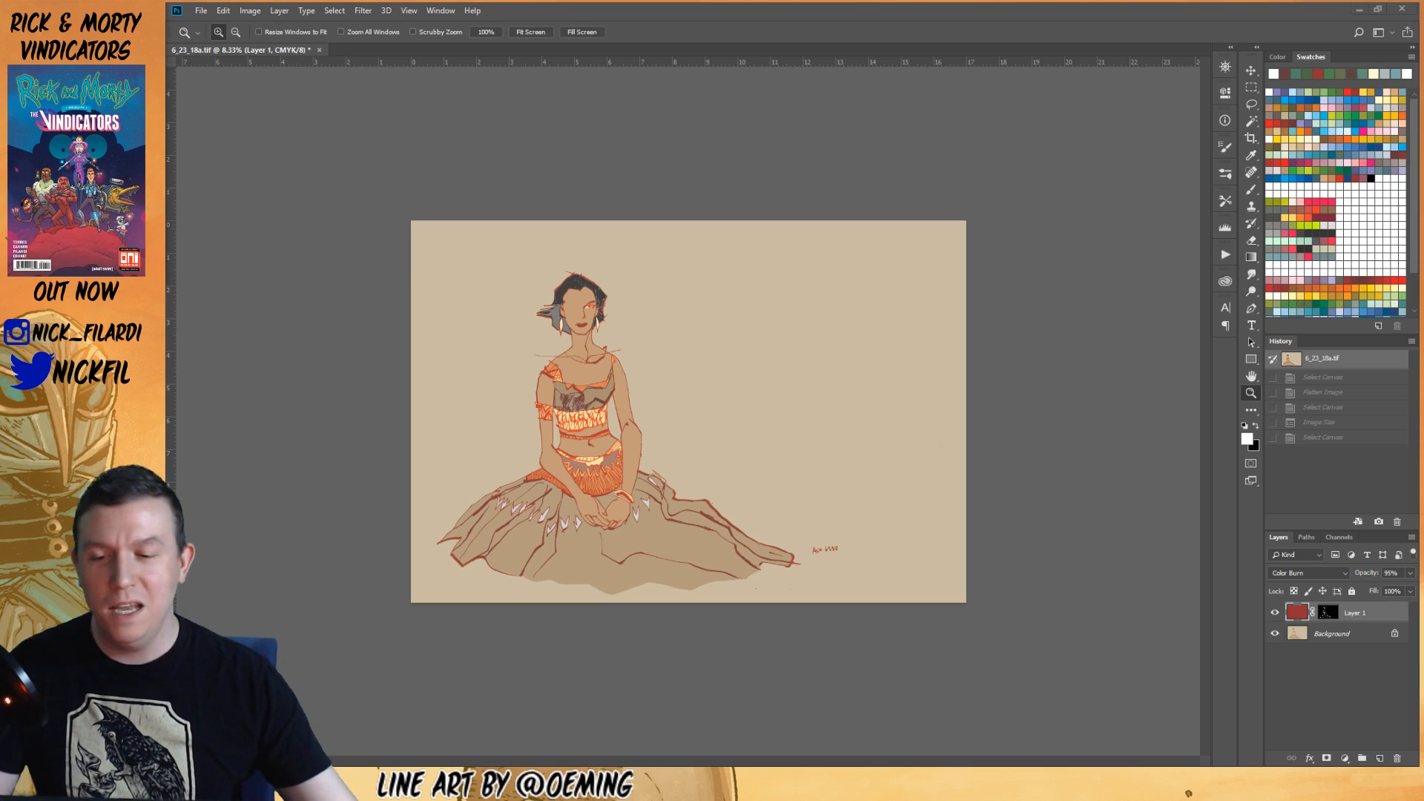
# - Examine the seated figure up close and as a whole, from the face and hair down to the skirt
pyautogui.hotkey('ctrl', '+')
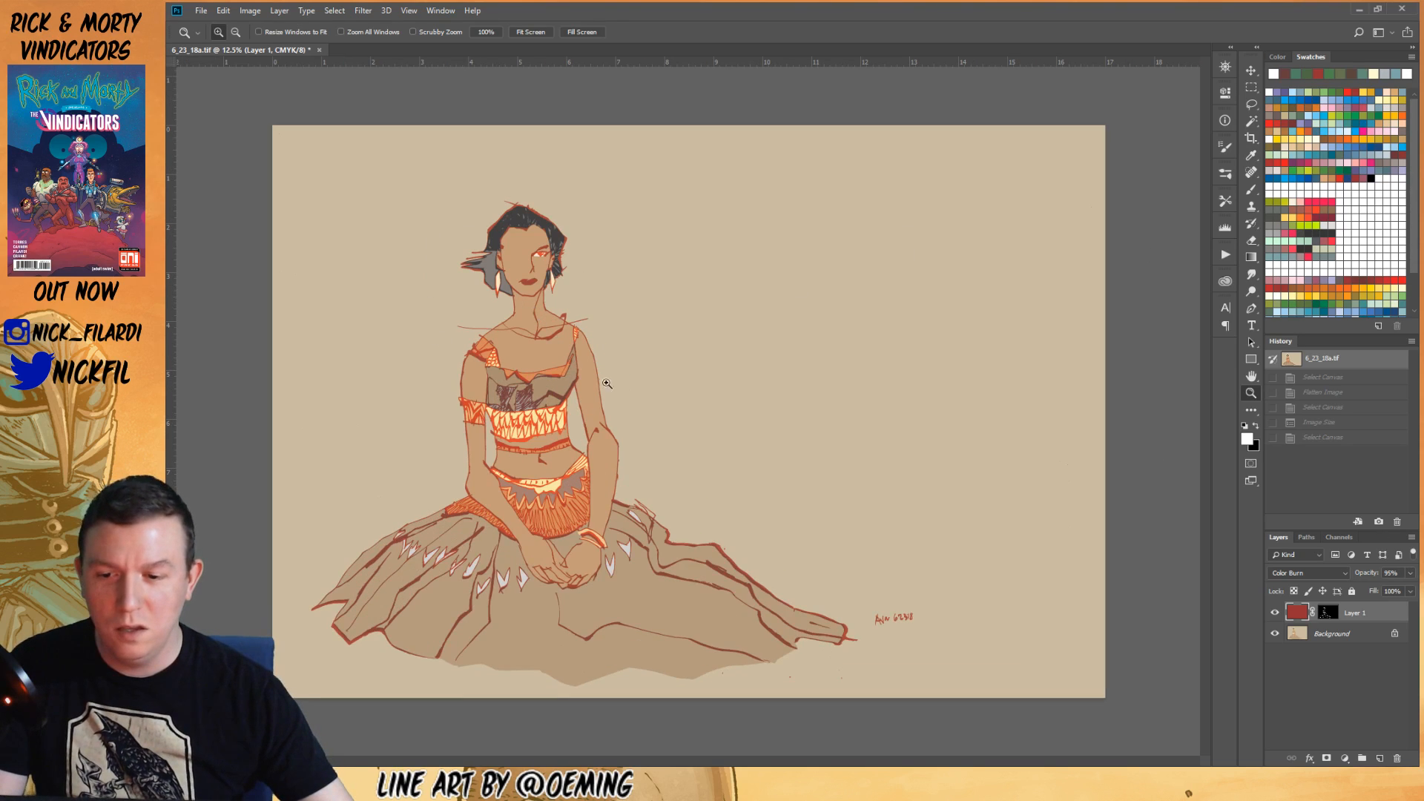
pyautogui.click(458, 308)
pyautogui.hotkey('ctrl', 'r')
pyautogui.moveTo(454, 318); pyautogui.dragTo(764, 455)
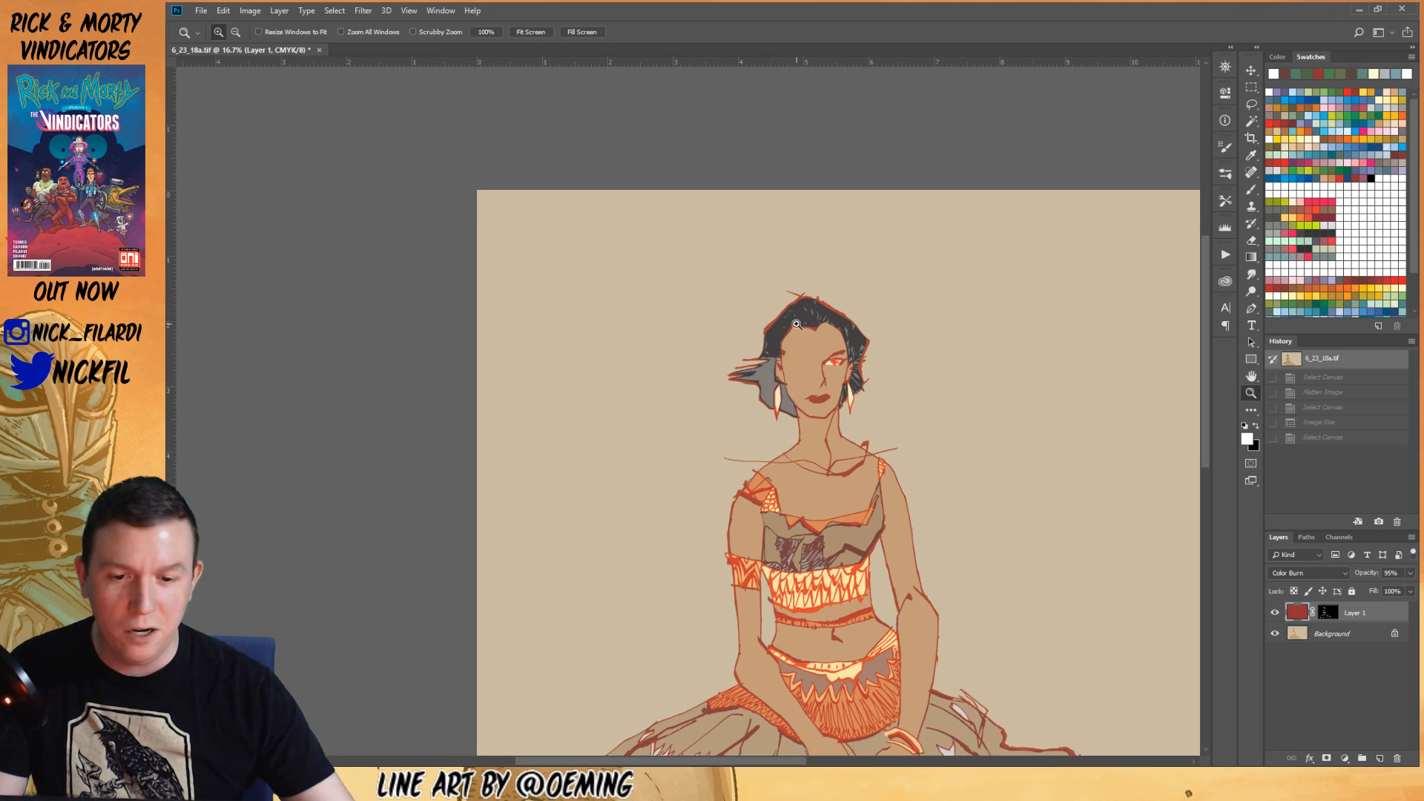
pyautogui.click(795, 362)
pyautogui.click(796, 363)
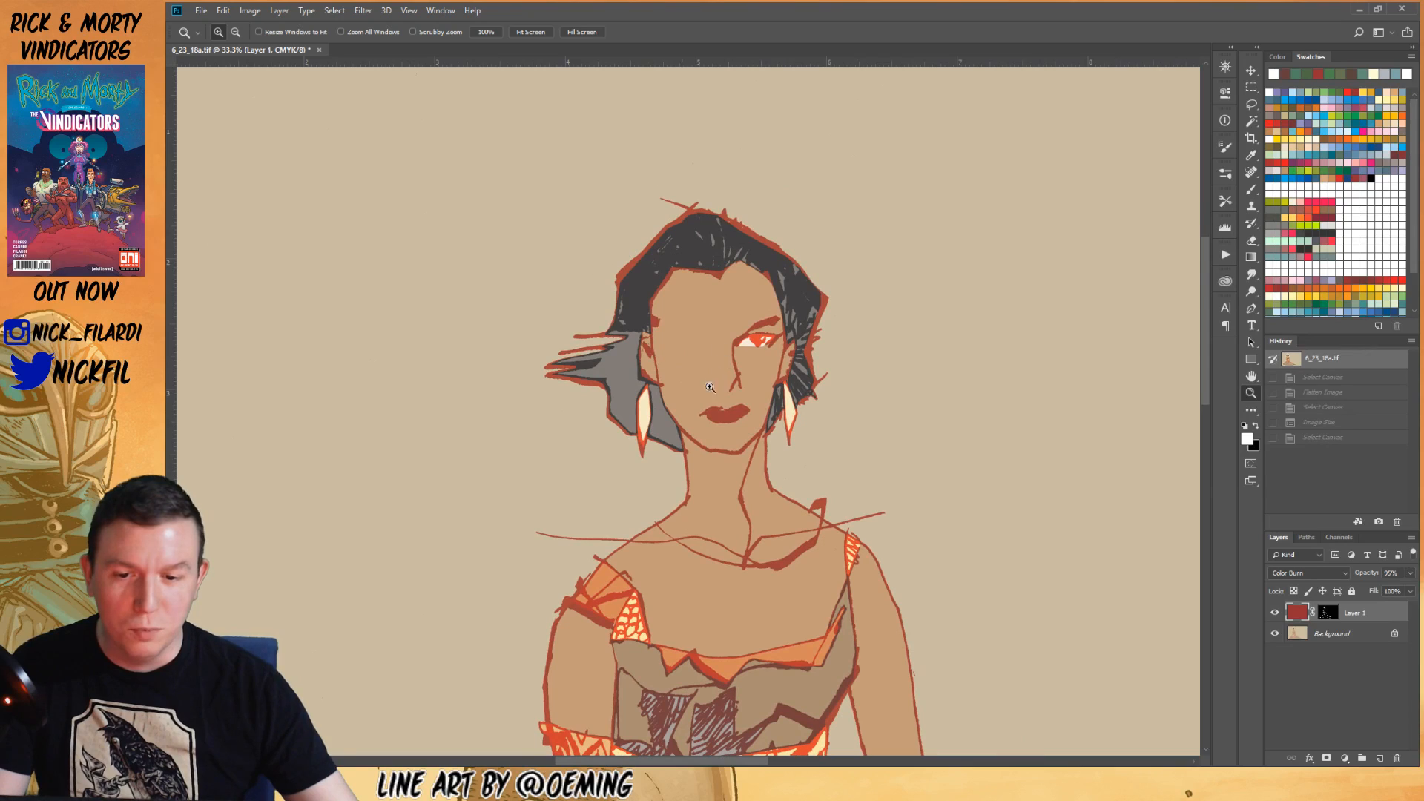
pyautogui.keyDown('alt'); pyautogui.click(670, 319); pyautogui.keyUp('alt')
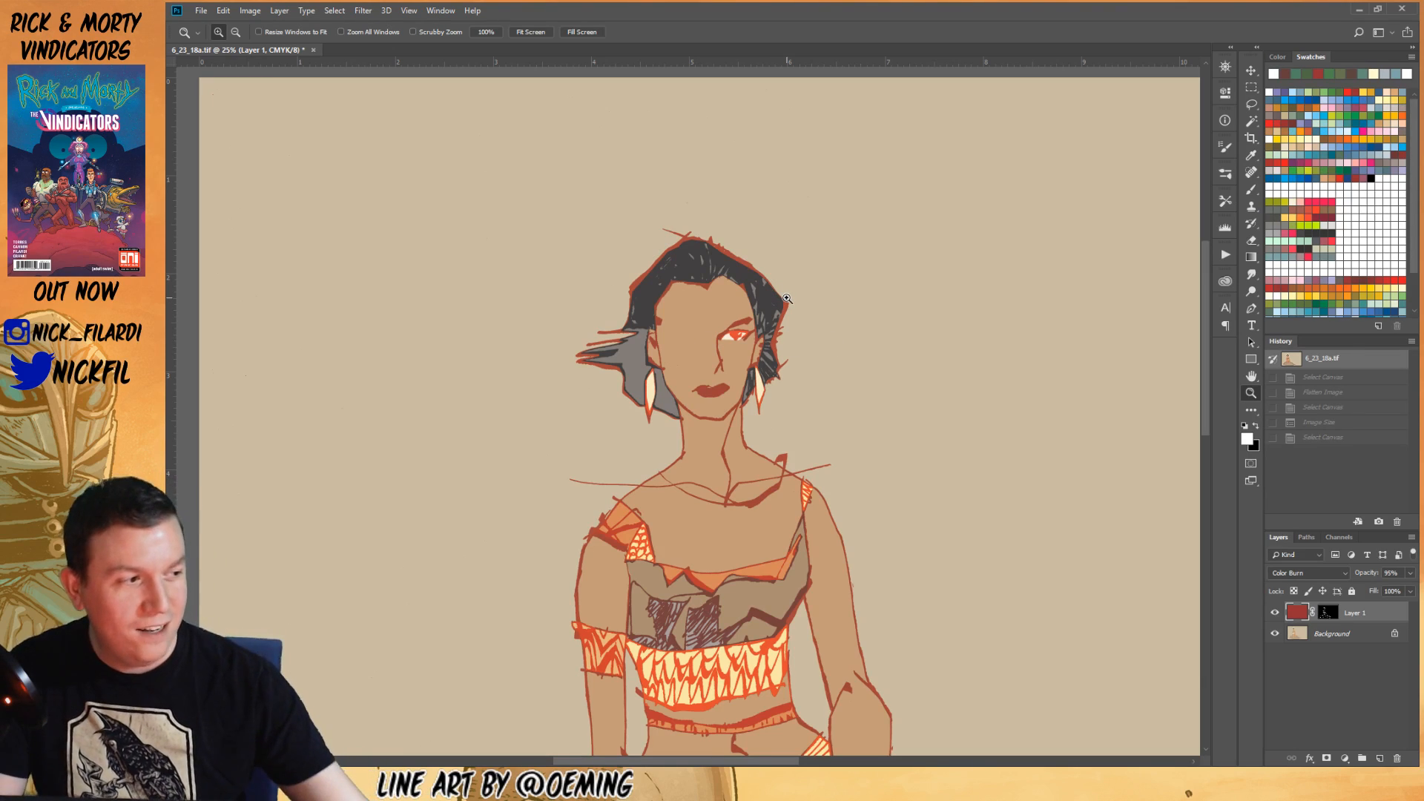
pyautogui.moveTo(815, 493); pyautogui.dragTo(921, 287)
pyautogui.keyDown('alt'); pyautogui.click(811, 286); pyautogui.keyUp('alt')
pyautogui.moveTo(983, 348); pyautogui.dragTo(846, 416)
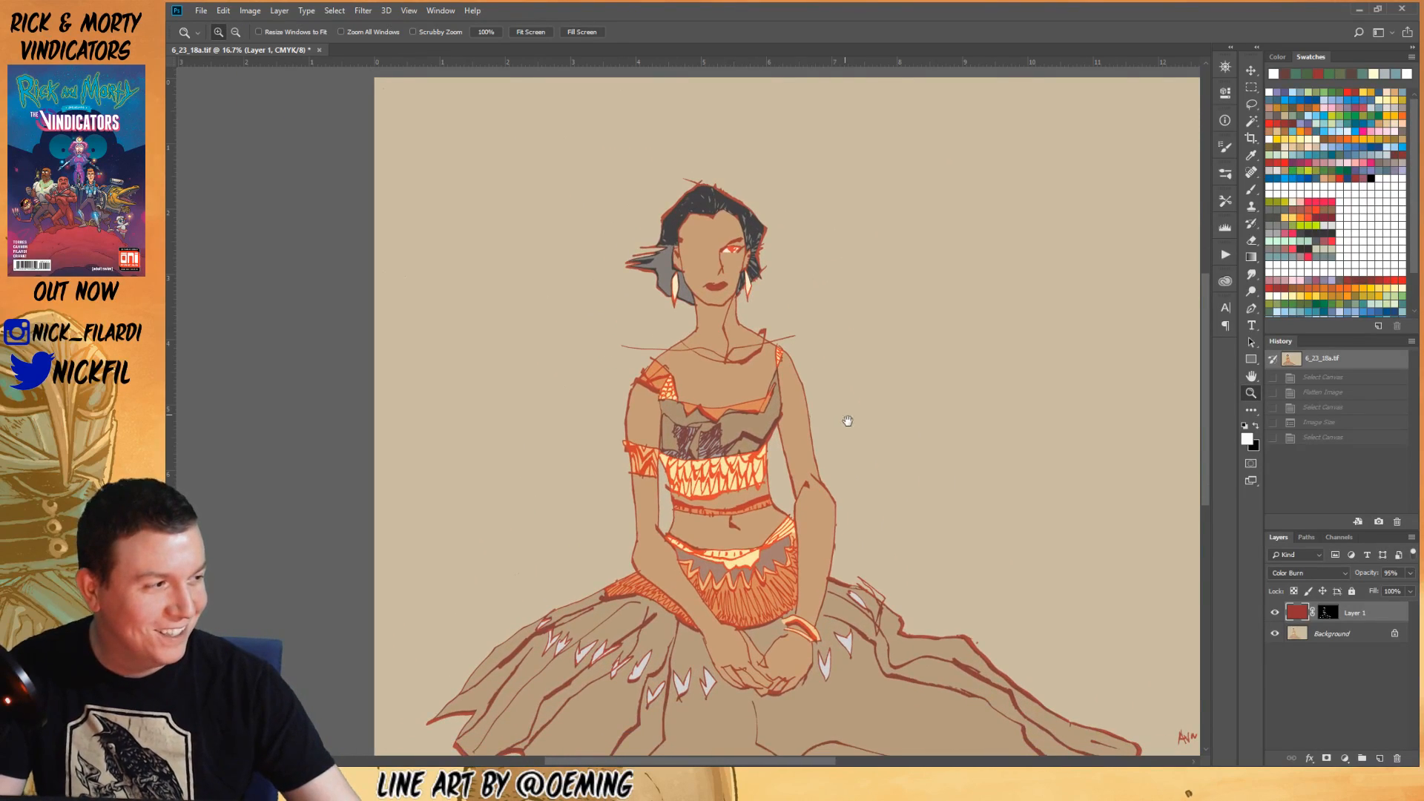
pyautogui.moveTo(729, 462); pyautogui.dragTo(795, 510)
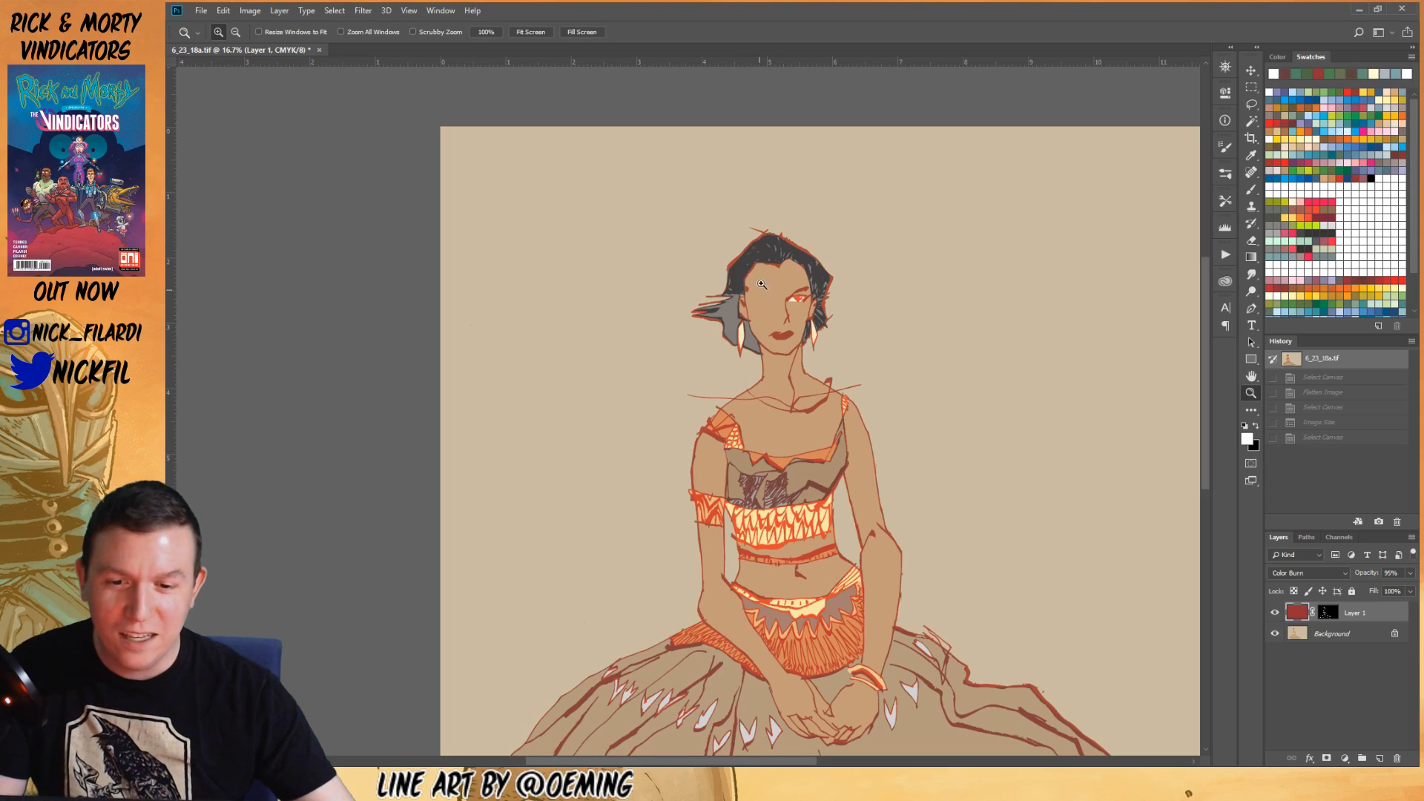
pyautogui.moveTo(740, 306); pyautogui.dragTo(749, 392)
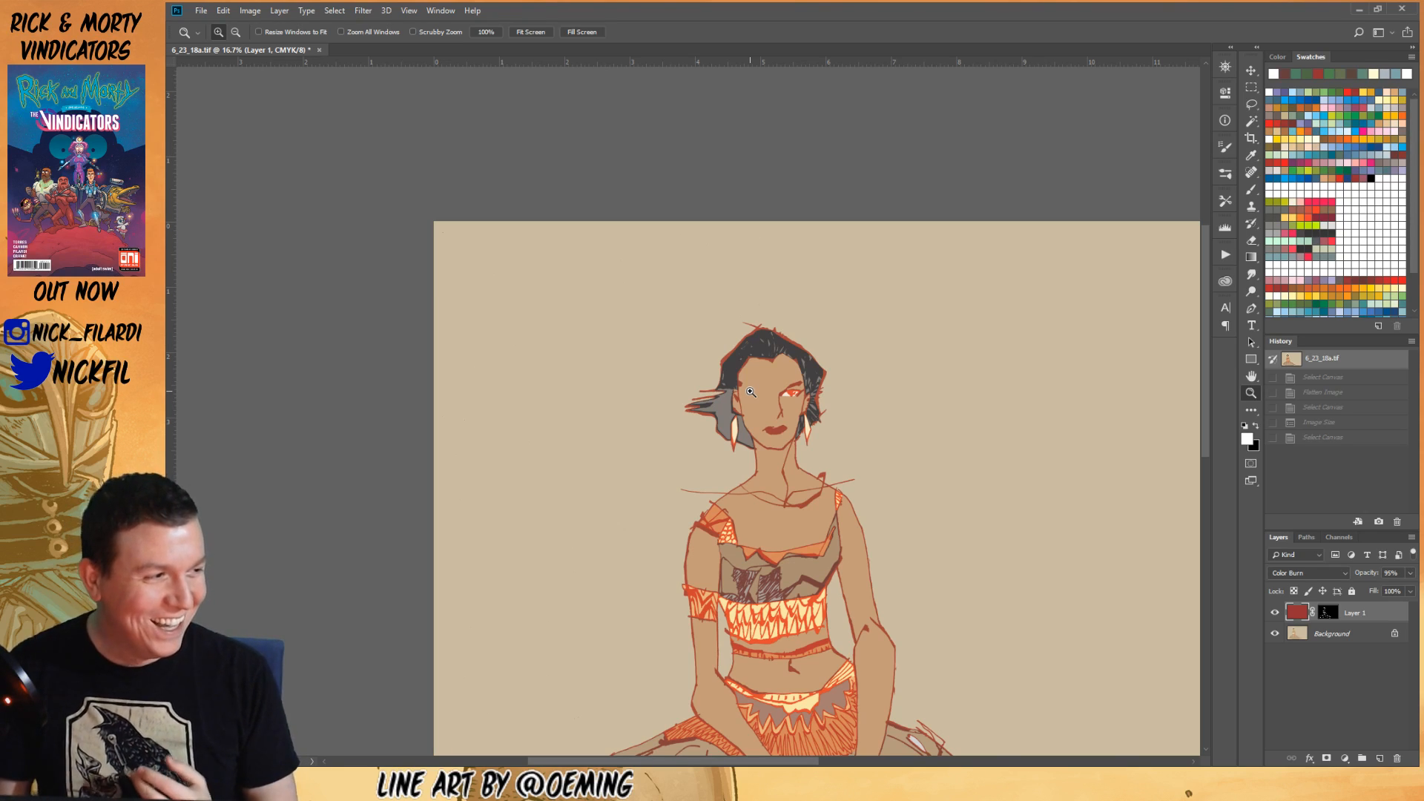
pyautogui.scroll(-5, 761, 387)
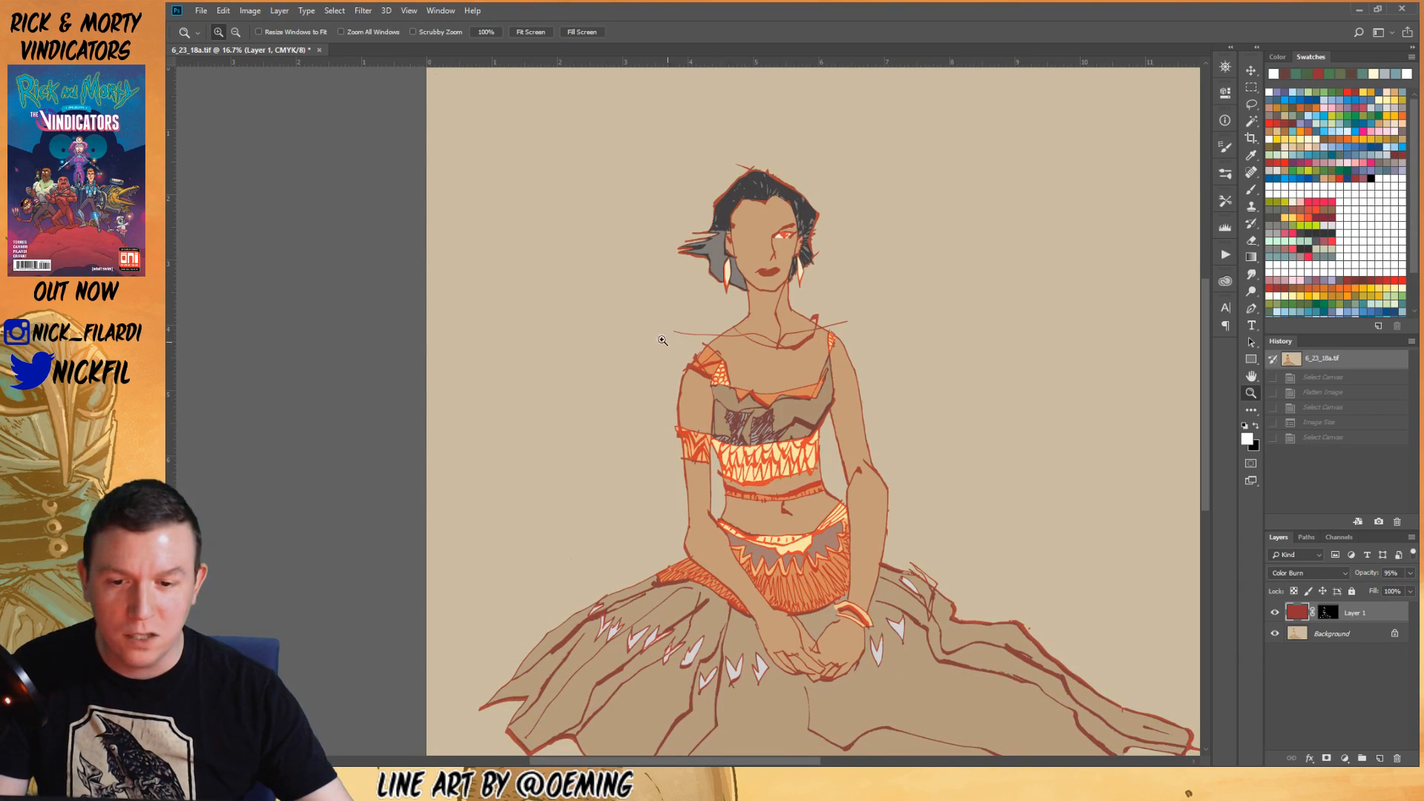
pyautogui.moveTo(874, 688); pyautogui.dragTo(864, 651)
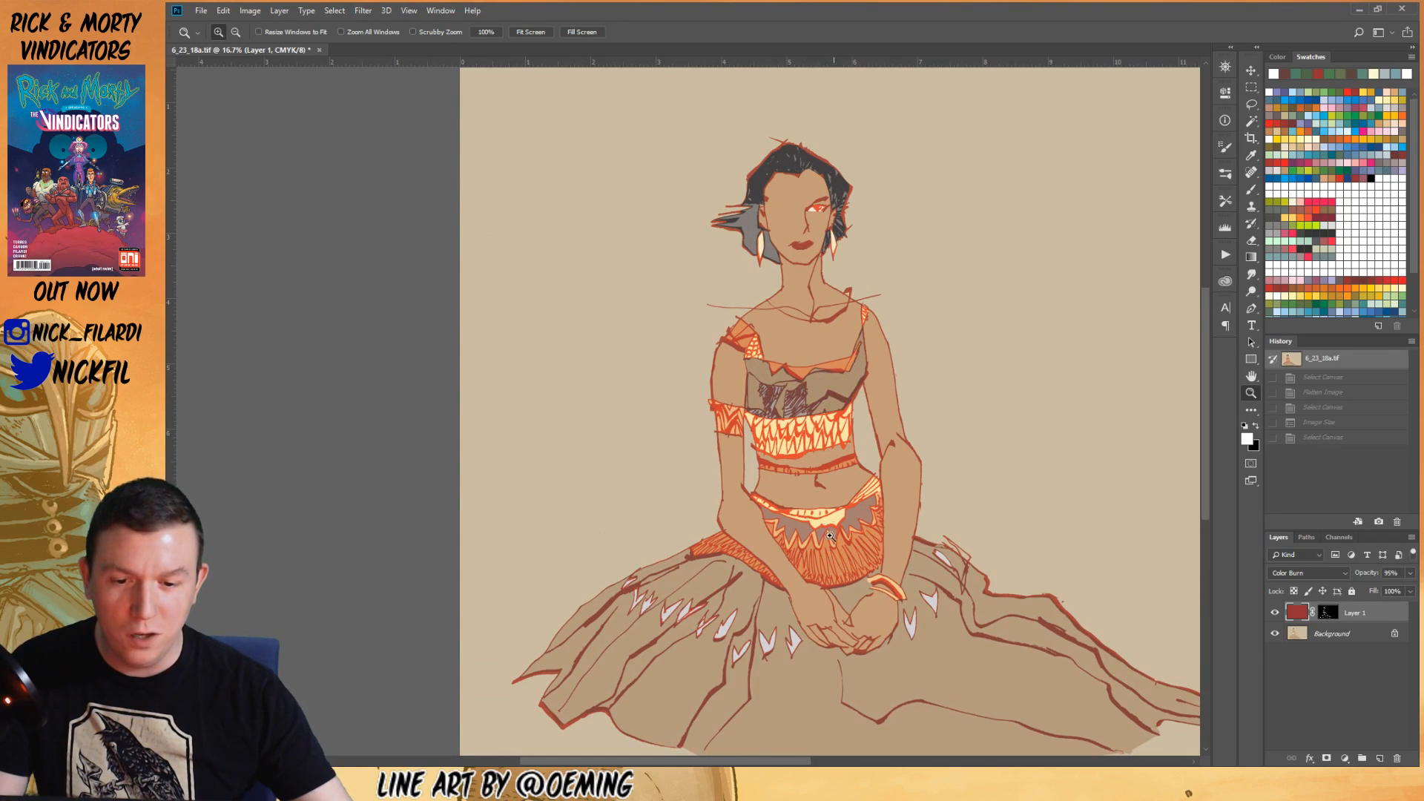
pyautogui.moveTo(872, 303); pyautogui.dragTo(844, 445)
pyautogui.hotkey('ctrl', 'r')
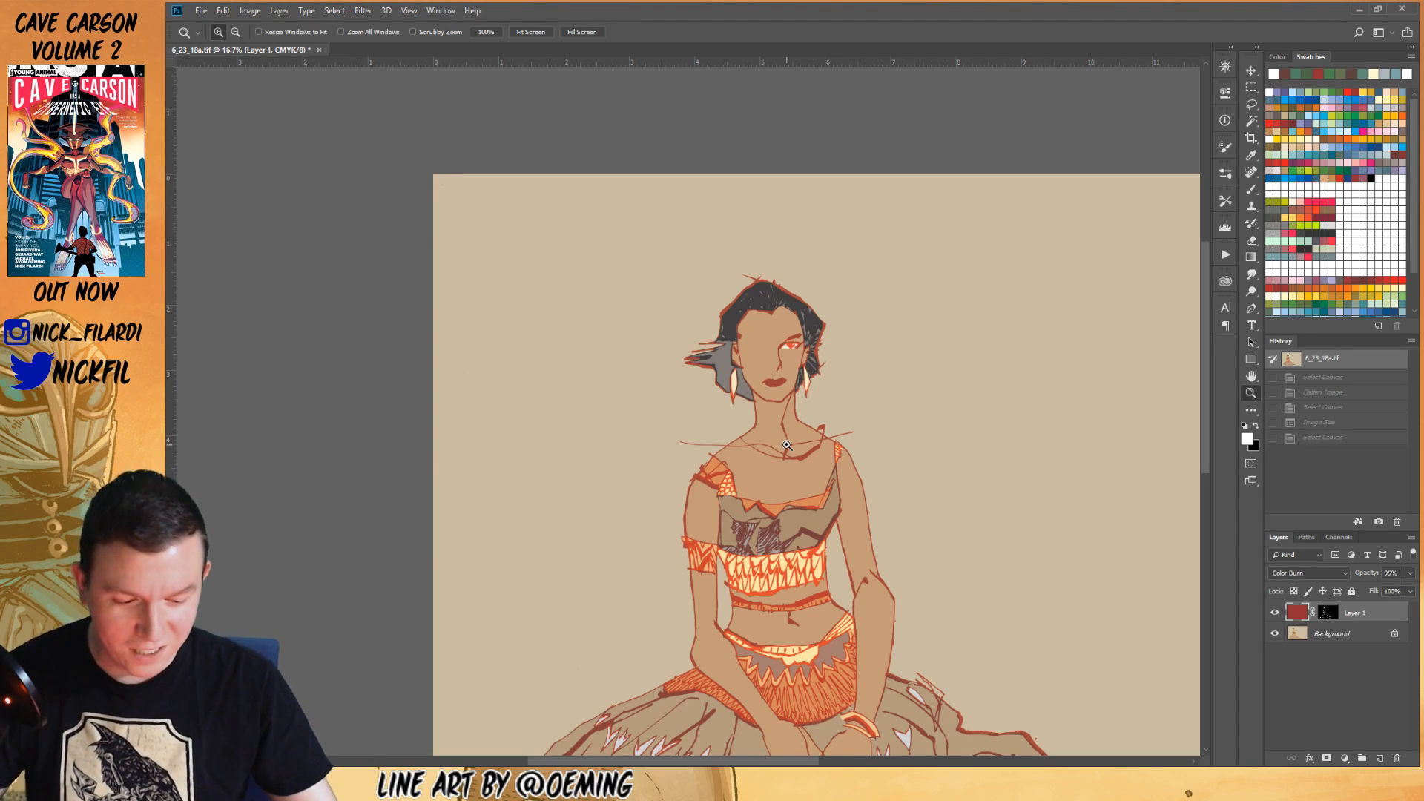
# - Choose an off-white swatch and the 125 px hard round pencil from the NORMCORE brush set
pyautogui.click(1251, 189)
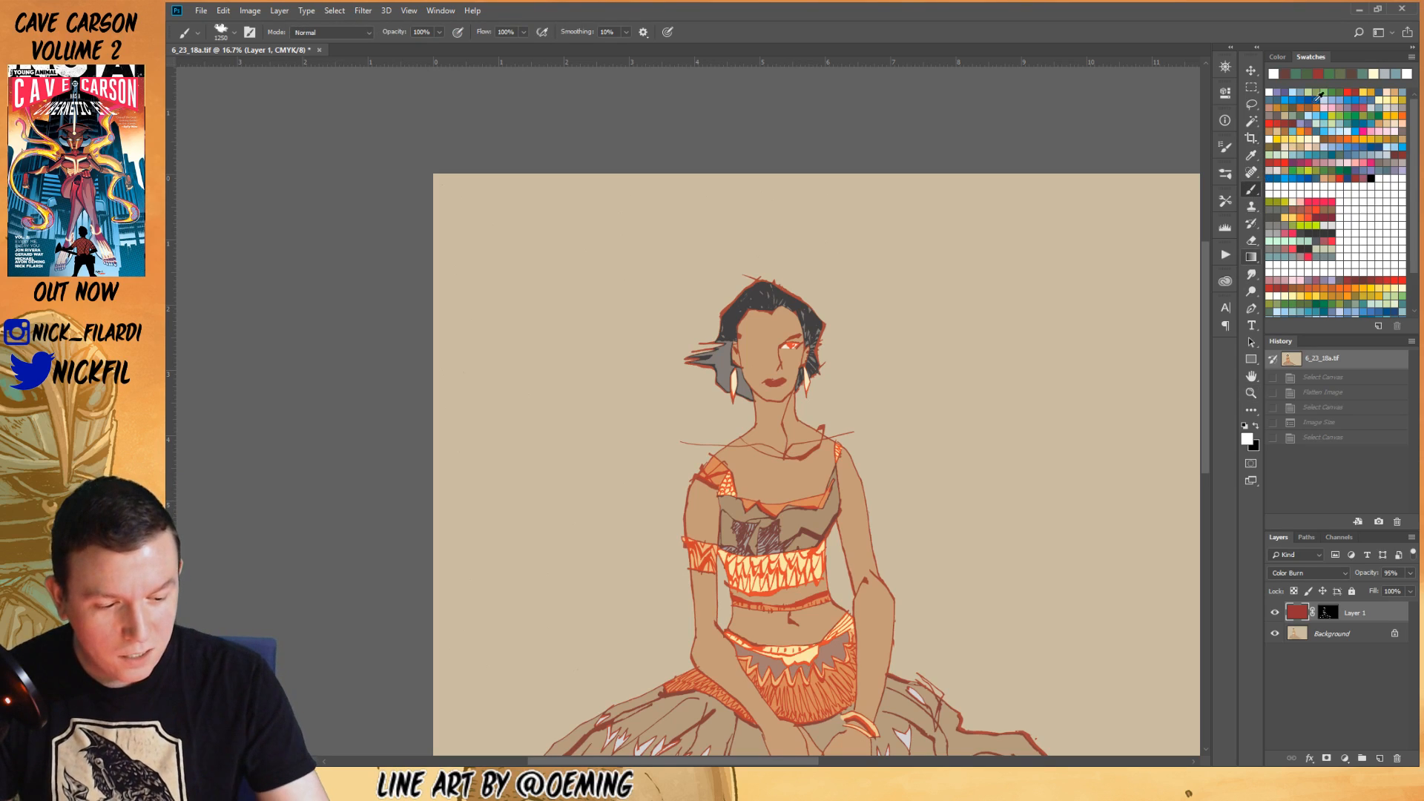
pyautogui.click(1318, 132)
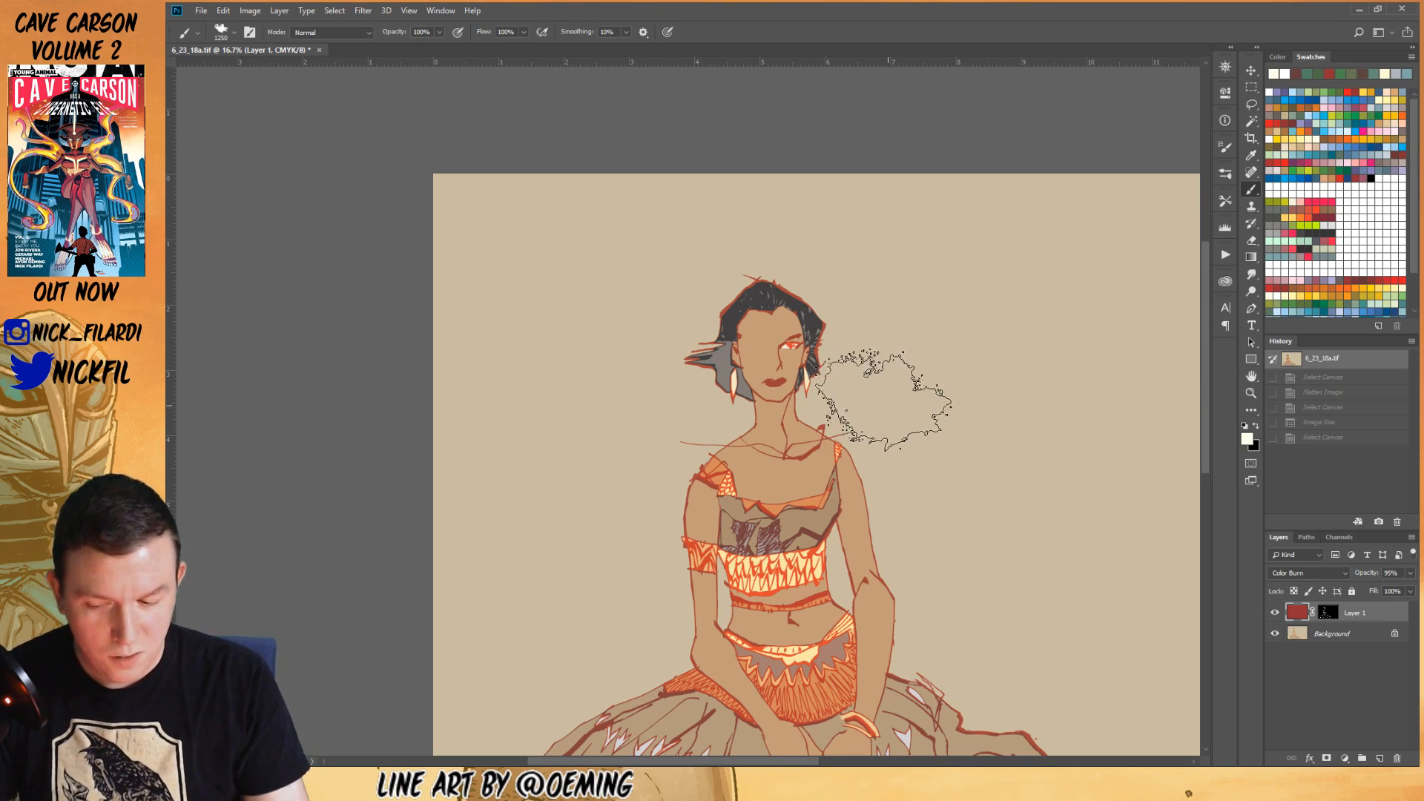
pyautogui.click(224, 34)
pyautogui.click(254, 185)
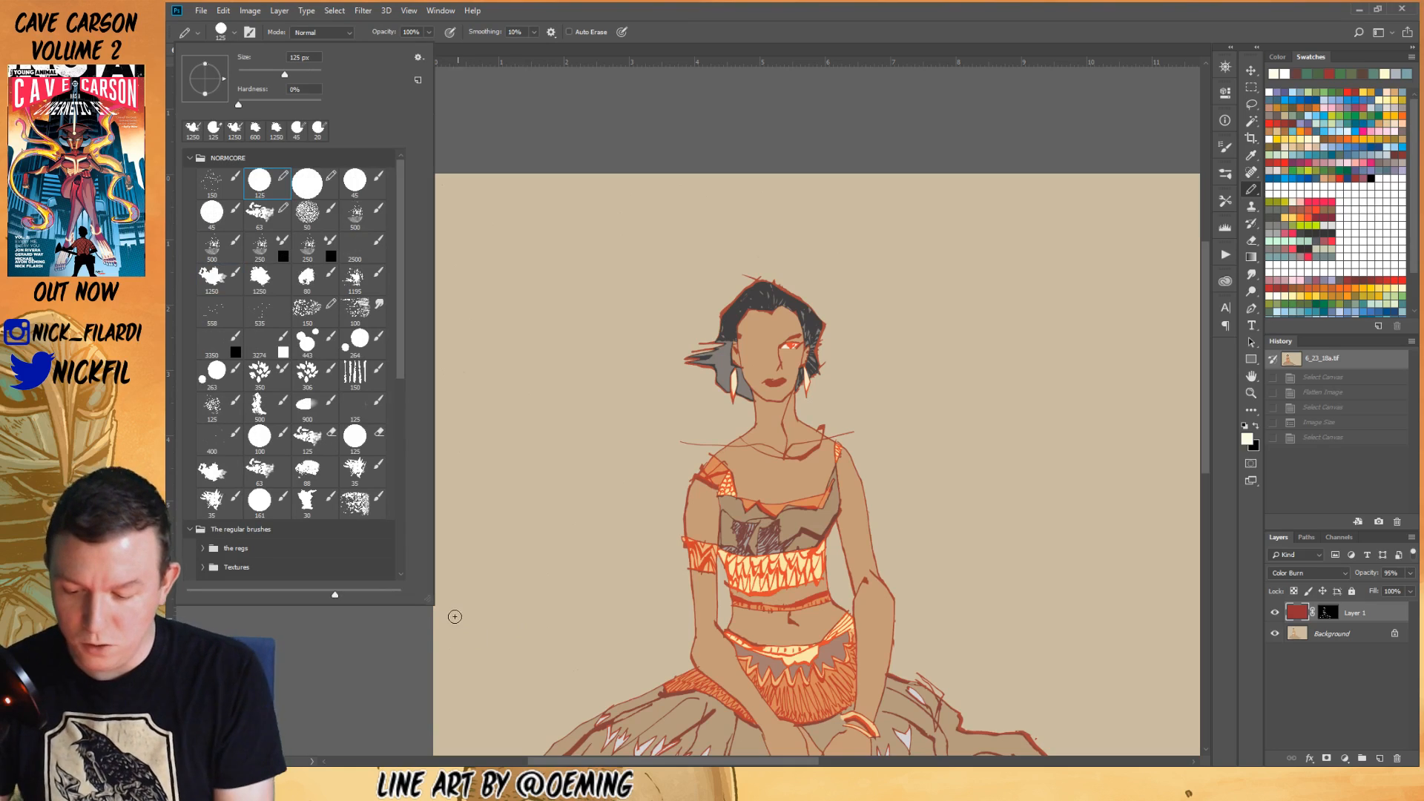
pyautogui.click(367, 660)
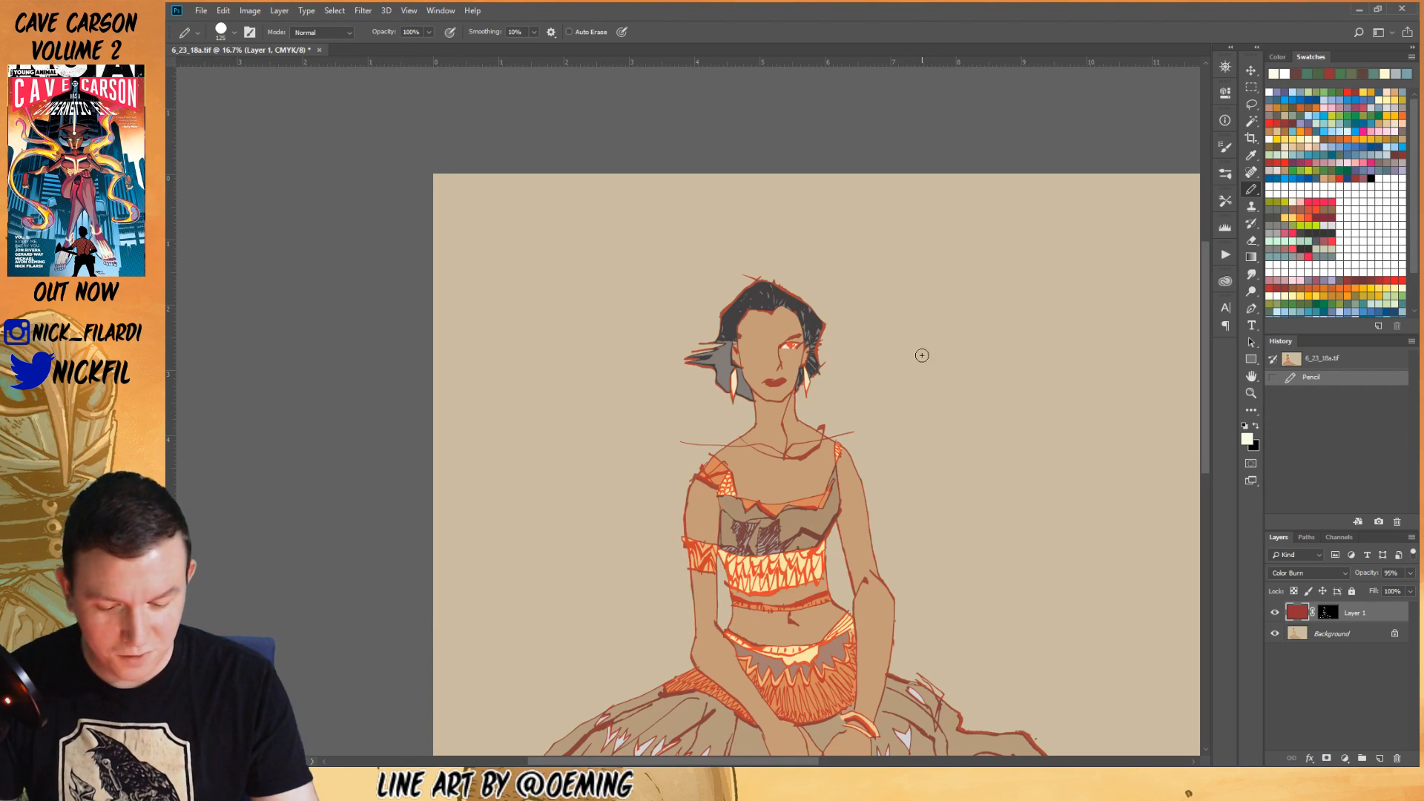
# - Undo a trial pencil stroke beside the head and add a new layer directly above Background
pyautogui.moveTo(920, 366); pyautogui.dragTo(927, 310)
pyautogui.hotkey('ctrl', 'z')
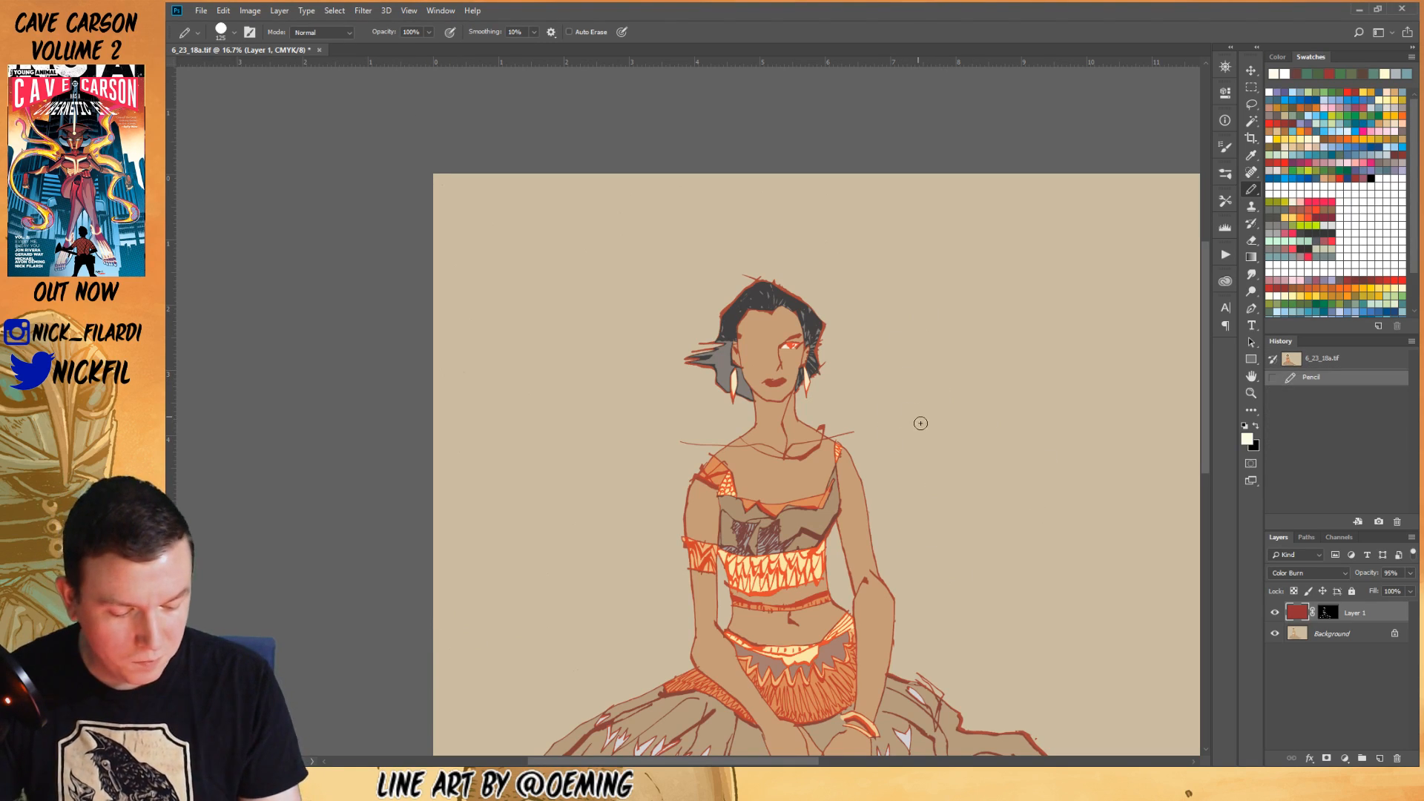
pyautogui.click(1343, 642)
pyautogui.click(1380, 758)
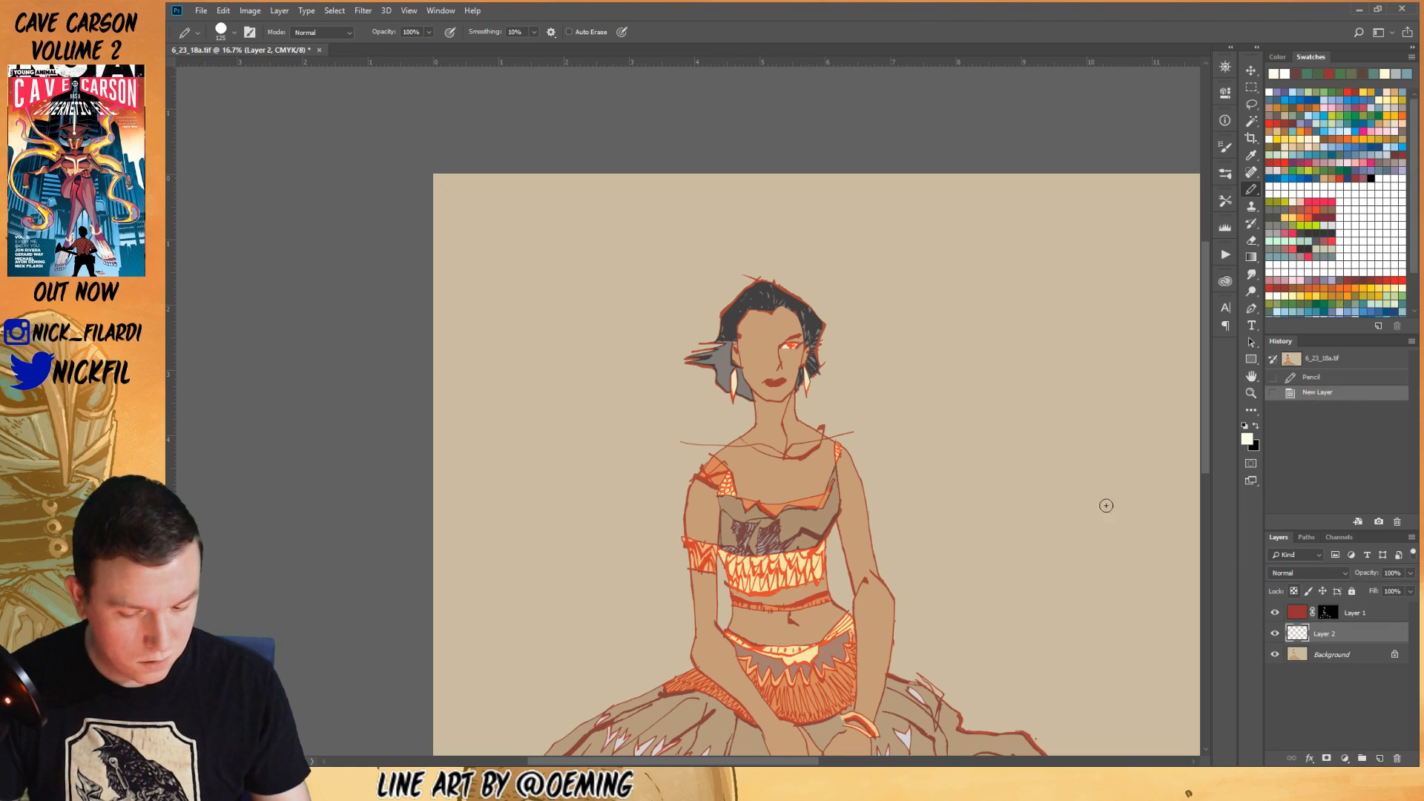
# - Draw off-white pencil strokes on both sides of a test patch in the empty area beside the head
pyautogui.moveTo(890, 307)
pyautogui.mouseDown()
pyautogui.moveTo(891, 340)
pyautogui.moveTo(931, 402)
pyautogui.moveTo(891, 308)
pyautogui.moveTo(896, 400)
pyautogui.mouseUp()
pyautogui.moveTo(989, 405); pyautogui.dragTo(1017, 376)
pyautogui.moveTo(1020, 289); pyautogui.dragTo(1007, 391)
pyautogui.moveTo(1002, 311)
pyautogui.mouseDown()
pyautogui.moveTo(1016, 309)
pyautogui.moveTo(976, 326)
pyautogui.moveTo(989, 333)
pyautogui.mouseUp()
pyautogui.moveTo(977, 319)
pyautogui.mouseDown()
pyautogui.moveTo(1011, 324)
pyautogui.moveTo(1007, 371)
pyautogui.mouseUp()
pyautogui.moveTo(1002, 354); pyautogui.dragTo(997, 397)
# - Fill the middle of the test patch with a brown swatch colour using the pencil at 300 px
pyautogui.click(1312, 97)
pyautogui.press(']')
pyautogui.press(']')
pyautogui.press(']')
pyautogui.press(']')
pyautogui.press(']')
pyautogui.moveTo(913, 327)
pyautogui.mouseDown()
pyautogui.moveTo(908, 363)
pyautogui.moveTo(958, 400)
pyautogui.moveTo(937, 312)
pyautogui.moveTo(956, 334)
pyautogui.moveTo(916, 281)
pyautogui.moveTo(991, 276)
pyautogui.moveTo(969, 304)
pyautogui.mouseUp()
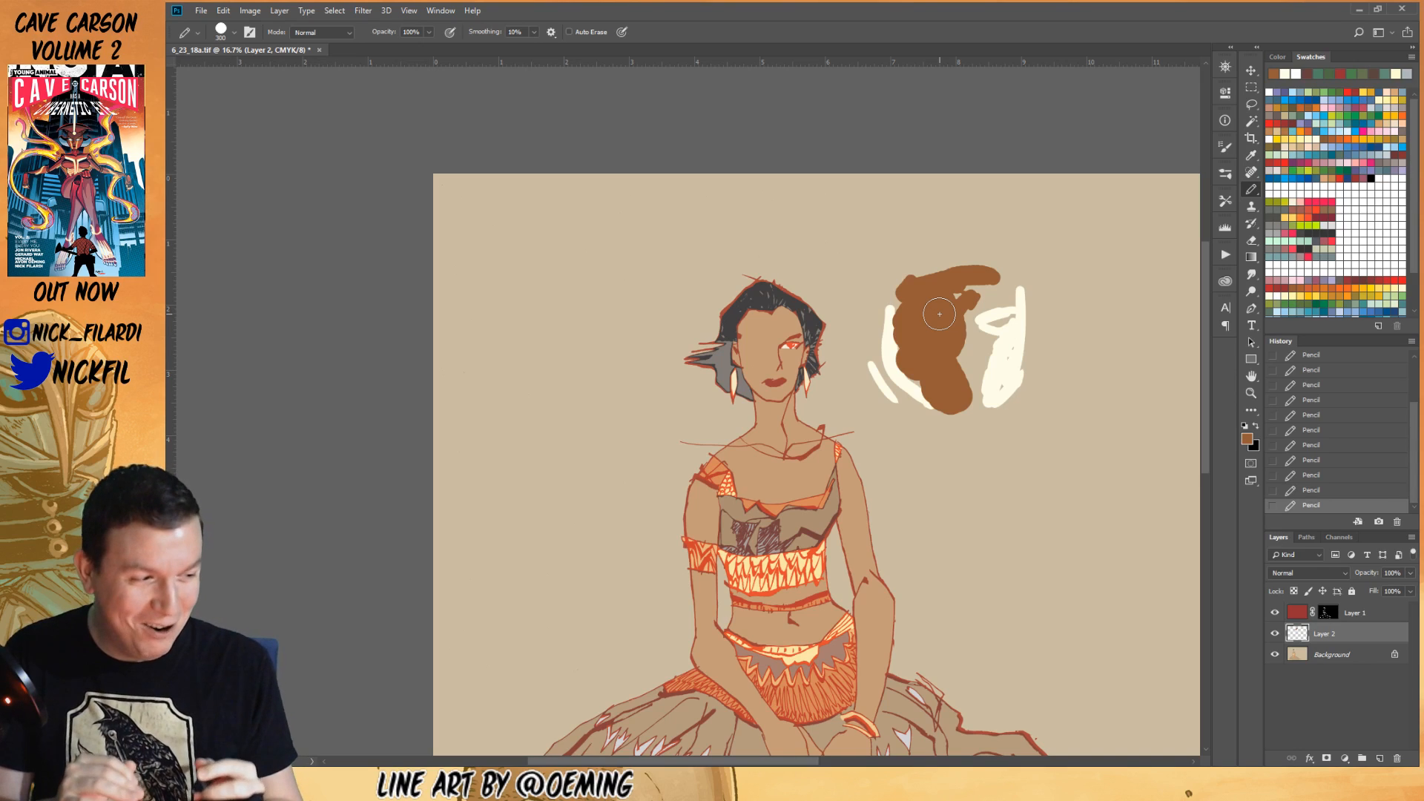
# - Sample tones around the test patch and glaze them over the brown area at 50% opacity to create mid-tones
pyautogui.keyDown('alt'); pyautogui.click(977, 349); pyautogui.keyUp('alt')
pyautogui.press('5')
pyautogui.moveTo(966, 306)
pyautogui.mouseDown()
pyautogui.moveTo(957, 378)
pyautogui.moveTo(947, 337)
pyautogui.moveTo(907, 306)
pyautogui.moveTo(905, 352)
pyautogui.moveTo(934, 391)
pyautogui.moveTo(908, 335)
pyautogui.moveTo(941, 397)
pyautogui.moveTo(902, 314)
pyautogui.moveTo(903, 346)
pyautogui.moveTo(935, 349)
pyautogui.mouseUp()
pyautogui.keyDown('alt'); pyautogui.click(922, 324); pyautogui.keyUp('alt')
pyautogui.moveTo(906, 285)
pyautogui.mouseDown()
pyautogui.moveTo(909, 351)
pyautogui.moveTo(910, 300)
pyautogui.moveTo(951, 376)
pyautogui.moveTo(954, 324)
pyautogui.moveTo(973, 370)
pyautogui.moveTo(988, 351)
pyautogui.moveTo(989, 282)
pyautogui.moveTo(970, 380)
pyautogui.moveTo(1000, 329)
pyautogui.moveTo(965, 281)
pyautogui.moveTo(964, 390)
pyautogui.mouseUp()
# - Paint sampled mid-tones through the patch's centre at 100% opacity and glaze off-white near its upper edge at 50%
pyautogui.keyDown('alt'); pyautogui.click(994, 345); pyautogui.keyUp('alt')
pyautogui.press('0')
pyautogui.moveTo(964, 319)
pyautogui.mouseDown()
pyautogui.moveTo(972, 386)
pyautogui.moveTo(967, 373)
pyautogui.mouseUp()
pyautogui.moveTo(996, 324)
pyautogui.mouseDown()
pyautogui.moveTo(1010, 315)
pyautogui.moveTo(984, 322)
pyautogui.moveTo(979, 368)
pyautogui.moveTo(1005, 341)
pyautogui.moveTo(988, 377)
pyautogui.mouseUp()
pyautogui.keyDown('alt'); pyautogui.click(1018, 338); pyautogui.keyUp('alt')
pyautogui.press('5')
pyautogui.moveTo(1003, 296); pyautogui.dragTo(991, 301)
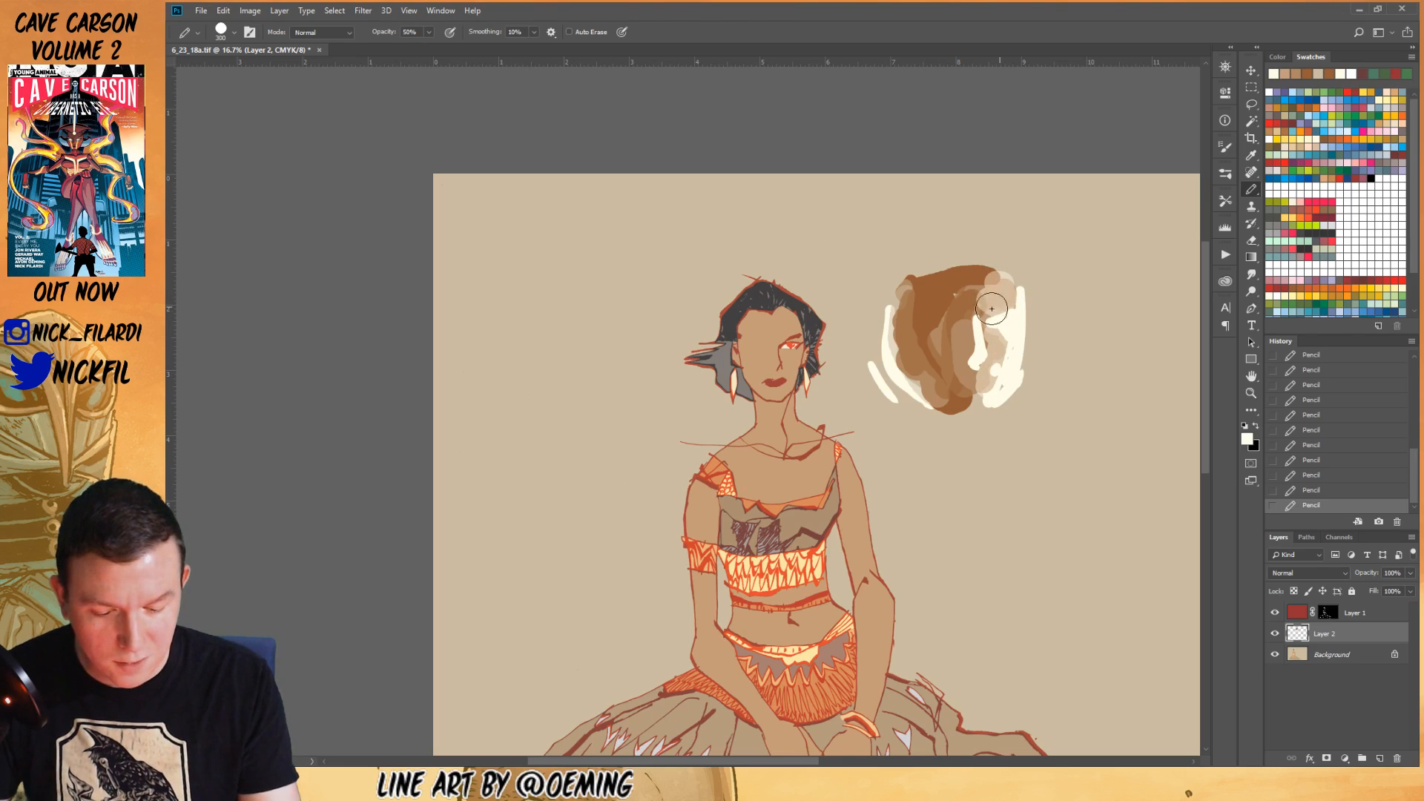
# - Paint sampled beige and tan tones over the off-white side of the test patch, first at 50% and then at 100% opacity
pyautogui.click(1251, 394)
pyautogui.keyDown('alt'); pyautogui.click(1001, 462); pyautogui.keyUp('alt')
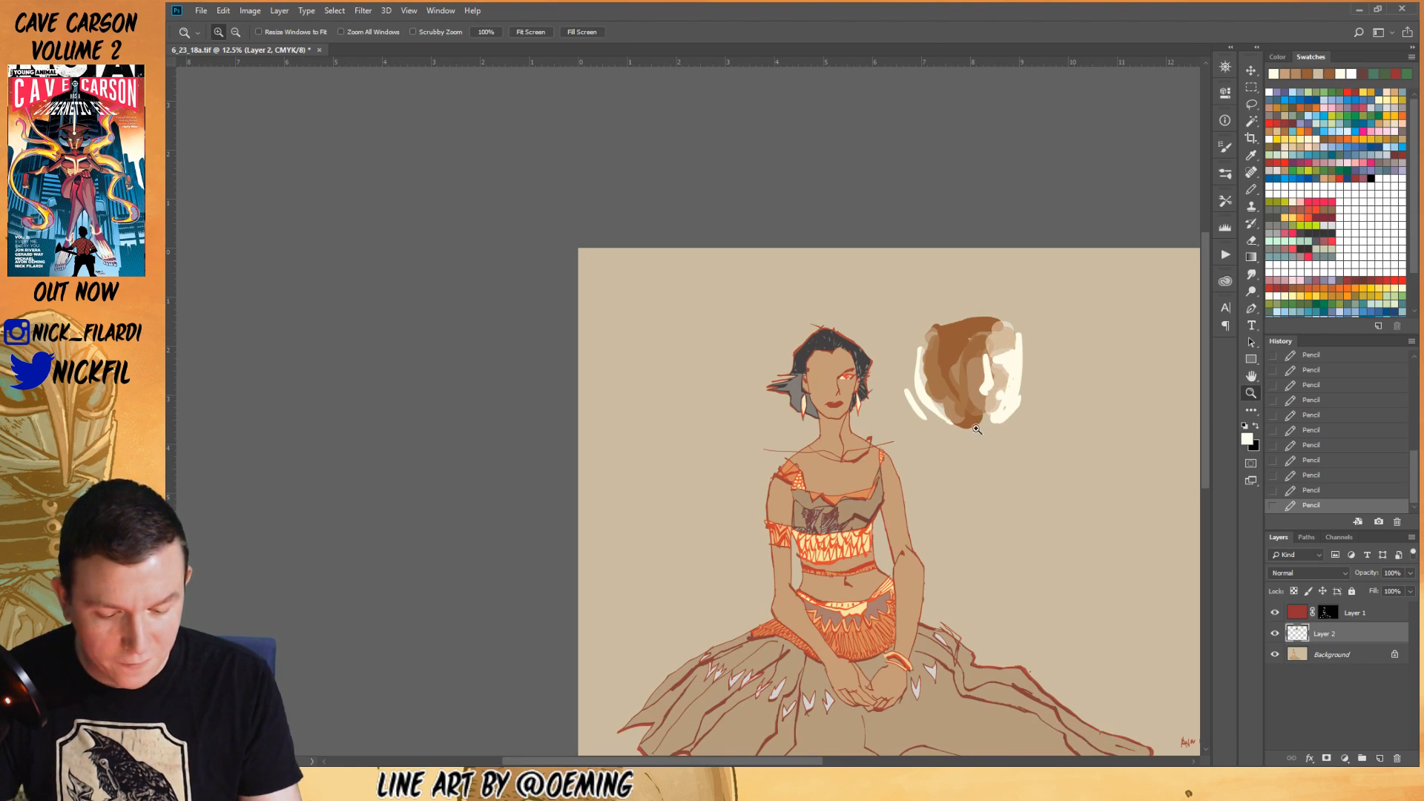
pyautogui.click(1253, 192)
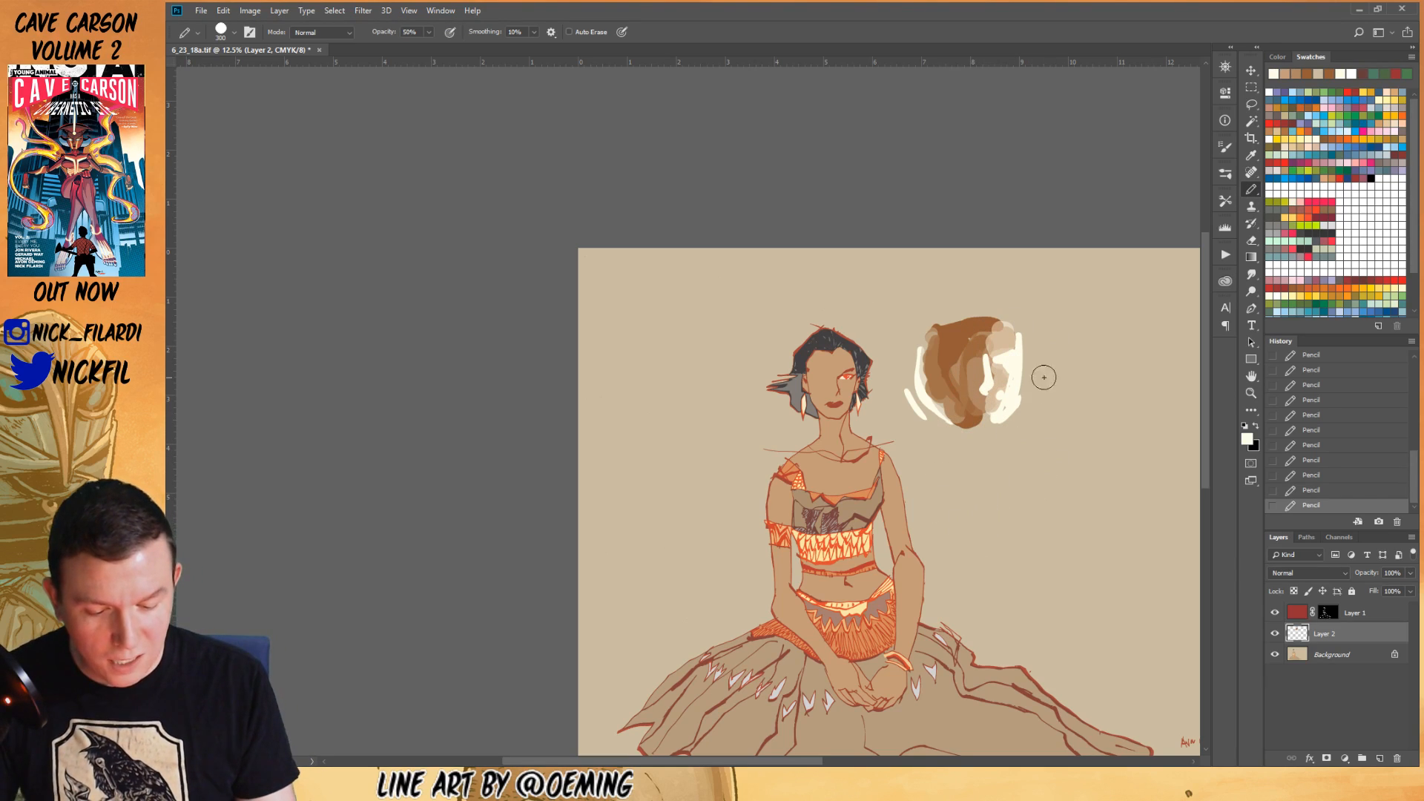
pyautogui.keyDown('alt'); pyautogui.click(912, 316); pyautogui.keyUp('alt')
pyautogui.keyDown('alt'); pyautogui.click(997, 373); pyautogui.keyUp('alt')
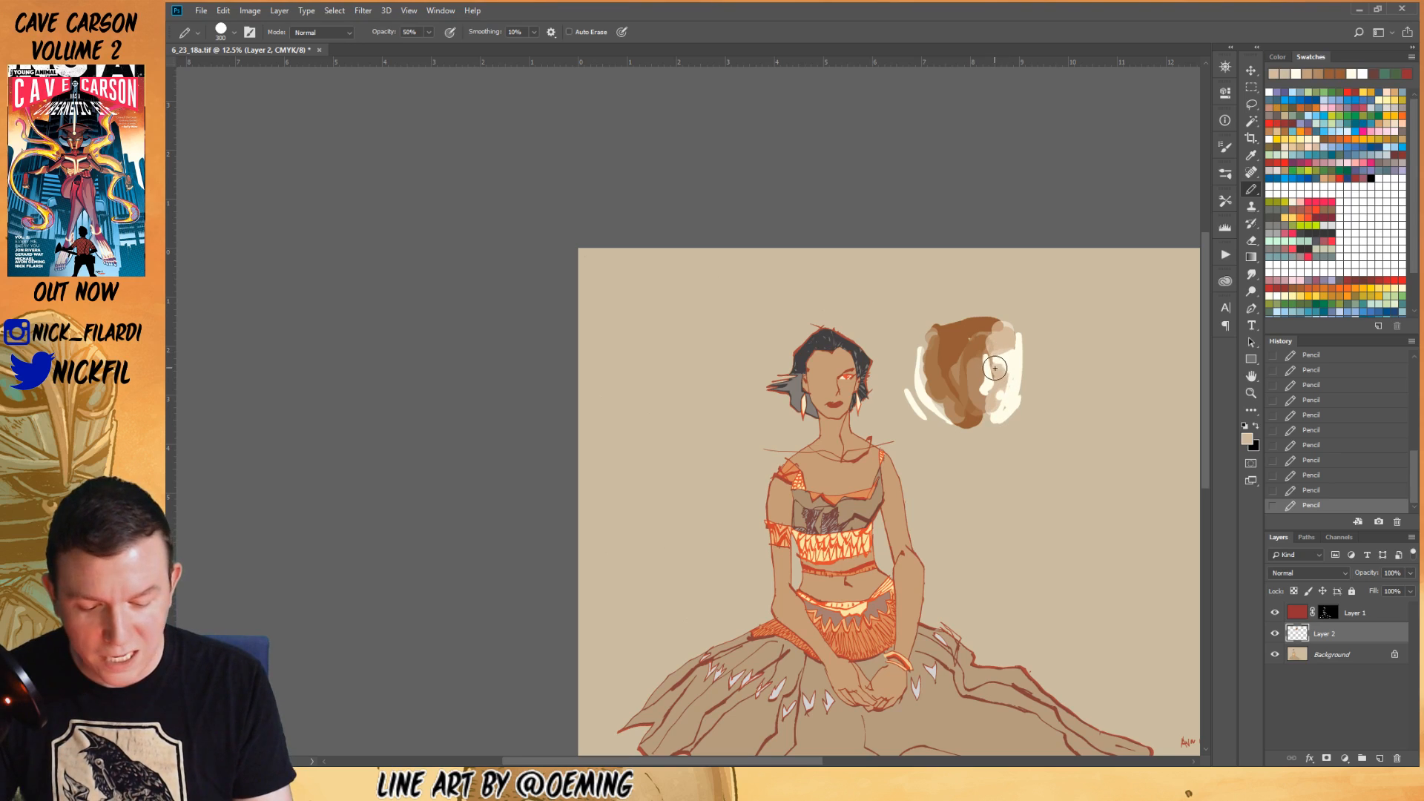
pyautogui.moveTo(1009, 377)
pyautogui.mouseDown()
pyautogui.moveTo(994, 408)
pyautogui.moveTo(1004, 371)
pyautogui.moveTo(983, 364)
pyautogui.moveTo(1001, 371)
pyautogui.moveTo(996, 404)
pyautogui.moveTo(1010, 370)
pyautogui.mouseUp()
pyautogui.keyDown('alt'); pyautogui.click(982, 358); pyautogui.keyUp('alt')
pyautogui.press('0')
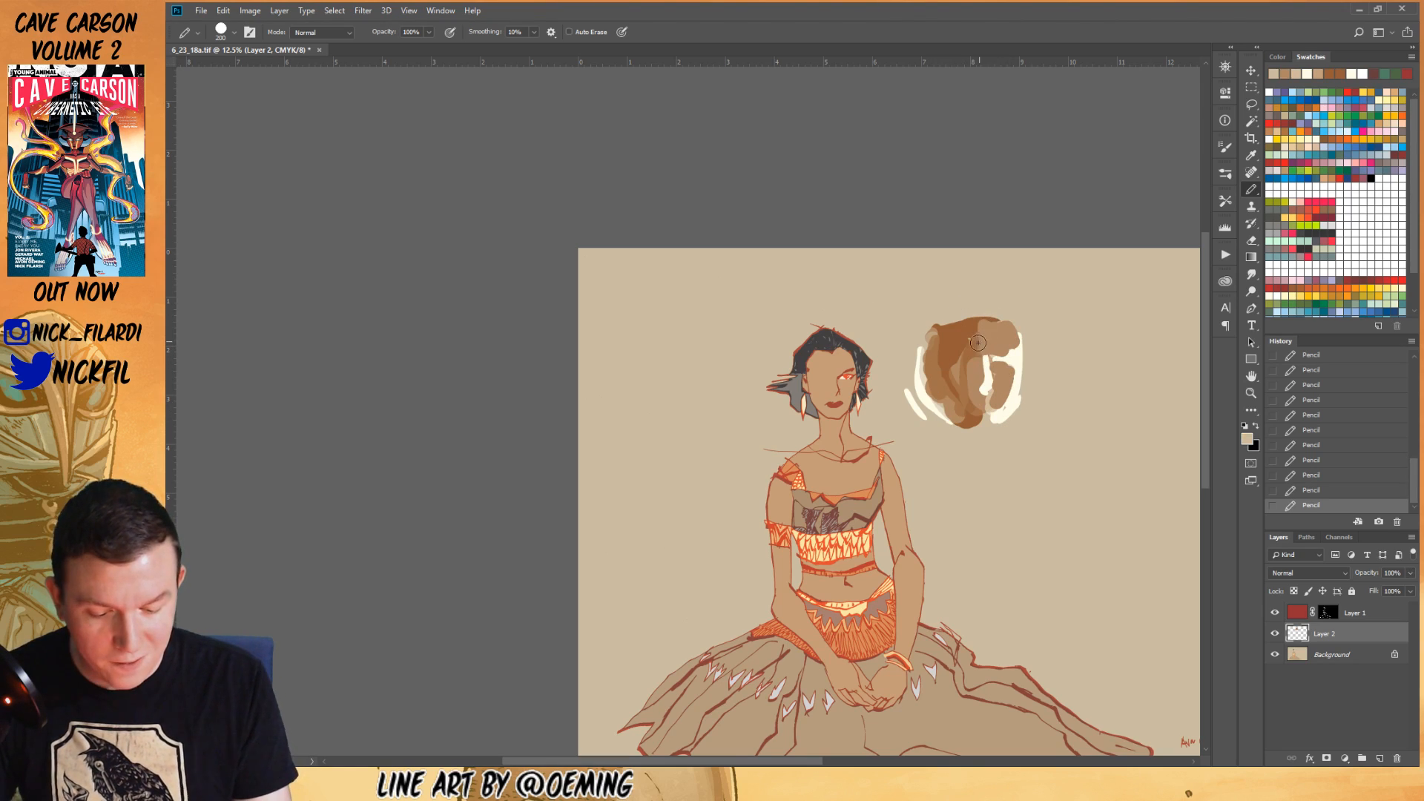
# - Glaze beige over the patch's brown side and off-white over its tan side at 50% opacity with a 500 px pencil
pyautogui.keyDown('alt'); pyautogui.click(932, 338); pyautogui.keyUp('alt')
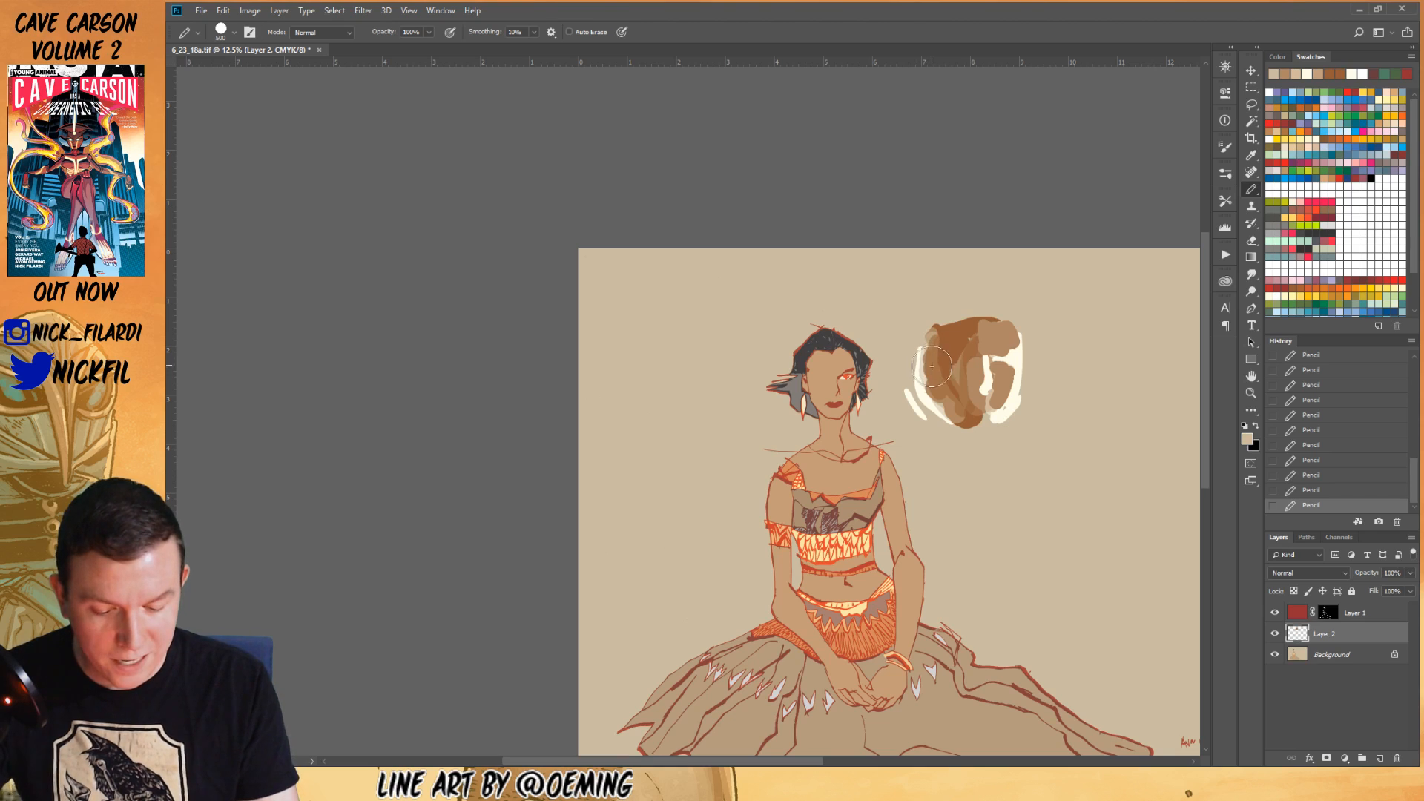
pyautogui.press('5')
pyautogui.moveTo(927, 346)
pyautogui.mouseDown()
pyautogui.moveTo(930, 401)
pyautogui.moveTo(943, 402)
pyautogui.moveTo(942, 312)
pyautogui.moveTo(970, 428)
pyautogui.moveTo(958, 324)
pyautogui.moveTo(943, 319)
pyautogui.moveTo(929, 371)
pyautogui.moveTo(965, 334)
pyautogui.moveTo(962, 426)
pyautogui.moveTo(922, 339)
pyautogui.moveTo(911, 390)
pyautogui.moveTo(937, 419)
pyautogui.moveTo(968, 319)
pyautogui.moveTo(950, 413)
pyautogui.moveTo(963, 423)
pyautogui.moveTo(957, 385)
pyautogui.mouseUp()
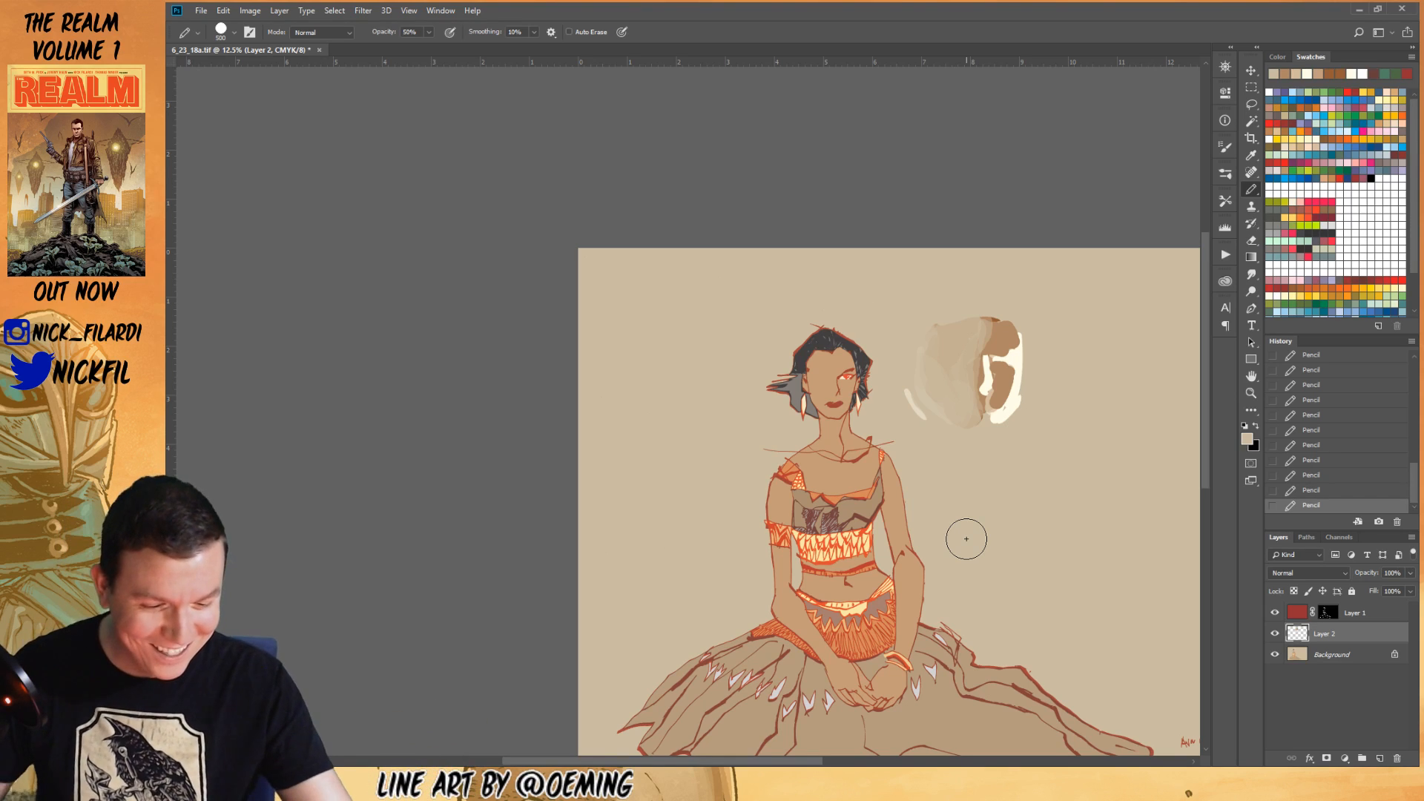
pyautogui.keyDown('alt'); pyautogui.click(1006, 359); pyautogui.keyUp('alt')
pyautogui.moveTo(998, 361)
pyautogui.mouseDown()
pyautogui.moveTo(1012, 365)
pyautogui.moveTo(1016, 338)
pyautogui.moveTo(995, 420)
pyautogui.mouseUp()
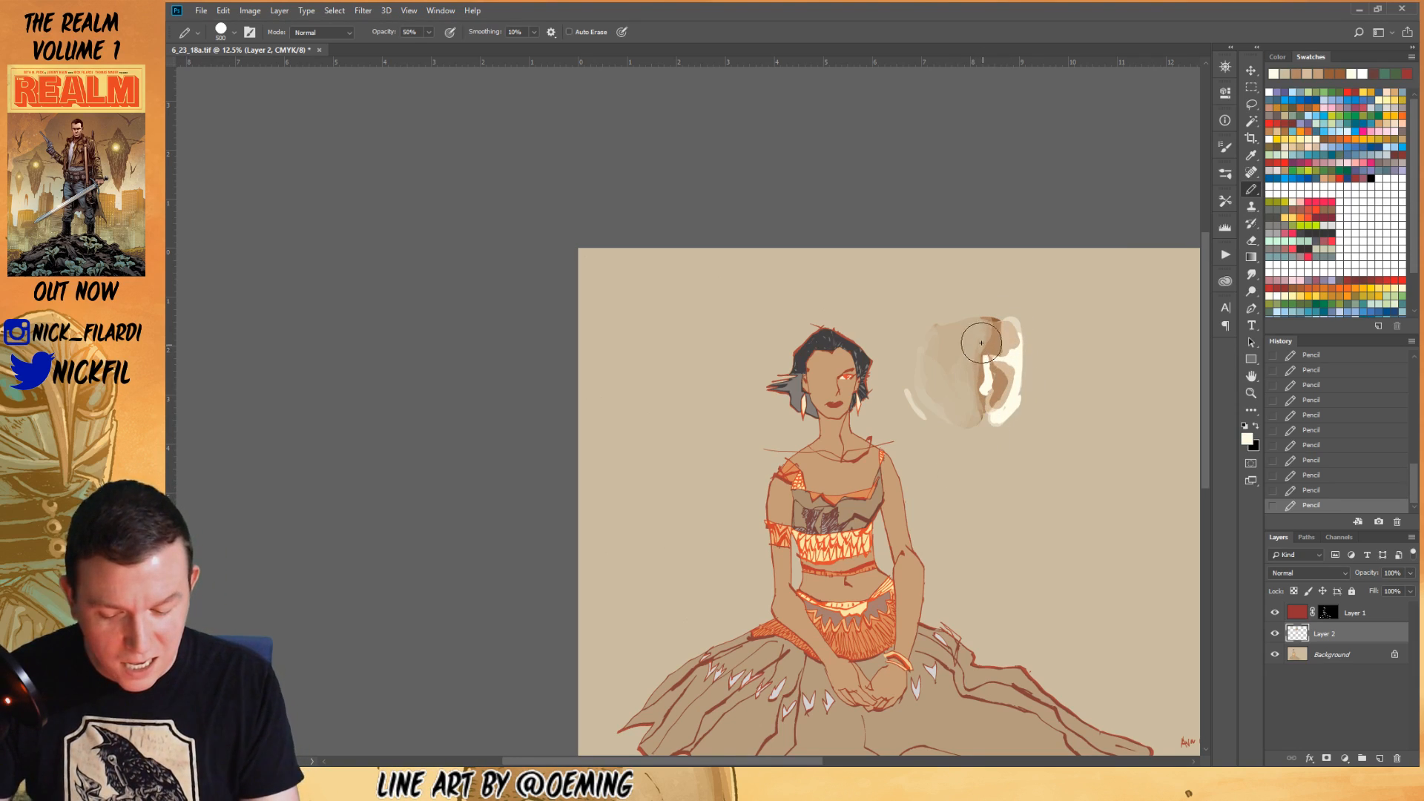
# - Paint gray sampled from the figure's hair around the top and sides of the test patch and soften it with beige
pyautogui.keyDown('alt'); pyautogui.click(964, 327); pyautogui.keyUp('alt')
pyautogui.moveTo(964, 325)
pyautogui.mouseDown()
pyautogui.moveTo(1004, 333)
pyautogui.moveTo(937, 312)
pyautogui.moveTo(1015, 323)
pyautogui.moveTo(988, 297)
pyautogui.moveTo(947, 297)
pyautogui.moveTo(960, 321)
pyautogui.moveTo(930, 320)
pyautogui.moveTo(942, 350)
pyautogui.moveTo(911, 365)
pyautogui.moveTo(917, 327)
pyautogui.moveTo(898, 372)
pyautogui.moveTo(944, 413)
pyautogui.moveTo(915, 366)
pyautogui.moveTo(946, 306)
pyautogui.moveTo(1003, 297)
pyautogui.moveTo(1027, 332)
pyautogui.moveTo(1033, 365)
pyautogui.moveTo(985, 404)
pyautogui.moveTo(990, 292)
pyautogui.moveTo(1003, 310)
pyautogui.moveTo(972, 306)
pyautogui.moveTo(1035, 319)
pyautogui.mouseUp()
pyautogui.keyDown('alt'); pyautogui.click(1003, 336); pyautogui.keyUp('alt')
pyautogui.keyDown('alt'); pyautogui.click(804, 382); pyautogui.keyUp('alt')
pyautogui.press('0')
pyautogui.keyDown('alt'); pyautogui.click(933, 390); pyautogui.keyUp('alt')
pyautogui.moveTo(934, 391)
pyautogui.mouseDown()
pyautogui.moveTo(924, 353)
pyautogui.moveTo(903, 345)
pyautogui.moveTo(922, 423)
pyautogui.moveTo(905, 330)
pyautogui.moveTo(914, 392)
pyautogui.moveTo(931, 400)
pyautogui.moveTo(924, 367)
pyautogui.moveTo(930, 381)
pyautogui.moveTo(902, 347)
pyautogui.moveTo(905, 396)
pyautogui.moveTo(904, 330)
pyautogui.moveTo(923, 308)
pyautogui.moveTo(948, 382)
pyautogui.mouseUp()
pyautogui.press('5')
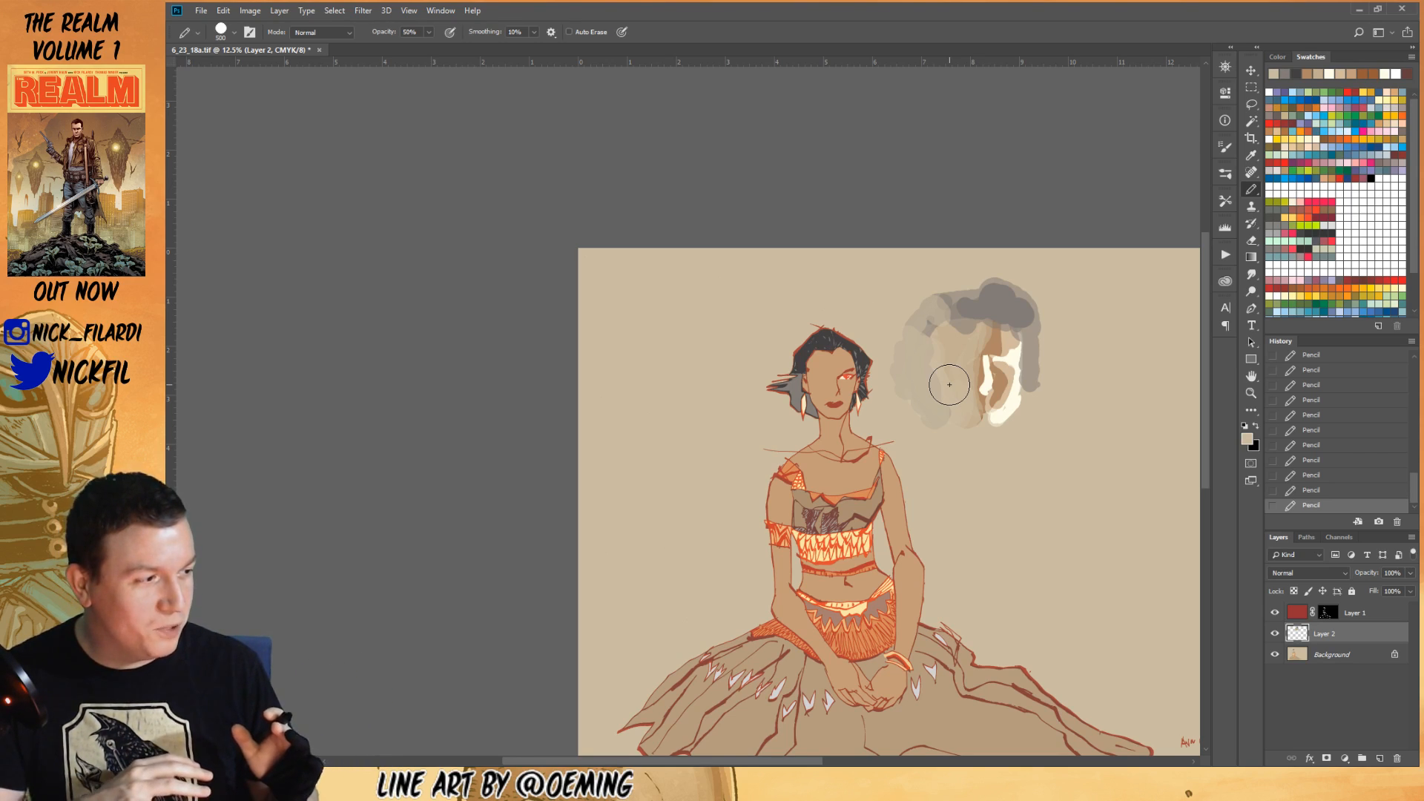
# - Paint over the entire test patch with the beige background colour at 100% opacity
pyautogui.press('0')
pyautogui.moveTo(965, 387)
pyautogui.mouseDown()
pyautogui.moveTo(906, 337)
pyautogui.moveTo(931, 406)
pyautogui.moveTo(942, 300)
pyautogui.moveTo(964, 430)
pyautogui.moveTo(973, 300)
pyautogui.moveTo(992, 397)
pyautogui.moveTo(1023, 291)
pyautogui.moveTo(1035, 443)
pyautogui.moveTo(1034, 308)
pyautogui.mouseUp()
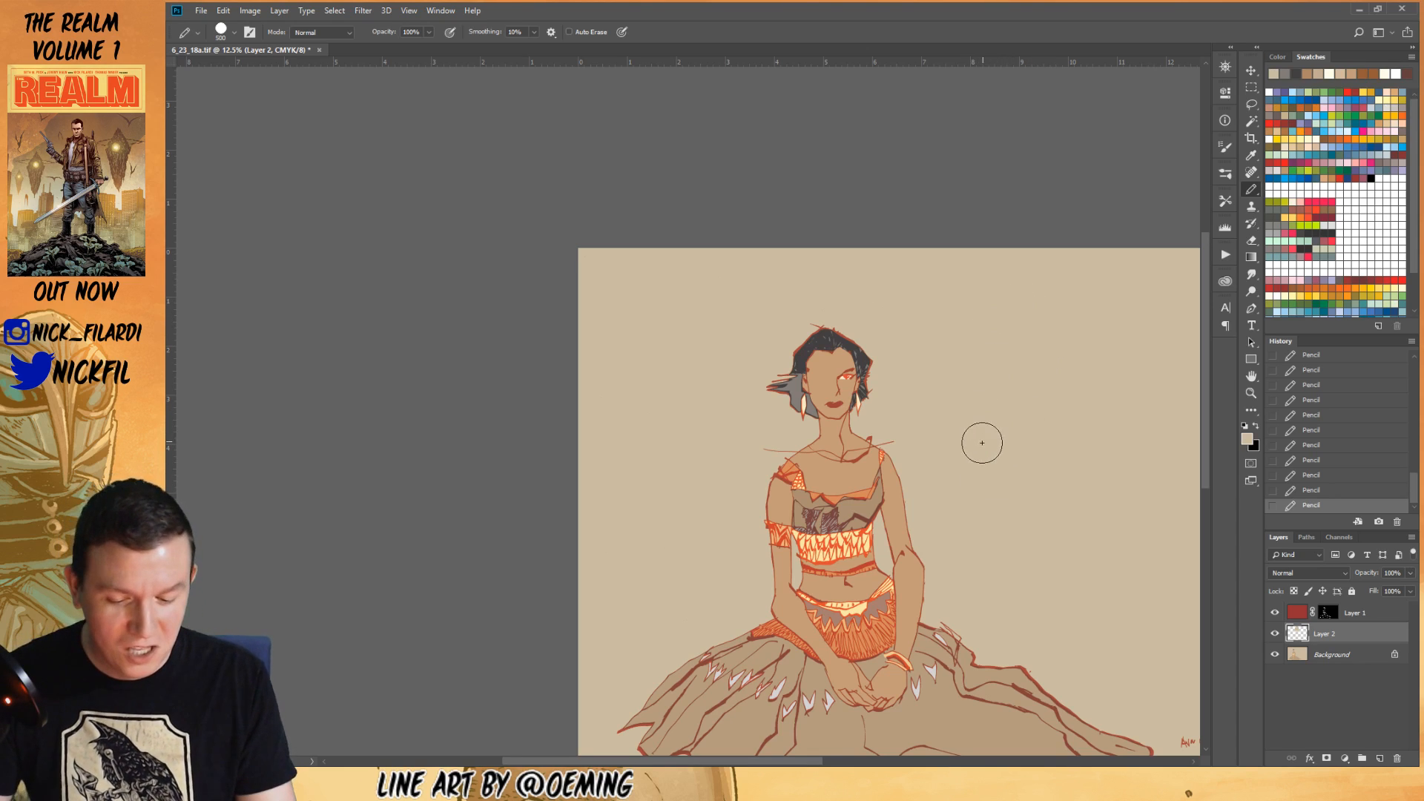
pyautogui.hotkey('ctrl', 'z')
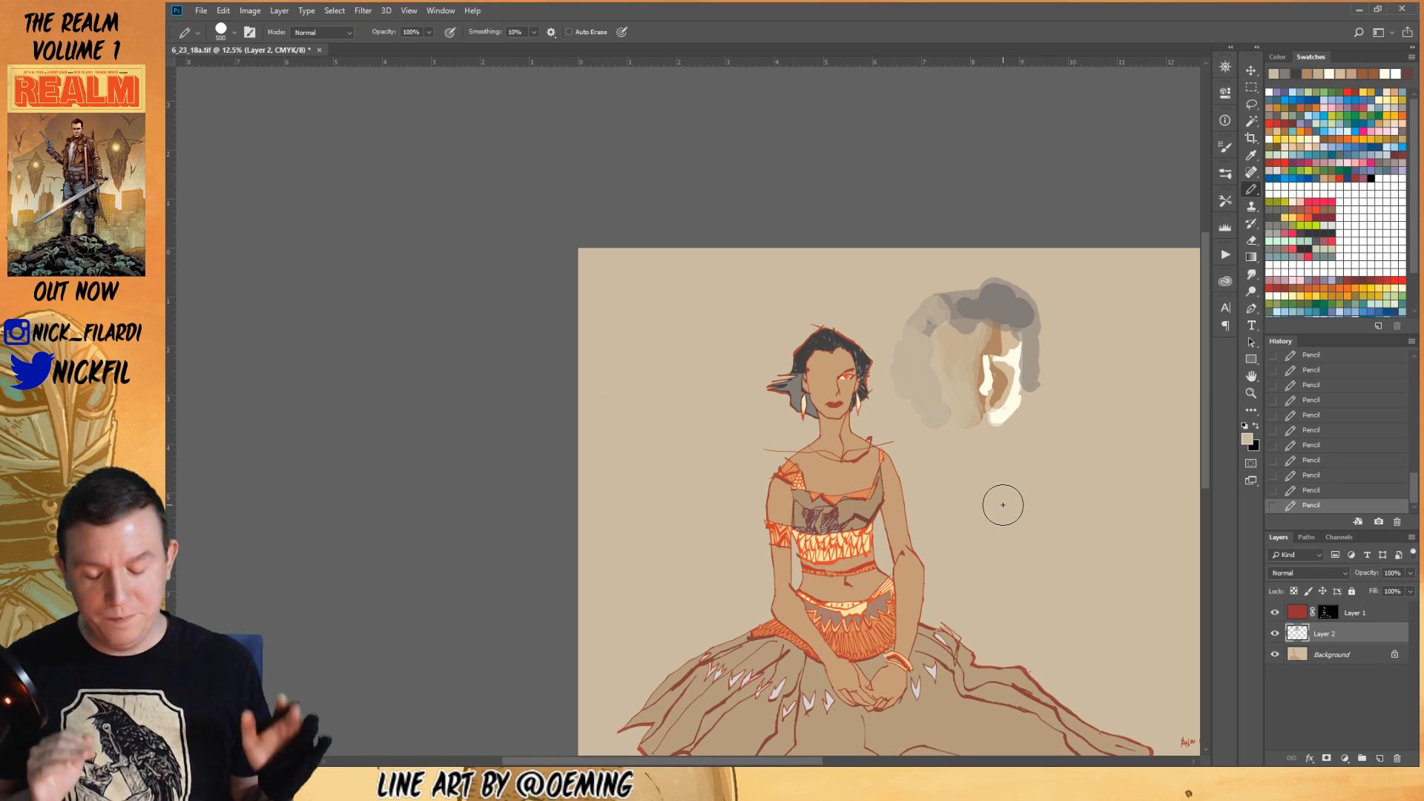
pyautogui.moveTo(927, 326)
pyautogui.mouseDown()
pyautogui.moveTo(917, 393)
pyautogui.moveTo(960, 423)
pyautogui.moveTo(1030, 296)
pyautogui.mouseUp()
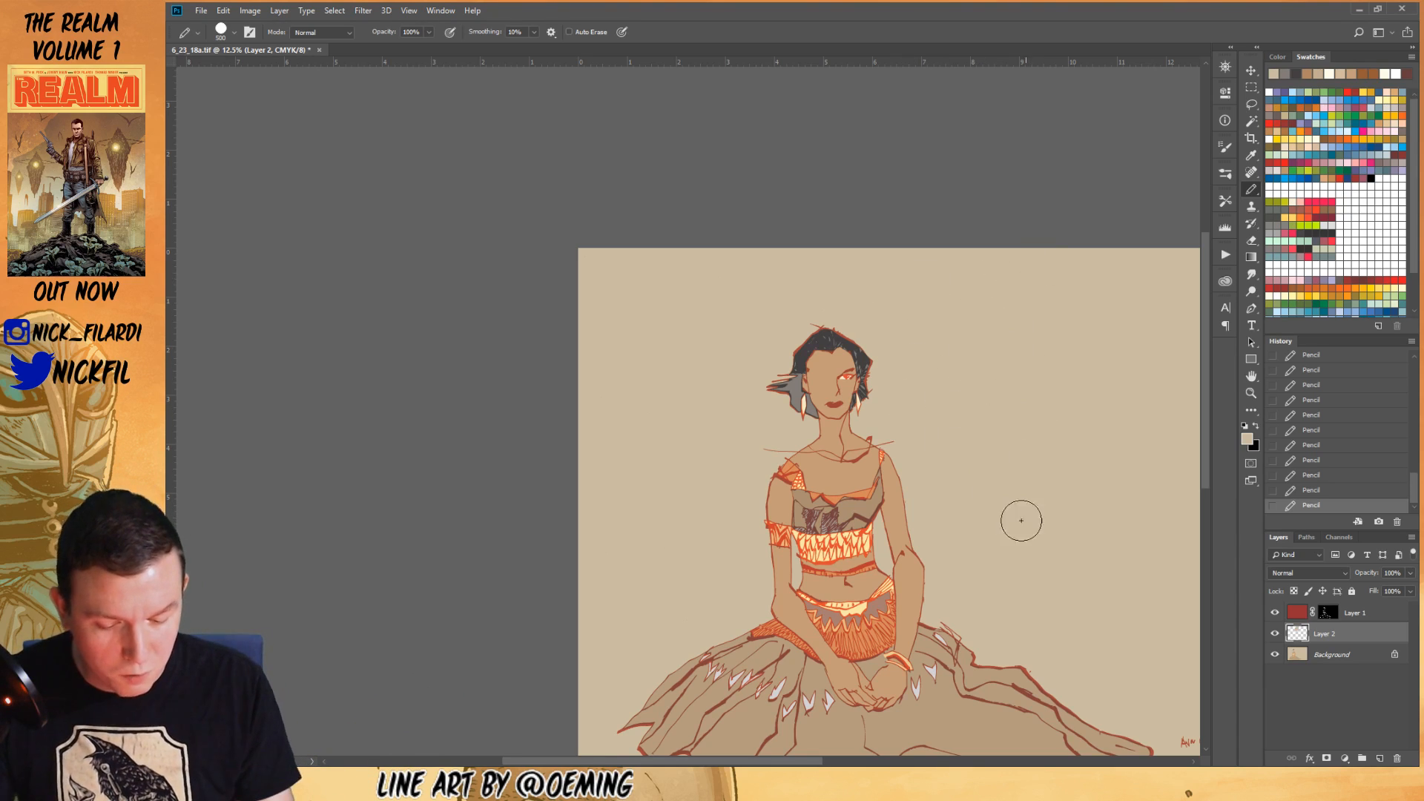
# - Switch to the 1250 px splatter brush at 50% opacity and dab beige over the wispy side of the hair
pyautogui.click(221, 31)
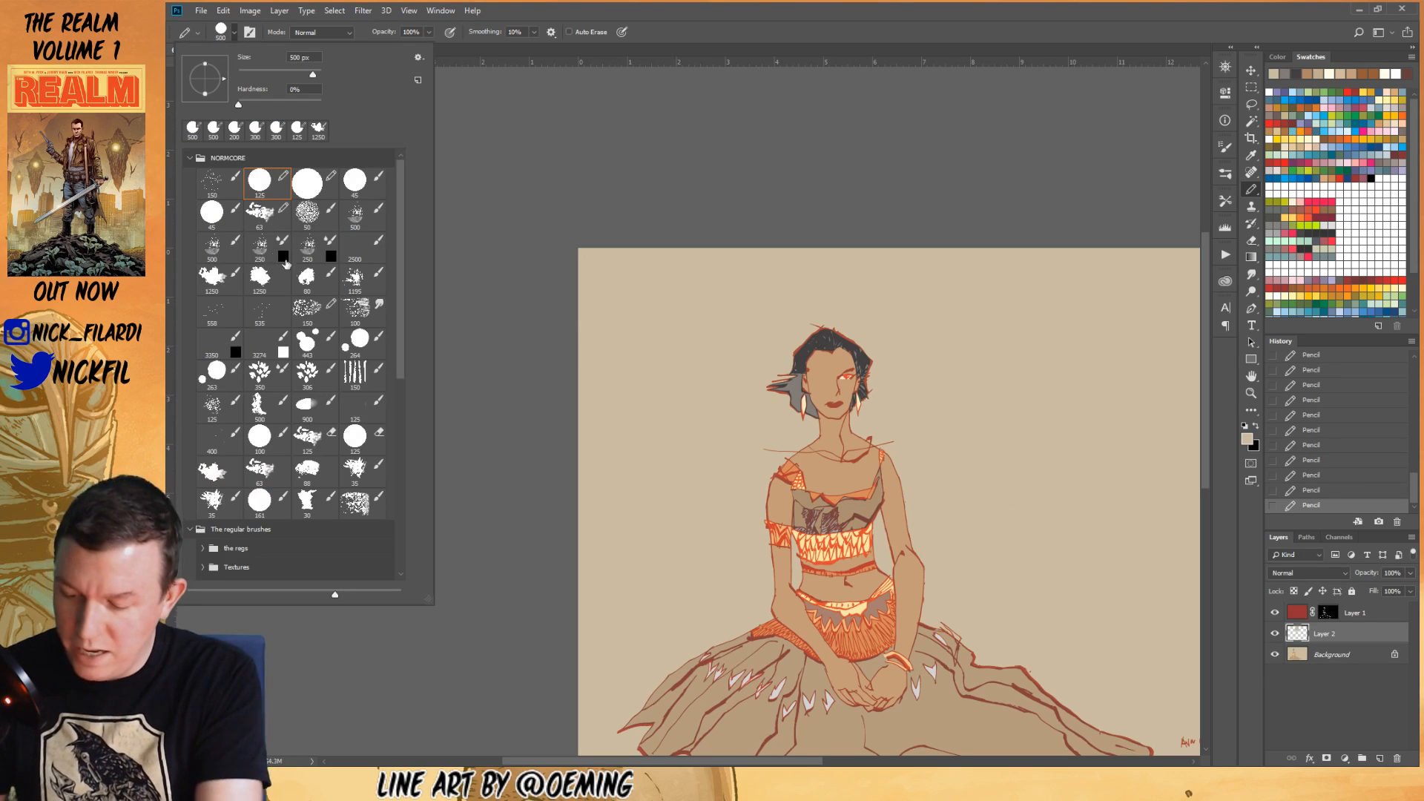
pyautogui.click(259, 276)
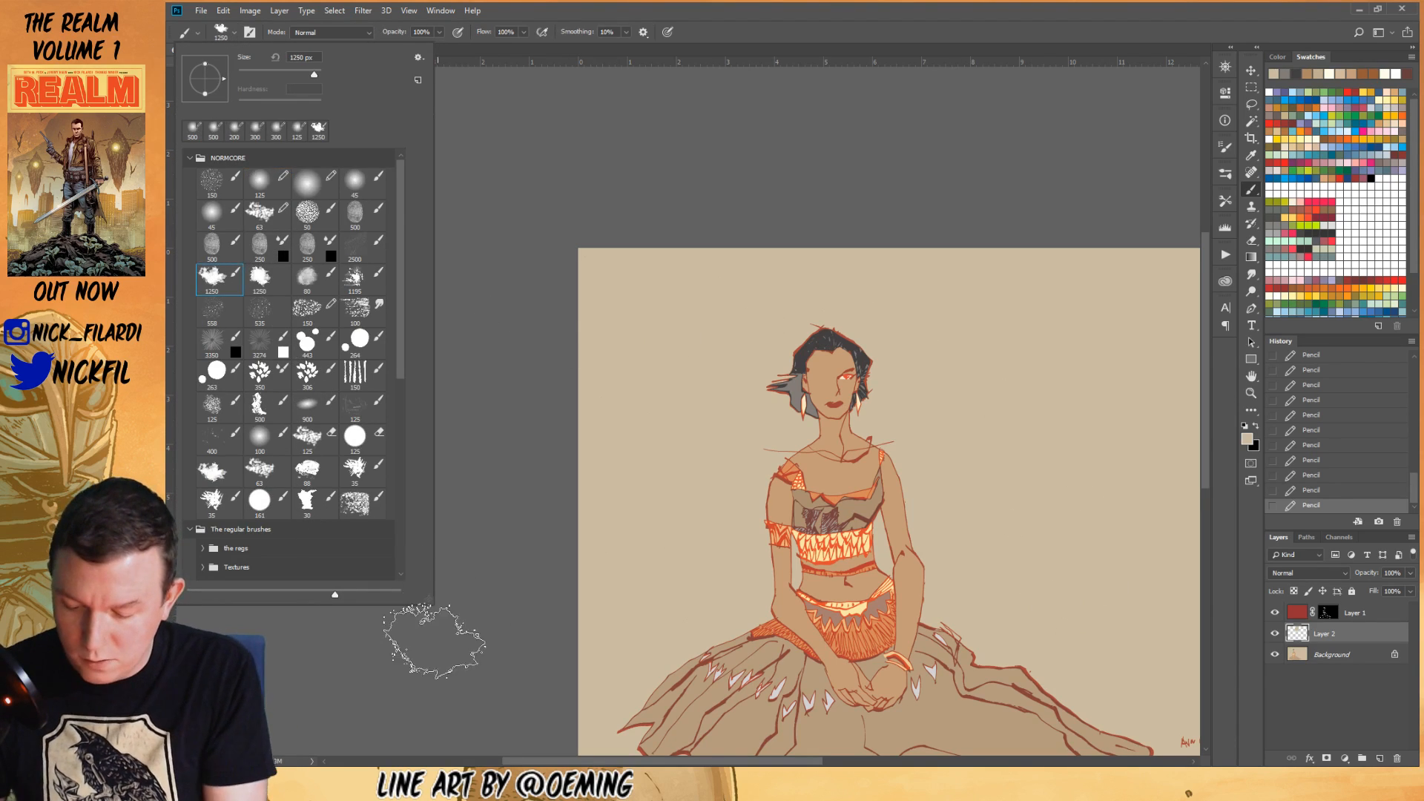
pyautogui.click(426, 638)
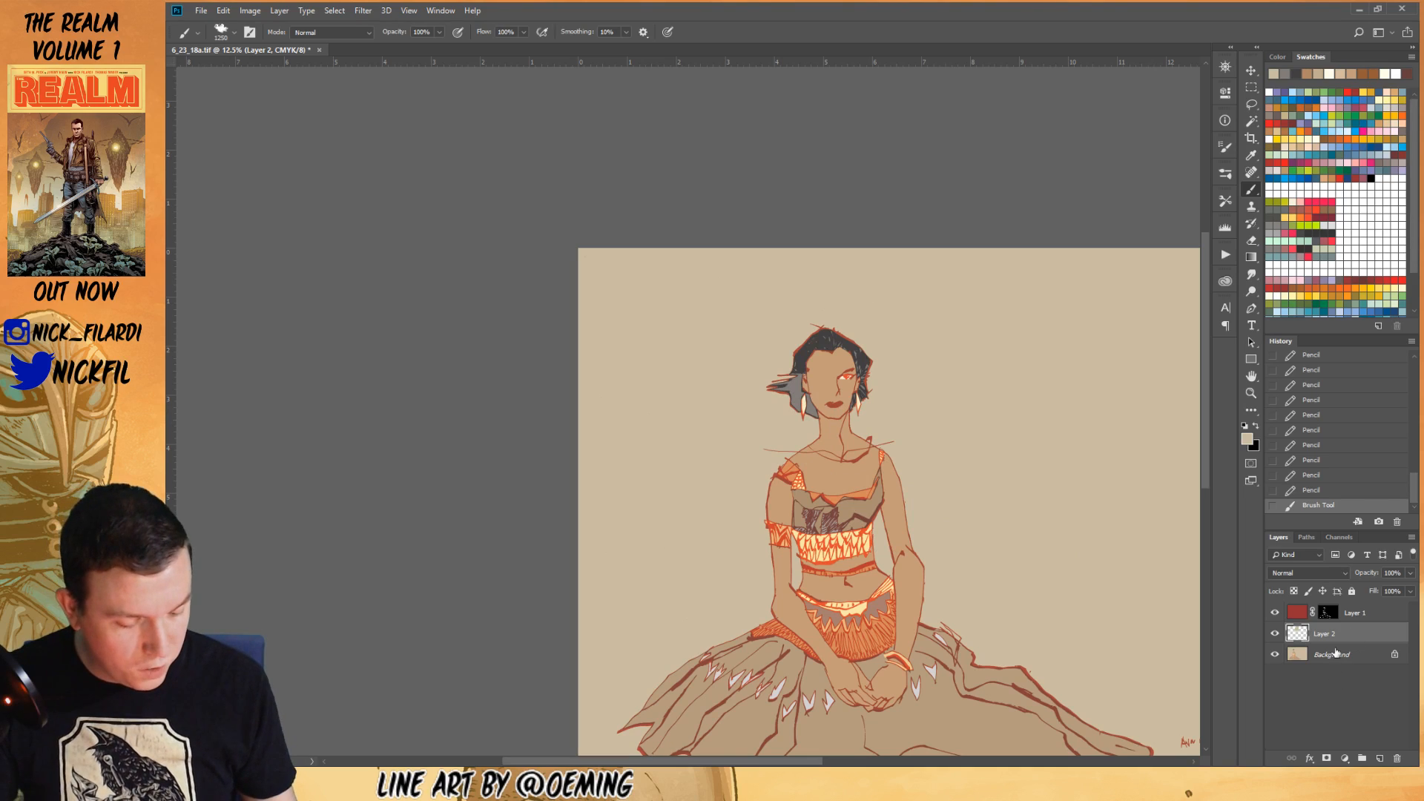
pyautogui.press('5')
pyautogui.moveTo(779, 382); pyautogui.dragTo(784, 384)
pyautogui.moveTo(788, 389); pyautogui.dragTo(782, 386)
pyautogui.moveTo(791, 386); pyautogui.dragTo(787, 383)
# - Move Layer 2 above Layer 1 and brush beige over the wispy hair, the adjoining side of the face and the crown
pyautogui.moveTo(1346, 632); pyautogui.dragTo(1344, 608)
pyautogui.moveTo(786, 386); pyautogui.dragTo(812, 363)
pyautogui.moveTo(801, 371); pyautogui.dragTo(831, 334)
pyautogui.moveTo(816, 348); pyautogui.dragTo(835, 330)
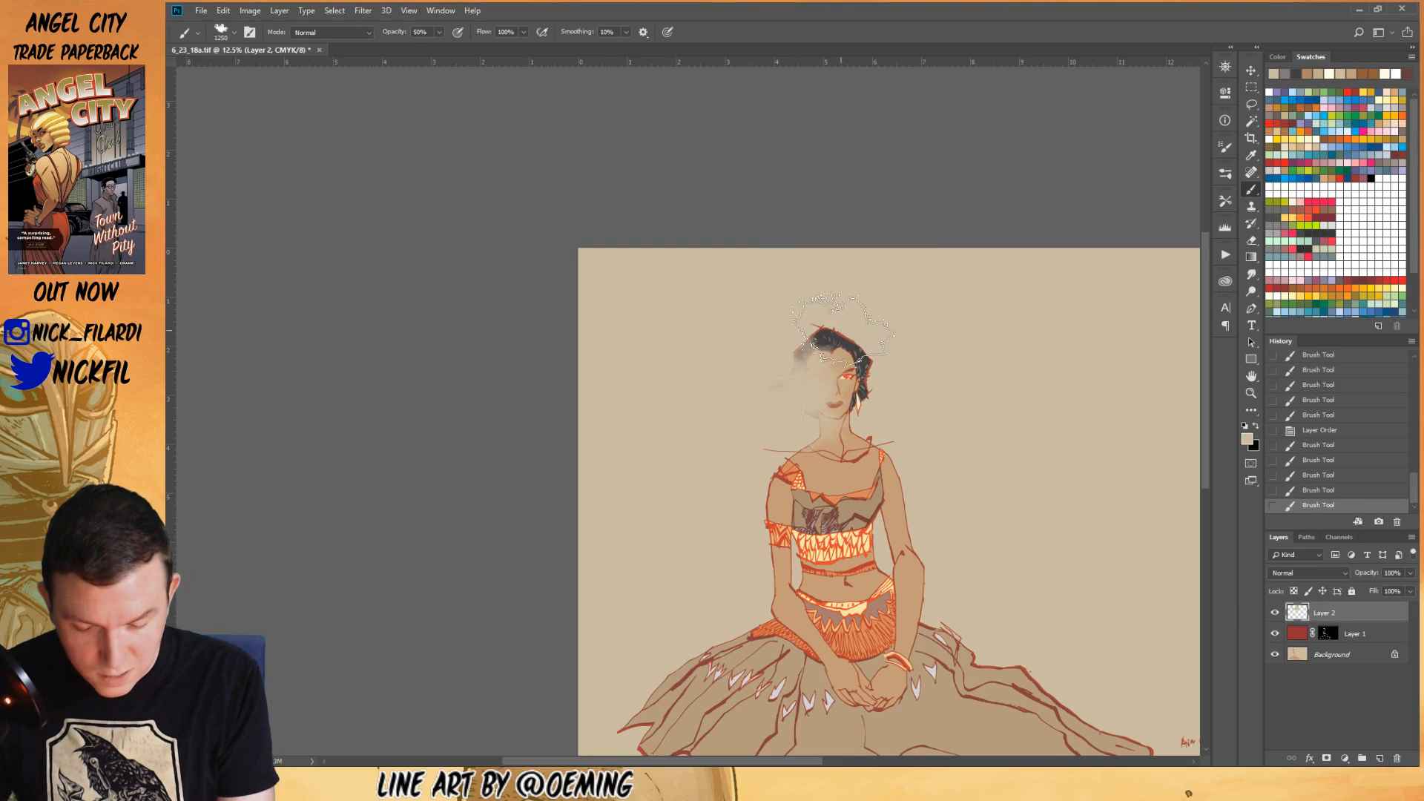
# - Brush beige down past the neck and across the shoulder and upper chest to fade the line art there
pyautogui.moveTo(787, 413); pyautogui.dragTo(783, 504)
pyautogui.moveTo(786, 489)
pyautogui.mouseDown()
pyautogui.moveTo(822, 493)
pyautogui.moveTo(824, 455)
pyautogui.moveTo(831, 486)
pyautogui.mouseUp()
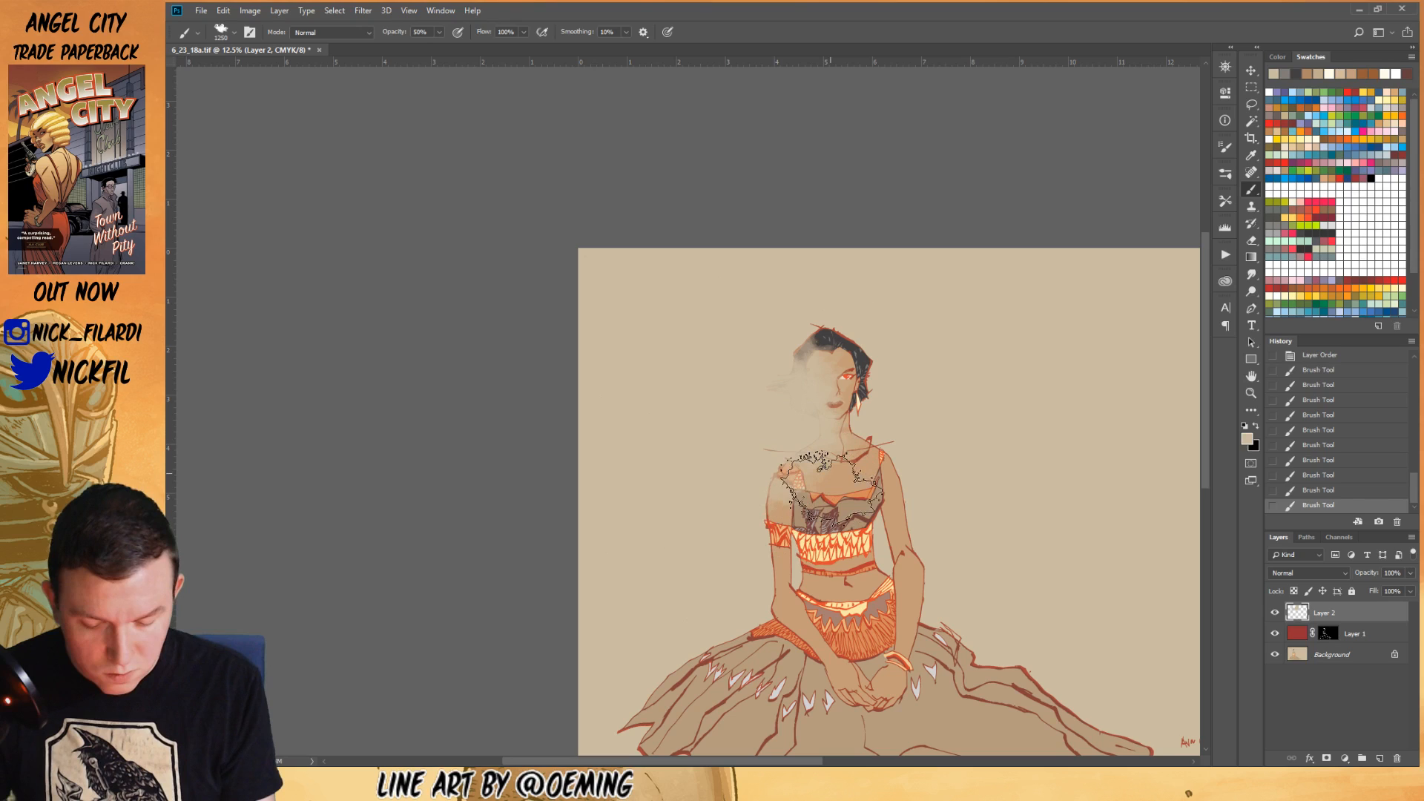
pyautogui.press('z')
pyautogui.keyDown('alt'); pyautogui.click(943, 536); pyautogui.keyUp('alt')
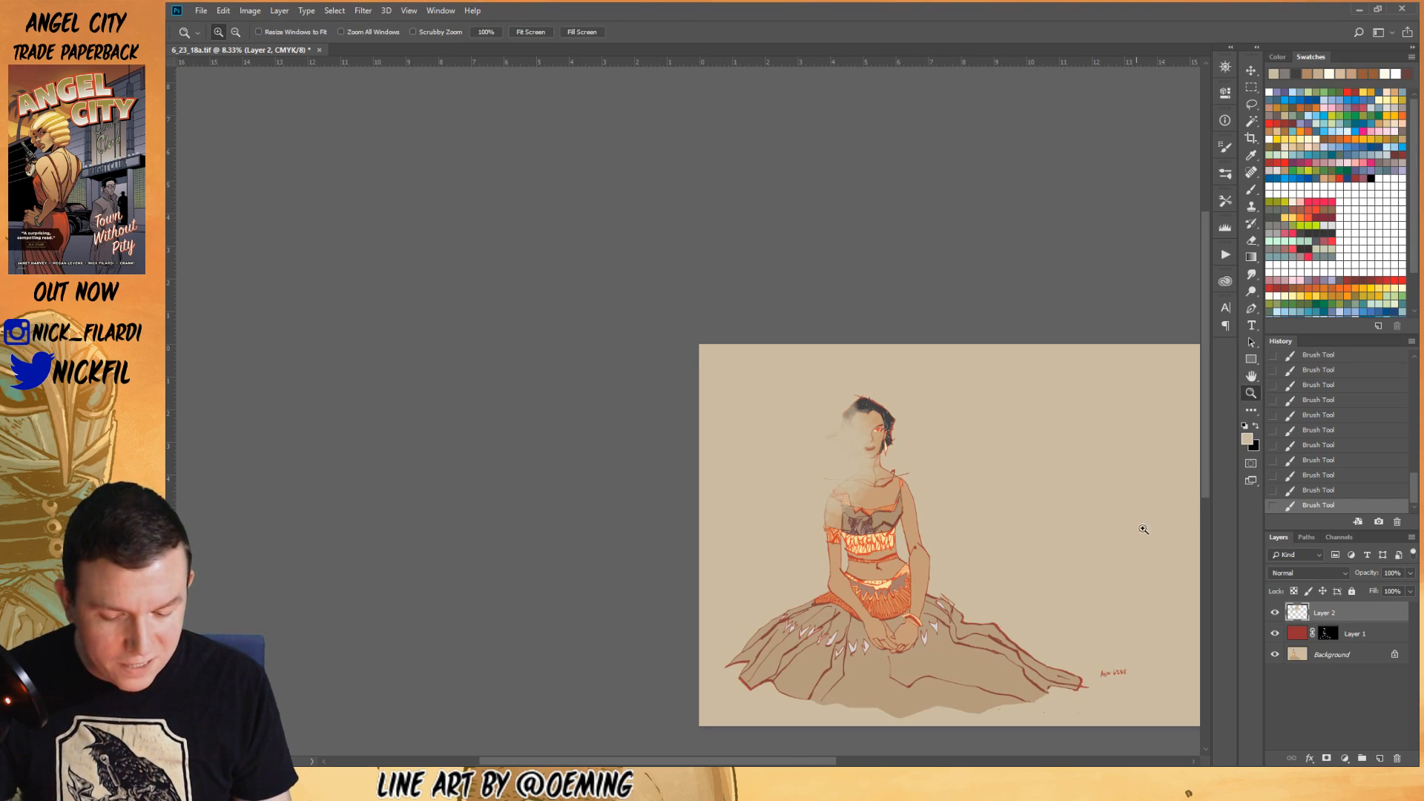
# - Brush beige over the skirt and lower torso, enlarging the splatter brush to 2200 px, to fade them into the background
pyautogui.click(1252, 377)
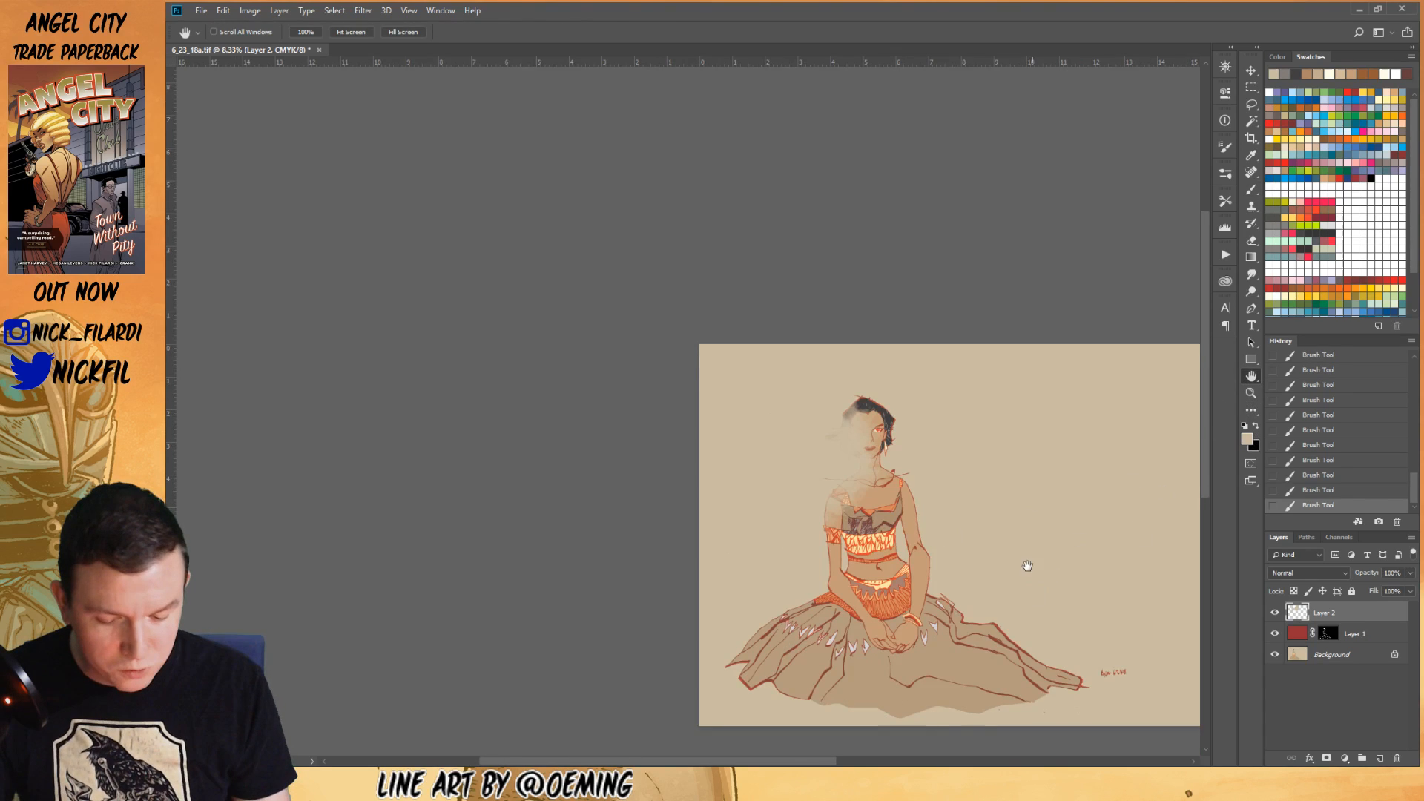
pyautogui.moveTo(1027, 566); pyautogui.dragTo(942, 500)
pyautogui.press('b')
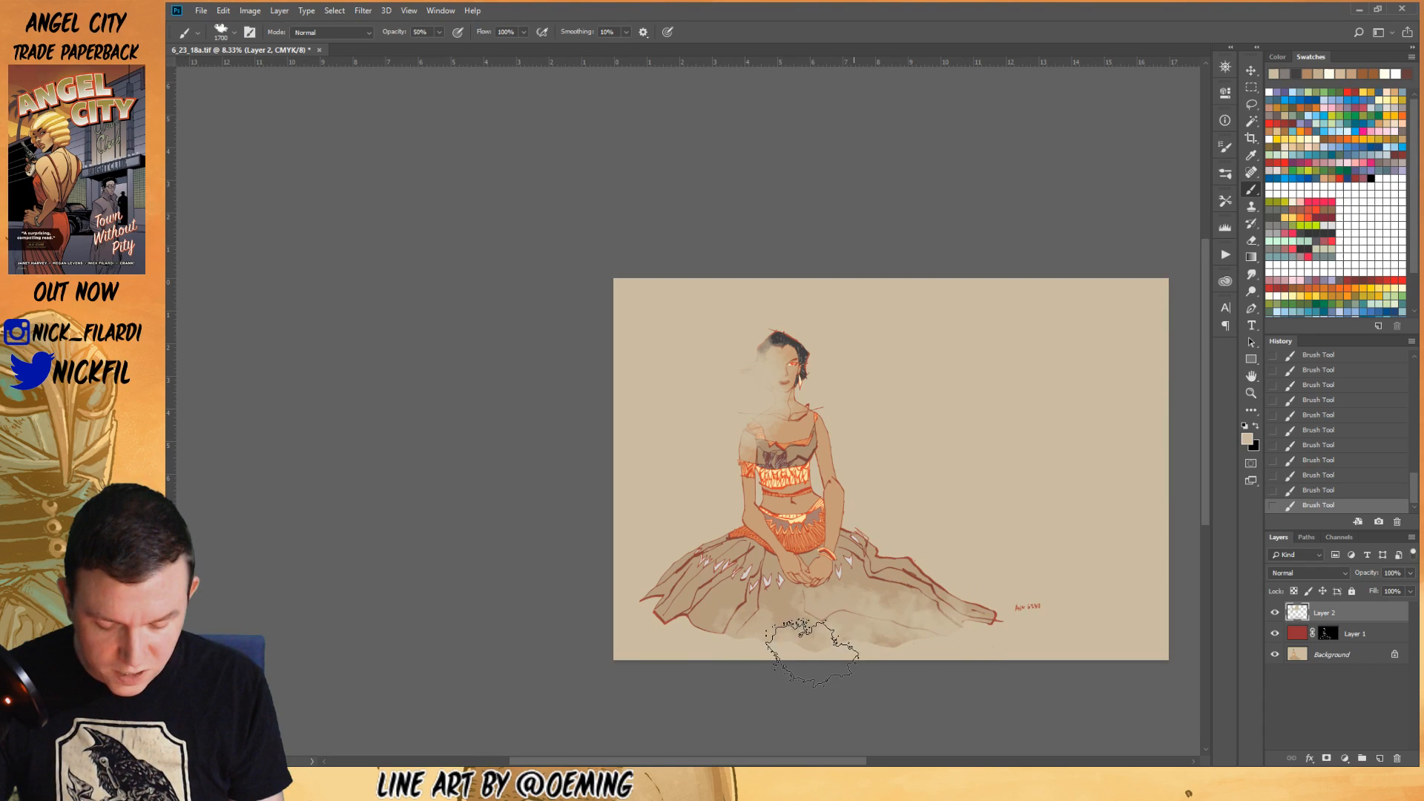
pyautogui.moveTo(813, 653)
pyautogui.mouseDown()
pyautogui.moveTo(720, 519)
pyautogui.moveTo(705, 571)
pyautogui.moveTo(672, 534)
pyautogui.moveTo(686, 555)
pyautogui.moveTo(686, 657)
pyautogui.moveTo(723, 642)
pyautogui.mouseUp()
pyautogui.press(']')
pyautogui.press(']')
pyautogui.press(']')
pyautogui.press(']')
pyautogui.press(']')
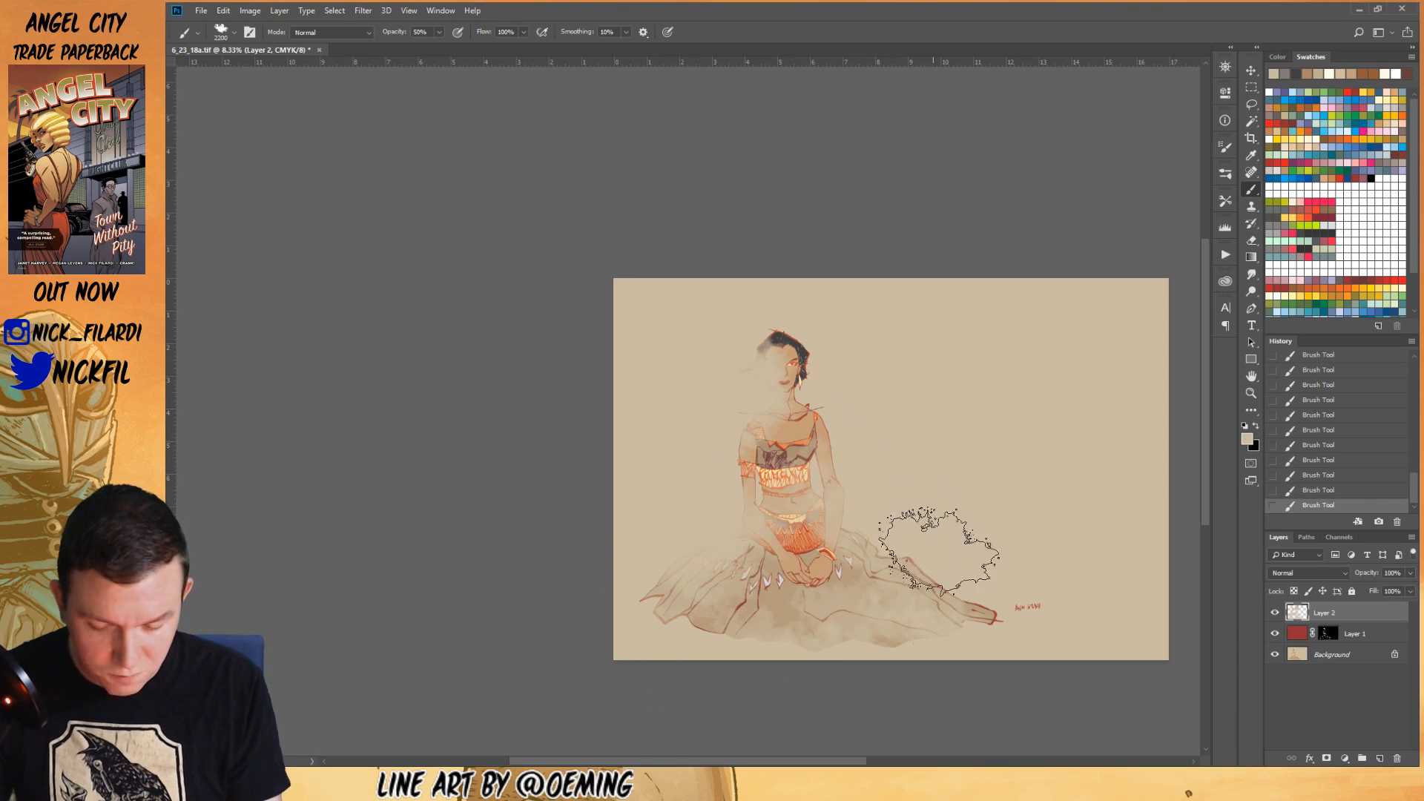
# - Delete Layer 2 with its beige fading and make the Background layer active
pyautogui.click(1252, 393)
pyautogui.click(785, 448)
pyautogui.click(788, 450)
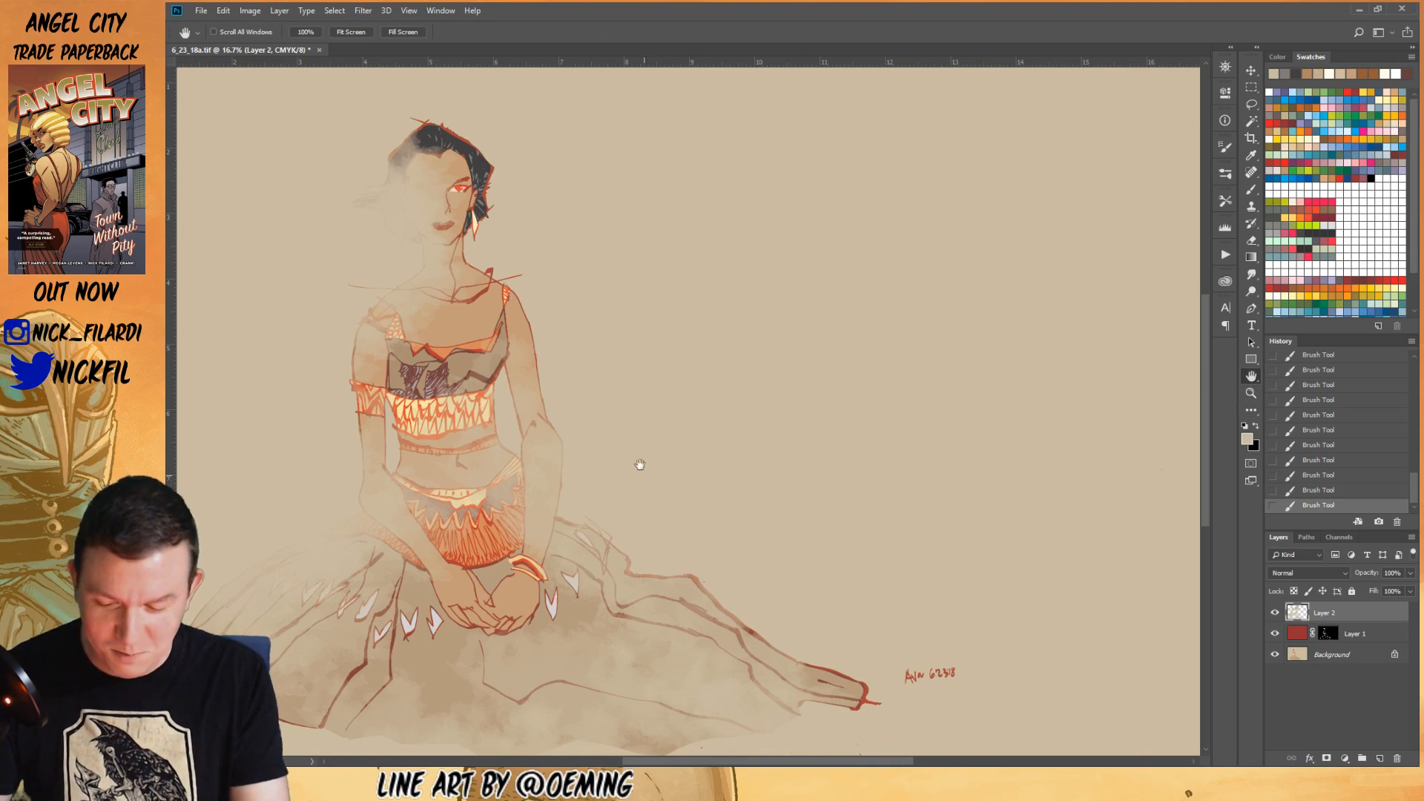
pyautogui.moveTo(643, 477); pyautogui.dragTo(954, 483)
pyautogui.keyDown('alt'); pyautogui.click(900, 496); pyautogui.keyUp('alt')
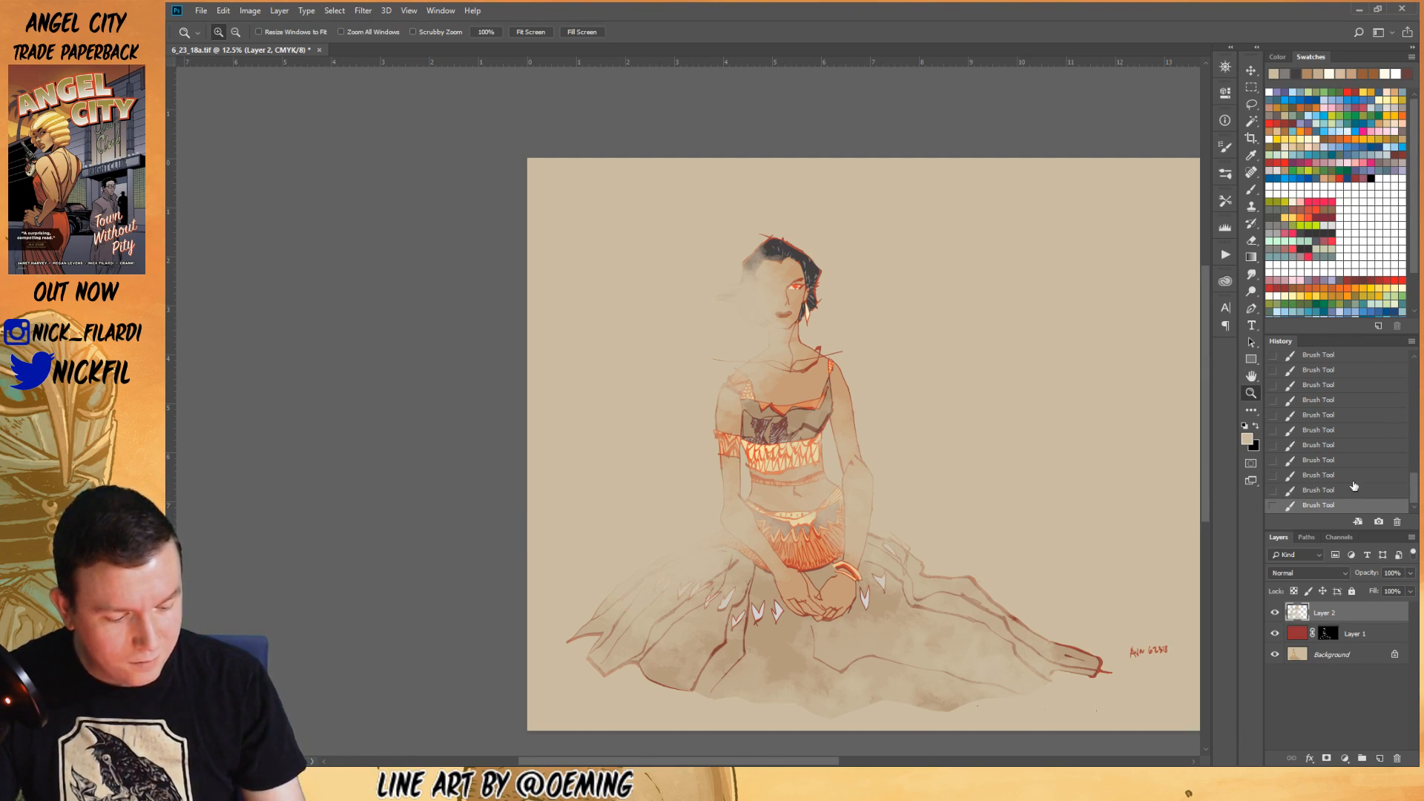
pyautogui.moveTo(1357, 618); pyautogui.dragTo(1398, 758)
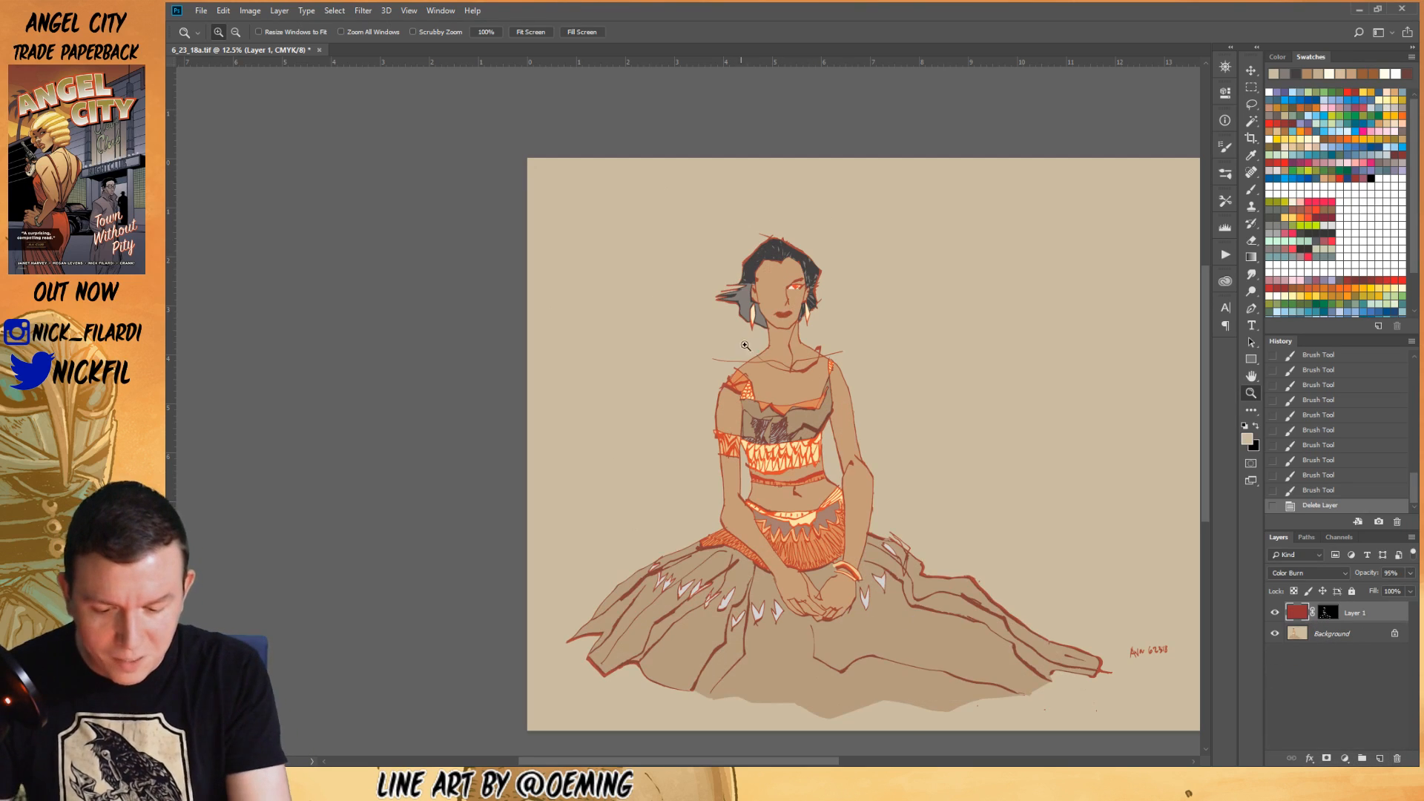
pyautogui.click(1345, 634)
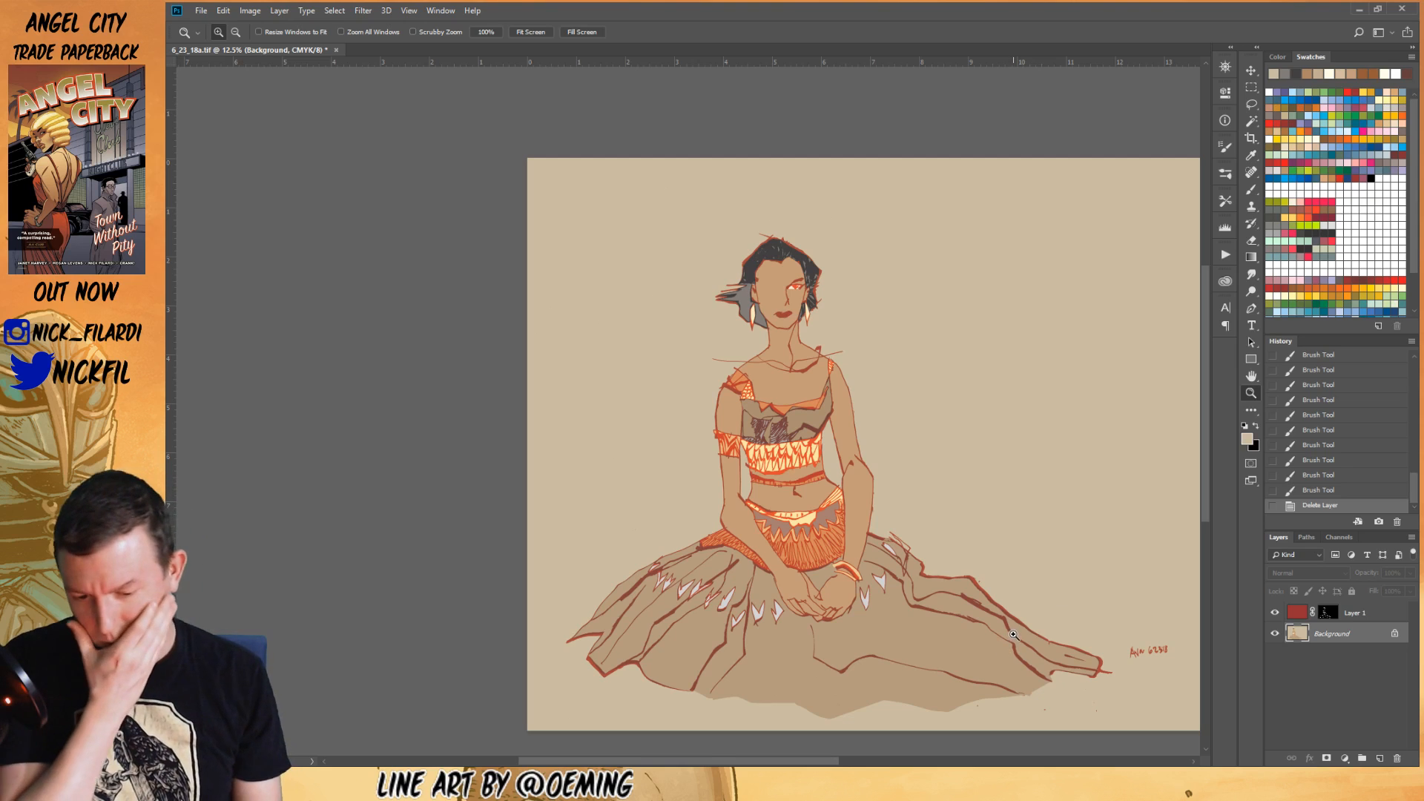
# - Switch to the 500 px Pencil in white and draw an arrow beside the head pointing at the face
pyautogui.press('b')
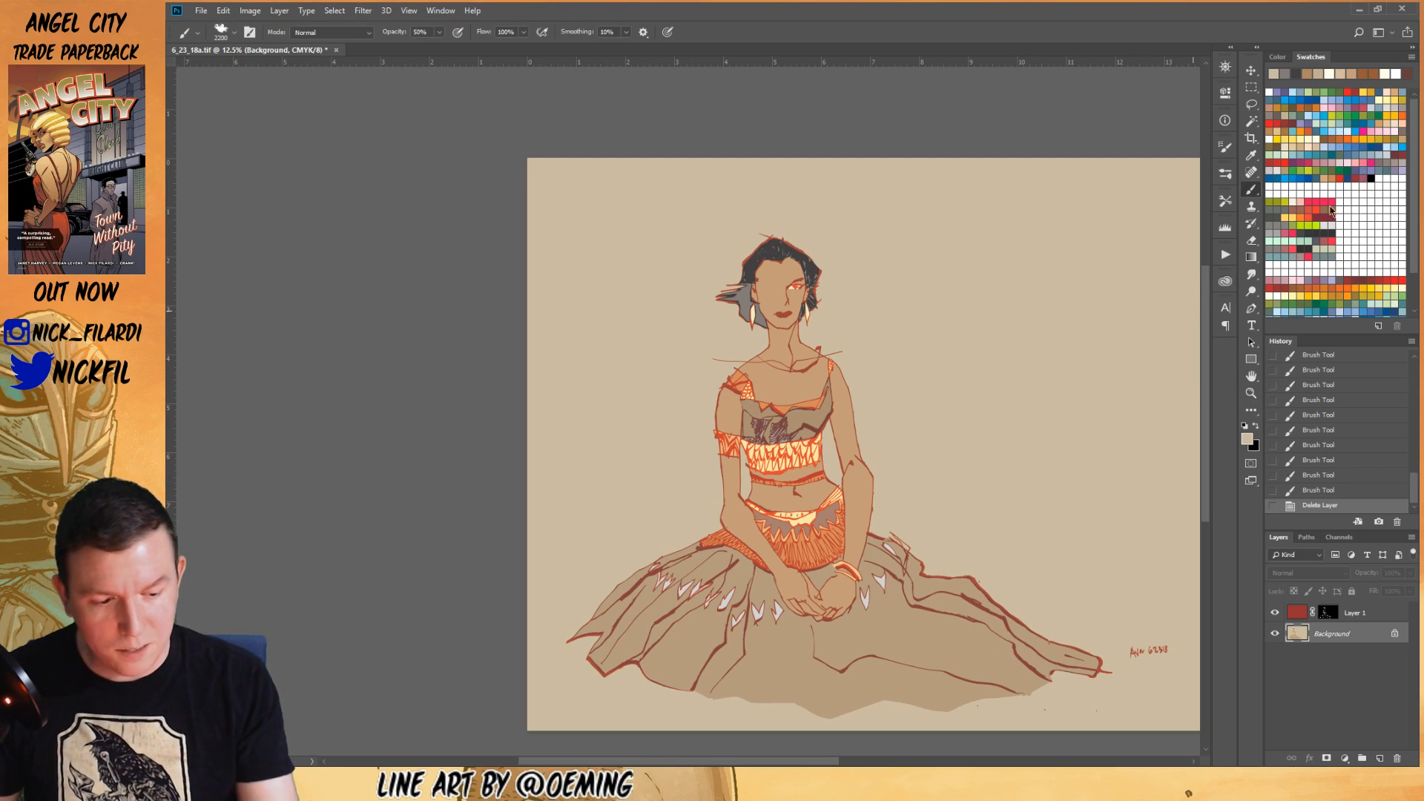
pyautogui.click(1270, 187)
pyautogui.hotkey('shift', 'b')
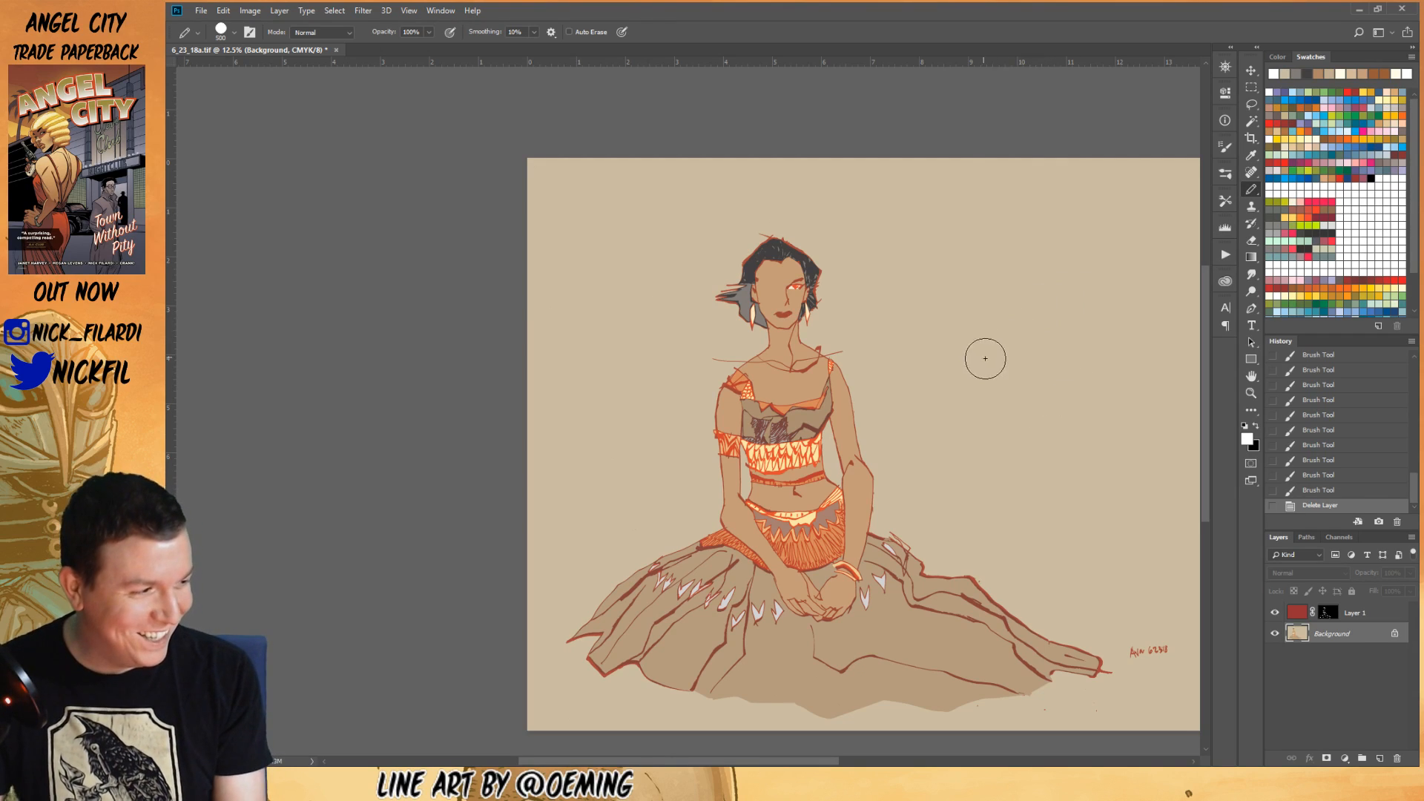
pyautogui.moveTo(1039, 252); pyautogui.dragTo(882, 308)
pyautogui.moveTo(939, 245)
pyautogui.mouseDown()
pyautogui.moveTo(881, 305)
pyautogui.moveTo(976, 301)
pyautogui.mouseUp()
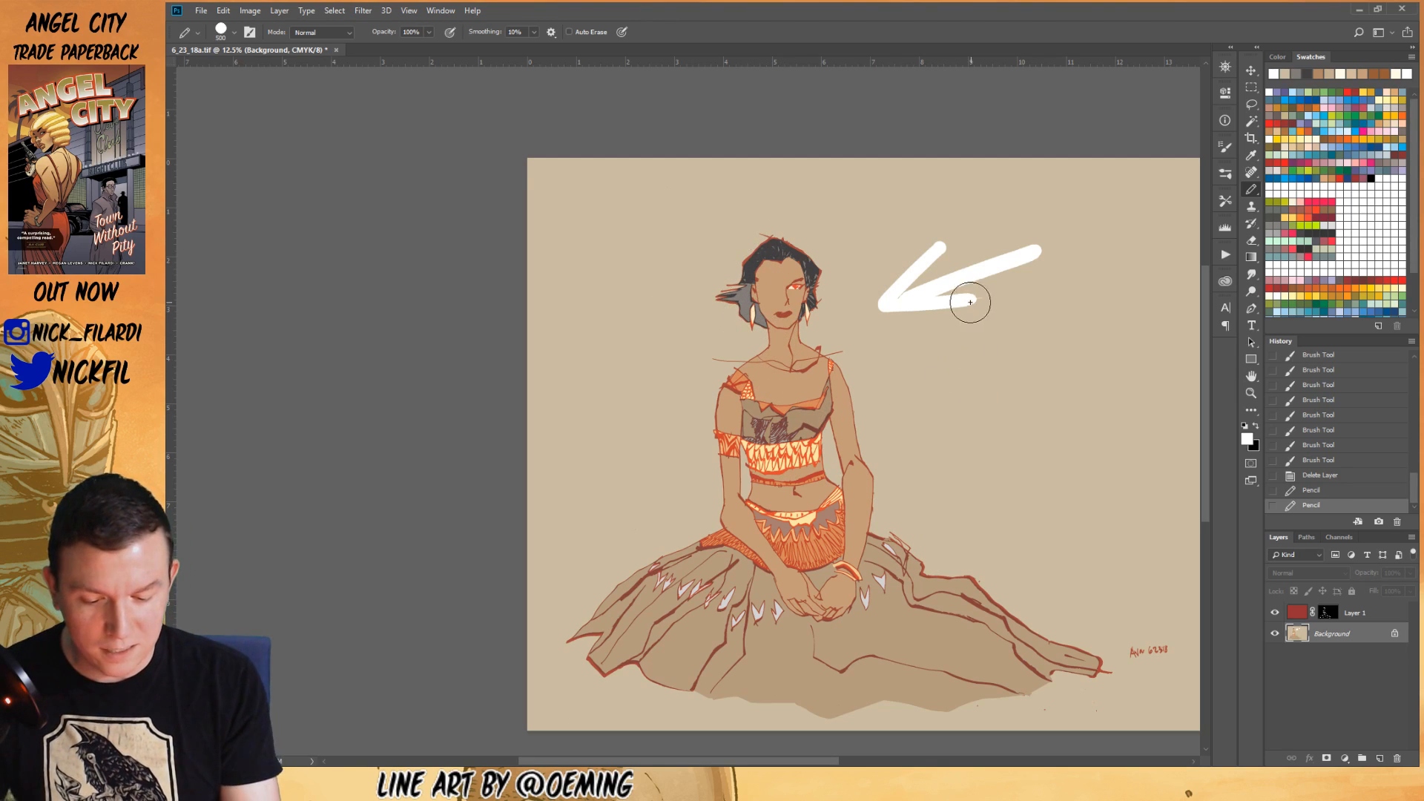
# - Reduce the Pencil to 200 px and refine the arrow's shaft with white, sampling the background beige for trimming
pyautogui.keyDown('alt'); pyautogui.click(937, 256); pyautogui.keyUp('alt')
pyautogui.press('[')
pyautogui.press('[')
pyautogui.press('[')
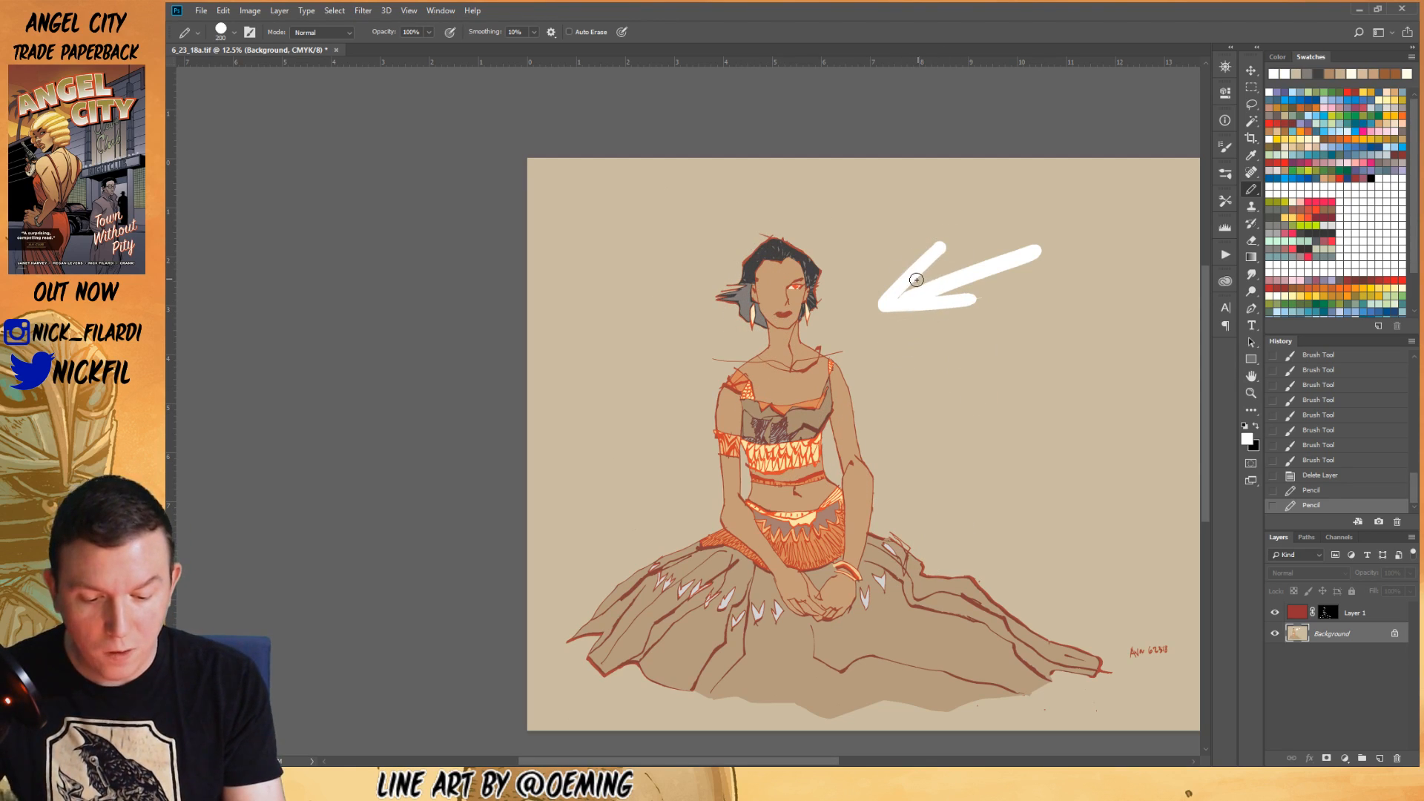
pyautogui.moveTo(896, 300)
pyautogui.mouseDown()
pyautogui.moveTo(966, 308)
pyautogui.moveTo(953, 268)
pyautogui.moveTo(1046, 241)
pyautogui.moveTo(966, 284)
pyautogui.moveTo(1039, 265)
pyautogui.moveTo(1030, 234)
pyautogui.moveTo(994, 254)
pyautogui.mouseUp()
pyautogui.keyDown('alt'); pyautogui.click(1040, 272); pyautogui.keyUp('alt')
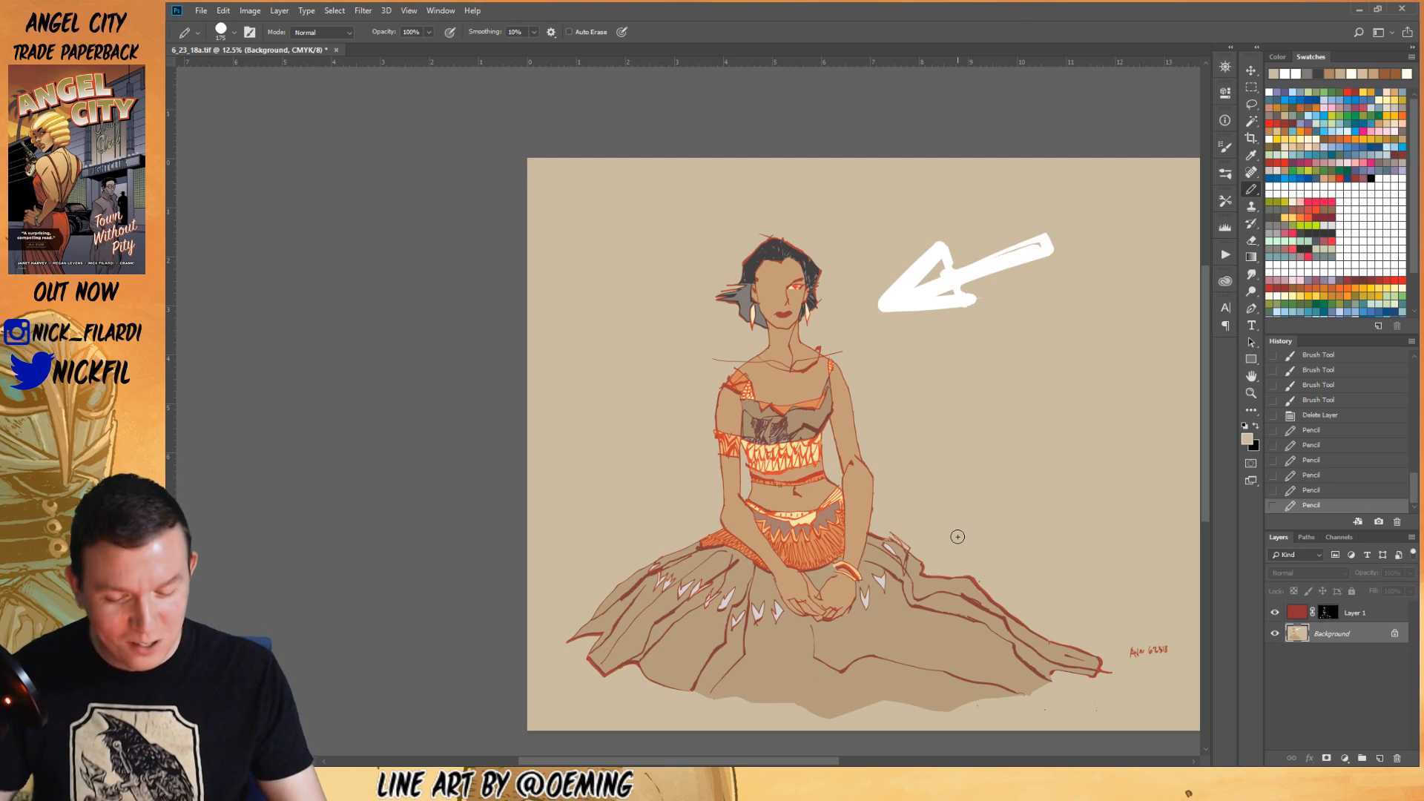
# - Fill the arrowhead solid white and trim its outer edges with the sampled background beige
pyautogui.keyDown('alt'); pyautogui.click(940, 273); pyautogui.keyUp('alt')
pyautogui.moveTo(941, 273); pyautogui.dragTo(917, 285)
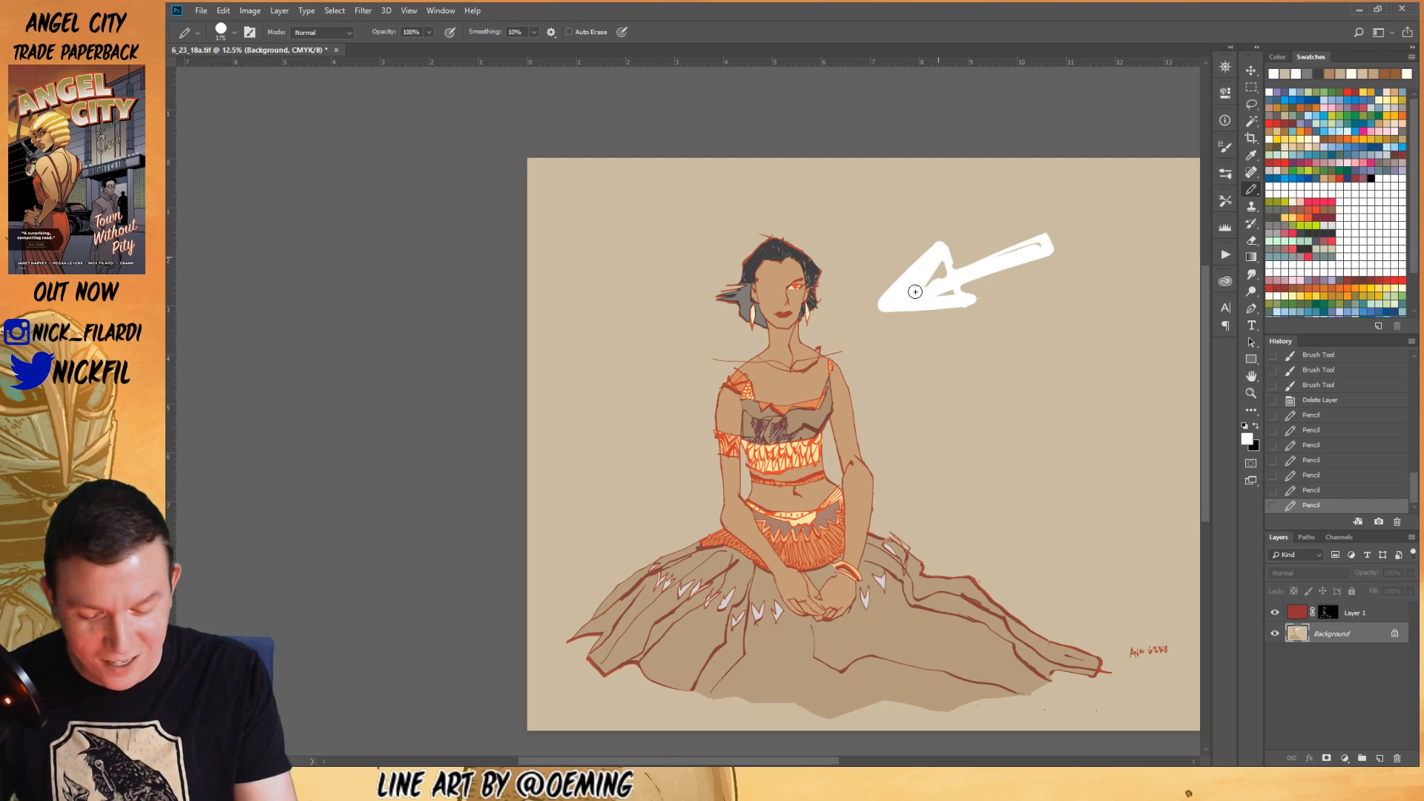
pyautogui.keyDown('alt'); pyautogui.click(955, 238); pyautogui.keyUp('alt')
pyautogui.moveTo(936, 236); pyautogui.dragTo(973, 301)
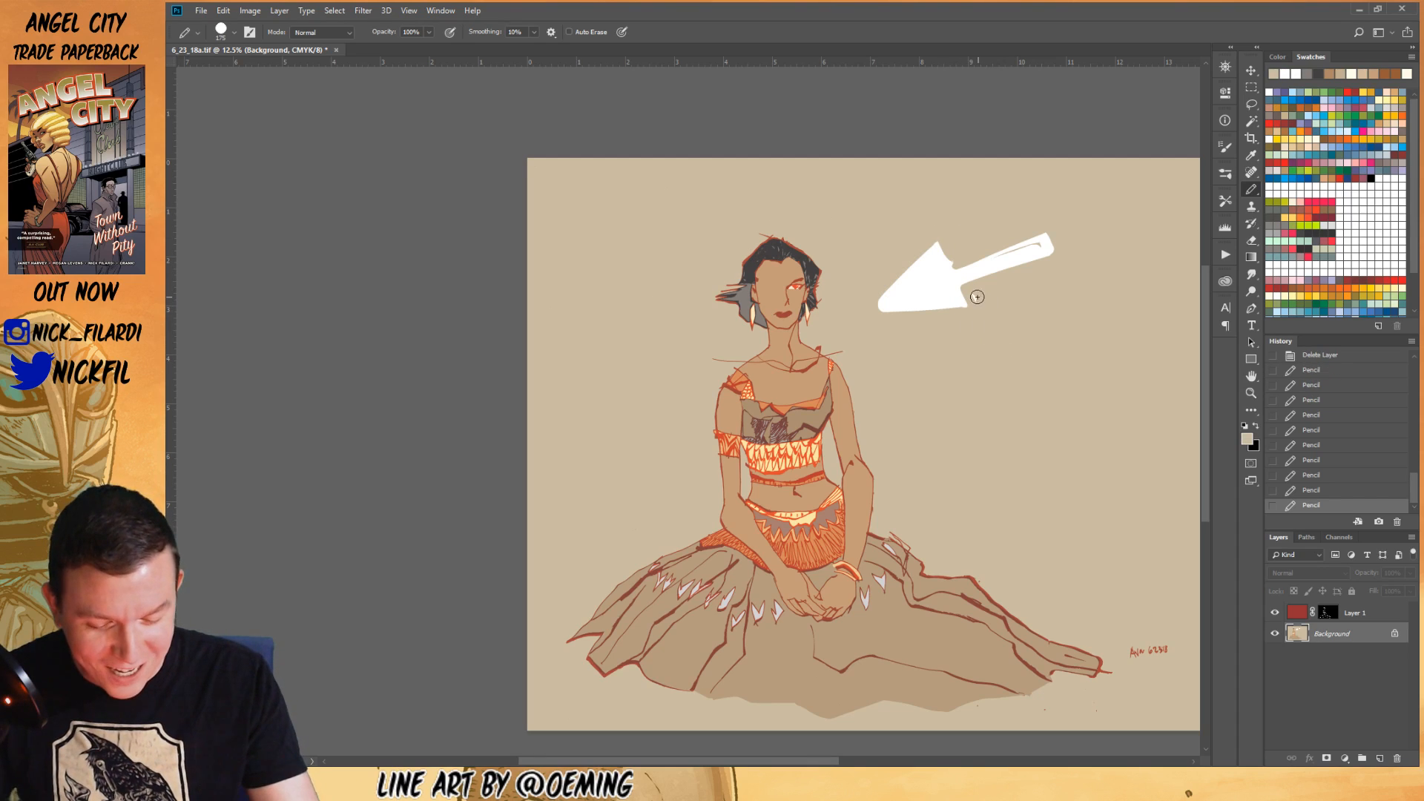
pyautogui.keyDown('alt'); pyautogui.click(955, 252); pyautogui.keyUp('alt')
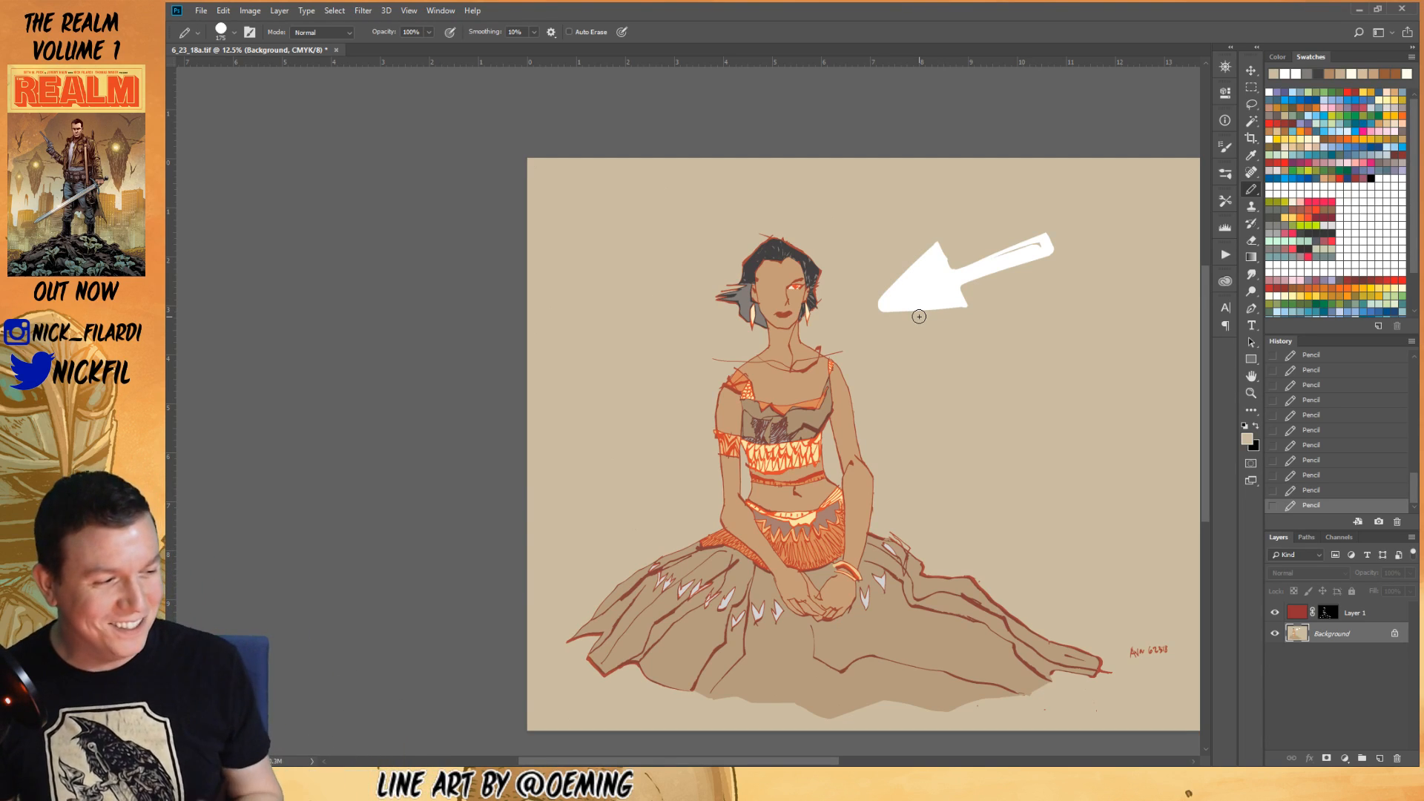
# - Sample the grey of the hair and paint a shadow over the unlit side of the face on a new layer
pyautogui.press('space')
pyautogui.moveTo(915, 452); pyautogui.dragTo(963, 457)
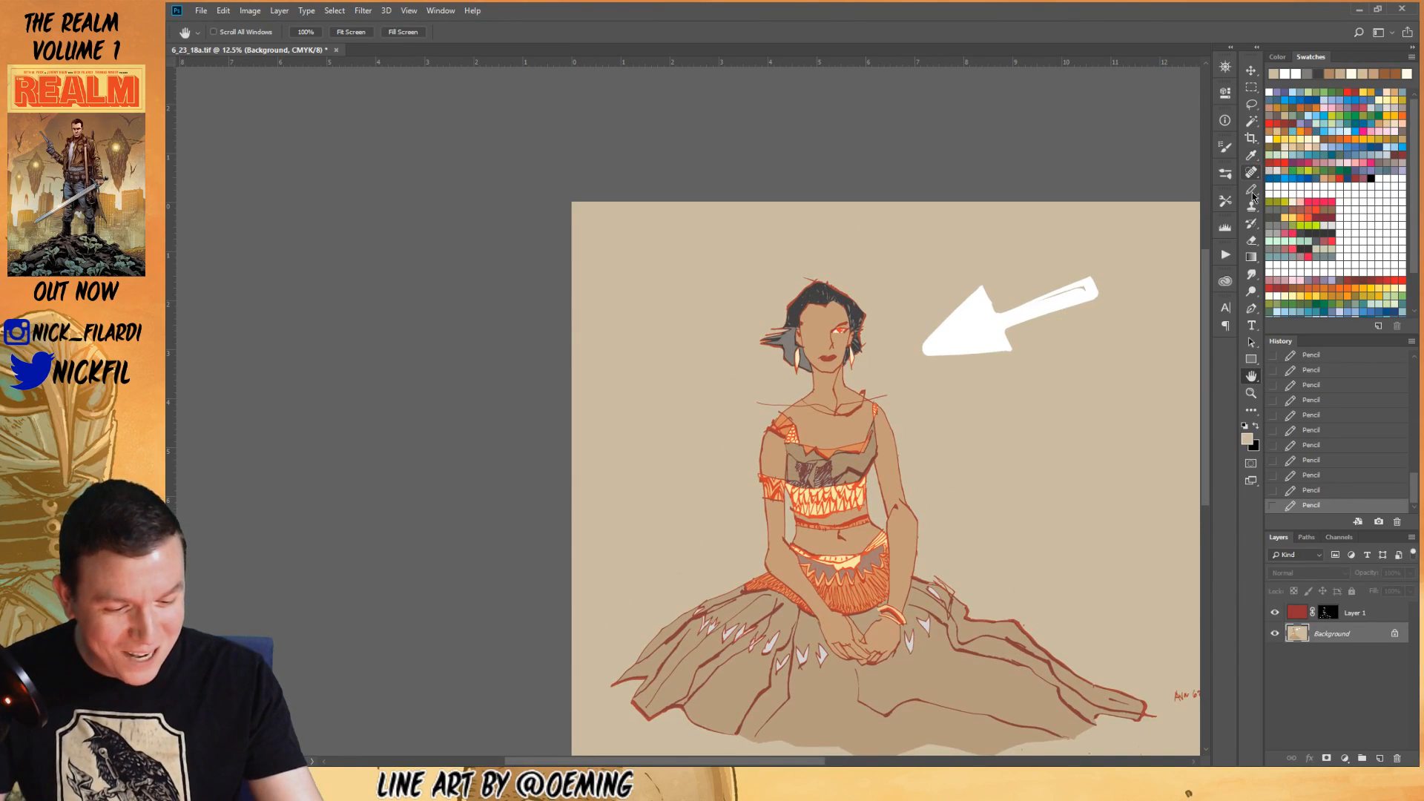
pyautogui.click(1253, 193)
pyautogui.keyDown('alt'); pyautogui.click(969, 323); pyautogui.keyUp('alt')
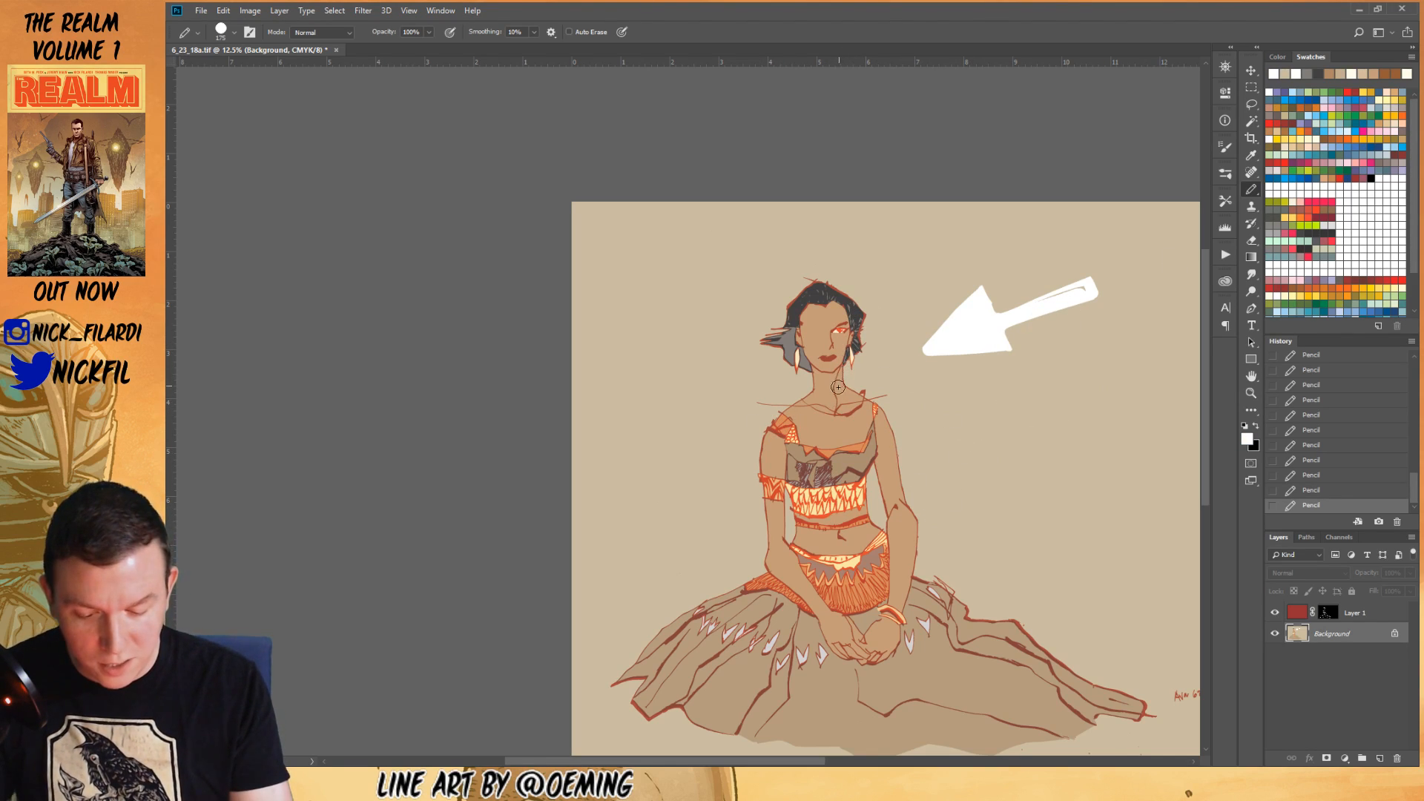
pyautogui.keyDown('alt'); pyautogui.click(794, 342); pyautogui.keyUp('alt')
pyautogui.moveTo(816, 308)
pyautogui.mouseDown()
pyautogui.moveTo(816, 357)
pyautogui.moveTo(818, 306)
pyautogui.moveTo(807, 421)
pyautogui.mouseUp()
pyautogui.hotkey('ctrl', 'z')
pyautogui.click(1377, 761)
pyautogui.moveTo(820, 322)
pyautogui.mouseDown()
pyautogui.moveTo(812, 312)
pyautogui.moveTo(822, 348)
pyautogui.mouseUp()
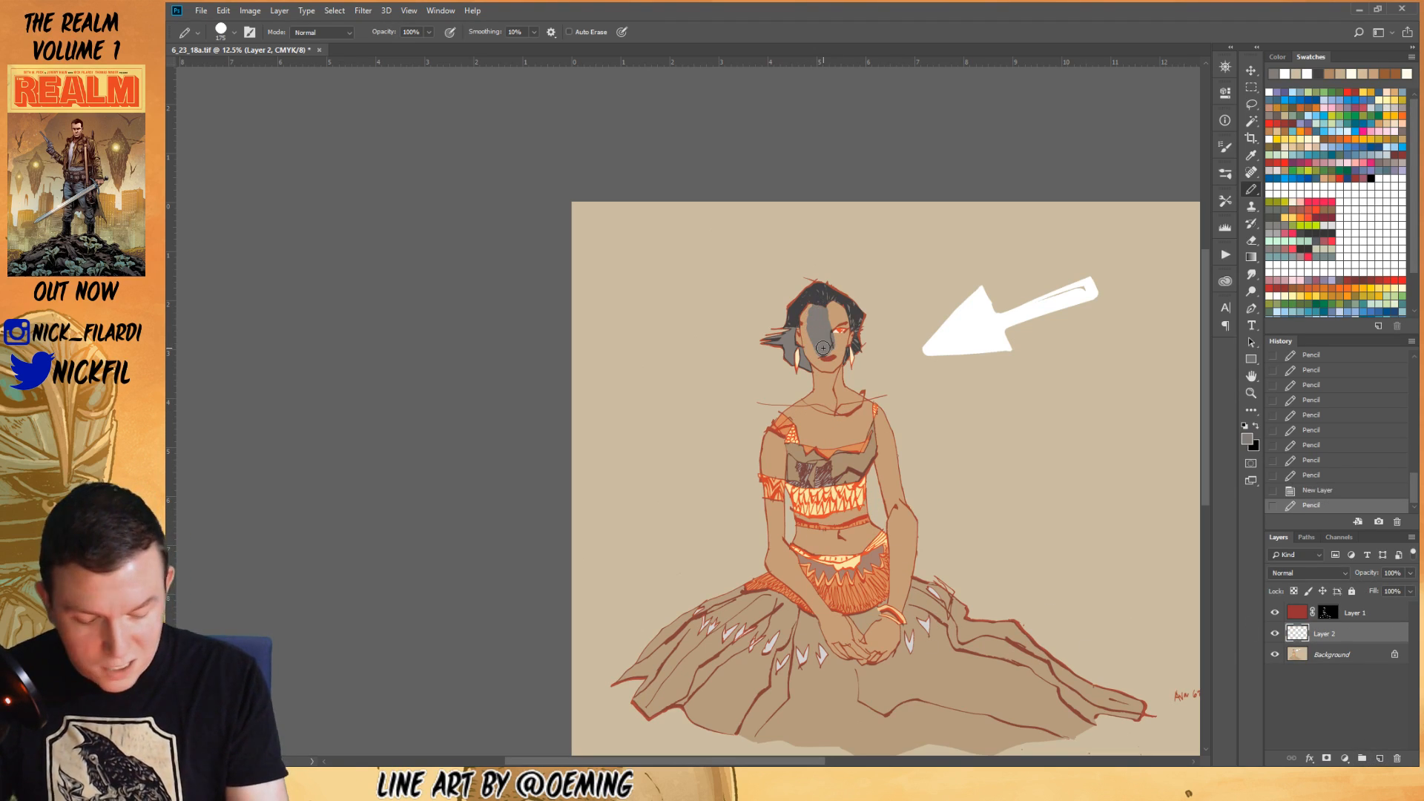
# - Set the shadow layer's blending mode to Multiply and extend the shadow down the neck onto the upper chest
pyautogui.click(1308, 573)
pyautogui.click(1308, 310)
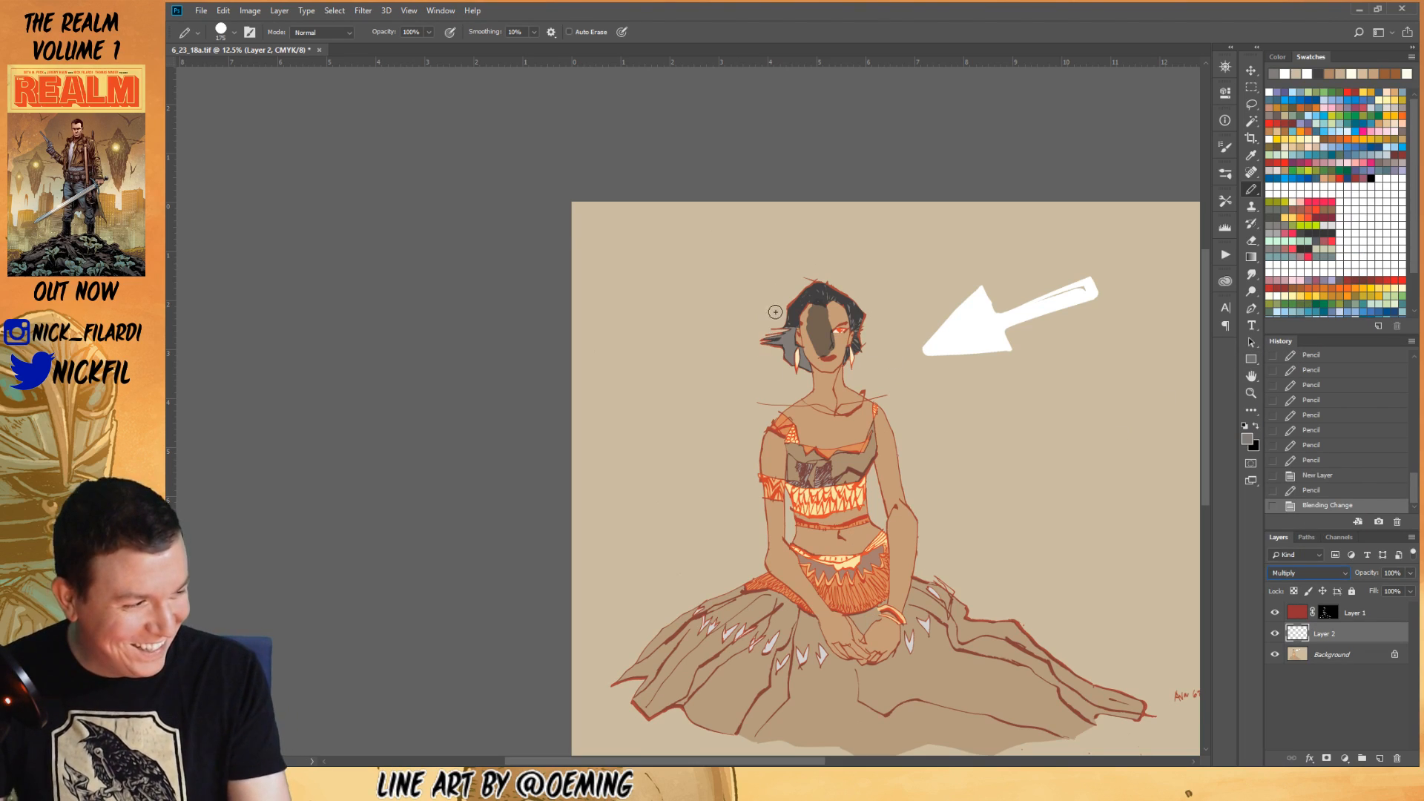
pyautogui.moveTo(815, 319)
pyautogui.mouseDown()
pyautogui.moveTo(826, 391)
pyautogui.moveTo(790, 434)
pyautogui.moveTo(830, 415)
pyautogui.moveTo(805, 429)
pyautogui.mouseUp()
# - Try a white Pencil stroke beside the head on the Multiply layer, keeping the Pencil mode at Normal
pyautogui.keyDown('alt'); pyautogui.click(984, 308); pyautogui.keyUp('alt')
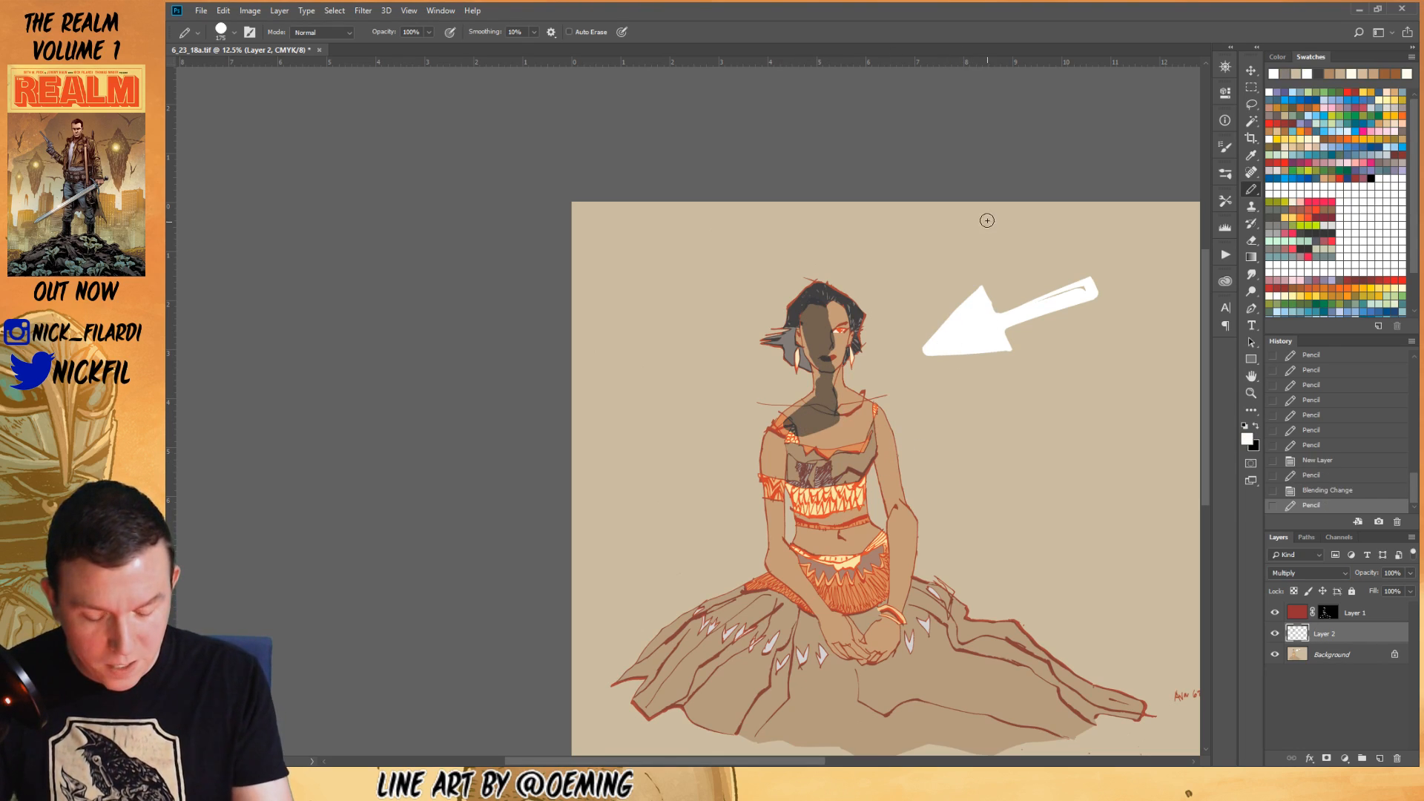
pyautogui.moveTo(938, 302); pyautogui.dragTo(943, 277)
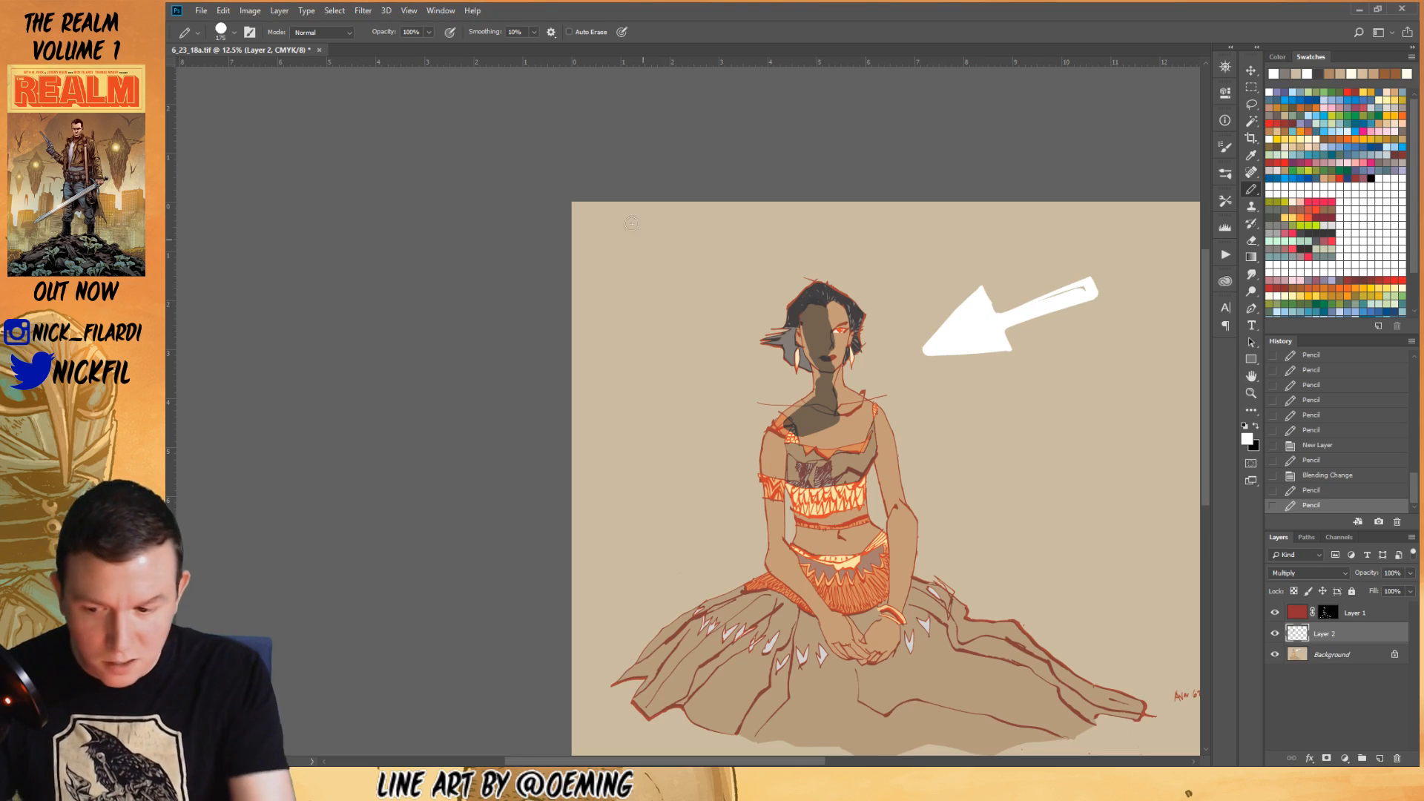
pyautogui.click(326, 32)
pyautogui.click(342, 49)
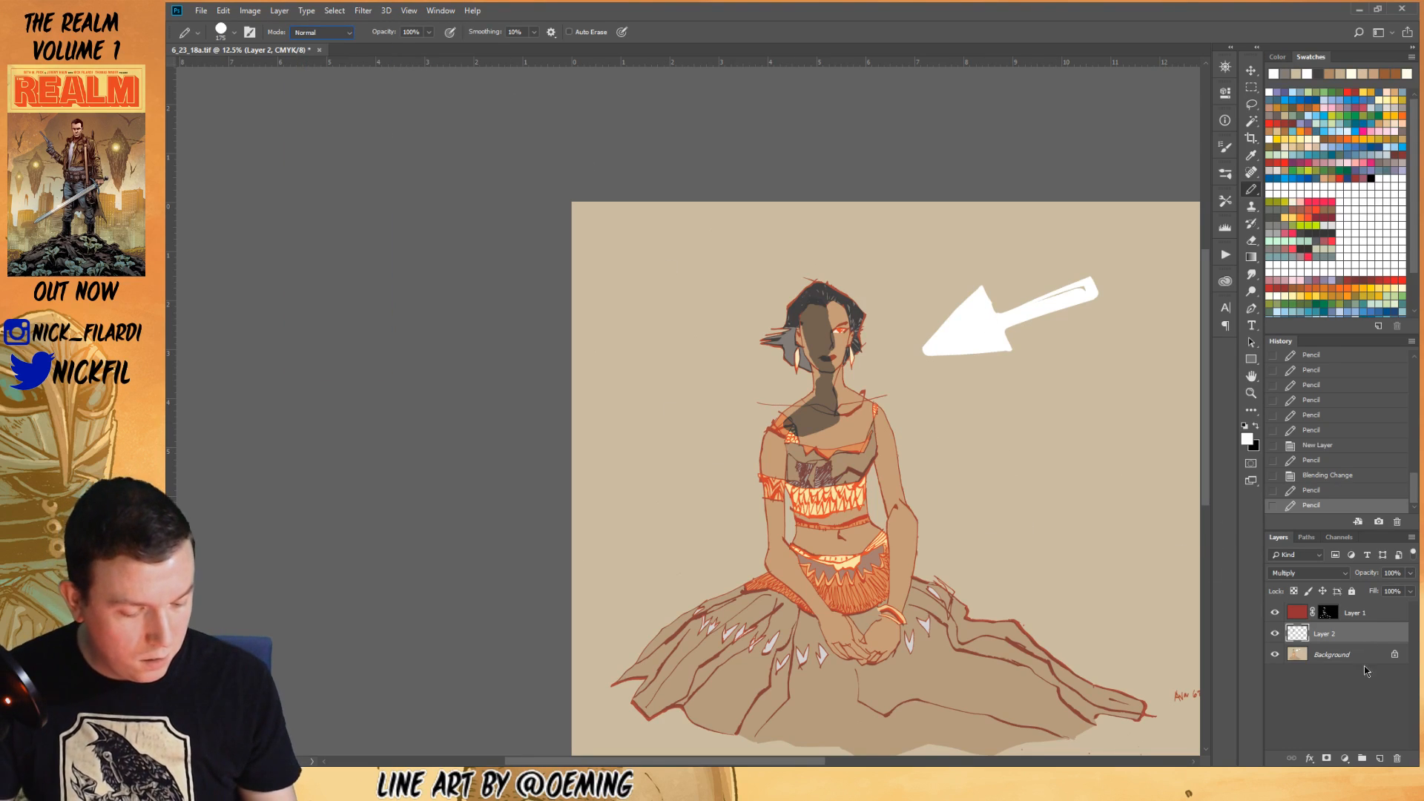
# - Add a new layer above Layer 2 and draw a second white arrow angled down toward the head from above
pyautogui.click(1379, 758)
pyautogui.moveTo(943, 217); pyautogui.dragTo(903, 324)
pyautogui.moveTo(913, 241)
pyautogui.mouseDown()
pyautogui.moveTo(896, 318)
pyautogui.moveTo(918, 318)
pyautogui.moveTo(914, 292)
pyautogui.moveTo(915, 325)
pyautogui.mouseUp()
pyautogui.moveTo(913, 245); pyautogui.dragTo(918, 327)
pyautogui.hotkey('ctrl', 'z')
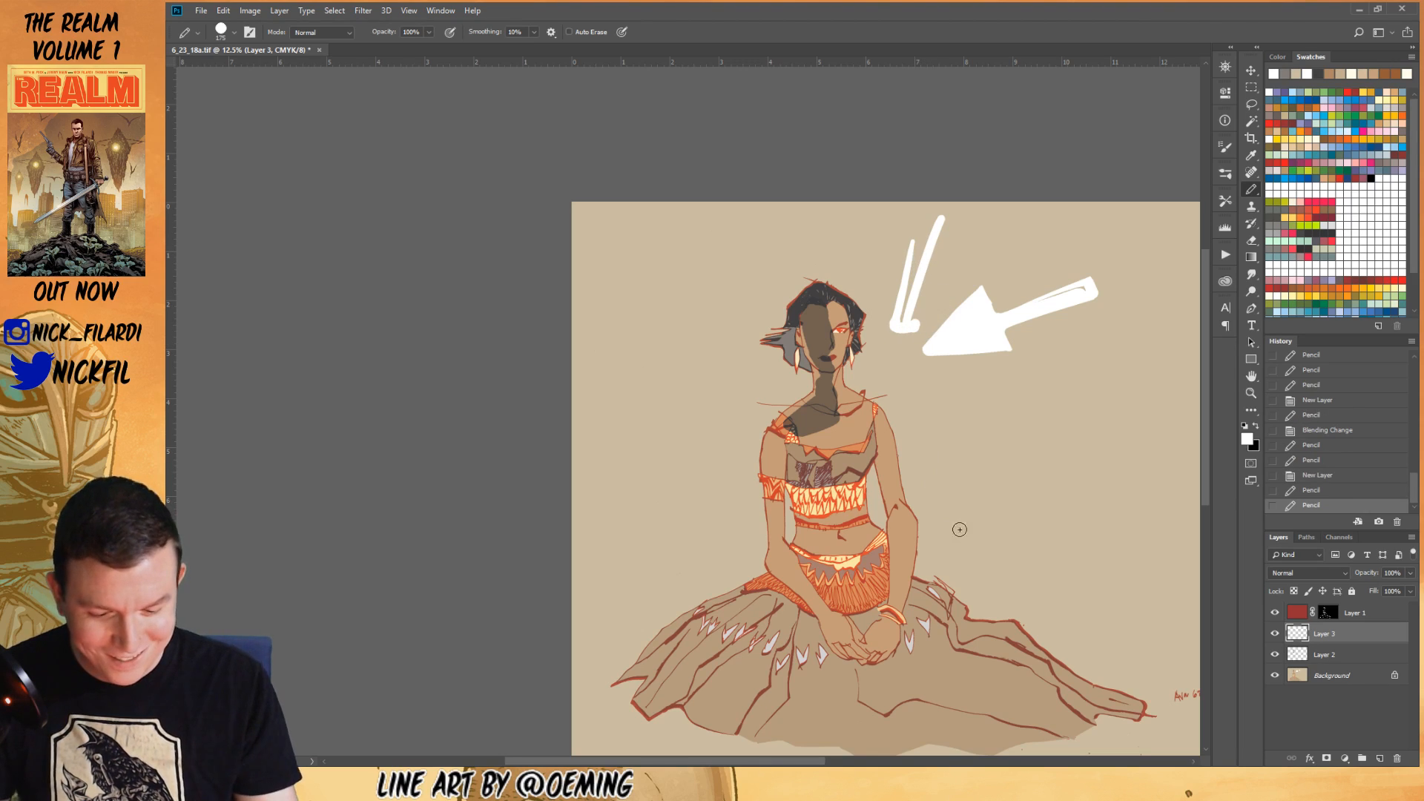
pyautogui.click(1334, 475)
pyautogui.keyDown('alt'); pyautogui.click(941, 286); pyautogui.keyUp('alt')
pyautogui.keyDown('alt'); pyautogui.click(975, 323); pyautogui.keyUp('alt')
pyautogui.moveTo(950, 202); pyautogui.dragTo(896, 290)
pyautogui.moveTo(892, 237)
pyautogui.mouseDown()
pyautogui.moveTo(890, 296)
pyautogui.moveTo(940, 272)
pyautogui.moveTo(909, 247)
pyautogui.moveTo(942, 275)
pyautogui.mouseUp()
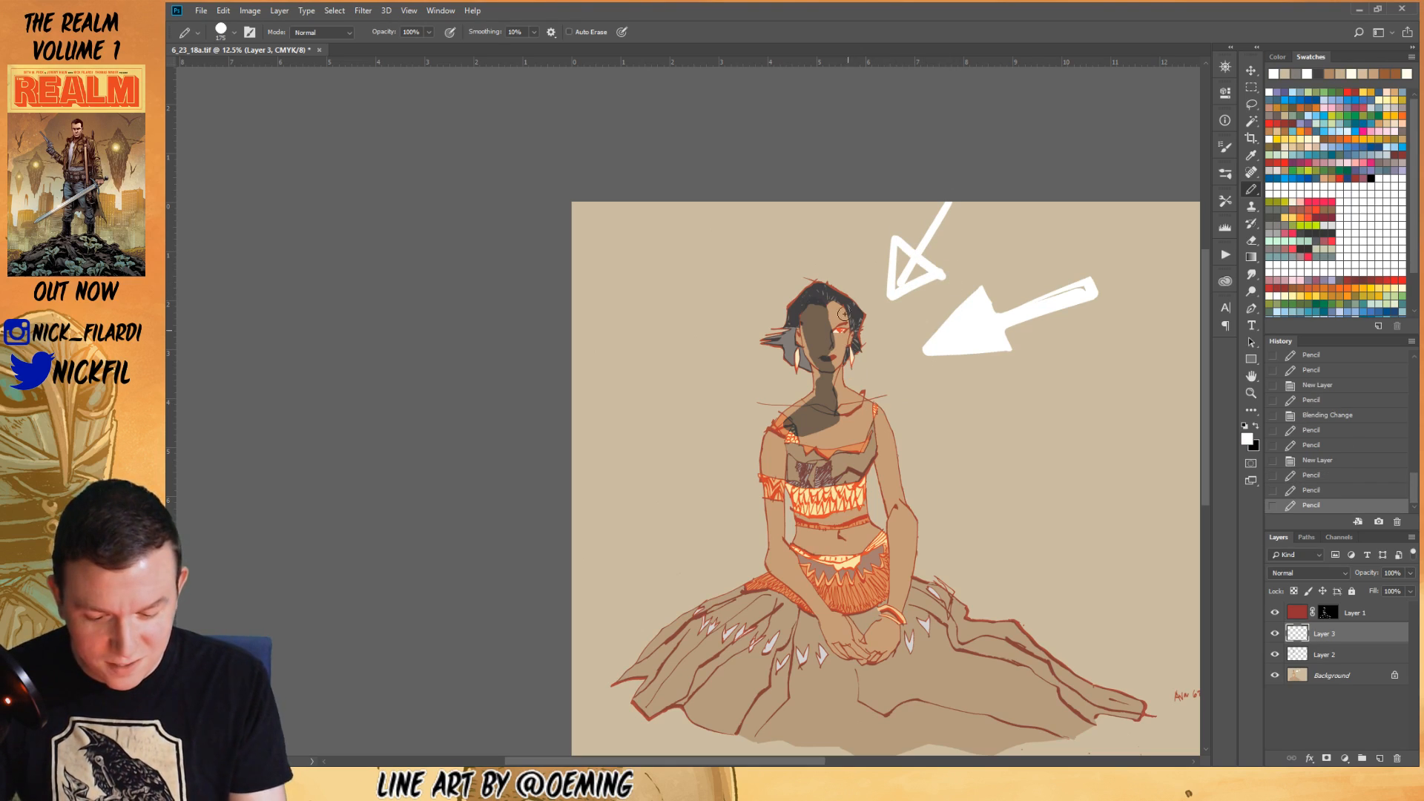
# - Paint white highlights on the forehead, cheek, chin and neck on the side facing the arrows
pyautogui.moveTo(834, 305); pyautogui.dragTo(841, 323)
pyautogui.click(840, 339)
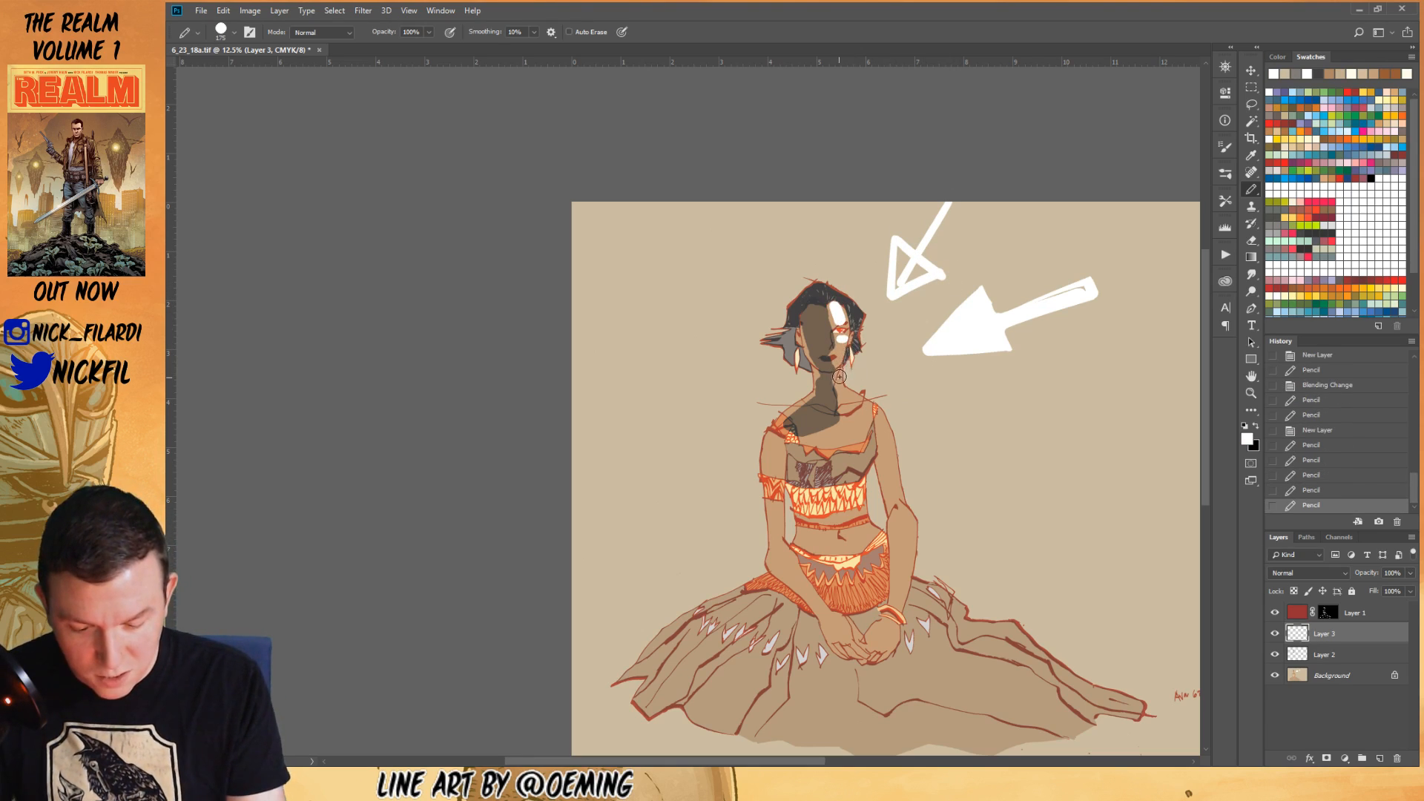
pyautogui.click(831, 363)
pyautogui.moveTo(838, 372); pyautogui.dragTo(853, 399)
# - Paint white highlights along the collarbone line, upper chest, both shoulders, the lit upper arm and both forearms
pyautogui.moveTo(758, 411); pyautogui.dragTo(910, 398)
pyautogui.moveTo(837, 449)
pyautogui.mouseDown()
pyautogui.moveTo(807, 430)
pyautogui.moveTo(835, 447)
pyautogui.mouseUp()
pyautogui.moveTo(869, 445)
pyautogui.mouseDown()
pyautogui.moveTo(853, 421)
pyautogui.moveTo(882, 434)
pyautogui.moveTo(882, 419)
pyautogui.moveTo(898, 475)
pyautogui.mouseUp()
pyautogui.moveTo(776, 454); pyautogui.dragTo(794, 437)
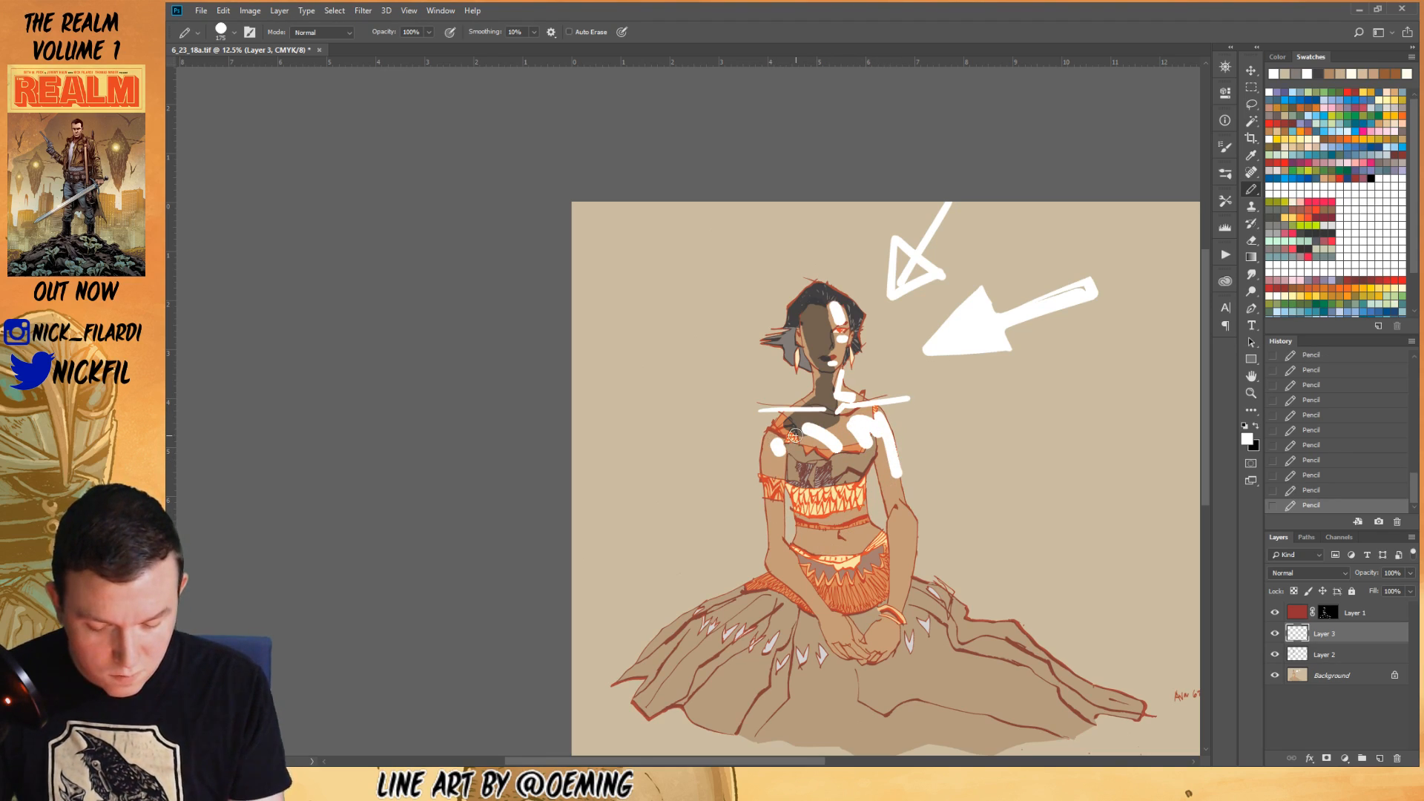
pyautogui.moveTo(779, 550); pyautogui.dragTo(818, 602)
pyautogui.moveTo(904, 519); pyautogui.dragTo(904, 600)
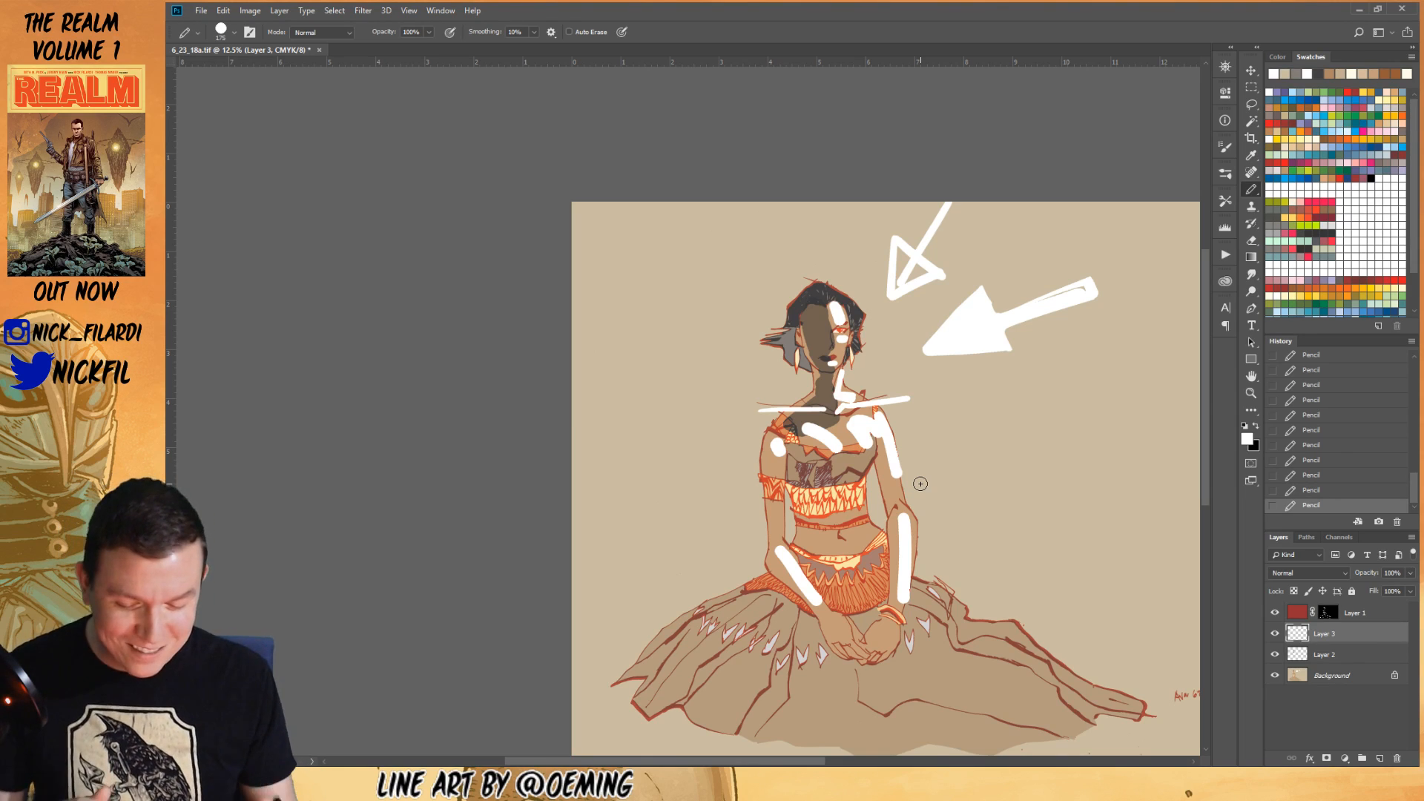
# - Set the Pencil opacity to 50% and add softer white highlights down the chest, torso and hands
pyautogui.press('5')
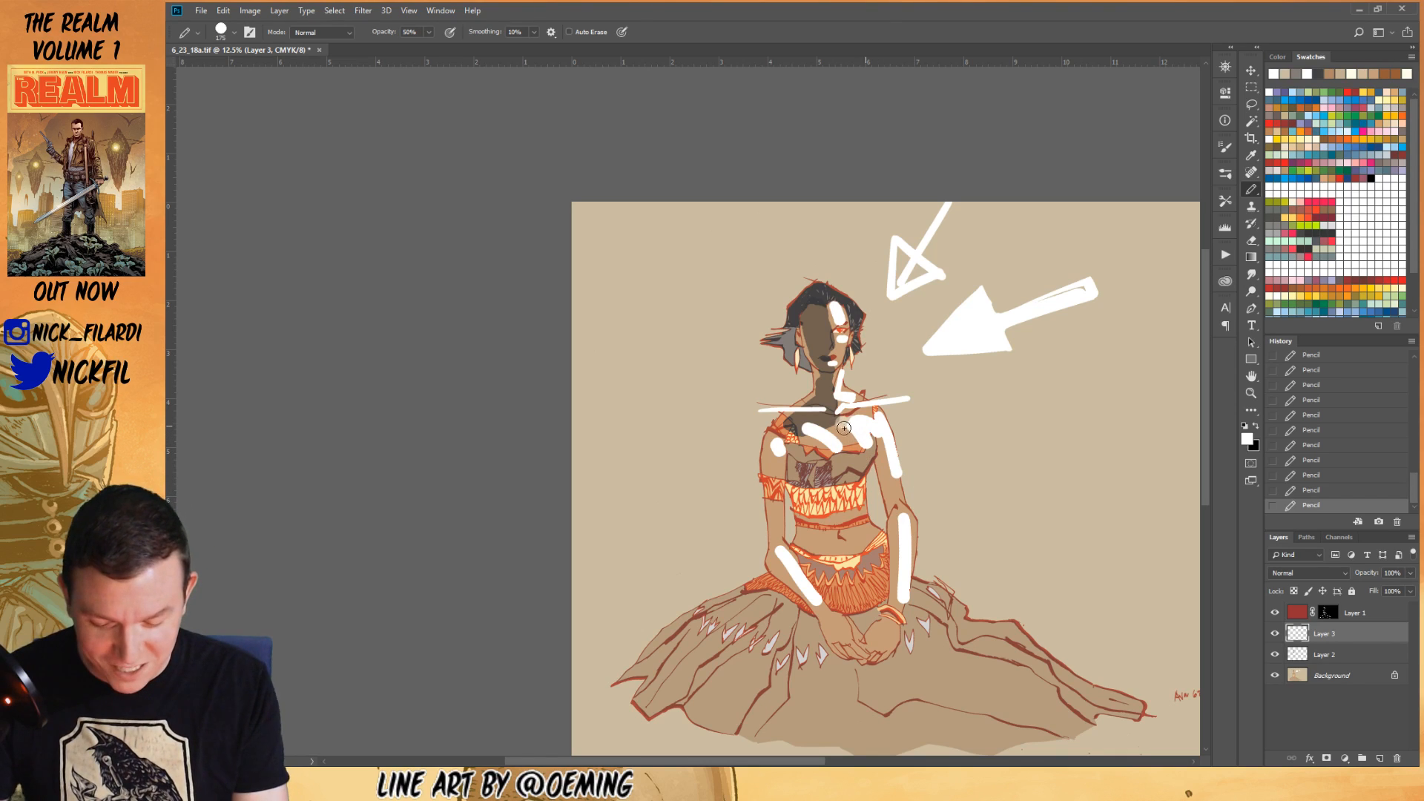
pyautogui.moveTo(830, 433)
pyautogui.mouseDown()
pyautogui.moveTo(792, 437)
pyautogui.moveTo(861, 445)
pyautogui.moveTo(861, 466)
pyautogui.moveTo(877, 437)
pyautogui.moveTo(892, 472)
pyautogui.moveTo(882, 437)
pyautogui.moveTo(905, 540)
pyautogui.moveTo(900, 516)
pyautogui.moveTo(898, 613)
pyautogui.mouseUp()
pyautogui.click(880, 644)
pyautogui.moveTo(868, 563)
pyautogui.mouseDown()
pyautogui.moveTo(809, 539)
pyautogui.moveTo(800, 568)
pyautogui.moveTo(859, 565)
pyautogui.moveTo(843, 594)
pyautogui.moveTo(912, 583)
pyautogui.moveTo(859, 586)
pyautogui.mouseUp()
# - Return the Pencil to 100% opacity and paint white highlights on the midriff, waist and upper skirt folds
pyautogui.press('0')
pyautogui.moveTo(811, 506)
pyautogui.mouseDown()
pyautogui.moveTo(857, 494)
pyautogui.moveTo(858, 517)
pyautogui.mouseUp()
pyautogui.click(862, 540)
pyautogui.click(816, 538)
pyautogui.moveTo(764, 597)
pyautogui.mouseDown()
pyautogui.moveTo(707, 652)
pyautogui.moveTo(733, 660)
pyautogui.mouseUp()
pyautogui.moveTo(801, 613); pyautogui.dragTo(758, 690)
pyautogui.moveTo(856, 615); pyautogui.dragTo(863, 634)
pyautogui.moveTo(911, 587)
pyautogui.mouseDown()
pyautogui.moveTo(965, 629)
pyautogui.moveTo(953, 660)
pyautogui.moveTo(919, 663)
pyautogui.mouseUp()
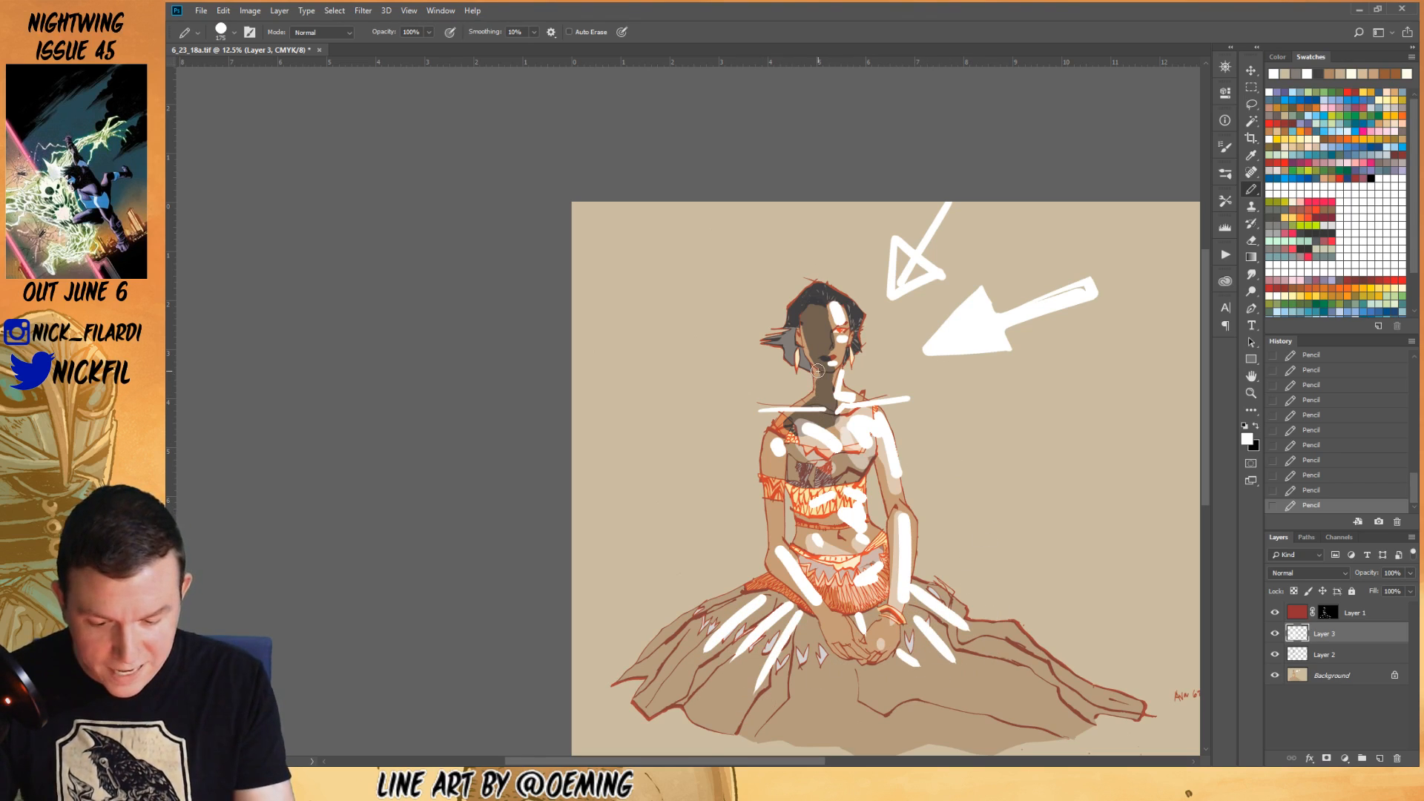
# - Sample the dark shadow tone from the face and paint shadows down the torso and along both arms
pyautogui.keyDown('alt'); pyautogui.click(820, 327); pyautogui.keyUp('alt')
pyautogui.moveTo(801, 432)
pyautogui.mouseDown()
pyautogui.moveTo(825, 461)
pyautogui.moveTo(801, 449)
pyautogui.moveTo(822, 528)
pyautogui.moveTo(809, 555)
pyautogui.mouseUp()
pyautogui.moveTo(785, 434); pyautogui.dragTo(772, 451)
pyautogui.moveTo(775, 551); pyautogui.dragTo(816, 605)
pyautogui.moveTo(894, 498); pyautogui.dragTo(897, 593)
pyautogui.moveTo(879, 445); pyautogui.dragTo(887, 501)
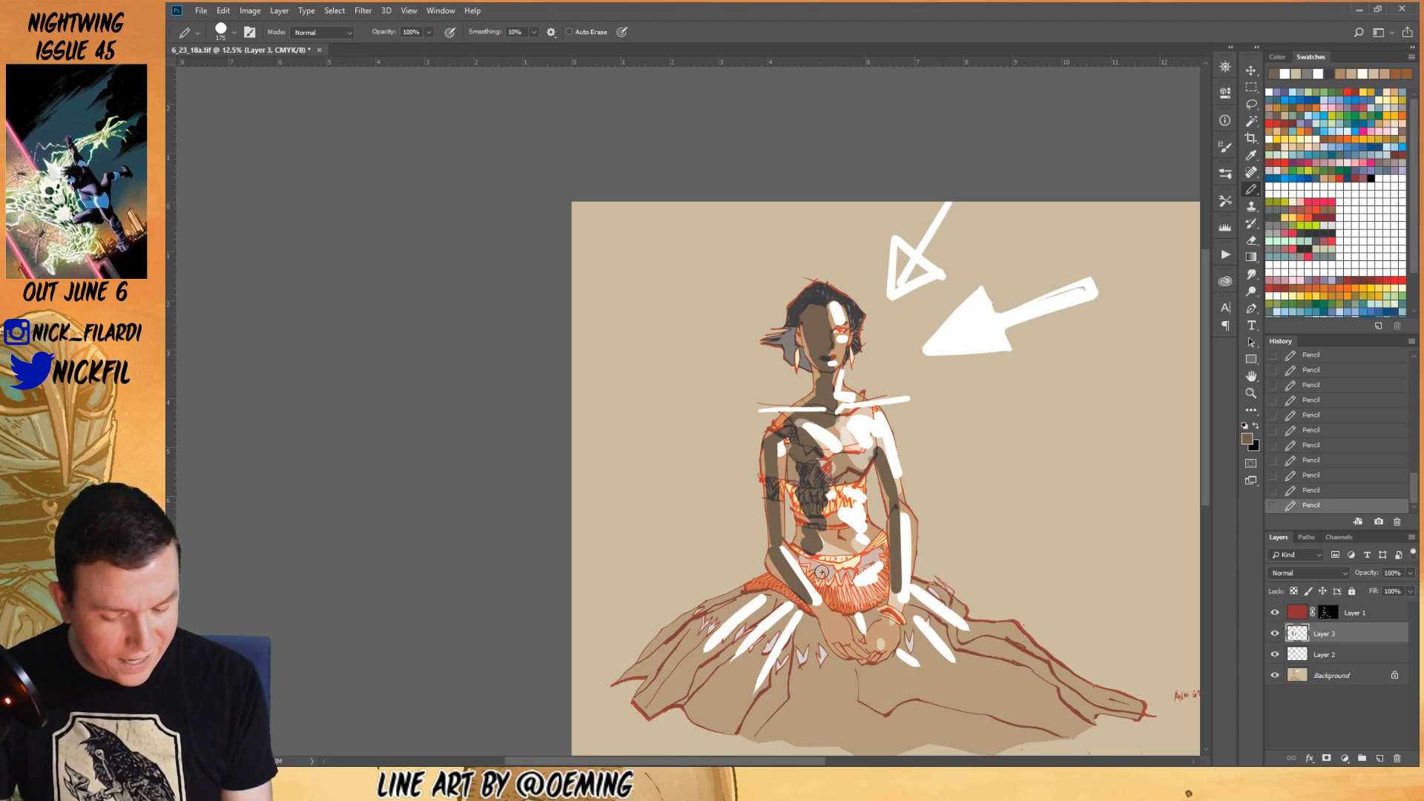
# - Paint dark shadow strokes beside the skirt fold highlights and beneath the clasped hands
pyautogui.moveTo(694, 647)
pyautogui.mouseDown()
pyautogui.moveTo(758, 581)
pyautogui.moveTo(781, 606)
pyautogui.moveTo(727, 656)
pyautogui.mouseUp()
pyautogui.moveTo(795, 608); pyautogui.dragTo(744, 680)
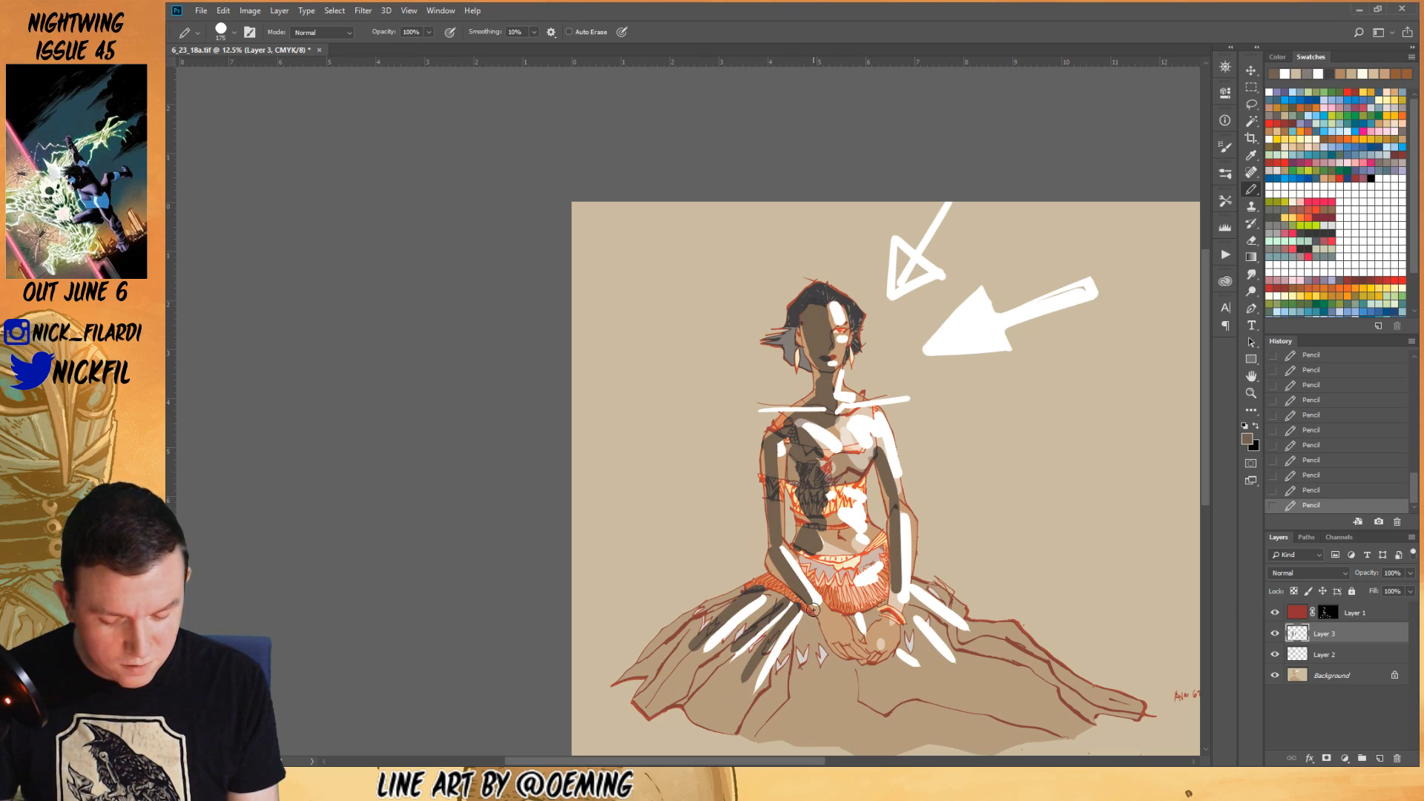
pyautogui.moveTo(829, 656)
pyautogui.mouseDown()
pyautogui.moveTo(913, 638)
pyautogui.moveTo(878, 662)
pyautogui.mouseUp()
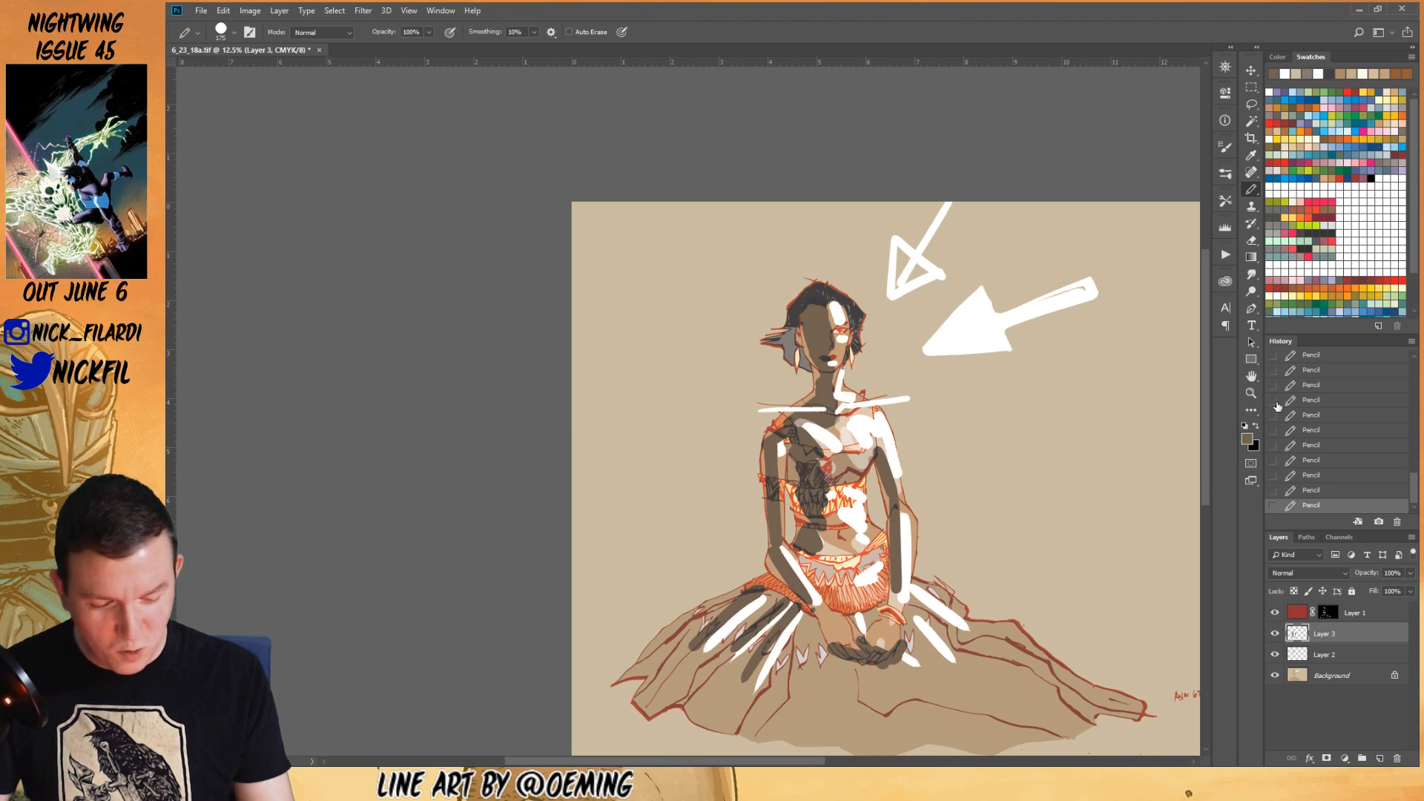
# - Delete Layer 2 and Layer 3 with the painted shadows and highlights
pyautogui.click(1251, 393)
pyautogui.keyDown('alt'); pyautogui.click(928, 573); pyautogui.keyUp('alt')
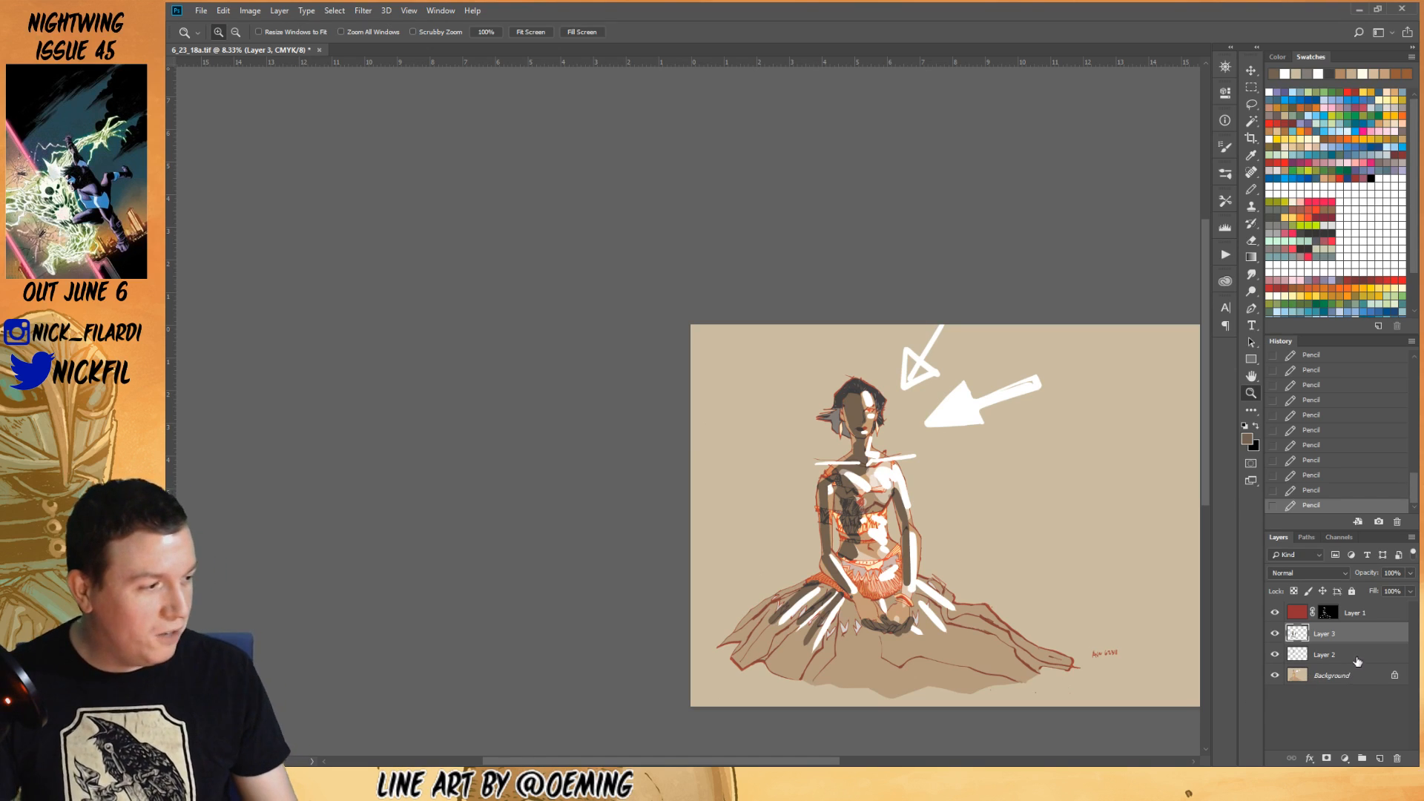
pyautogui.moveTo(1343, 660); pyautogui.dragTo(1398, 758)
pyautogui.moveTo(1333, 640)
pyautogui.mouseDown()
pyautogui.moveTo(1343, 757)
pyautogui.moveTo(1396, 760)
pyautogui.mouseUp()
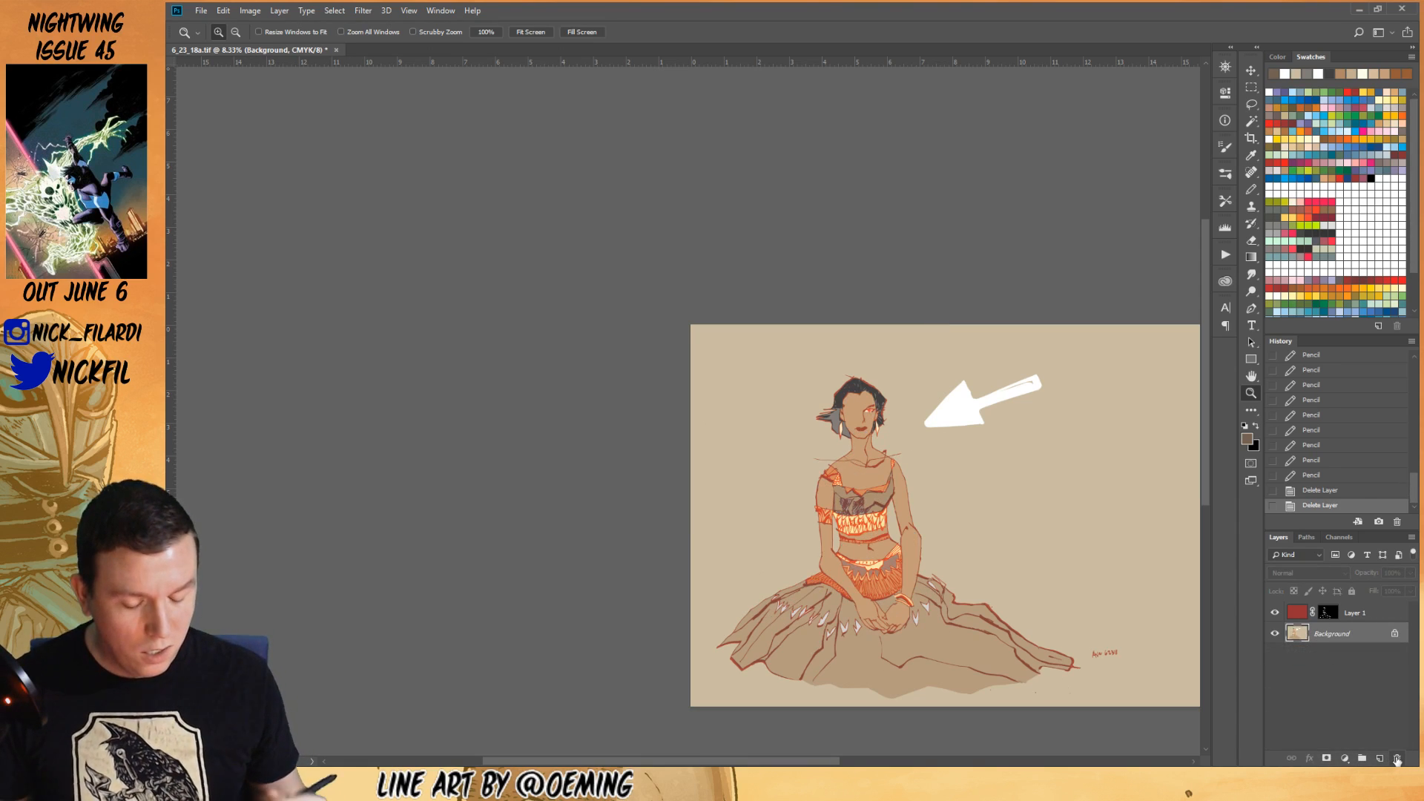
# - Sample the background beige and paint over the remaining white arrow with the Pencil
pyautogui.click(1252, 189)
pyautogui.keyDown('alt'); pyautogui.click(994, 462); pyautogui.keyUp('alt')
pyautogui.moveTo(951, 390)
pyautogui.mouseDown()
pyautogui.moveTo(923, 428)
pyautogui.moveTo(1028, 389)
pyautogui.moveTo(994, 414)
pyautogui.moveTo(964, 383)
pyautogui.moveTo(930, 428)
pyautogui.mouseUp()
pyautogui.click(979, 425)
pyautogui.moveTo(1043, 363); pyautogui.dragTo(1026, 404)
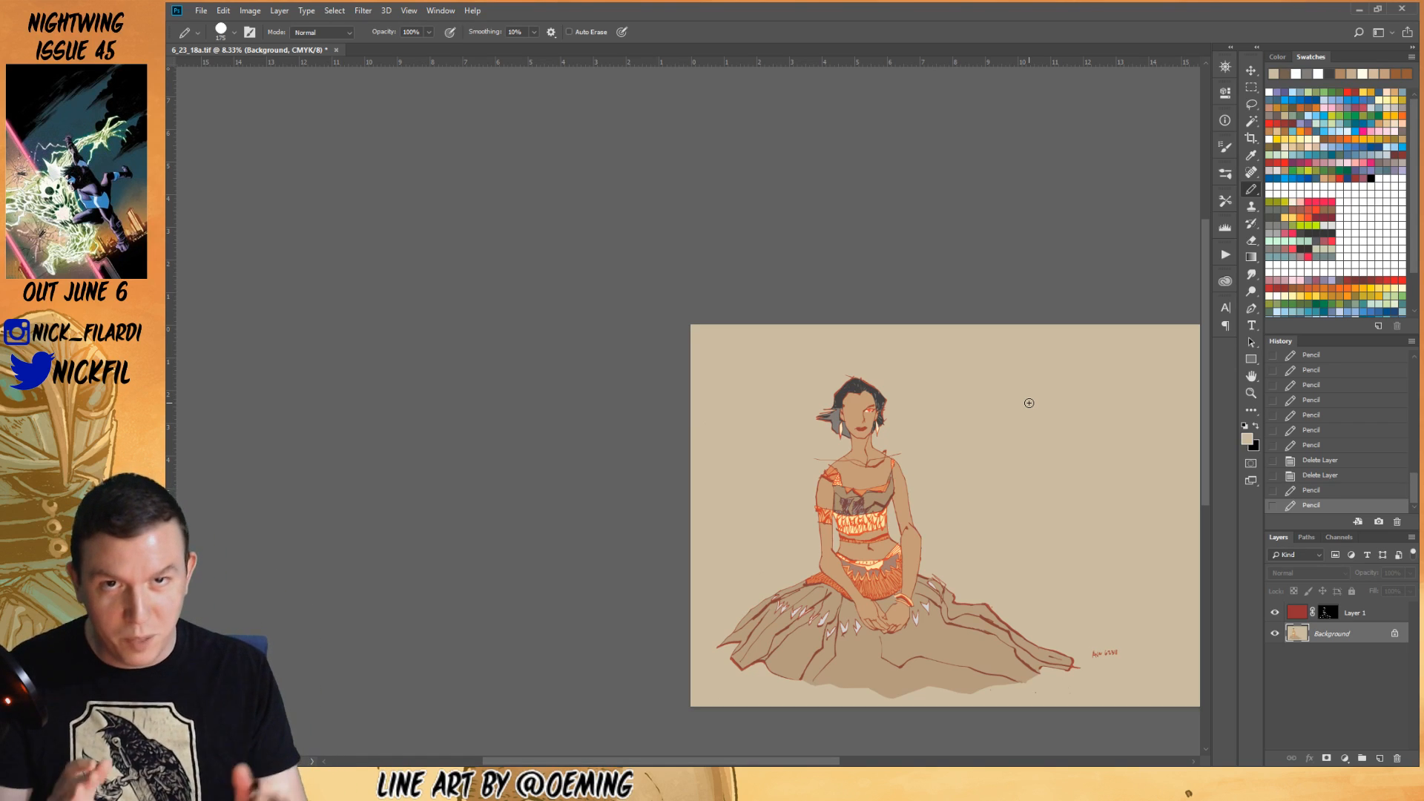
pyautogui.click(1250, 377)
pyautogui.moveTo(1017, 546); pyautogui.dragTo(897, 489)
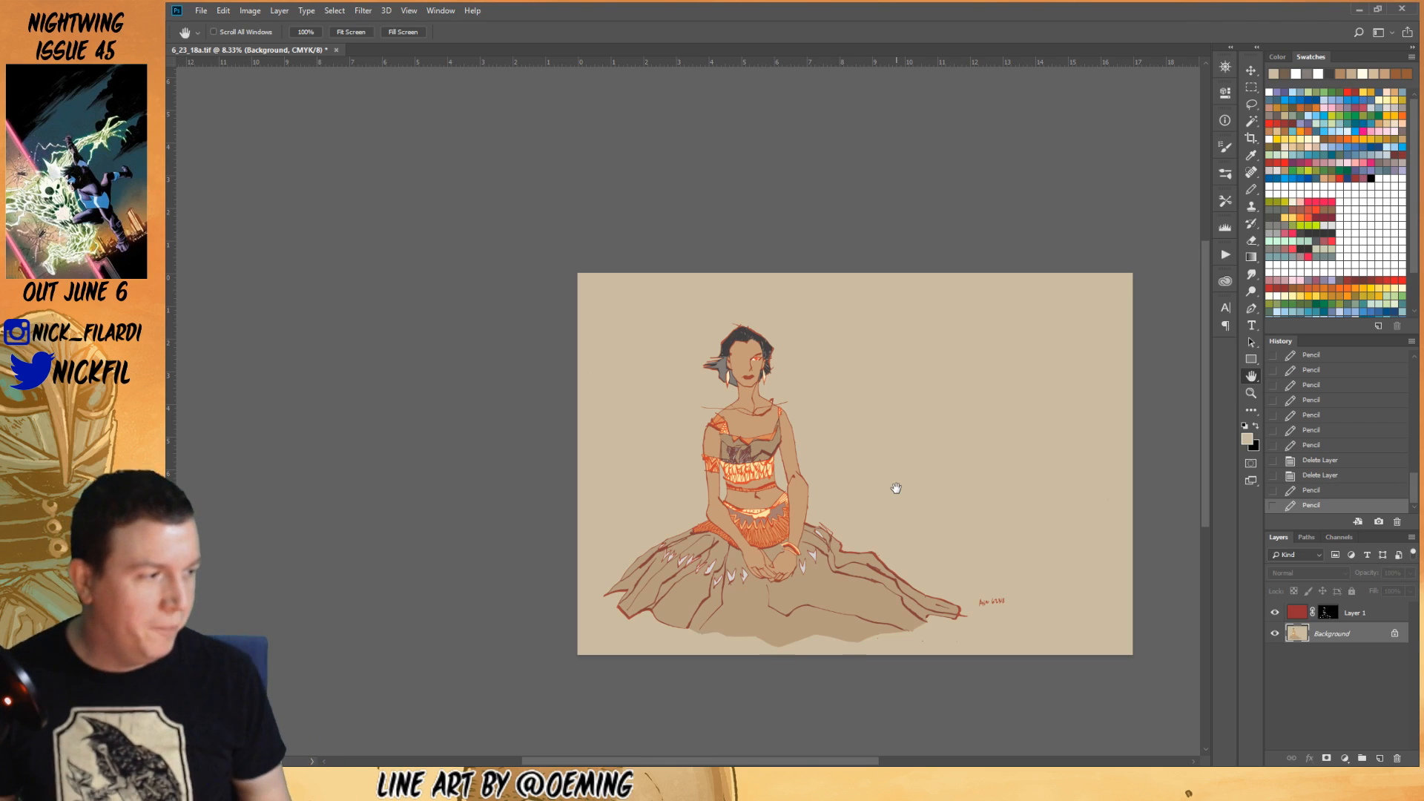
pyautogui.moveTo(825, 562); pyautogui.dragTo(839, 580)
pyautogui.click(1251, 391)
pyautogui.click(806, 524)
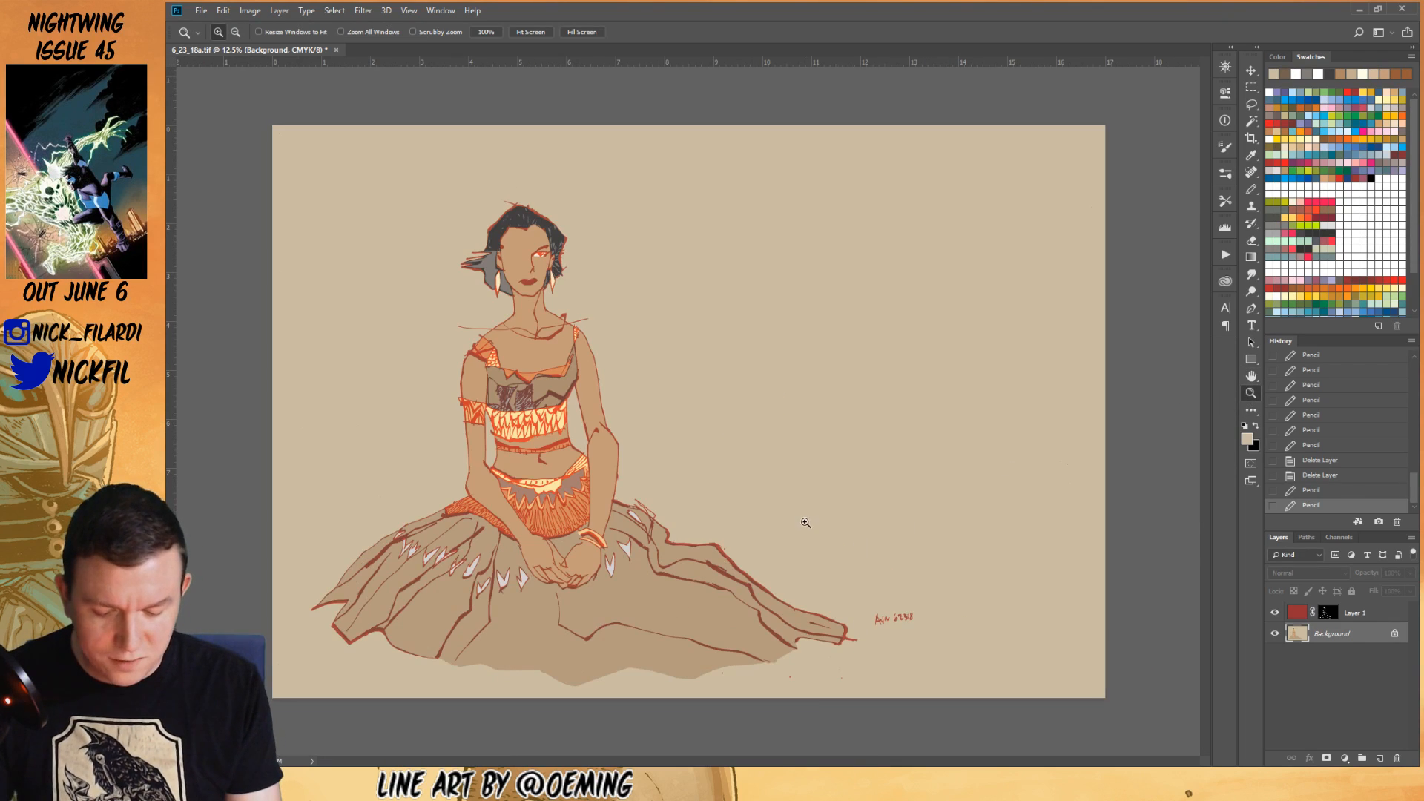
pyautogui.click(1251, 376)
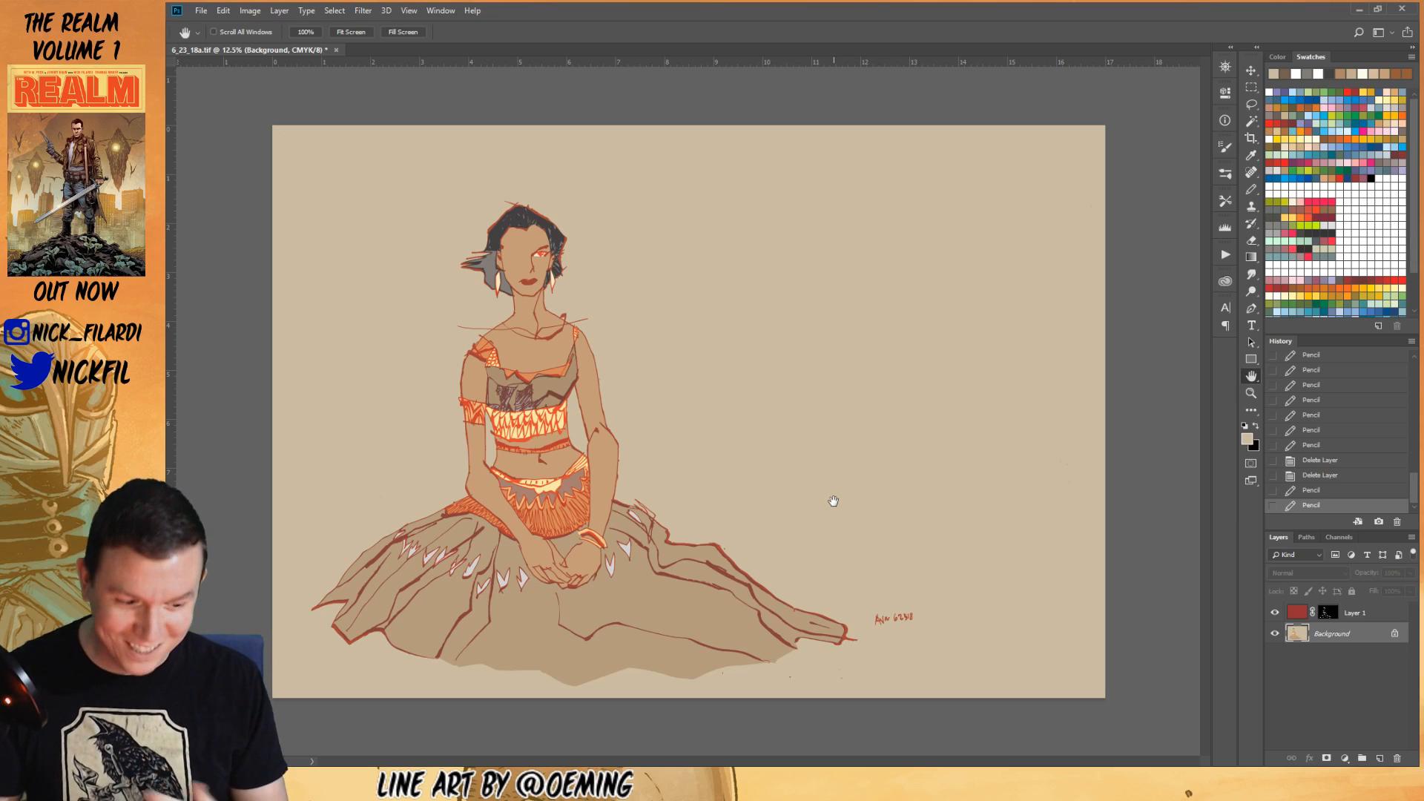
pyautogui.press('z')
pyautogui.click(729, 549)
pyautogui.press('h')
pyautogui.moveTo(633, 539); pyautogui.dragTo(937, 618)
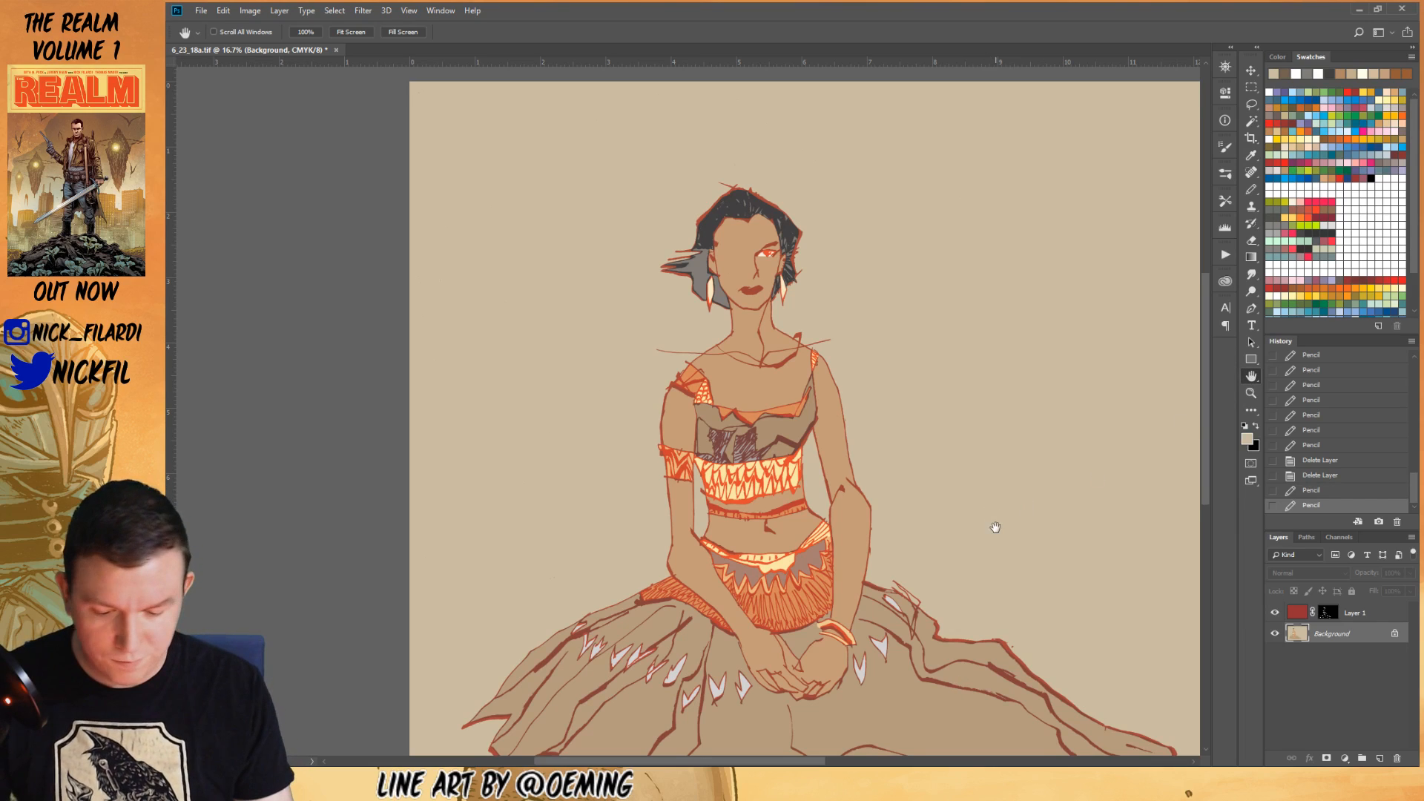
pyautogui.moveTo(994, 525); pyautogui.dragTo(1004, 492)
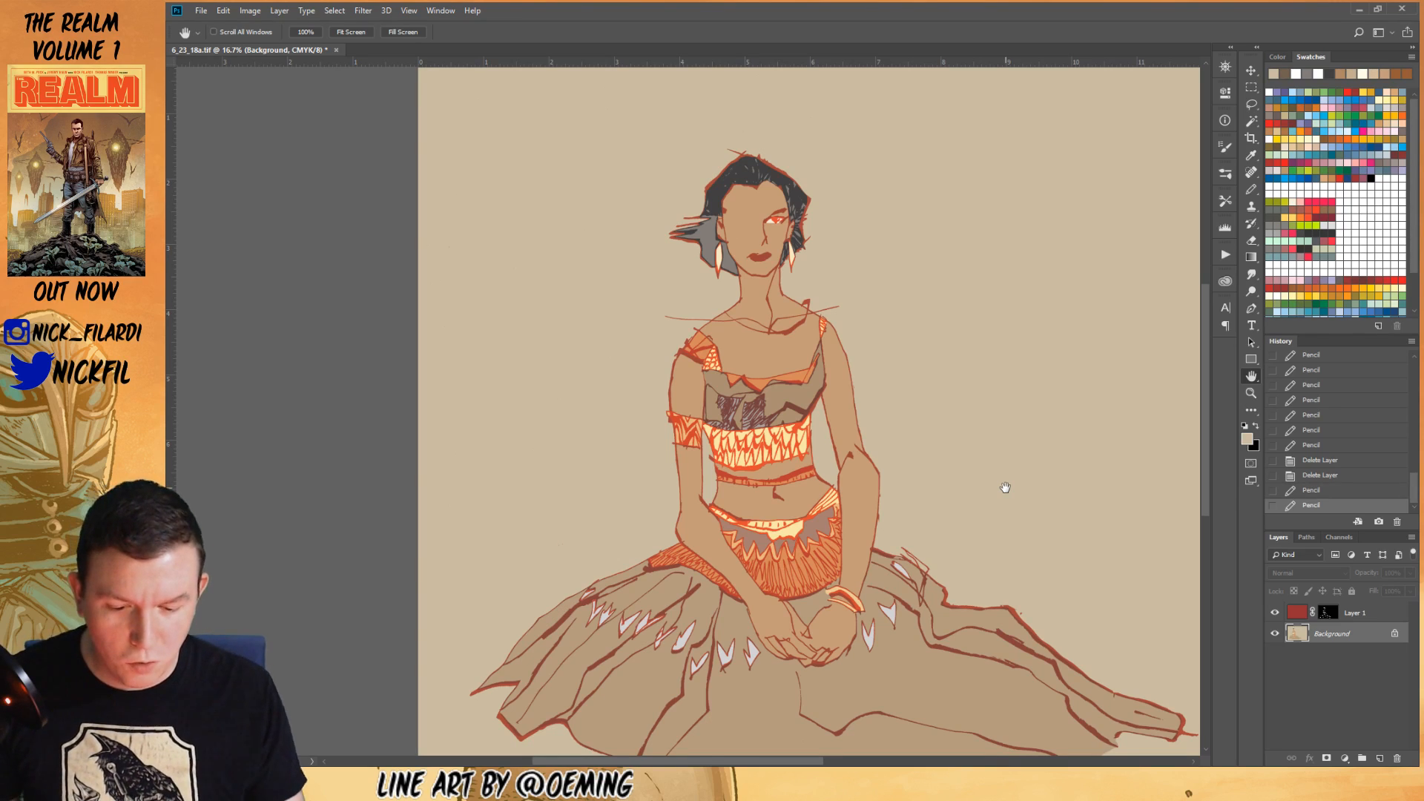
# - Select the whole canvas and subtract the beige background with the Magic Wand so that only the figure is selected
pyautogui.click(1251, 104)
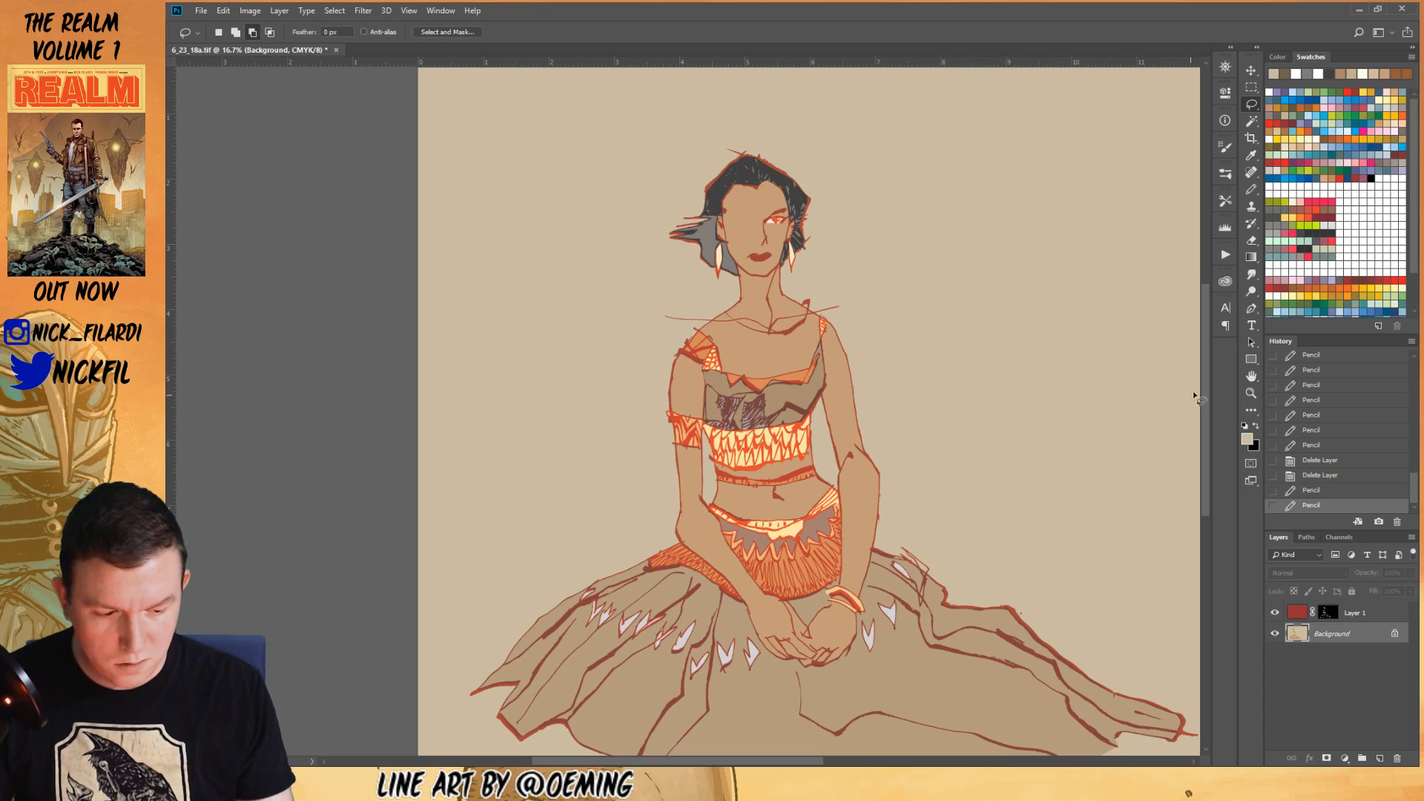
pyautogui.click(1251, 121)
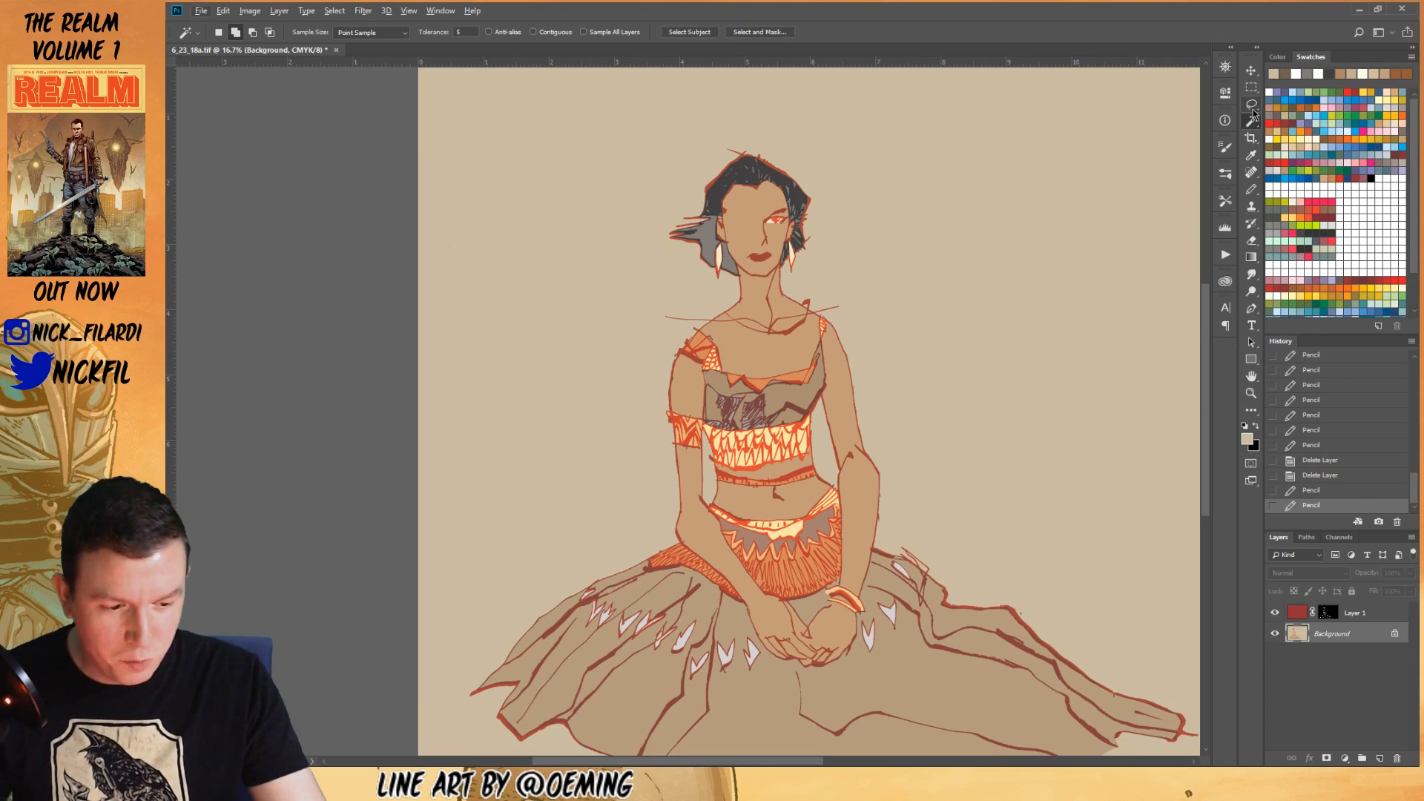
pyautogui.click(338, 10)
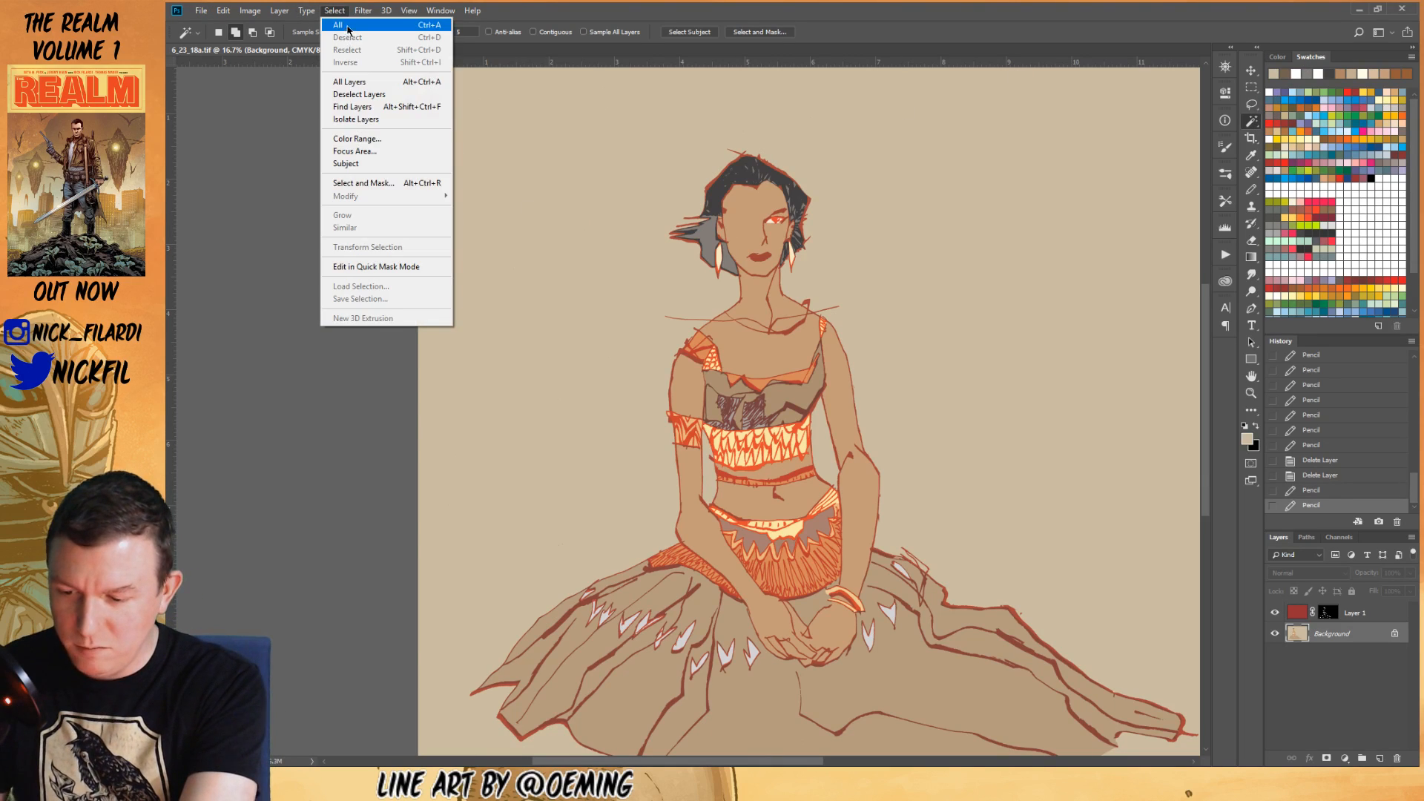
pyautogui.click(345, 25)
pyautogui.click(1090, 475)
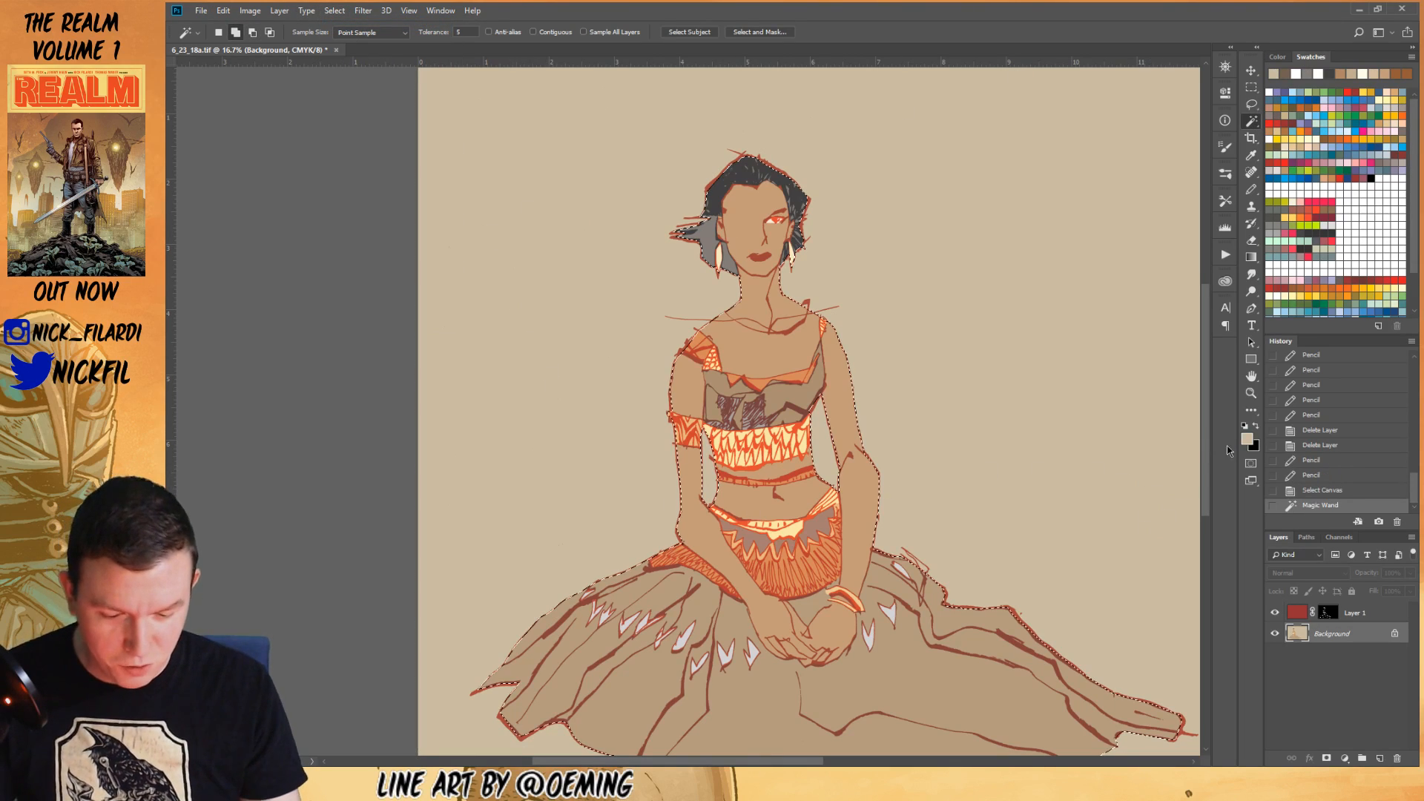
pyautogui.click(1252, 393)
pyautogui.keyDown('alt'); pyautogui.click(923, 536); pyautogui.keyUp('alt')
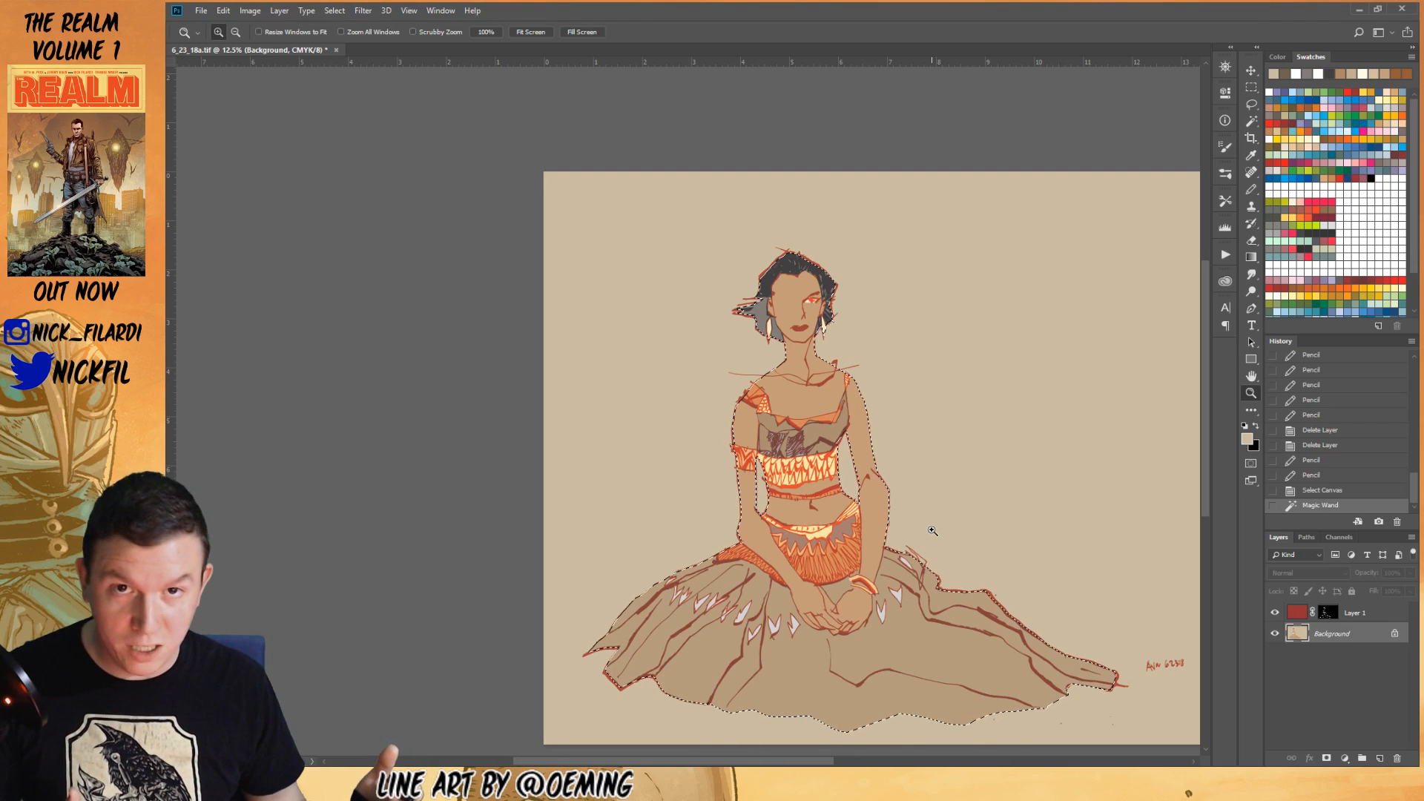
# - Subtract the lit areas of the face, chest, waist and both arms from the figure selection with the Lasso
pyautogui.click(1253, 192)
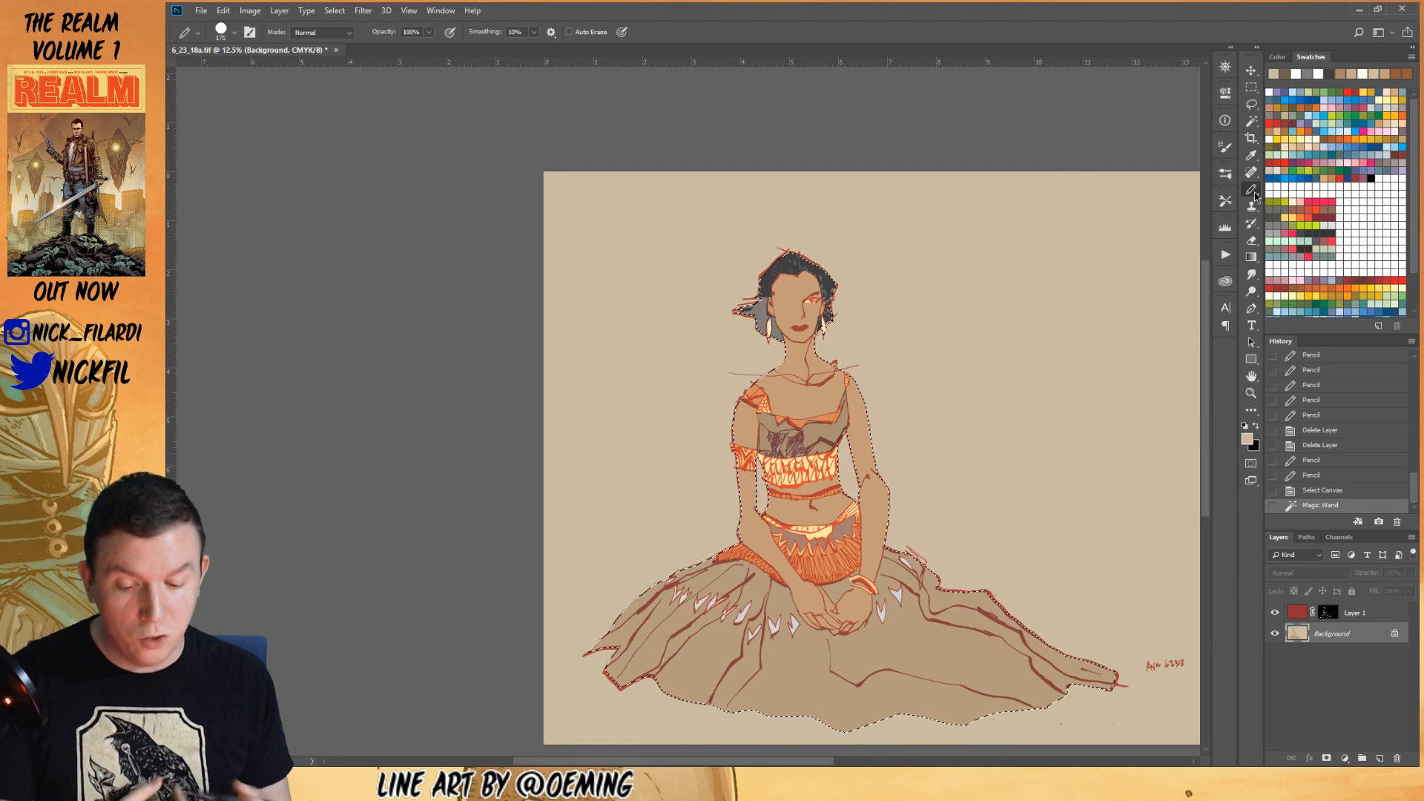
pyautogui.click(1252, 104)
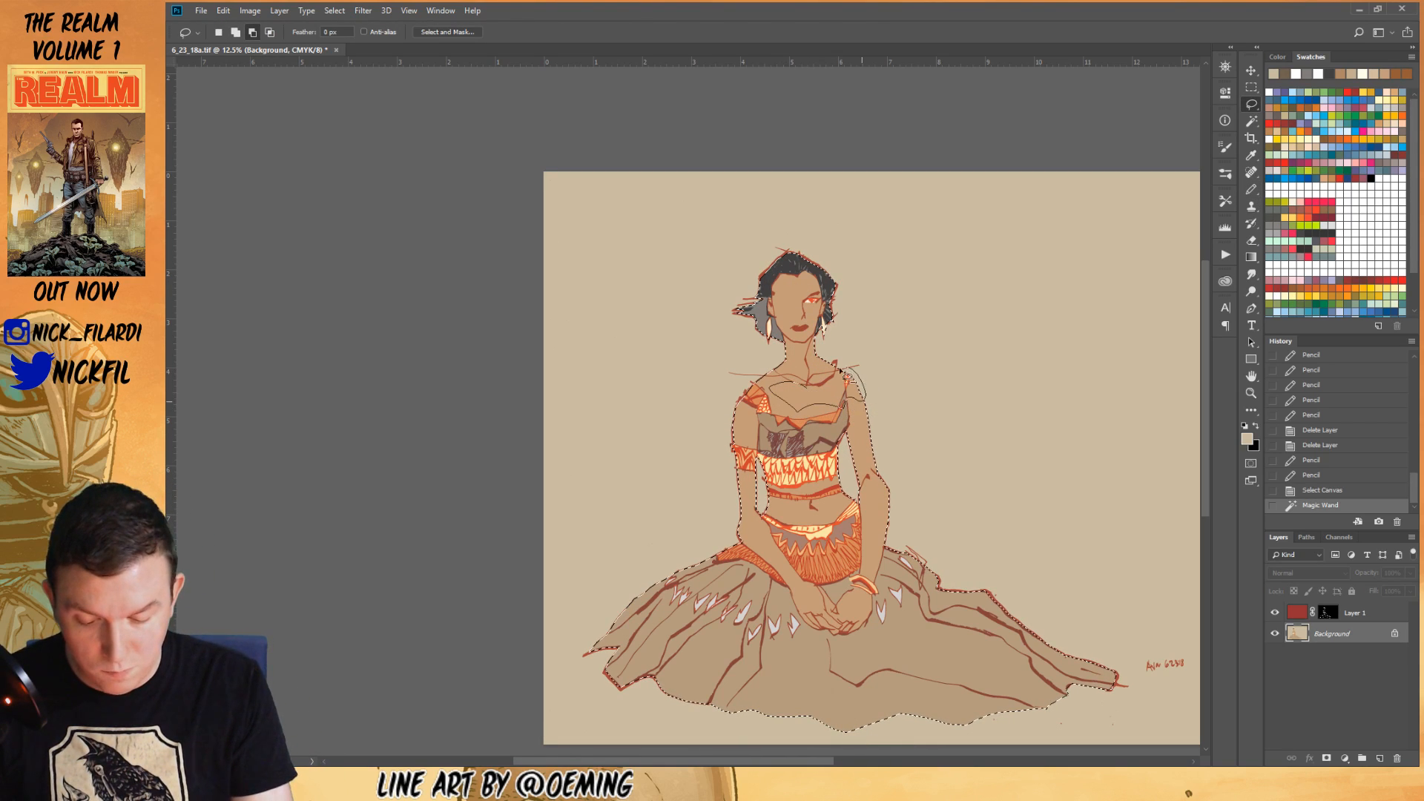
pyautogui.moveTo(832, 356)
pyautogui.mouseDown()
pyautogui.moveTo(806, 366)
pyautogui.moveTo(844, 387)
pyautogui.mouseUp()
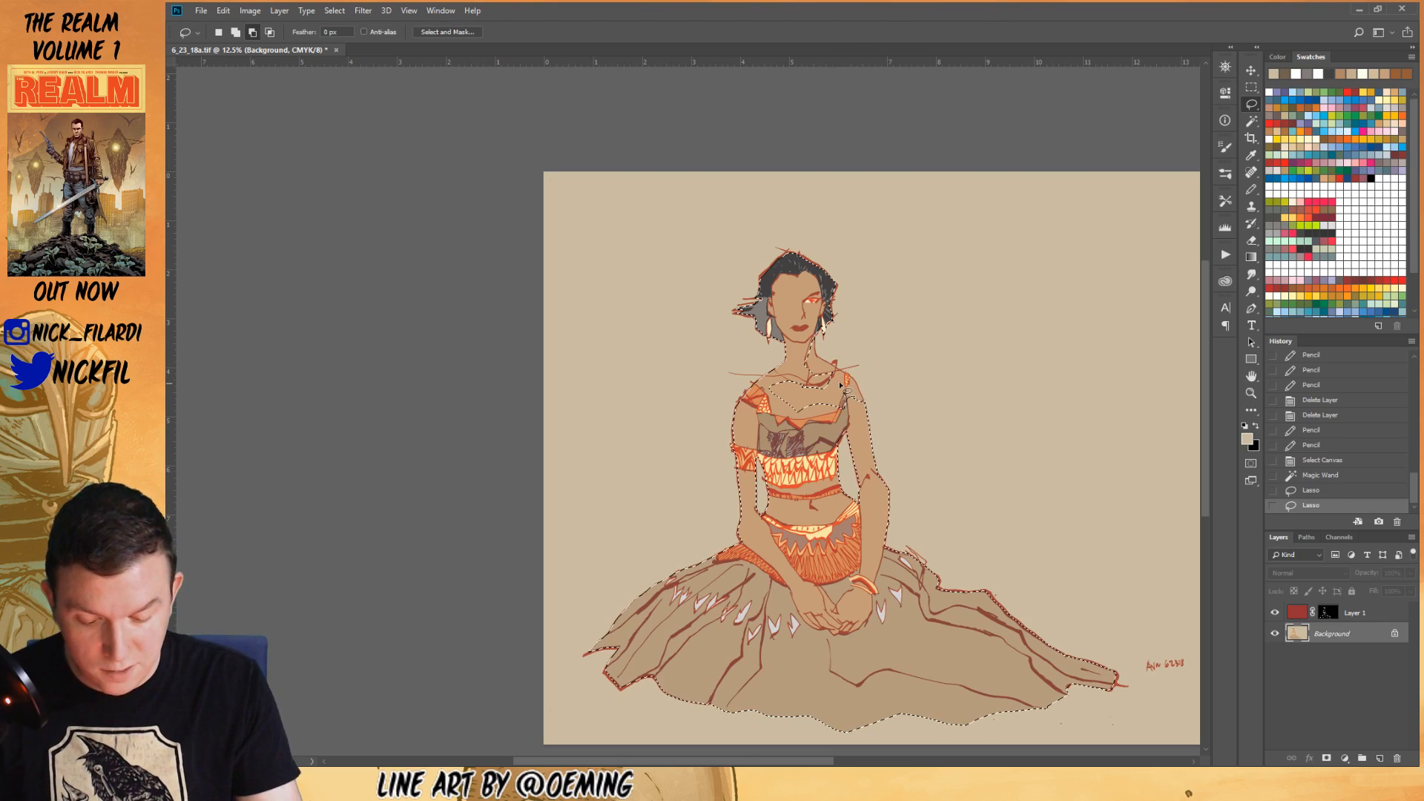
pyautogui.moveTo(879, 478); pyautogui.dragTo(879, 506)
pyautogui.moveTo(868, 586); pyautogui.dragTo(907, 543)
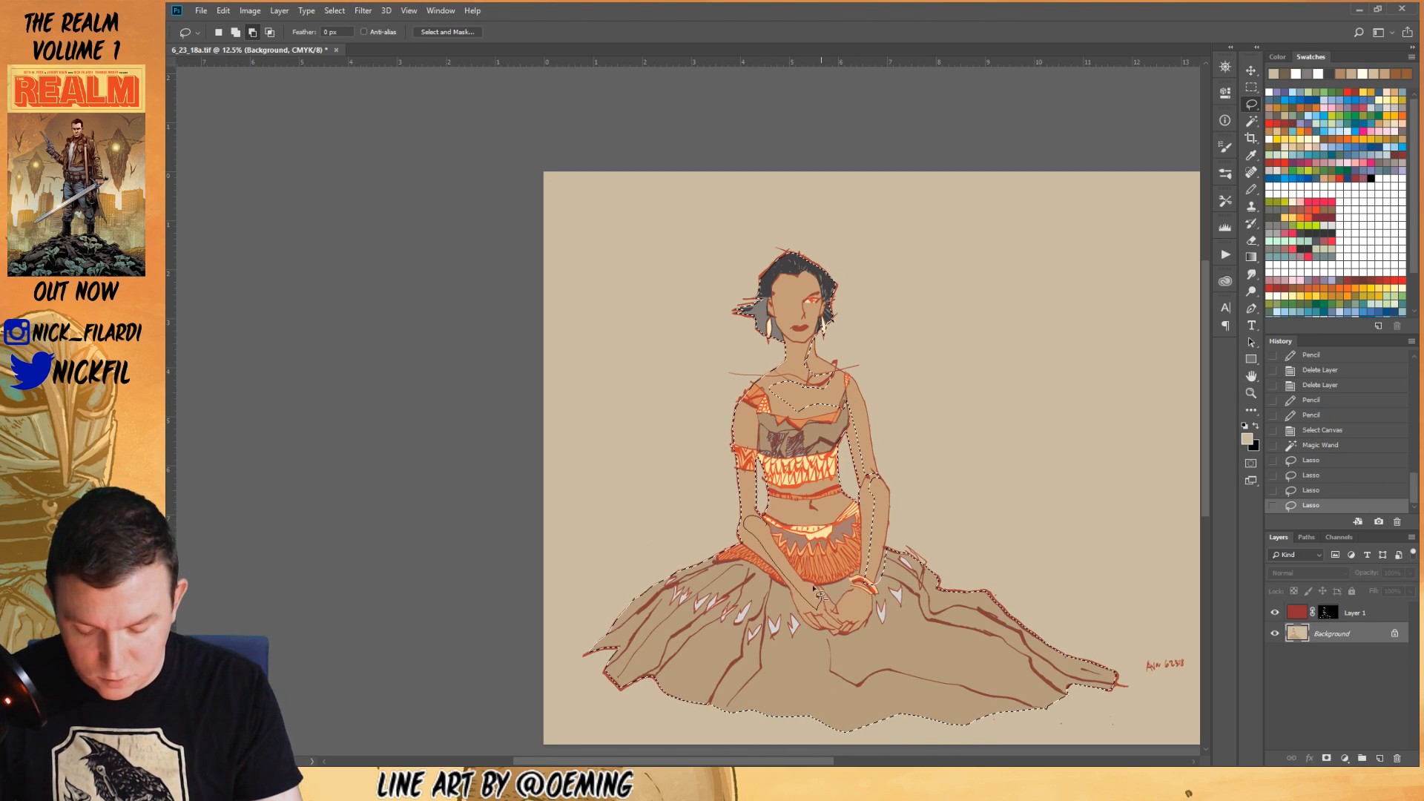
pyautogui.moveTo(788, 544)
pyautogui.mouseDown()
pyautogui.moveTo(821, 527)
pyautogui.moveTo(783, 510)
pyautogui.moveTo(817, 534)
pyautogui.moveTo(848, 504)
pyautogui.moveTo(809, 525)
pyautogui.moveTo(825, 464)
pyautogui.moveTo(780, 478)
pyautogui.moveTo(823, 513)
pyautogui.moveTo(823, 373)
pyautogui.mouseUp()
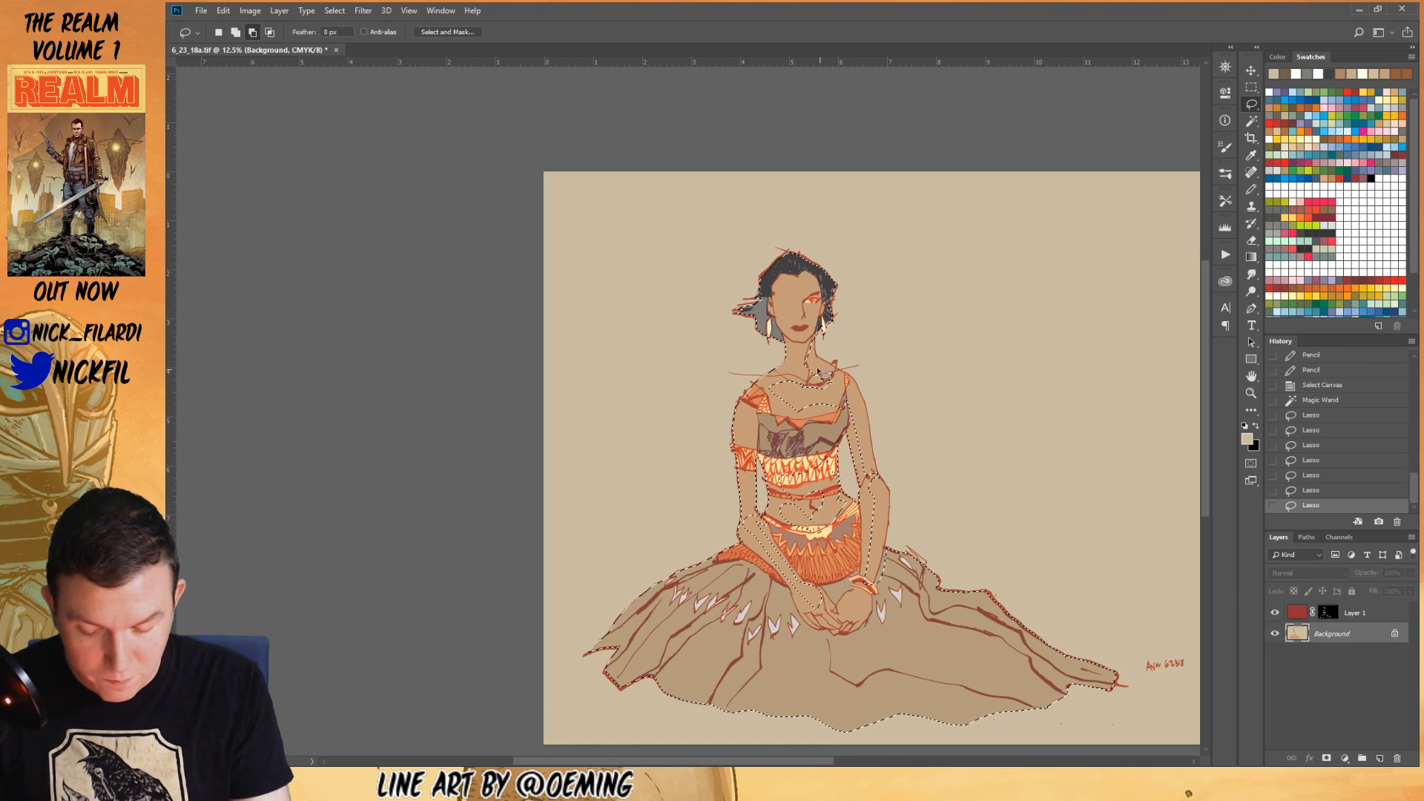
pyautogui.moveTo(809, 436)
pyautogui.mouseDown()
pyautogui.moveTo(836, 401)
pyautogui.moveTo(818, 423)
pyautogui.moveTo(849, 408)
pyautogui.moveTo(846, 379)
pyautogui.moveTo(756, 420)
pyautogui.mouseUp()
pyautogui.moveTo(746, 470)
pyautogui.mouseDown()
pyautogui.moveTo(803, 347)
pyautogui.moveTo(753, 419)
pyautogui.moveTo(798, 286)
pyautogui.mouseUp()
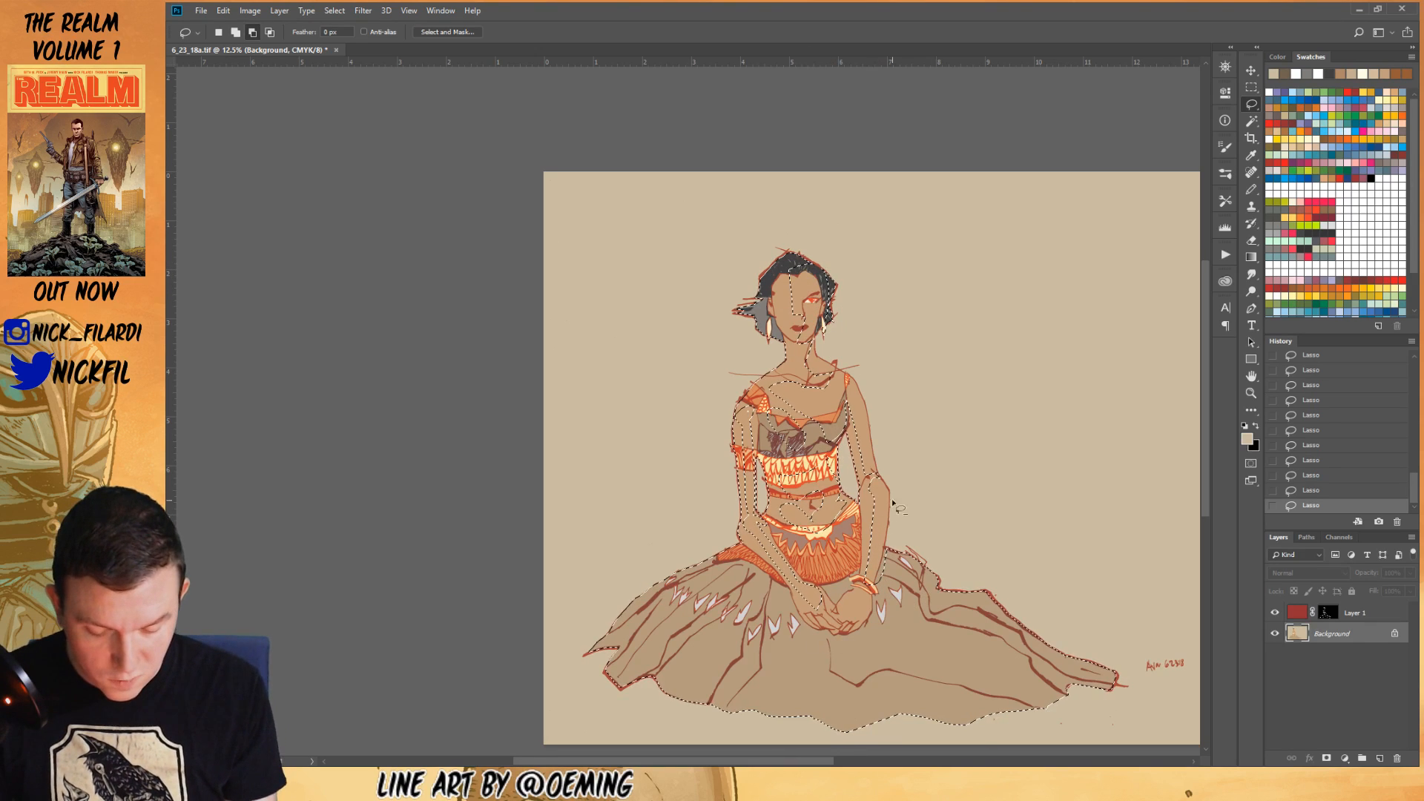
# - Fill the selected shadow areas with the red swatch and fade the fill to Multiply at reduced opacity
pyautogui.click(1358, 91)
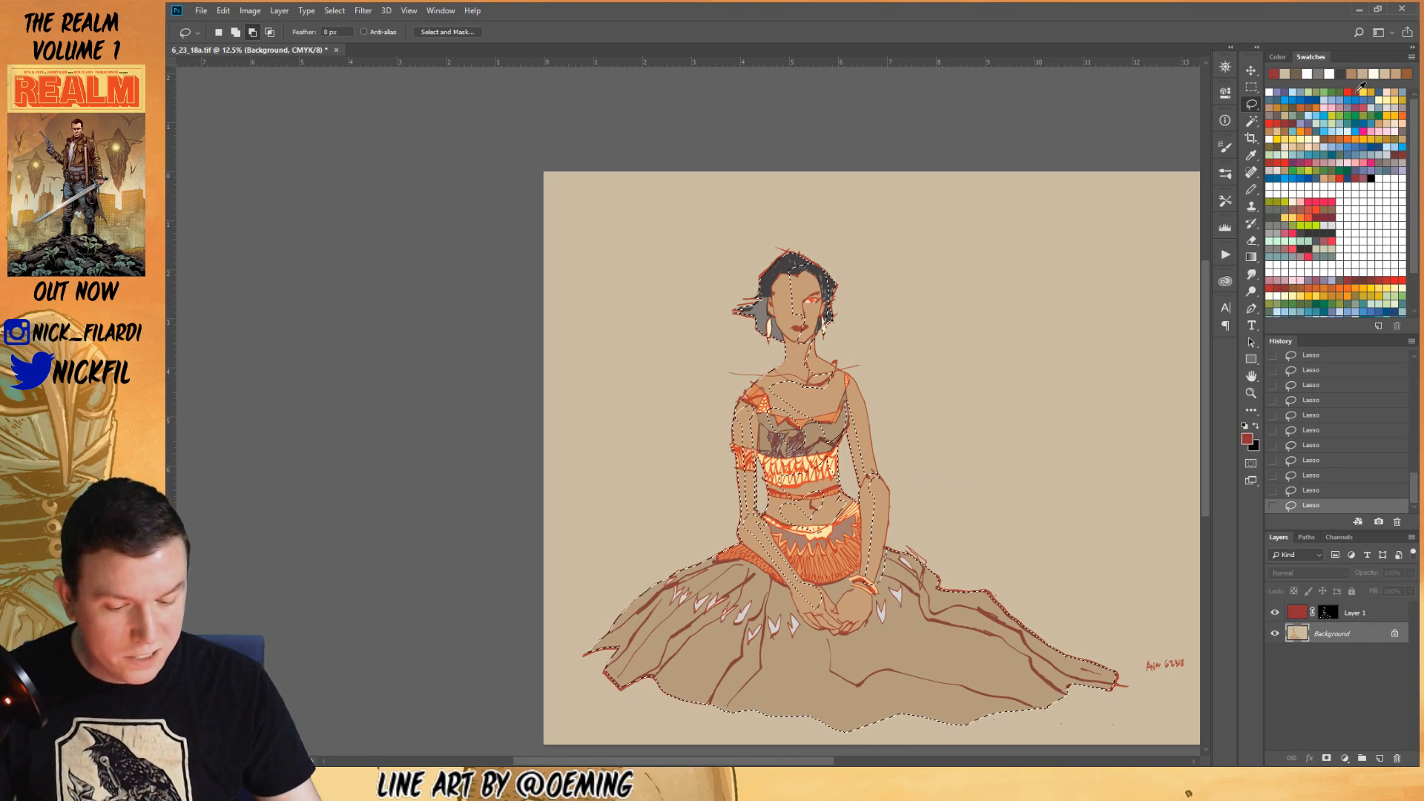
pyautogui.hotkey('alt', 'BackSpace')
pyautogui.hotkey('ctrl', 'shift', 'f')
pyautogui.click(996, 437)
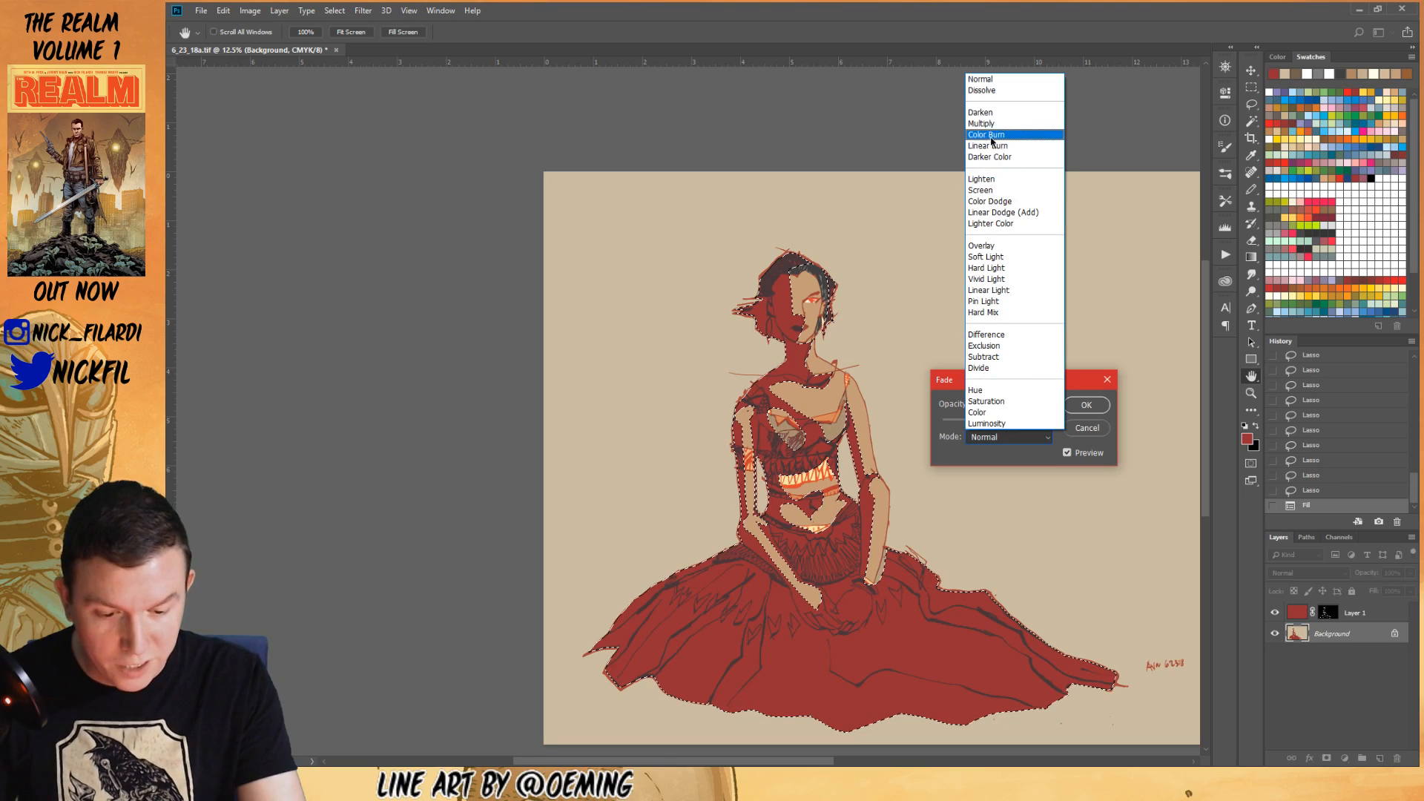
pyautogui.click(1010, 123)
pyautogui.click(998, 422)
pyautogui.click(1099, 407)
pyautogui.hotkey('ctrl', 'd')
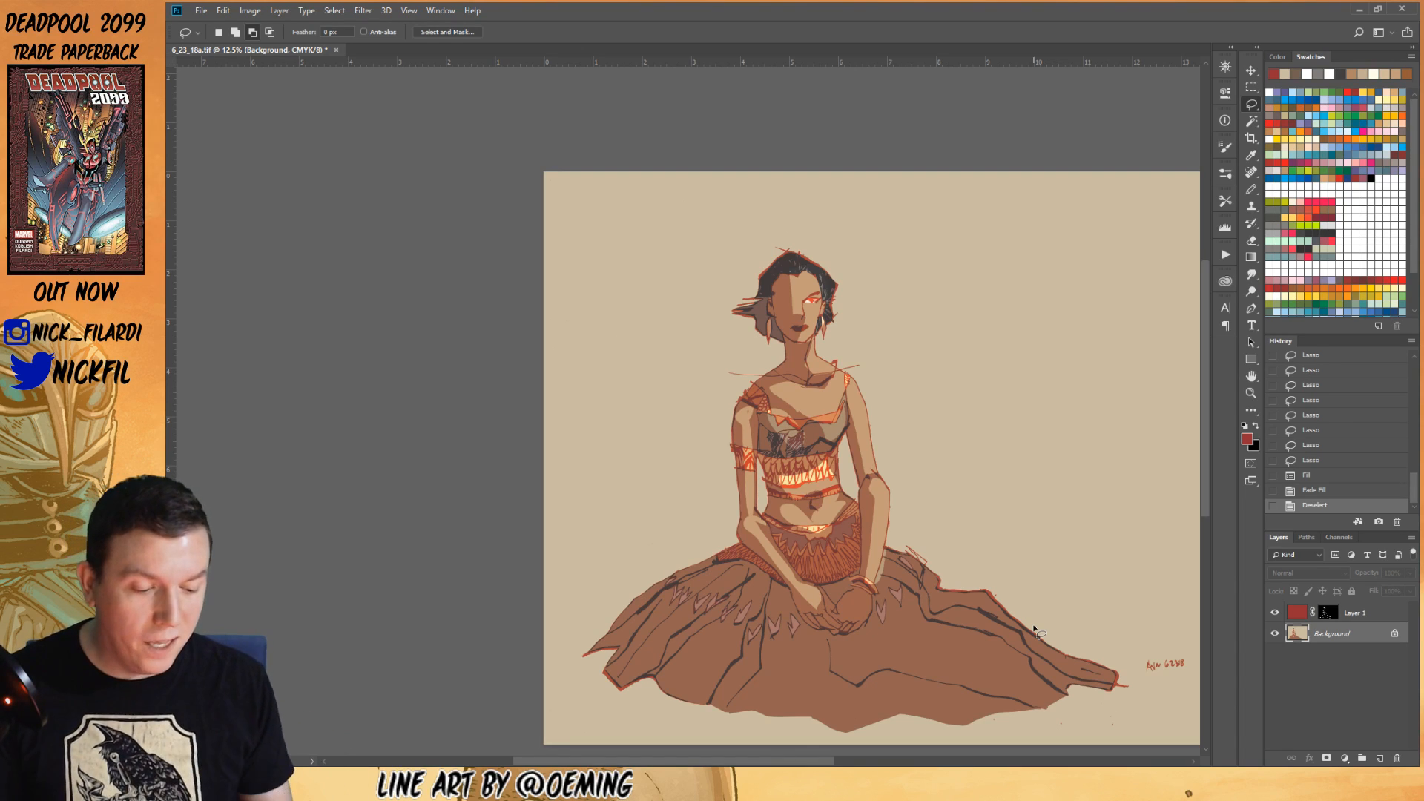
pyautogui.hotkey('ctrl', 'z')
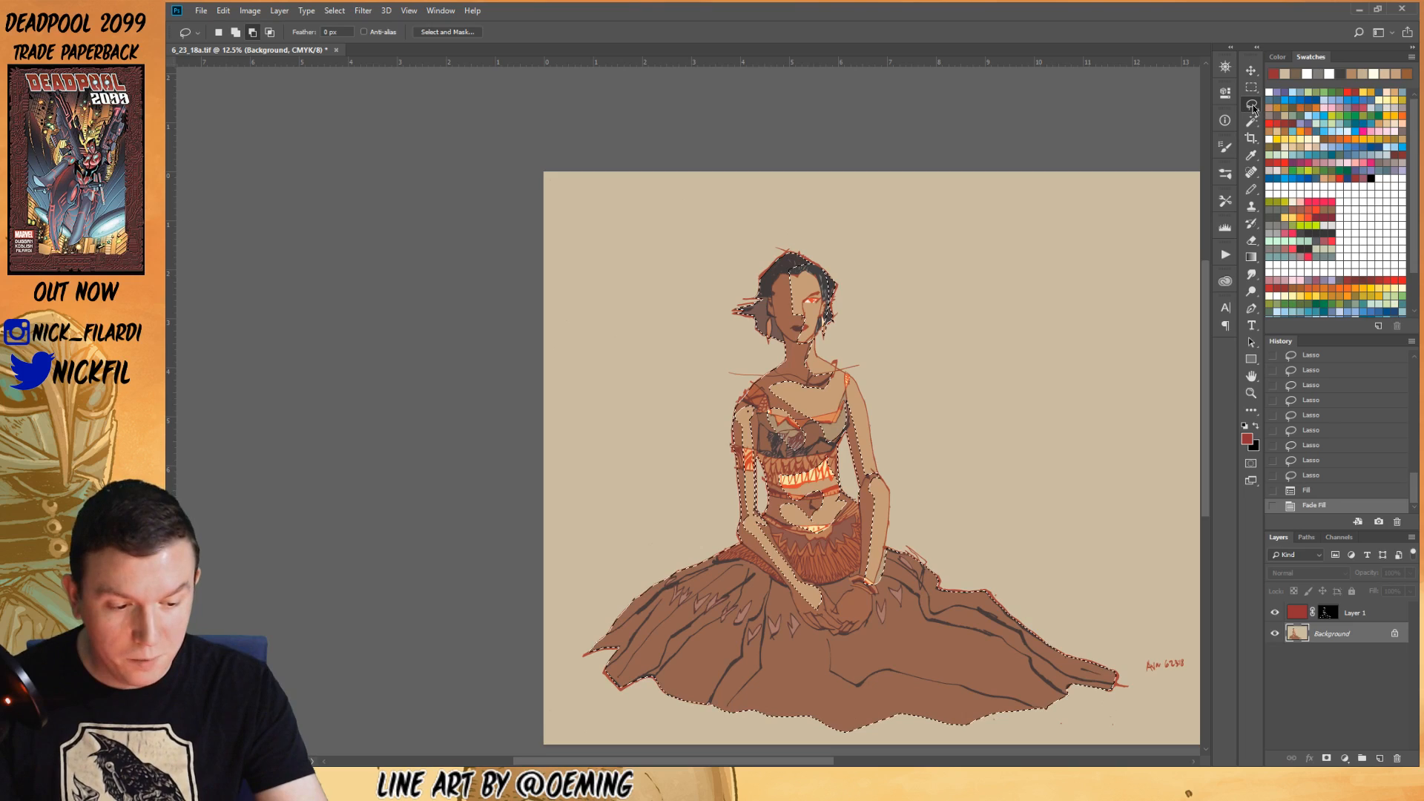
# - Deselect, sample the skirt's brown, and lay repeated 50% linear gradients upward from the image's lower edge over the figure and background
pyautogui.click(1253, 255)
pyautogui.moveTo(1205, 404); pyautogui.dragTo(1206, 453)
pyautogui.hotkey('ctrl', 'd')
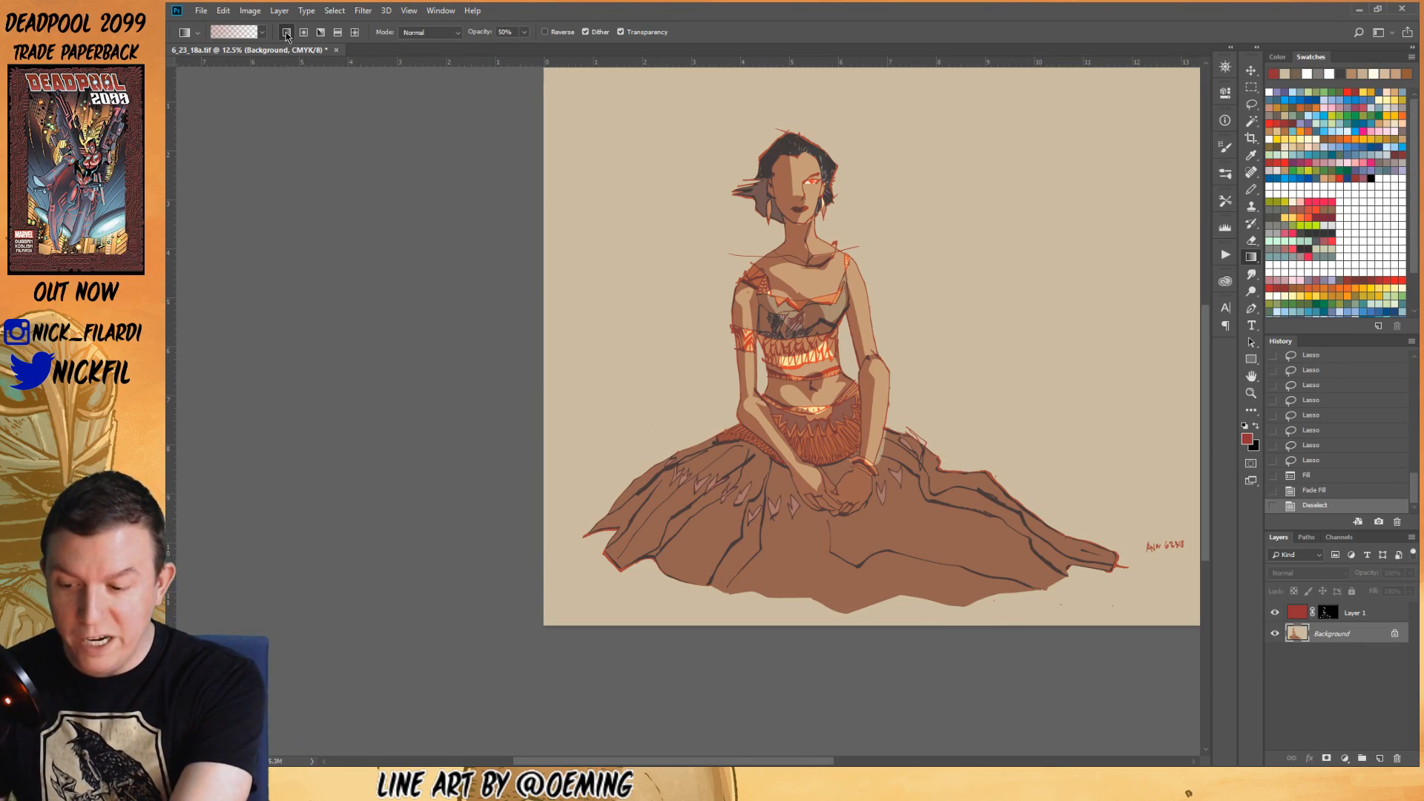
pyautogui.keyDown('alt'); pyautogui.click(799, 554); pyautogui.keyUp('alt')
pyautogui.moveTo(809, 723); pyautogui.dragTo(806, 351)
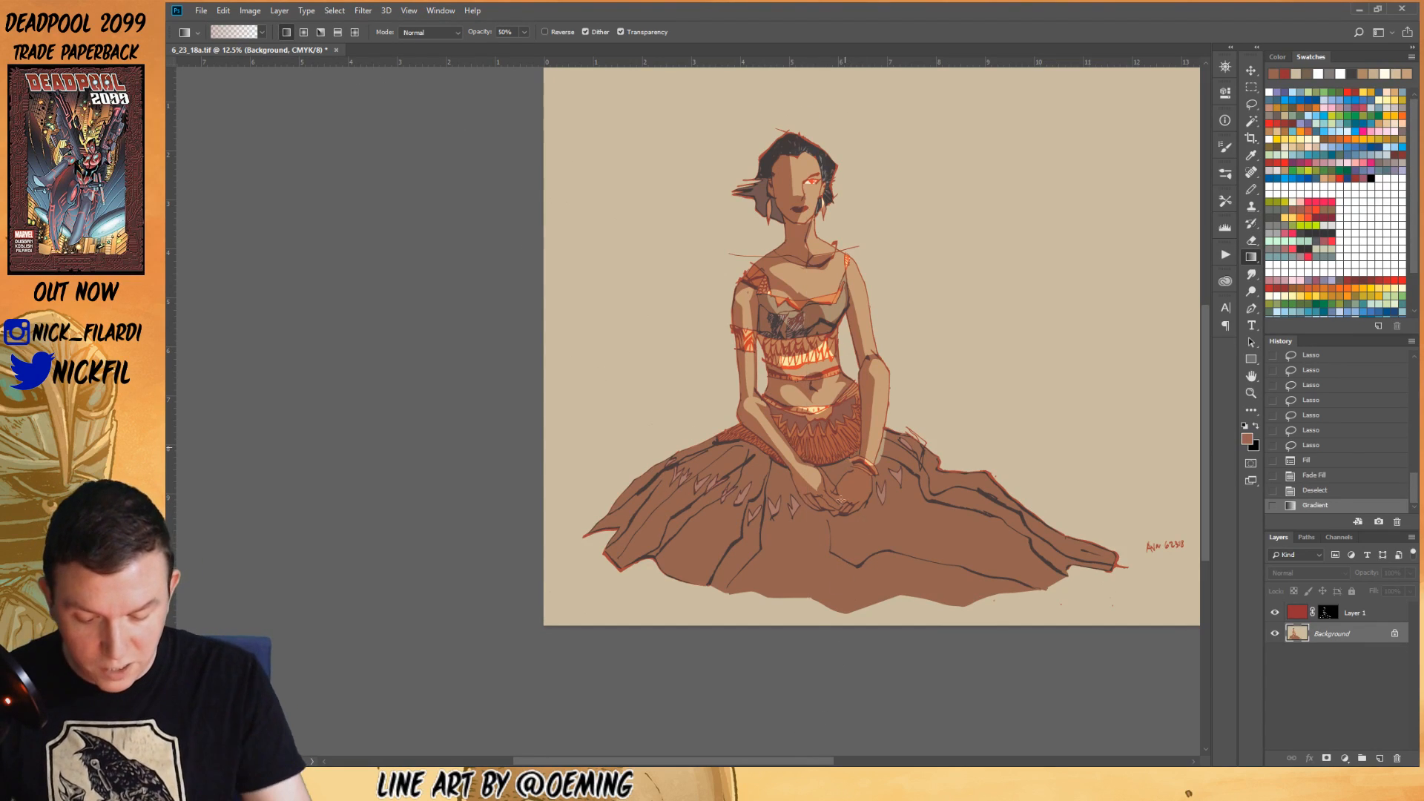
pyautogui.moveTo(804, 595); pyautogui.dragTo(784, 219)
pyautogui.moveTo(807, 567); pyautogui.dragTo(807, 304)
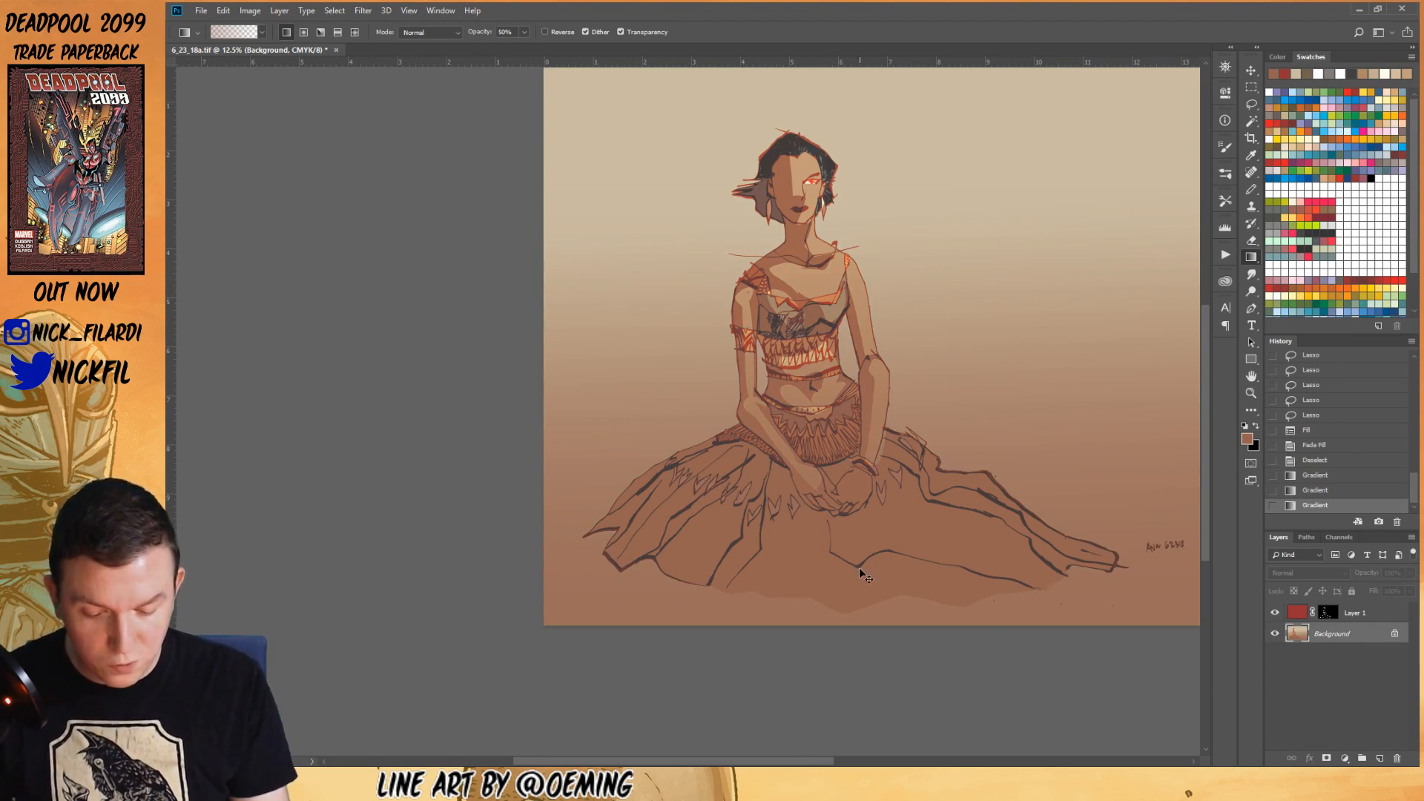
# - Lasso the upper chest, blend it with gradients of the sampled skin shadow tone, and deselect
pyautogui.press('h')
pyautogui.moveTo(915, 470); pyautogui.dragTo(922, 566)
pyautogui.press('w')
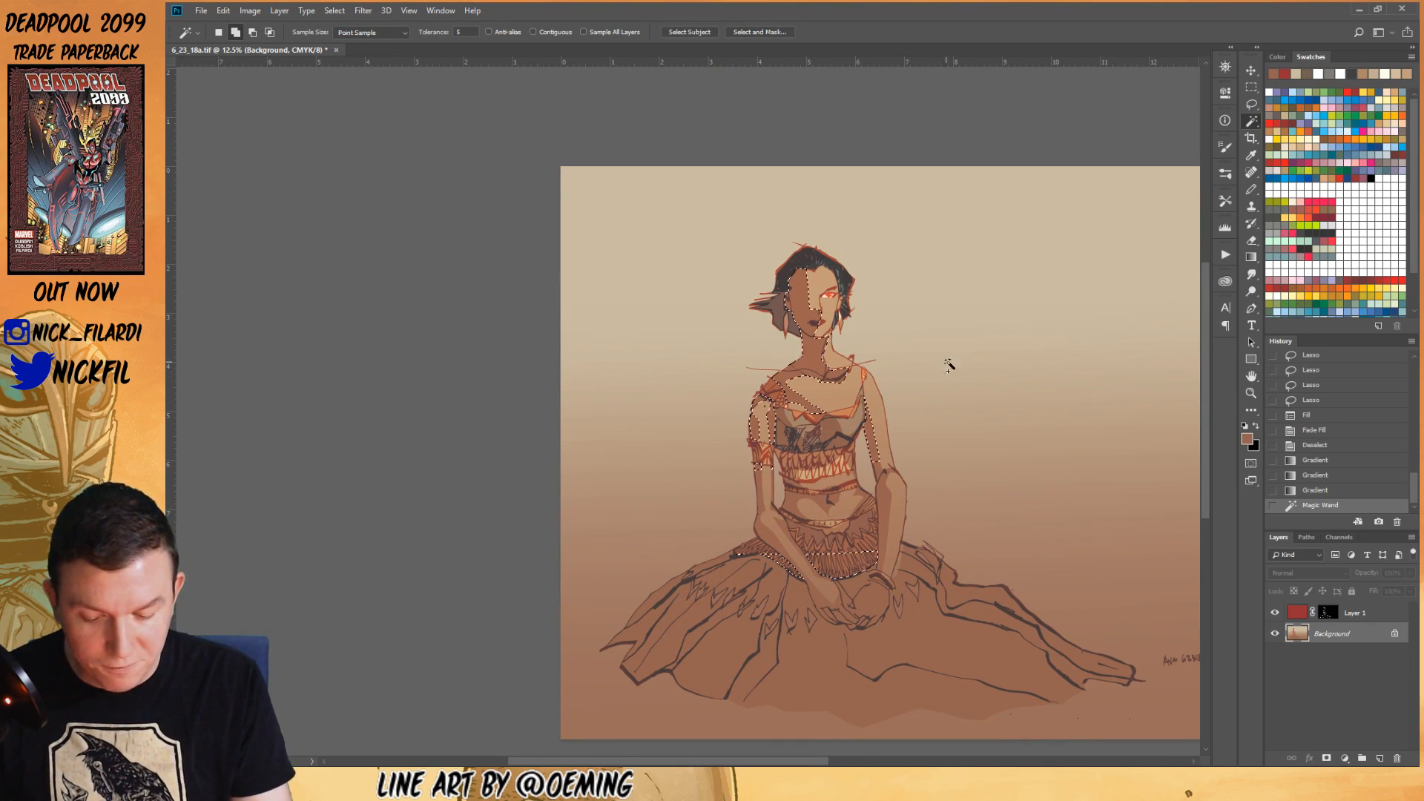
pyautogui.click(1252, 105)
pyautogui.moveTo(820, 372)
pyautogui.mouseDown()
pyautogui.moveTo(794, 405)
pyautogui.moveTo(858, 412)
pyautogui.moveTo(853, 367)
pyautogui.moveTo(816, 373)
pyautogui.moveTo(831, 450)
pyautogui.mouseUp()
pyautogui.press('g')
pyautogui.keyDown('alt'); pyautogui.click(817, 380); pyautogui.keyUp('alt')
pyautogui.hotkey('ctrl', 'd')
# - Lasso the face, apply soft gradients of the sampled facial shadow tone upward from the chin, and deselect
pyautogui.press('l')
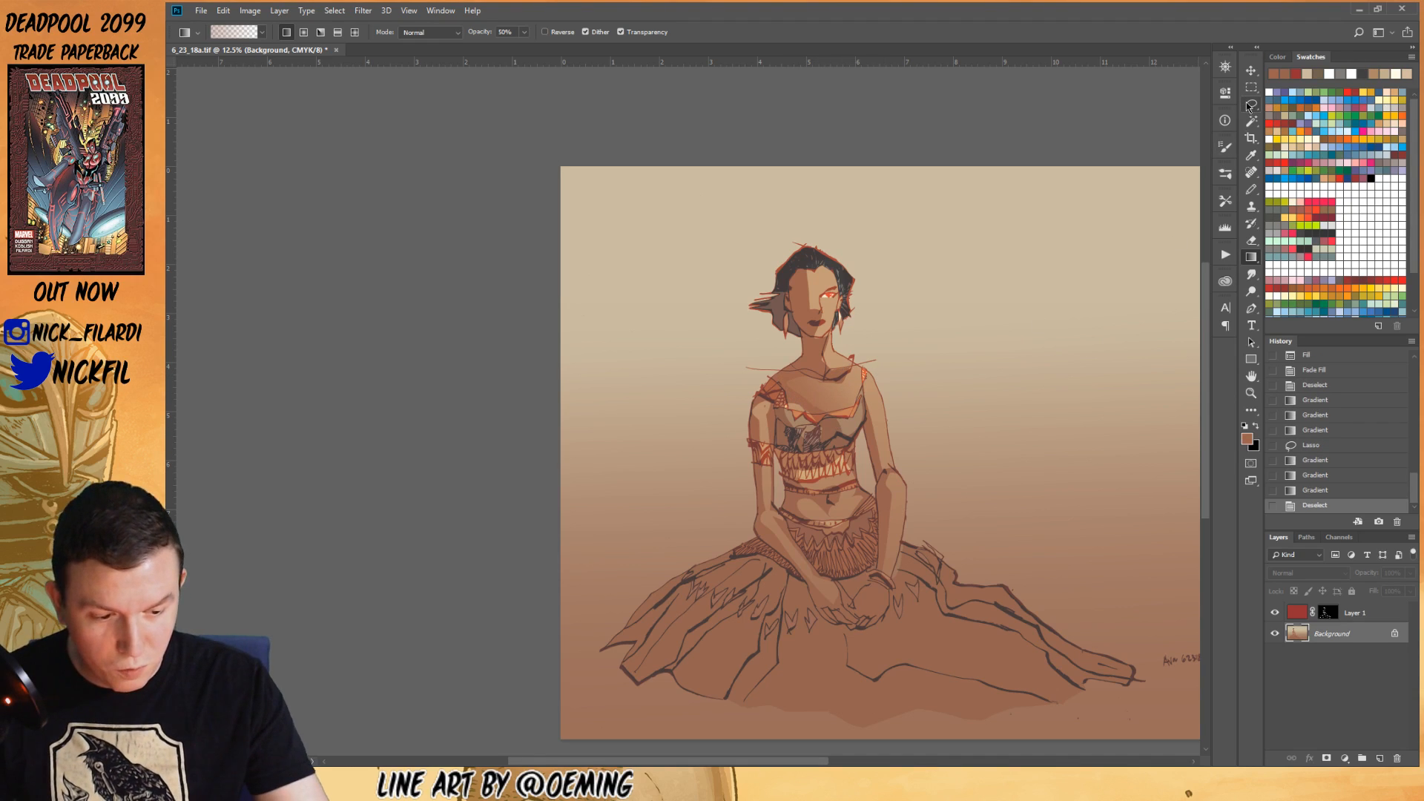
pyautogui.moveTo(805, 271)
pyautogui.mouseDown()
pyautogui.moveTo(822, 339)
pyautogui.moveTo(844, 302)
pyautogui.moveTo(804, 273)
pyautogui.mouseUp()
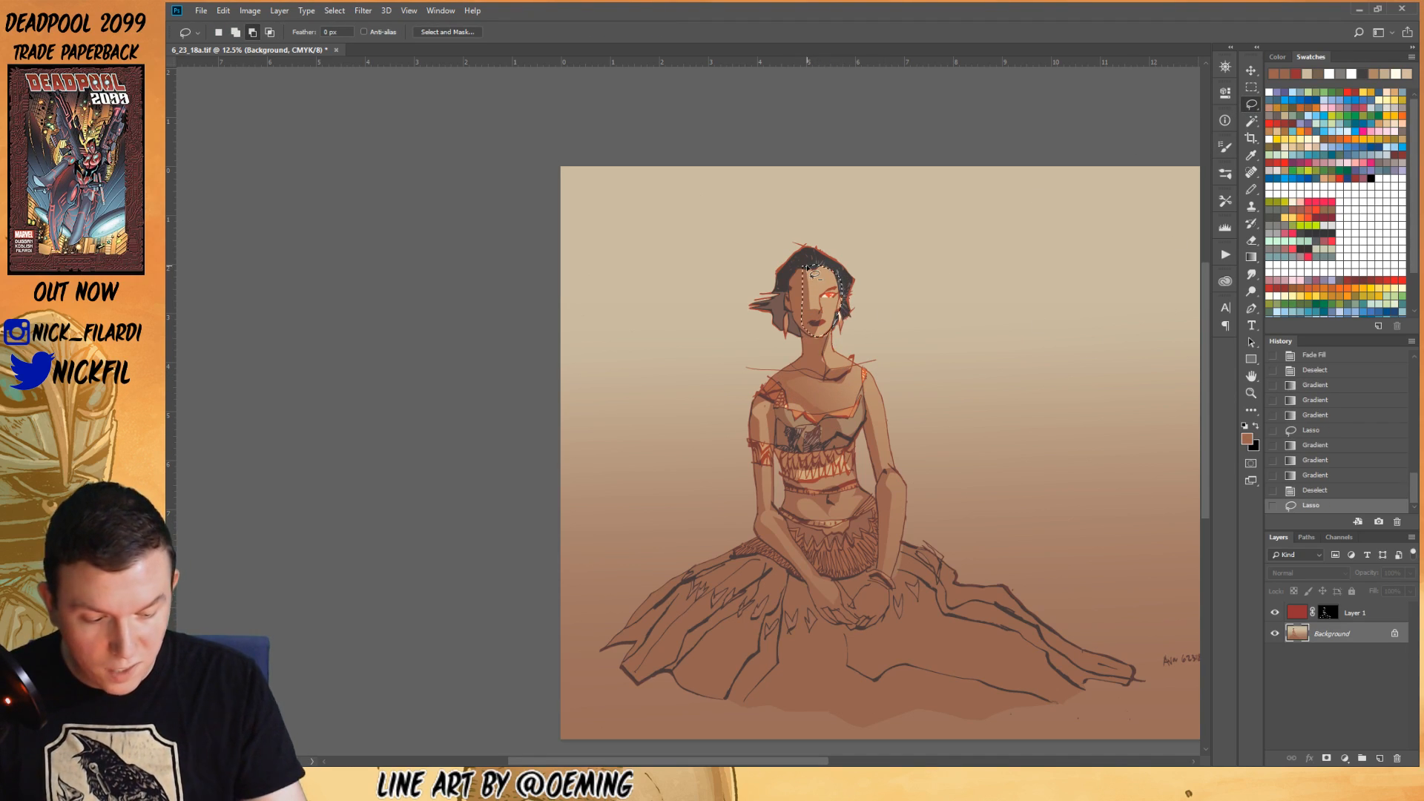
pyautogui.press('g')
pyautogui.keyDown('alt'); pyautogui.click(802, 303); pyautogui.keyUp('alt')
pyautogui.moveTo(810, 335); pyautogui.dragTo(823, 301)
pyautogui.hotkey('ctrl', 'd')
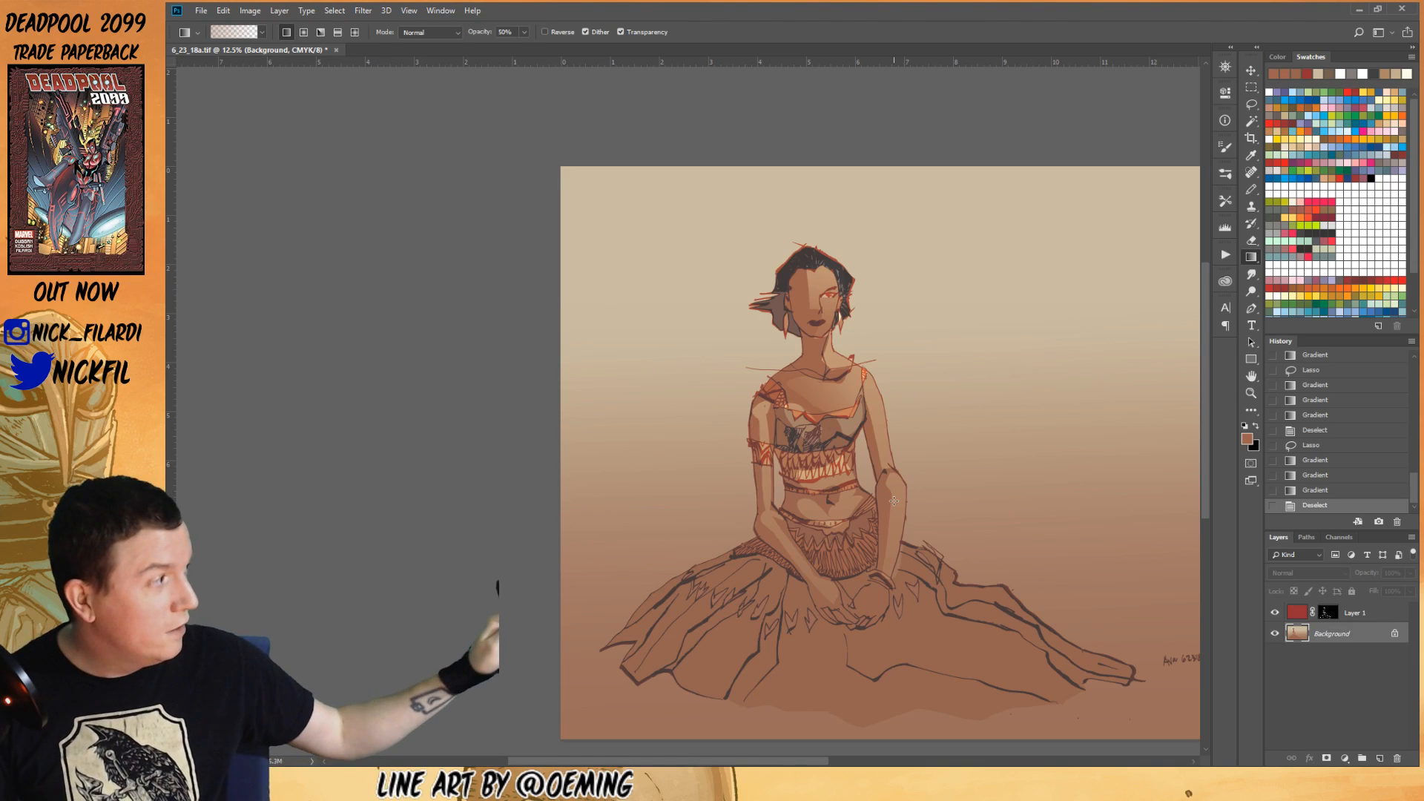
# - Sample the light skin tone from the forehead and paint facial highlights with the Pencil, lowering its opacity to 50%
pyautogui.click(1252, 376)
pyautogui.moveTo(973, 518); pyautogui.dragTo(892, 549)
pyautogui.hotkey('ctrl', 'r')
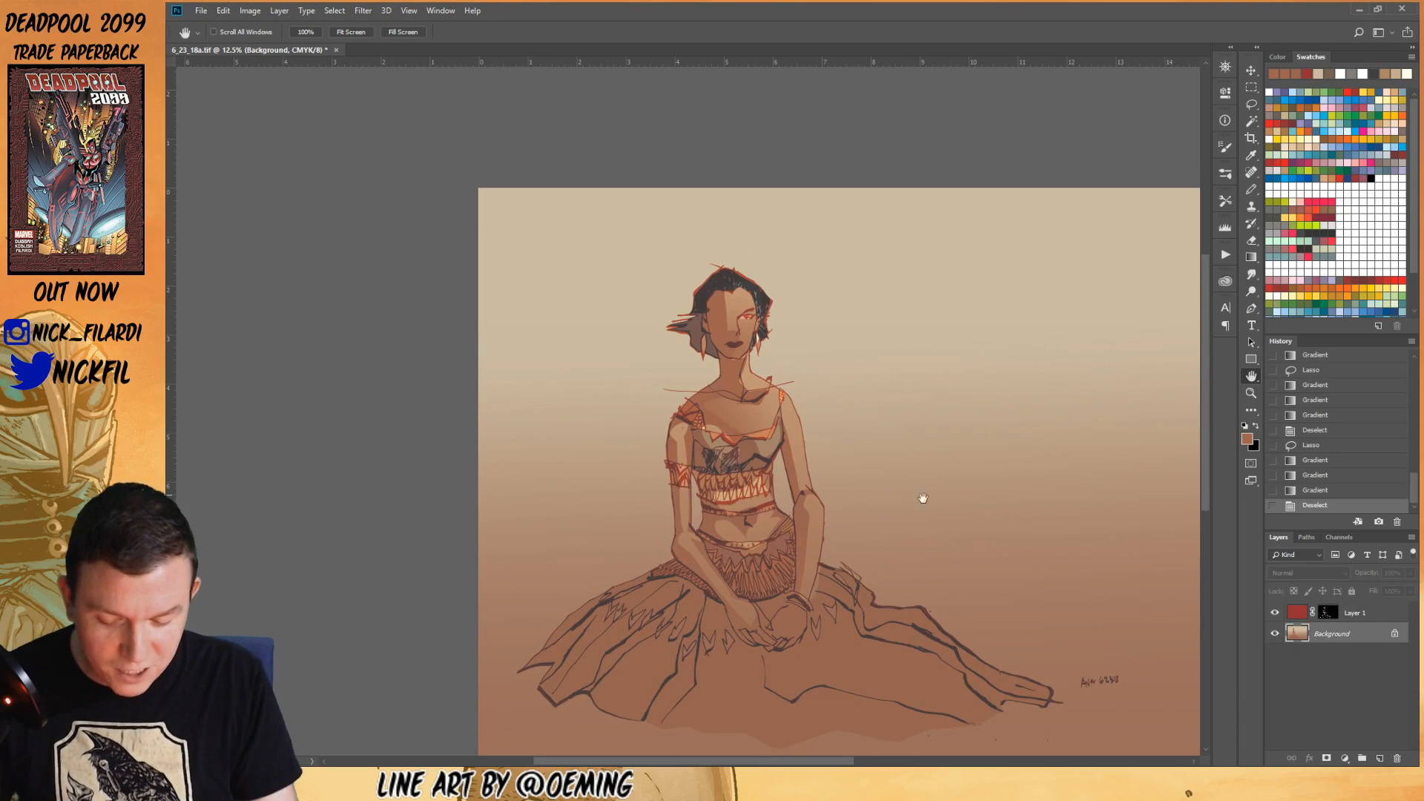
pyautogui.click(1251, 189)
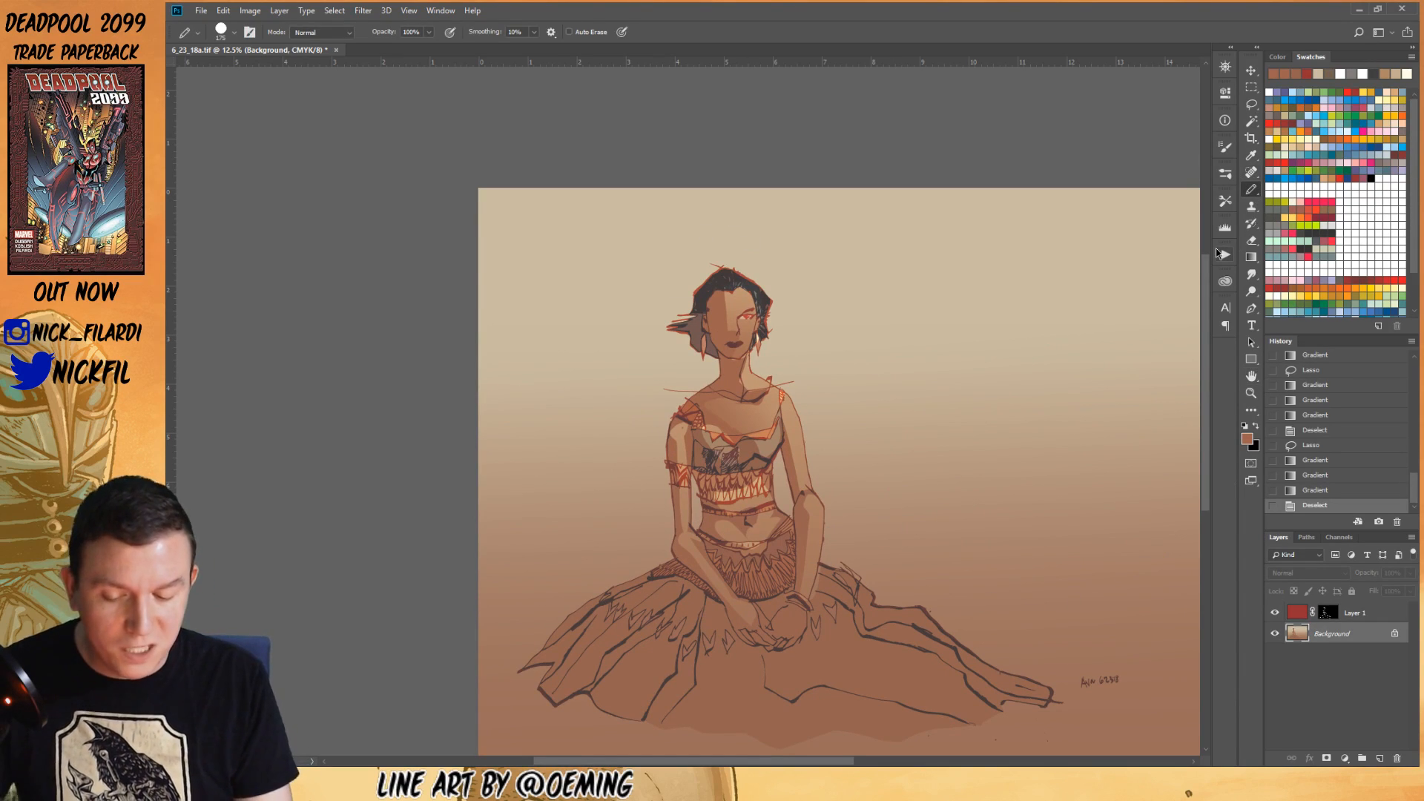
pyautogui.keyDown('alt'); pyautogui.click(742, 298); pyautogui.keyUp('alt')
pyautogui.moveTo(742, 297)
pyautogui.mouseDown()
pyautogui.moveTo(774, 321)
pyautogui.moveTo(769, 403)
pyautogui.moveTo(802, 314)
pyautogui.moveTo(735, 306)
pyautogui.moveTo(744, 297)
pyautogui.moveTo(763, 364)
pyautogui.moveTo(741, 293)
pyautogui.moveTo(749, 332)
pyautogui.mouseUp()
pyautogui.press('5')
pyautogui.moveTo(746, 319); pyautogui.dragTo(748, 347)
# - Sample a light skin tone near the neck and paint highlights across the shoulders and collarbones at 50% and 100% opacity
pyautogui.keyDown('alt'); pyautogui.click(759, 379); pyautogui.keyUp('alt')
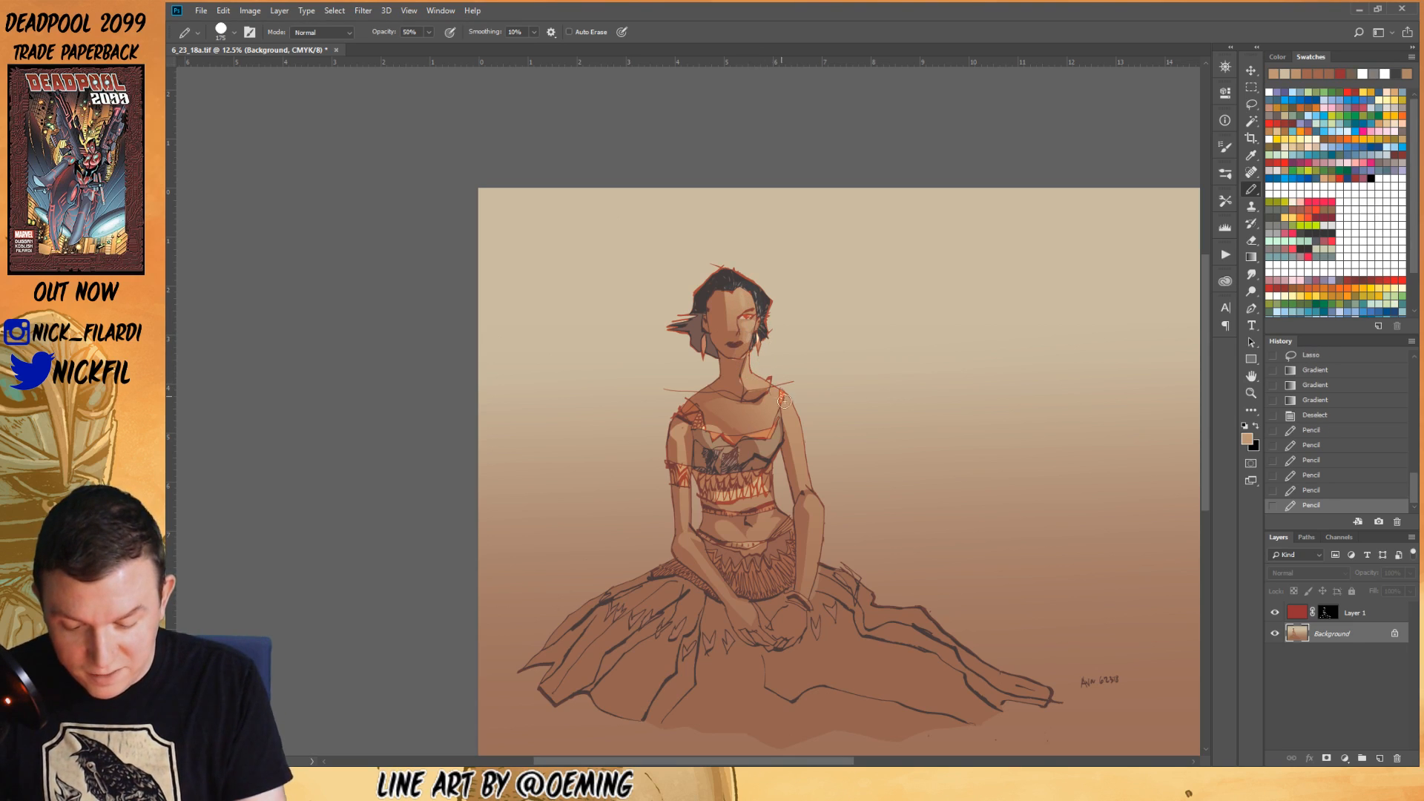
pyautogui.moveTo(779, 394)
pyautogui.mouseDown()
pyautogui.moveTo(733, 426)
pyautogui.moveTo(724, 411)
pyautogui.moveTo(773, 453)
pyautogui.moveTo(747, 398)
pyautogui.moveTo(701, 399)
pyautogui.mouseUp()
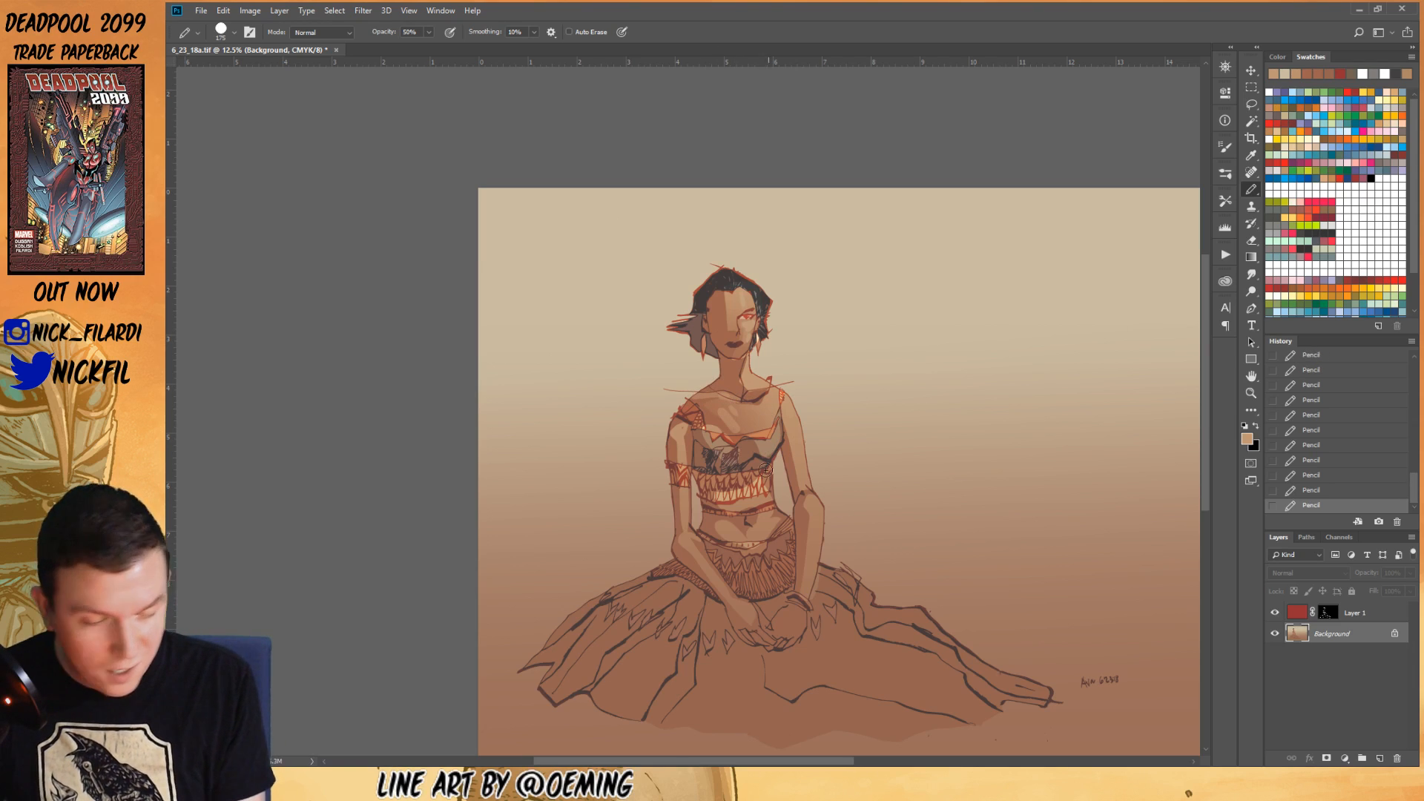
pyautogui.press('0')
pyautogui.moveTo(745, 397); pyautogui.dragTo(721, 395)
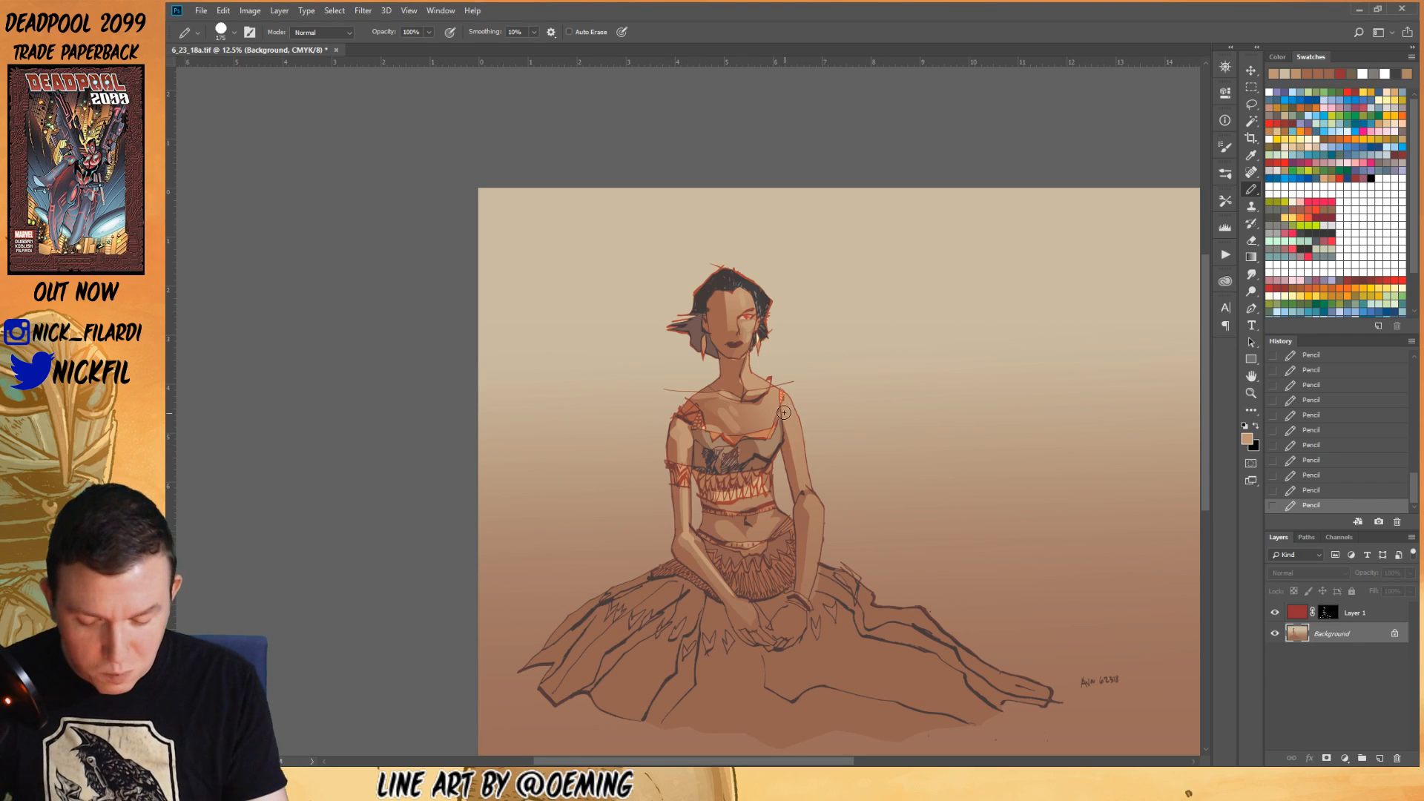
# - Paint light blue rim light at 50% Pencil opacity along the shadowed edges of both arms, the face and the neck
pyautogui.press('5')
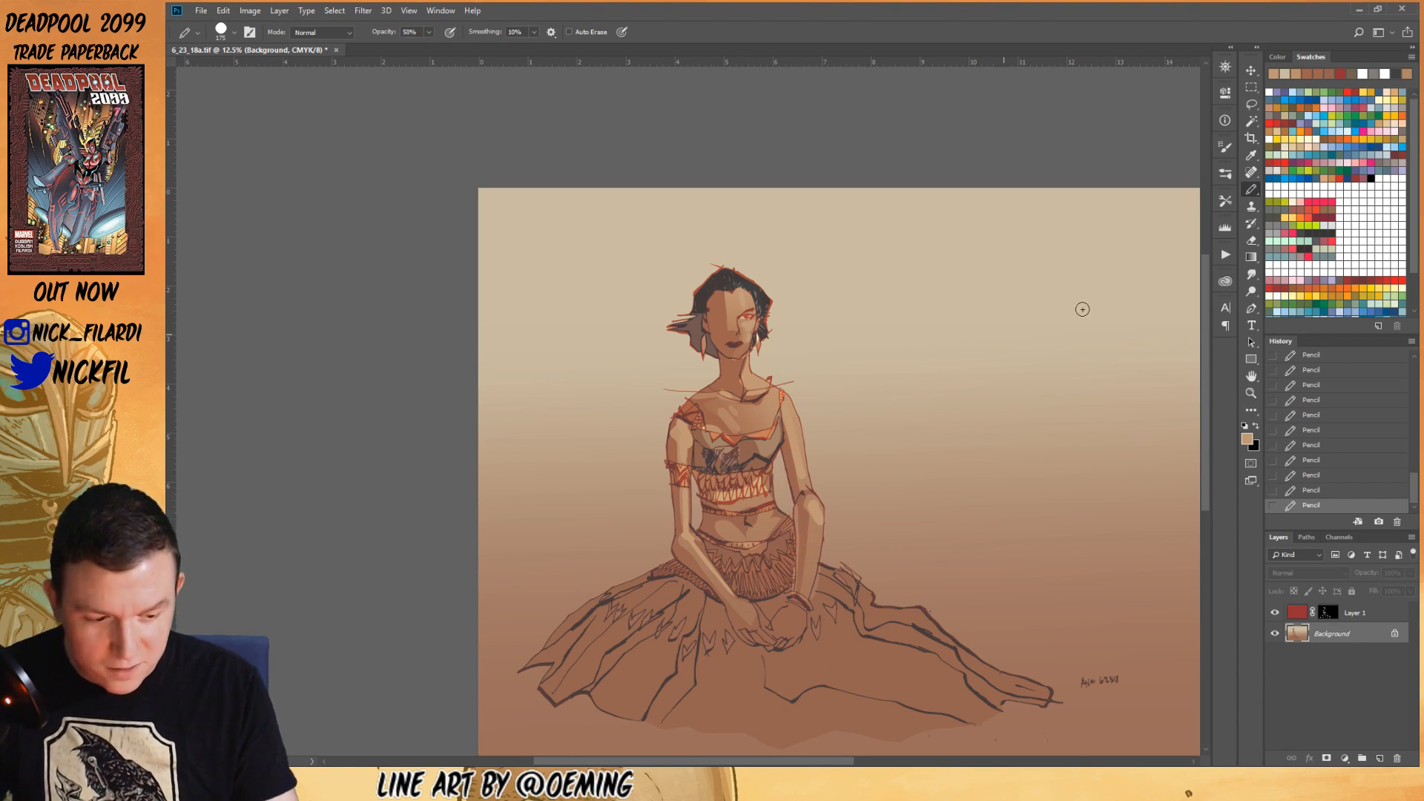
pyautogui.click(1324, 115)
pyautogui.moveTo(780, 446)
pyautogui.mouseDown()
pyautogui.moveTo(797, 503)
pyautogui.moveTo(776, 597)
pyautogui.mouseUp()
pyautogui.moveTo(671, 431)
pyautogui.mouseDown()
pyautogui.moveTo(675, 551)
pyautogui.moveTo(720, 597)
pyautogui.mouseUp()
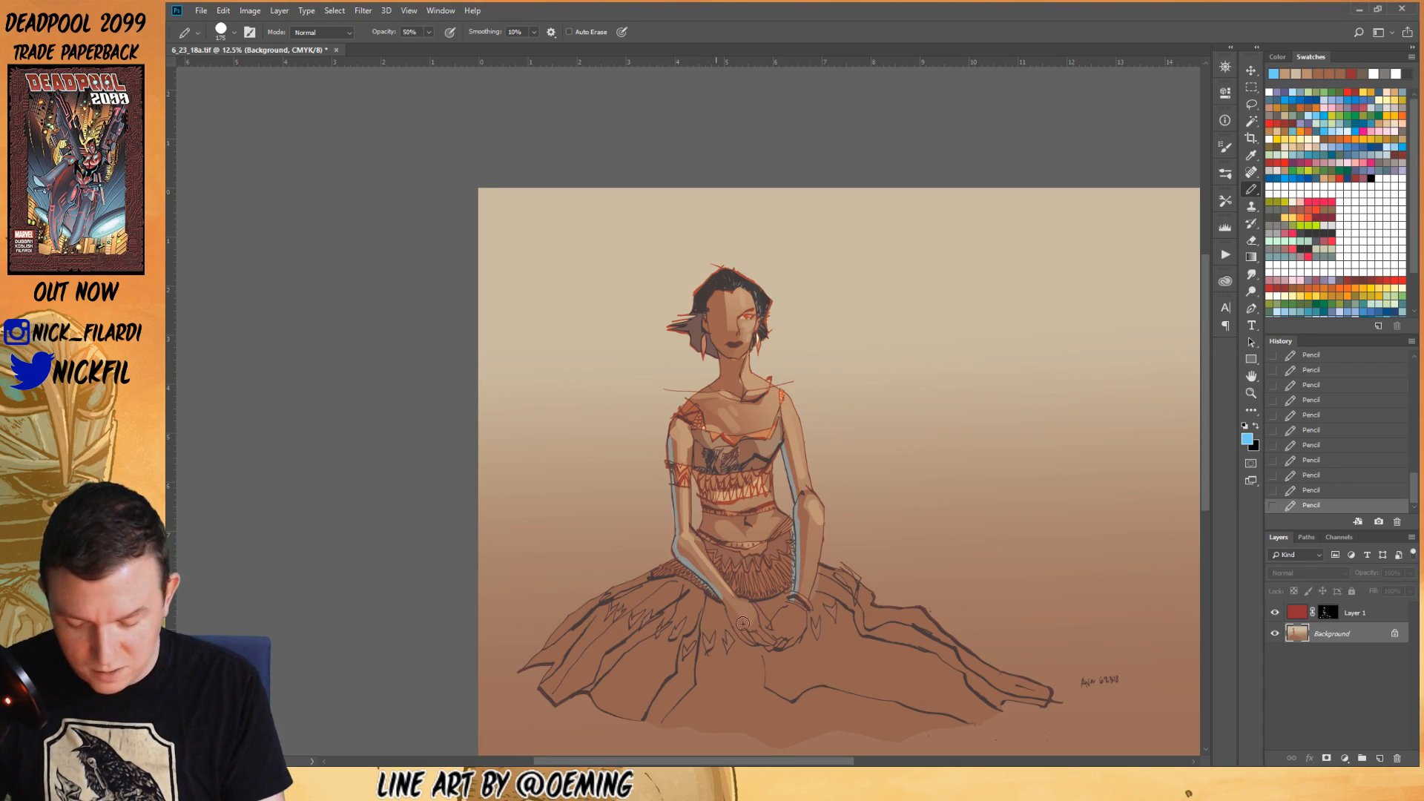
pyautogui.moveTo(709, 295); pyautogui.dragTo(721, 384)
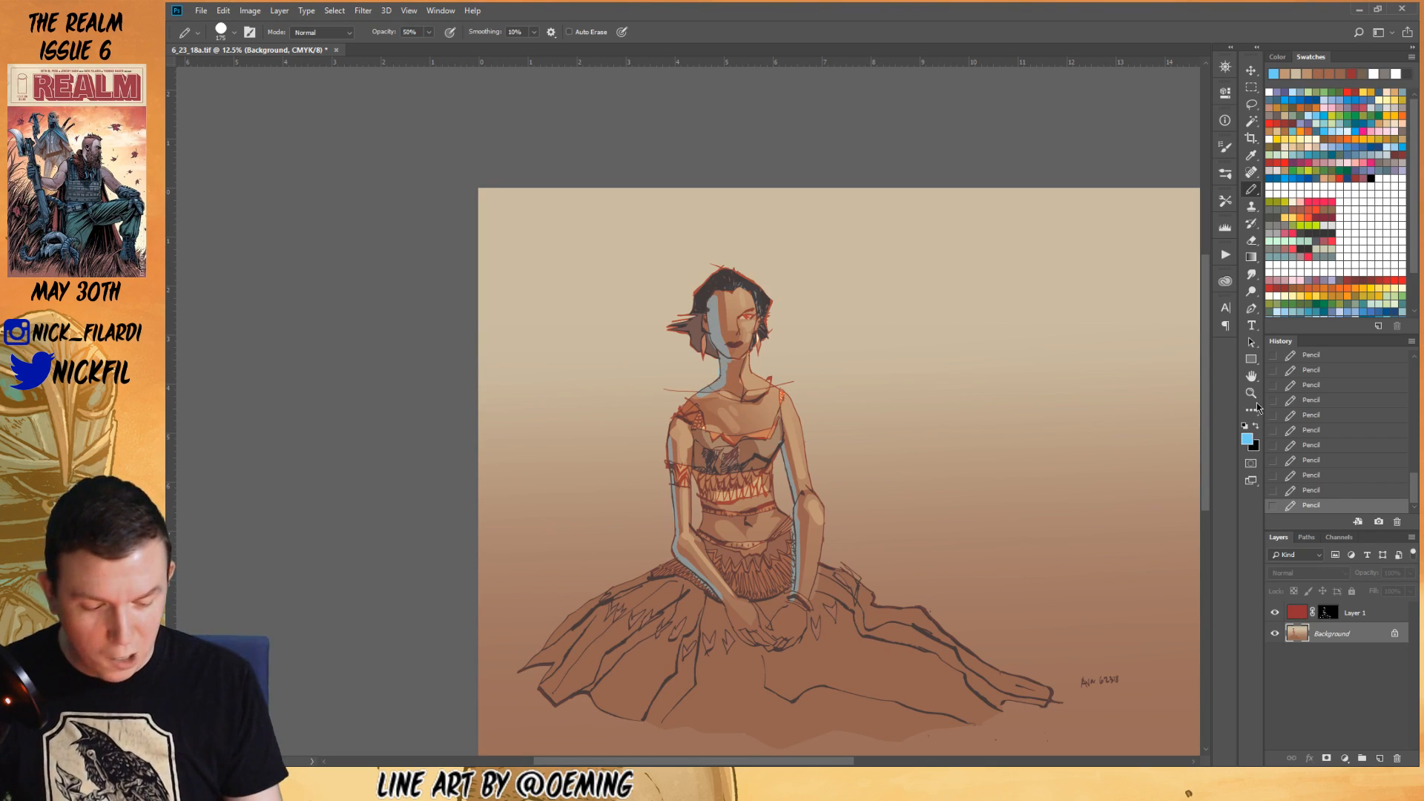
# - Revert the document to its original opening snapshot in the History and make the Background layer active
pyautogui.press('z')
pyautogui.keyDown('alt'); pyautogui.click(942, 504); pyautogui.keyUp('alt')
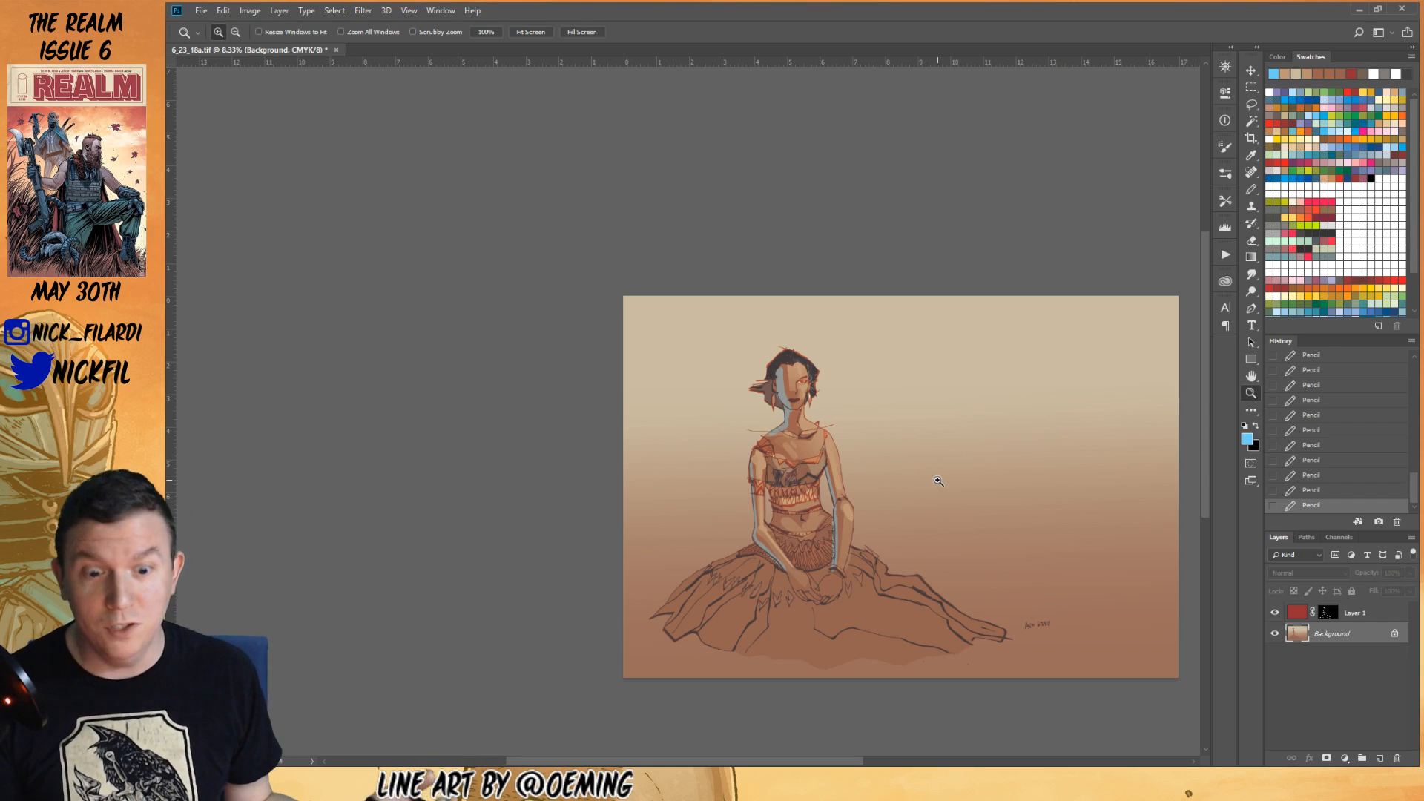
pyautogui.press('space')
pyautogui.moveTo(953, 610); pyautogui.dragTo(891, 591)
pyautogui.hotkey('ctrl', 'r')
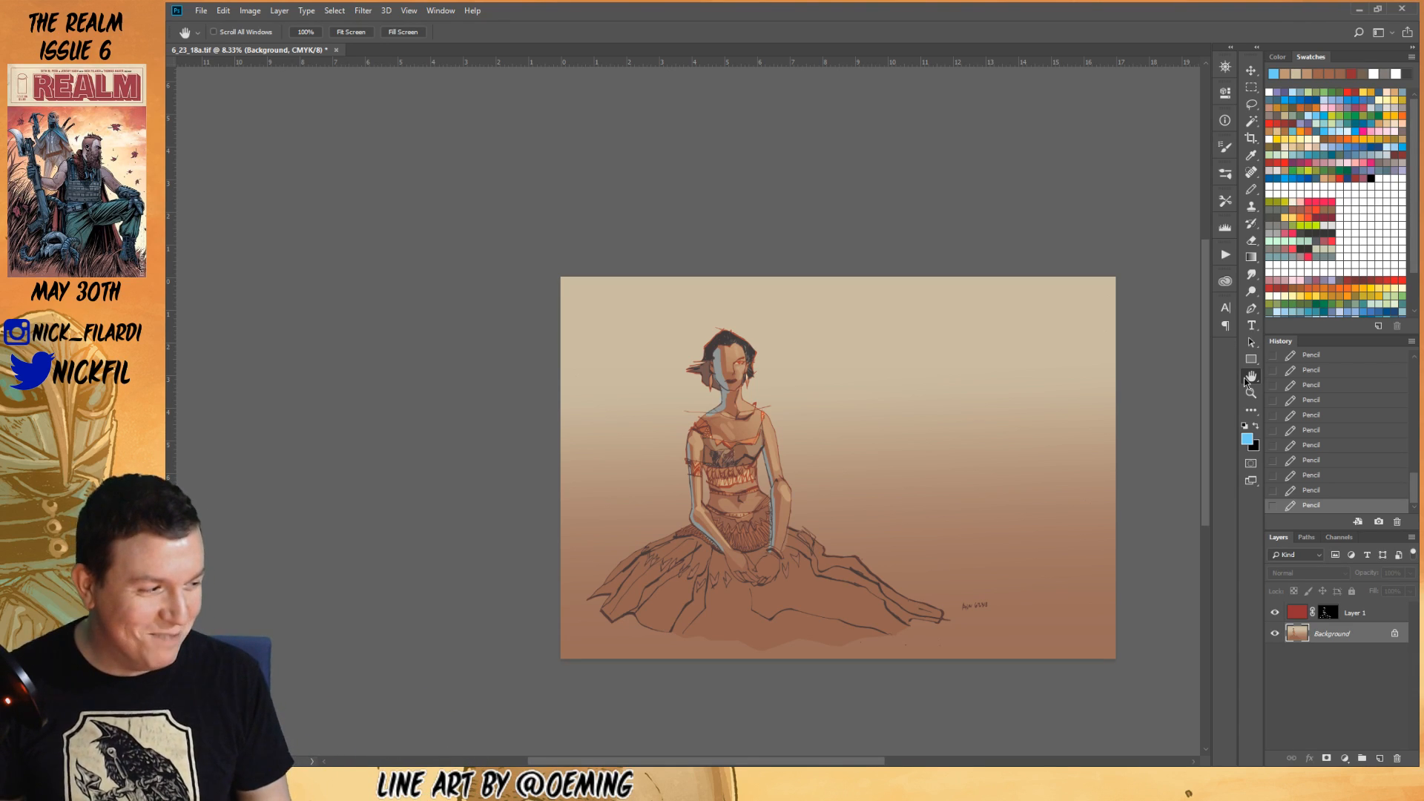
pyautogui.moveTo(931, 549)
pyautogui.mouseDown()
pyautogui.moveTo(887, 506)
pyautogui.moveTo(920, 570)
pyautogui.mouseUp()
pyautogui.hotkey('ctrl', 'r')
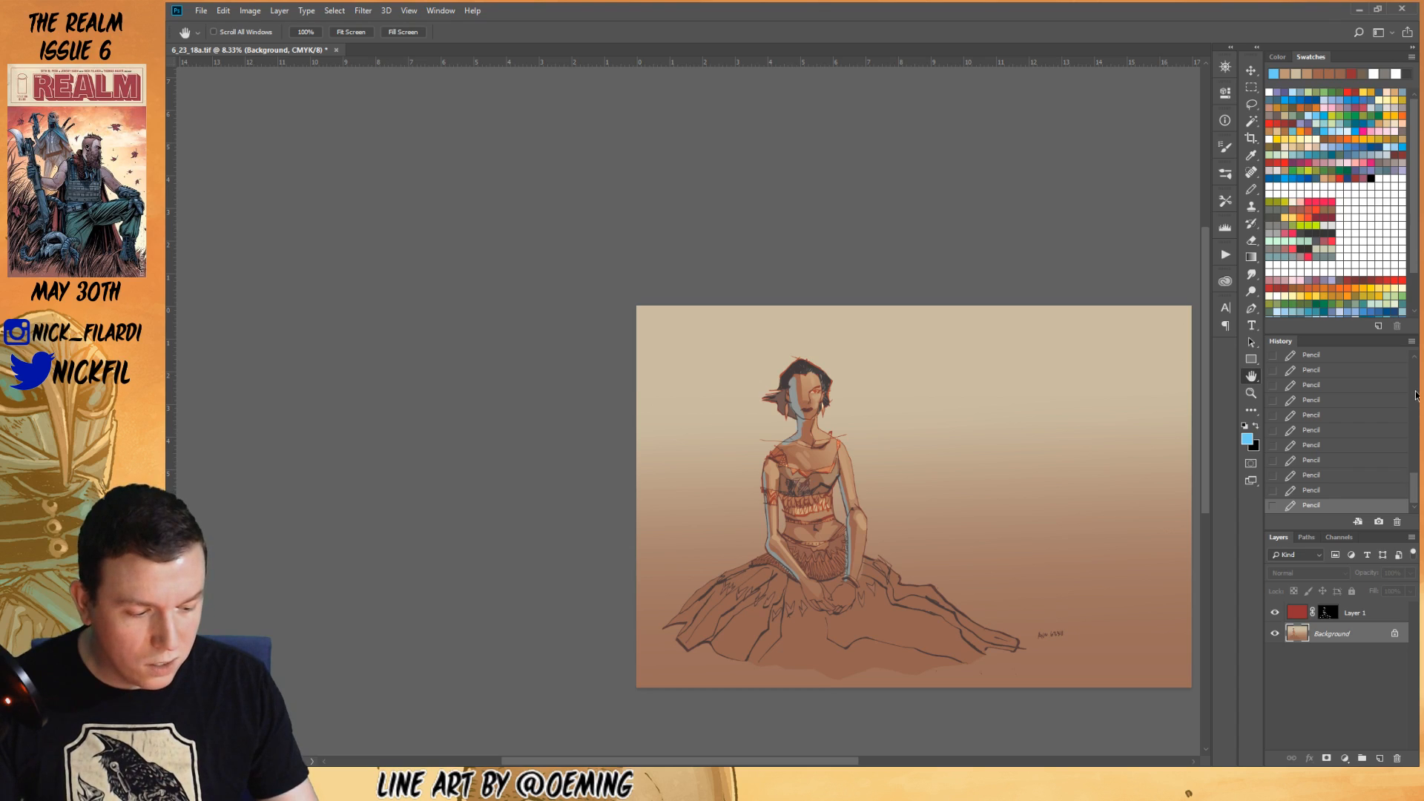
pyautogui.scroll(6, 1415, 399)
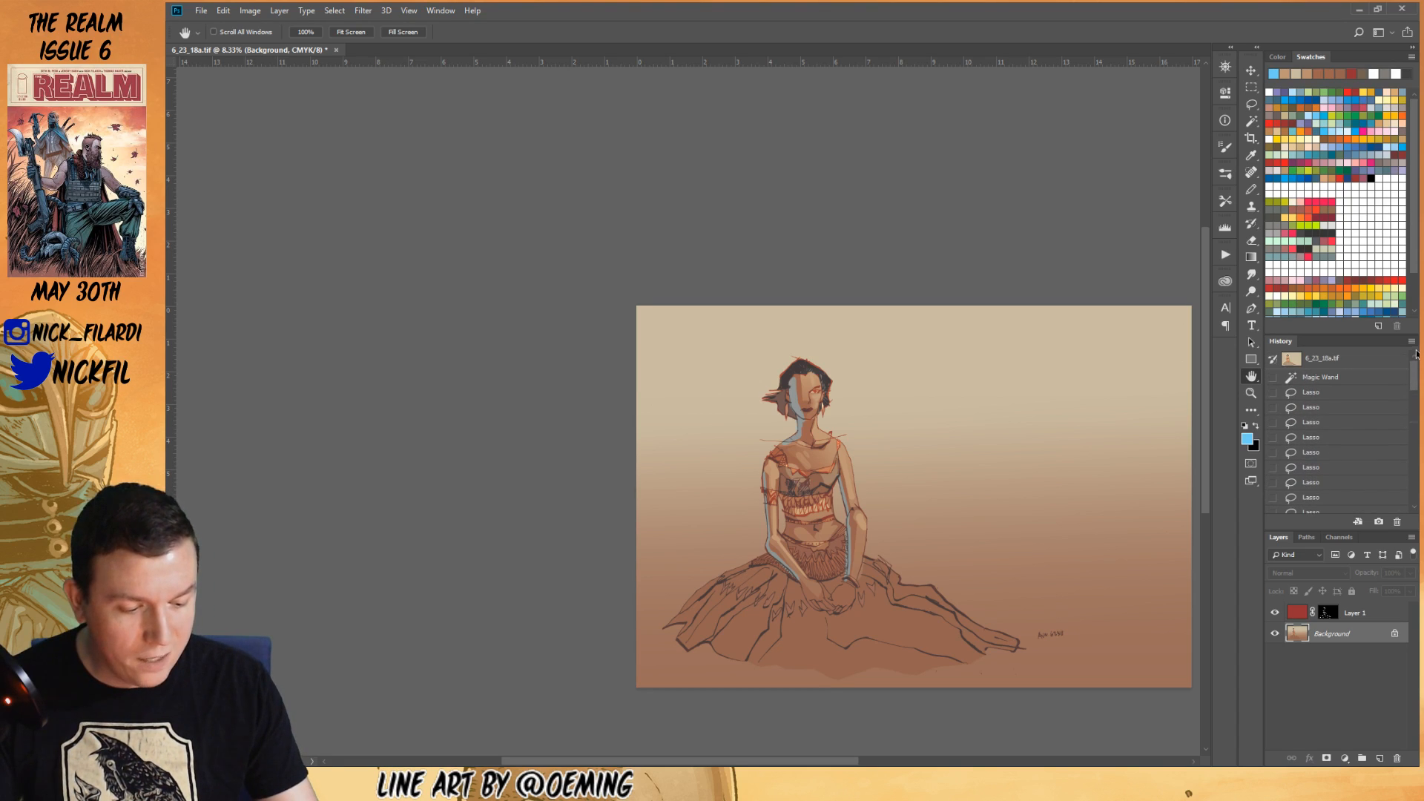
pyautogui.click(1333, 360)
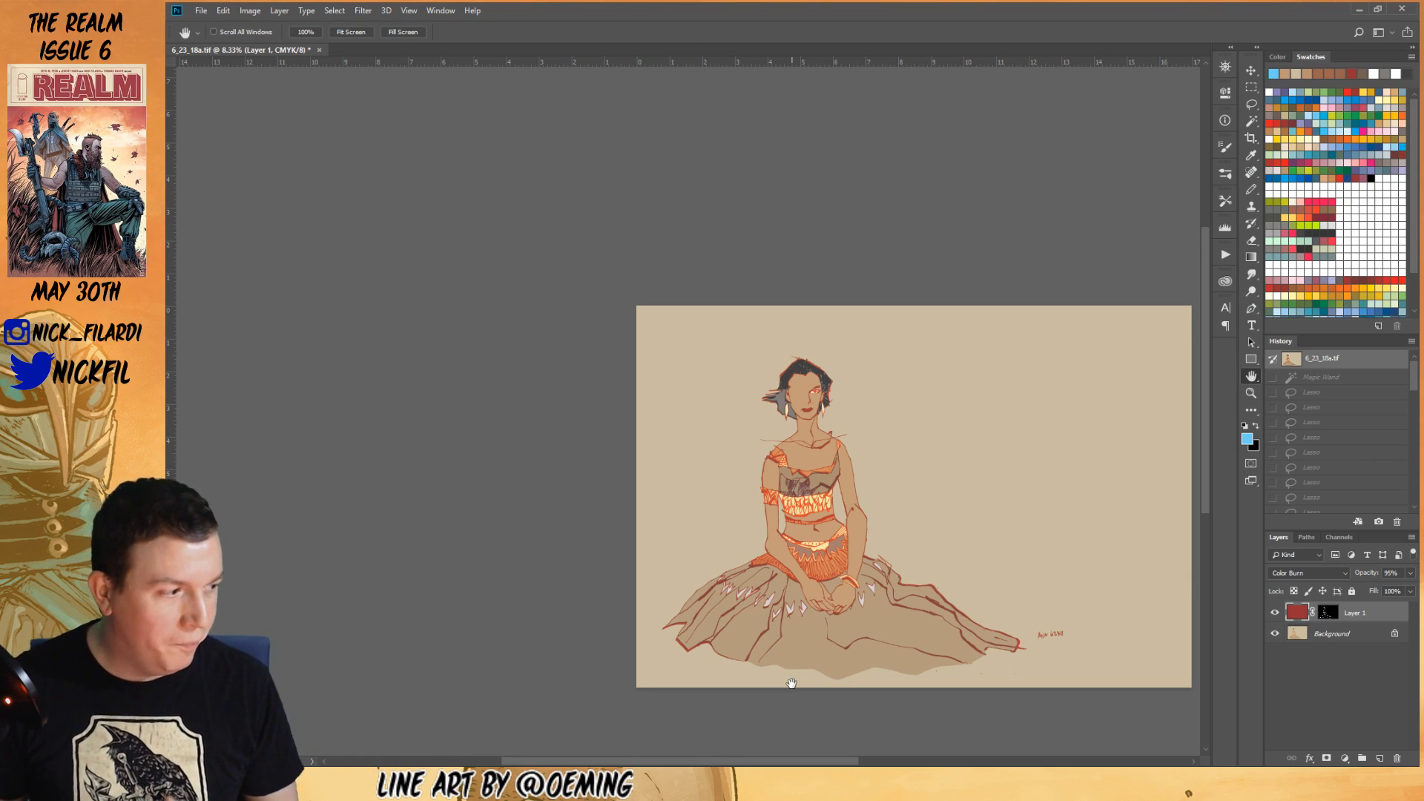
pyautogui.press('z')
pyautogui.click(818, 484)
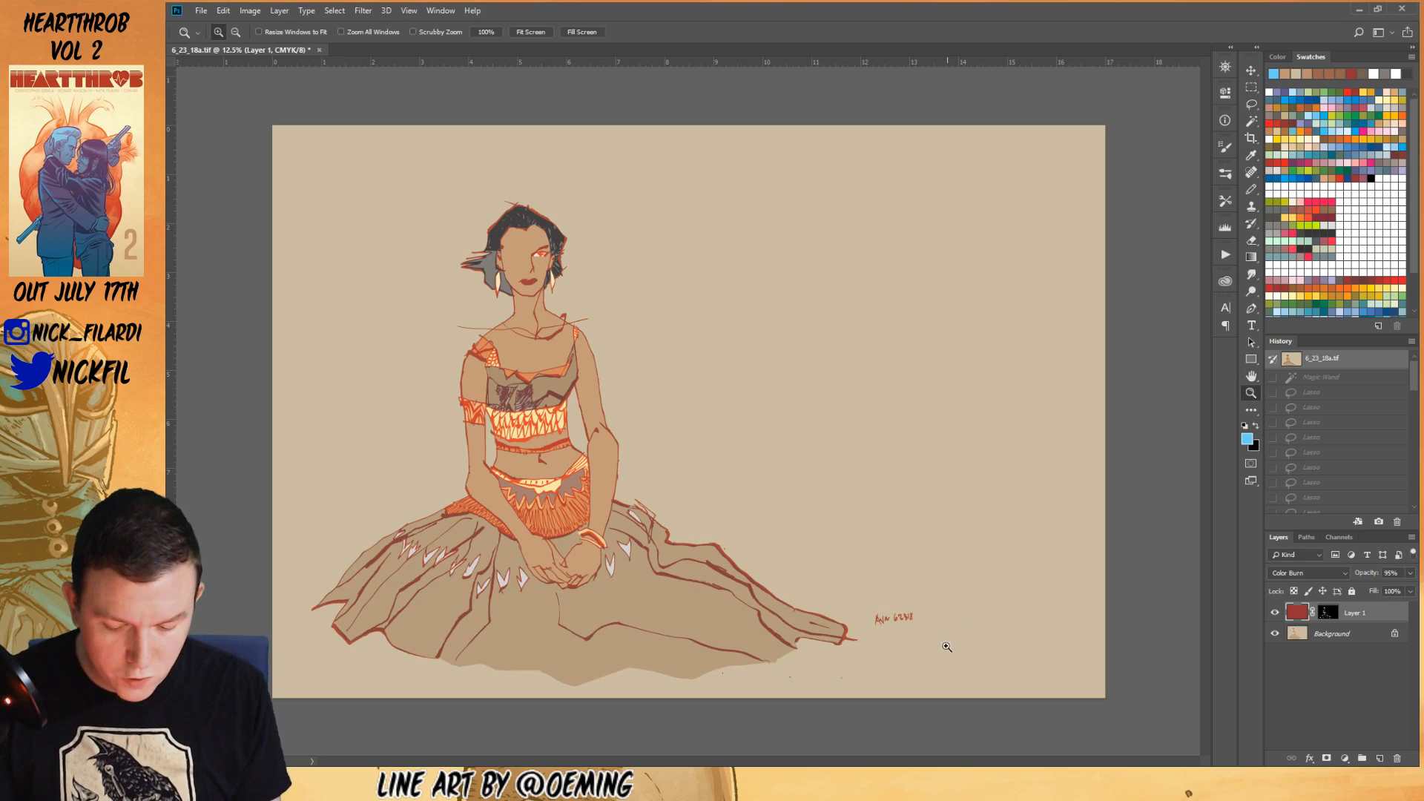
pyautogui.click(1335, 634)
# - Select the whole canvas, then subtract the backdrop and the gaps between arms and torso with a contiguous Magic Wand
pyautogui.click(1252, 376)
pyautogui.click(1251, 393)
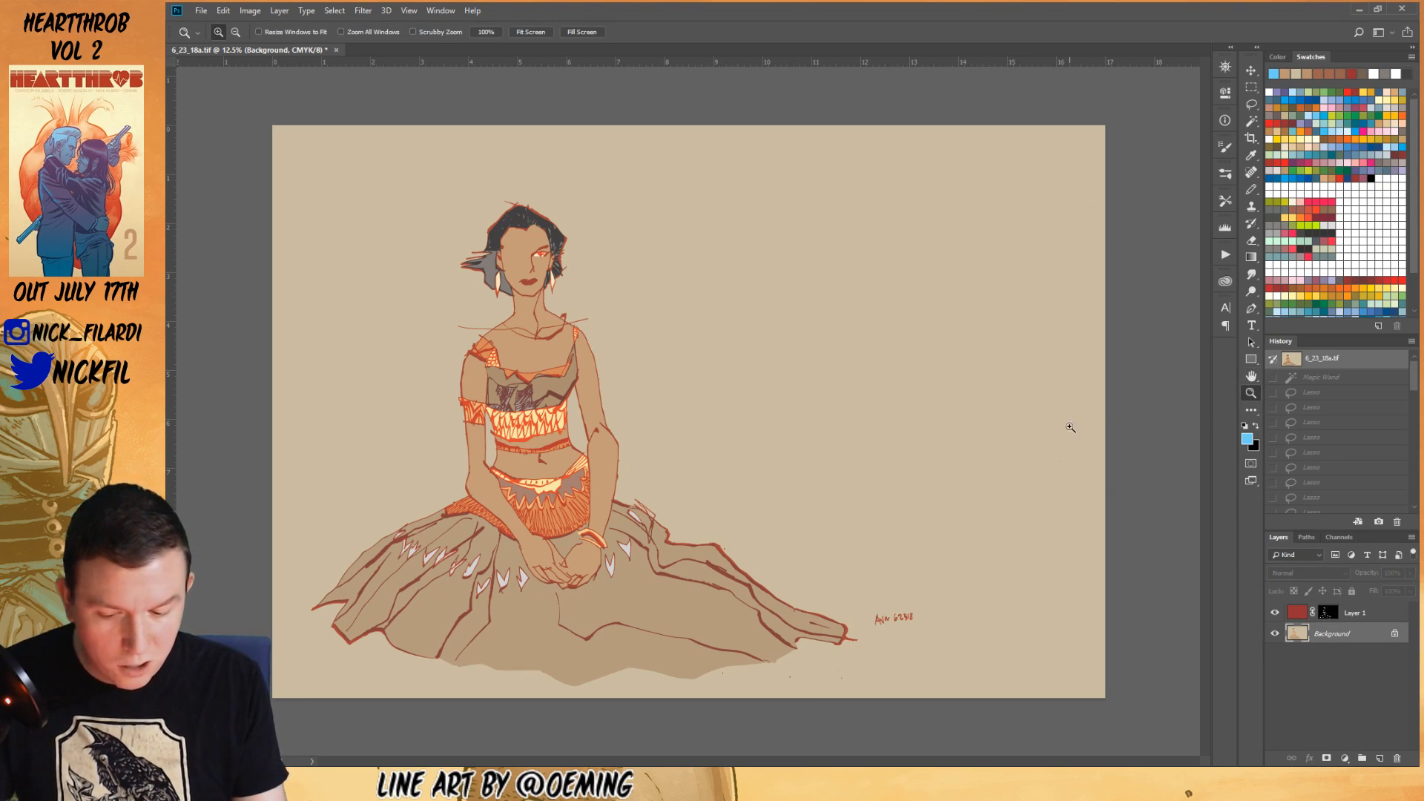
pyautogui.click(582, 490)
pyautogui.click(1251, 376)
pyautogui.moveTo(791, 479); pyautogui.dragTo(1082, 582)
pyautogui.press('z')
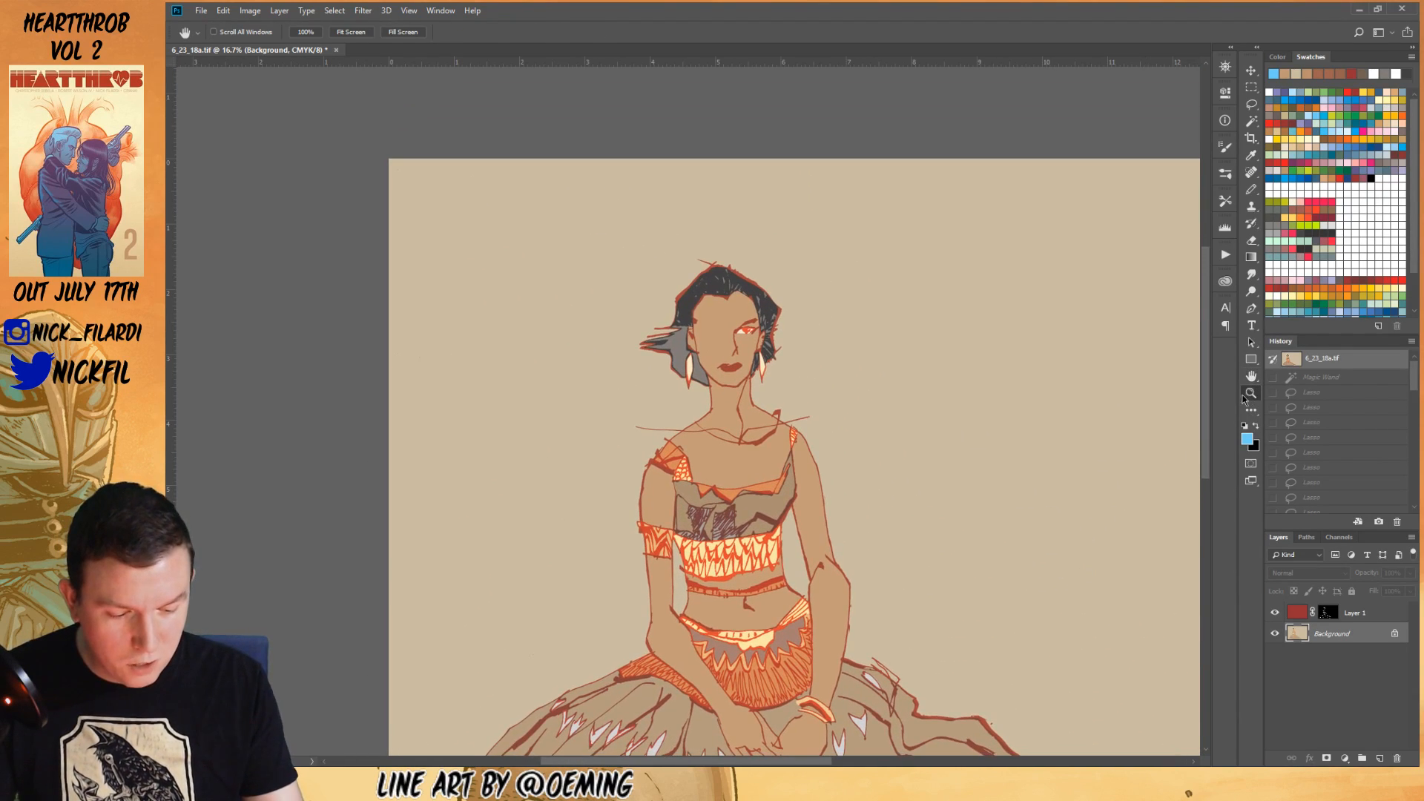
pyautogui.keyDown('alt'); pyautogui.click(948, 547); pyautogui.keyUp('alt')
pyautogui.click(1252, 376)
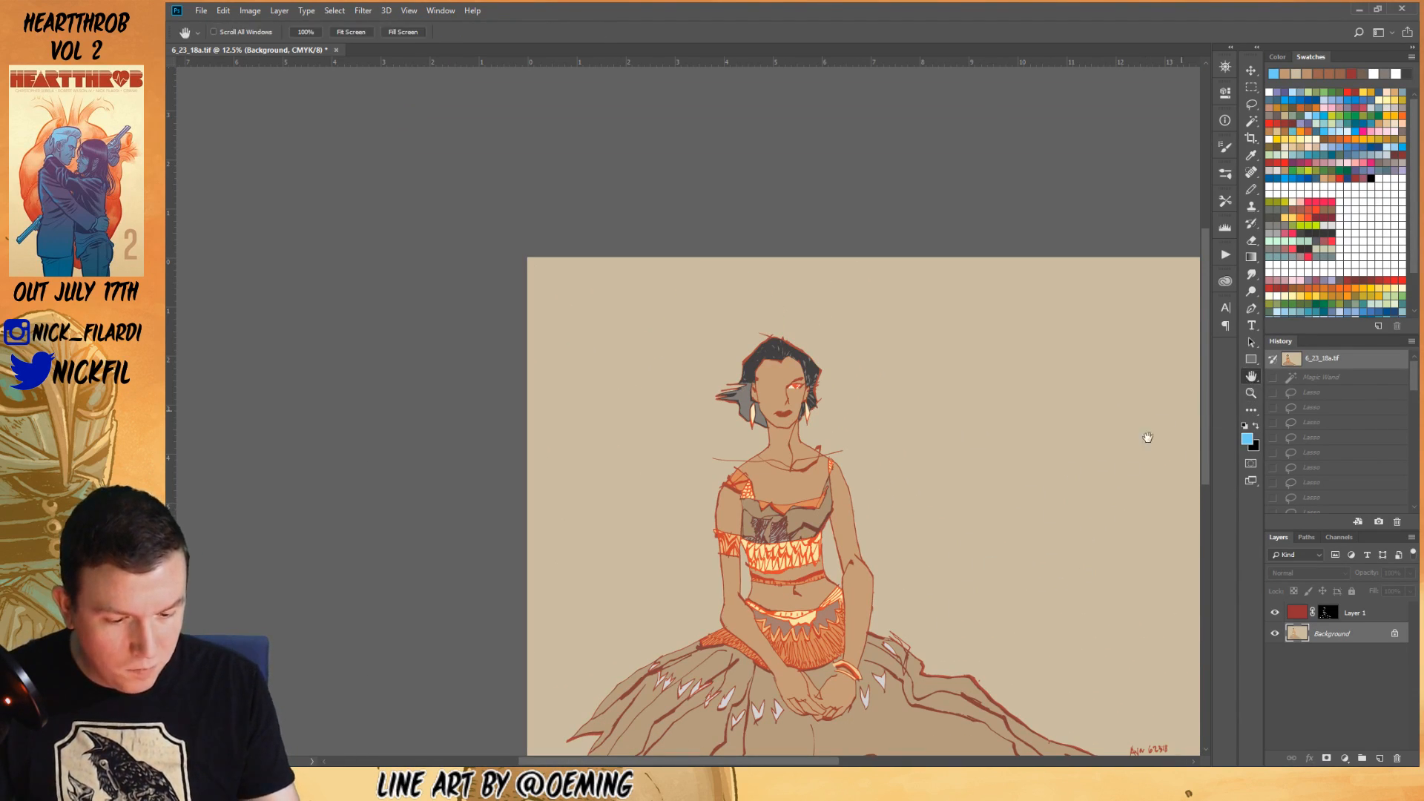
pyautogui.moveTo(1009, 574); pyautogui.dragTo(946, 443)
pyautogui.click(1251, 122)
pyautogui.click(533, 32)
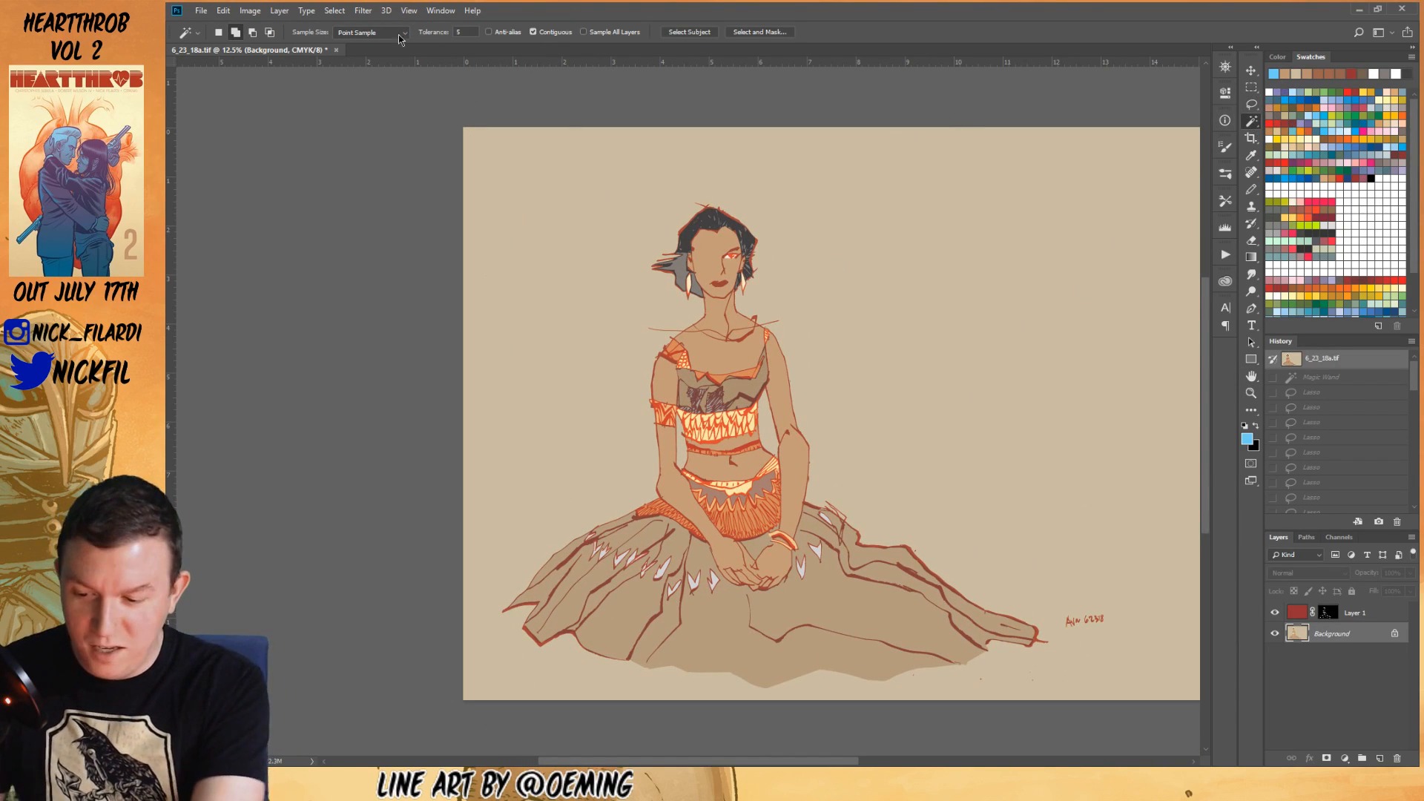
pyautogui.click(336, 10)
pyautogui.click(339, 26)
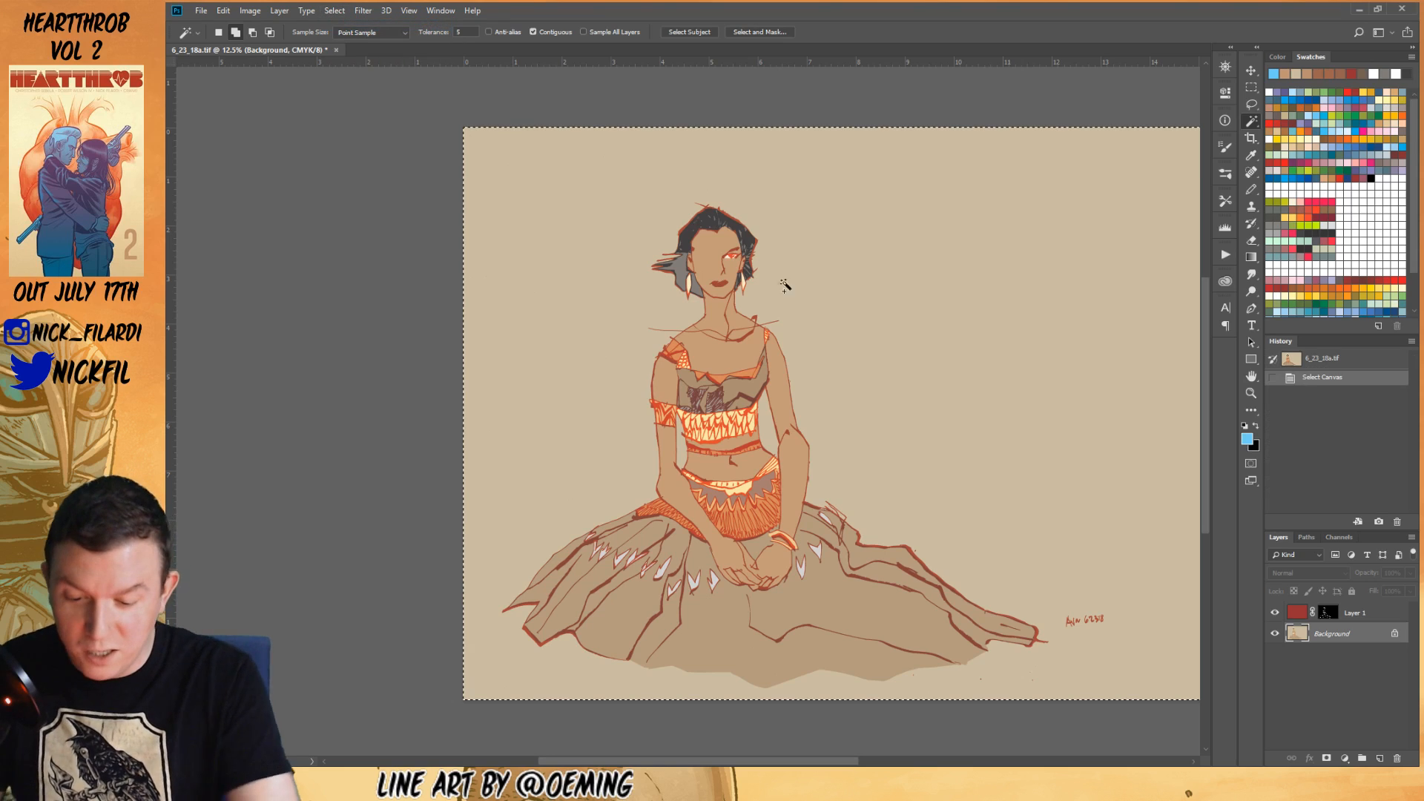
pyautogui.keyDown('alt'); pyautogui.click(893, 350); pyautogui.keyUp('alt')
pyautogui.keyDown('alt'); pyautogui.click(768, 433); pyautogui.keyUp('alt')
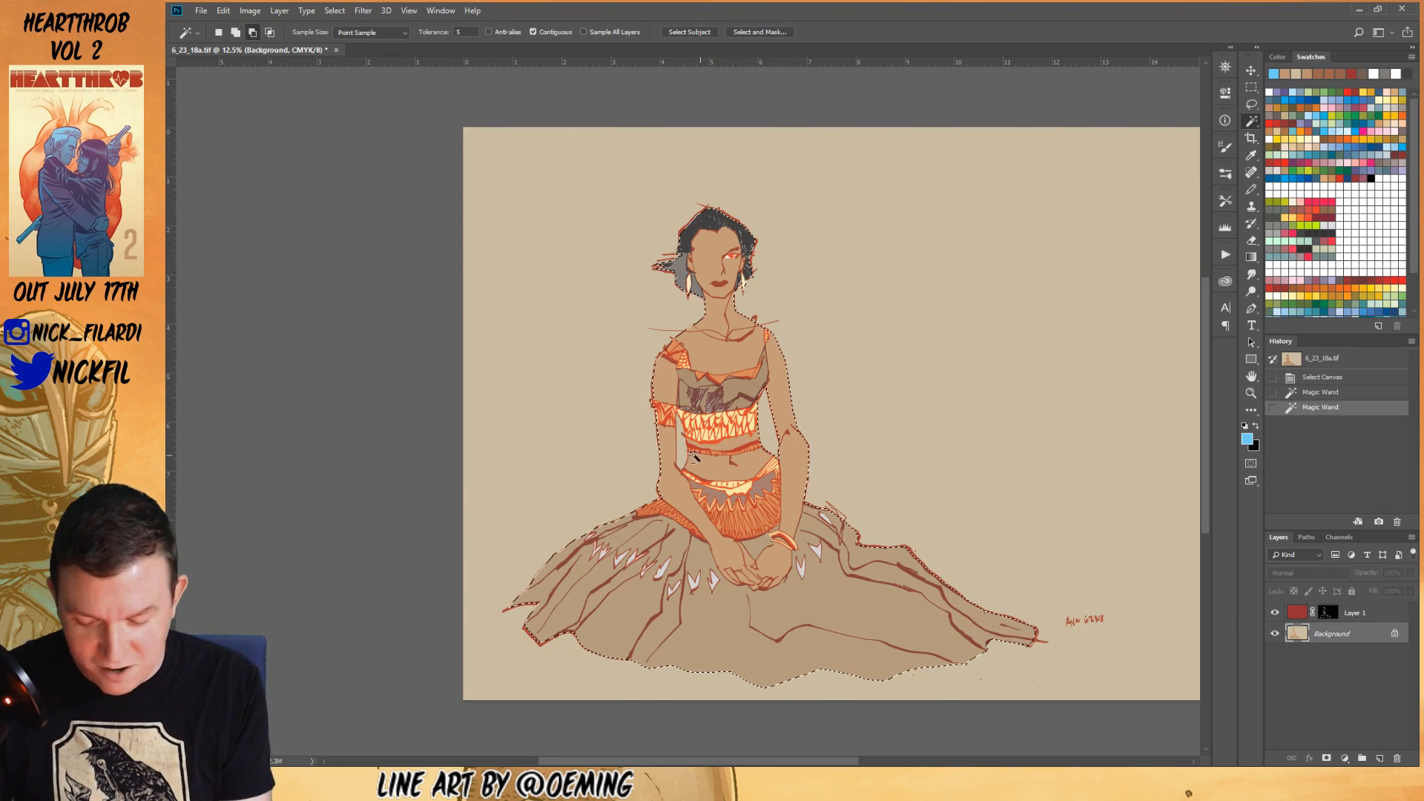
pyautogui.keyDown('alt'); pyautogui.click(680, 448); pyautogui.keyUp('alt')
# - Close the Vulture.tif reference painting and return to the seated figure document
pyautogui.click(1252, 377)
pyautogui.moveTo(836, 527)
pyautogui.mouseDown()
pyautogui.moveTo(891, 531)
pyautogui.moveTo(861, 535)
pyautogui.mouseUp()
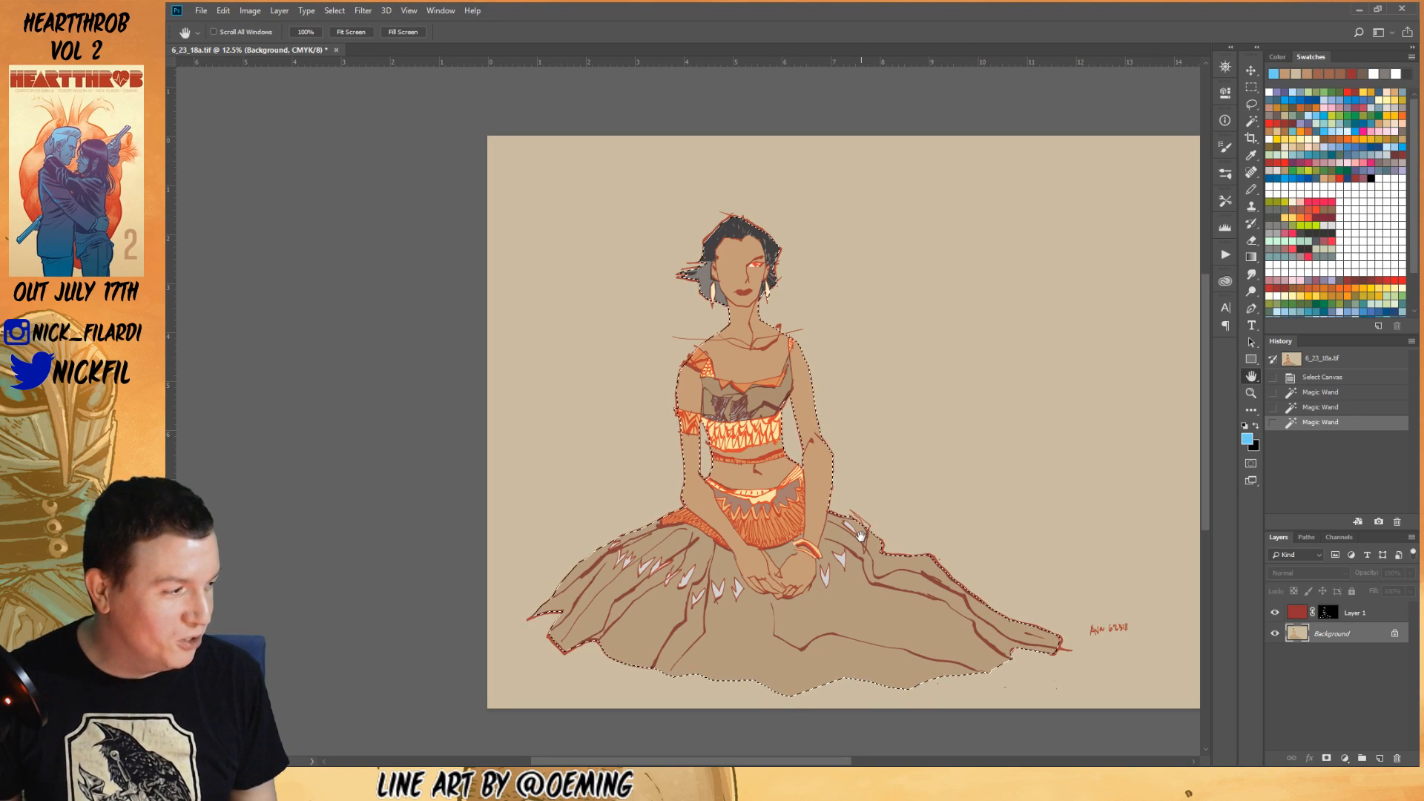
pyautogui.moveTo(835, 484); pyautogui.dragTo(868, 518)
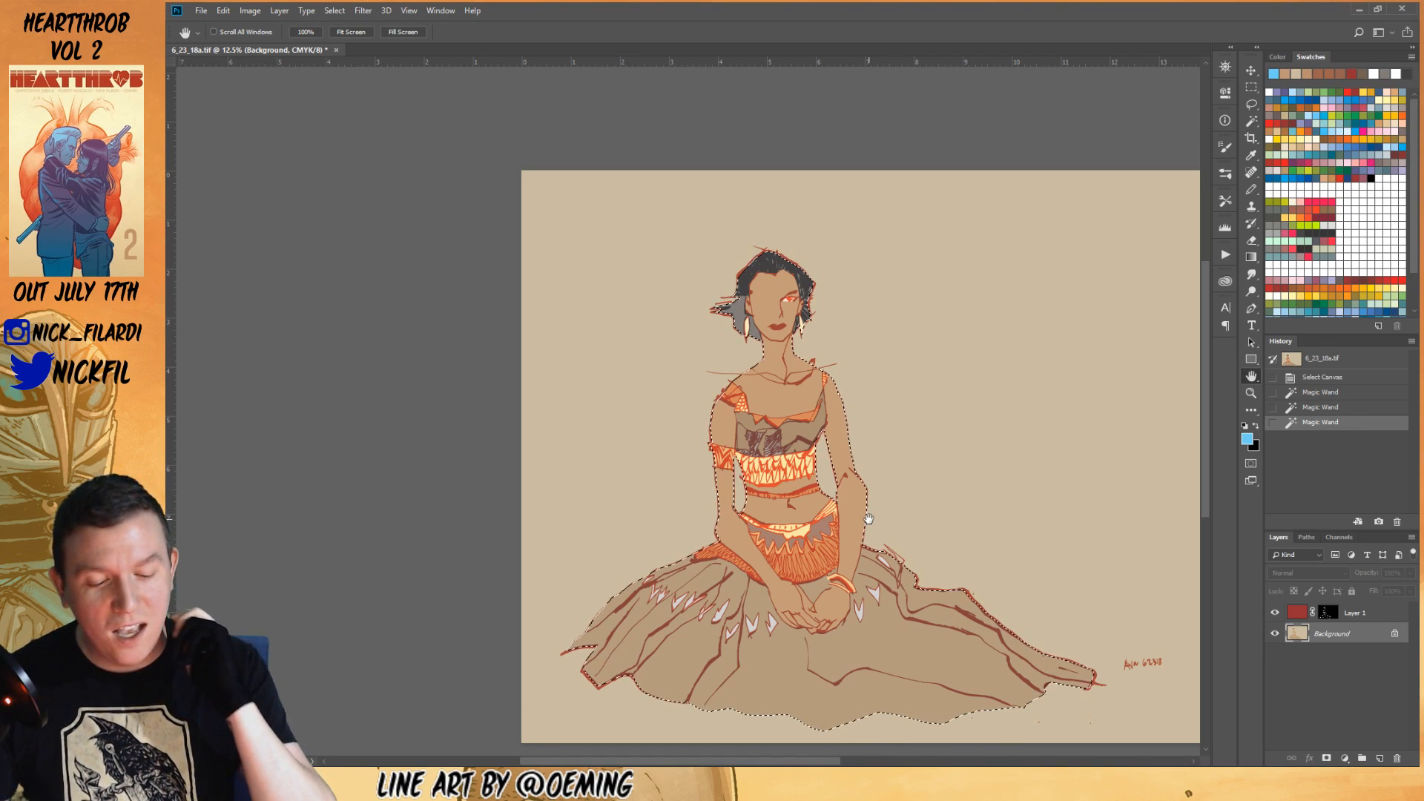
pyautogui.moveTo(1021, 523); pyautogui.dragTo(911, 482)
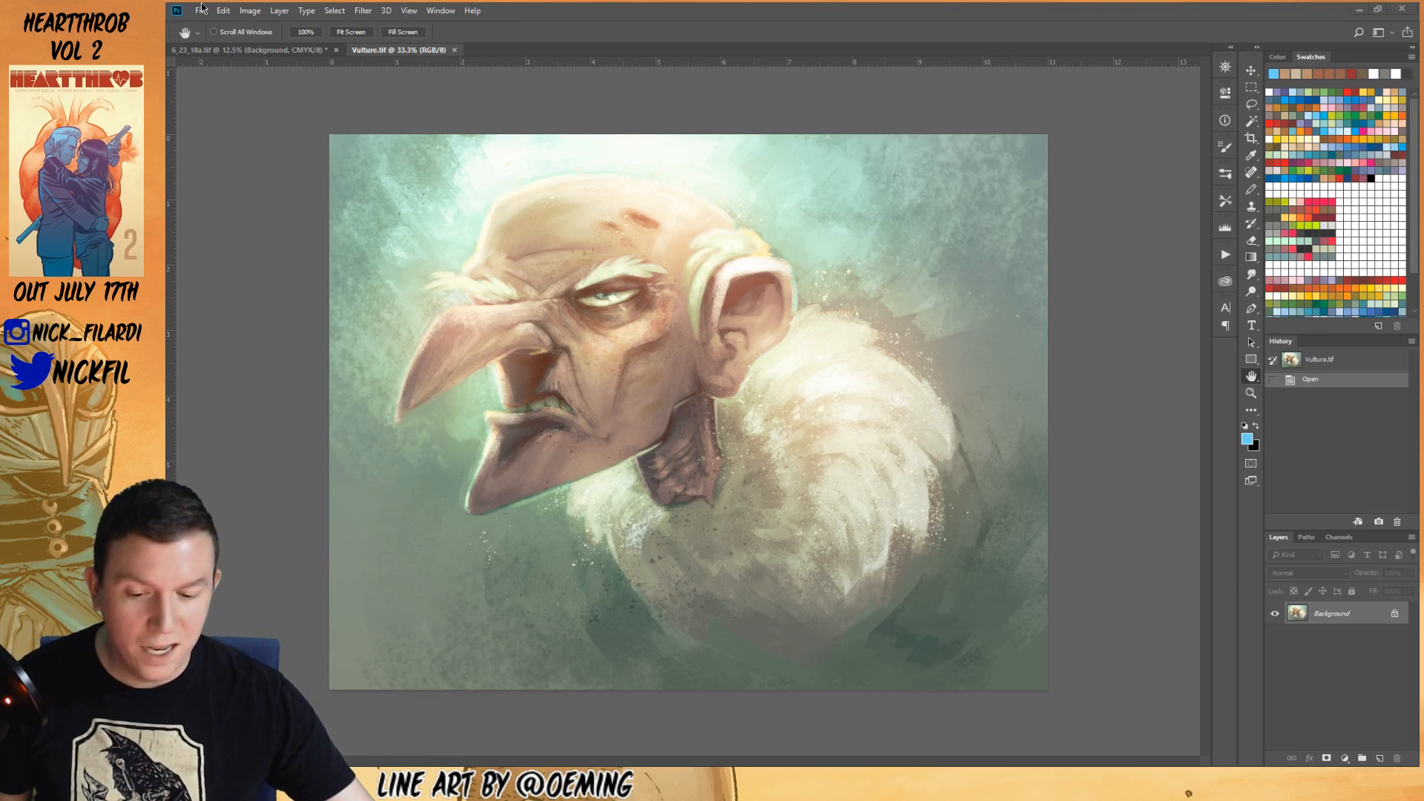
pyautogui.click(454, 50)
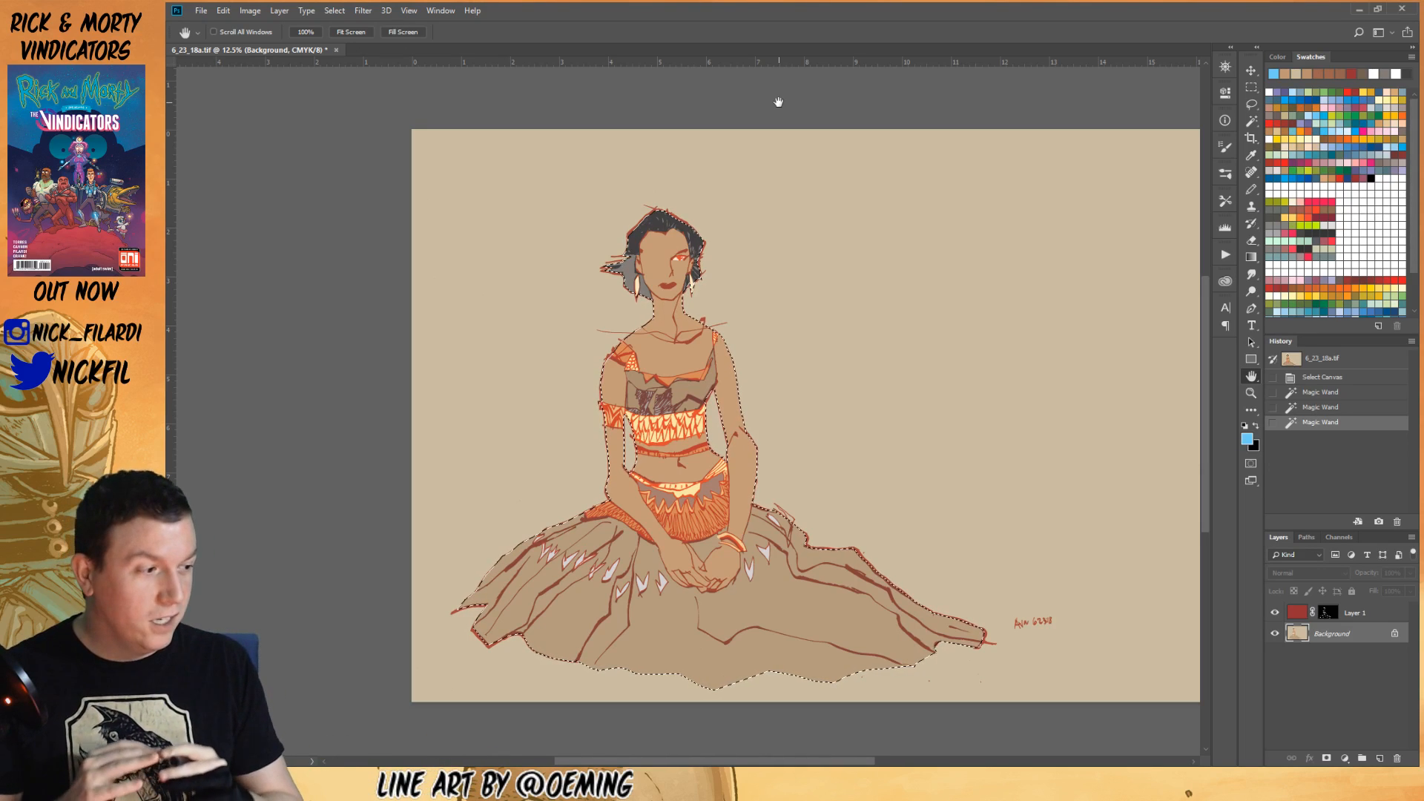
# - Subtract the lit forehead and eye area of the face from the figure selection with the Lasso
pyautogui.click(1251, 394)
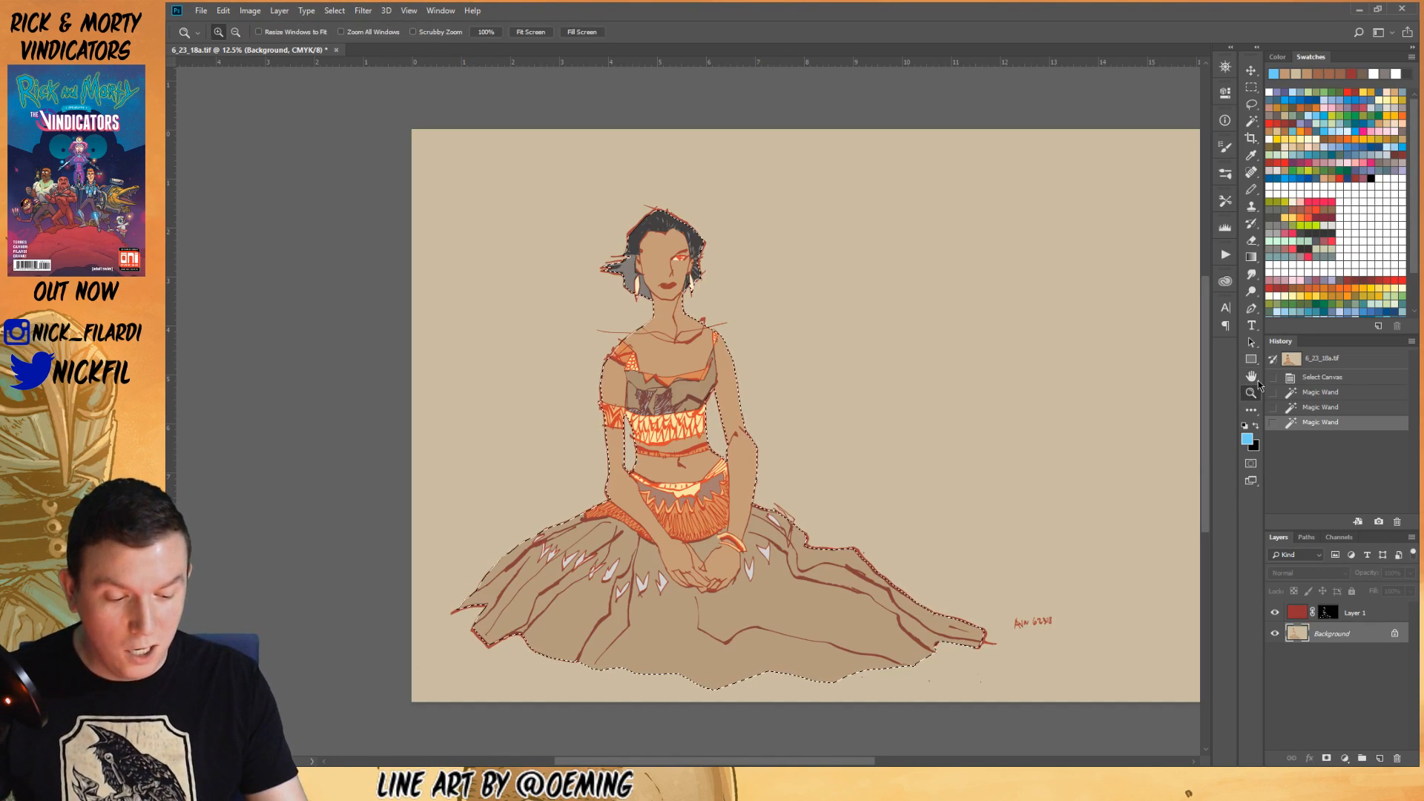
pyautogui.hotkey('ctrl', '+')
pyautogui.click(1251, 376)
pyautogui.moveTo(707, 351); pyautogui.dragTo(793, 507)
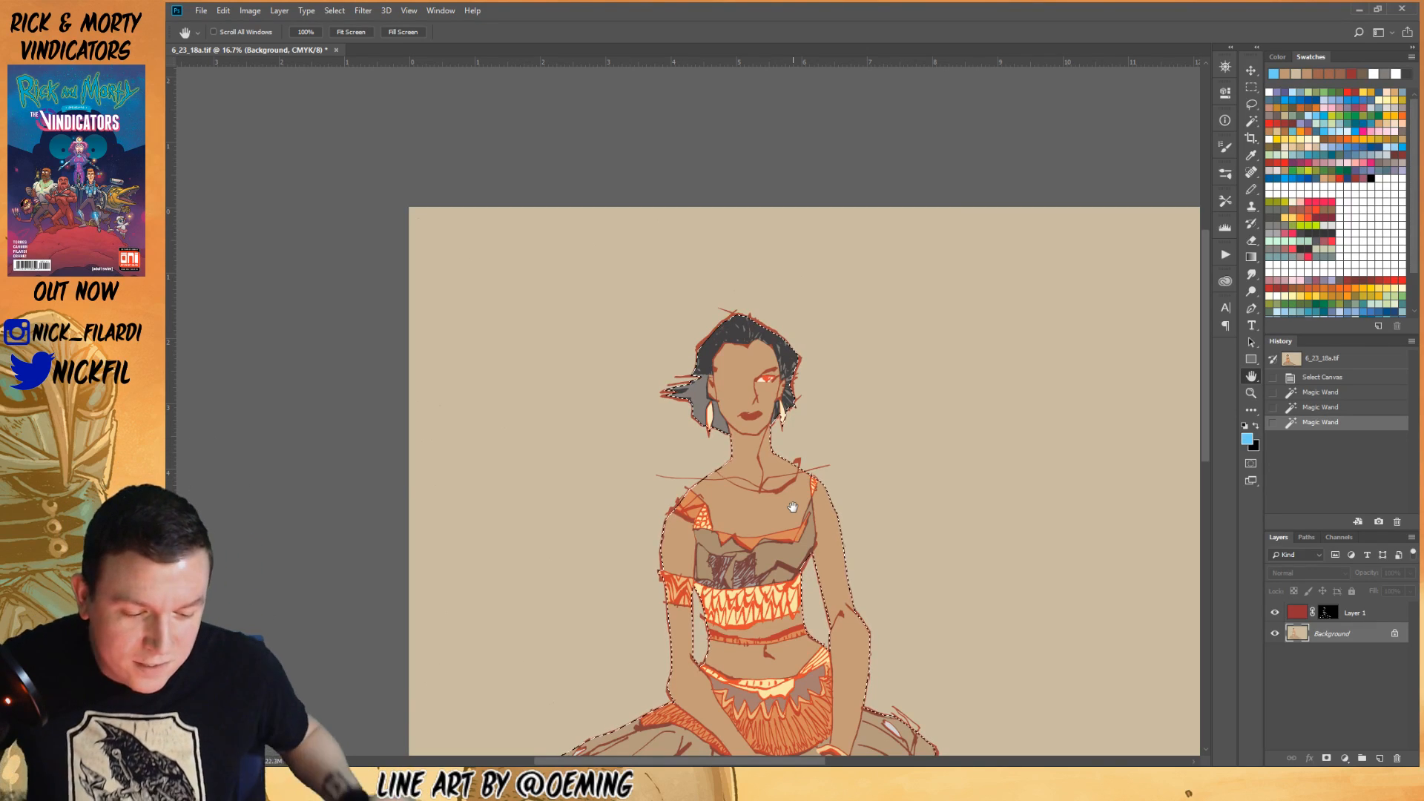
pyautogui.moveTo(968, 577); pyautogui.dragTo(951, 547)
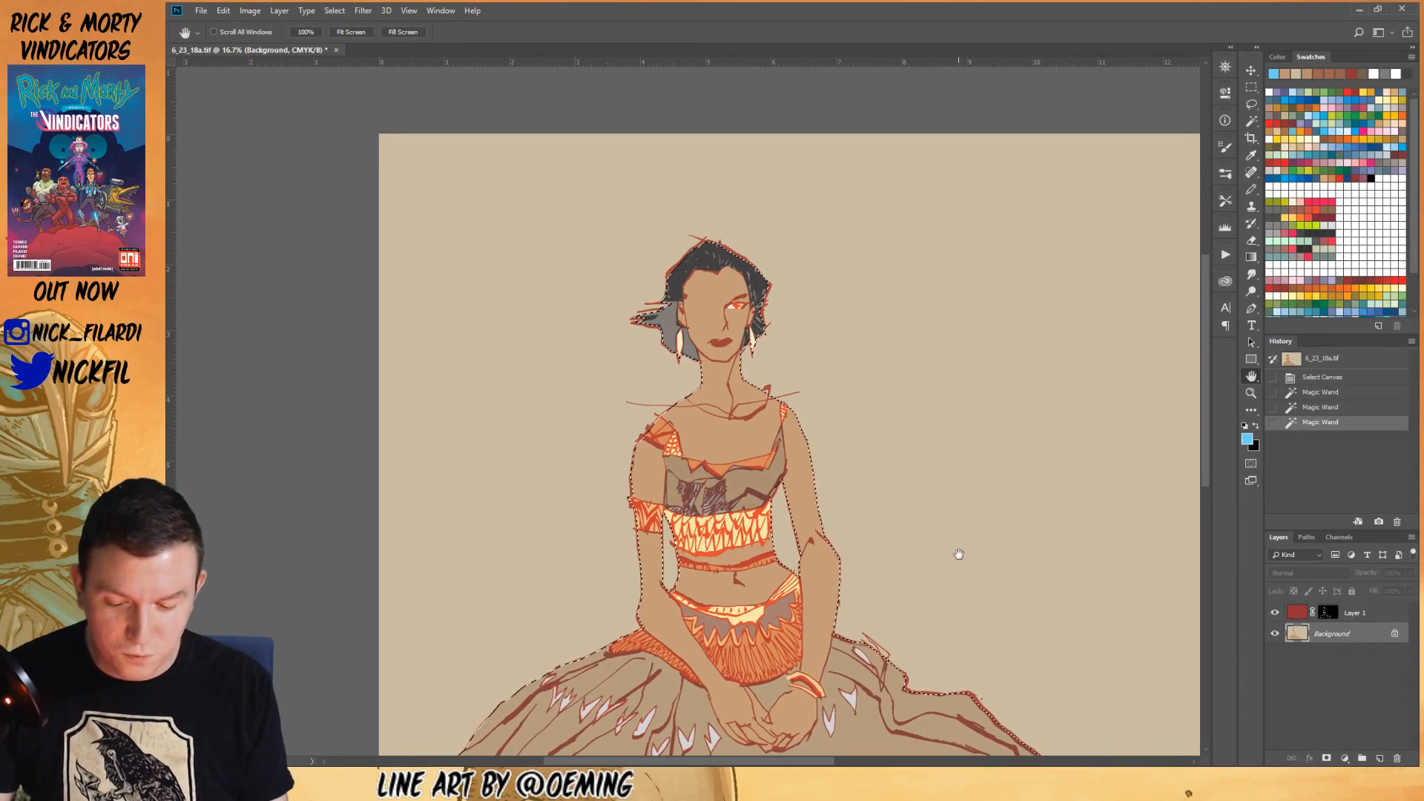
pyautogui.click(1253, 106)
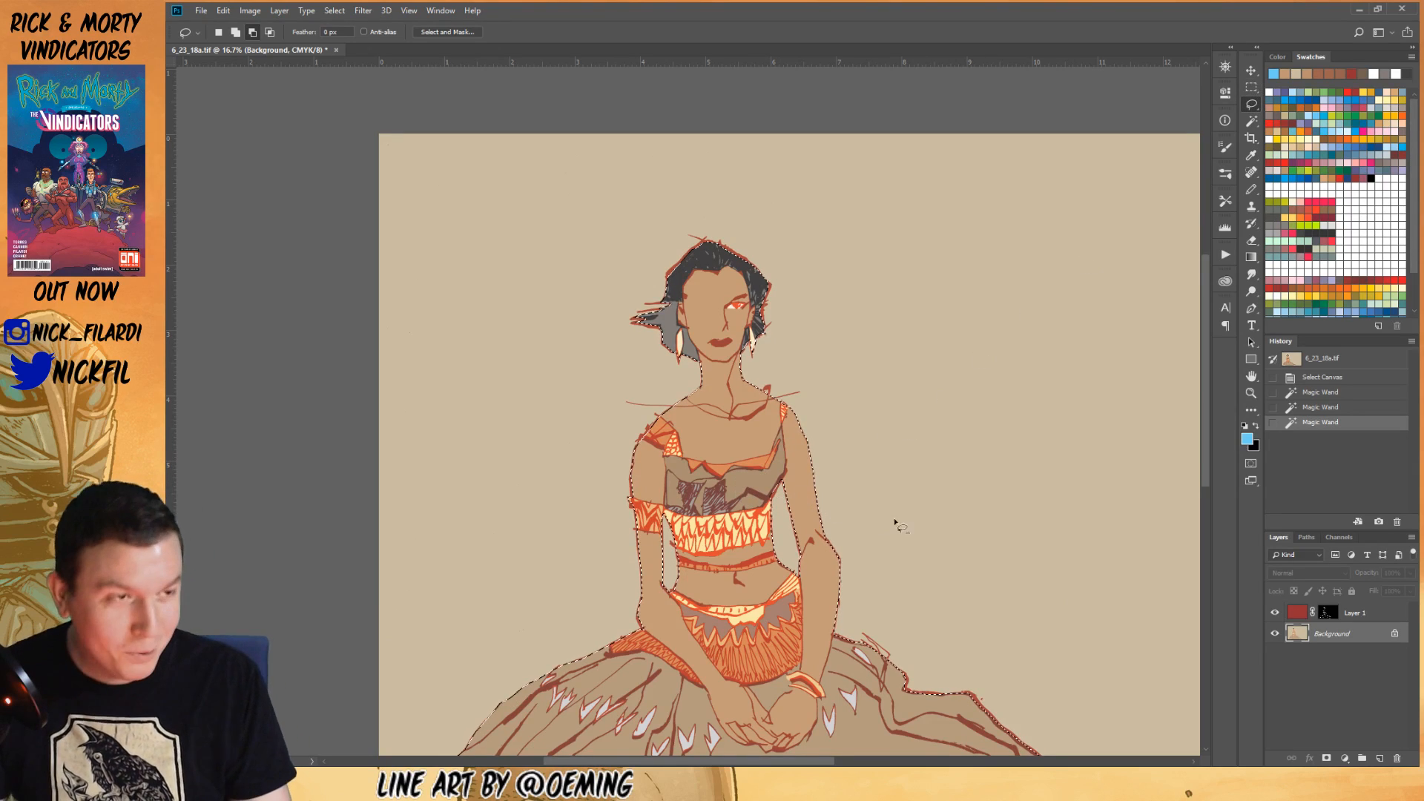
pyautogui.click(1252, 376)
pyautogui.moveTo(815, 409)
pyautogui.mouseDown()
pyautogui.moveTo(884, 524)
pyautogui.moveTo(894, 510)
pyautogui.mouseUp()
pyautogui.click(1252, 105)
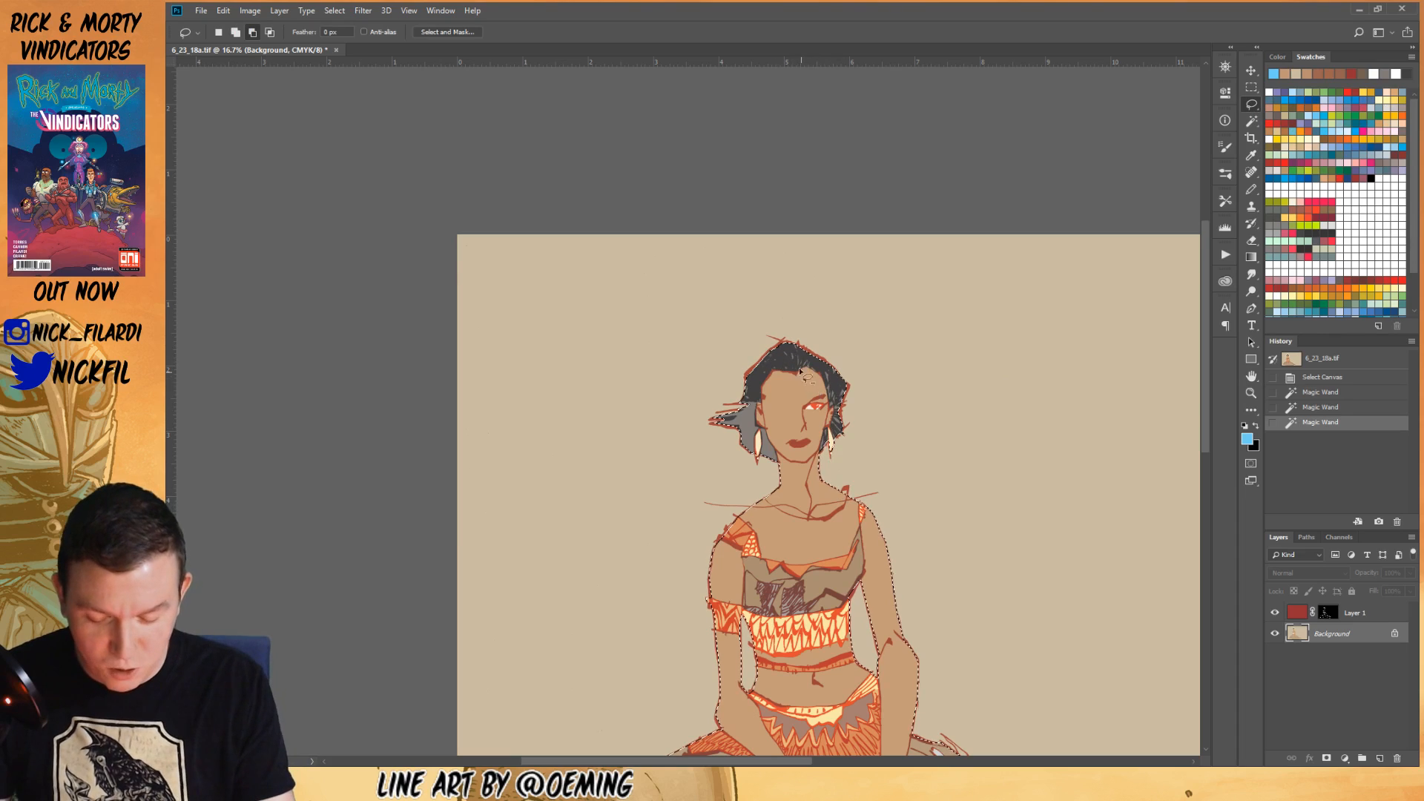
pyautogui.moveTo(829, 400); pyautogui.dragTo(829, 357)
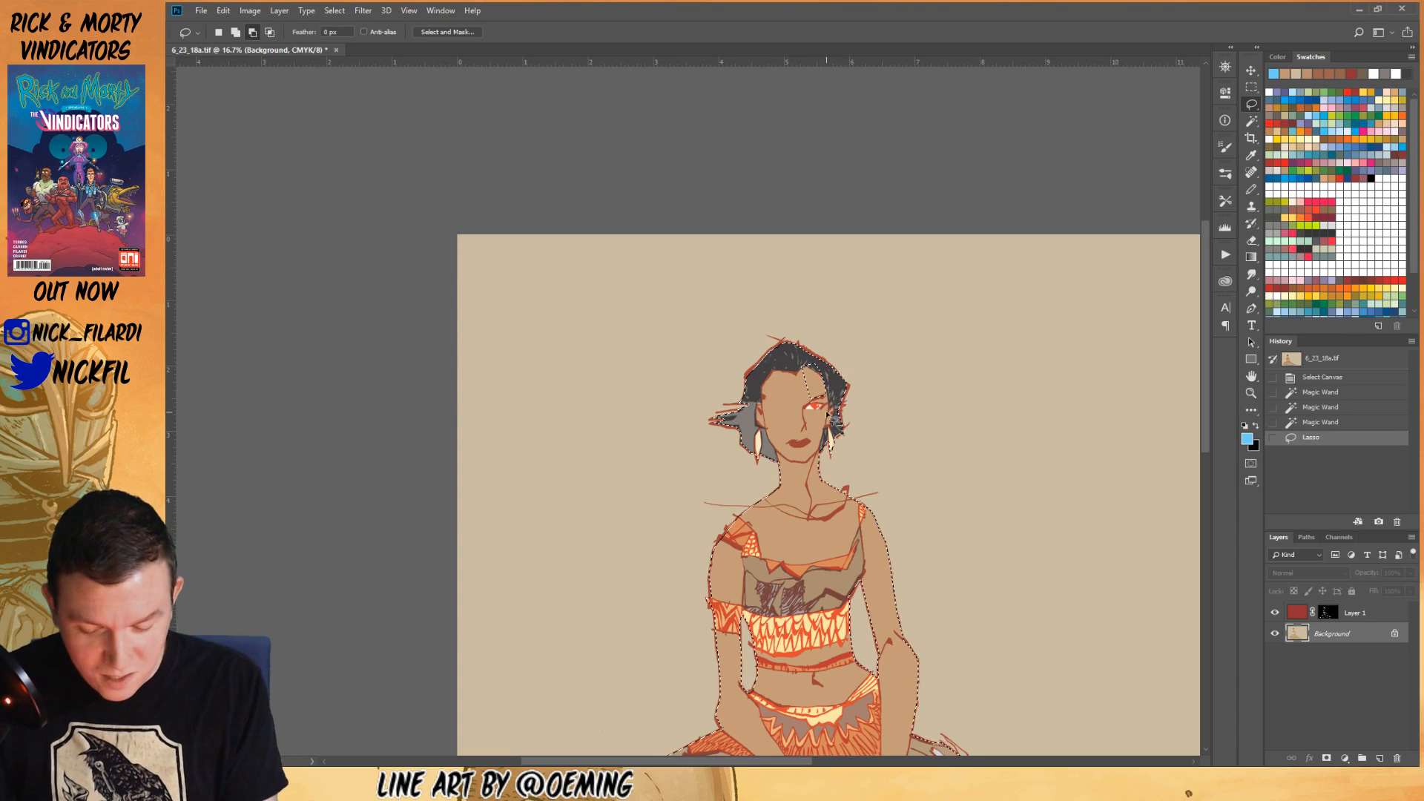
pyautogui.moveTo(824, 412)
pyautogui.mouseDown()
pyautogui.moveTo(831, 368)
pyautogui.moveTo(827, 414)
pyautogui.moveTo(855, 382)
pyautogui.moveTo(848, 399)
pyautogui.mouseUp()
pyautogui.hotkey('ctrl', 'z')
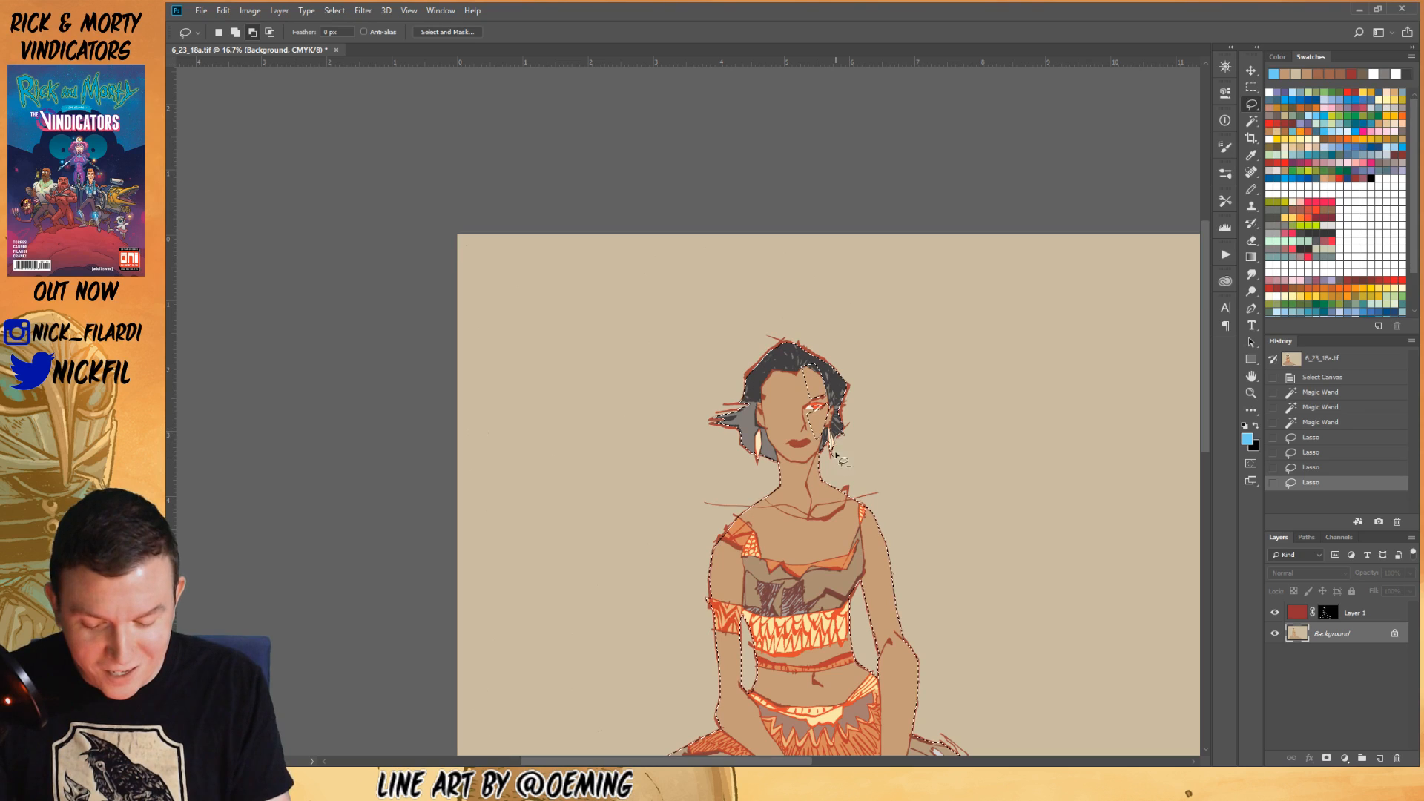
# - Lasso the lit shapes on the cheek, mouth, chin, neck and collarbones out of the selection
pyautogui.moveTo(839, 462); pyautogui.dragTo(841, 410)
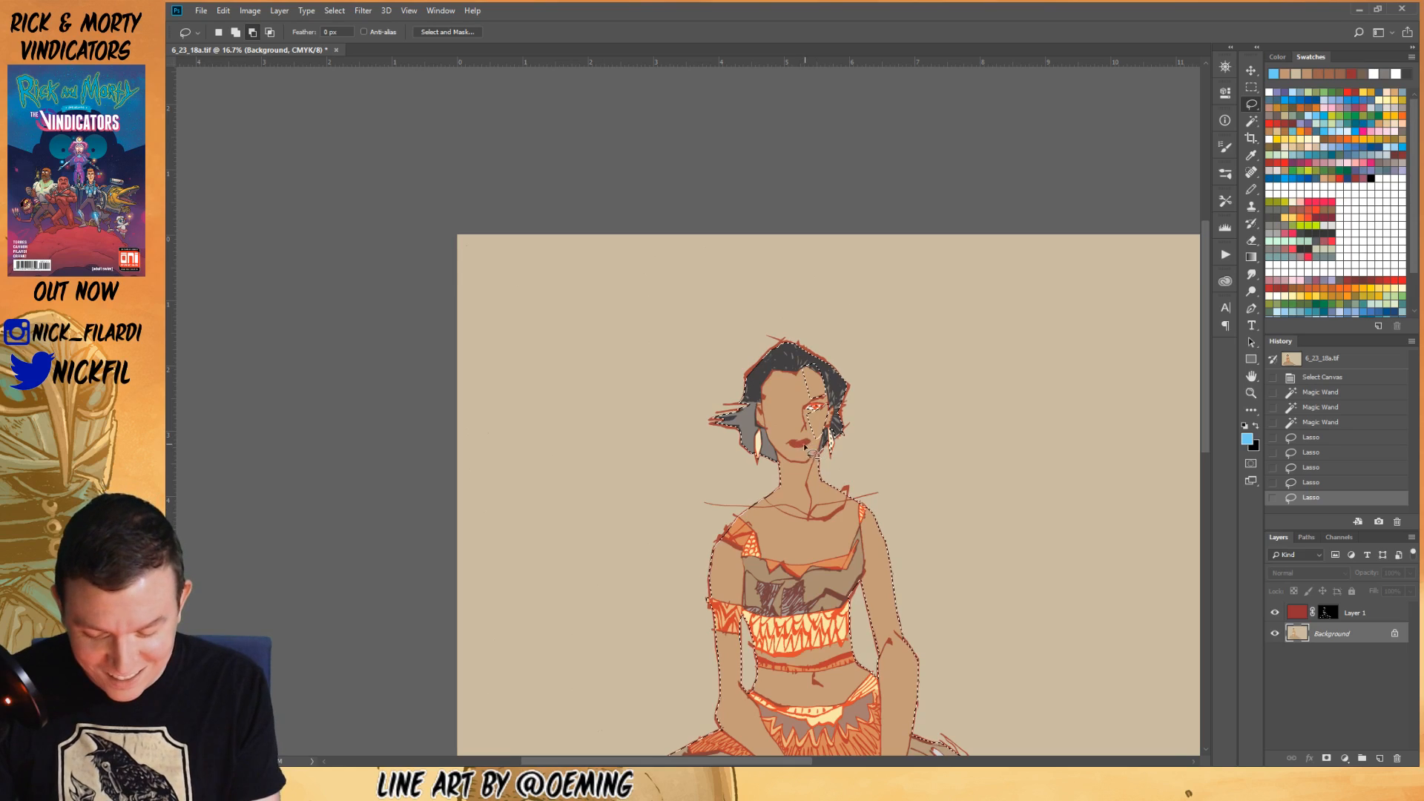
pyautogui.moveTo(810, 446); pyautogui.dragTo(814, 420)
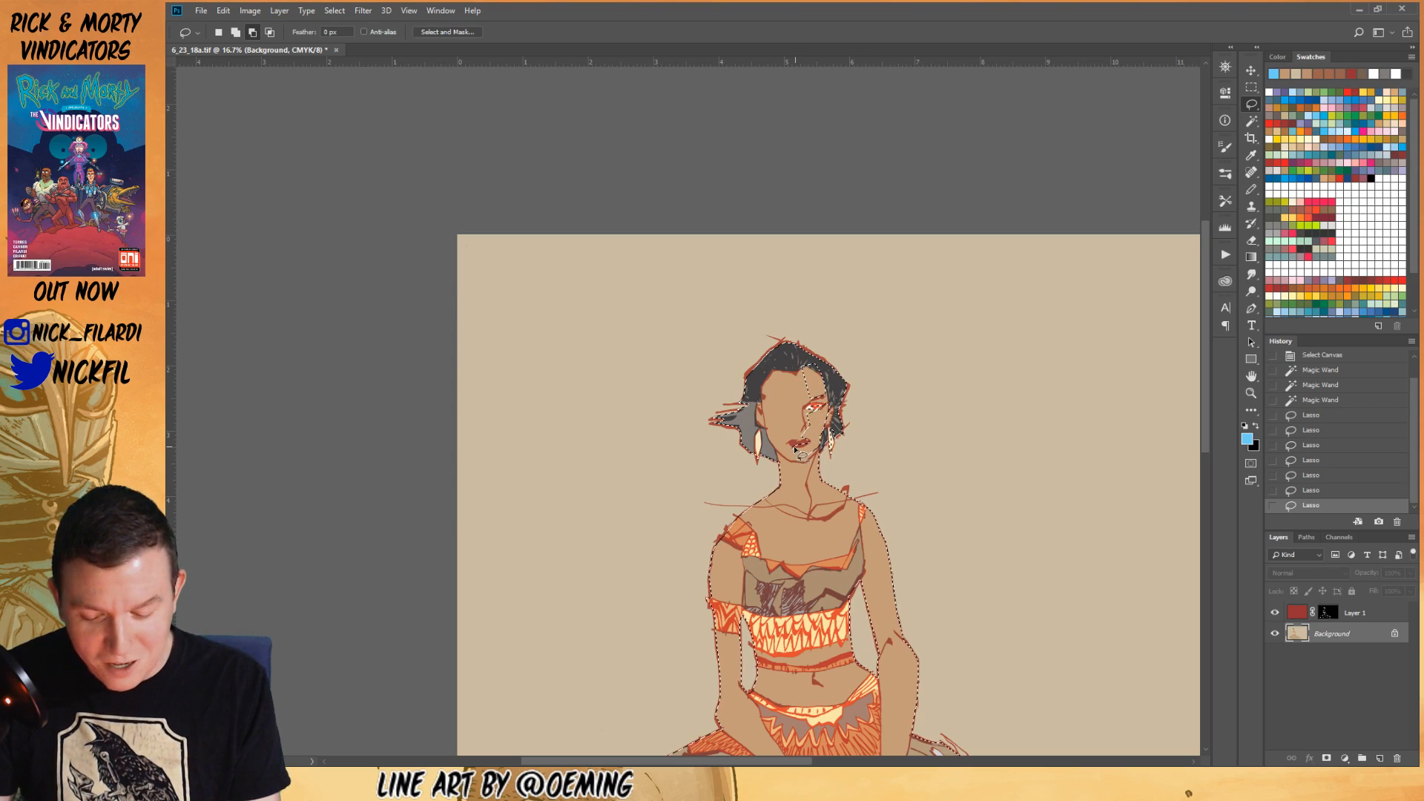
pyautogui.moveTo(807, 458)
pyautogui.mouseDown()
pyautogui.moveTo(829, 434)
pyautogui.moveTo(801, 449)
pyautogui.mouseUp()
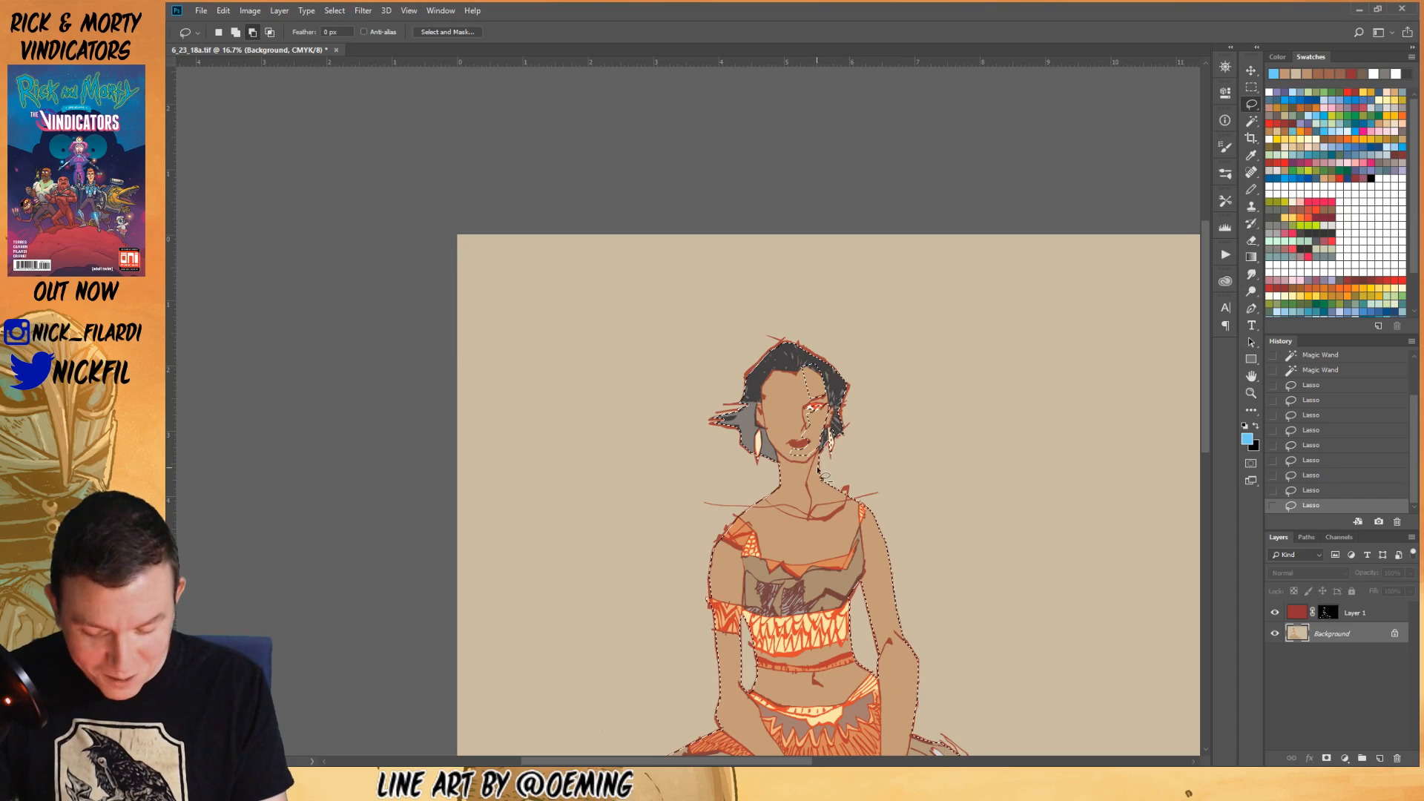
pyautogui.moveTo(853, 506); pyautogui.dragTo(865, 470)
pyautogui.moveTo(798, 511); pyautogui.dragTo(831, 507)
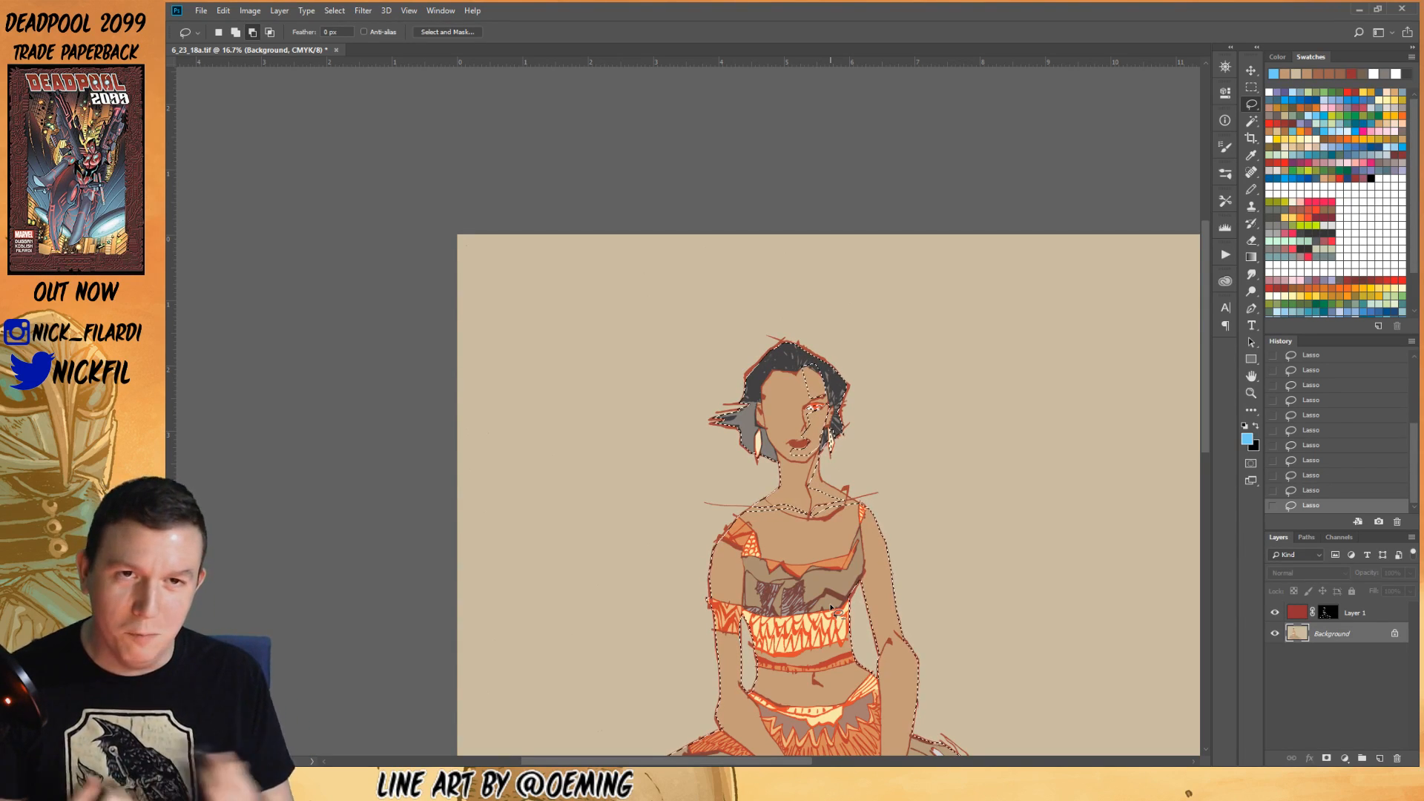
# - Lasso the highlight shapes in the hair and around the earrings out of the selection
pyautogui.click(1252, 376)
pyautogui.moveTo(1106, 346); pyautogui.dragTo(1128, 304)
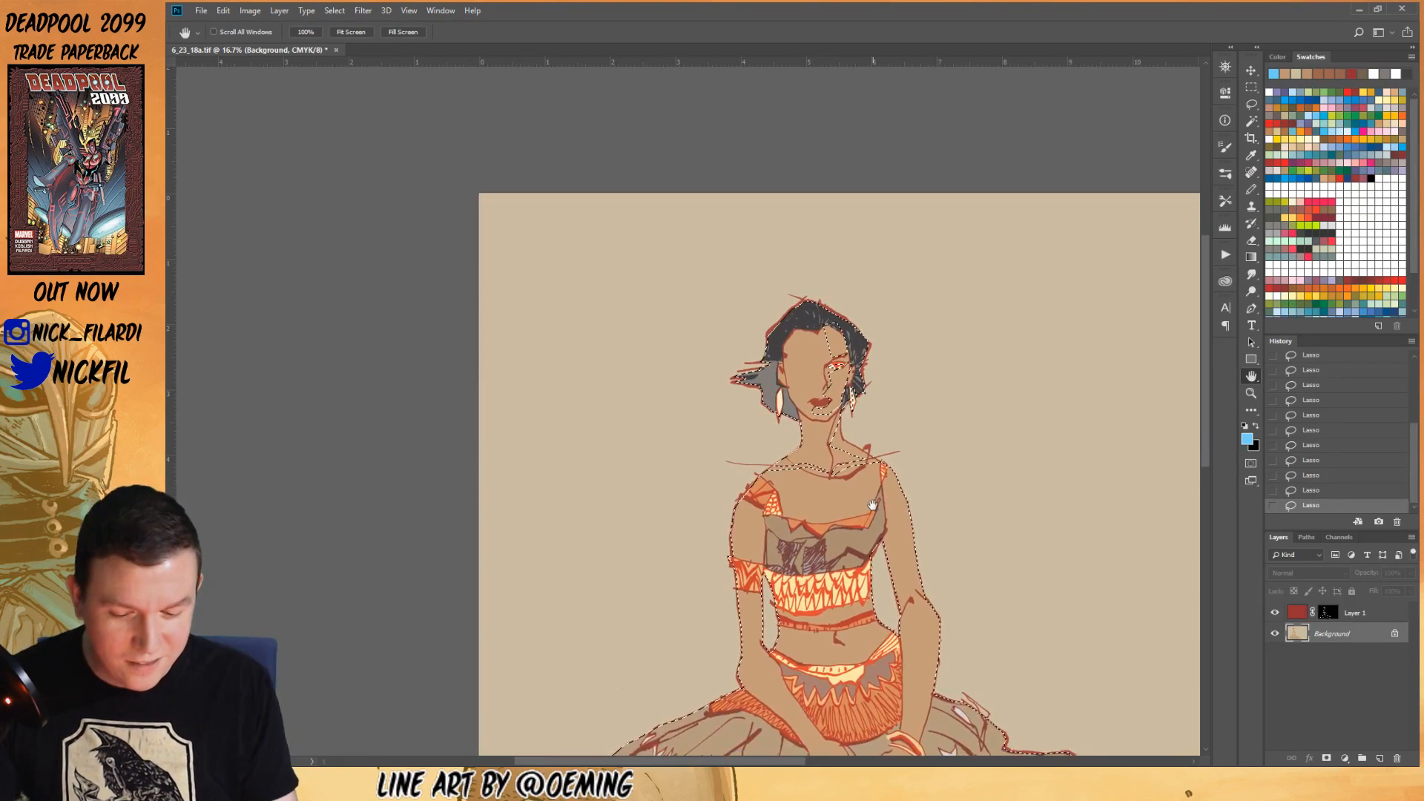
pyautogui.click(1251, 104)
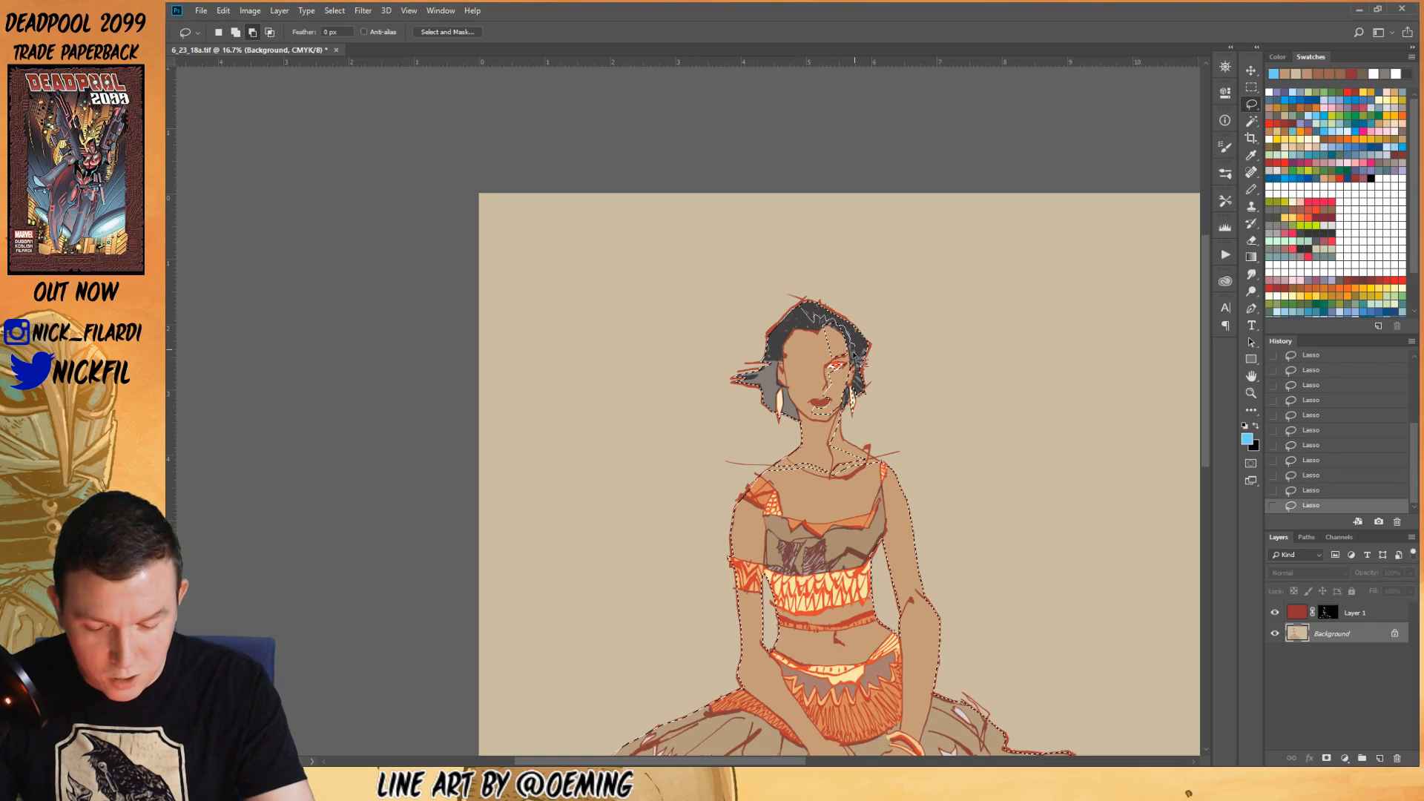
pyautogui.moveTo(815, 291); pyautogui.dragTo(868, 361)
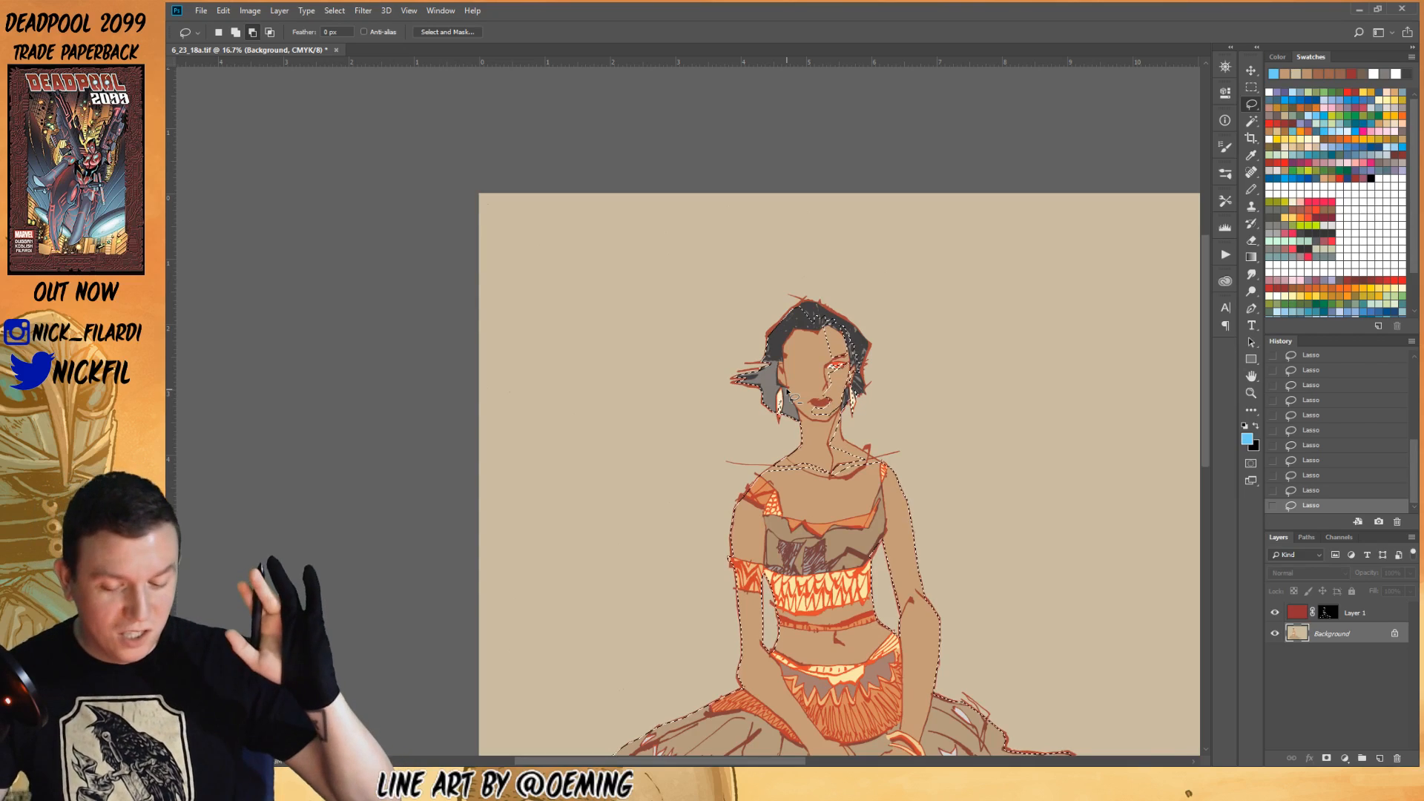
# - Lasso the lit areas of the upper chest, top neckline and lit upper arm out of the selection
pyautogui.click(1252, 377)
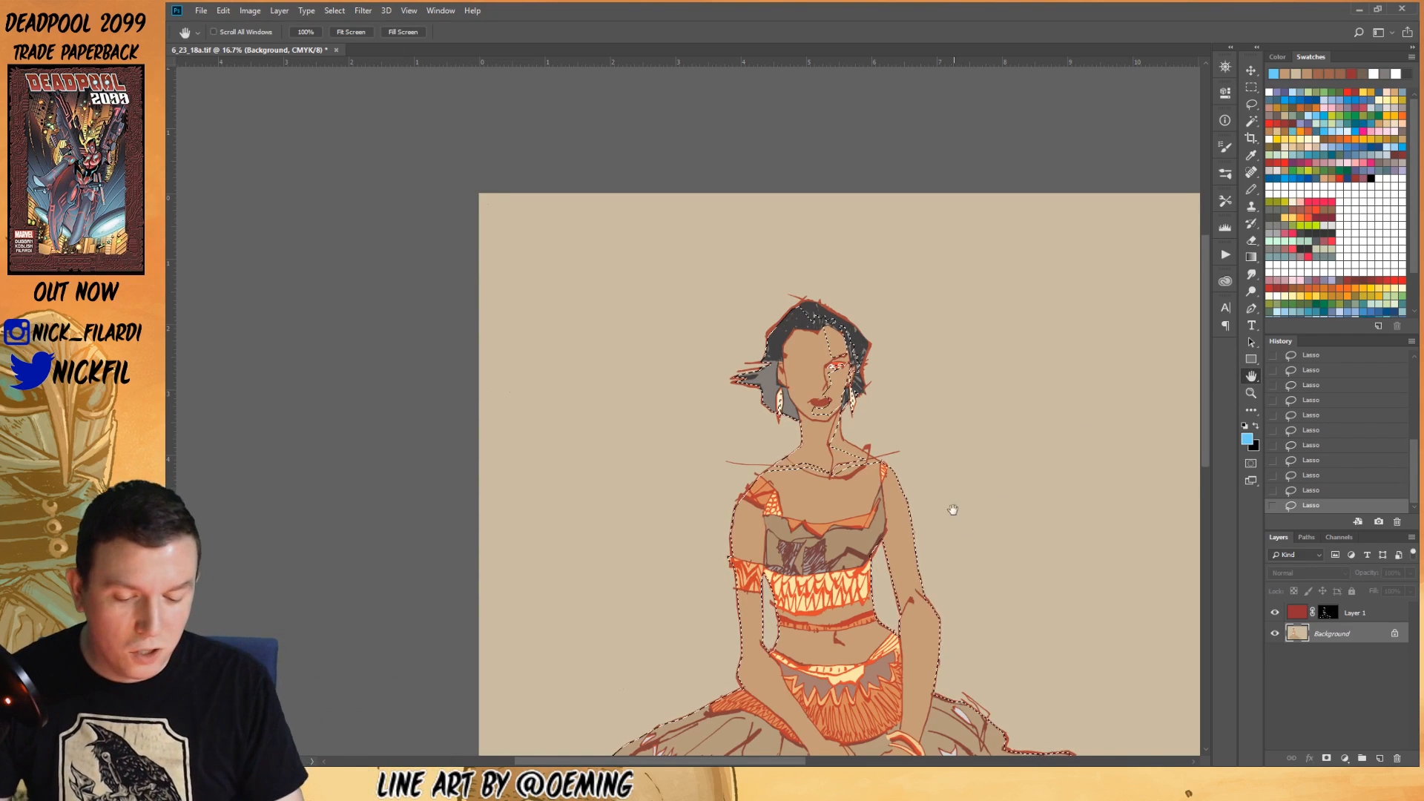
pyautogui.moveTo(951, 518); pyautogui.dragTo(906, 452)
pyautogui.click(1252, 106)
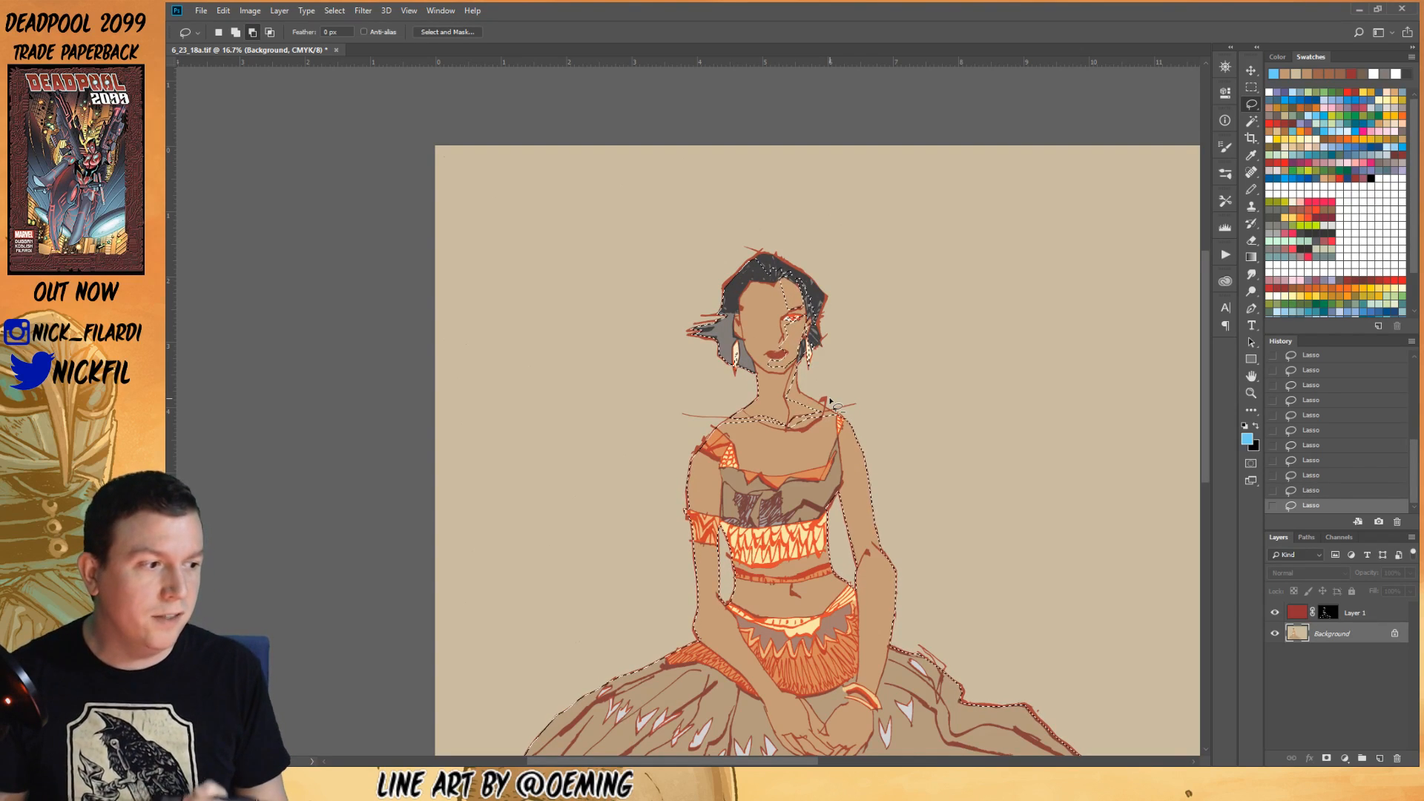
pyautogui.click(1252, 376)
pyautogui.moveTo(1027, 477); pyautogui.dragTo(1112, 453)
pyautogui.click(1247, 105)
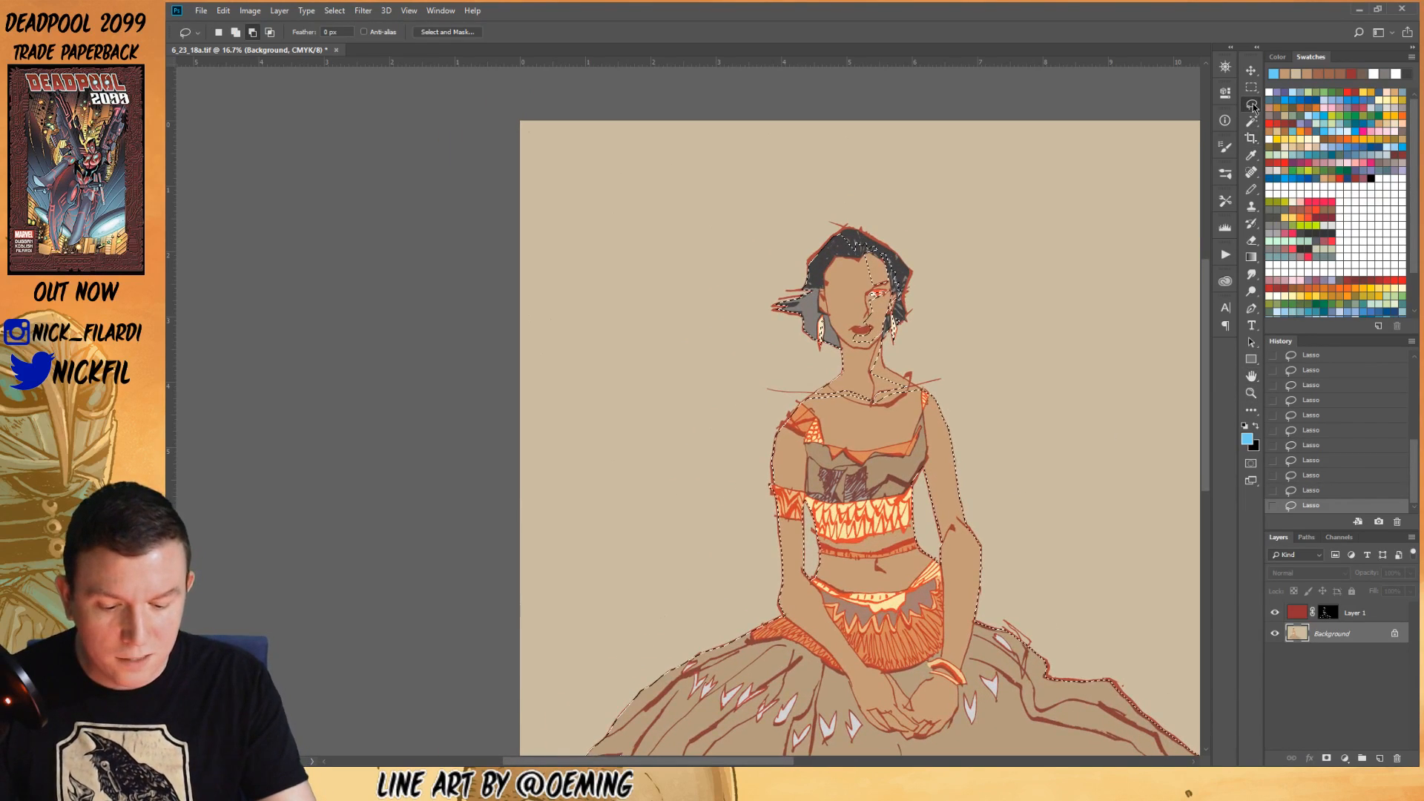
pyautogui.moveTo(864, 408)
pyautogui.mouseDown()
pyautogui.moveTo(825, 405)
pyautogui.moveTo(831, 440)
pyautogui.moveTo(878, 440)
pyautogui.moveTo(899, 459)
pyautogui.moveTo(927, 448)
pyautogui.moveTo(948, 398)
pyautogui.moveTo(883, 401)
pyautogui.mouseUp()
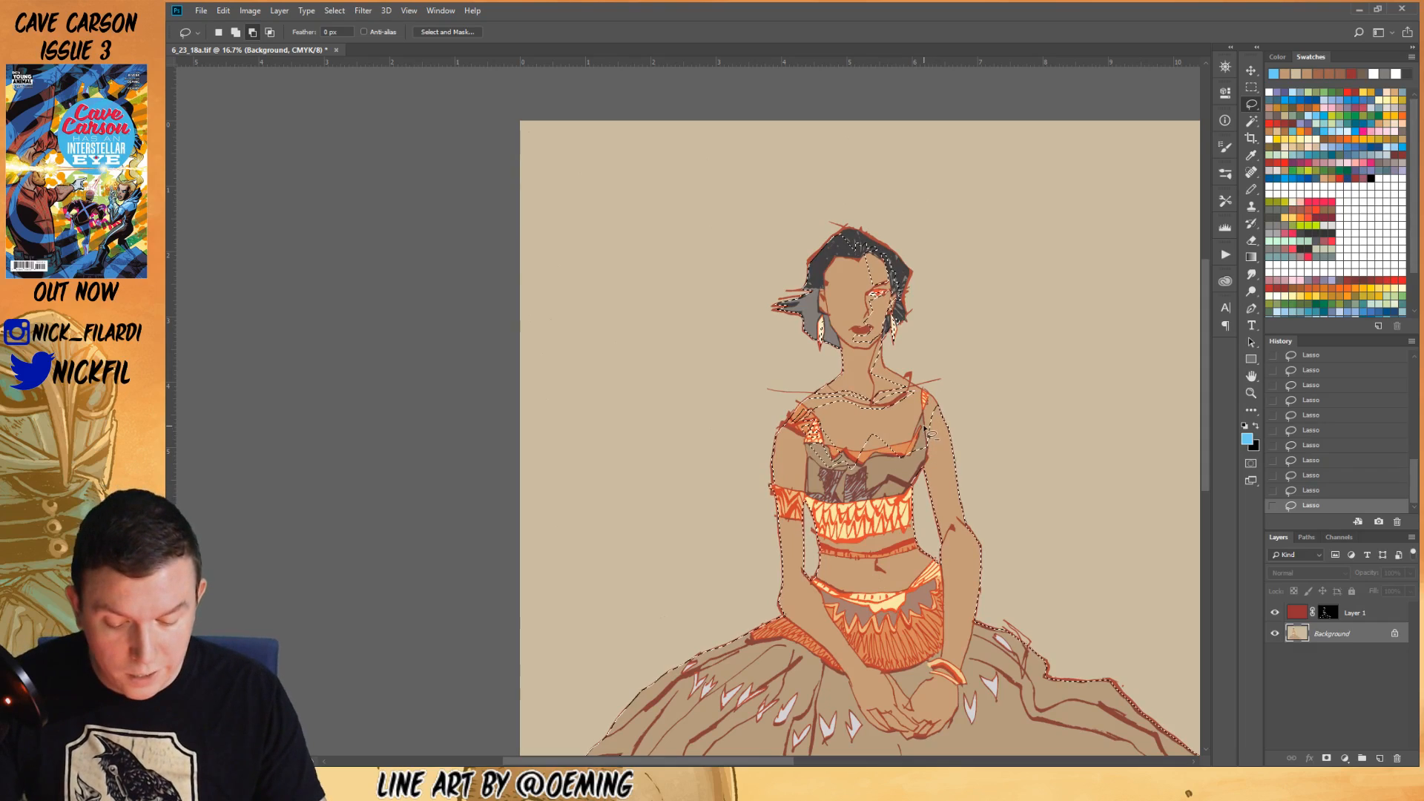
pyautogui.press('shift')
pyautogui.moveTo(925, 412)
pyautogui.mouseDown()
pyautogui.moveTo(924, 395)
pyautogui.moveTo(878, 449)
pyautogui.moveTo(893, 449)
pyautogui.mouseUp()
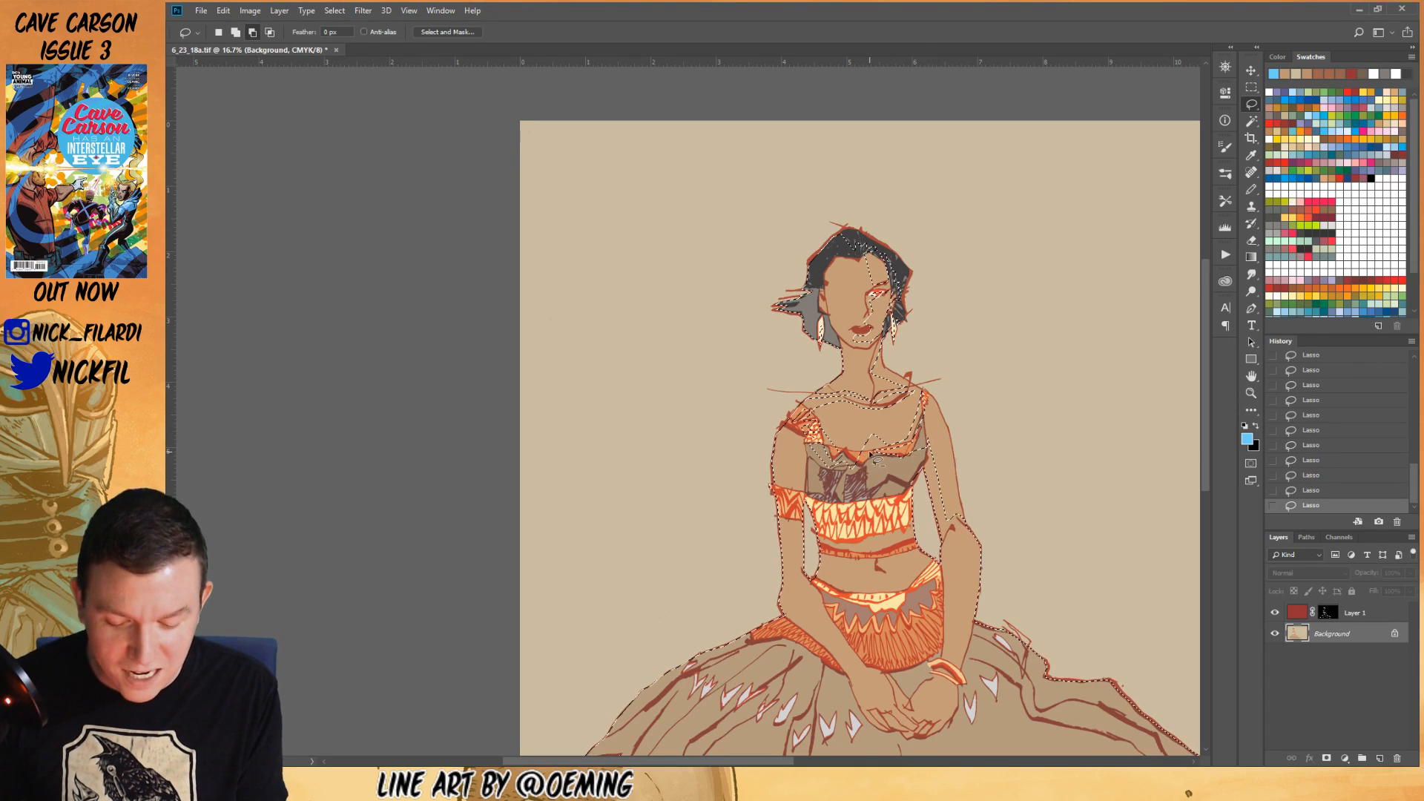
# - Lasso the lit areas of the top and of the right-hand forearm above the bracelet out of the selection
pyautogui.moveTo(867, 449)
pyautogui.mouseDown()
pyautogui.moveTo(843, 451)
pyautogui.moveTo(872, 456)
pyautogui.moveTo(853, 460)
pyautogui.moveTo(882, 493)
pyautogui.moveTo(931, 453)
pyautogui.moveTo(875, 456)
pyautogui.moveTo(891, 465)
pyautogui.moveTo(924, 451)
pyautogui.moveTo(883, 449)
pyautogui.moveTo(890, 464)
pyautogui.moveTo(912, 453)
pyautogui.moveTo(901, 475)
pyautogui.moveTo(919, 463)
pyautogui.moveTo(932, 475)
pyautogui.mouseUp()
pyautogui.press('alt')
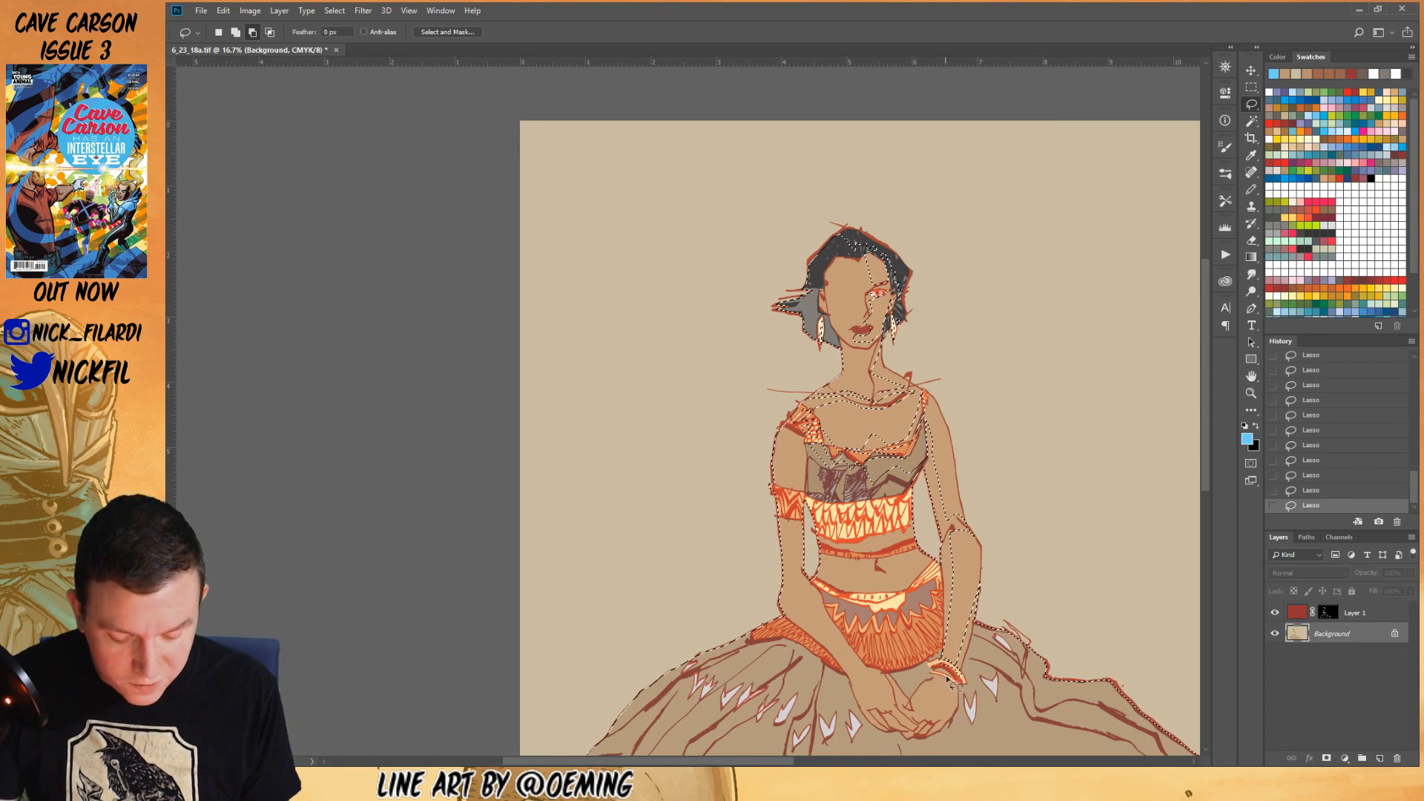
pyautogui.click(1251, 377)
pyautogui.moveTo(962, 626); pyautogui.dragTo(858, 581)
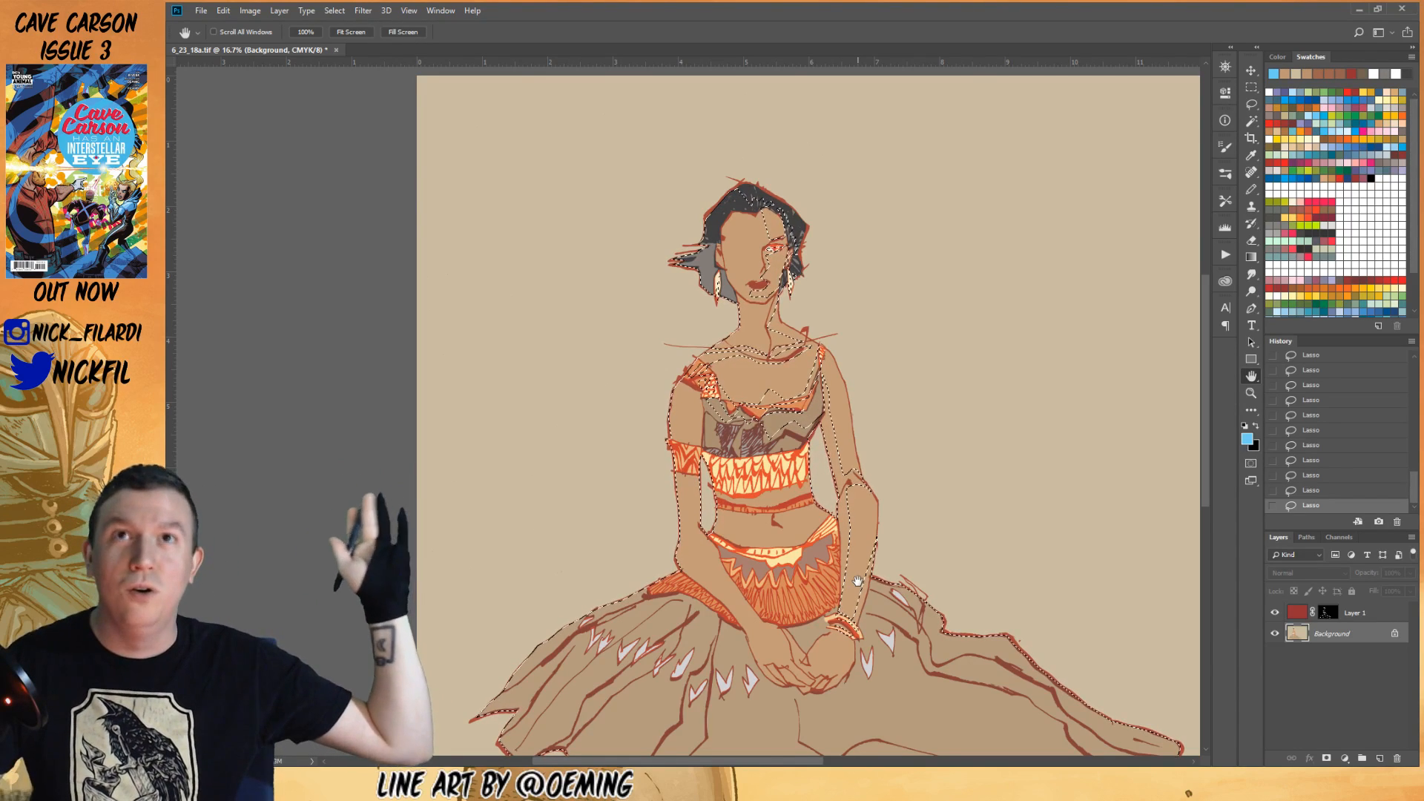
pyautogui.moveTo(1028, 490); pyautogui.dragTo(1130, 468)
pyautogui.press('l')
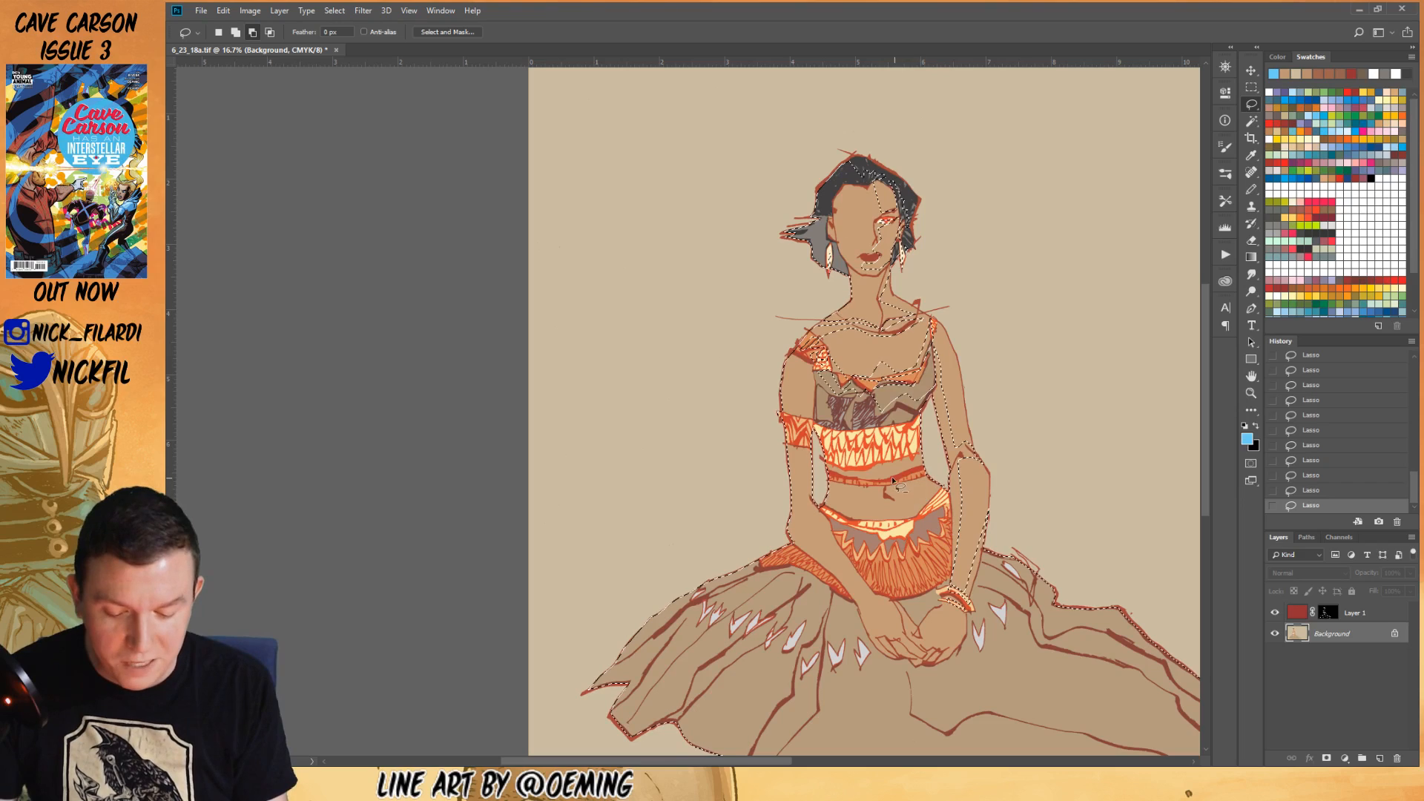
# - Lasso the lit strips of the waist and of the left-hand arm, forearm and hand out of the selection
pyautogui.moveTo(921, 488)
pyautogui.mouseDown()
pyautogui.moveTo(868, 477)
pyautogui.moveTo(838, 482)
pyautogui.moveTo(831, 509)
pyautogui.moveTo(902, 527)
pyautogui.moveTo(922, 488)
pyautogui.mouseUp()
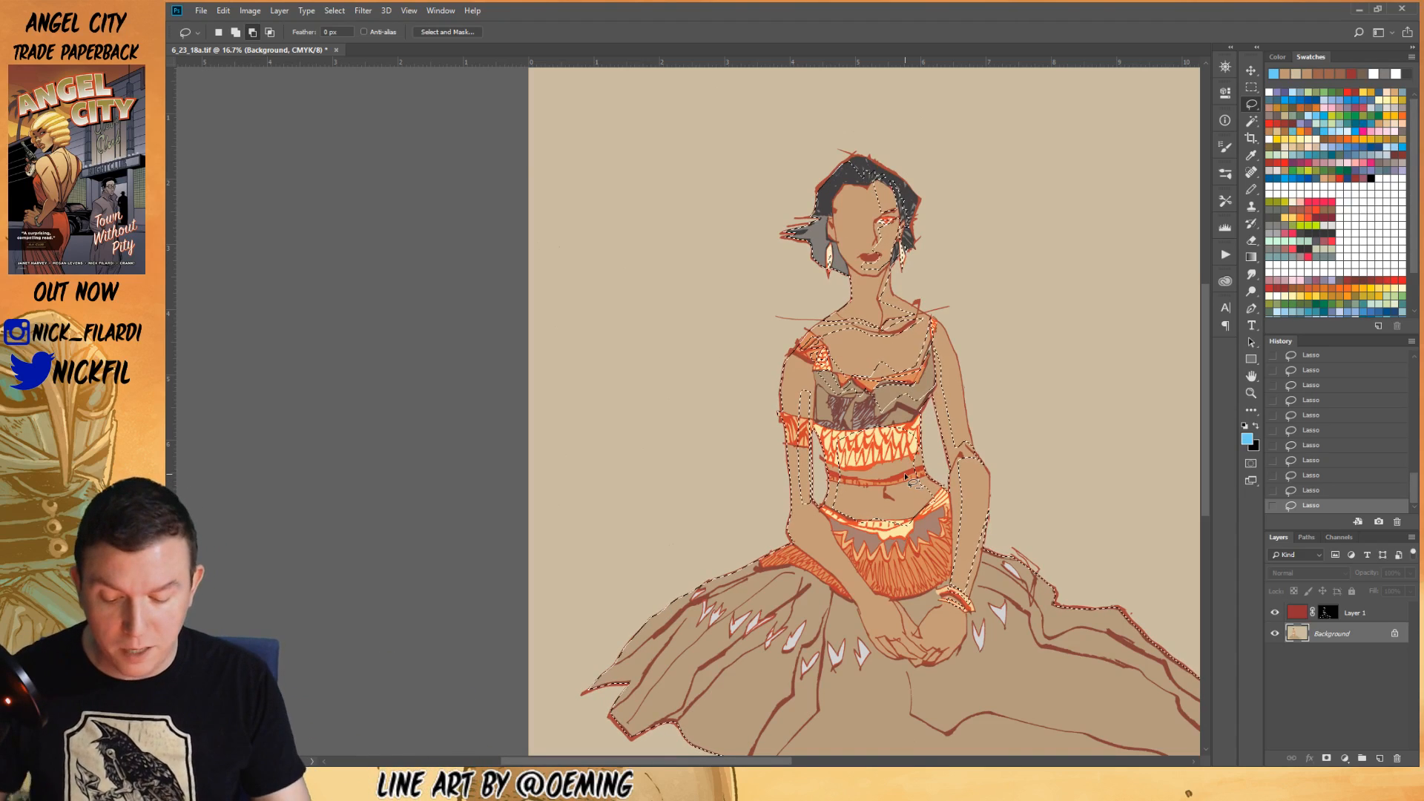
pyautogui.moveTo(801, 539)
pyautogui.mouseDown()
pyautogui.moveTo(875, 606)
pyautogui.moveTo(824, 508)
pyautogui.mouseUp()
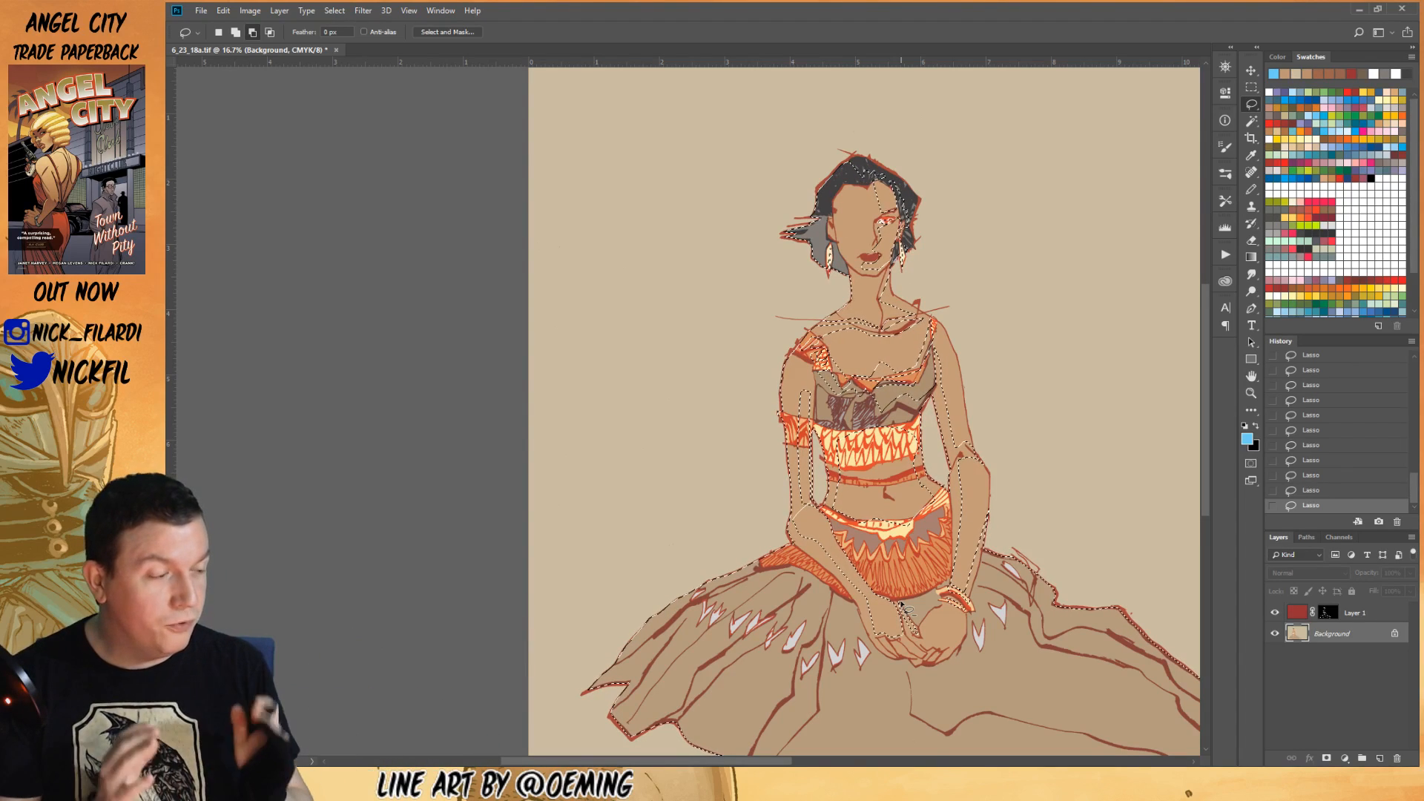
pyautogui.click(1252, 376)
pyautogui.moveTo(1199, 320); pyautogui.dragTo(1123, 341)
pyautogui.press('l')
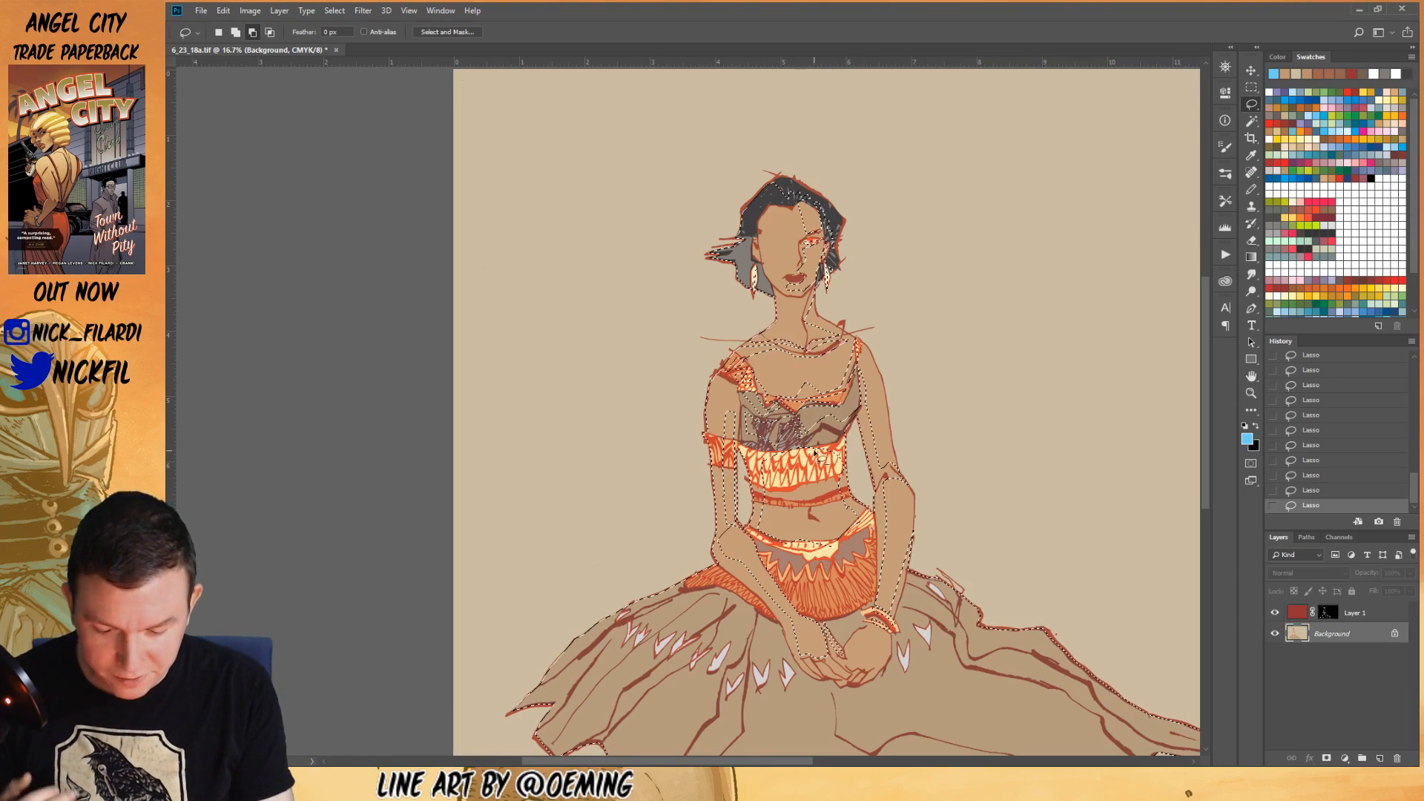
# - Lasso the lit shapes of the bare midriff and around the navel out of the figure selection
pyautogui.press('shift')
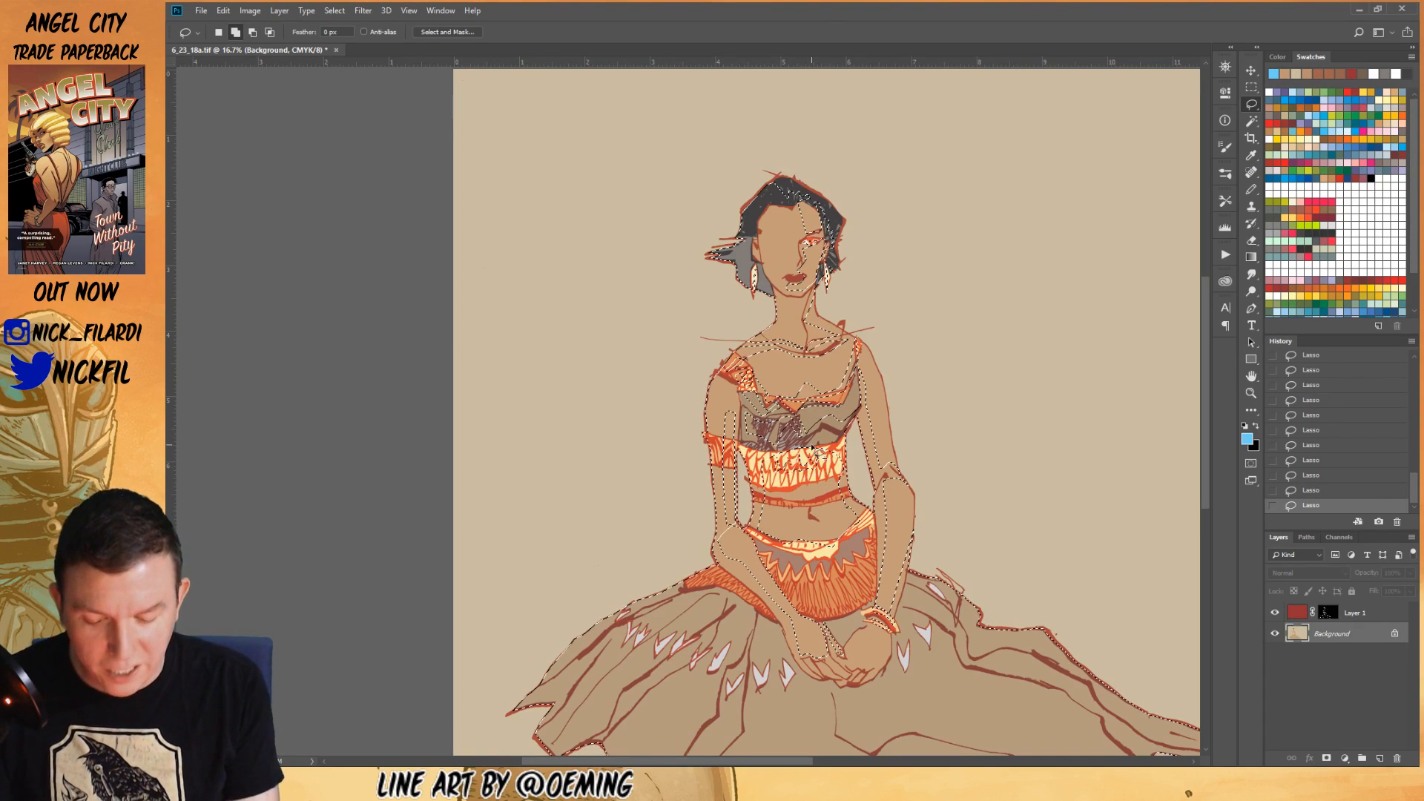
pyautogui.press('alt')
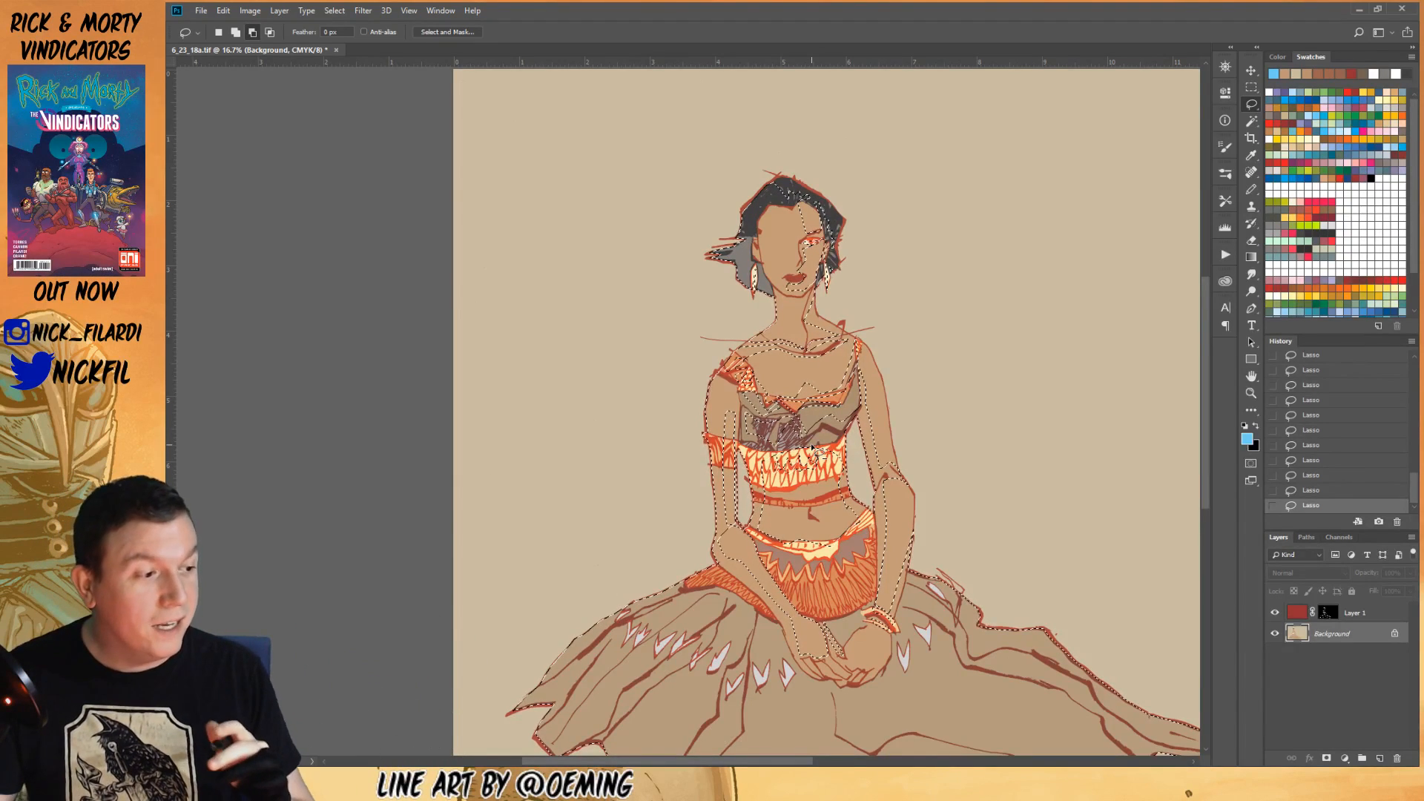
pyautogui.press('shift')
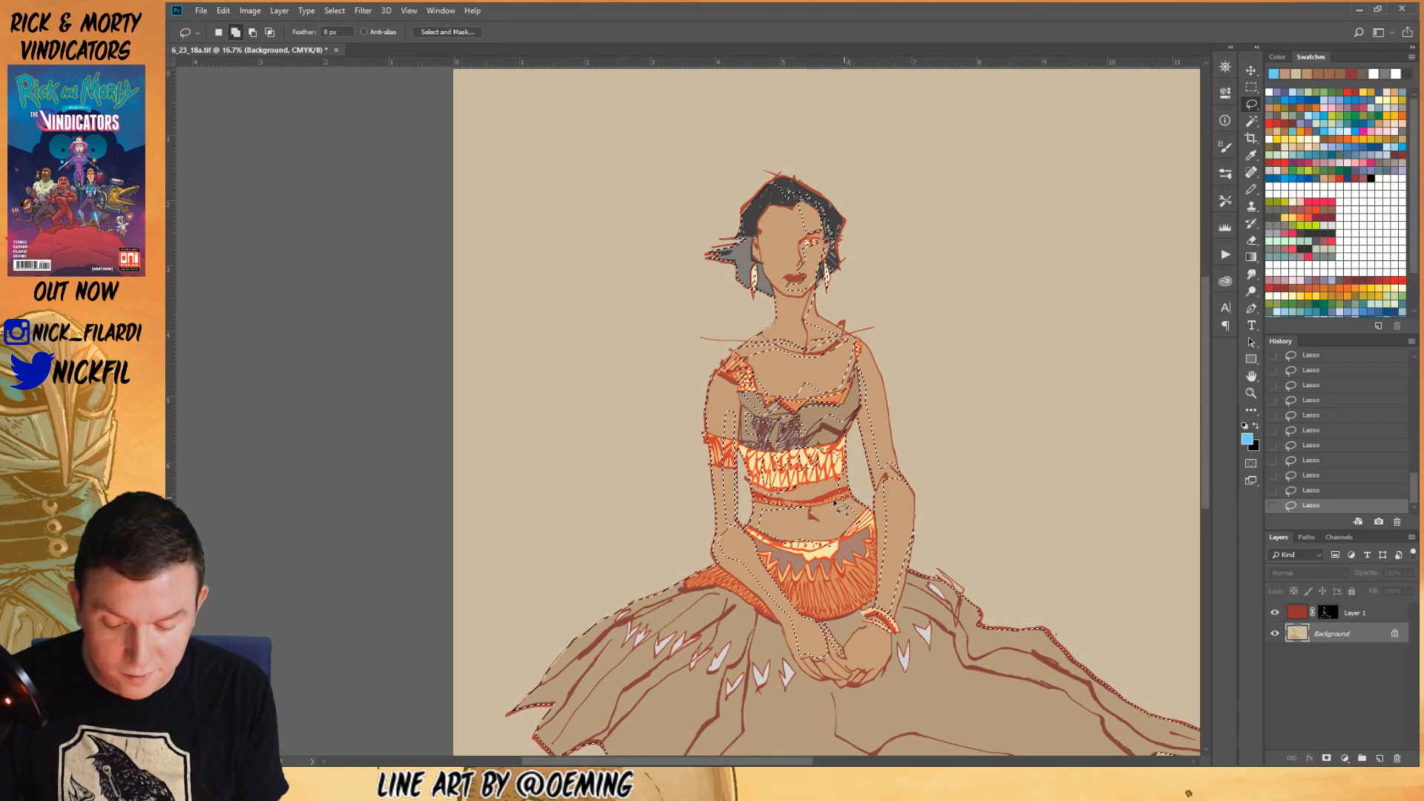
pyautogui.press('alt')
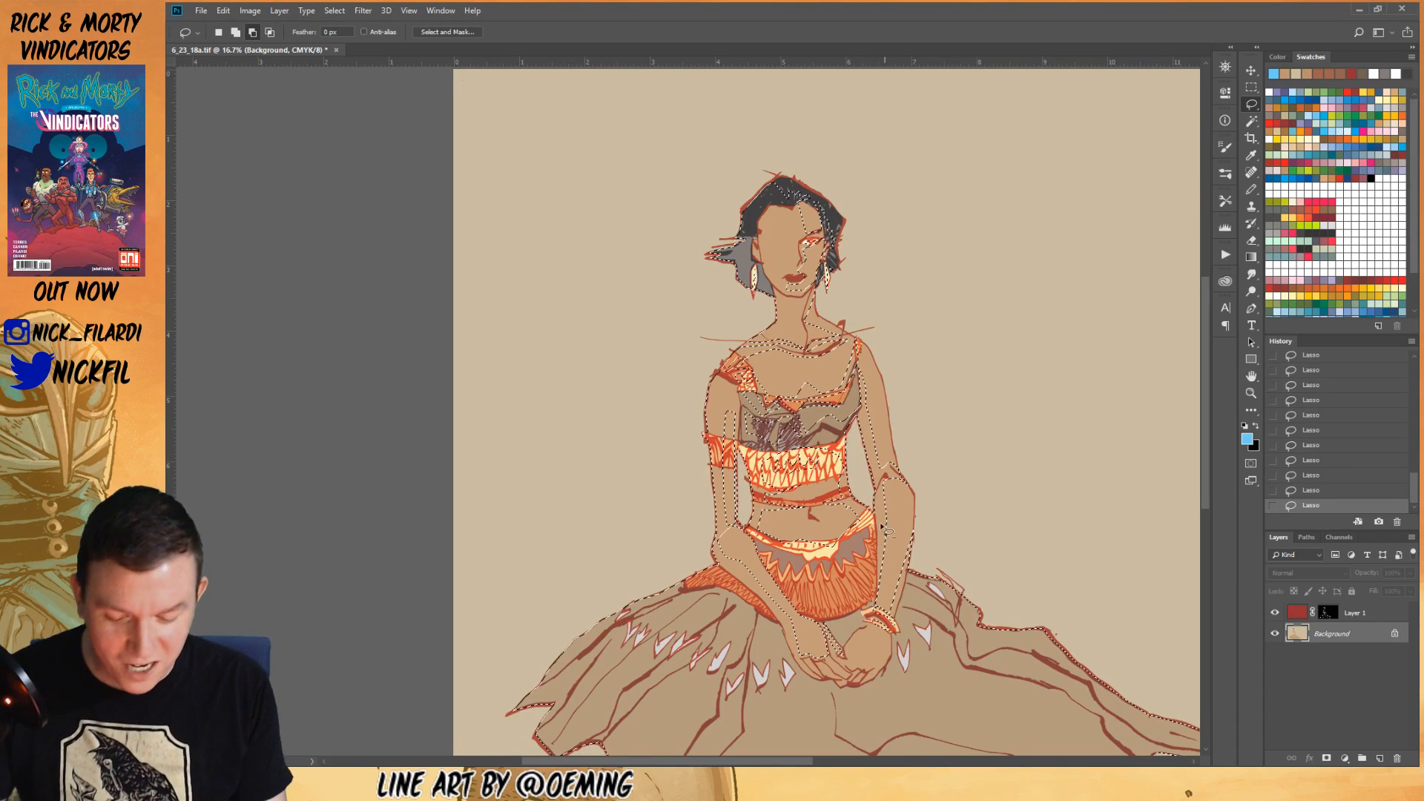
pyautogui.press('shift')
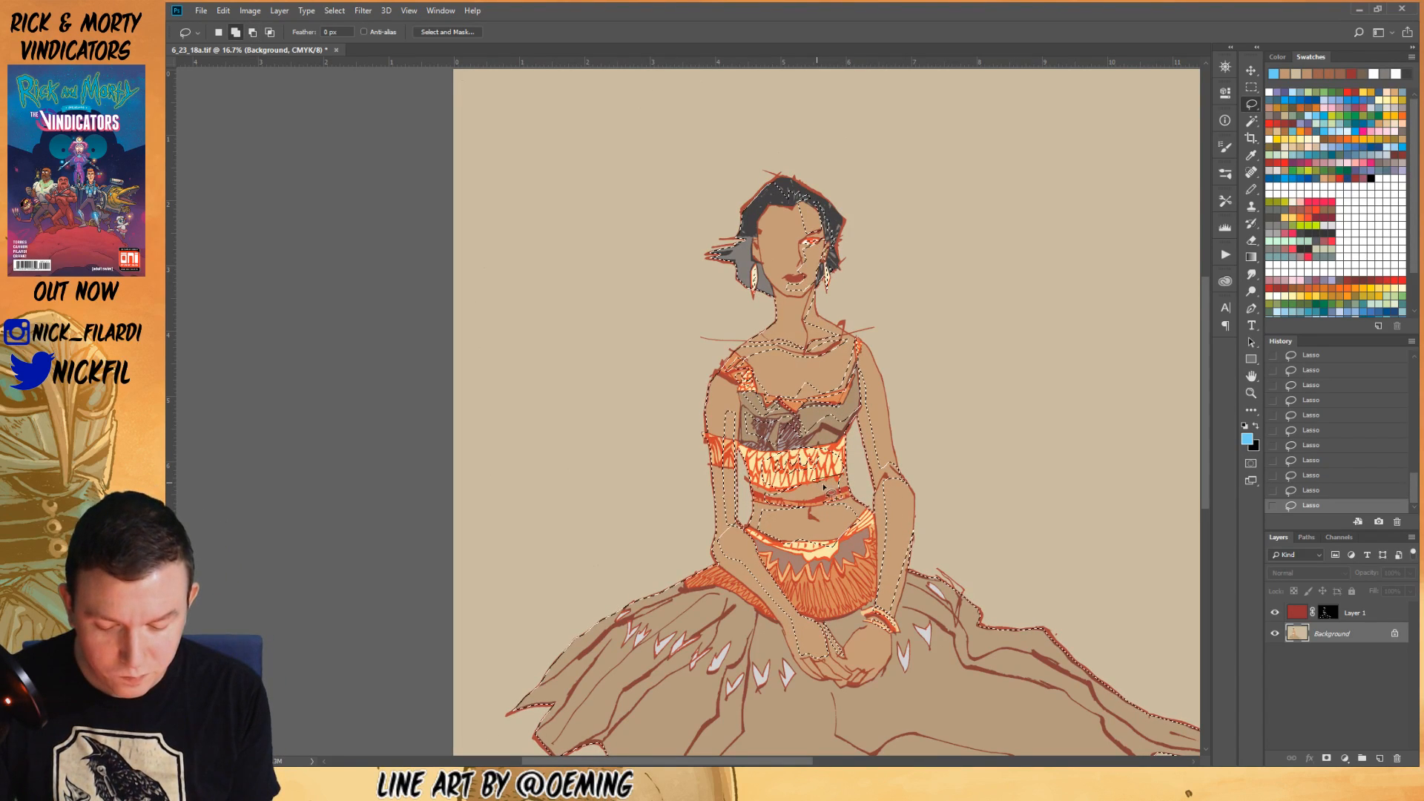
pyautogui.press('space')
pyautogui.moveTo(834, 545); pyautogui.dragTo(851, 466)
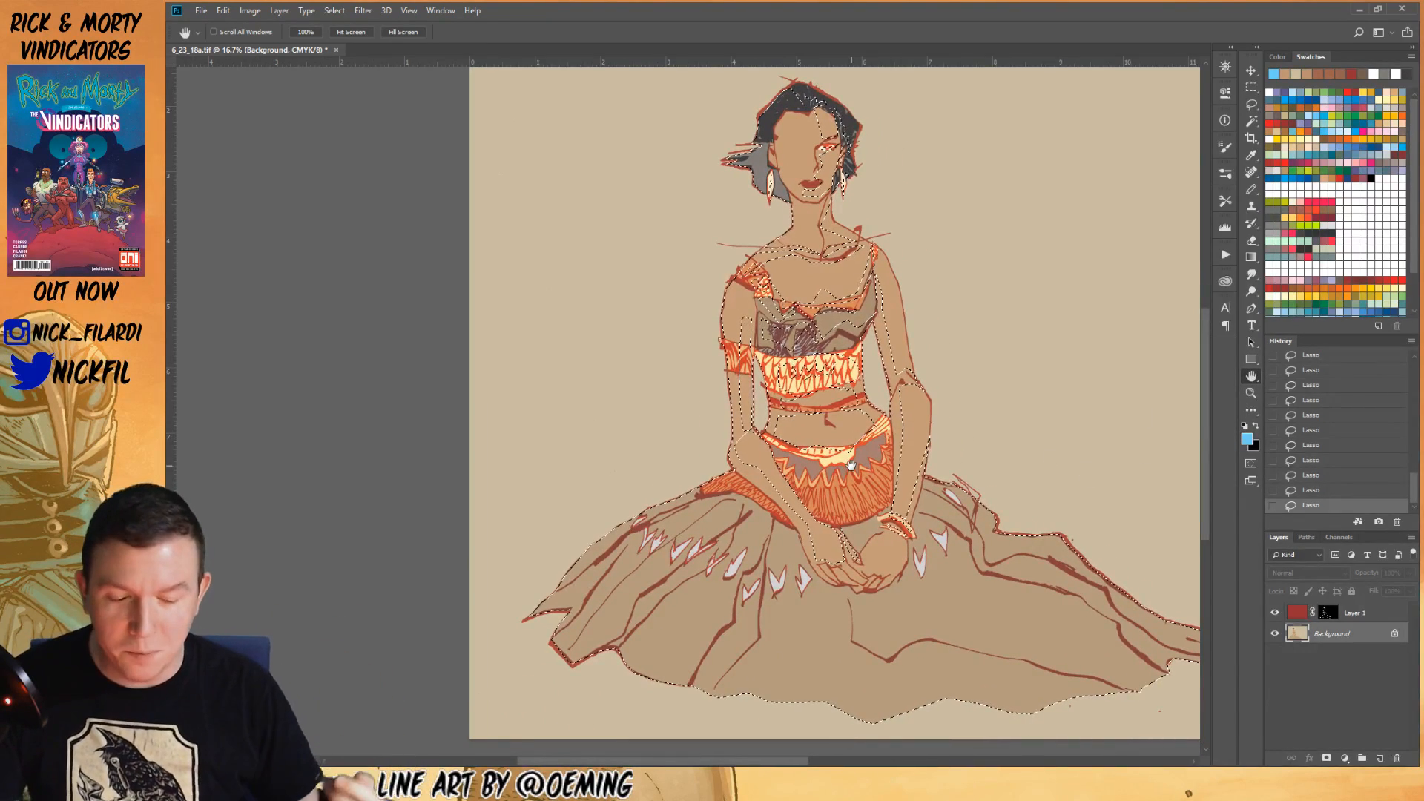
pyautogui.moveTo(977, 508); pyautogui.dragTo(984, 514)
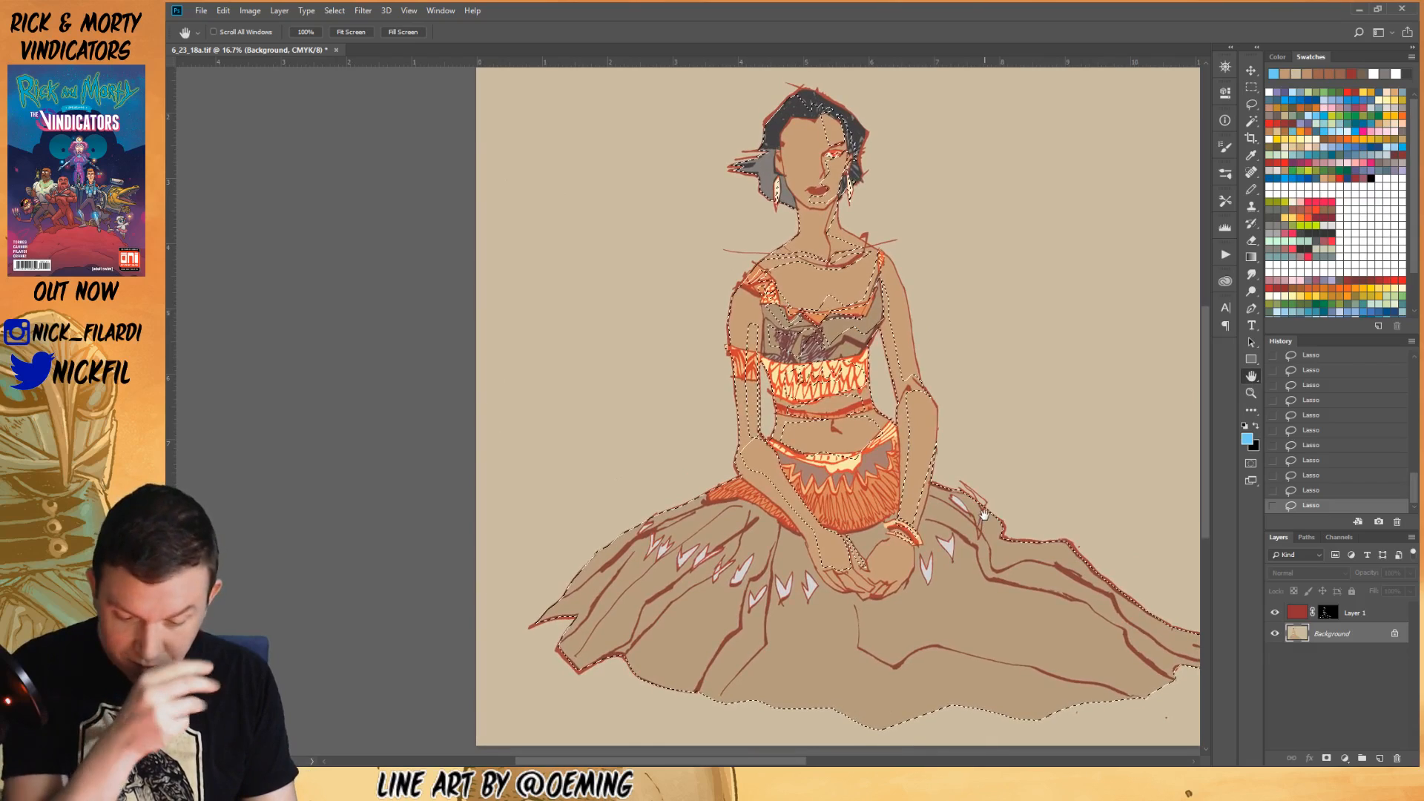
pyautogui.click(1253, 103)
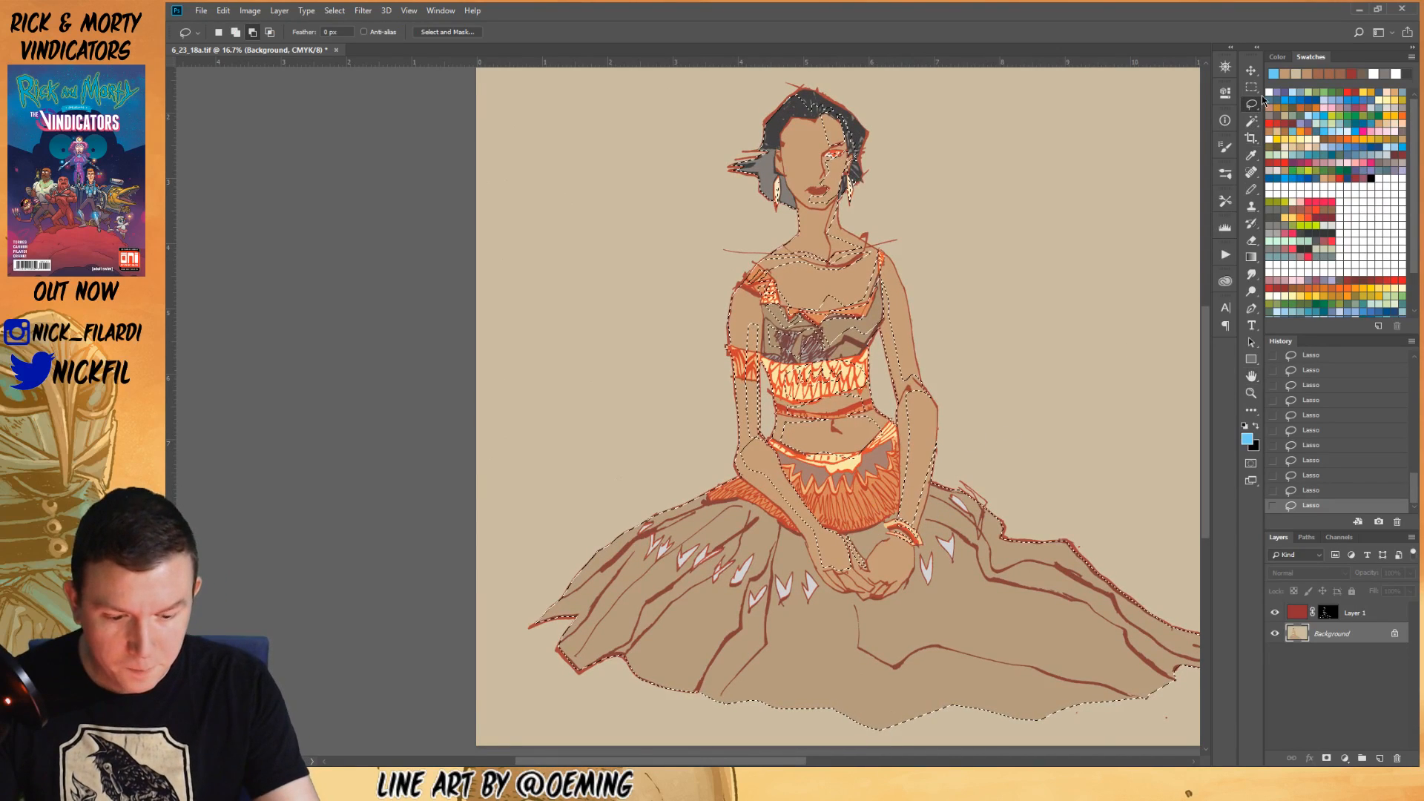
pyautogui.press('shift')
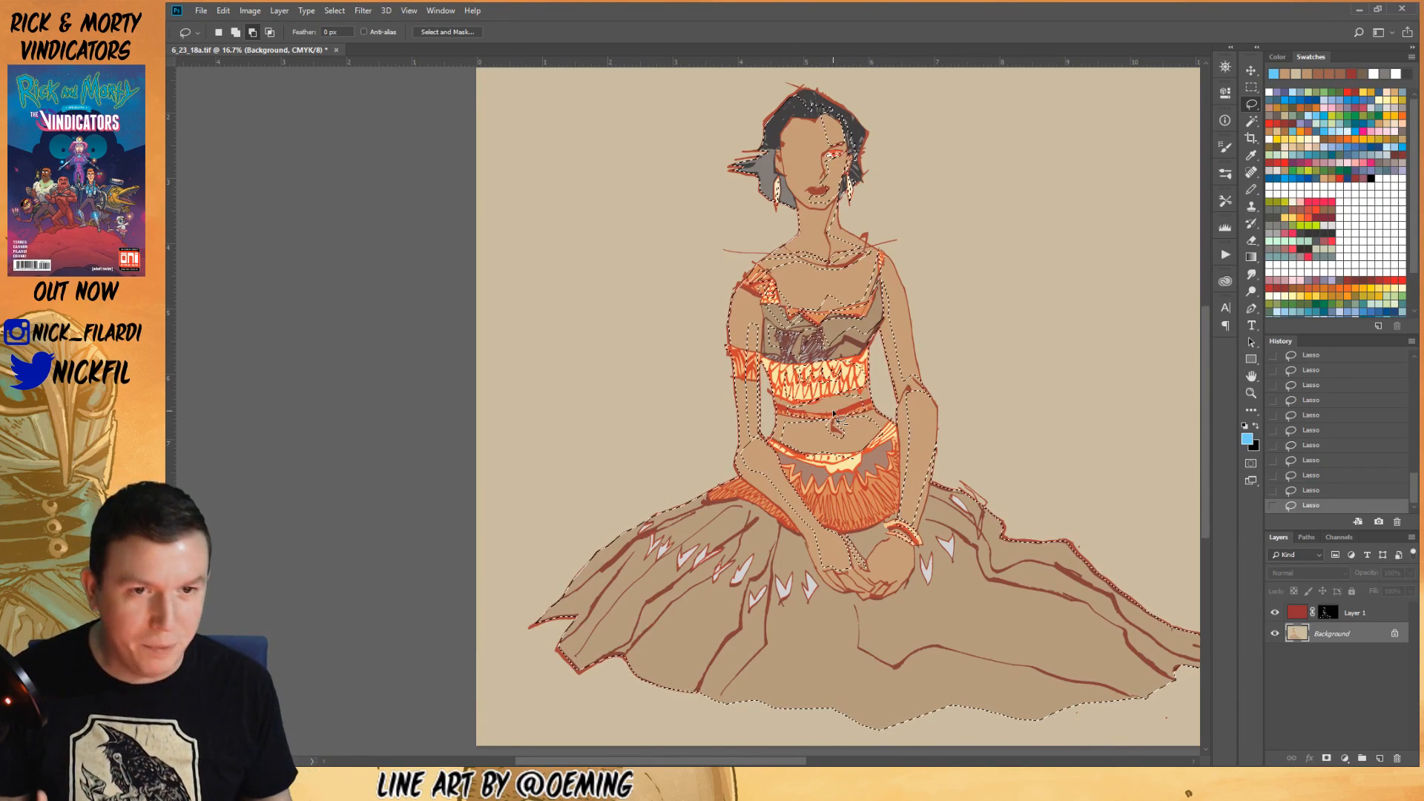
pyautogui.press('shift')
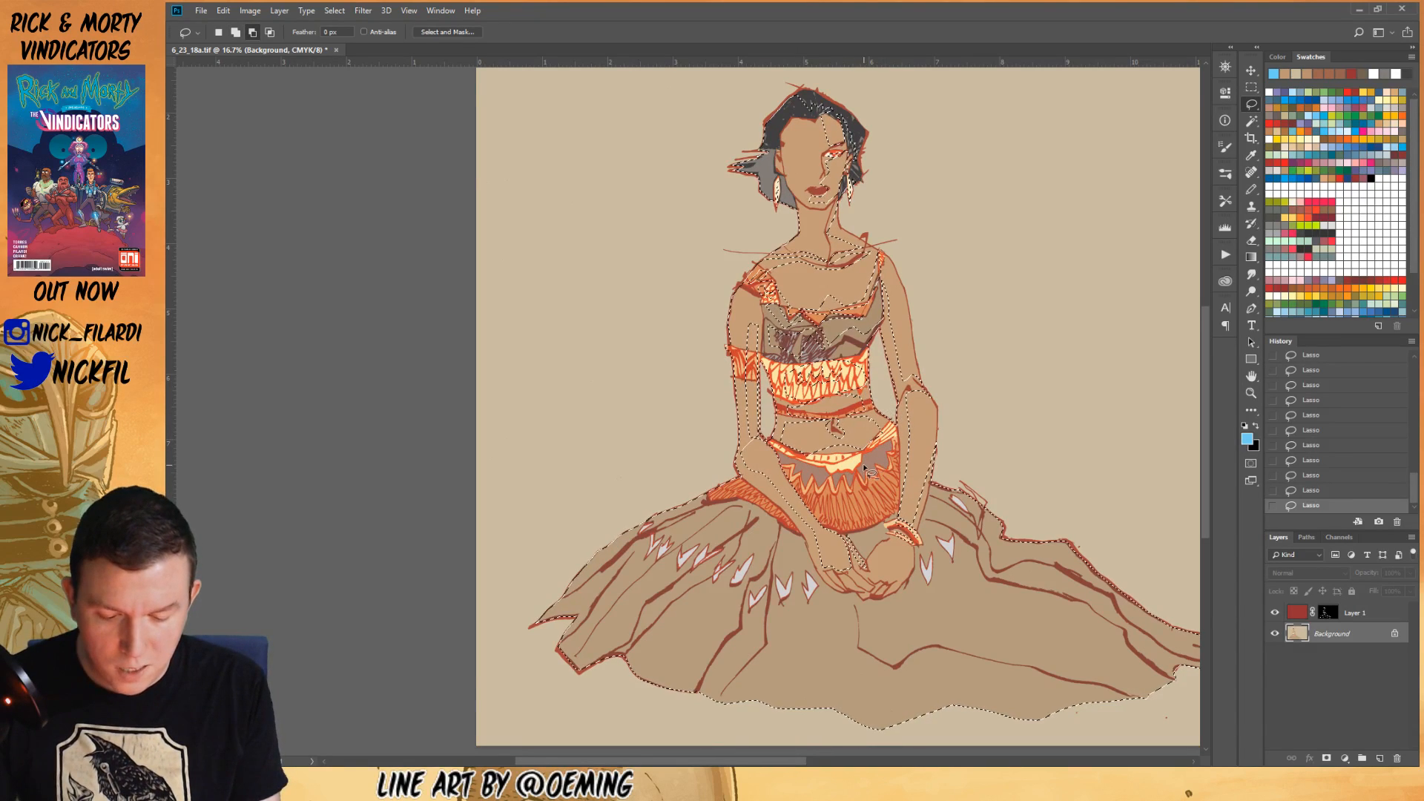
# - Lasso the lit shapes of the patterned hip wrap and its waistband out of the selection
pyautogui.click(1253, 378)
pyautogui.moveTo(1134, 245); pyautogui.dragTo(1151, 298)
pyautogui.click(1253, 105)
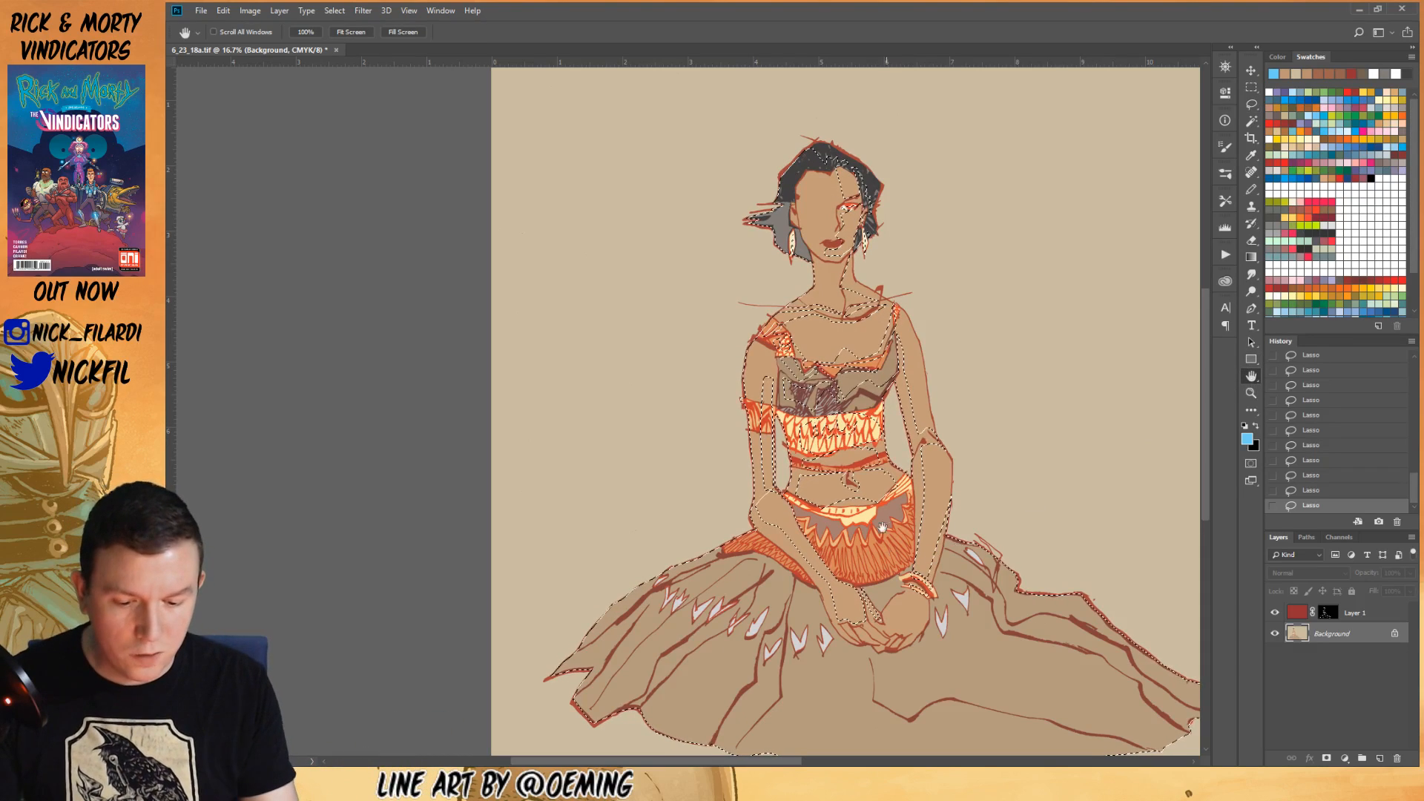
pyautogui.scroll(-2, 846, 415)
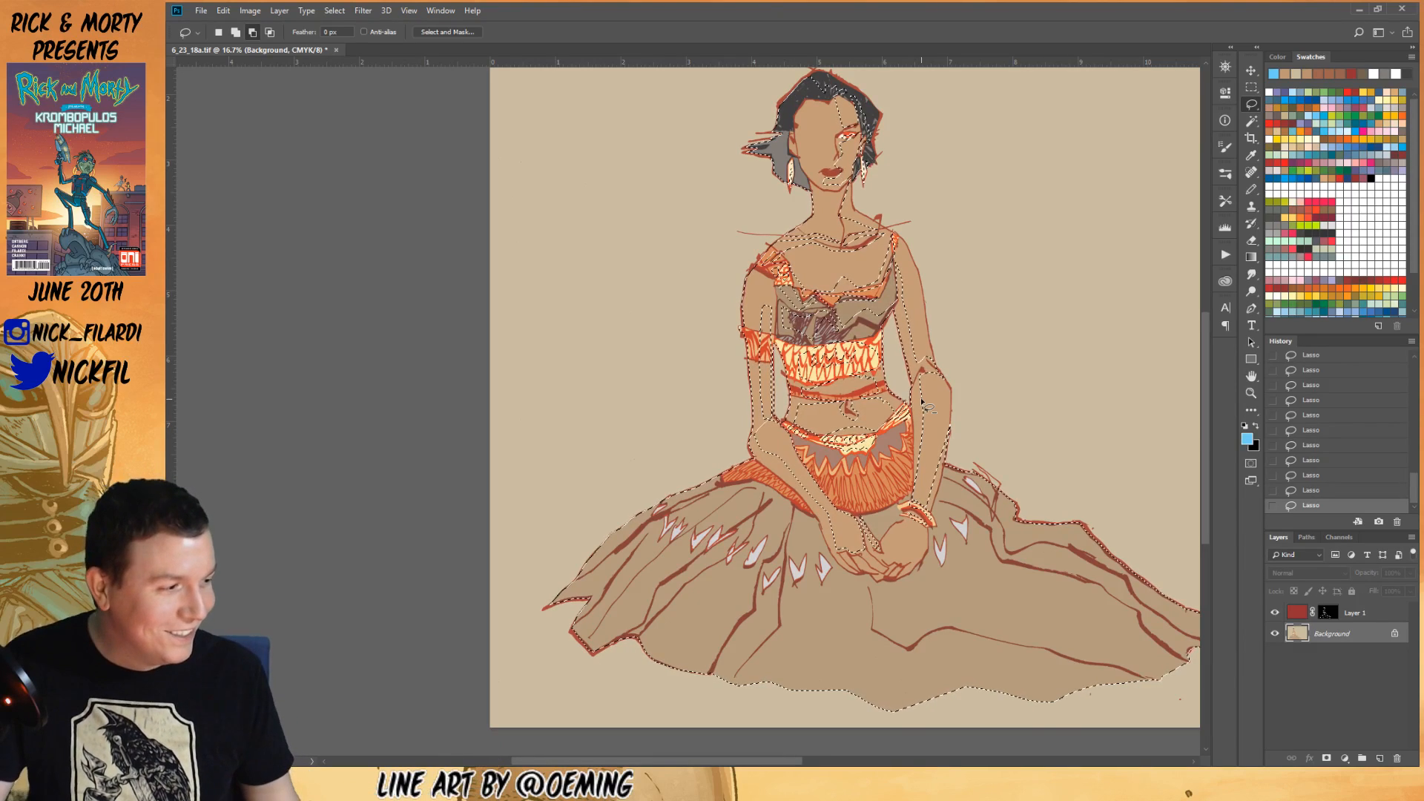
pyautogui.click(1252, 377)
pyautogui.moveTo(887, 566); pyautogui.dragTo(876, 562)
pyautogui.click(1257, 109)
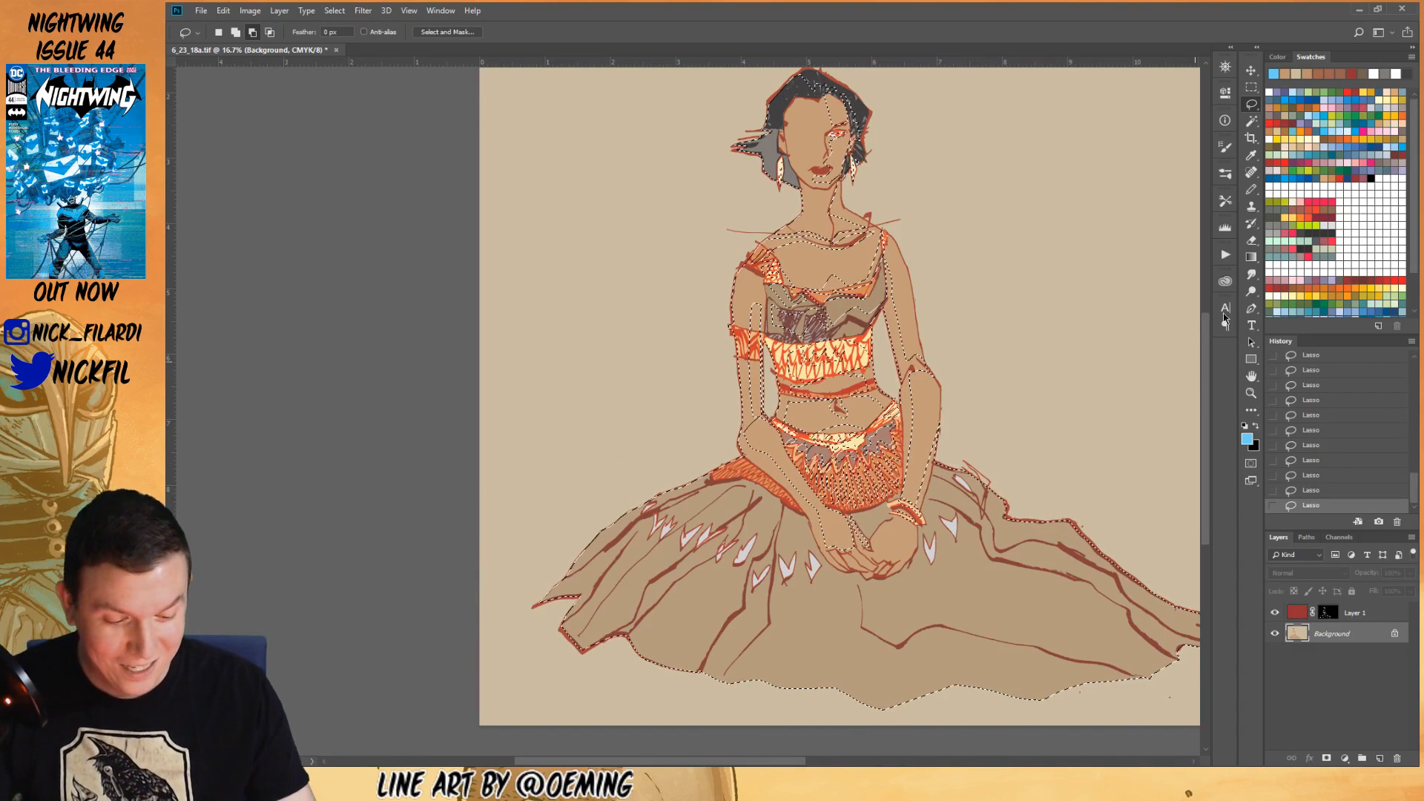
# - Lasso the lit fold shapes on the left side of the skirt out of the selection
pyautogui.press('h')
pyautogui.moveTo(952, 518); pyautogui.dragTo(985, 485)
pyautogui.press('l')
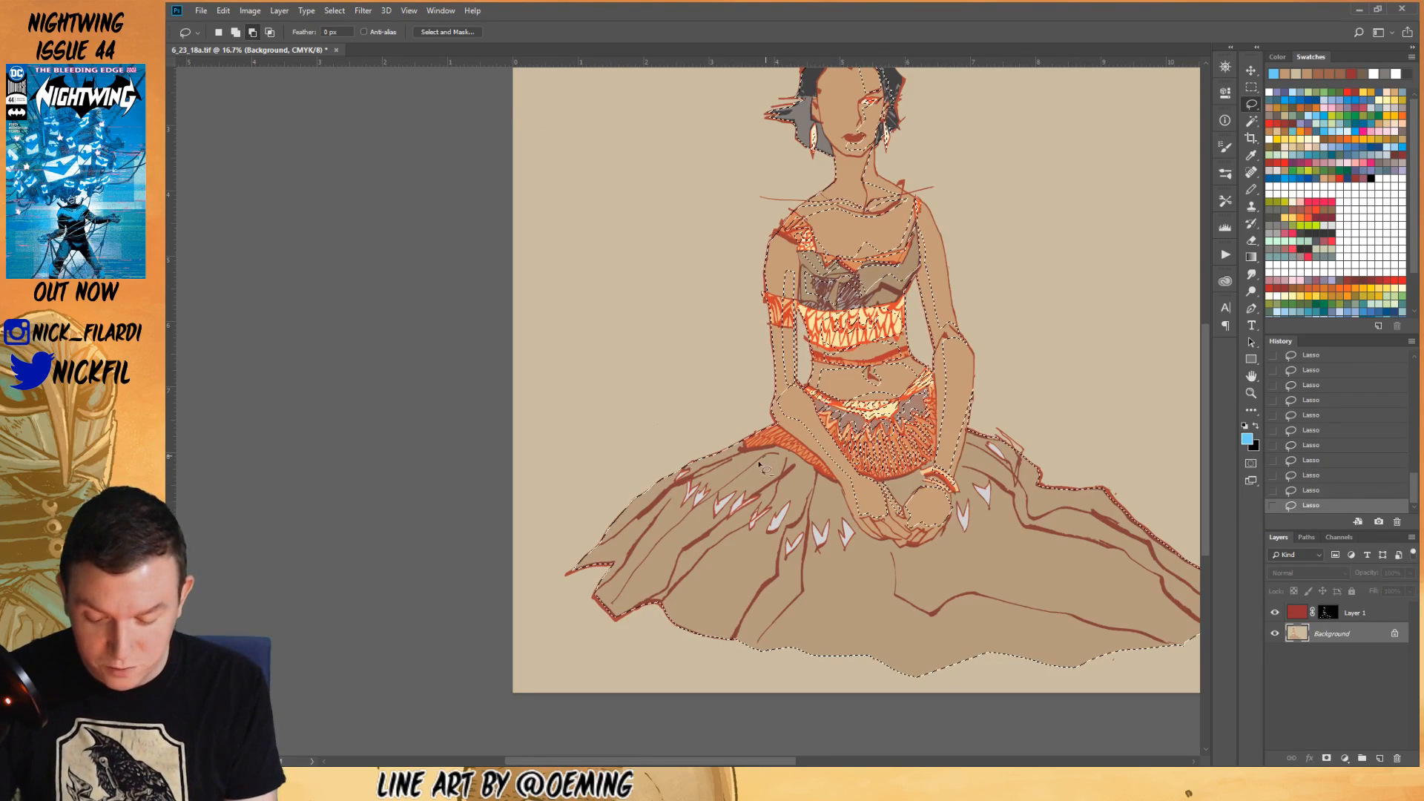
pyautogui.moveTo(795, 475); pyautogui.dragTo(788, 469)
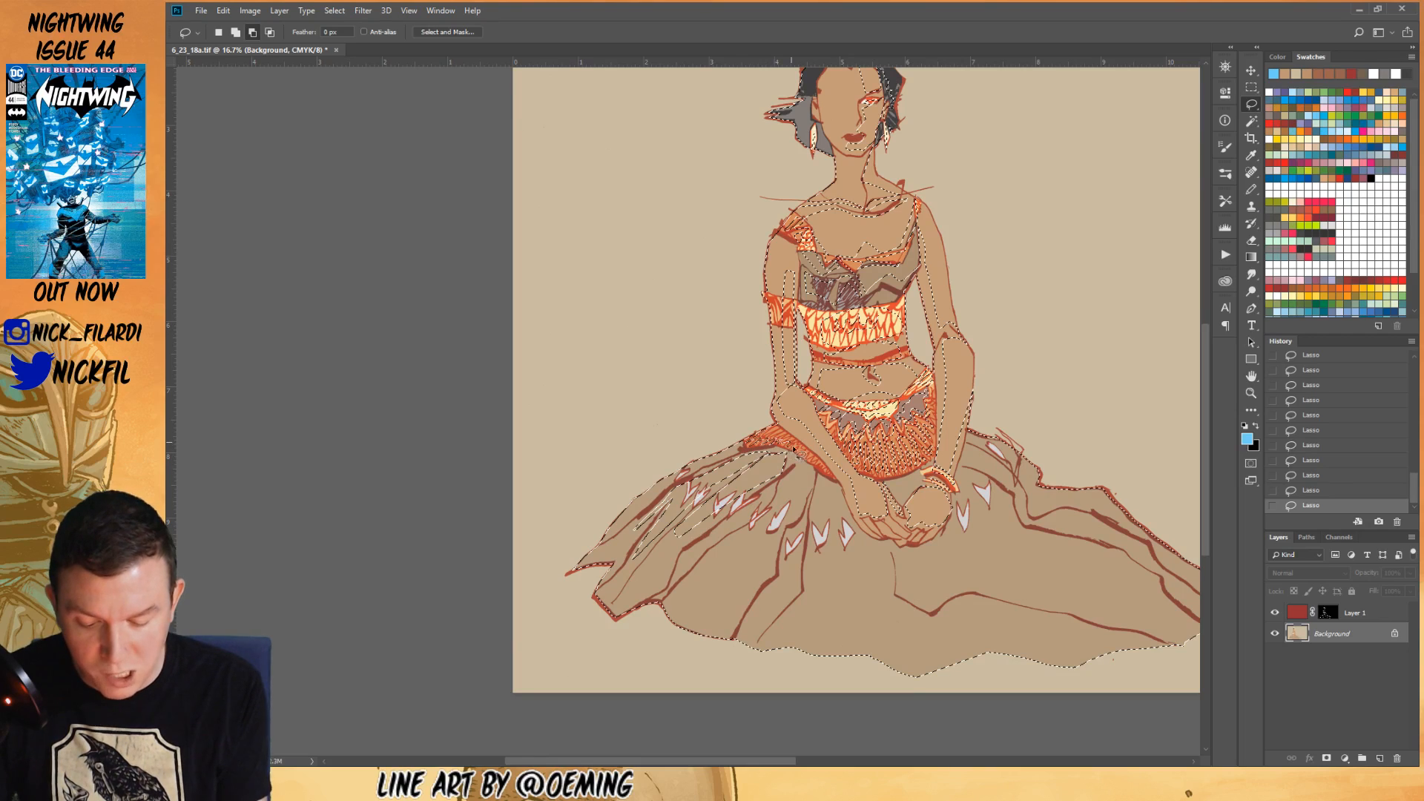
pyautogui.moveTo(808, 458)
pyautogui.mouseDown()
pyautogui.moveTo(749, 447)
pyautogui.moveTo(773, 426)
pyautogui.moveTo(825, 473)
pyautogui.mouseUp()
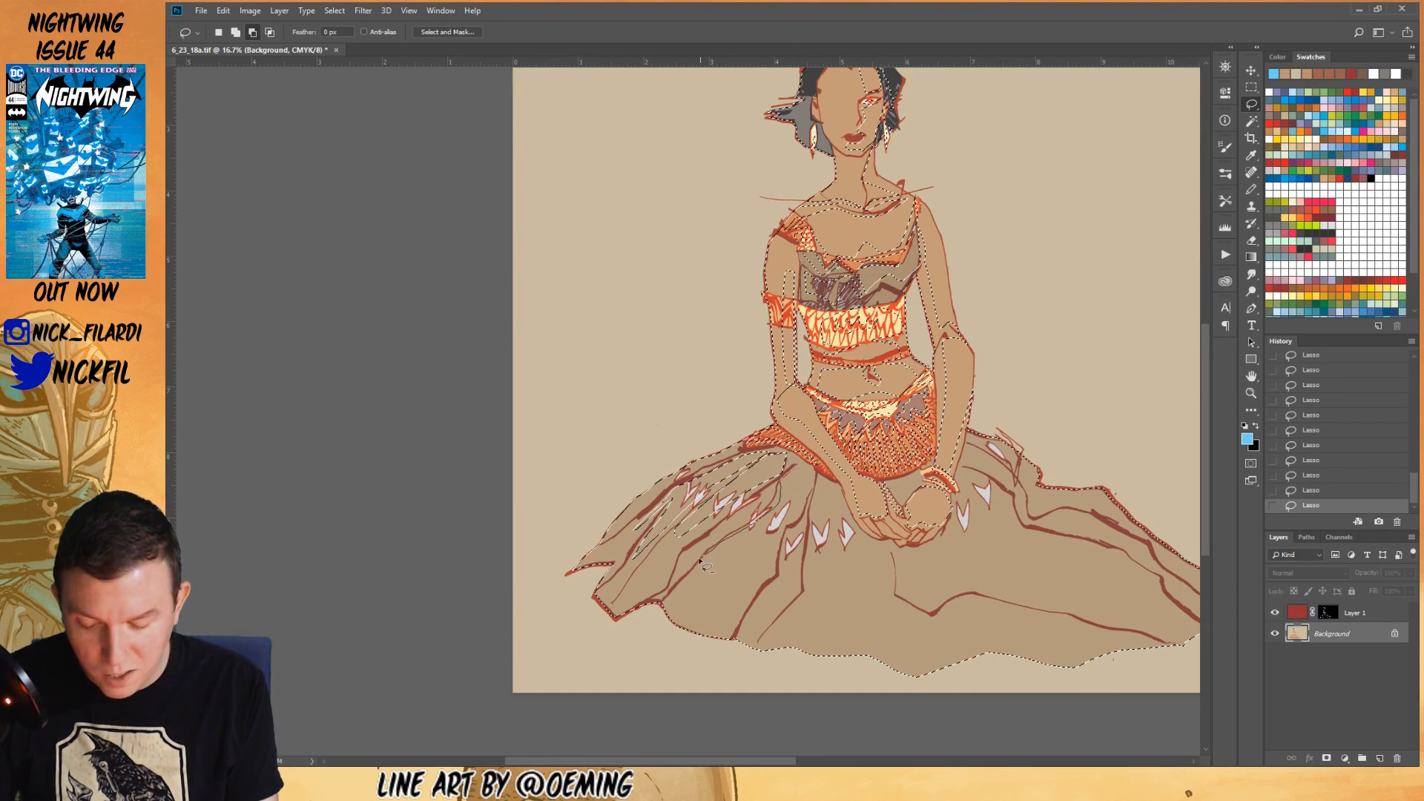
pyautogui.moveTo(816, 478)
pyautogui.mouseDown()
pyautogui.moveTo(693, 545)
pyautogui.moveTo(772, 510)
pyautogui.moveTo(764, 494)
pyautogui.mouseUp()
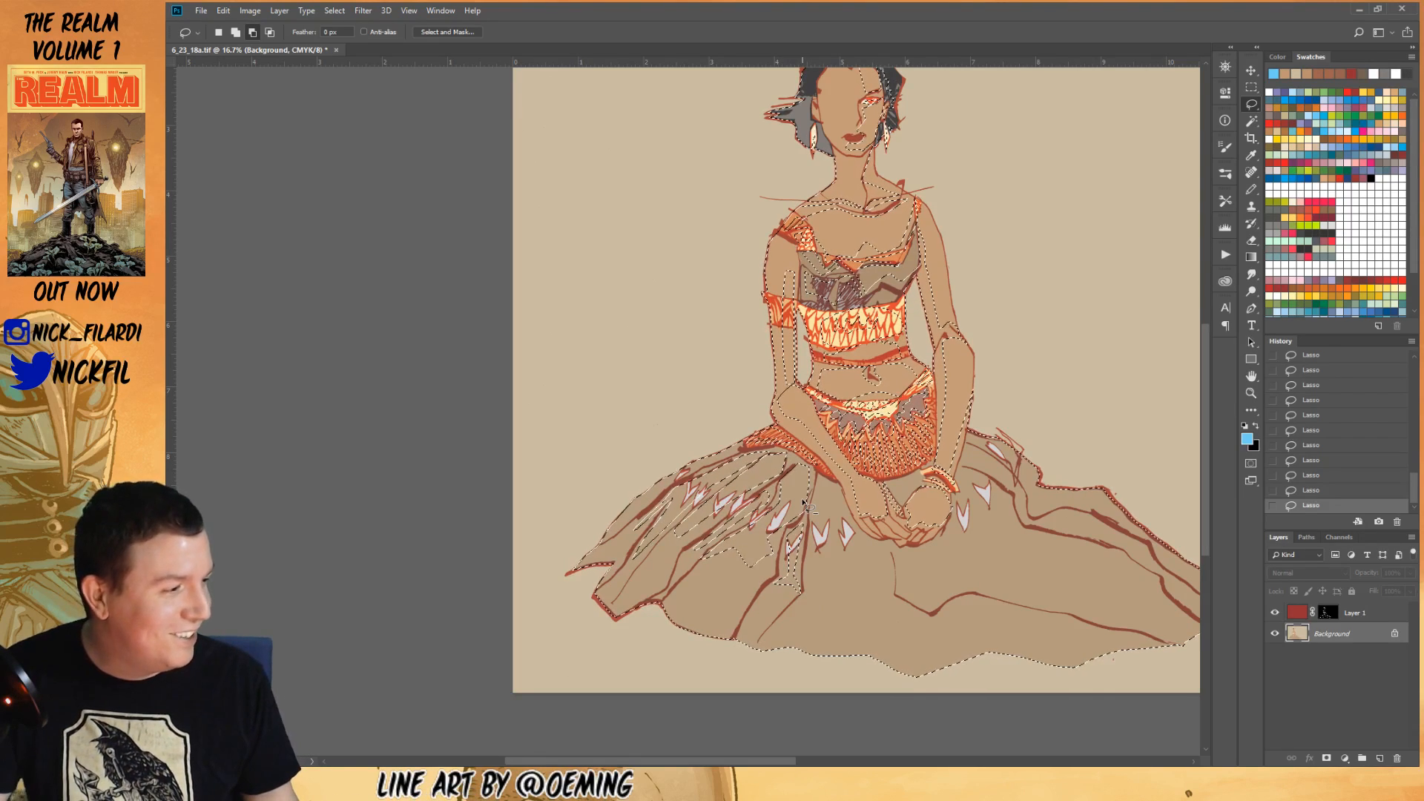
pyautogui.moveTo(656, 495)
pyautogui.mouseDown()
pyautogui.moveTo(676, 457)
pyautogui.moveTo(599, 538)
pyautogui.mouseUp()
pyautogui.moveTo(744, 451); pyautogui.dragTo(718, 425)
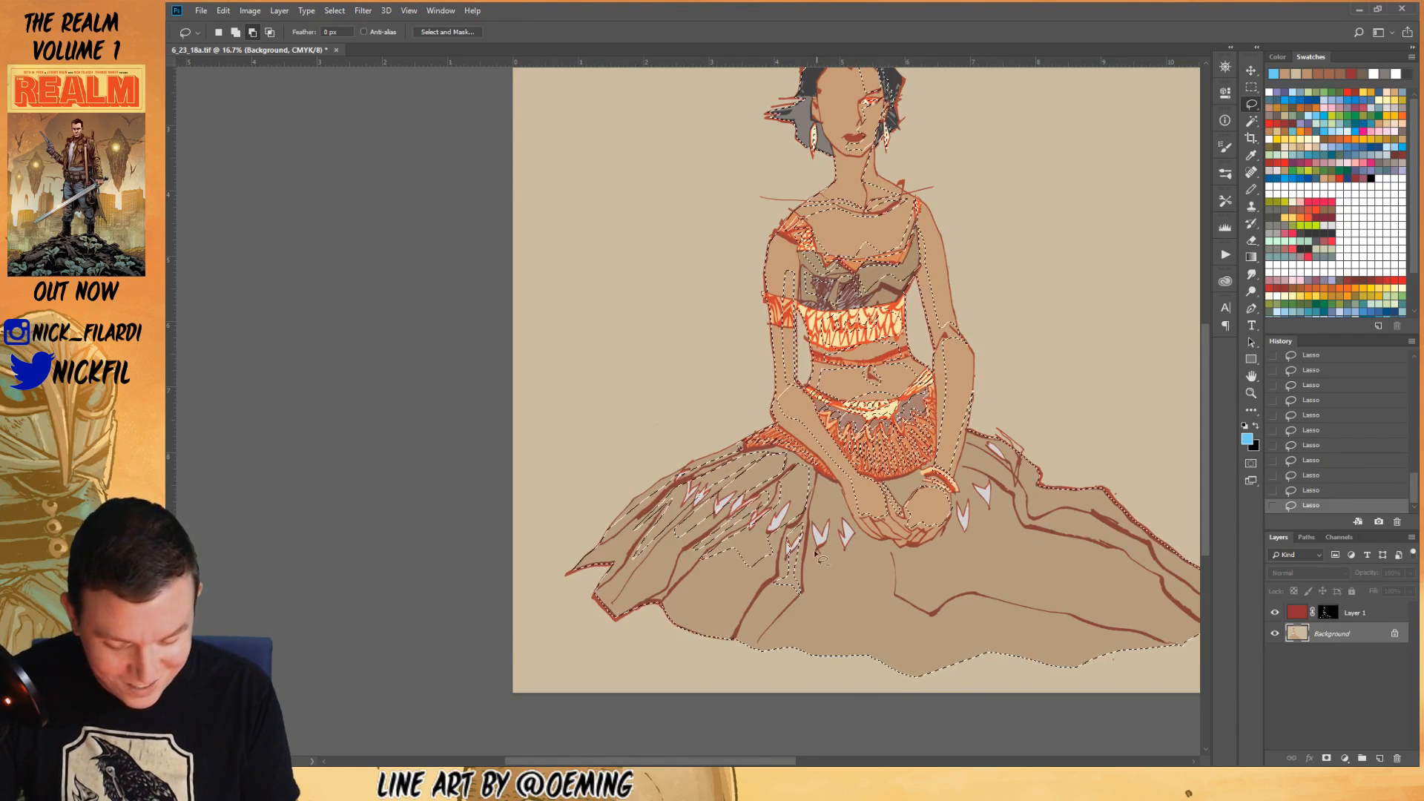
# - Lasso the lit folds across the front and right side of the skirt out of the selection
pyautogui.moveTo(894, 605)
pyautogui.mouseDown()
pyautogui.moveTo(873, 585)
pyautogui.moveTo(817, 601)
pyautogui.moveTo(806, 561)
pyautogui.moveTo(827, 600)
pyautogui.moveTo(885, 625)
pyautogui.moveTo(816, 591)
pyautogui.mouseUp()
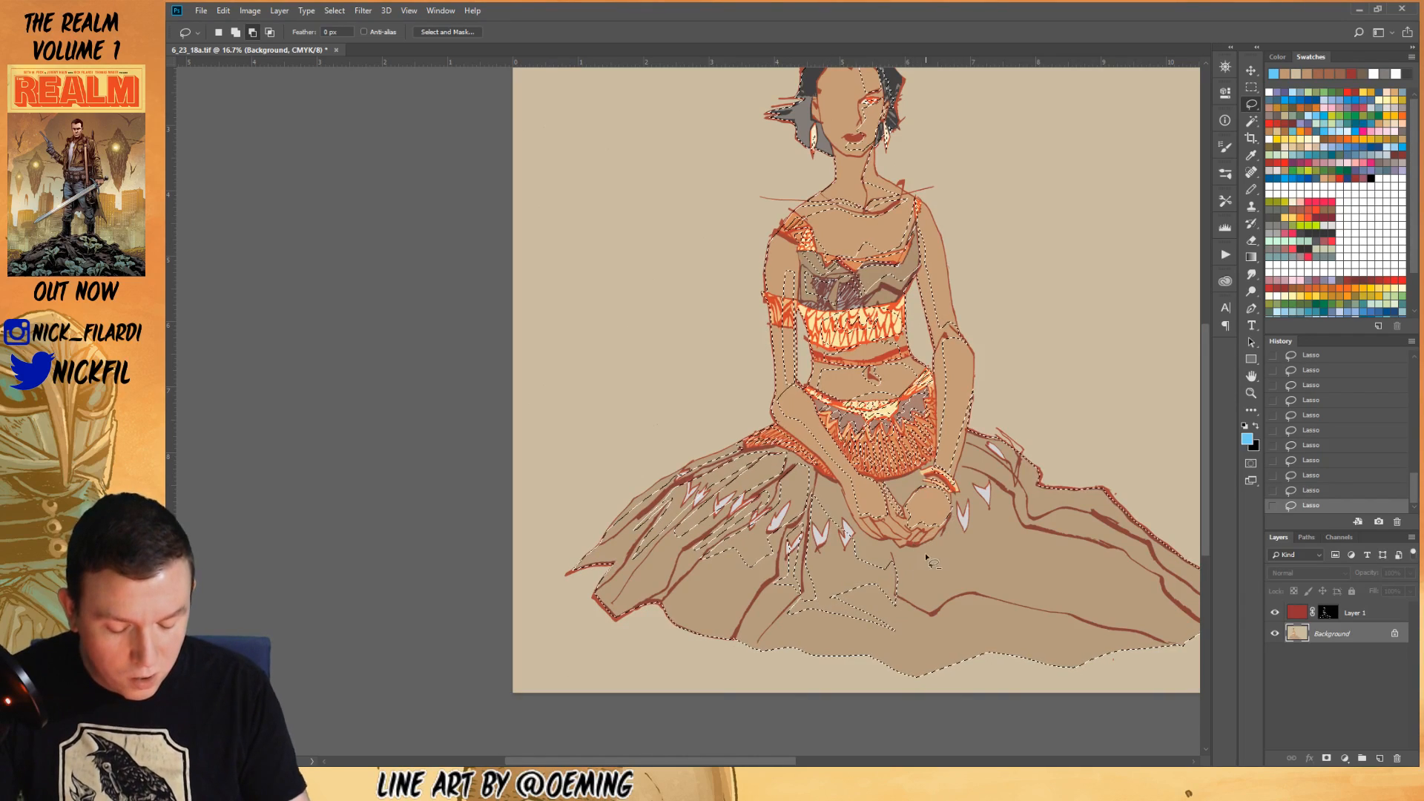
pyautogui.moveTo(905, 554); pyautogui.dragTo(927, 581)
pyautogui.moveTo(1001, 546)
pyautogui.mouseDown()
pyautogui.moveTo(1008, 497)
pyautogui.moveTo(979, 476)
pyautogui.moveTo(955, 530)
pyautogui.mouseUp()
pyautogui.press('space')
pyautogui.moveTo(1032, 582)
pyautogui.mouseDown()
pyautogui.moveTo(896, 560)
pyautogui.moveTo(879, 600)
pyautogui.mouseUp()
pyautogui.hotkey('ctrl', 'r')
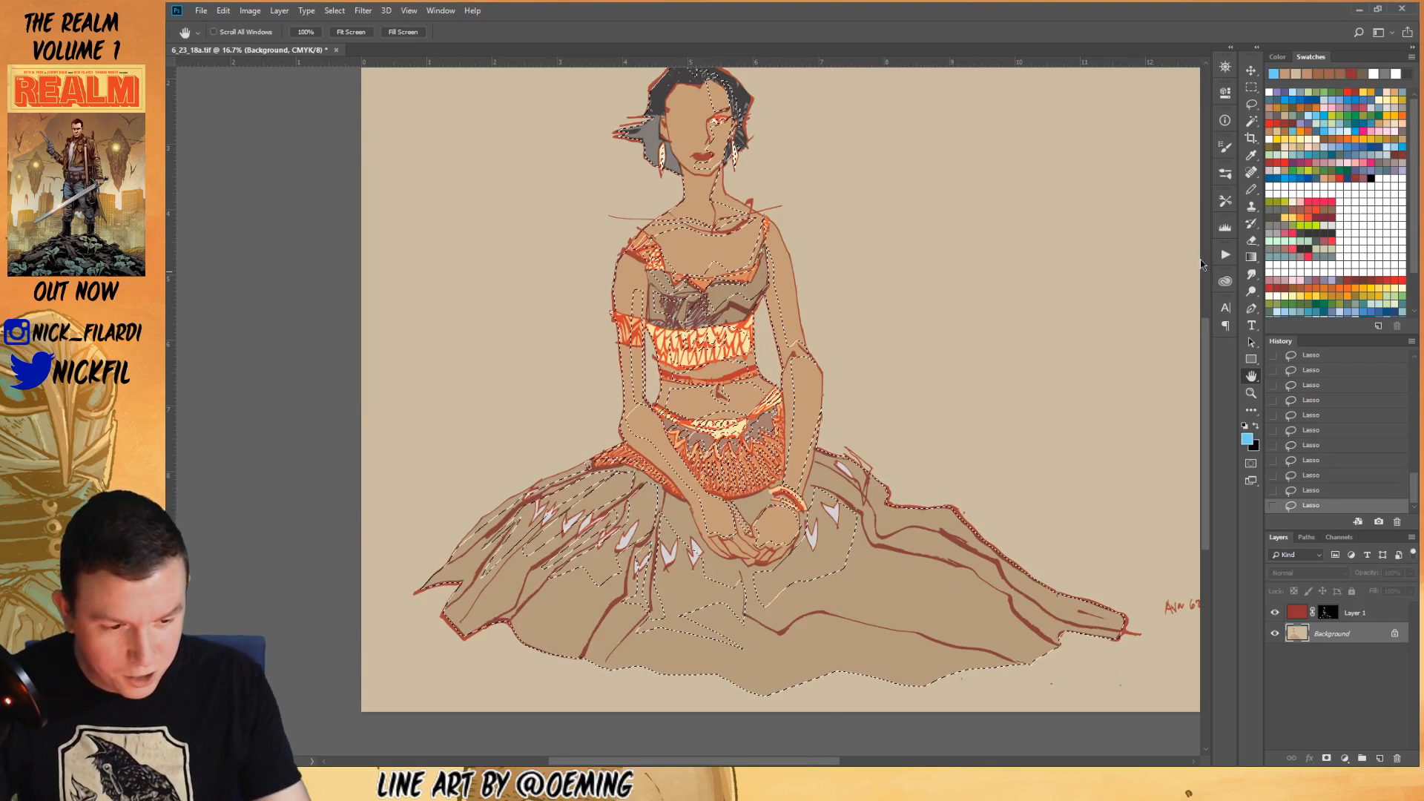
pyautogui.click(1252, 104)
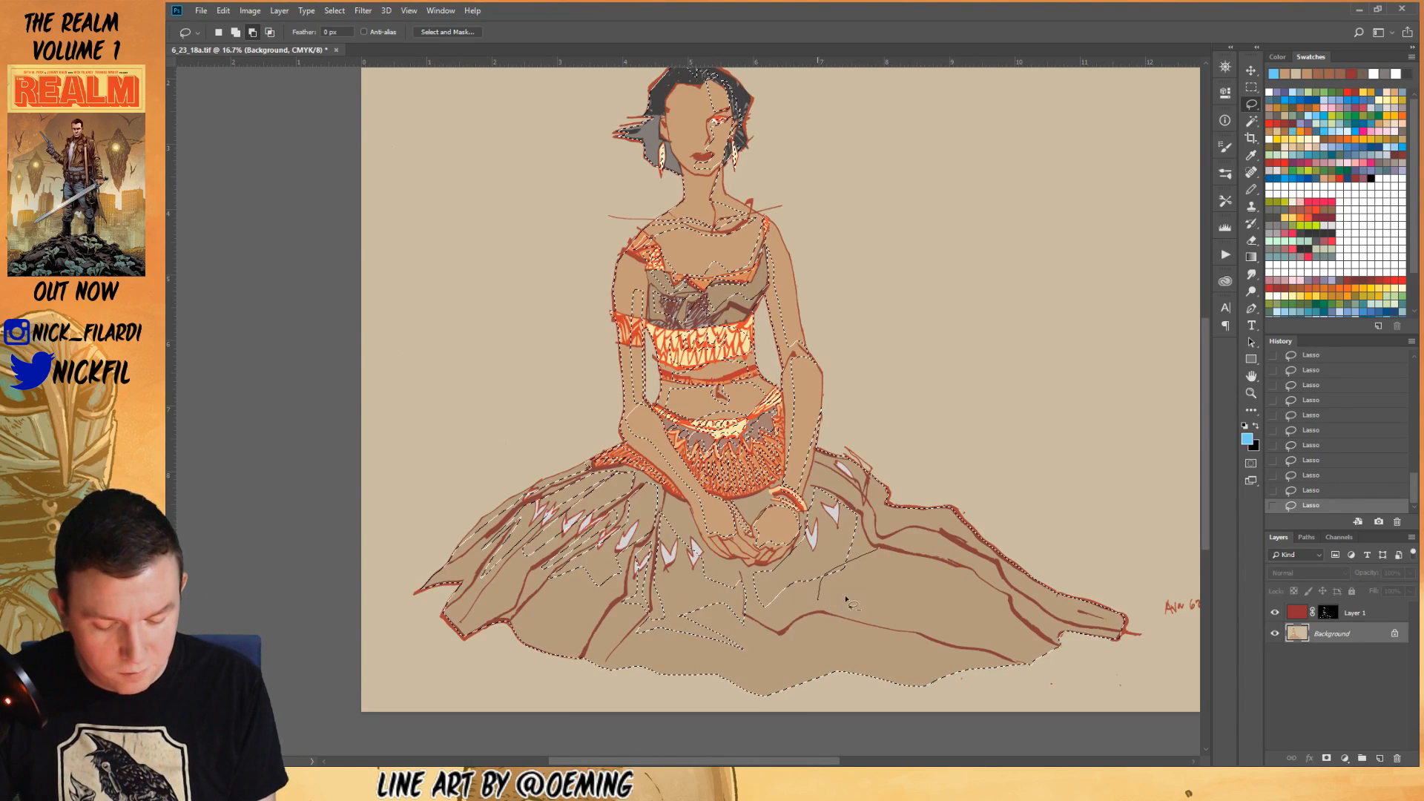
pyautogui.moveTo(883, 547); pyautogui.dragTo(884, 549)
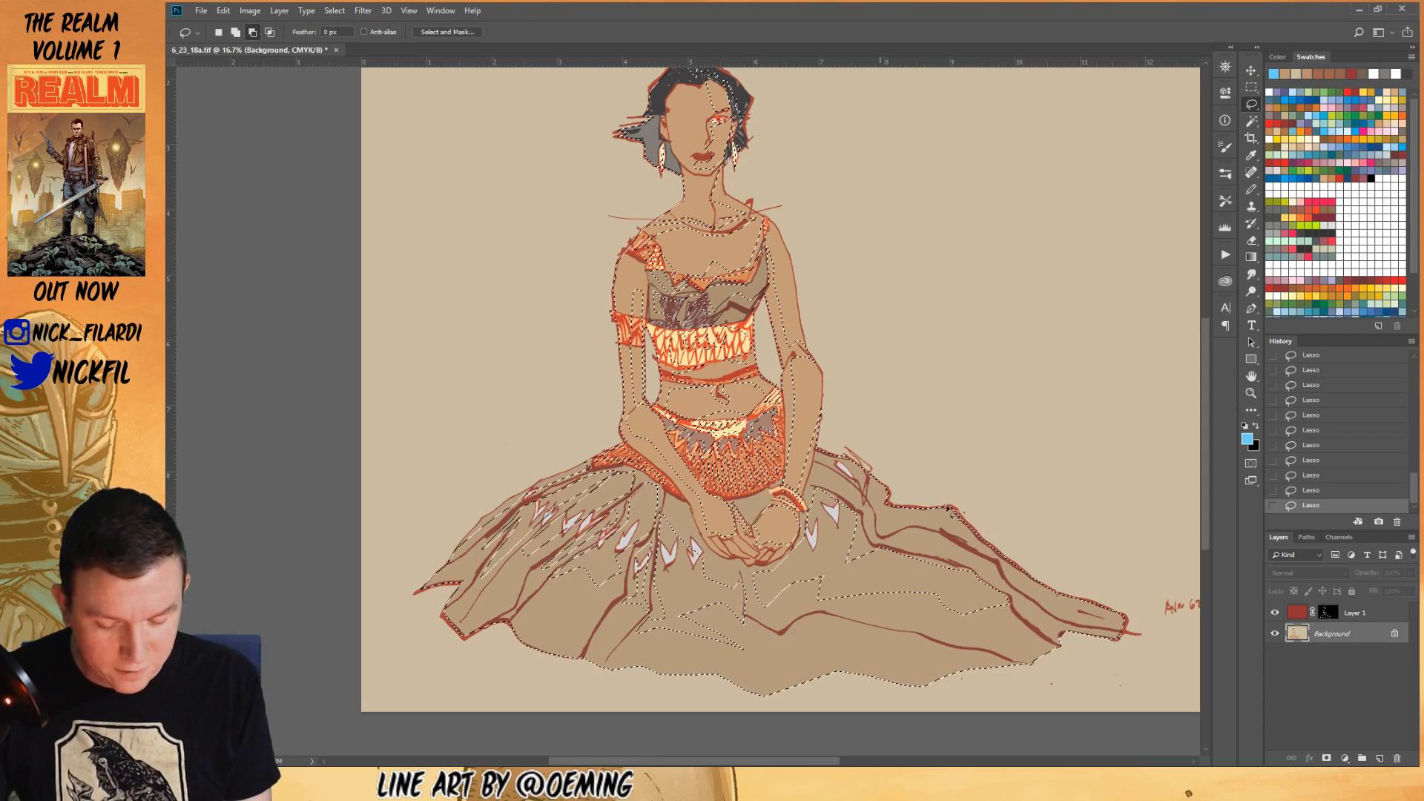
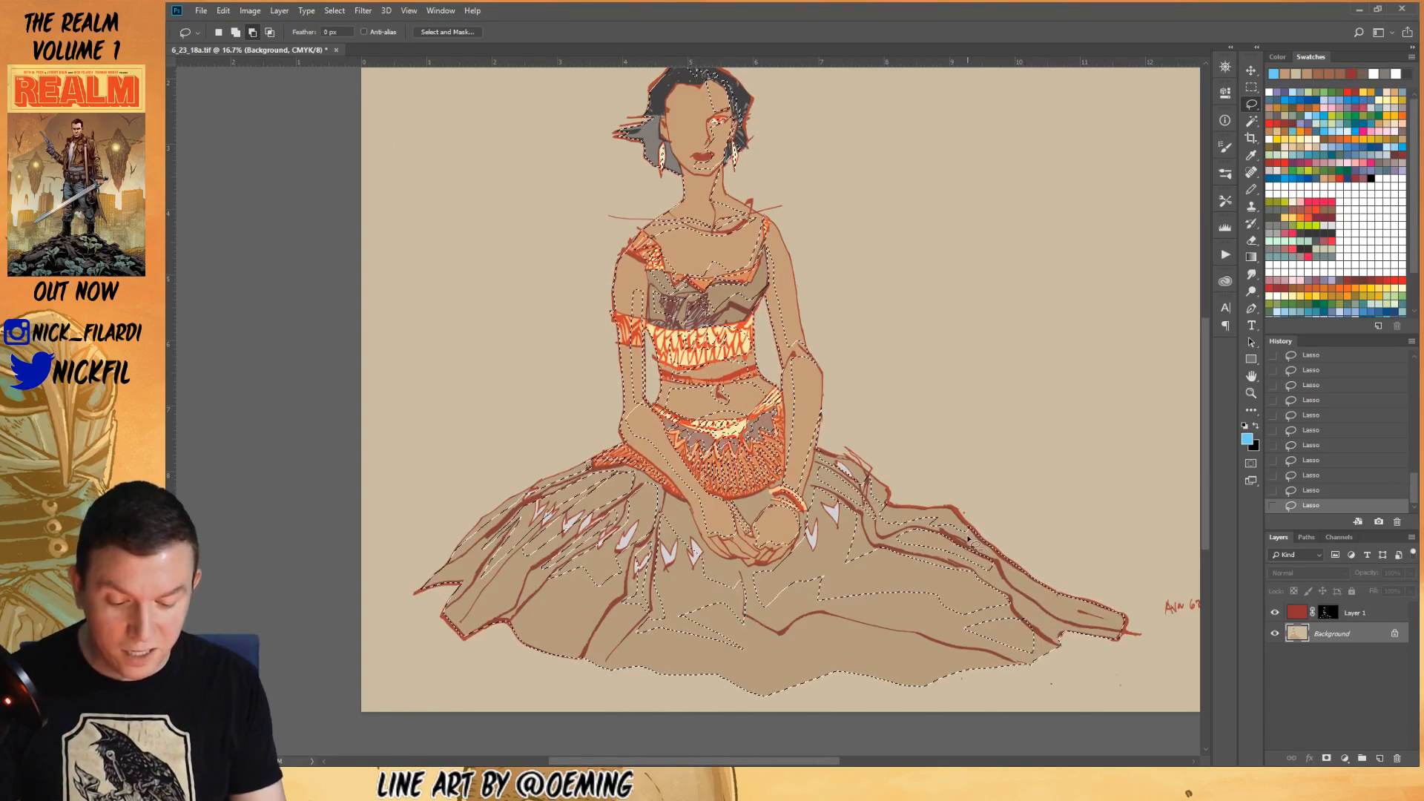
# - Fill the remaining shadow selection on the seated figure with dark blue
pyautogui.click(1252, 393)
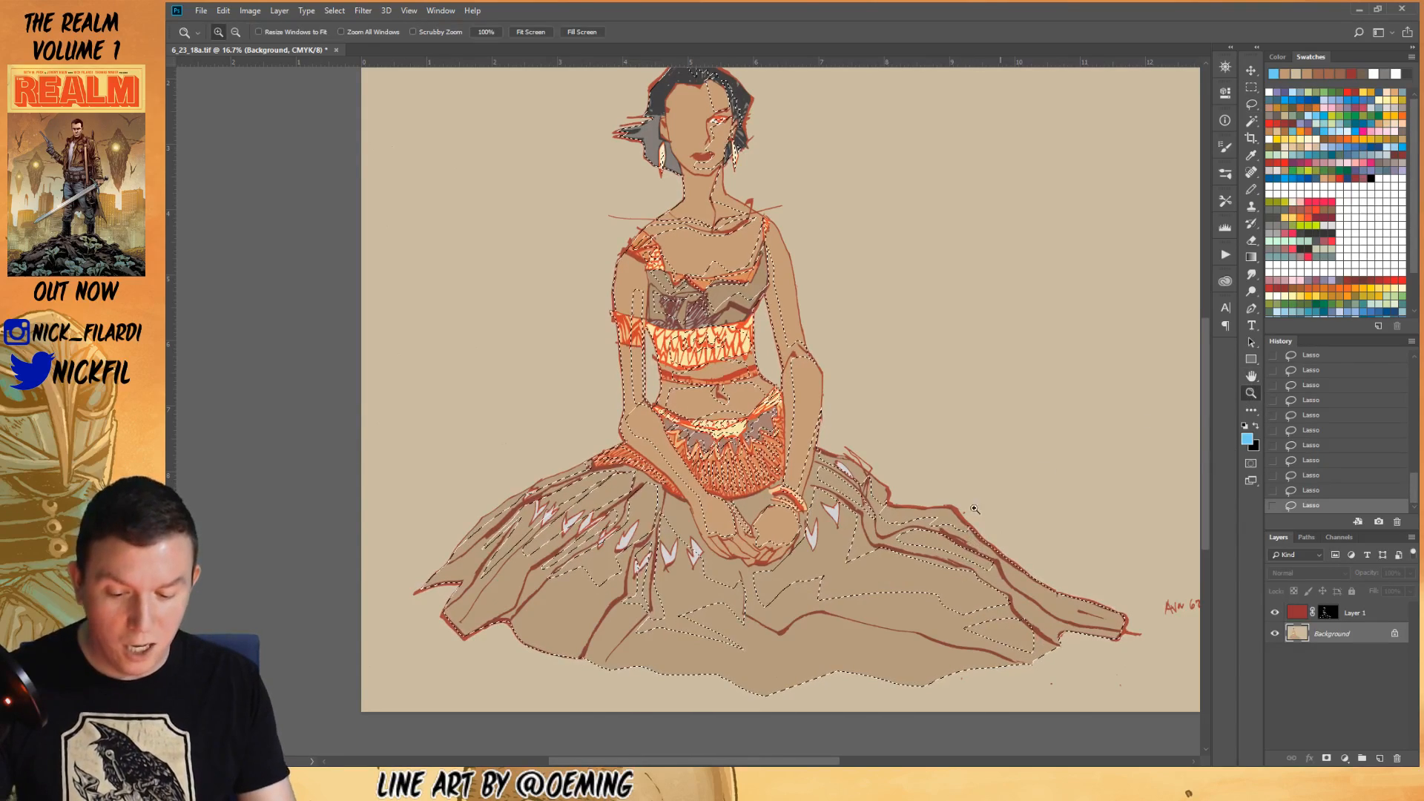
pyautogui.keyDown('alt'); pyautogui.click(844, 552); pyautogui.keyUp('alt')
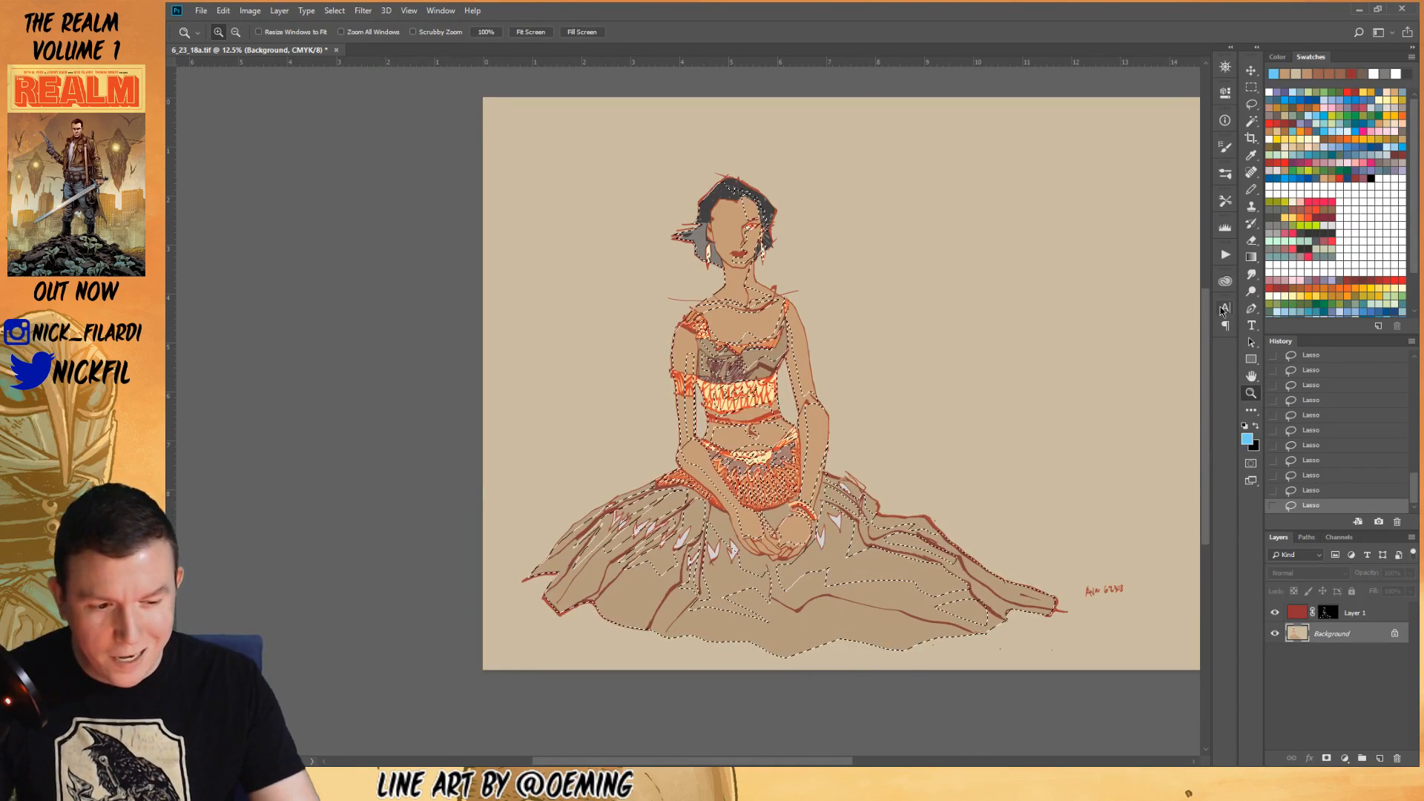
pyautogui.click(1251, 105)
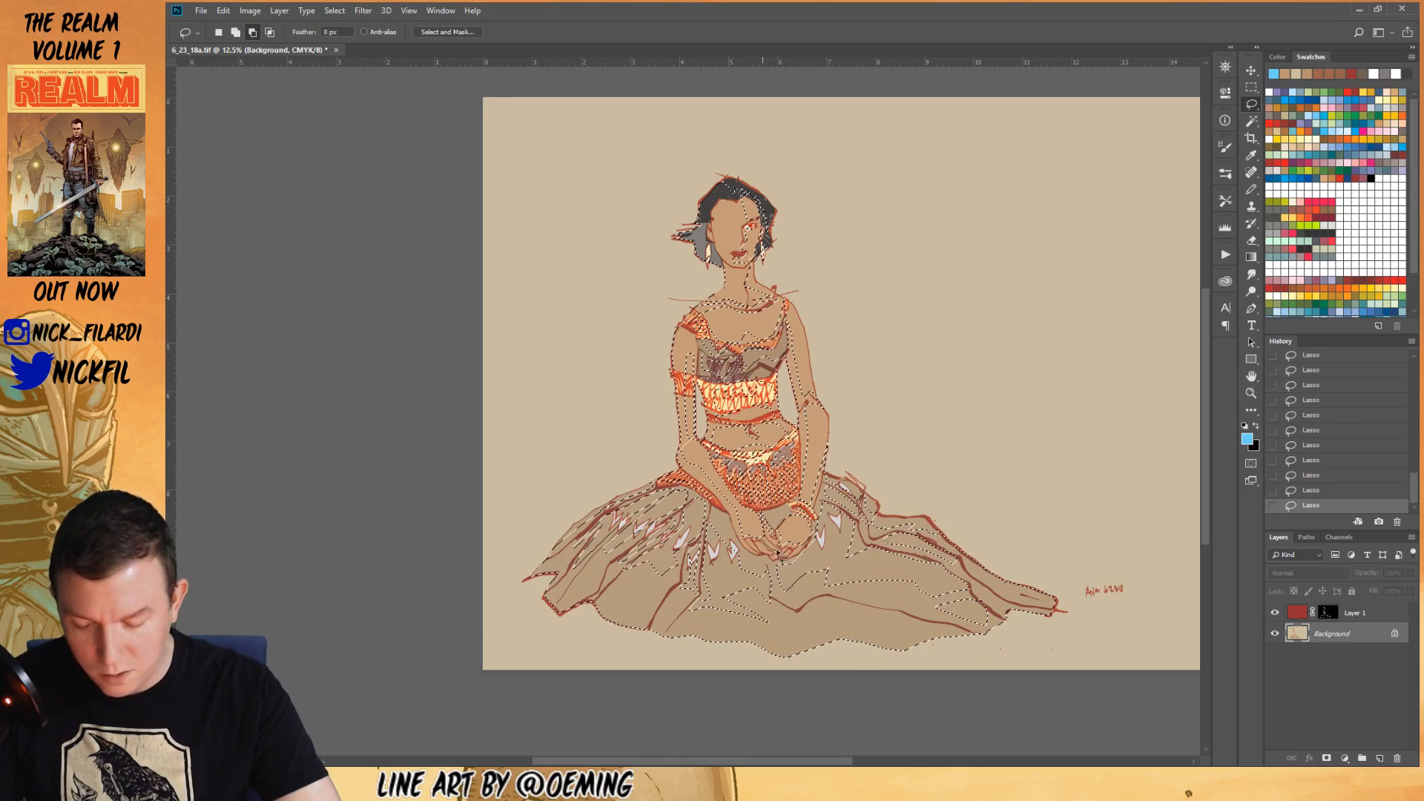
pyautogui.click(1252, 377)
pyautogui.moveTo(892, 517); pyautogui.dragTo(913, 557)
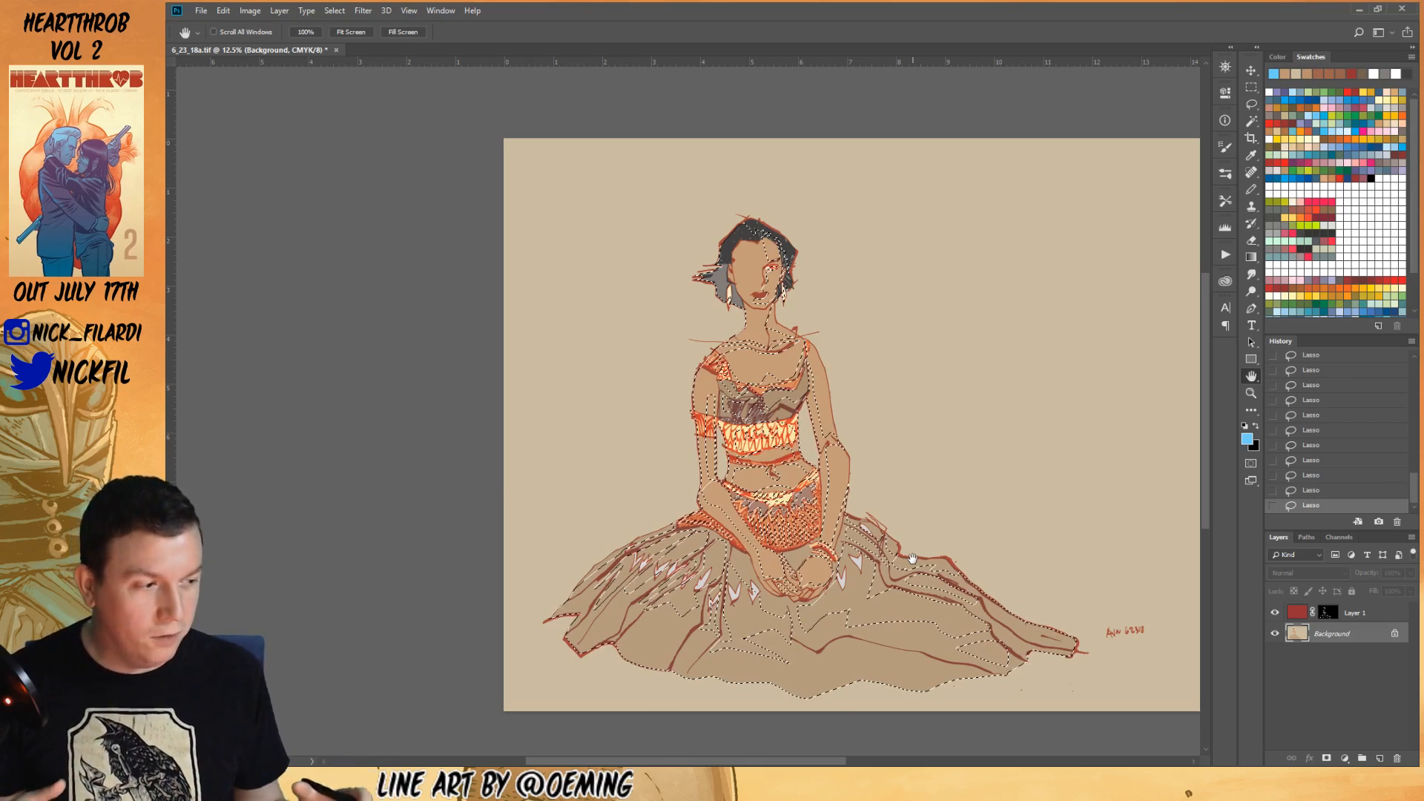
pyautogui.moveTo(955, 499)
pyautogui.mouseDown()
pyautogui.moveTo(928, 546)
pyautogui.moveTo(932, 525)
pyautogui.mouseUp()
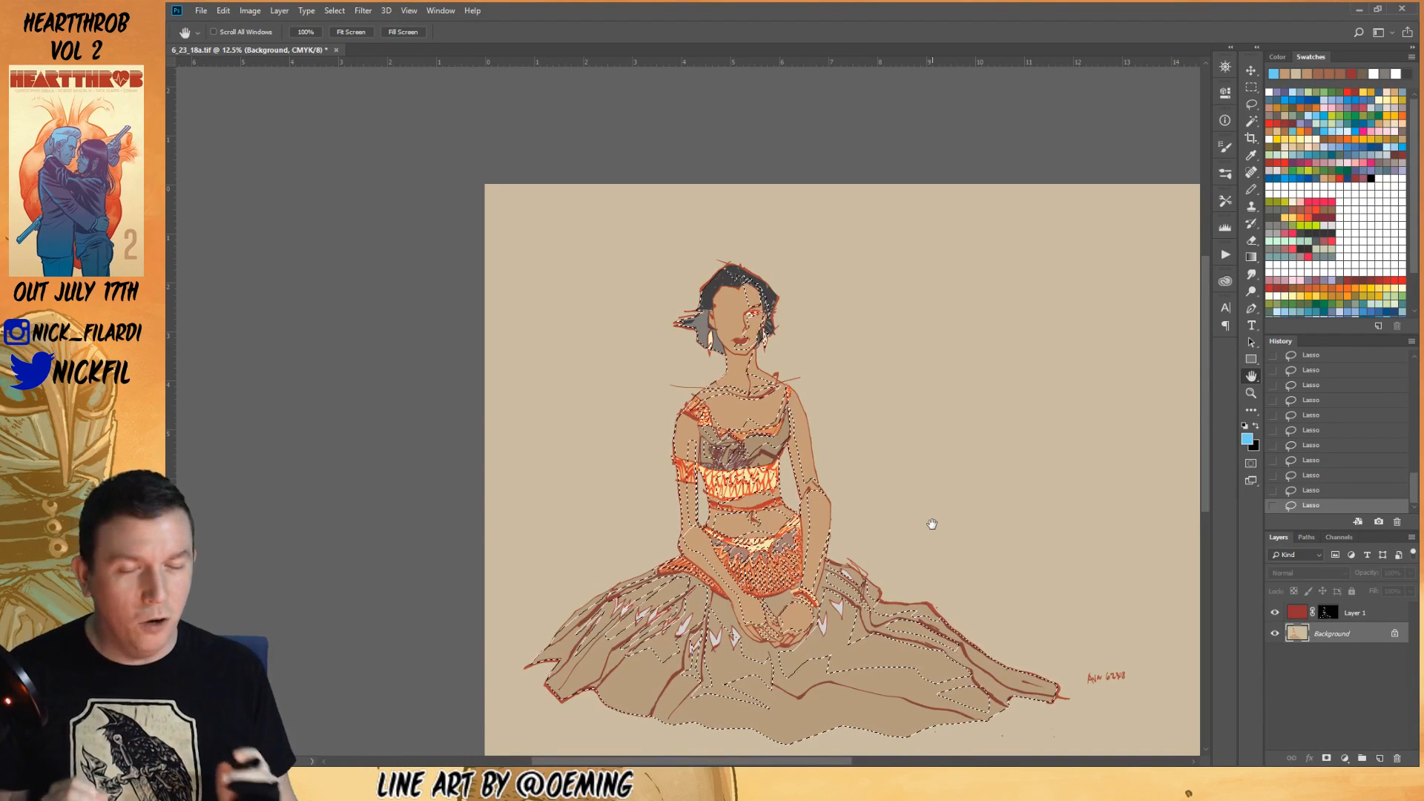
pyautogui.click(1281, 93)
pyautogui.hotkey('alt', 'BackSpace')
# - Fade the dark blue fill to Multiply mode at 42% opacity and deselect the shadow areas
pyautogui.hotkey('ctrl', 'shift', 'f')
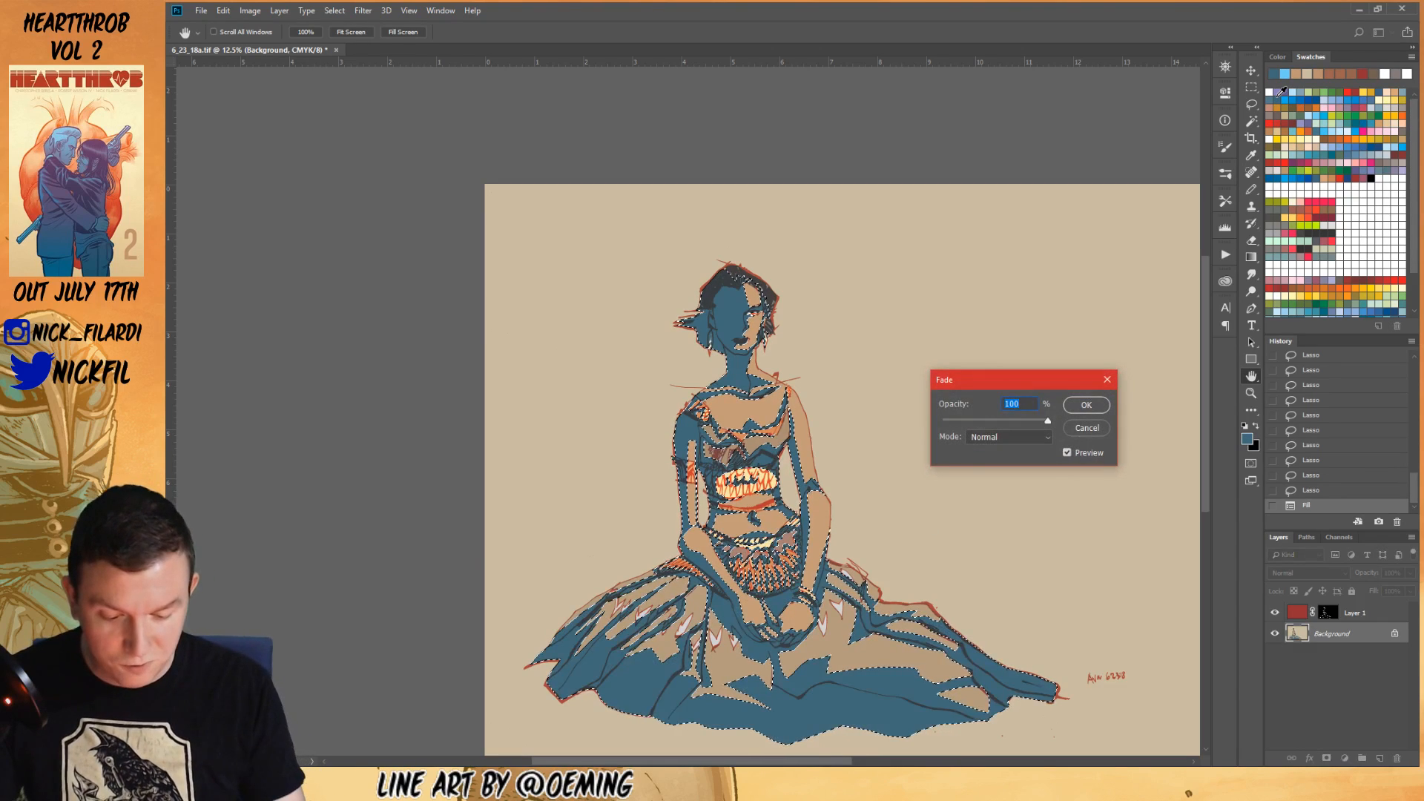
pyautogui.click(994, 439)
pyautogui.click(992, 123)
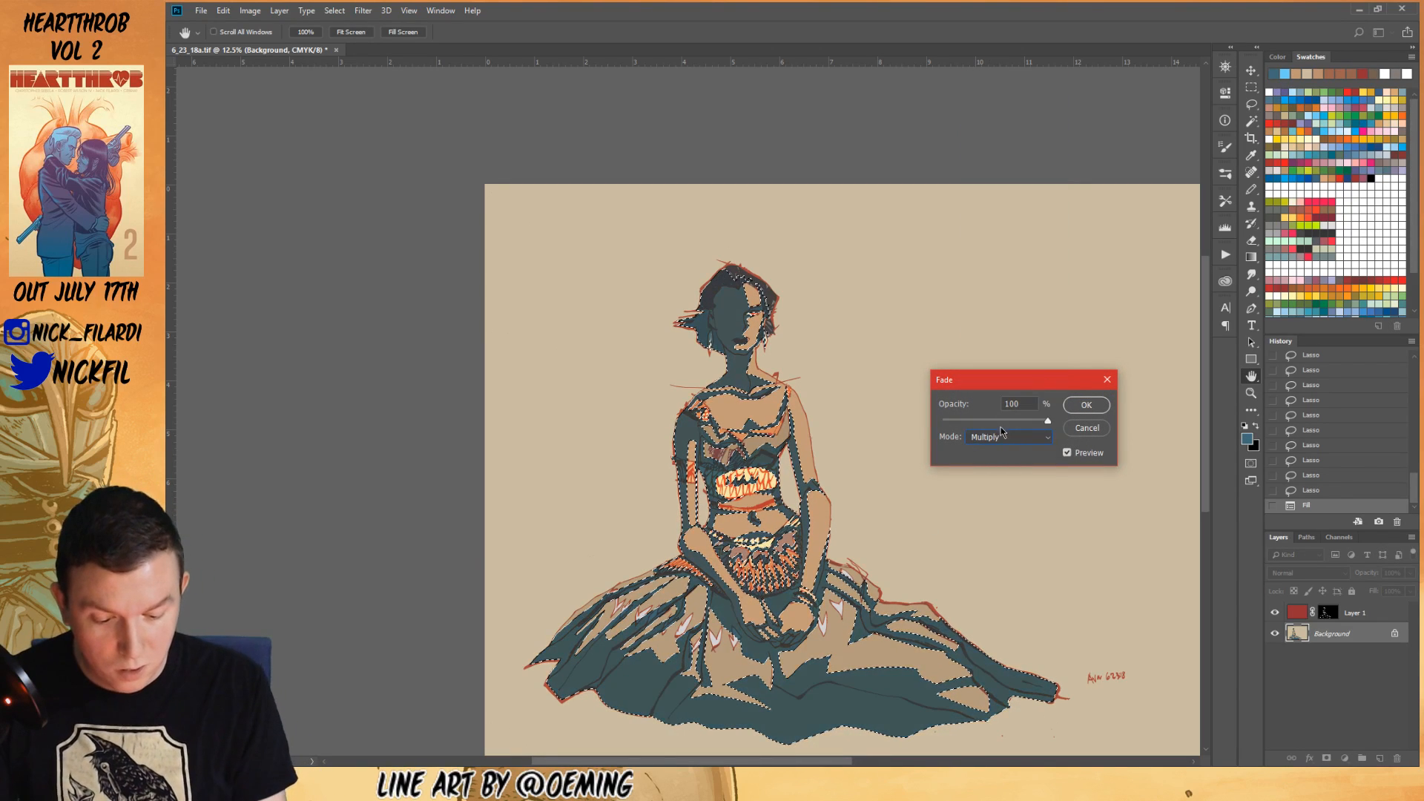
pyautogui.moveTo(1039, 426); pyautogui.dragTo(1001, 430)
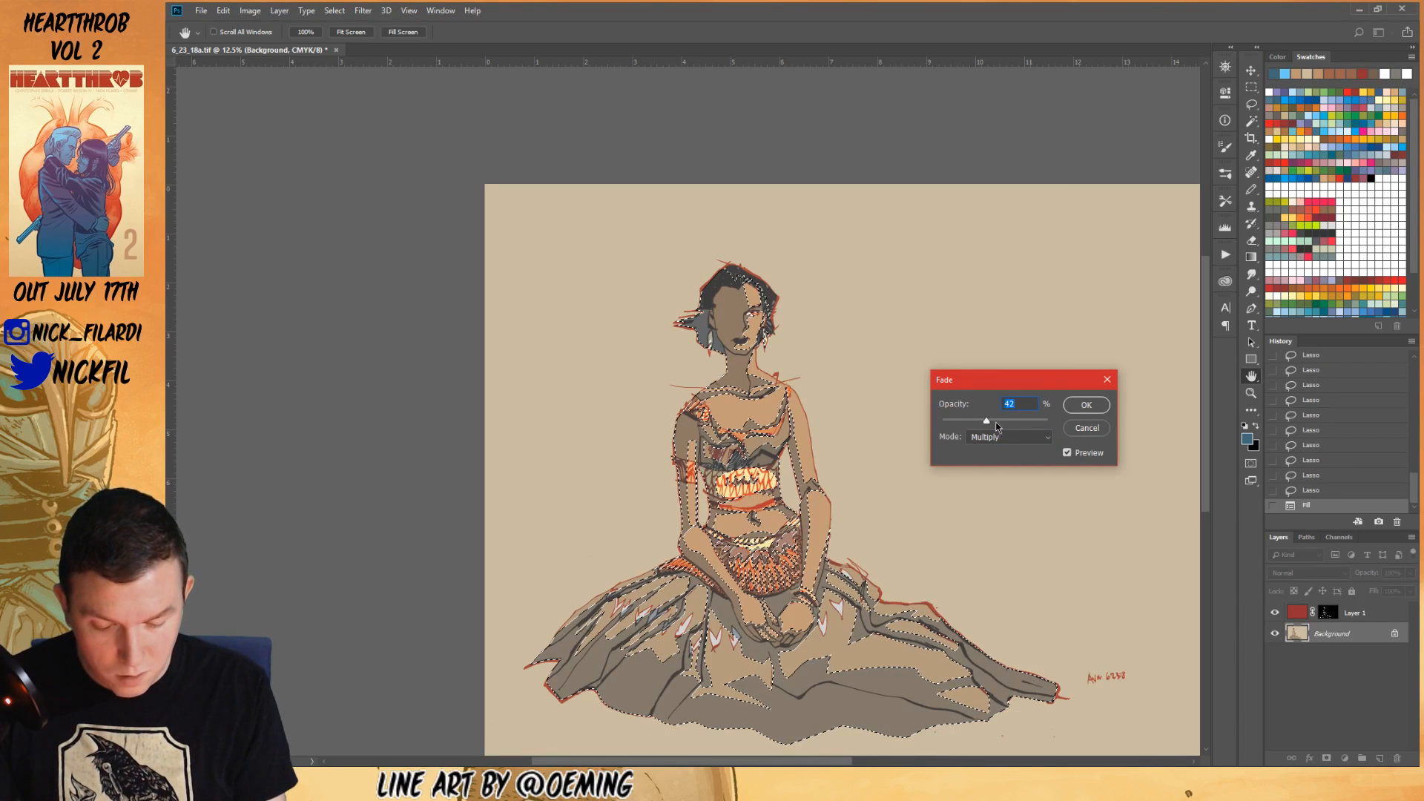
pyautogui.click(1086, 405)
pyautogui.hotkey('ctrl', 'd')
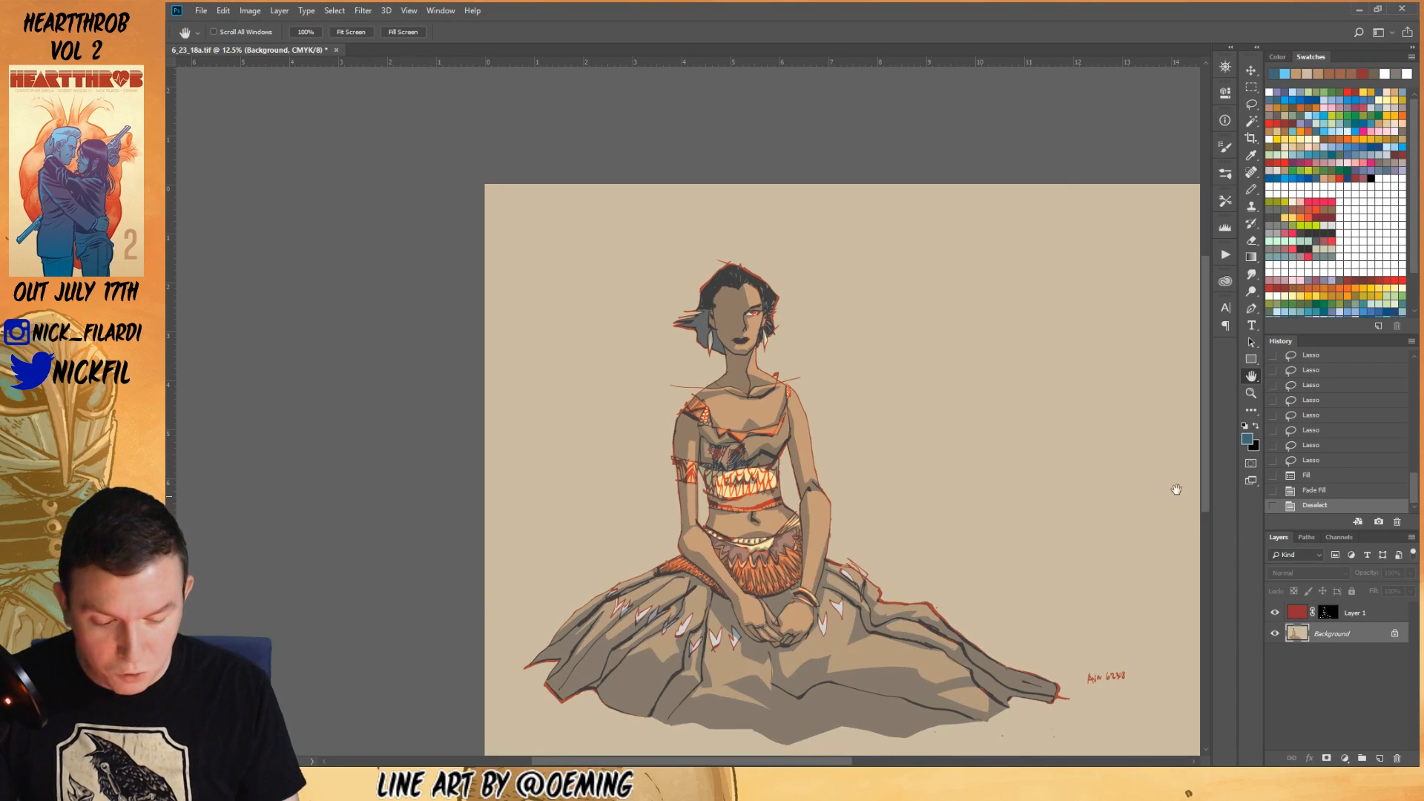
# - Select all the shadowed skin areas with the Magic Wand by sampling the upper arm with Contiguous turned off
pyautogui.click(1248, 396)
pyautogui.keyDown('alt'); pyautogui.click(888, 554); pyautogui.keyUp('alt')
pyautogui.click(1251, 122)
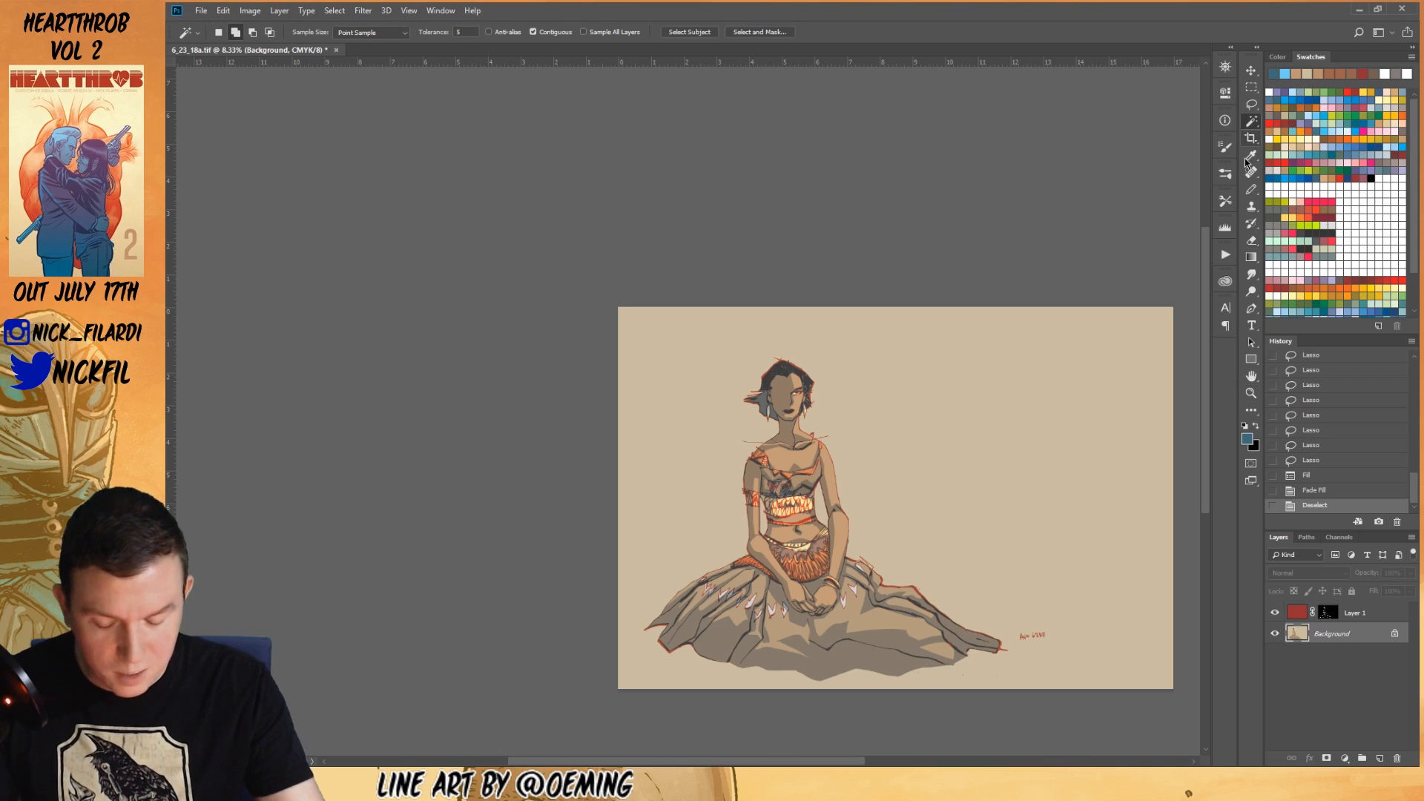
pyautogui.click(751, 469)
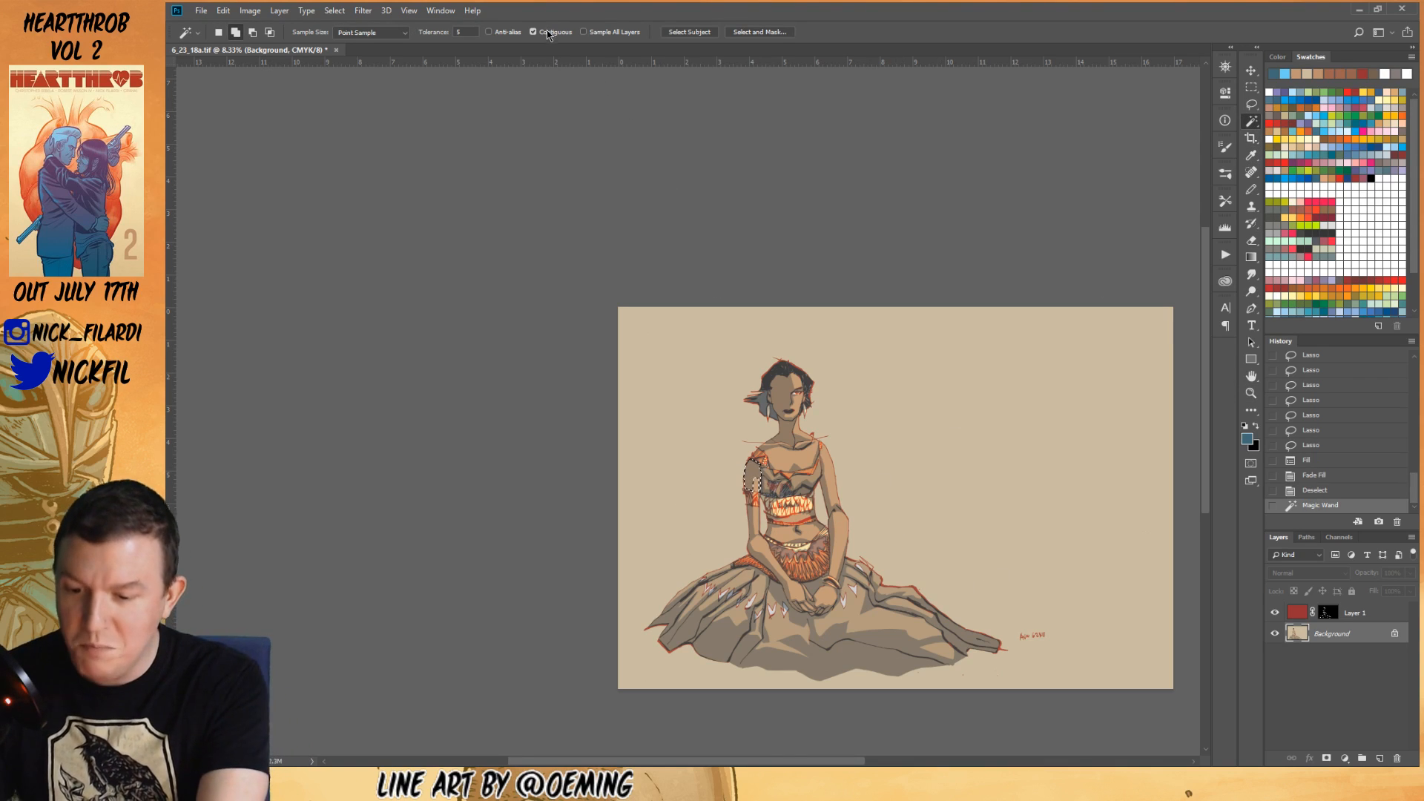
pyautogui.click(758, 469)
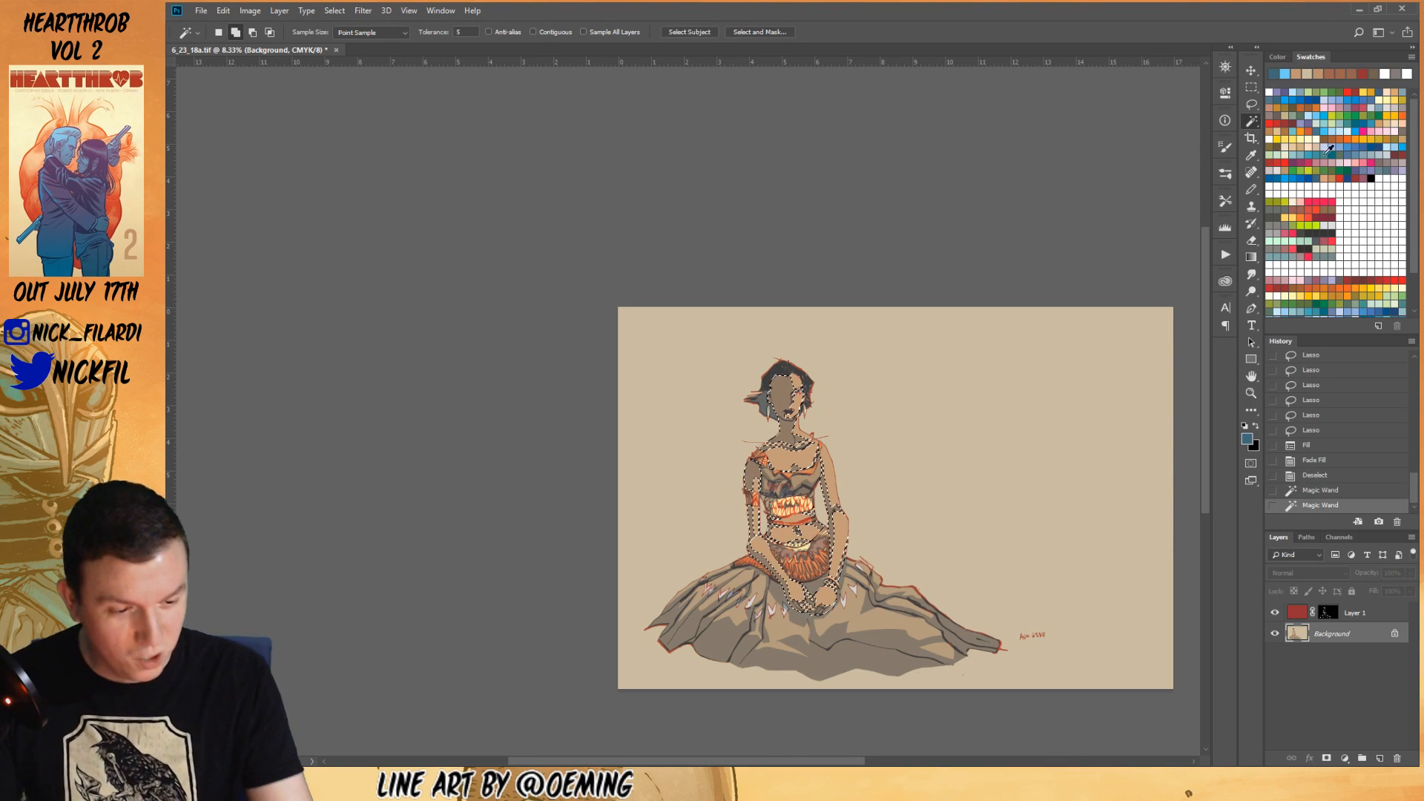
# - Fill the selected skin shadows with dark red, fade the fill, and deselect
pyautogui.click(1353, 91)
pyautogui.hotkey('alt', 'BackSpace')
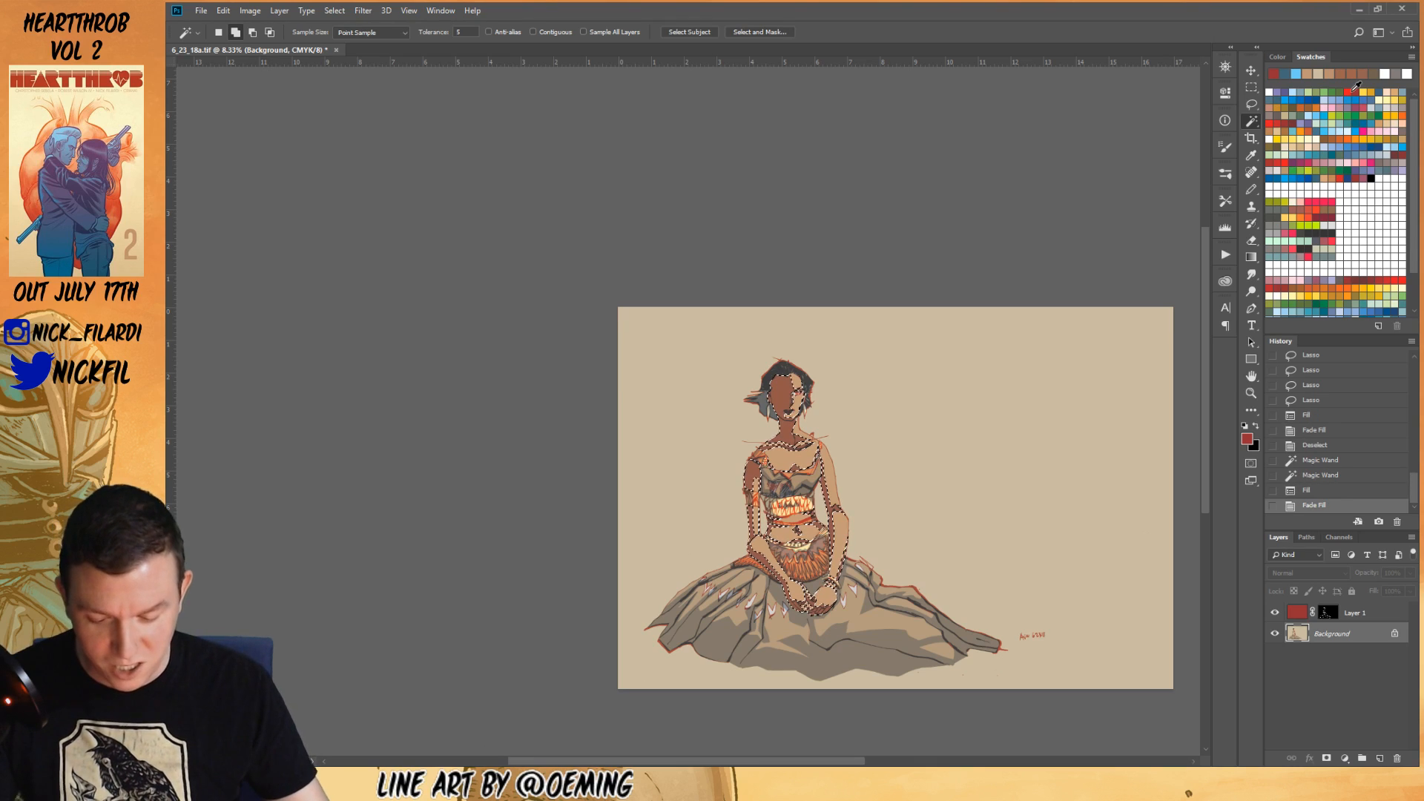
pyautogui.hotkey('ctrl', 'd')
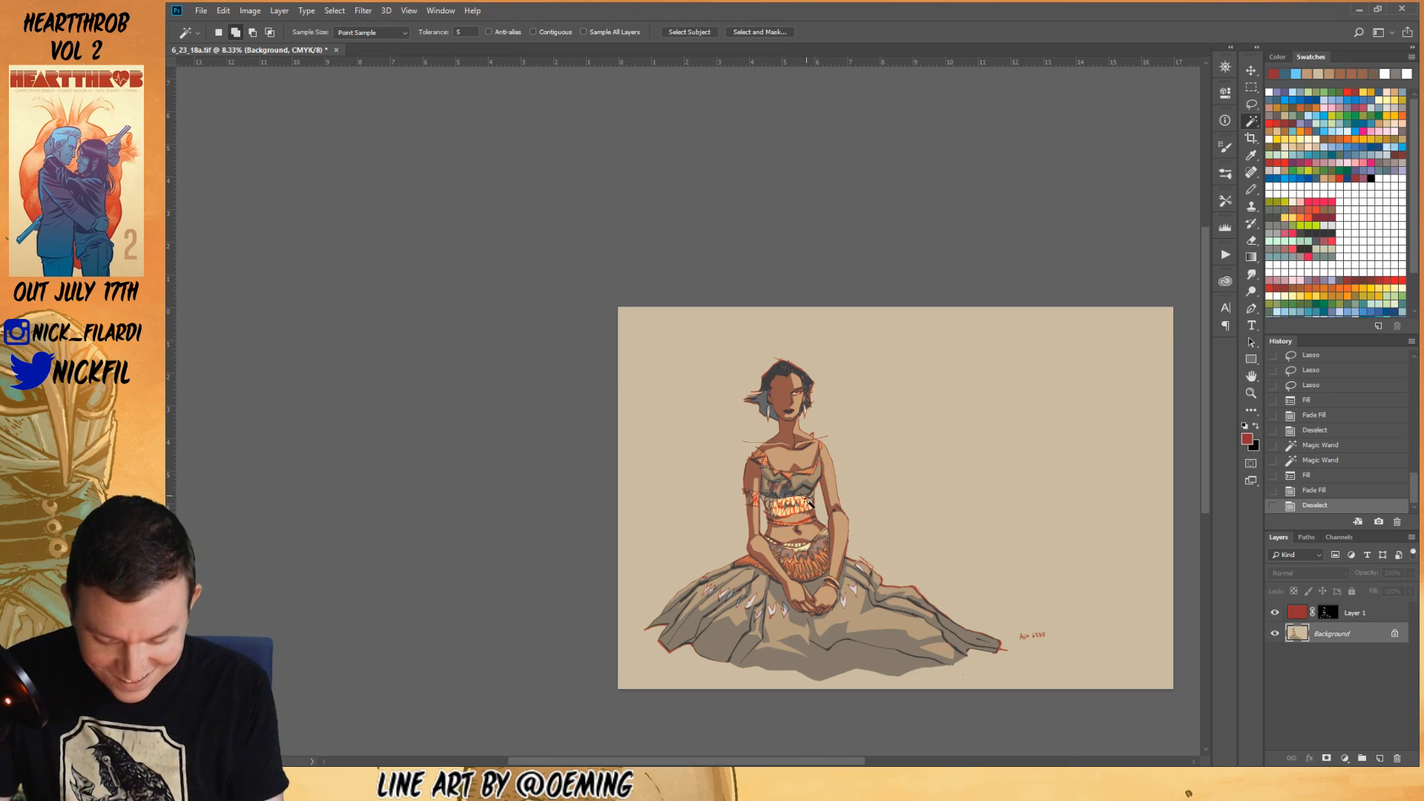
# - Select the shadowed parts of the pale patterned band and waistband, fill them with orange, fade the fill, and deselect
pyautogui.click(774, 495)
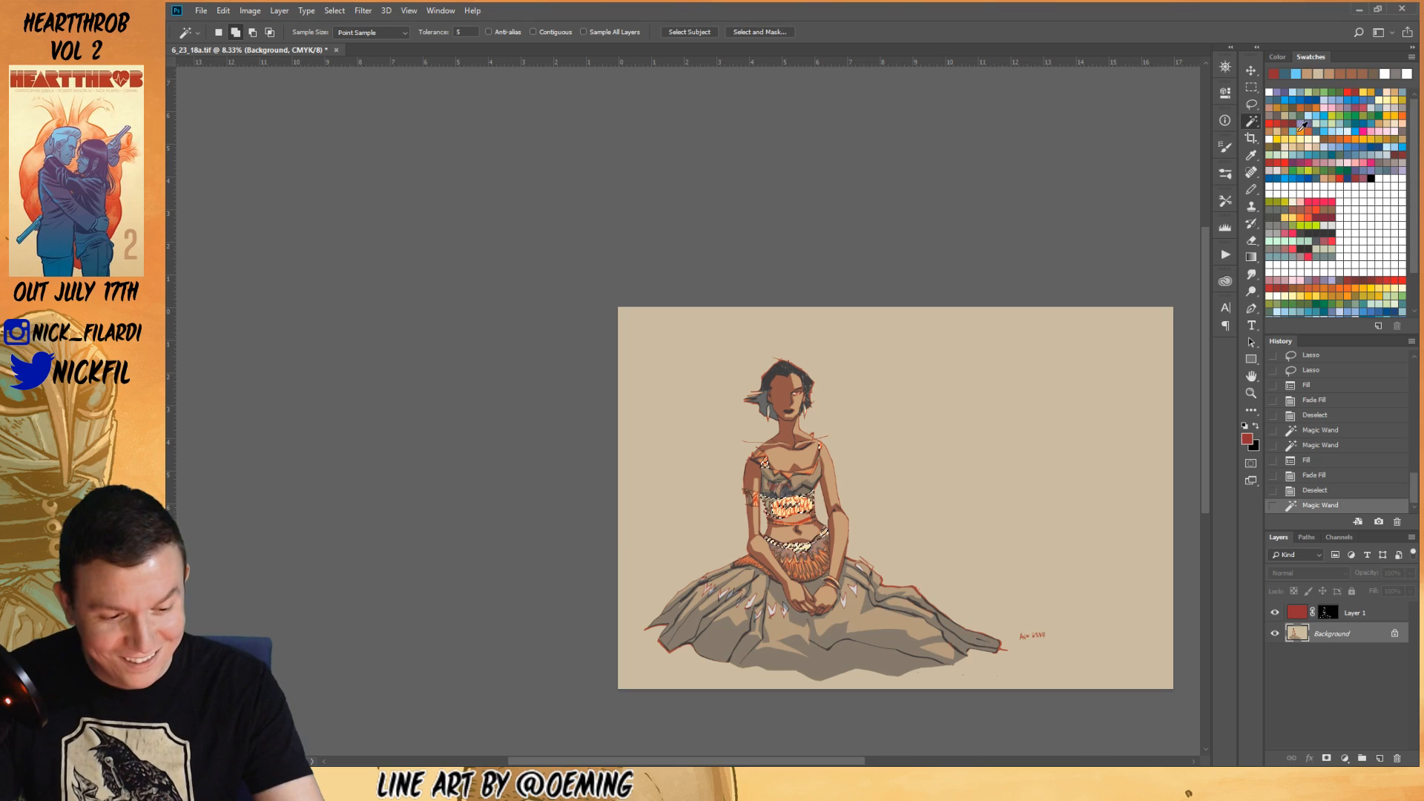
pyautogui.click(1308, 122)
pyautogui.hotkey('alt', 'BackSpace')
pyautogui.hotkey('ctrl', 'shift', 'f')
pyautogui.press('Return')
pyautogui.hotkey('ctrl', 'd')
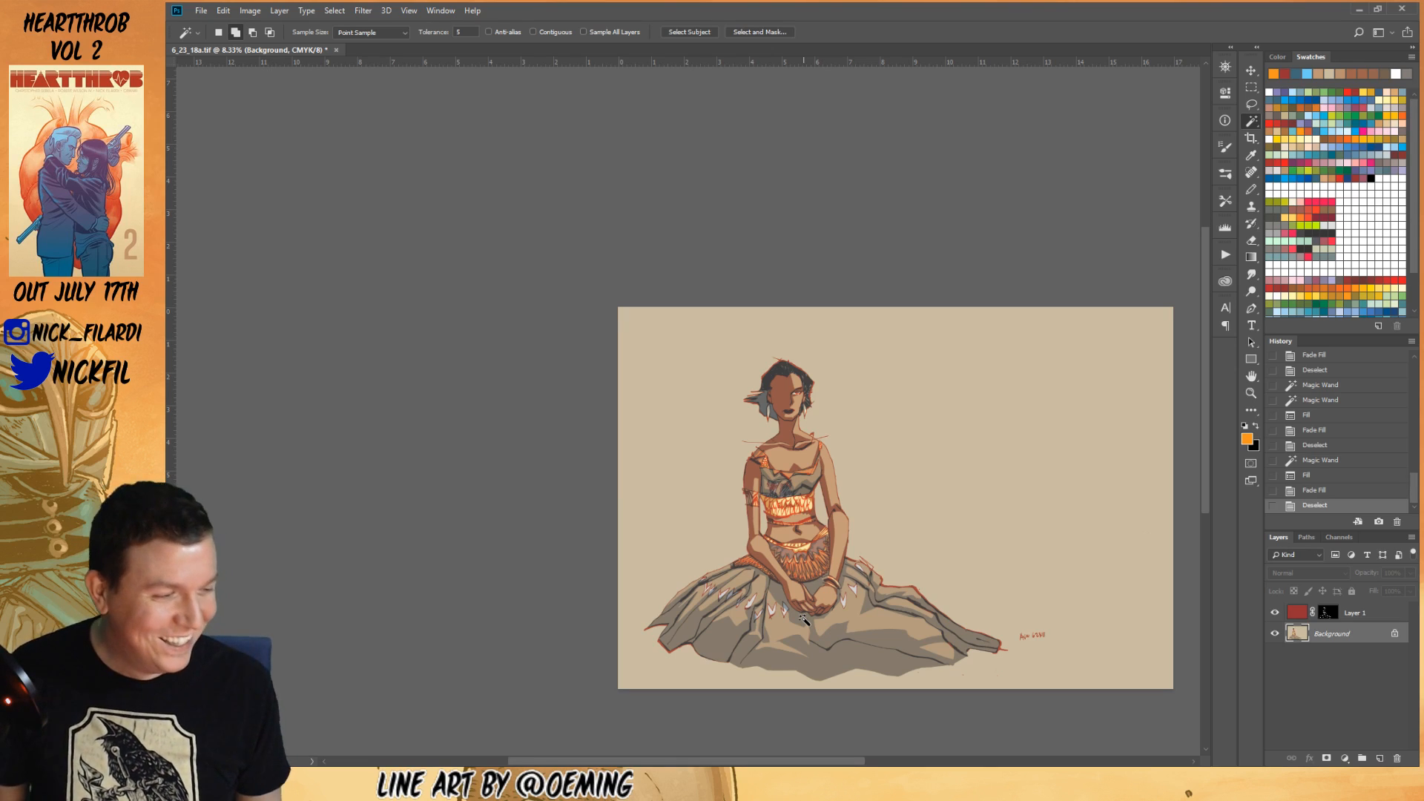
# - Select the shadow tones of the skirt and the top with the Magic Wand
pyautogui.press('space')
pyautogui.moveTo(911, 576); pyautogui.dragTo(879, 569)
pyautogui.click(1252, 393)
pyautogui.click(1252, 121)
pyautogui.click(827, 647)
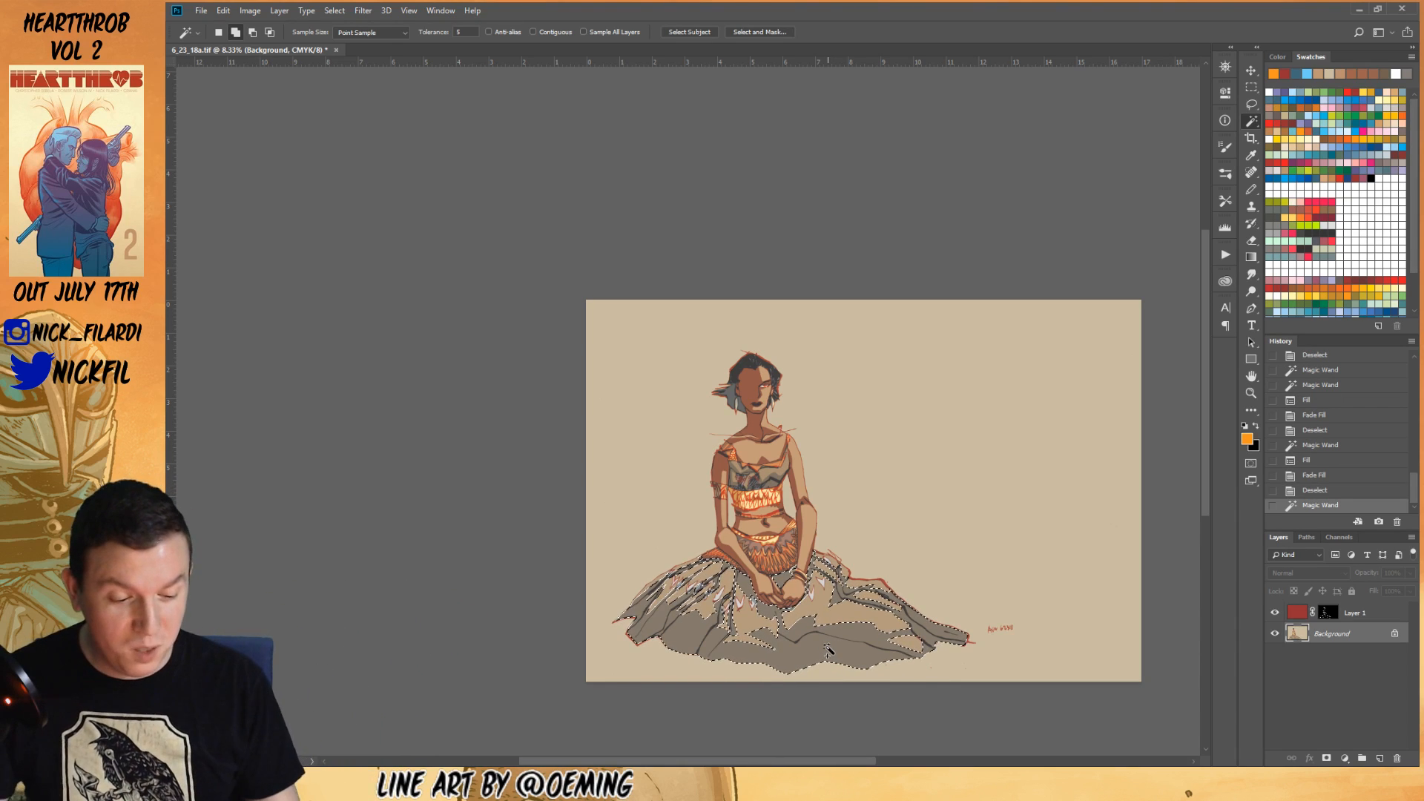
pyautogui.press('h')
pyautogui.moveTo(824, 565); pyautogui.dragTo(897, 547)
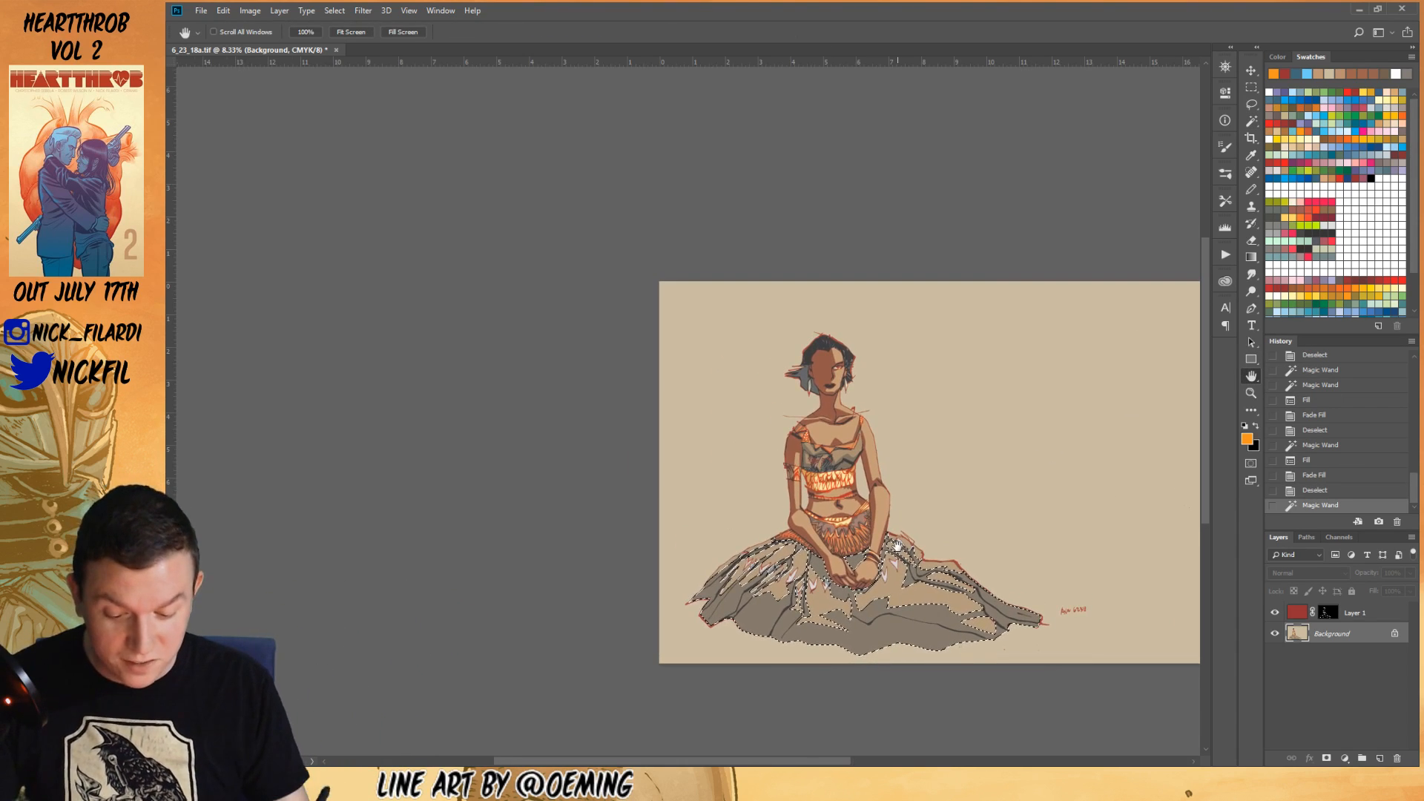
pyautogui.press('w')
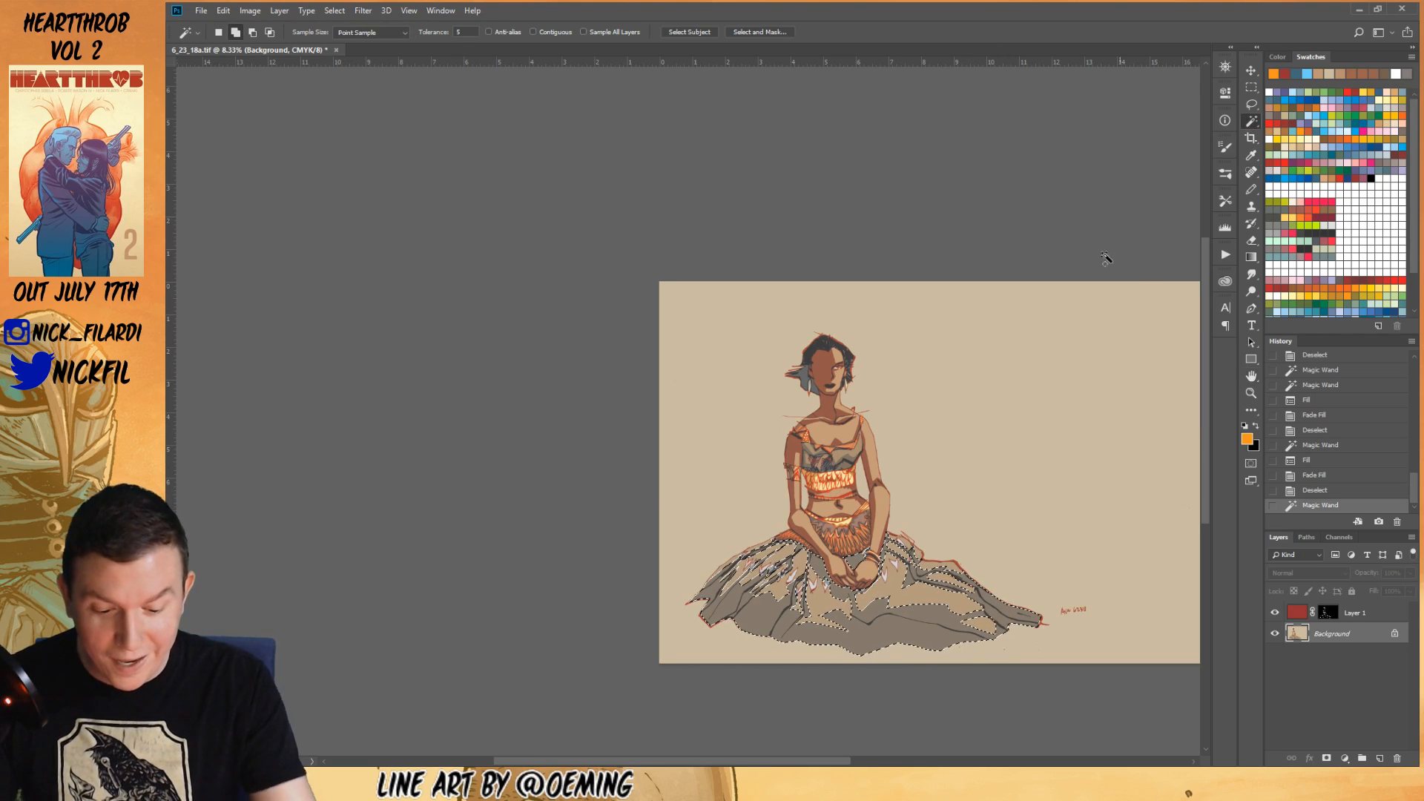
pyautogui.click(859, 461)
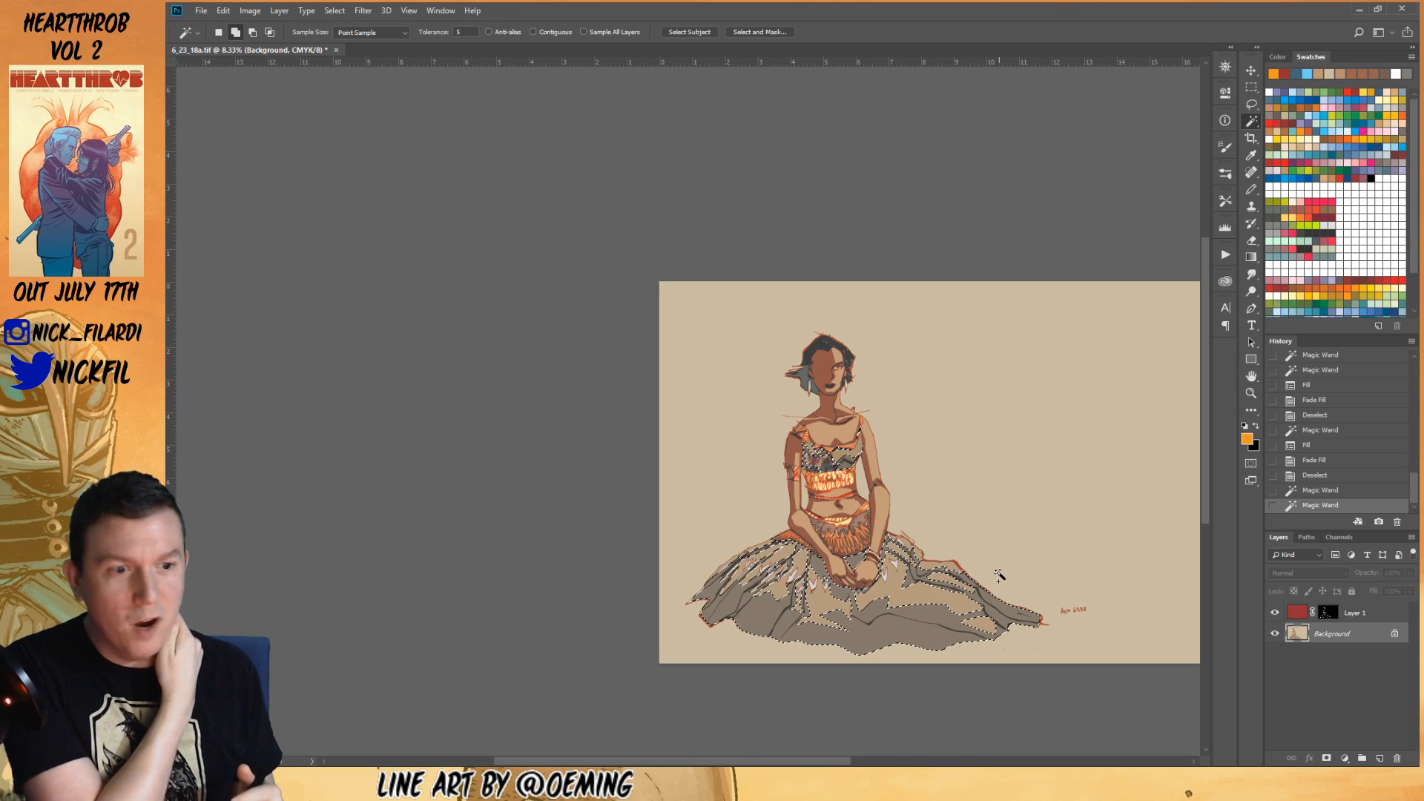
# - Add the lit areas of the skirt and the top to the Magic Wand selection
pyautogui.click(1252, 379)
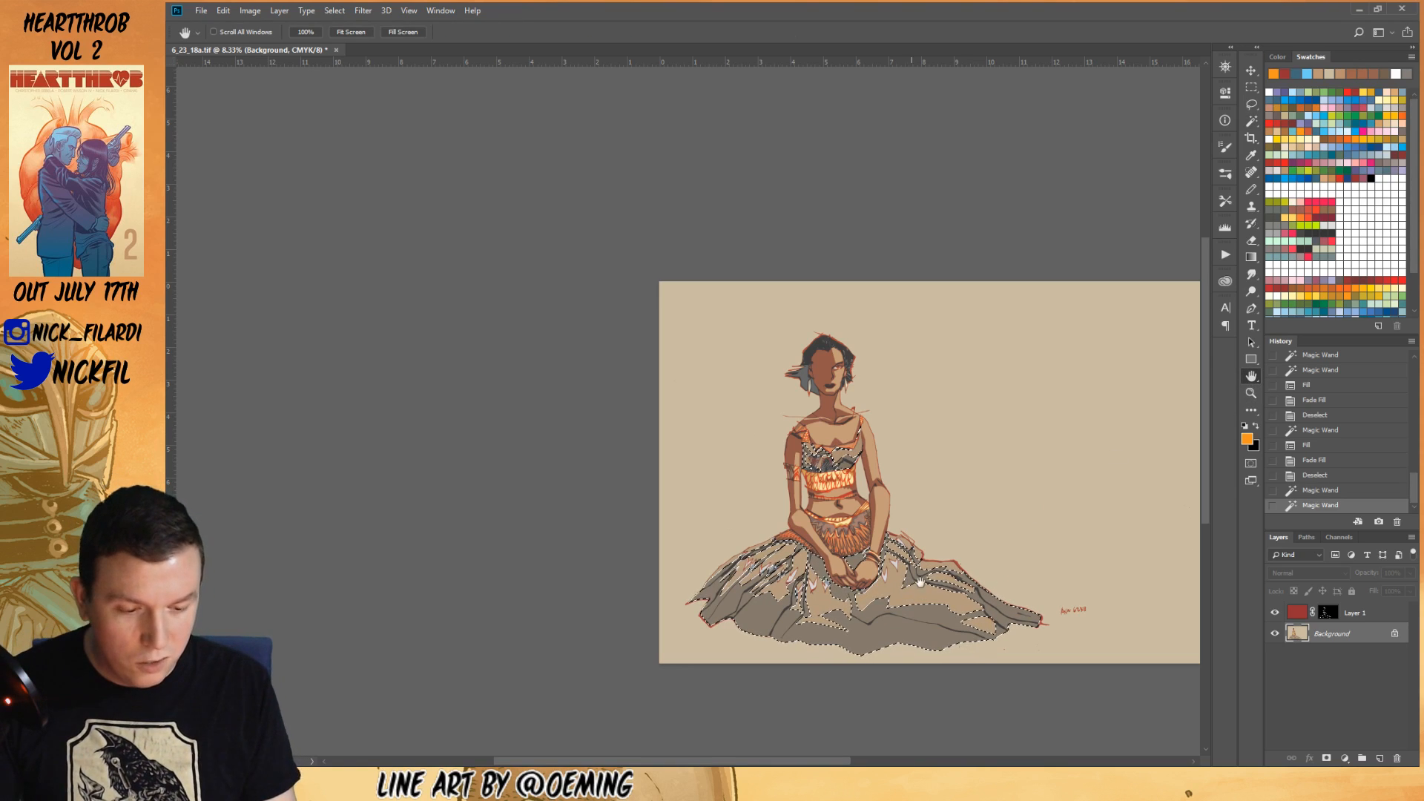
pyautogui.click(1253, 122)
pyautogui.click(903, 588)
pyautogui.click(831, 454)
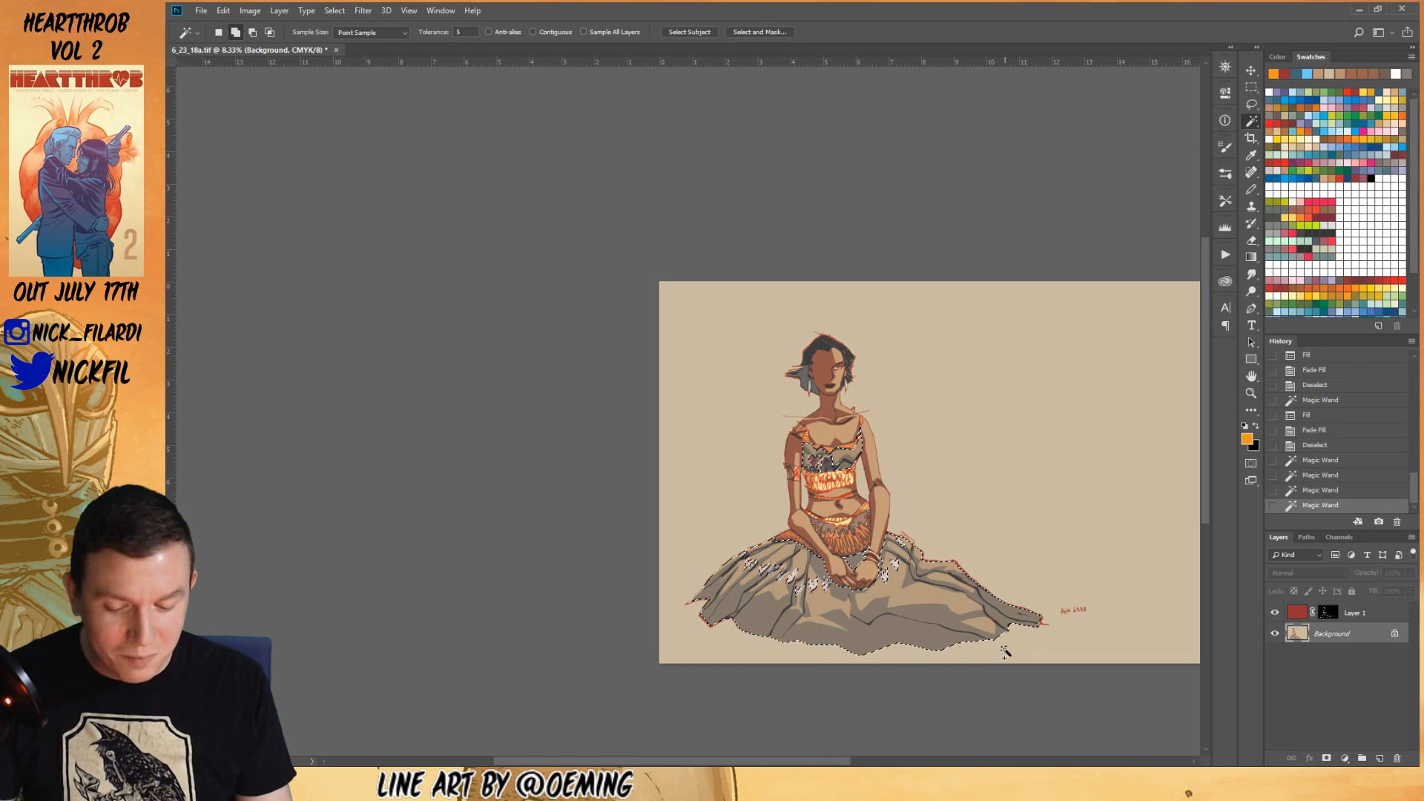
# - Sample the skirt's shadow colour and apply gradients inward across the selected skirt from its lower-left side, raising the opacity from 50% to 100%
pyautogui.click(1252, 256)
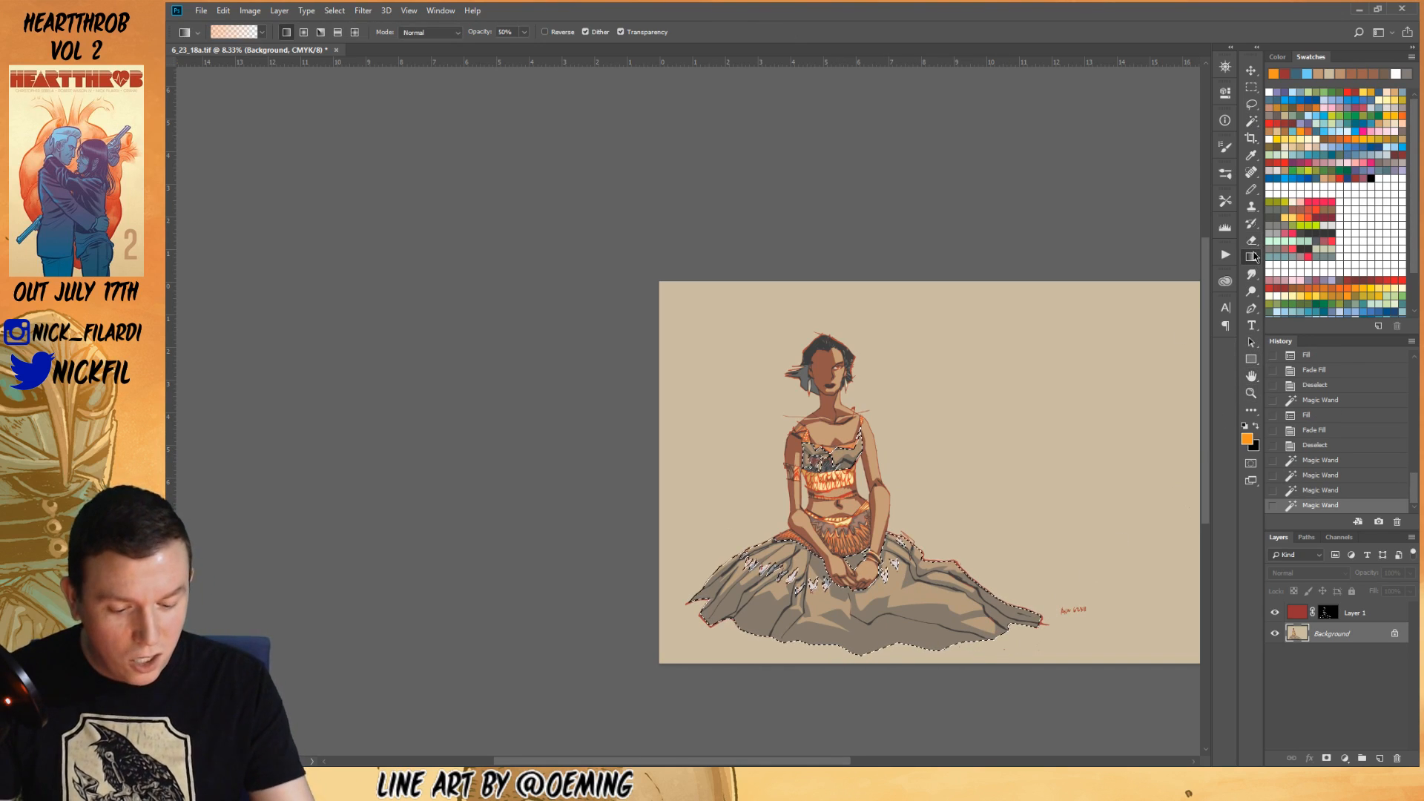
pyautogui.keyDown('alt'); pyautogui.click(905, 614); pyautogui.keyUp('alt')
pyautogui.moveTo(710, 634); pyautogui.dragTo(712, 637)
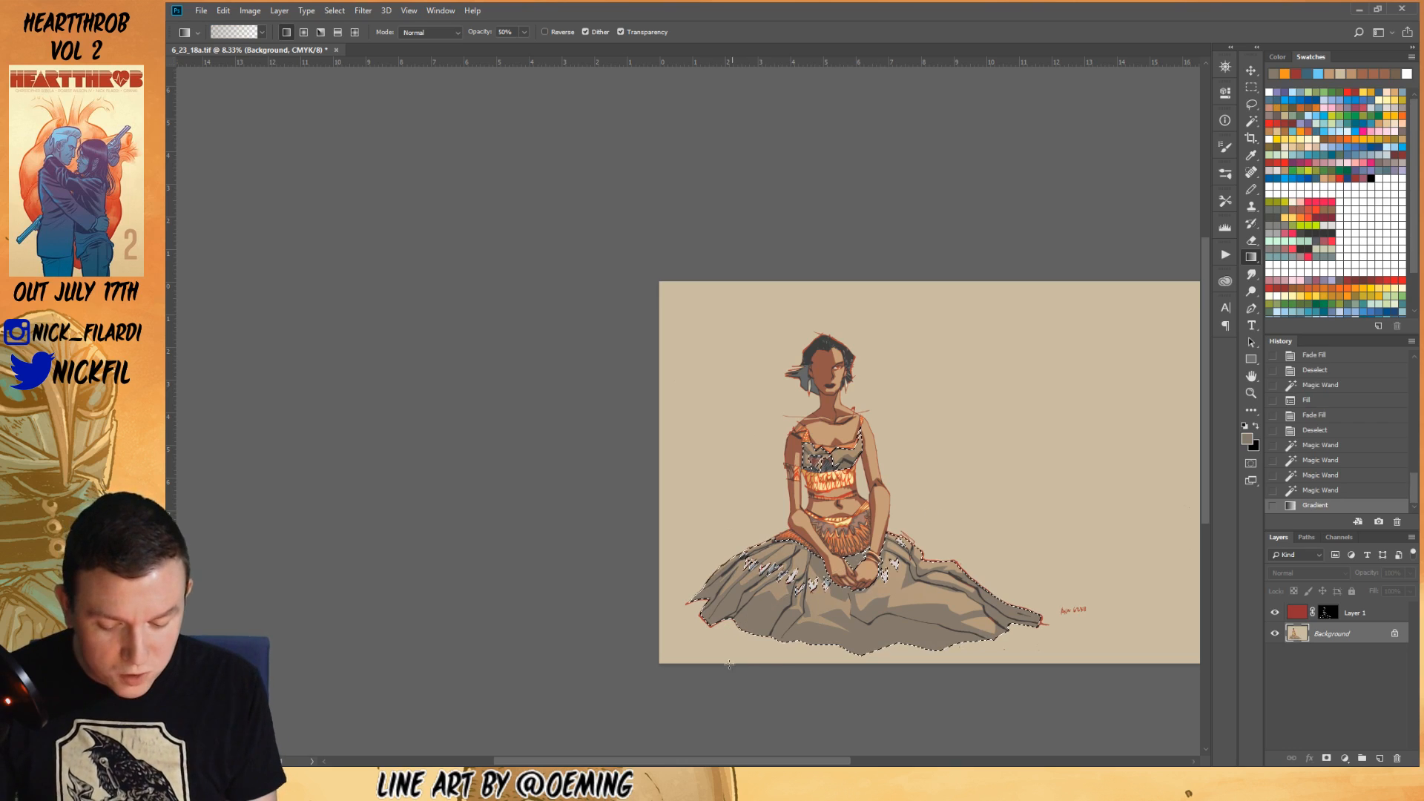
pyautogui.moveTo(945, 515); pyautogui.dragTo(957, 508)
pyautogui.moveTo(679, 655); pyautogui.dragTo(928, 521)
pyautogui.press('0')
pyautogui.moveTo(603, 681); pyautogui.dragTo(925, 516)
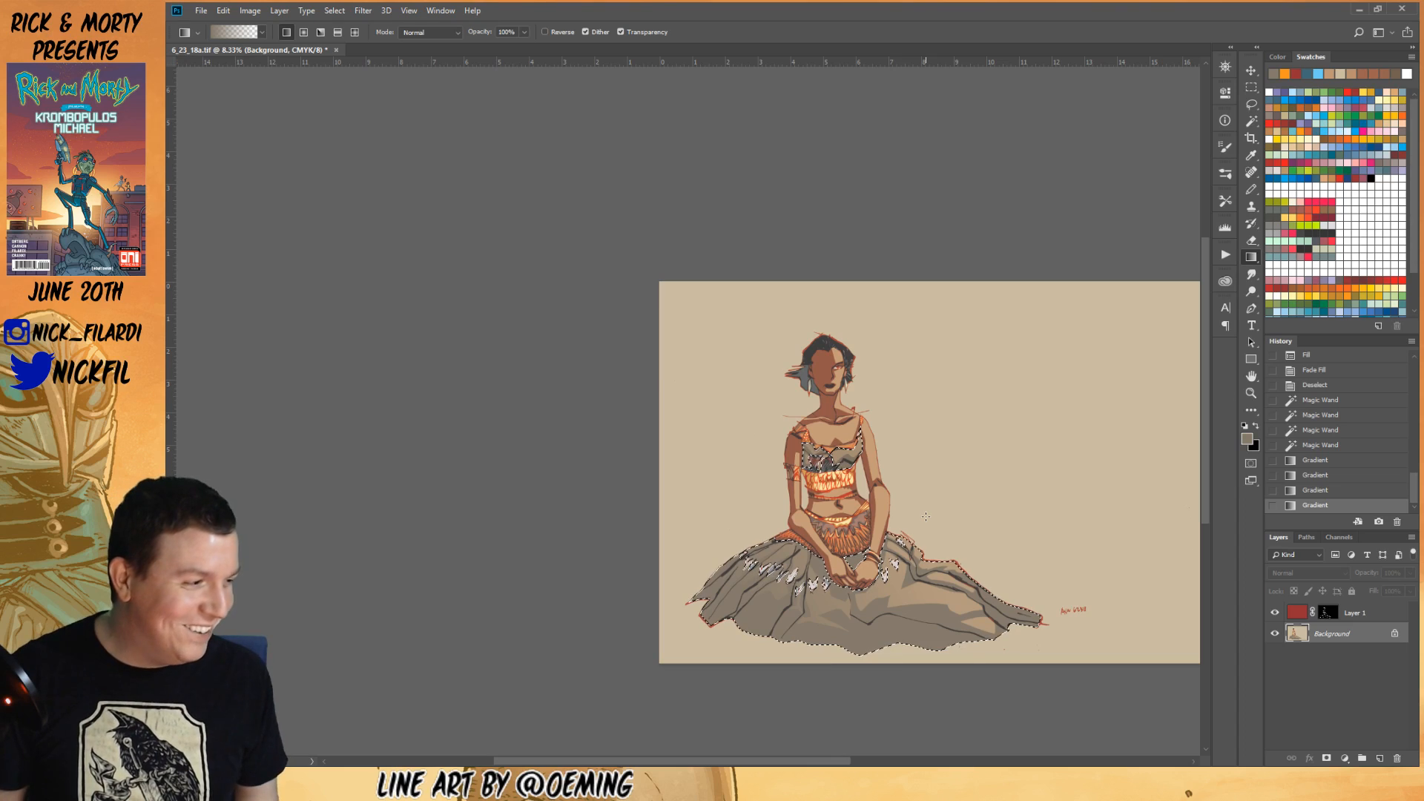
# - Choose the 30 px textured brush from the NORMCORE set and make a test stroke beside the artwork
pyautogui.click(1257, 191)
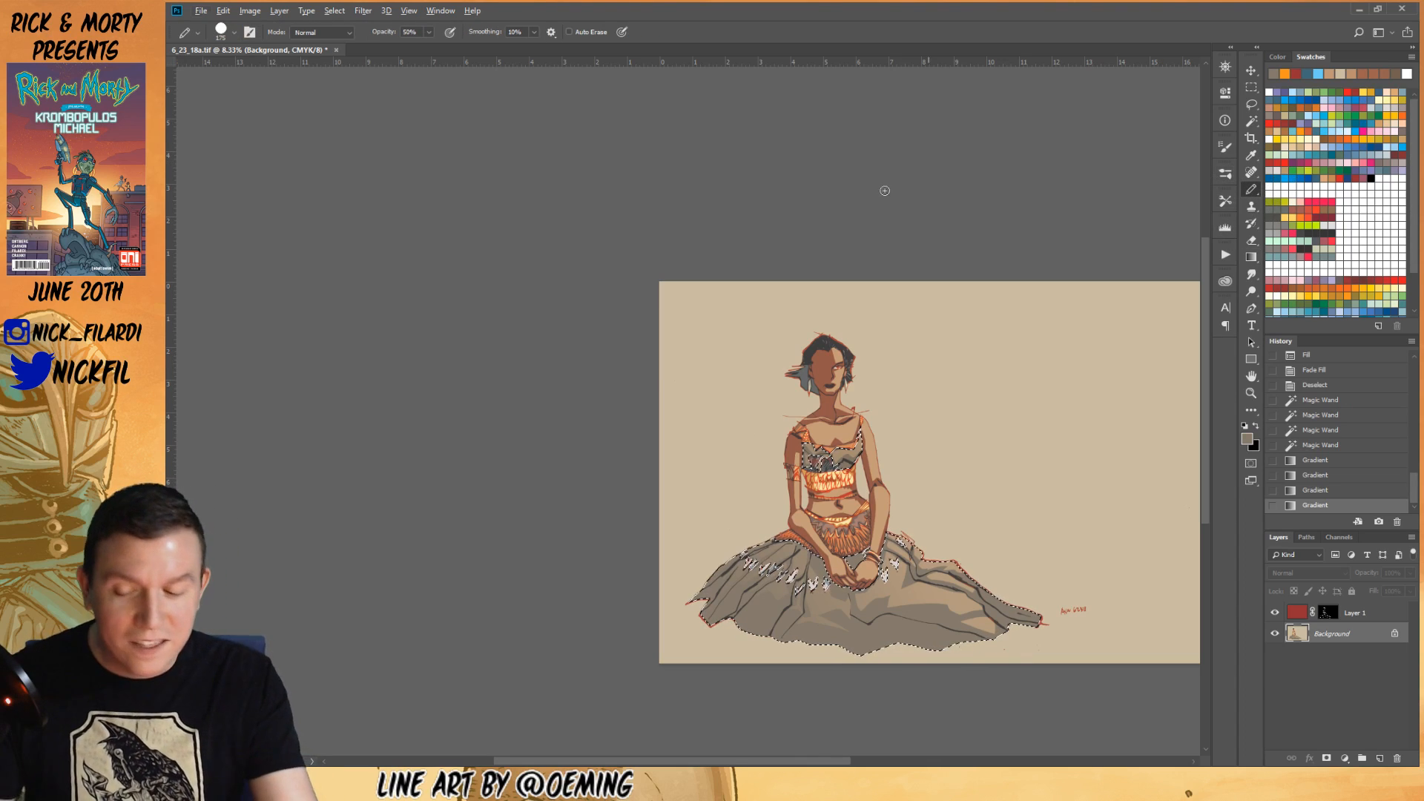
pyautogui.click(230, 36)
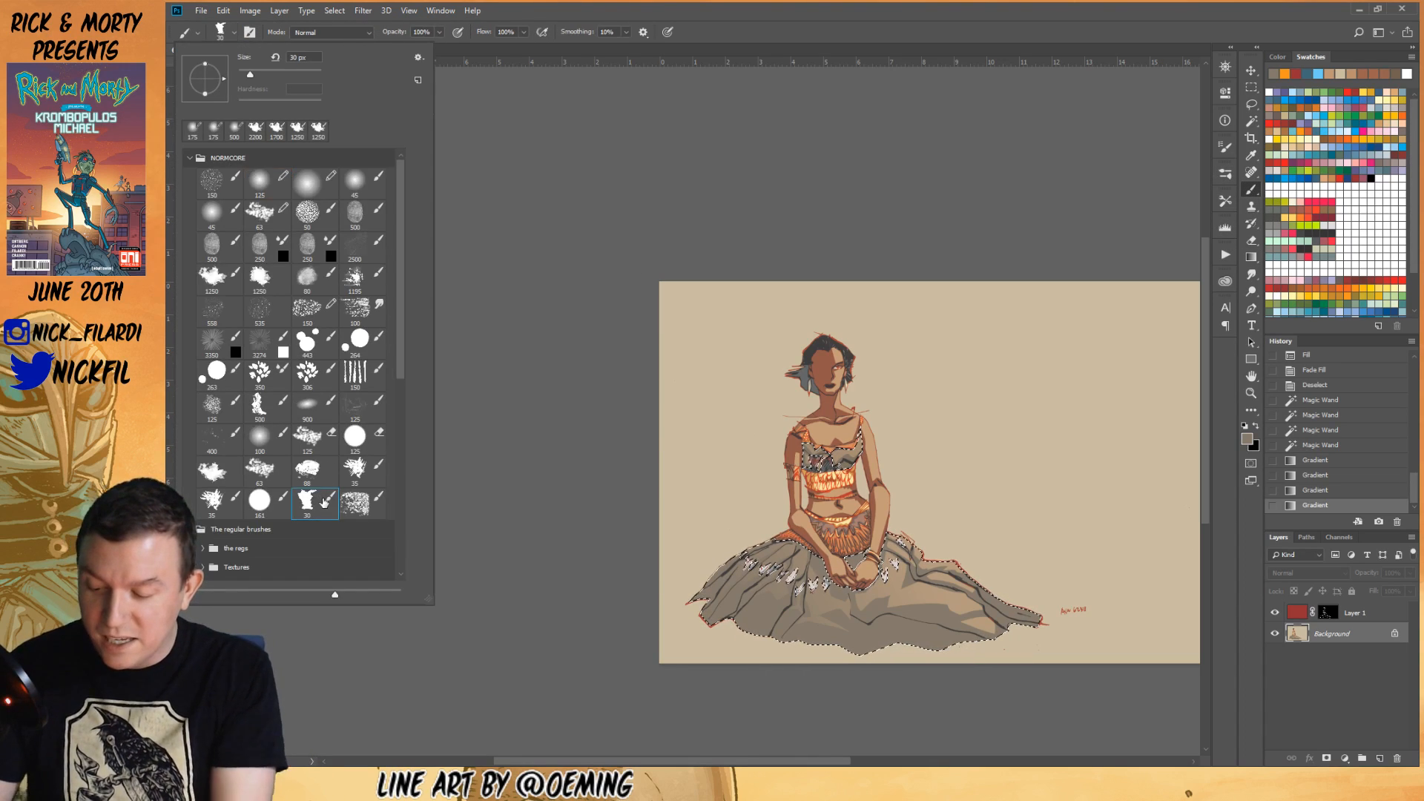
pyautogui.click(316, 504)
pyautogui.click(559, 674)
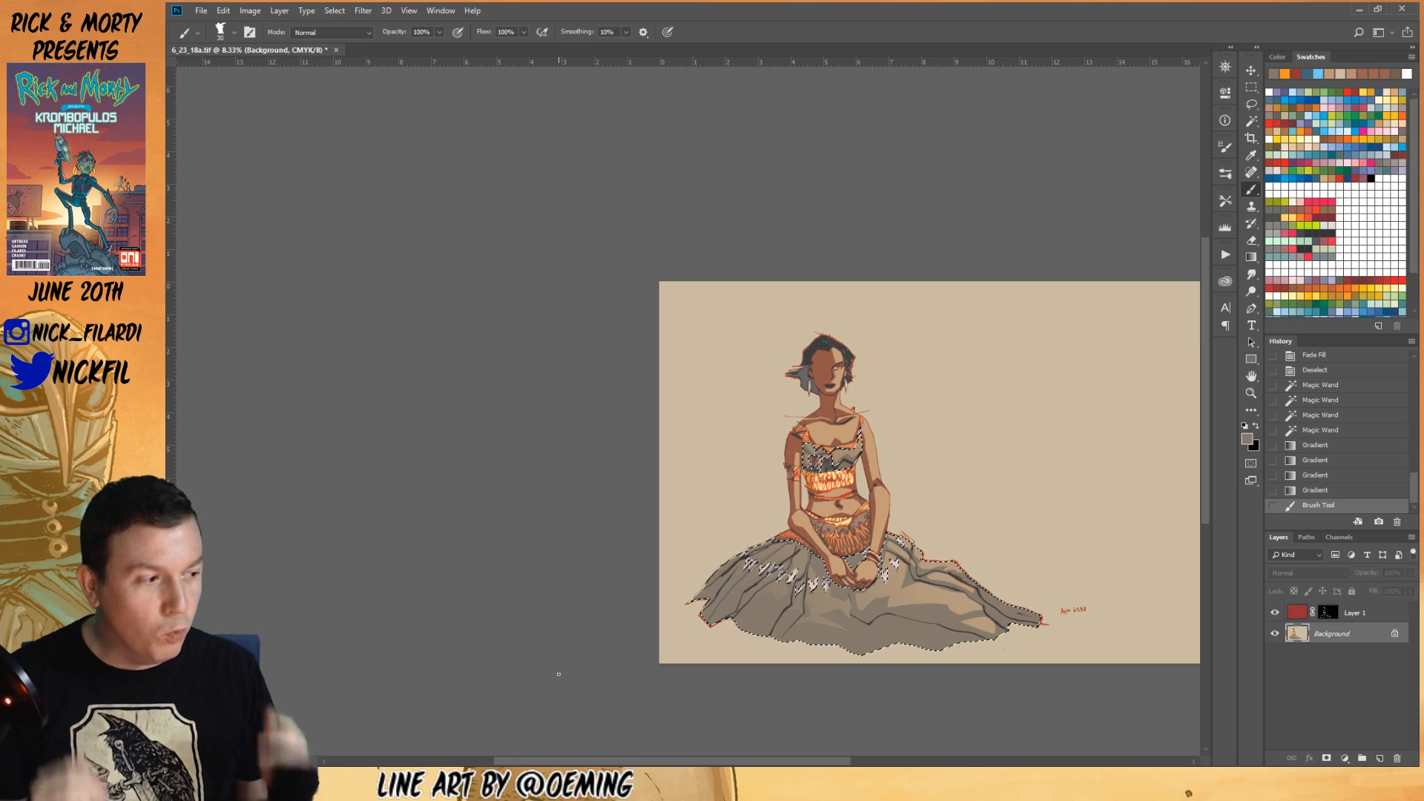
pyautogui.press('h')
pyautogui.moveTo(934, 566)
pyautogui.mouseDown()
pyautogui.moveTo(917, 530)
pyautogui.moveTo(913, 547)
pyautogui.mouseUp()
pyautogui.click(1251, 190)
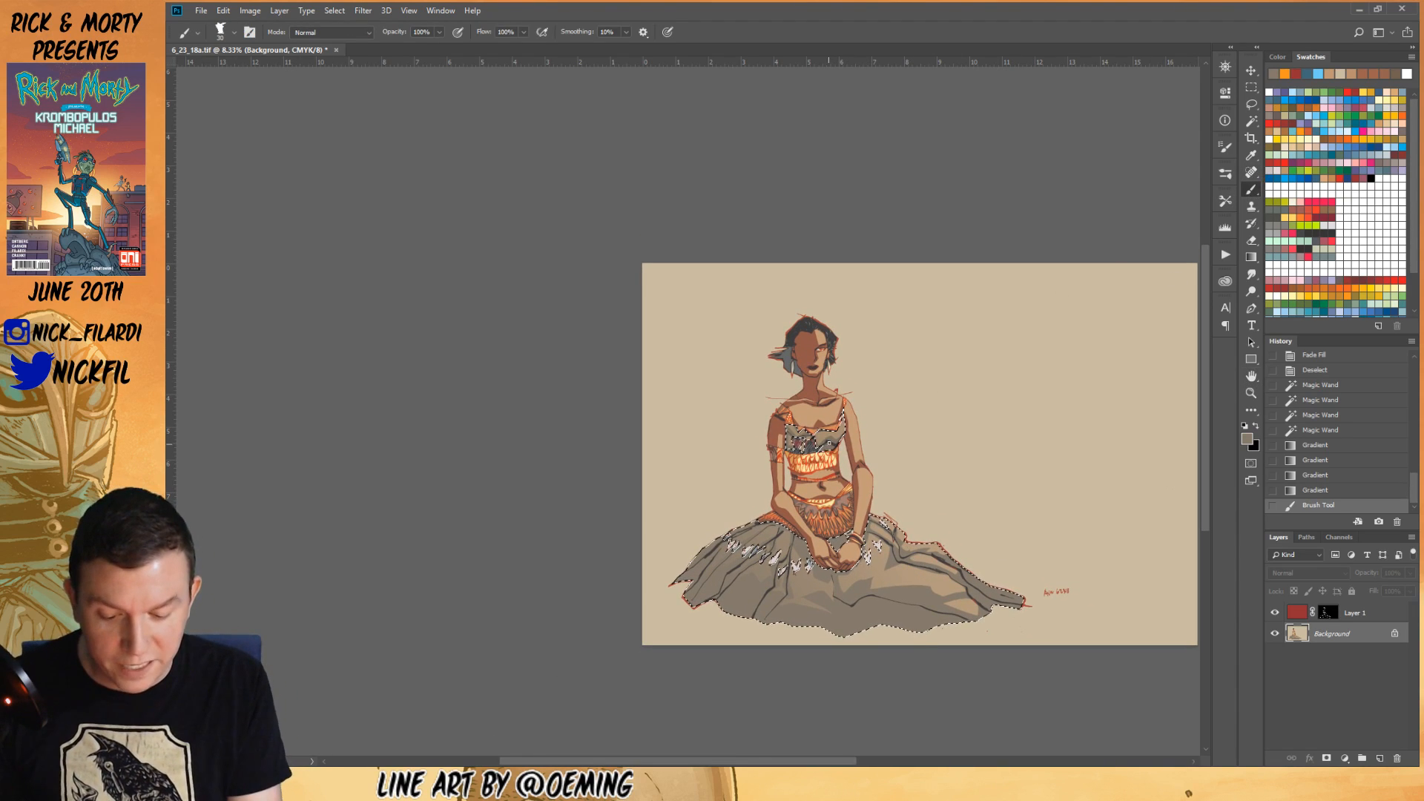
# - Paint textured brush strokes along the folds on the left side of the selected skirt
pyautogui.press('z')
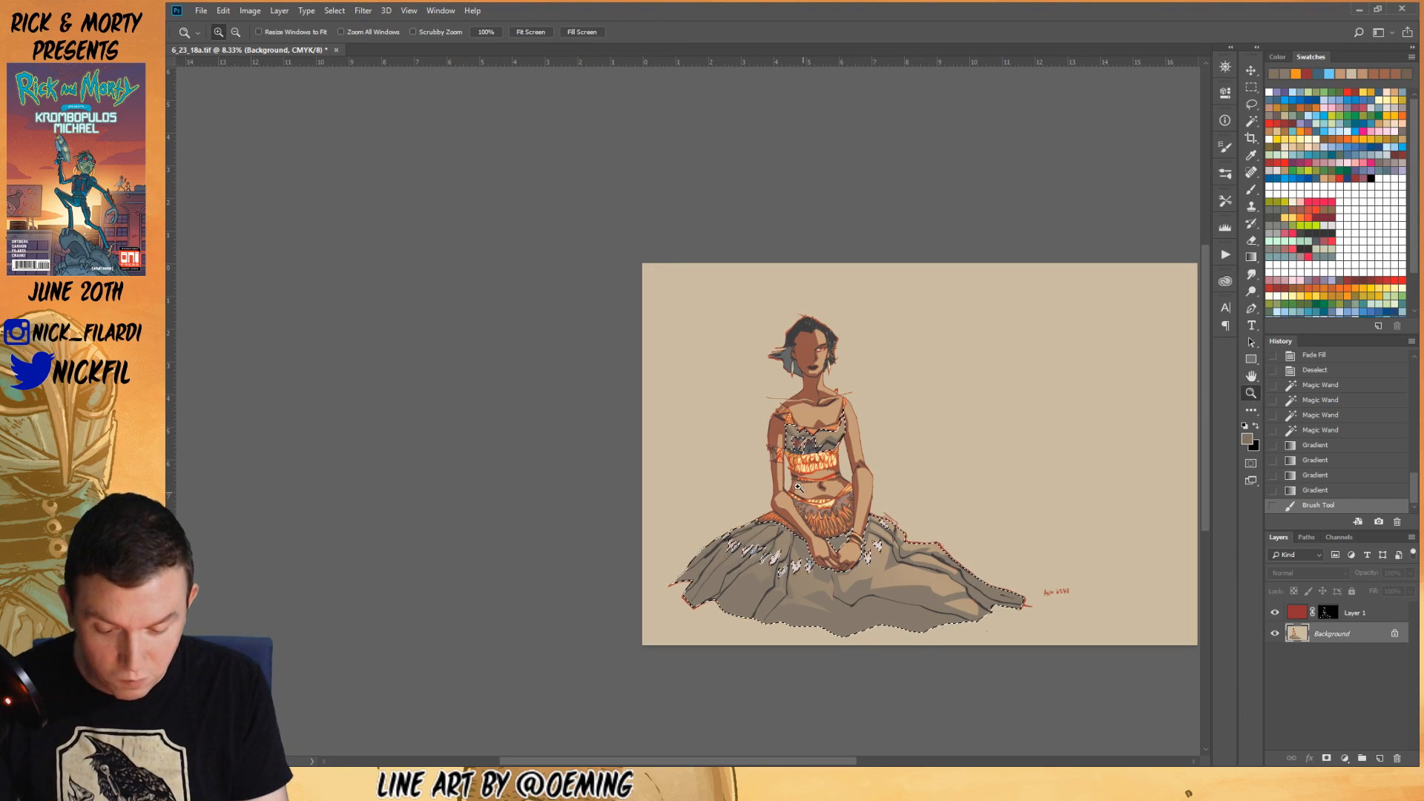
pyautogui.click(809, 457)
pyautogui.press('h')
pyautogui.hotkey('ctrl', 'r')
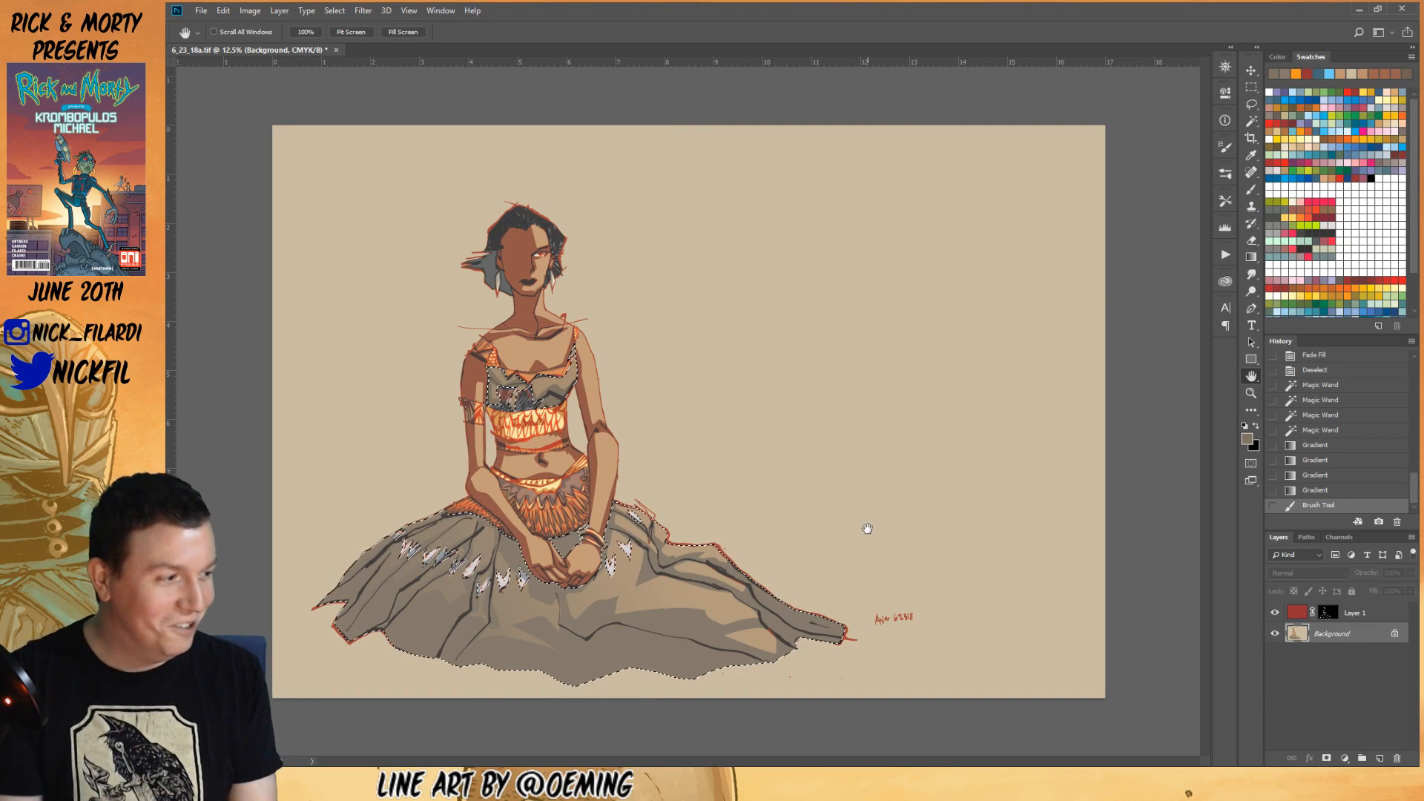
pyautogui.click(1252, 393)
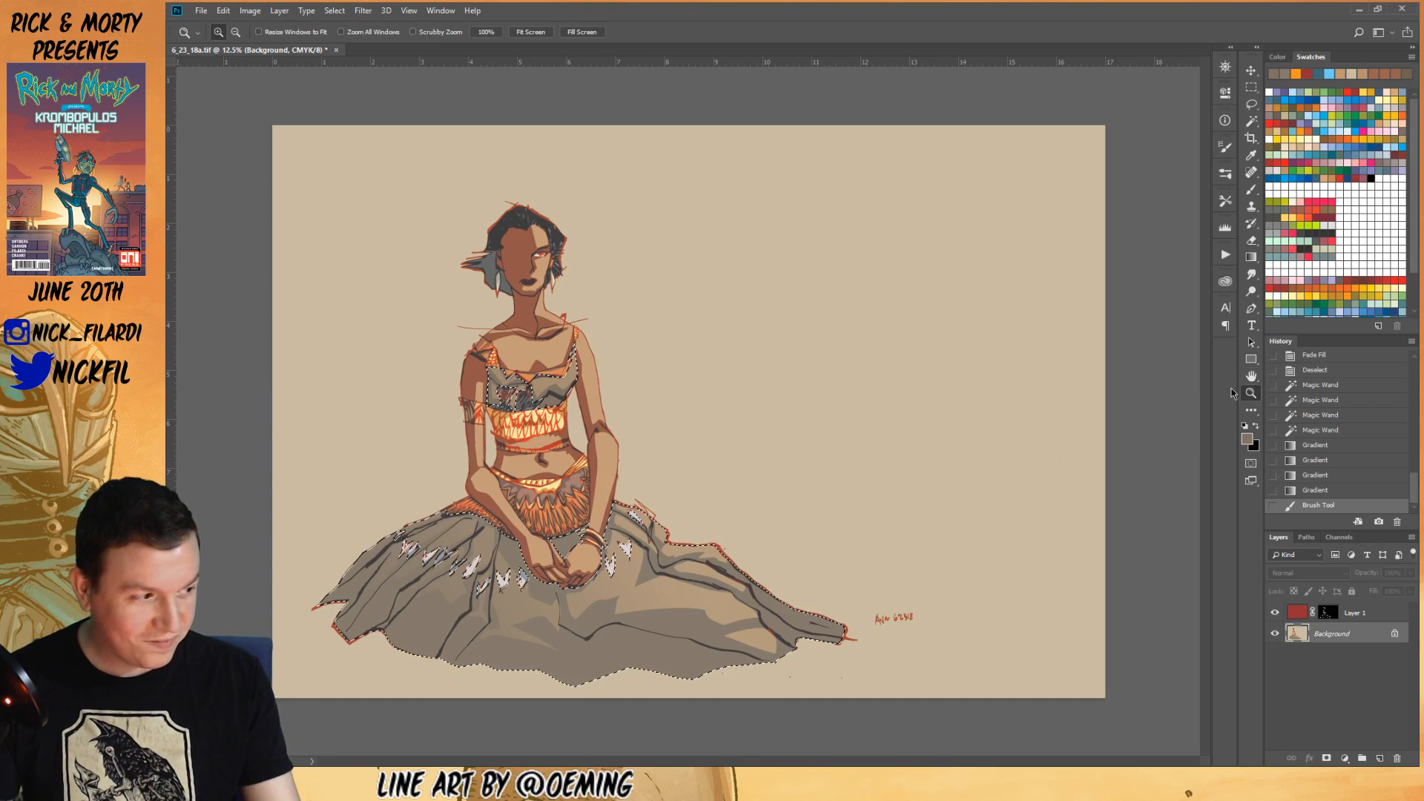
pyautogui.hotkey('ctrl', '+')
pyautogui.click(1251, 376)
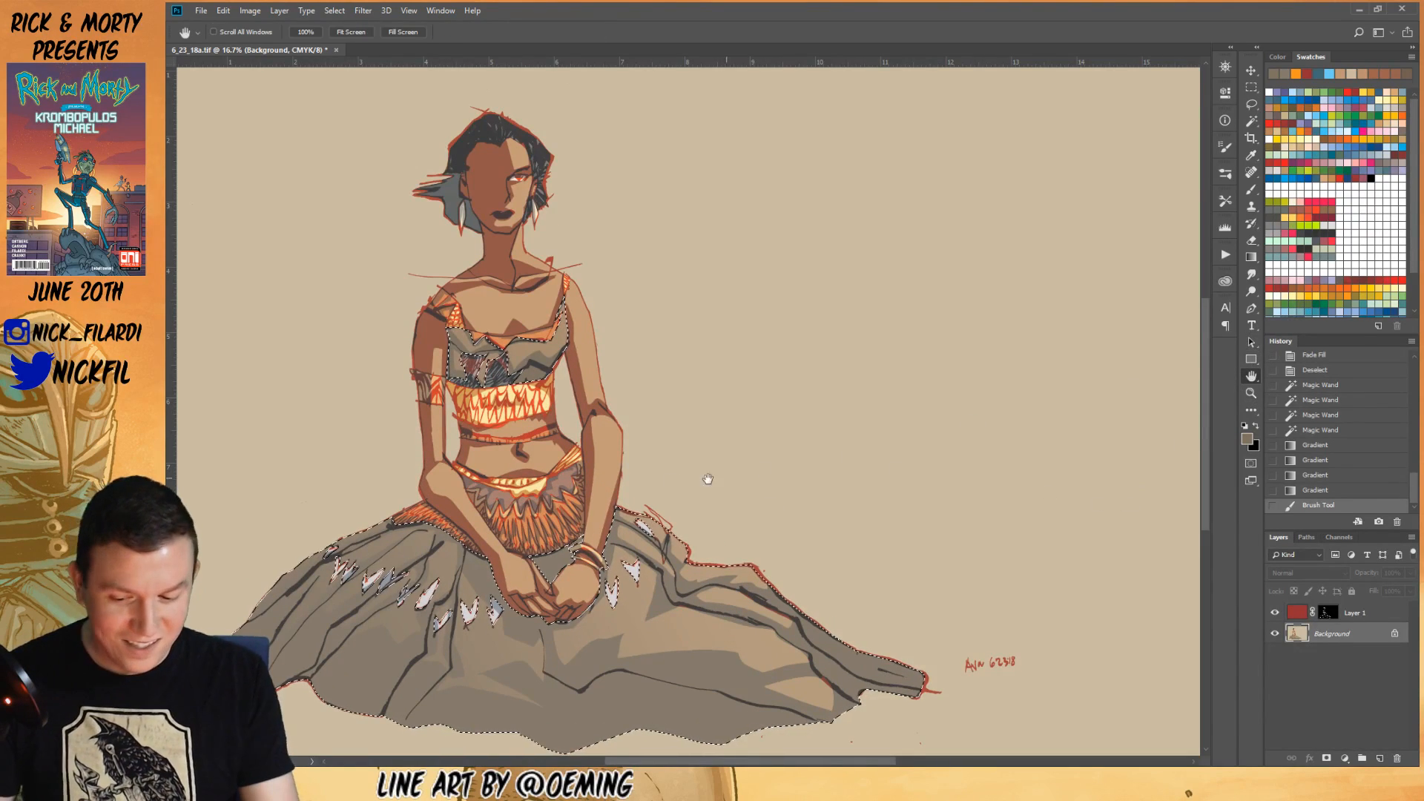
pyautogui.moveTo(763, 471); pyautogui.dragTo(1082, 440)
pyautogui.press('b')
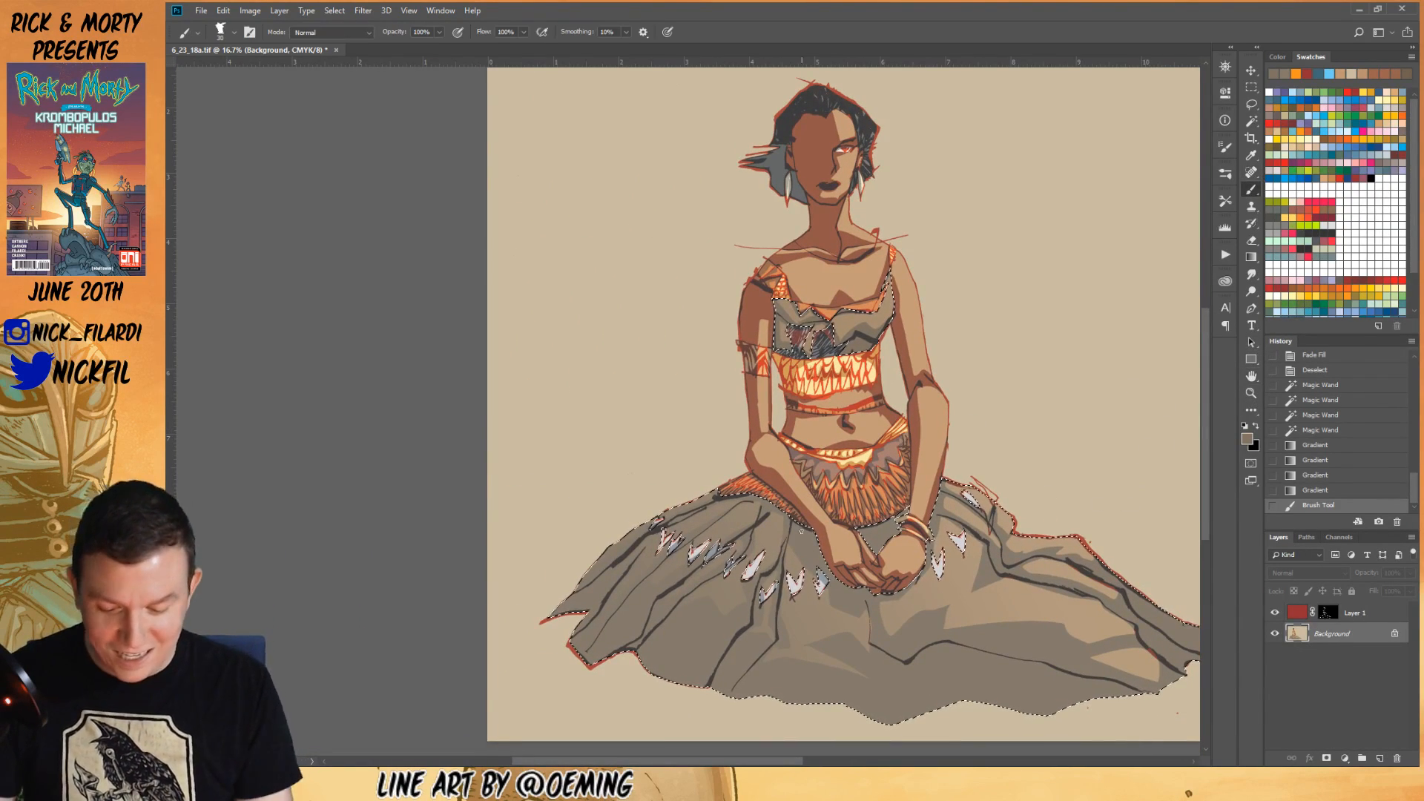
pyautogui.moveTo(771, 512)
pyautogui.mouseDown()
pyautogui.moveTo(754, 540)
pyautogui.moveTo(782, 537)
pyautogui.moveTo(767, 572)
pyautogui.moveTo(803, 558)
pyautogui.moveTo(744, 618)
pyautogui.mouseUp()
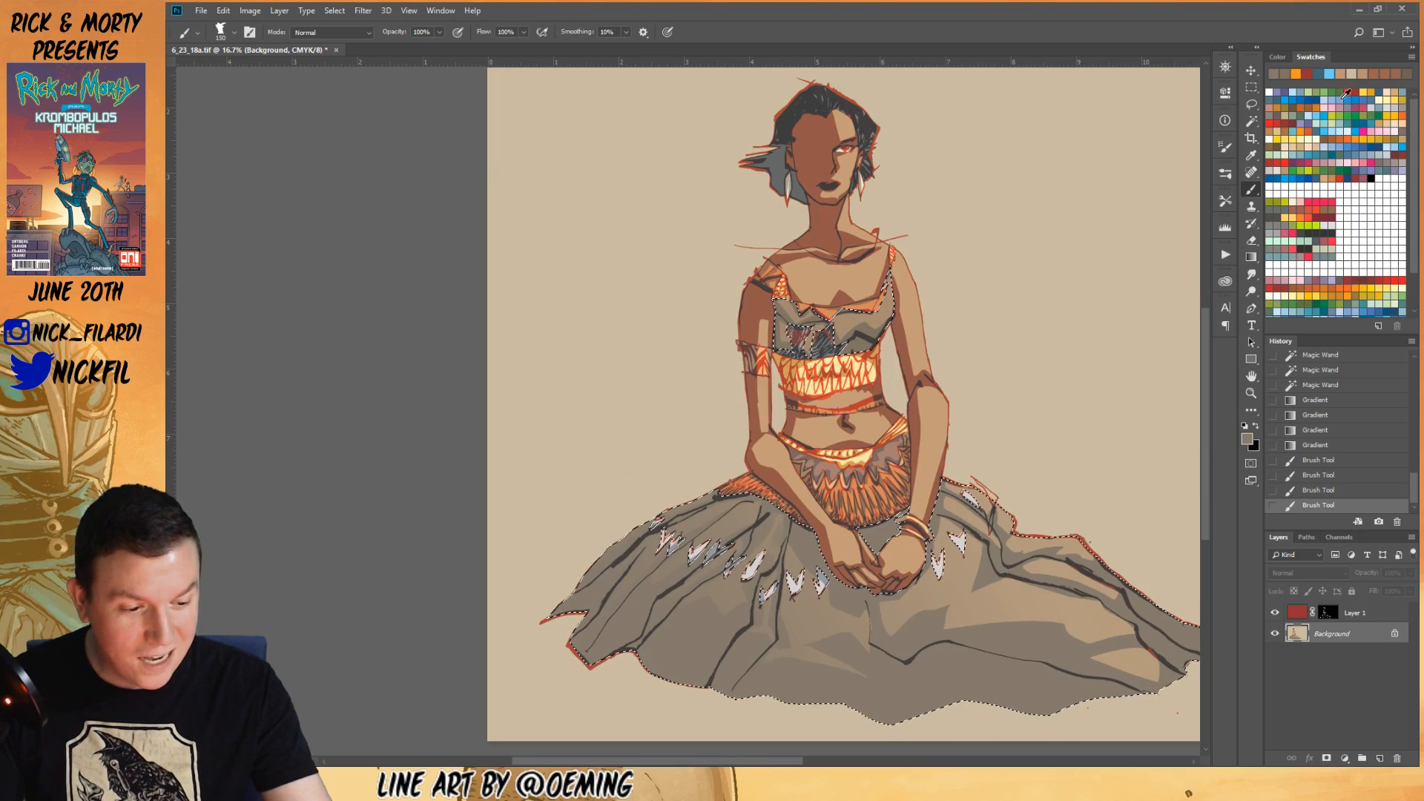
# - Fill the selected skirt and top with bright blue and fade the fill to 22% opacity
pyautogui.click(1341, 97)
pyautogui.click(1302, 90)
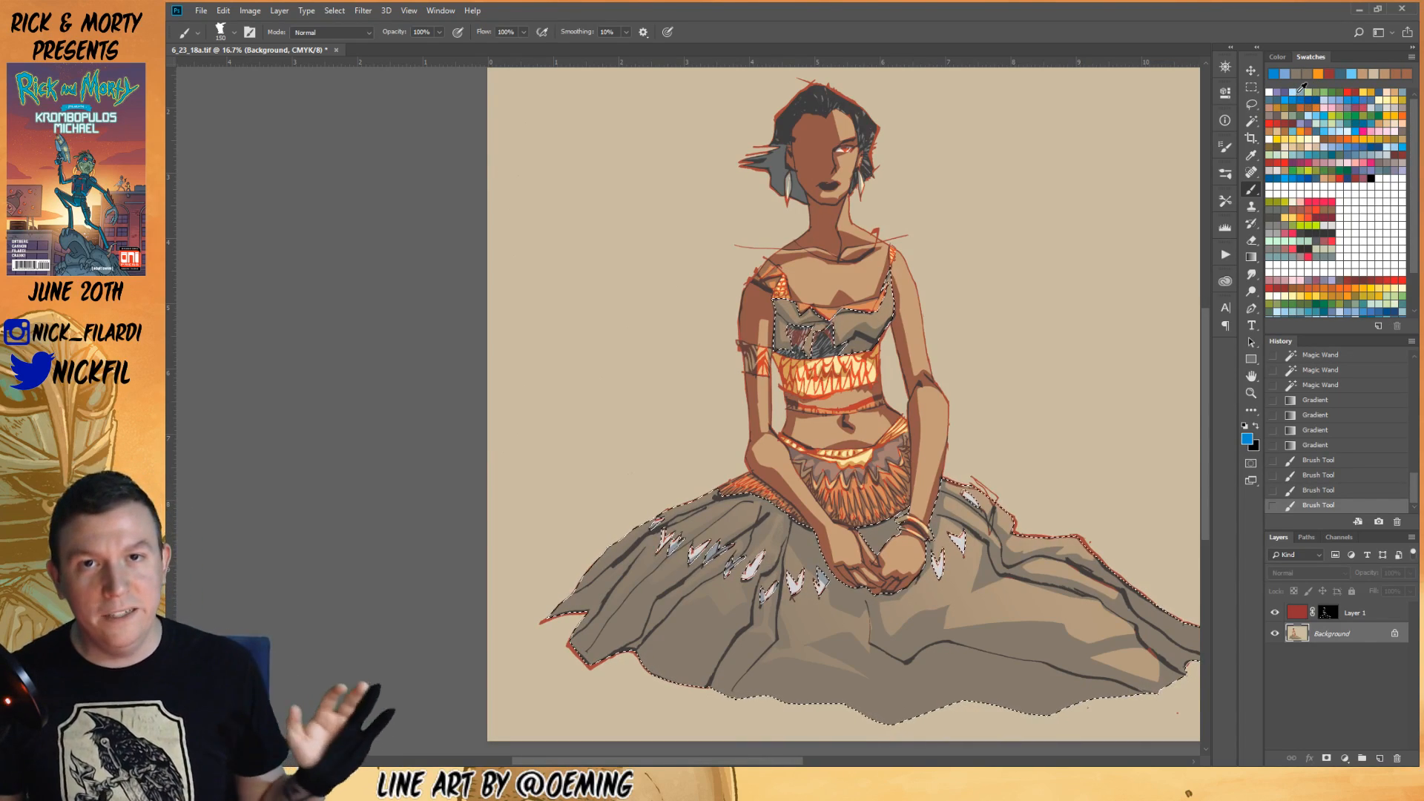
pyautogui.hotkey('ctrl', 'shift', 'f')
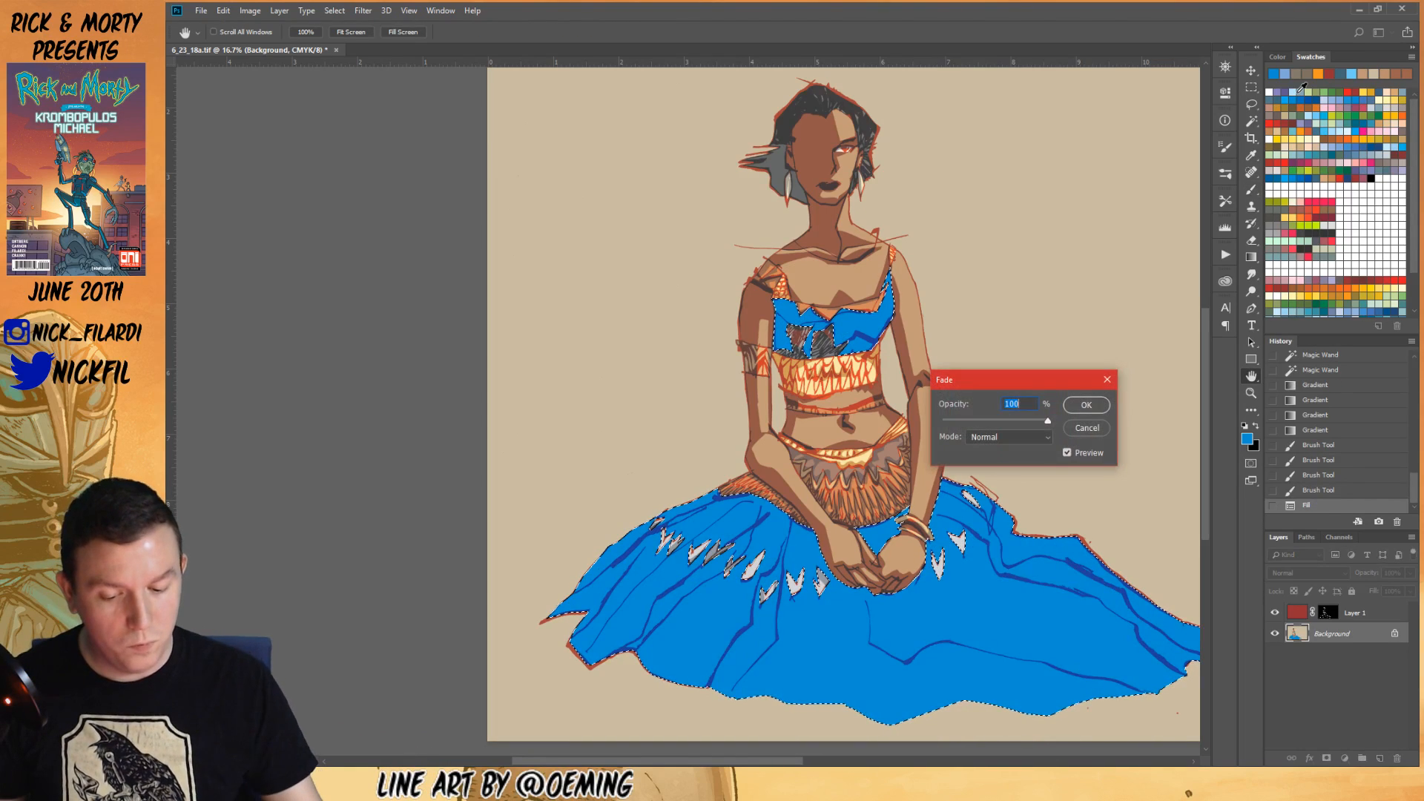
pyautogui.moveTo(1048, 420); pyautogui.dragTo(957, 422)
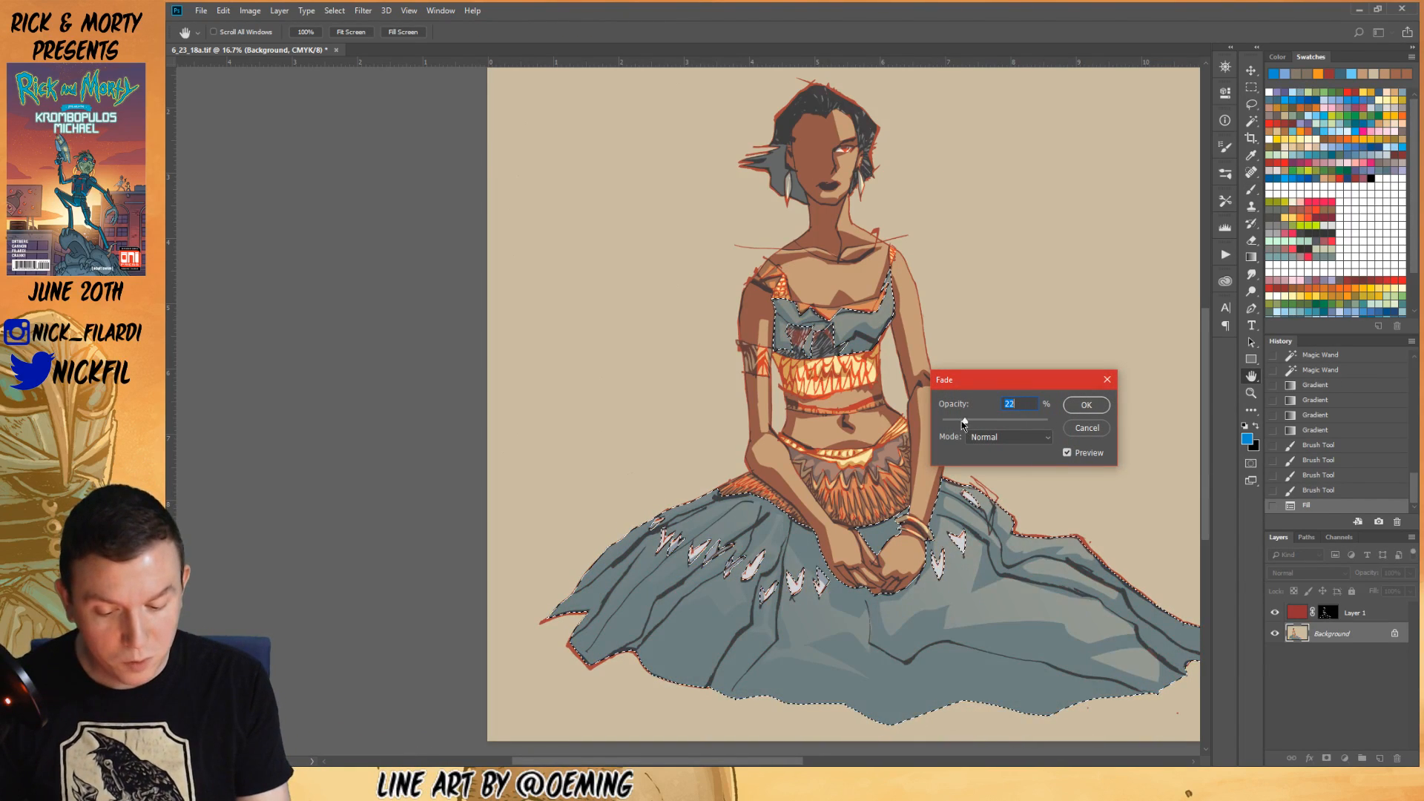
pyautogui.click(1086, 405)
# - Clear the selection to review the recoloured figure from farther out, and restore the selection
pyautogui.hotkey('ctrl', 'd')
pyautogui.press('z')
pyautogui.keyDown('alt'); pyautogui.click(901, 542); pyautogui.keyUp('alt')
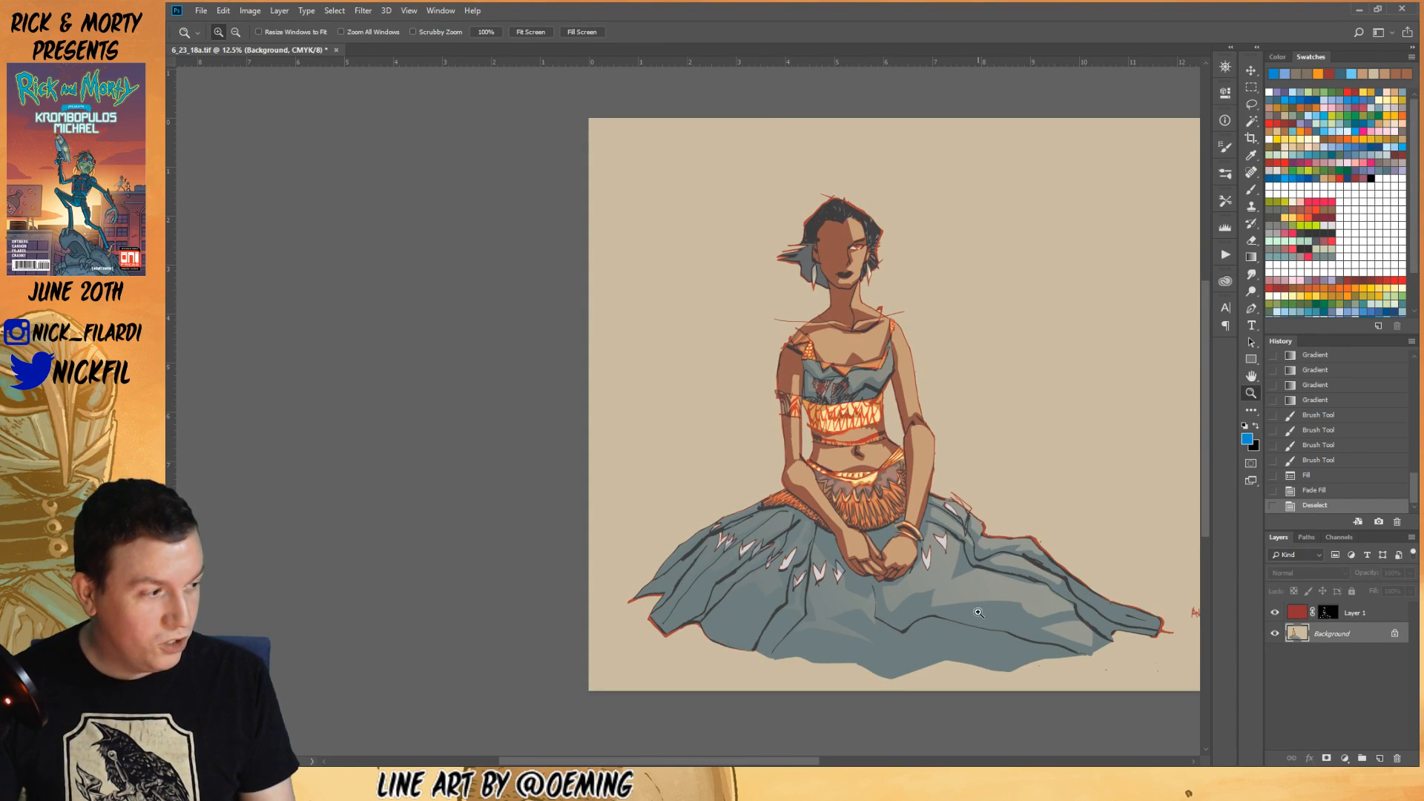
pyautogui.click(1251, 376)
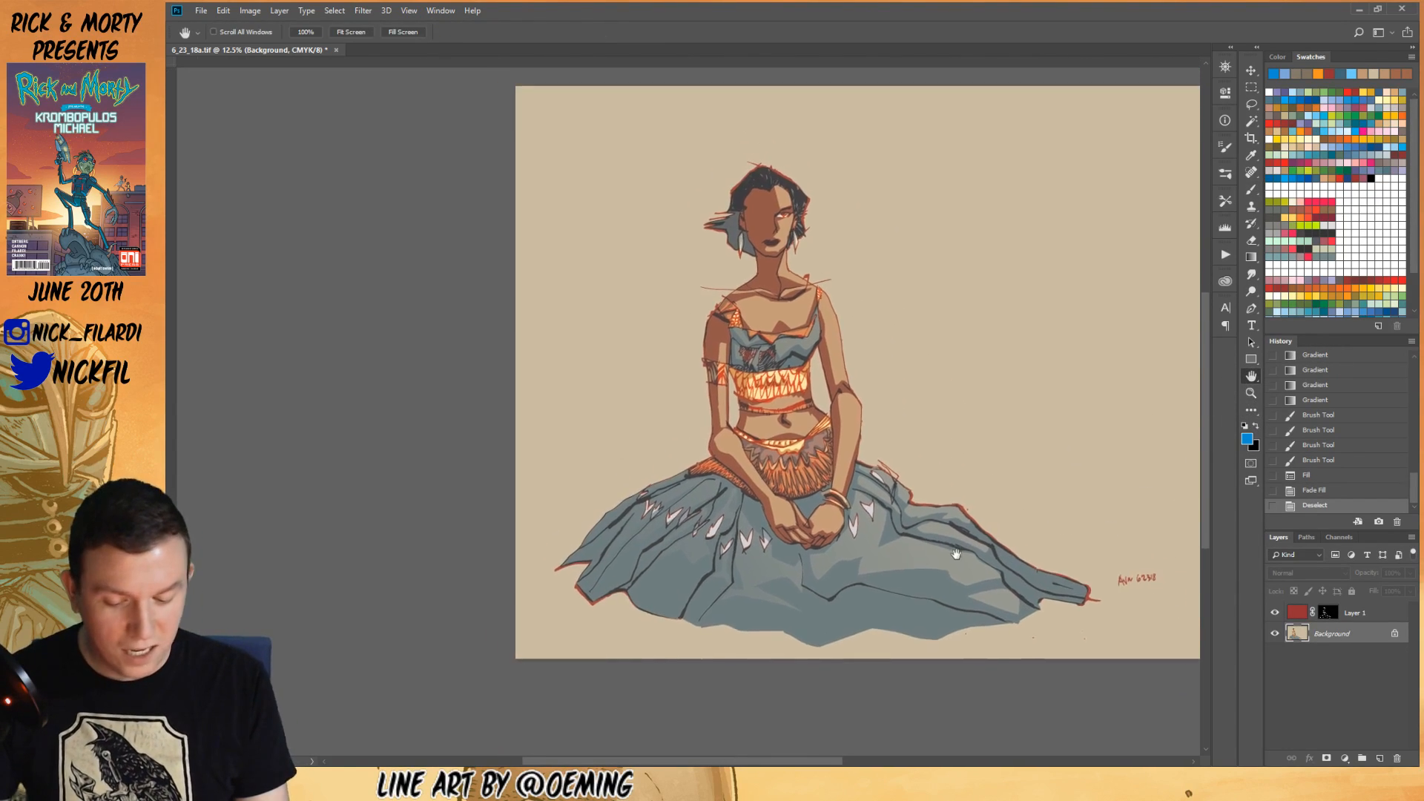
pyautogui.moveTo(1043, 608); pyautogui.dragTo(970, 599)
pyautogui.hotkey('ctrl', 'z')
# - Sample the top's light and shadow colours and paint textured brush strokes within its selected area
pyautogui.press('b')
pyautogui.keyDown('alt'); pyautogui.click(785, 373); pyautogui.keyUp('alt')
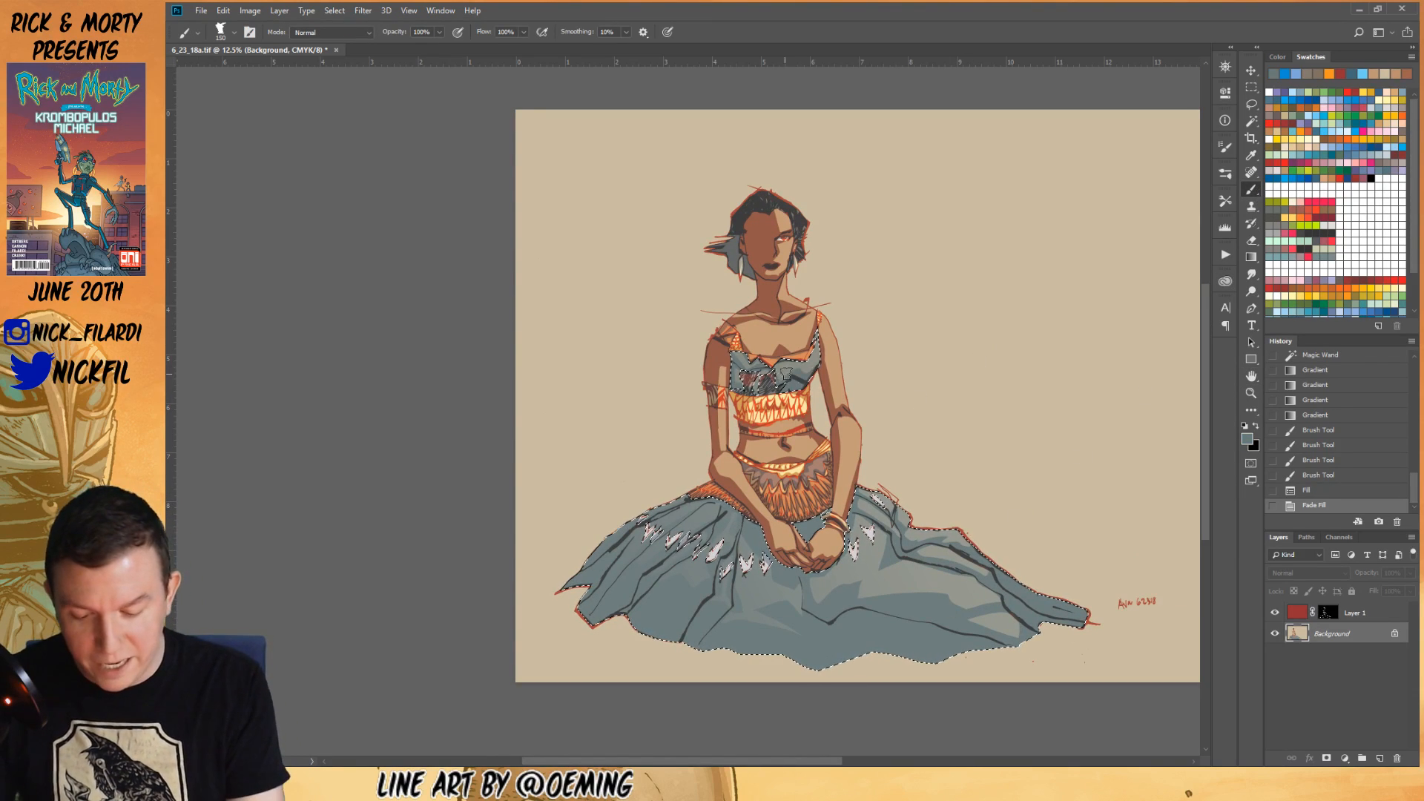
pyautogui.moveTo(796, 371)
pyautogui.mouseDown()
pyautogui.moveTo(816, 326)
pyautogui.moveTo(810, 371)
pyautogui.moveTo(823, 337)
pyautogui.mouseUp()
pyautogui.keyDown('alt'); pyautogui.click(812, 365); pyautogui.keyUp('alt')
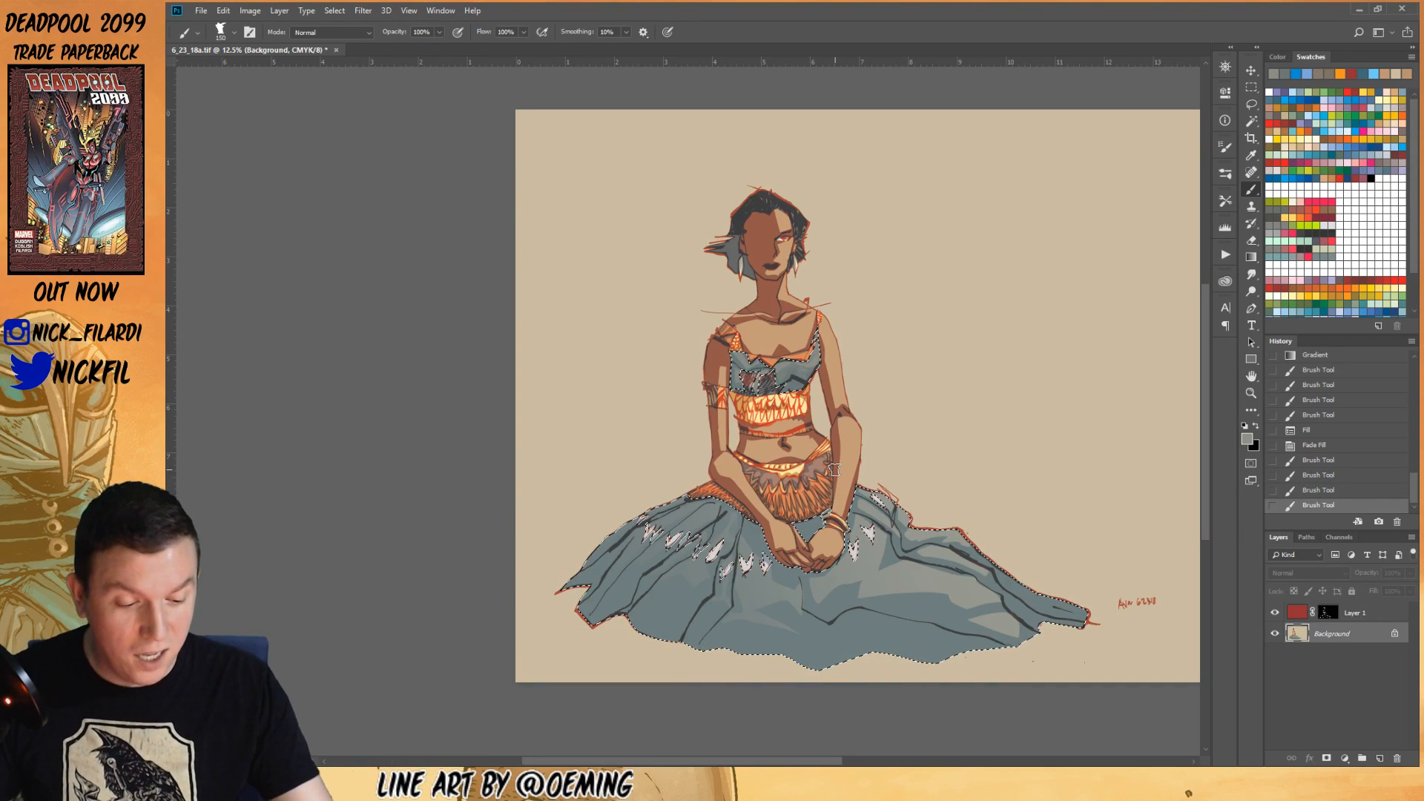
pyautogui.click(934, 420)
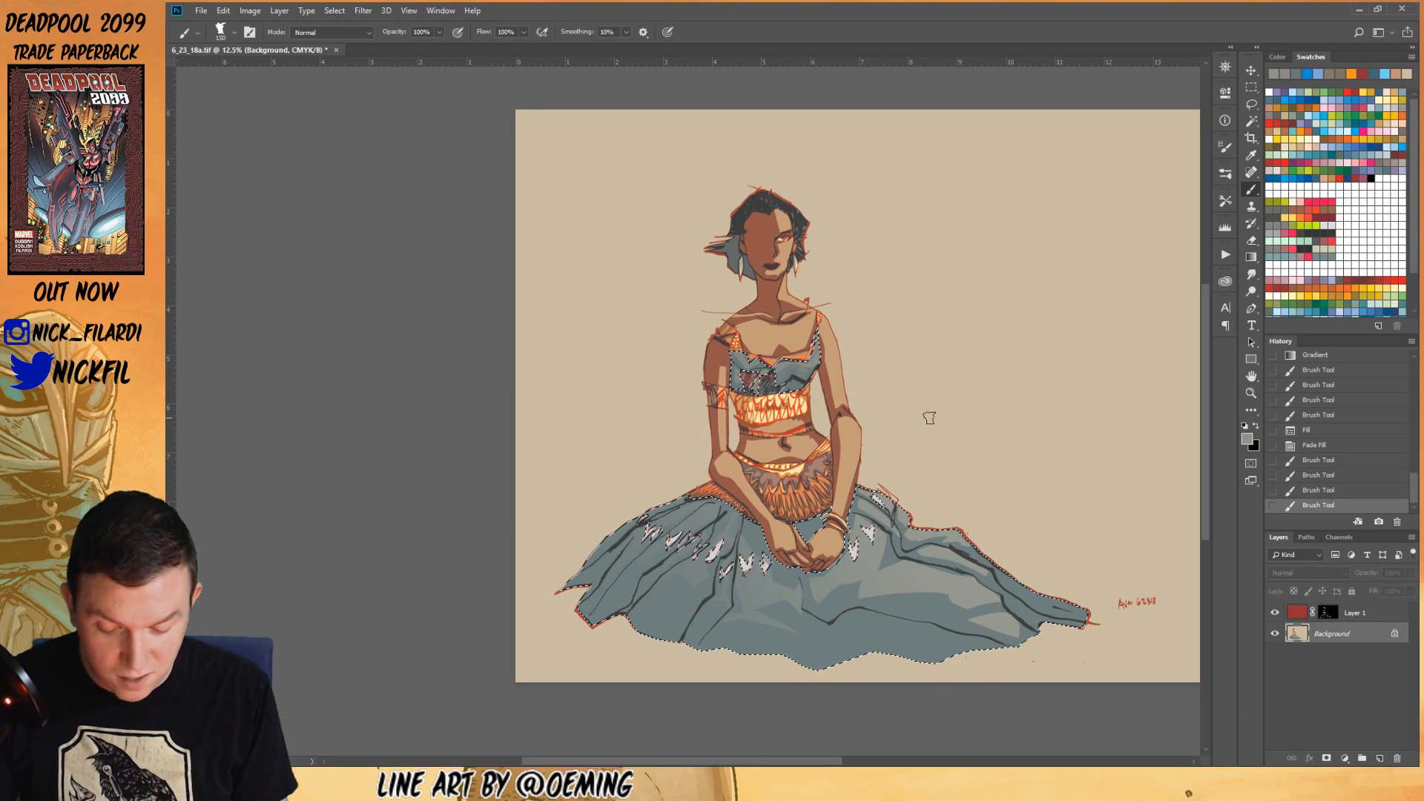
# - Paint textured strokes along the skirt folds beside the bracelets, alternating colours sampled from the skirt
pyautogui.moveTo(854, 526)
pyautogui.mouseDown()
pyautogui.moveTo(905, 508)
pyautogui.moveTo(935, 549)
pyautogui.moveTo(951, 525)
pyautogui.moveTo(907, 523)
pyautogui.mouseUp()
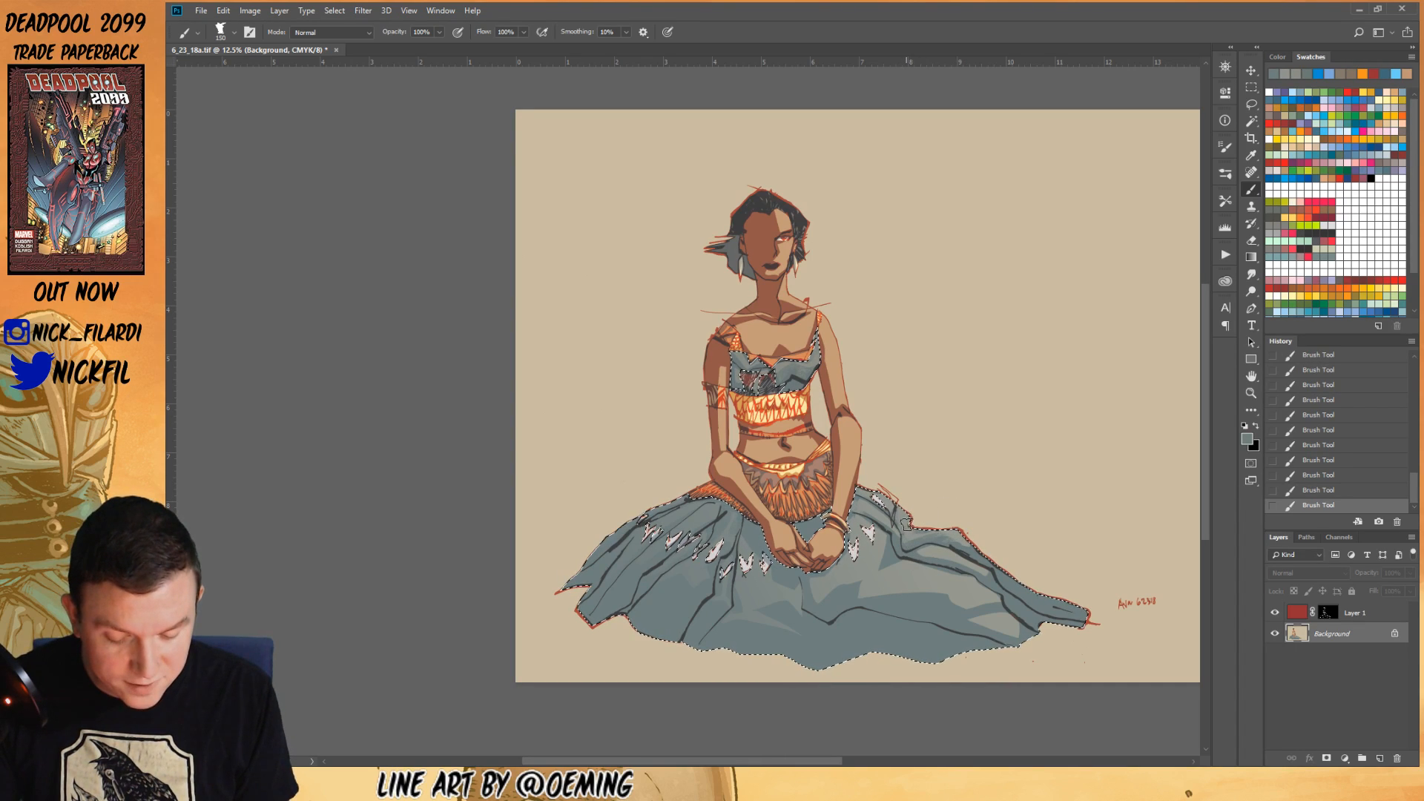
pyautogui.keyDown('alt'); pyautogui.click(957, 554); pyautogui.keyUp('alt')
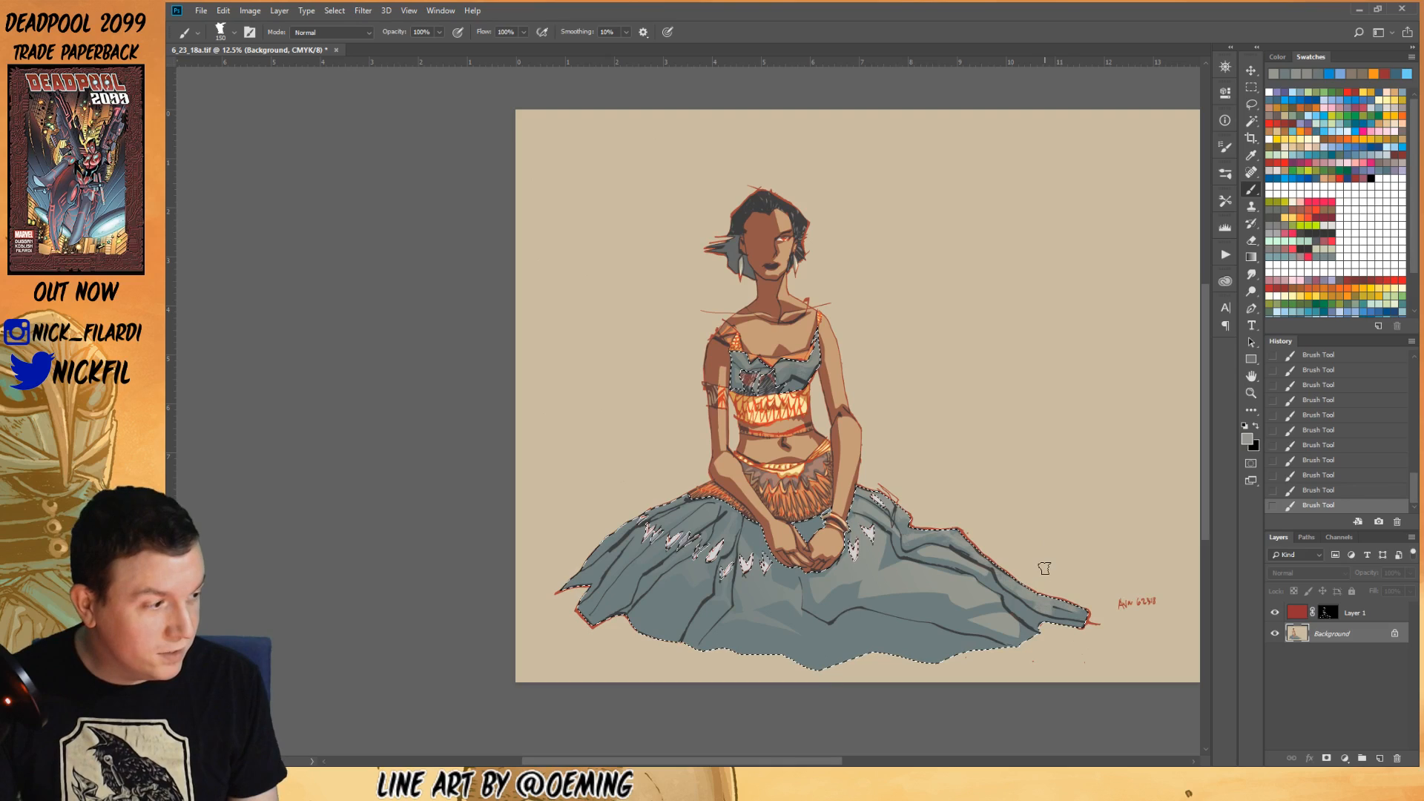
pyautogui.keyDown('alt'); pyautogui.click(1042, 603); pyautogui.keyUp('alt')
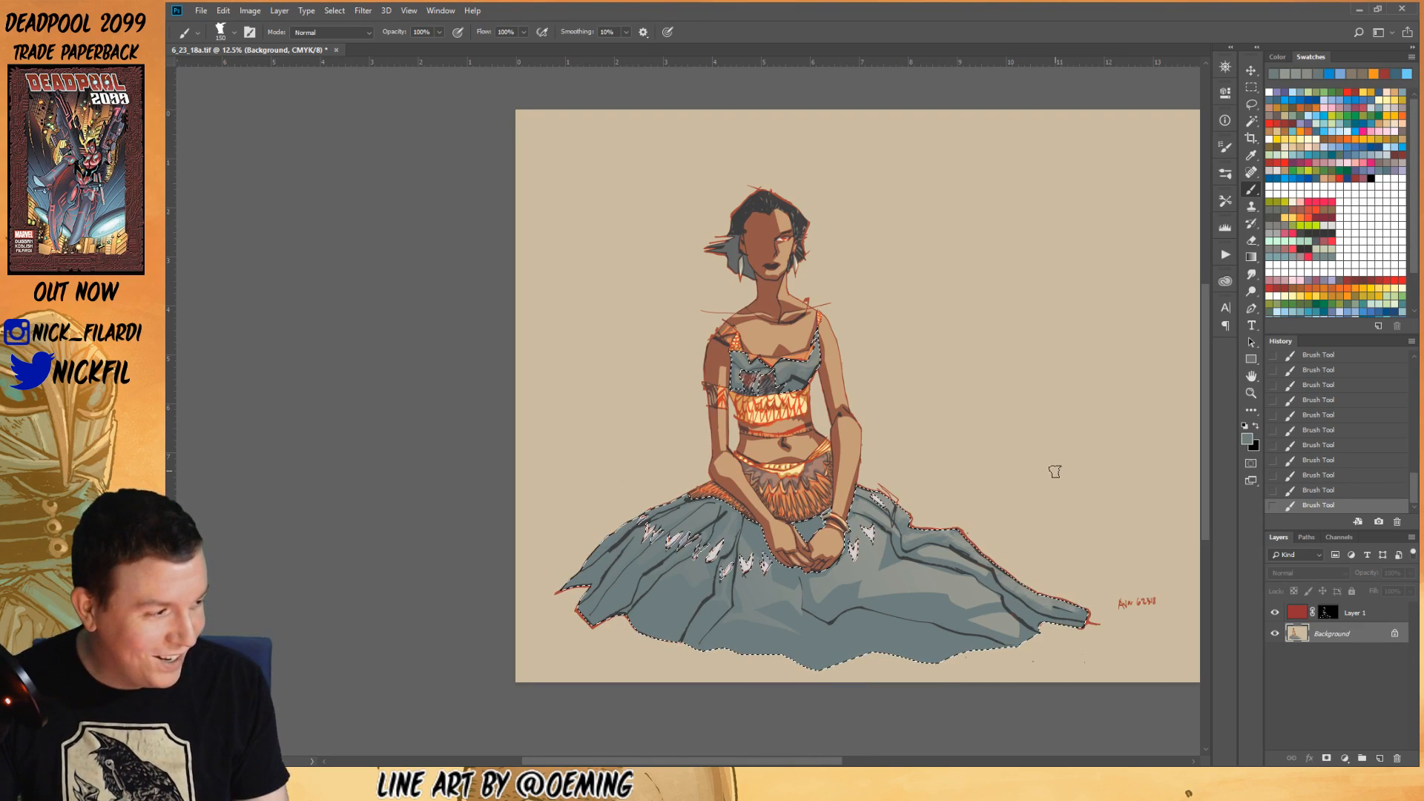
pyautogui.keyDown('alt'); pyautogui.click(914, 534); pyautogui.keyUp('alt')
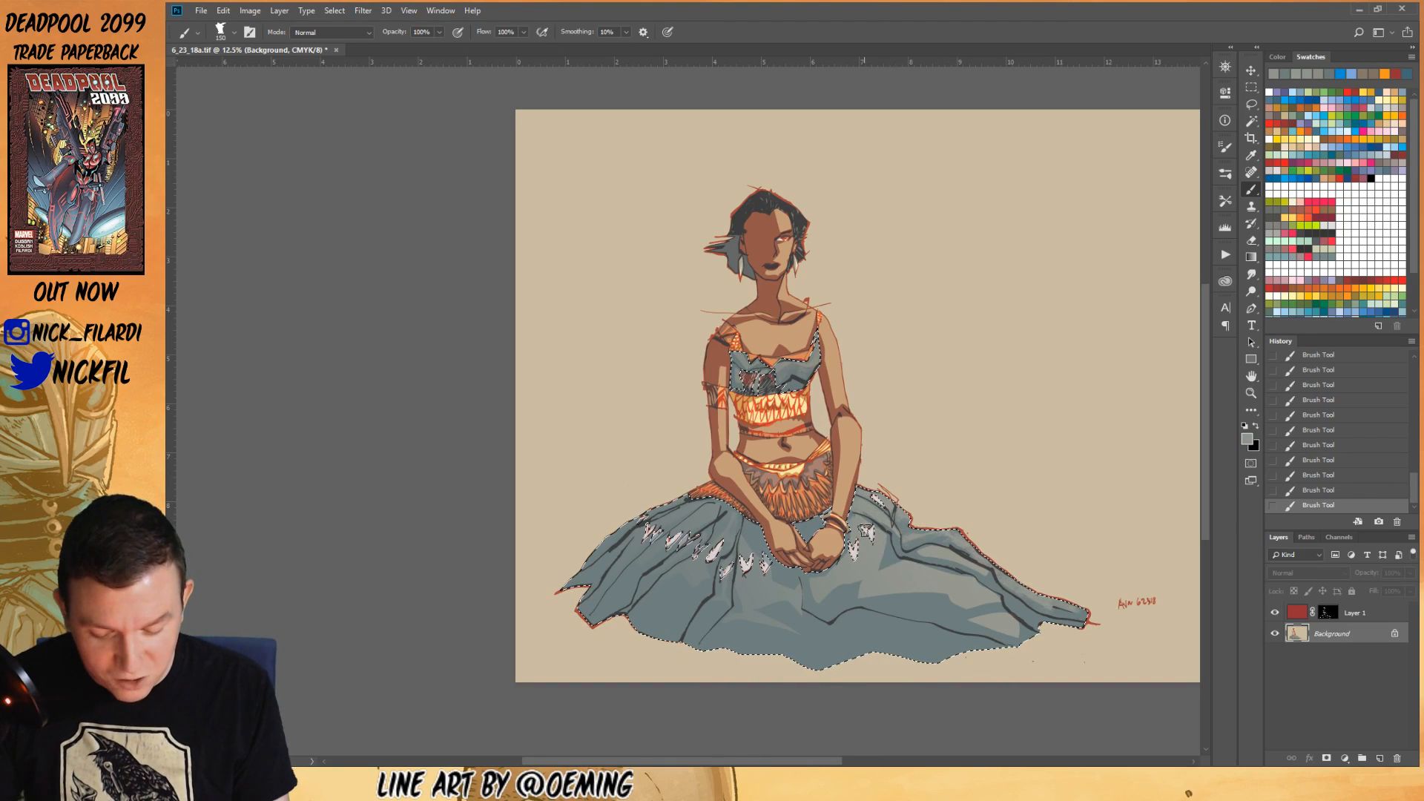
pyautogui.keyDown('alt'); pyautogui.click(890, 545); pyautogui.keyUp('alt')
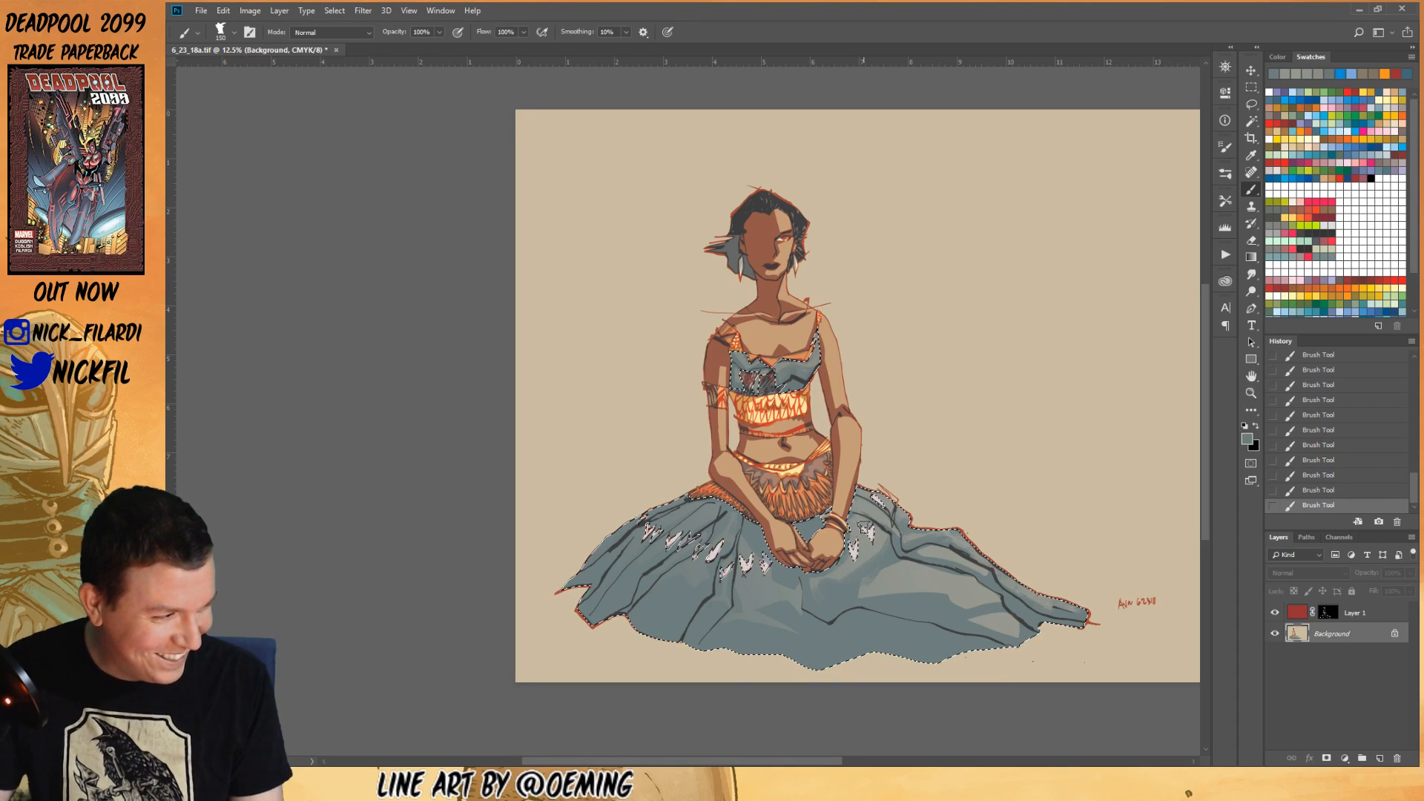
# - Blend the light and shadow patches in the middle of the skirt with textured strokes, varying the brush size
pyautogui.press(']')
pyautogui.press(']')
pyautogui.press(']')
pyautogui.press(']')
pyautogui.press(']')
pyautogui.press('[')
pyautogui.press('[')
pyautogui.press('[')
pyautogui.press('[')
pyautogui.press('[')
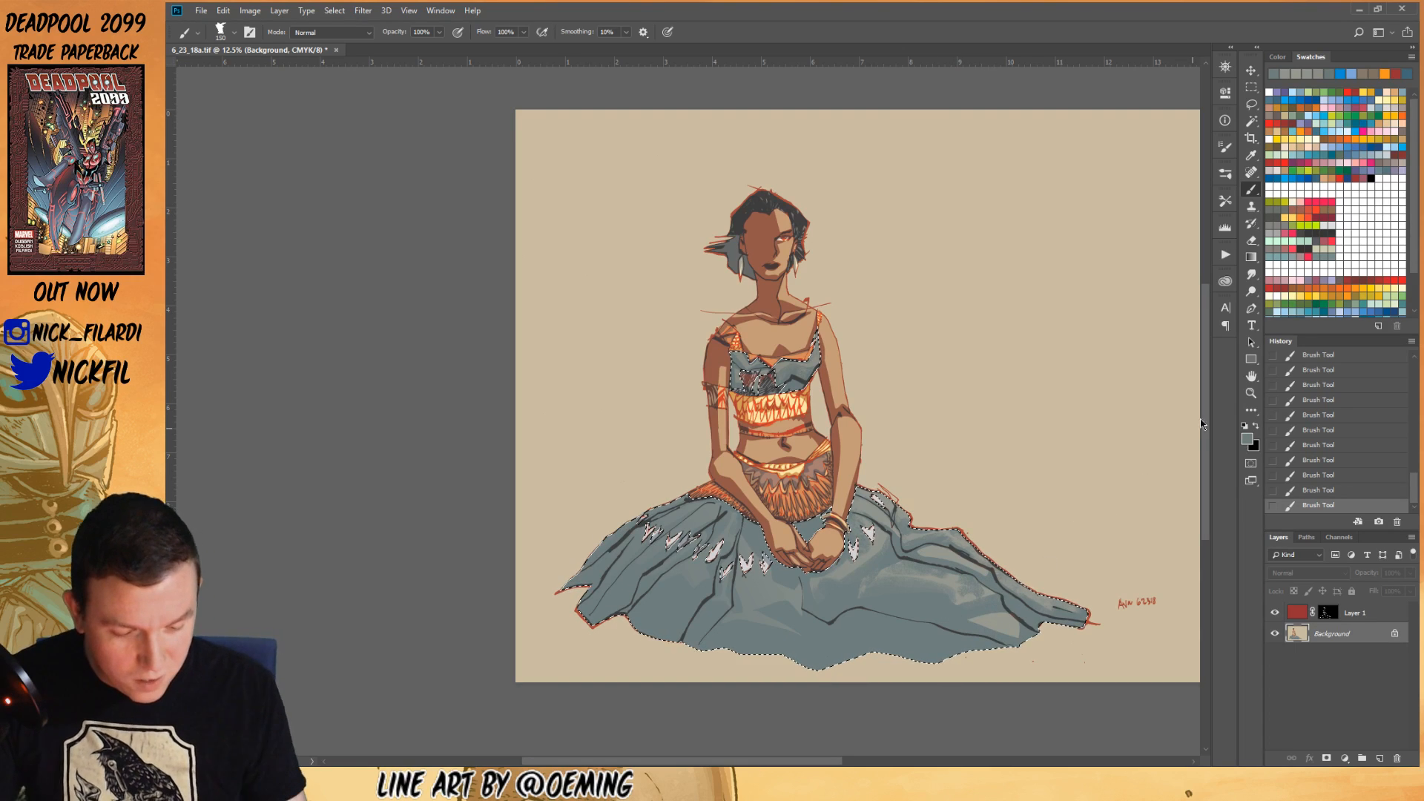
# - Enlarge the textured brush to 400 px and paint broad strokes across the skirt's centre and right half in sampled colours
pyautogui.press('z')
pyautogui.keyDown('alt'); pyautogui.click(938, 557); pyautogui.keyUp('alt')
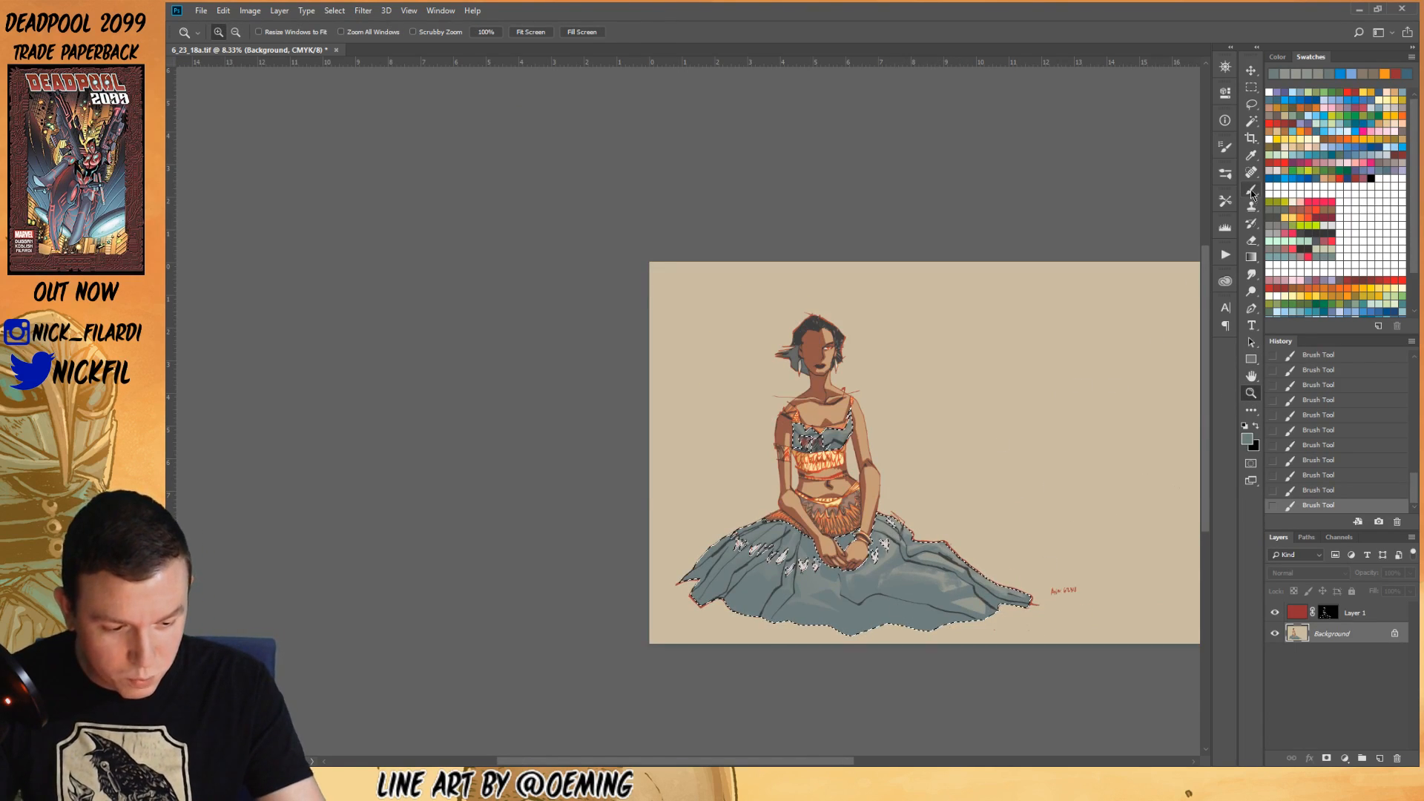
pyautogui.press('b')
pyautogui.keyDown('alt'); pyautogui.click(941, 577); pyautogui.keyUp('alt')
pyautogui.press(']')
pyautogui.press(']')
pyautogui.press(']')
pyautogui.press(']')
pyautogui.press(']')
pyautogui.moveTo(899, 573); pyautogui.dragTo(960, 591)
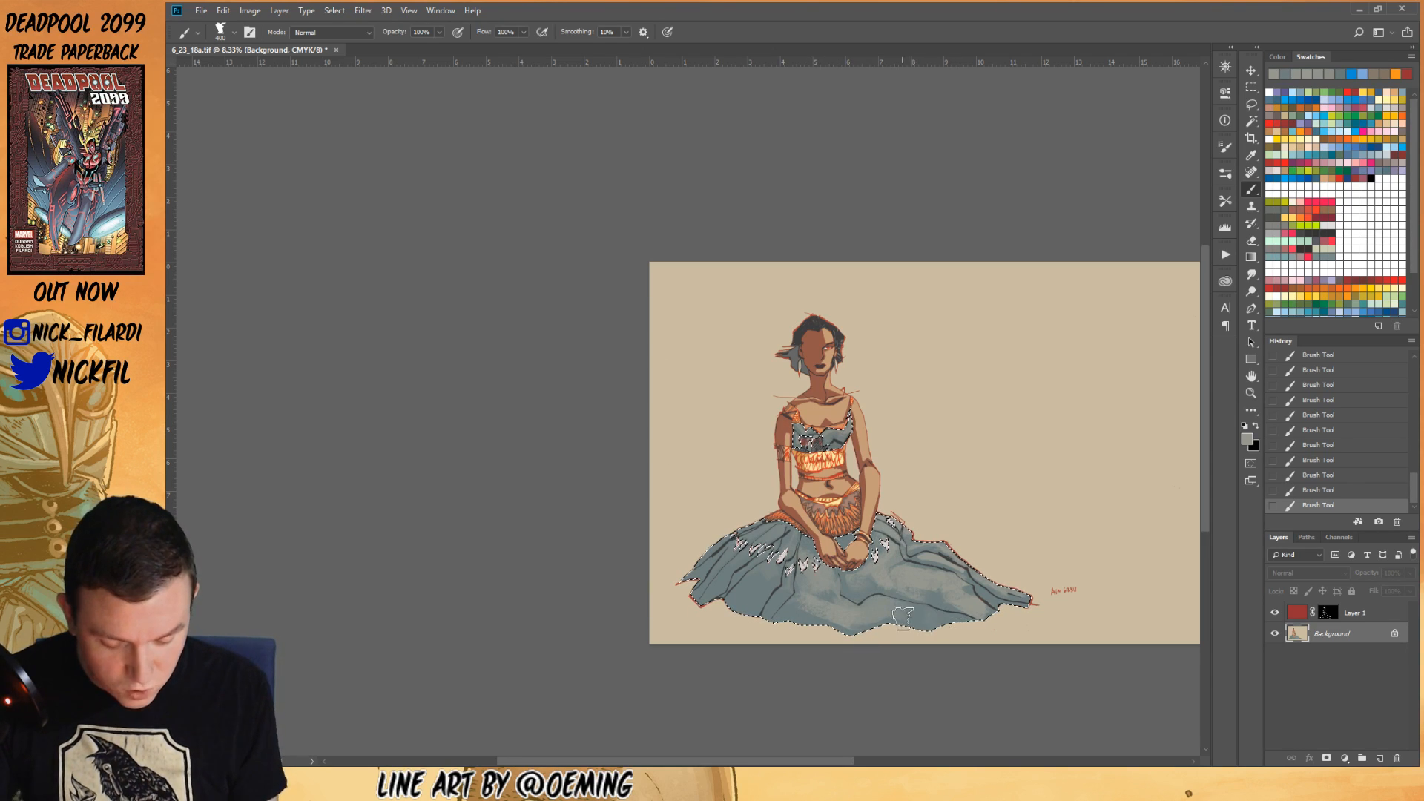
pyautogui.keyDown('alt'); pyautogui.click(916, 629); pyautogui.keyUp('alt')
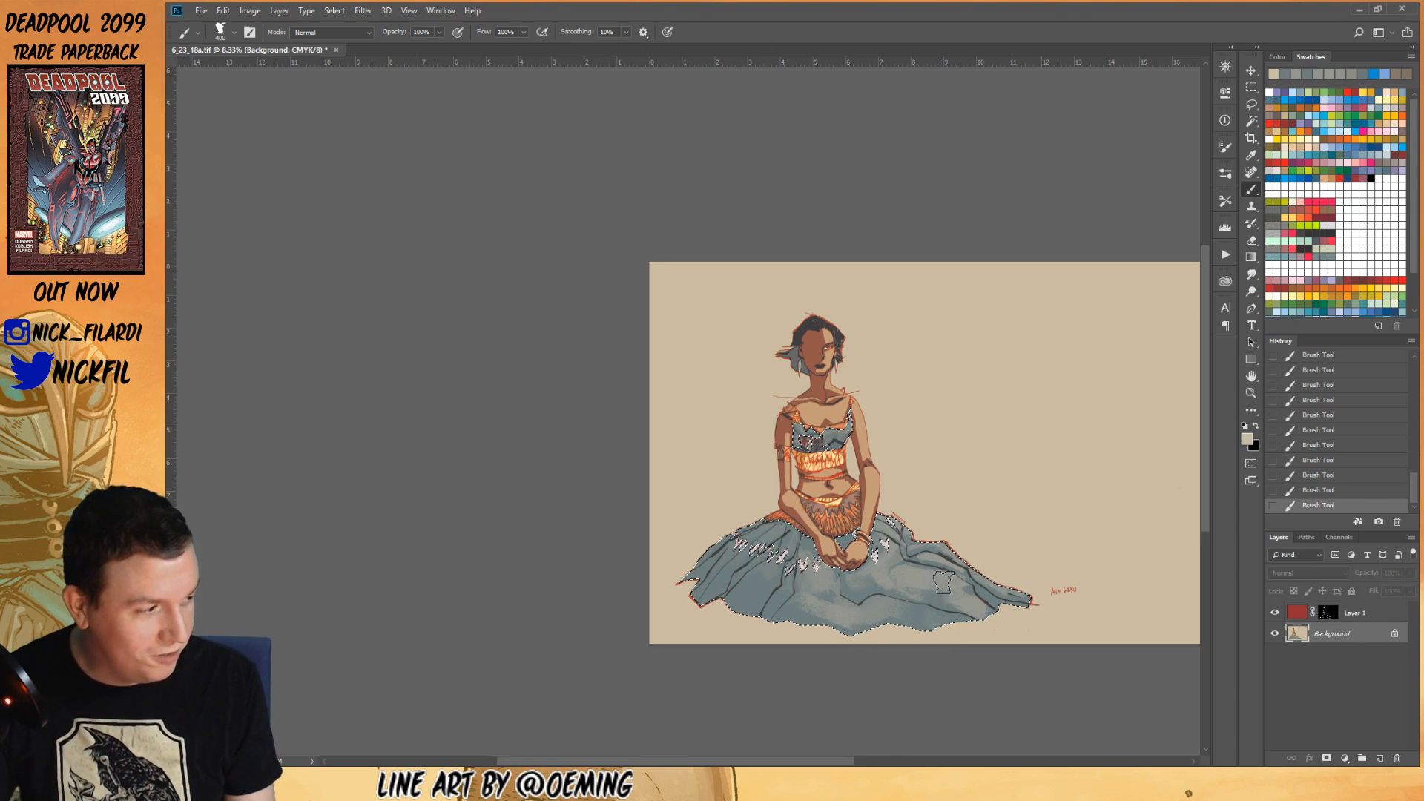
pyautogui.keyDown('alt'); pyautogui.click(916, 620); pyautogui.keyUp('alt')
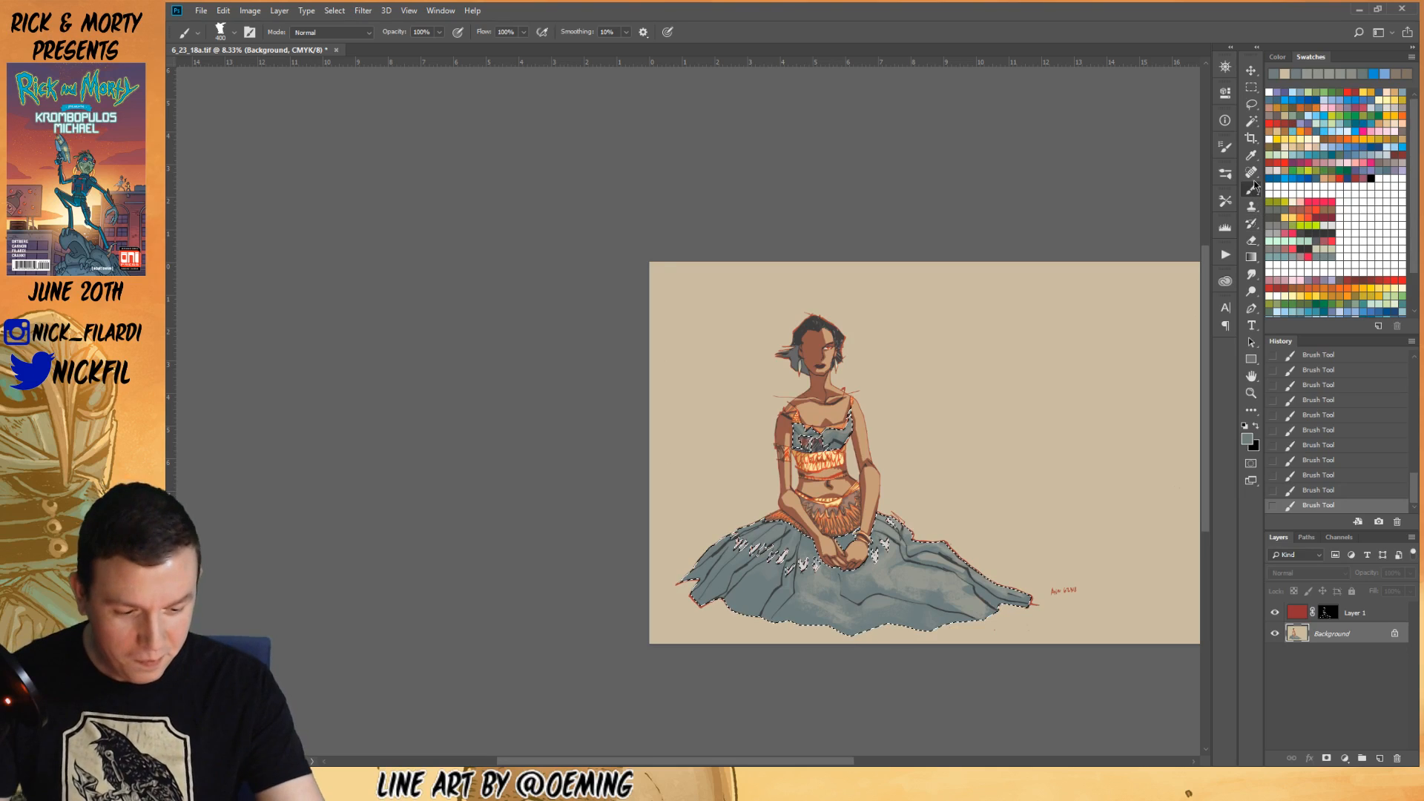
# - Resample the skirt's tones and blend textured strokes through the folds below the hands and toward the lower hem
pyautogui.keyDown('alt'); pyautogui.click(883, 580); pyautogui.keyUp('alt')
pyautogui.moveTo(882, 580); pyautogui.dragTo(878, 584)
pyautogui.keyDown('alt'); pyautogui.click(875, 583); pyautogui.keyUp('alt')
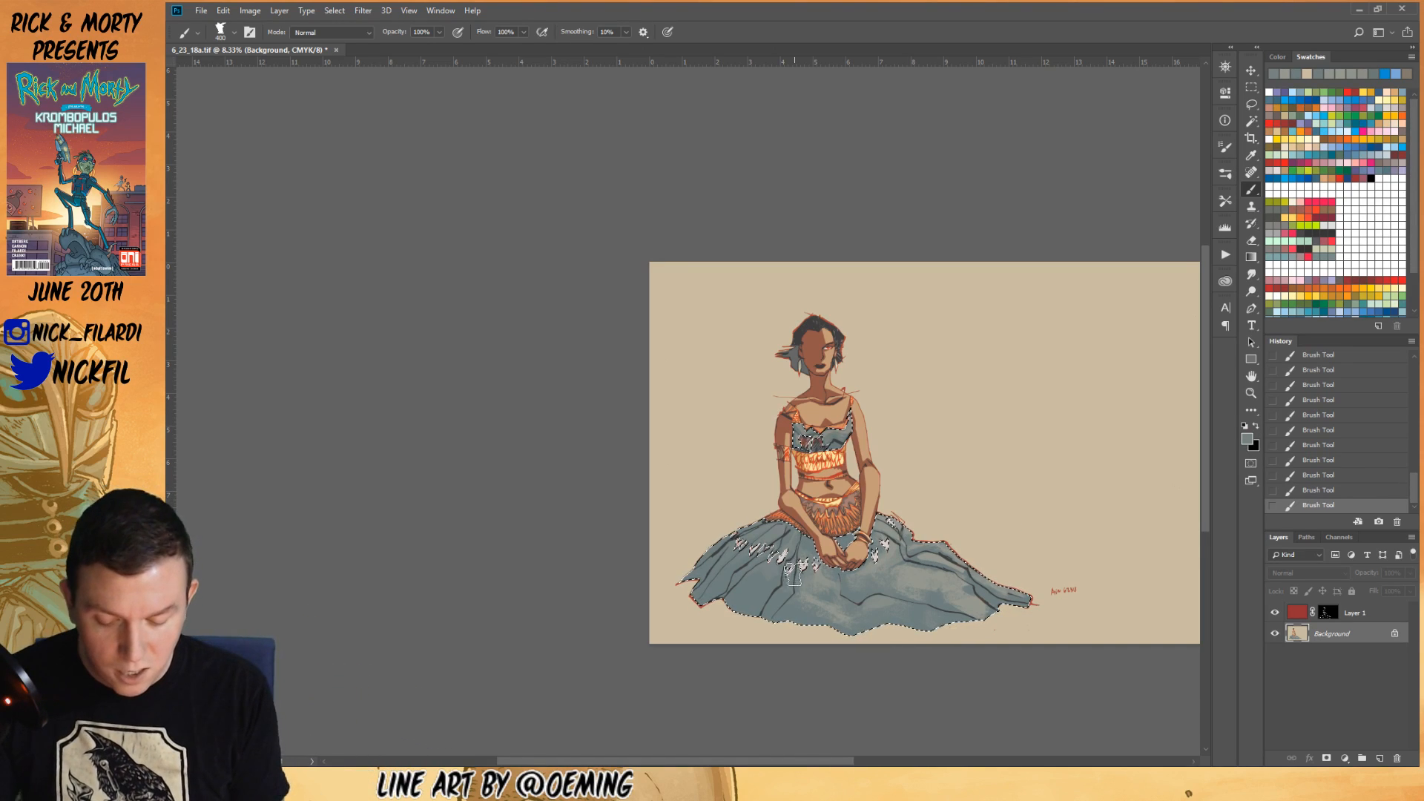
pyautogui.moveTo(898, 542); pyautogui.dragTo(853, 507)
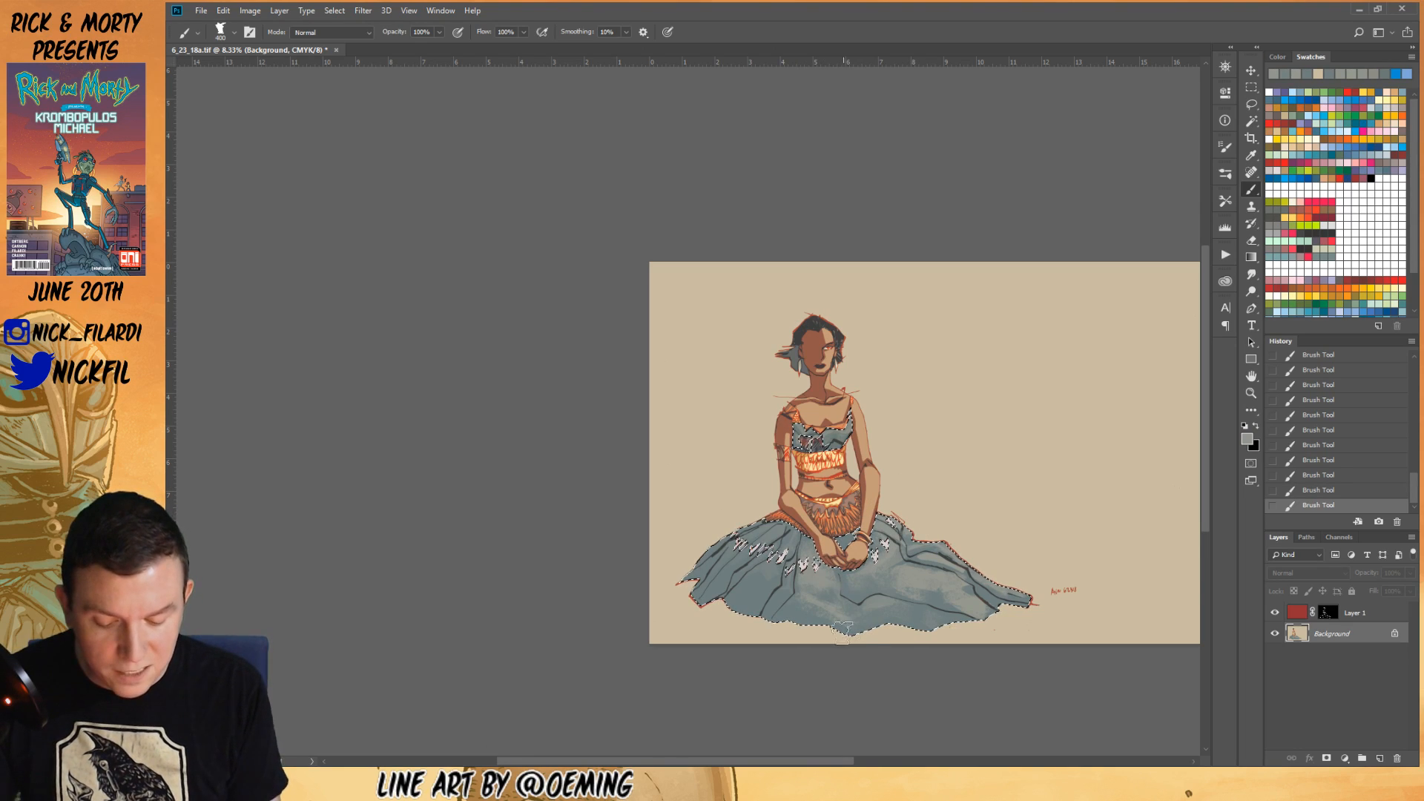
pyautogui.keyDown('alt'); pyautogui.click(821, 580); pyautogui.keyUp('alt')
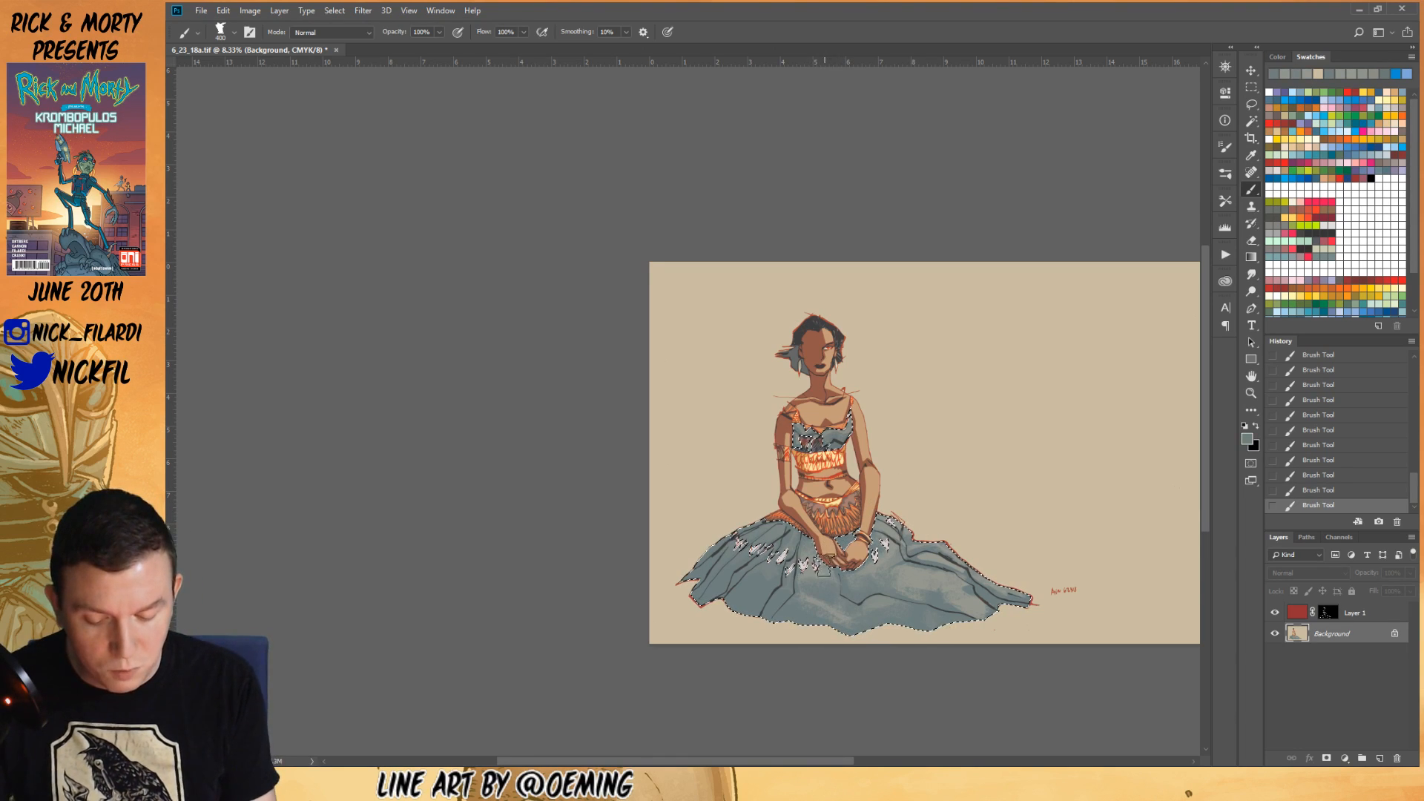
pyautogui.moveTo(815, 566); pyautogui.dragTo(839, 495)
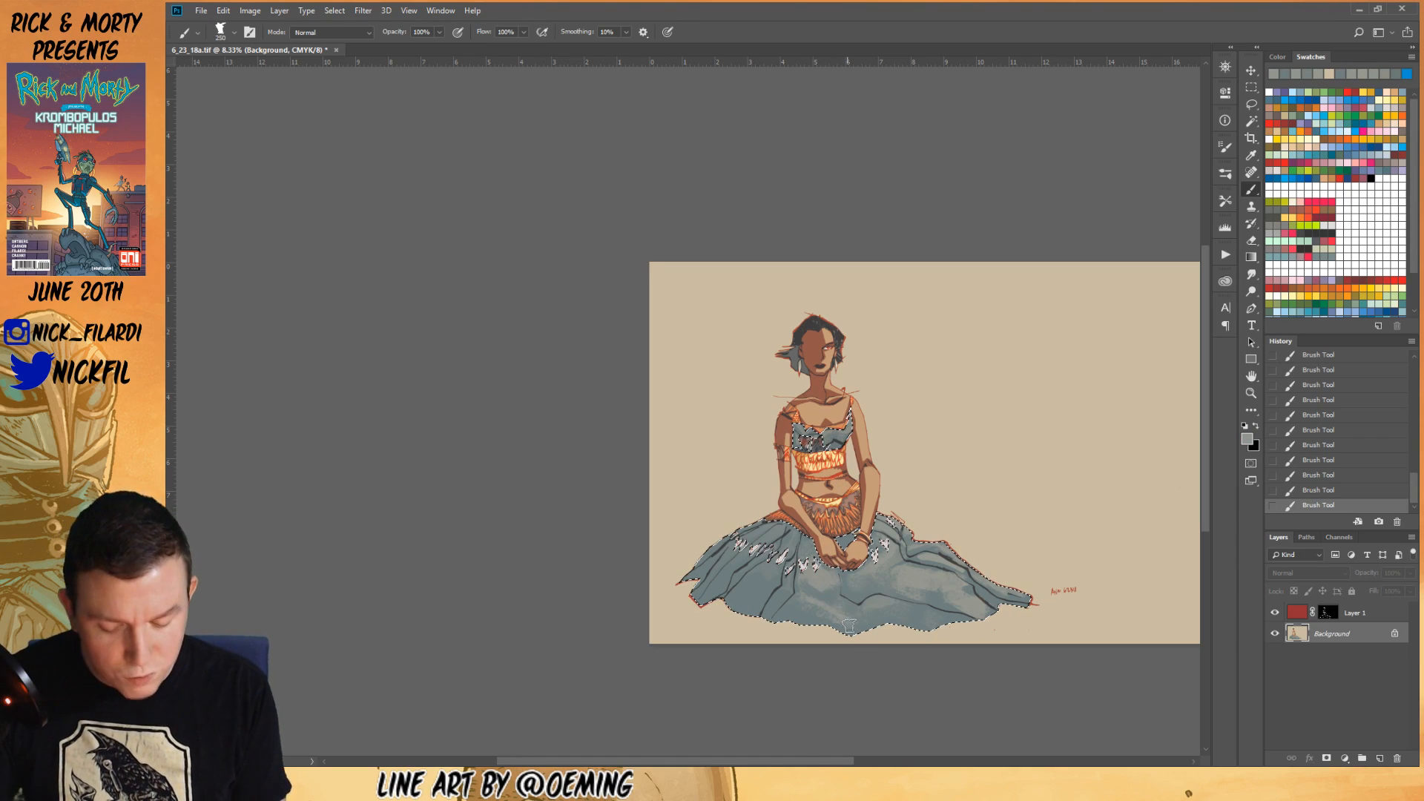
pyautogui.keyDown('alt'); pyautogui.click(845, 588); pyautogui.keyUp('alt')
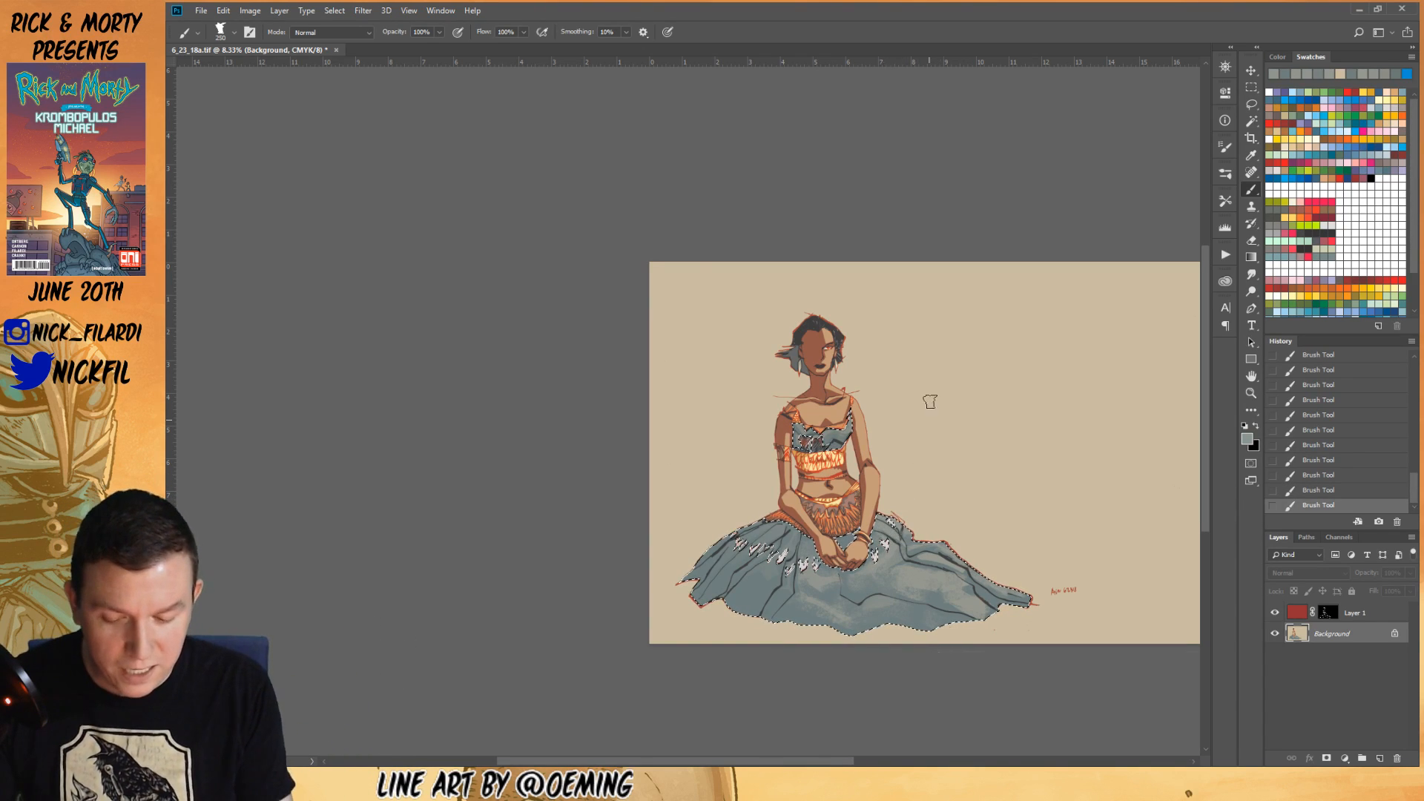
# - Brighten the skirt's lit folds with Screen-mode brush strokes, tone the selection down with a gradient from below the hem, and deselect
pyautogui.click(332, 32)
pyautogui.click(338, 166)
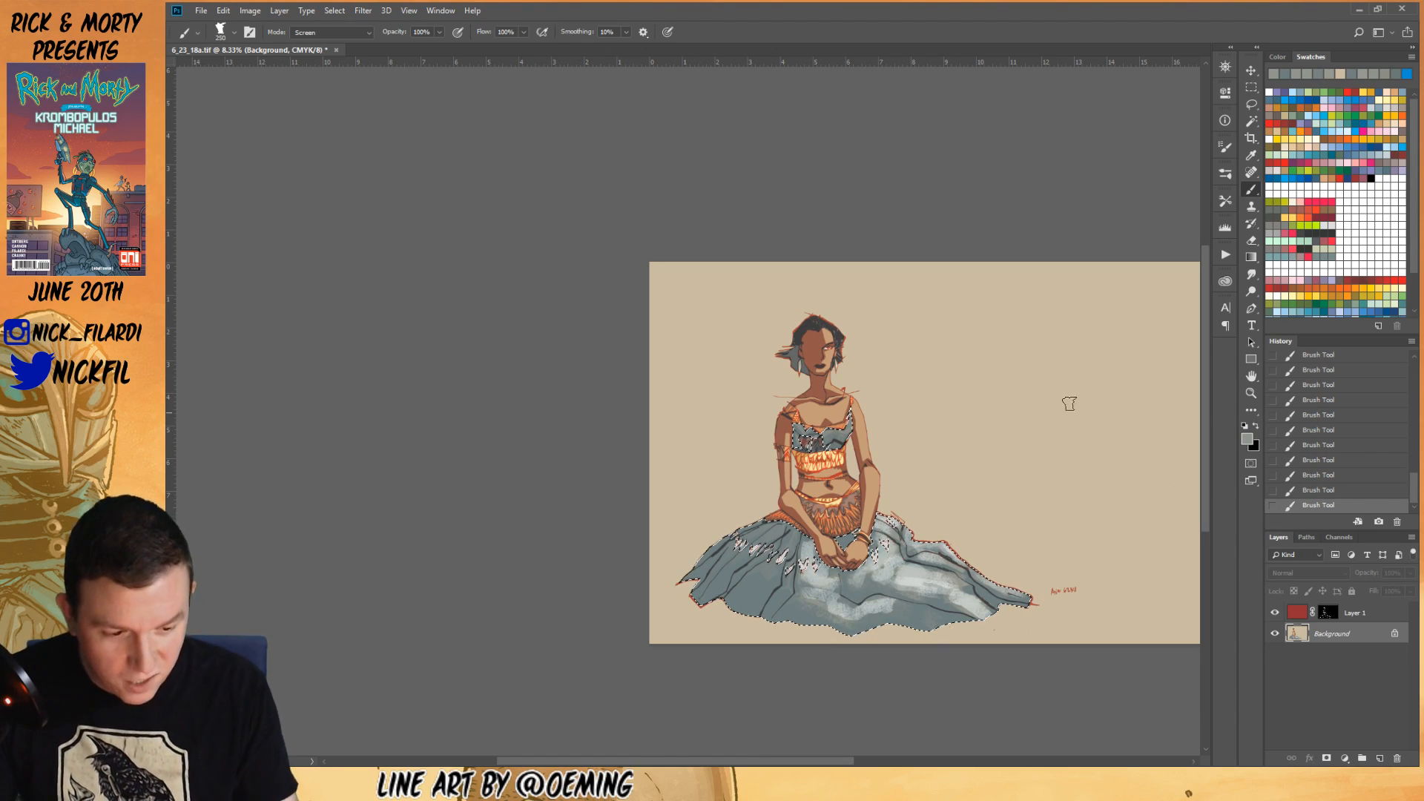
pyautogui.click(1252, 256)
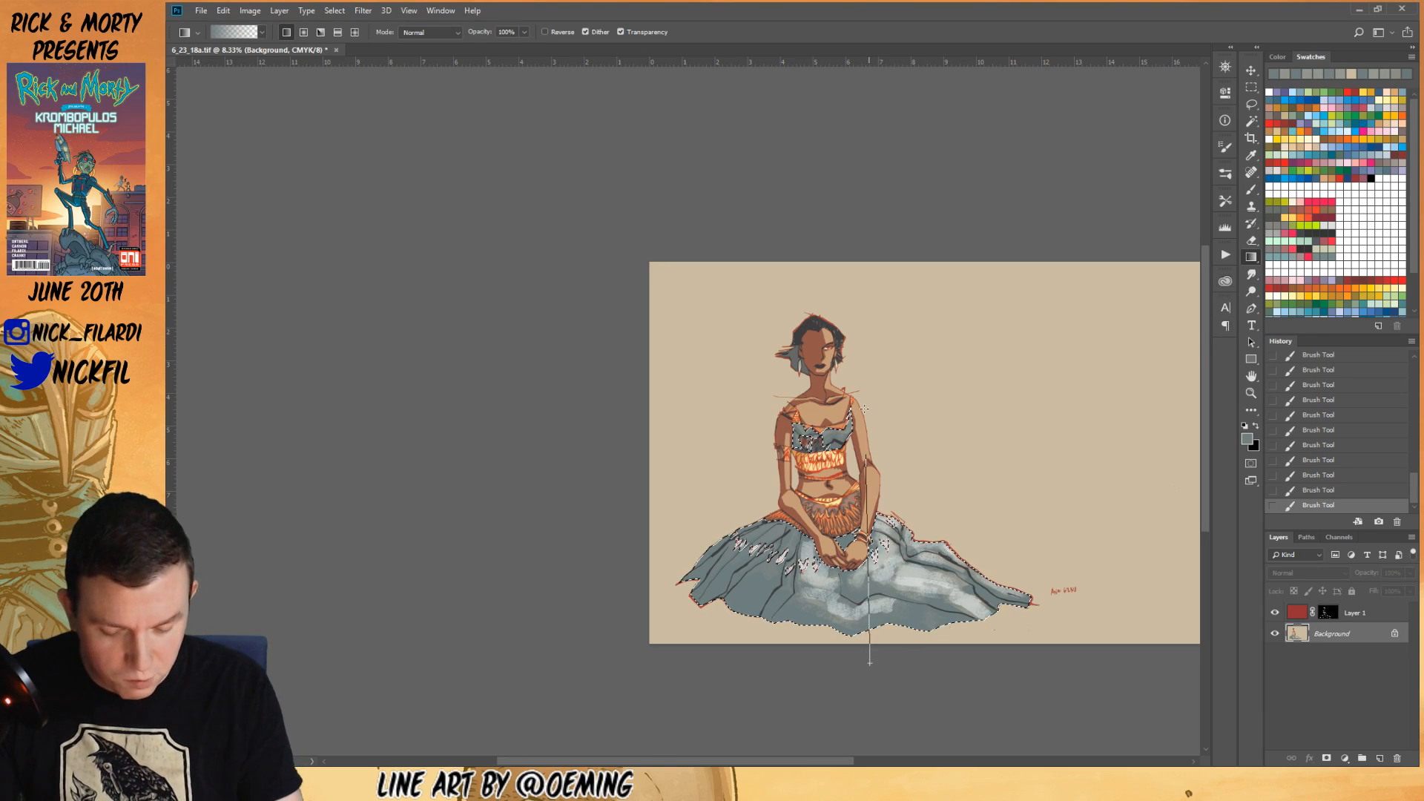
pyautogui.moveTo(865, 661); pyautogui.dragTo(893, 661)
pyautogui.hotkey('ctrl', 'd')
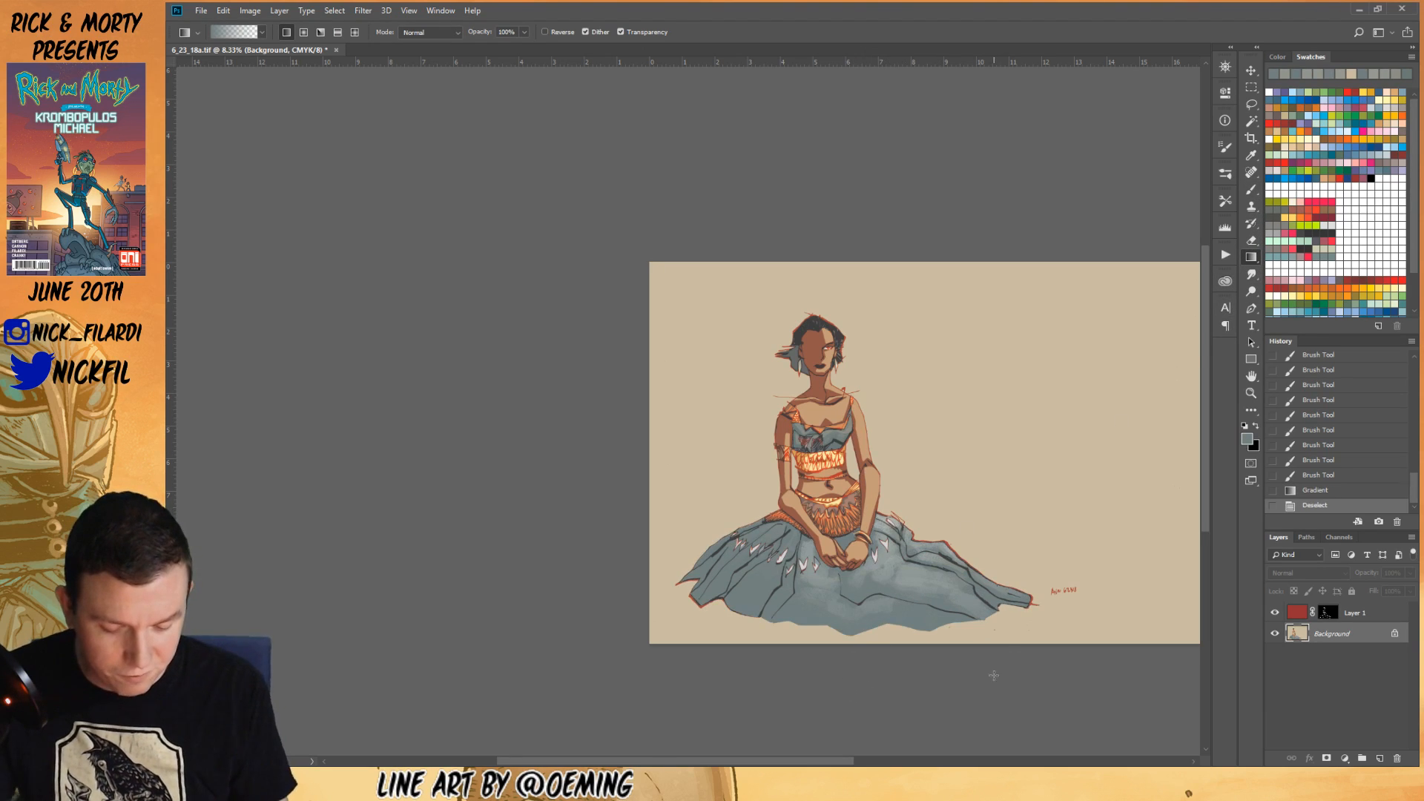
# - Restore the selection, examine the blended skirt up close, and clear the selection again
pyautogui.click(1251, 393)
pyautogui.hotkey('ctrl', '=')
pyautogui.hotkey('ctrl', 'z')
pyautogui.press('h')
pyautogui.moveTo(719, 616); pyautogui.dragTo(1037, 614)
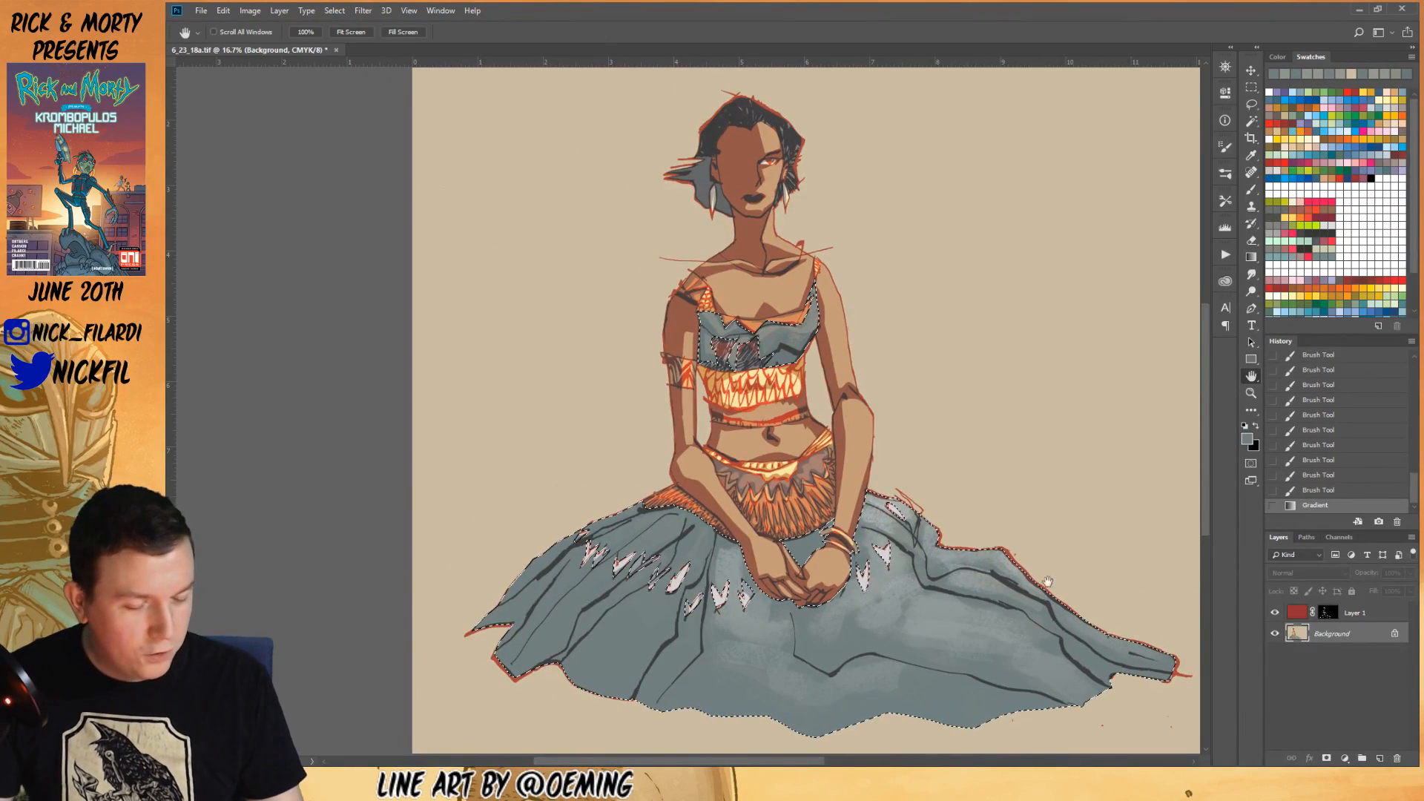
pyautogui.hotkey('ctrl', 'd')
pyautogui.click(1252, 104)
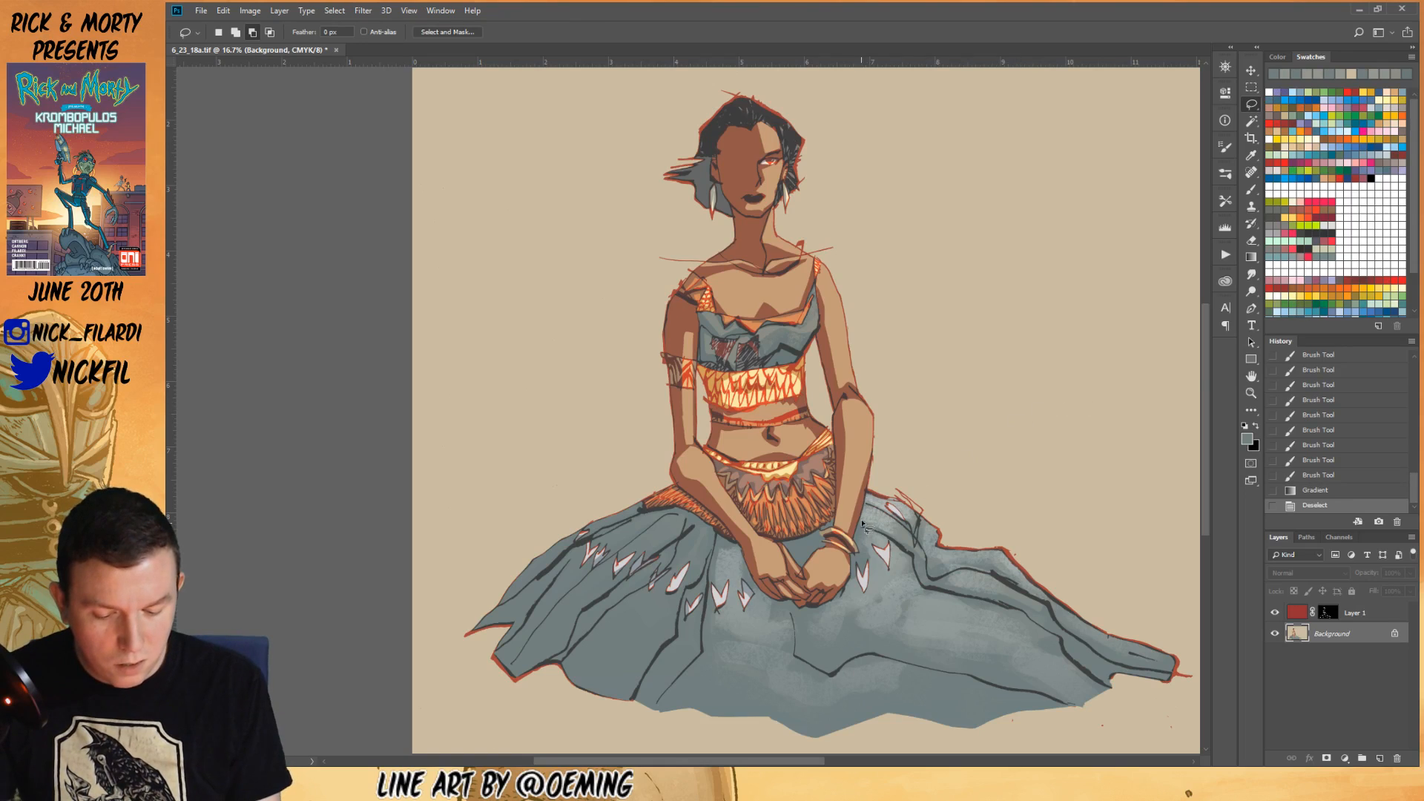
pyautogui.moveTo(873, 505)
pyautogui.mouseDown()
pyautogui.moveTo(952, 523)
pyautogui.moveTo(897, 508)
pyautogui.moveTo(920, 537)
pyautogui.mouseUp()
pyautogui.moveTo(877, 477)
pyautogui.mouseDown()
pyautogui.moveTo(923, 480)
pyautogui.moveTo(934, 551)
pyautogui.moveTo(943, 511)
pyautogui.mouseUp()
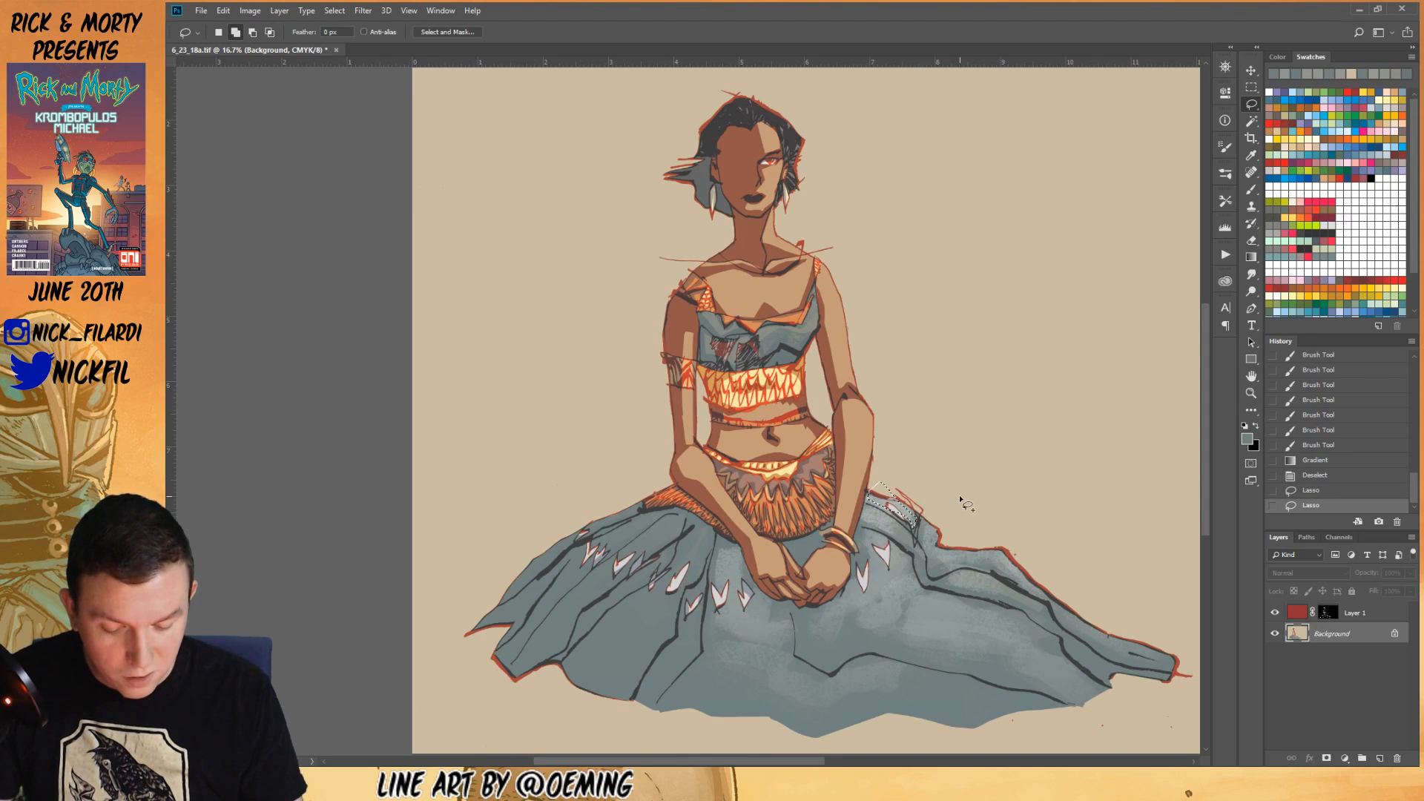
pyautogui.keyDown('alt'); pyautogui.click(955, 568); pyautogui.keyUp('alt')
pyautogui.hotkey('ctrl', 'd')
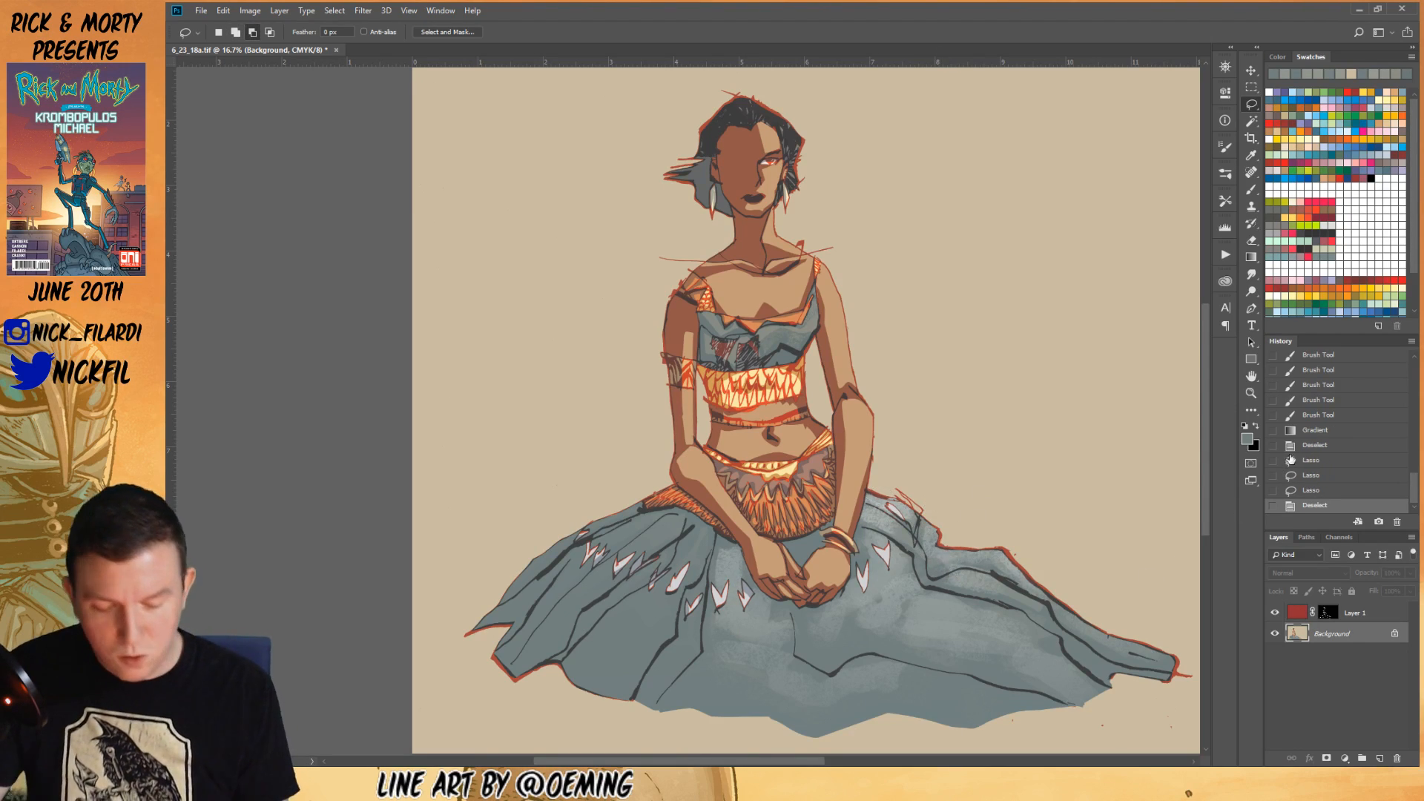
# - Draw a white arrow with the Pencil tool in the empty background, pointing diagonally down toward the figure from the upper right
pyautogui.click(1251, 377)
pyautogui.scroll(-2, 1190, 474)
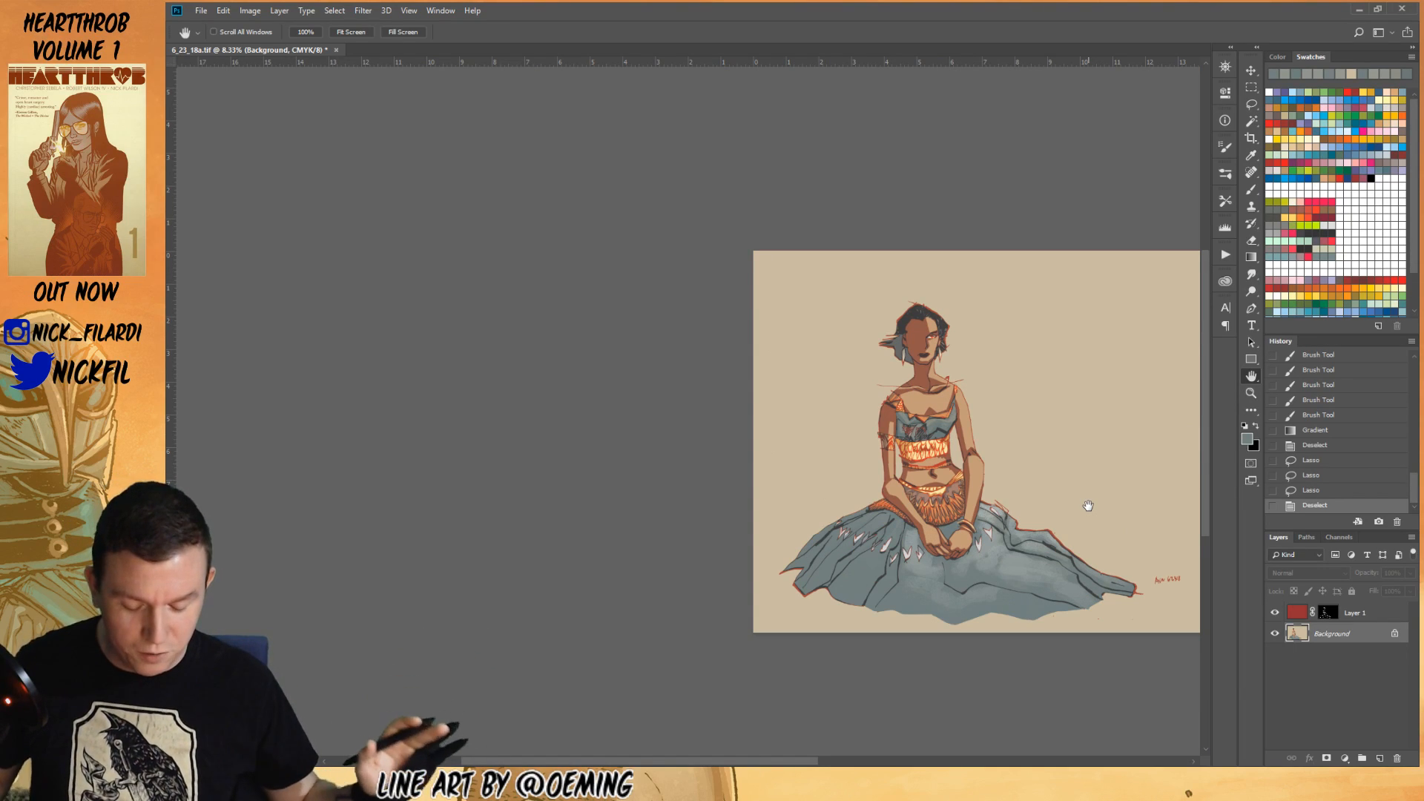
pyautogui.click(1252, 393)
pyautogui.click(968, 560)
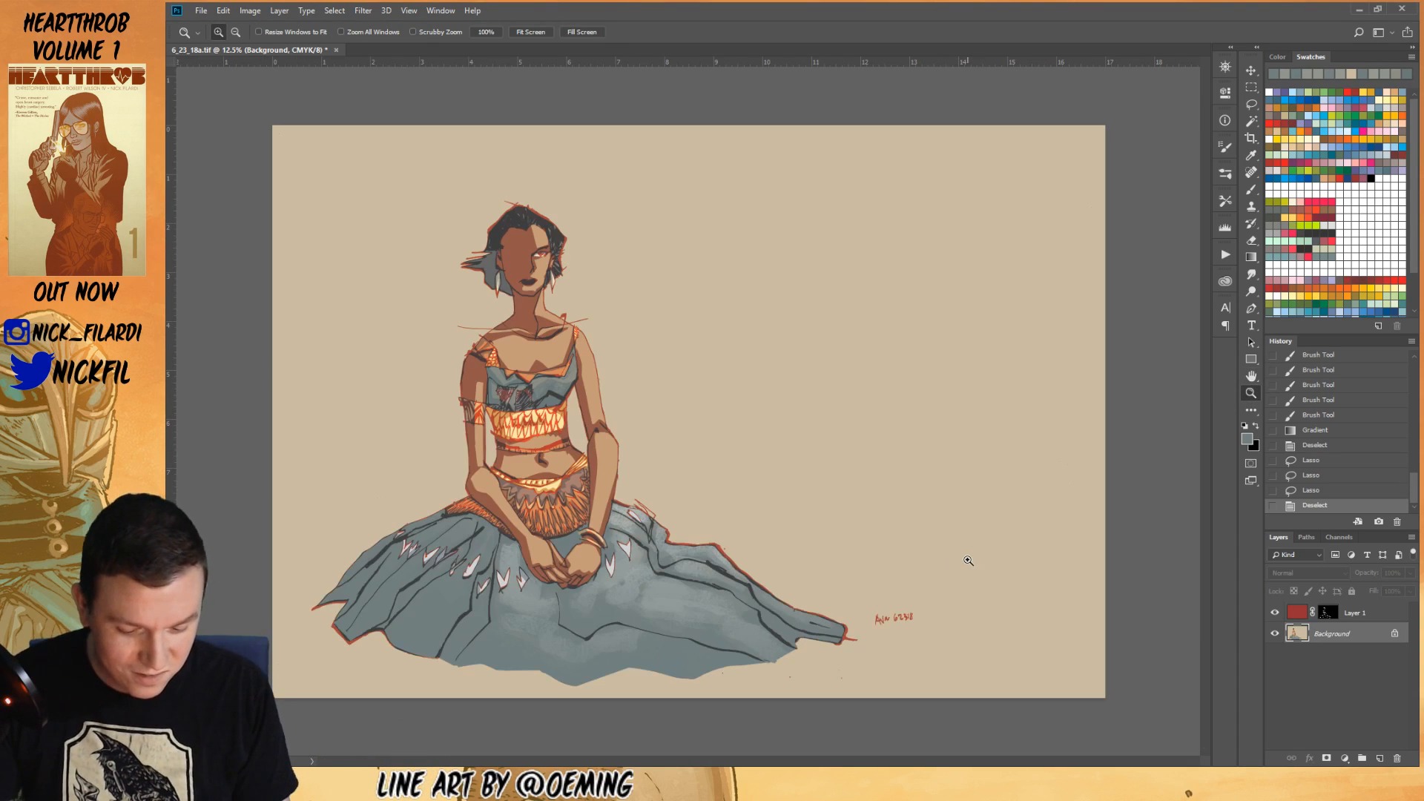
pyautogui.click(1252, 376)
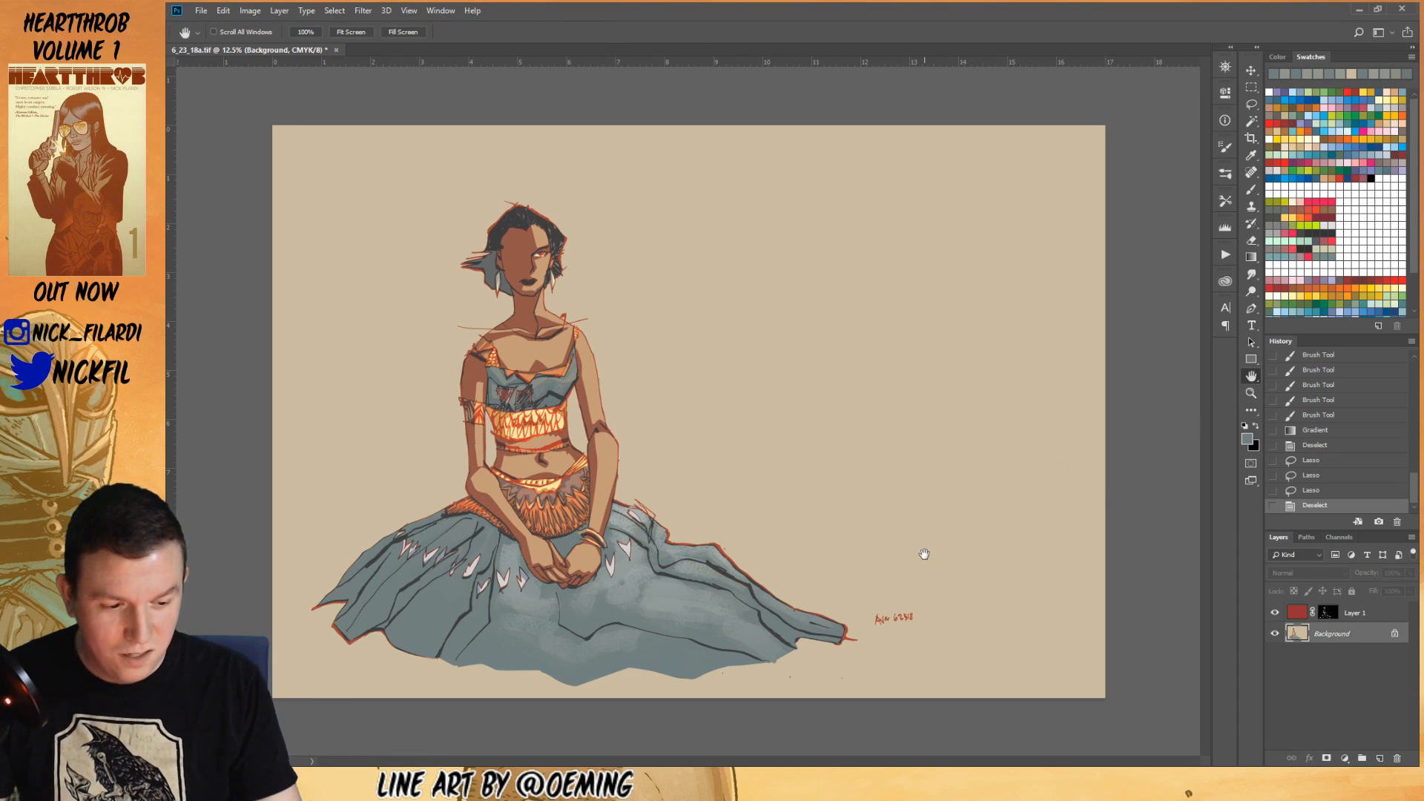
pyautogui.click(1357, 211)
pyautogui.click(1251, 191)
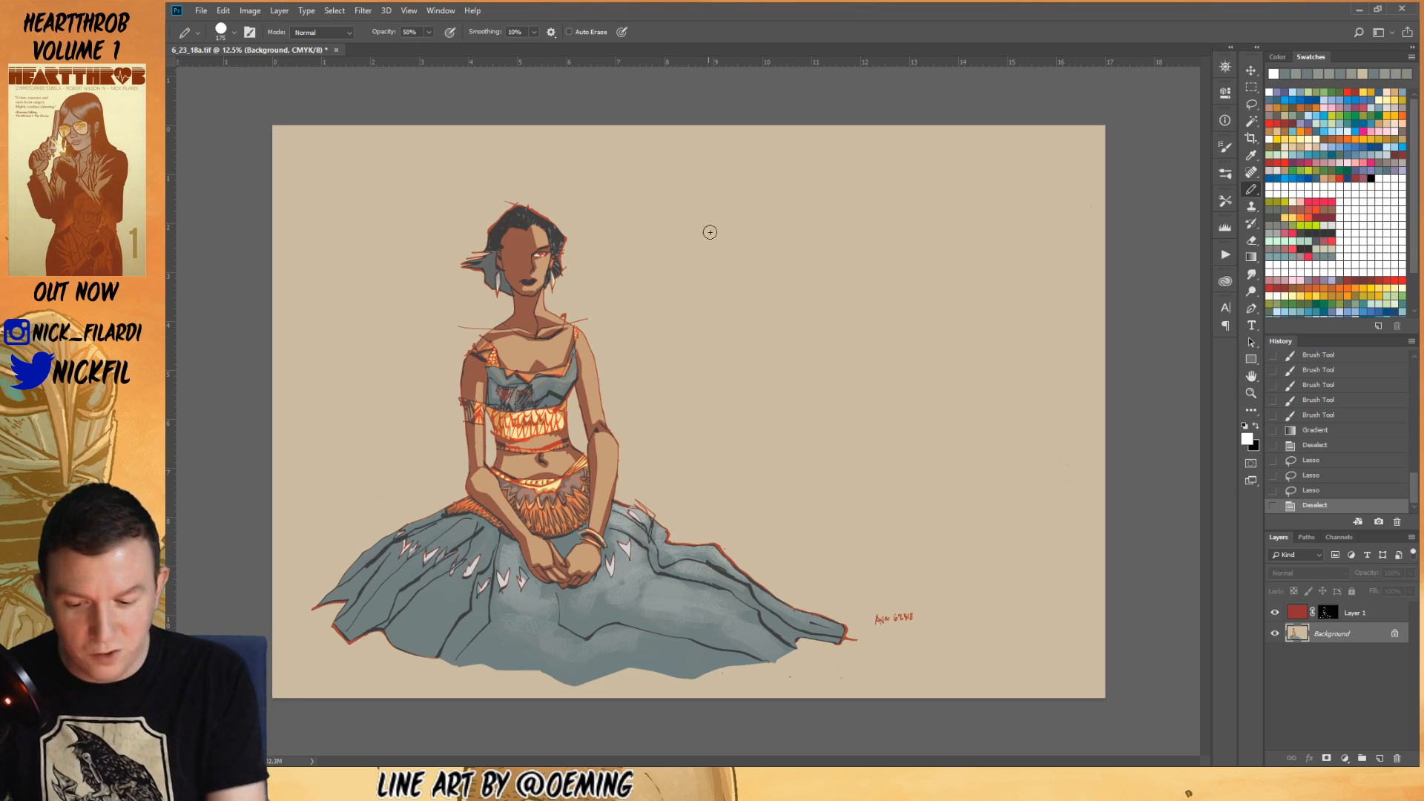
pyautogui.moveTo(754, 138); pyautogui.dragTo(650, 269)
pyautogui.moveTo(662, 213); pyautogui.dragTo(689, 246)
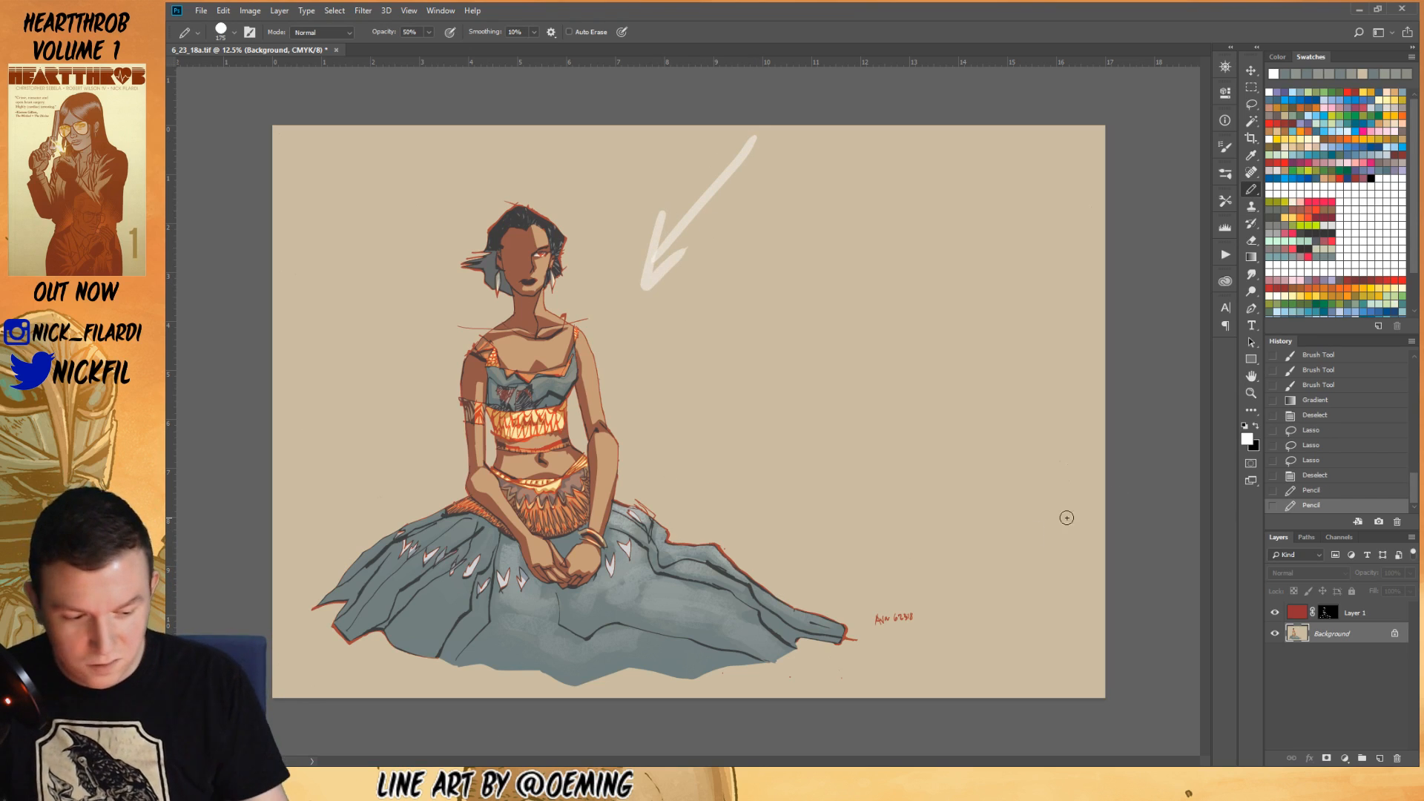
# - Set a slate-blue foreground colour and lasso the first shadow shapes along the skirt's upper-left folds
pyautogui.press('h')
pyautogui.click(1251, 395)
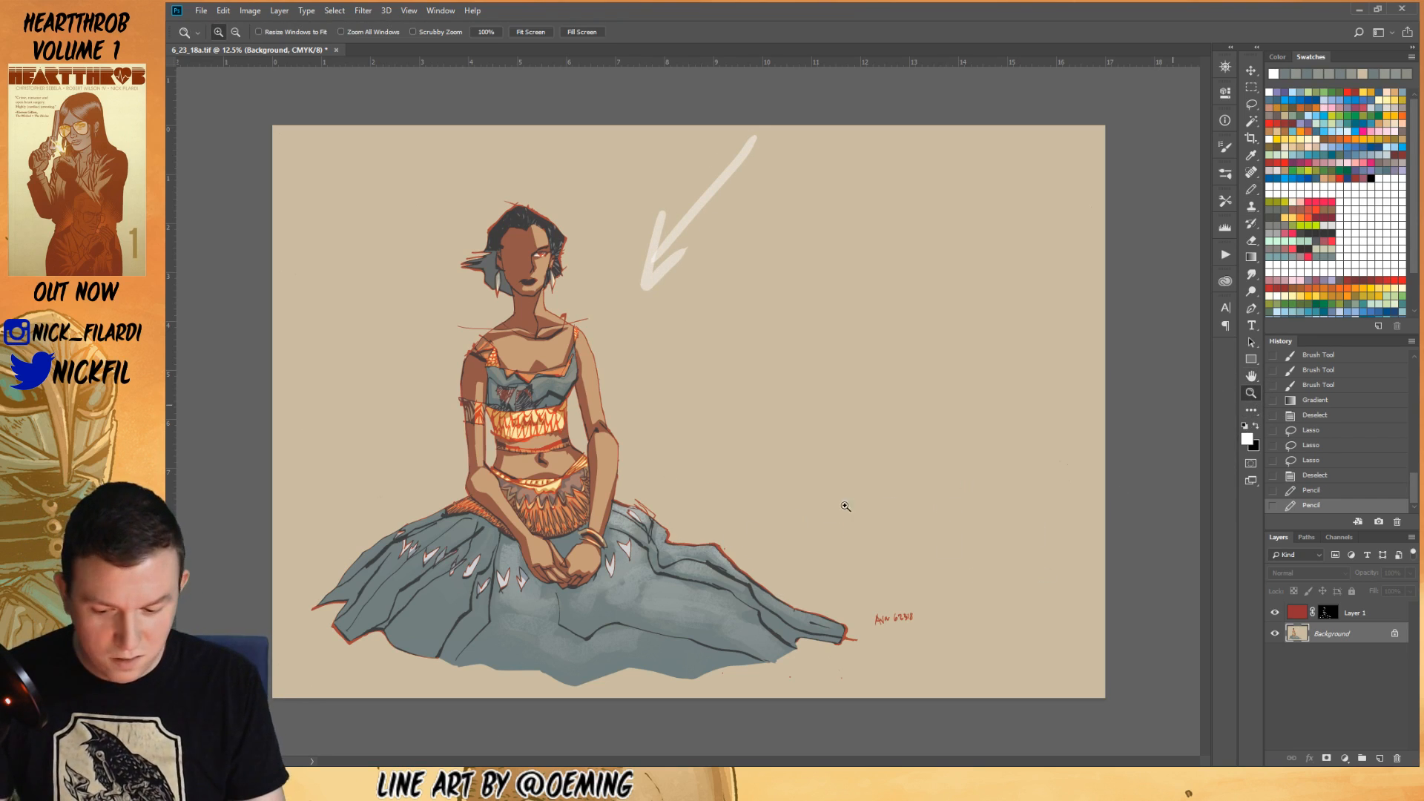
pyautogui.click(883, 504)
pyautogui.click(1251, 377)
pyautogui.moveTo(610, 510); pyautogui.dragTo(1022, 540)
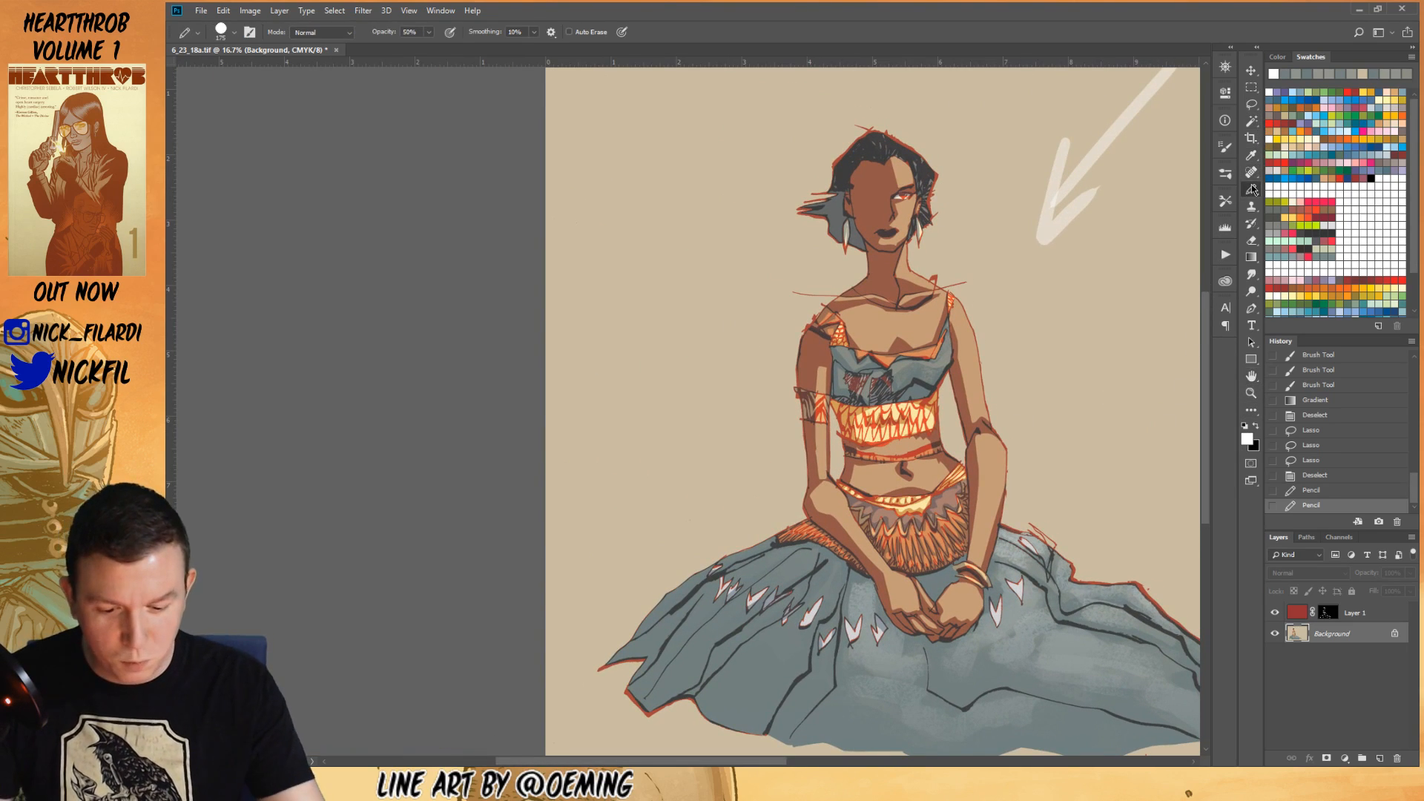
pyautogui.moveTo(1037, 578); pyautogui.dragTo(986, 506)
pyautogui.click(1252, 123)
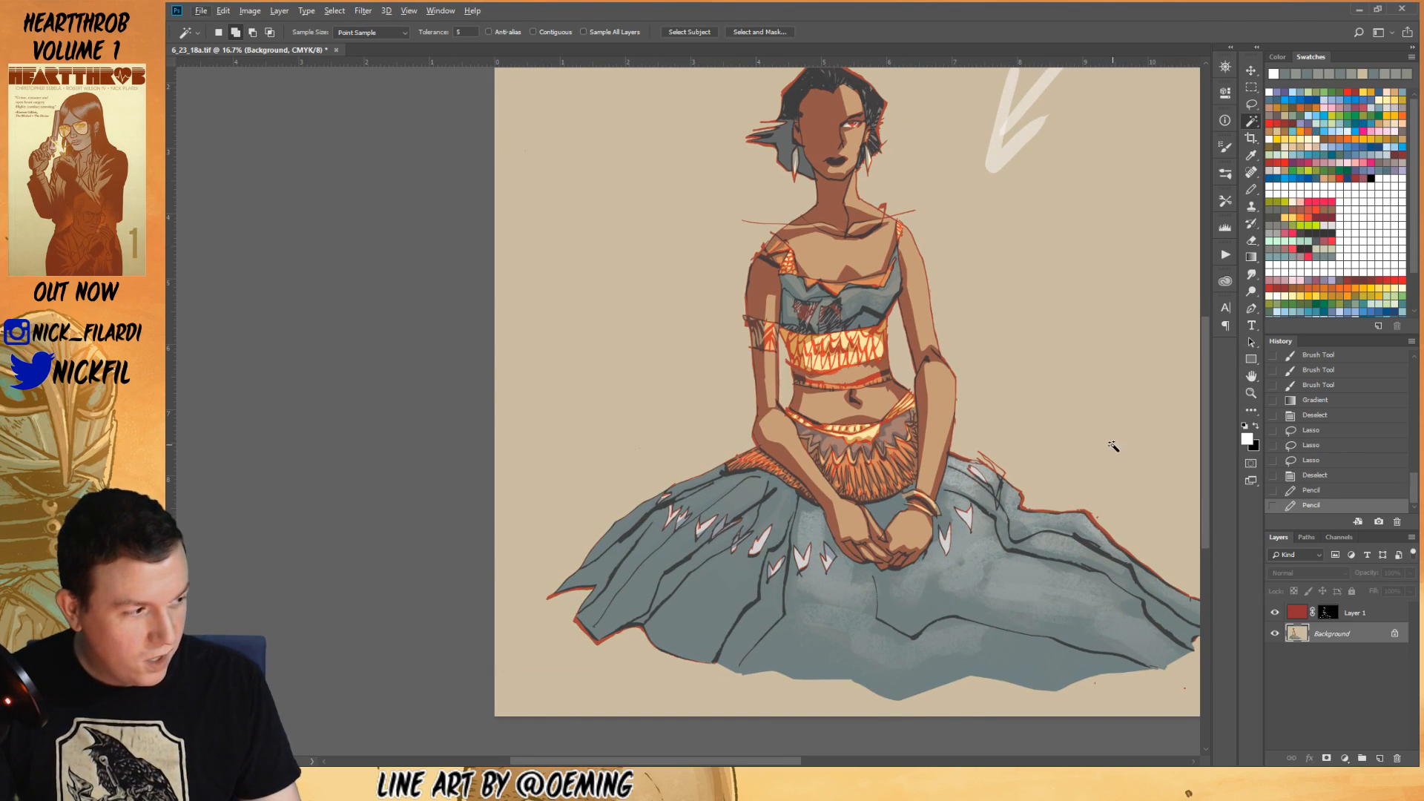
pyautogui.click(1286, 91)
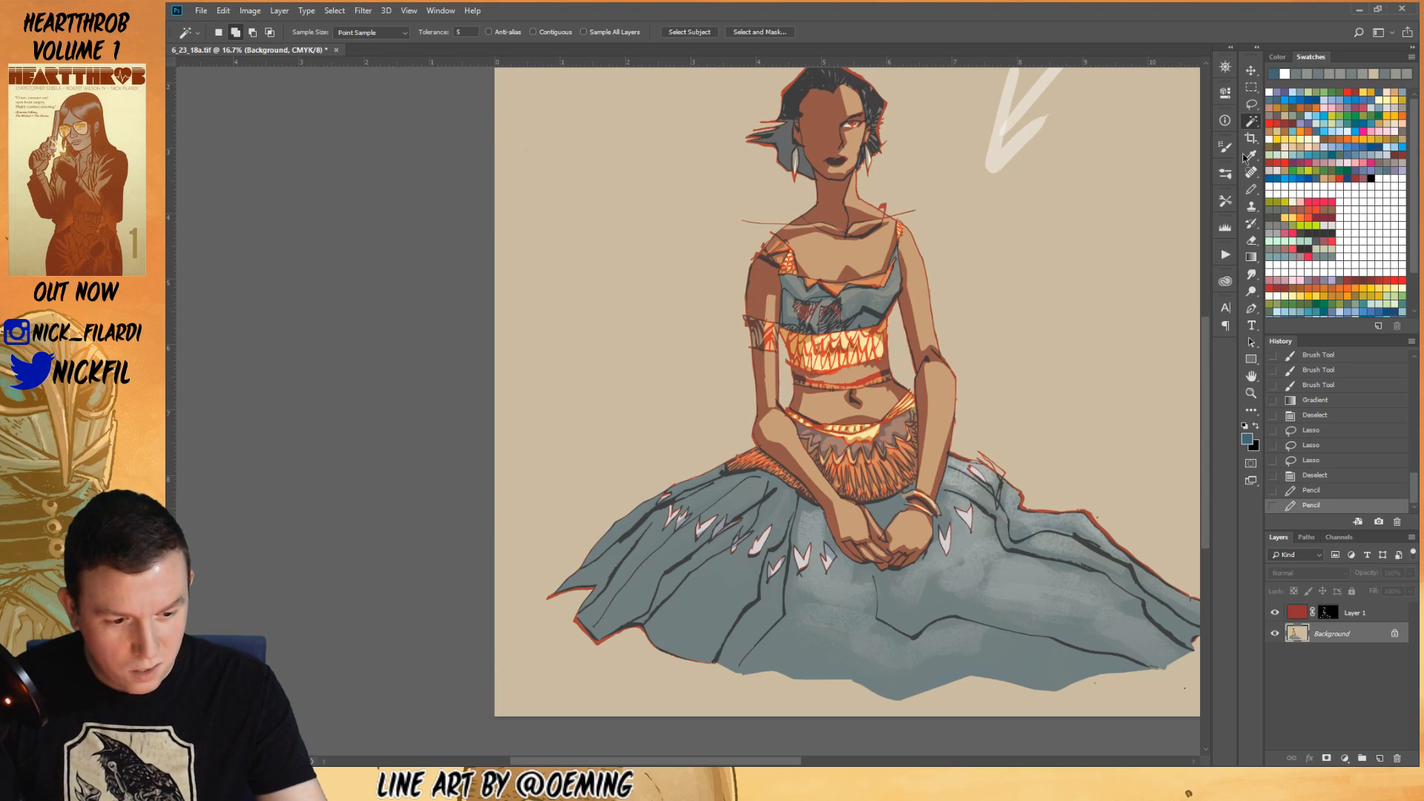
pyautogui.click(1252, 104)
pyautogui.moveTo(742, 475)
pyautogui.mouseDown()
pyautogui.moveTo(671, 536)
pyautogui.moveTo(767, 475)
pyautogui.moveTo(707, 487)
pyautogui.moveTo(729, 475)
pyautogui.moveTo(662, 512)
pyautogui.moveTo(744, 477)
pyautogui.moveTo(738, 461)
pyautogui.moveTo(677, 491)
pyautogui.moveTo(726, 479)
pyautogui.moveTo(733, 452)
pyautogui.moveTo(646, 518)
pyautogui.moveTo(669, 484)
pyautogui.moveTo(602, 545)
pyautogui.mouseUp()
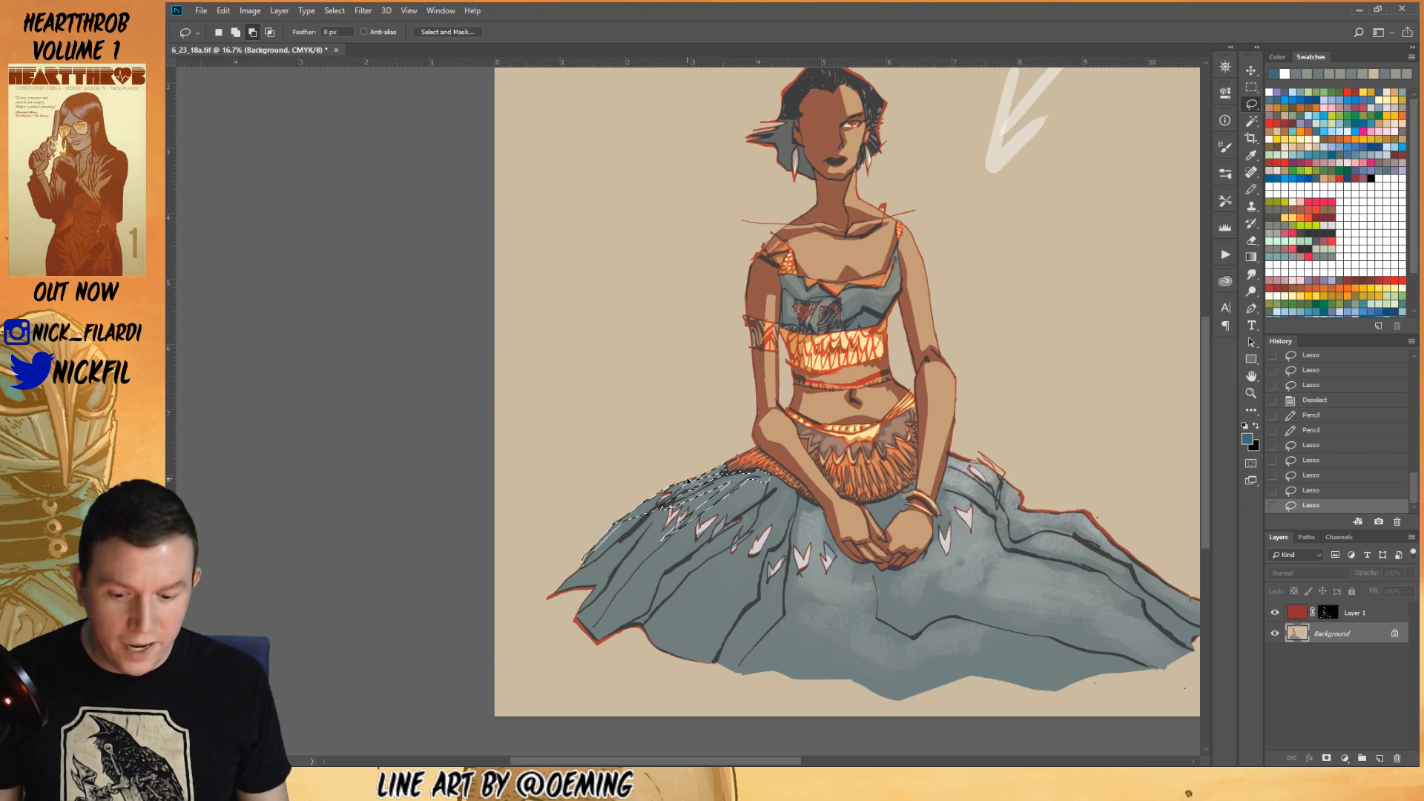
pyautogui.moveTo(642, 534)
pyautogui.mouseDown()
pyautogui.moveTo(665, 504)
pyautogui.moveTo(652, 541)
pyautogui.mouseUp()
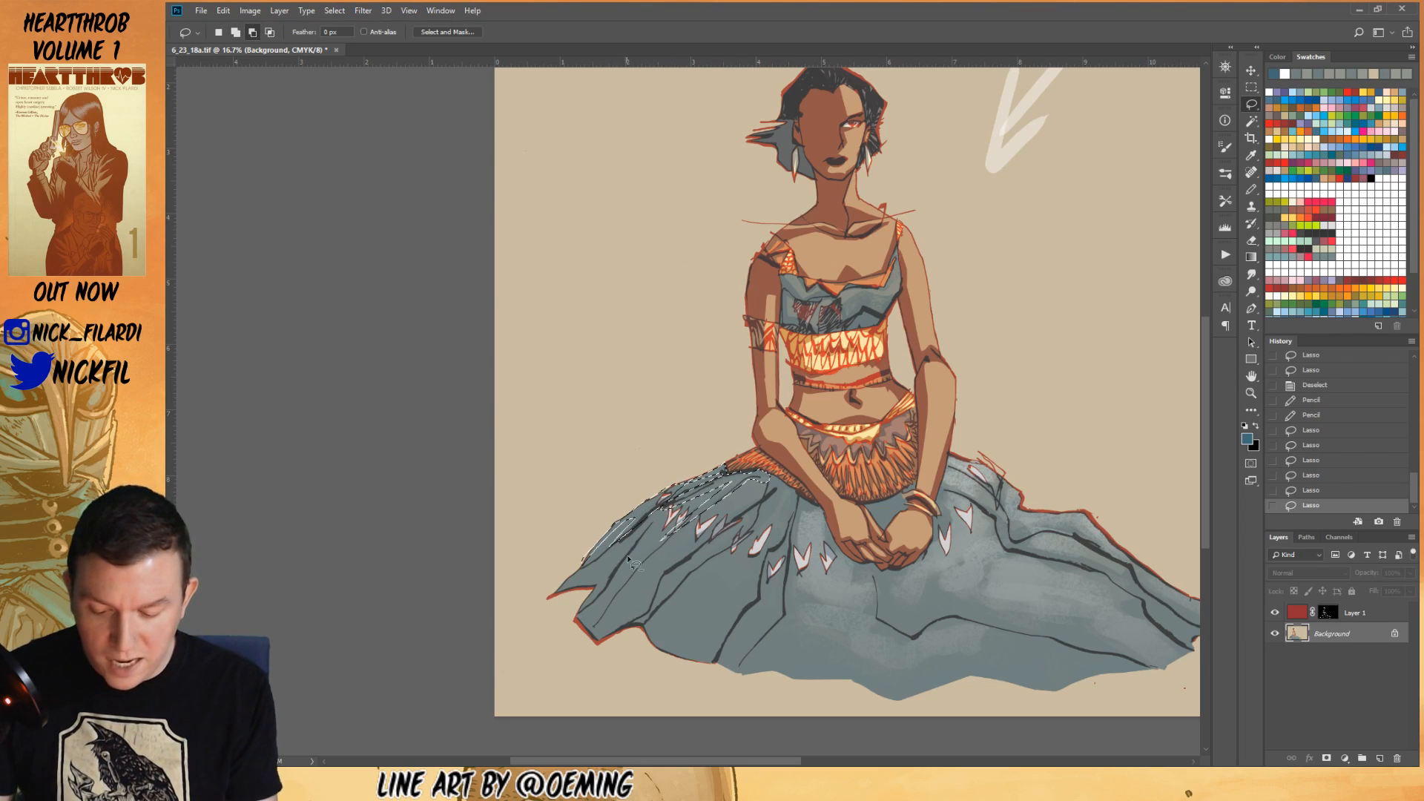
# - Extend the lasso selection down the skirt's left folds to its pointed left hem, trimming the shapes between the fold lines
pyautogui.moveTo(592, 588)
pyautogui.mouseDown()
pyautogui.moveTo(656, 518)
pyautogui.moveTo(581, 613)
pyautogui.moveTo(591, 591)
pyautogui.mouseUp()
pyautogui.moveTo(638, 540)
pyautogui.mouseDown()
pyautogui.moveTo(653, 519)
pyautogui.moveTo(614, 571)
pyautogui.moveTo(586, 590)
pyautogui.moveTo(571, 580)
pyautogui.moveTo(668, 508)
pyautogui.moveTo(602, 563)
pyautogui.moveTo(613, 547)
pyautogui.mouseUp()
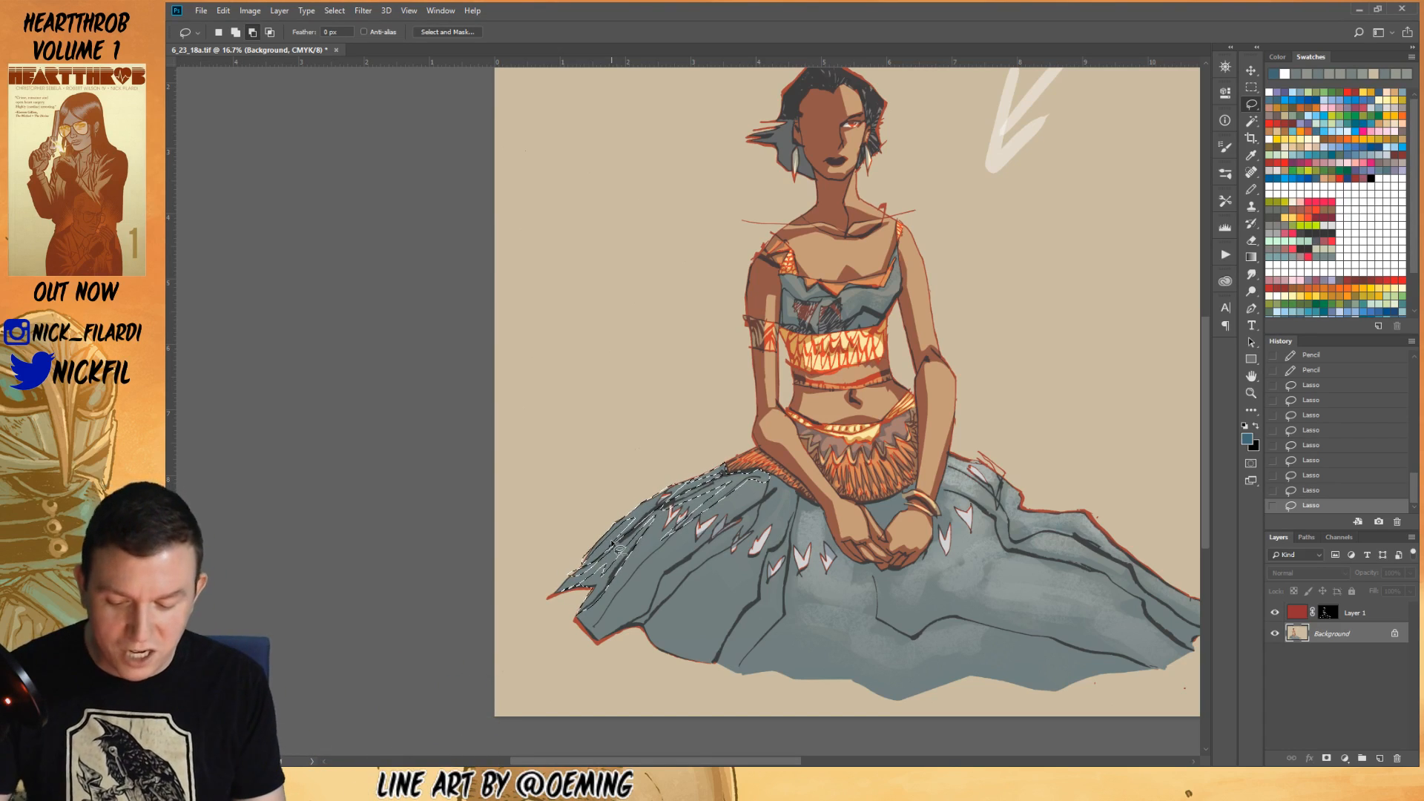
pyautogui.press('shift')
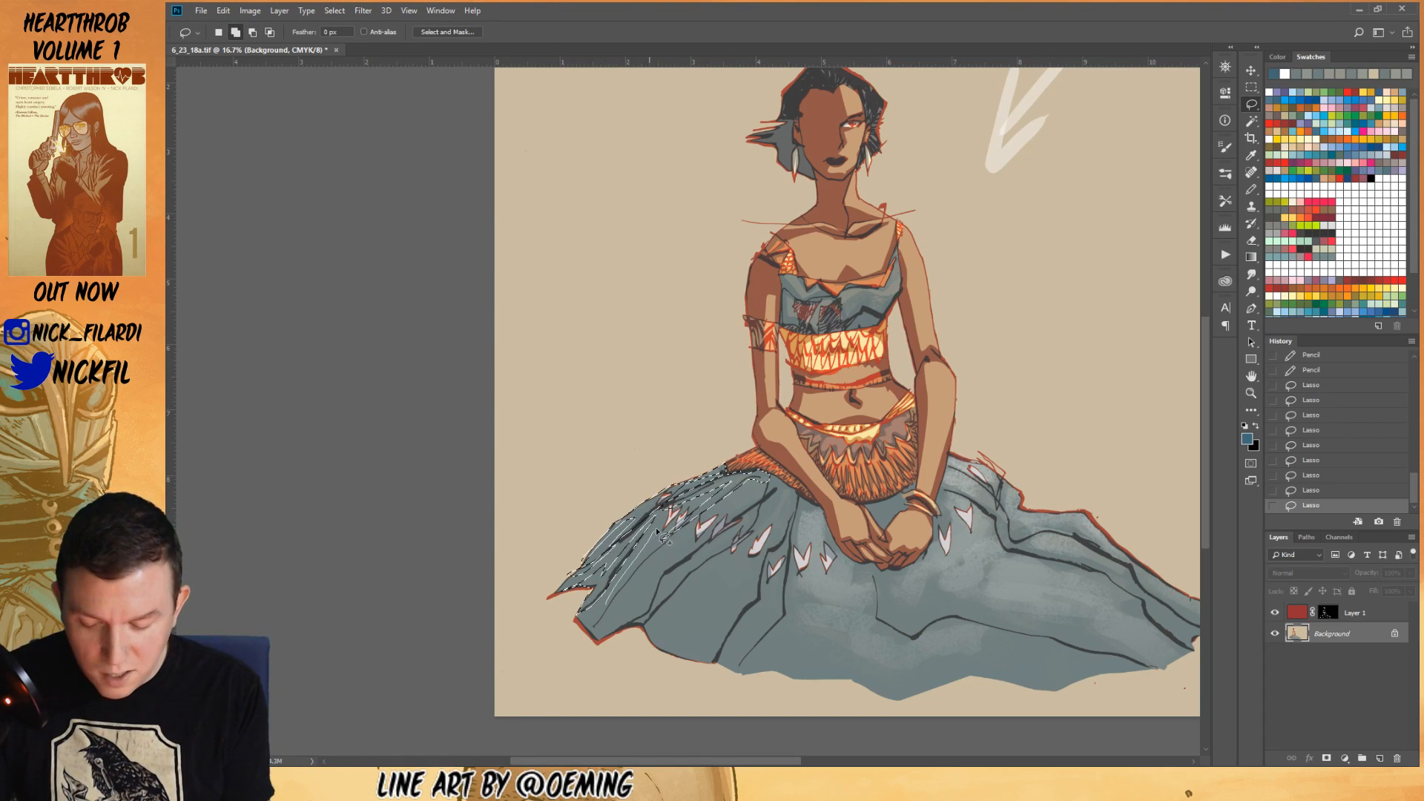
pyautogui.moveTo(625, 586)
pyautogui.mouseDown()
pyautogui.moveTo(590, 630)
pyautogui.moveTo(653, 565)
pyautogui.mouseUp()
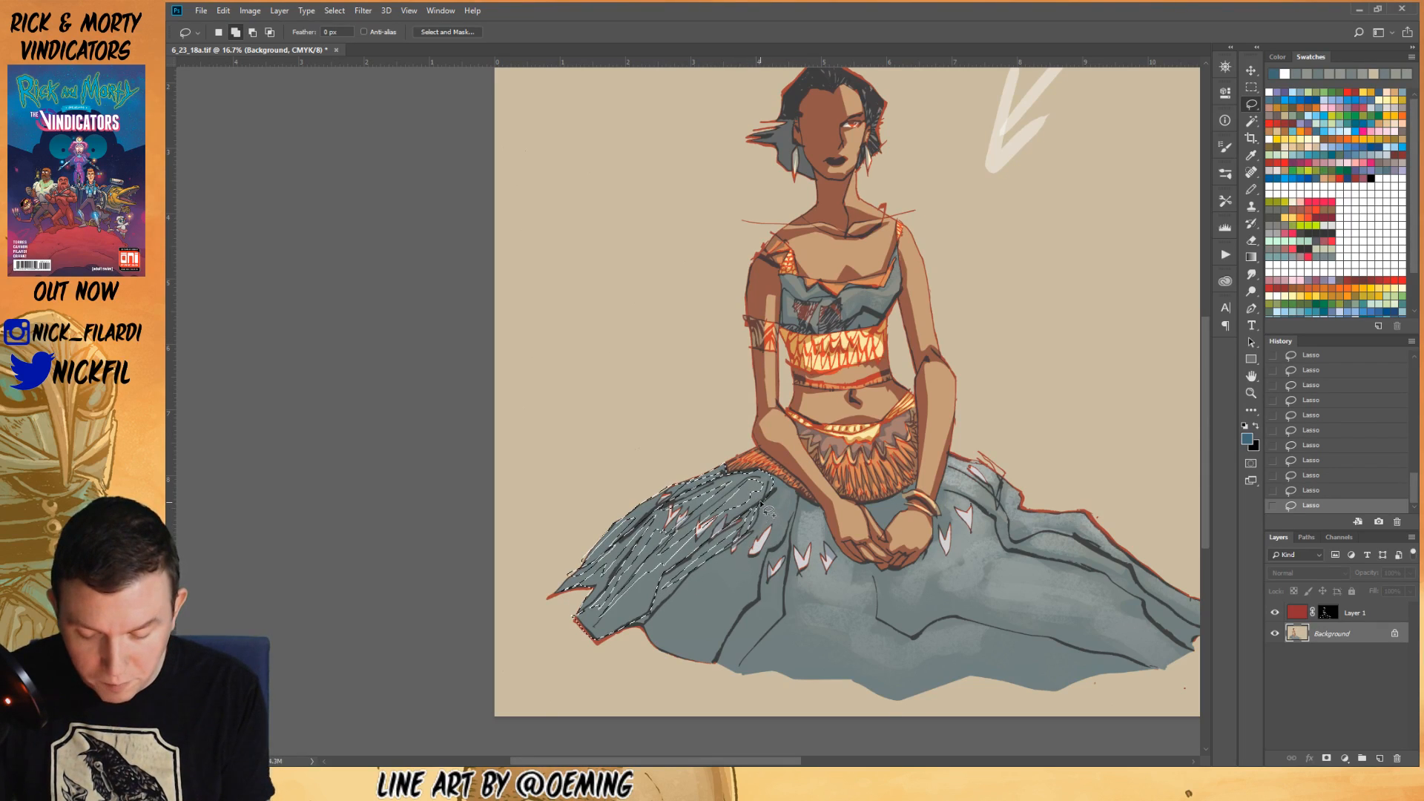
# - Add the skirt panel below the left feather shapes to the selection, following the lower-left hem and the neighbouring fold line
pyautogui.press('alt')
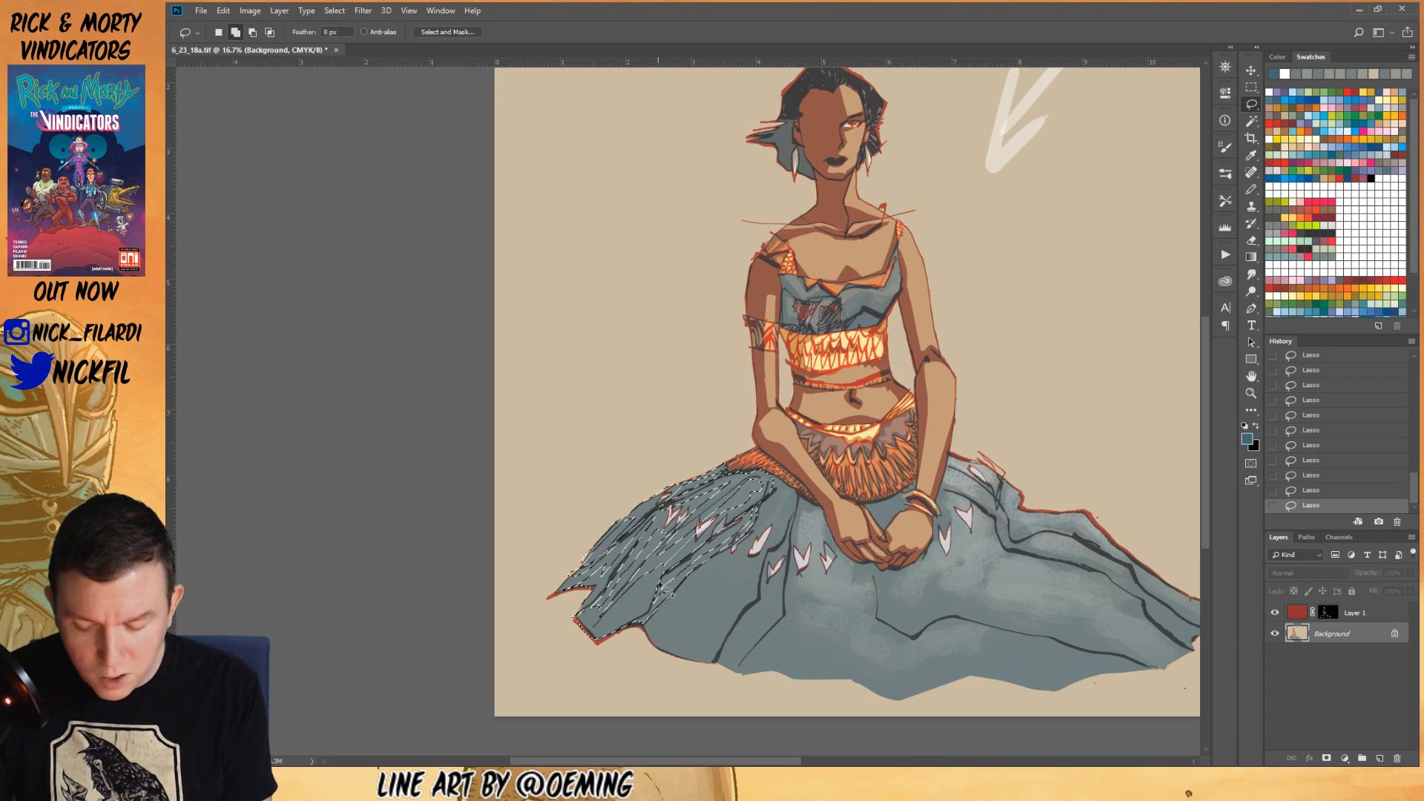
pyautogui.press('alt')
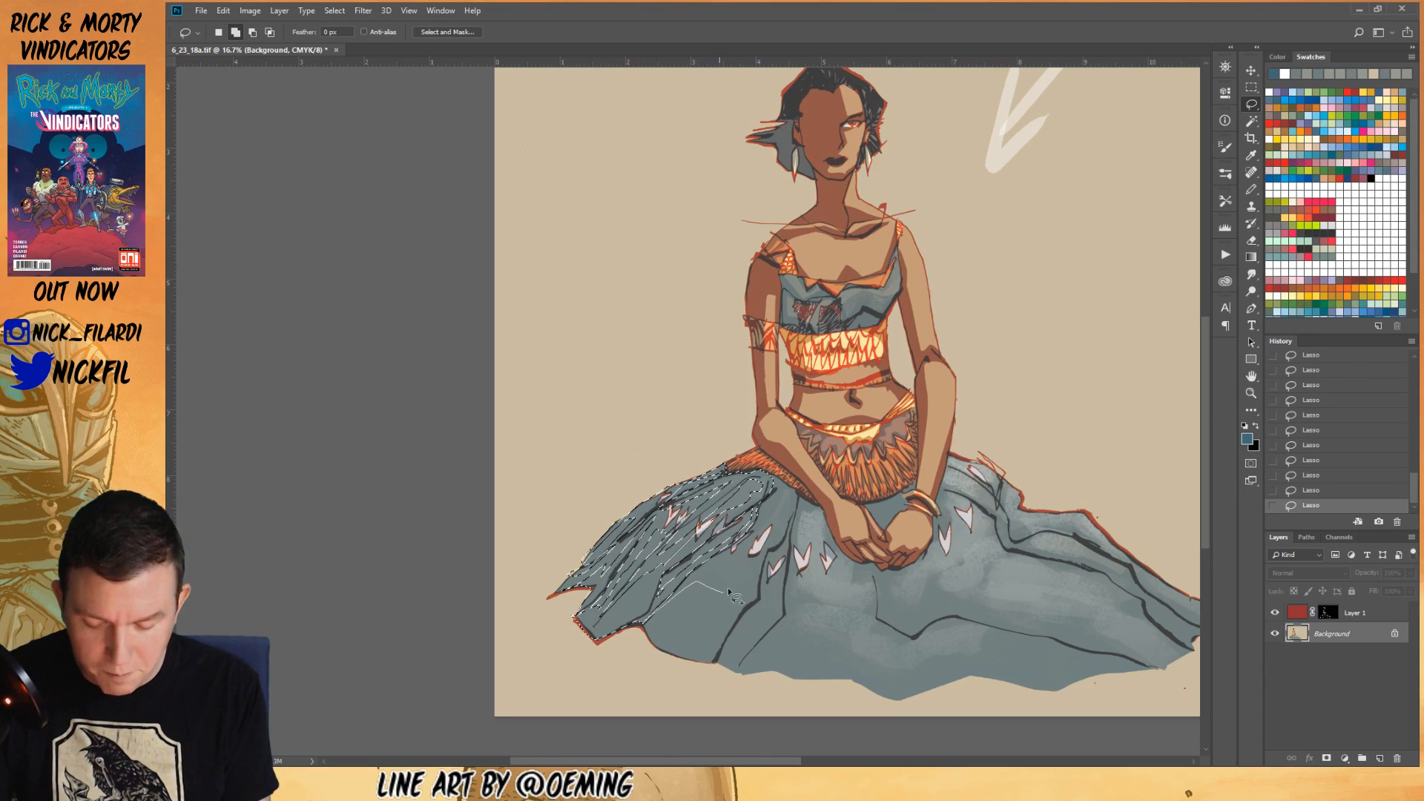
pyautogui.moveTo(764, 593)
pyautogui.mouseDown()
pyautogui.moveTo(716, 662)
pyautogui.moveTo(652, 650)
pyautogui.mouseUp()
pyautogui.moveTo(650, 590); pyautogui.dragTo(650, 590)
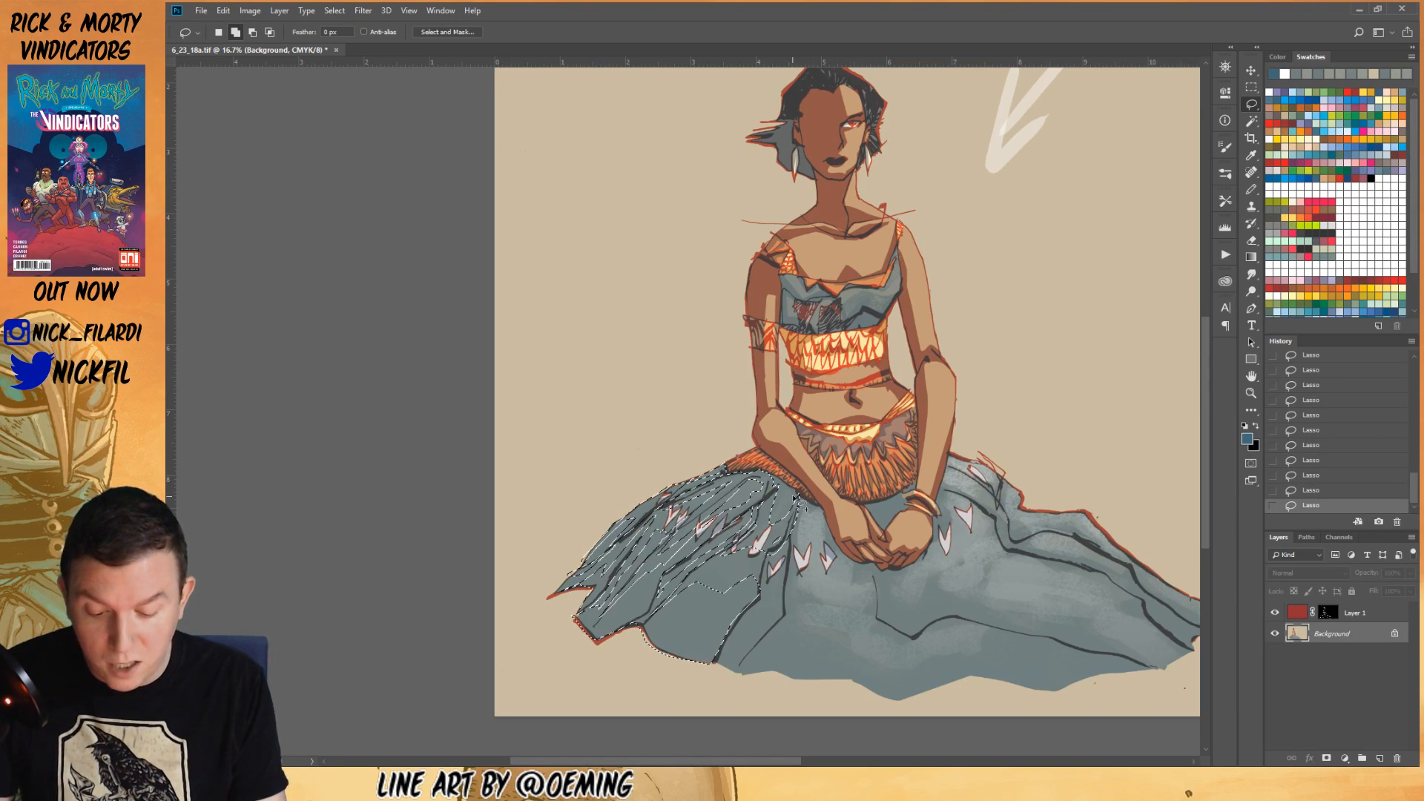
pyautogui.press('alt')
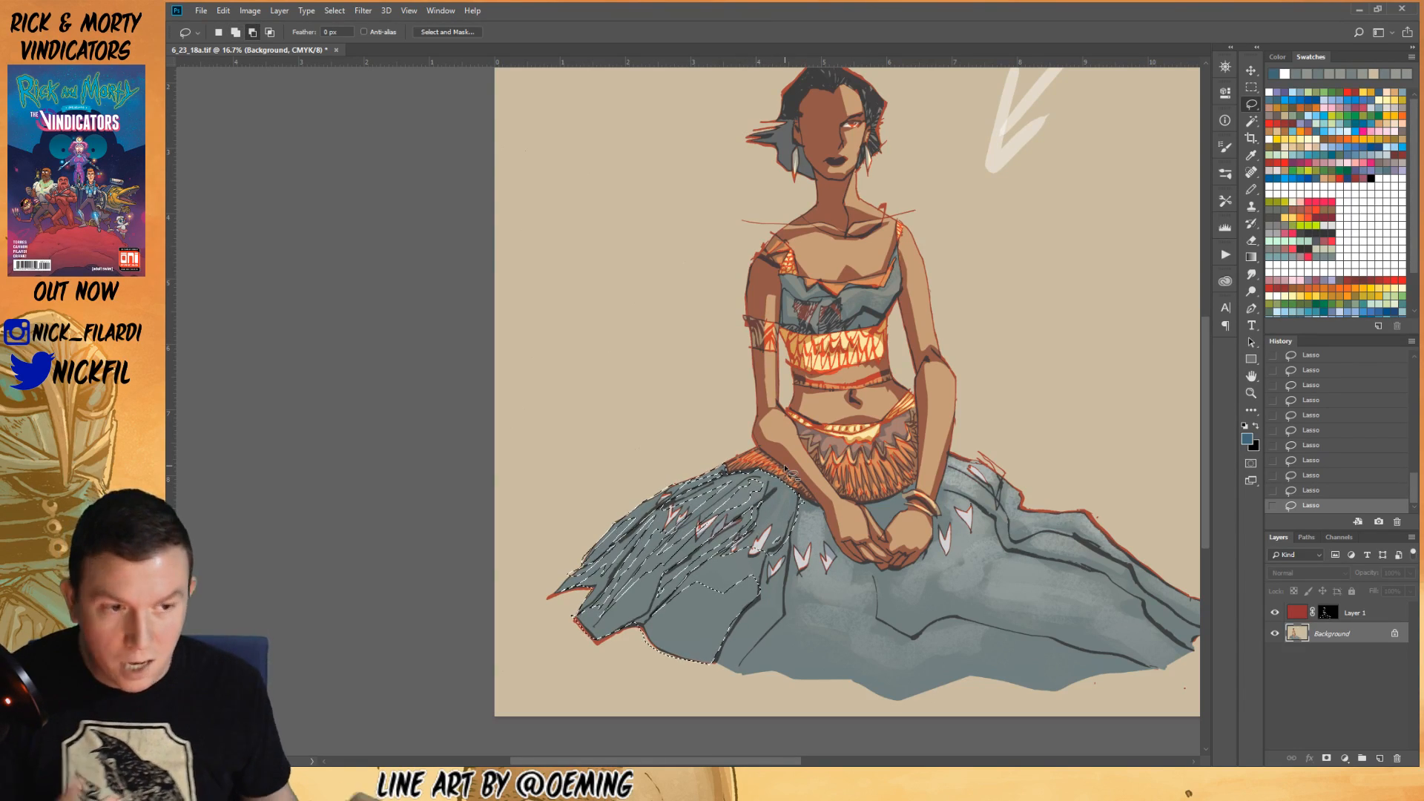
# - Add the central fold shapes beneath the hands to the selection and subtract the lit areas between them
pyautogui.press('space')
pyautogui.moveTo(915, 584); pyautogui.dragTo(838, 570)
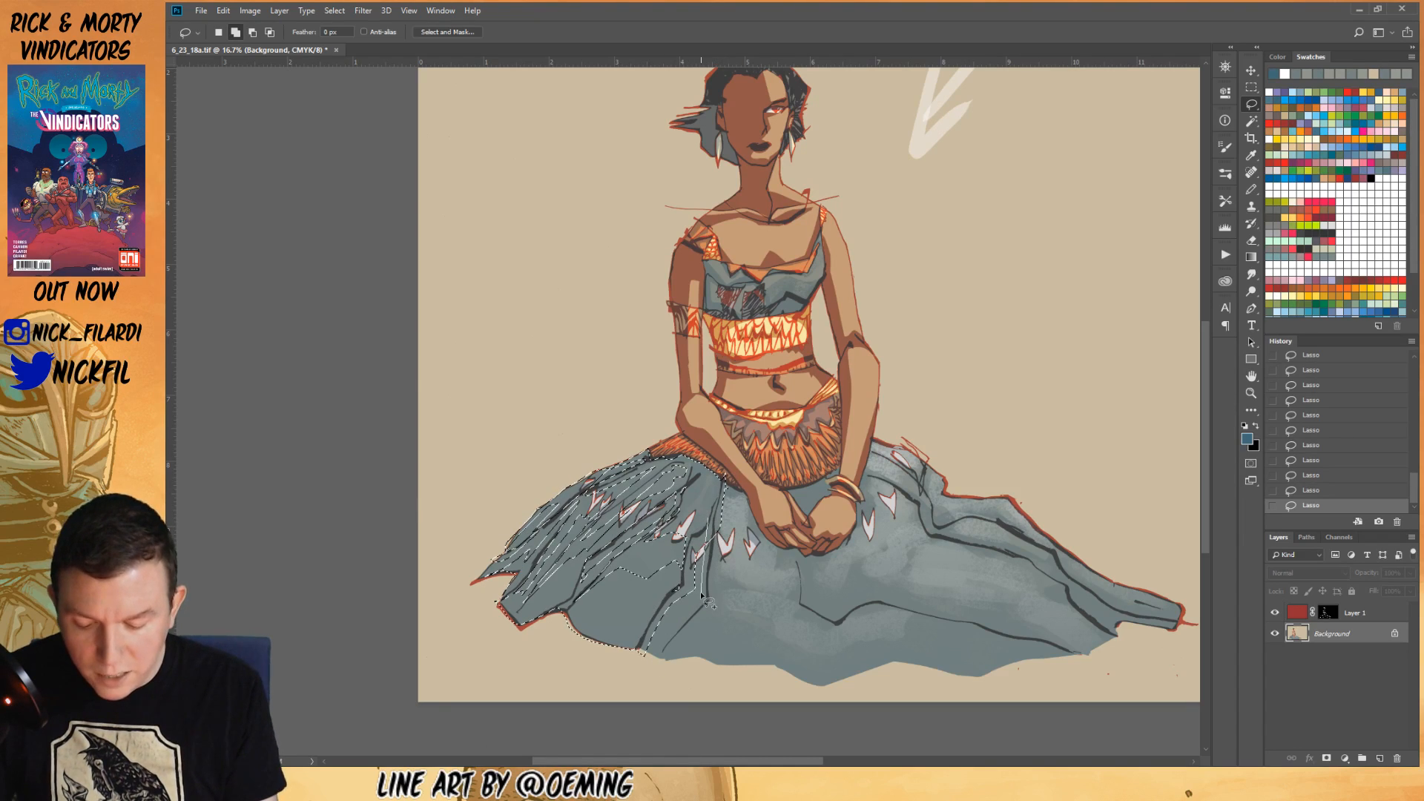
pyautogui.press('alt')
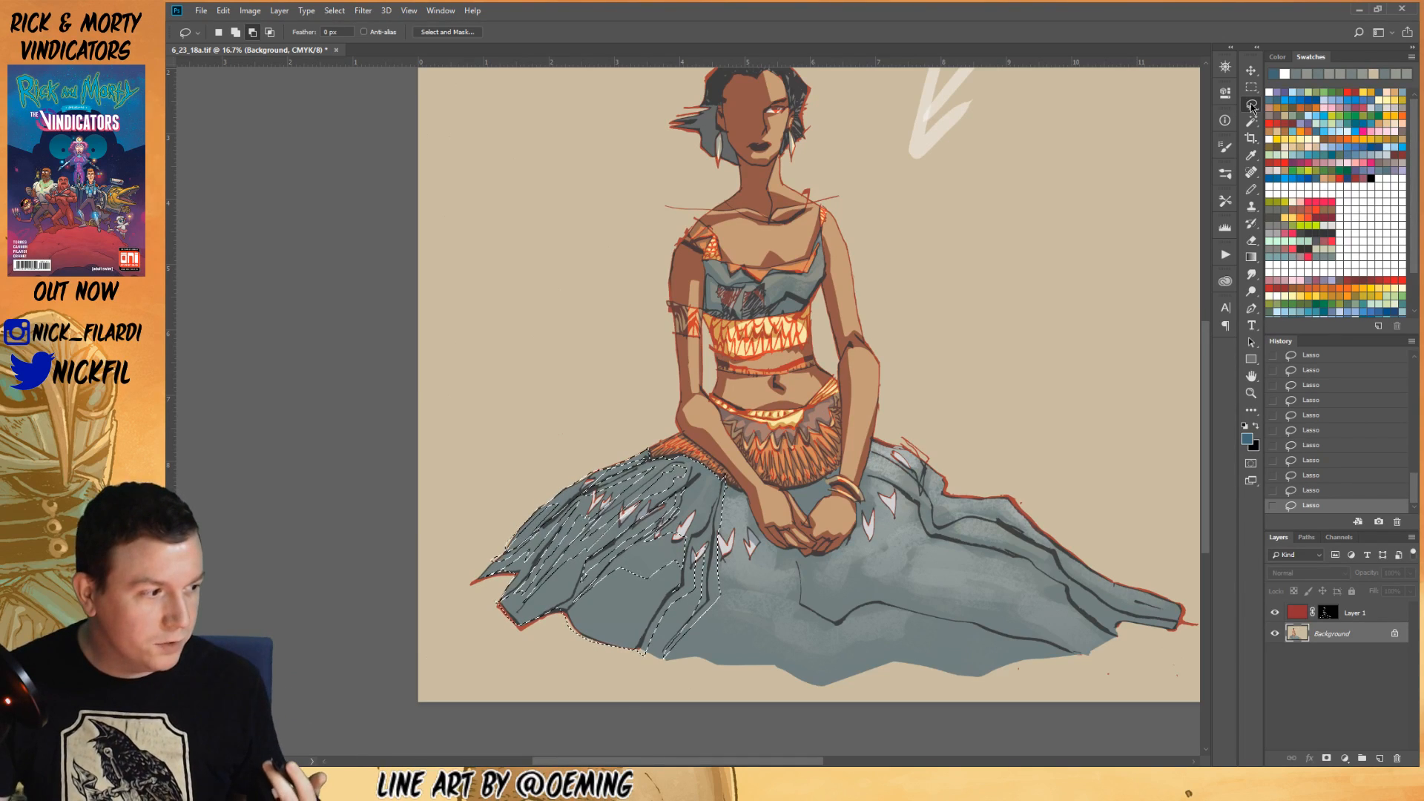
pyautogui.press('shift')
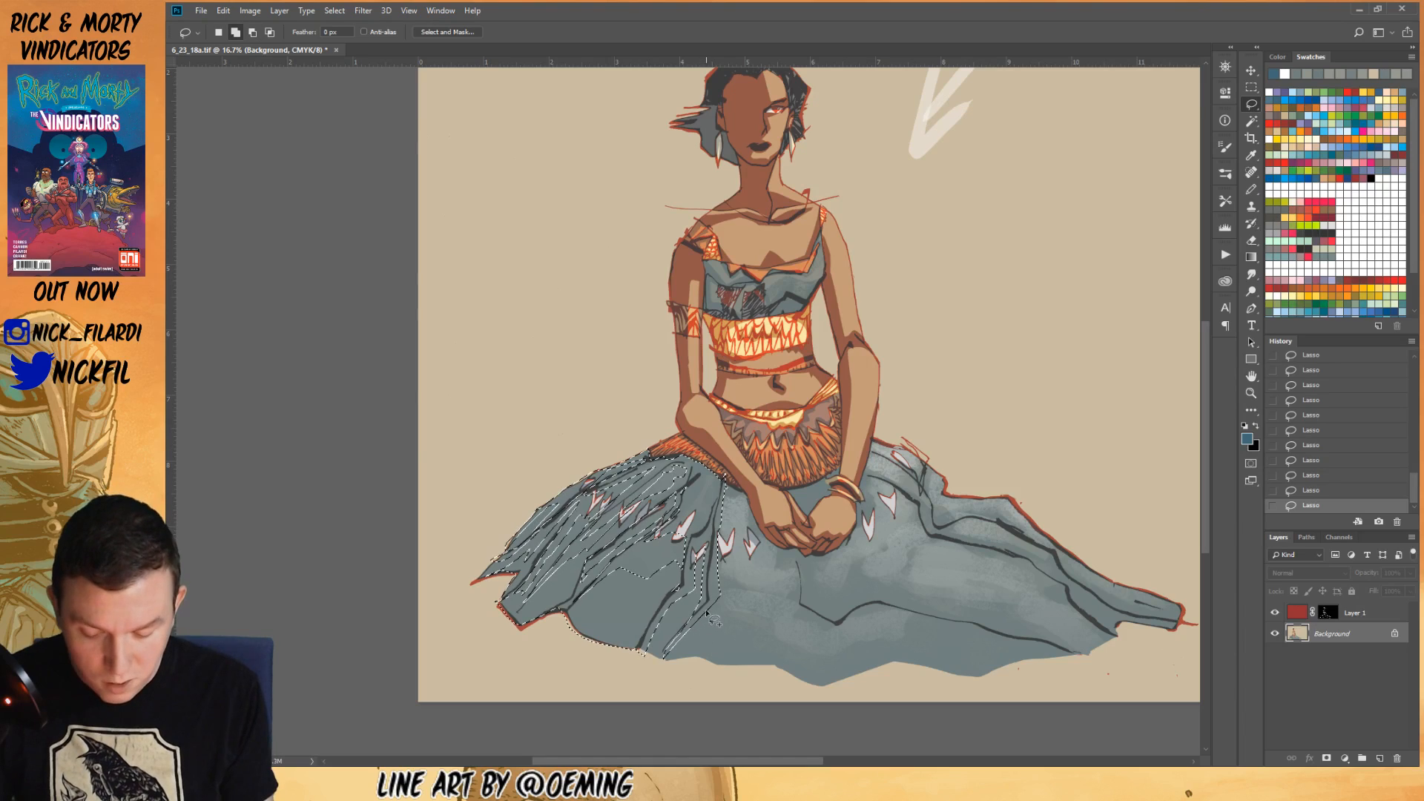
pyautogui.moveTo(699, 631)
pyautogui.mouseDown()
pyautogui.moveTo(787, 654)
pyautogui.moveTo(781, 622)
pyautogui.moveTo(710, 586)
pyautogui.moveTo(799, 600)
pyautogui.moveTo(760, 588)
pyautogui.moveTo(817, 631)
pyautogui.moveTo(870, 617)
pyautogui.moveTo(821, 615)
pyautogui.moveTo(790, 555)
pyautogui.mouseUp()
pyautogui.press('alt')
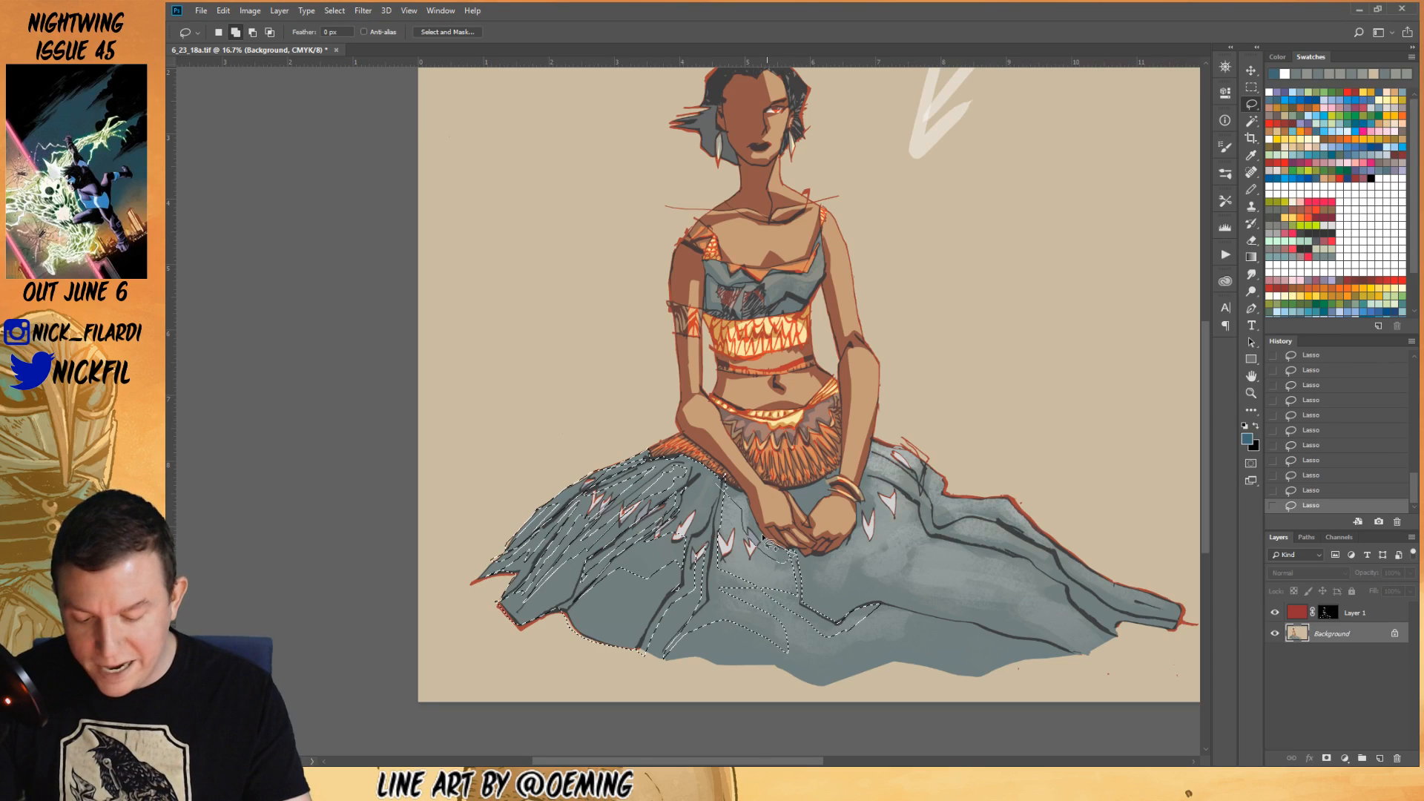
pyautogui.press('alt')
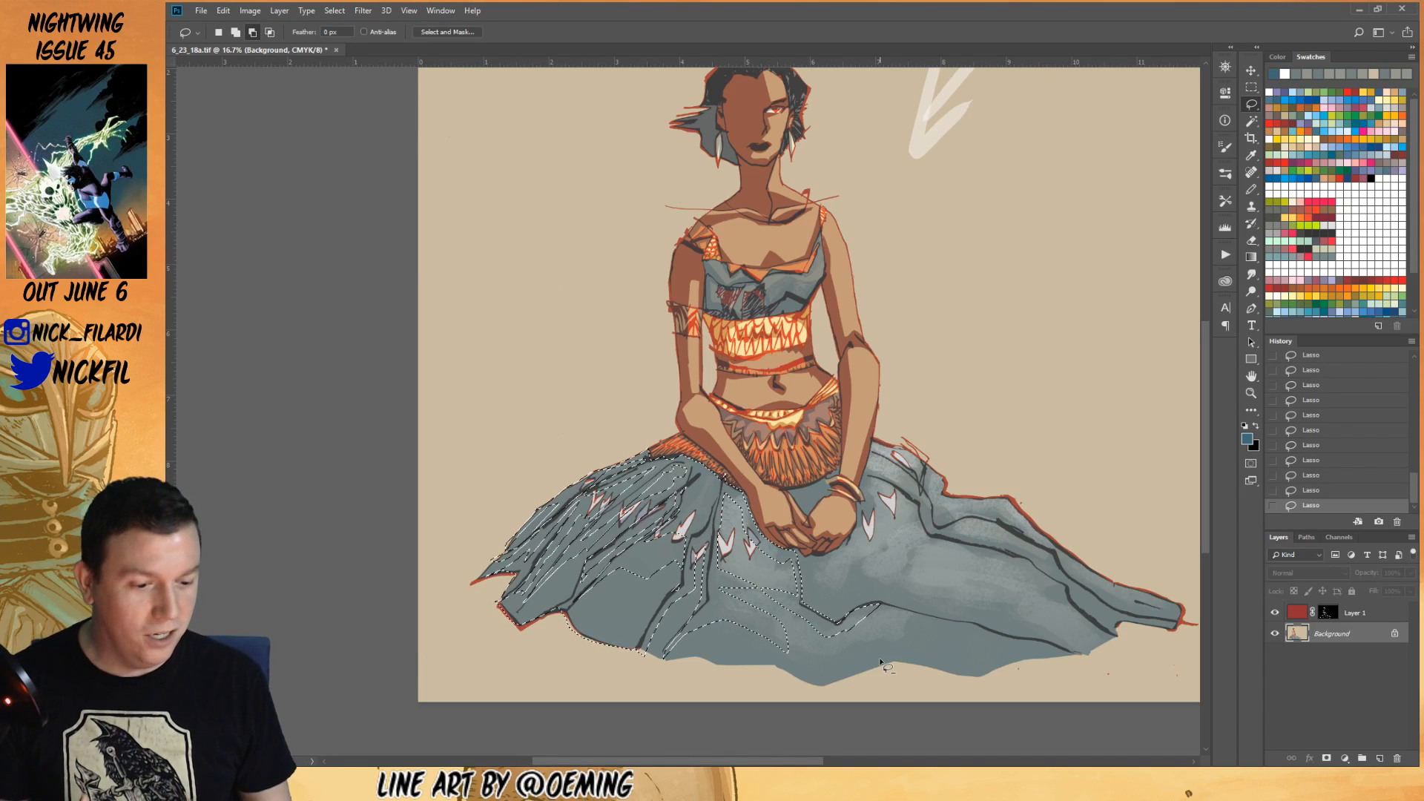
# - Add the shadow along the skirt's lower hem to the selection, from the central folds toward the right side
pyautogui.press('h')
pyautogui.moveTo(881, 662); pyautogui.dragTo(860, 698)
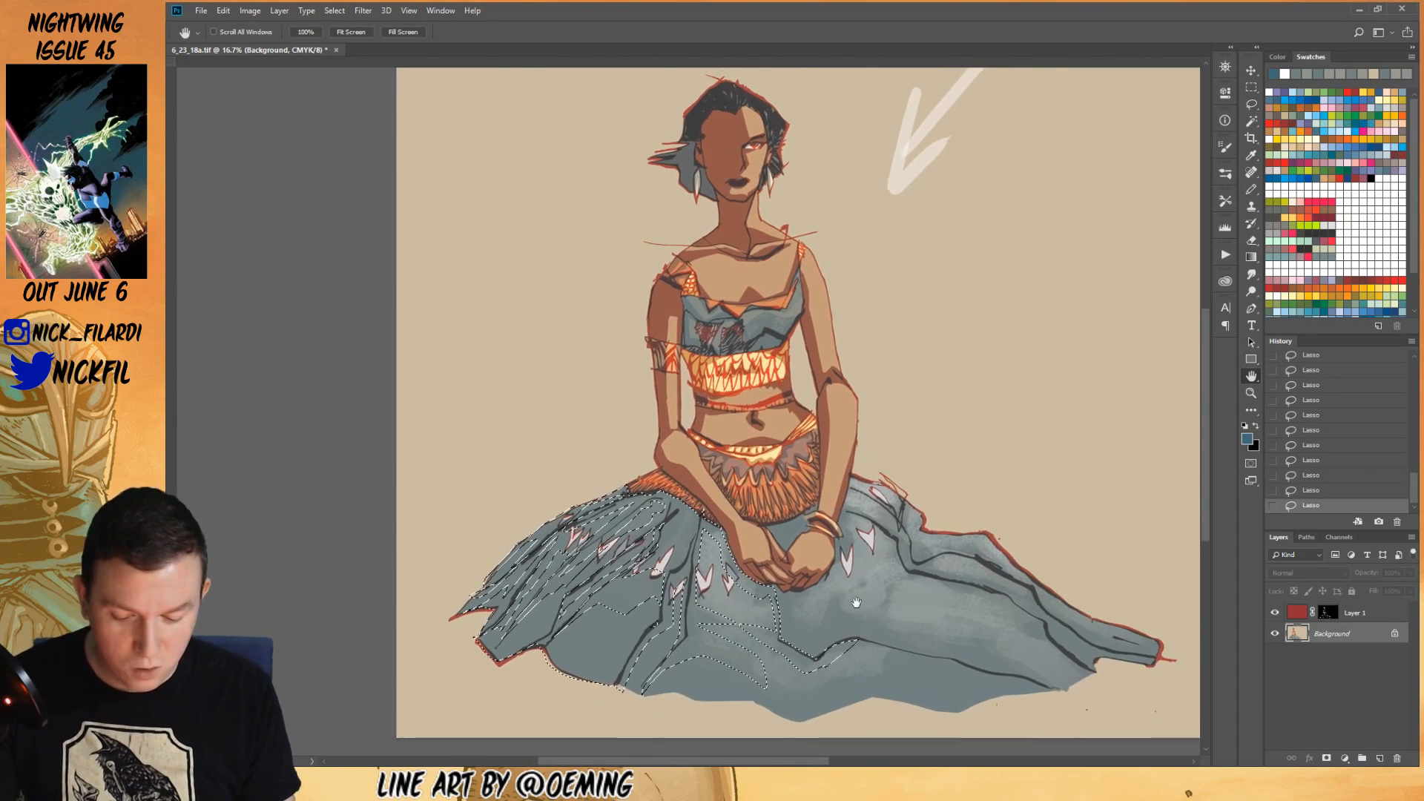
pyautogui.click(1252, 106)
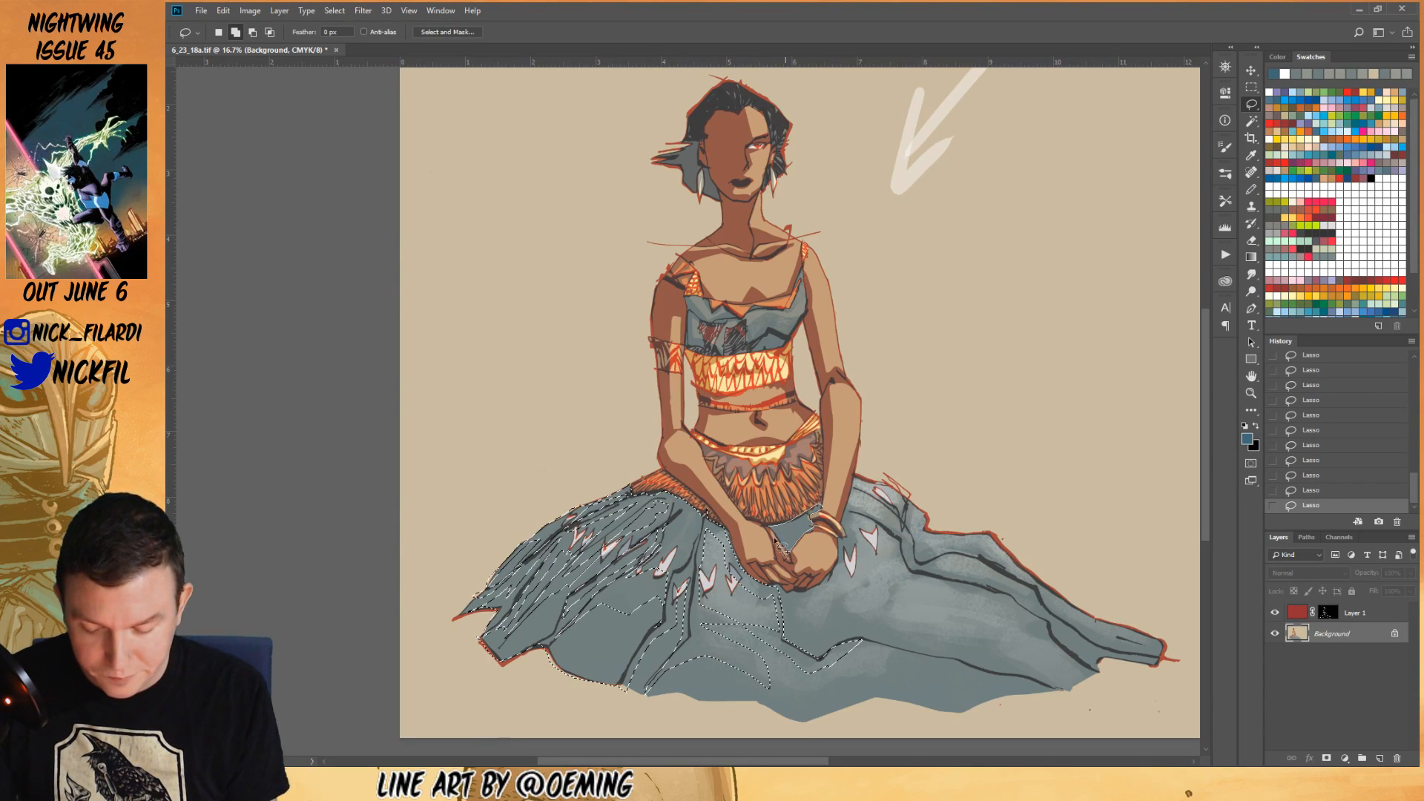
pyautogui.press('alt')
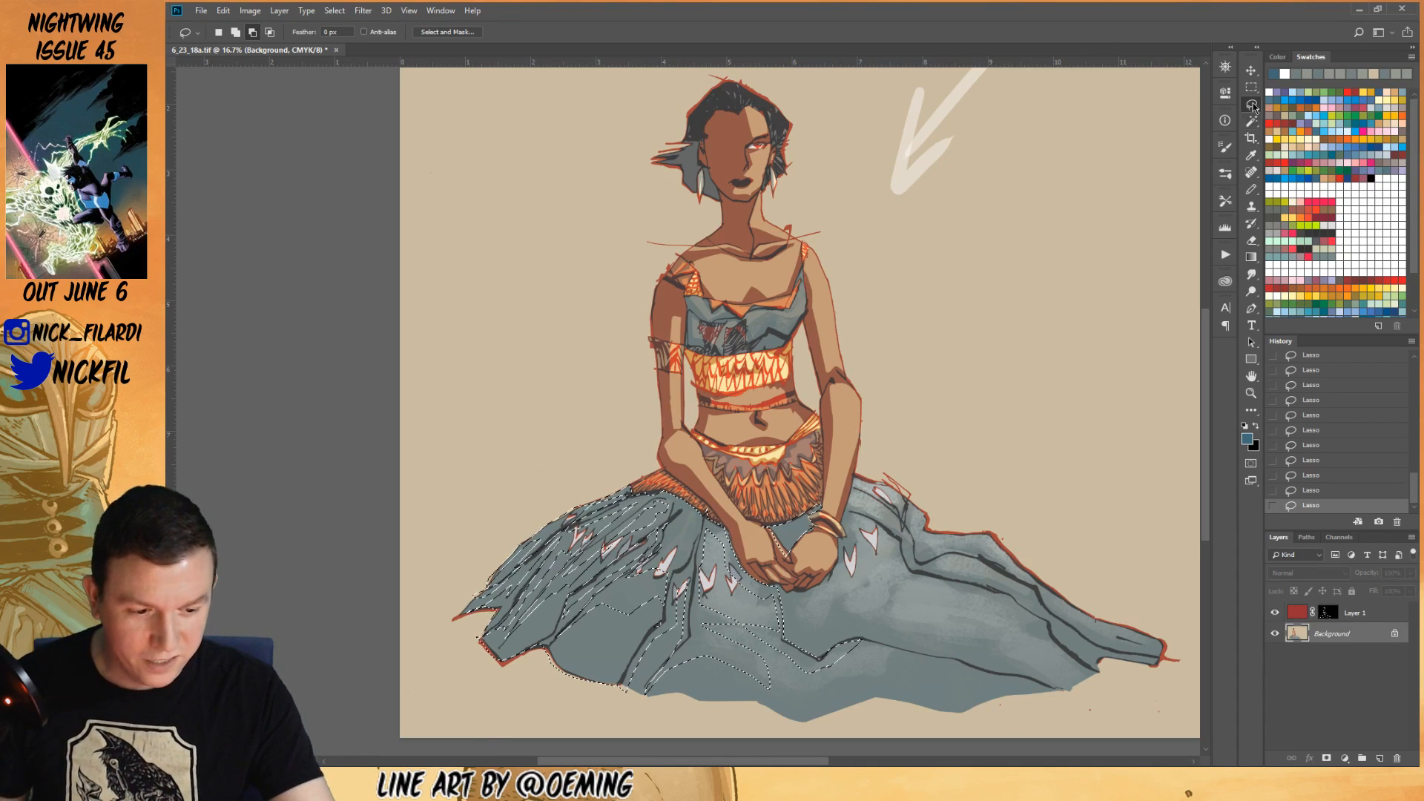
pyautogui.press('shift')
pyautogui.moveTo(667, 677); pyautogui.dragTo(725, 679)
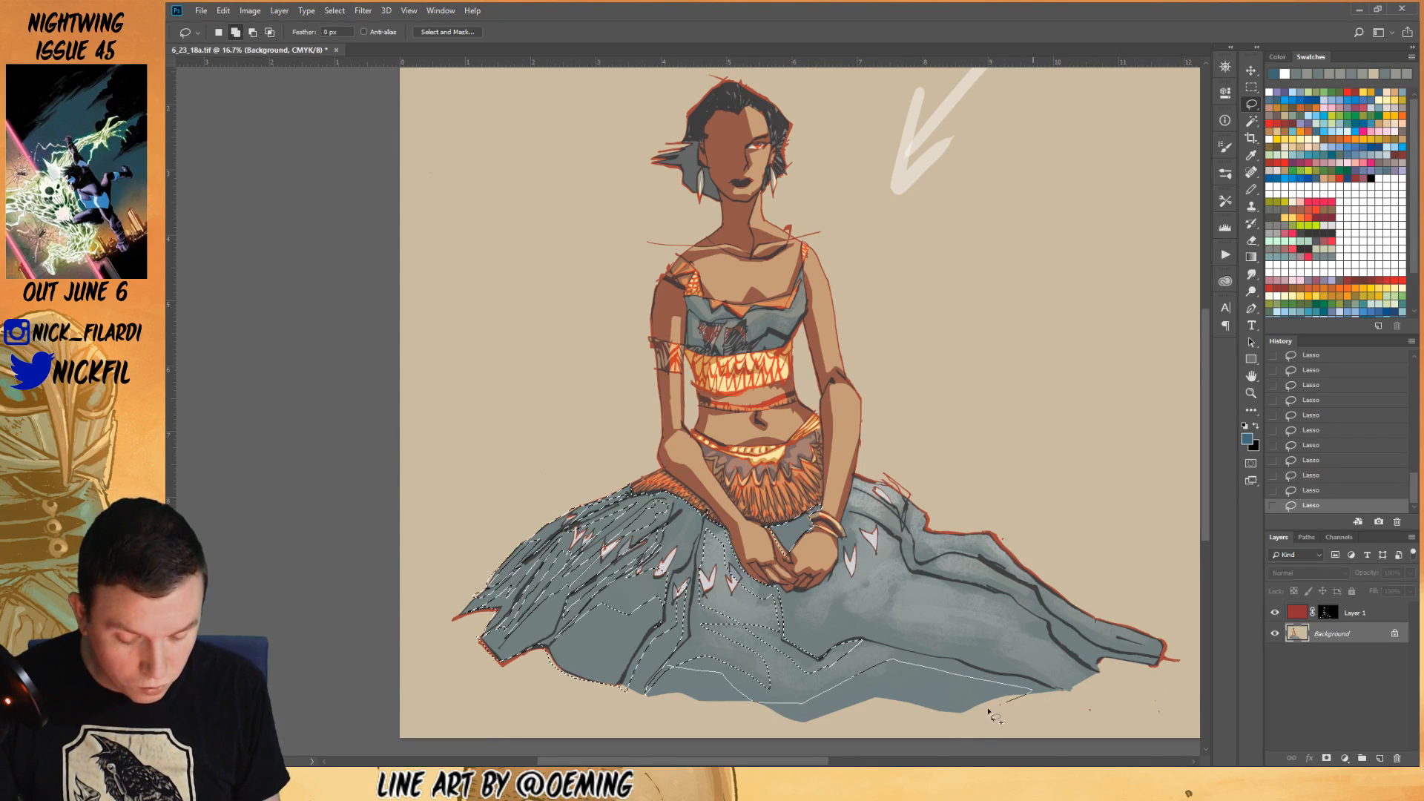
pyautogui.moveTo(666, 652); pyautogui.dragTo(701, 620)
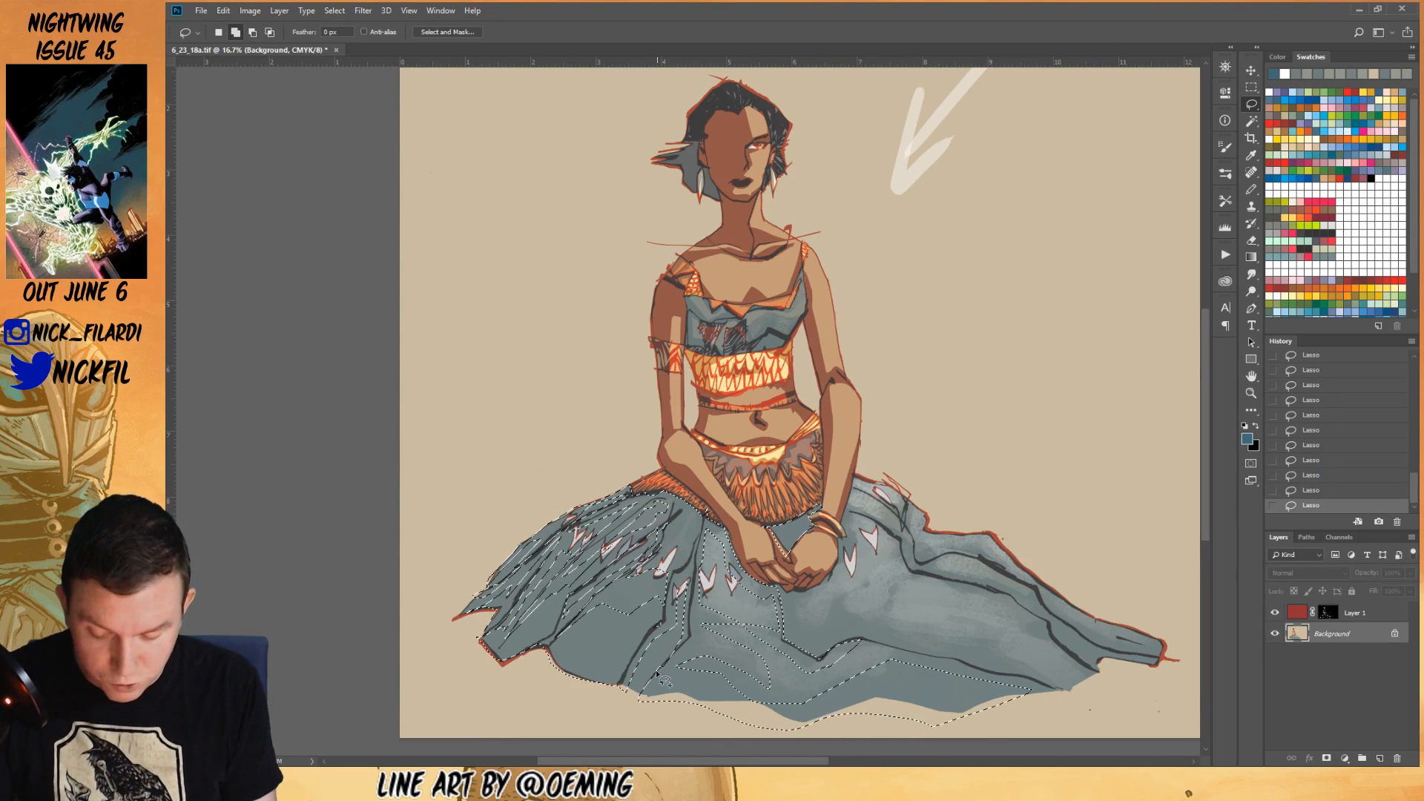
pyautogui.press('alt')
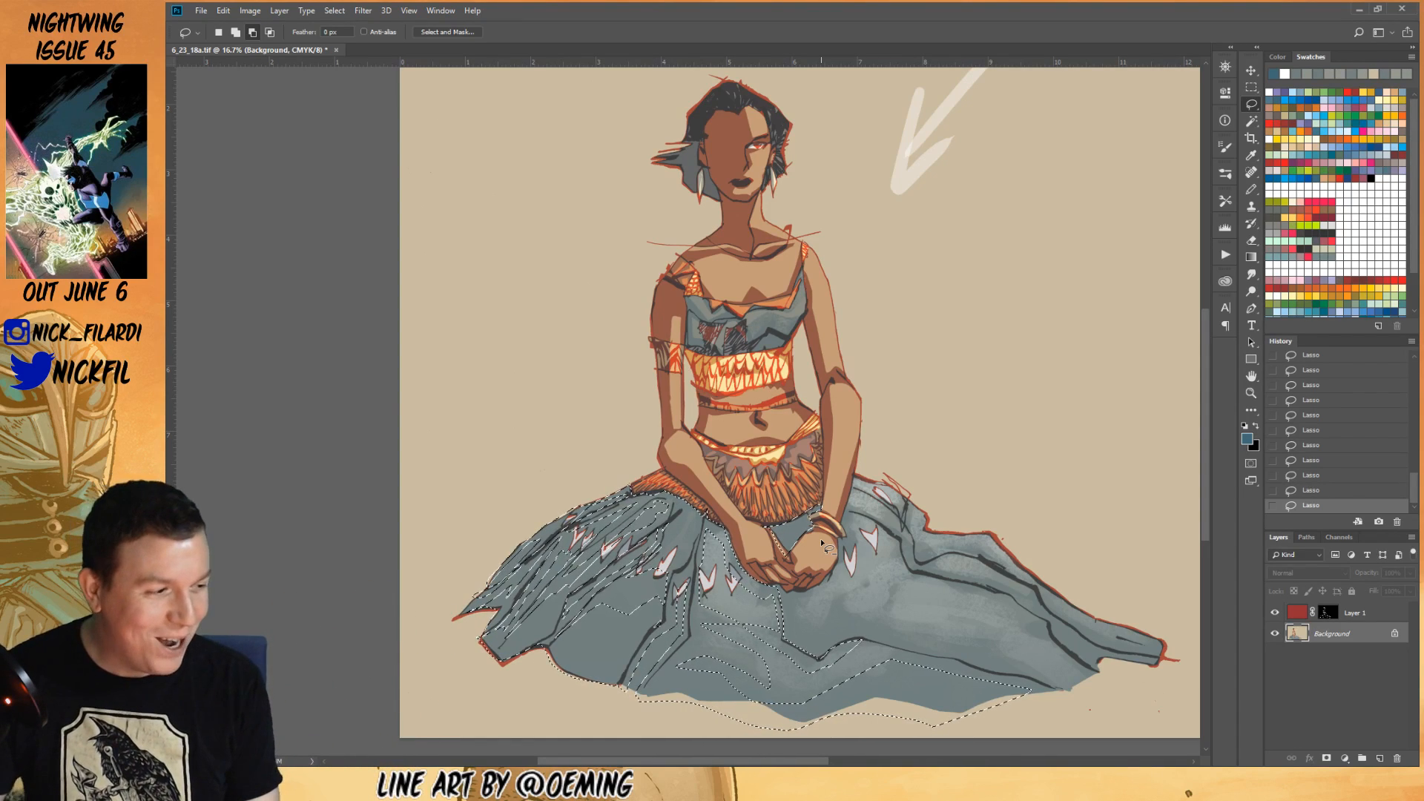
# - Refine the selection beneath the hands and along the long lower-right fold, carving lit areas out of the hem shadow
pyautogui.moveTo(777, 593)
pyautogui.mouseDown()
pyautogui.moveTo(760, 584)
pyautogui.moveTo(822, 584)
pyautogui.moveTo(790, 611)
pyautogui.moveTo(758, 569)
pyautogui.mouseUp()
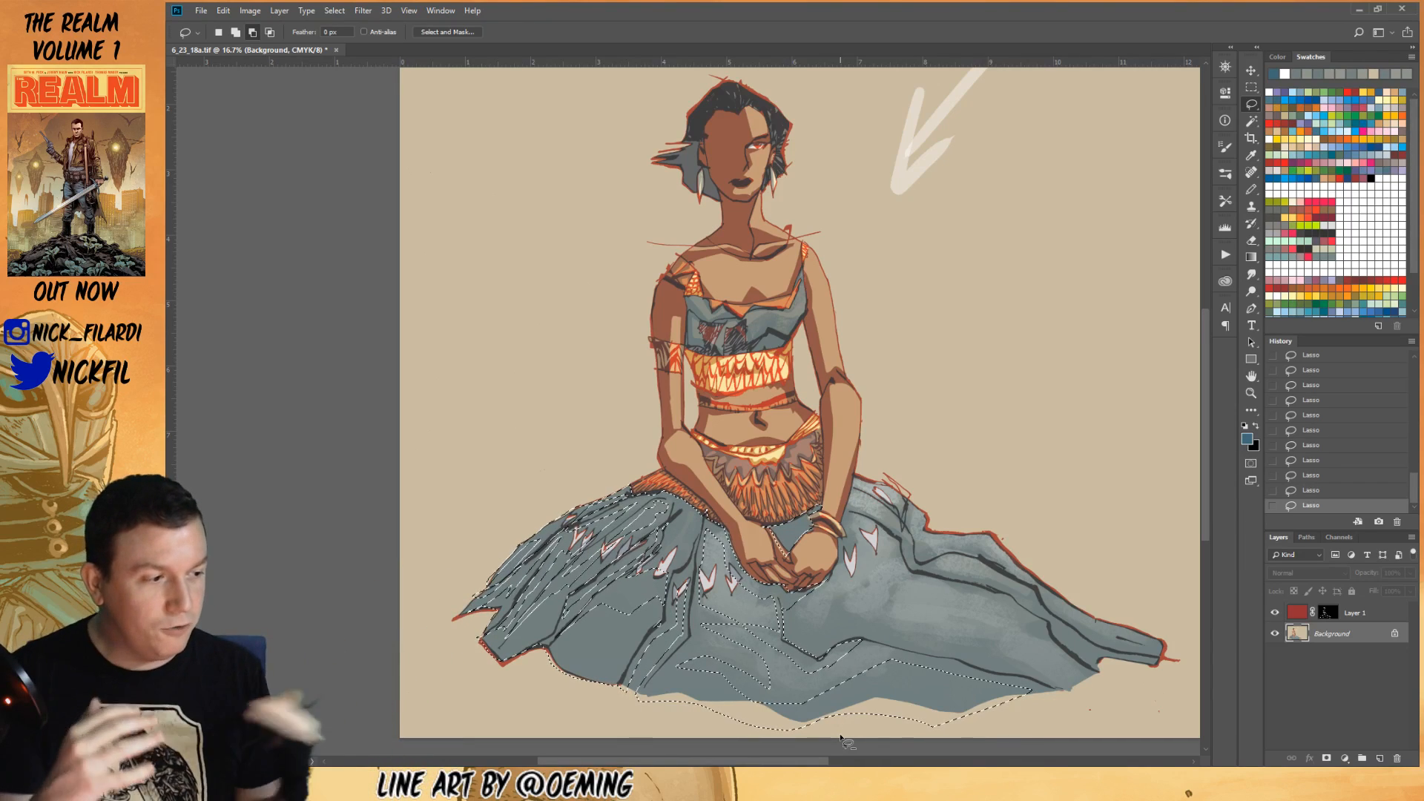
pyautogui.press('shift')
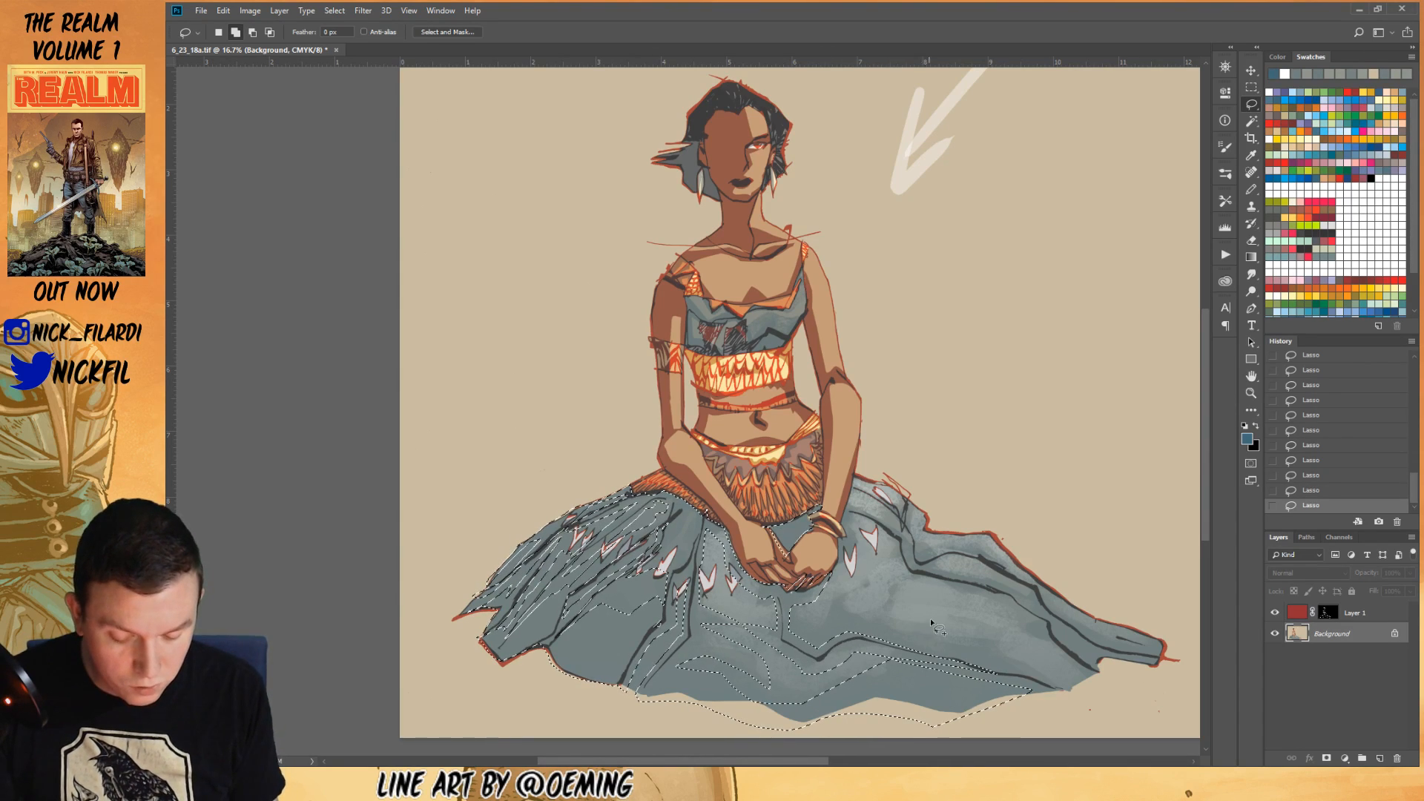
pyautogui.moveTo(1023, 686)
pyautogui.mouseDown()
pyautogui.moveTo(995, 665)
pyautogui.moveTo(845, 668)
pyautogui.mouseUp()
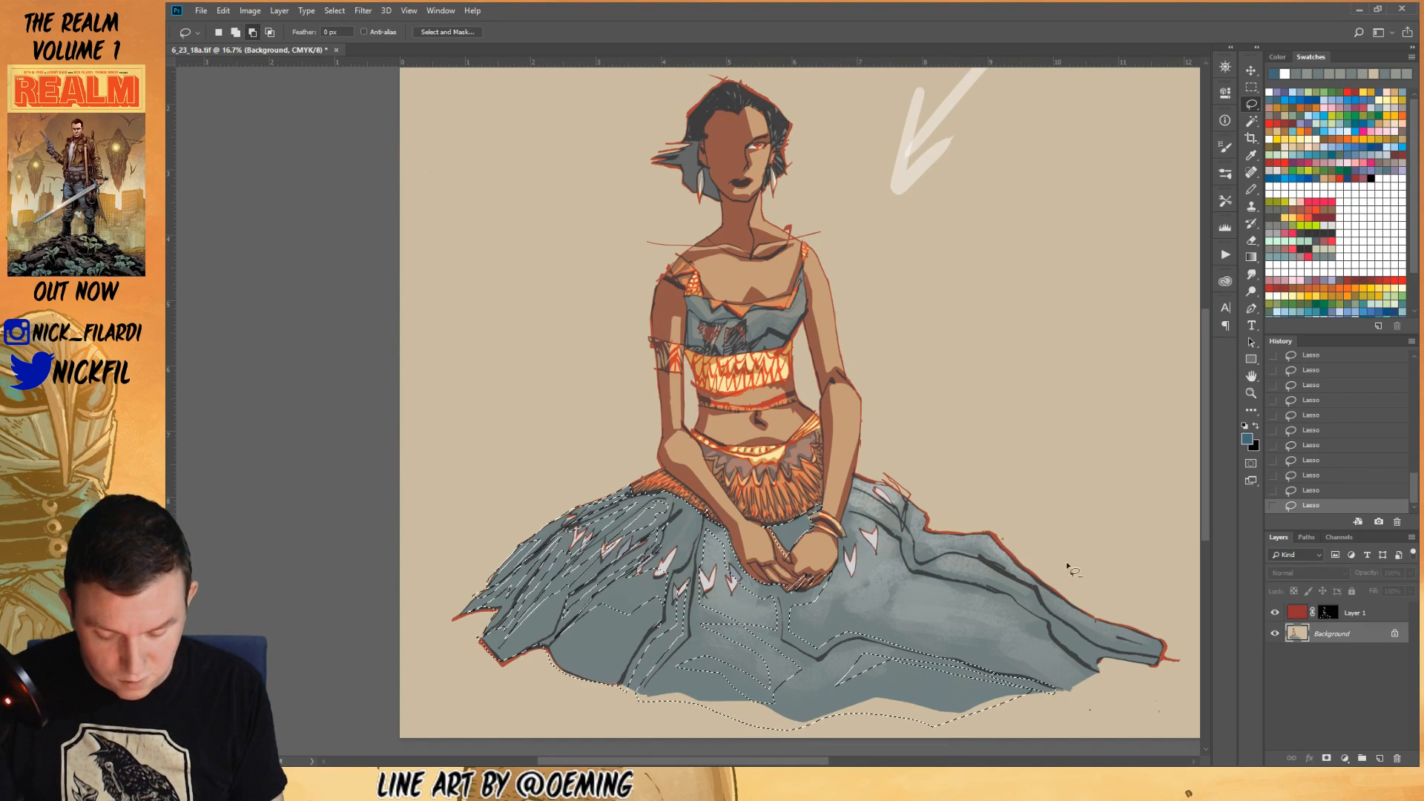
pyautogui.moveTo(836, 685)
pyautogui.mouseDown()
pyautogui.moveTo(857, 662)
pyautogui.moveTo(908, 684)
pyautogui.moveTo(1066, 699)
pyautogui.moveTo(868, 651)
pyautogui.mouseUp()
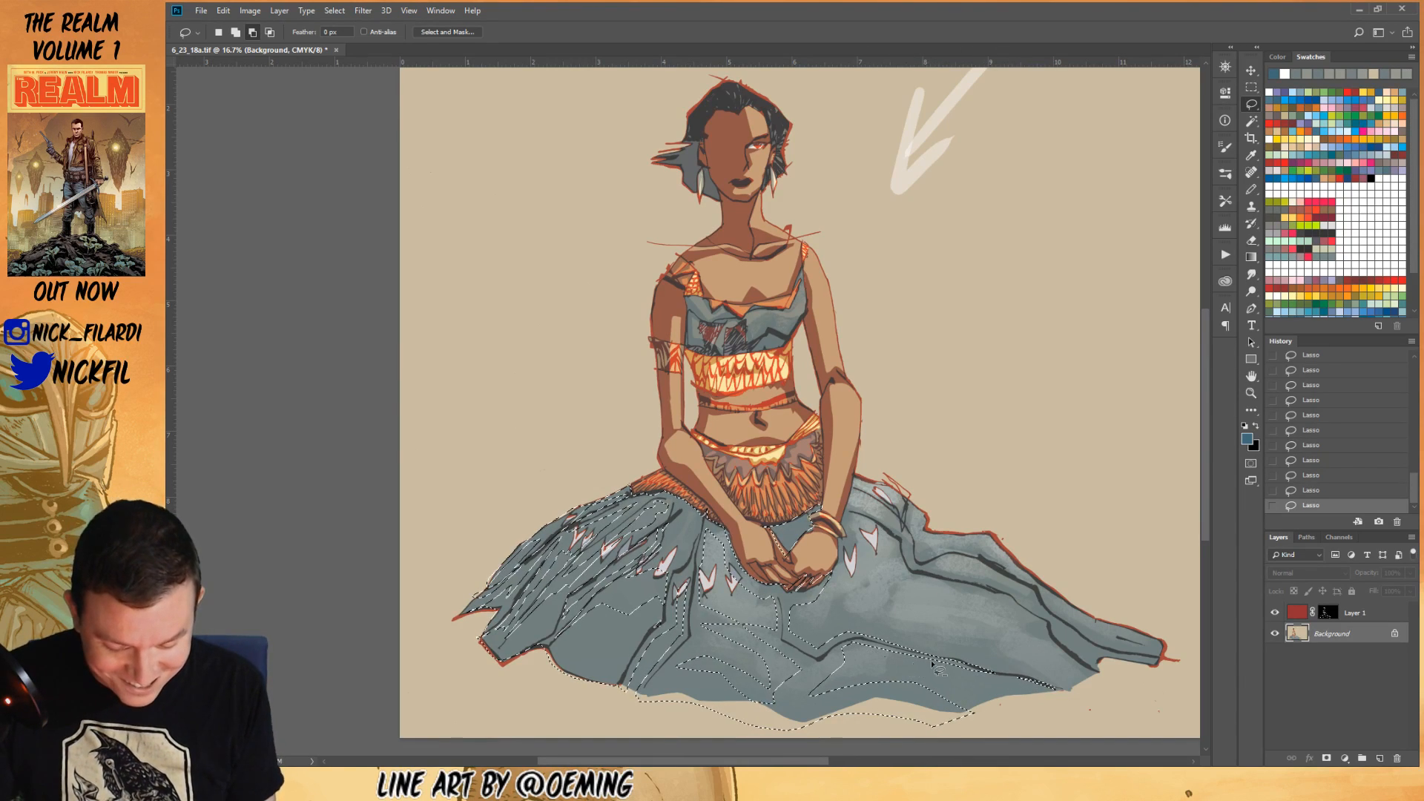
pyautogui.click(1251, 377)
pyautogui.moveTo(950, 579)
pyautogui.mouseDown()
pyautogui.moveTo(998, 527)
pyautogui.moveTo(969, 502)
pyautogui.mouseUp()
pyautogui.click(1251, 106)
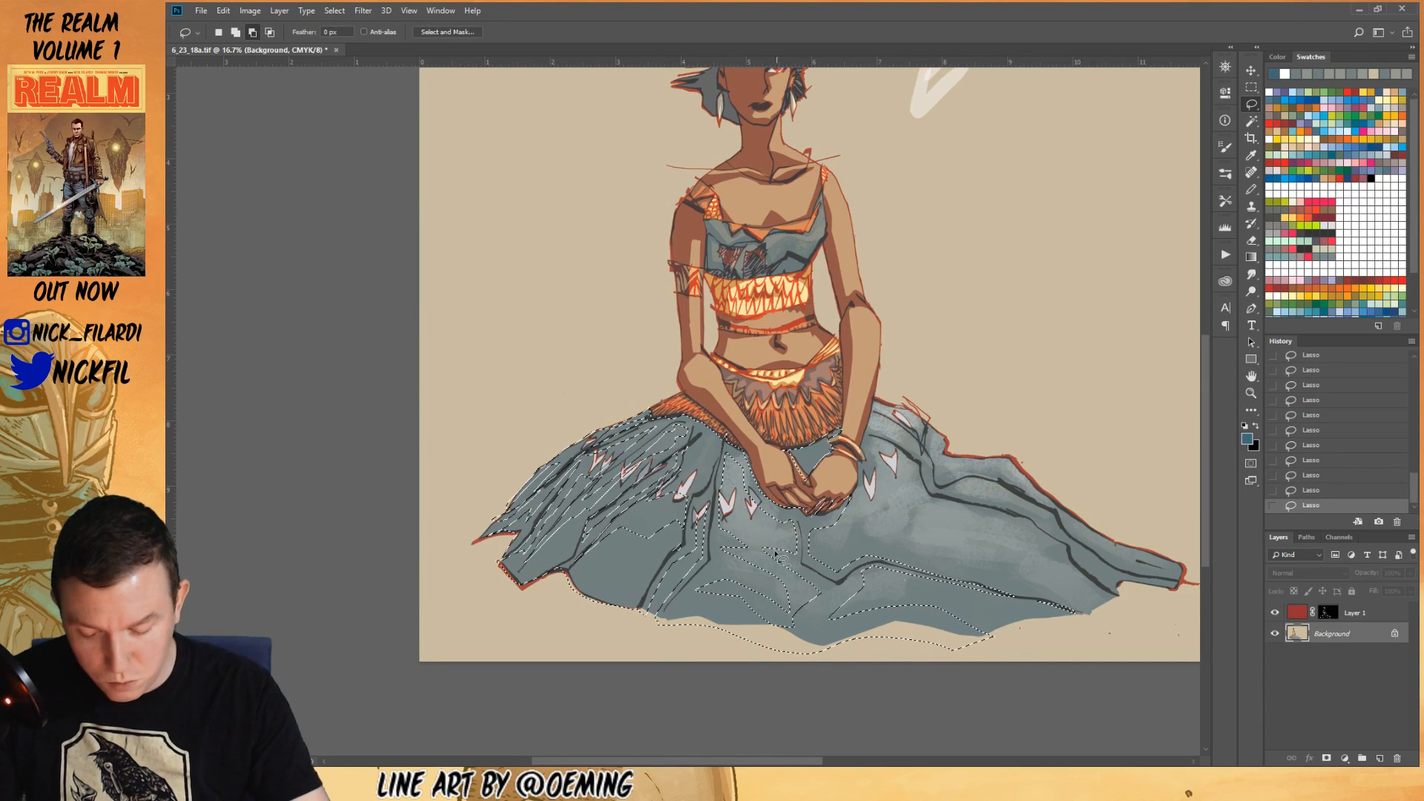
# - Add the cast shadow around the clasped hands and up to the right hip to the selection, trimming its edges
pyautogui.press('shift')
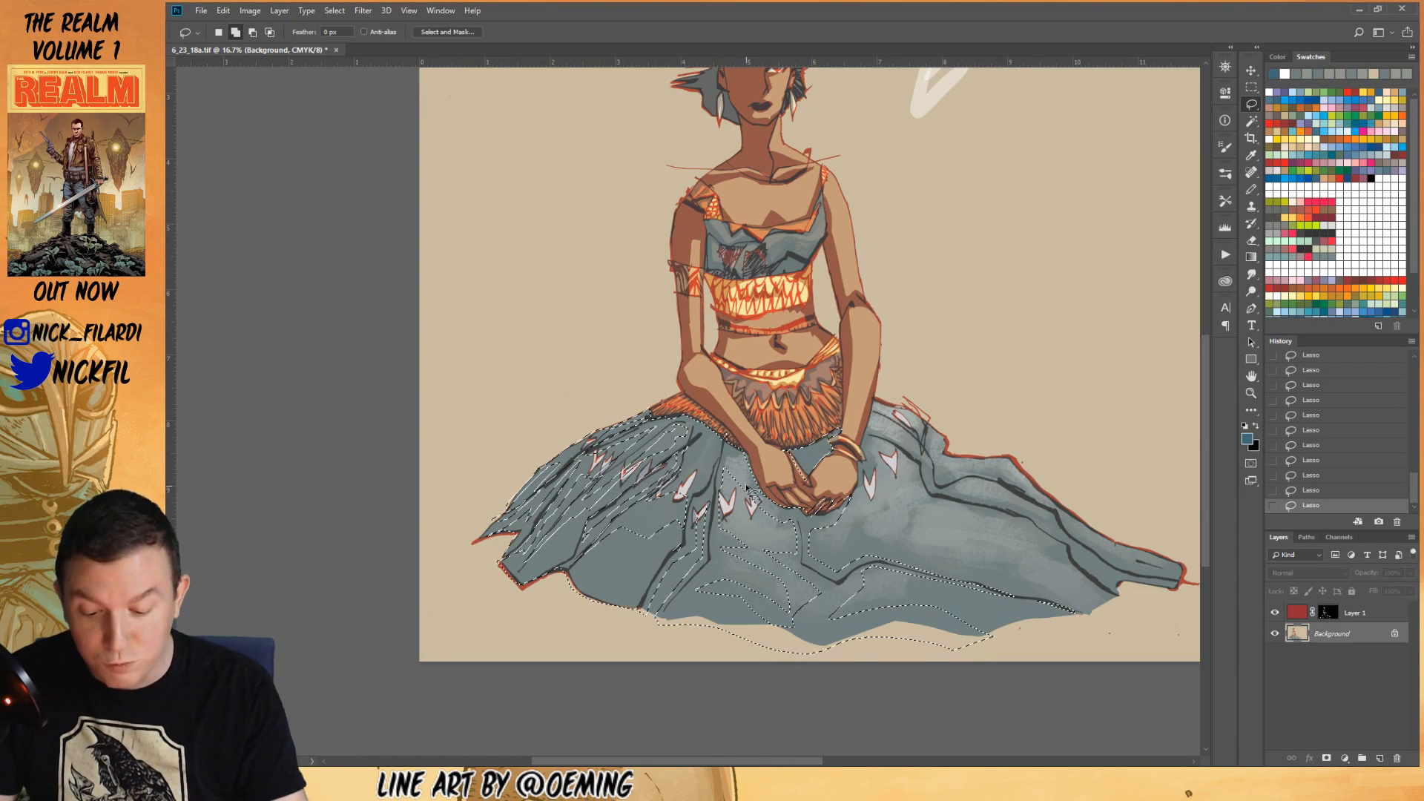
pyautogui.press('alt')
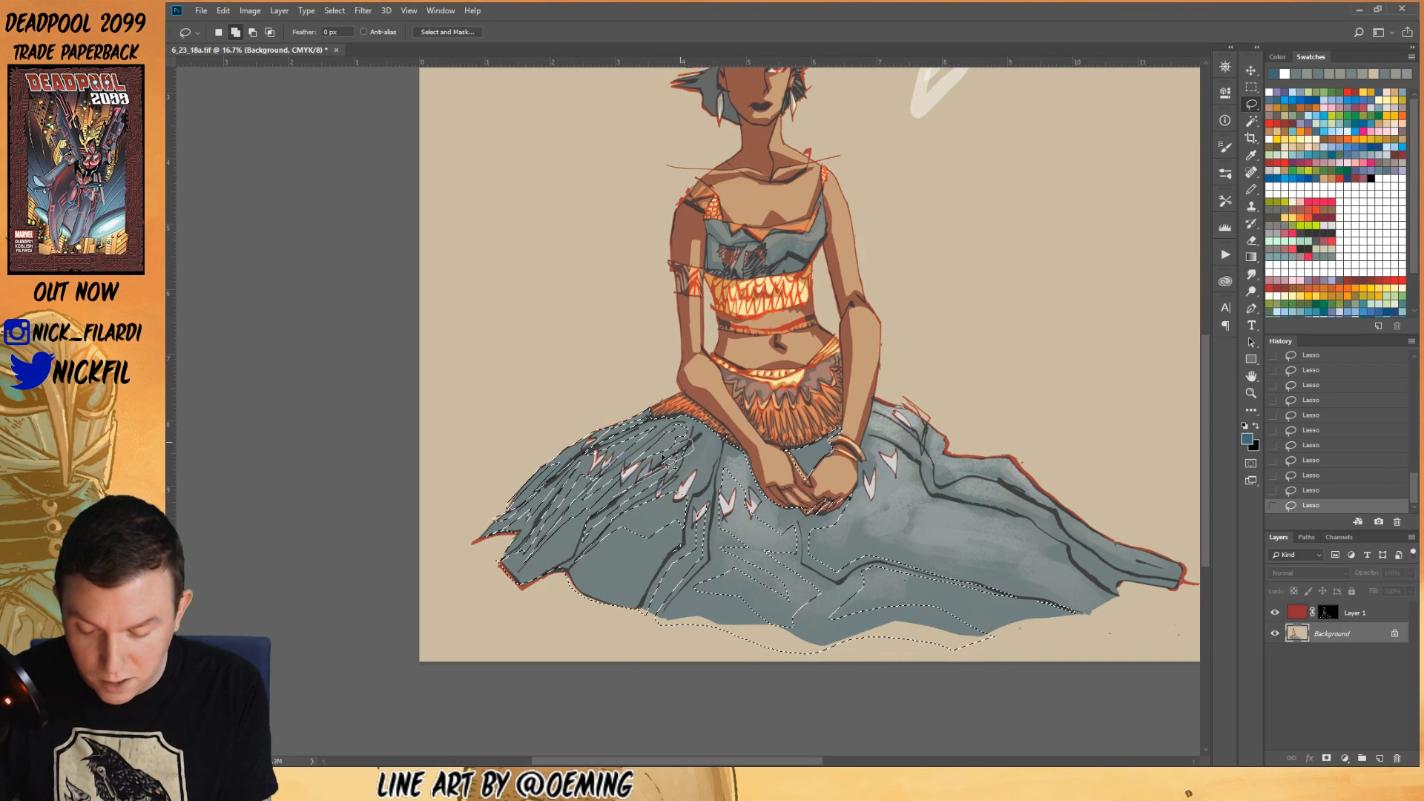
pyautogui.press('h')
pyautogui.moveTo(1138, 503)
pyautogui.mouseDown()
pyautogui.moveTo(909, 522)
pyautogui.moveTo(914, 550)
pyautogui.mouseUp()
pyautogui.press('l')
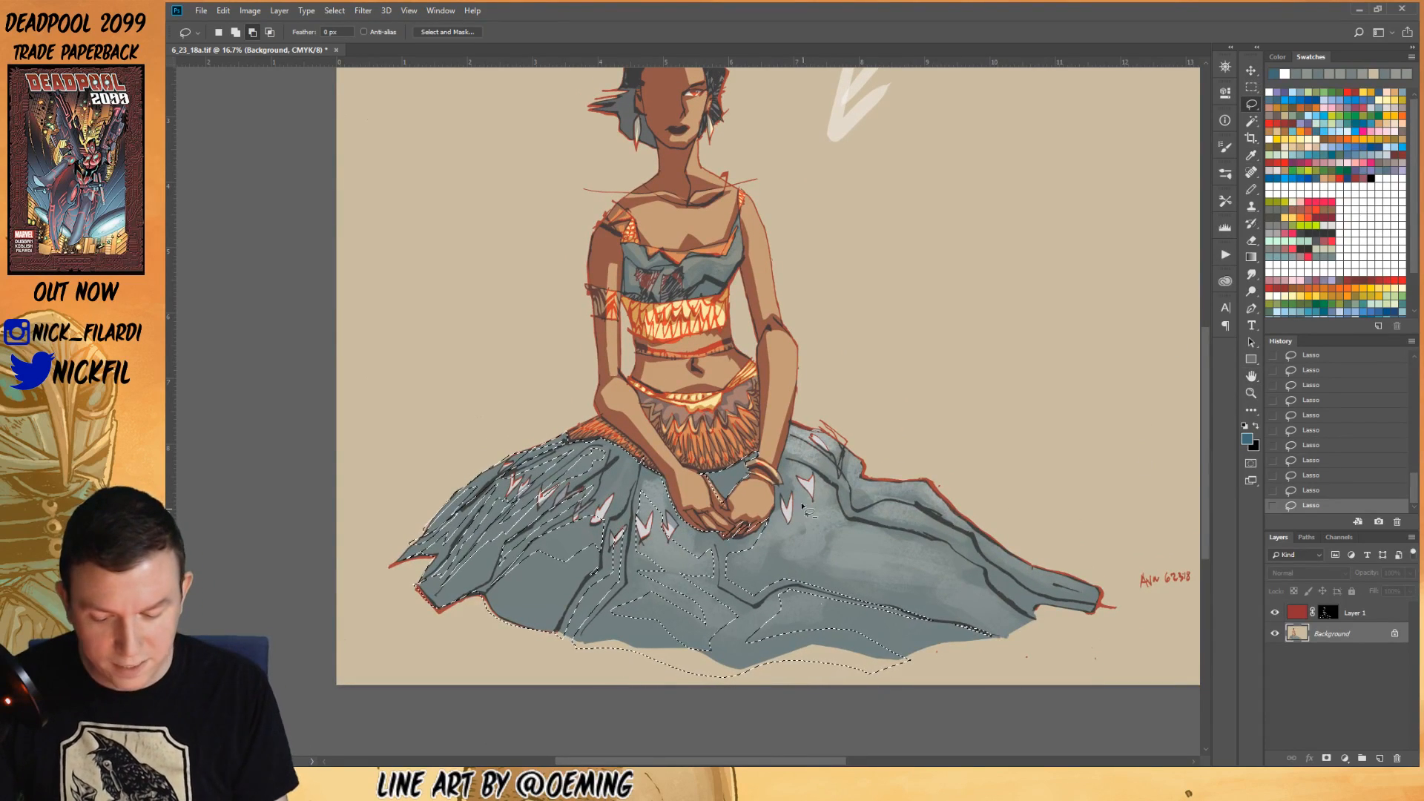
pyautogui.press('shift')
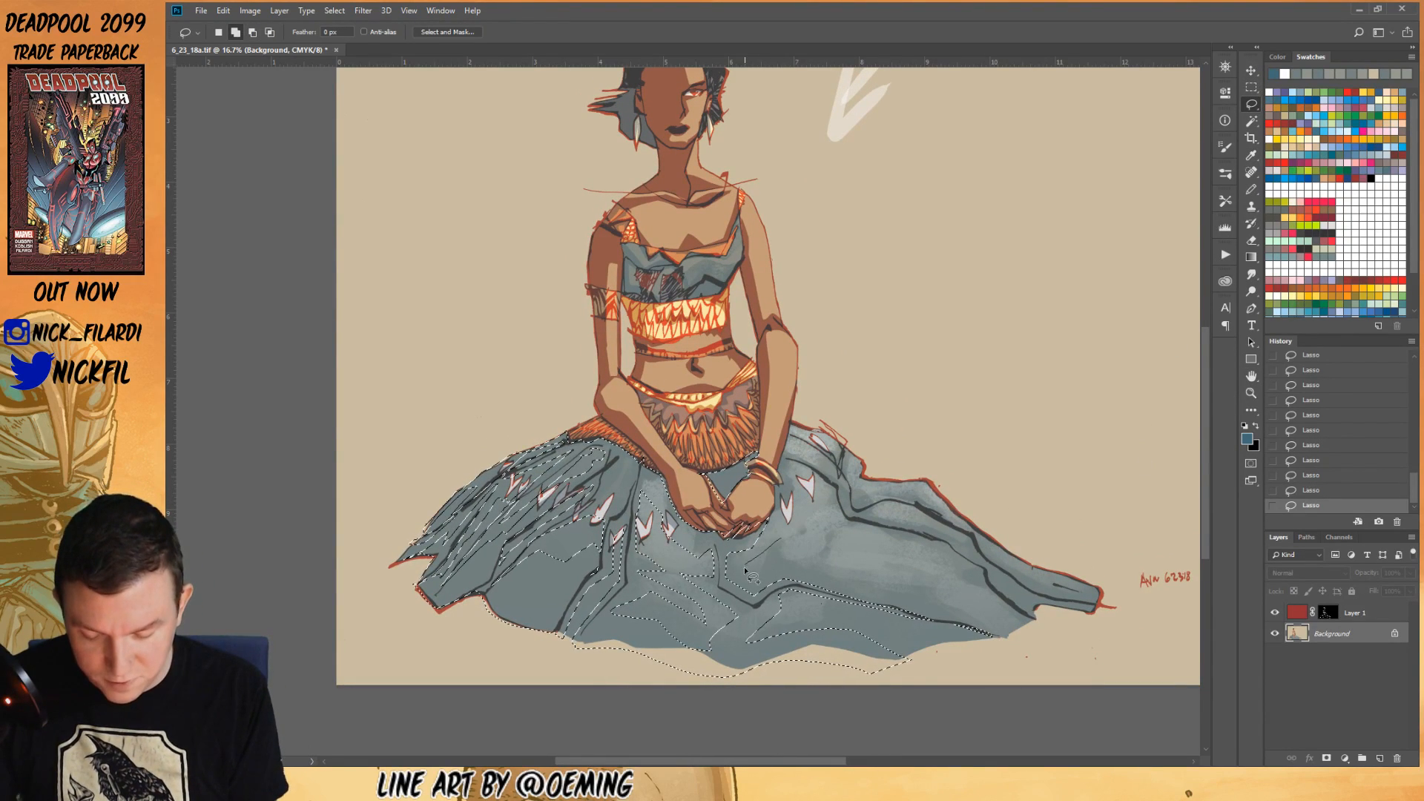
pyautogui.moveTo(792, 528); pyautogui.dragTo(752, 571)
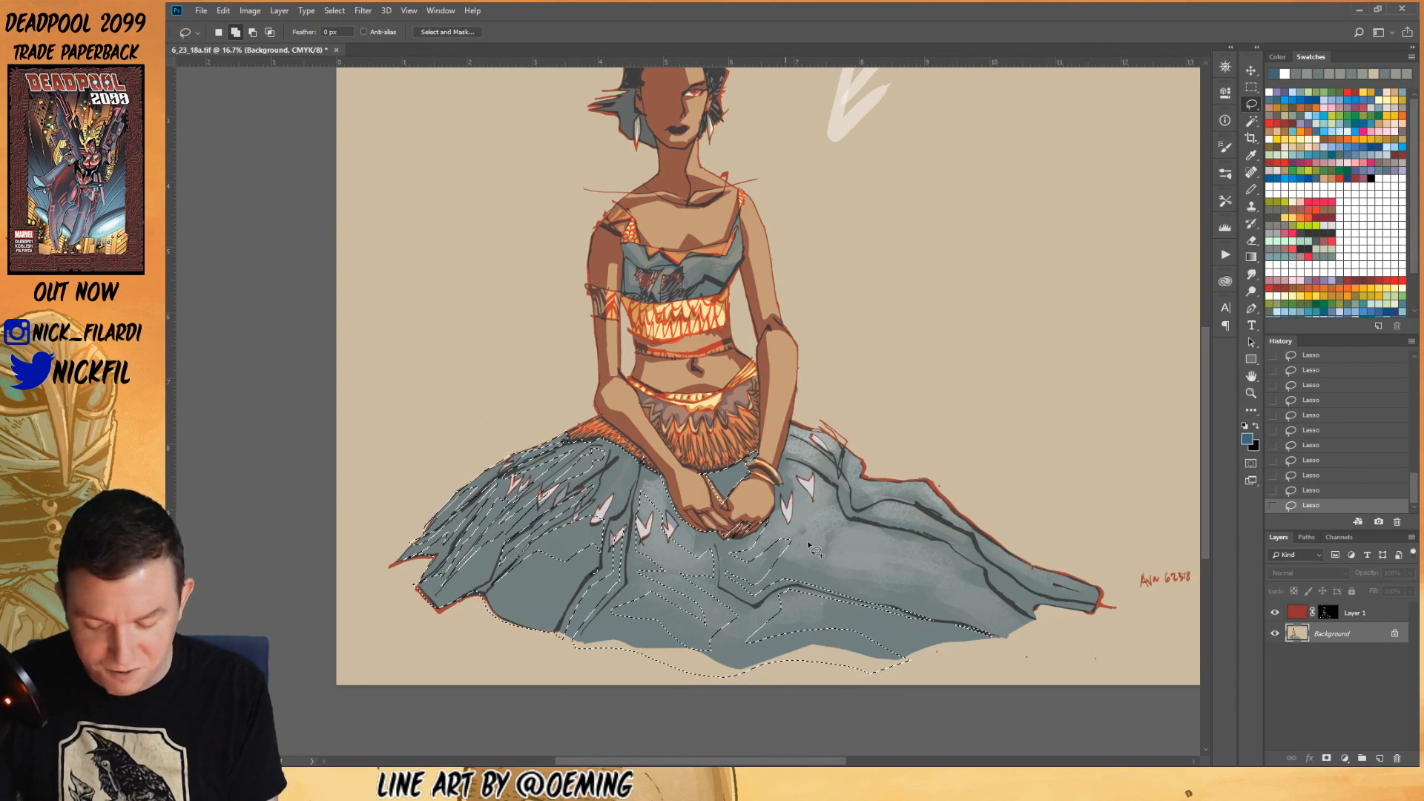
pyautogui.press('alt')
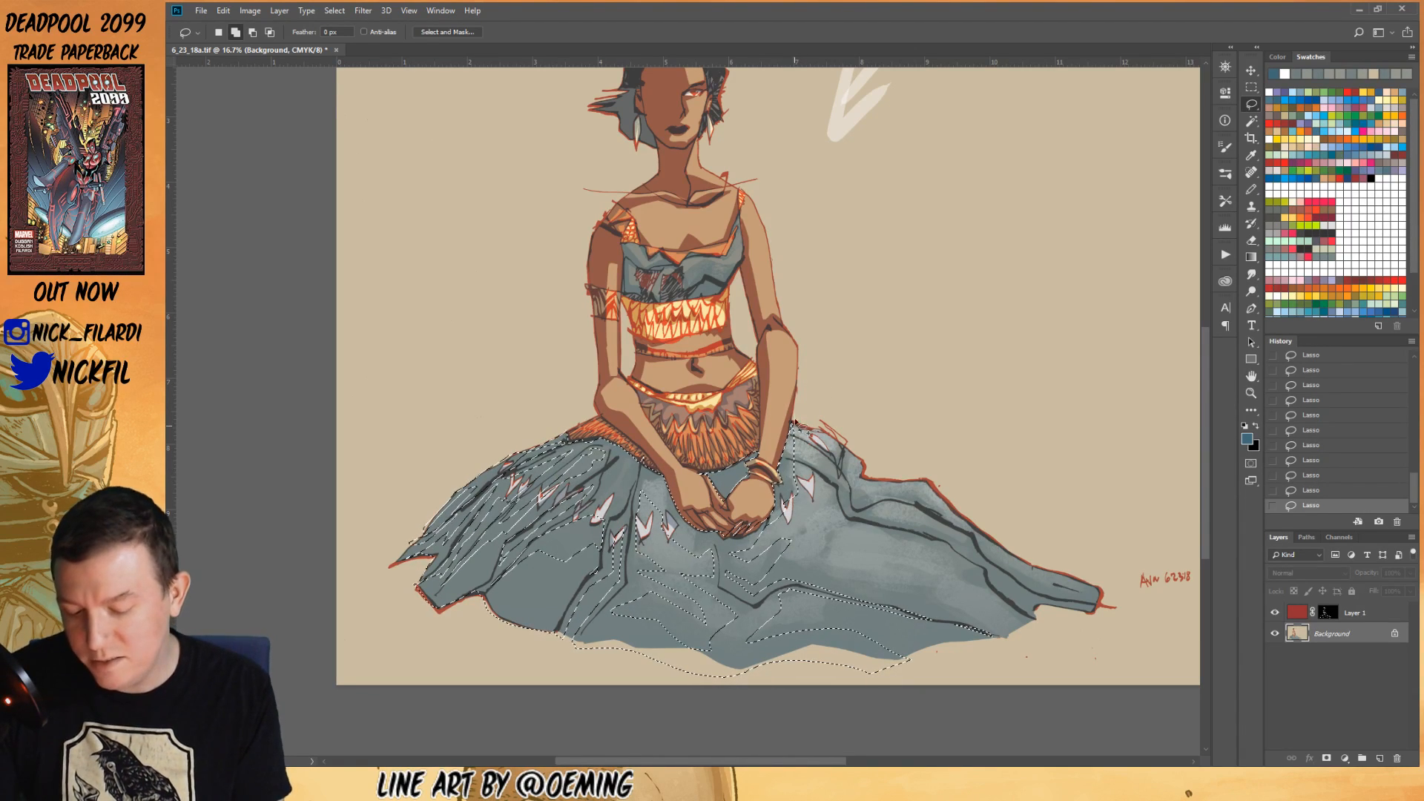
# - Add the shadow shapes across the skirt's middle and lower-right folds to the selection, subtracting the lit areas between them
pyautogui.press('alt')
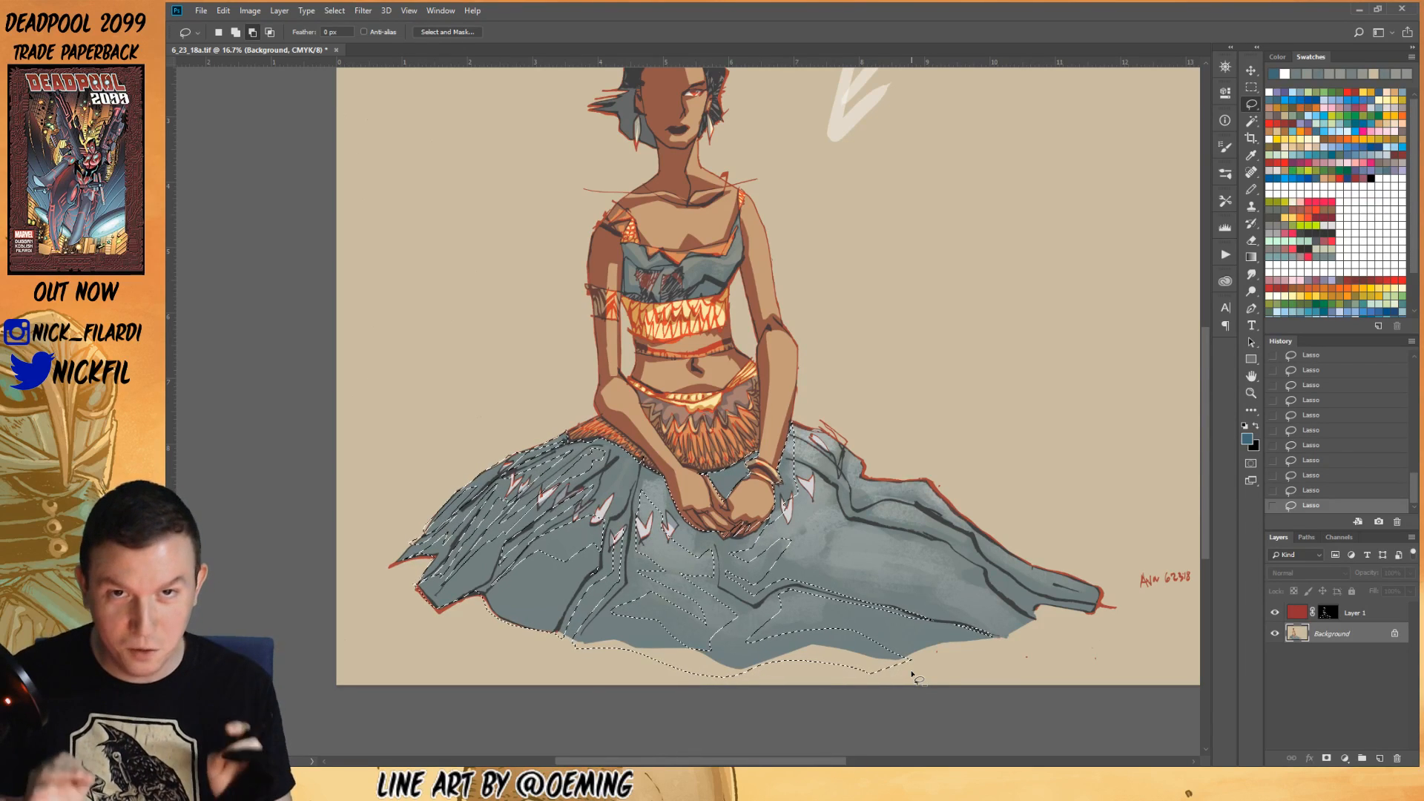
pyautogui.press('shift')
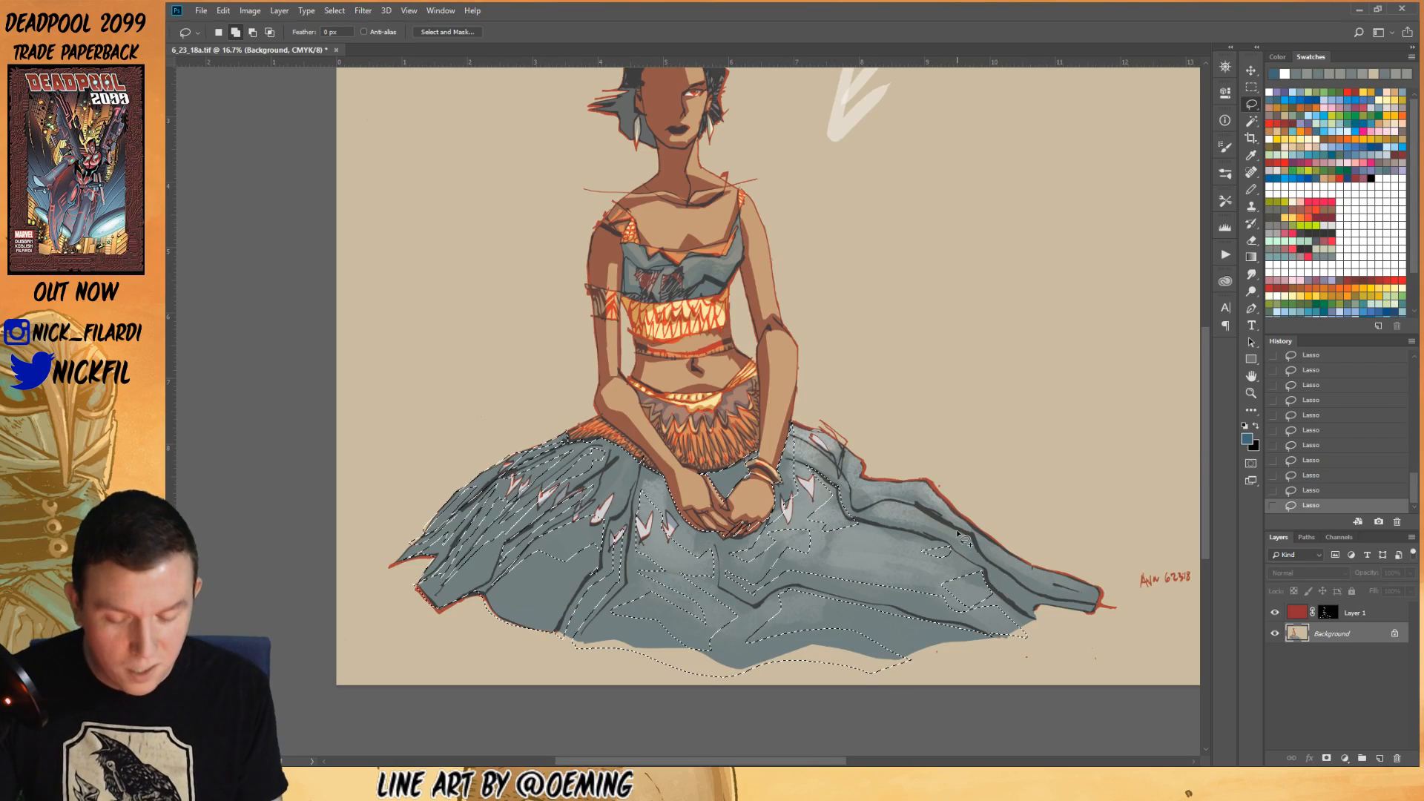
pyautogui.press('alt')
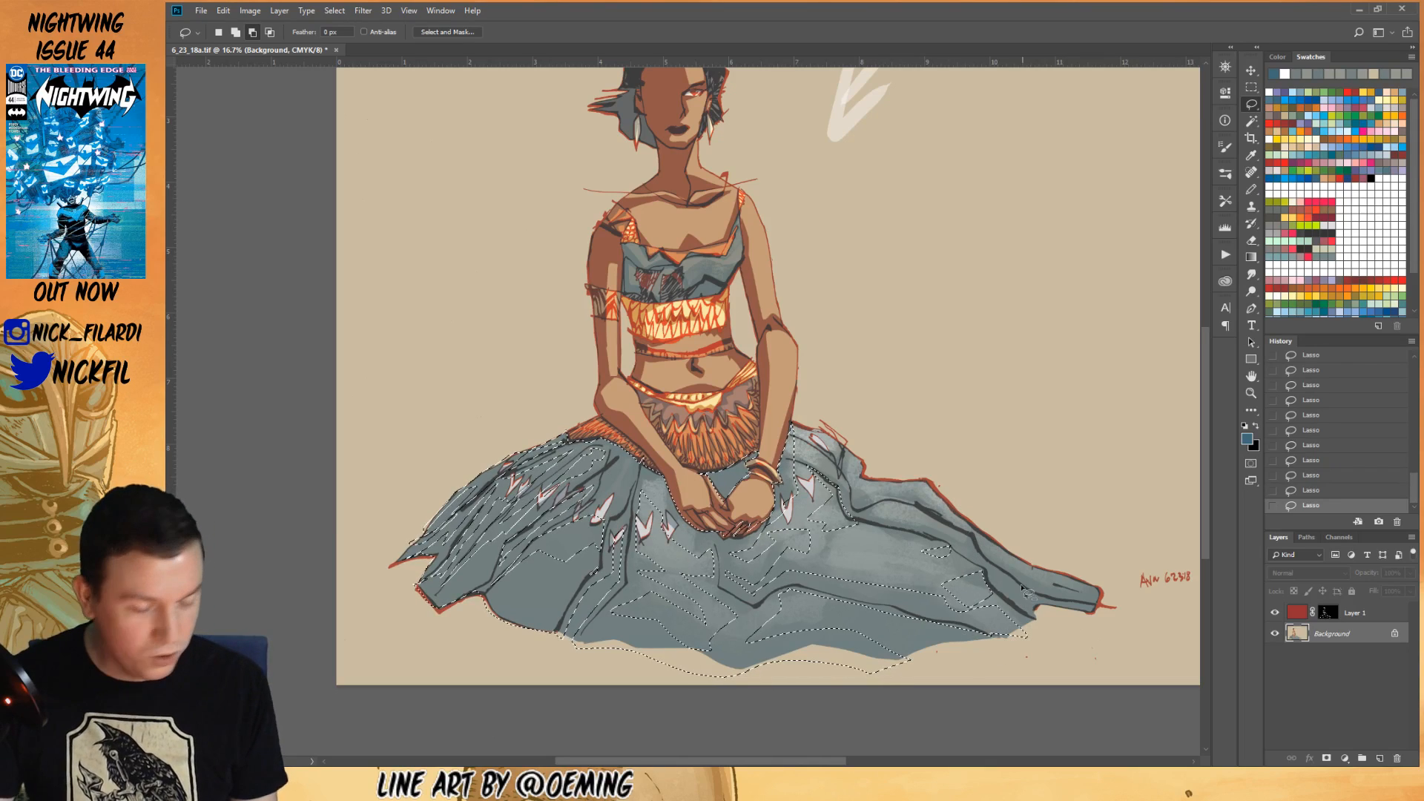
pyautogui.press('shift')
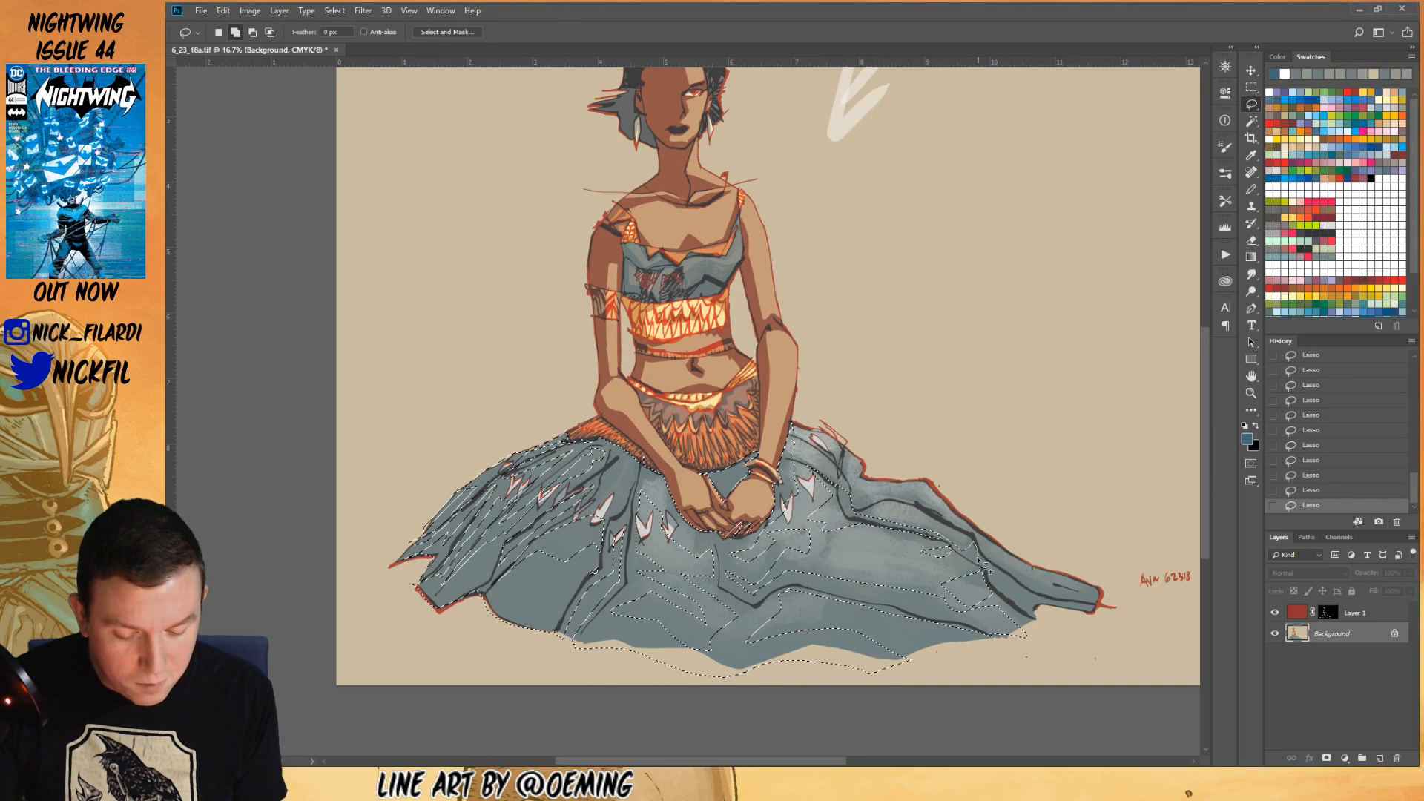
pyautogui.press('alt')
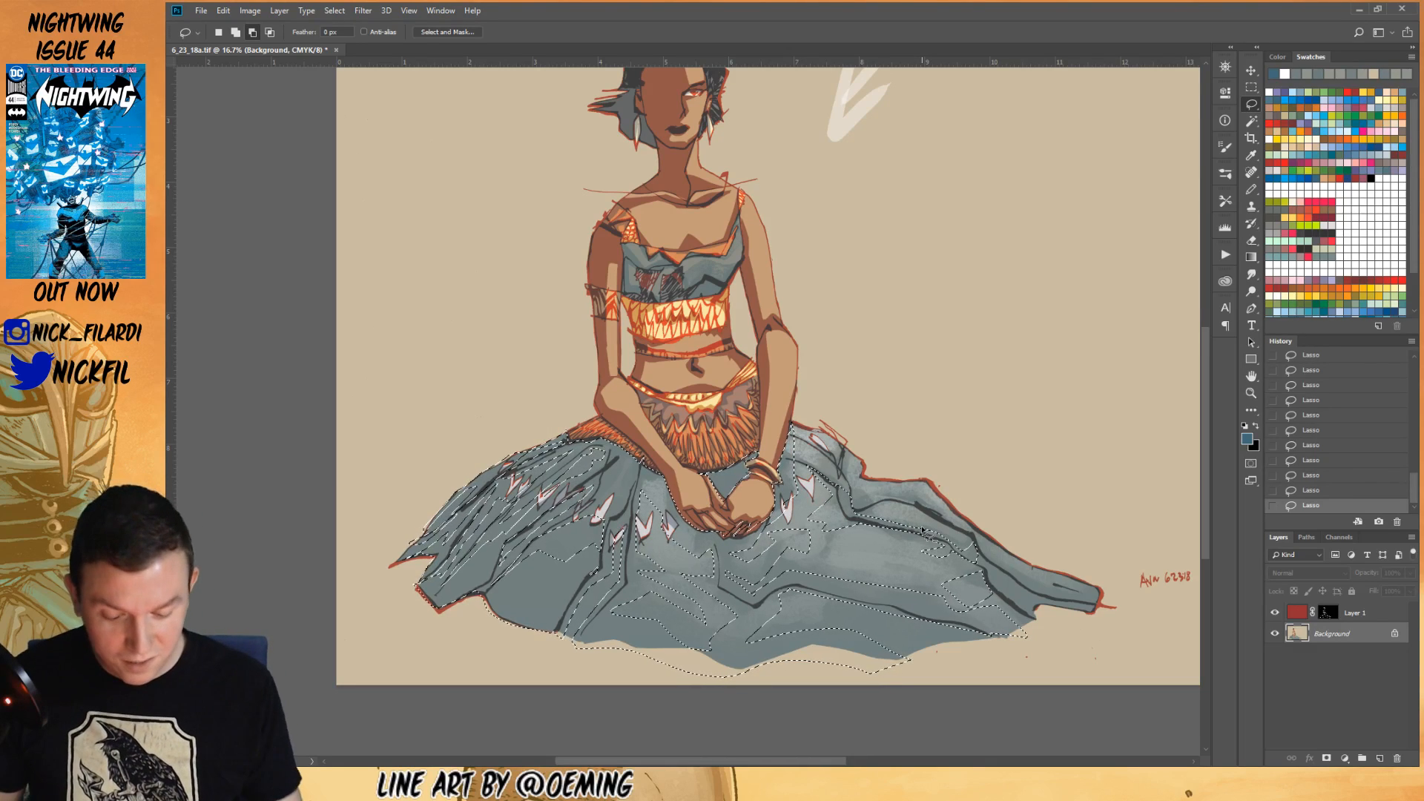
# - Extend the shadow selection along the long right fold to the skirt's trailing tip, trimming its edges
pyautogui.press('shift')
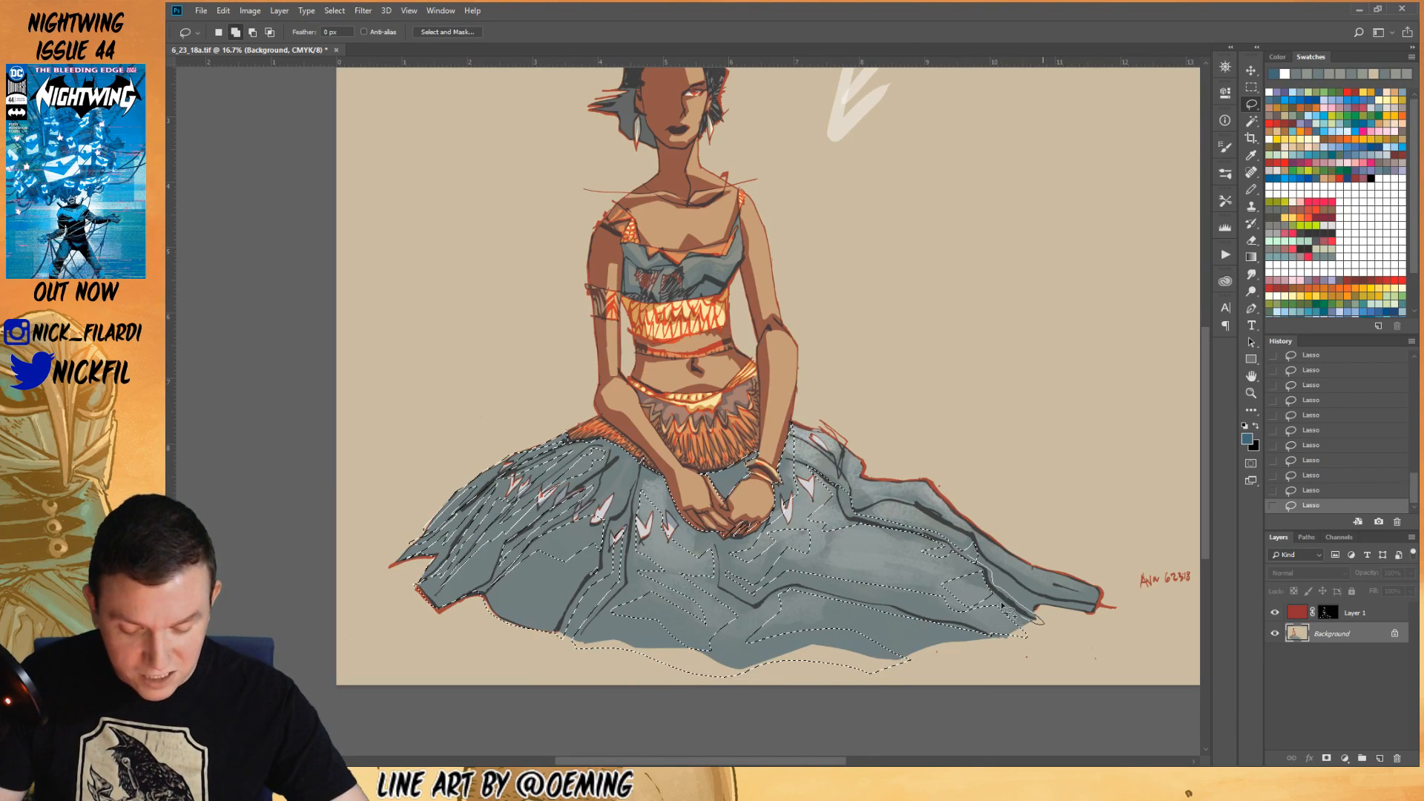
pyautogui.press('alt')
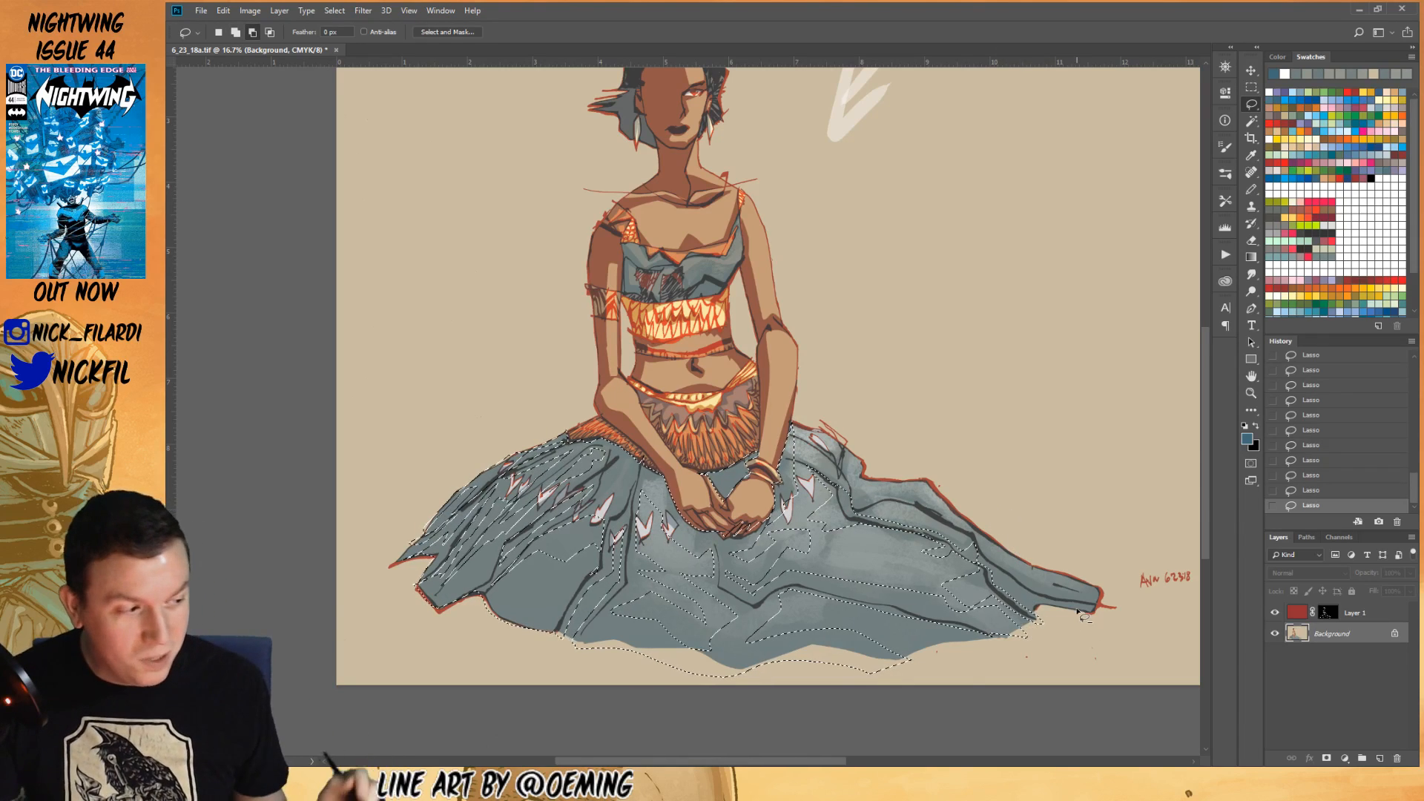
pyautogui.press('shift')
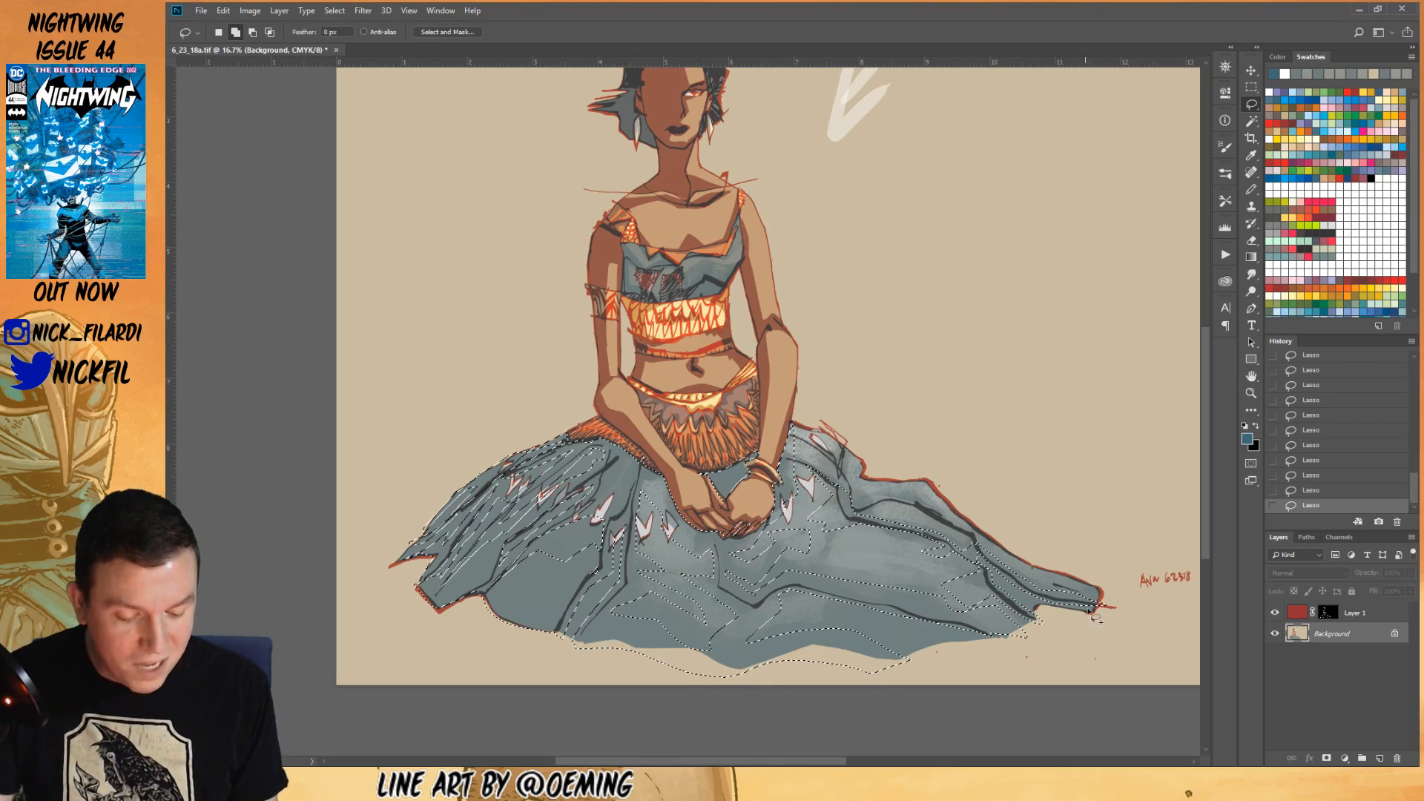
pyautogui.press('alt')
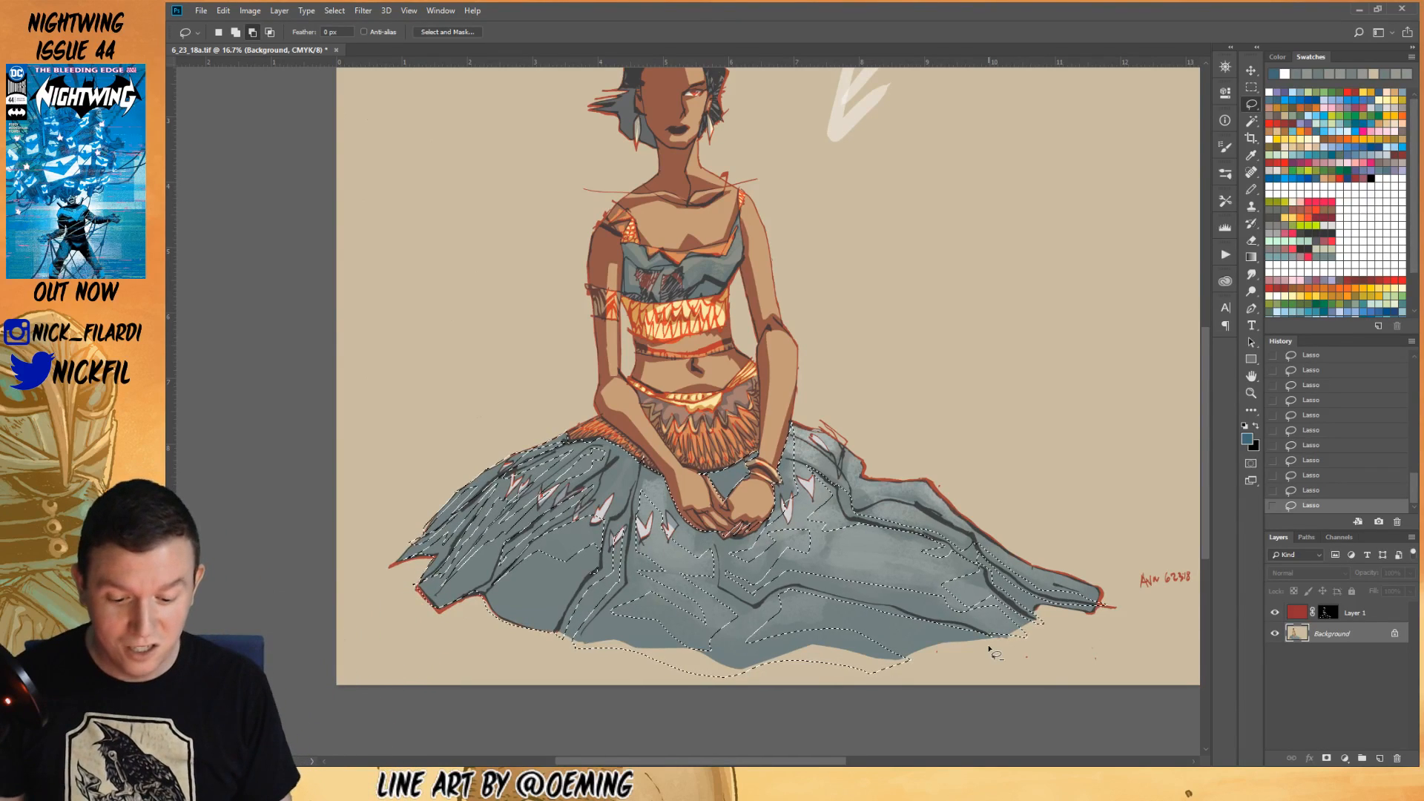
pyautogui.press('shift')
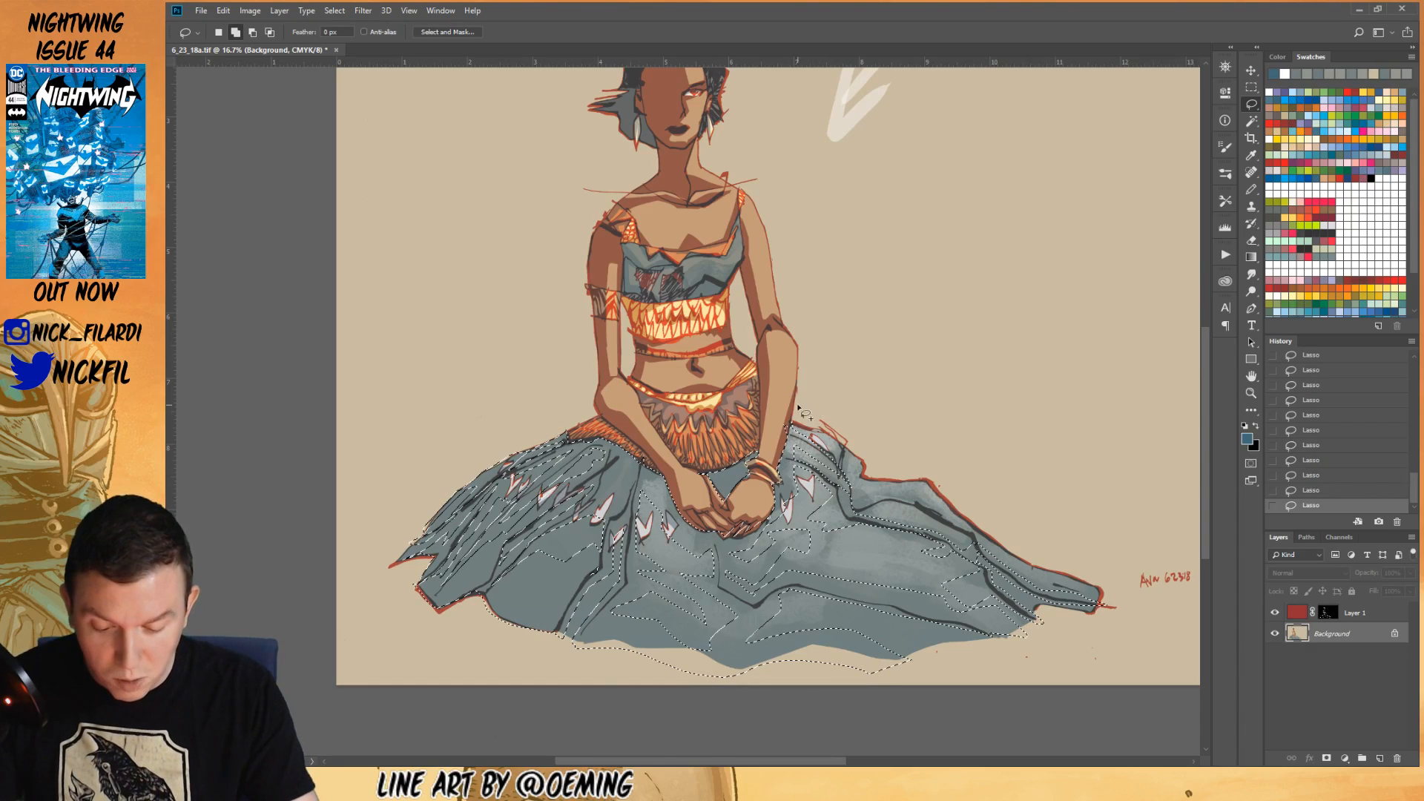
# - Add the upper-right fold shadows from the hip along the leg to the selection, carving out the lit parts
pyautogui.press('alt')
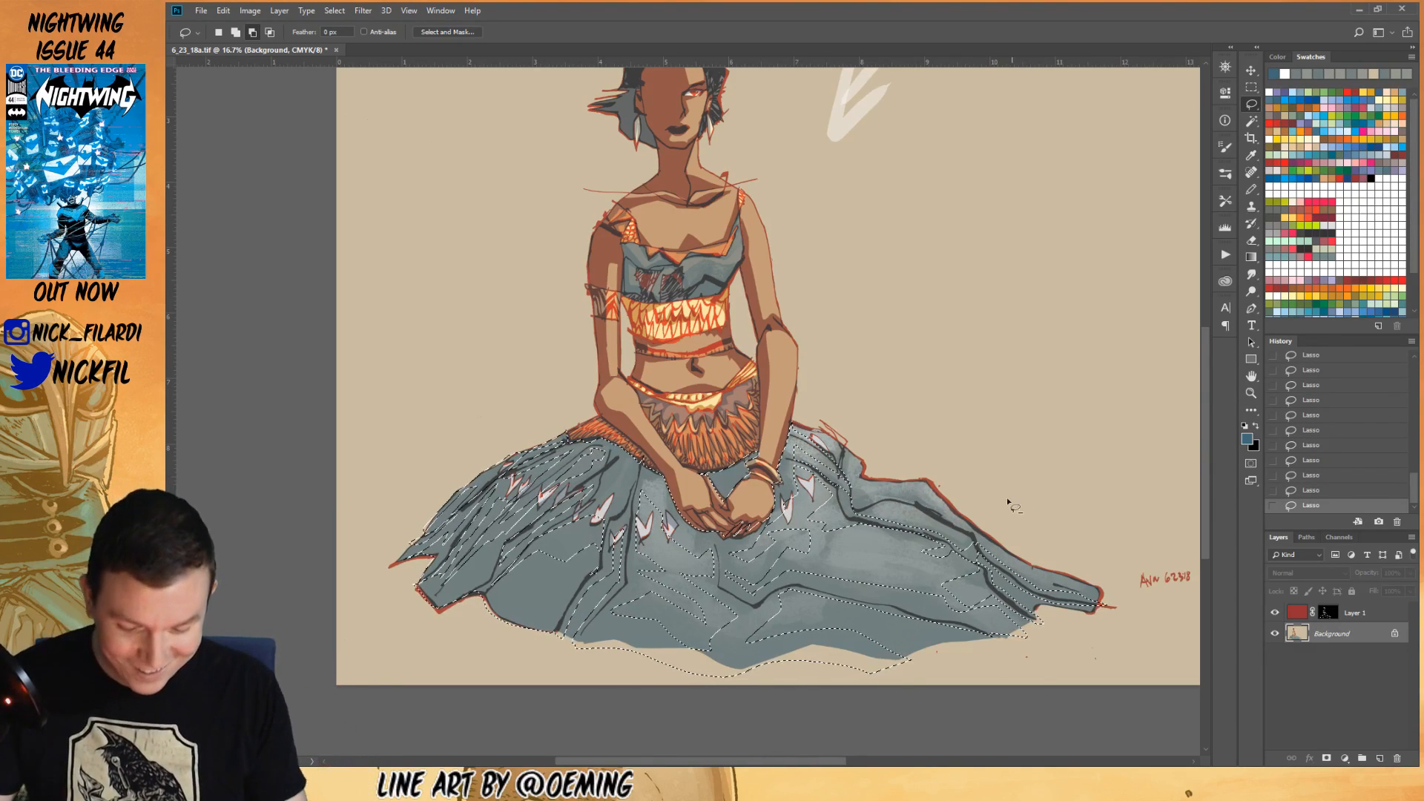
pyautogui.press('shift')
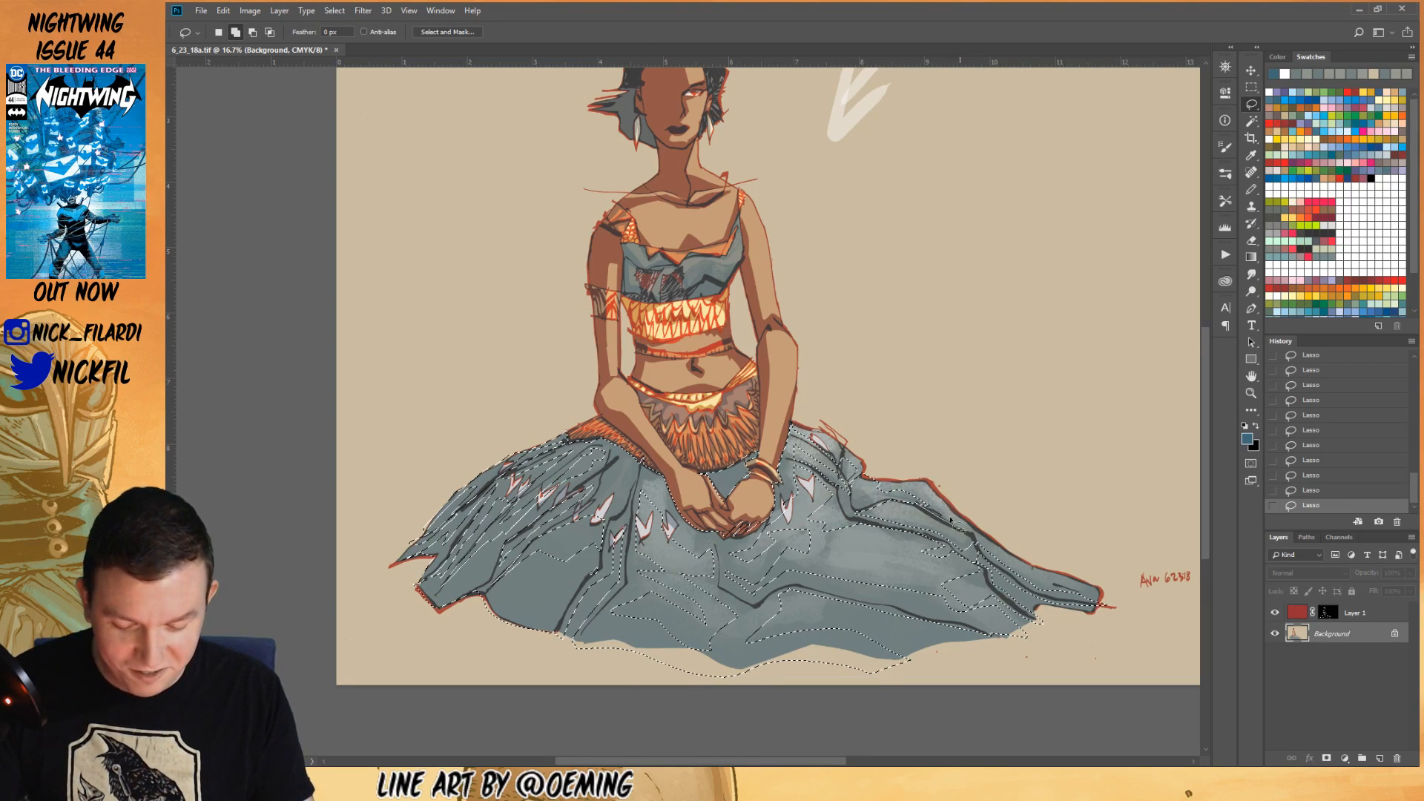
pyautogui.press('alt')
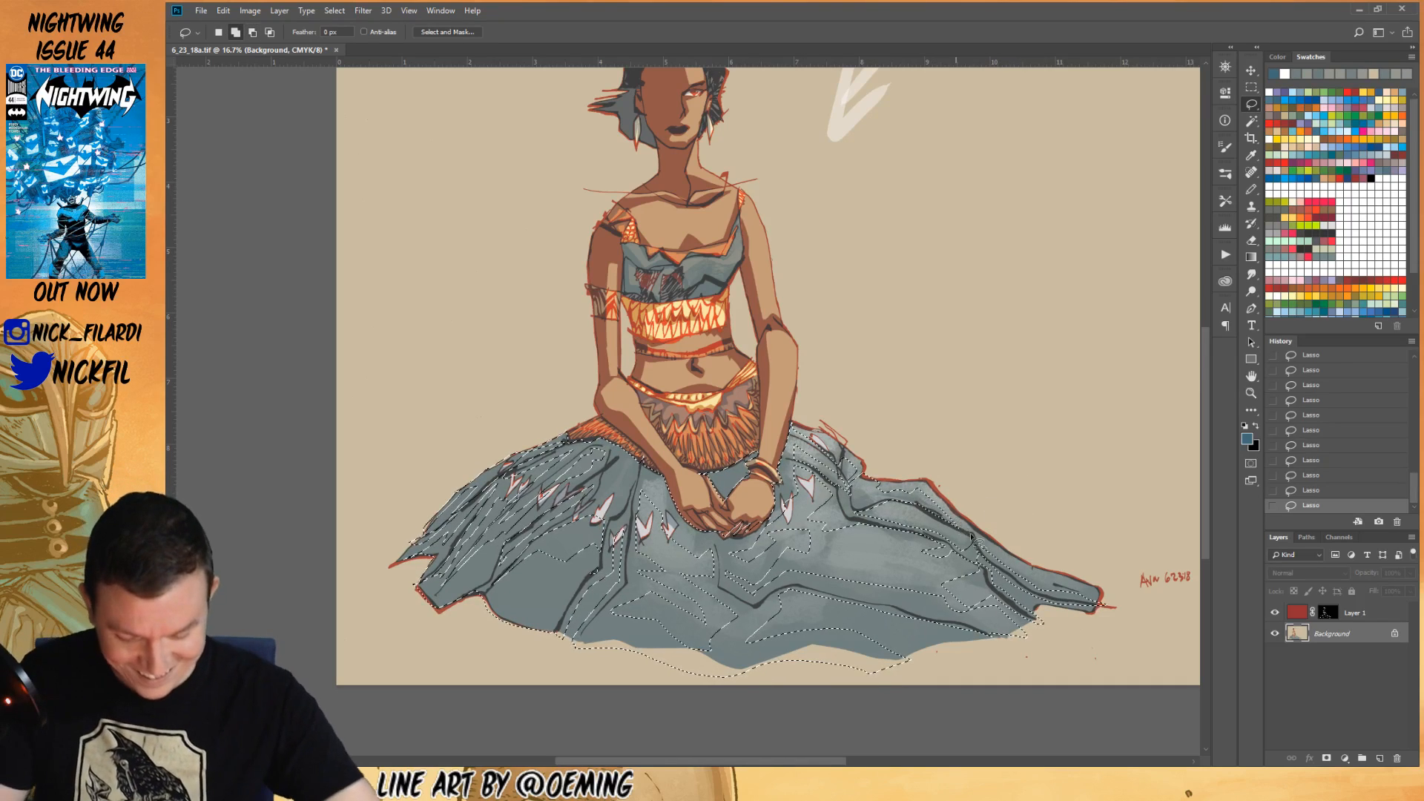
pyautogui.press('shift')
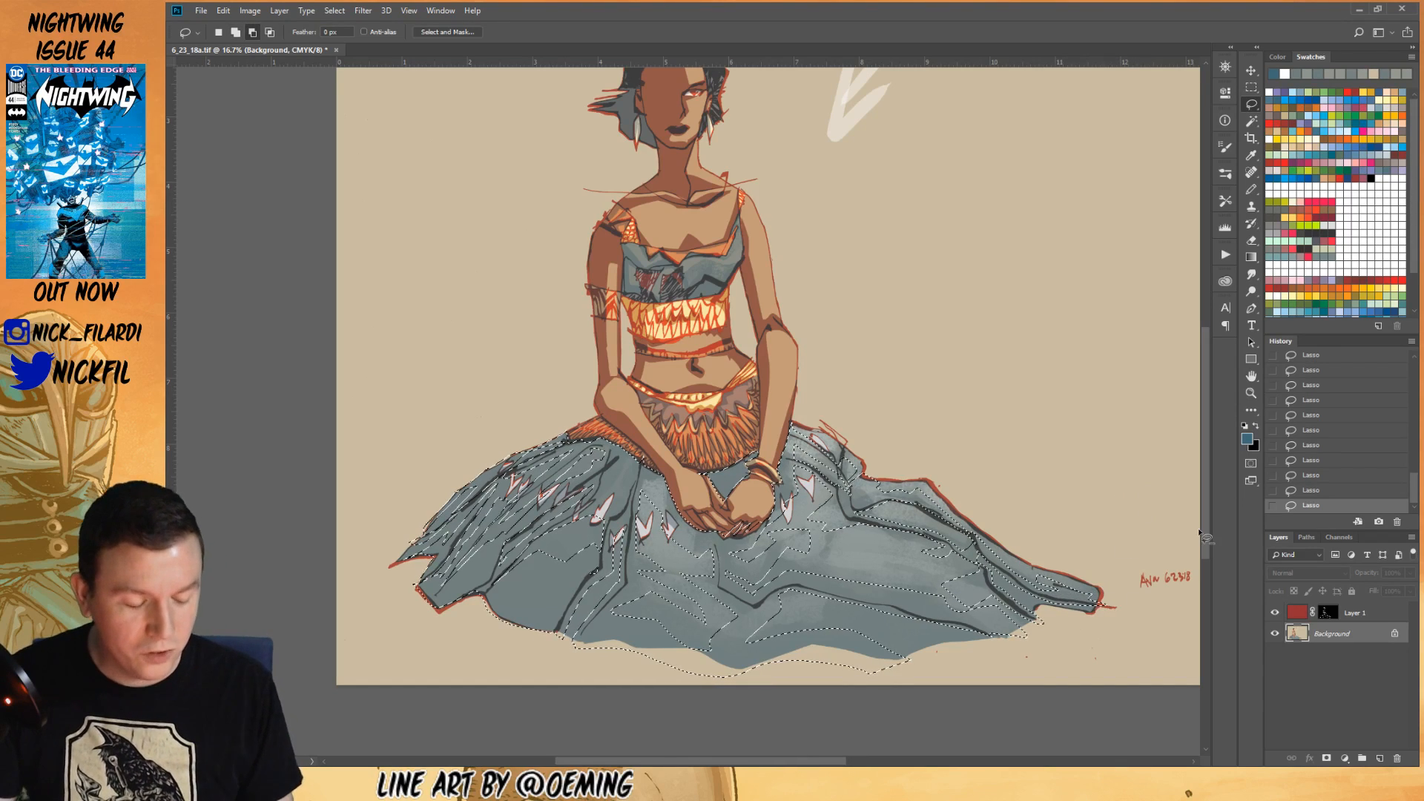
# - Fill the selected skirt shadows with the blue foreground color and fade the fill to Multiply at 72% opacity
pyautogui.press('space')
pyautogui.moveTo(781, 552); pyautogui.dragTo(844, 632)
pyautogui.hotkey('ctrl', 'r')
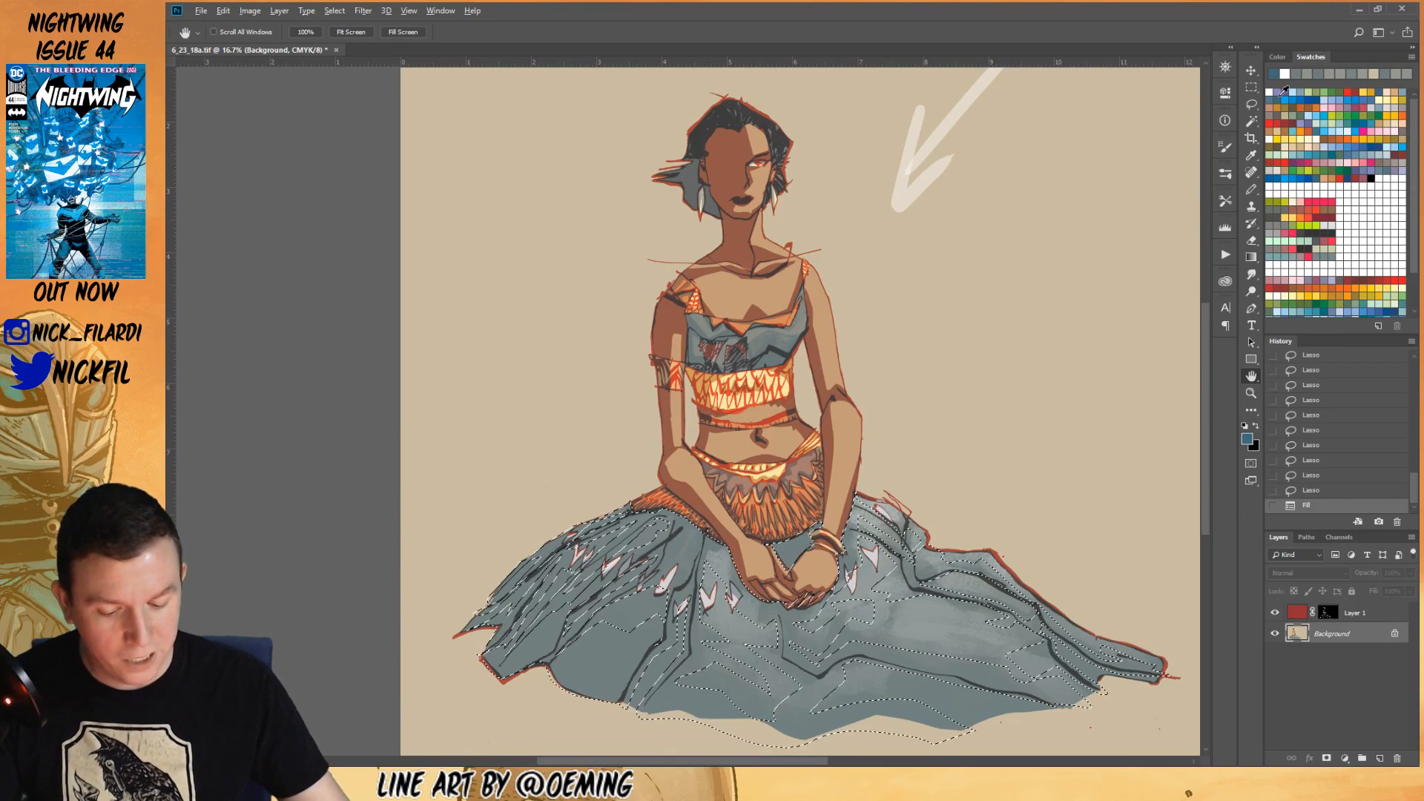
pyautogui.hotkey('alt', 'BackSpace')
pyautogui.hotkey('ctrl', 'shift', 'f')
pyautogui.click(1007, 438)
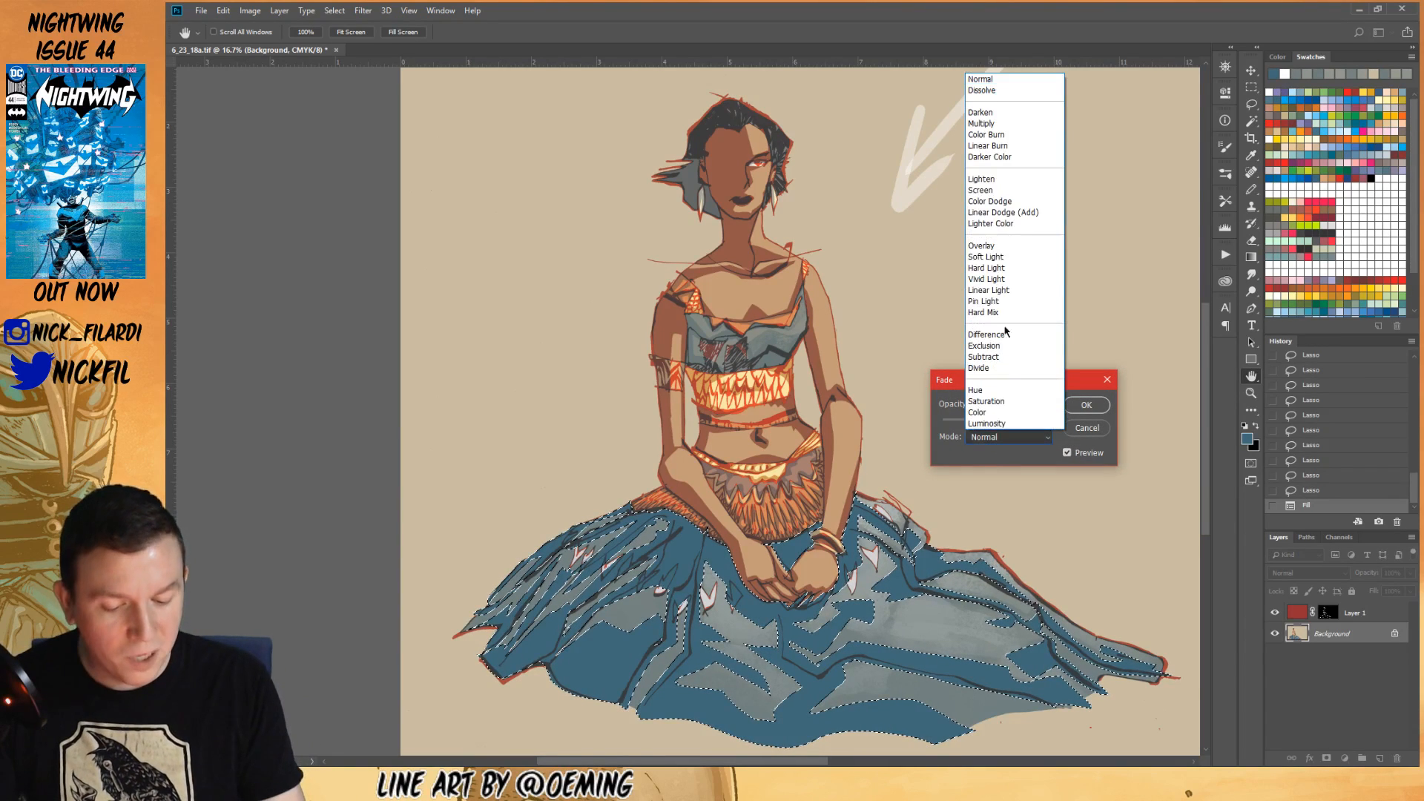
pyautogui.click(981, 124)
pyautogui.moveTo(1048, 421); pyautogui.dragTo(1021, 424)
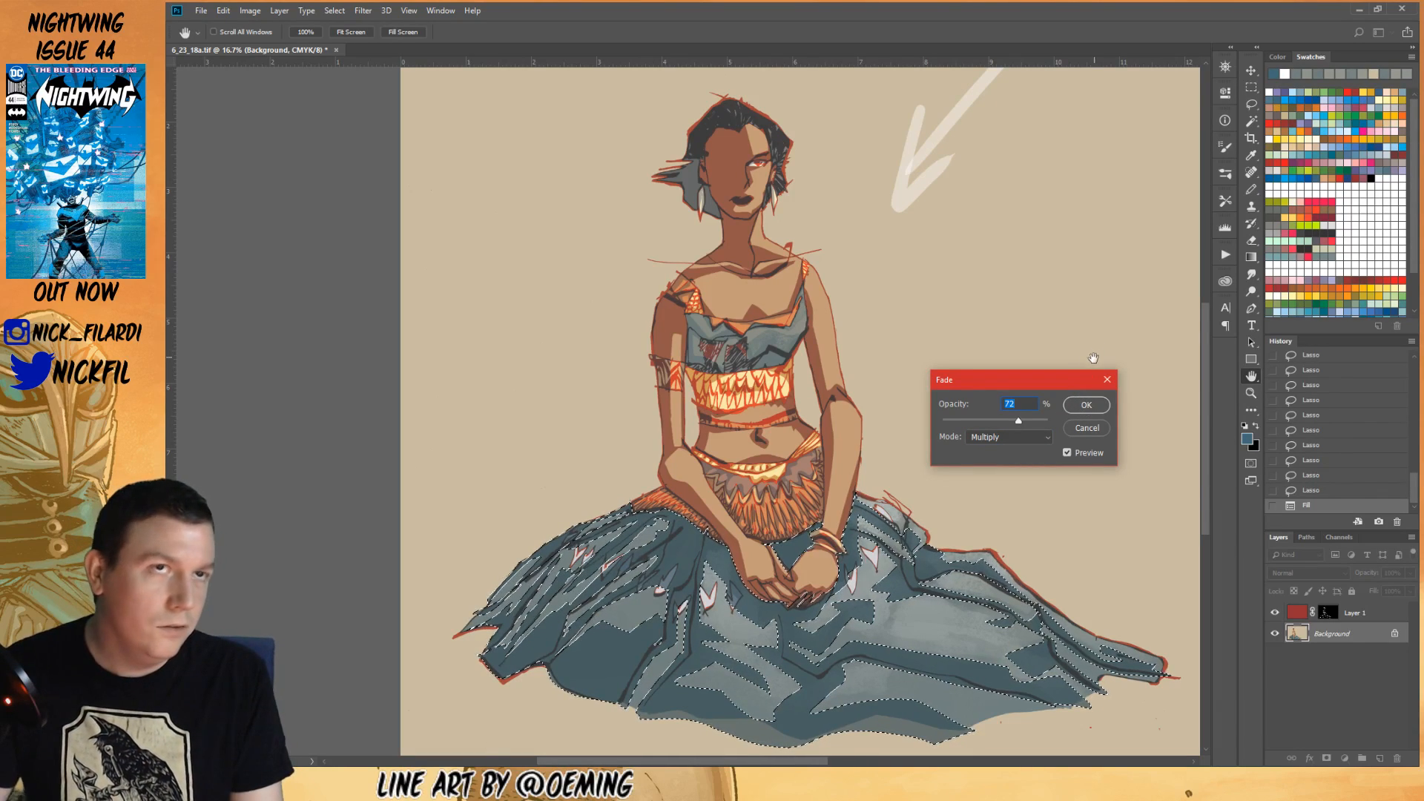
pyautogui.click(1086, 404)
# - Deselect the skirt shadows and check the shading against the whole figure
pyautogui.click(1251, 393)
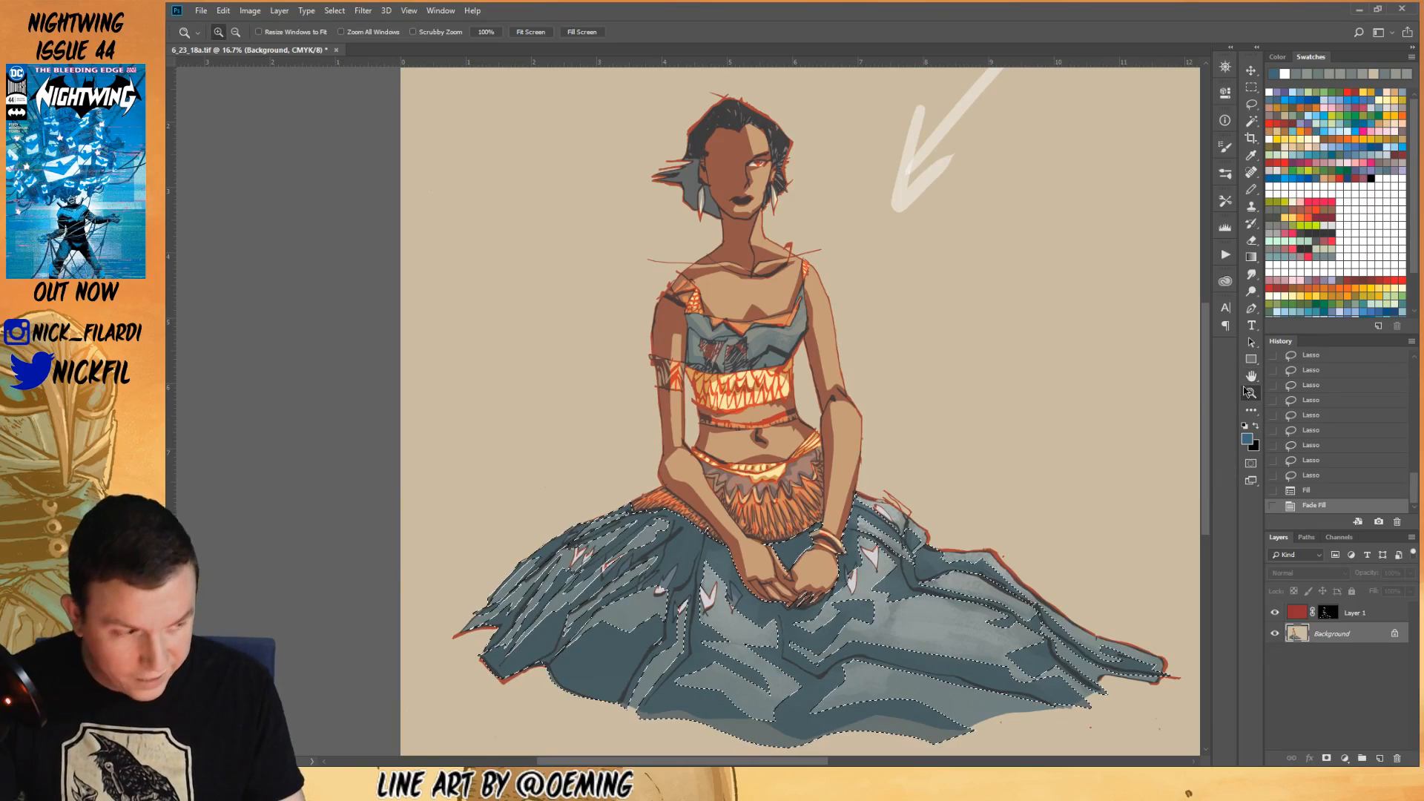
pyautogui.keyDown('alt'); pyautogui.click(927, 484); pyautogui.keyUp('alt')
pyautogui.press('space')
pyautogui.moveTo(1014, 551); pyautogui.dragTo(962, 516)
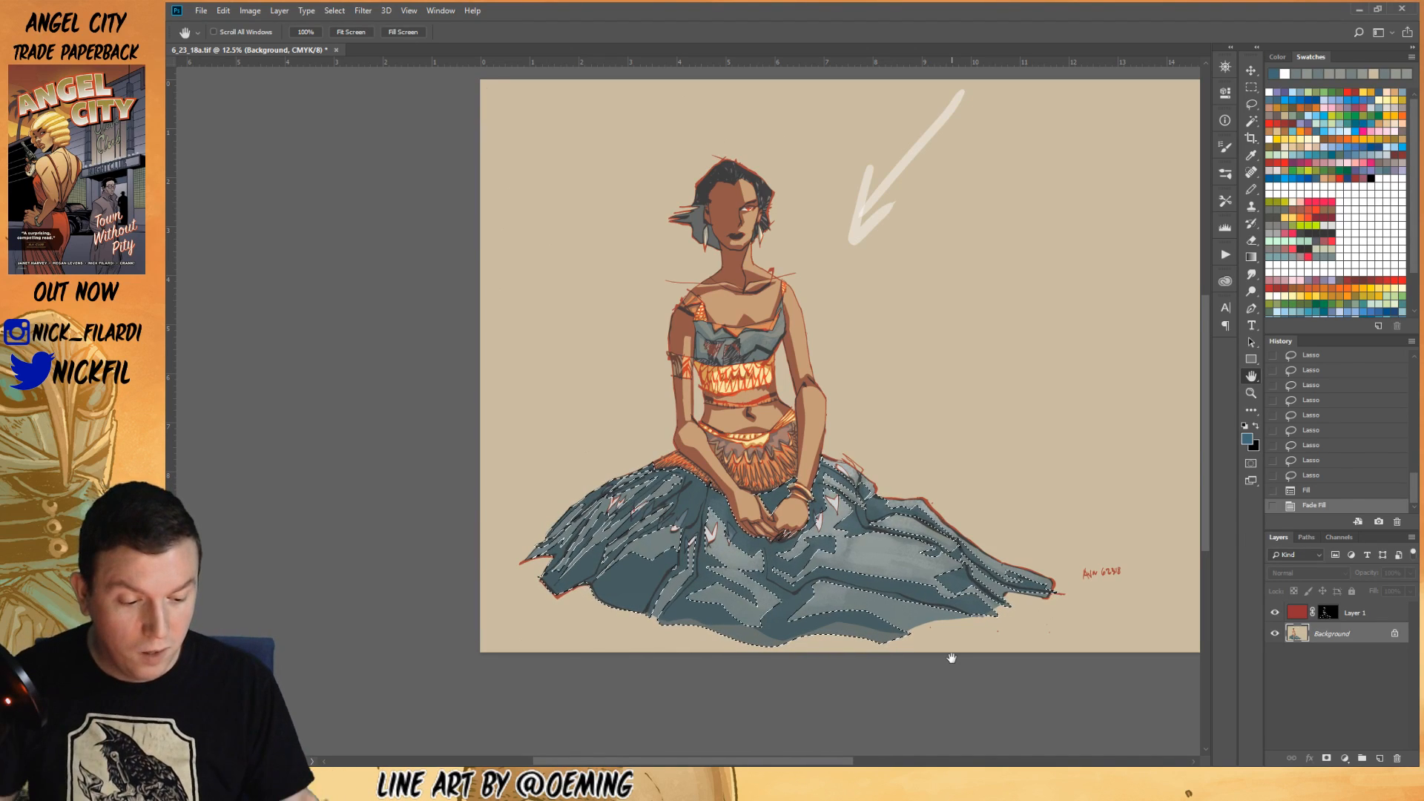
pyautogui.moveTo(1031, 501); pyautogui.dragTo(1087, 564)
pyautogui.hotkey('ctrl', 'd')
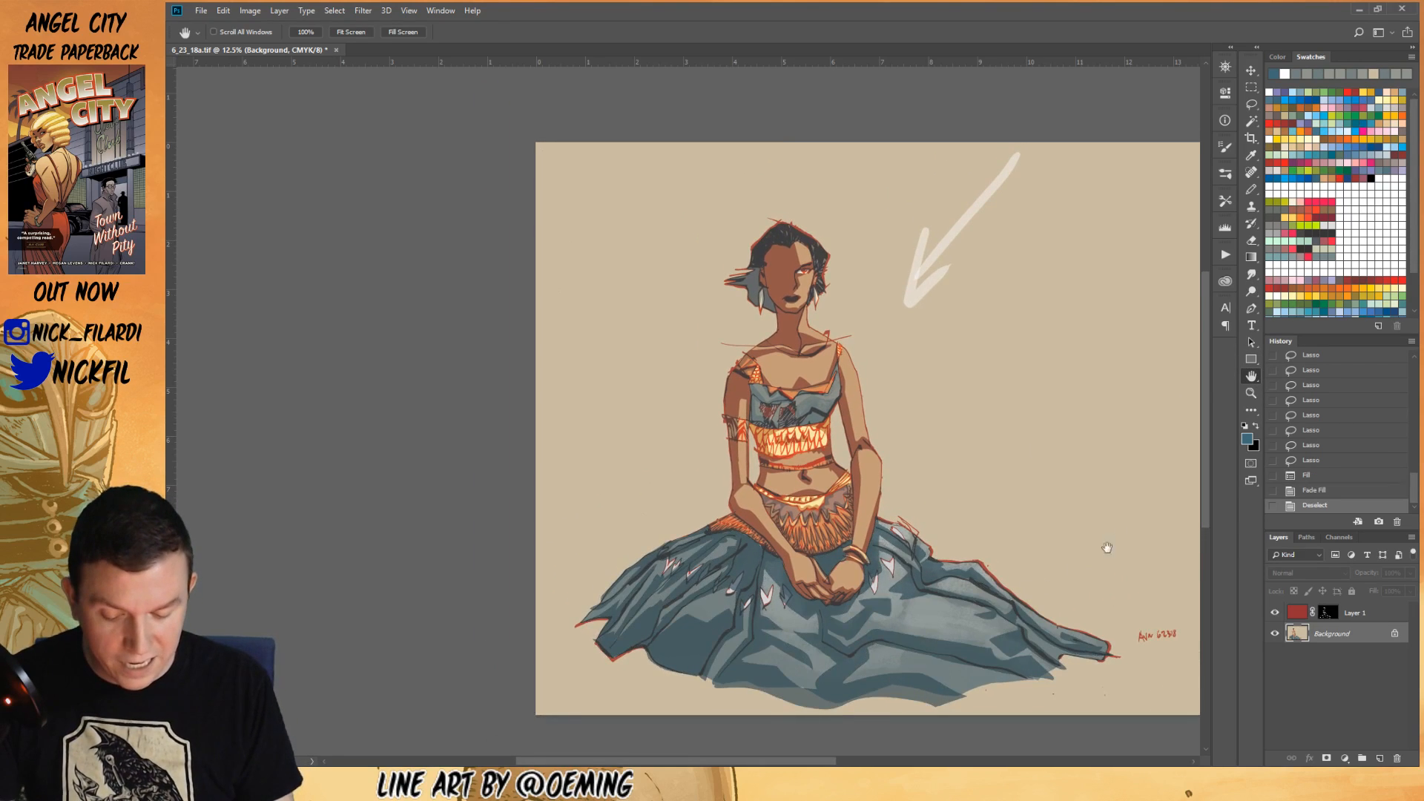
pyautogui.click(1251, 393)
pyautogui.keyDown('alt'); pyautogui.click(1165, 445); pyautogui.keyUp('alt')
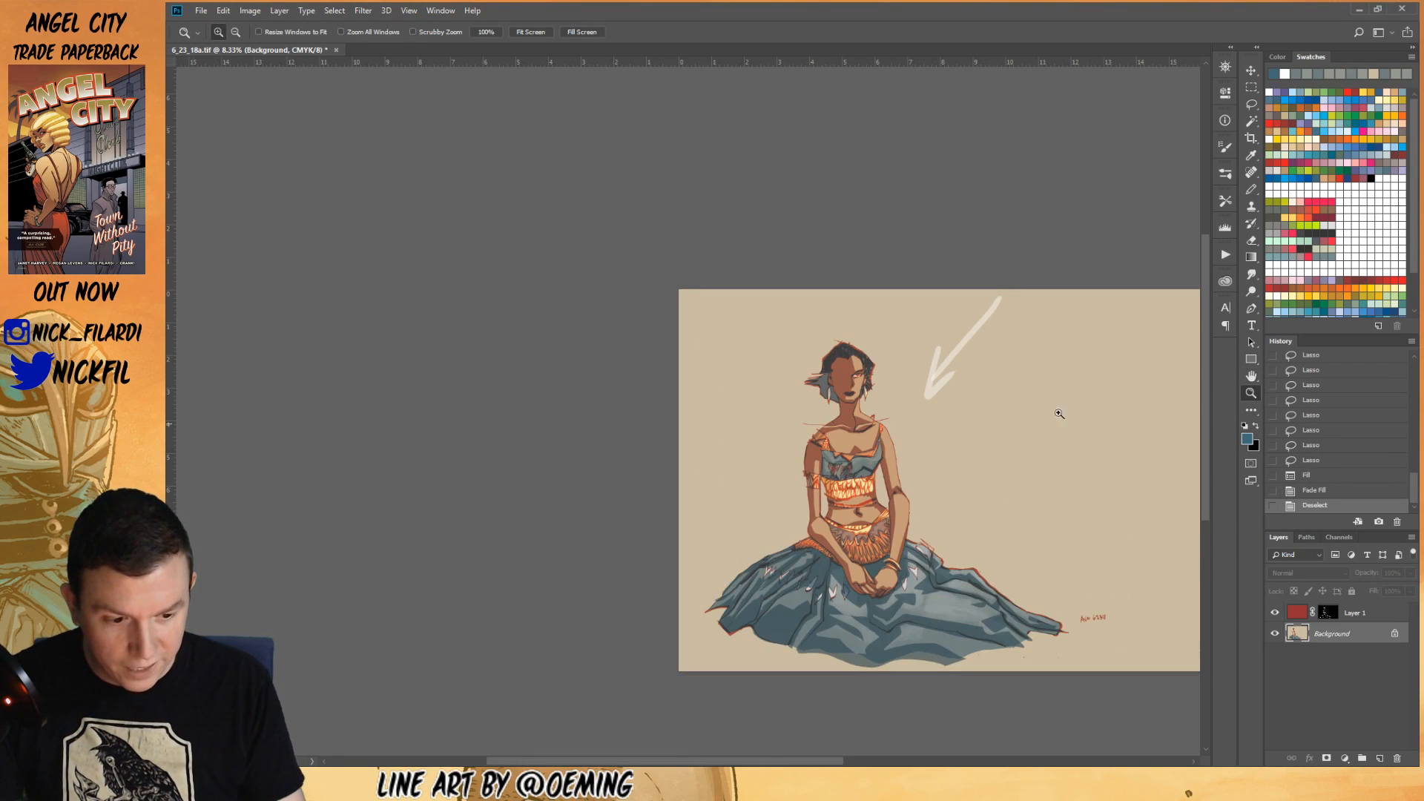
# - Lasso a new selection over the skirt folds beside the hands and down the extended right side
pyautogui.click(1252, 106)
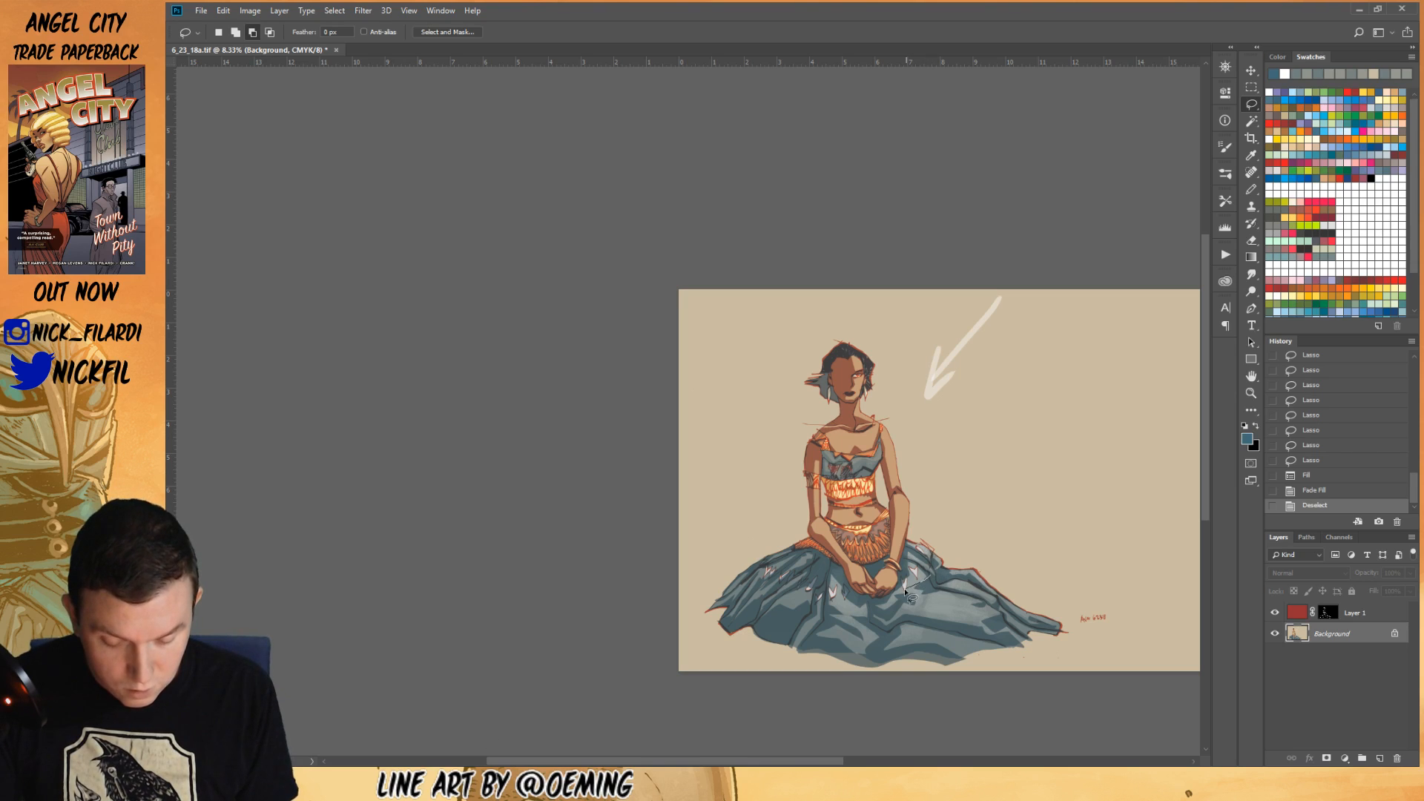
pyautogui.moveTo(923, 608)
pyautogui.mouseDown()
pyautogui.moveTo(918, 556)
pyautogui.moveTo(899, 584)
pyautogui.moveTo(913, 584)
pyautogui.moveTo(911, 553)
pyautogui.mouseUp()
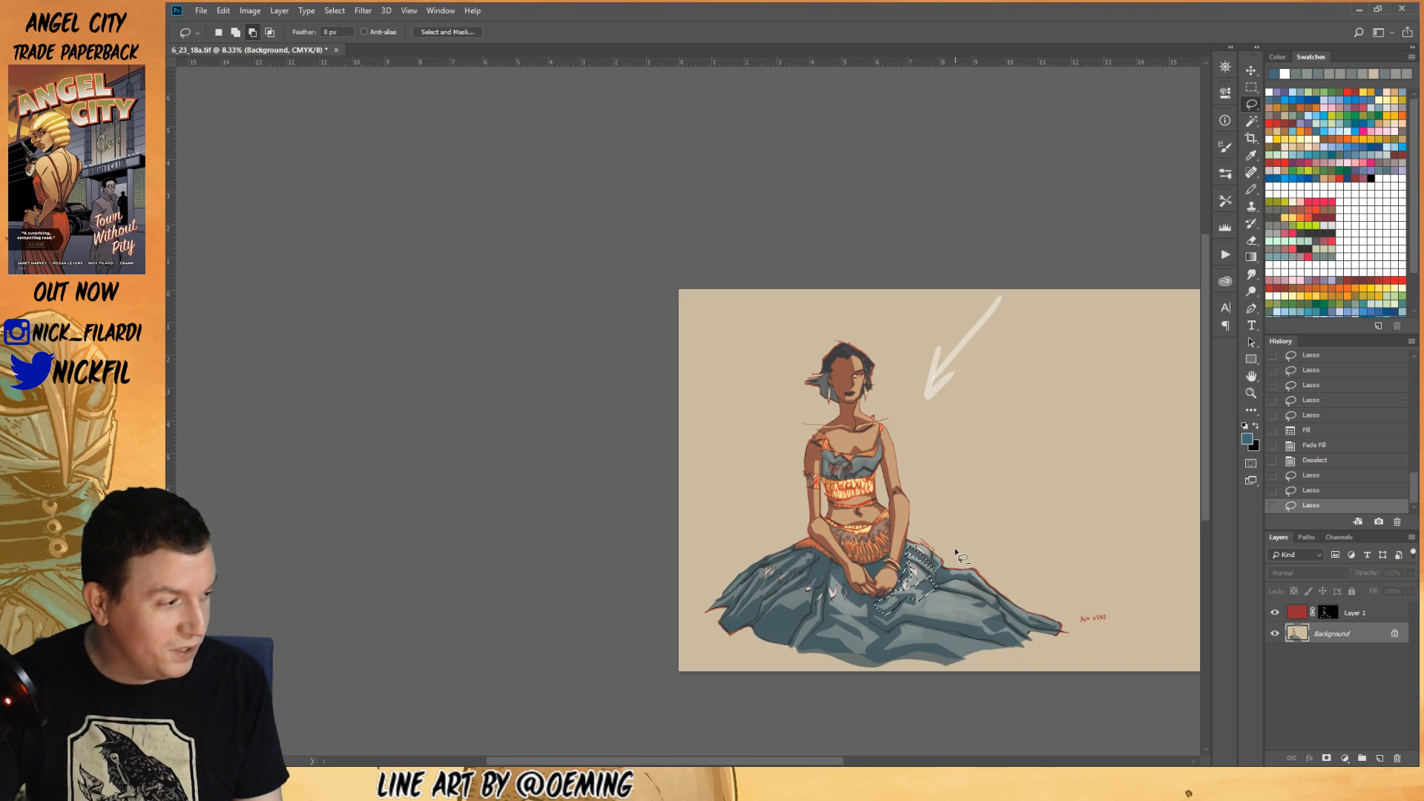
pyautogui.press('shift')
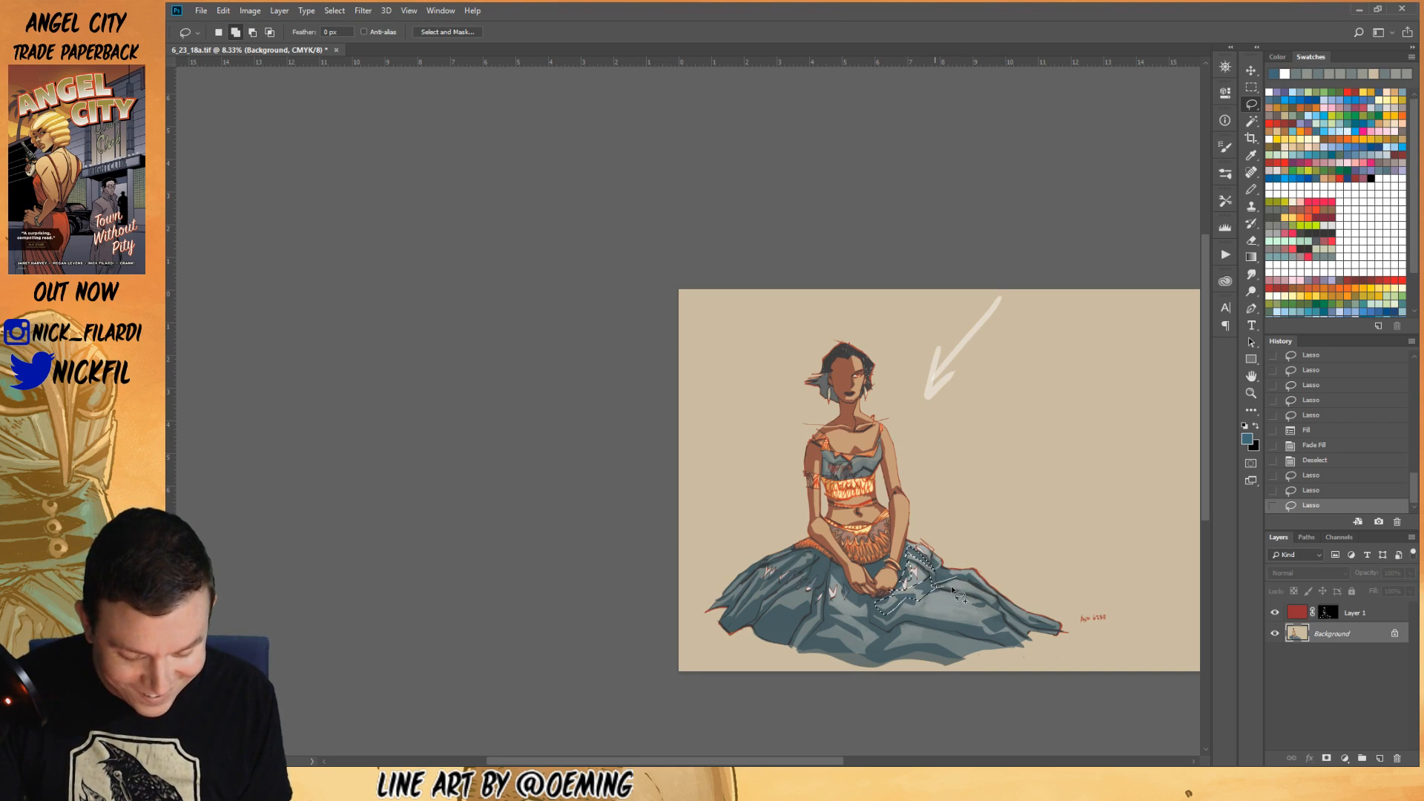
pyautogui.moveTo(954, 576)
pyautogui.mouseDown()
pyautogui.moveTo(980, 598)
pyautogui.moveTo(936, 589)
pyautogui.moveTo(979, 606)
pyautogui.moveTo(1012, 591)
pyautogui.moveTo(954, 608)
pyautogui.moveTo(996, 608)
pyautogui.mouseUp()
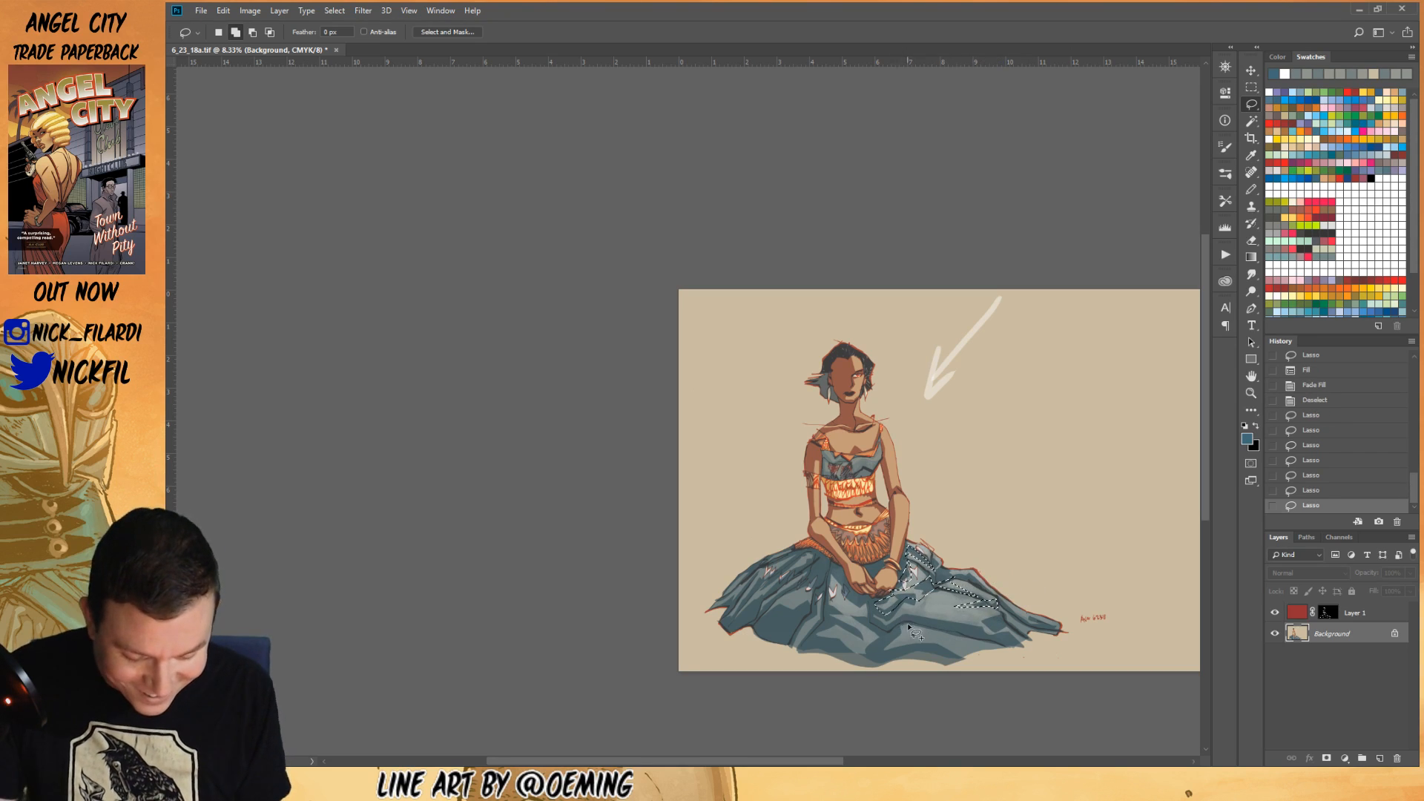
pyautogui.moveTo(907, 617); pyautogui.dragTo(890, 627)
pyautogui.moveTo(912, 564)
pyautogui.mouseDown()
pyautogui.moveTo(908, 610)
pyautogui.moveTo(987, 628)
pyautogui.moveTo(900, 619)
pyautogui.moveTo(1024, 636)
pyautogui.moveTo(1006, 639)
pyautogui.moveTo(1013, 650)
pyautogui.moveTo(1040, 627)
pyautogui.moveTo(1007, 606)
pyautogui.moveTo(1061, 636)
pyautogui.mouseUp()
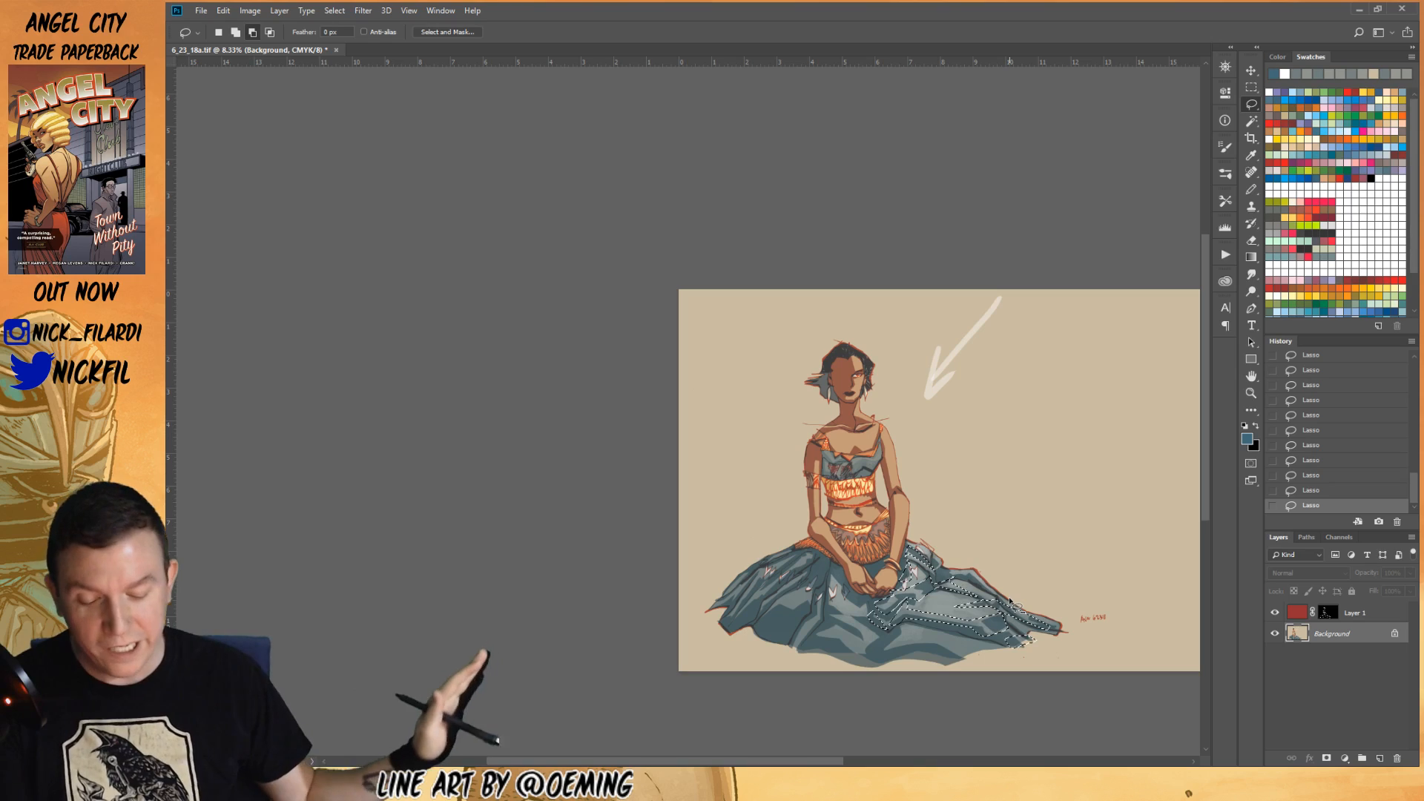
# - Add the upper-right folds between the hip and leg to the new selection and trim its edge near the hip
pyautogui.press('shift')
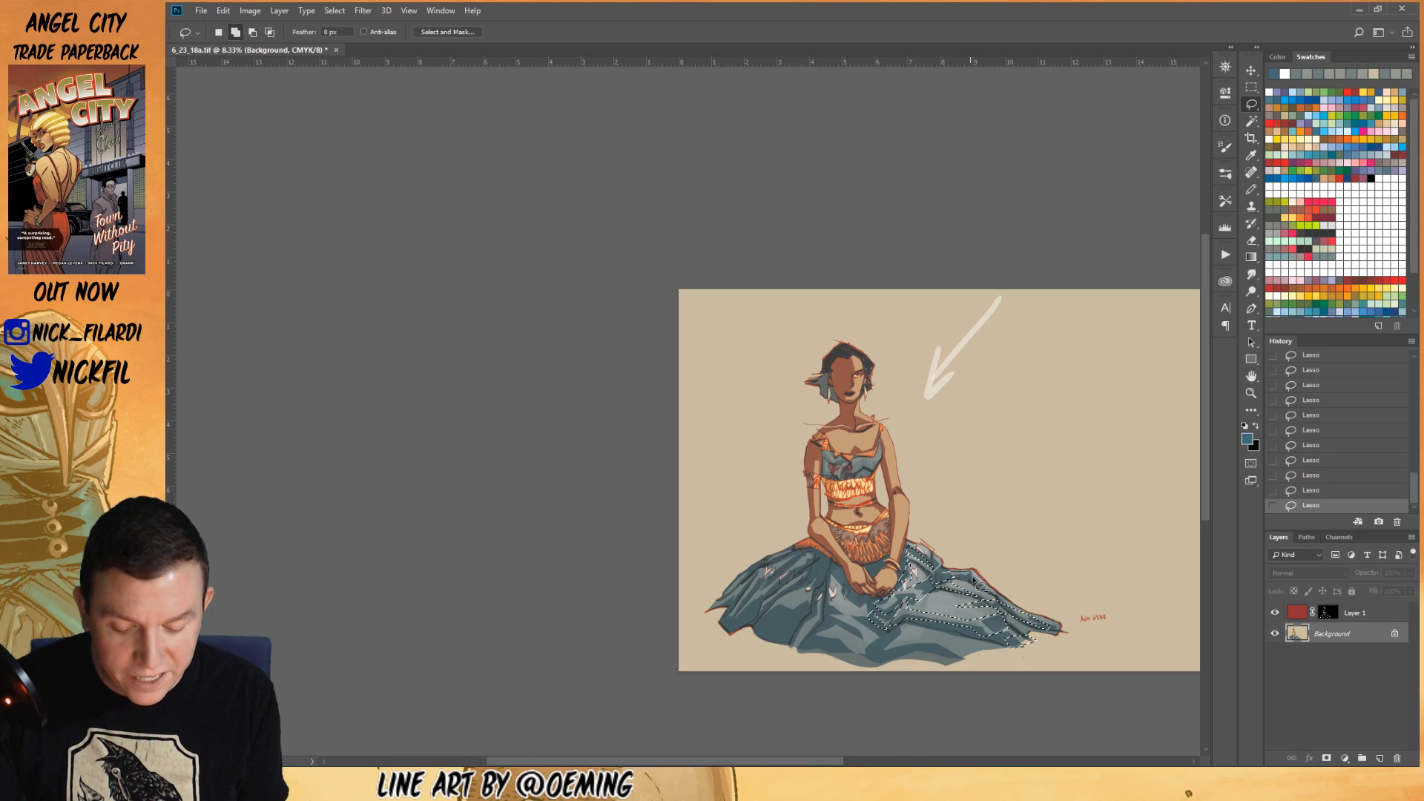
pyautogui.moveTo(974, 581); pyautogui.dragTo(940, 570)
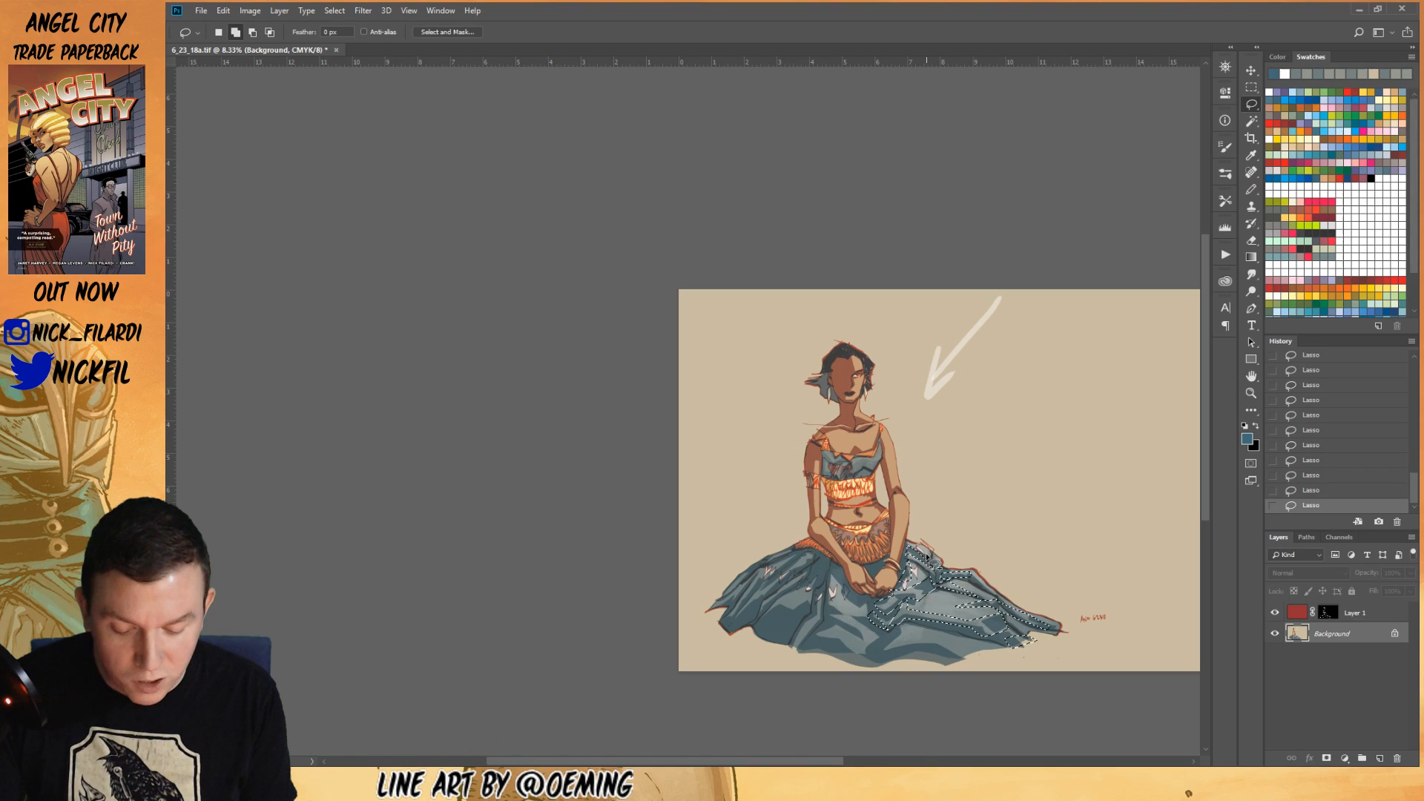
pyautogui.press('alt')
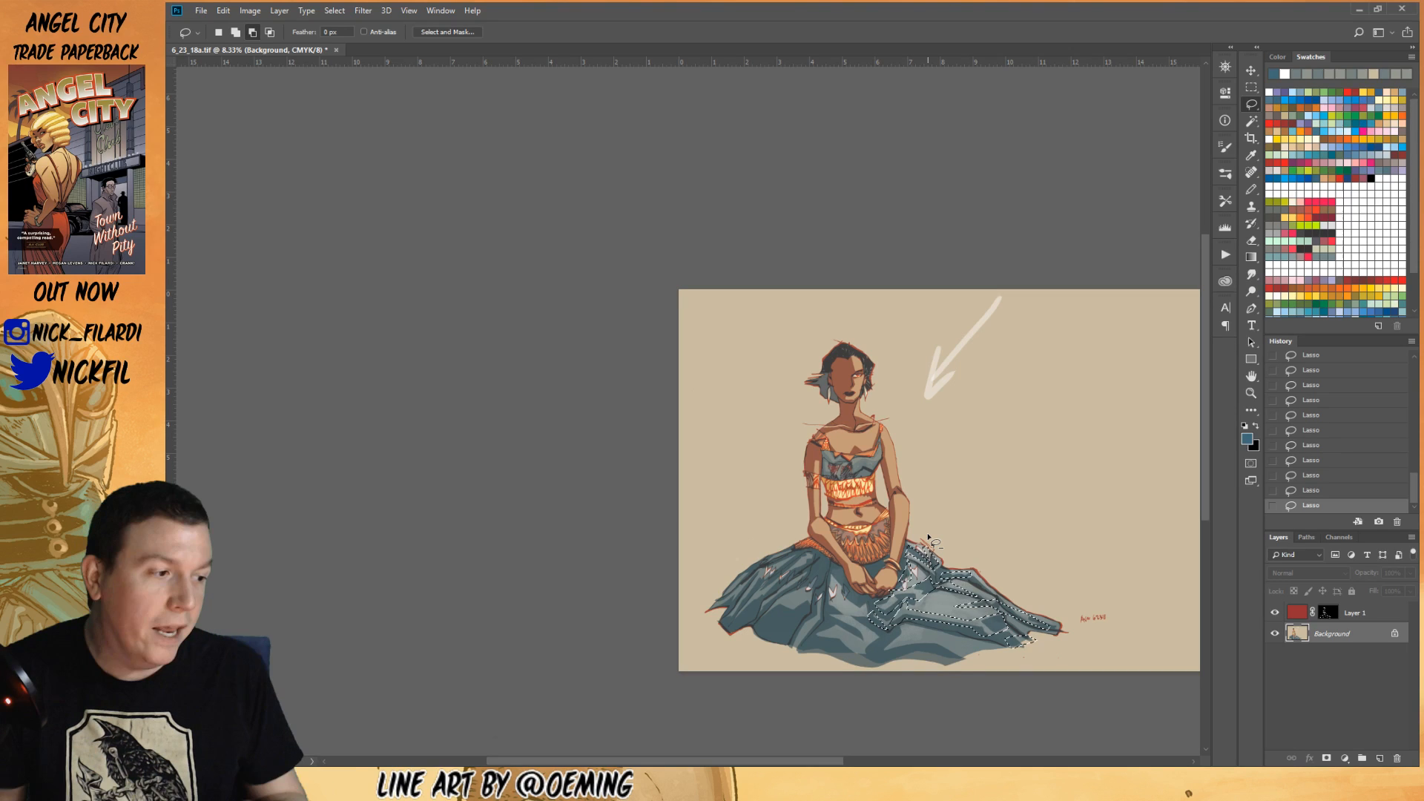
pyautogui.click(1252, 393)
pyautogui.click(1097, 585)
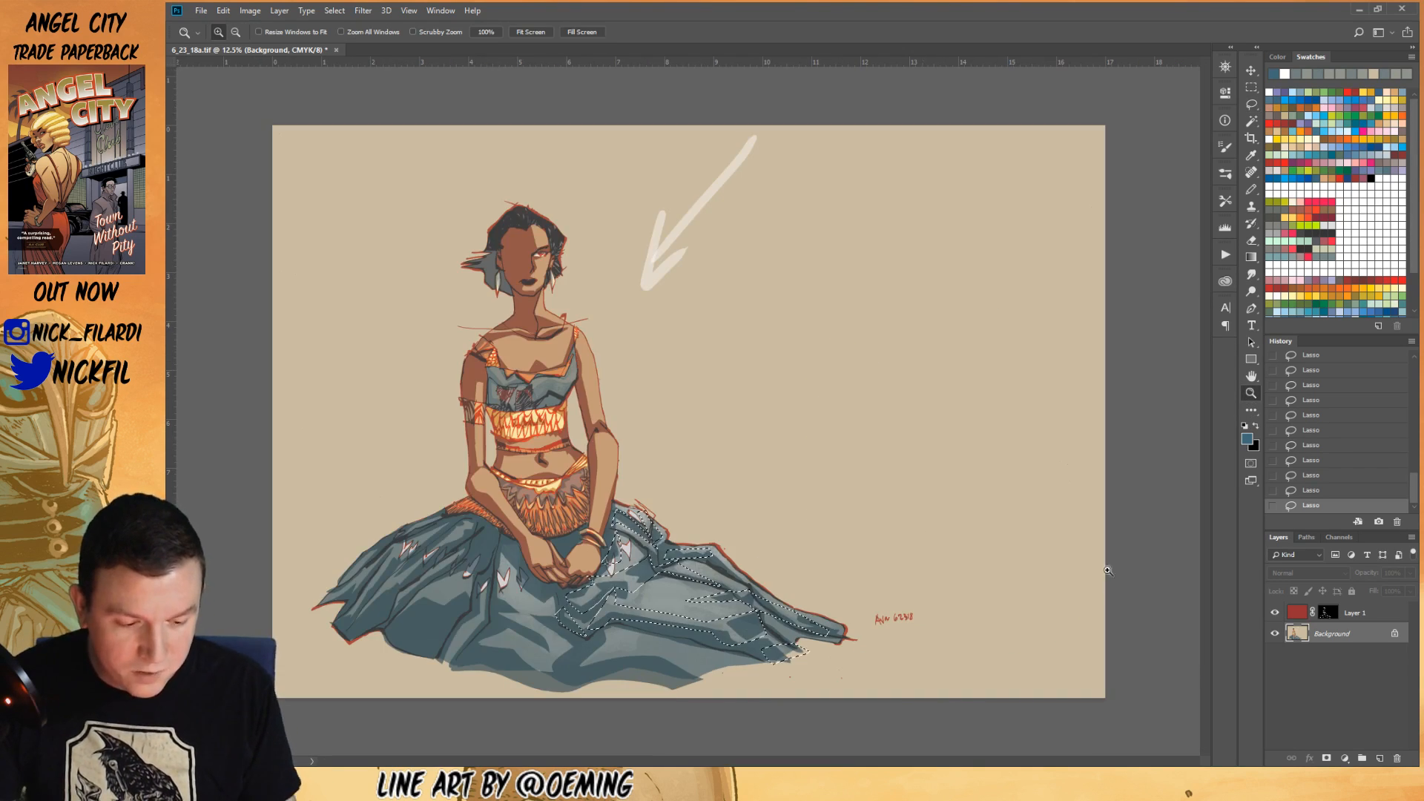
# - Add the lower-right hem folds and the central skirt area beneath the clasped hands to the selection
pyautogui.press('l')
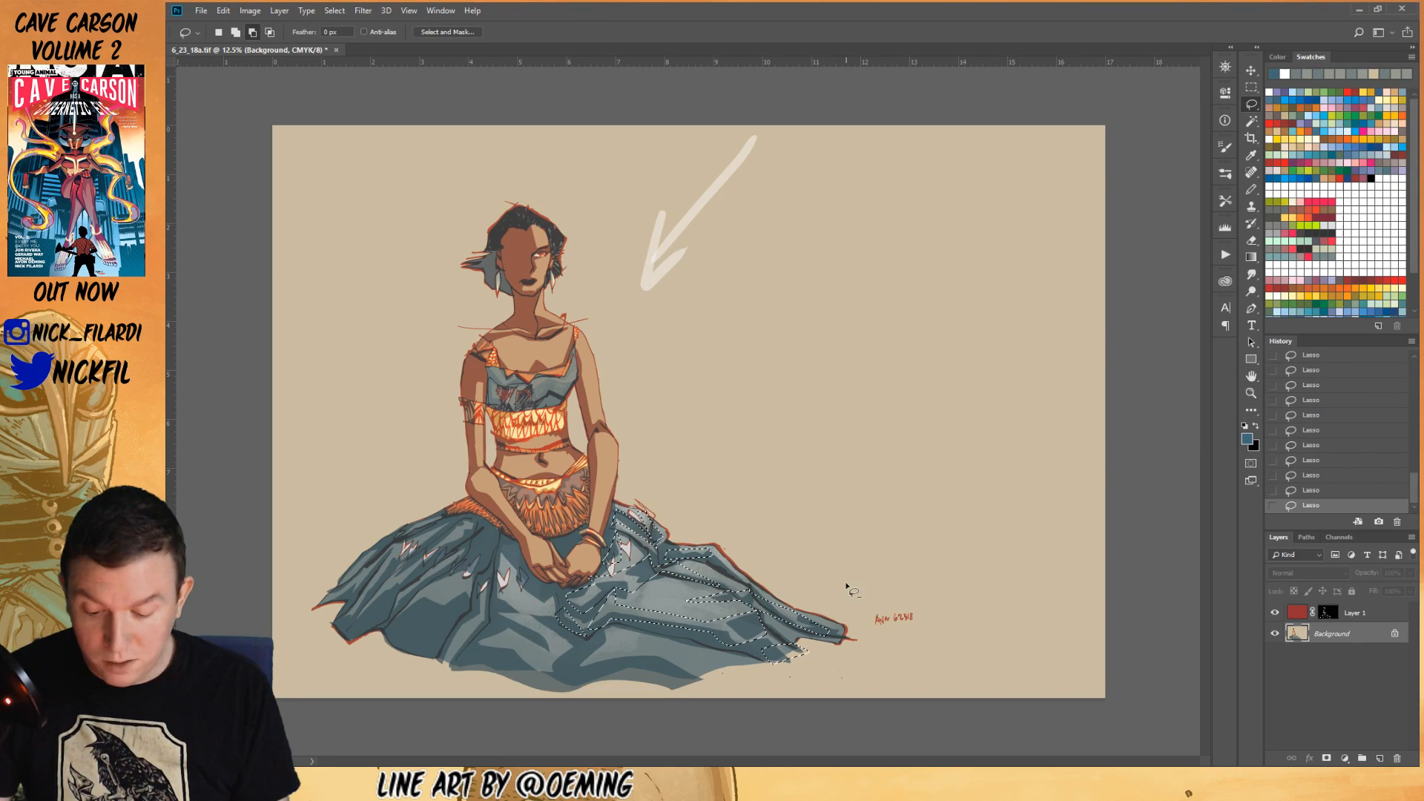
pyautogui.moveTo(639, 646)
pyautogui.mouseDown()
pyautogui.moveTo(571, 670)
pyautogui.moveTo(651, 667)
pyautogui.moveTo(619, 627)
pyautogui.mouseUp()
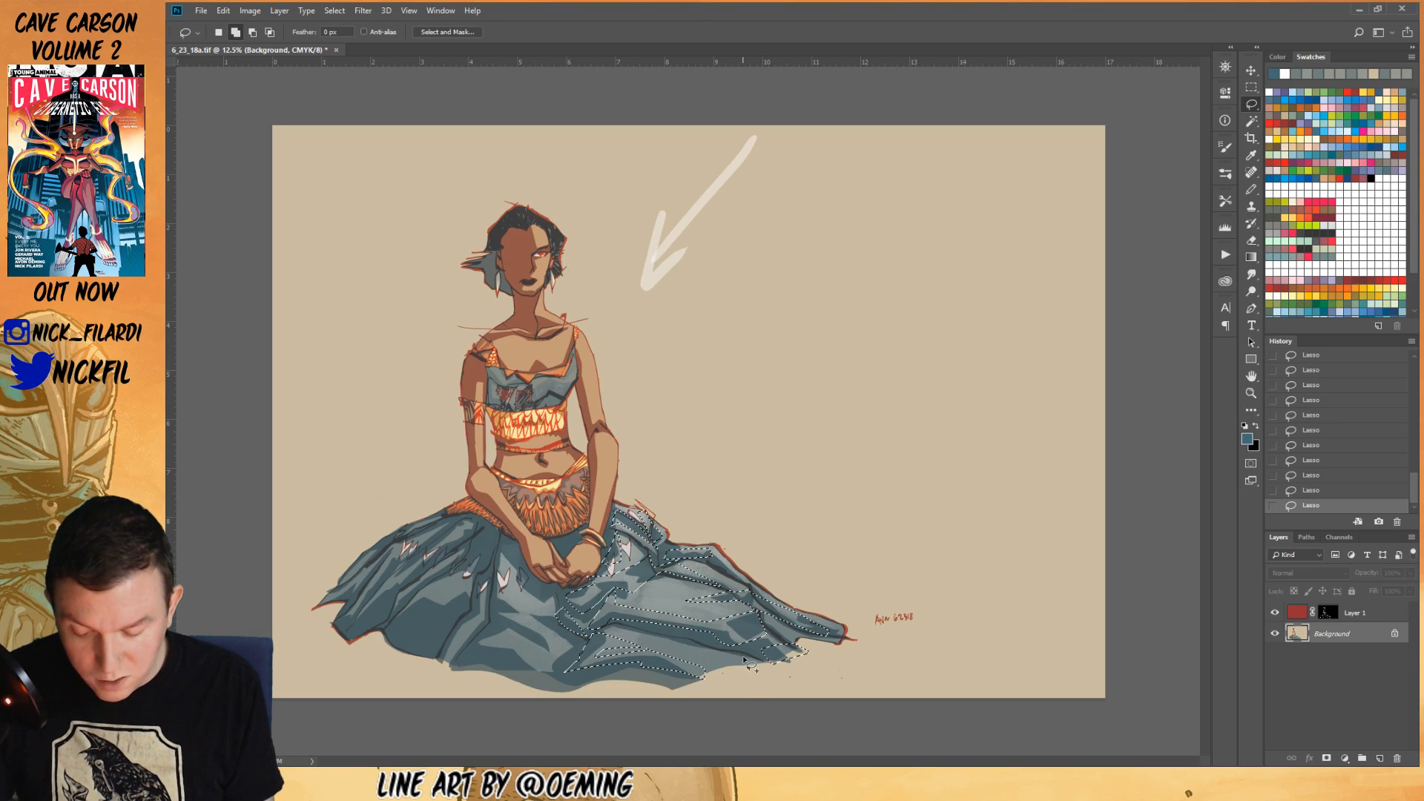
pyautogui.press('h')
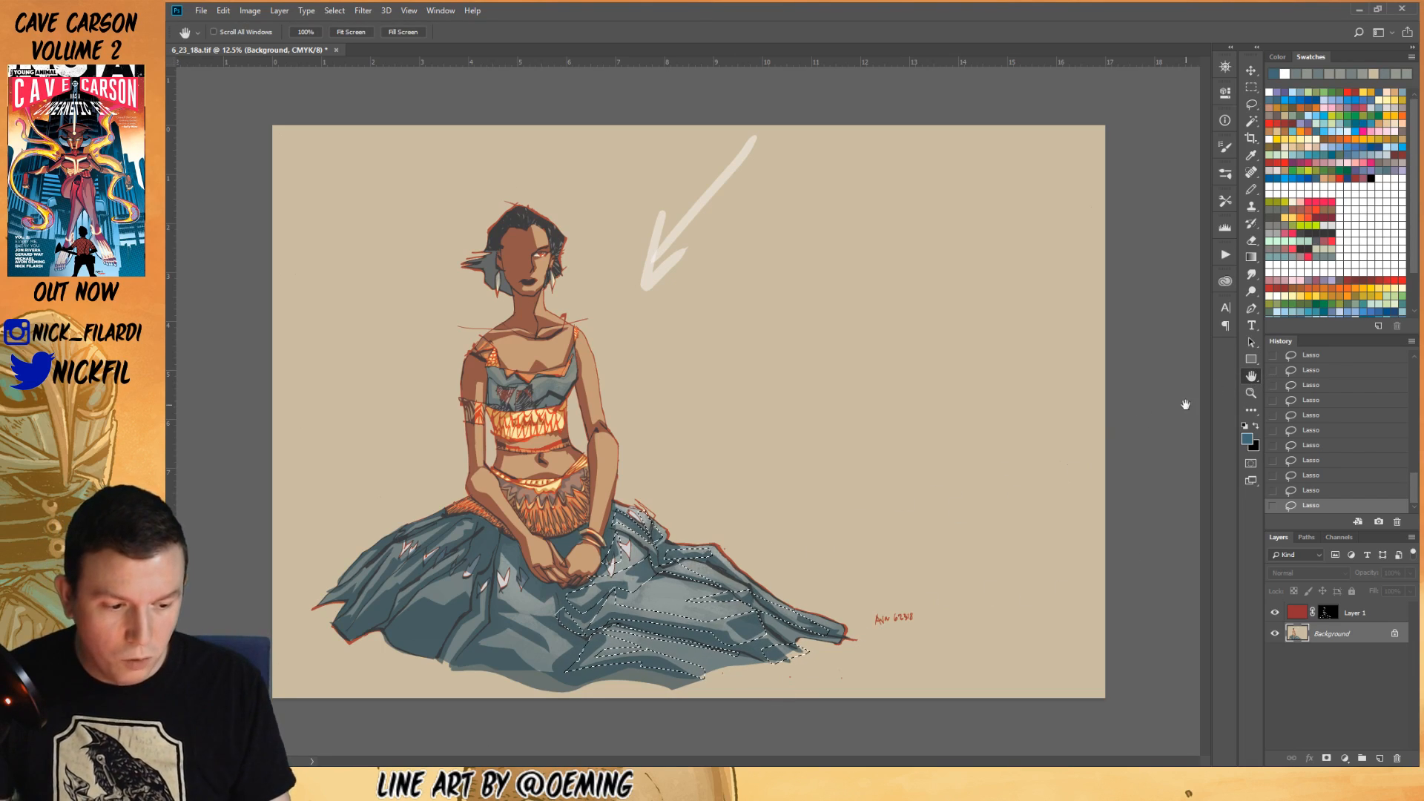
pyautogui.click(1252, 105)
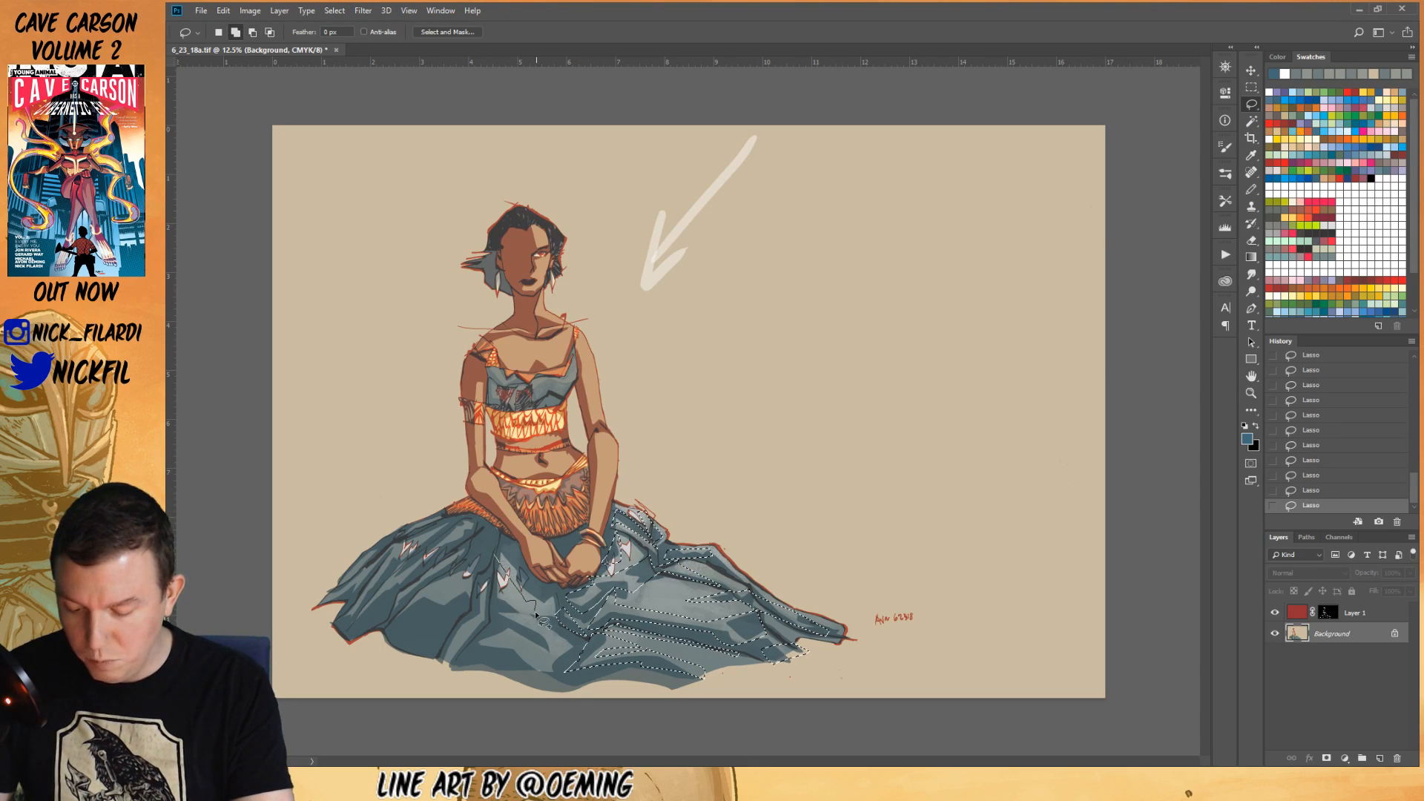
pyautogui.moveTo(555, 593)
pyautogui.mouseDown()
pyautogui.moveTo(494, 537)
pyautogui.moveTo(513, 586)
pyautogui.moveTo(492, 596)
pyautogui.moveTo(519, 616)
pyautogui.moveTo(488, 569)
pyautogui.moveTo(505, 569)
pyautogui.moveTo(500, 554)
pyautogui.moveTo(492, 595)
pyautogui.moveTo(512, 547)
pyautogui.moveTo(564, 628)
pyautogui.moveTo(544, 613)
pyautogui.moveTo(560, 613)
pyautogui.moveTo(522, 615)
pyautogui.moveTo(565, 640)
pyautogui.moveTo(561, 611)
pyautogui.moveTo(513, 637)
pyautogui.moveTo(514, 617)
pyautogui.moveTo(551, 646)
pyautogui.moveTo(481, 607)
pyautogui.moveTo(561, 631)
pyautogui.moveTo(558, 654)
pyautogui.moveTo(572, 643)
pyautogui.moveTo(543, 670)
pyautogui.moveTo(561, 677)
pyautogui.moveTo(583, 631)
pyautogui.moveTo(488, 629)
pyautogui.moveTo(479, 650)
pyautogui.moveTo(517, 653)
pyautogui.moveTo(499, 619)
pyautogui.moveTo(540, 677)
pyautogui.moveTo(484, 640)
pyautogui.moveTo(546, 650)
pyautogui.moveTo(482, 583)
pyautogui.mouseUp()
pyautogui.press('h')
pyautogui.hotkey('ctrl', 'r')
pyautogui.hotkey('ctrl', 'r')
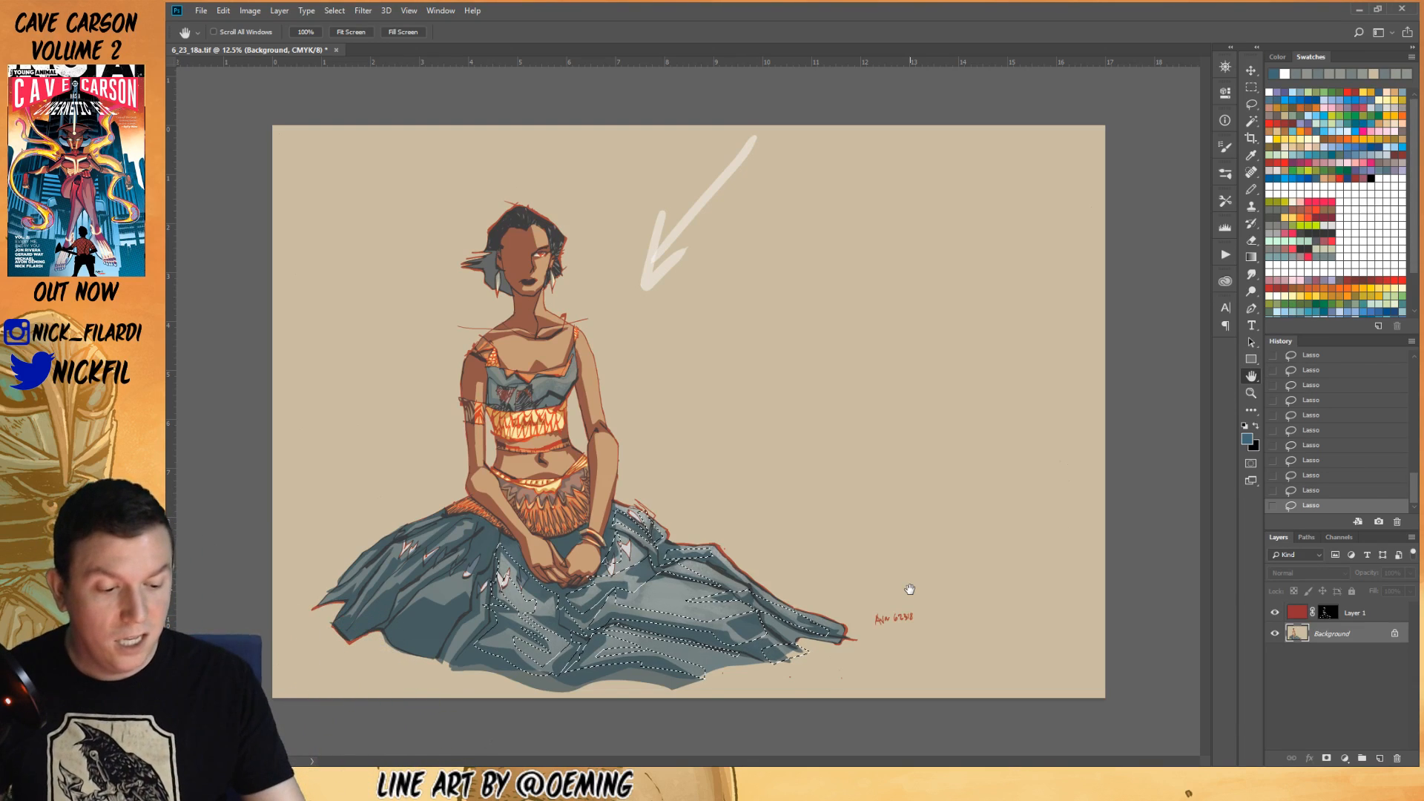
# - Add the shadow folds on the left half of the skirt, from the hip down to the hem, to the lasso selection
pyautogui.click(1251, 393)
pyautogui.click(578, 556)
pyautogui.press('h')
pyautogui.moveTo(629, 574)
pyautogui.mouseDown()
pyautogui.moveTo(938, 512)
pyautogui.moveTo(963, 526)
pyautogui.mouseUp()
pyautogui.hotkey('ctrl', 'r')
pyautogui.press('l')
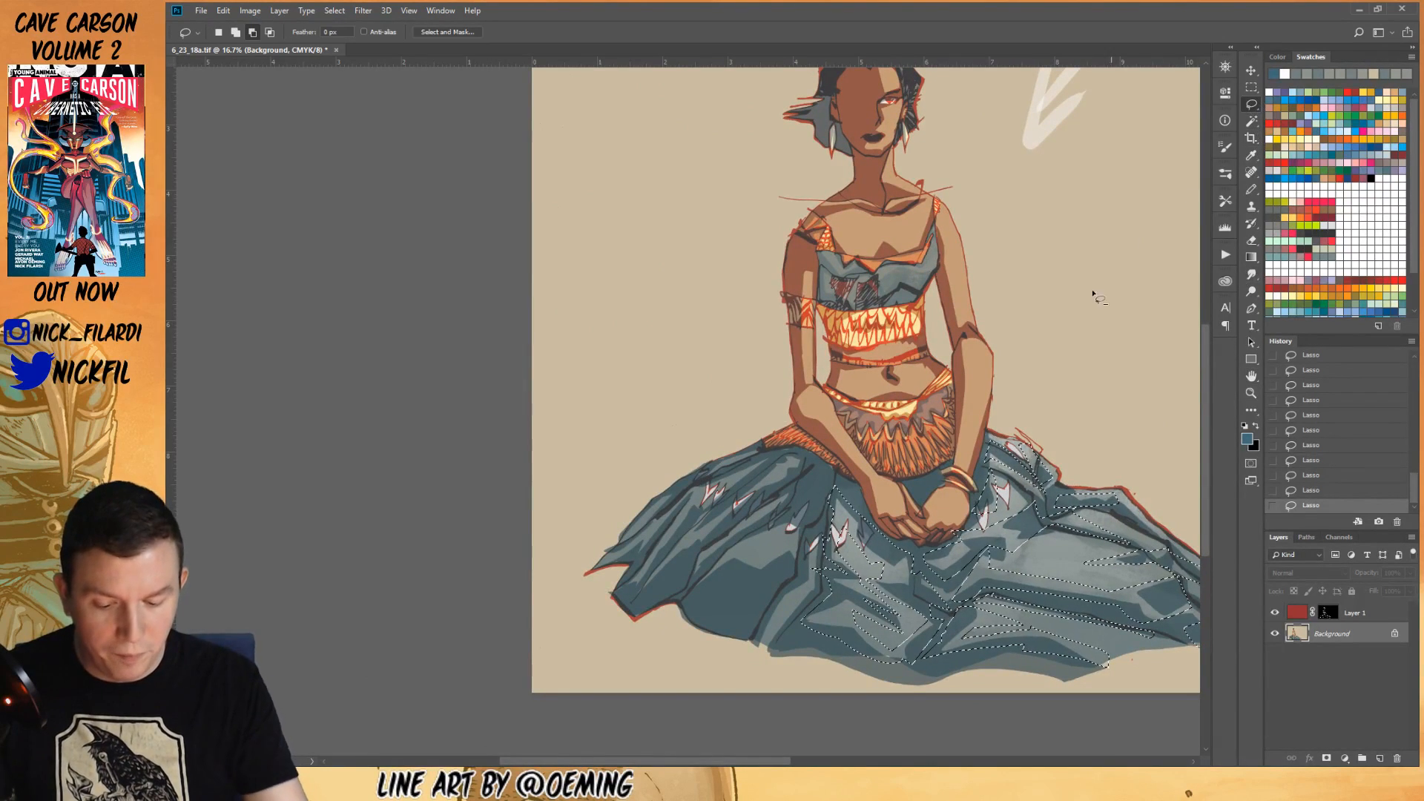
pyautogui.press('shift')
pyautogui.moveTo(791, 528)
pyautogui.mouseDown()
pyautogui.moveTo(704, 578)
pyautogui.moveTo(737, 556)
pyautogui.moveTo(764, 569)
pyautogui.moveTo(790, 547)
pyautogui.moveTo(800, 565)
pyautogui.moveTo(728, 594)
pyautogui.moveTo(824, 530)
pyautogui.moveTo(809, 540)
pyautogui.moveTo(815, 589)
pyautogui.moveTo(836, 487)
pyautogui.moveTo(803, 582)
pyautogui.moveTo(758, 626)
pyautogui.moveTo(806, 610)
pyautogui.mouseUp()
pyautogui.moveTo(764, 656)
pyautogui.mouseDown()
pyautogui.moveTo(744, 616)
pyautogui.moveTo(763, 502)
pyautogui.moveTo(701, 562)
pyautogui.mouseUp()
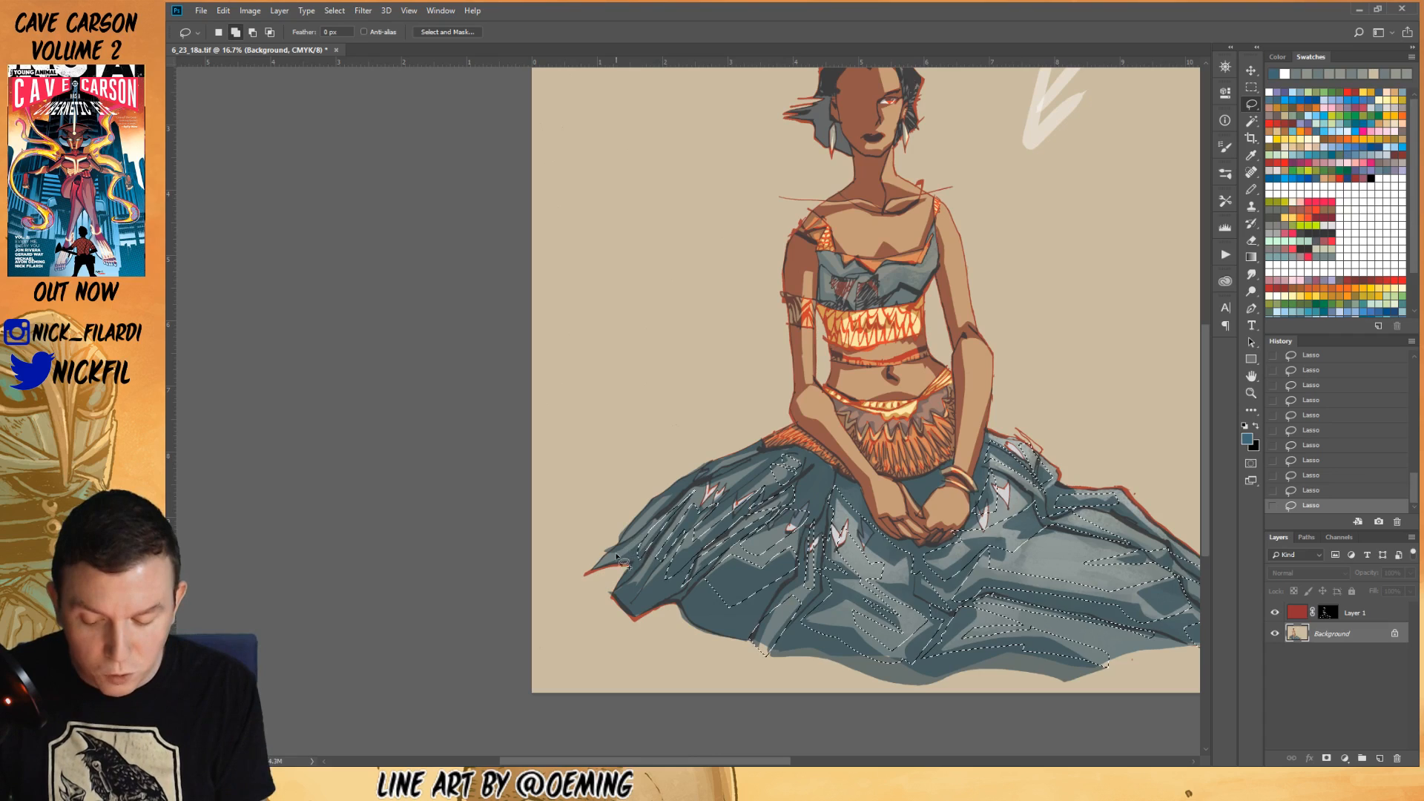
pyautogui.press('alt')
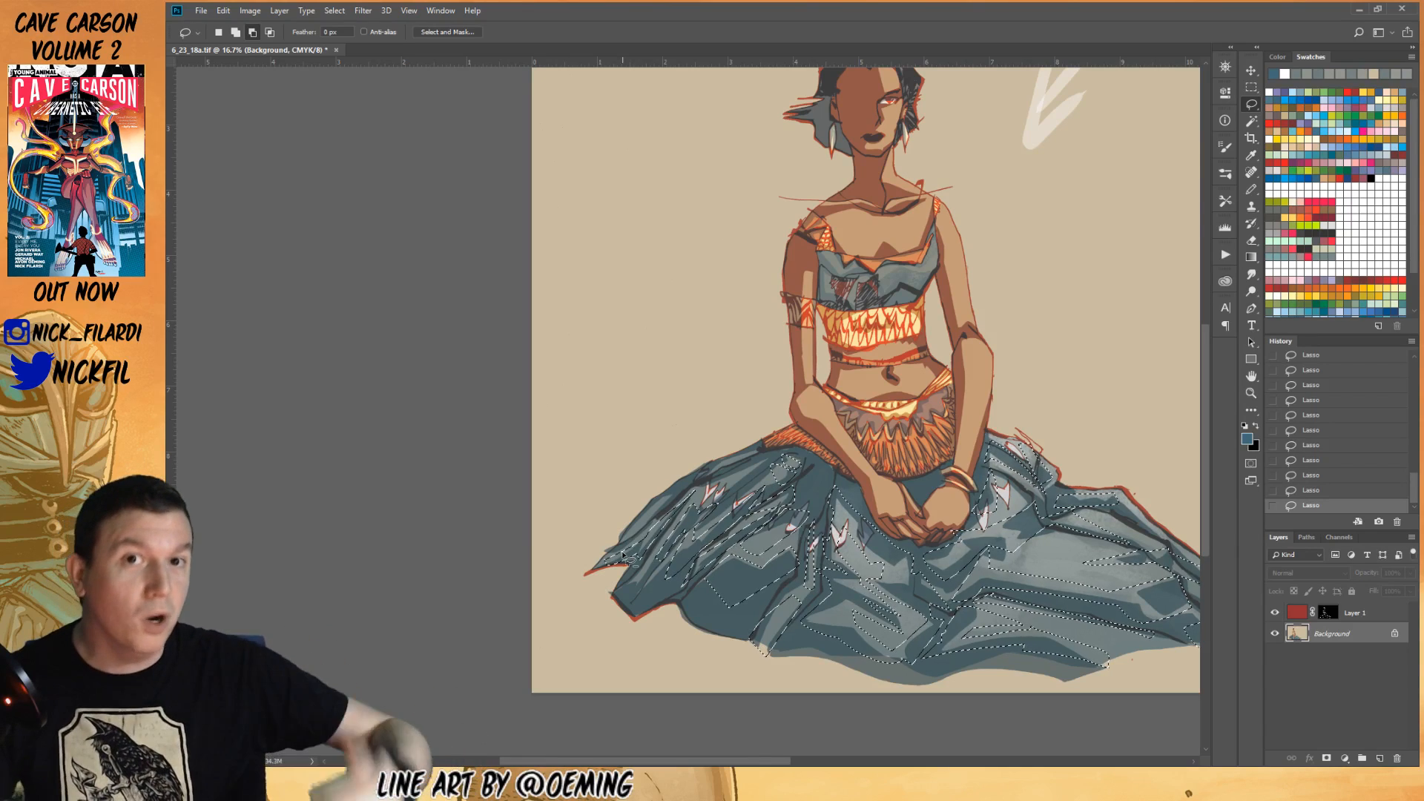
pyautogui.press('shift')
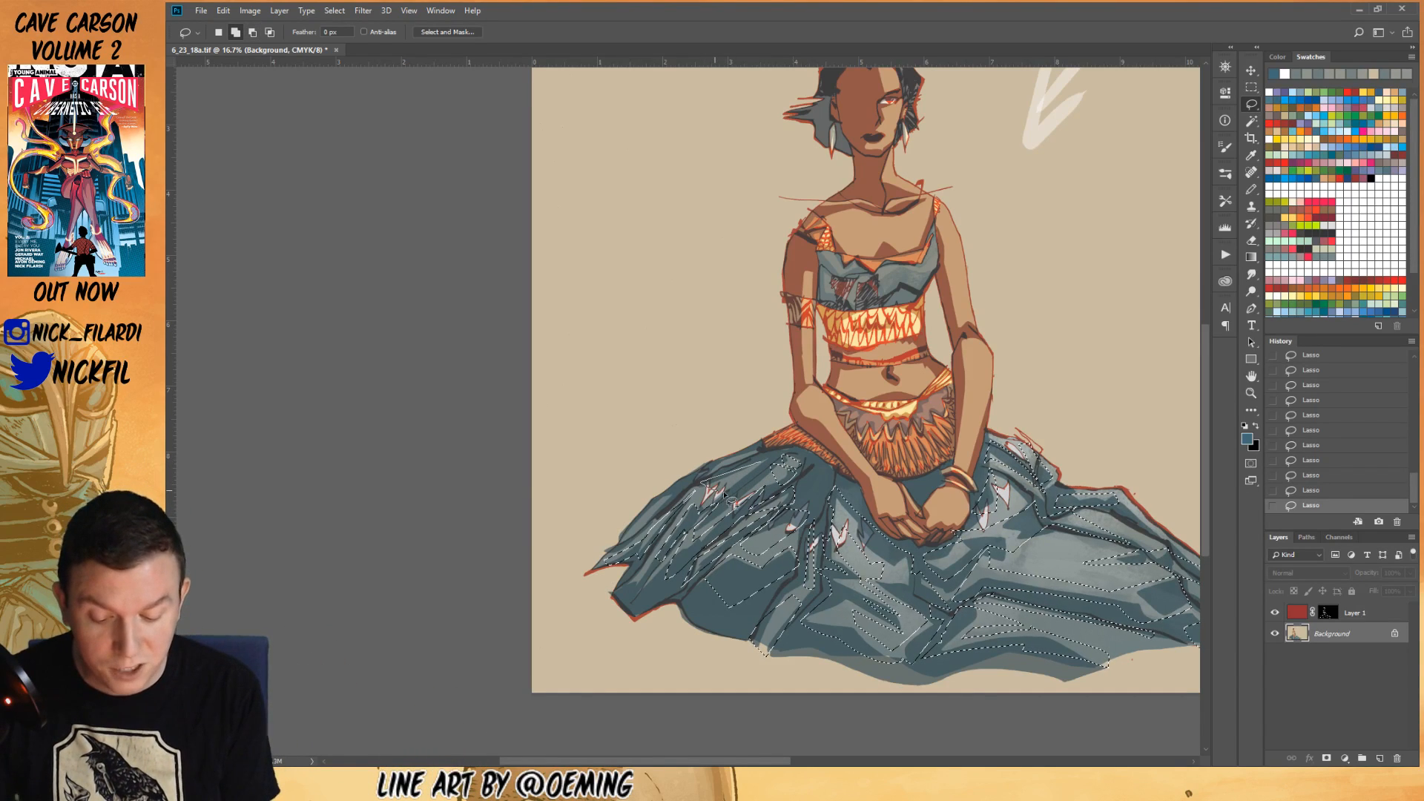
# - Fill the selected skirt folds with a blue-grey sampled from the lower skirt, fade the fill, and deselect
pyautogui.click(1251, 393)
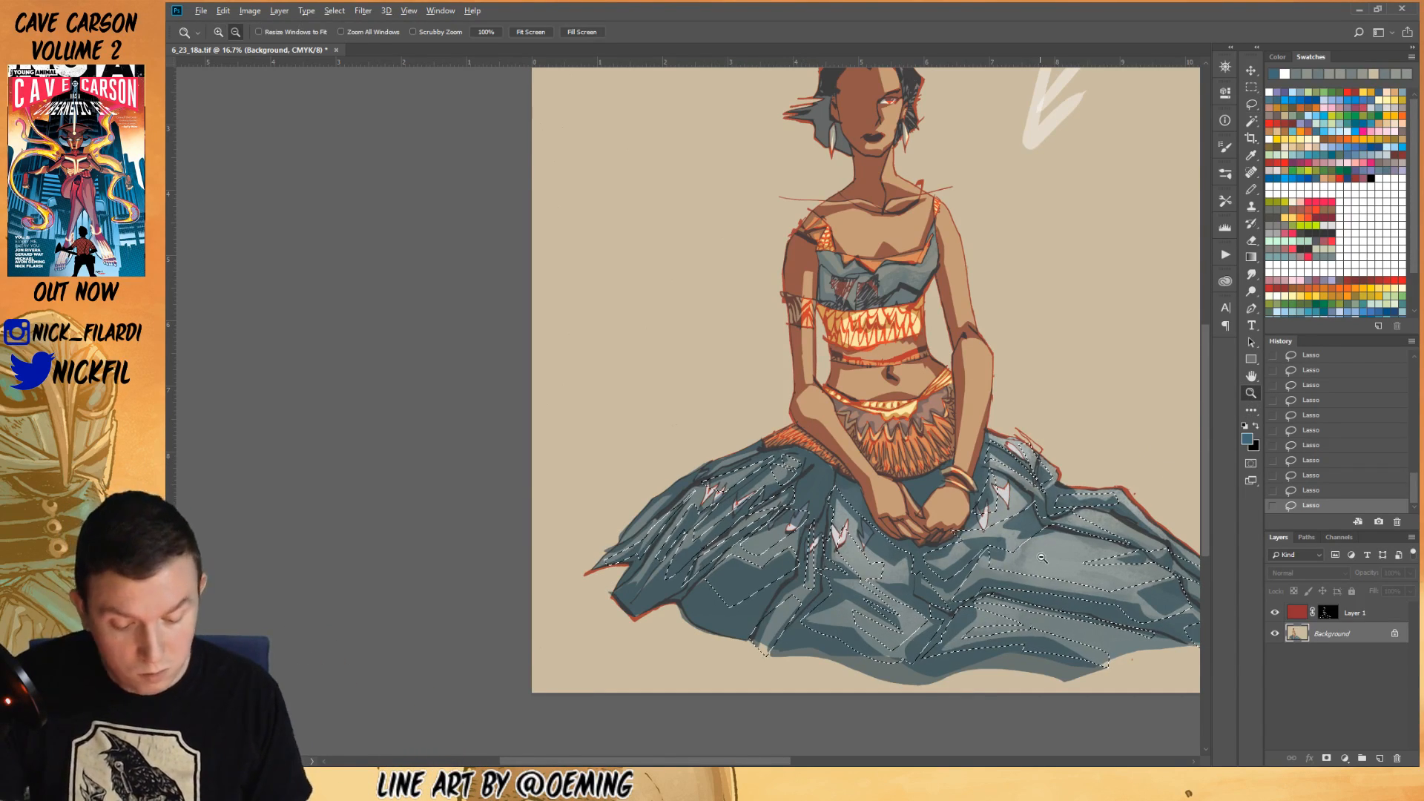
pyautogui.keyDown('alt'); pyautogui.click(1191, 416); pyautogui.keyUp('alt')
pyautogui.click(1252, 257)
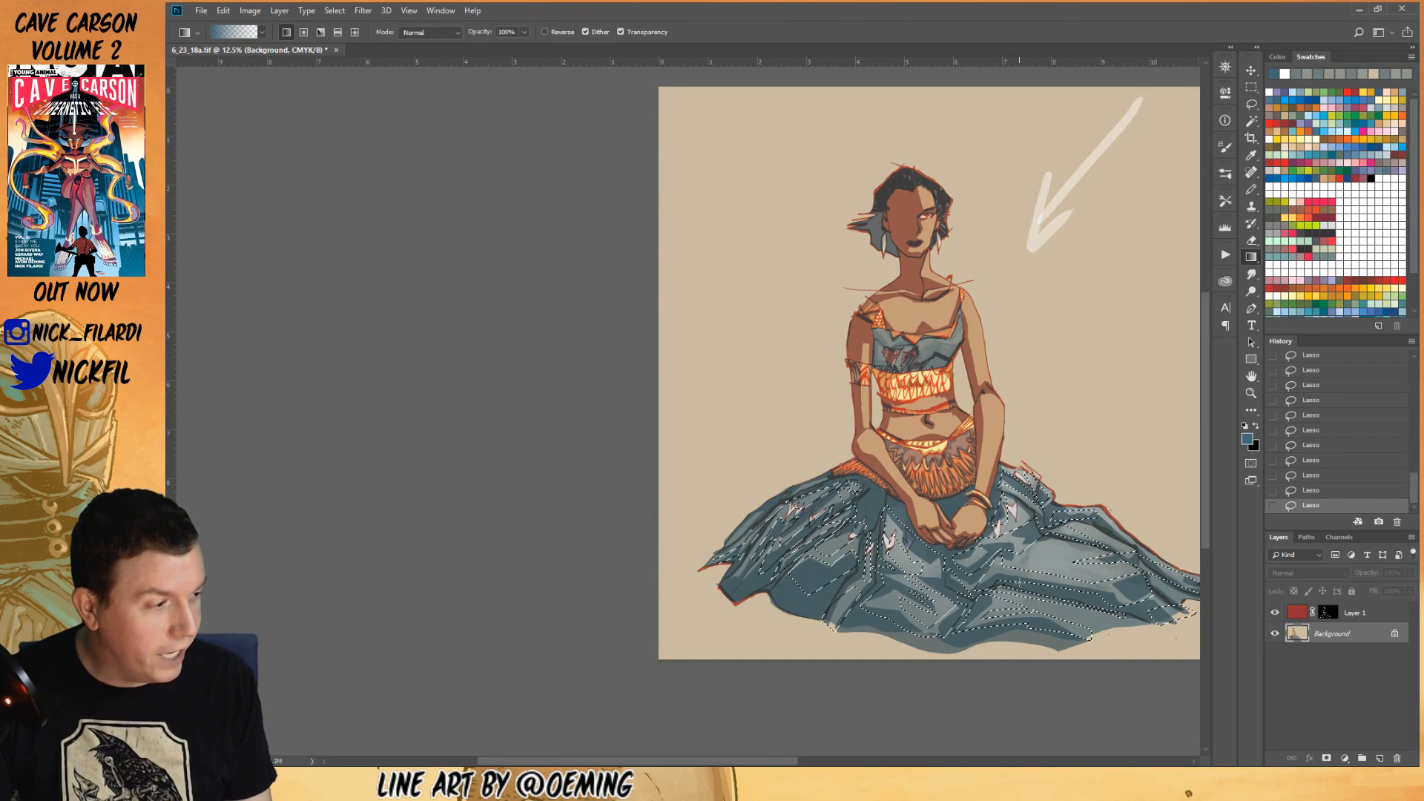
pyautogui.keyDown('alt'); pyautogui.click(954, 617); pyautogui.keyUp('alt')
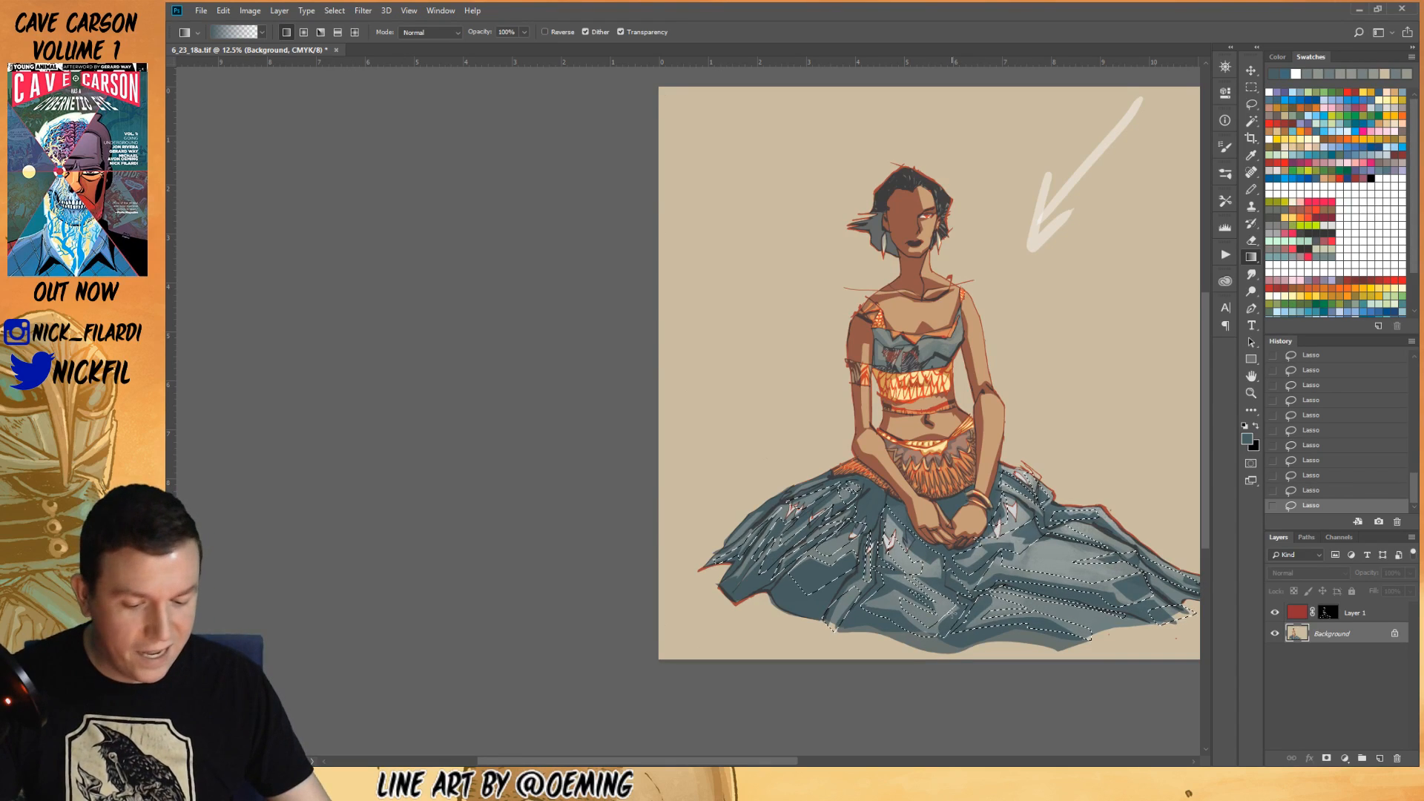
pyautogui.press('F2')
pyautogui.hotkey('ctrl', 'd')
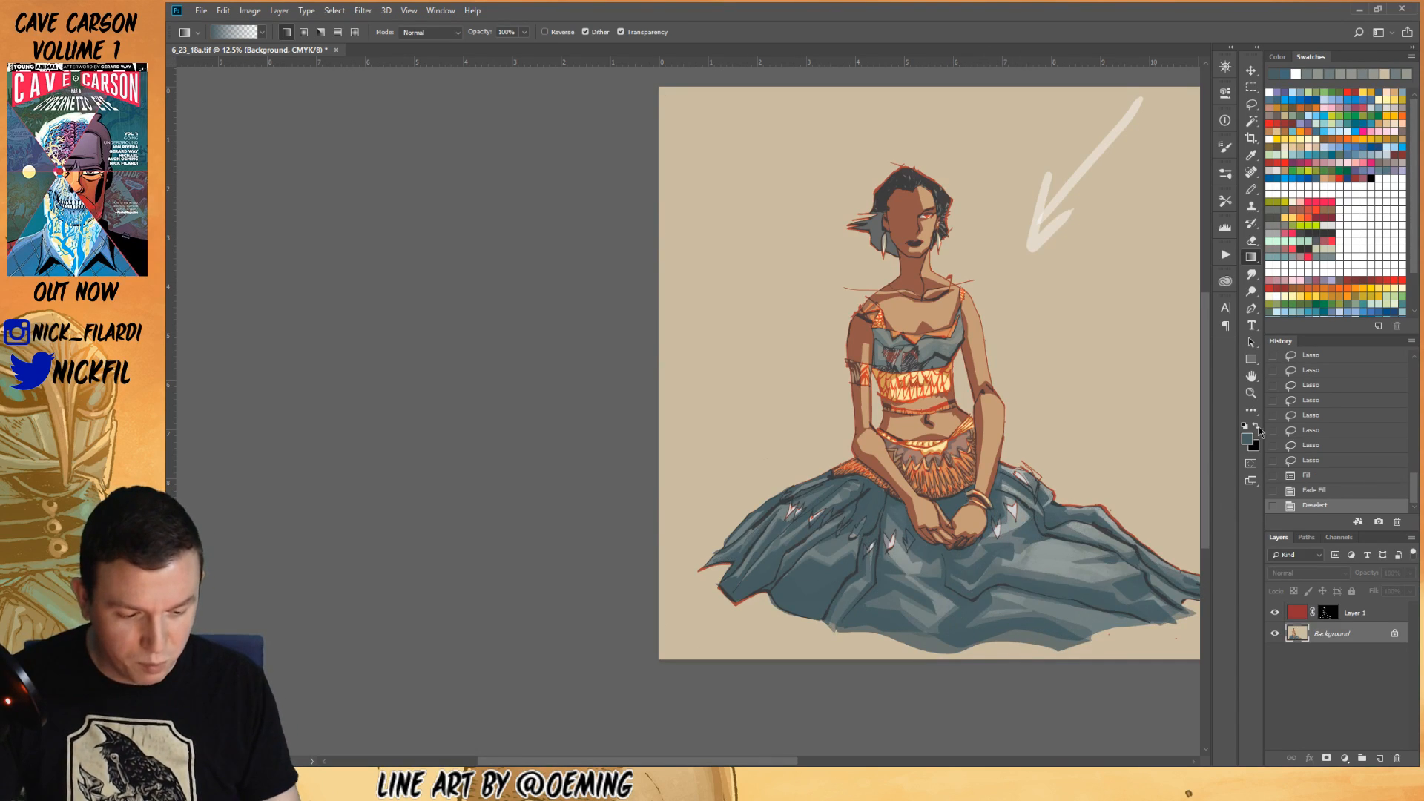
# - Lasso a new selection over the light skirt folds right of the clasped hands, extending toward the lower-right hem
pyautogui.press('h')
pyautogui.moveTo(1019, 586); pyautogui.dragTo(898, 576)
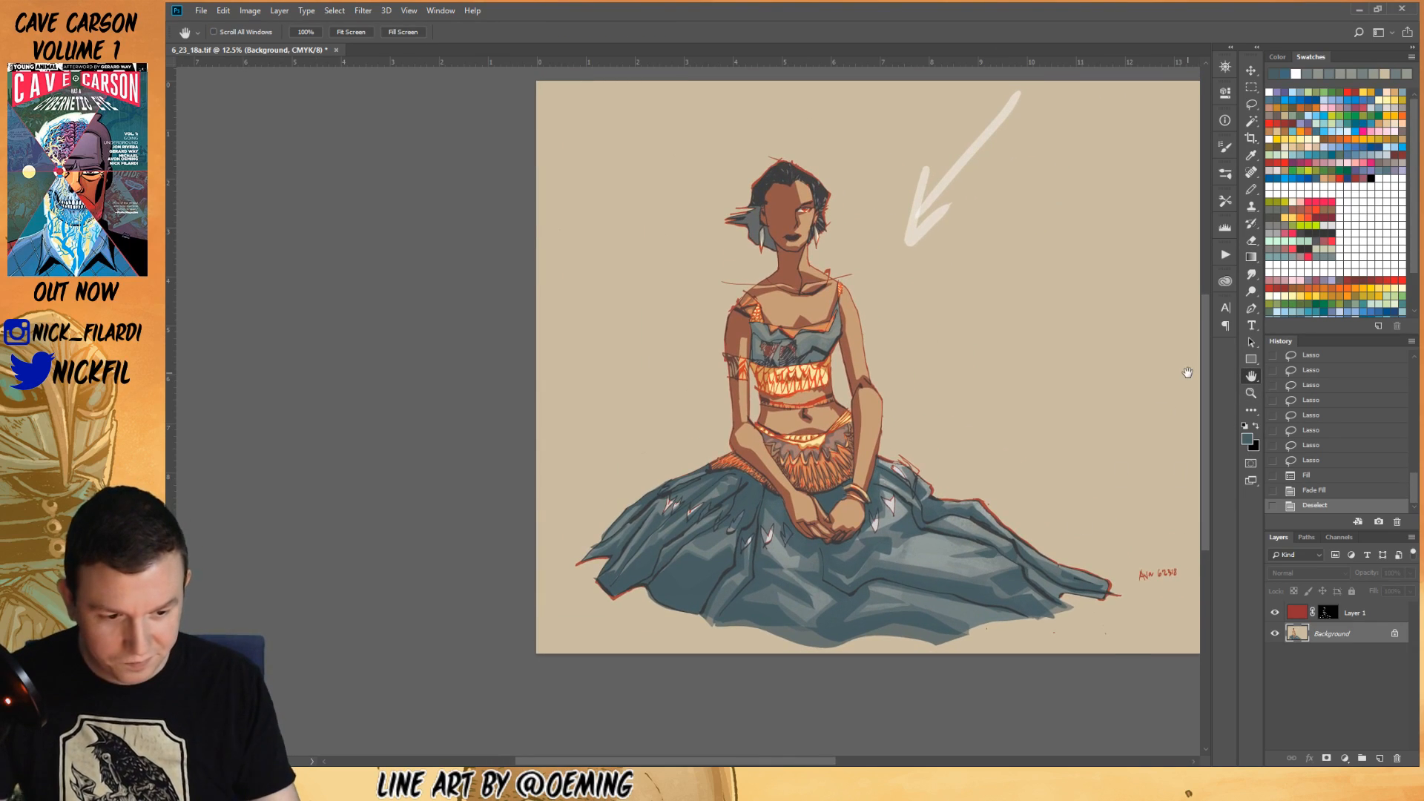
pyautogui.click(1251, 104)
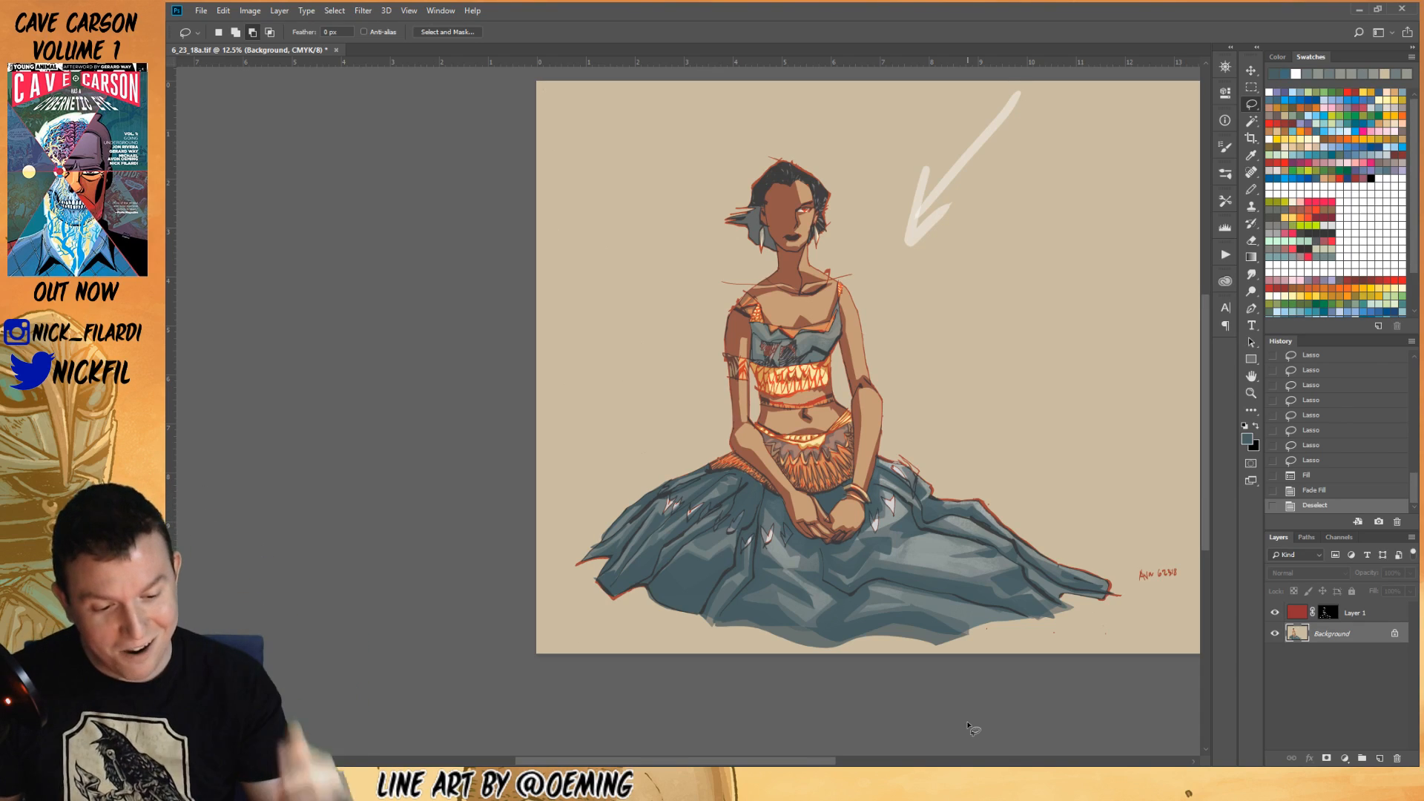
pyautogui.moveTo(936, 531)
pyautogui.mouseDown()
pyautogui.moveTo(875, 558)
pyautogui.moveTo(988, 580)
pyautogui.moveTo(971, 587)
pyautogui.moveTo(1020, 569)
pyautogui.moveTo(928, 532)
pyautogui.moveTo(926, 482)
pyautogui.moveTo(907, 524)
pyautogui.moveTo(878, 544)
pyautogui.moveTo(857, 534)
pyautogui.moveTo(866, 489)
pyautogui.moveTo(911, 511)
pyautogui.mouseUp()
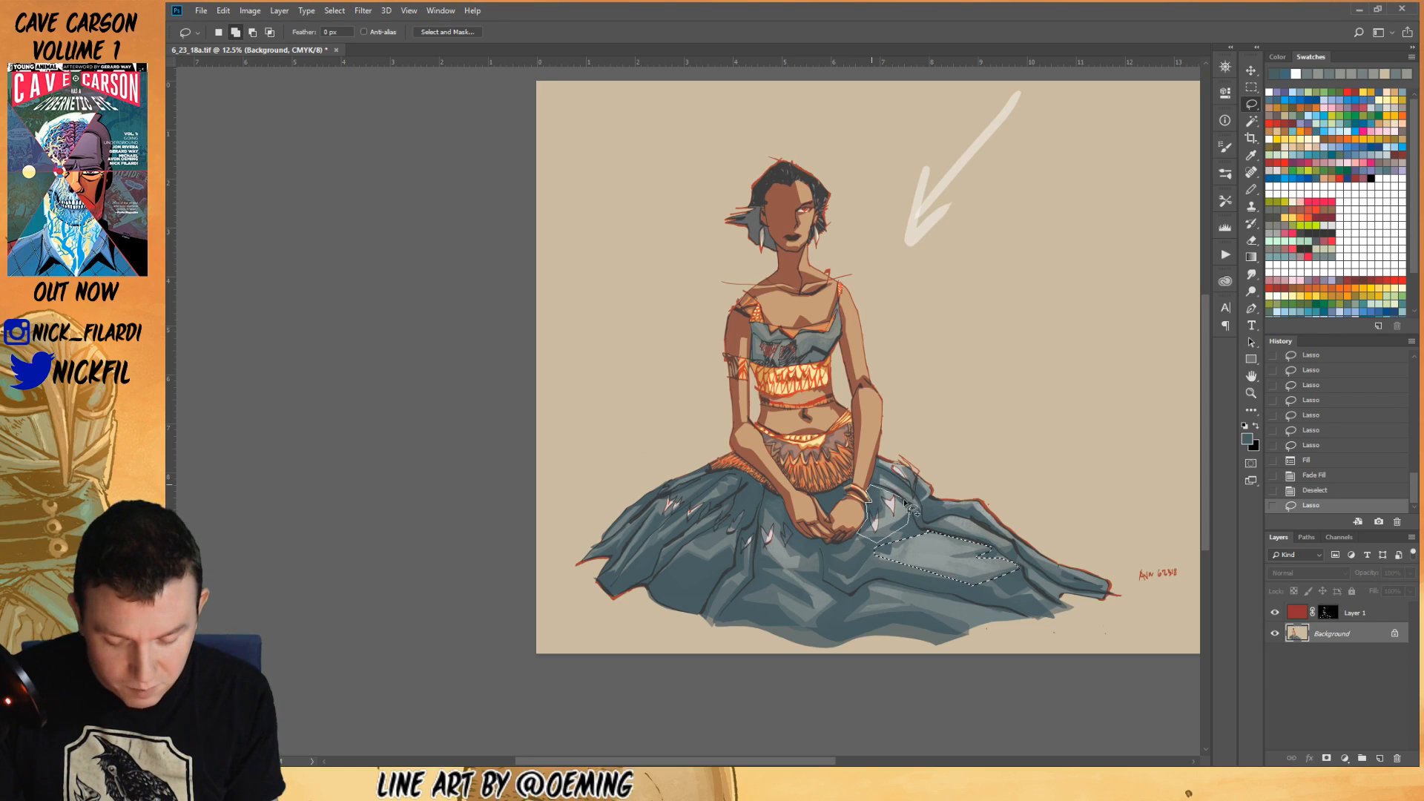
pyautogui.press('shift')
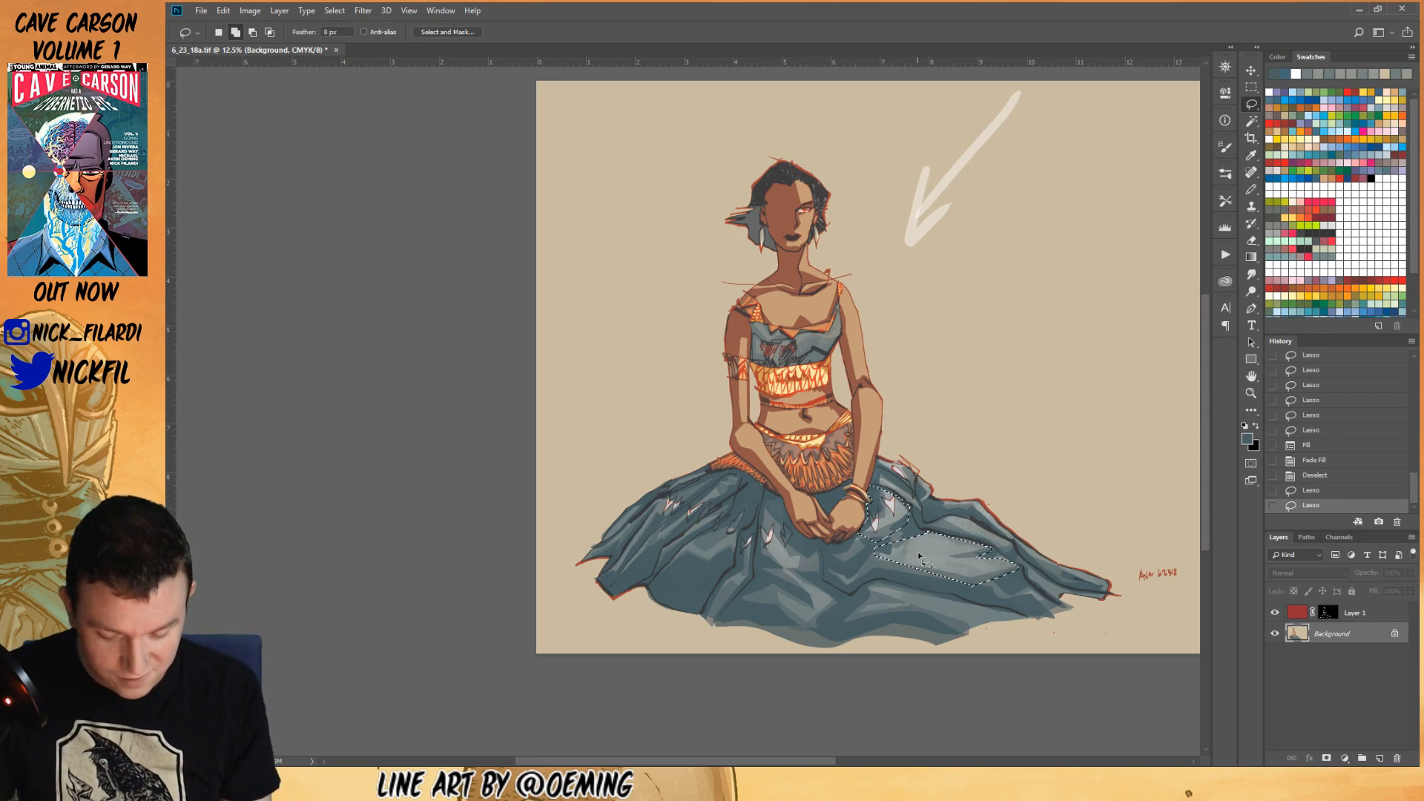
pyautogui.moveTo(879, 568); pyautogui.dragTo(871, 564)
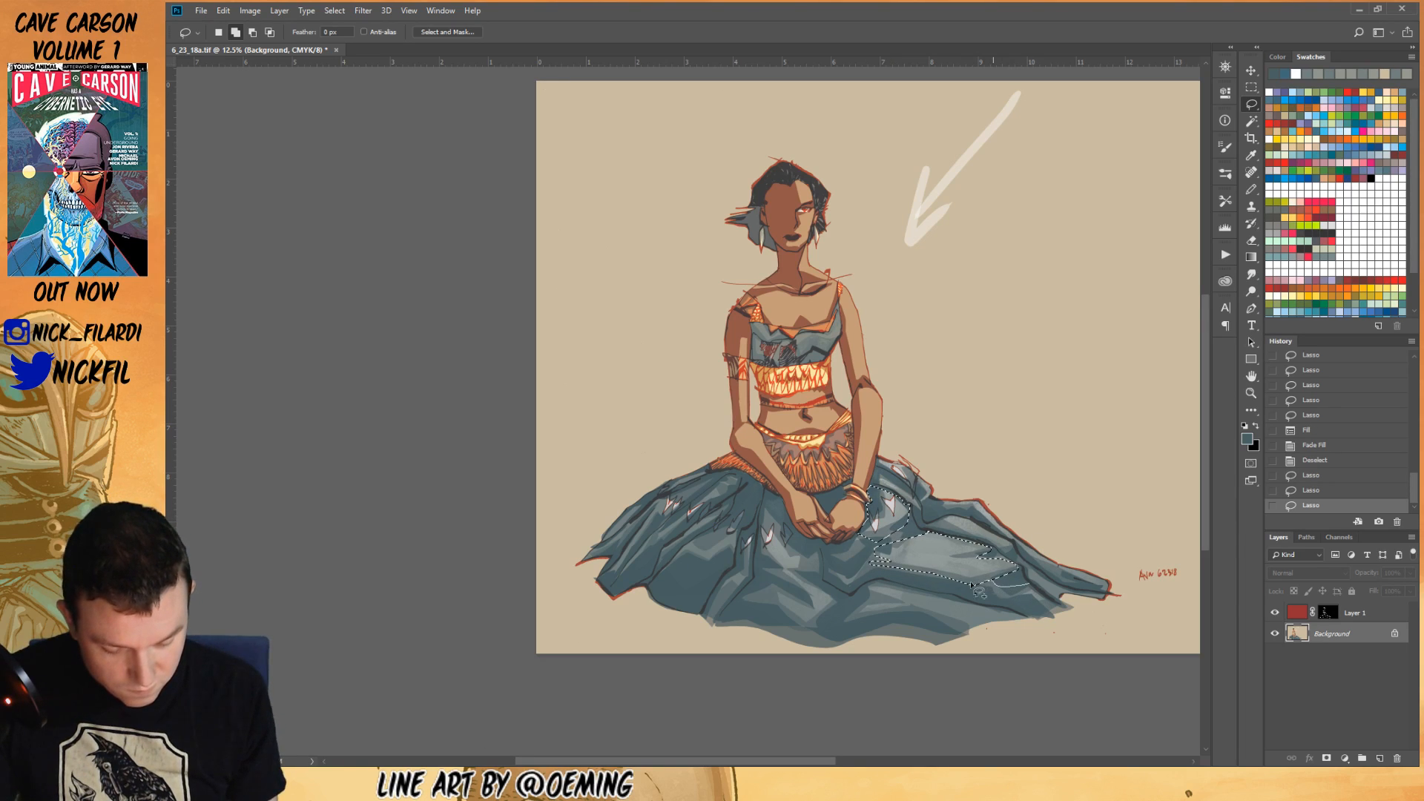
pyautogui.moveTo(1057, 605)
pyautogui.mouseDown()
pyautogui.moveTo(932, 525)
pyautogui.moveTo(1036, 544)
pyautogui.mouseUp()
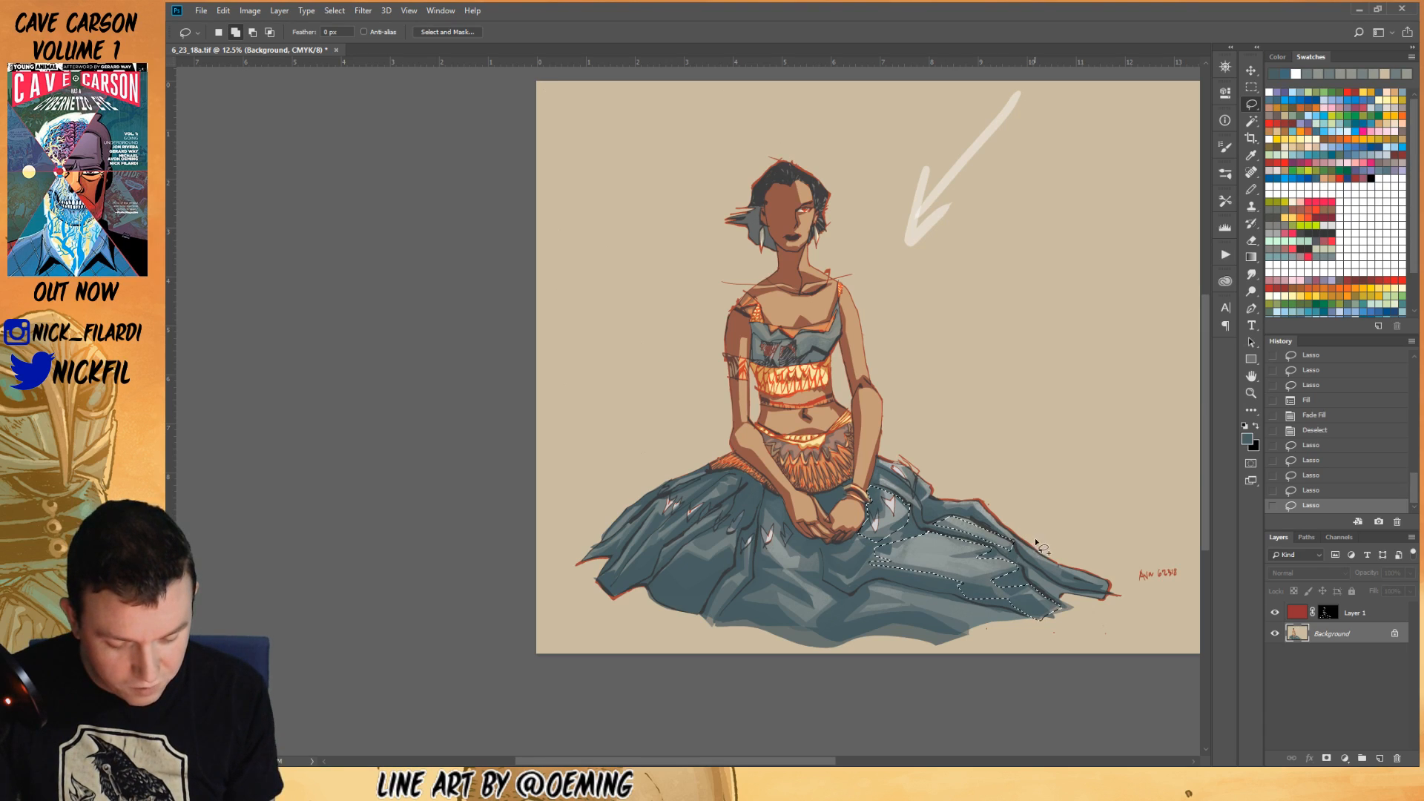
# - Refine the selection along the skirt's trailing right end and add the folds beside the hip
pyautogui.press('alt')
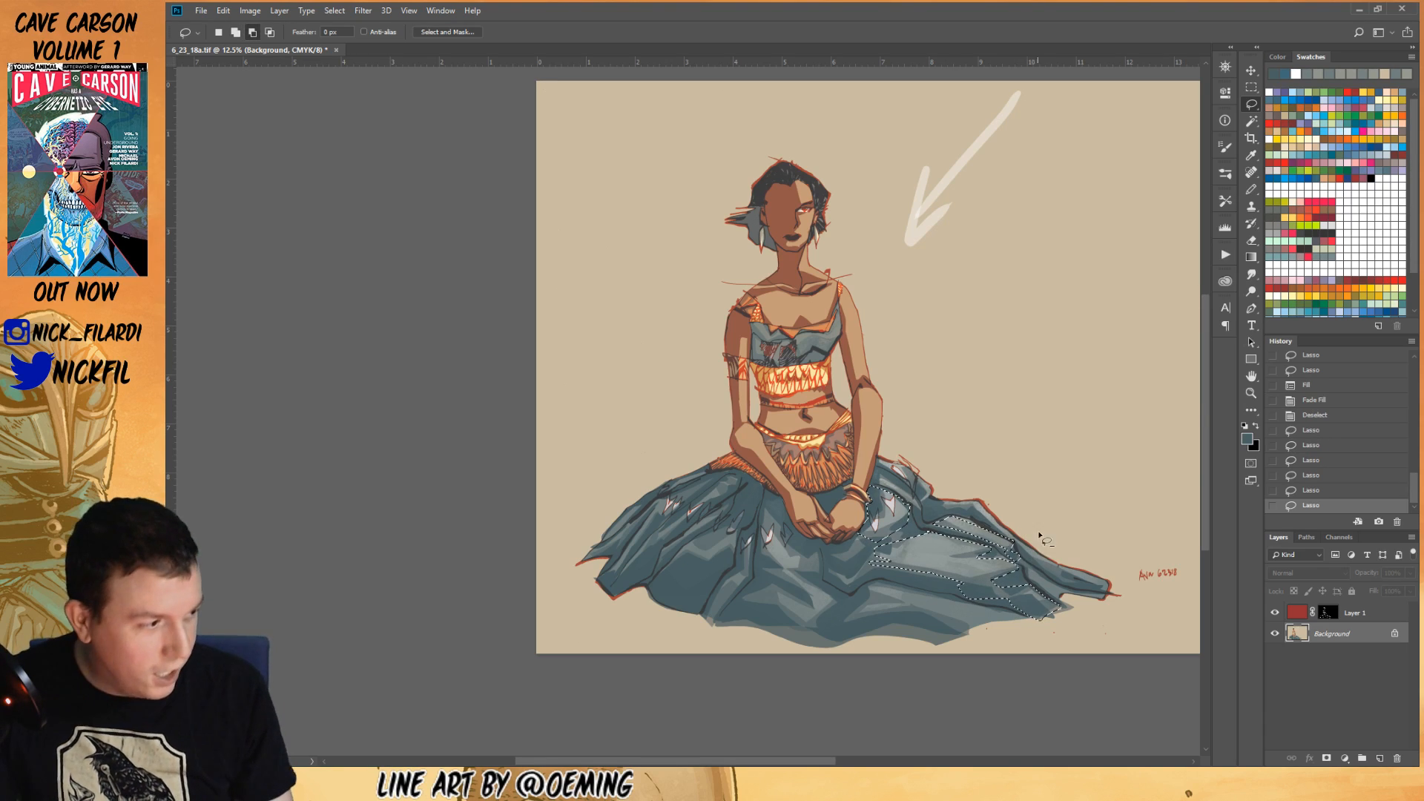
pyautogui.moveTo(1011, 549)
pyautogui.mouseDown()
pyautogui.moveTo(1050, 597)
pyautogui.moveTo(1113, 595)
pyautogui.moveTo(1054, 602)
pyautogui.mouseUp()
pyautogui.press('shift')
pyautogui.press('alt')
pyautogui.press('shift')
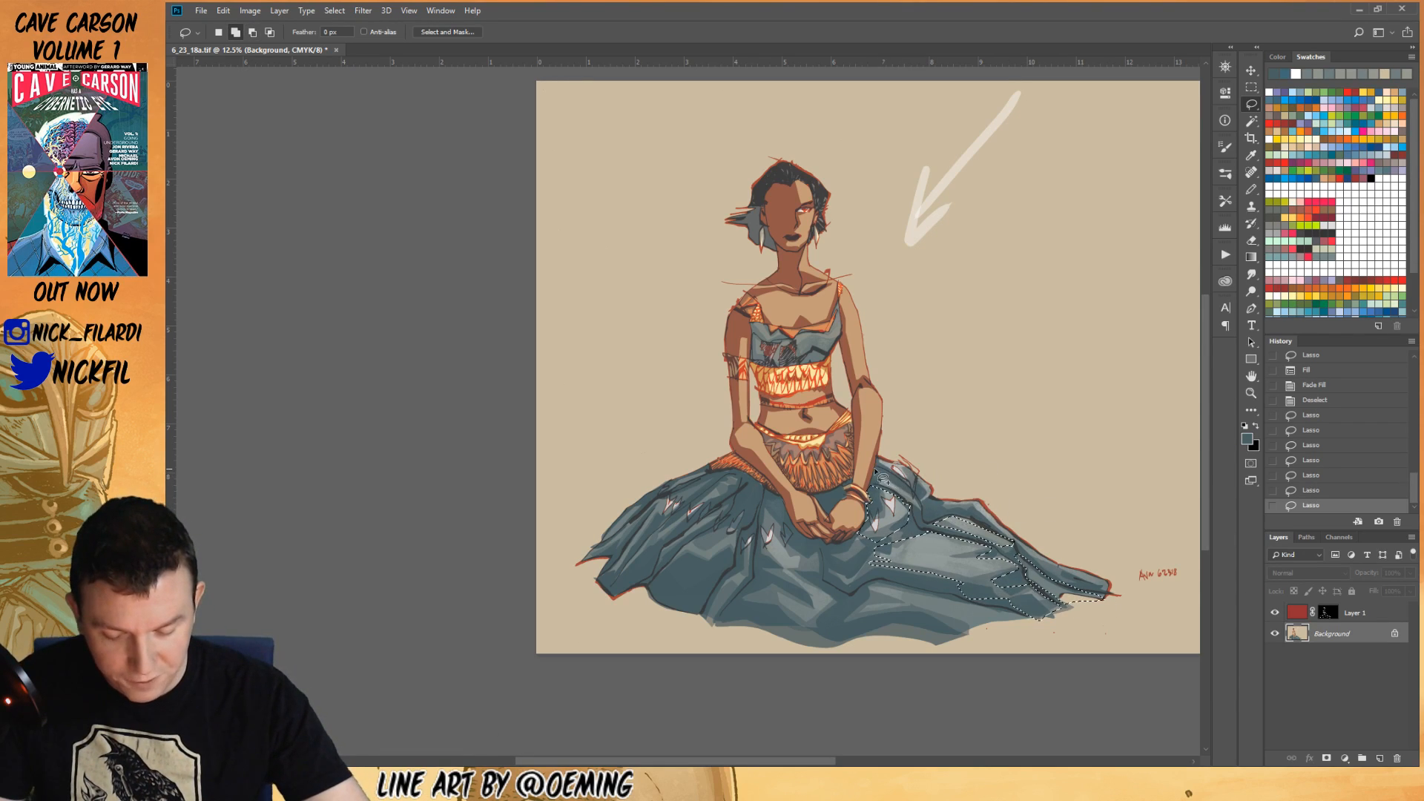
pyautogui.moveTo(896, 492)
pyautogui.mouseDown()
pyautogui.moveTo(881, 452)
pyautogui.moveTo(896, 476)
pyautogui.moveTo(875, 462)
pyautogui.moveTo(927, 494)
pyautogui.moveTo(860, 446)
pyautogui.moveTo(979, 509)
pyautogui.moveTo(930, 511)
pyautogui.moveTo(980, 506)
pyautogui.moveTo(927, 503)
pyautogui.moveTo(940, 526)
pyautogui.moveTo(981, 488)
pyautogui.mouseUp()
pyautogui.press('shift')
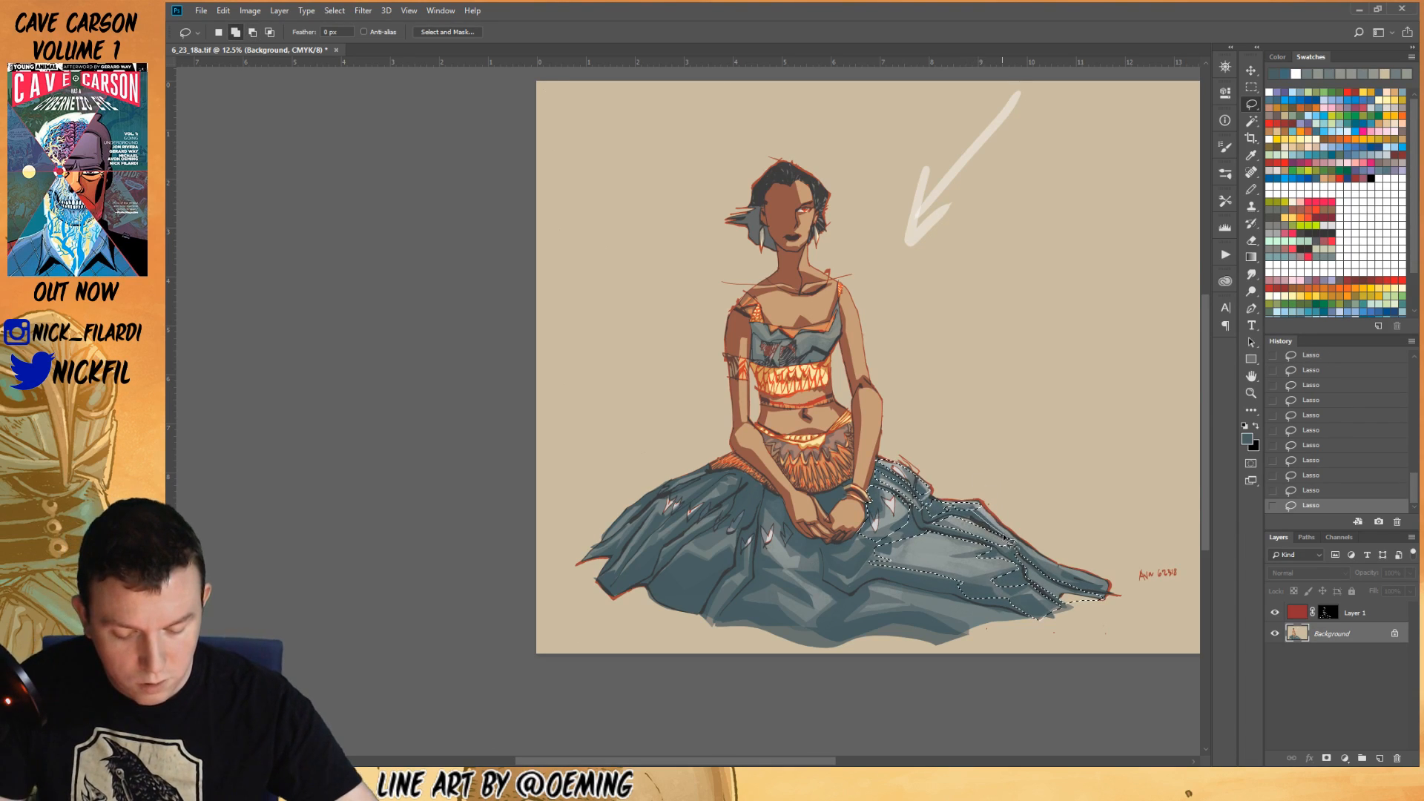
# - Extend the selection past the skirt's upper-right edge and subtract the tan background from it with the Magic Wand
pyautogui.moveTo(1085, 591)
pyautogui.mouseDown()
pyautogui.moveTo(1112, 598)
pyautogui.moveTo(1106, 576)
pyautogui.moveTo(966, 492)
pyautogui.moveTo(942, 510)
pyautogui.mouseUp()
pyautogui.click(1251, 121)
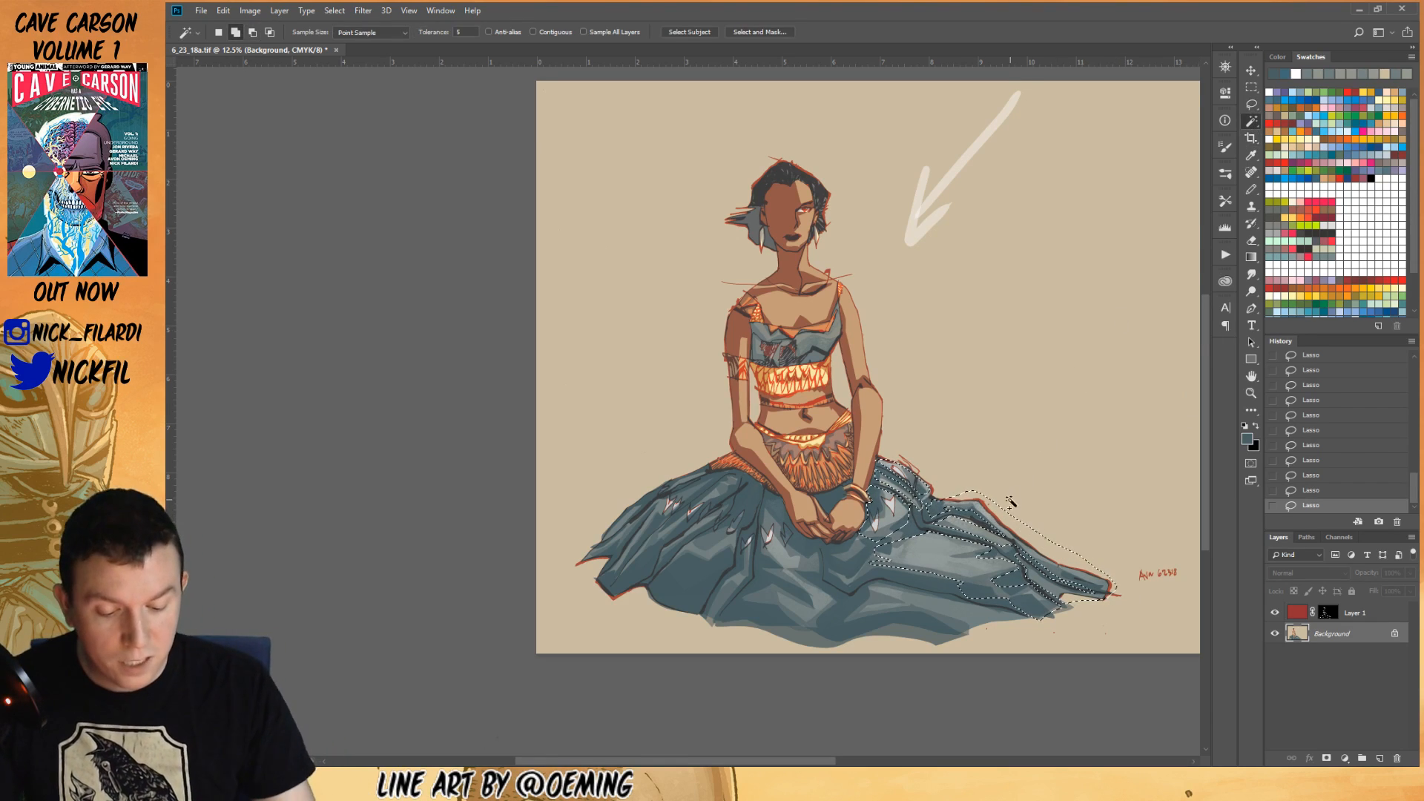
pyautogui.keyDown('alt'); pyautogui.click(1119, 504); pyautogui.keyUp('alt')
pyautogui.click(1256, 374)
pyautogui.moveTo(979, 560)
pyautogui.mouseDown()
pyautogui.moveTo(987, 597)
pyautogui.moveTo(967, 566)
pyautogui.moveTo(987, 561)
pyautogui.mouseUp()
pyautogui.hotkey('ctrl', 'r')
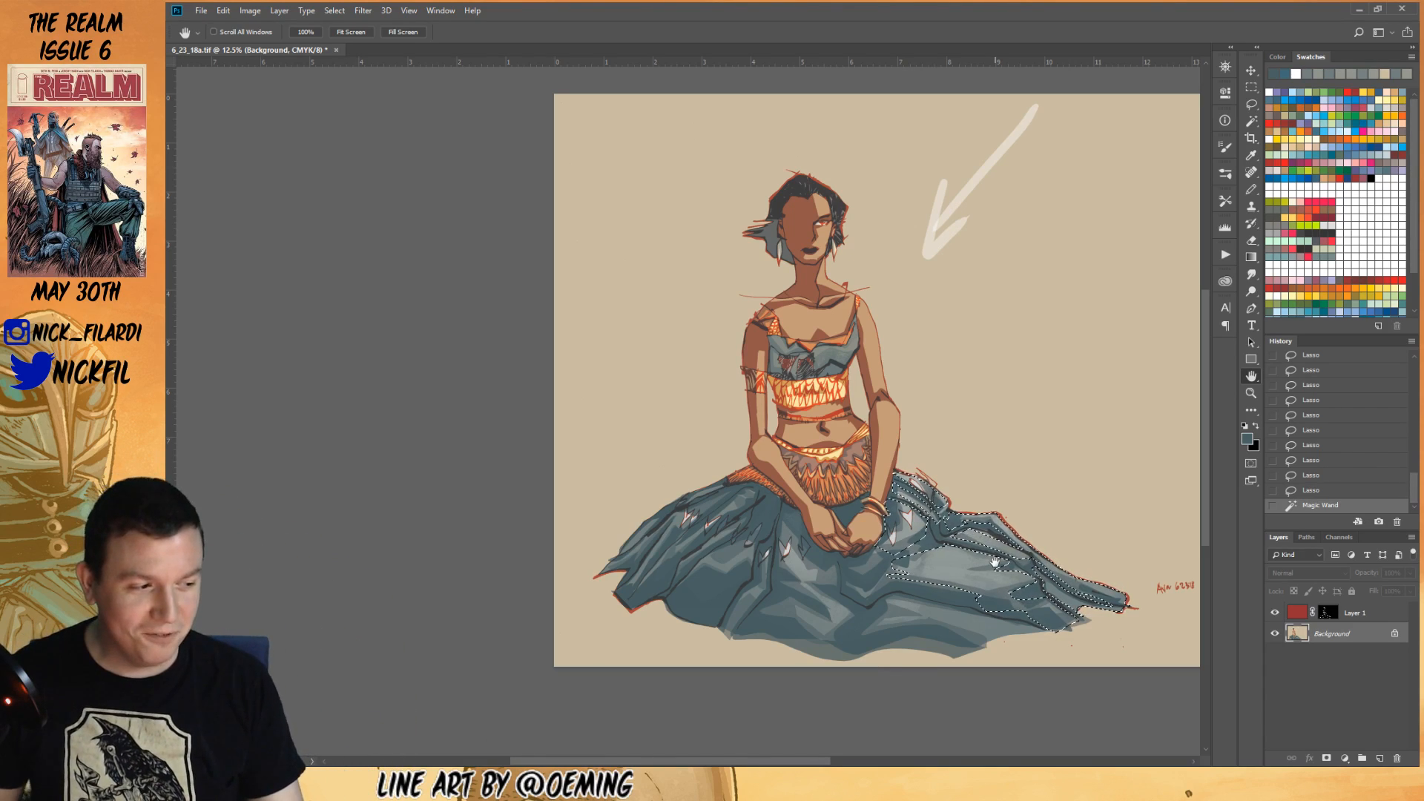
pyautogui.press('g')
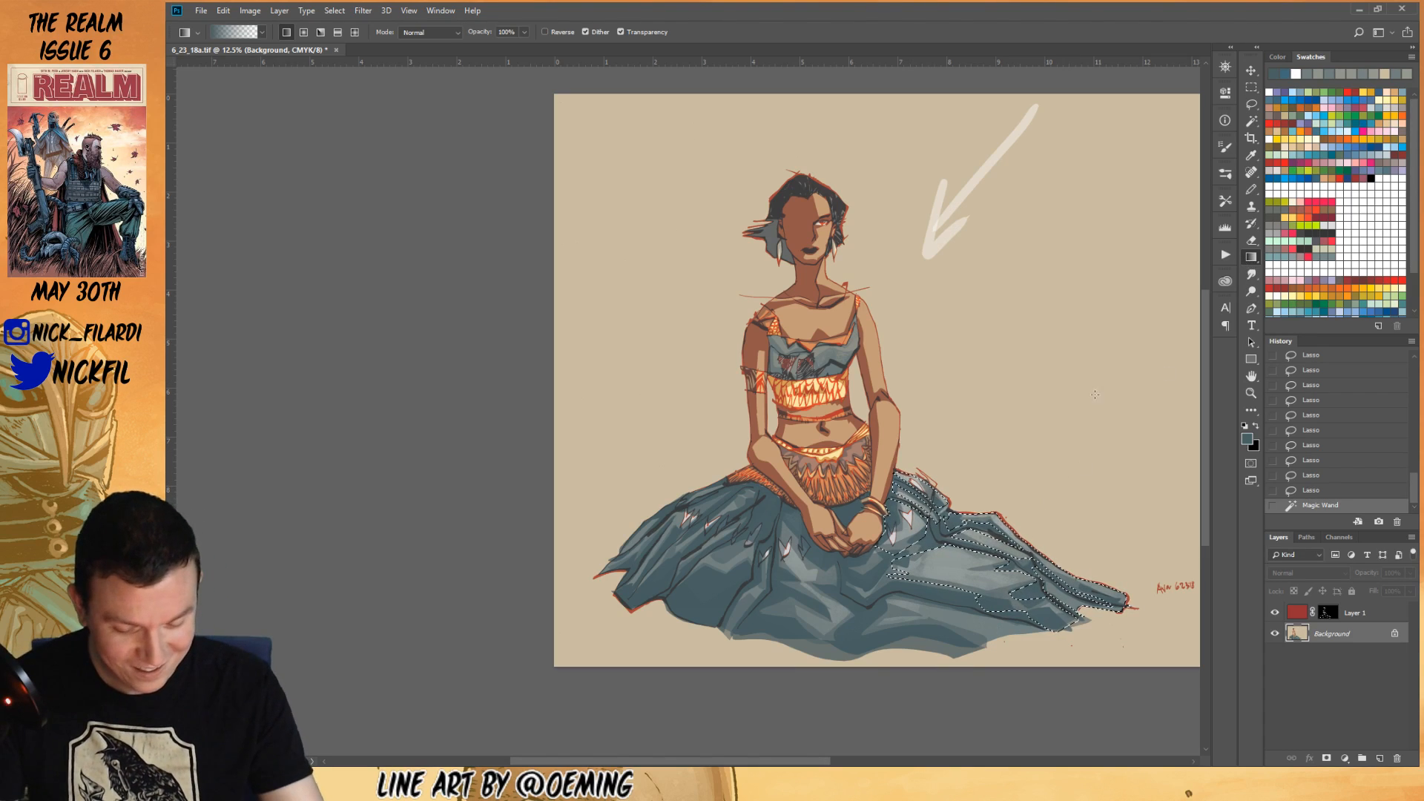
# - Shade the selected folds on the right side of the skirt with two gradients, and clear the selection
pyautogui.moveTo(962, 555); pyautogui.dragTo(987, 415)
pyautogui.moveTo(988, 465); pyautogui.dragTo(895, 690)
pyautogui.hotkey('ctrl', 'd')
pyautogui.click(1251, 393)
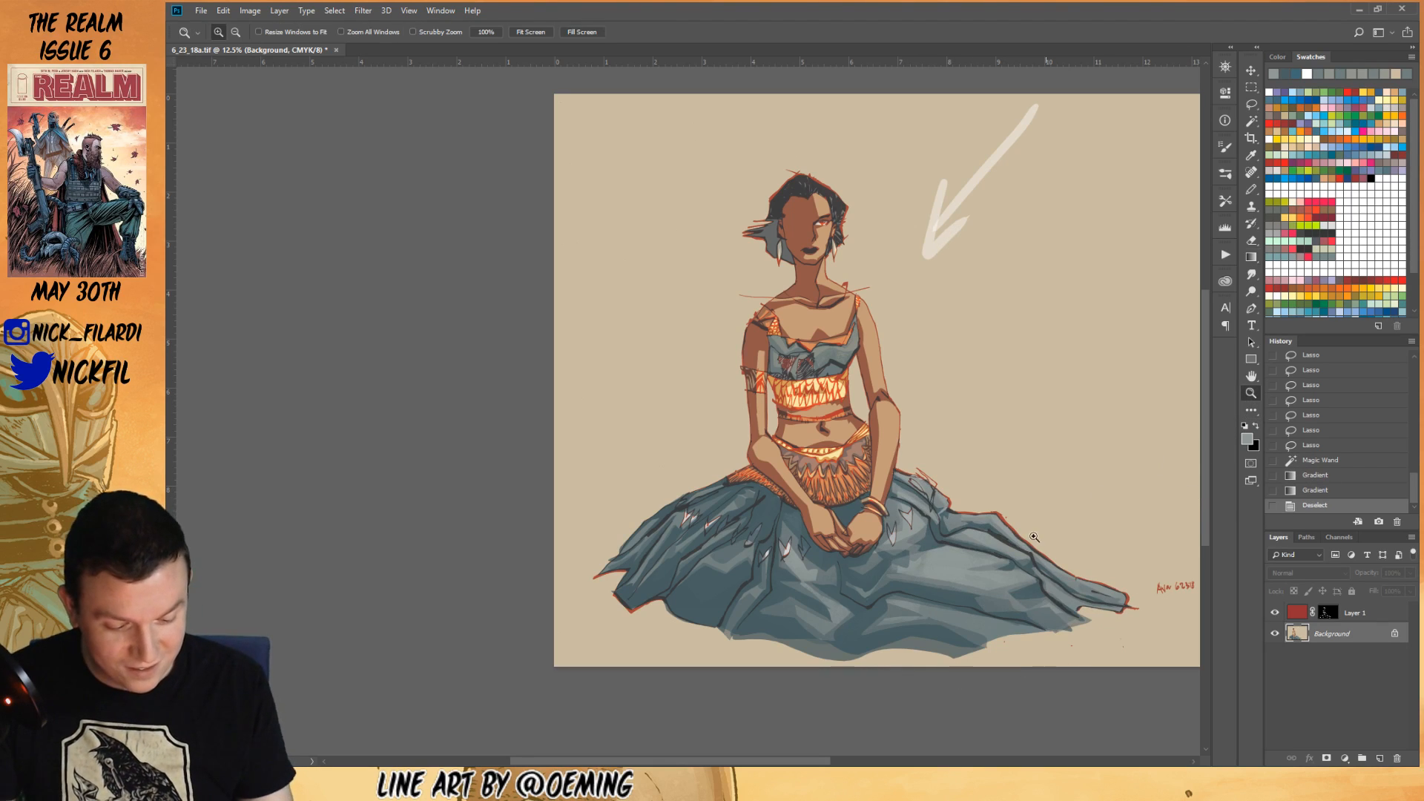
pyautogui.keyDown('alt'); pyautogui.click(957, 609); pyautogui.keyUp('alt')
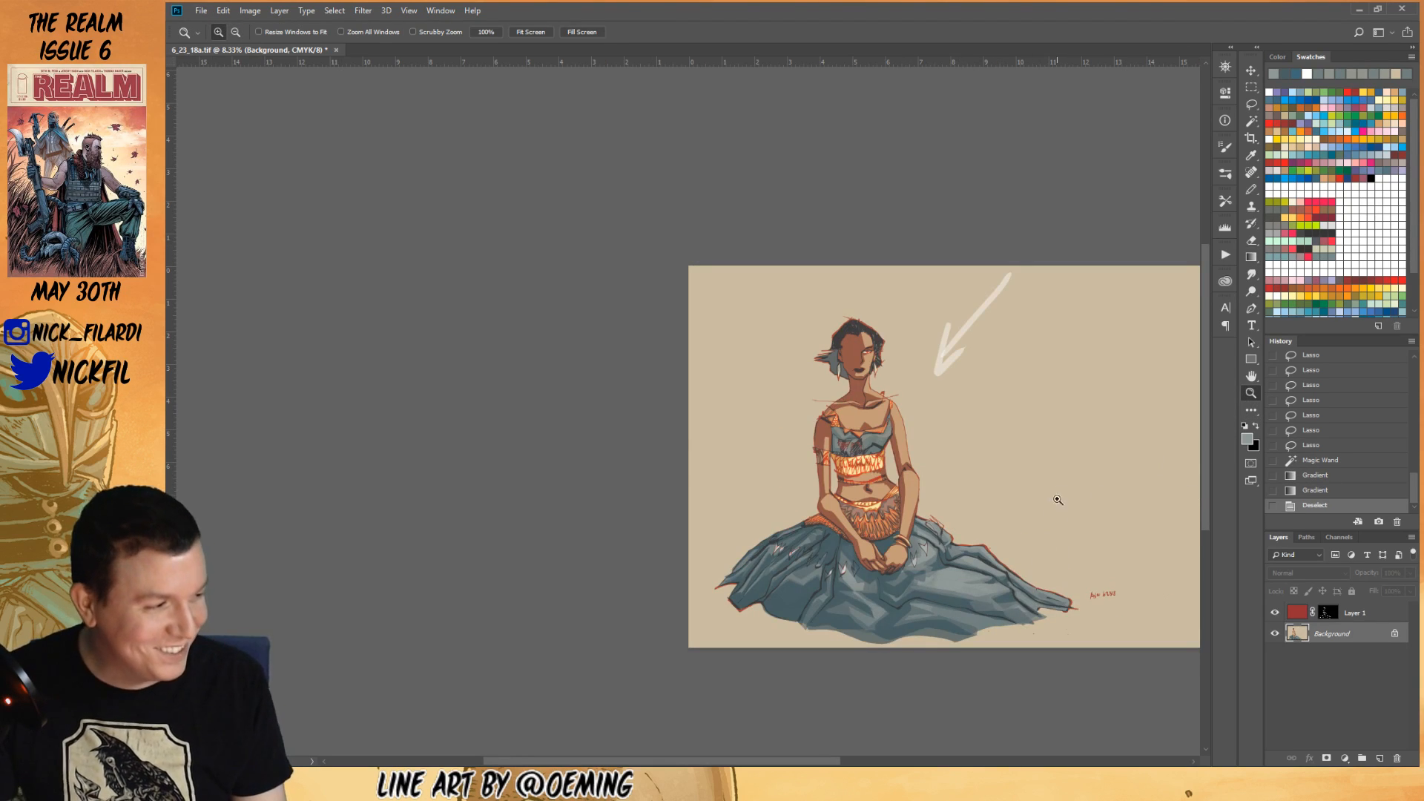
# - Add a new layer above the Background and set up the Pencil with light blue at 100% opacity
pyautogui.click(1253, 107)
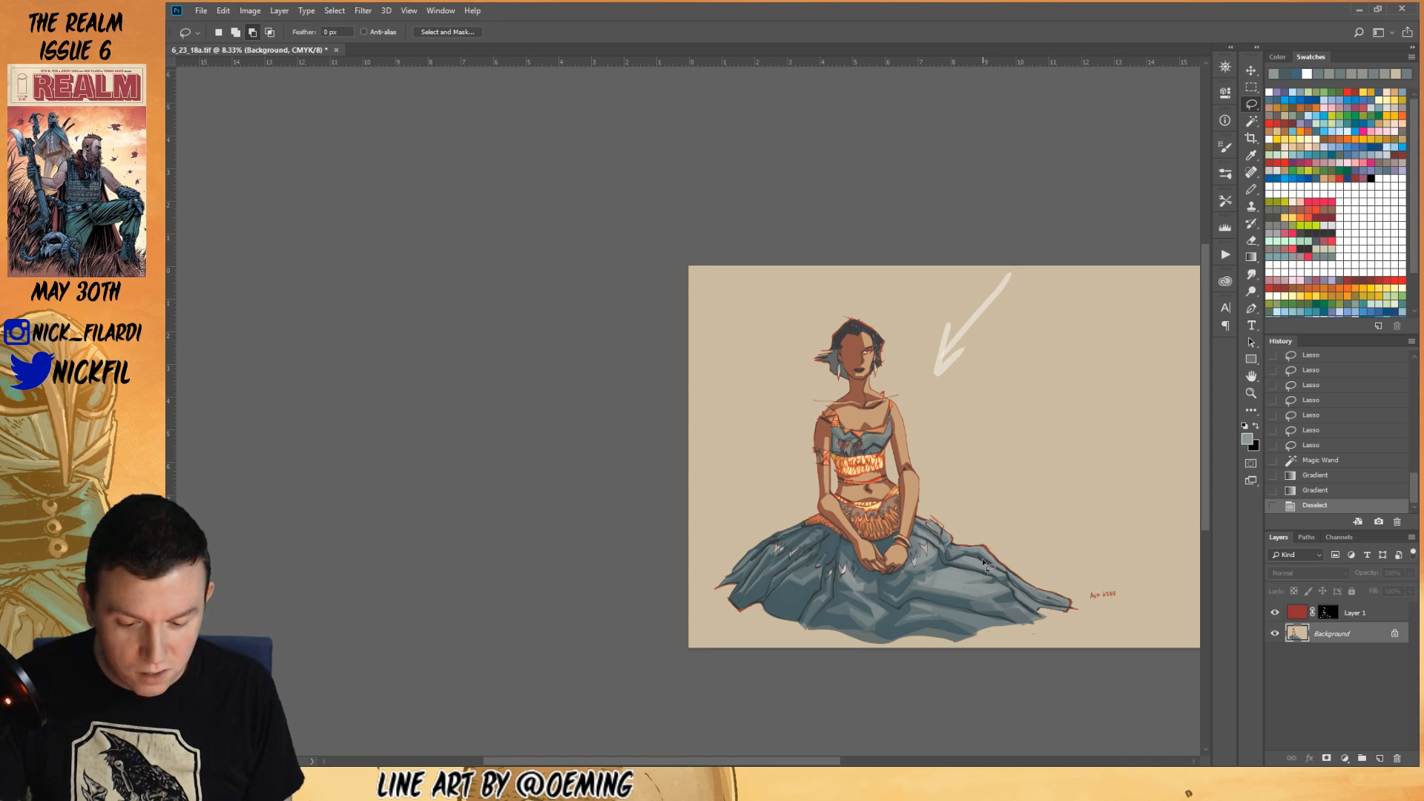
pyautogui.click(1251, 190)
pyautogui.click(1380, 758)
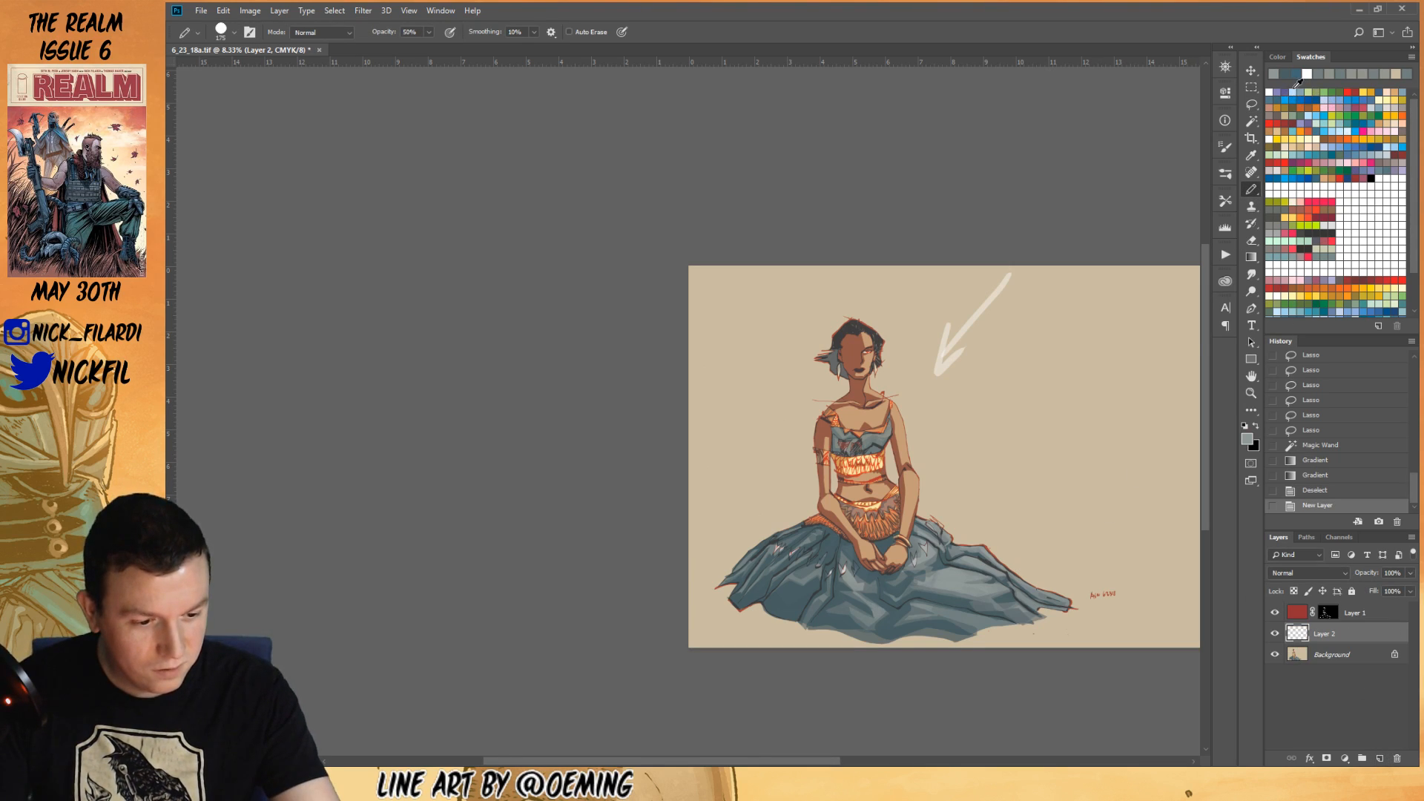
pyautogui.click(1298, 92)
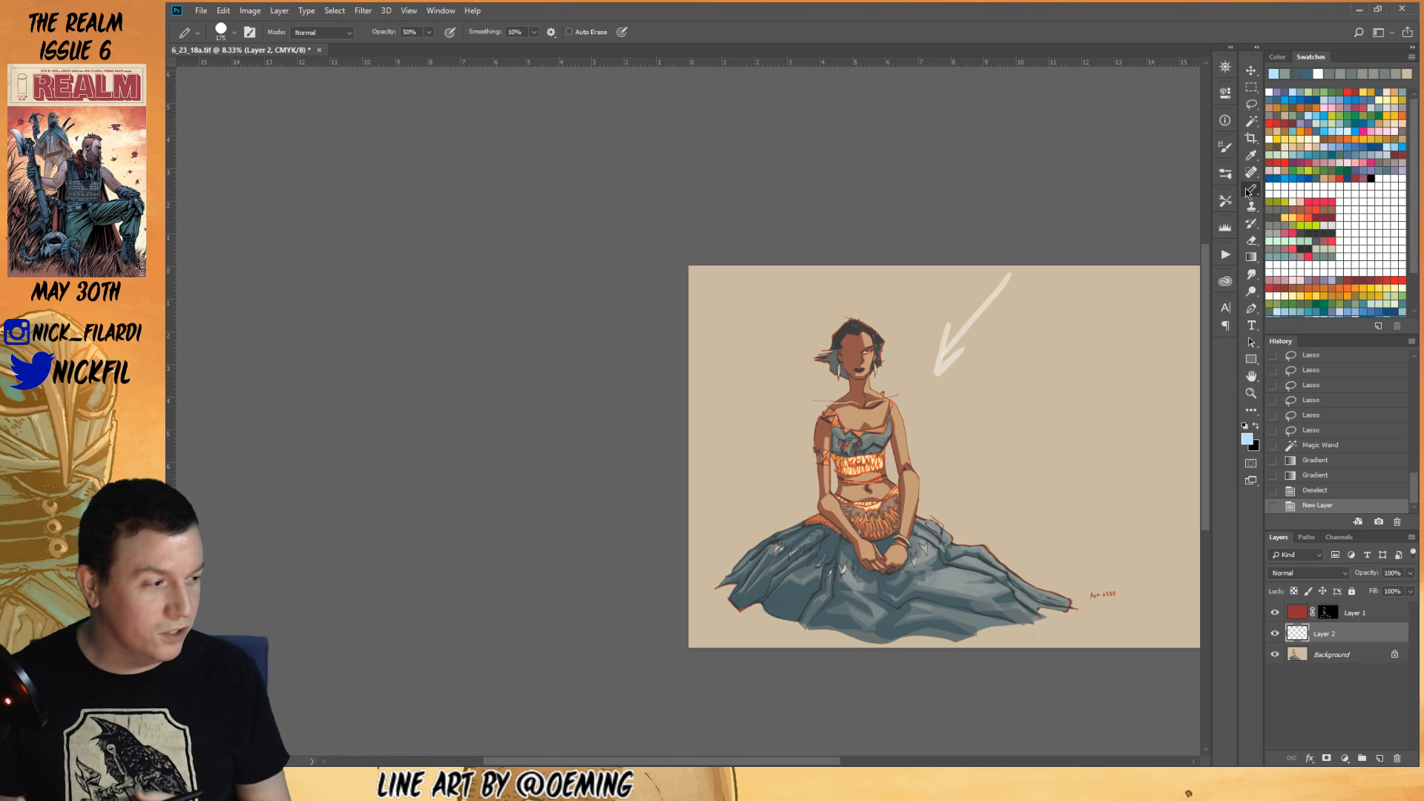
pyautogui.click(1251, 376)
pyautogui.moveTo(1139, 452); pyautogui.dragTo(1065, 450)
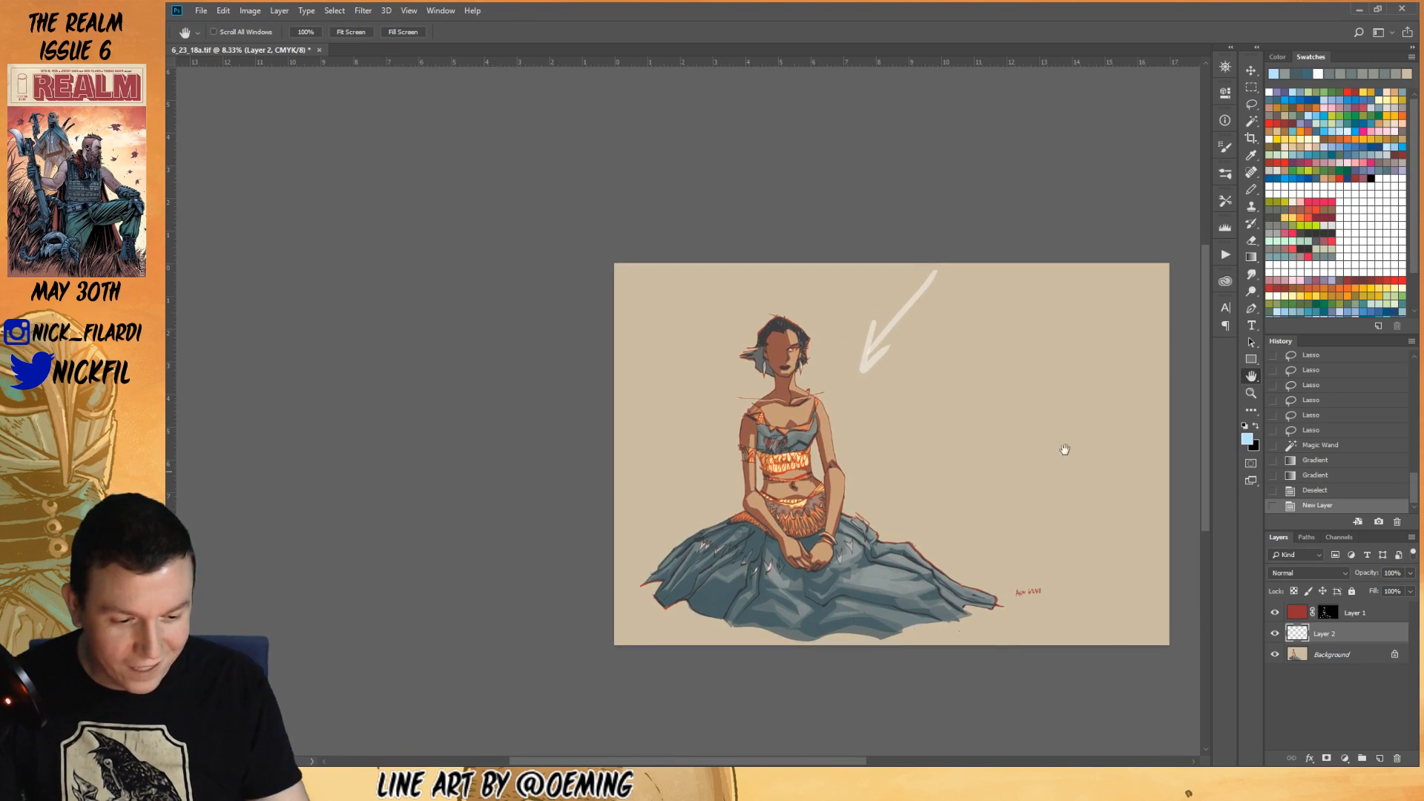
pyautogui.click(1252, 189)
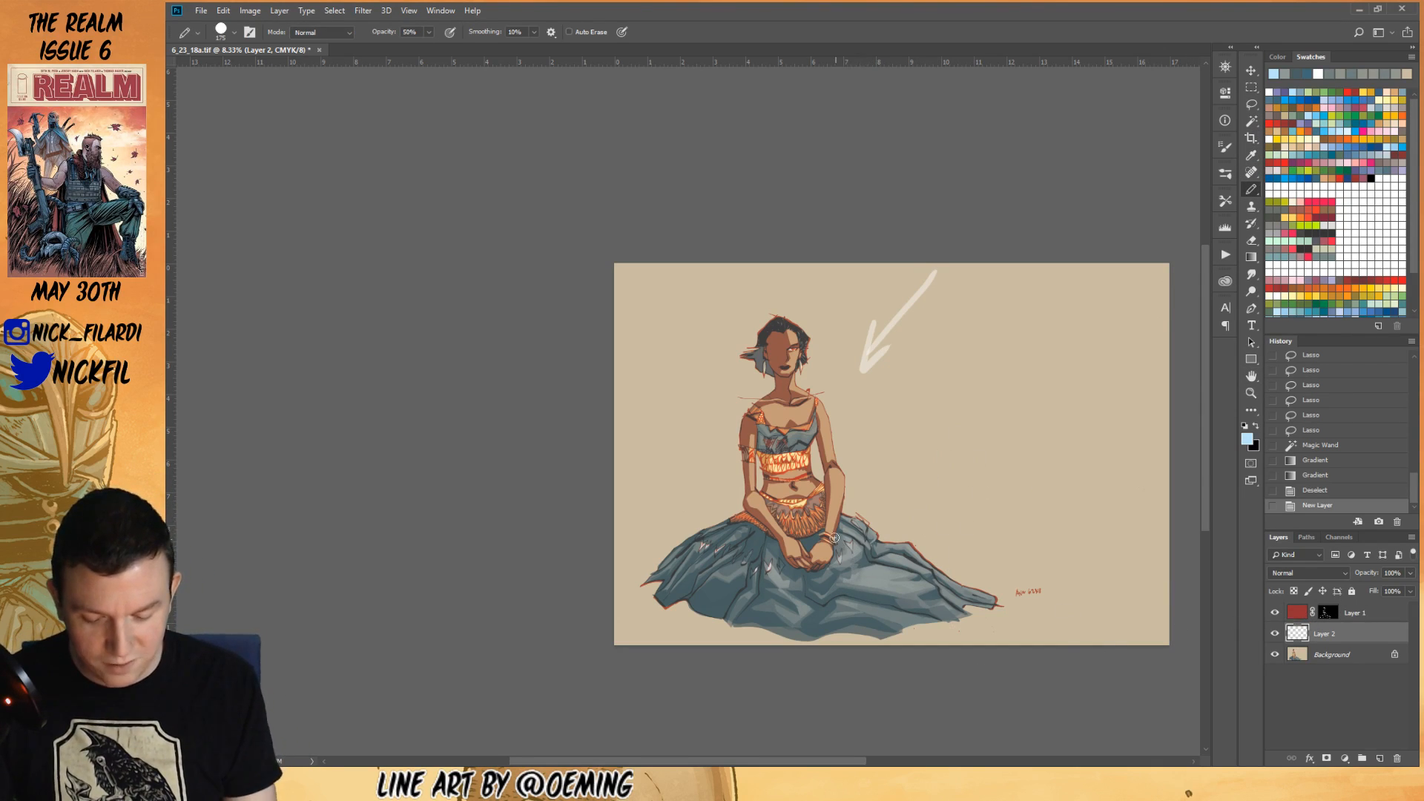
pyautogui.press('0')
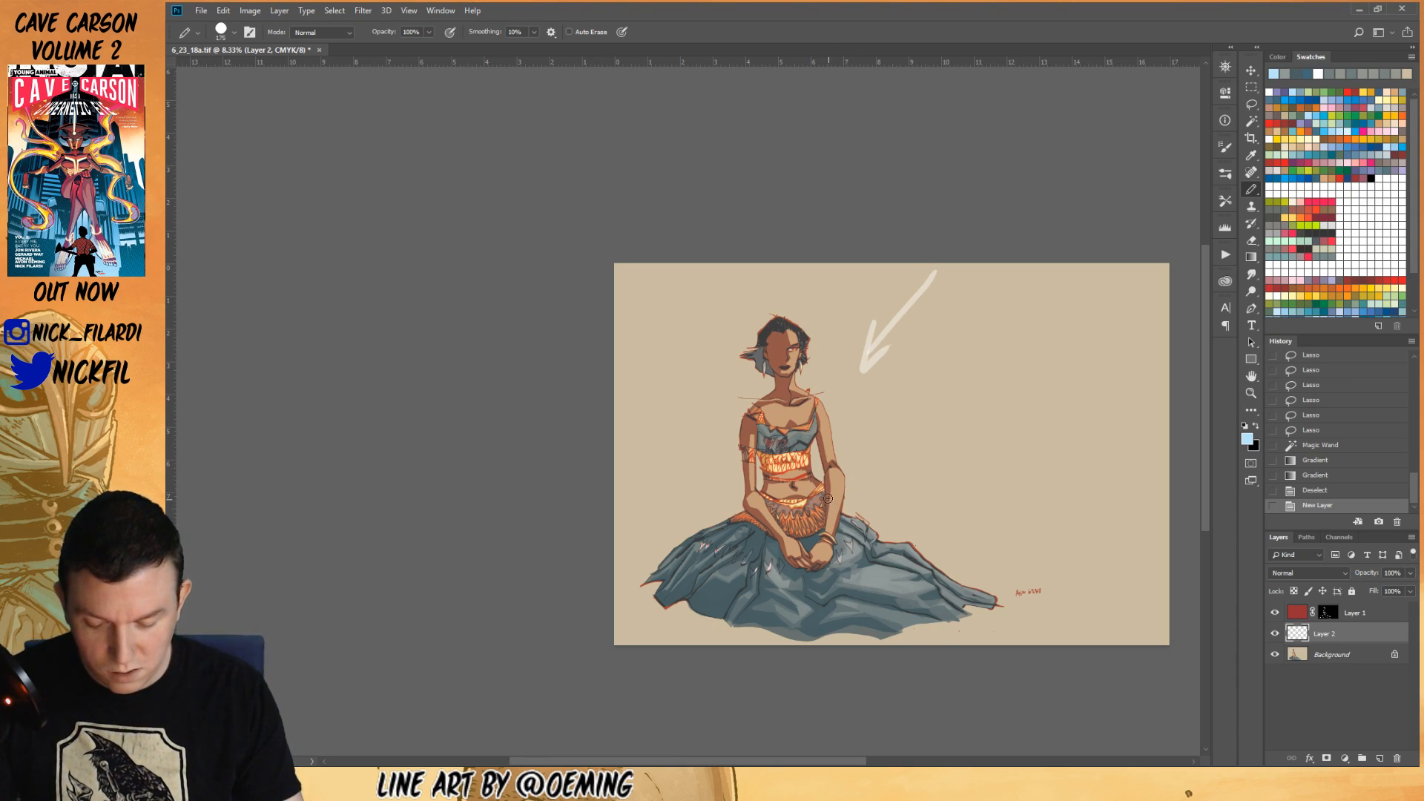
pyautogui.moveTo(836, 509); pyautogui.dragTo(881, 598)
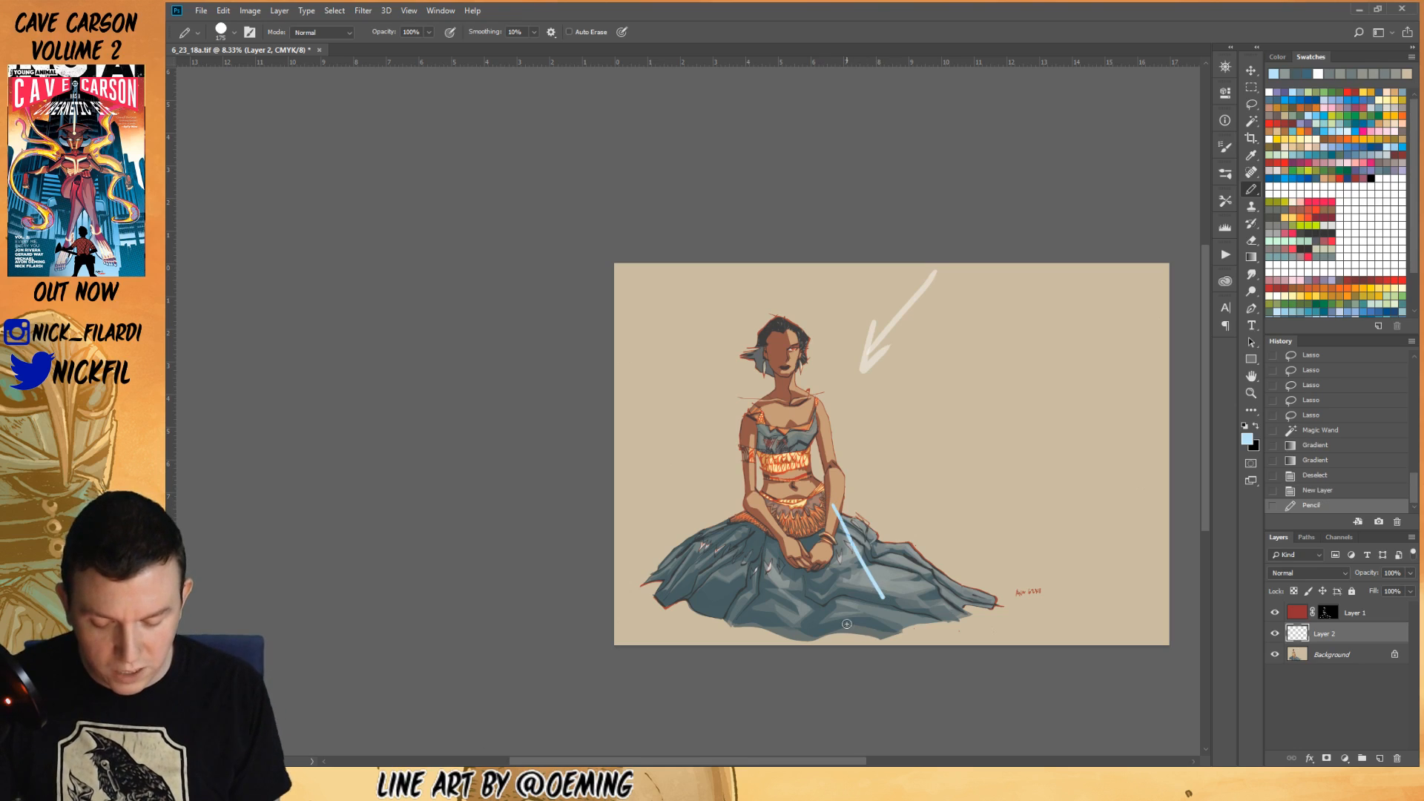
pyautogui.hotkey('ctrl', 'z')
pyautogui.moveTo(842, 533); pyautogui.dragTo(810, 569)
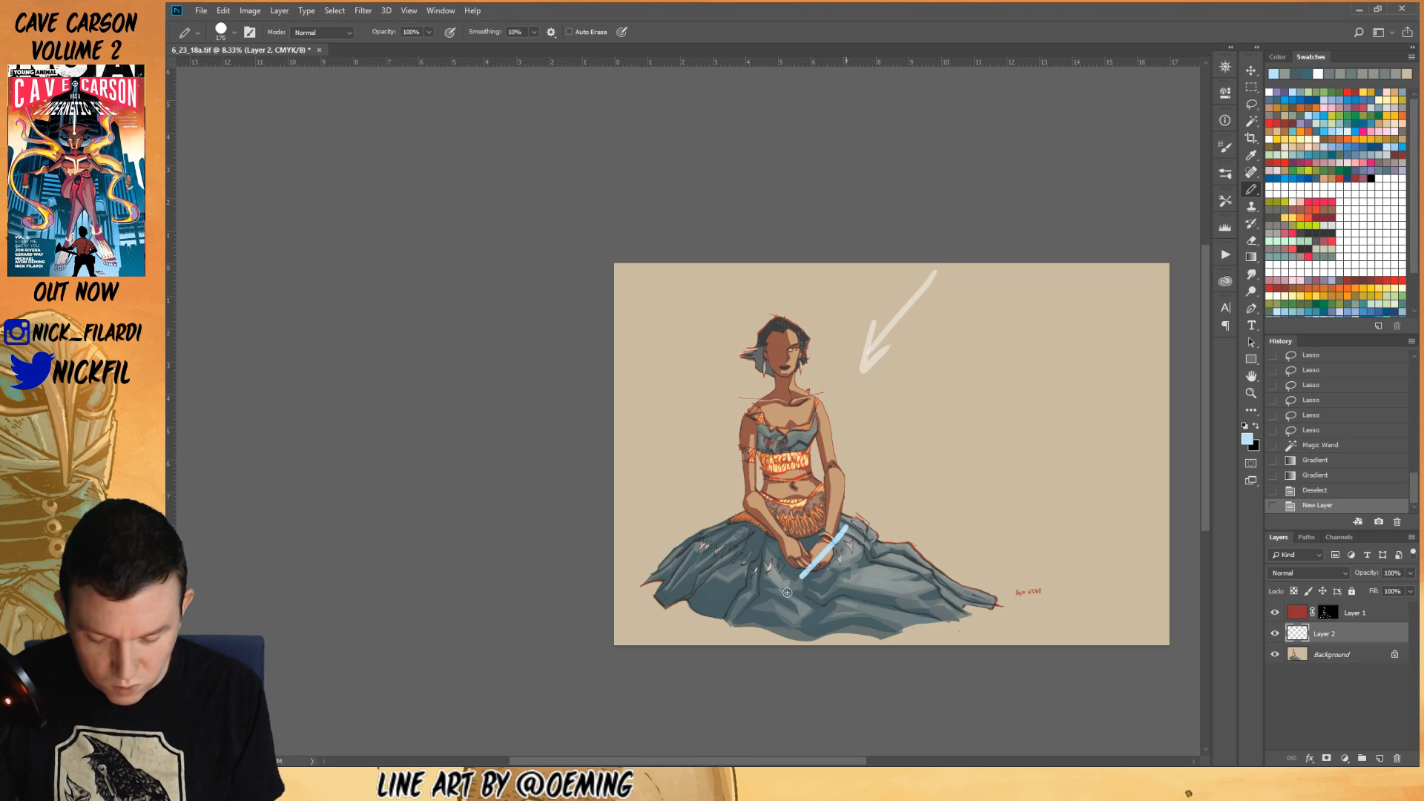
pyautogui.hotkey('ctrl', 'z')
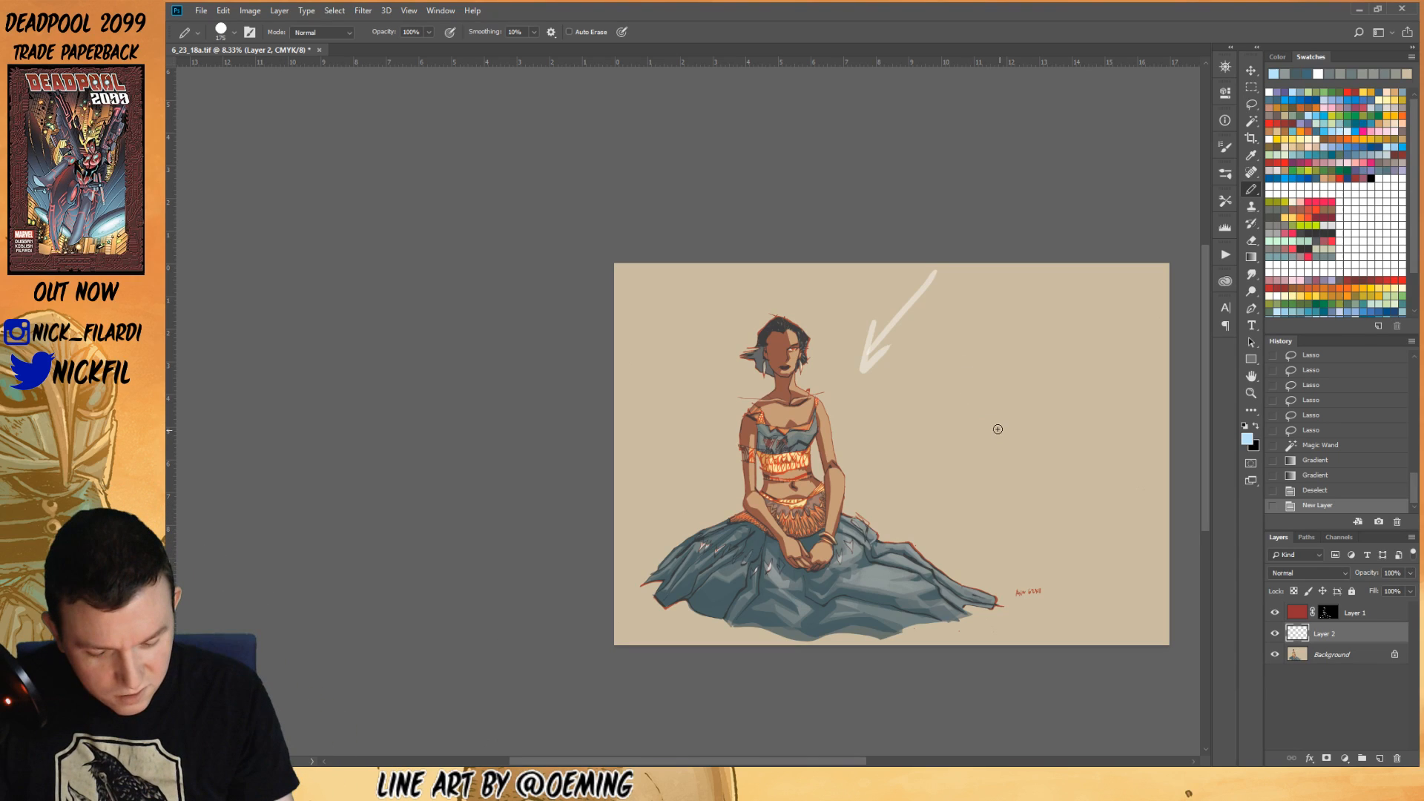
# - Sketch a pair of folded legs in light blue on the empty background beside the seated figure
pyautogui.moveTo(987, 408)
pyautogui.mouseDown()
pyautogui.moveTo(1029, 436)
pyautogui.moveTo(985, 457)
pyautogui.moveTo(1013, 431)
pyautogui.moveTo(941, 386)
pyautogui.moveTo(981, 454)
pyautogui.moveTo(948, 469)
pyautogui.moveTo(1021, 459)
pyautogui.mouseUp()
pyautogui.moveTo(919, 432)
pyautogui.mouseDown()
pyautogui.moveTo(935, 432)
pyautogui.moveTo(891, 427)
pyautogui.moveTo(877, 453)
pyautogui.moveTo(920, 413)
pyautogui.moveTo(931, 427)
pyautogui.mouseUp()
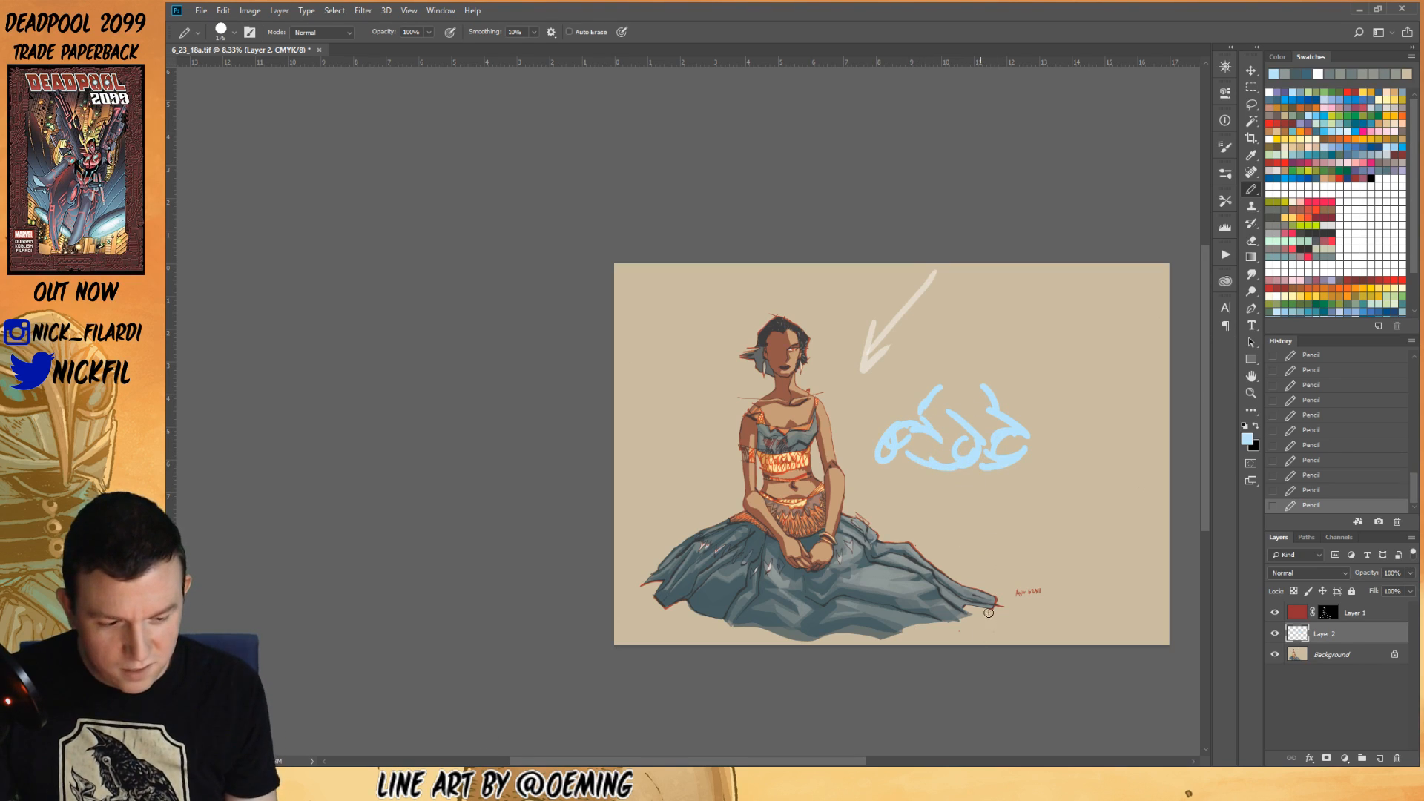
# - Move the light blue leg sketch onto the figure's skirt and enlarge it to about 145% width and 131% height
pyautogui.click(1252, 71)
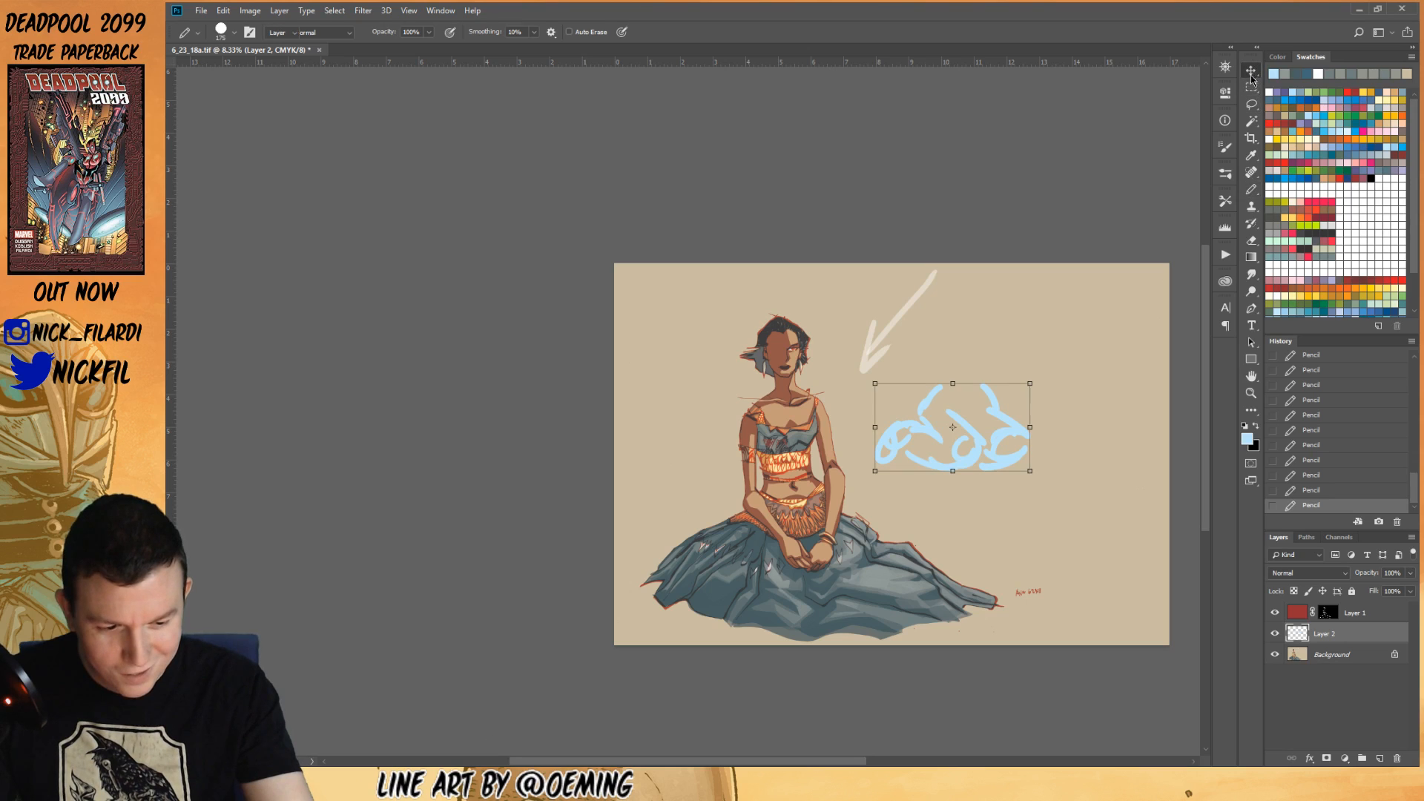
pyautogui.moveTo(994, 448)
pyautogui.mouseDown()
pyautogui.moveTo(805, 605)
pyautogui.moveTo(820, 534)
pyautogui.moveTo(894, 572)
pyautogui.moveTo(906, 598)
pyautogui.mouseUp()
pyautogui.moveTo(702, 539); pyautogui.dragTo(668, 538)
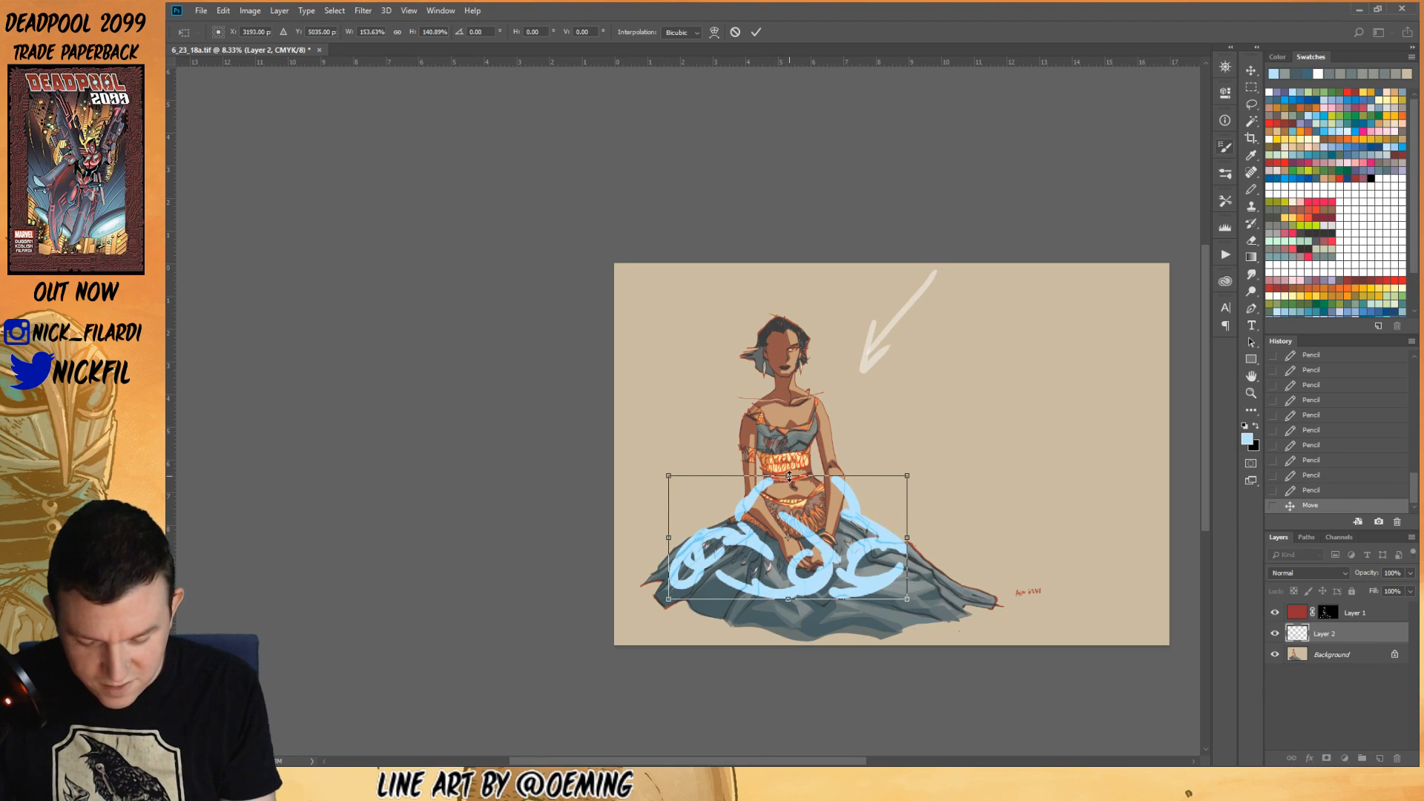
pyautogui.moveTo(788, 477); pyautogui.dragTo(789, 483)
pyautogui.moveTo(908, 544); pyautogui.dragTo(895, 542)
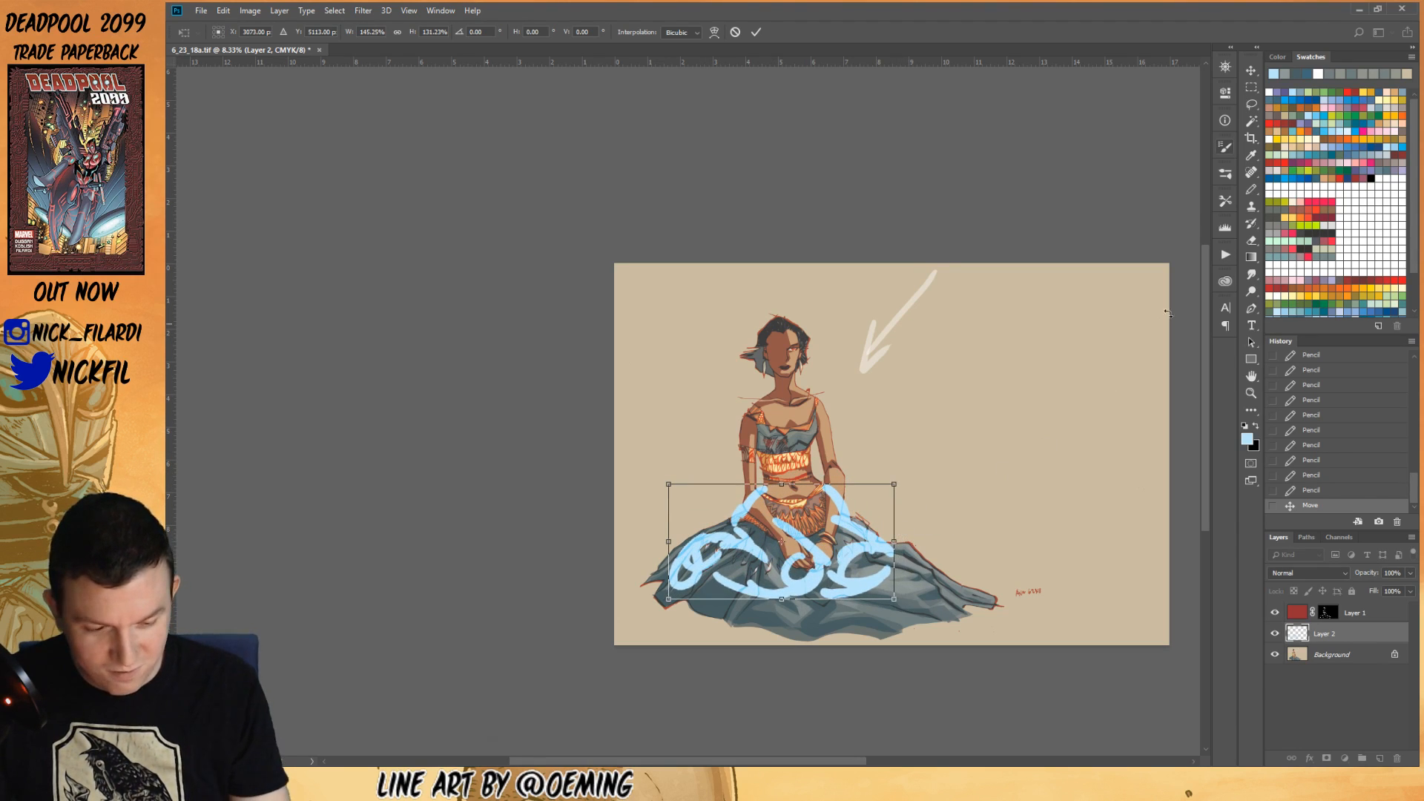
pyautogui.click(757, 33)
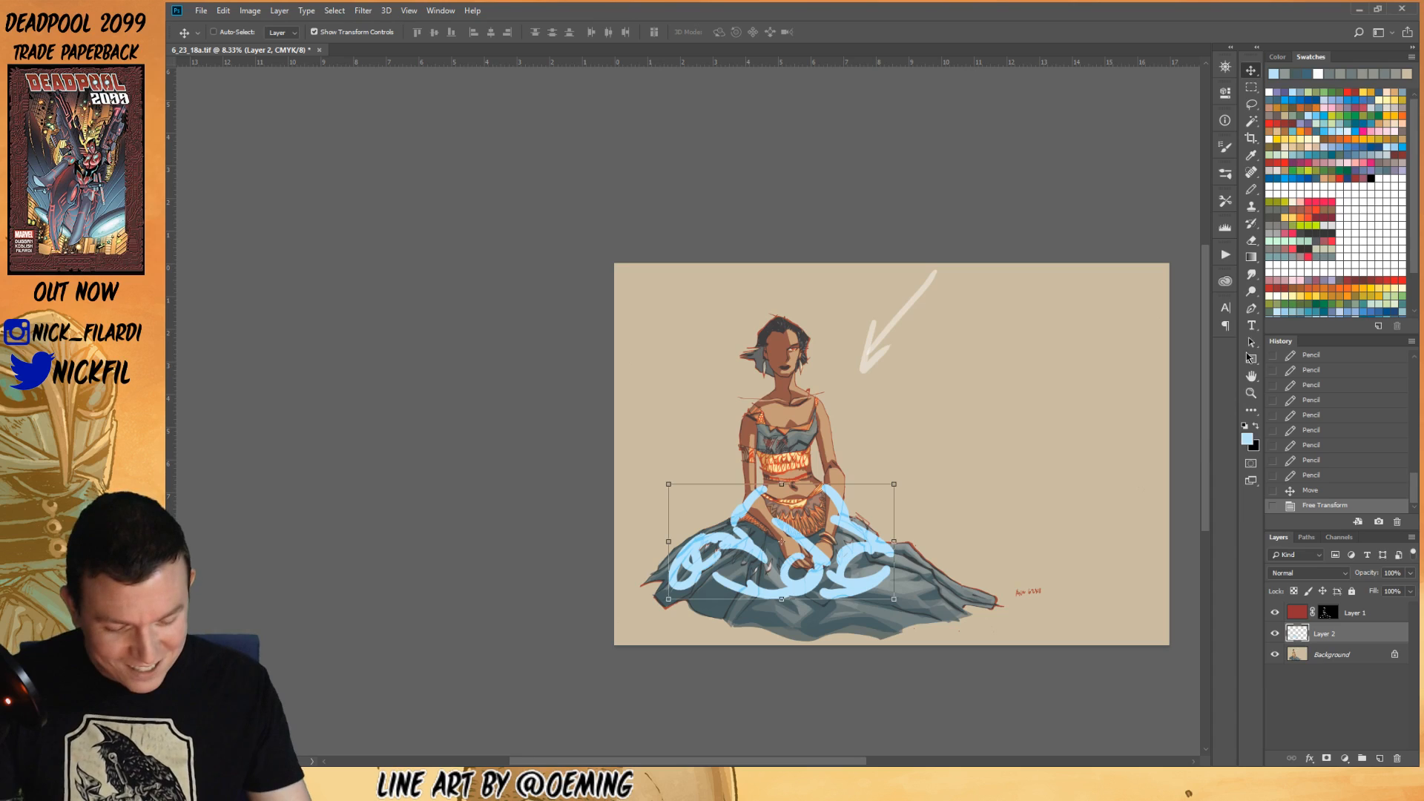
# - Erase the middle strokes of the leg sketch over the figure's hands and lap with a larger eraser
pyautogui.click(1252, 376)
pyautogui.moveTo(906, 637); pyautogui.dragTo(909, 662)
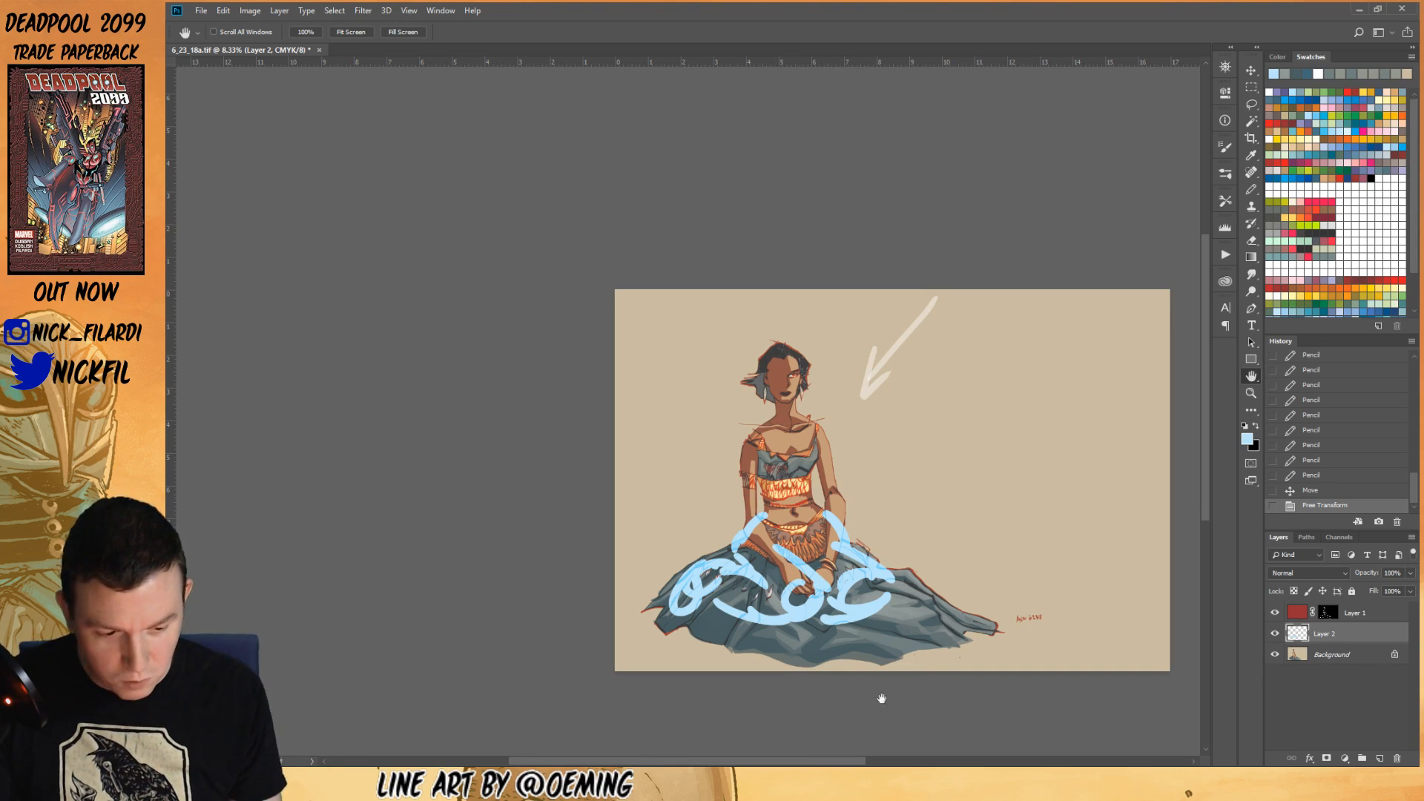
pyautogui.click(1253, 191)
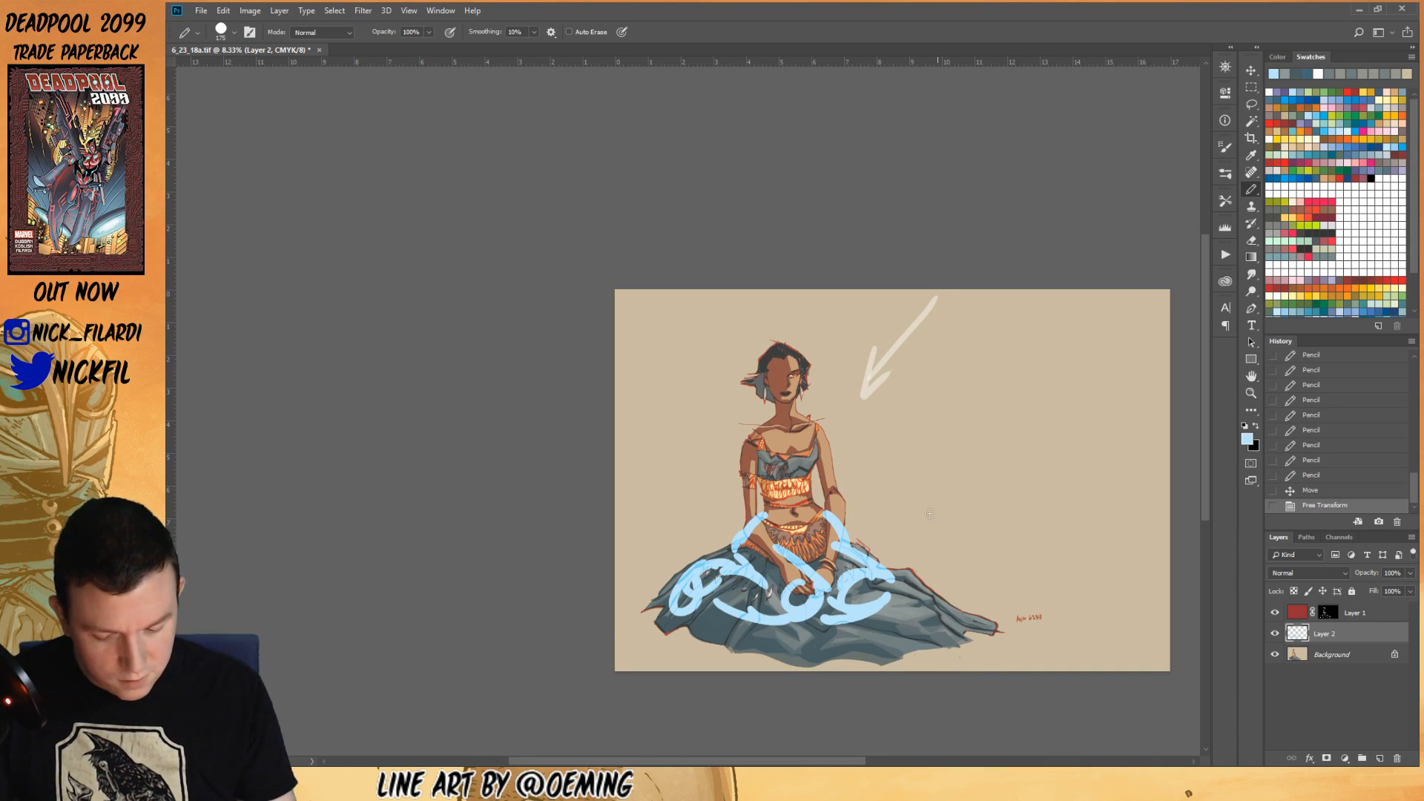
pyautogui.click(1251, 207)
pyautogui.click(1251, 239)
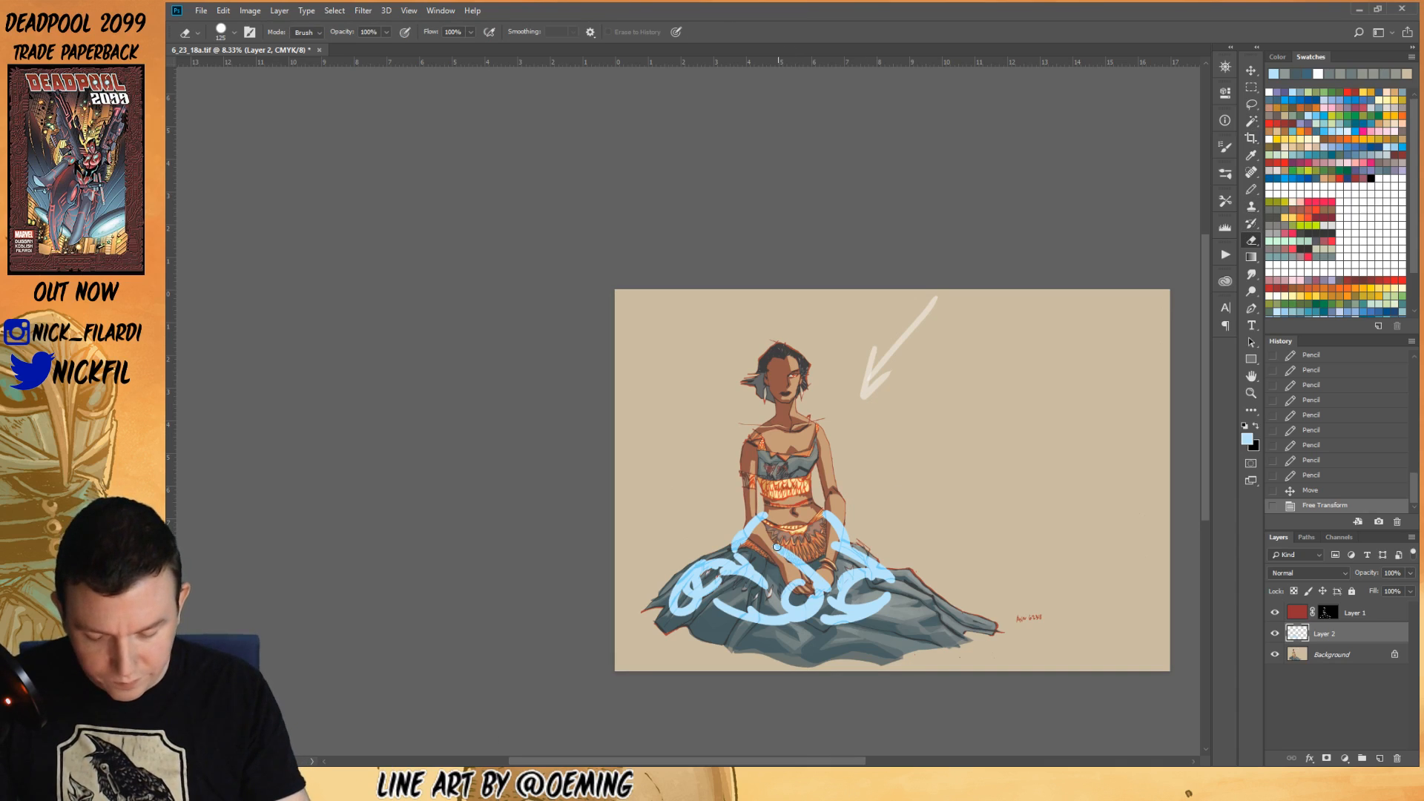
pyautogui.moveTo(812, 568)
pyautogui.mouseDown()
pyautogui.moveTo(802, 611)
pyautogui.moveTo(791, 577)
pyautogui.moveTo(779, 627)
pyautogui.mouseUp()
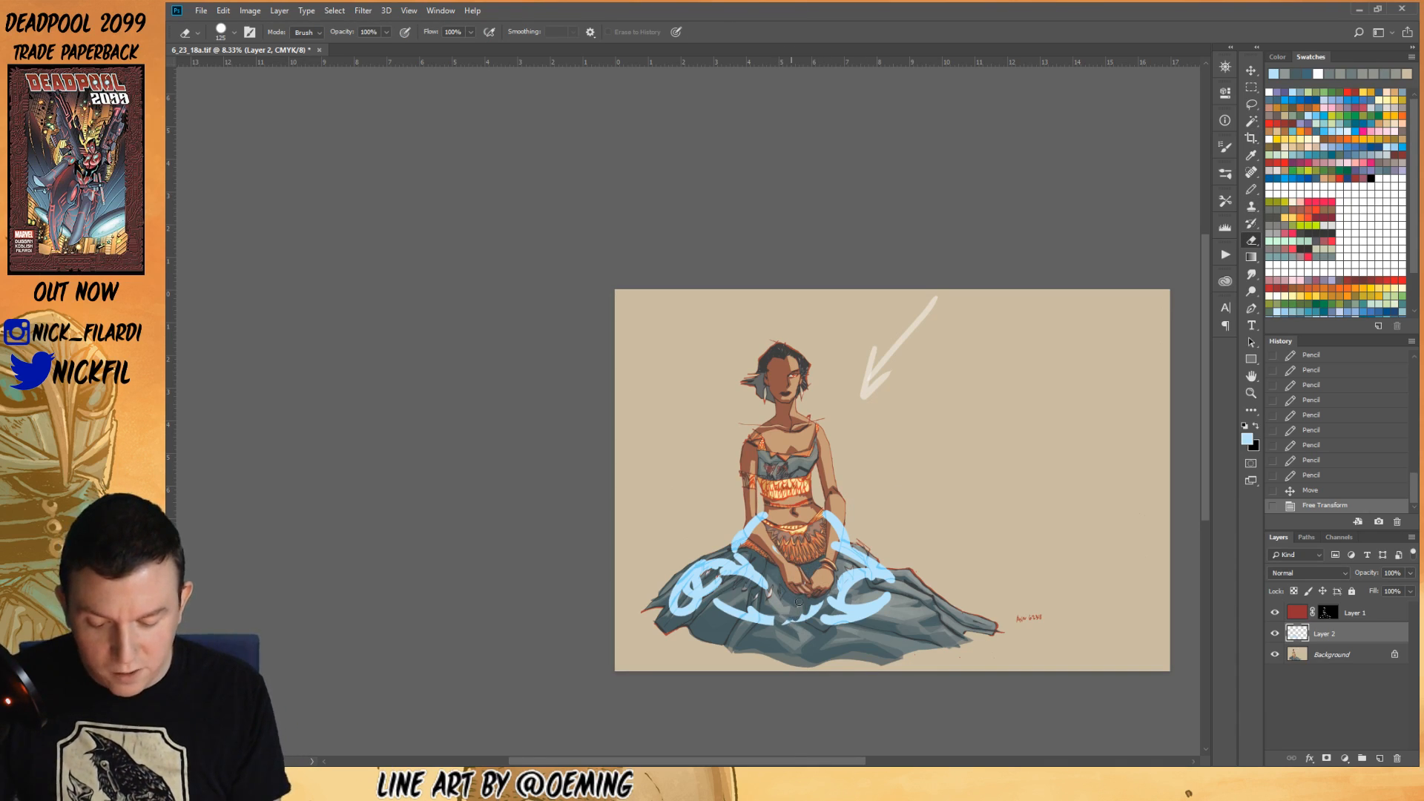
pyautogui.press(']')
pyautogui.press(']')
pyautogui.press(']')
pyautogui.moveTo(801, 568)
pyautogui.mouseDown()
pyautogui.moveTo(815, 612)
pyautogui.moveTo(768, 619)
pyautogui.moveTo(738, 605)
pyautogui.moveTo(753, 619)
pyautogui.mouseUp()
pyautogui.moveTo(735, 599); pyautogui.dragTo(725, 612)
# - Redraw the lower legs closer together over the skirt in light blue, erasing the outer strokes of the left leg
pyautogui.click(1253, 191)
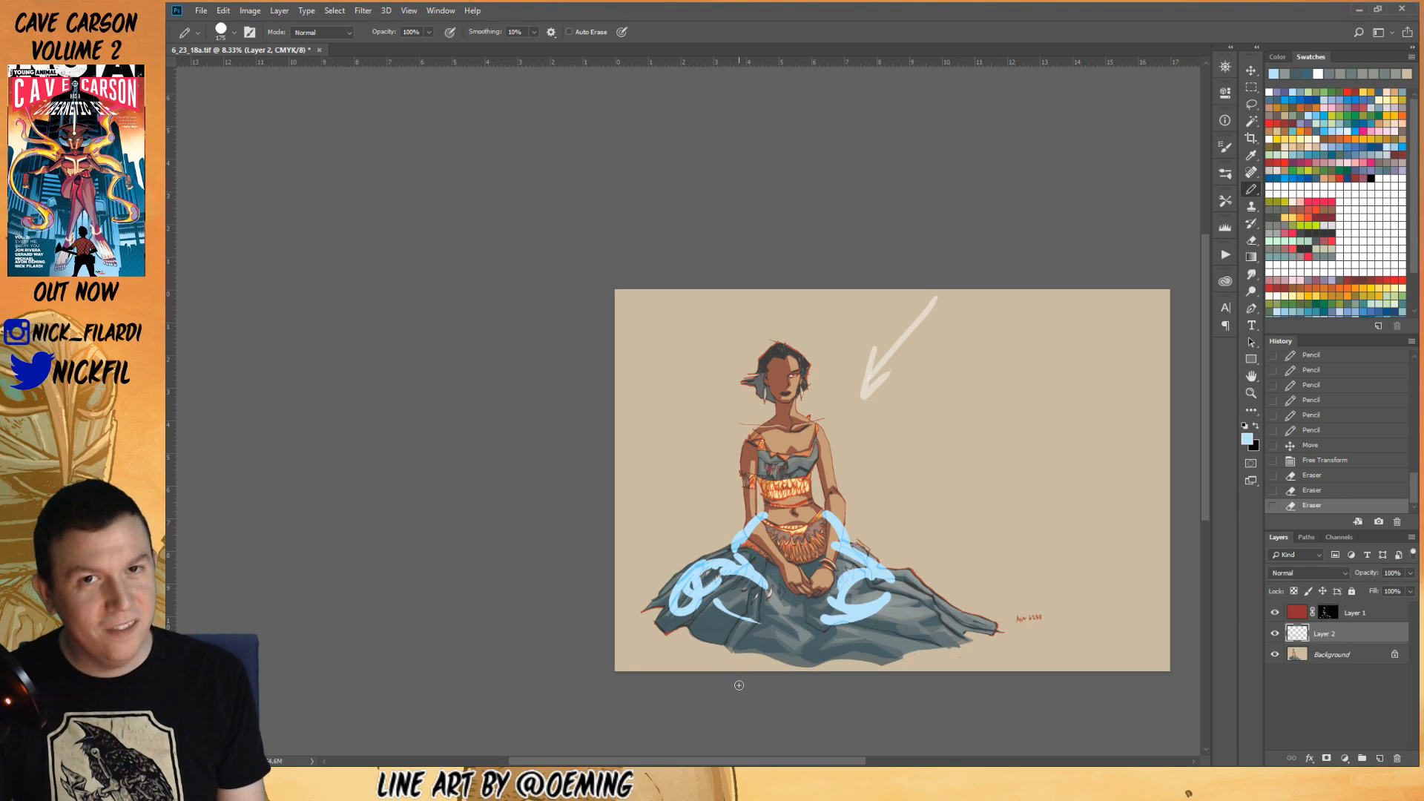
pyautogui.moveTo(885, 587)
pyautogui.mouseDown()
pyautogui.moveTo(812, 609)
pyautogui.moveTo(809, 576)
pyautogui.moveTo(834, 644)
pyautogui.moveTo(780, 662)
pyautogui.moveTo(782, 598)
pyautogui.moveTo(733, 611)
pyautogui.moveTo(758, 603)
pyautogui.moveTo(775, 628)
pyautogui.moveTo(773, 593)
pyautogui.moveTo(754, 585)
pyautogui.moveTo(751, 626)
pyautogui.moveTo(758, 582)
pyautogui.moveTo(772, 610)
pyautogui.moveTo(726, 559)
pyautogui.moveTo(725, 597)
pyautogui.moveTo(726, 563)
pyautogui.moveTo(742, 605)
pyautogui.mouseUp()
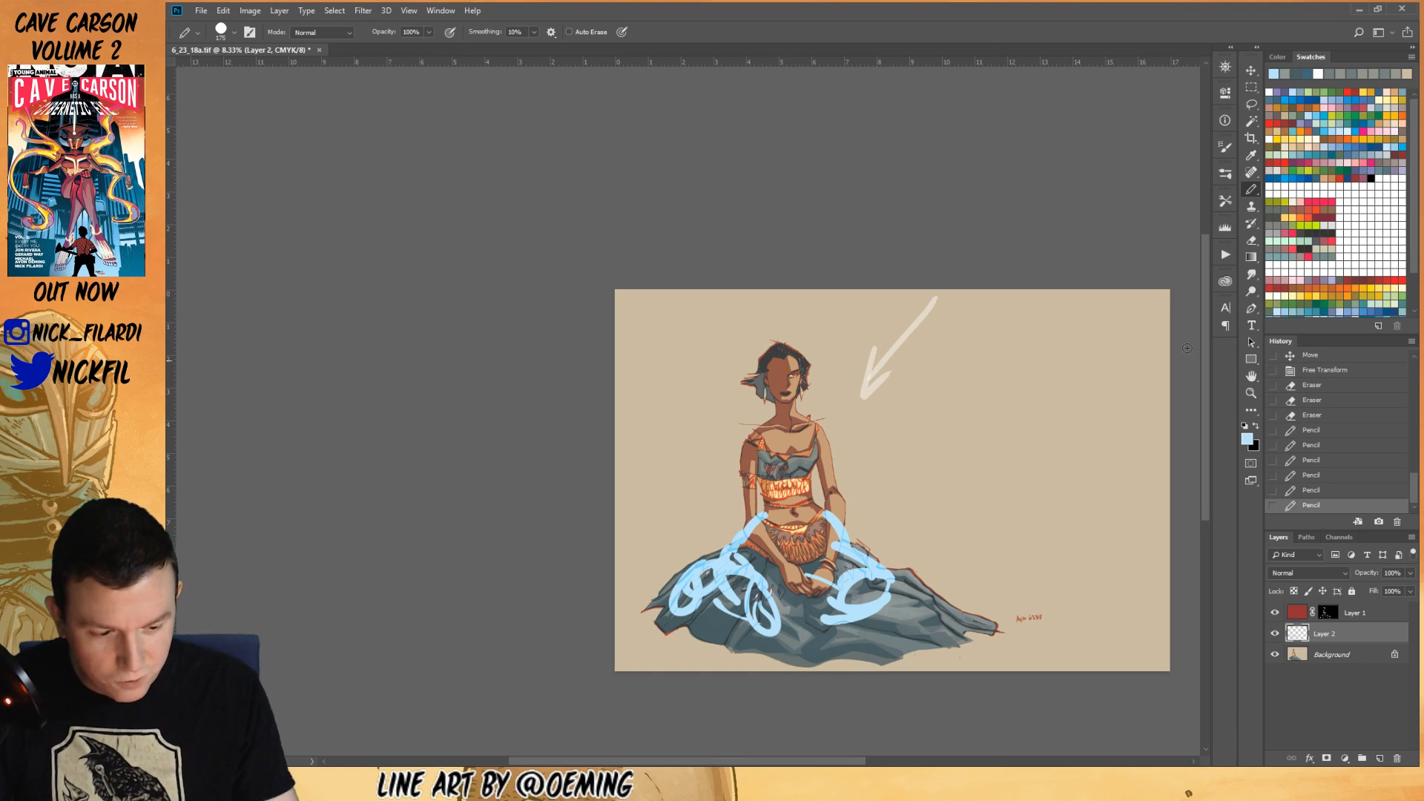
pyautogui.click(1251, 240)
pyautogui.moveTo(697, 559)
pyautogui.mouseDown()
pyautogui.moveTo(675, 620)
pyautogui.moveTo(701, 604)
pyautogui.moveTo(718, 546)
pyautogui.moveTo(730, 606)
pyautogui.moveTo(759, 561)
pyautogui.moveTo(848, 559)
pyautogui.moveTo(816, 581)
pyautogui.moveTo(805, 558)
pyautogui.moveTo(826, 646)
pyautogui.moveTo(767, 598)
pyautogui.mouseUp()
pyautogui.click(1252, 190)
pyautogui.moveTo(861, 594)
pyautogui.mouseDown()
pyautogui.moveTo(873, 607)
pyautogui.moveTo(838, 575)
pyautogui.mouseUp()
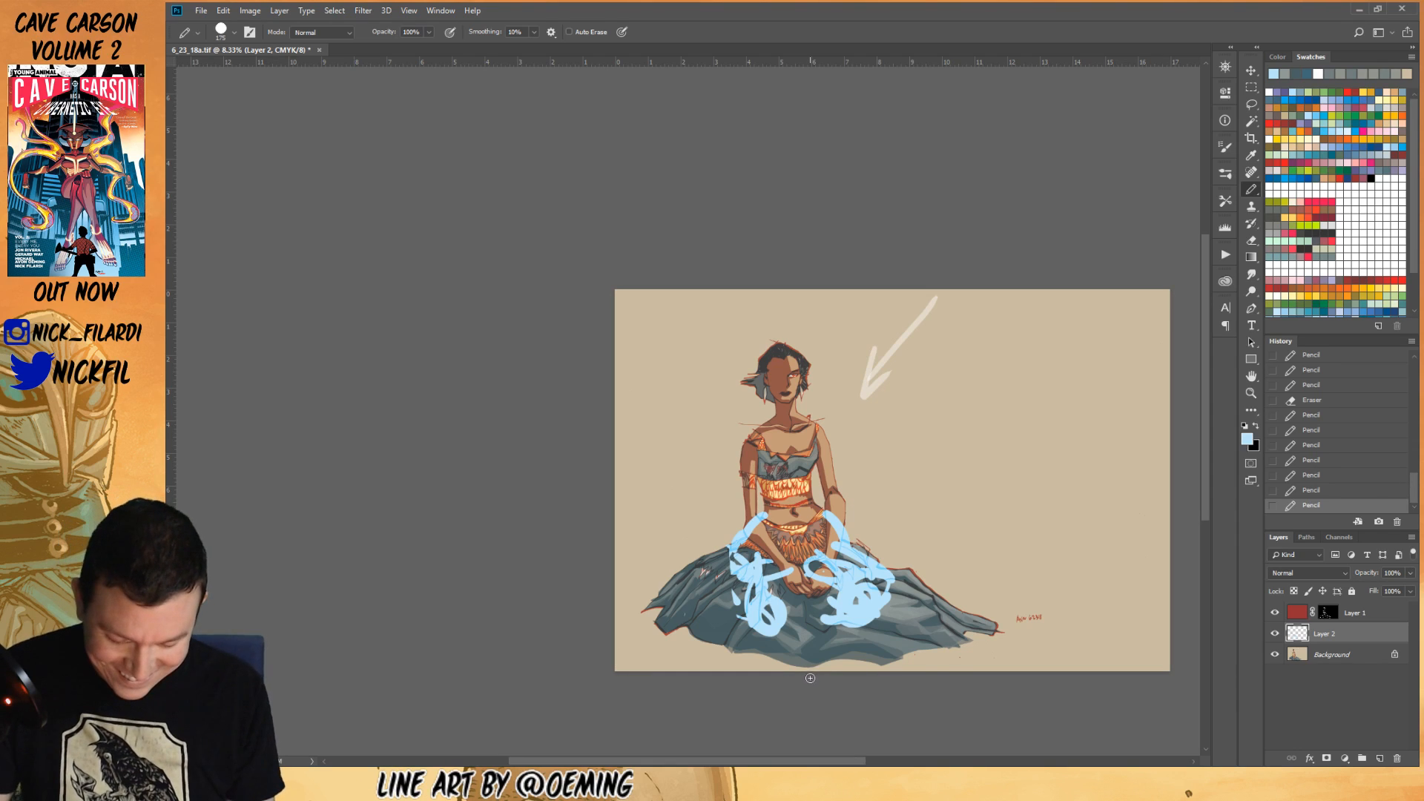
# - Draw a light blue arrow pointing down at the sketched knee on the right side of the skirt
pyautogui.moveTo(929, 436); pyautogui.dragTo(876, 549)
pyautogui.moveTo(881, 499)
pyautogui.mouseDown()
pyautogui.moveTo(875, 550)
pyautogui.moveTo(899, 535)
pyautogui.mouseUp()
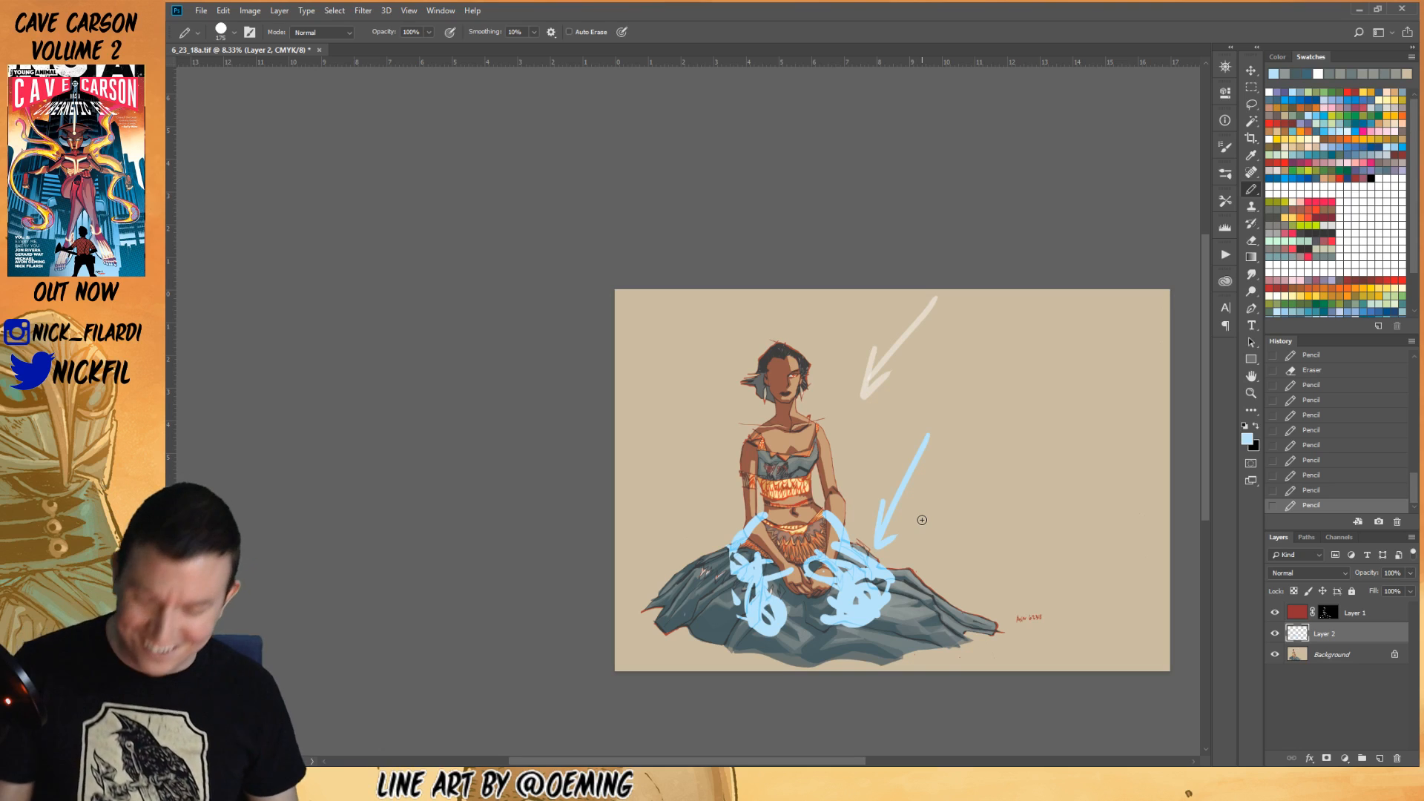
# - Delete the layer holding the leg sketch and arrow
pyautogui.click(1252, 377)
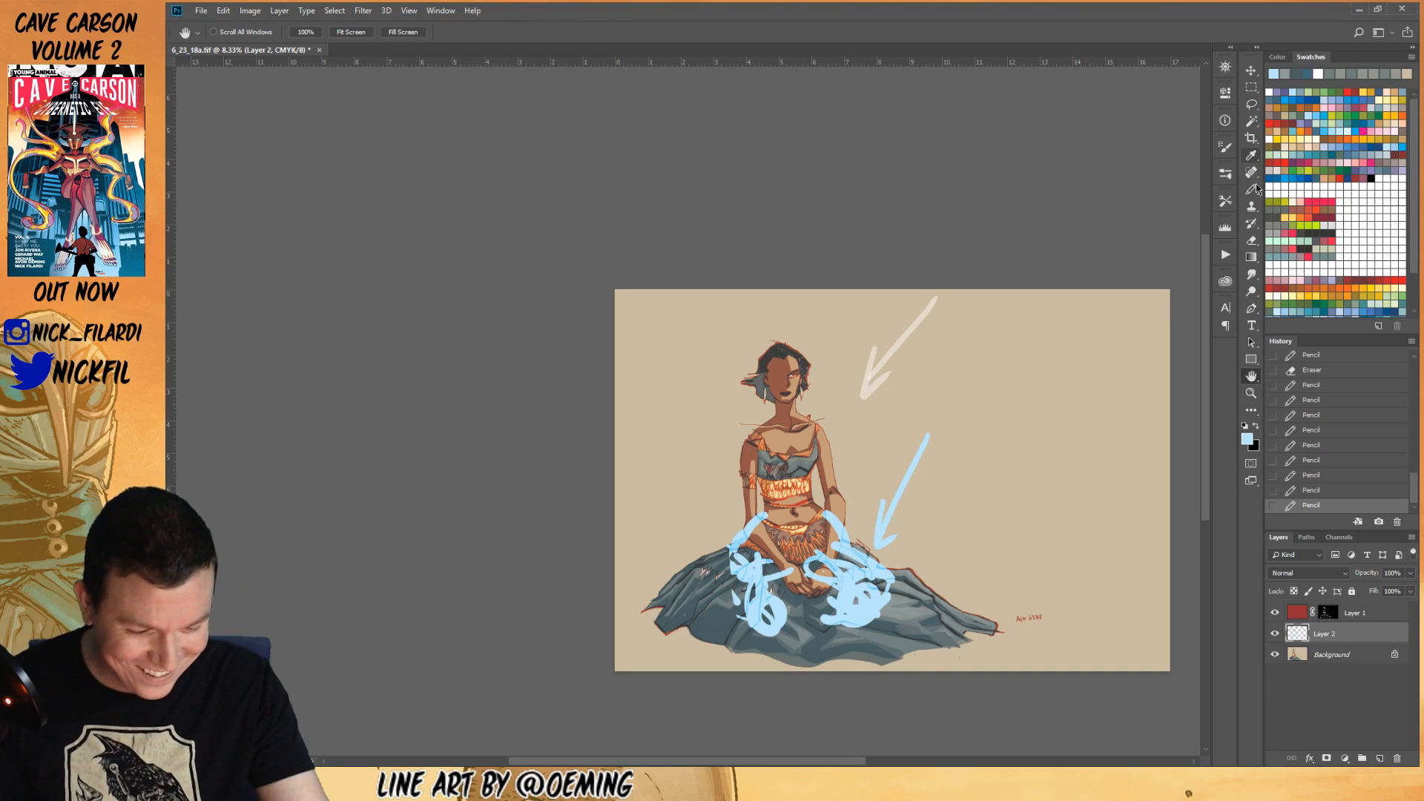
pyautogui.click(1253, 239)
pyautogui.moveTo(1357, 634)
pyautogui.mouseDown()
pyautogui.moveTo(1351, 750)
pyautogui.moveTo(1397, 758)
pyautogui.mouseUp()
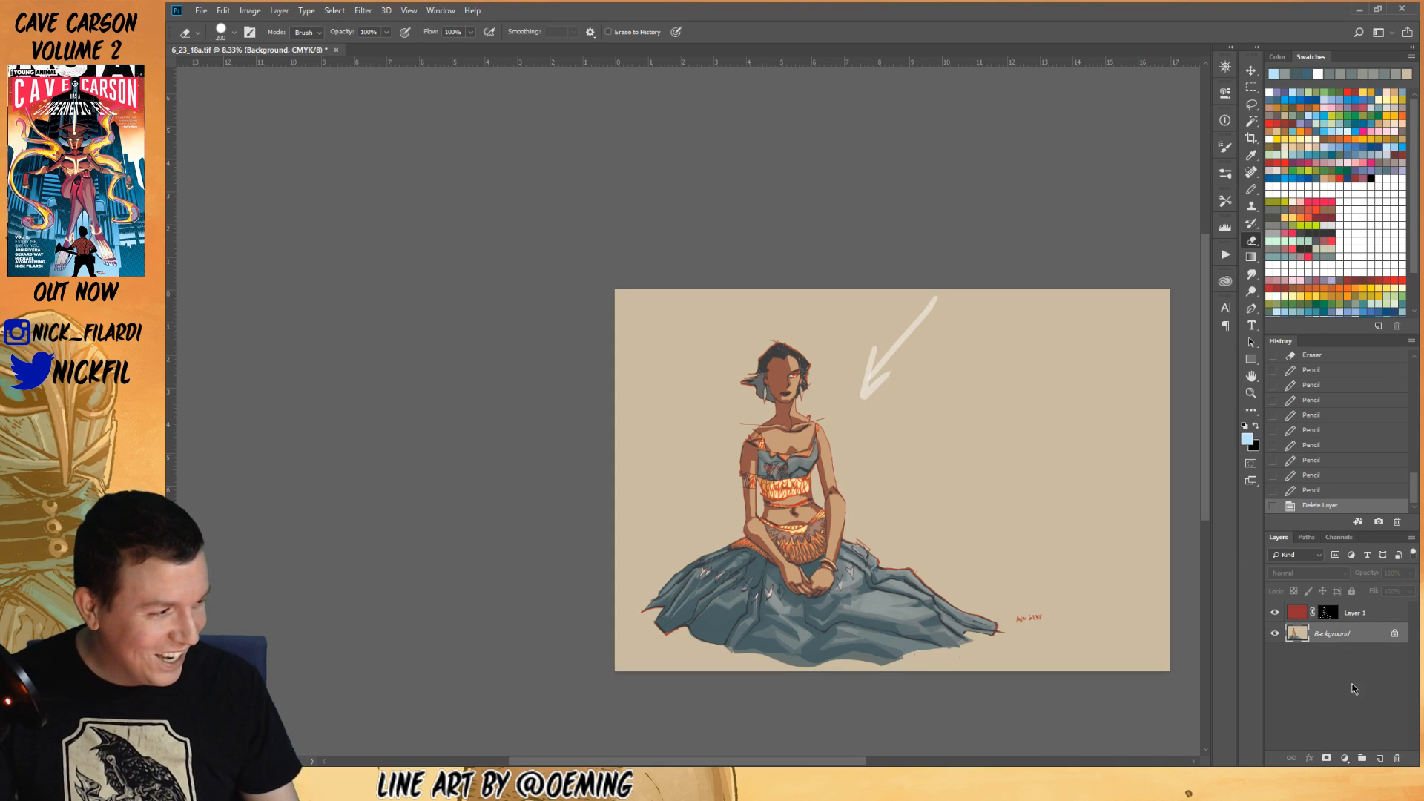
# - Sketch the legs over the skirt on the Background layer in light blue, with circles and outlines on both sides
pyautogui.click(1253, 190)
pyautogui.moveTo(865, 602)
pyautogui.mouseDown()
pyautogui.moveTo(839, 637)
pyautogui.moveTo(868, 604)
pyautogui.mouseUp()
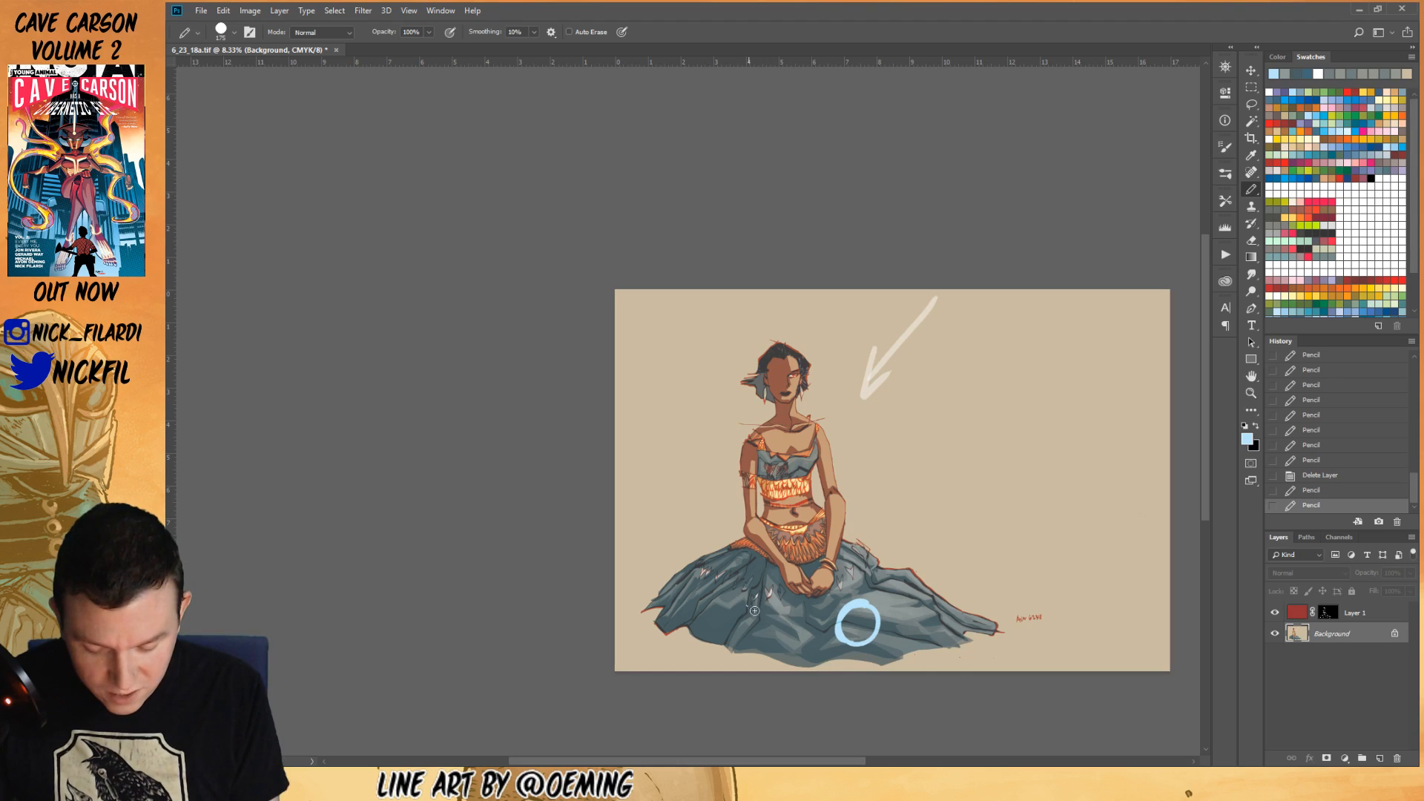
pyautogui.moveTo(752, 609)
pyautogui.mouseDown()
pyautogui.moveTo(756, 643)
pyautogui.moveTo(743, 613)
pyautogui.mouseUp()
pyautogui.moveTo(757, 552)
pyautogui.mouseDown()
pyautogui.moveTo(737, 597)
pyautogui.moveTo(775, 599)
pyautogui.mouseUp()
pyautogui.moveTo(825, 533)
pyautogui.mouseDown()
pyautogui.moveTo(849, 602)
pyautogui.moveTo(838, 642)
pyautogui.mouseUp()
pyautogui.moveTo(827, 586); pyautogui.dragTo(859, 623)
pyautogui.moveTo(745, 550)
pyautogui.mouseDown()
pyautogui.moveTo(723, 579)
pyautogui.moveTo(751, 584)
pyautogui.mouseUp()
pyautogui.moveTo(838, 541)
pyautogui.mouseDown()
pyautogui.moveTo(778, 648)
pyautogui.moveTo(786, 588)
pyautogui.moveTo(775, 639)
pyautogui.mouseUp()
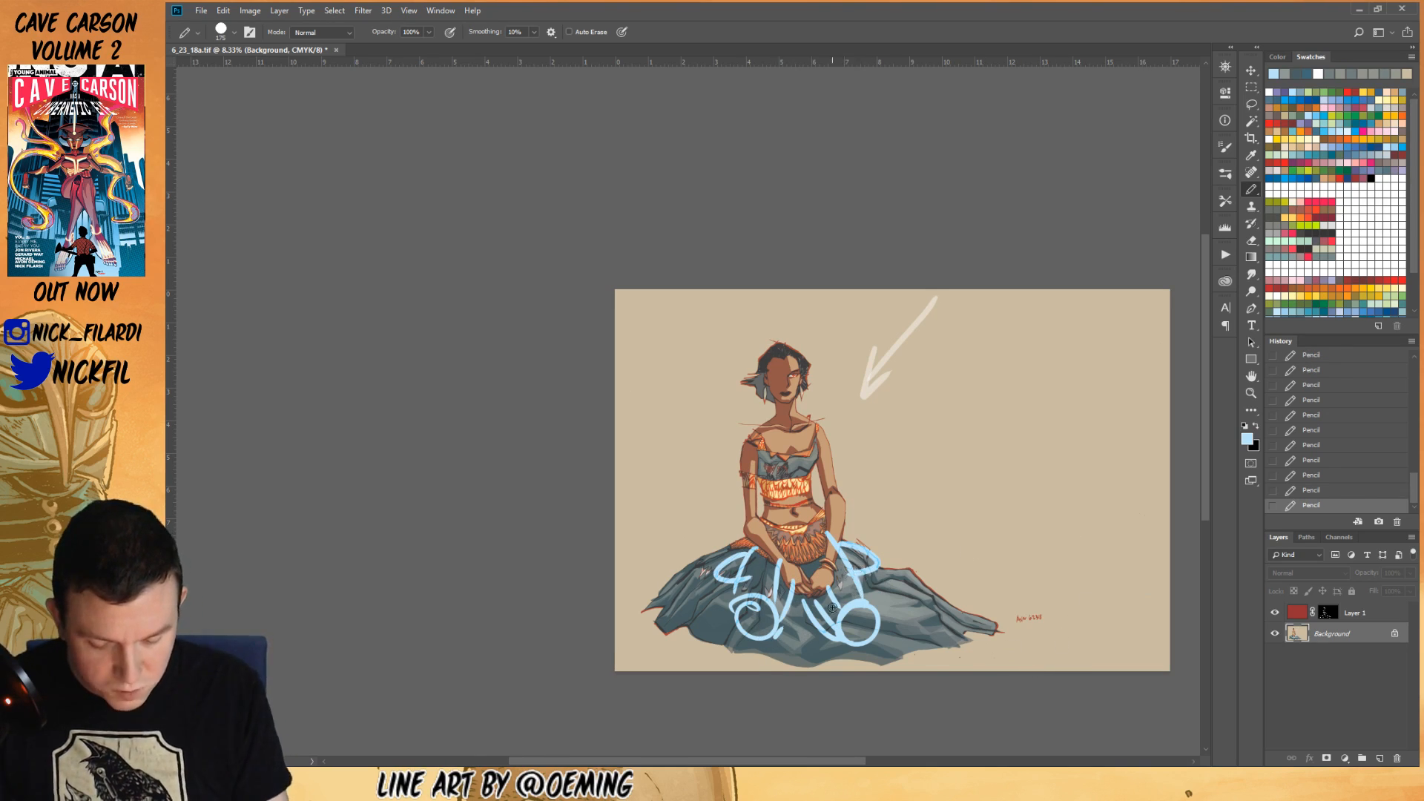
# - Revert the document history to the layer deletion, removing the pencil sketch from the Background layer
pyautogui.click(1252, 257)
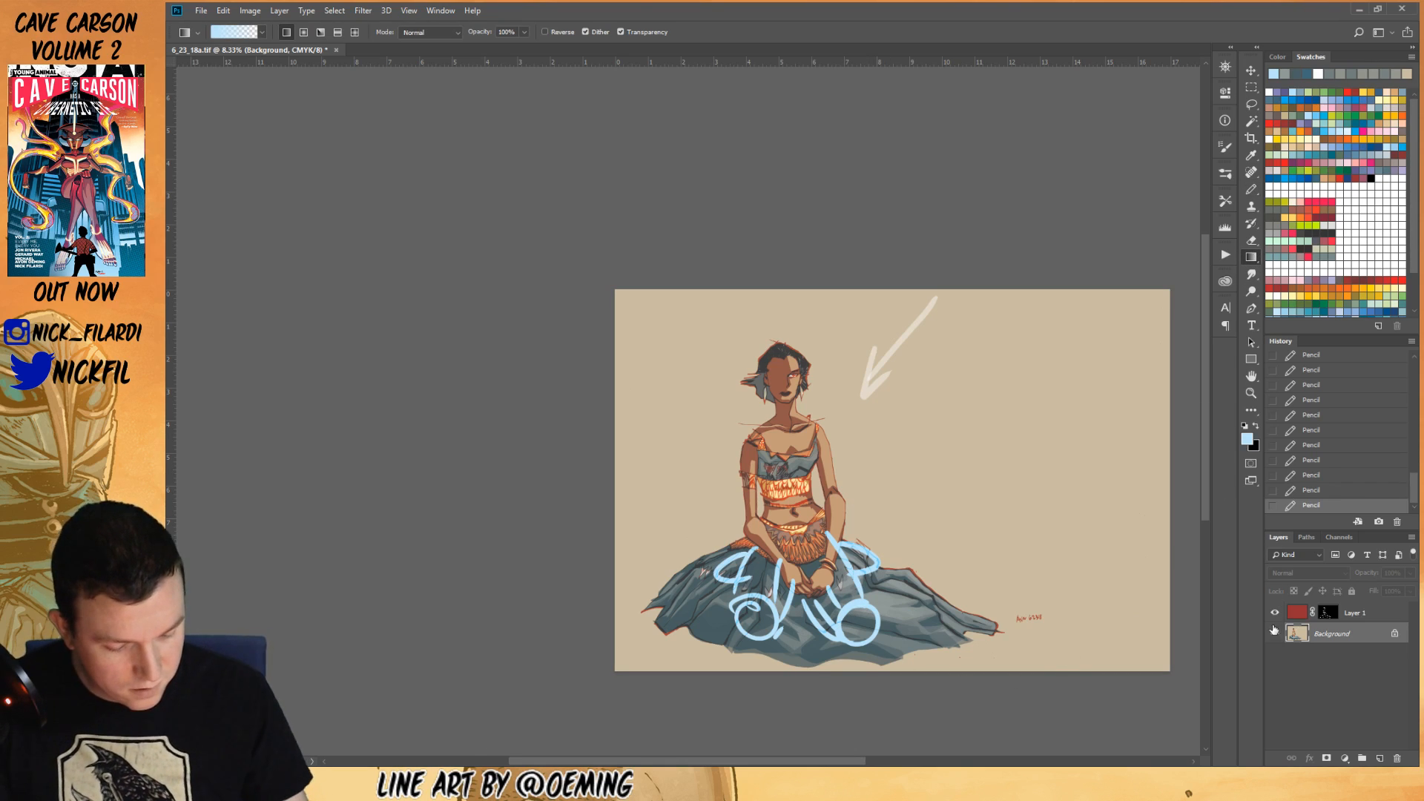
pyautogui.click(1276, 614)
pyautogui.click(1276, 613)
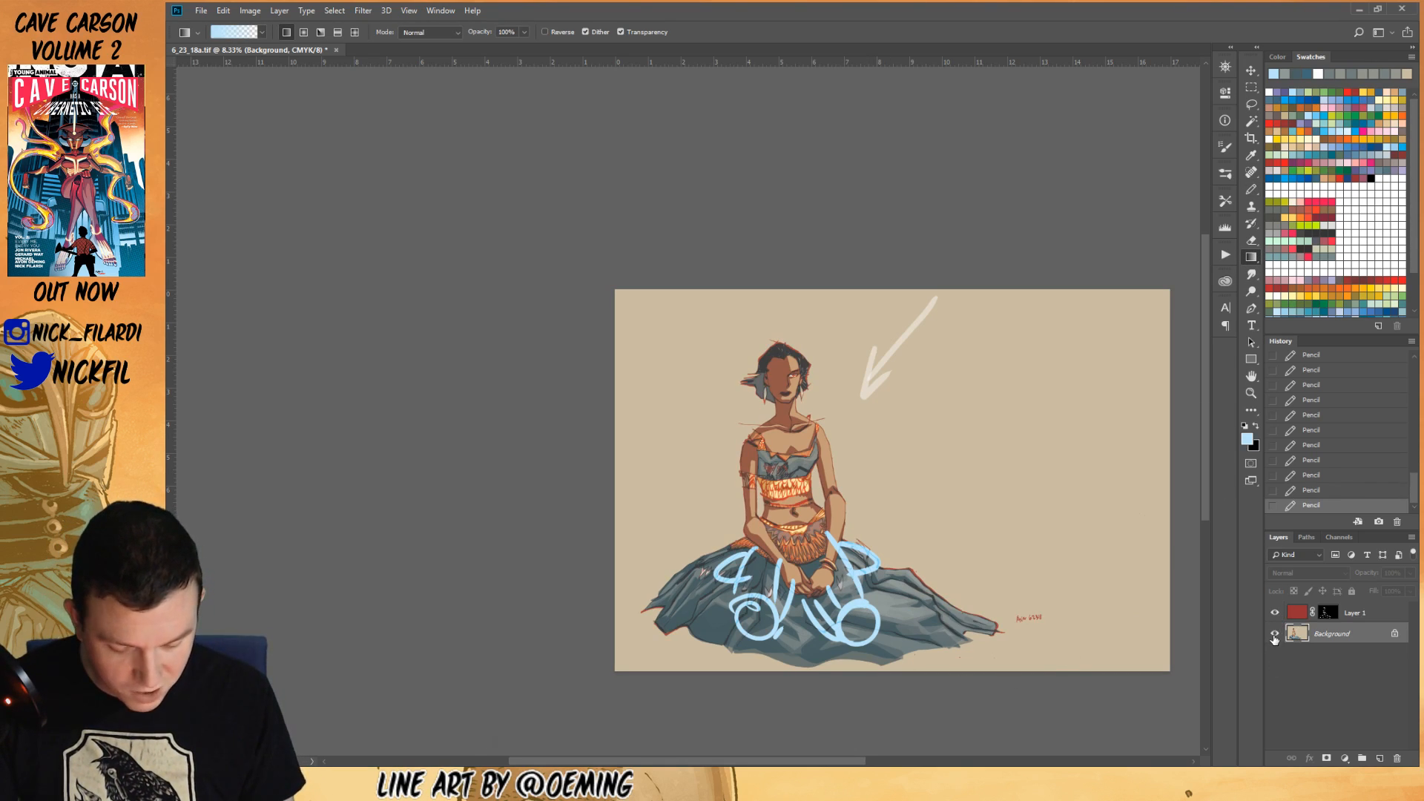
pyautogui.moveTo(1414, 488); pyautogui.dragTo(1417, 462)
pyautogui.click(1324, 476)
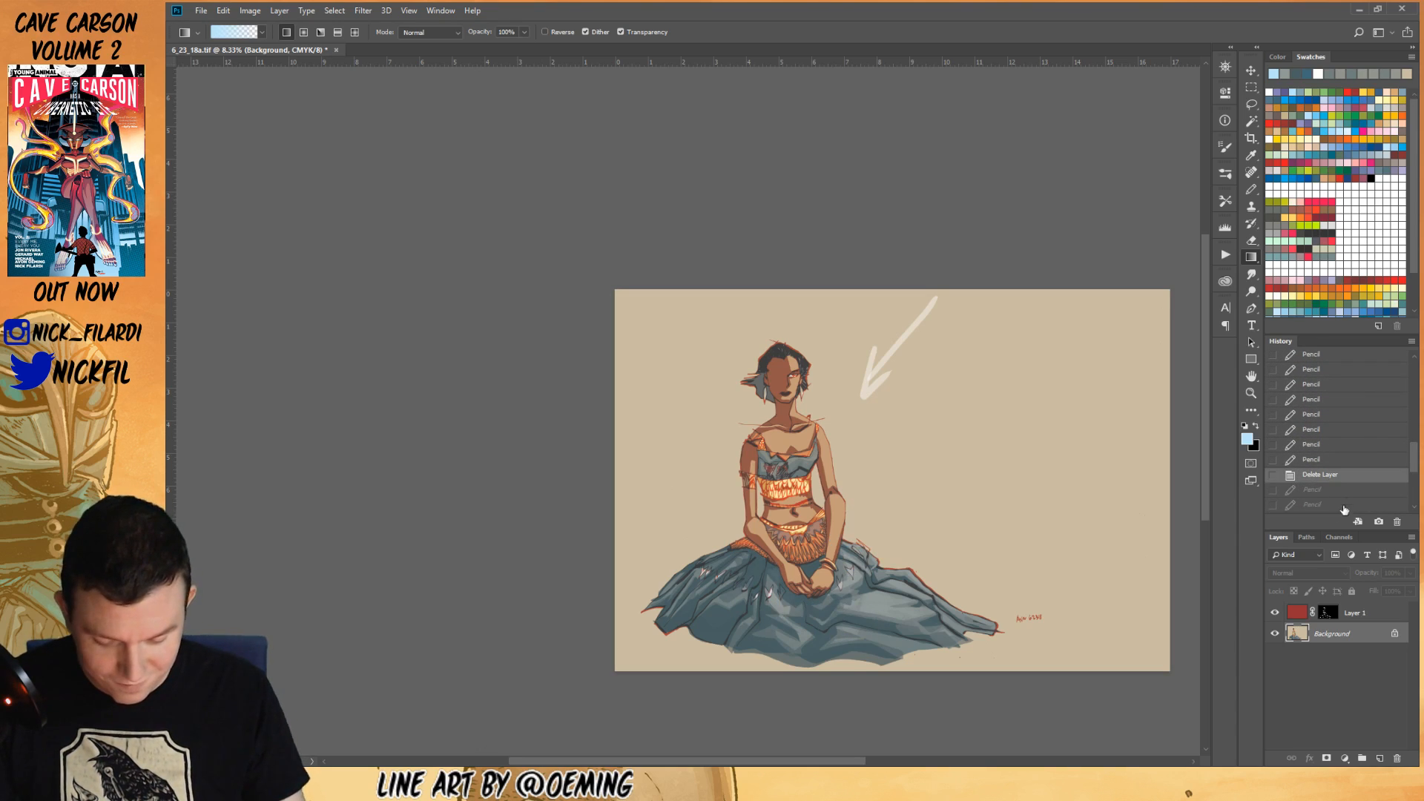
# - Add a new layer above the Background and sketch both bent legs over the skirt in light blue pencil strokes
pyautogui.click(1378, 759)
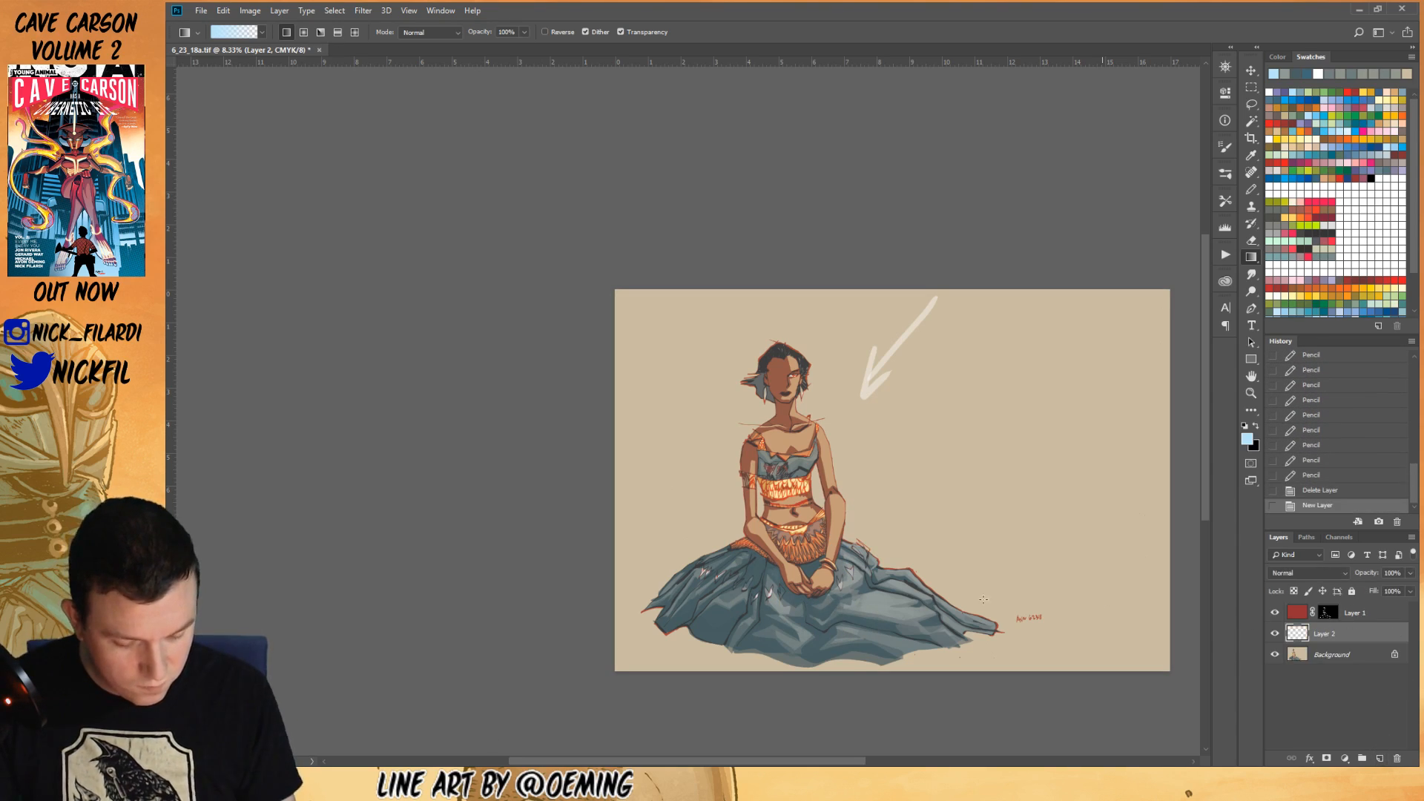
pyautogui.press('b')
pyautogui.moveTo(836, 540); pyautogui.dragTo(889, 610)
pyautogui.hotkey('ctrl', 'z')
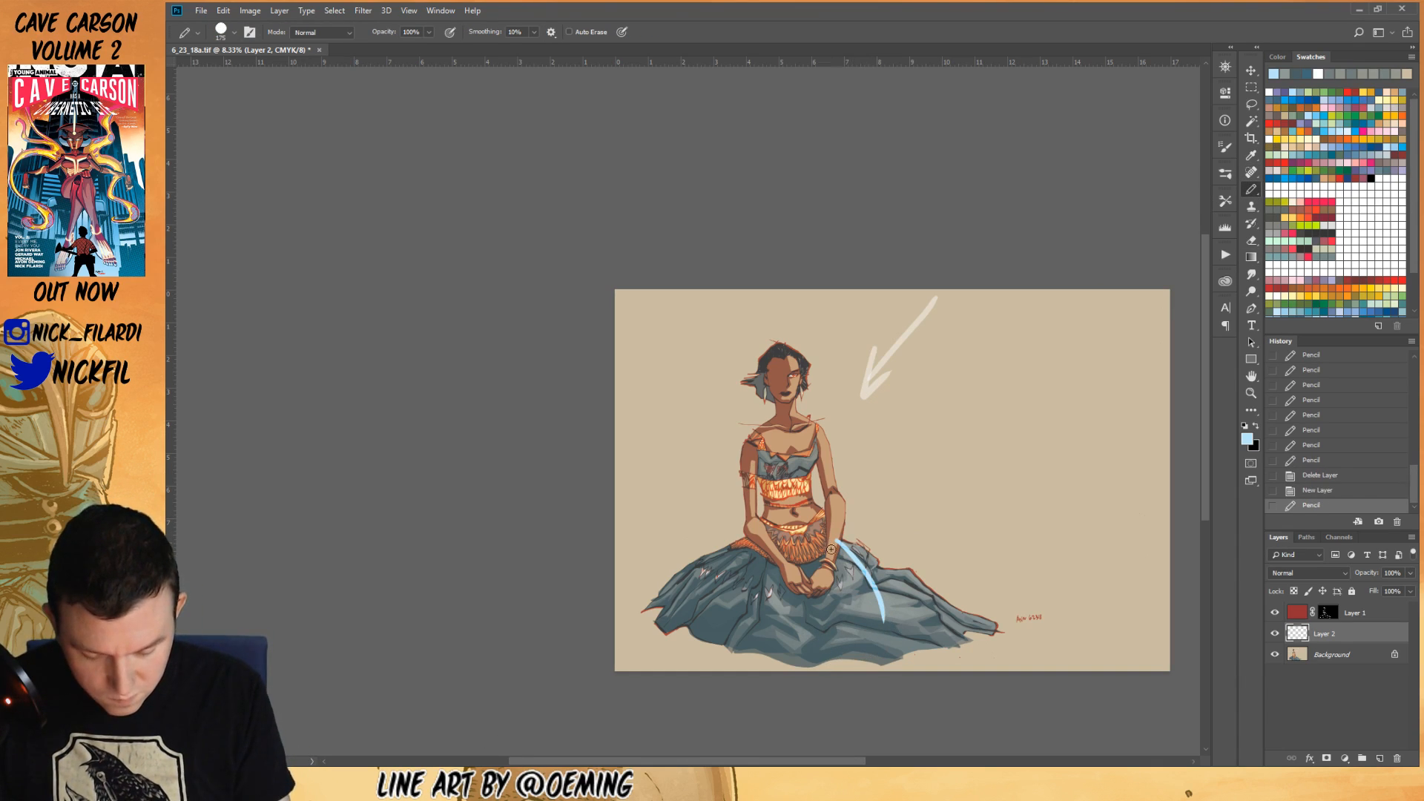
pyautogui.moveTo(758, 544)
pyautogui.mouseDown()
pyautogui.moveTo(736, 608)
pyautogui.moveTo(754, 605)
pyautogui.moveTo(757, 632)
pyautogui.moveTo(742, 635)
pyautogui.moveTo(792, 587)
pyautogui.moveTo(780, 572)
pyautogui.moveTo(767, 612)
pyautogui.mouseUp()
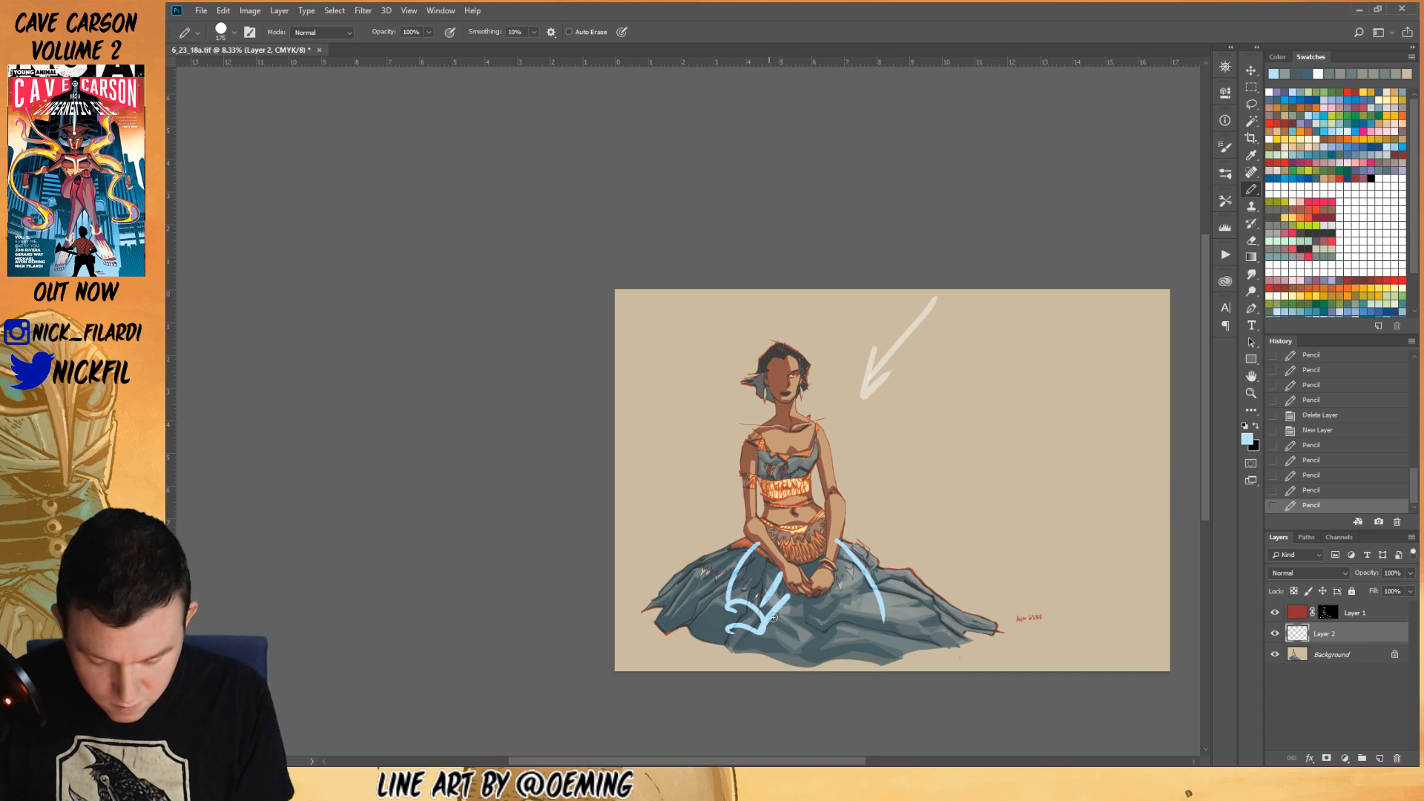
pyautogui.moveTo(737, 559)
pyautogui.mouseDown()
pyautogui.moveTo(775, 573)
pyautogui.moveTo(794, 607)
pyautogui.moveTo(738, 584)
pyautogui.mouseUp()
pyautogui.moveTo(835, 552)
pyautogui.mouseDown()
pyautogui.moveTo(850, 561)
pyautogui.moveTo(825, 613)
pyautogui.moveTo(846, 632)
pyautogui.moveTo(885, 625)
pyautogui.mouseUp()
pyautogui.moveTo(828, 588); pyautogui.dragTo(841, 610)
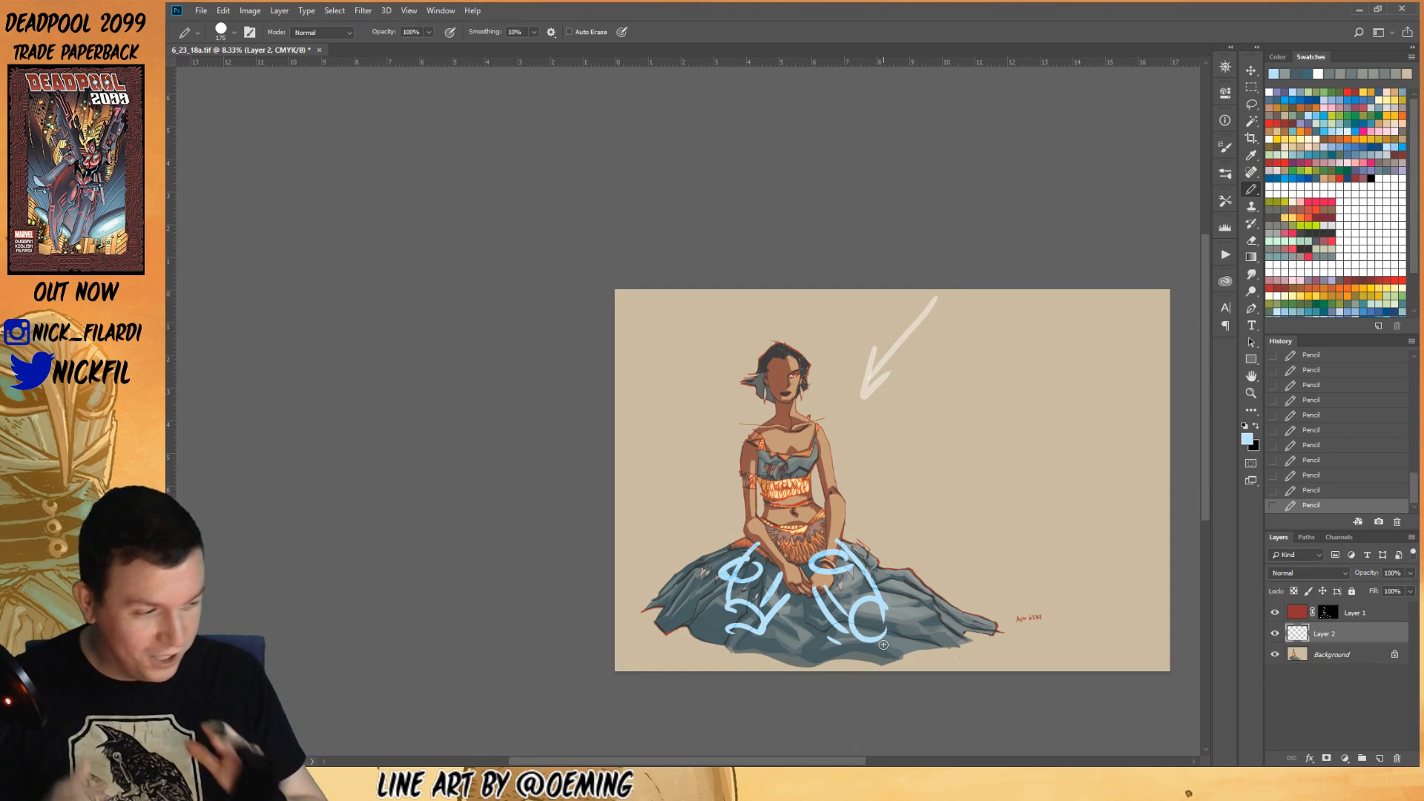
# - Compare the illustration with and without the leg sketch on Layer 2, leave it hidden, and make the Background layer active
pyautogui.click(1276, 635)
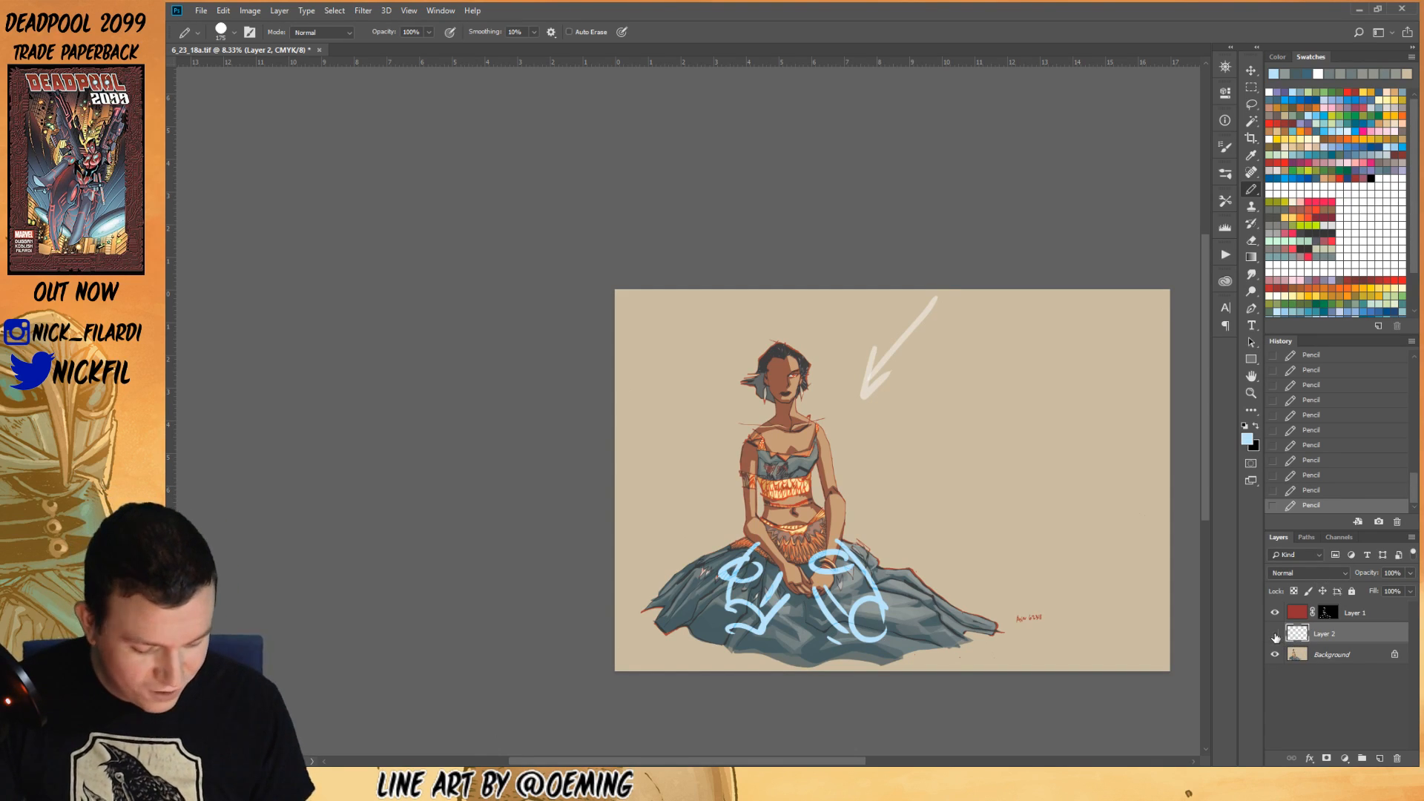
pyautogui.click(1275, 635)
pyautogui.click(1275, 635)
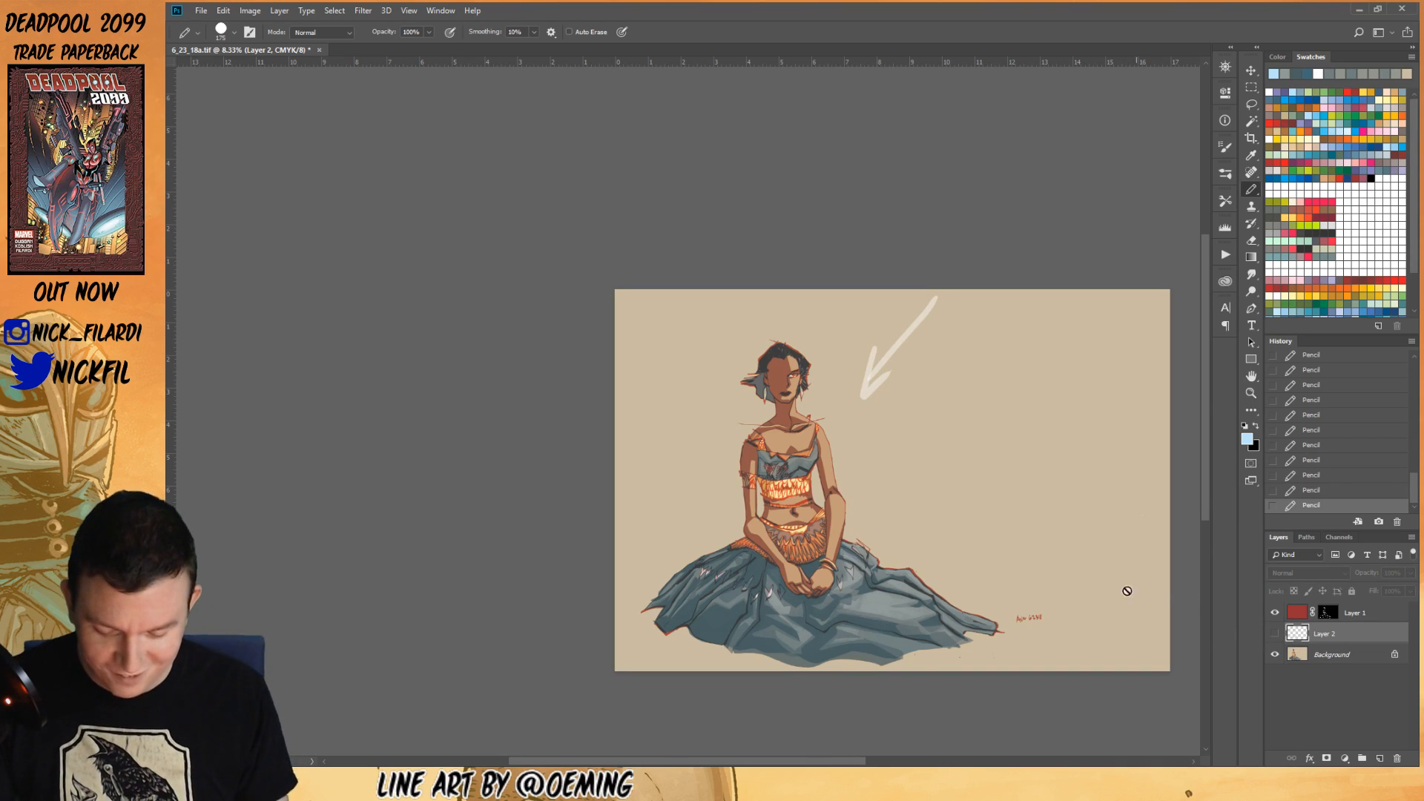
pyautogui.click(1276, 635)
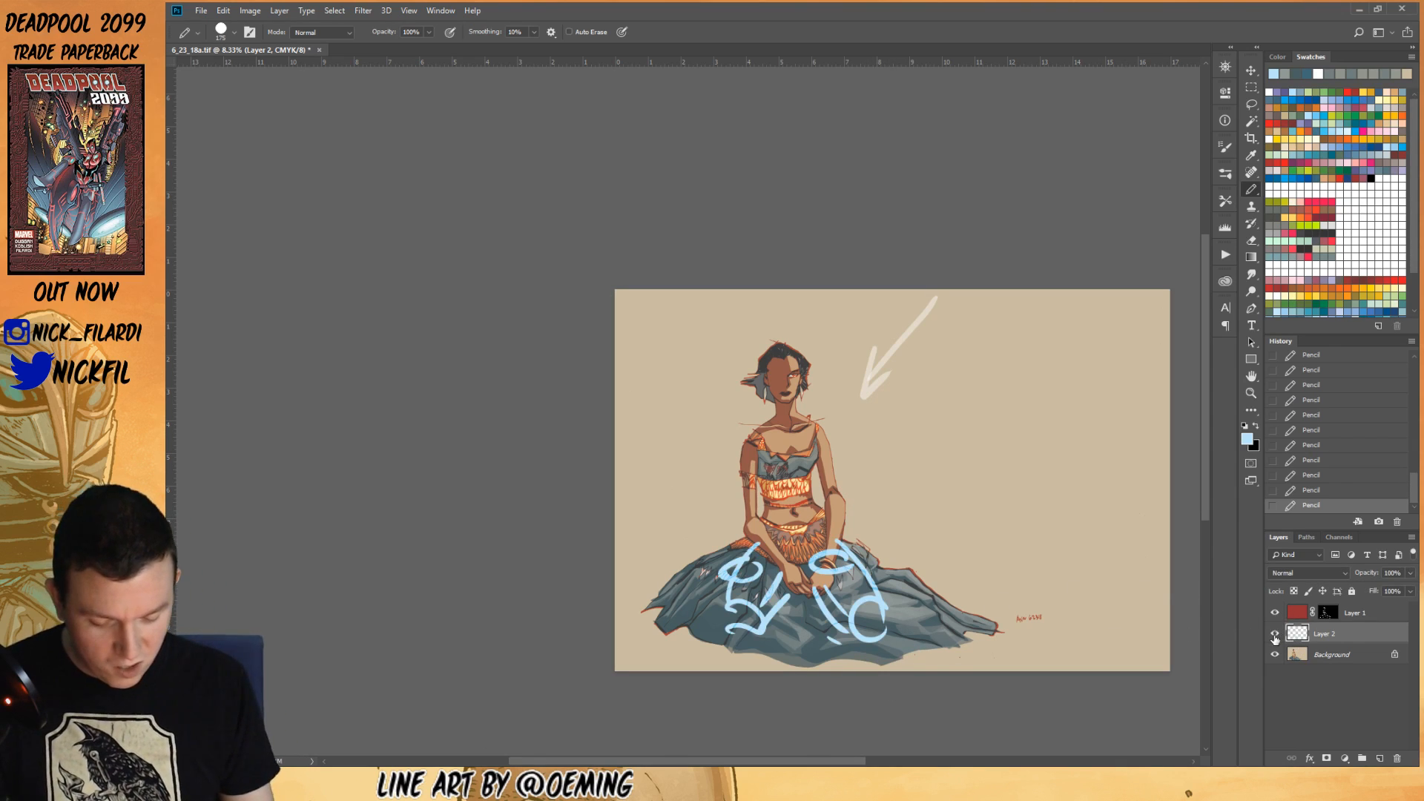
pyautogui.click(1276, 635)
pyautogui.keyDown('alt'); pyautogui.click(854, 572); pyautogui.keyUp('alt')
pyautogui.click(849, 580)
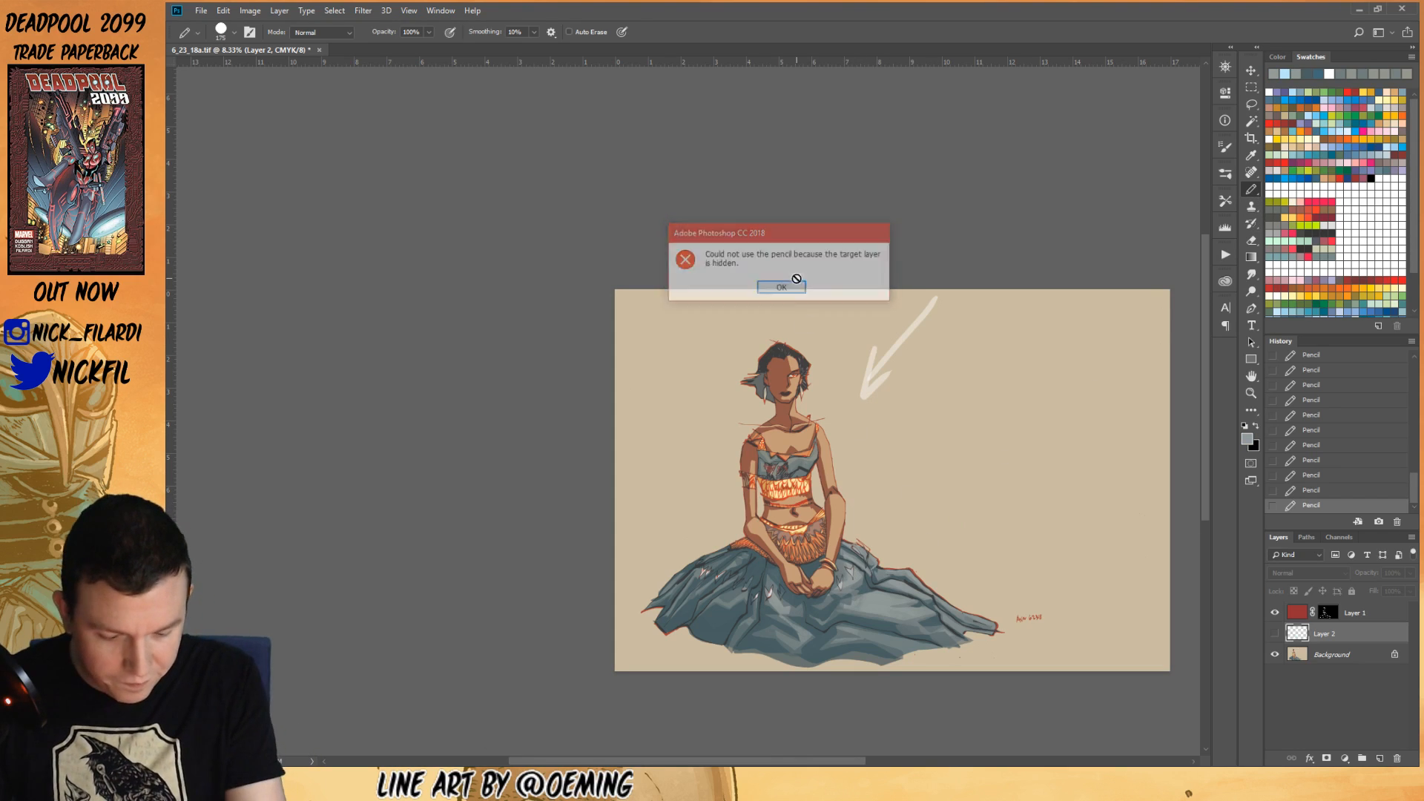
pyautogui.click(781, 286)
pyautogui.hotkey('alt', '[')
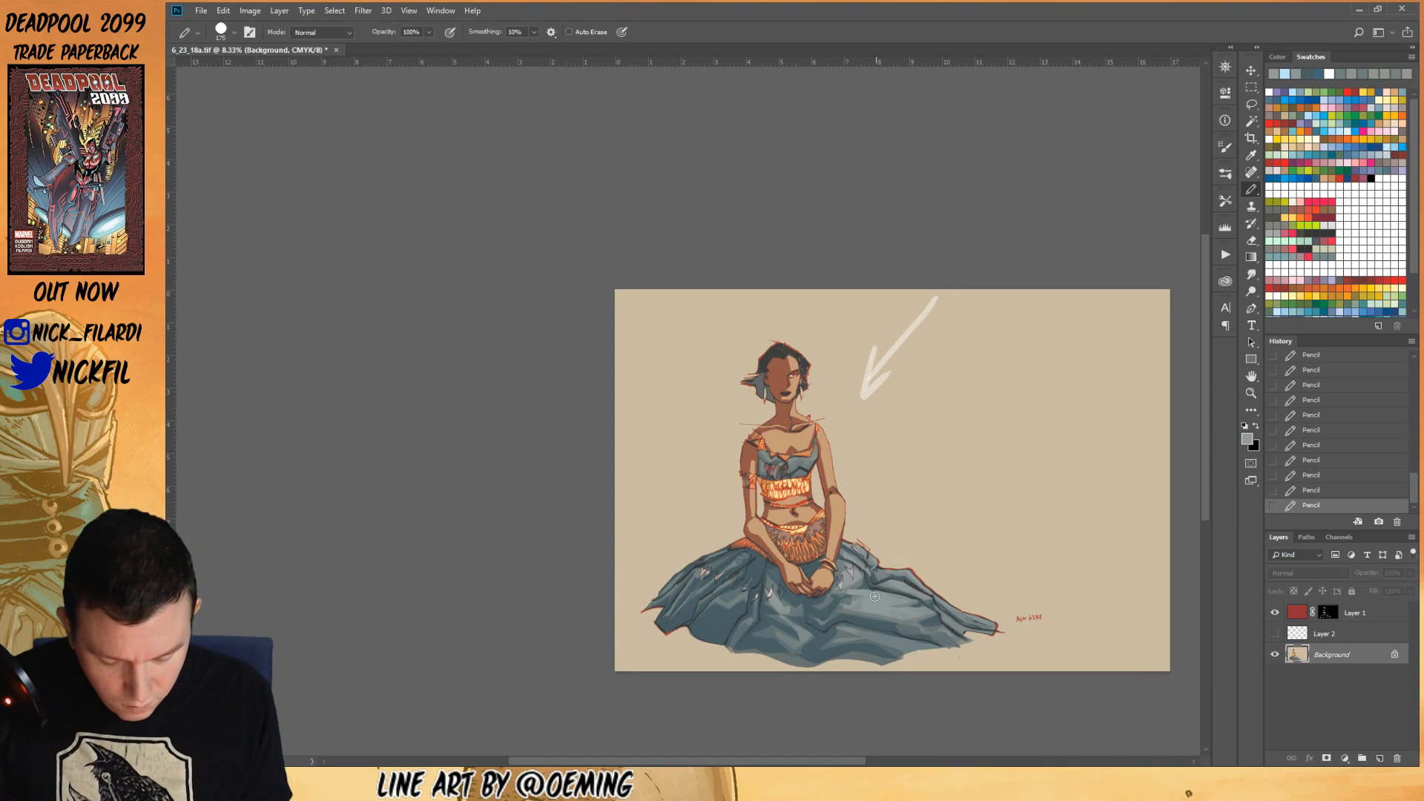
# - Lasso the skirt area beside the clasped hands, lighten it with a gradient in the sampled gray, and clear the selection
pyautogui.click(1252, 104)
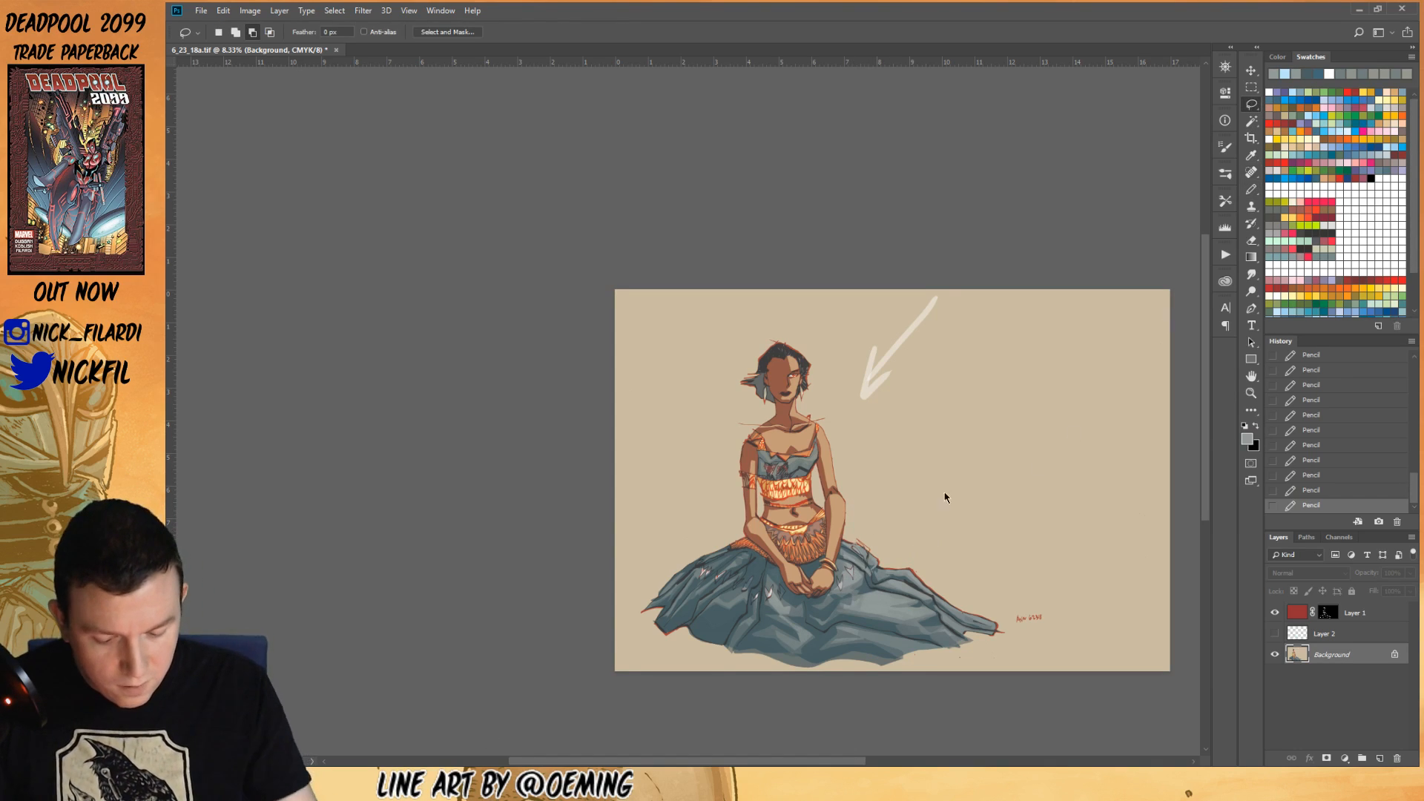
pyautogui.moveTo(845, 575)
pyautogui.mouseDown()
pyautogui.moveTo(836, 587)
pyautogui.moveTo(883, 600)
pyautogui.moveTo(868, 567)
pyautogui.moveTo(839, 595)
pyautogui.moveTo(839, 570)
pyautogui.moveTo(855, 693)
pyautogui.mouseUp()
pyautogui.click(1251, 258)
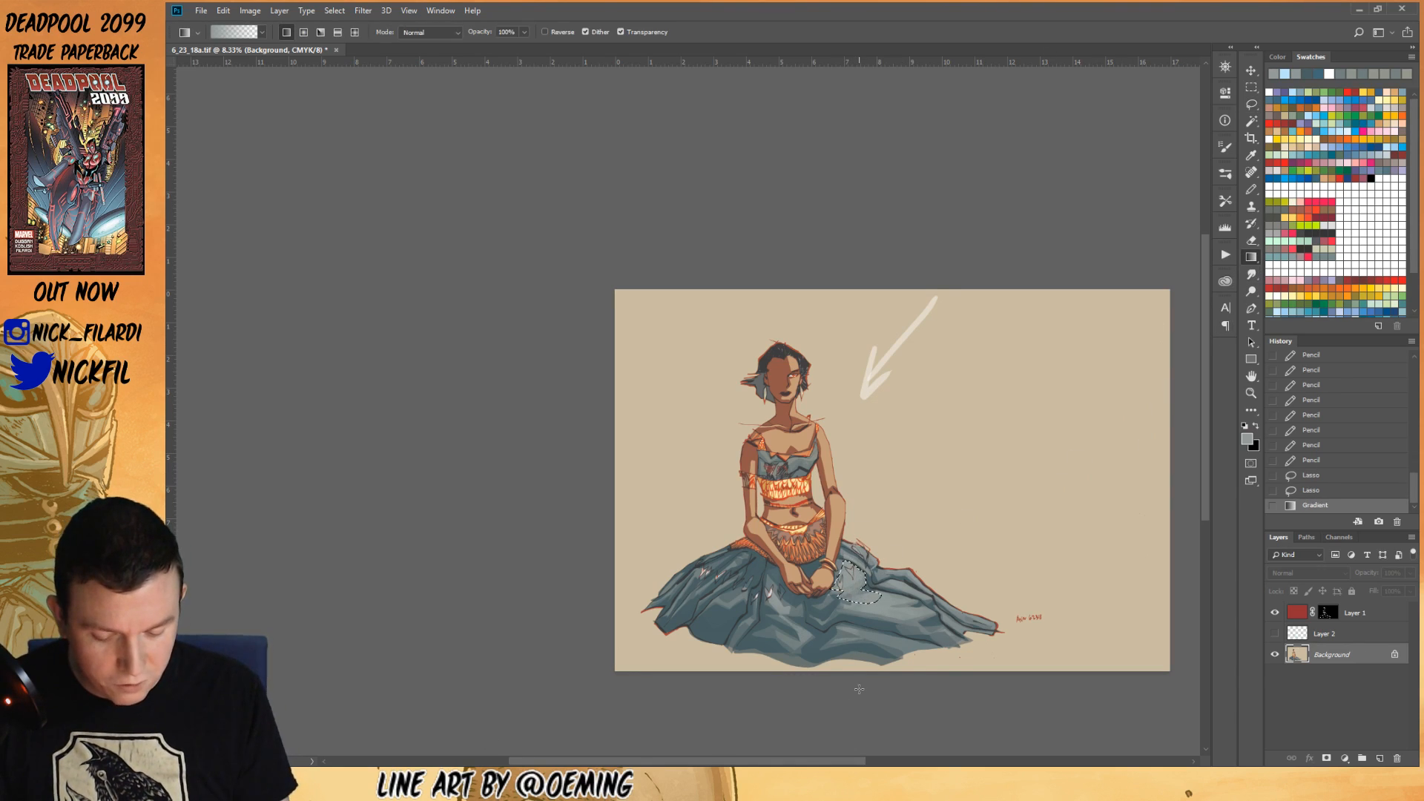
pyautogui.moveTo(874, 523); pyautogui.dragTo(861, 590)
pyautogui.hotkey('ctrl', 'd')
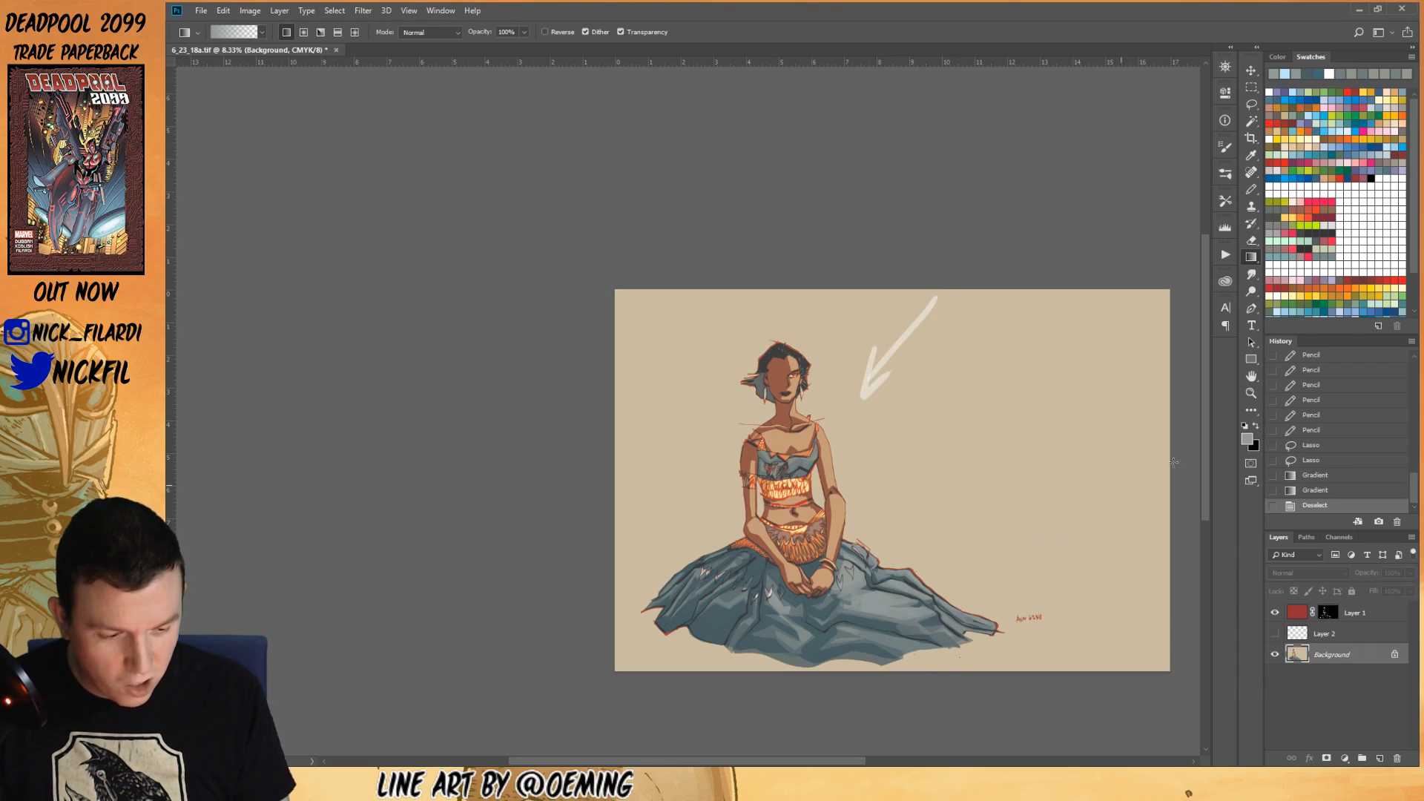
# - Shade the skirt folds below the hands with Pencil strokes in a sampled dark blue at 50% opacity
pyautogui.click(1252, 121)
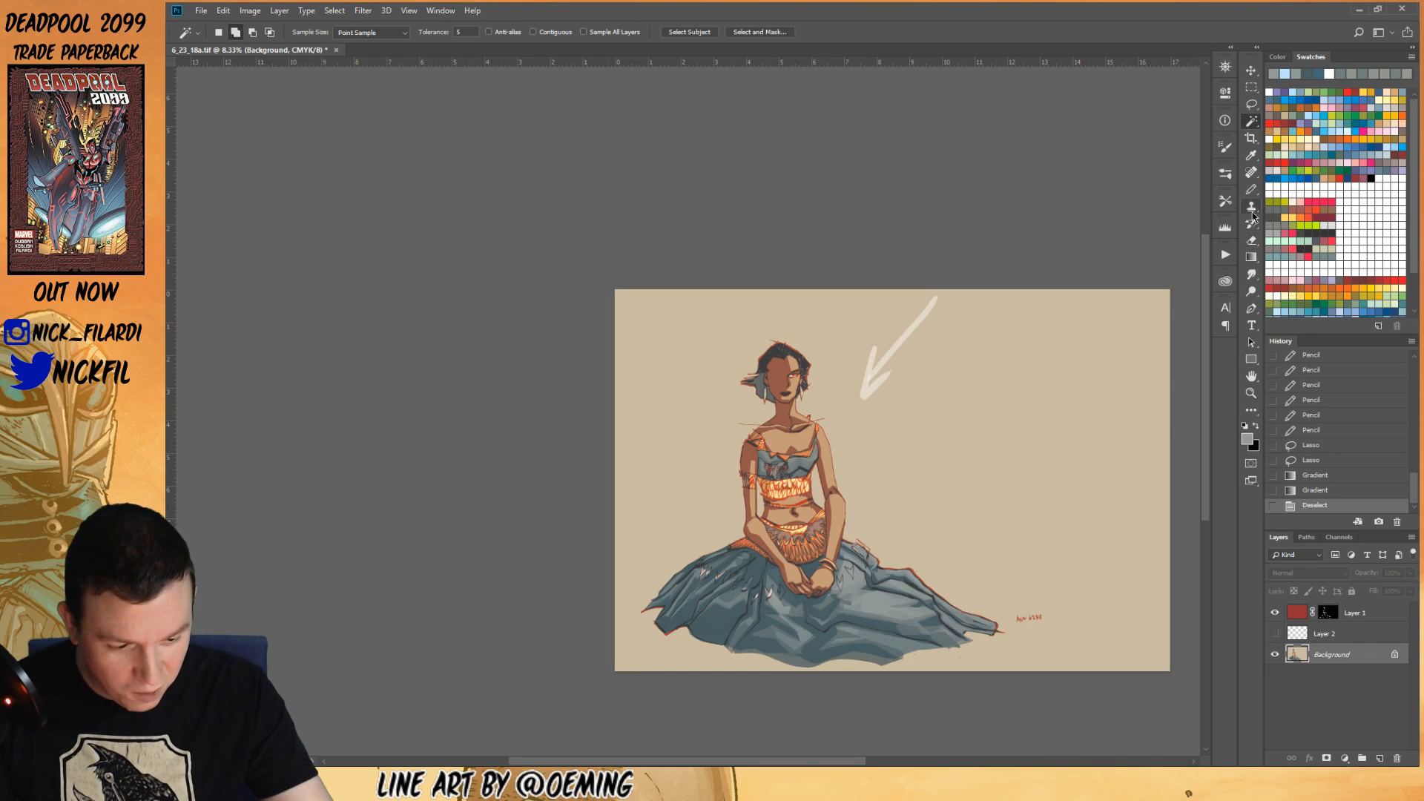
pyautogui.click(1252, 189)
pyautogui.keyDown('alt'); pyautogui.click(827, 604); pyautogui.keyUp('alt')
pyautogui.press('5')
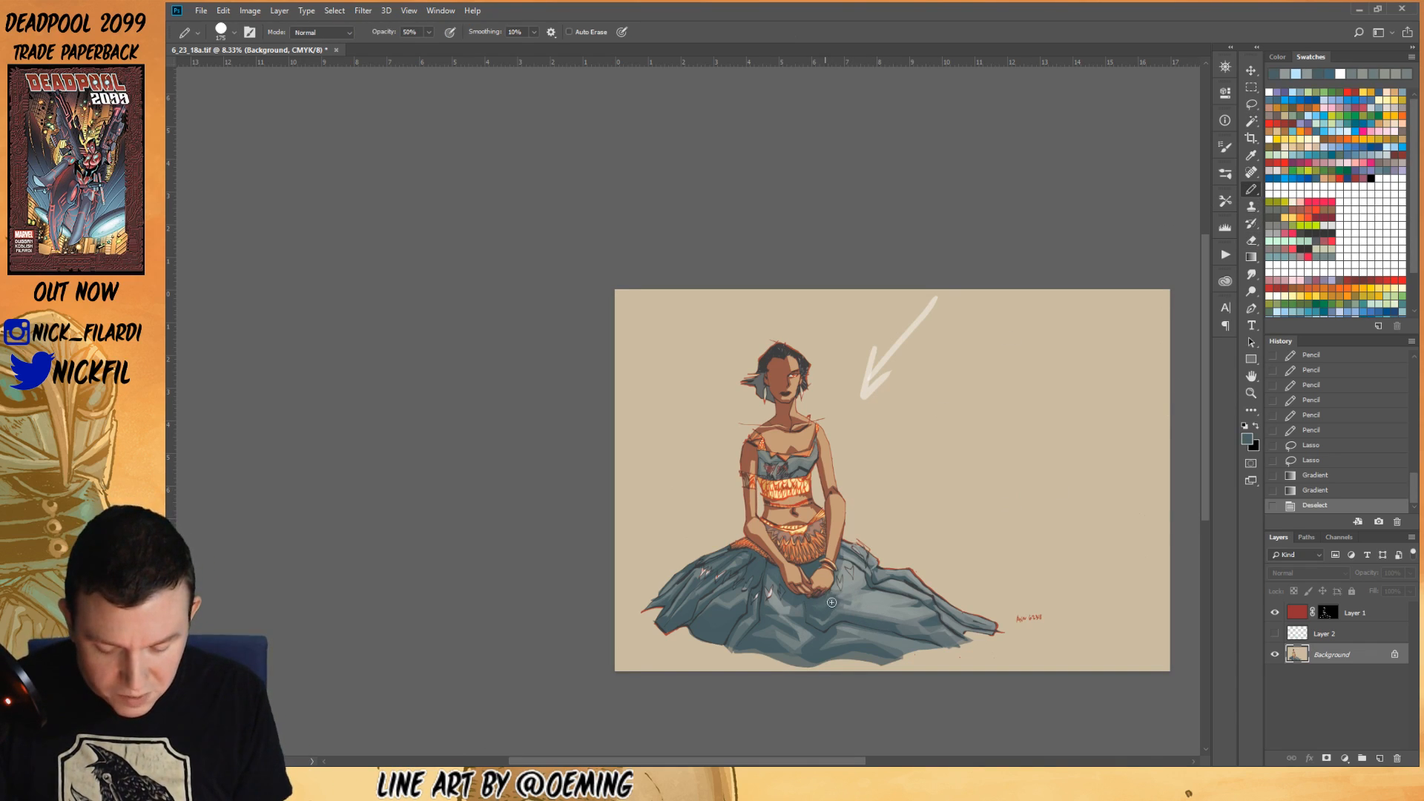
pyautogui.moveTo(842, 595); pyautogui.dragTo(836, 669)
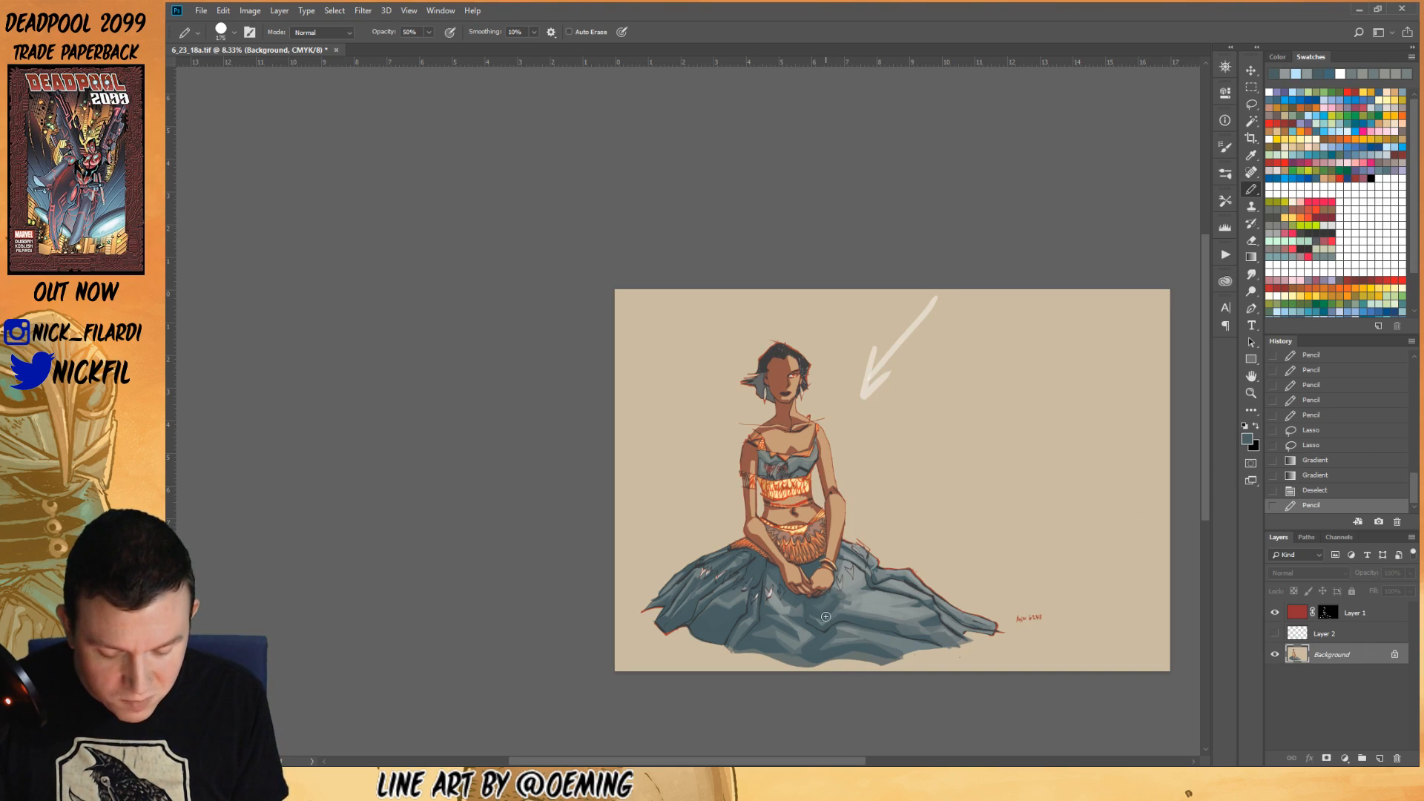
pyautogui.moveTo(830, 602); pyautogui.dragTo(814, 609)
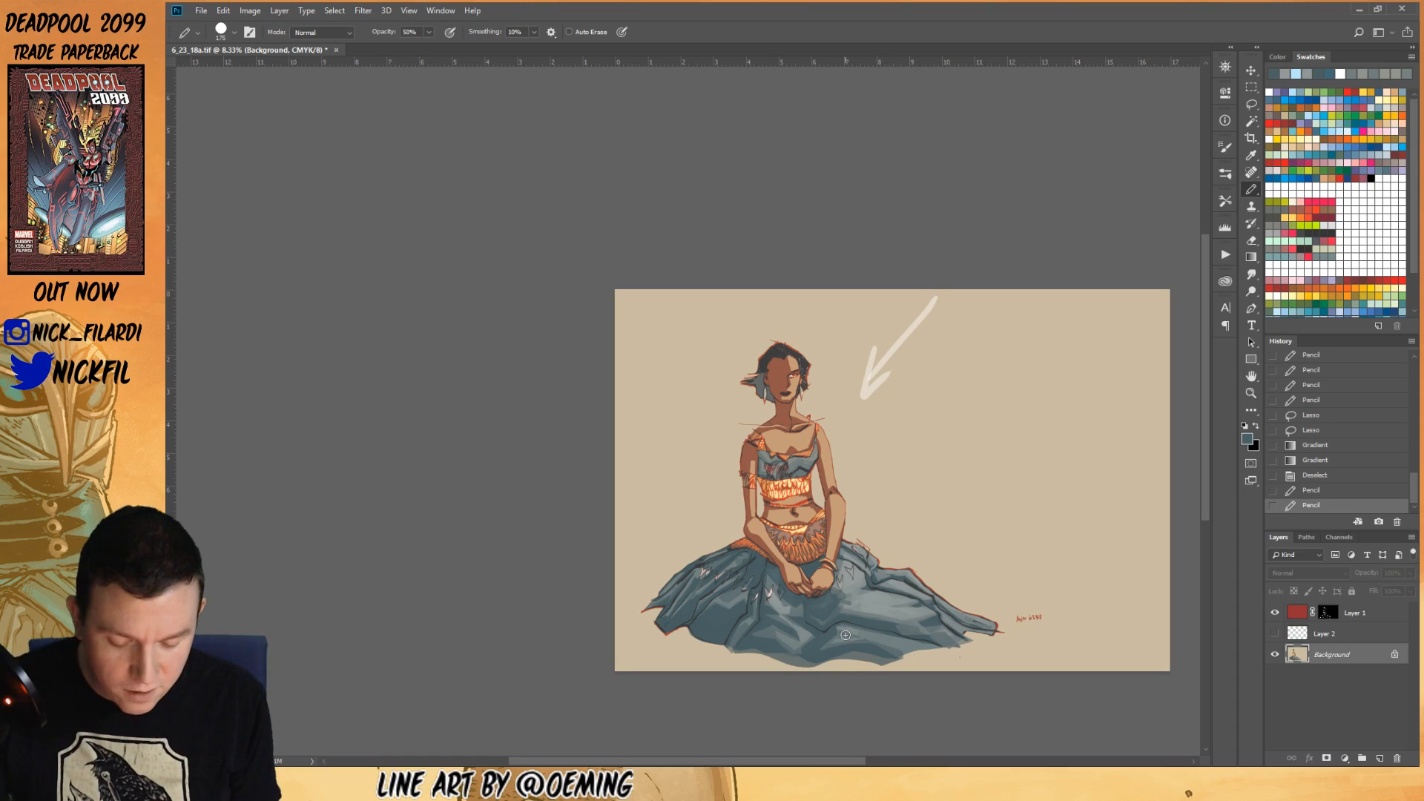
pyautogui.moveTo(842, 632); pyautogui.dragTo(816, 645)
# - Adjust the pencil size and extend the 50% opacity shading across the folds on the skirt's right side
pyautogui.press(']')
pyautogui.press(']')
pyautogui.press(']')
pyautogui.press(']')
pyautogui.press(']')
pyautogui.press(']')
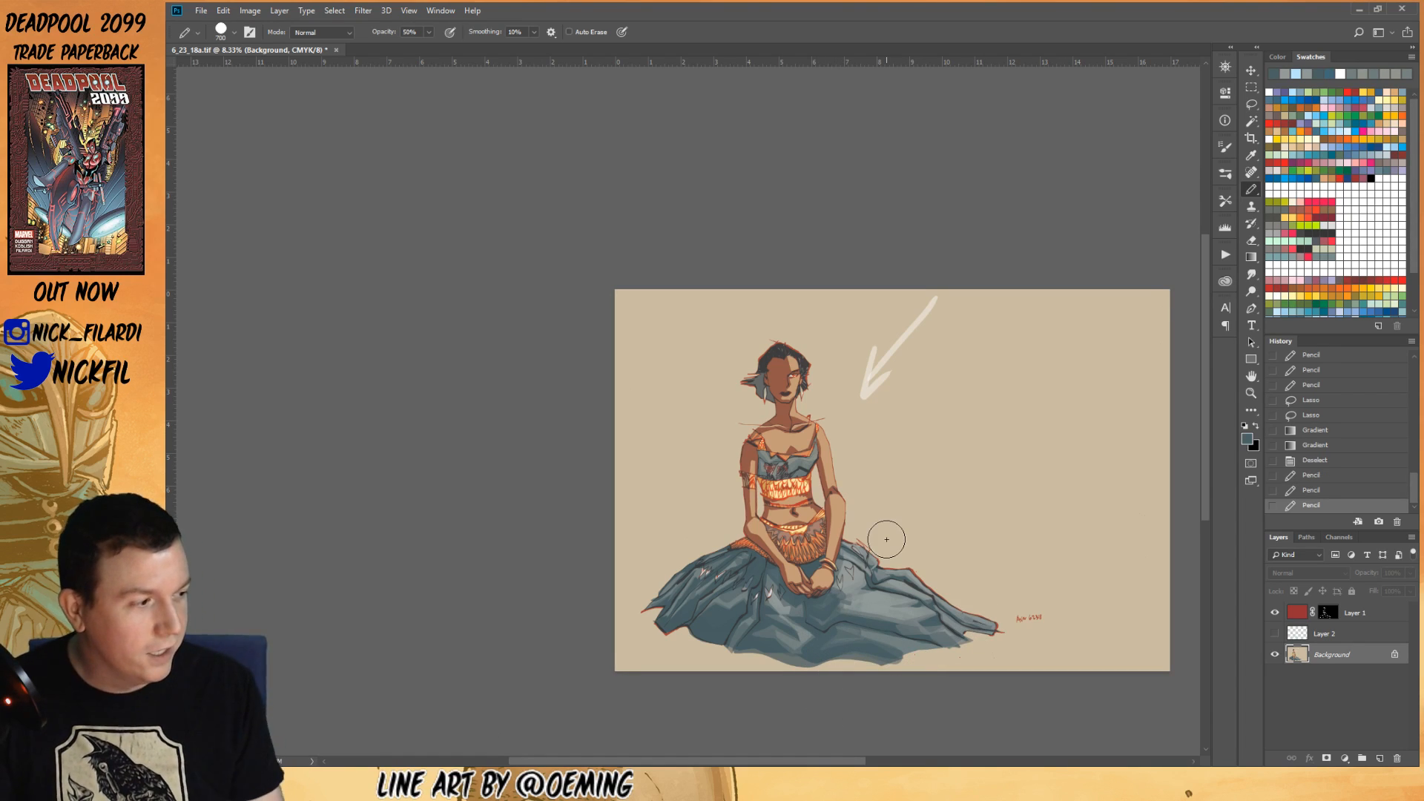
pyautogui.press('[')
pyautogui.press('[')
pyautogui.press('[')
pyautogui.press('[')
pyautogui.press('[')
pyautogui.press('[')
pyautogui.moveTo(867, 630); pyautogui.dragTo(920, 636)
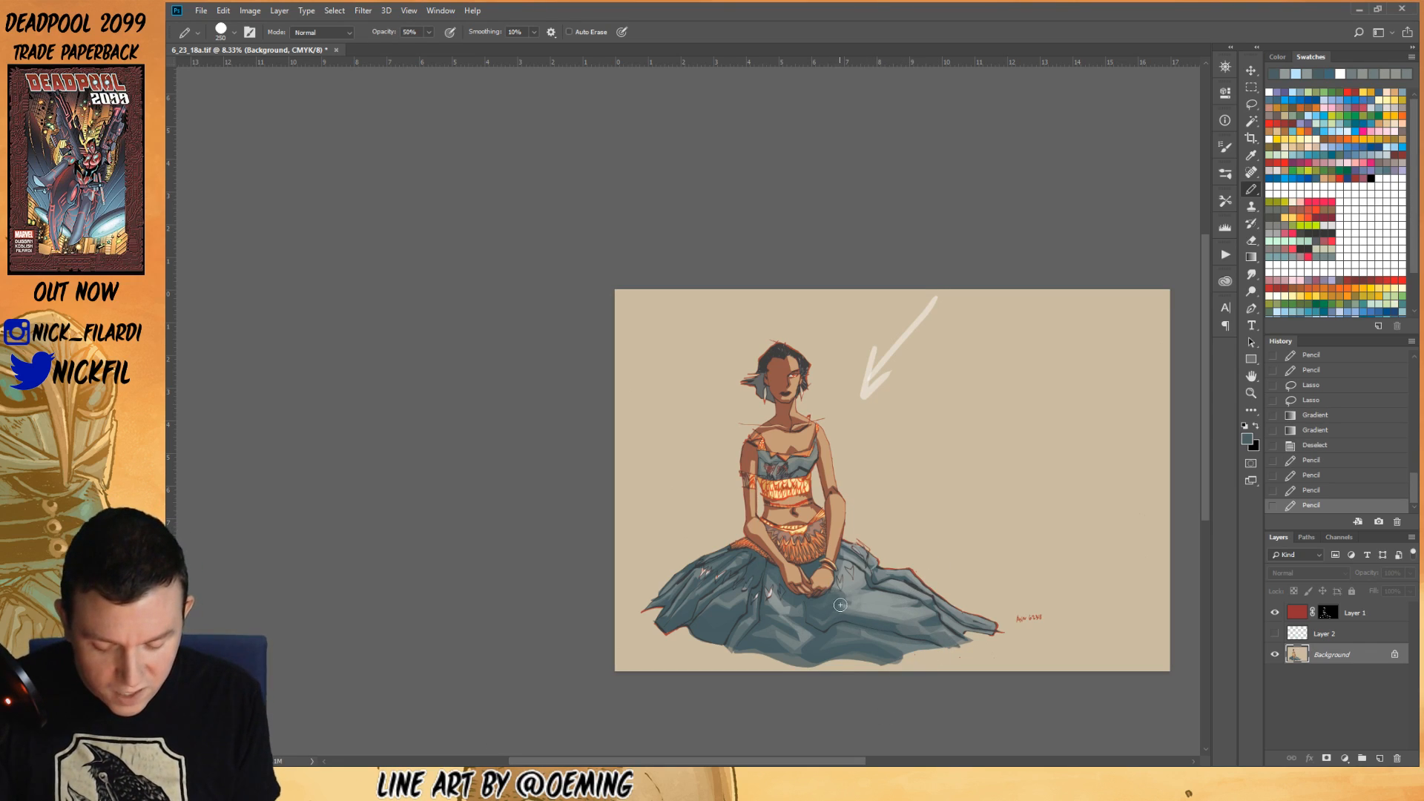
# - Undo the last pencil stroke, switch to a Brush tool preset, and paint gray strokes over the right knee area
pyautogui.moveTo(833, 591)
pyautogui.mouseDown()
pyautogui.moveTo(828, 603)
pyautogui.moveTo(838, 577)
pyautogui.moveTo(848, 587)
pyautogui.moveTo(859, 571)
pyautogui.mouseUp()
pyautogui.hotkey('ctrl', 'z')
pyautogui.click(220, 32)
pyautogui.doubleClick(306, 186)
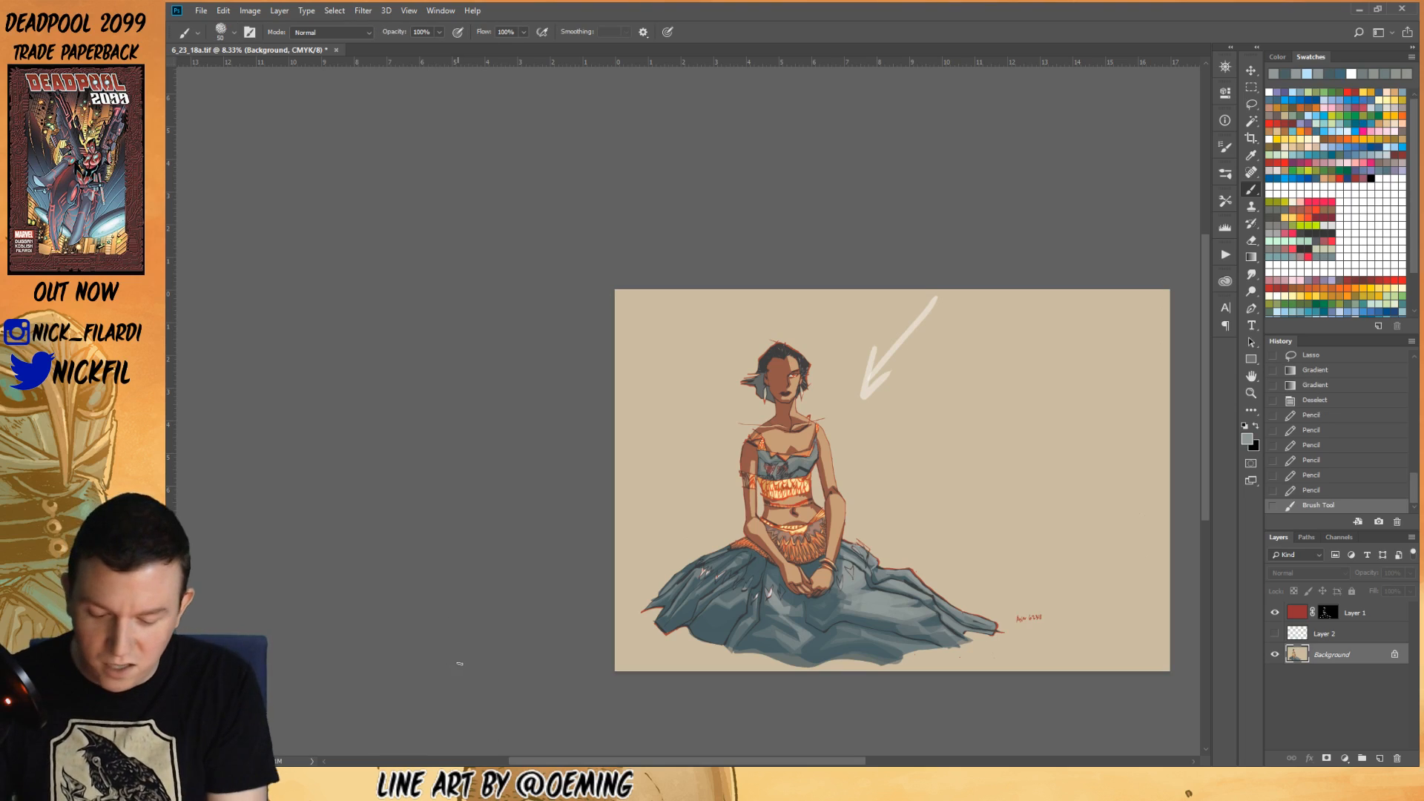
pyautogui.moveTo(839, 588)
pyautogui.mouseDown()
pyautogui.moveTo(890, 618)
pyautogui.moveTo(878, 616)
pyautogui.moveTo(864, 610)
pyautogui.moveTo(909, 606)
pyautogui.moveTo(911, 627)
pyautogui.moveTo(893, 617)
pyautogui.moveTo(930, 611)
pyautogui.moveTo(934, 623)
pyautogui.moveTo(905, 629)
pyautogui.moveTo(932, 638)
pyautogui.moveTo(906, 626)
pyautogui.moveTo(916, 613)
pyautogui.moveTo(882, 613)
pyautogui.mouseUp()
pyautogui.press(']')
pyautogui.hotkey('ctrl', 'alt', 'z')
pyautogui.hotkey('ctrl', 'alt', 'z')
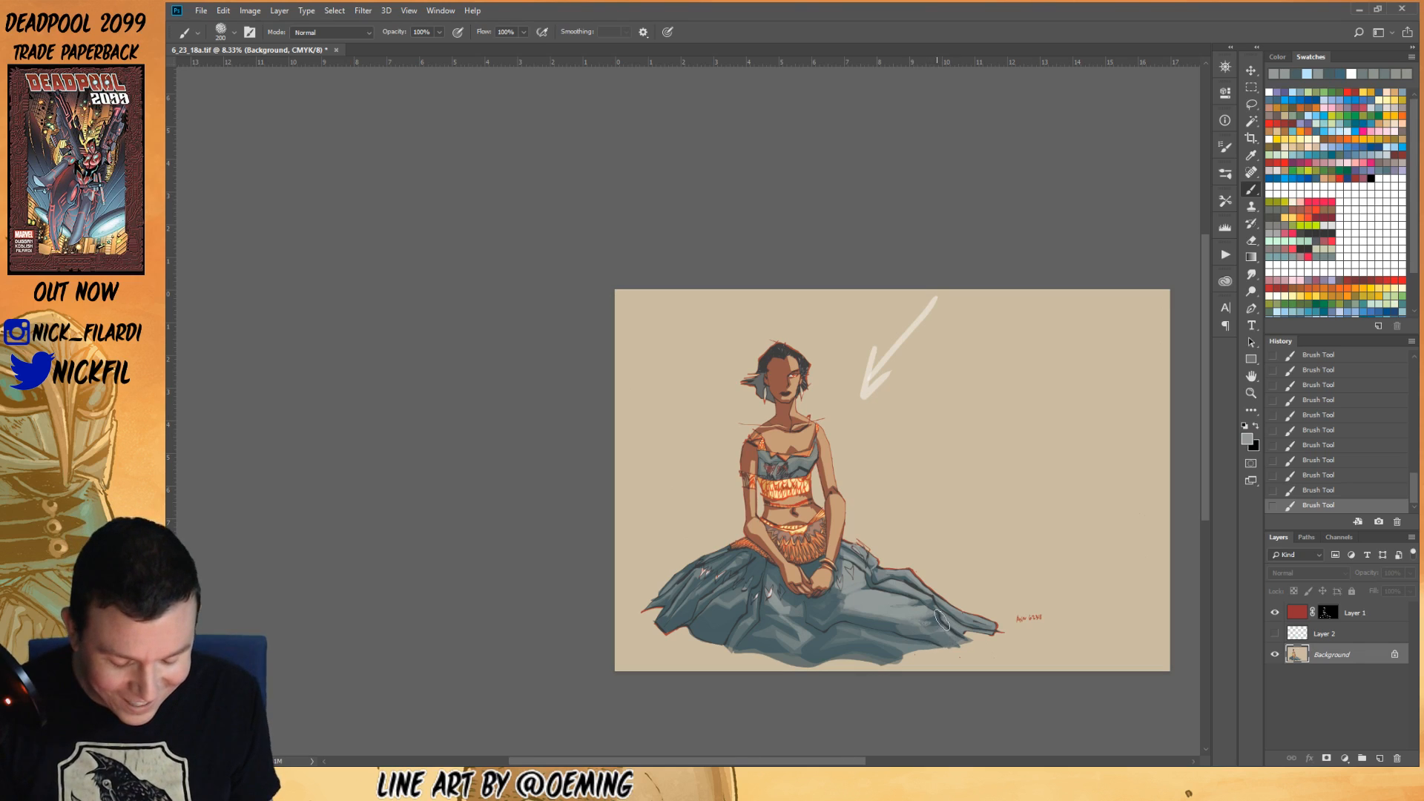
# - Blend the folds on the skirt's right side with sampled blue-gray tones, including brushwork at 50% opacity
pyautogui.press('5')
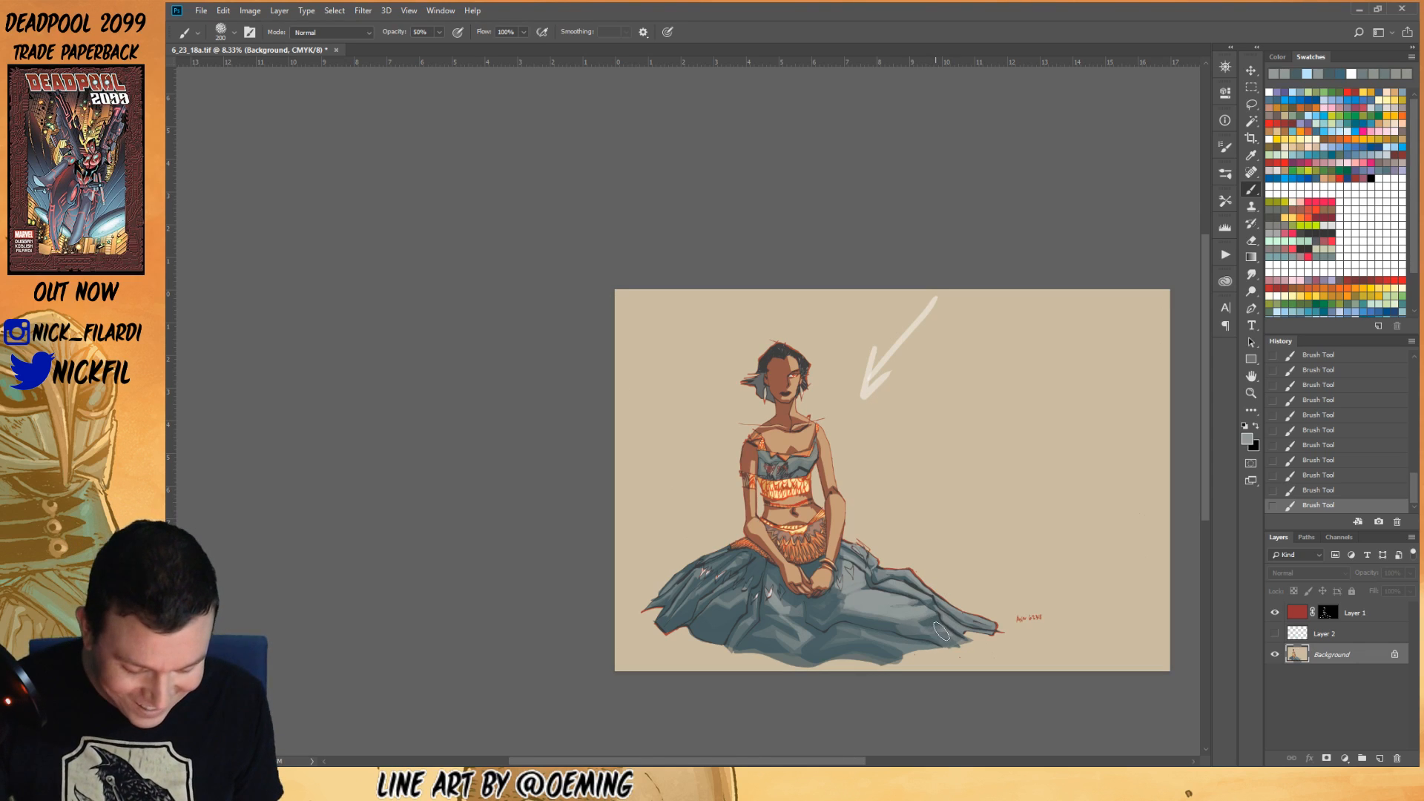
pyautogui.keyDown('alt'); pyautogui.click(897, 631); pyautogui.keyUp('alt')
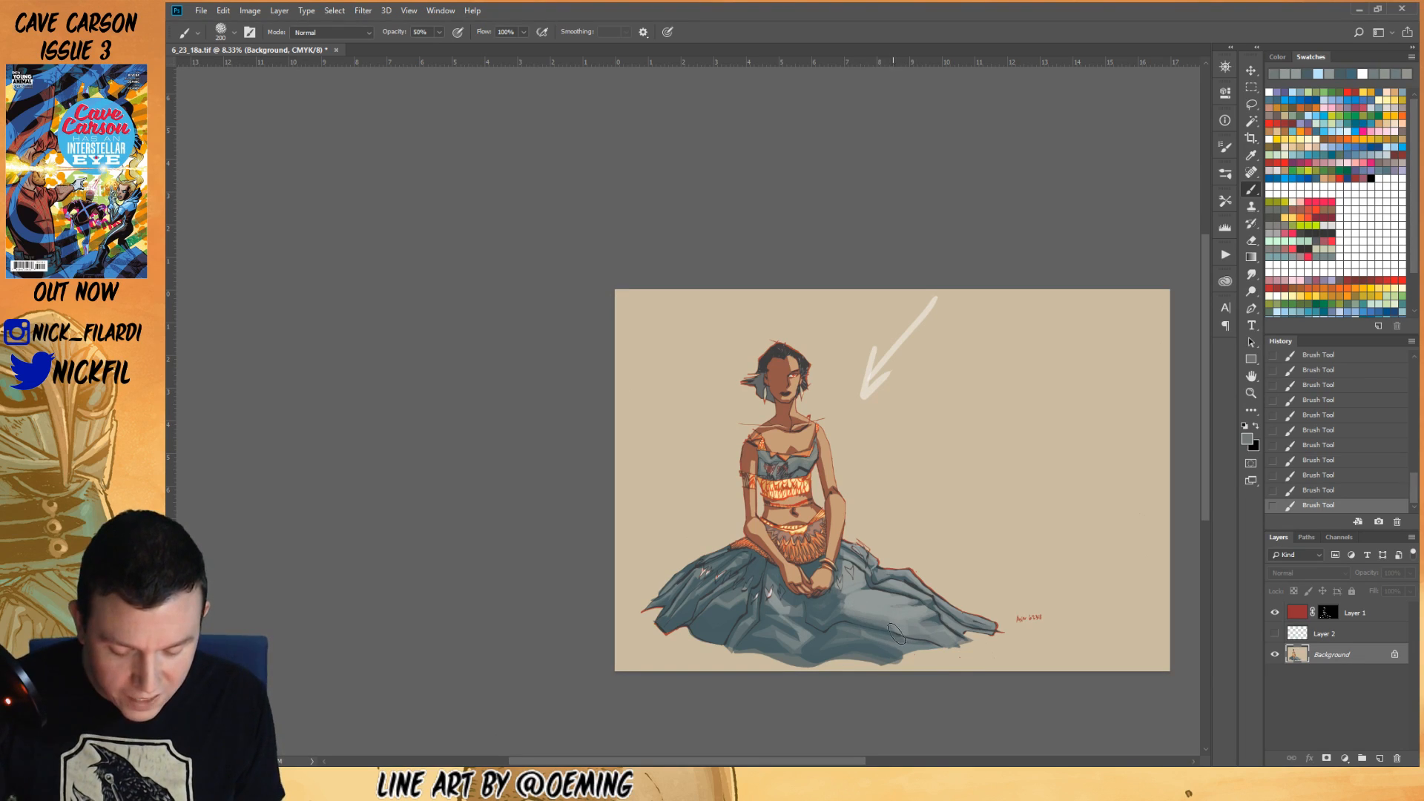
pyautogui.keyDown('alt'); pyautogui.click(837, 610); pyautogui.keyUp('alt')
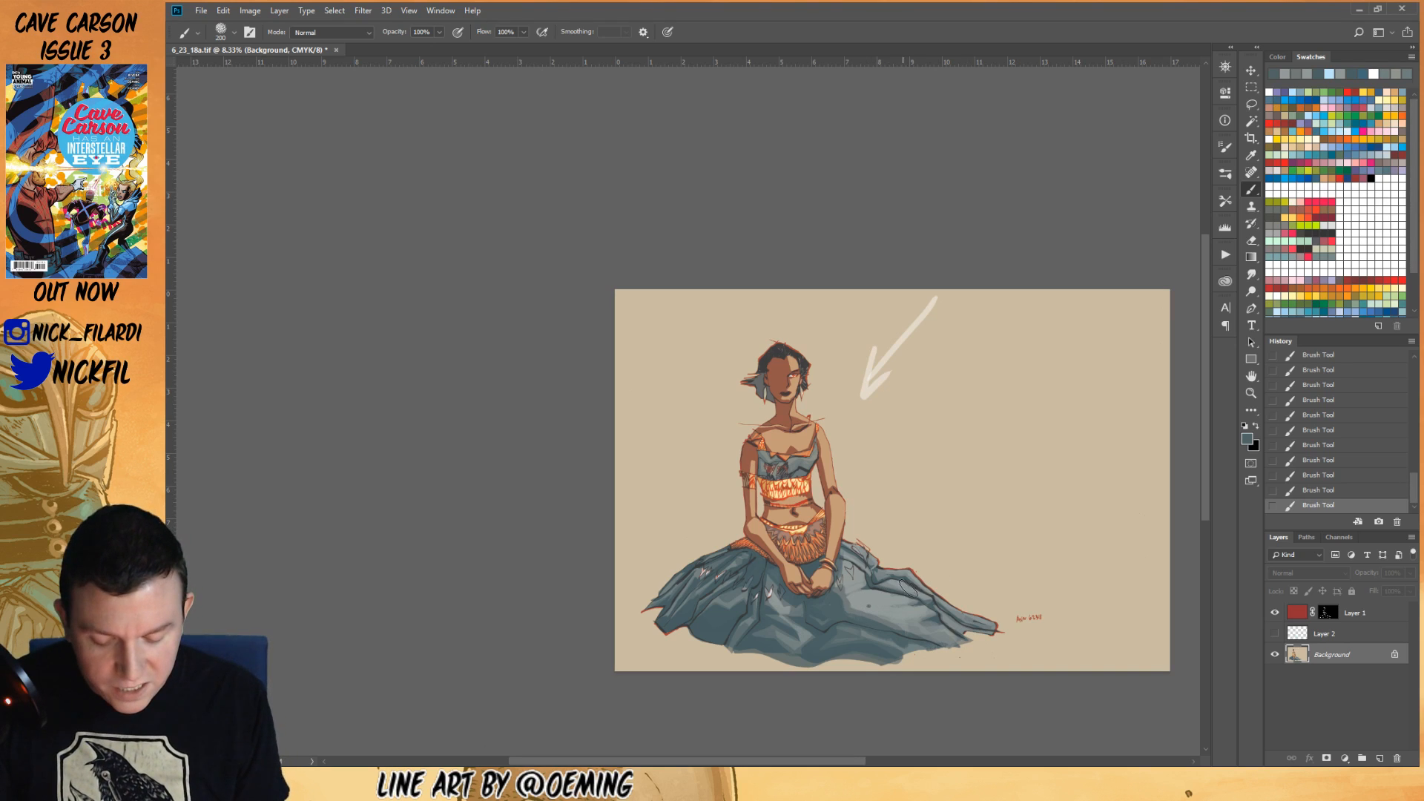
pyautogui.keyDown('alt'); pyautogui.click(829, 596); pyautogui.keyUp('alt')
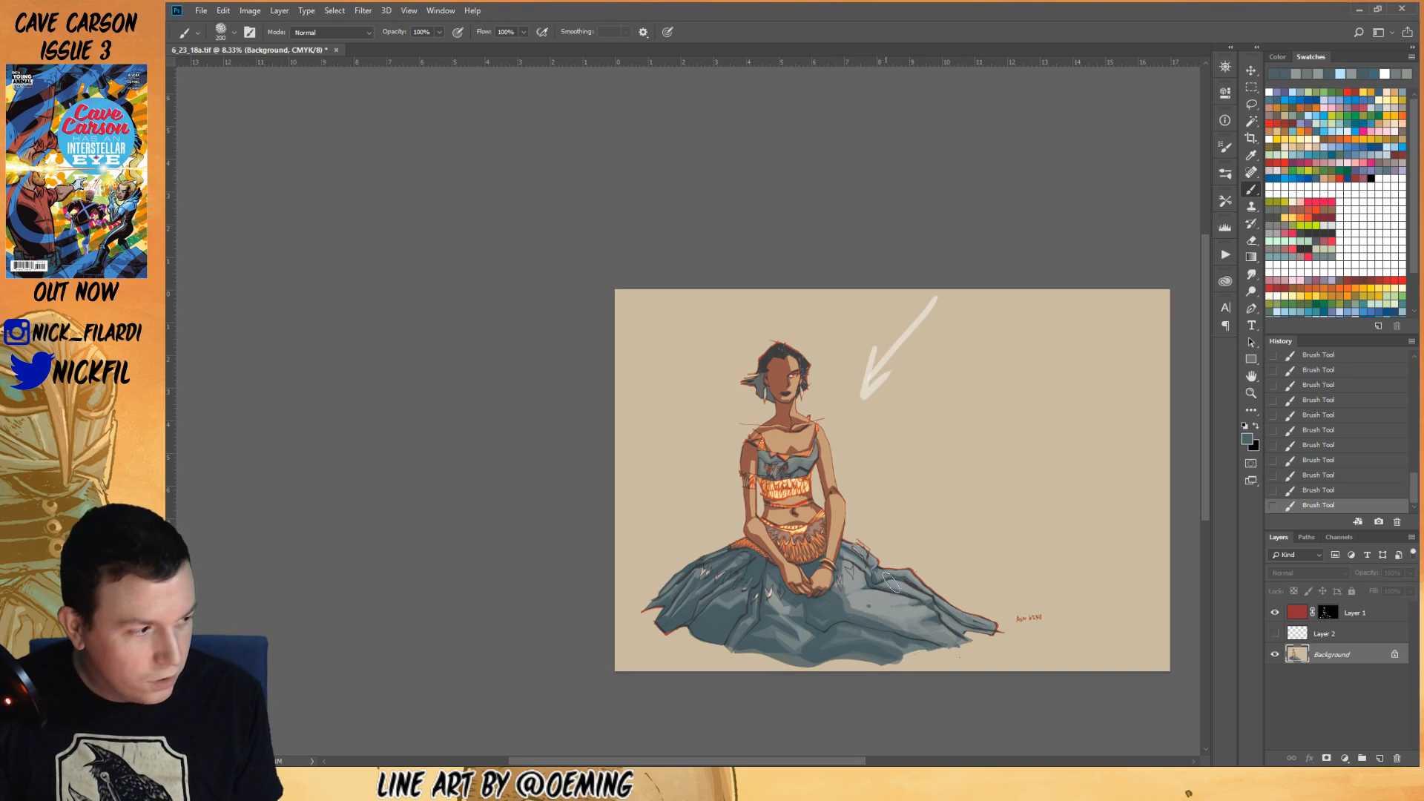
# - Refine the folds around the right knee with sampled light and dark skirt tones, alternating 50% and 100% brush opacity
pyautogui.keyDown('alt'); pyautogui.click(859, 577); pyautogui.keyUp('alt')
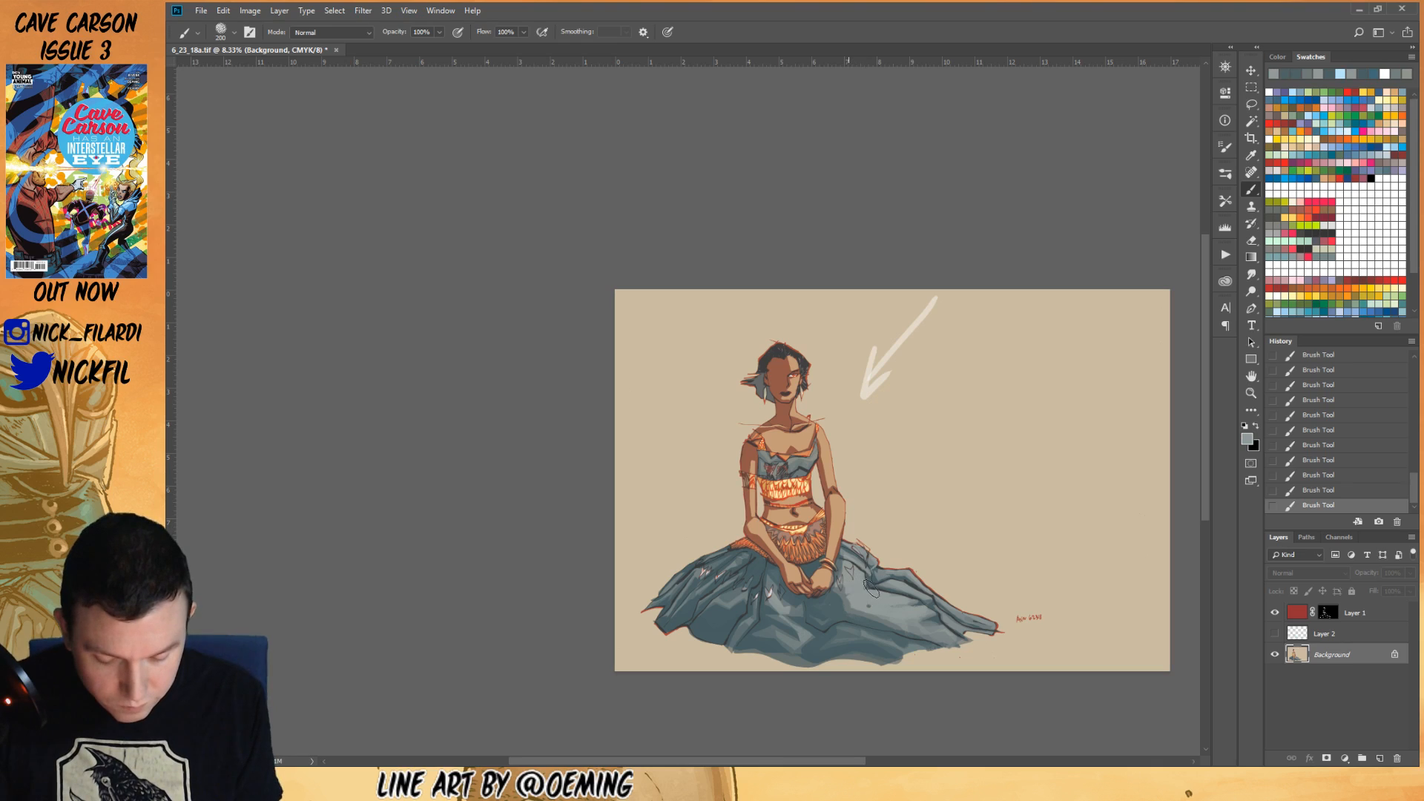
pyautogui.keyDown('alt'); pyautogui.click(874, 575); pyautogui.keyUp('alt')
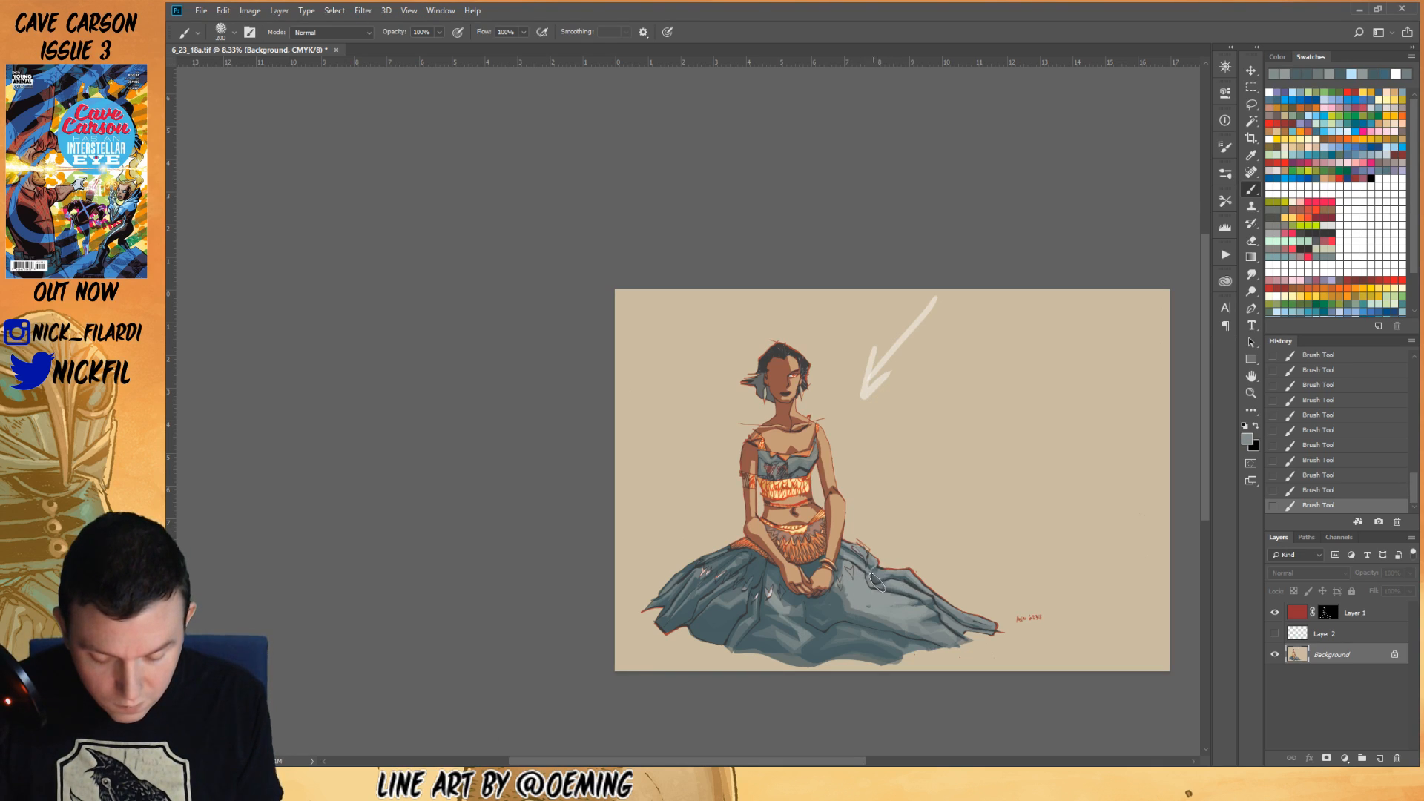
pyautogui.keyDown('alt'); pyautogui.click(897, 570); pyautogui.keyUp('alt')
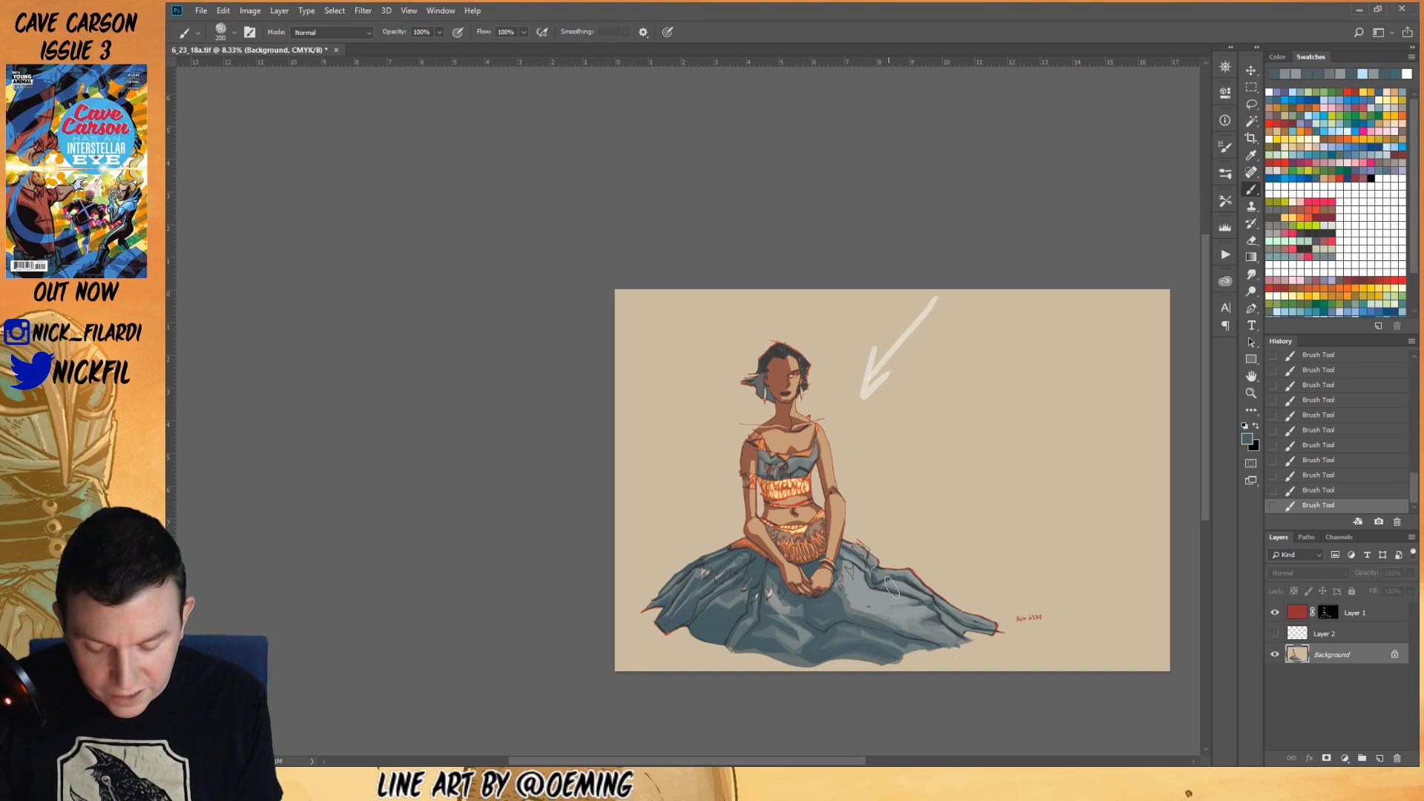
pyautogui.press('5')
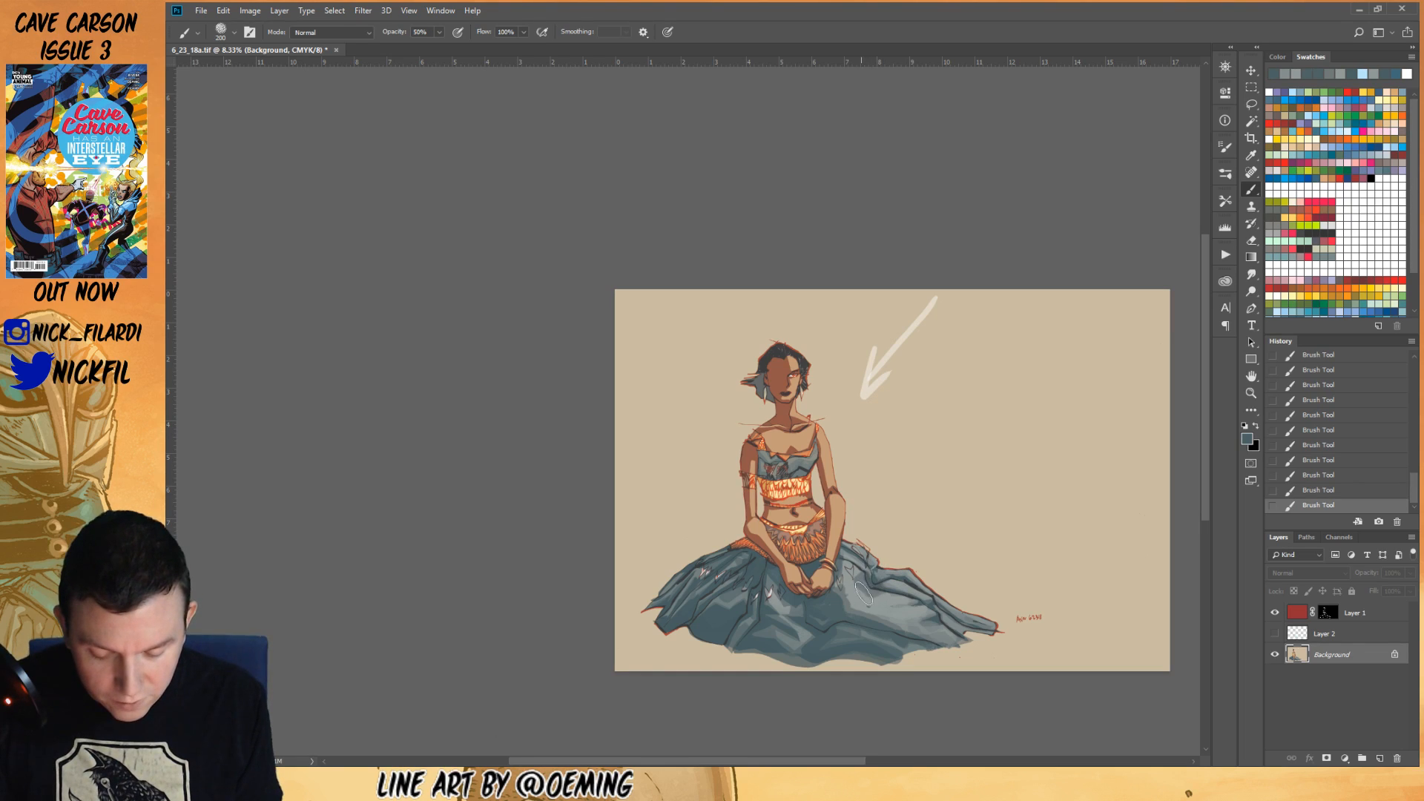
pyautogui.keyDown('alt'); pyautogui.click(868, 582); pyautogui.keyUp('alt')
pyautogui.press('0')
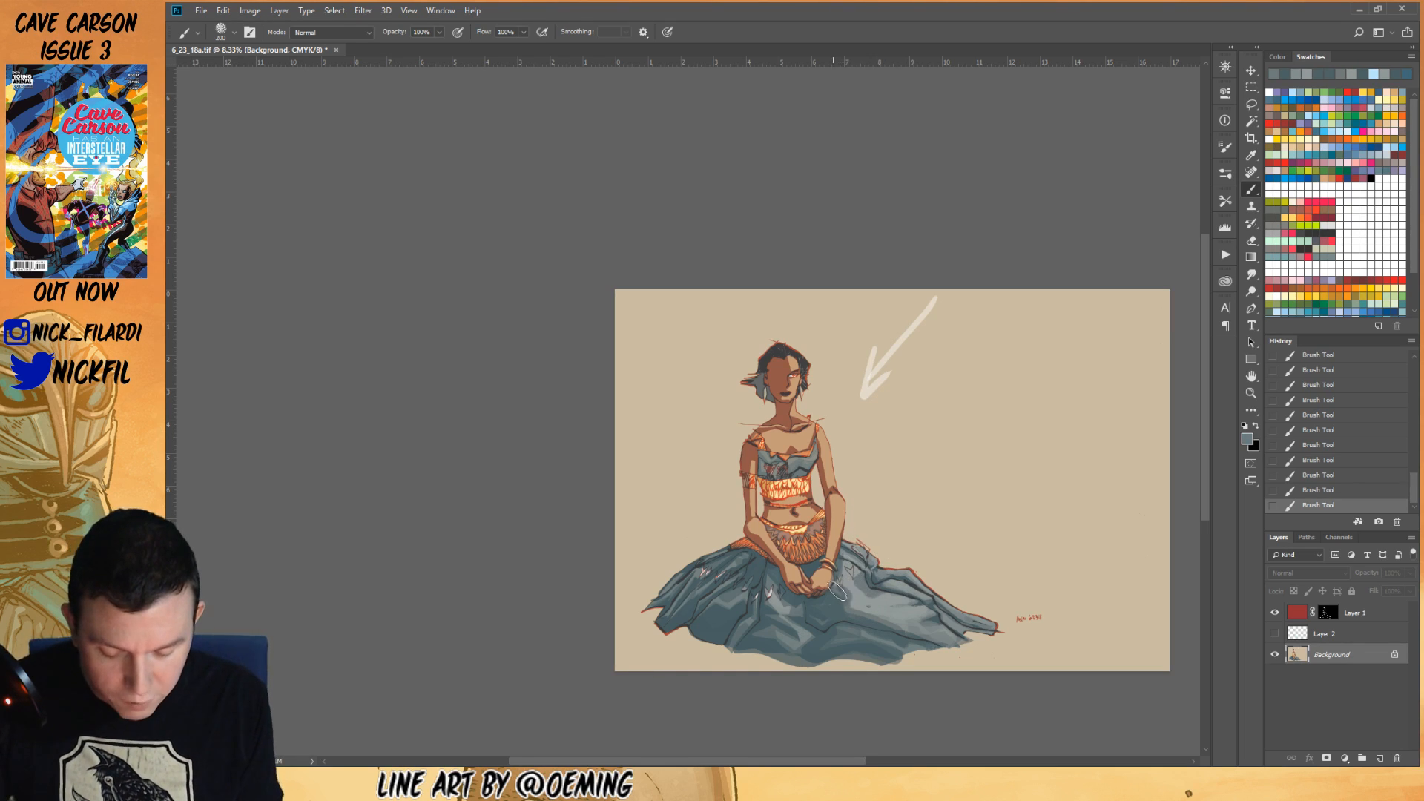
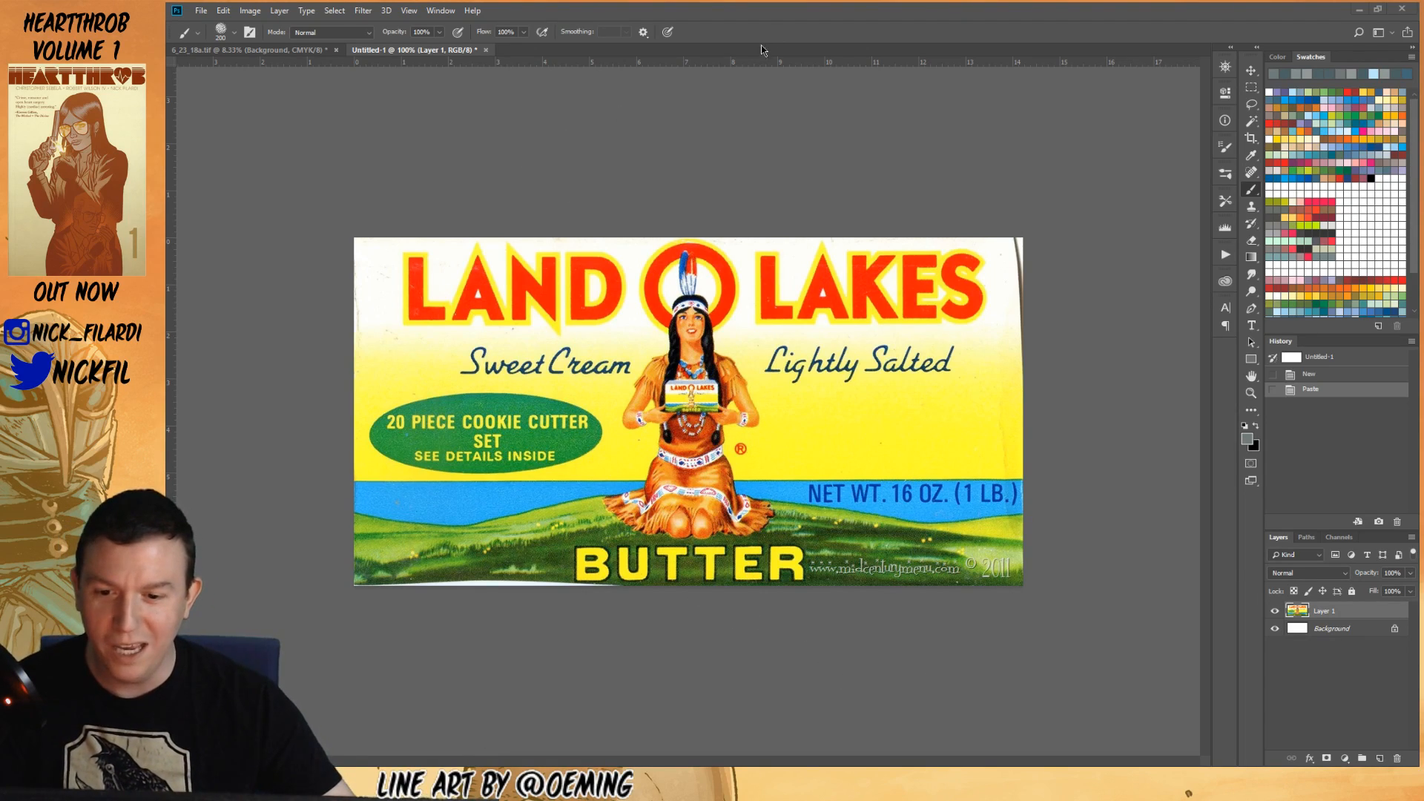
# - Dock the butter package reference beside the illustration, center its kneeling figure in the pane, and make the illustration active
pyautogui.click(297, 50)
pyautogui.moveTo(427, 51)
pyautogui.mouseDown()
pyautogui.moveTo(899, 206)
pyautogui.moveTo(1237, 120)
pyautogui.mouseUp()
pyautogui.moveTo(1214, 129); pyautogui.dragTo(1208, 128)
pyautogui.moveTo(688, 289); pyautogui.dragTo(943, 291)
pyautogui.click(987, 401)
pyautogui.moveTo(1123, 402); pyautogui.dragTo(881, 443)
pyautogui.click(321, 539)
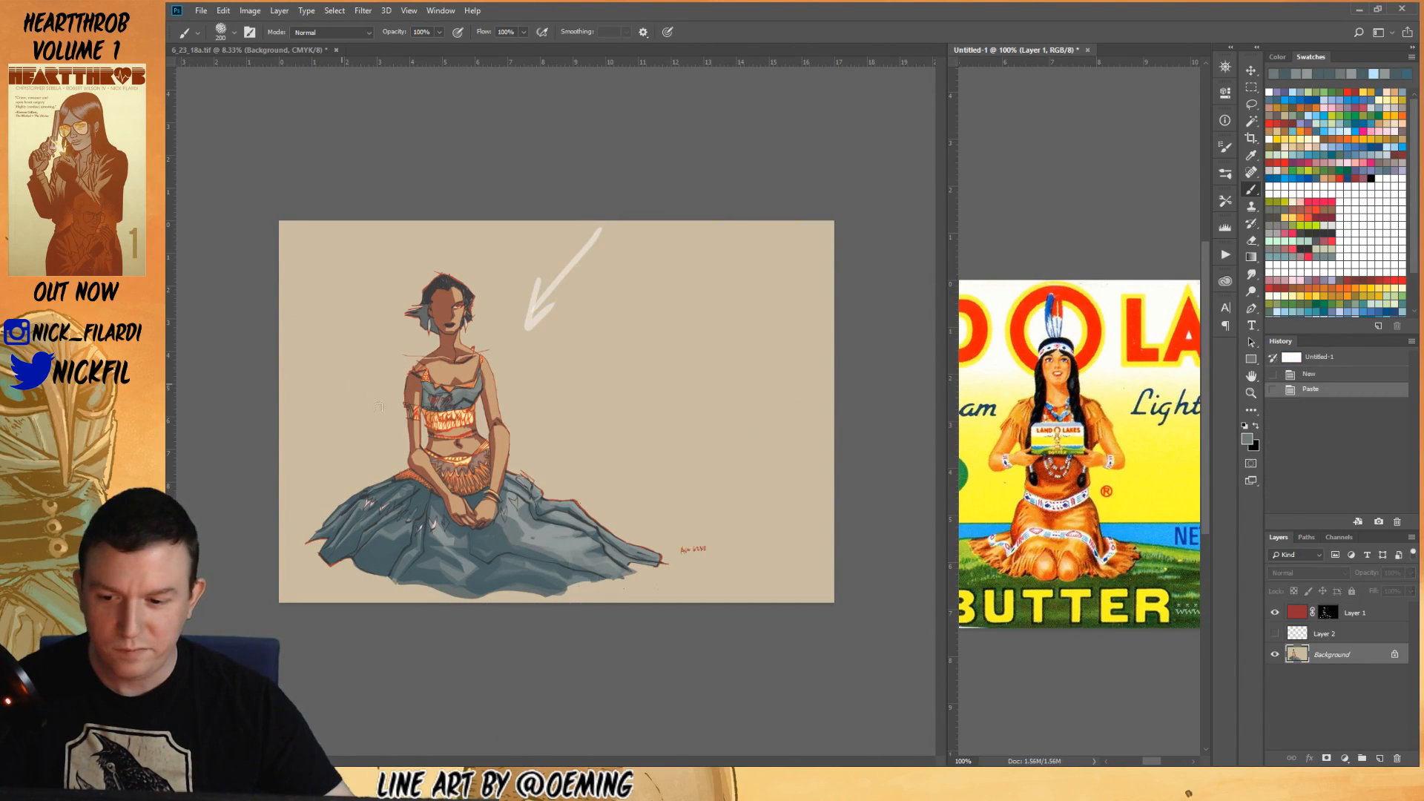
# - Brush lighter gray tones over the right thigh and knee of the skirt, setting the brush opacity to 50%
pyautogui.press('z')
pyautogui.click(662, 532)
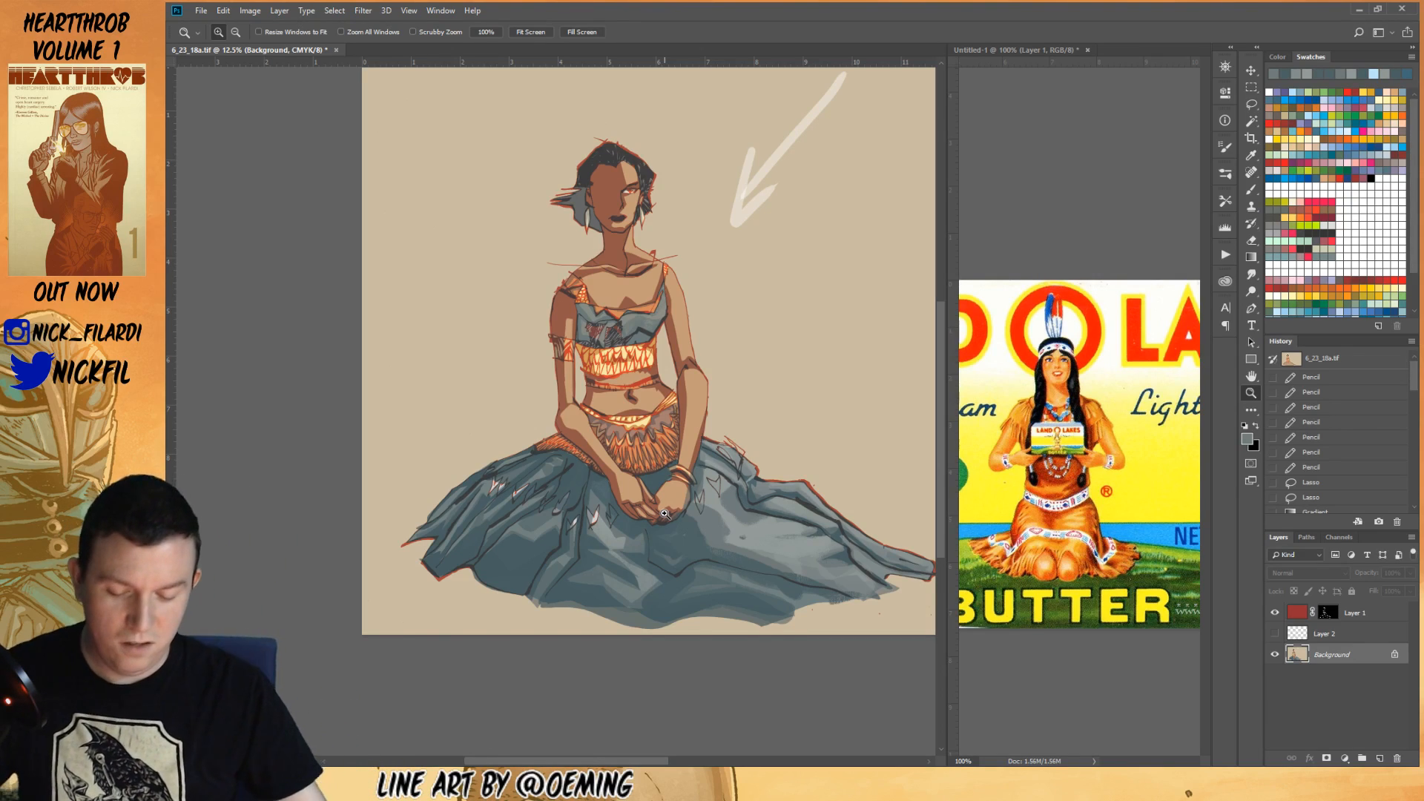
pyautogui.keyDown('alt'); pyautogui.click(755, 576); pyautogui.keyUp('alt')
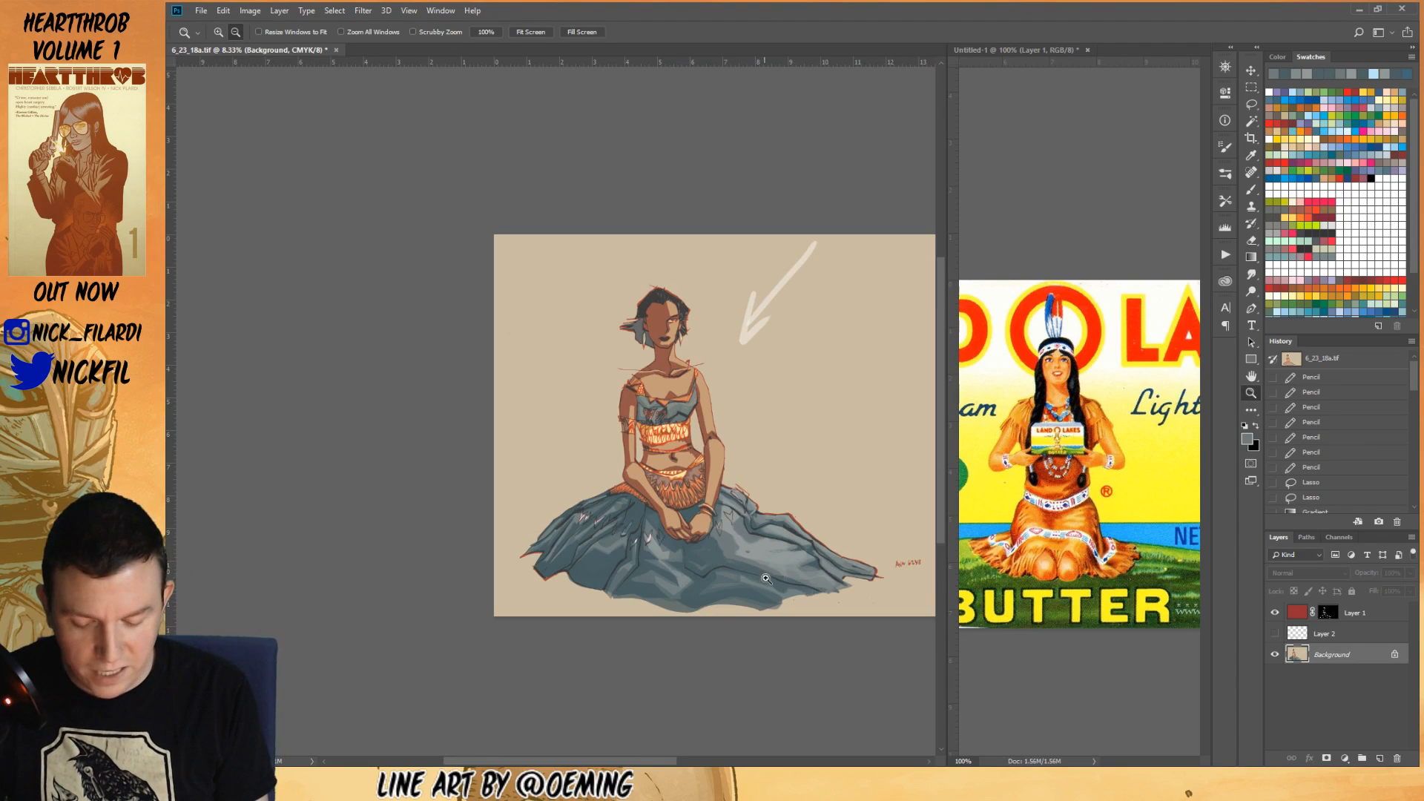
pyautogui.press('b')
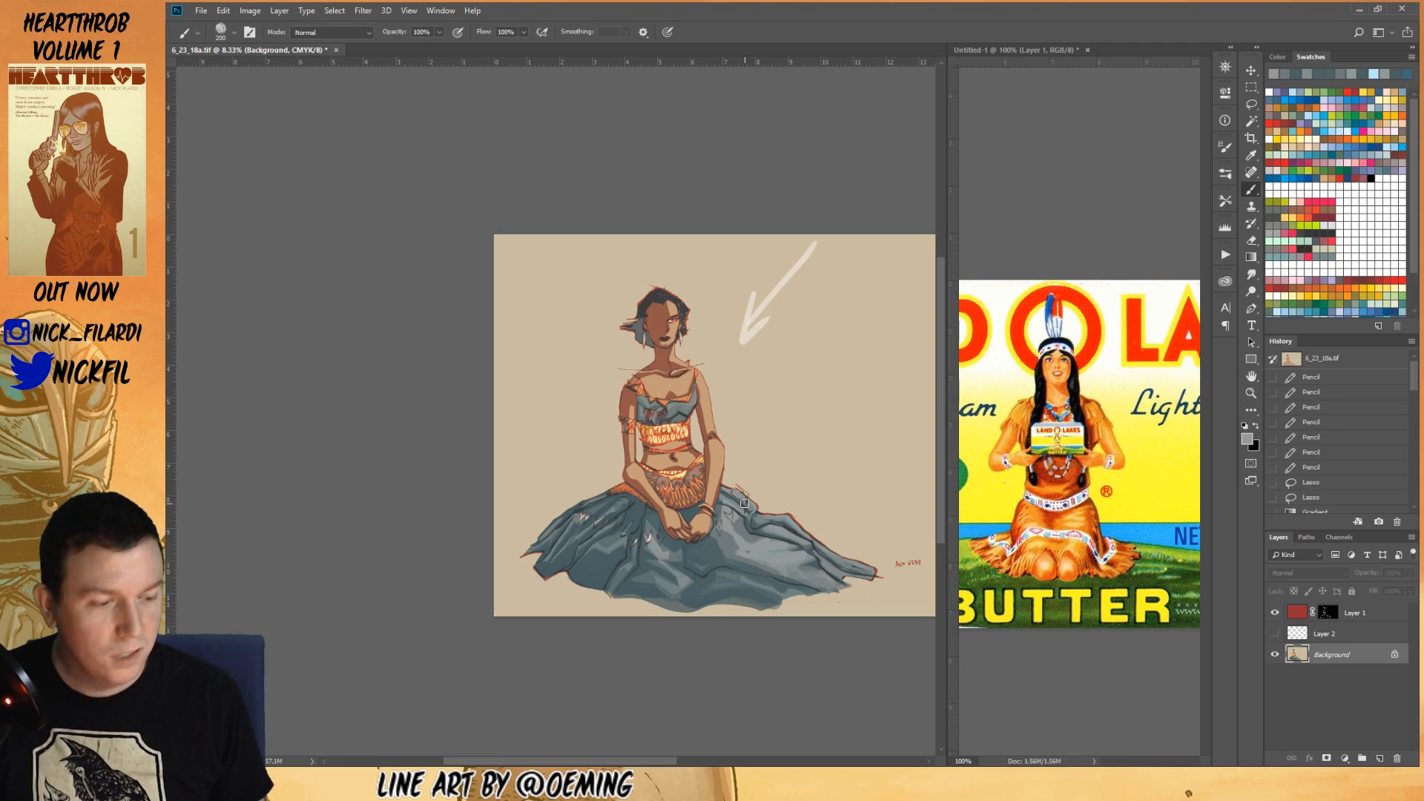
pyautogui.click(729, 528)
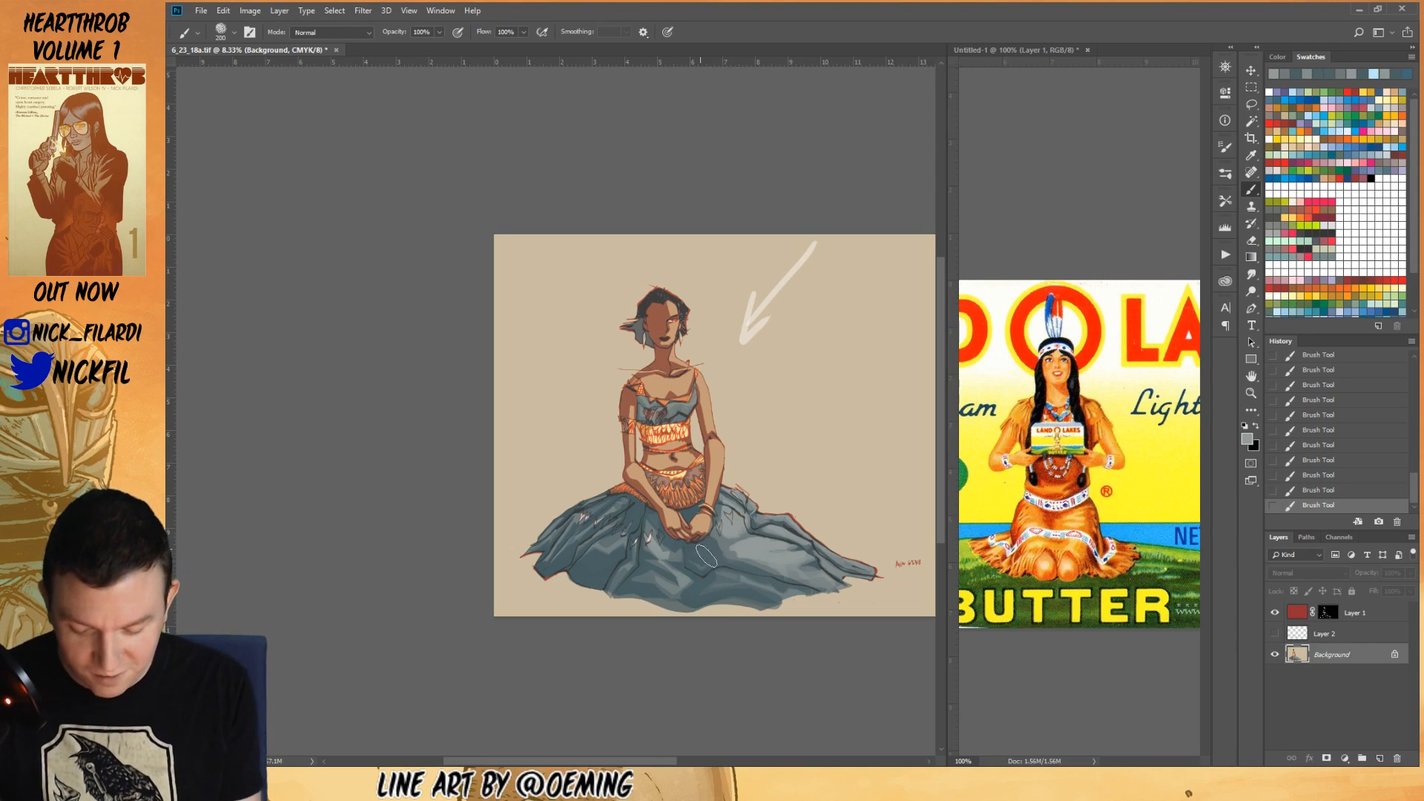
pyautogui.press('5')
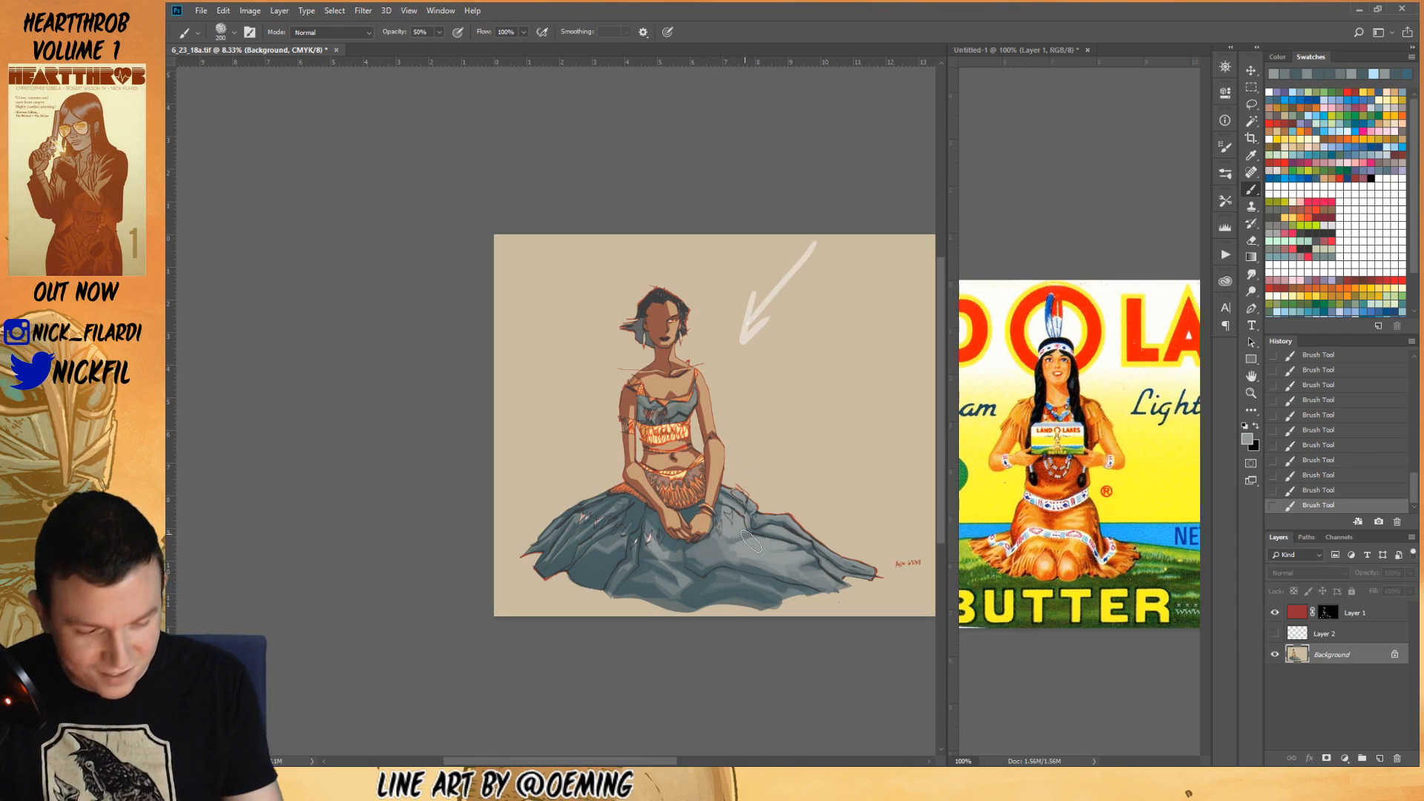
# - Lasso the skirt's right thigh and lower center areas and shade them with light gray foreground-to-transparent gradients
pyautogui.press('l')
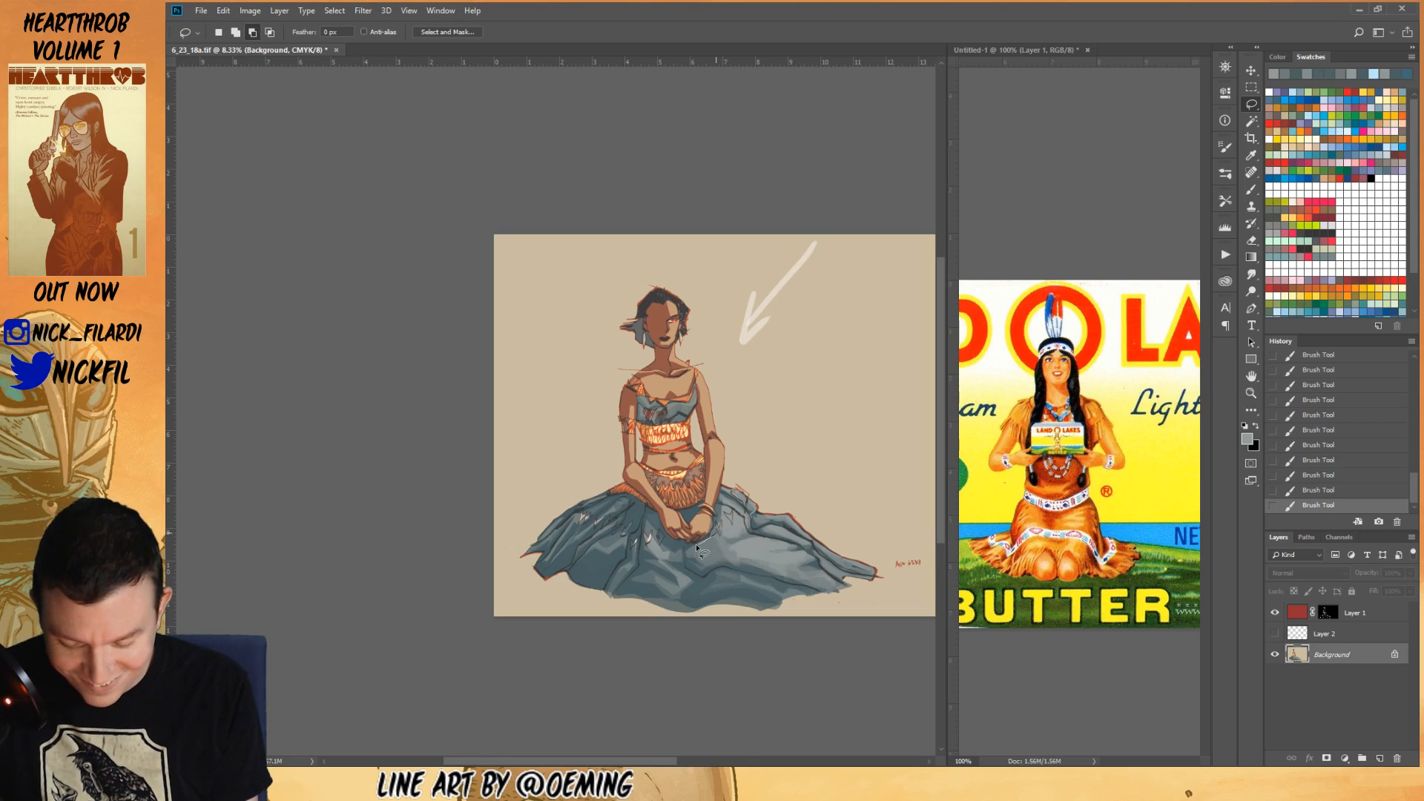
pyautogui.moveTo(788, 564); pyautogui.dragTo(730, 527)
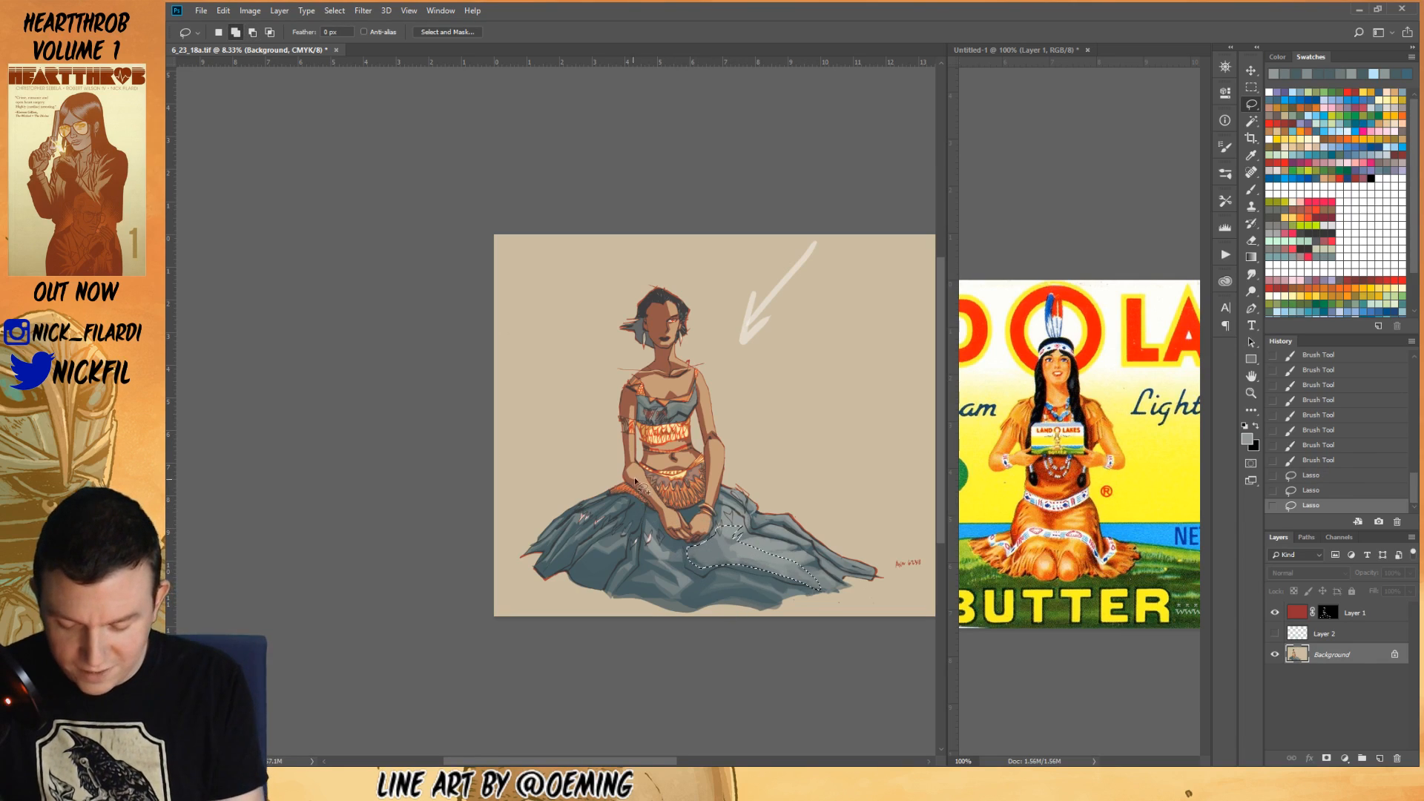
pyautogui.moveTo(634, 507); pyautogui.dragTo(593, 547)
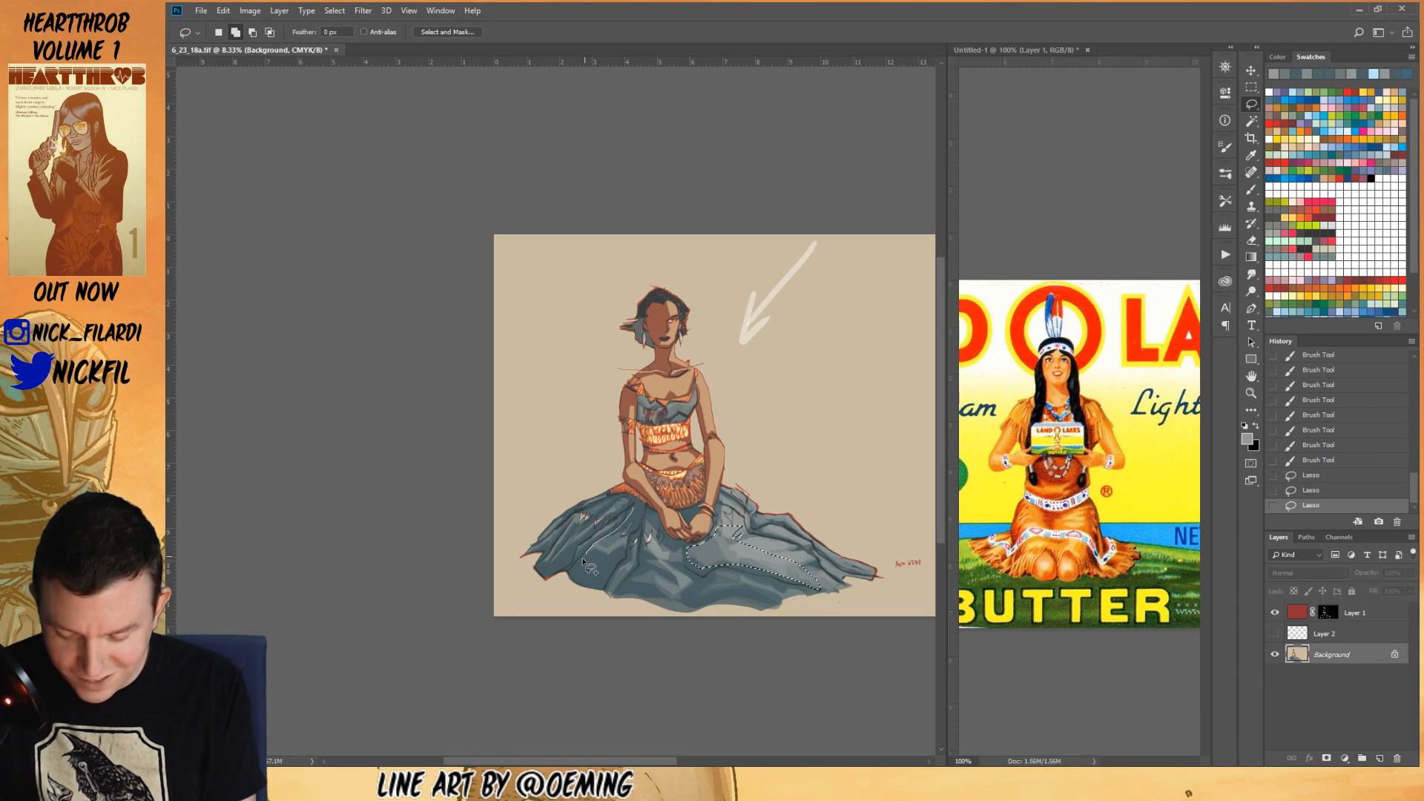
pyautogui.moveTo(627, 610); pyautogui.dragTo(745, 577)
pyautogui.moveTo(649, 517); pyautogui.dragTo(638, 509)
pyautogui.press('g')
pyautogui.moveTo(716, 474); pyautogui.dragTo(666, 662)
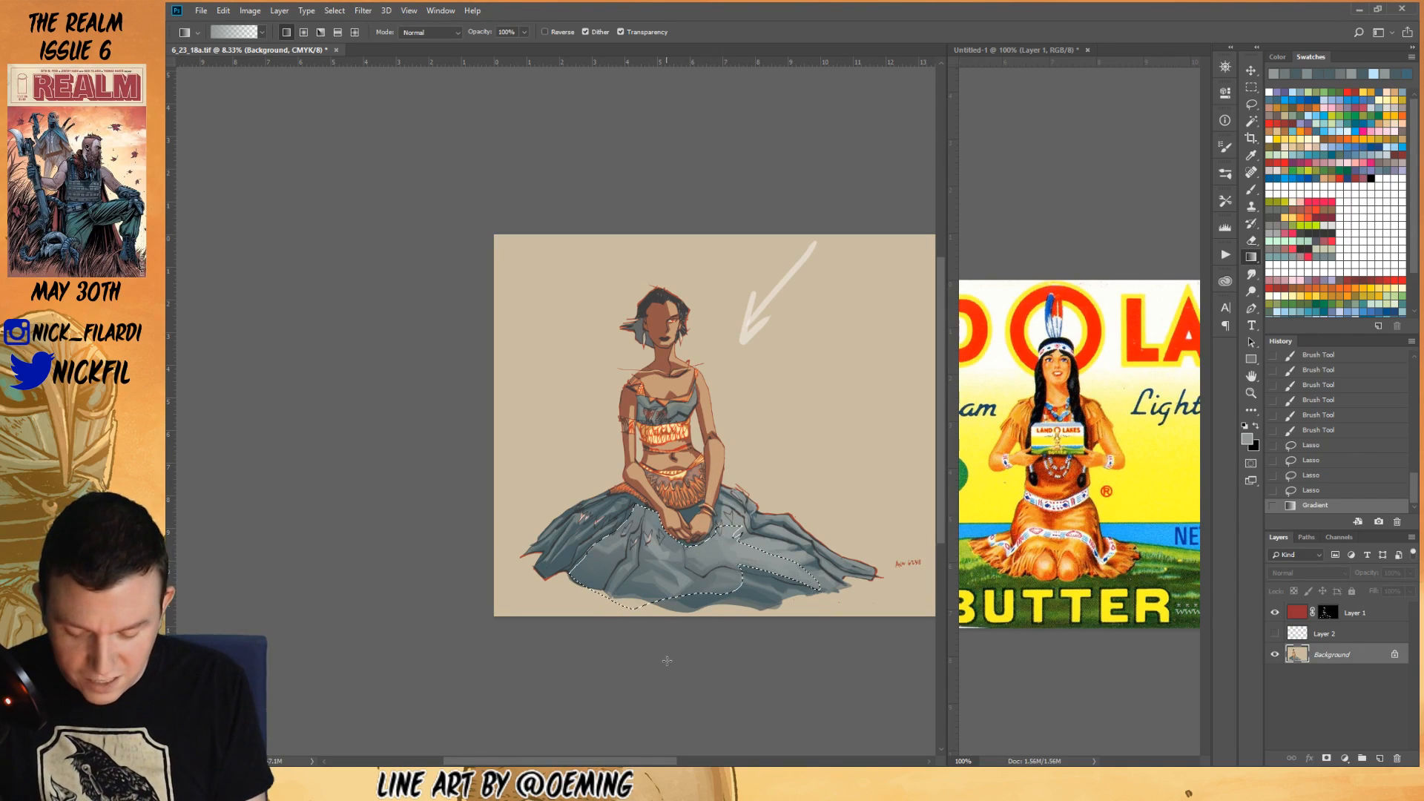
pyautogui.moveTo(712, 482); pyautogui.dragTo(665, 652)
pyautogui.hotkey('ctrl', 'd')
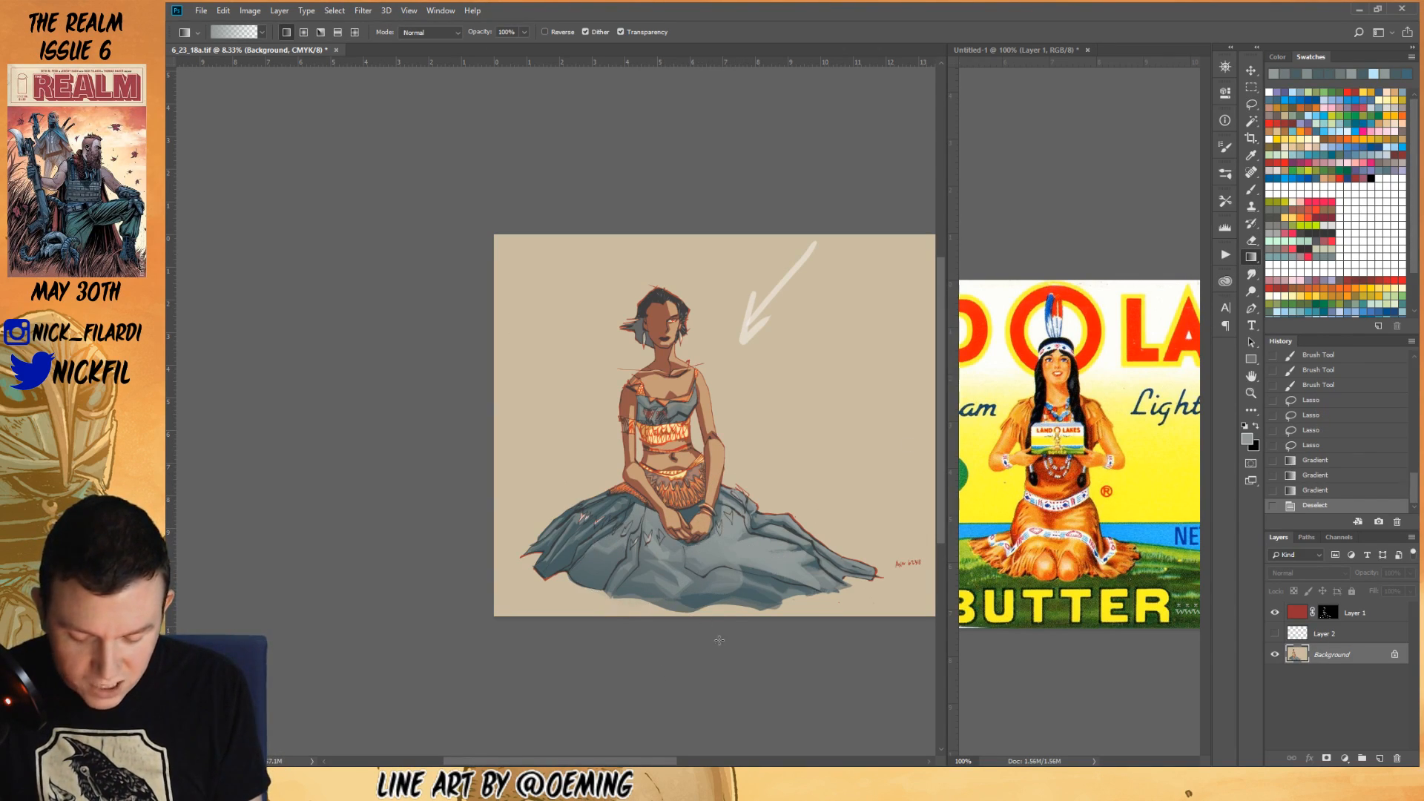
pyautogui.hotkey('ctrl', 'z')
# - Brush sampled gray-blue tones at 50% opacity over the selected right thigh and lower folds, and clear the selection
pyautogui.click(1251, 191)
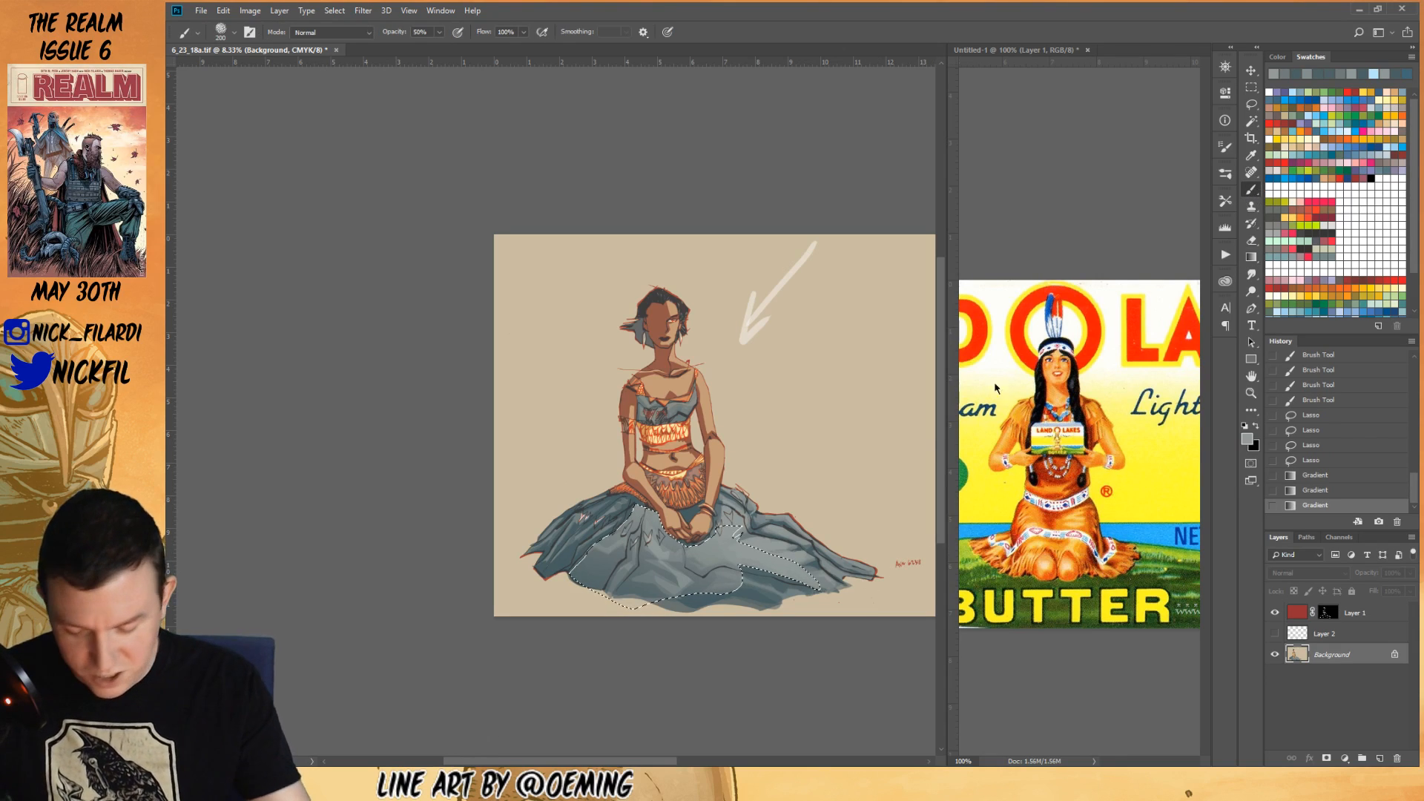
pyautogui.keyDown('alt'); pyautogui.click(695, 564); pyautogui.keyUp('alt')
pyautogui.moveTo(731, 585)
pyautogui.mouseDown()
pyautogui.moveTo(683, 560)
pyautogui.moveTo(690, 549)
pyautogui.moveTo(691, 569)
pyautogui.moveTo(727, 587)
pyautogui.mouseUp()
pyautogui.keyDown('alt'); pyautogui.click(753, 572); pyautogui.keyUp('alt')
pyautogui.moveTo(730, 531)
pyautogui.mouseDown()
pyautogui.moveTo(705, 578)
pyautogui.moveTo(742, 586)
pyautogui.moveTo(746, 558)
pyautogui.mouseUp()
pyautogui.keyDown('alt'); pyautogui.click(721, 590); pyautogui.keyUp('alt')
pyautogui.hotkey('ctrl', 'd')
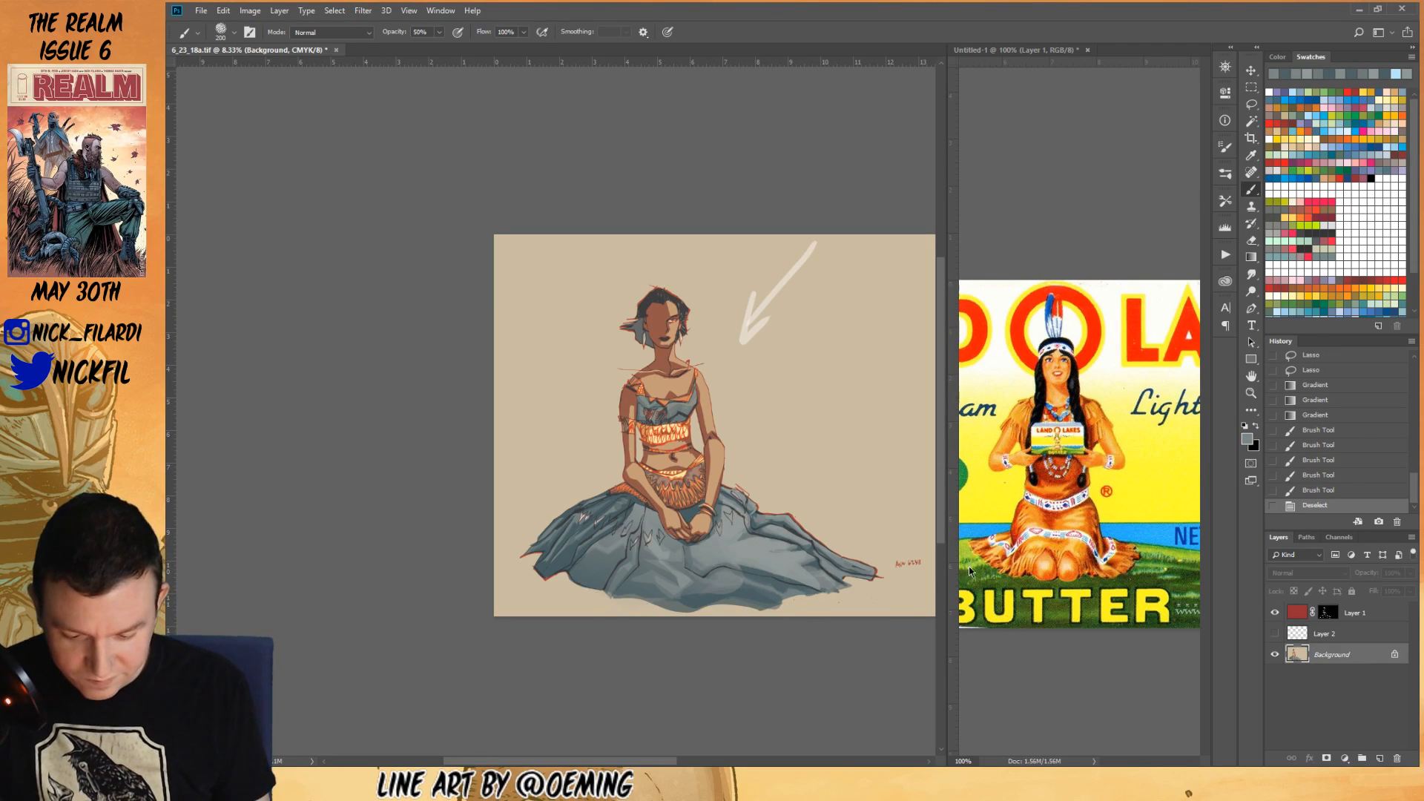
# - Paint the folds over the left thigh and lower skirt with a smaller brush in a sampled darker blue
pyautogui.keyDown('alt'); pyautogui.click(634, 519); pyautogui.keyUp('alt')
pyautogui.press('[')
pyautogui.press('[')
pyautogui.press('[')
pyautogui.press('[')
pyautogui.press('[')
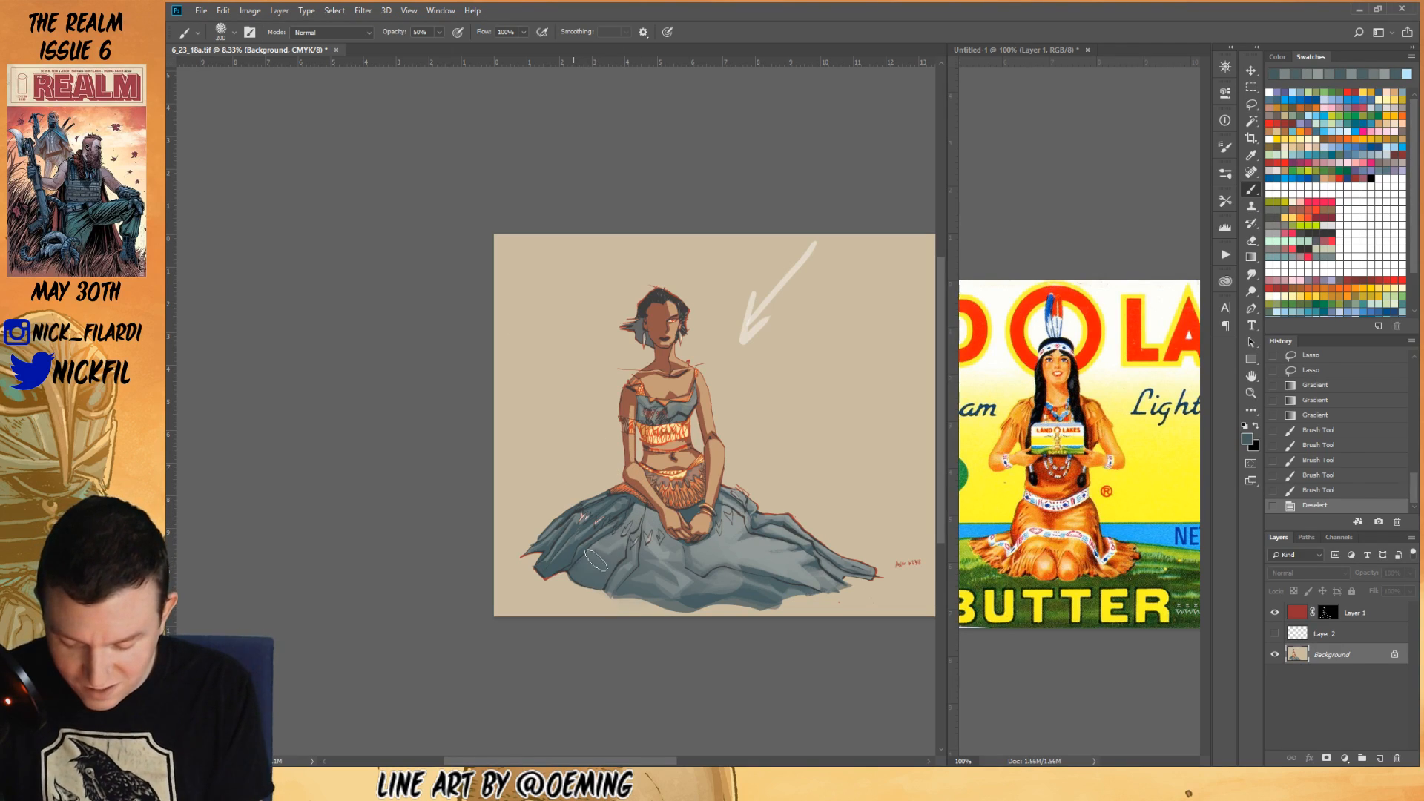
pyautogui.moveTo(636, 514)
pyautogui.mouseDown()
pyautogui.moveTo(620, 538)
pyautogui.moveTo(649, 515)
pyautogui.moveTo(641, 572)
pyautogui.moveTo(636, 537)
pyautogui.mouseUp()
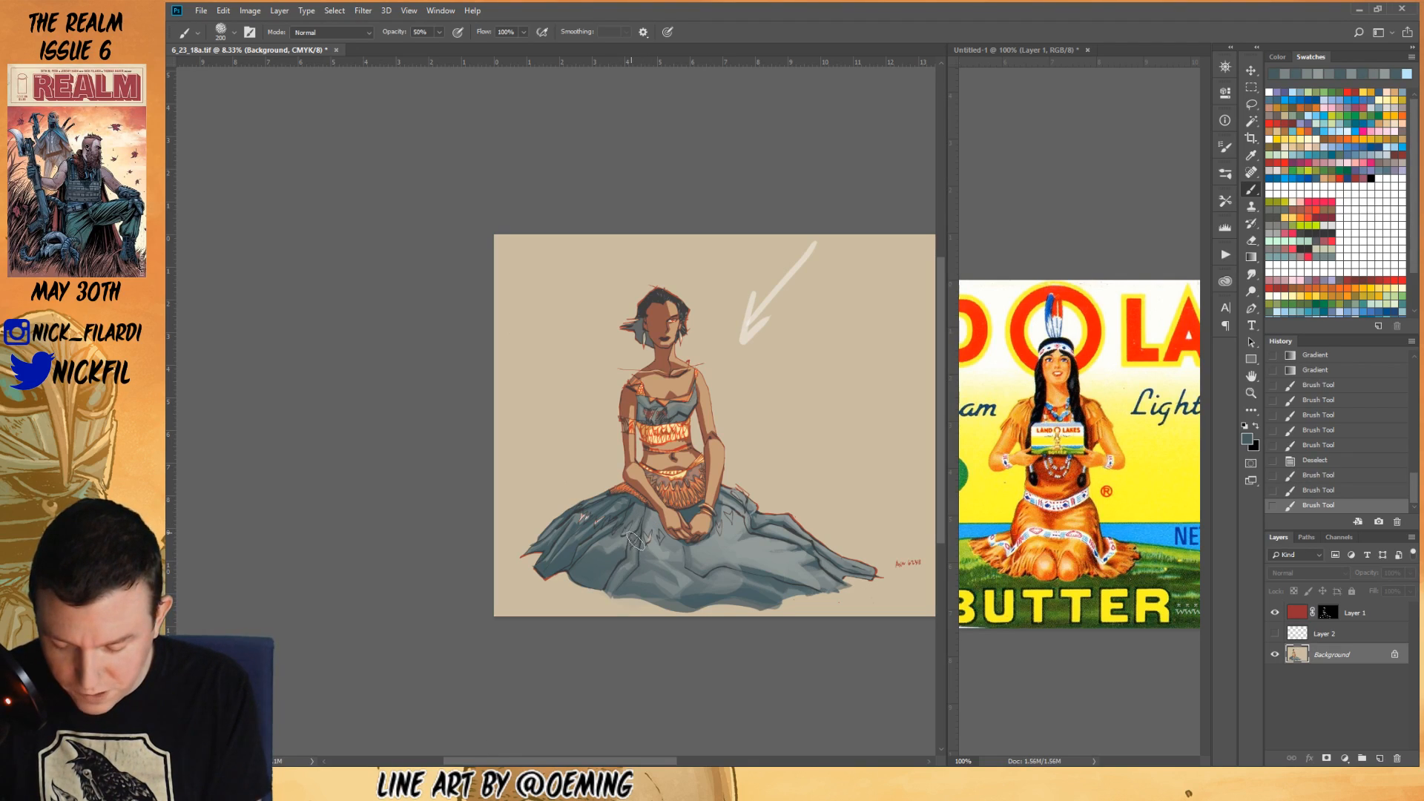
pyautogui.moveTo(604, 591); pyautogui.dragTo(660, 572)
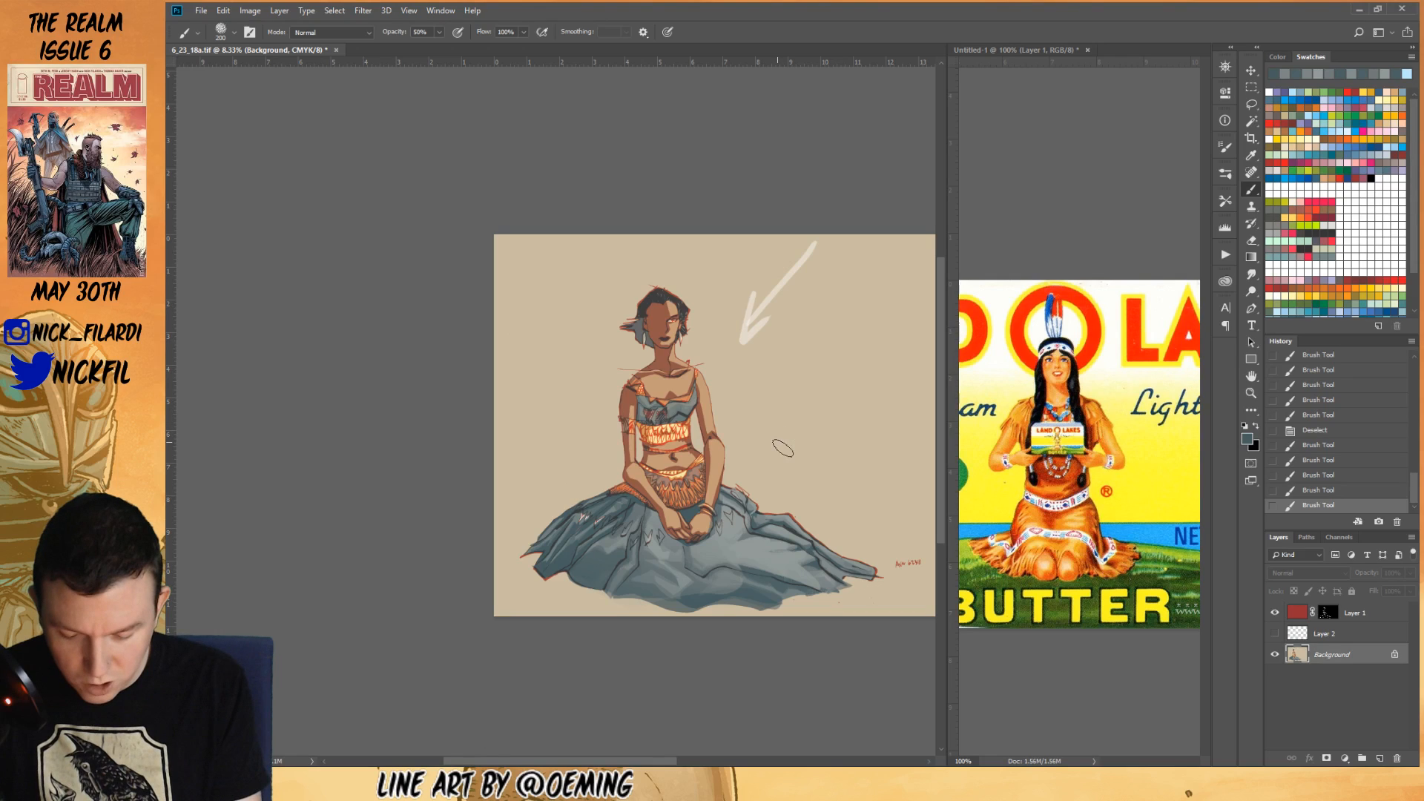
# - Lasso the skirt's left thigh area, shade it with a dark blue gradient, and clear the selection
pyautogui.press('l')
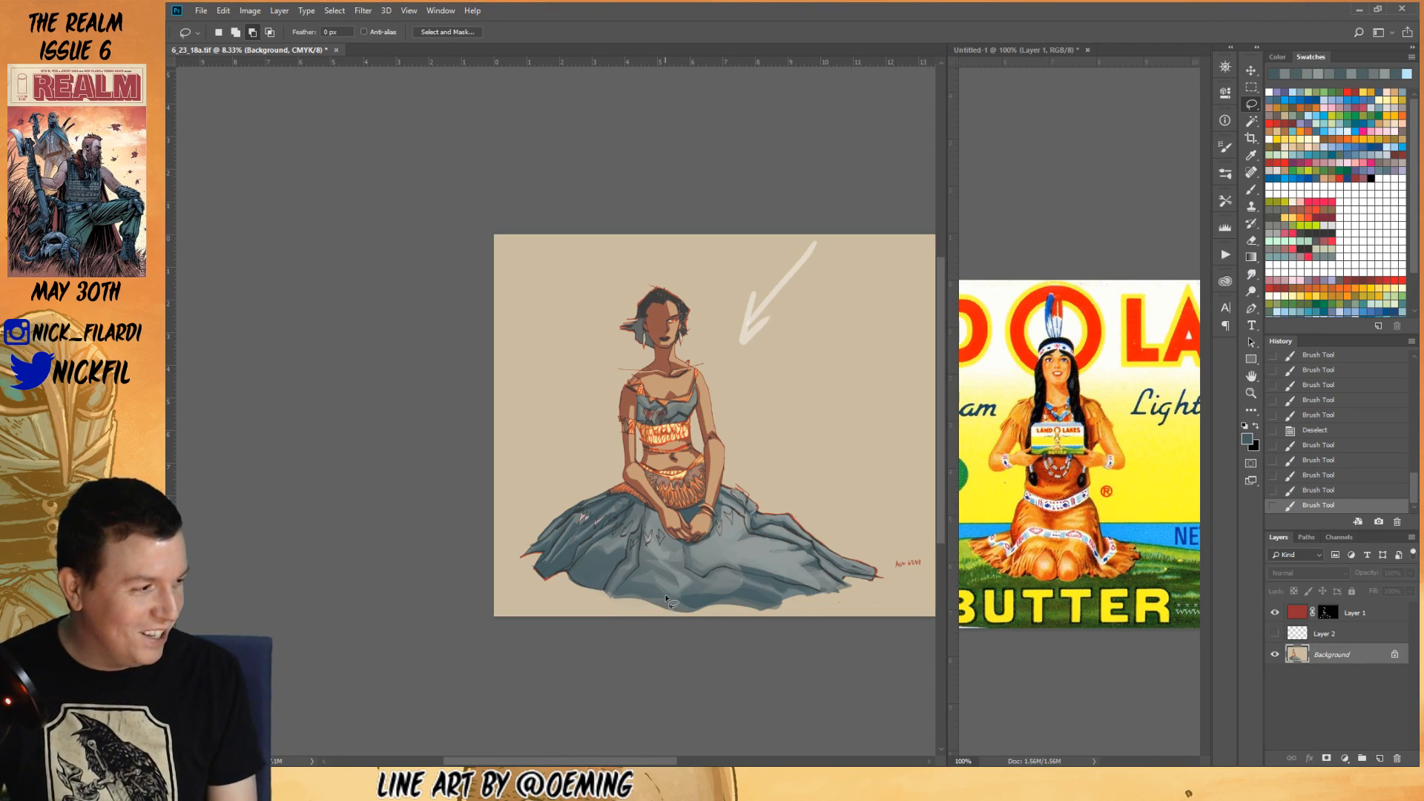
pyautogui.moveTo(571, 519); pyautogui.dragTo(621, 504)
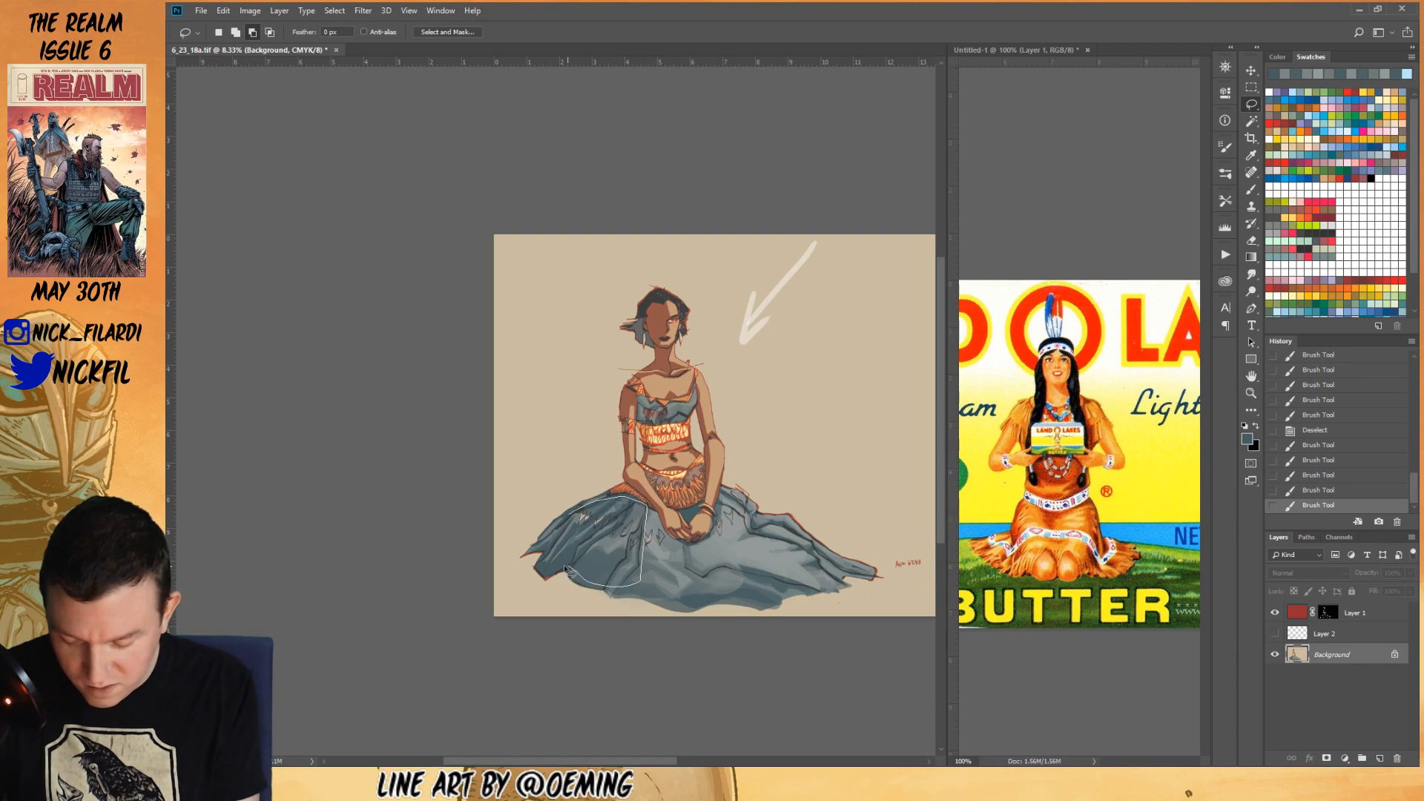
pyautogui.moveTo(563, 521)
pyautogui.mouseDown()
pyautogui.moveTo(638, 534)
pyautogui.moveTo(586, 593)
pyautogui.moveTo(583, 625)
pyautogui.moveTo(591, 592)
pyautogui.mouseUp()
pyautogui.press('g')
pyautogui.hotkey('ctrl', 'z')
pyautogui.hotkey('ctrl', 'd')
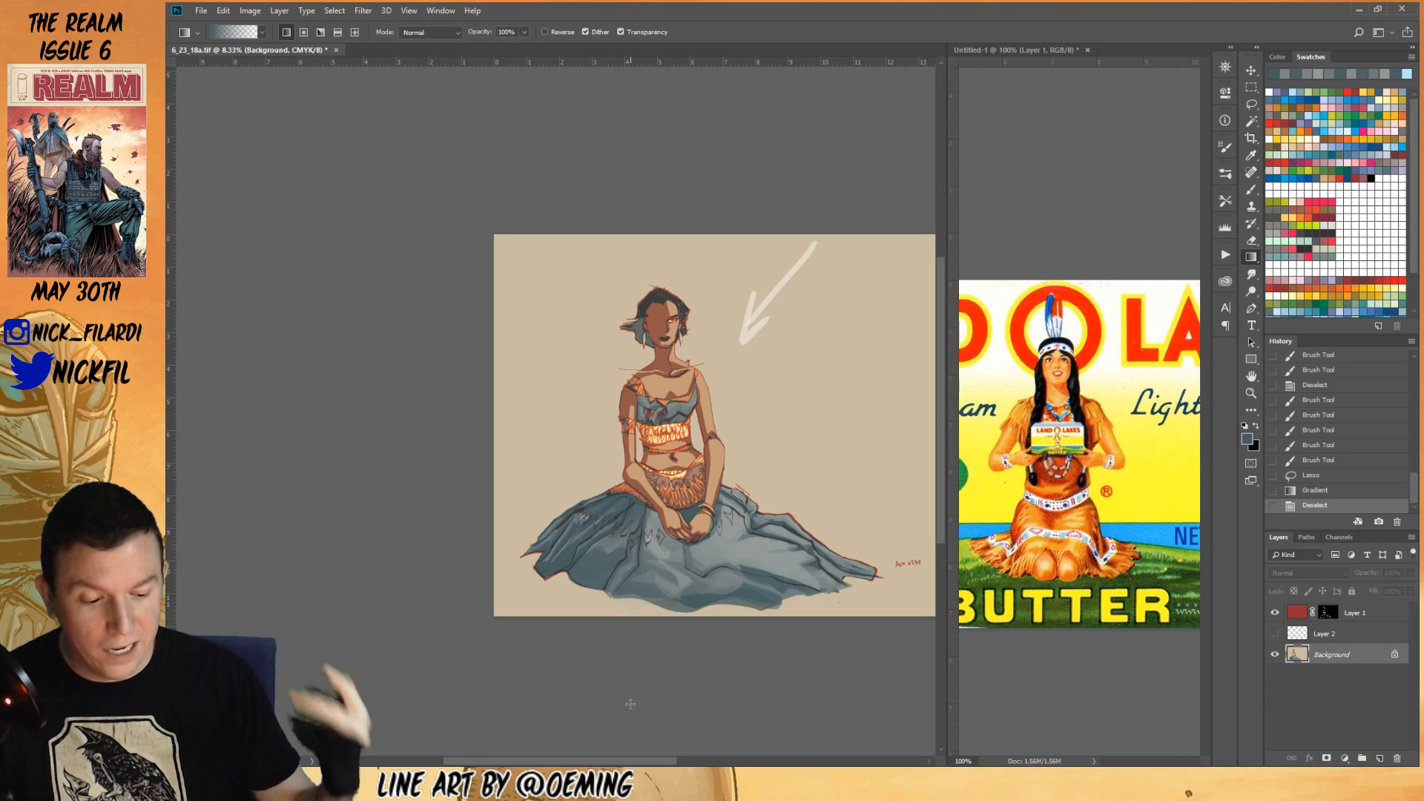
# - Lasso the middle of the skirt below the hands, shade it with gradients, and clear the selection
pyautogui.press('space')
pyautogui.moveTo(694, 666); pyautogui.dragTo(750, 675)
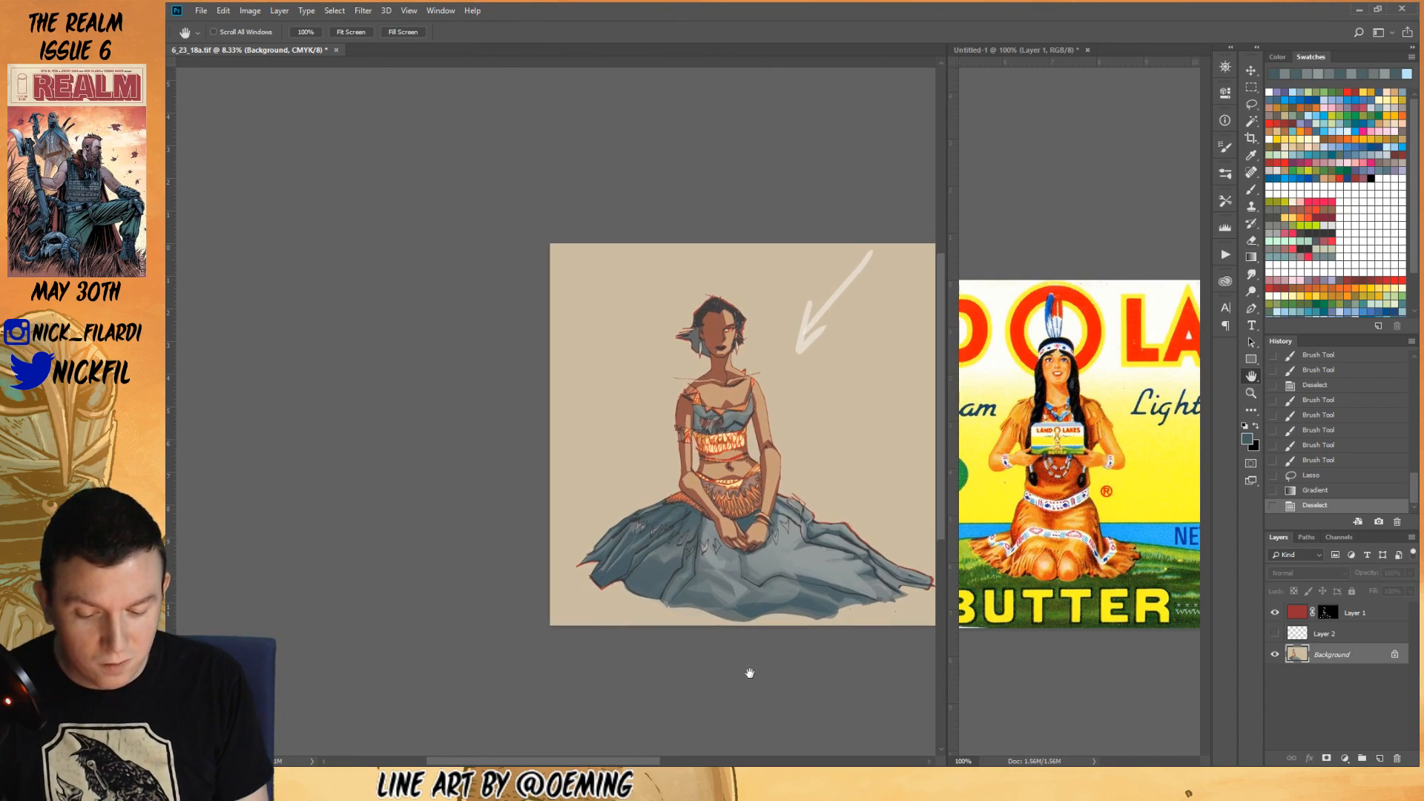
pyautogui.hotkey('ctrl', 'r')
pyautogui.click(1250, 192)
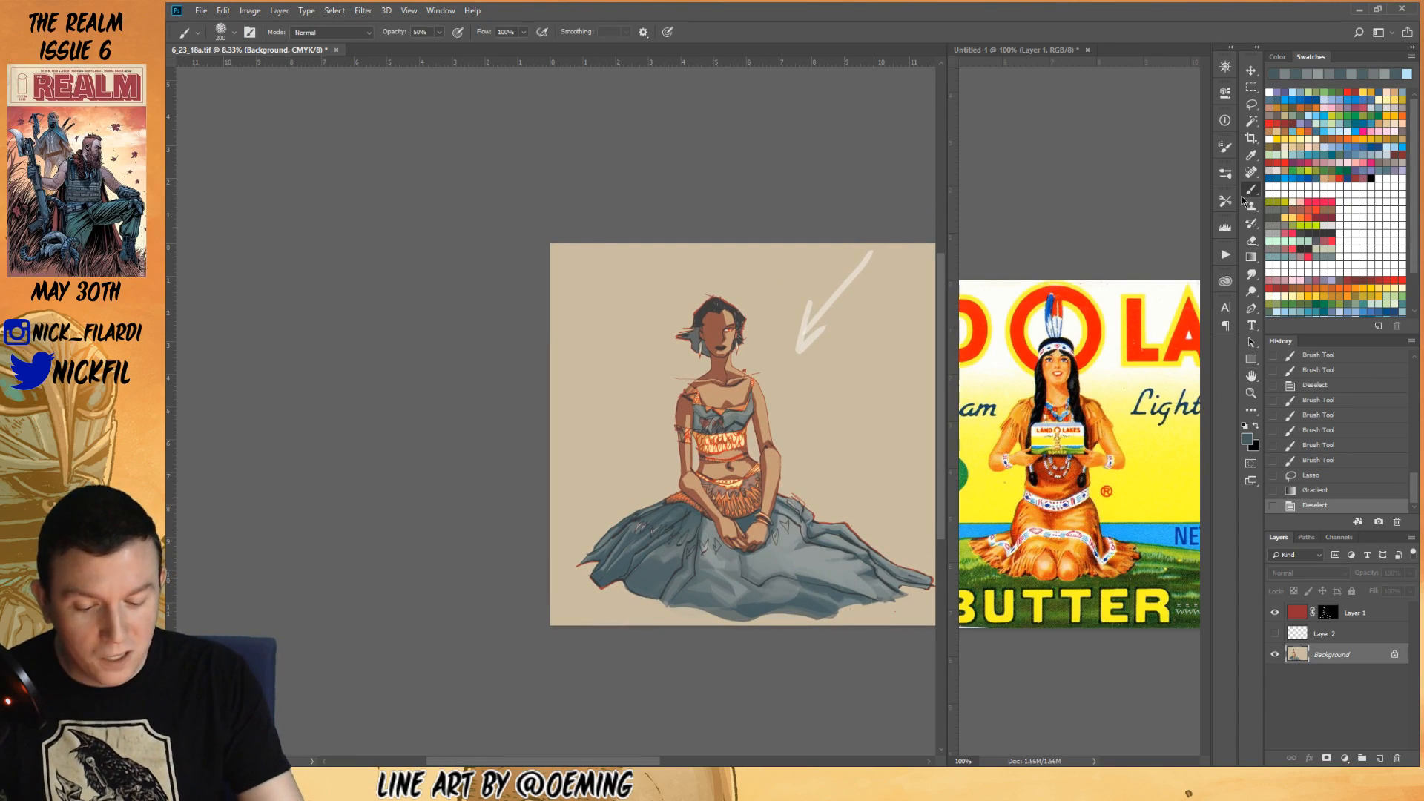
pyautogui.click(1252, 103)
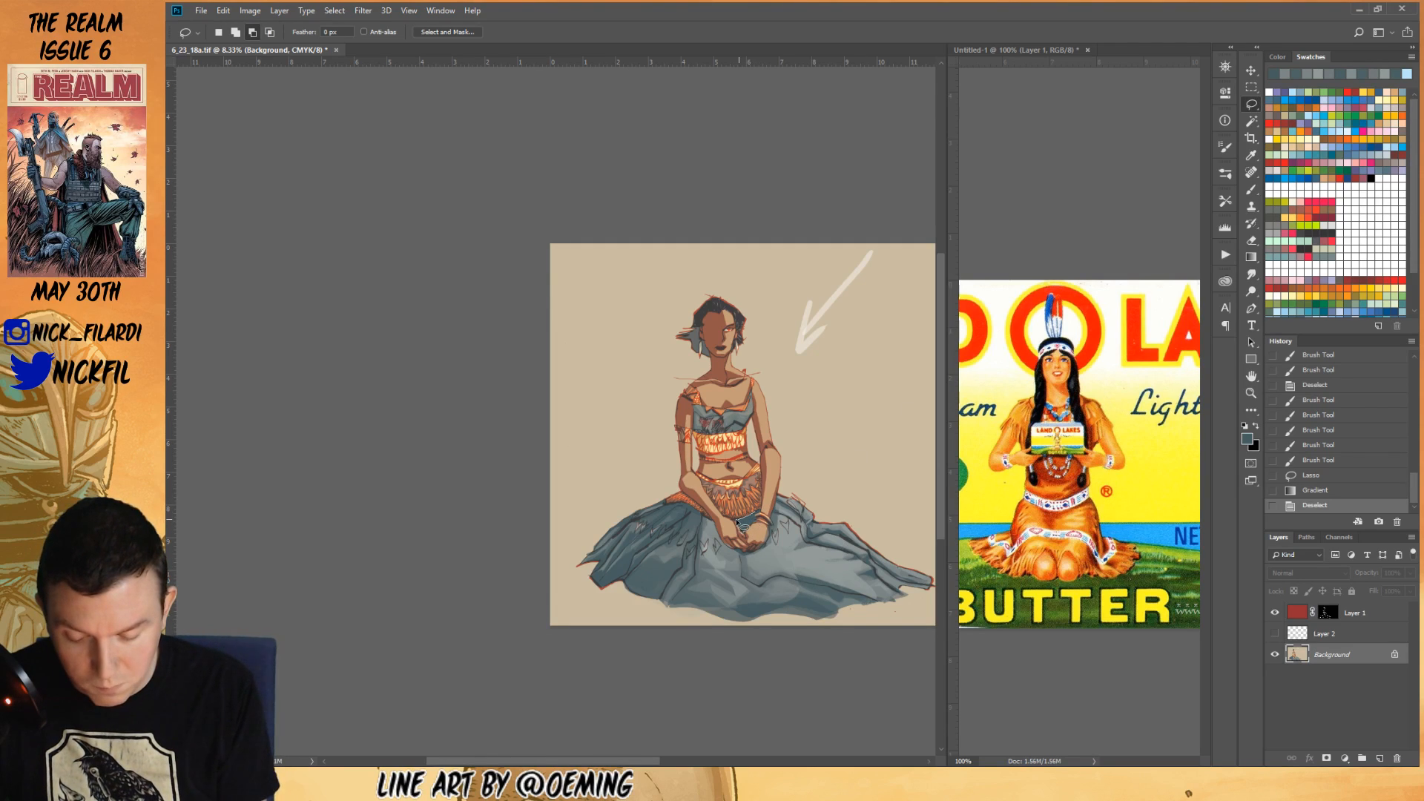
pyautogui.moveTo(757, 521)
pyautogui.mouseDown()
pyautogui.moveTo(774, 498)
pyautogui.moveTo(738, 560)
pyautogui.moveTo(734, 632)
pyautogui.mouseUp()
pyautogui.press('g')
pyautogui.hotkey('ctrl', 'd')
# - Clean up the skirt area between the forearms and hands with the Pencil in sampled tones, raising its opacity from 50% to 100%
pyautogui.click(1251, 393)
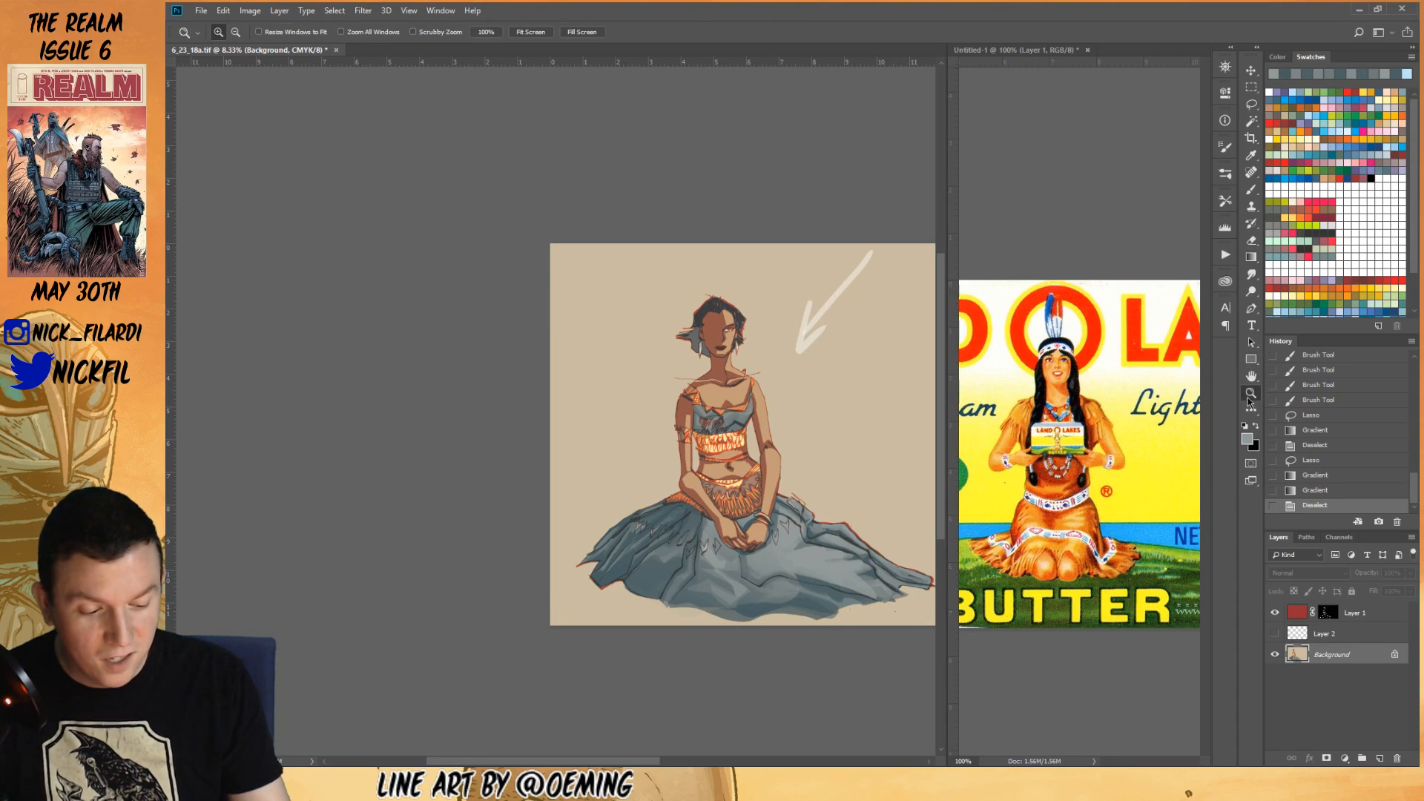
pyautogui.click(724, 557)
pyautogui.click(718, 562)
pyautogui.click(1252, 189)
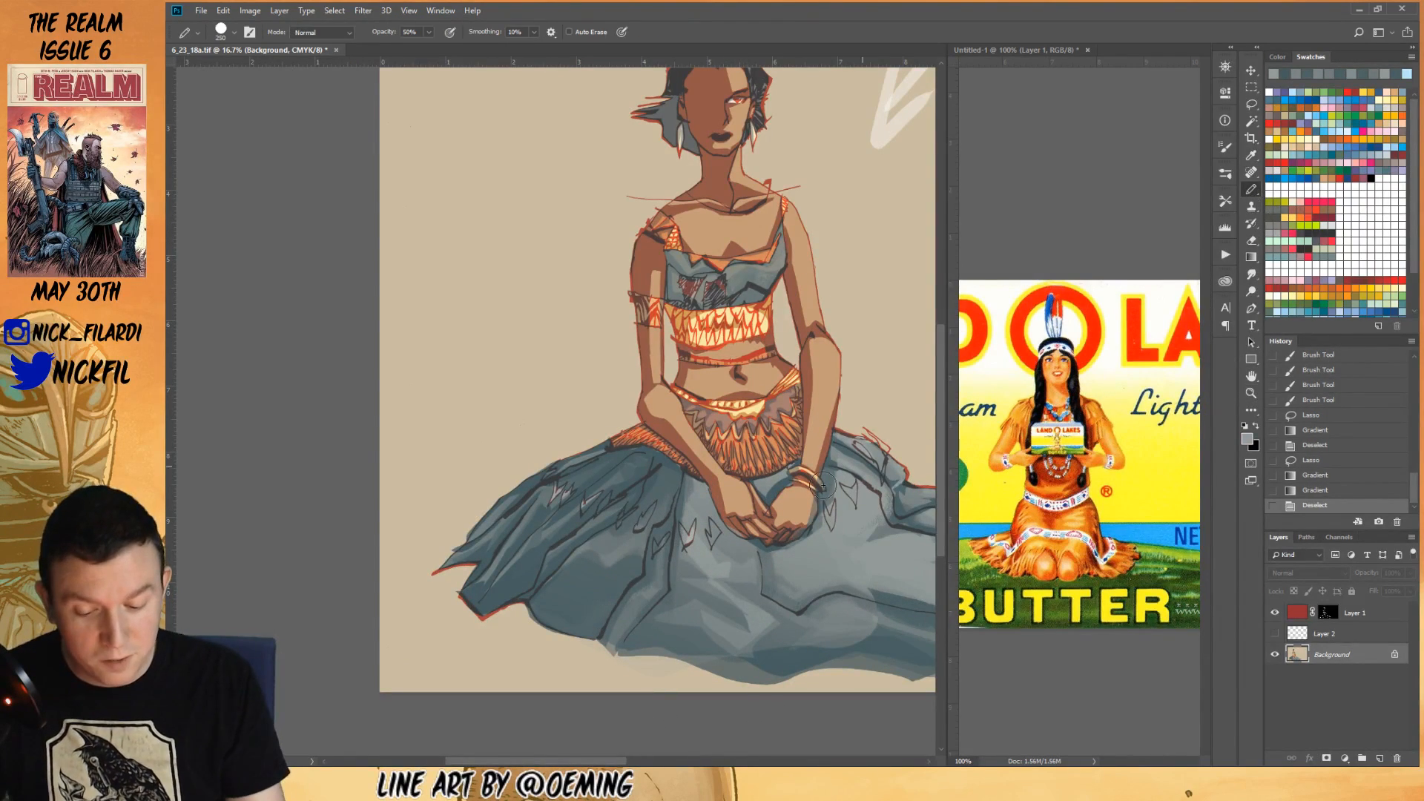
pyautogui.keyDown('alt'); pyautogui.click(764, 480); pyautogui.keyUp('alt')
pyautogui.moveTo(751, 481)
pyautogui.mouseDown()
pyautogui.moveTo(778, 497)
pyautogui.moveTo(799, 462)
pyautogui.moveTo(780, 472)
pyautogui.mouseUp()
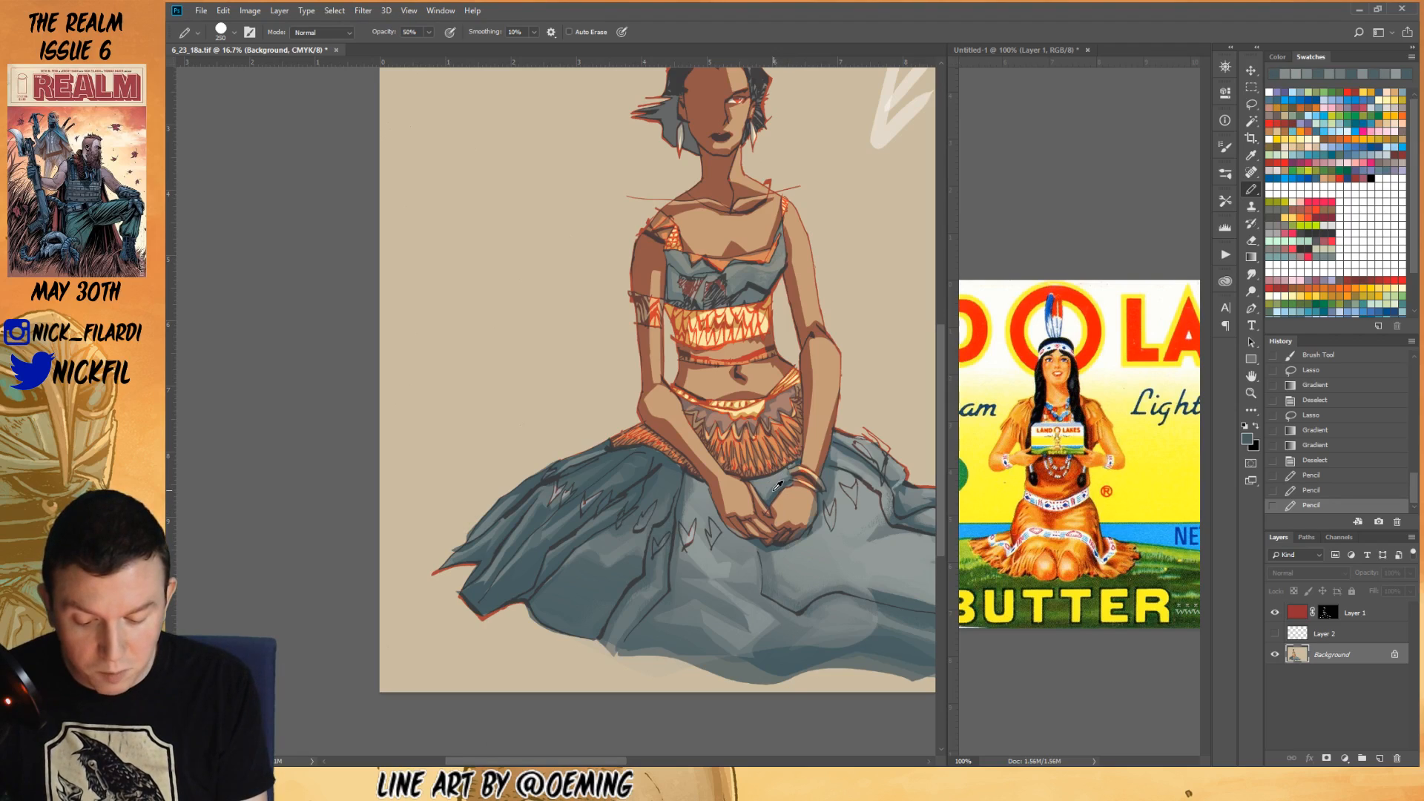
pyautogui.moveTo(781, 481); pyautogui.dragTo(806, 457)
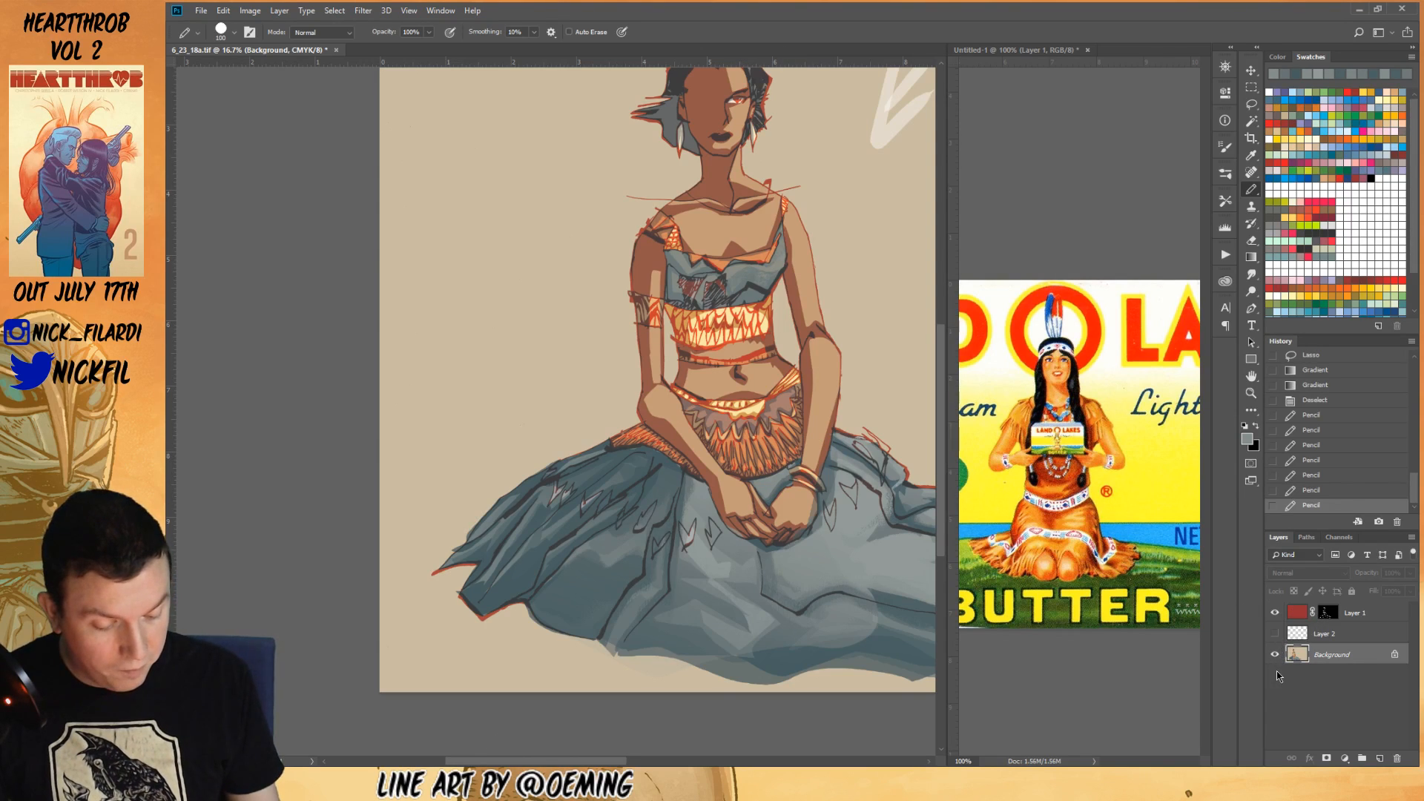
# - Check the contents of Layer 2 by toggling its visibility, and delete the layer
pyautogui.click(1274, 635)
pyautogui.click(1275, 636)
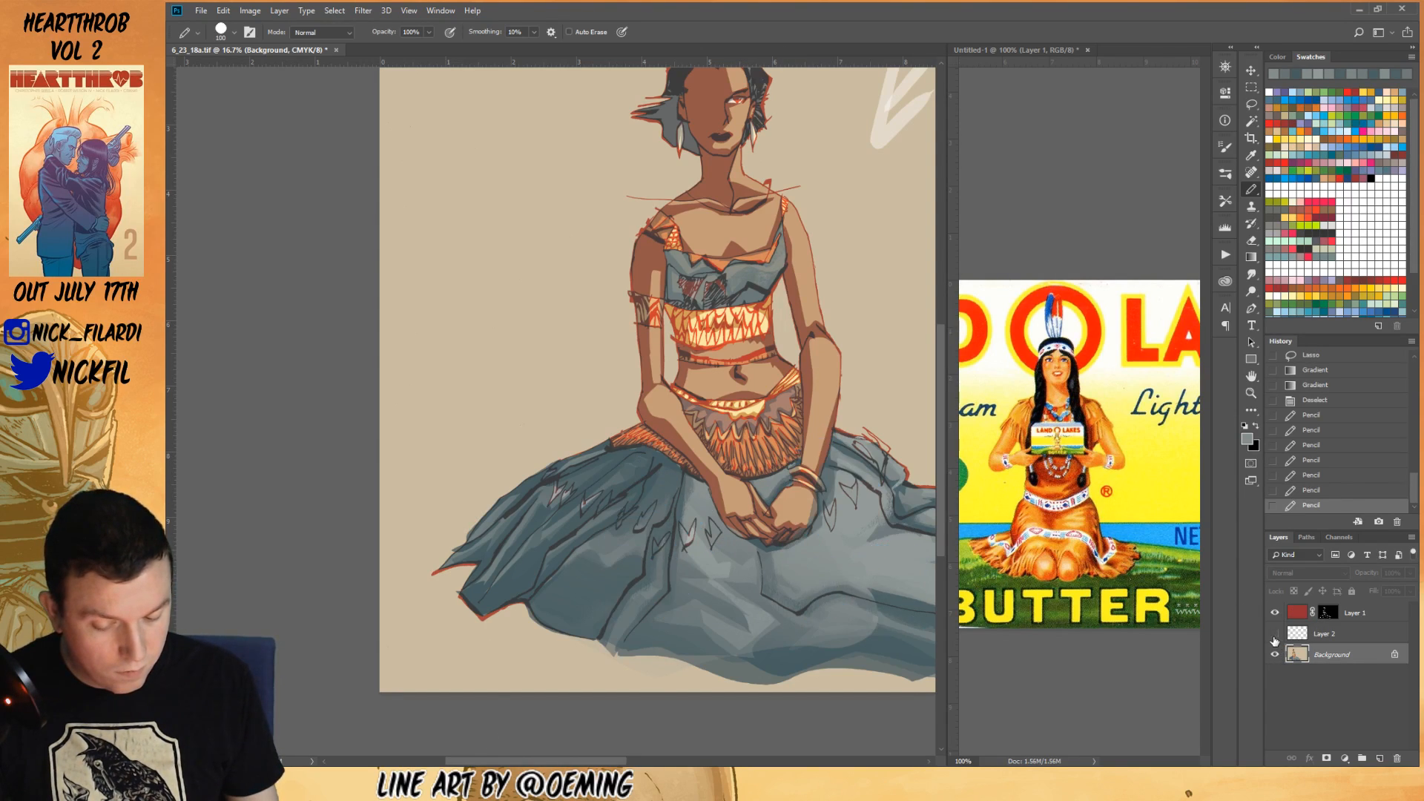
pyautogui.moveTo(1345, 636); pyautogui.dragTo(1397, 758)
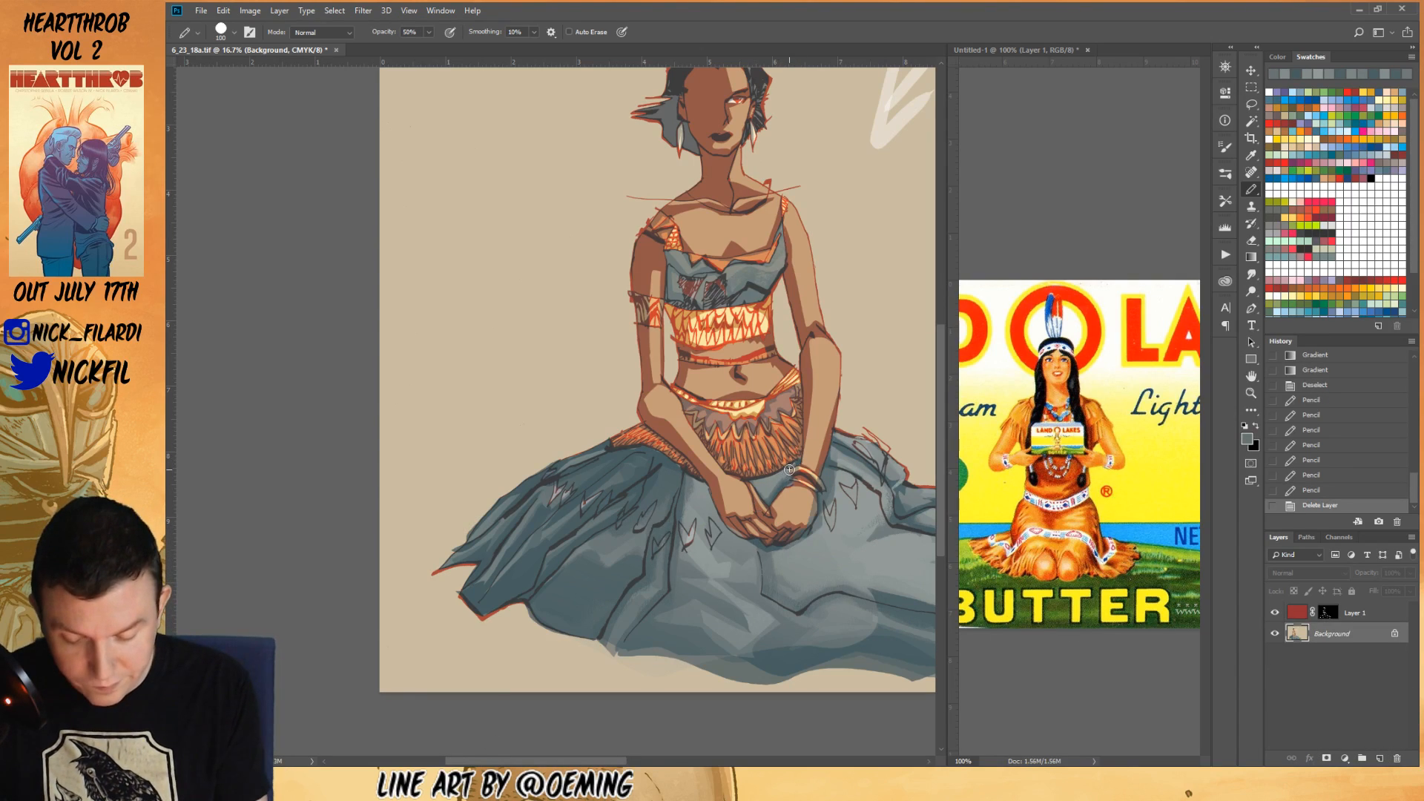
# - Draw the wrist bracelets with the Pencil, using a dark tone, a sampled tan and a near-white highlight swatch
pyautogui.moveTo(802, 453); pyautogui.dragTo(810, 466)
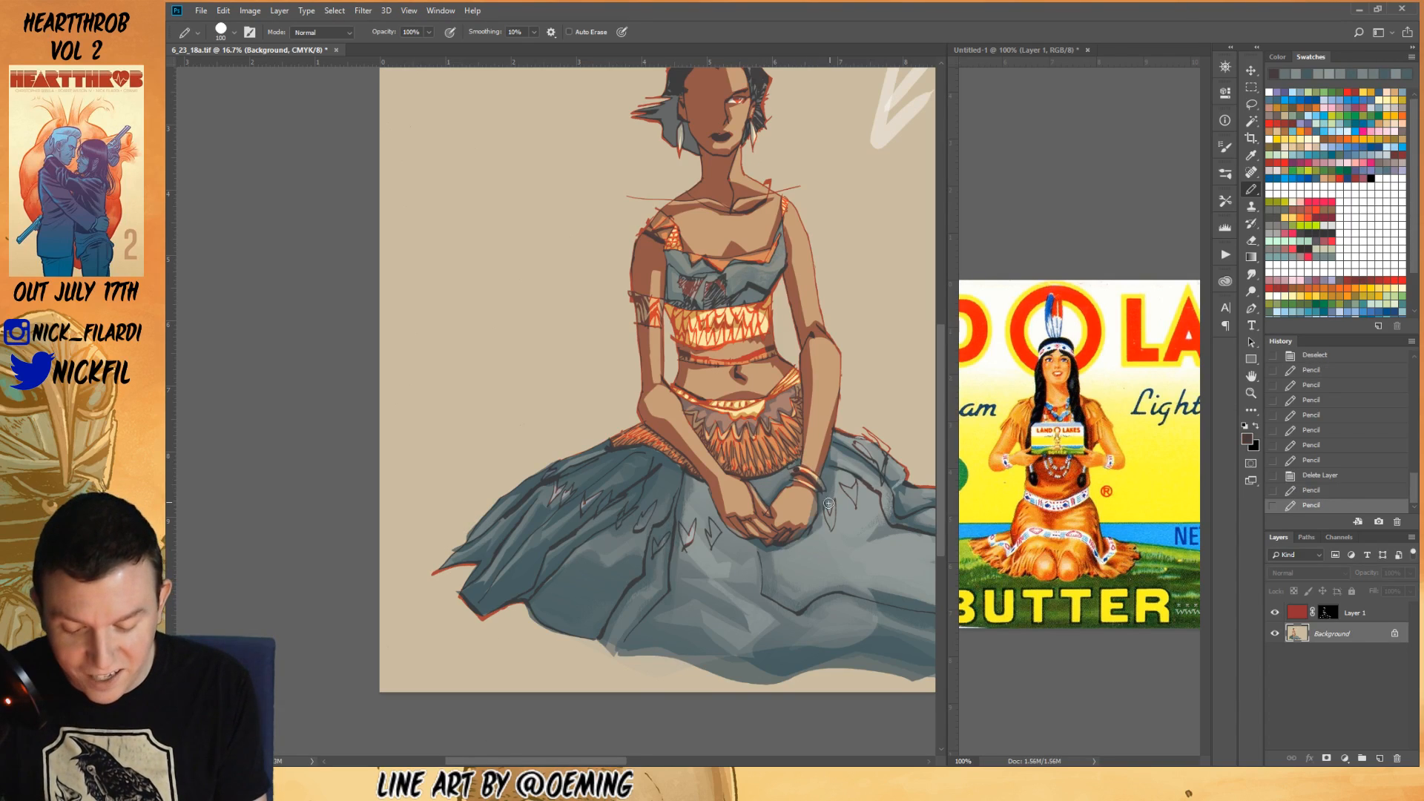
pyautogui.keyDown('alt'); pyautogui.click(805, 464); pyautogui.keyUp('alt')
pyautogui.moveTo(790, 461); pyautogui.dragTo(816, 482)
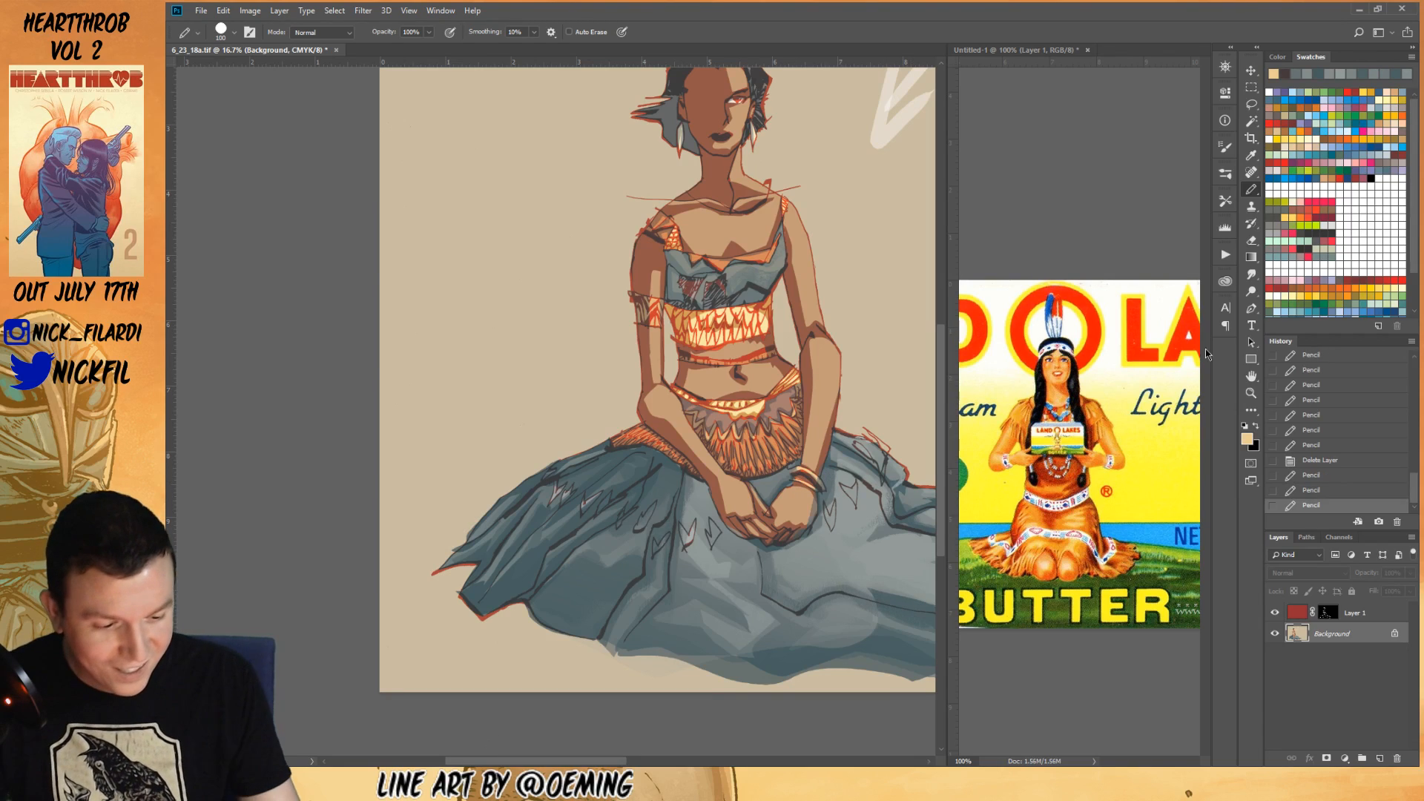
pyautogui.click(1321, 131)
pyautogui.moveTo(807, 471); pyautogui.dragTo(813, 491)
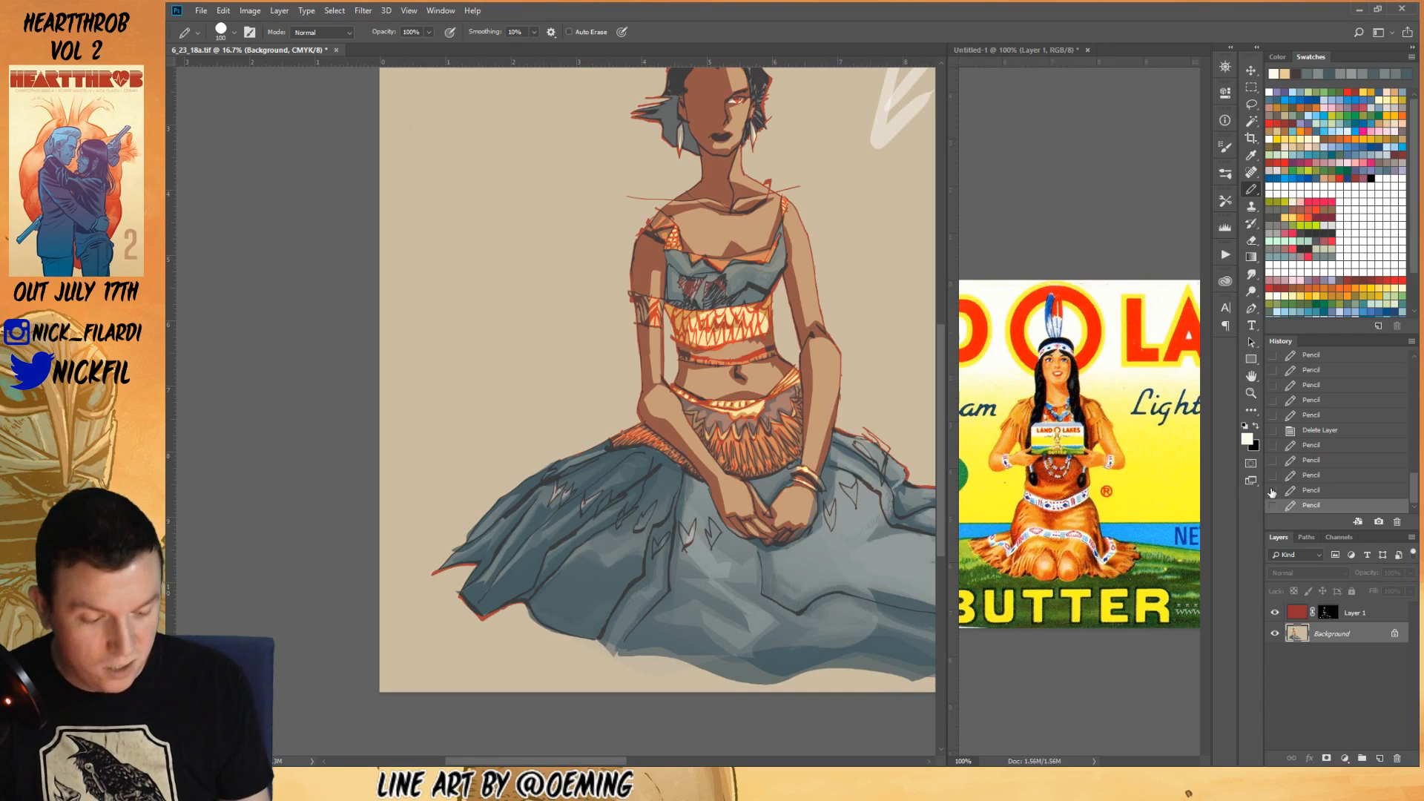
# - Touch up the skirt beside the bracelets with the Pencil in a sampled blue-gray
pyautogui.click(1251, 376)
pyautogui.moveTo(678, 621); pyautogui.dragTo(704, 646)
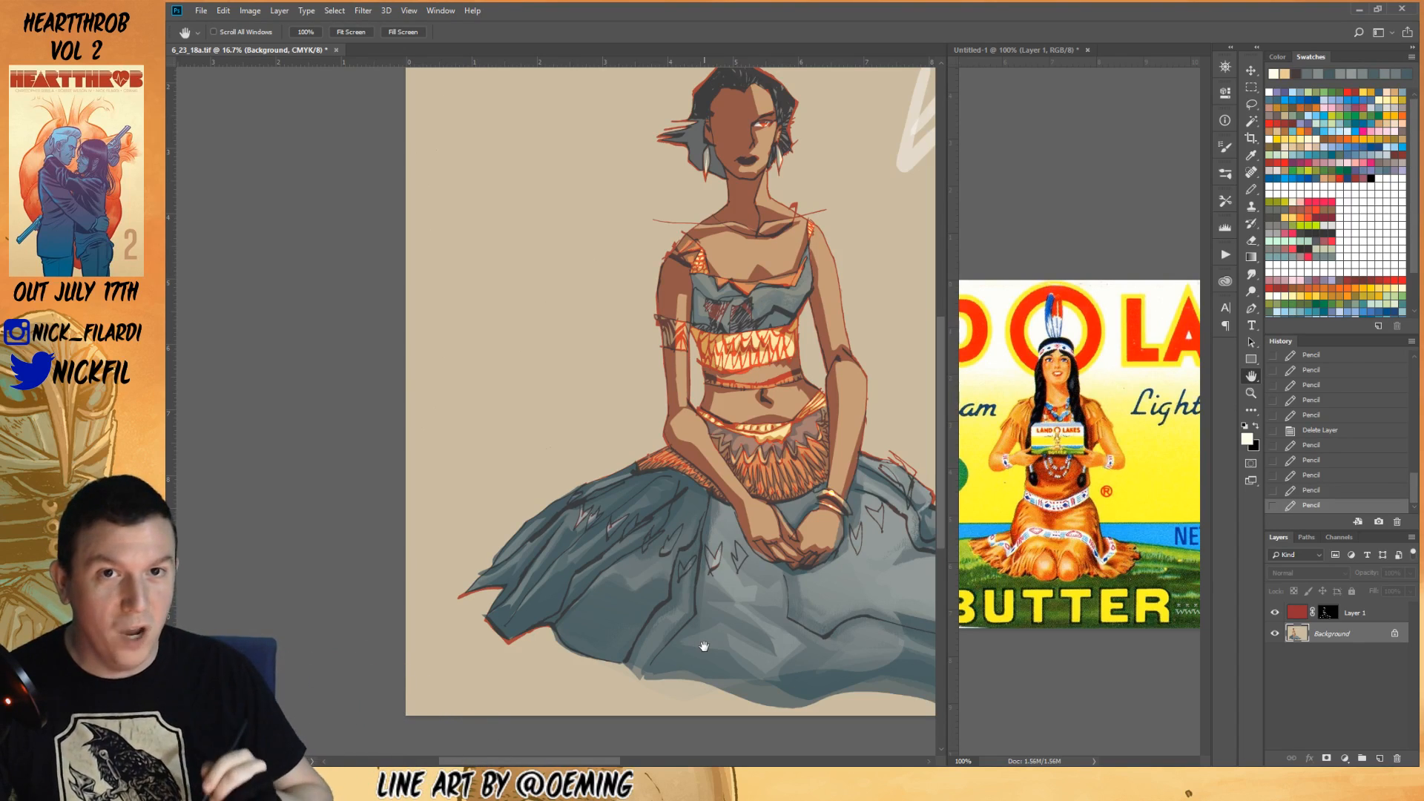
pyautogui.moveTo(846, 595); pyautogui.dragTo(733, 561)
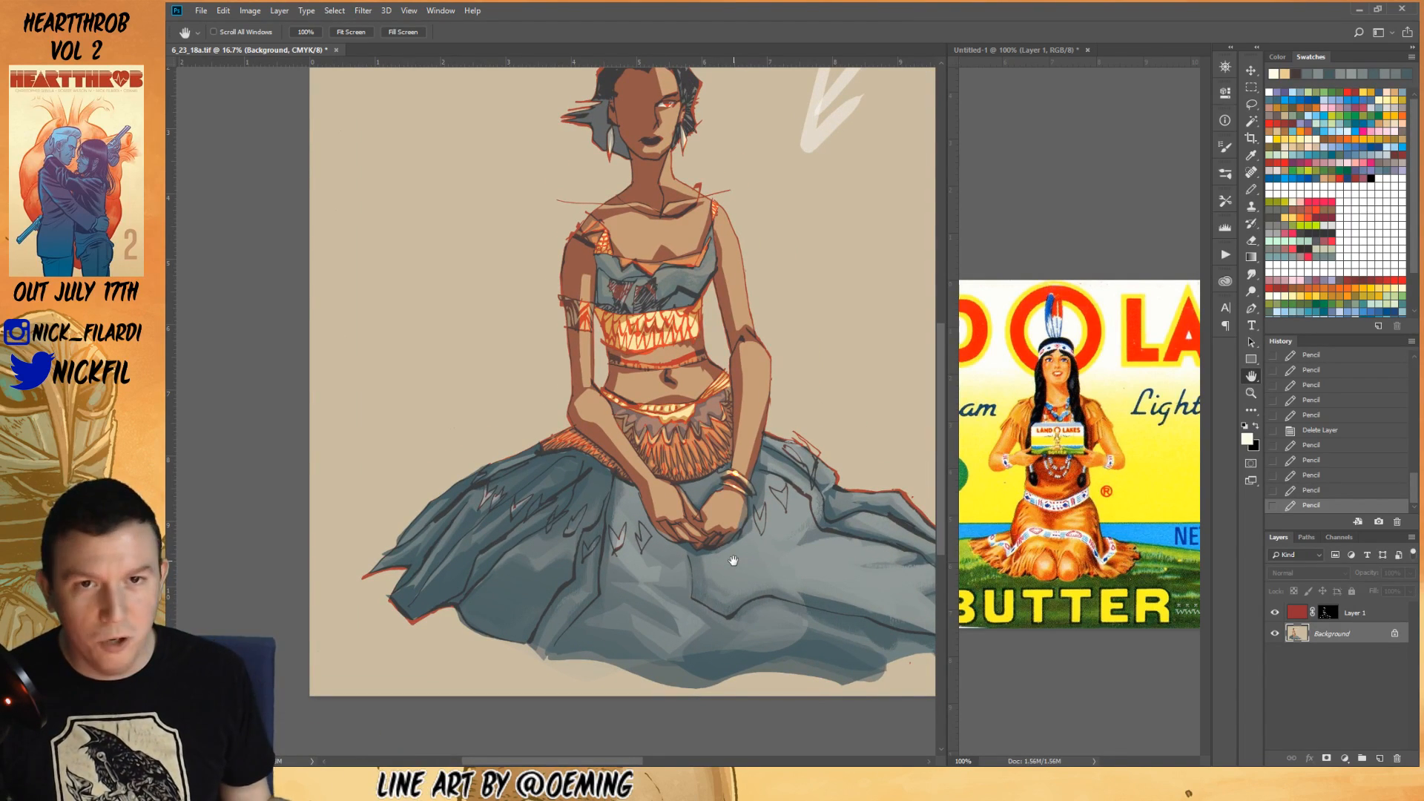
pyautogui.press('l')
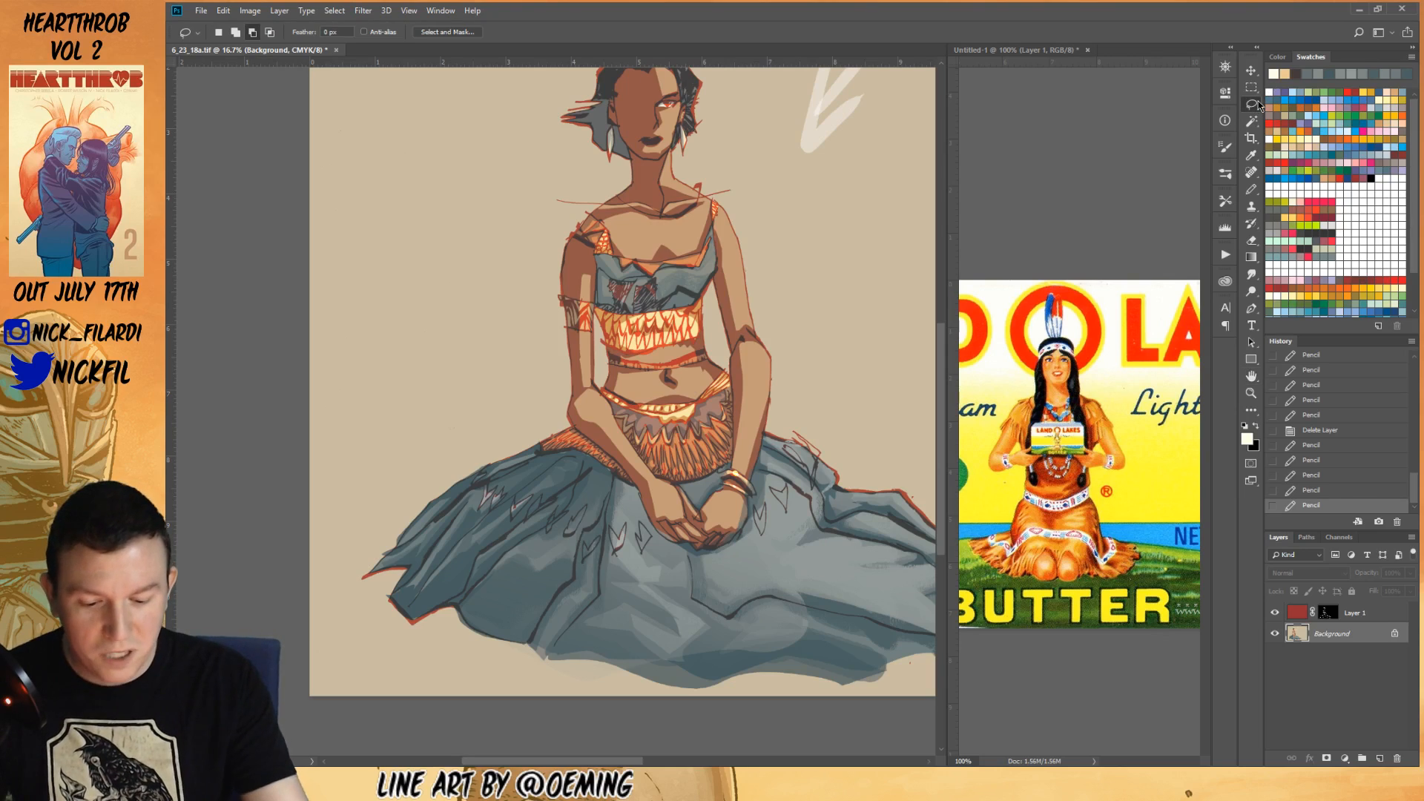
pyautogui.click(1251, 189)
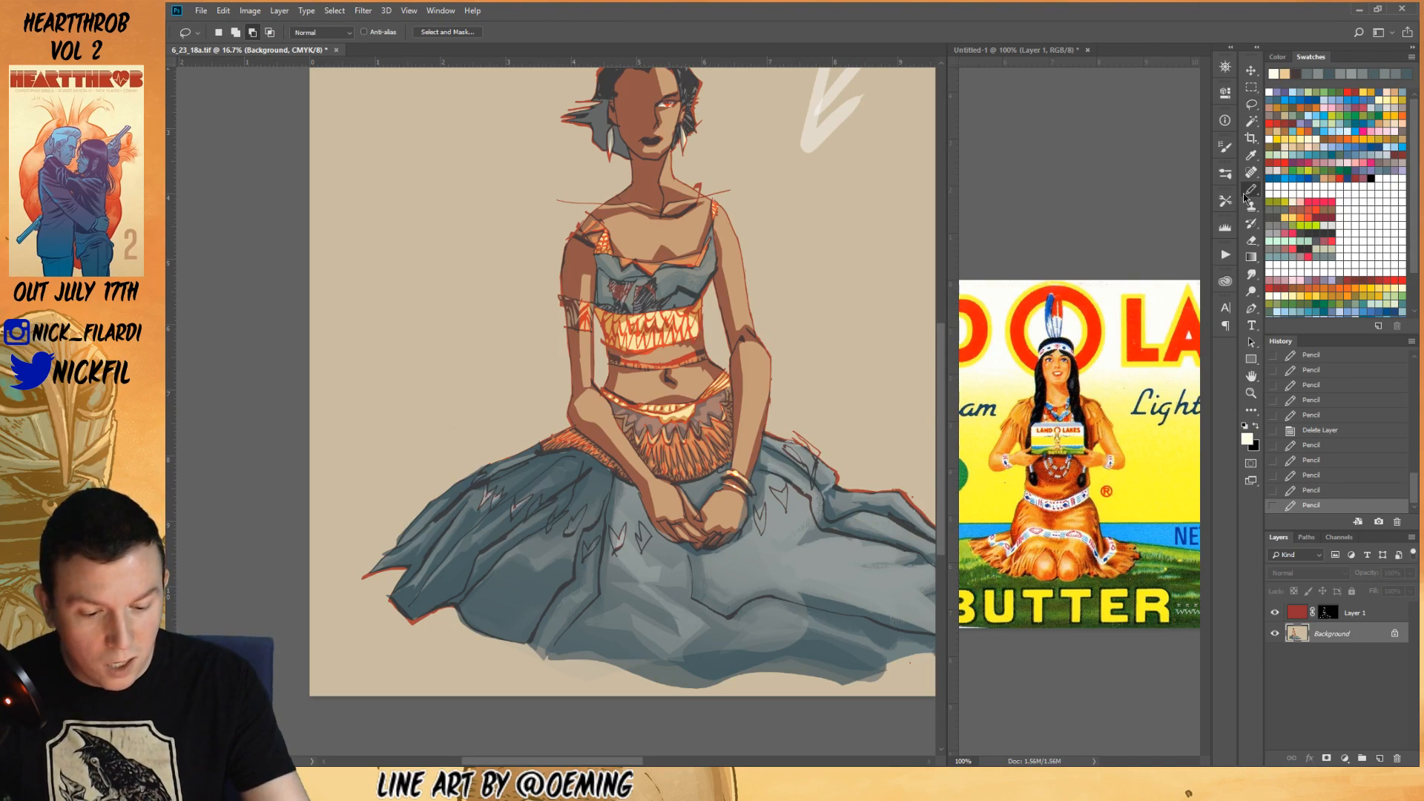
pyautogui.keyDown('alt'); pyautogui.click(762, 476); pyautogui.keyUp('alt')
pyautogui.click(756, 501)
pyautogui.press('z')
pyautogui.keyDown('alt'); pyautogui.click(708, 578); pyautogui.keyUp('alt')
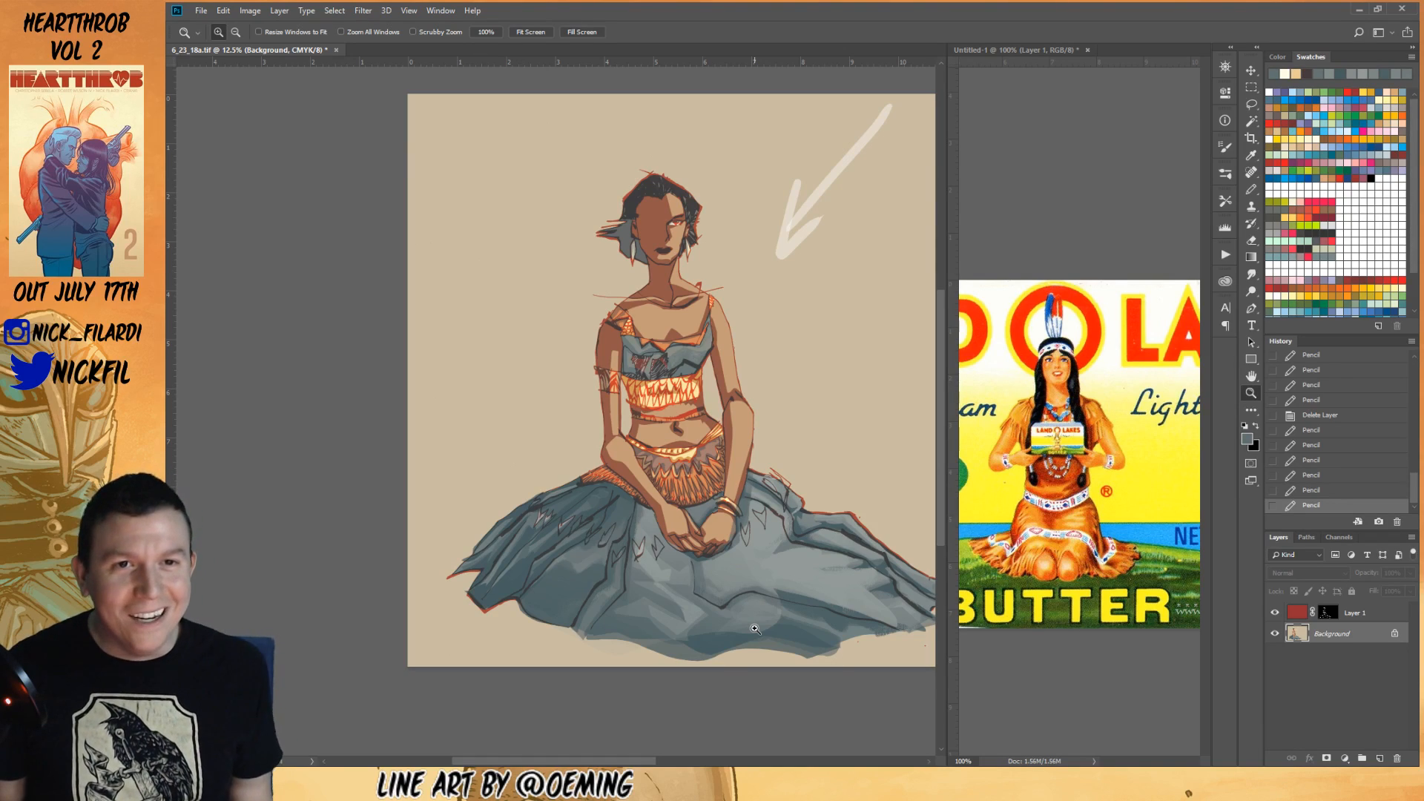
# - Recolor the small pointed marks across the upper skirt with a cream tone sampled from the top's patterned band, using the Pencil
pyautogui.press('h')
pyautogui.moveTo(755, 629); pyautogui.dragTo(756, 553)
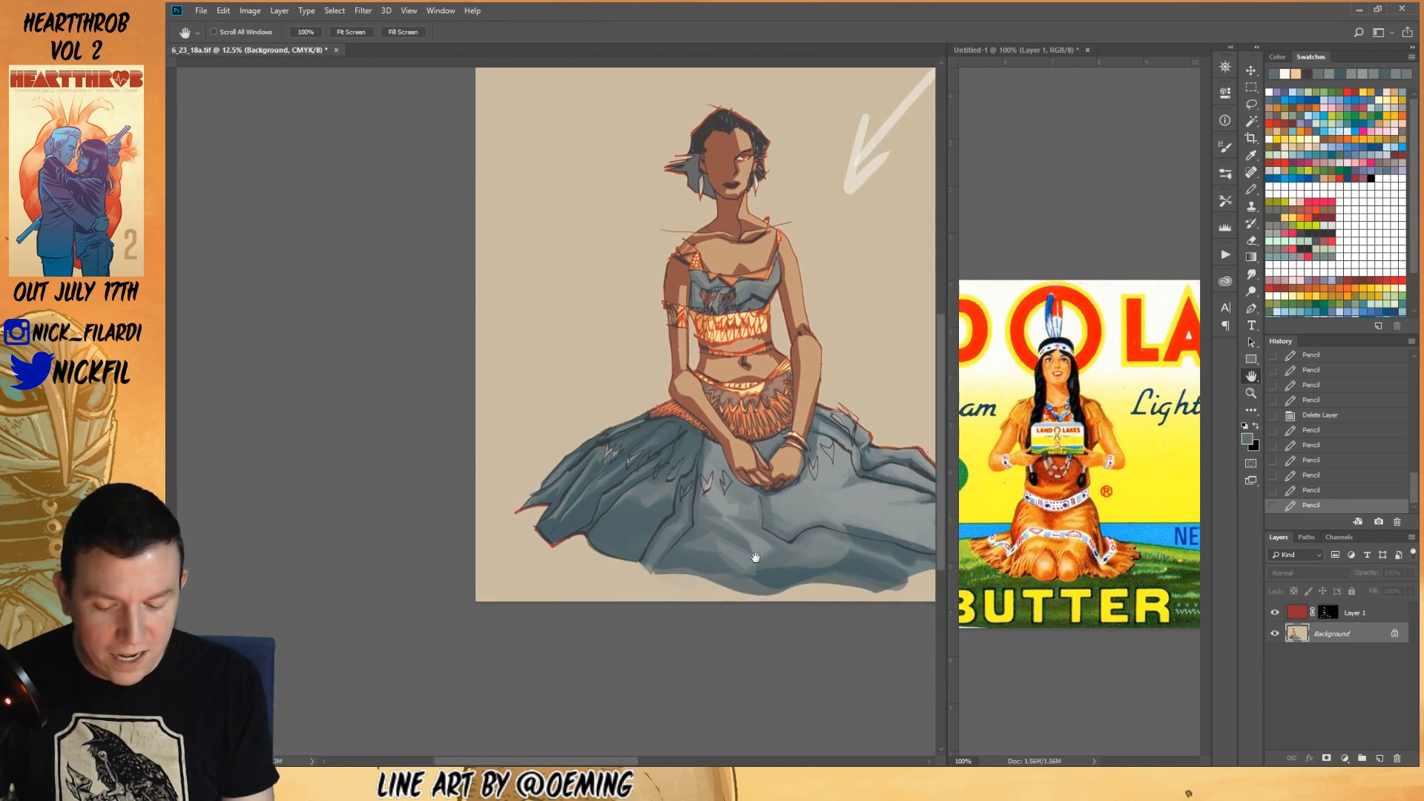
pyautogui.hotkey('ctrl', 'r')
pyautogui.press('b')
pyautogui.keyDown('alt'); pyautogui.click(751, 342); pyautogui.keyUp('alt')
pyautogui.moveTo(822, 436)
pyautogui.mouseDown()
pyautogui.moveTo(844, 446)
pyautogui.moveTo(800, 483)
pyautogui.mouseUp()
pyautogui.keyDown('alt'); pyautogui.click(759, 338); pyautogui.keyUp('alt')
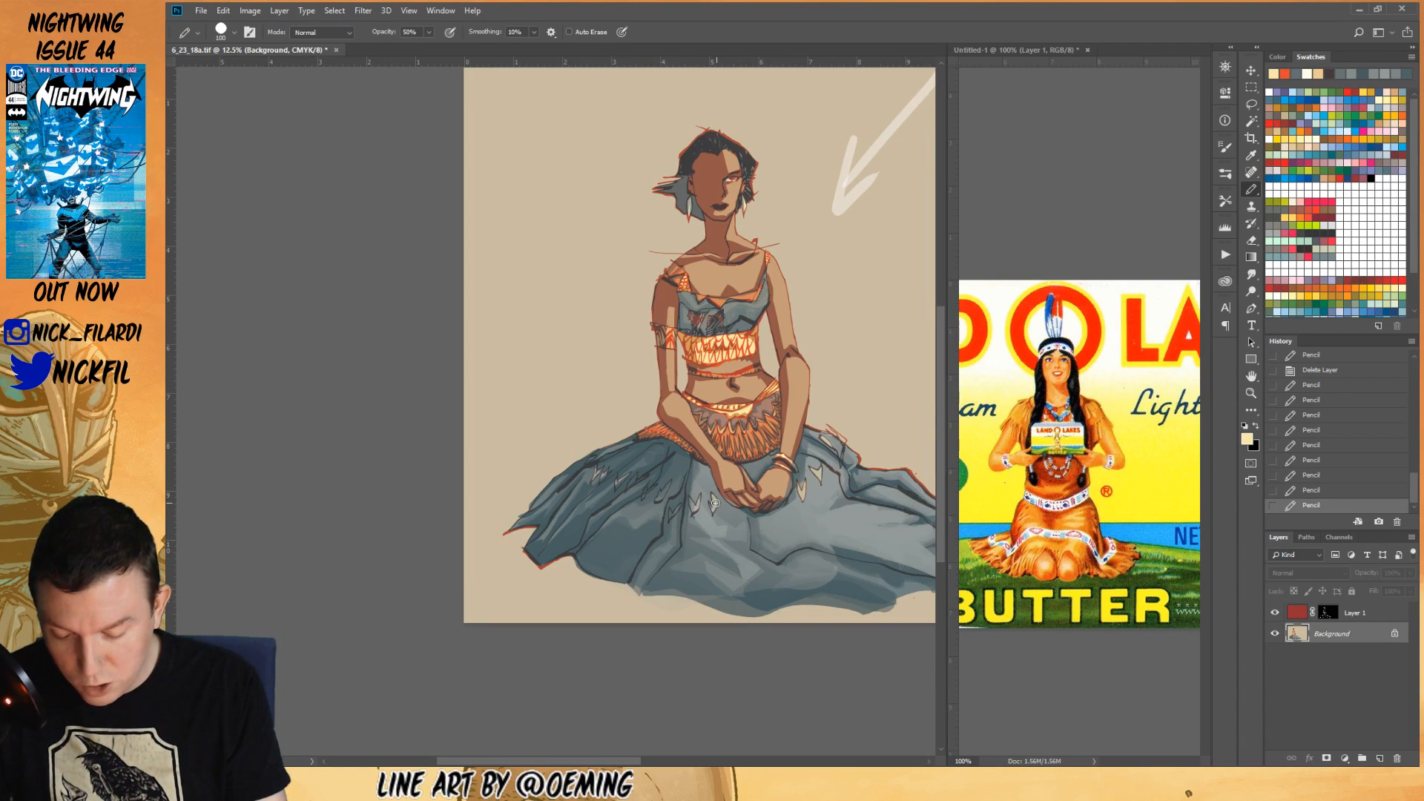
pyautogui.moveTo(711, 507)
pyautogui.mouseDown()
pyautogui.moveTo(722, 481)
pyautogui.moveTo(687, 460)
pyautogui.moveTo(699, 491)
pyautogui.mouseUp()
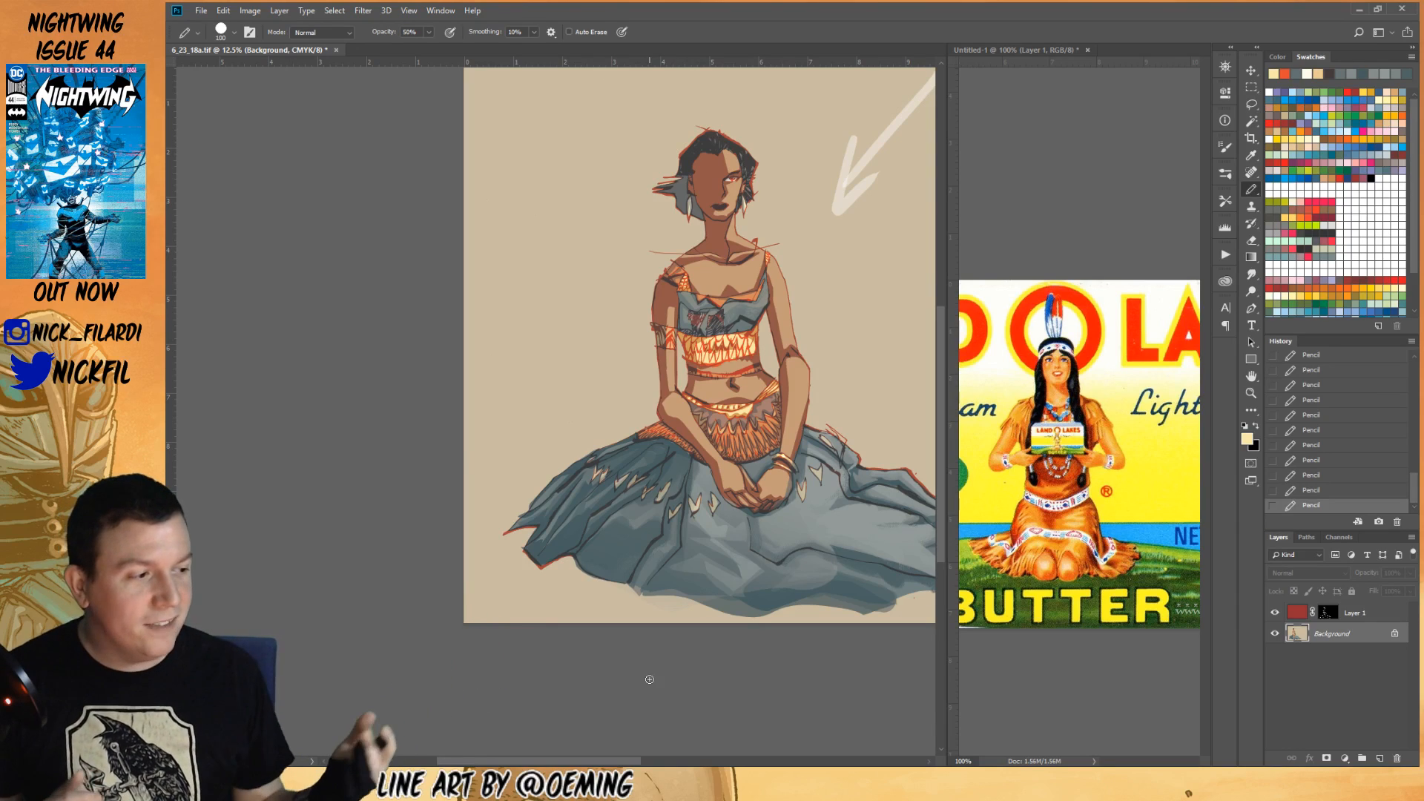
pyautogui.press('space')
pyautogui.moveTo(762, 639); pyautogui.dragTo(722, 589)
pyautogui.hotkey('ctrl', 'r')
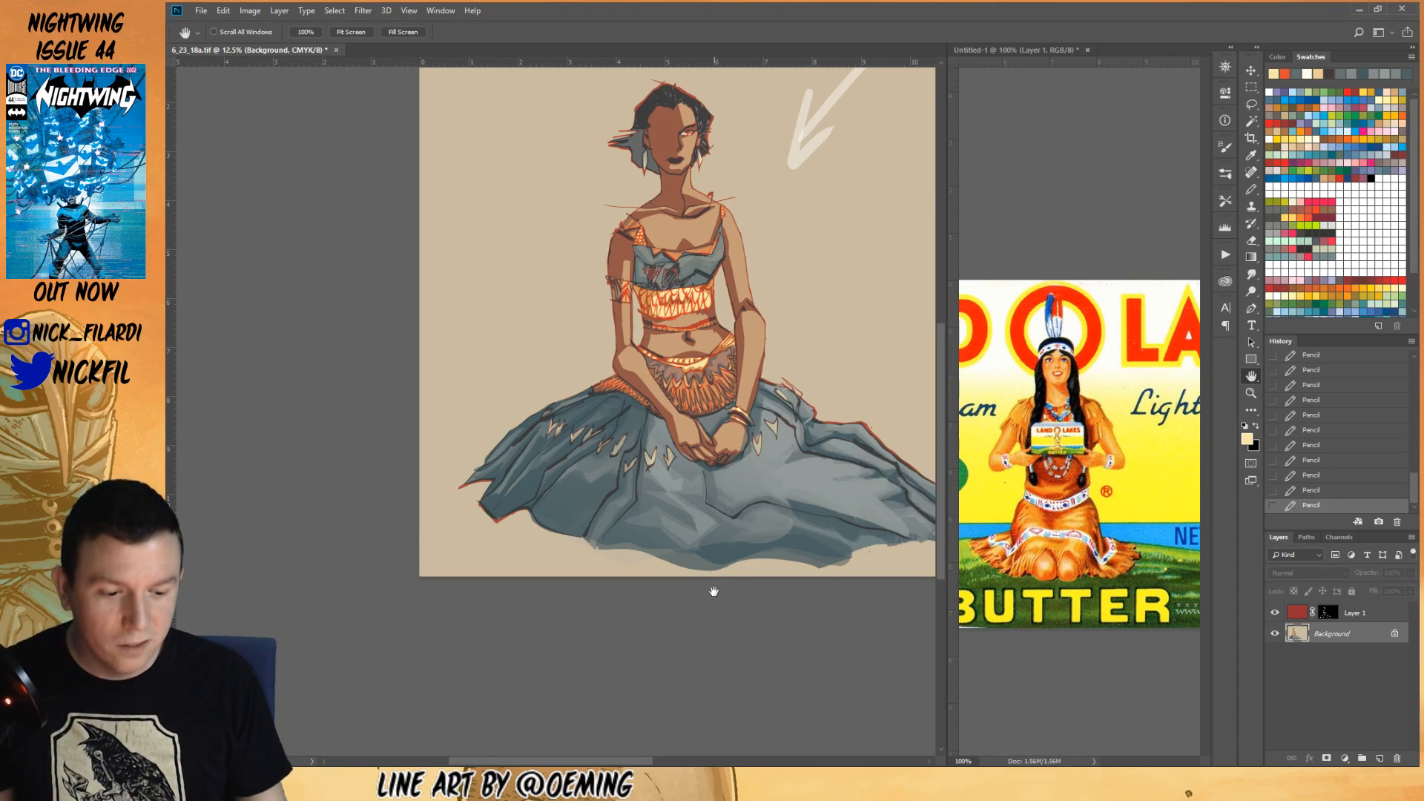
pyautogui.moveTo(660, 597); pyautogui.dragTo(684, 665)
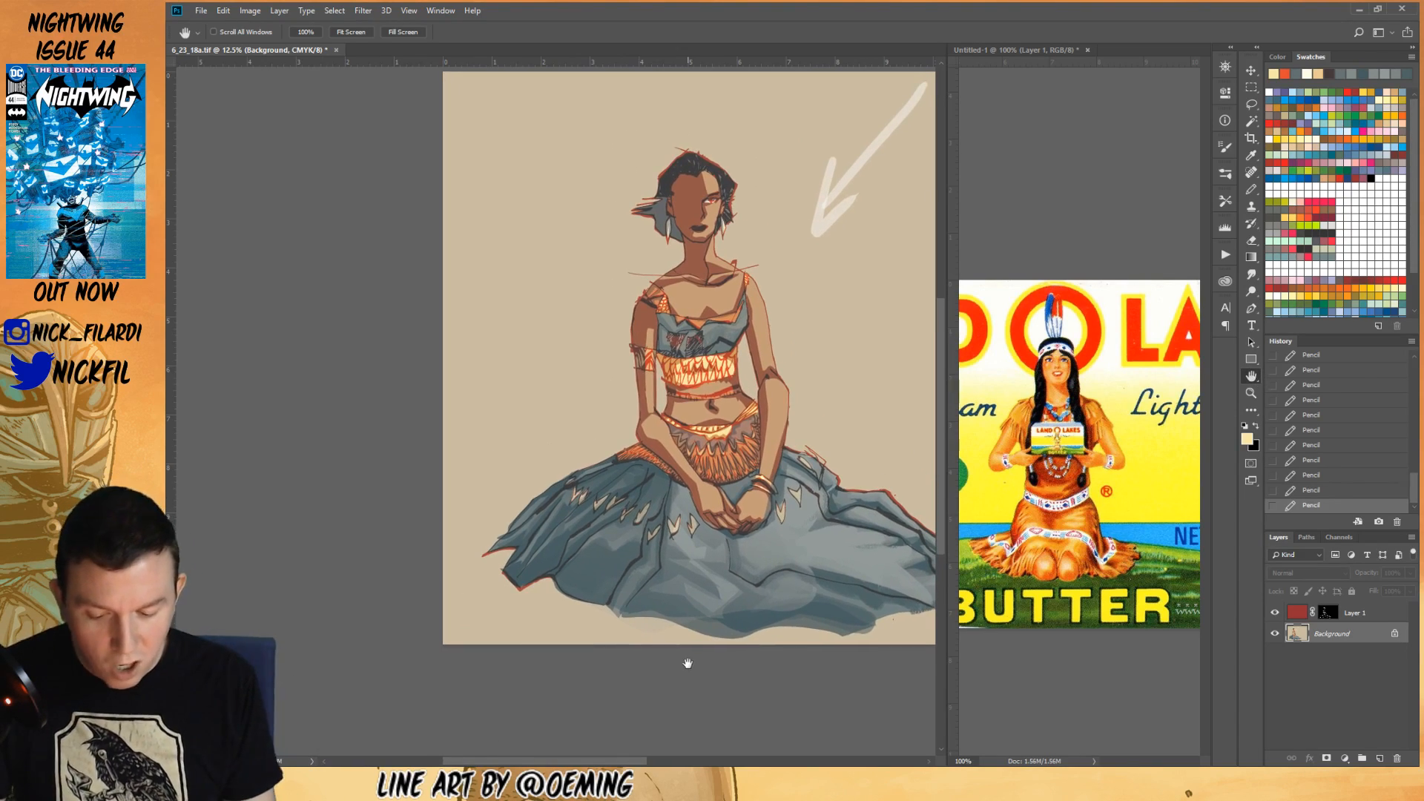
pyautogui.click(1251, 106)
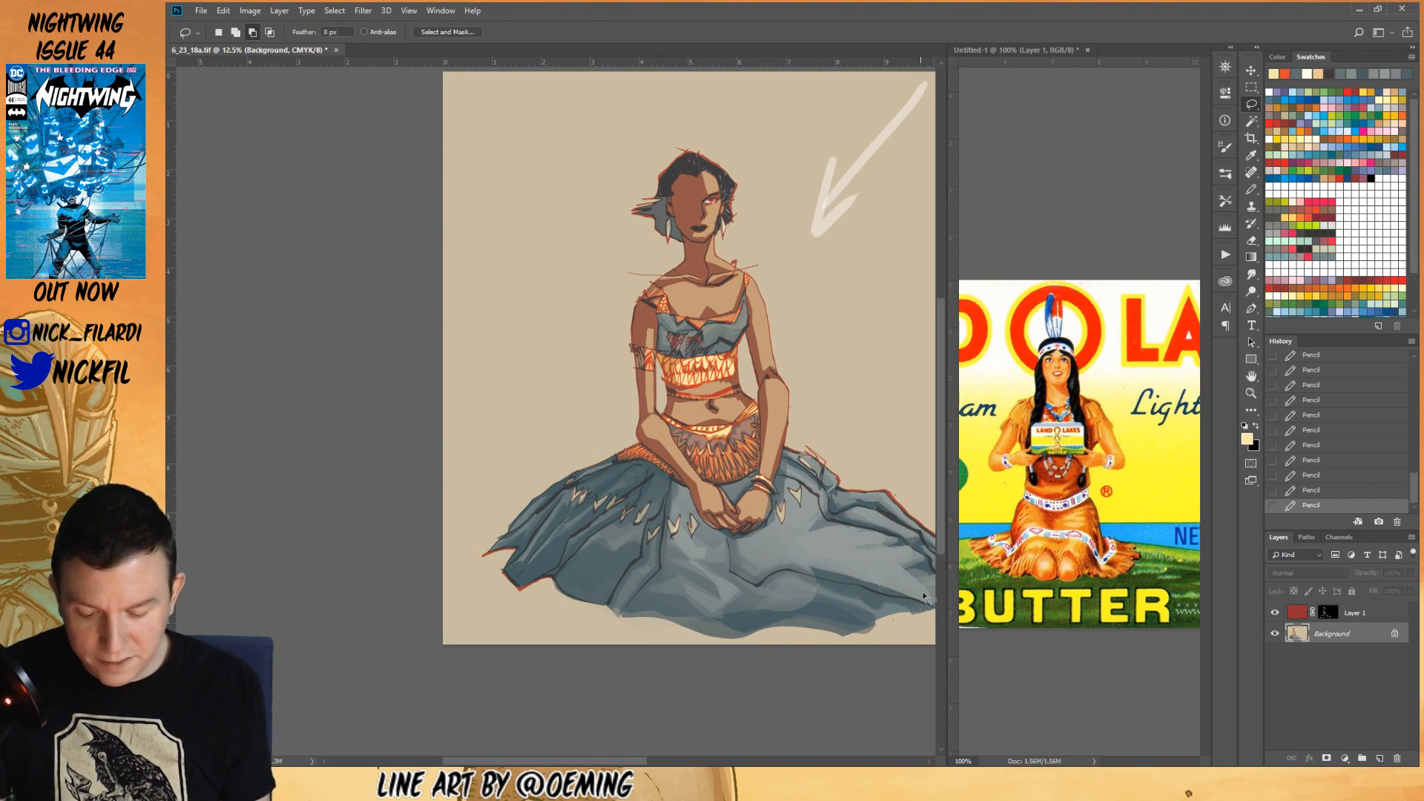
pyautogui.press('z')
pyautogui.keyDown('alt'); pyautogui.click(683, 650); pyautogui.keyUp('alt')
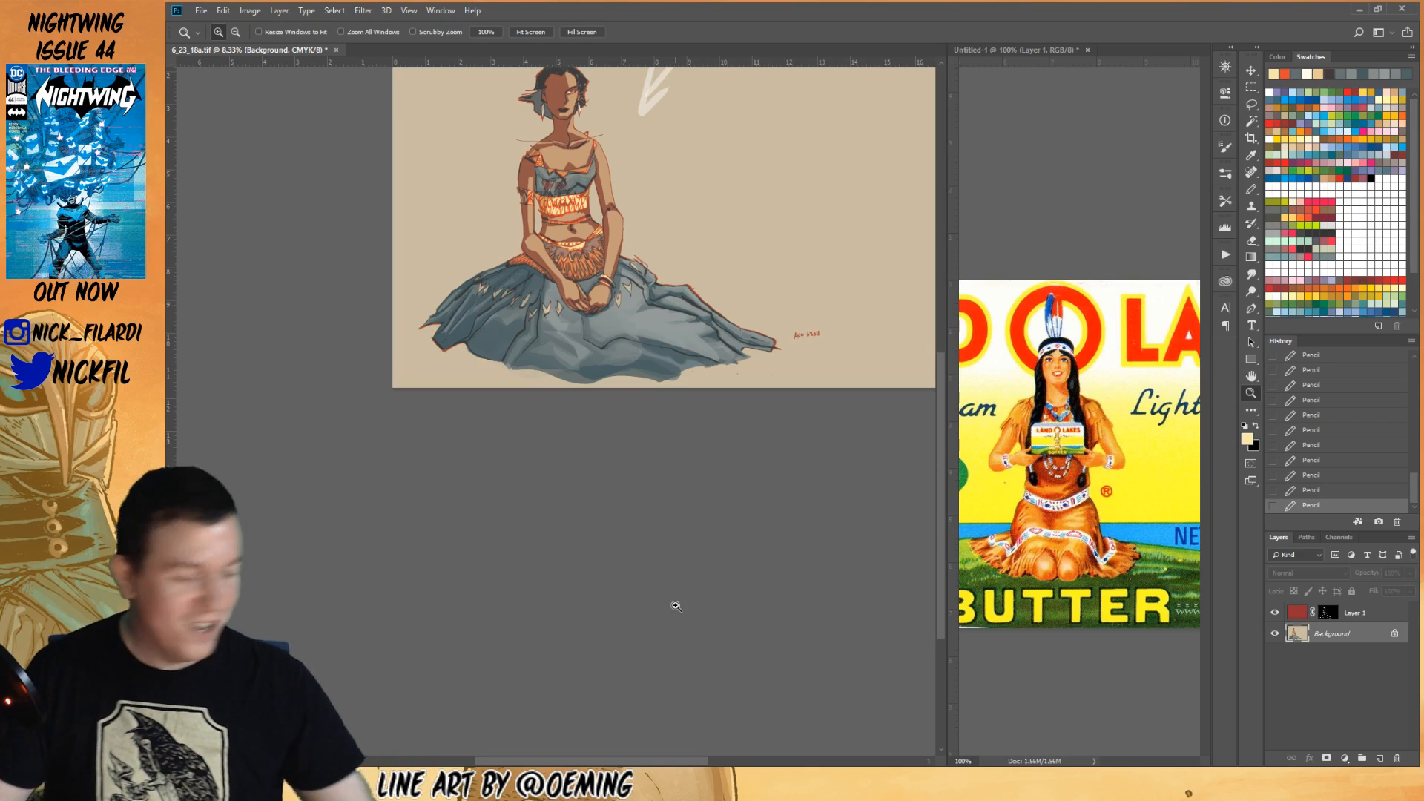
pyautogui.click(697, 437)
pyautogui.press('h')
pyautogui.moveTo(578, 505); pyautogui.dragTo(713, 630)
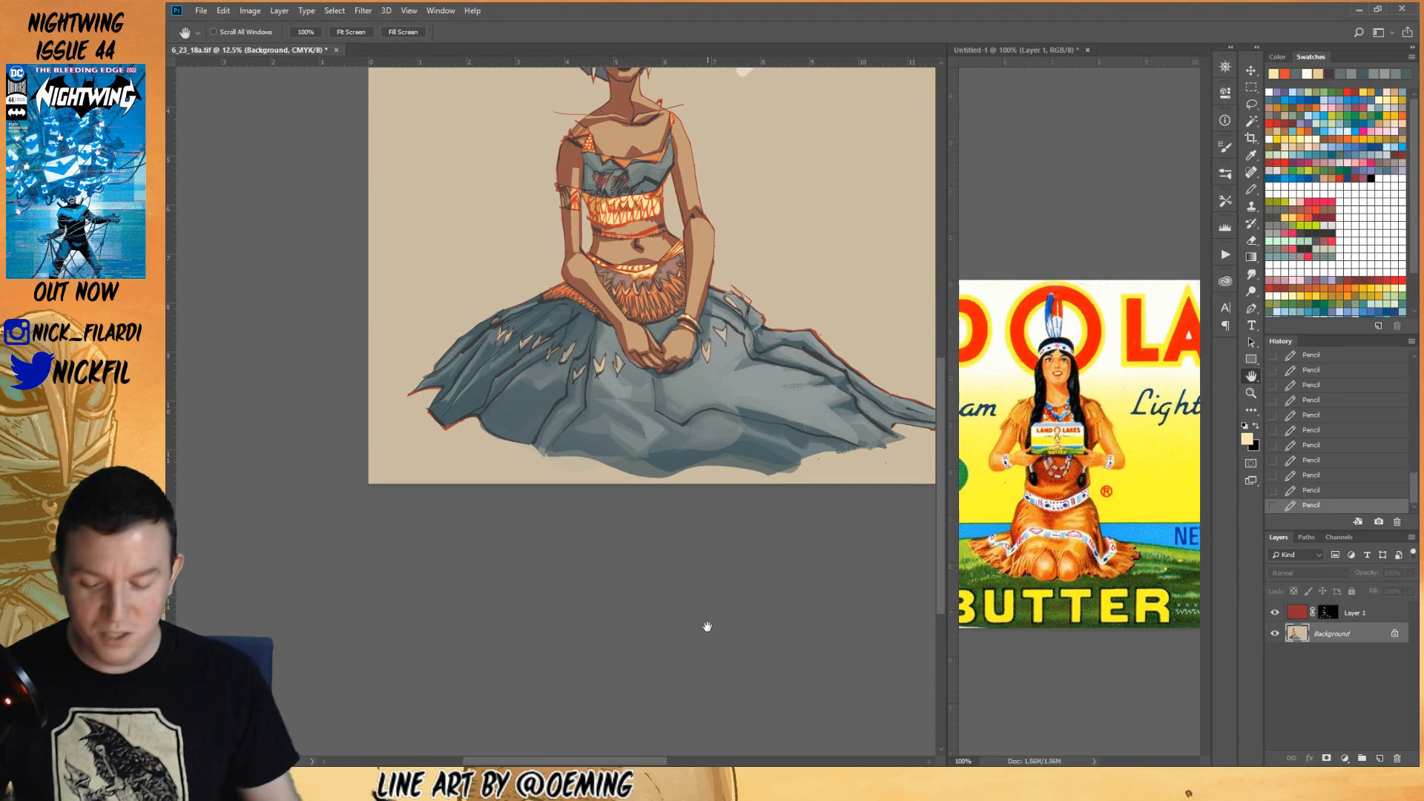
pyautogui.click(1252, 105)
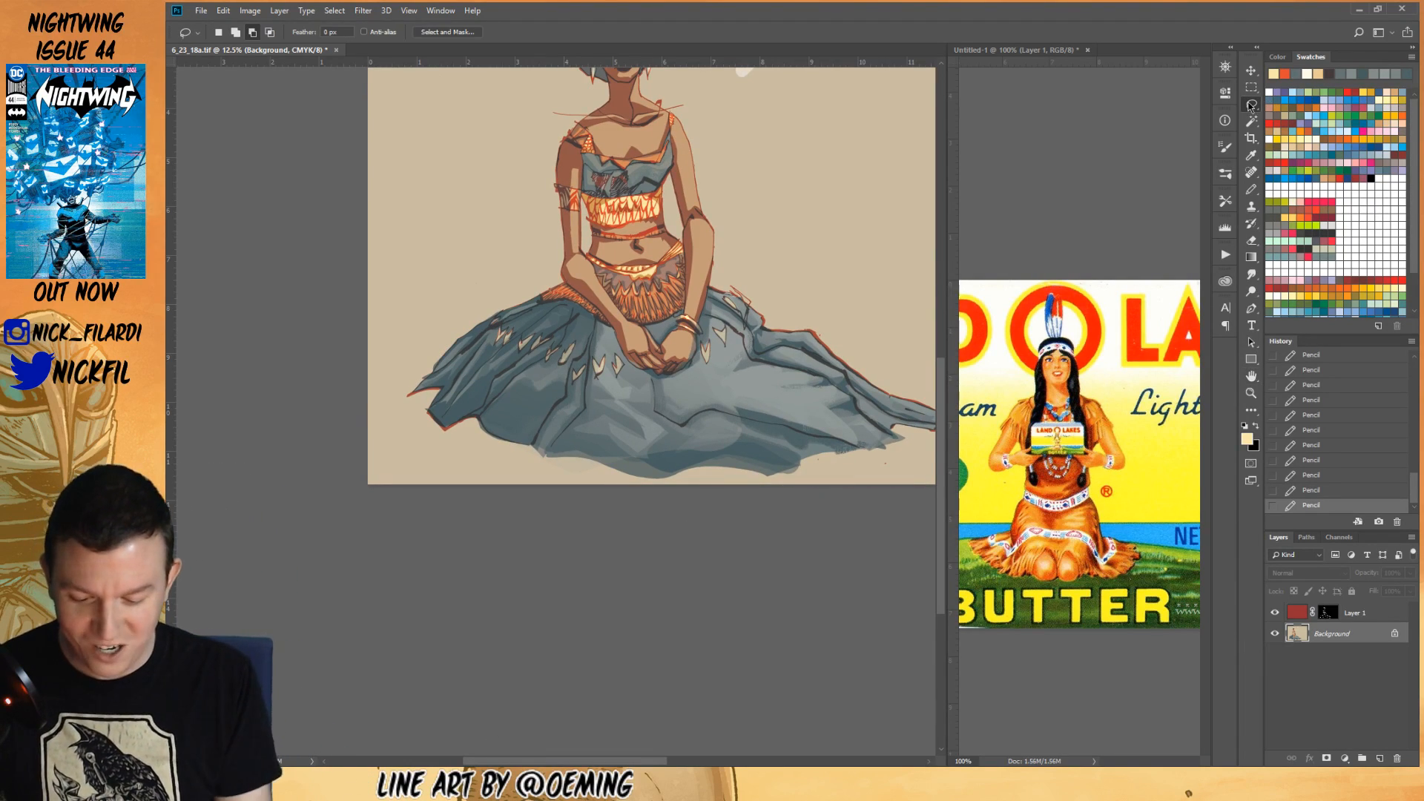
pyautogui.moveTo(662, 376)
pyautogui.mouseDown()
pyautogui.moveTo(725, 373)
pyautogui.moveTo(684, 419)
pyautogui.moveTo(658, 379)
pyautogui.mouseUp()
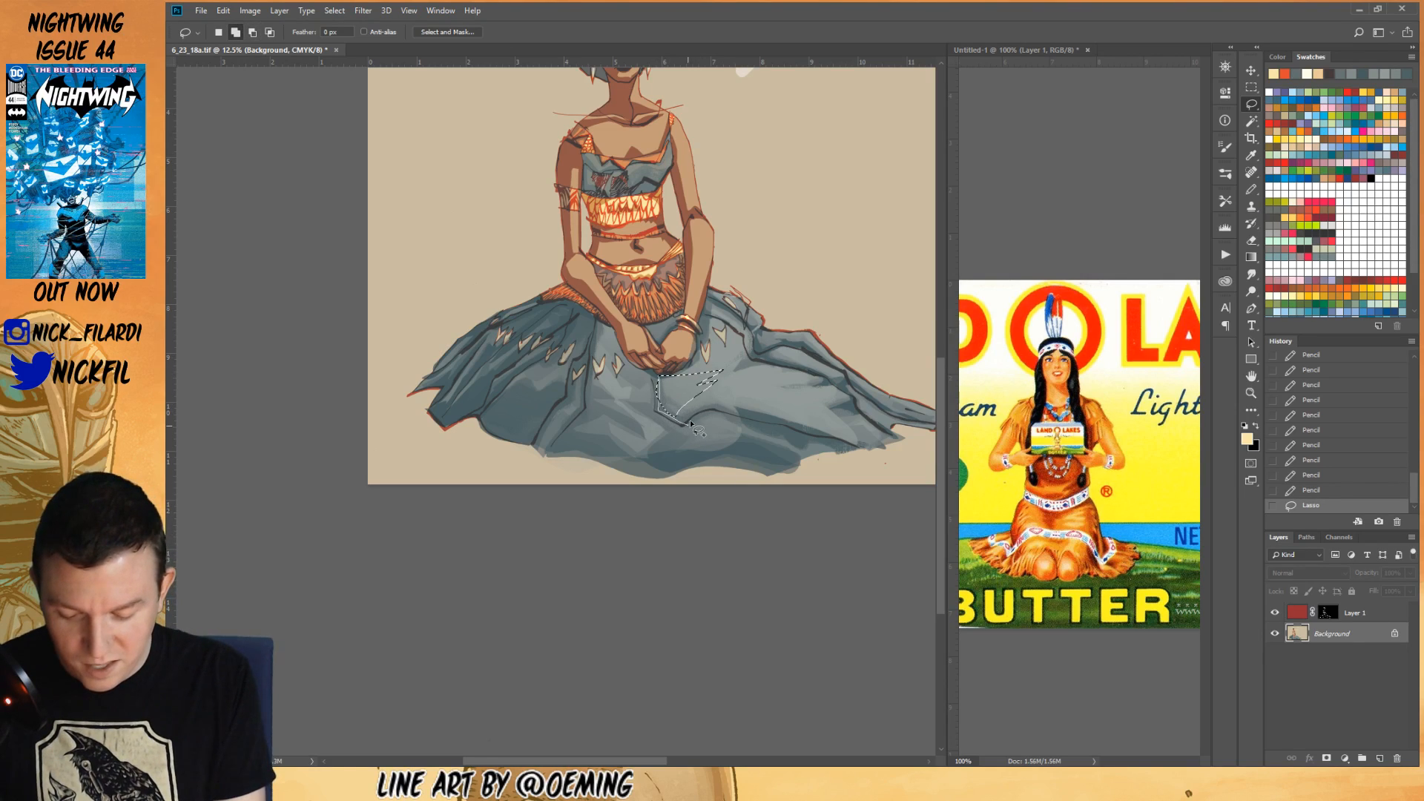
pyautogui.press('alt')
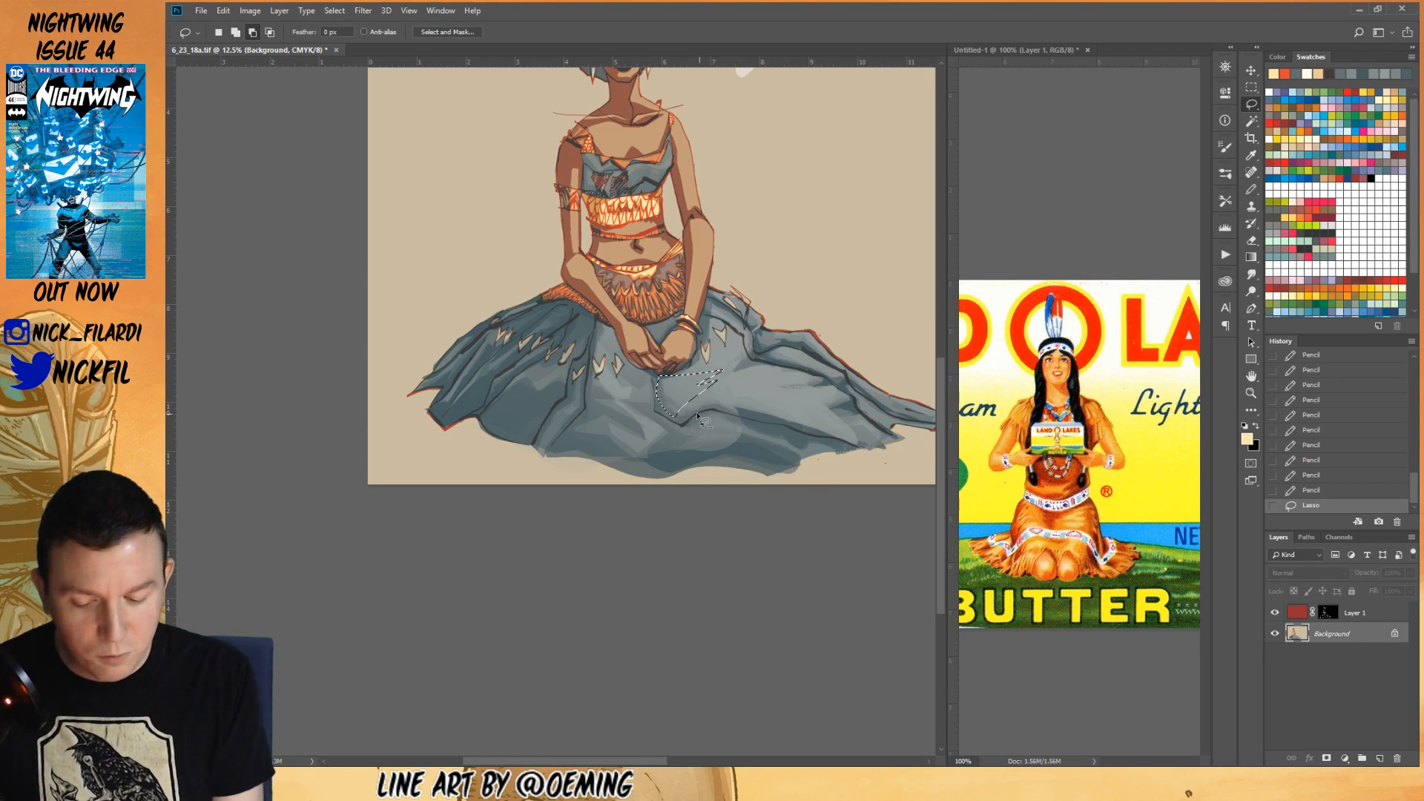
pyautogui.hotkey('ctrl', 'd')
# - Touch up the hand beside the bracelets with the Pencil in a reddish-brown skin tone sampled from the arm
pyautogui.click(1251, 377)
pyautogui.moveTo(650, 504); pyautogui.dragTo(717, 633)
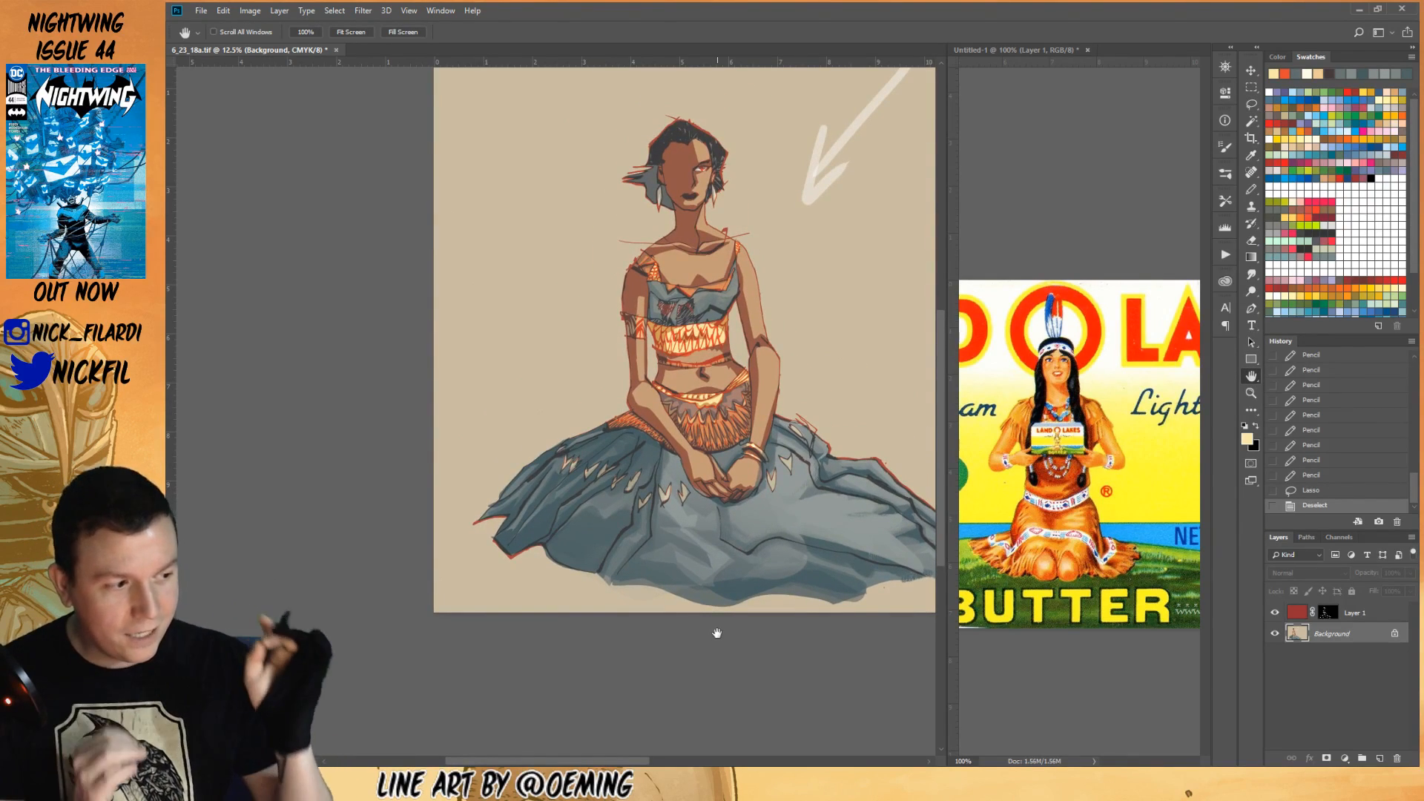
pyautogui.click(1252, 188)
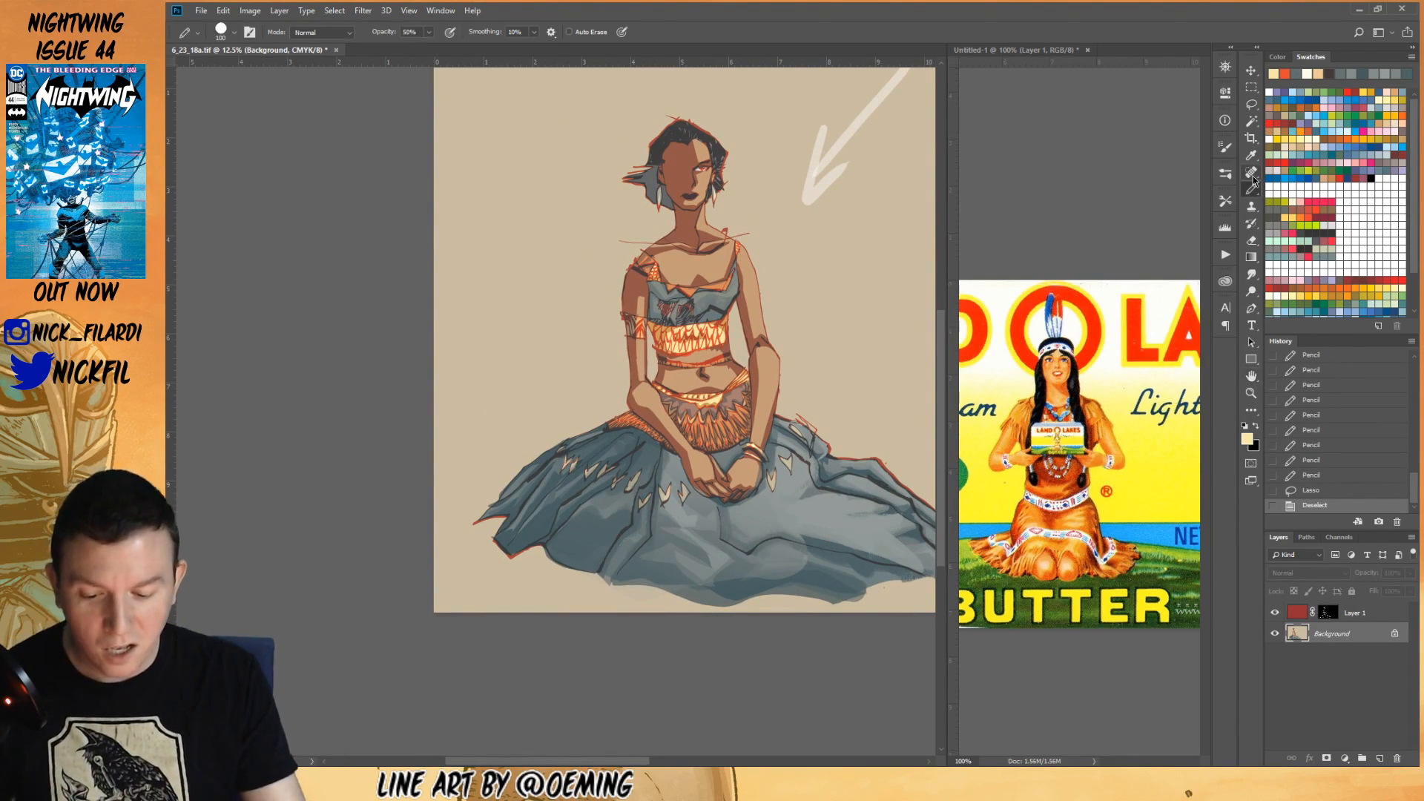
pyautogui.keyDown('alt'); pyautogui.click(749, 310); pyautogui.keyUp('alt')
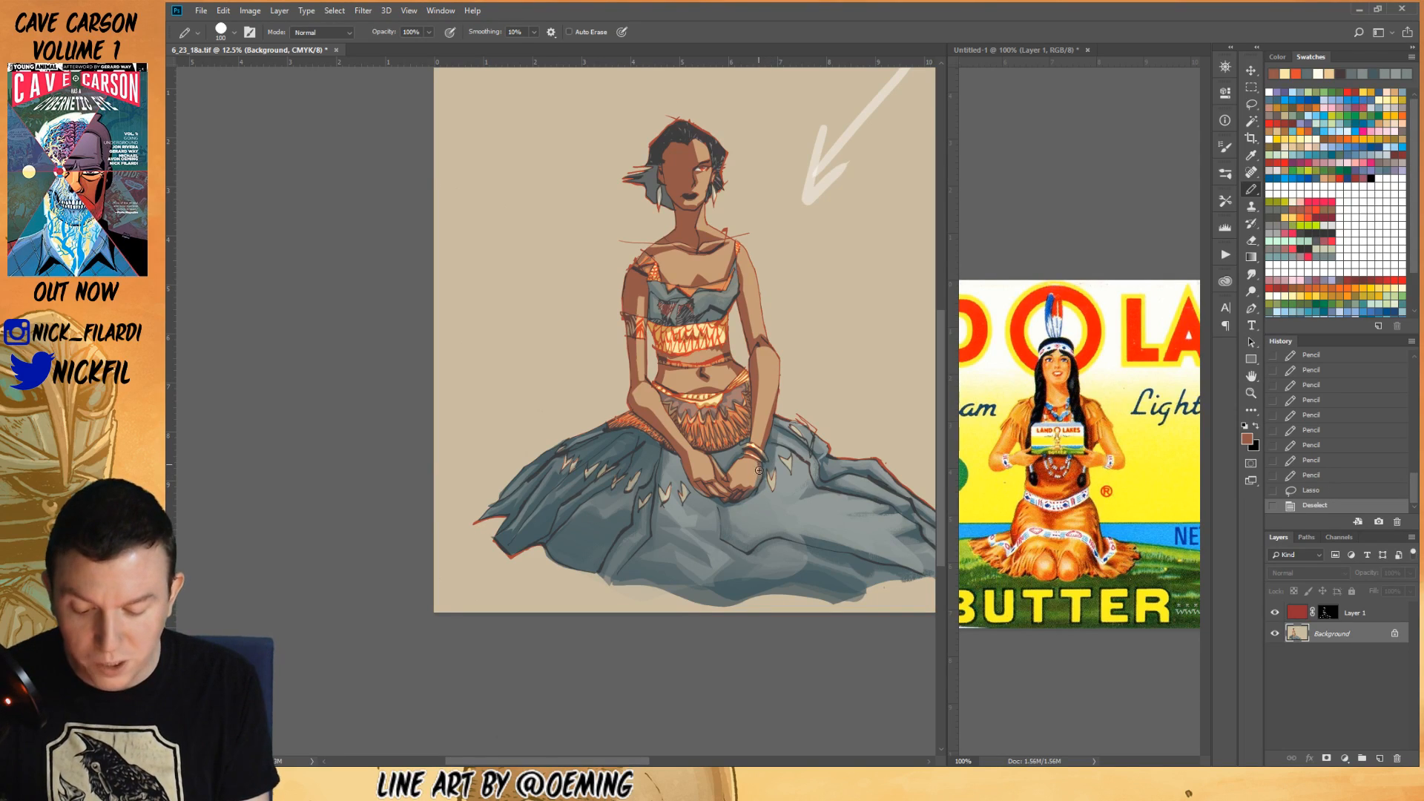
pyautogui.moveTo(761, 474); pyautogui.dragTo(742, 499)
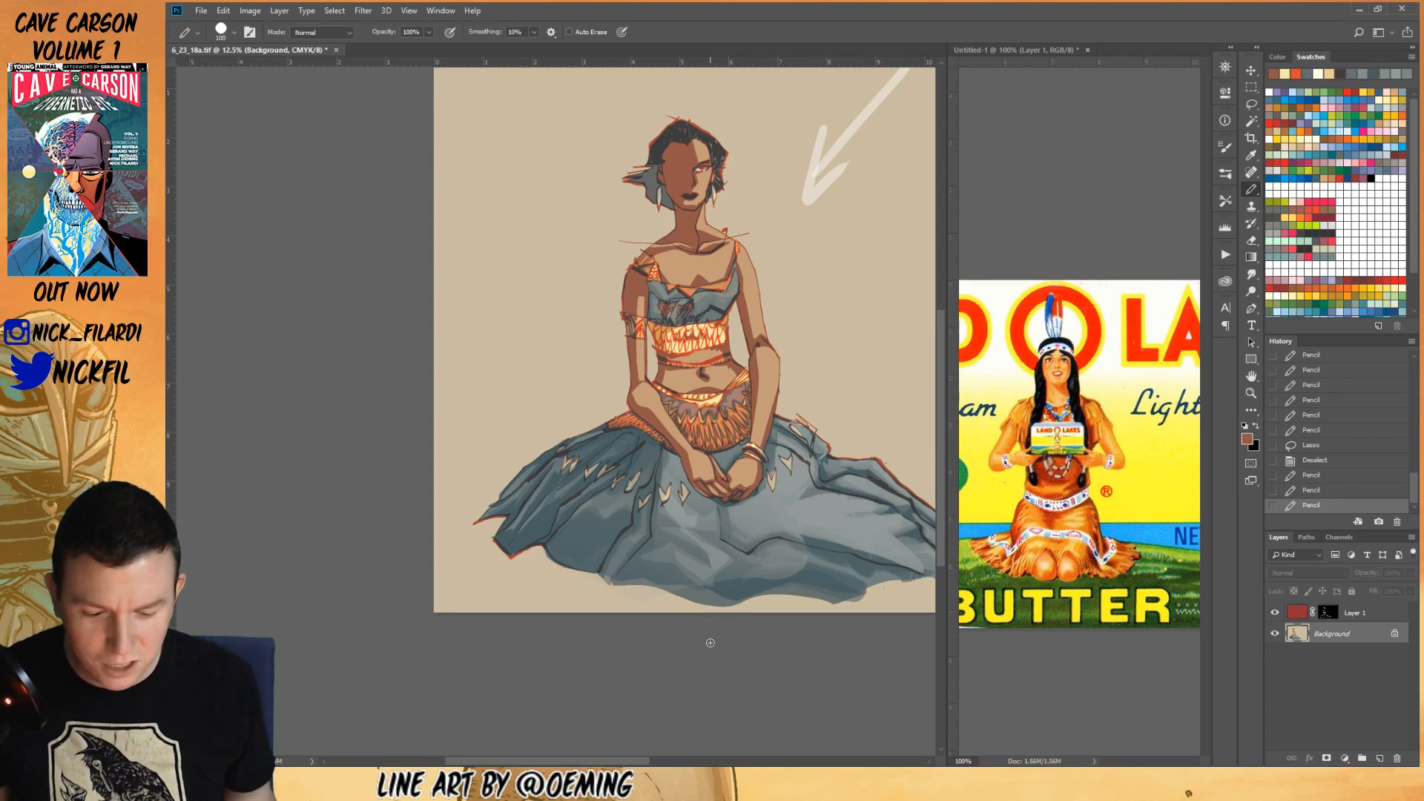
# - Select the bare midriff's light skin with the Magic Wand and Lasso, and shade it with a gradient in the reddish-brown skin tone
pyautogui.click(1251, 377)
pyautogui.moveTo(646, 575); pyautogui.dragTo(724, 594)
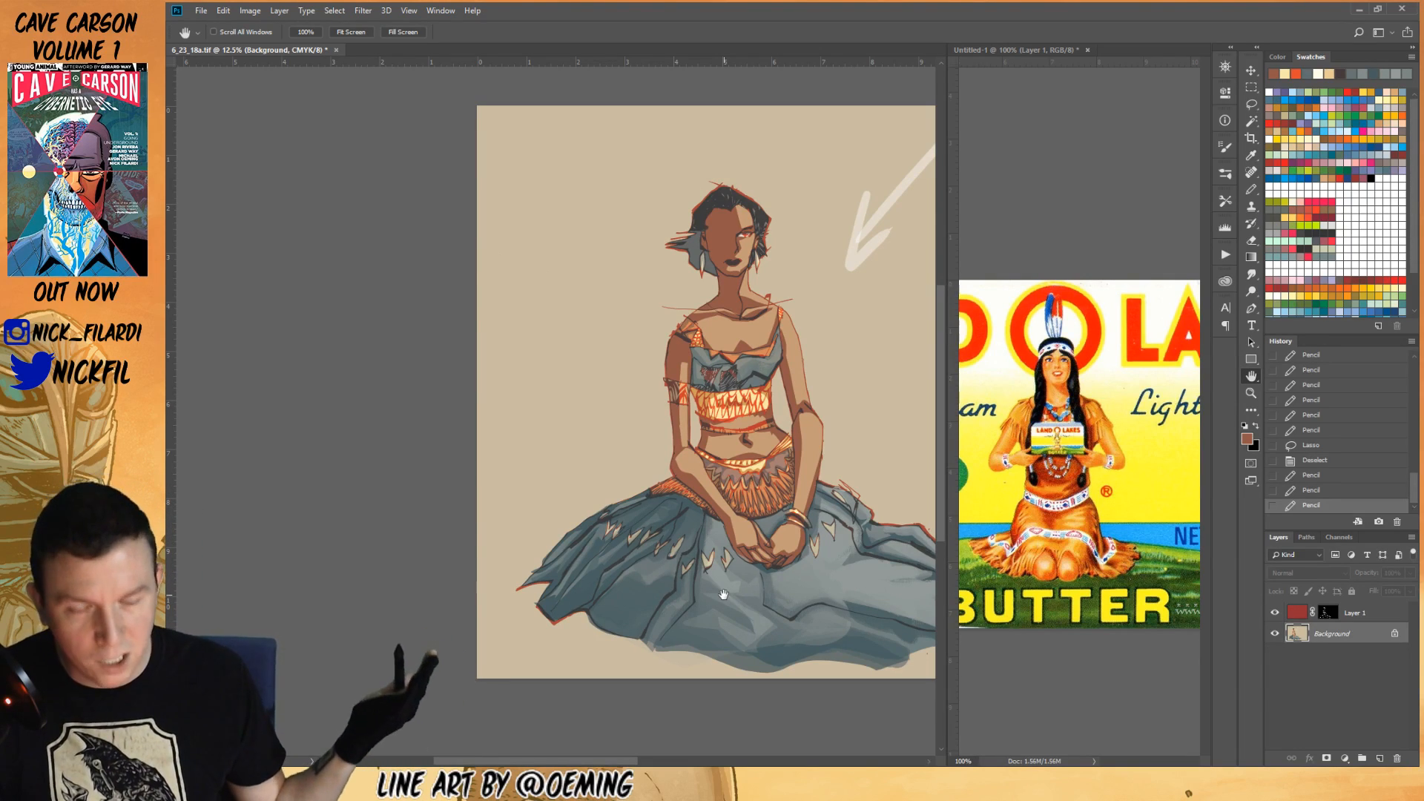
pyautogui.click(1251, 394)
pyautogui.click(1252, 123)
pyautogui.click(791, 371)
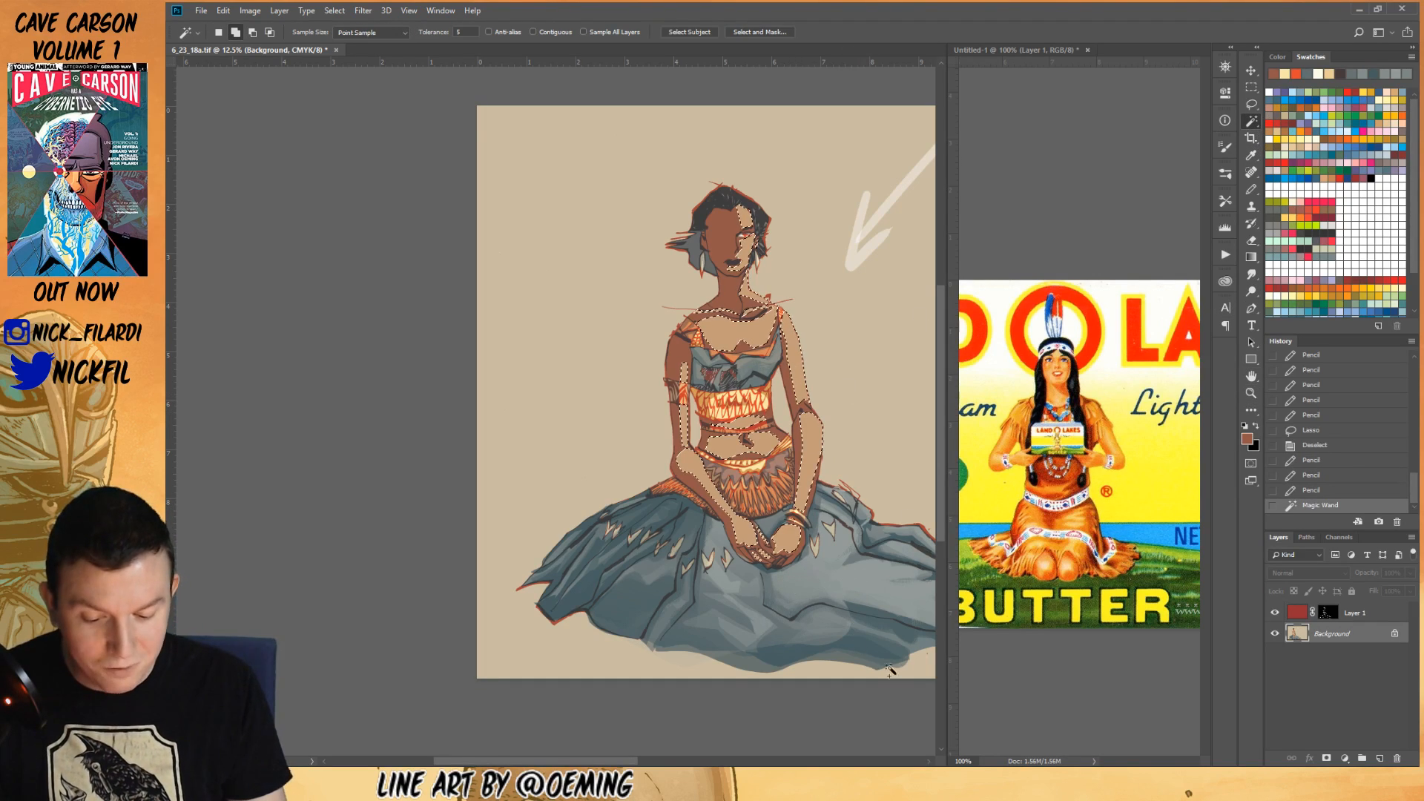
pyautogui.click(1251, 104)
pyautogui.moveTo(696, 369)
pyautogui.mouseDown()
pyautogui.moveTo(732, 495)
pyautogui.moveTo(802, 468)
pyautogui.moveTo(789, 462)
pyautogui.moveTo(774, 360)
pyautogui.moveTo(706, 368)
pyautogui.moveTo(666, 282)
pyautogui.moveTo(769, 150)
pyautogui.moveTo(867, 456)
pyautogui.moveTo(719, 636)
pyautogui.moveTo(584, 313)
pyautogui.moveTo(599, 279)
pyautogui.mouseUp()
pyautogui.press('g')
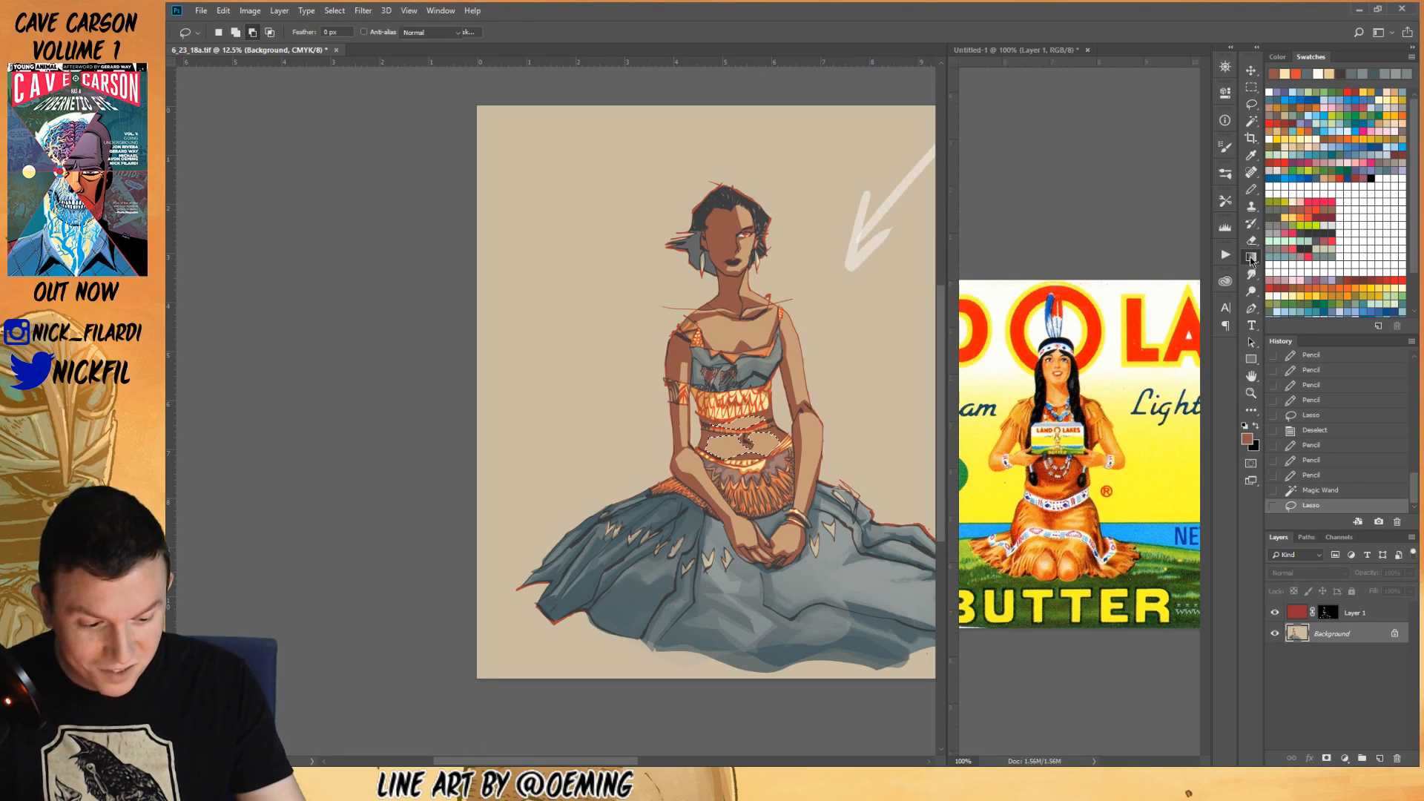
pyautogui.moveTo(710, 469); pyautogui.dragTo(728, 533)
pyautogui.hotkey('ctrl', 'z')
pyautogui.moveTo(748, 358); pyautogui.dragTo(745, 454)
pyautogui.hotkey('ctrl', 'd')
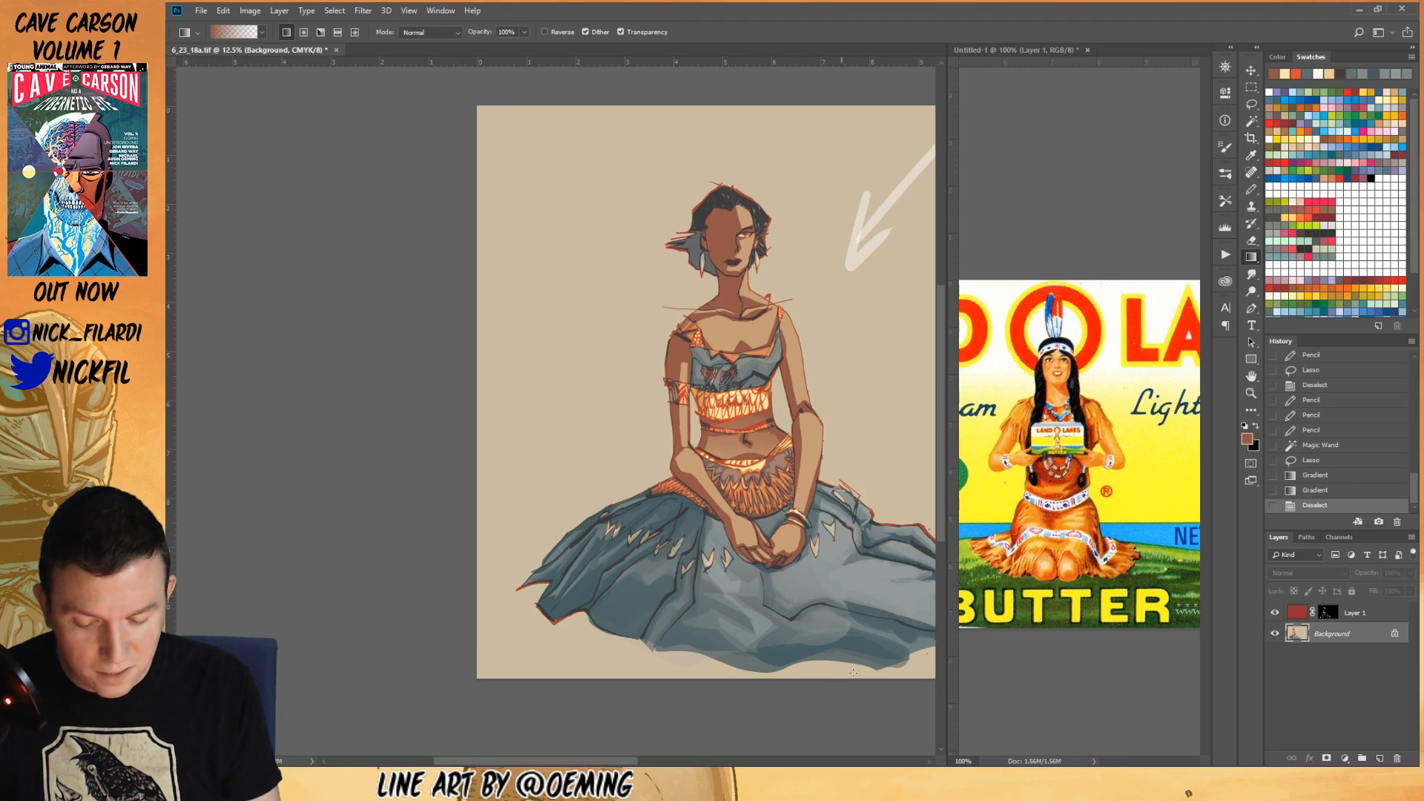
# - Lasso the belly around the navel and lighten it with gradients in a tan sampled from the forearm
pyautogui.click(1252, 393)
pyautogui.click(713, 481)
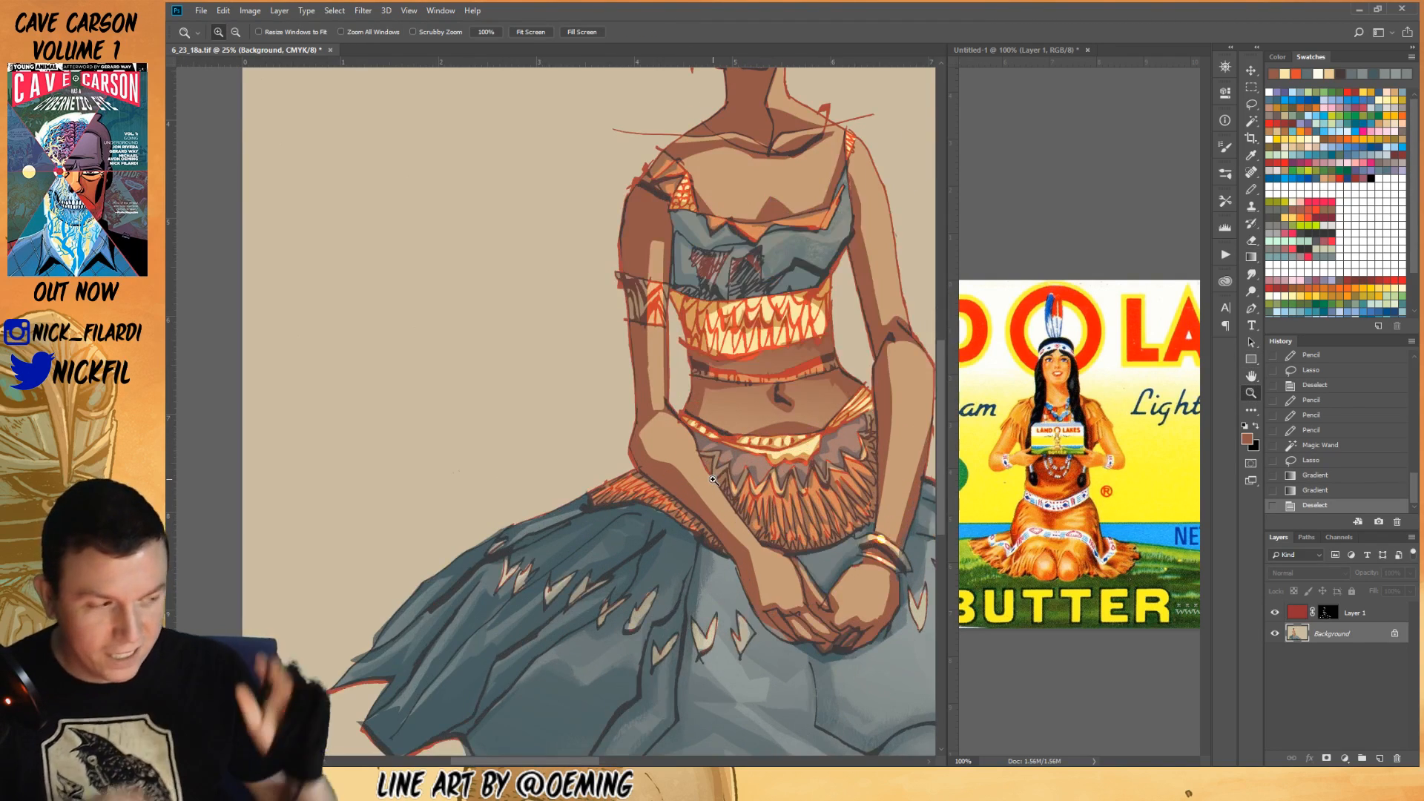
pyautogui.press('l')
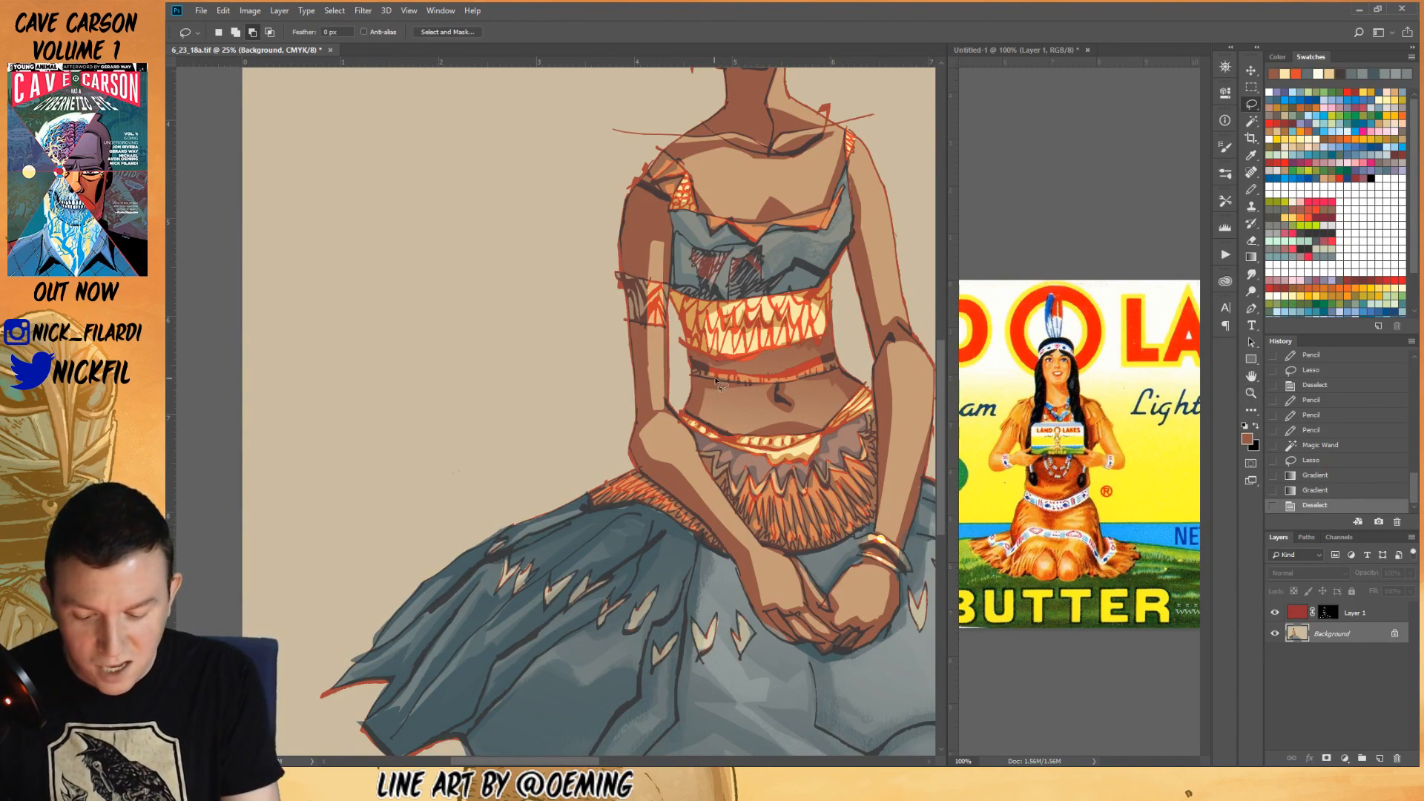
pyautogui.moveTo(764, 434)
pyautogui.mouseDown()
pyautogui.moveTo(779, 429)
pyautogui.moveTo(760, 387)
pyautogui.moveTo(816, 376)
pyautogui.moveTo(846, 401)
pyautogui.moveTo(786, 434)
pyautogui.mouseUp()
pyautogui.moveTo(805, 382)
pyautogui.mouseDown()
pyautogui.moveTo(779, 396)
pyautogui.moveTo(799, 402)
pyautogui.moveTo(799, 369)
pyautogui.moveTo(783, 385)
pyautogui.moveTo(834, 374)
pyautogui.moveTo(802, 405)
pyautogui.moveTo(865, 378)
pyautogui.moveTo(846, 403)
pyautogui.moveTo(863, 374)
pyautogui.mouseUp()
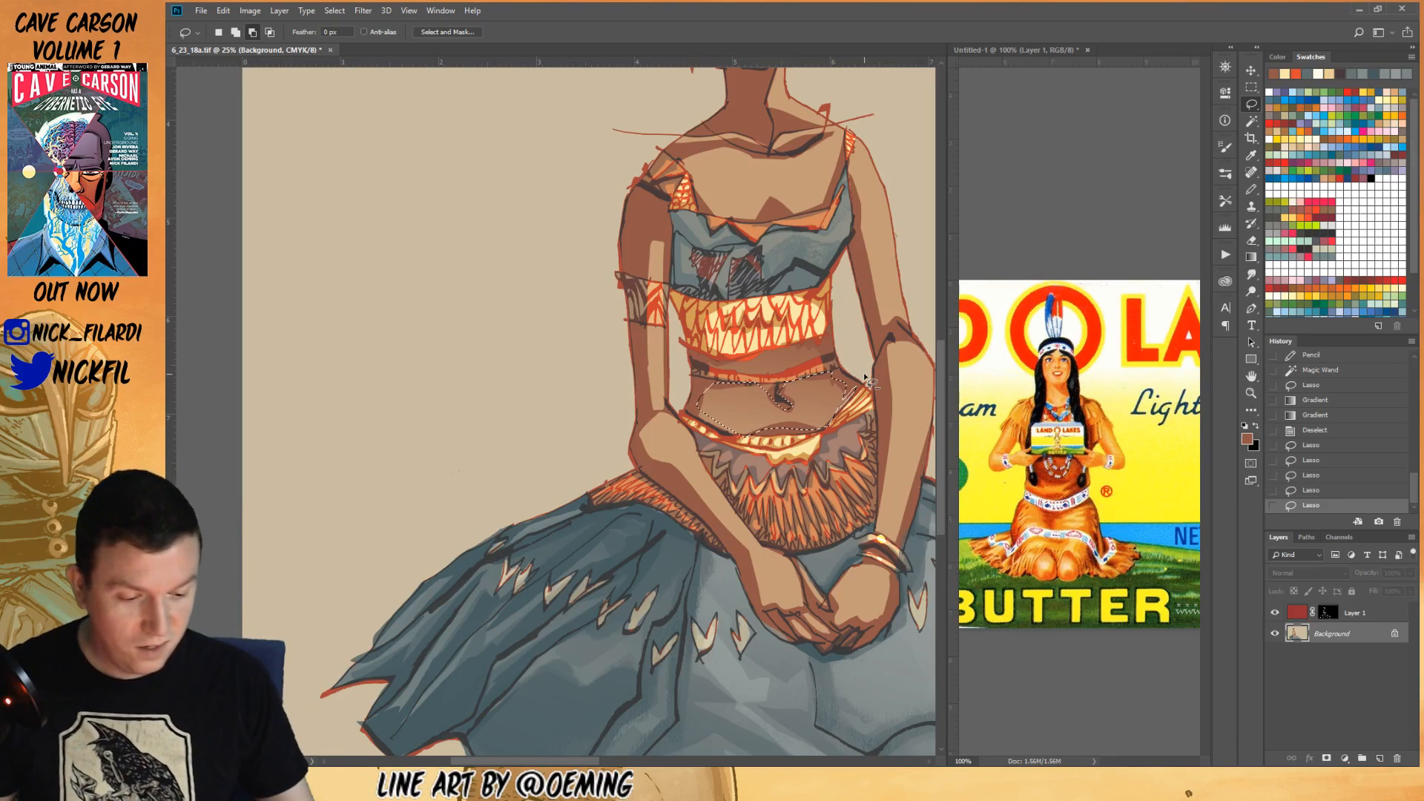
pyautogui.press('g')
pyautogui.keyDown('alt'); pyautogui.click(902, 415); pyautogui.keyUp('alt')
pyautogui.moveTo(788, 397); pyautogui.dragTo(764, 519)
pyautogui.moveTo(775, 415); pyautogui.dragTo(752, 574)
pyautogui.hotkey('ctrl', 'd')
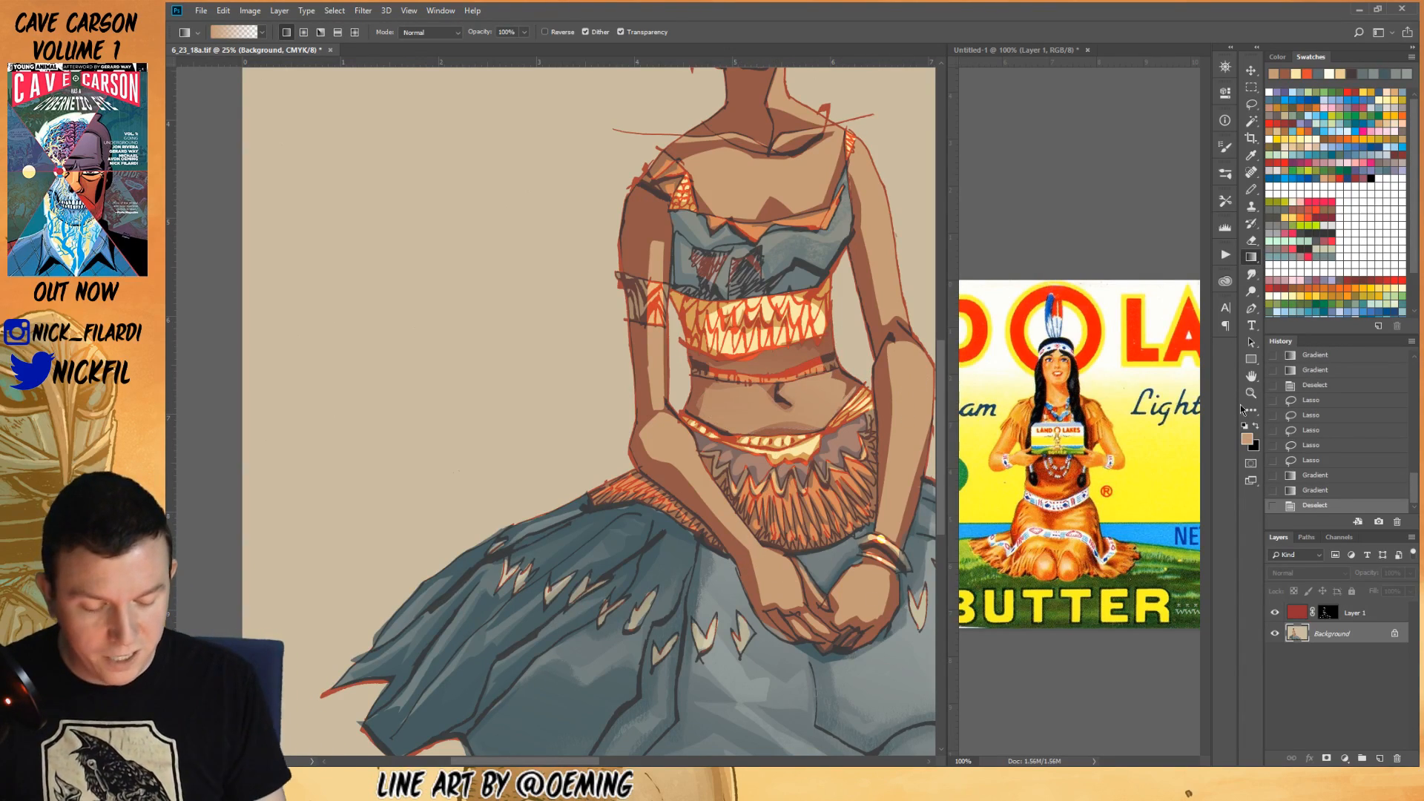
# - Lasso the chest above the top's neckline and shade it with an upward gradient in a sampled reddish-brown skin tone
pyautogui.press('z')
pyautogui.keyDown('alt'); pyautogui.click(753, 574); pyautogui.keyUp('alt')
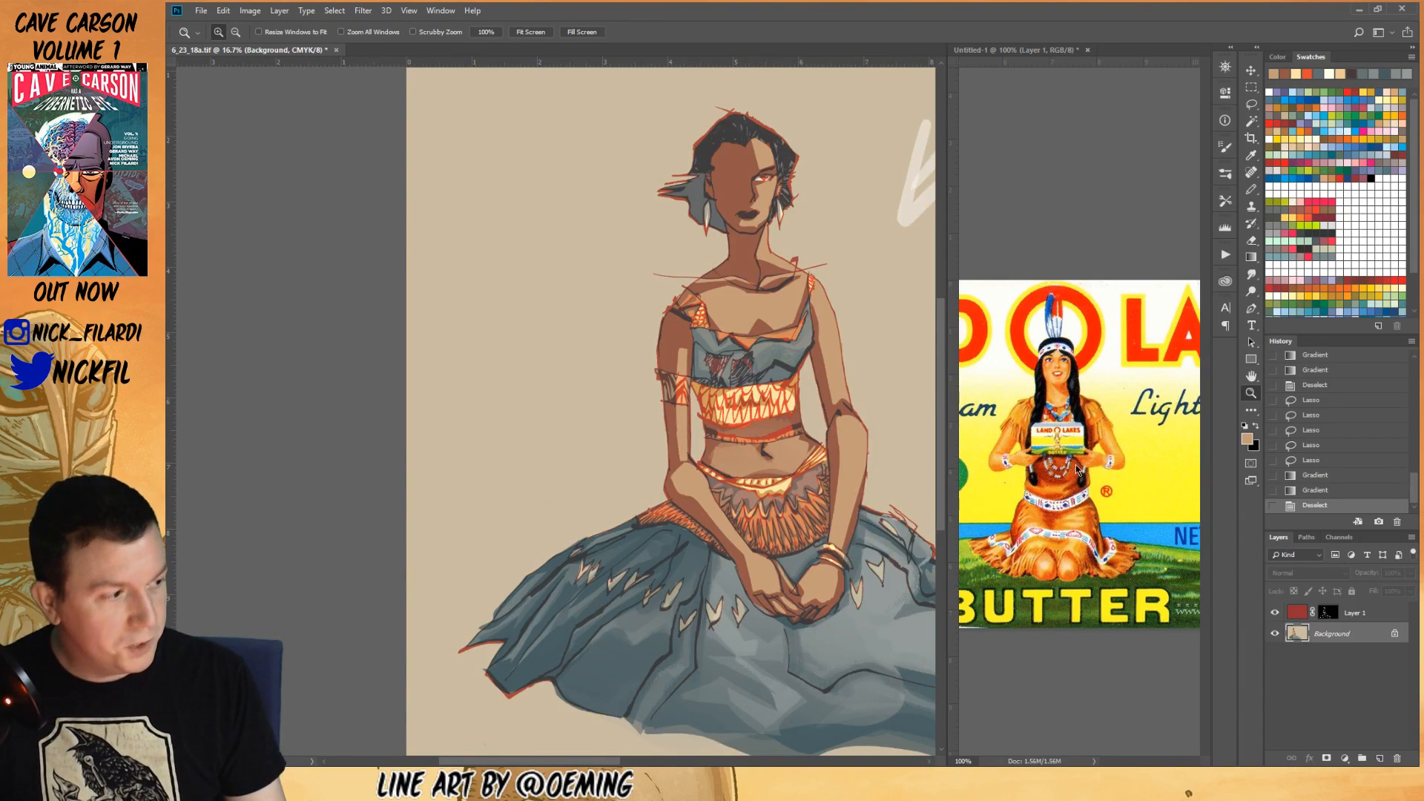
pyautogui.click(1251, 376)
pyautogui.moveTo(711, 491); pyautogui.dragTo(721, 586)
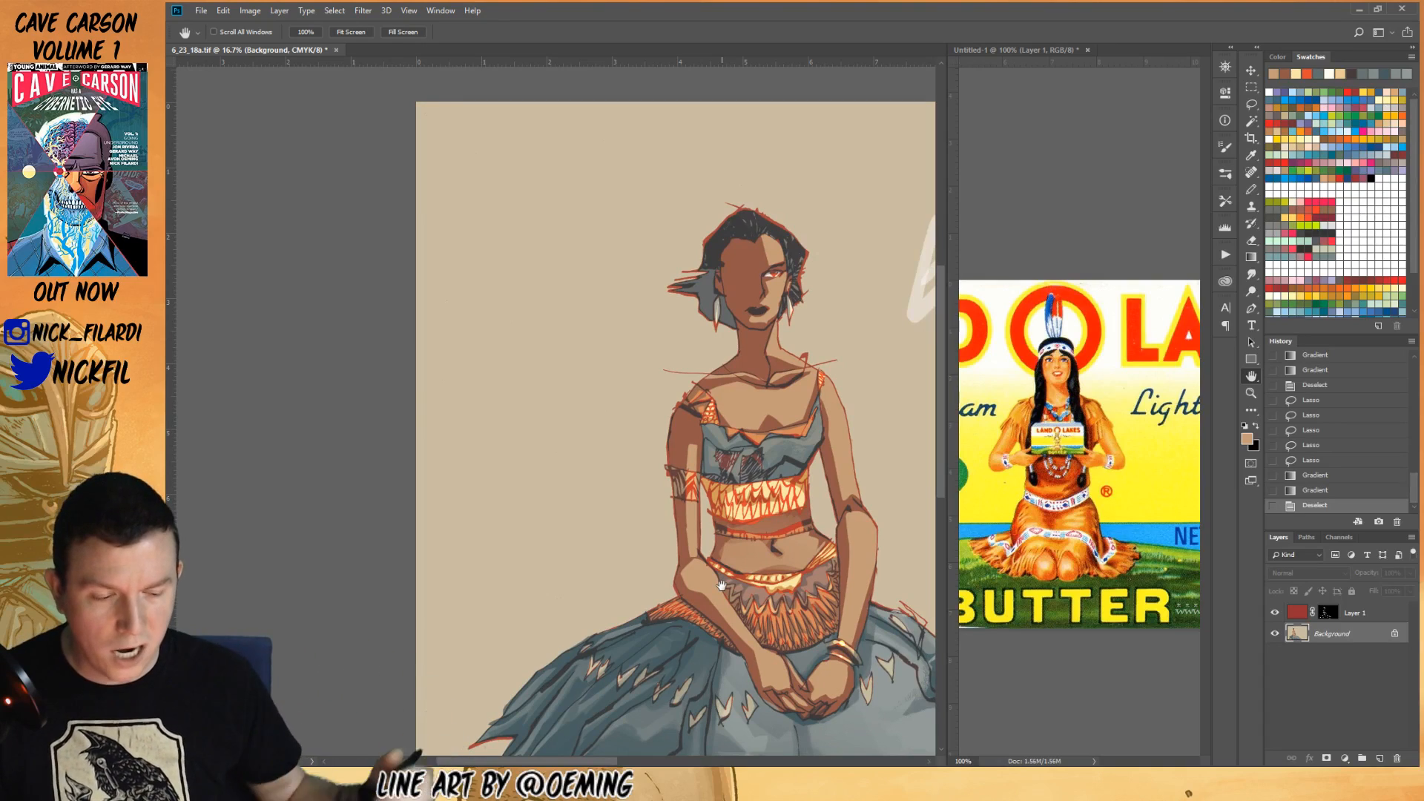
pyautogui.press('l')
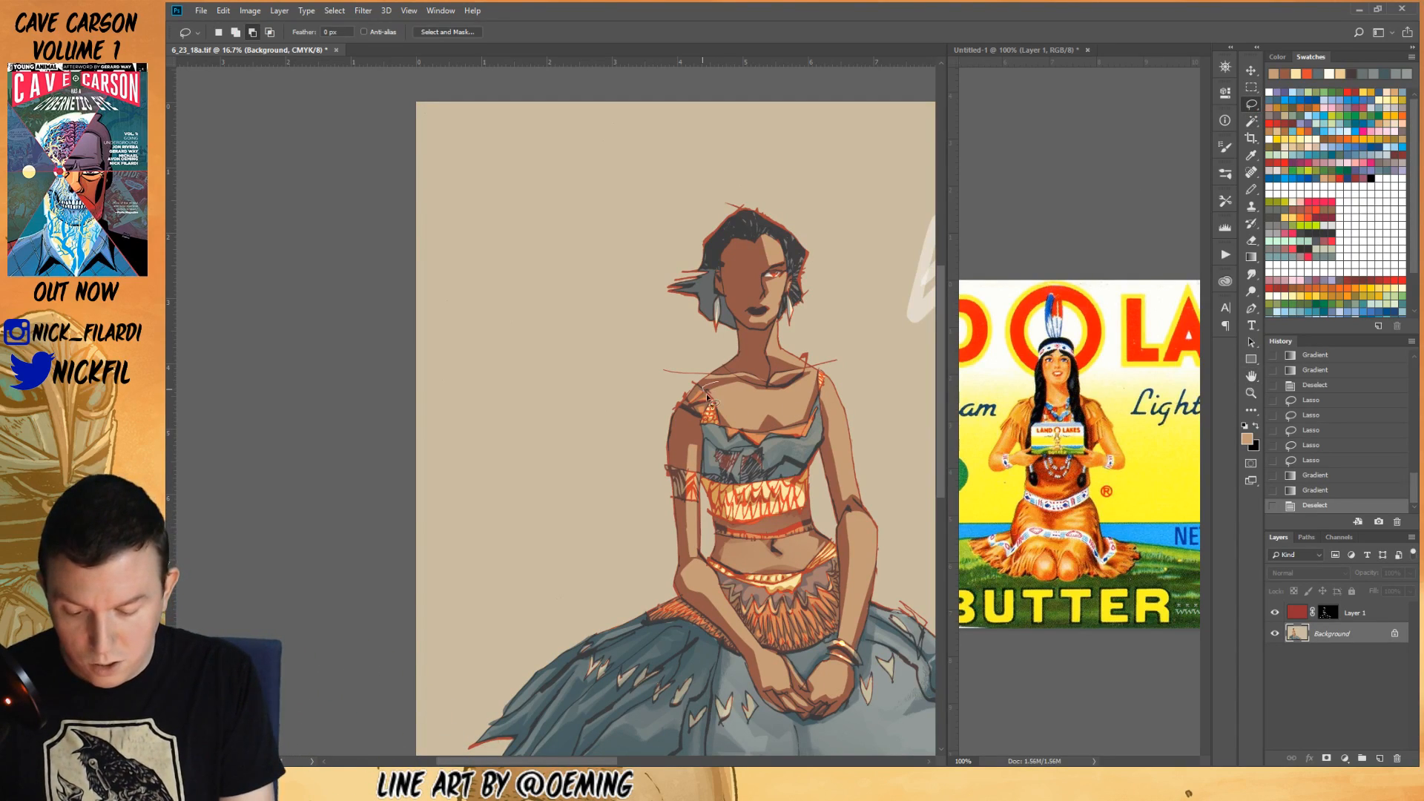
pyautogui.moveTo(788, 434)
pyautogui.mouseDown()
pyautogui.moveTo(764, 438)
pyautogui.moveTo(815, 427)
pyautogui.moveTo(818, 371)
pyautogui.moveTo(764, 350)
pyautogui.moveTo(699, 387)
pyautogui.moveTo(717, 421)
pyautogui.moveTo(767, 377)
pyautogui.mouseUp()
pyautogui.press('g')
pyautogui.keyDown('alt'); pyautogui.click(757, 362); pyautogui.keyUp('alt')
pyautogui.hotkey('ctrl', 'z')
pyautogui.moveTo(753, 442); pyautogui.dragTo(746, 383)
pyautogui.hotkey('ctrl', 'd')
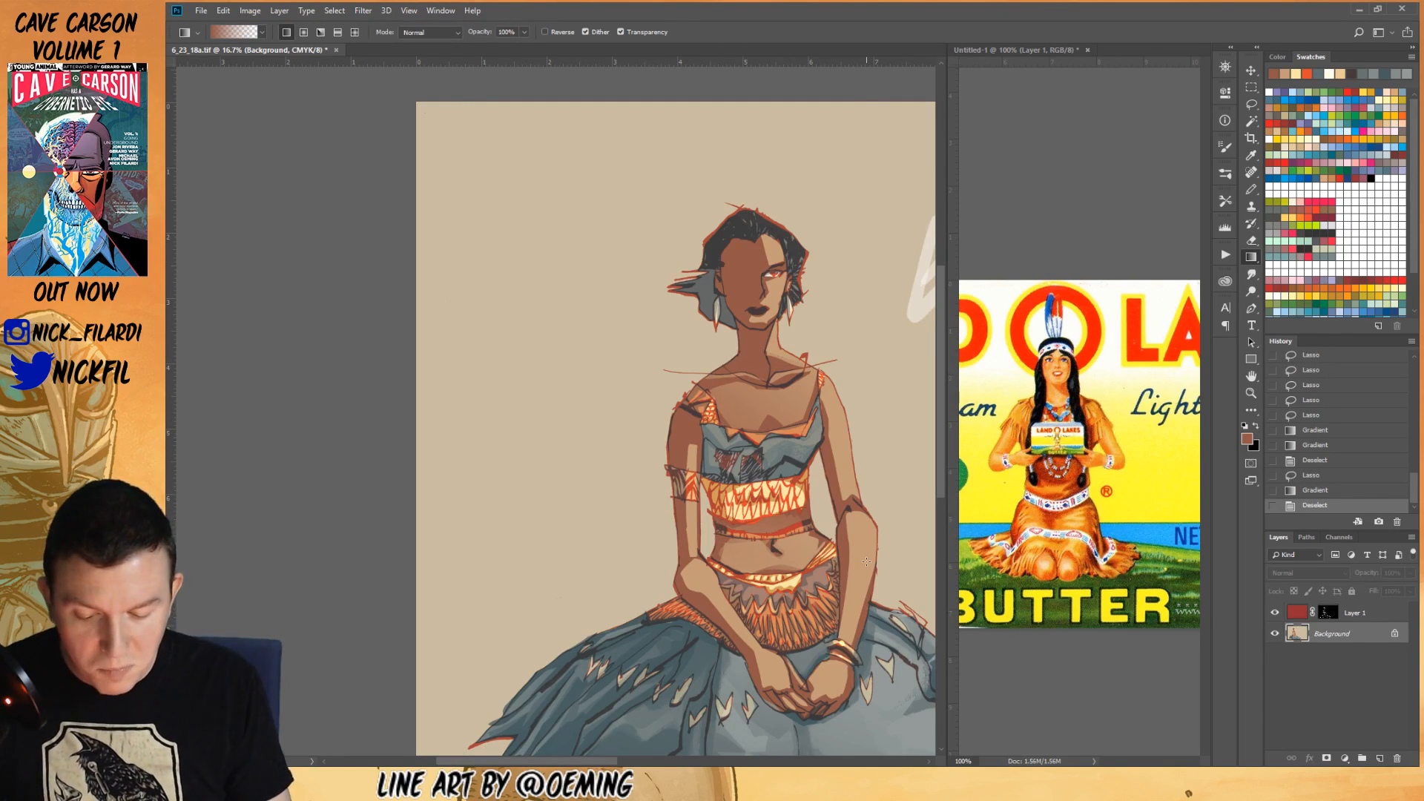
# - Lasso the lit strip of the arm with the armband, above and below the band, and shade it with reddish-brown gradients
pyautogui.press('l')
pyautogui.moveTo(689, 443)
pyautogui.mouseDown()
pyautogui.moveTo(706, 482)
pyautogui.moveTo(697, 423)
pyautogui.moveTo(688, 460)
pyautogui.mouseUp()
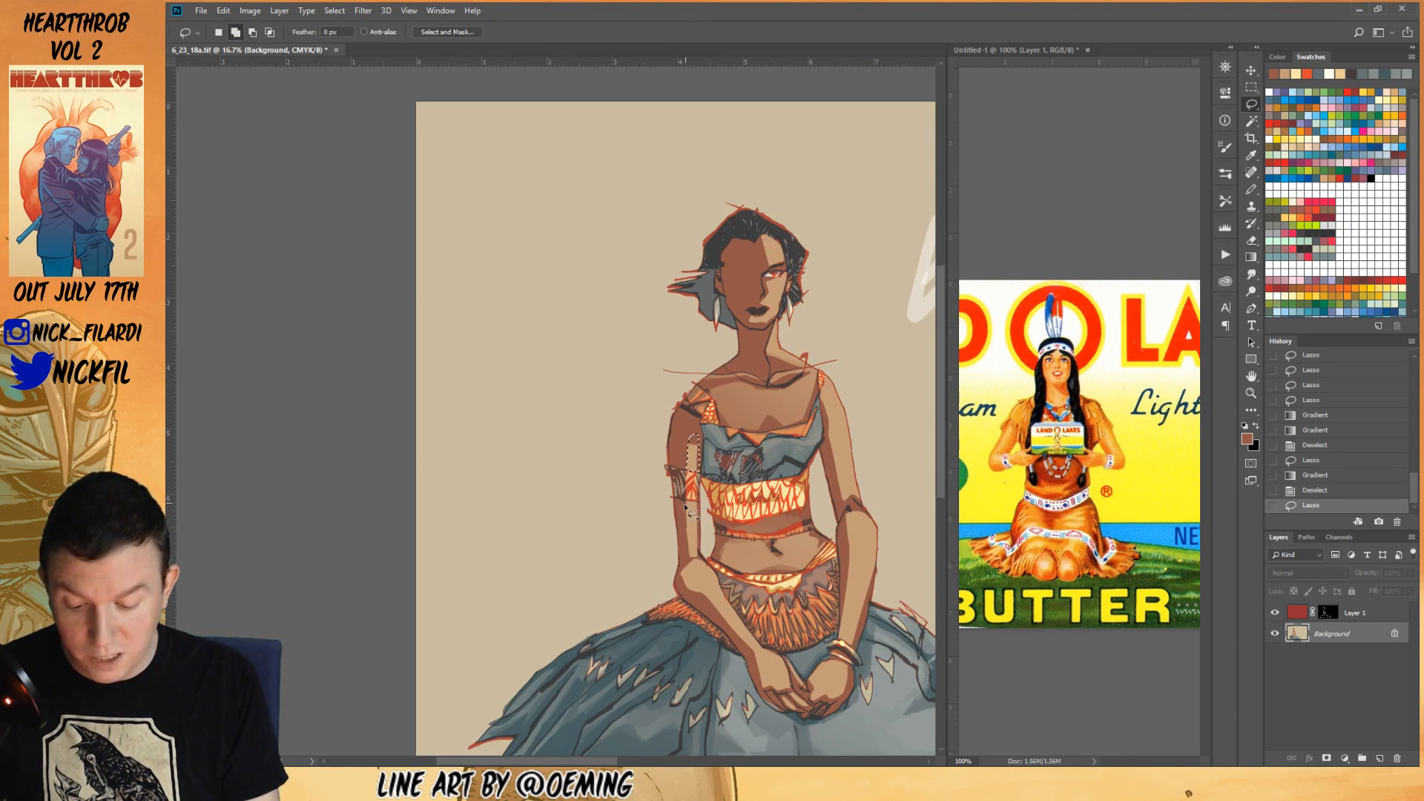
pyautogui.moveTo(707, 512)
pyautogui.mouseDown()
pyautogui.moveTo(700, 560)
pyautogui.moveTo(686, 562)
pyautogui.moveTo(689, 498)
pyautogui.mouseUp()
pyautogui.click(1251, 257)
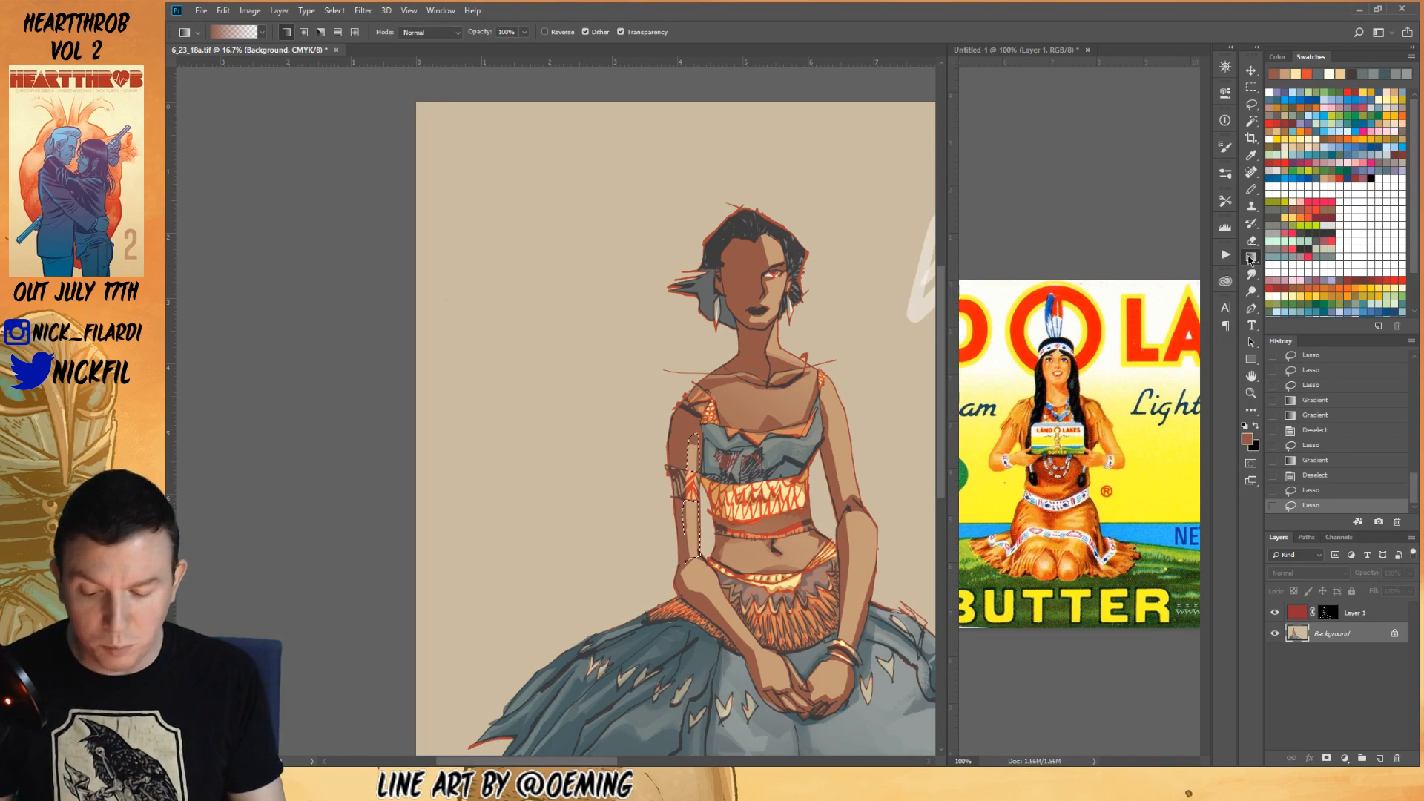
pyautogui.moveTo(690, 445); pyautogui.dragTo(697, 642)
pyautogui.moveTo(676, 390); pyautogui.dragTo(706, 658)
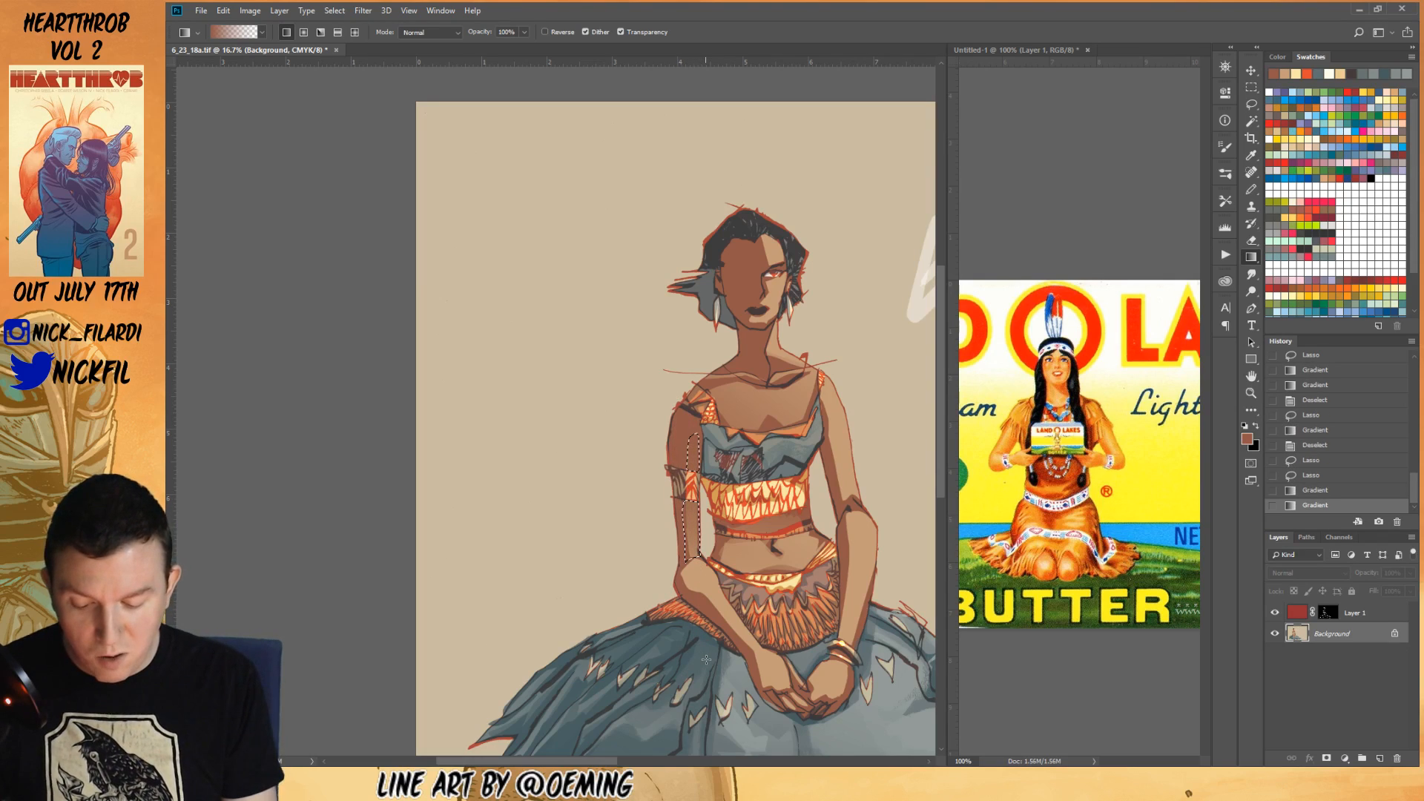
pyautogui.hotkey('ctrl', 'd')
# - Lasso the same arm's forearm and hand, and shade them with reddish-brown gradients
pyautogui.click(1251, 105)
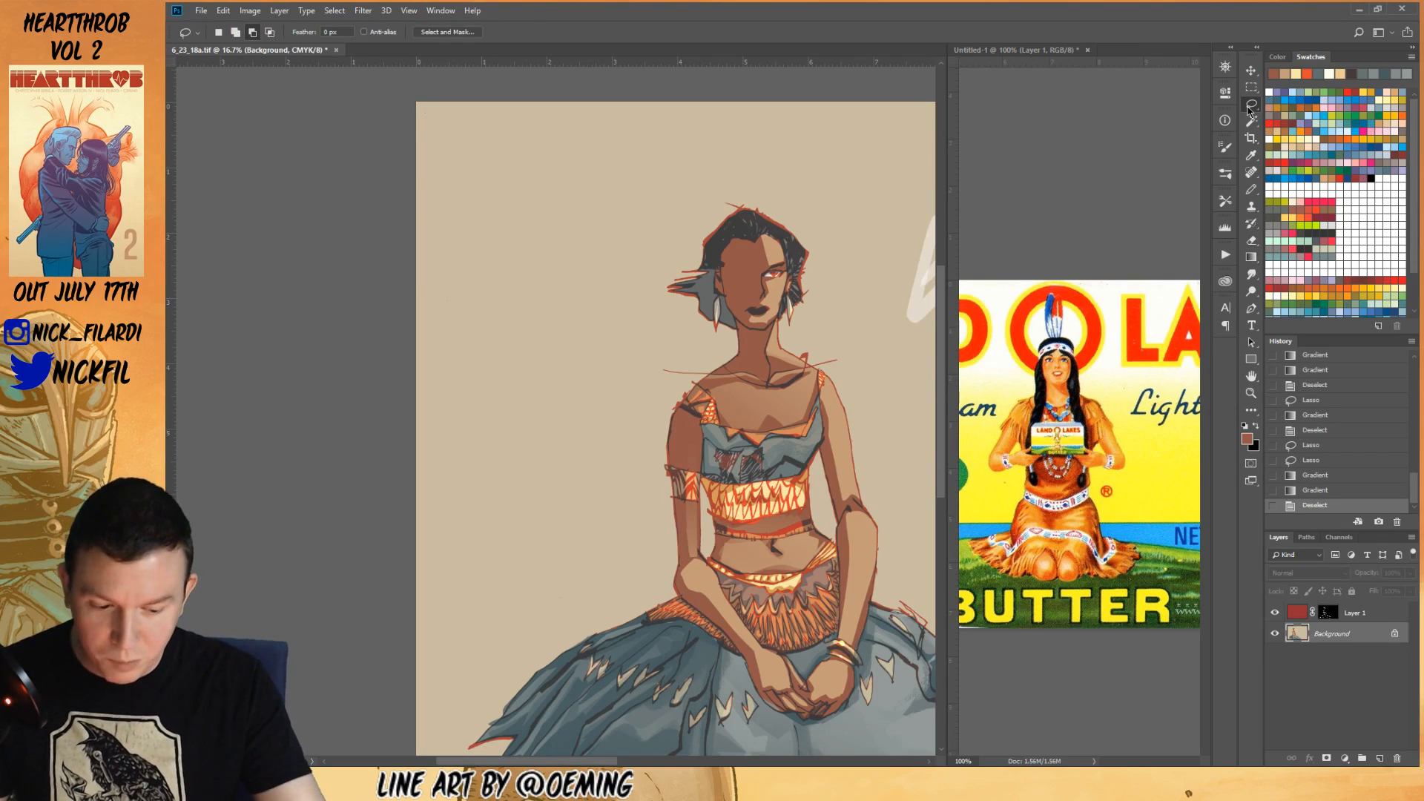
pyautogui.moveTo(686, 588)
pyautogui.mouseDown()
pyautogui.moveTo(766, 667)
pyautogui.moveTo(751, 658)
pyautogui.moveTo(763, 693)
pyautogui.moveTo(816, 713)
pyautogui.mouseUp()
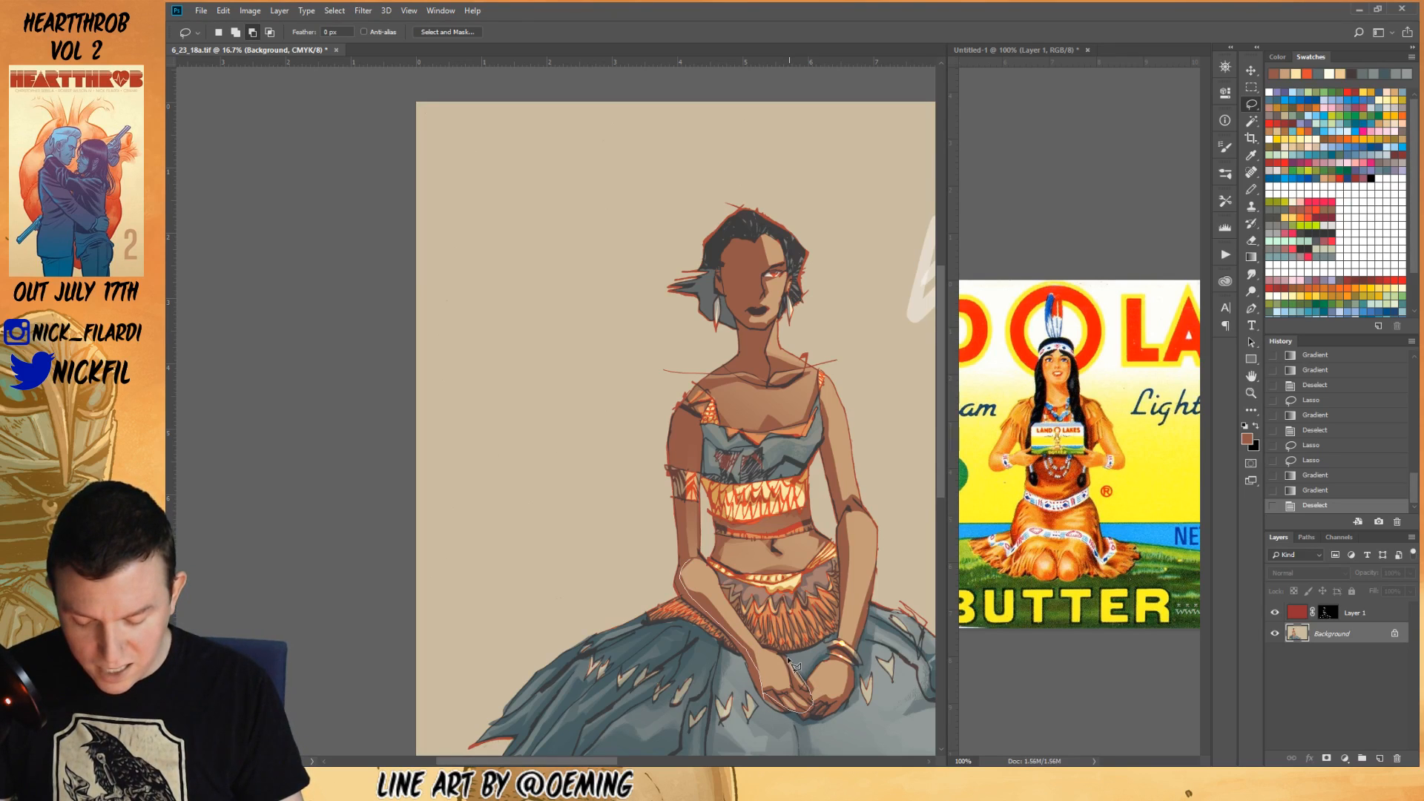
pyautogui.moveTo(767, 651); pyautogui.dragTo(691, 554)
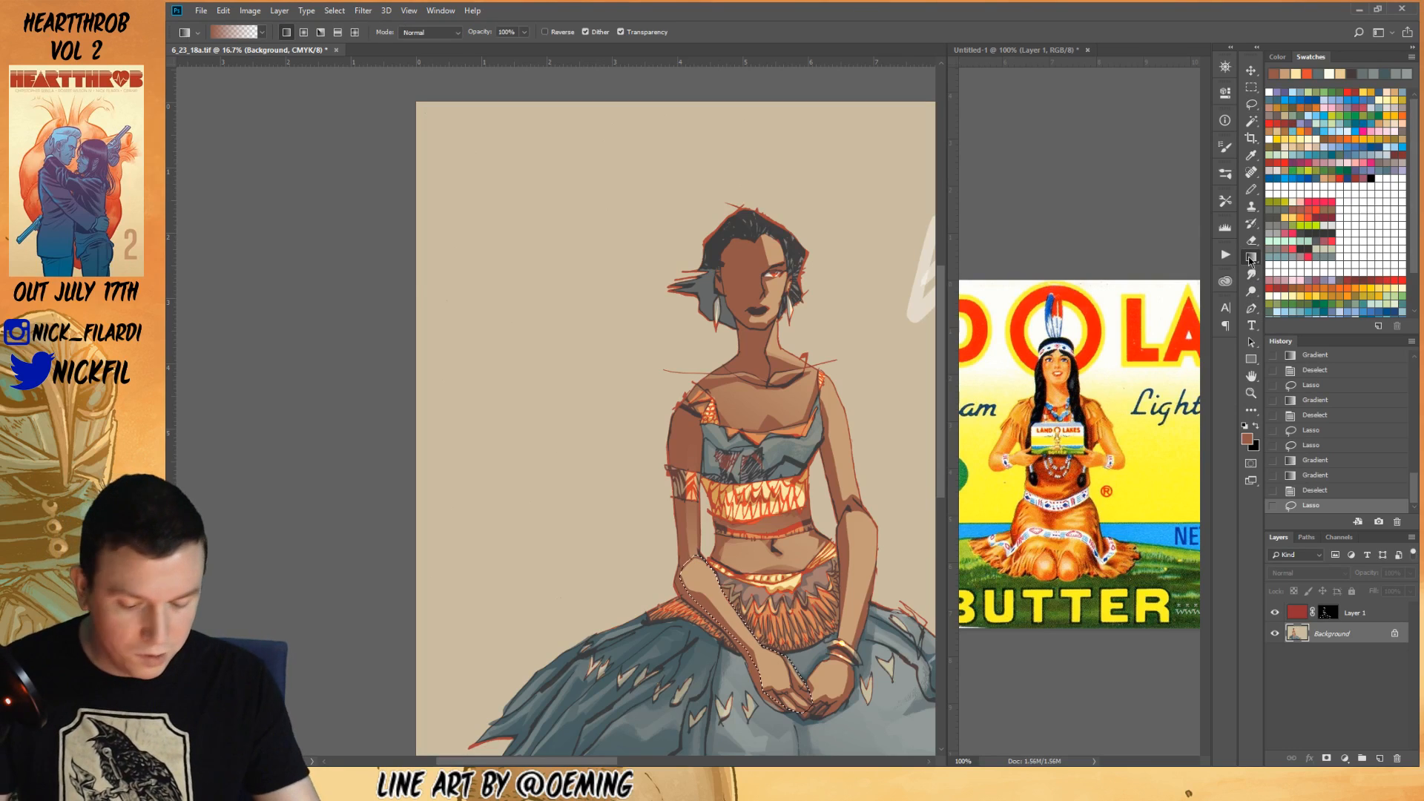
pyautogui.click(1252, 376)
pyautogui.moveTo(730, 622); pyautogui.dragTo(731, 482)
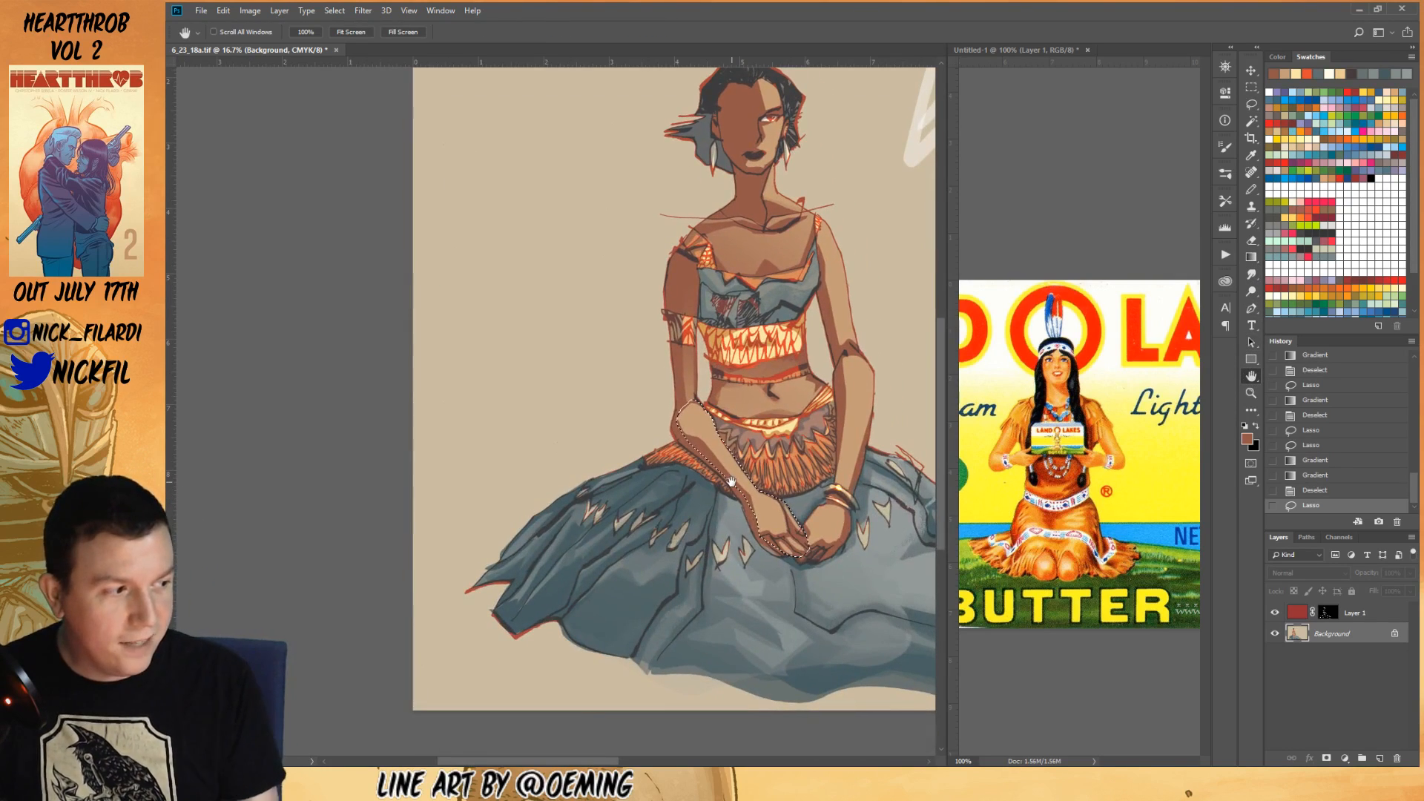
pyautogui.press('g')
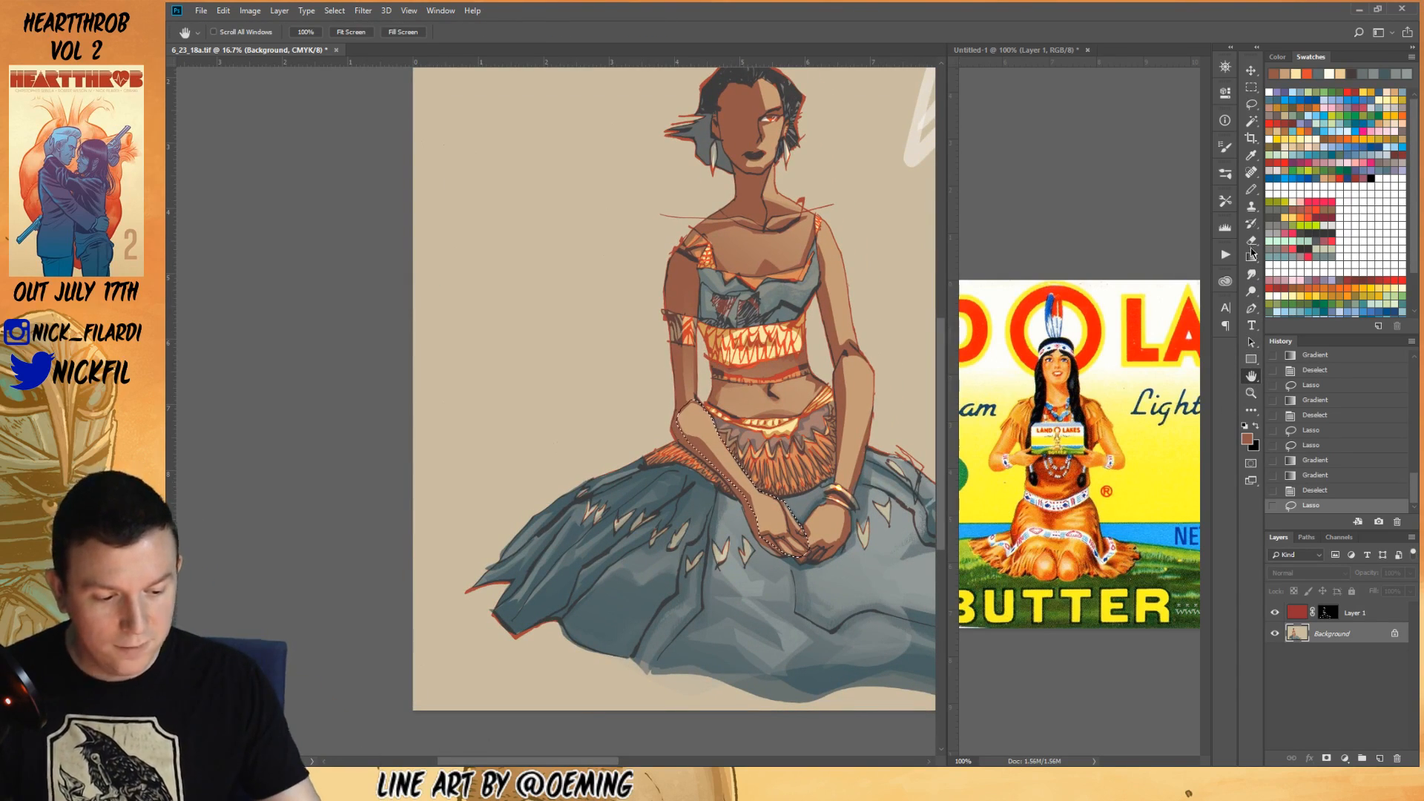
pyautogui.moveTo(723, 434)
pyautogui.mouseDown()
pyautogui.moveTo(778, 634)
pyautogui.moveTo(788, 599)
pyautogui.moveTo(739, 646)
pyautogui.mouseUp()
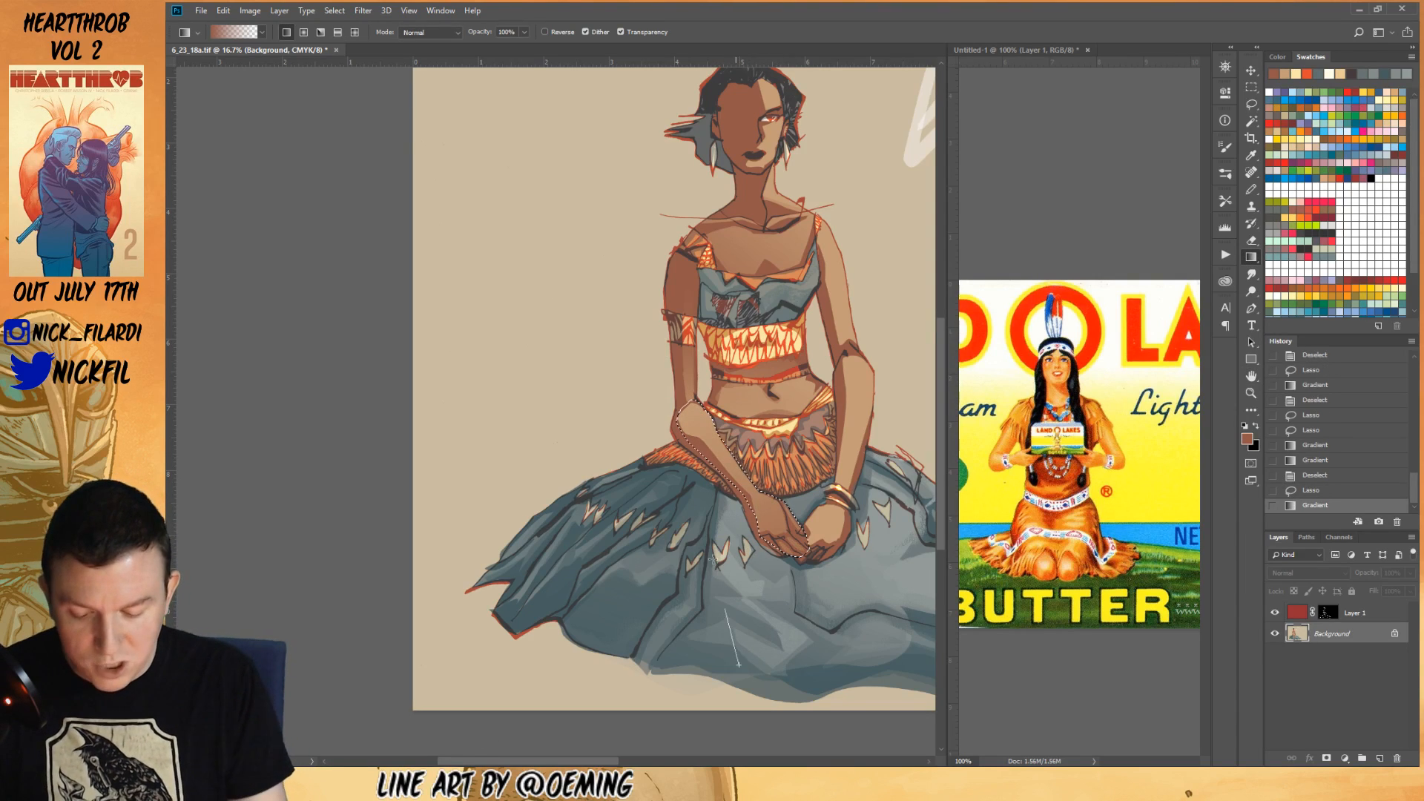
pyautogui.hotkey('ctrl', 'd')
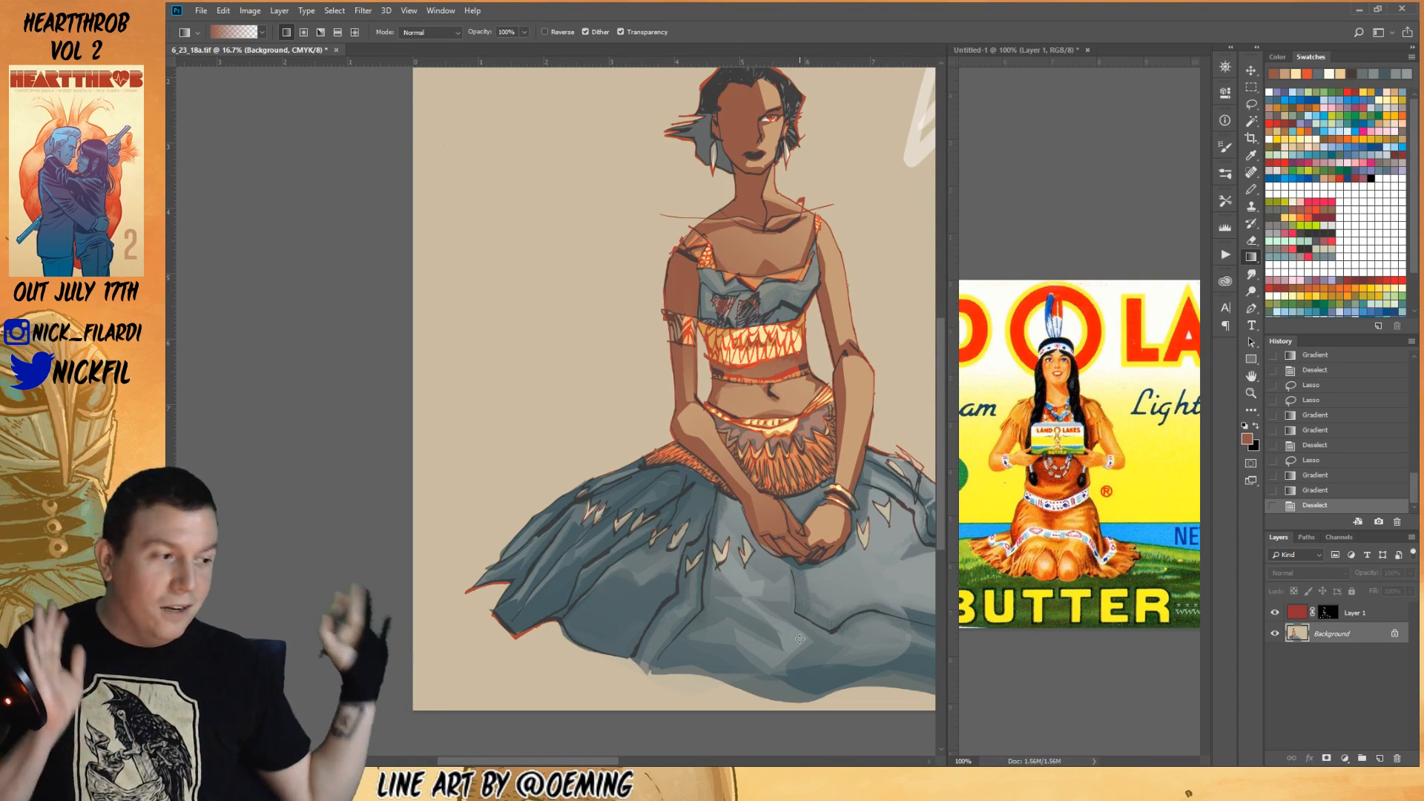
# - Soften the skin shading on the armband-side forearm and clasped hands with 50% opacity Pencil strokes in a tan sampled near the elbow
pyautogui.press('space')
pyautogui.moveTo(757, 604); pyautogui.dragTo(744, 635)
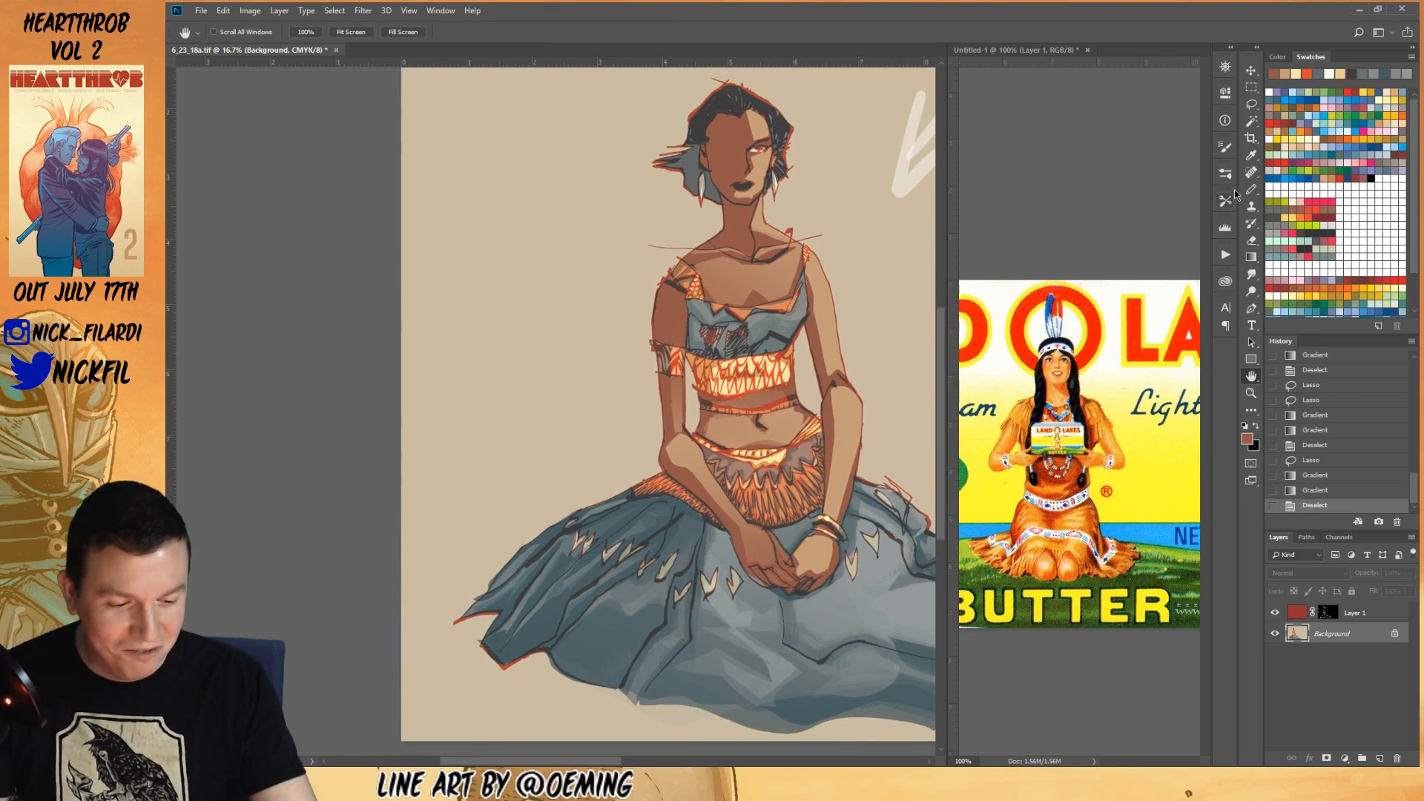
pyautogui.press('b')
pyautogui.keyDown('alt'); pyautogui.click(686, 444); pyautogui.keyUp('alt')
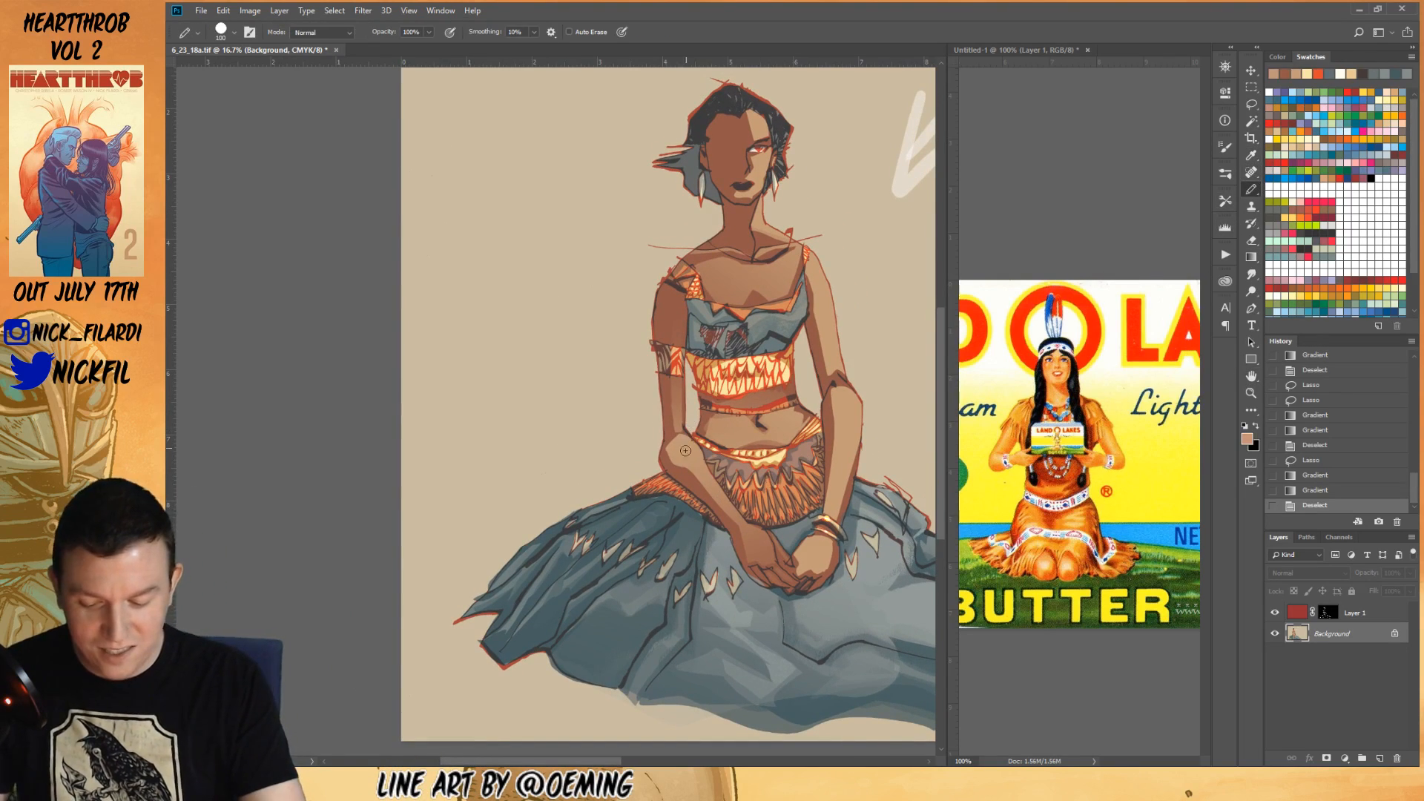
pyautogui.press('5')
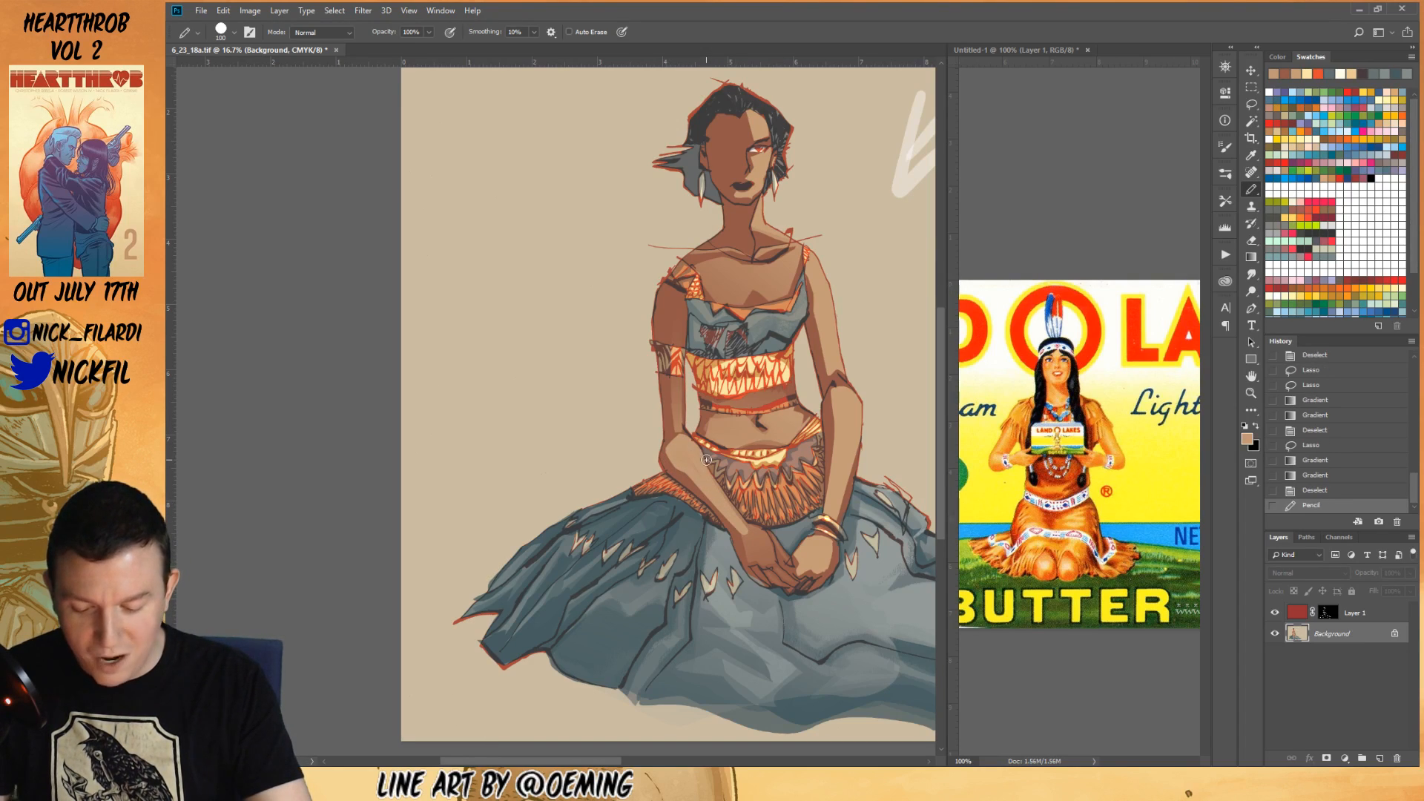
pyautogui.press(']')
pyautogui.press(']')
pyautogui.press(']')
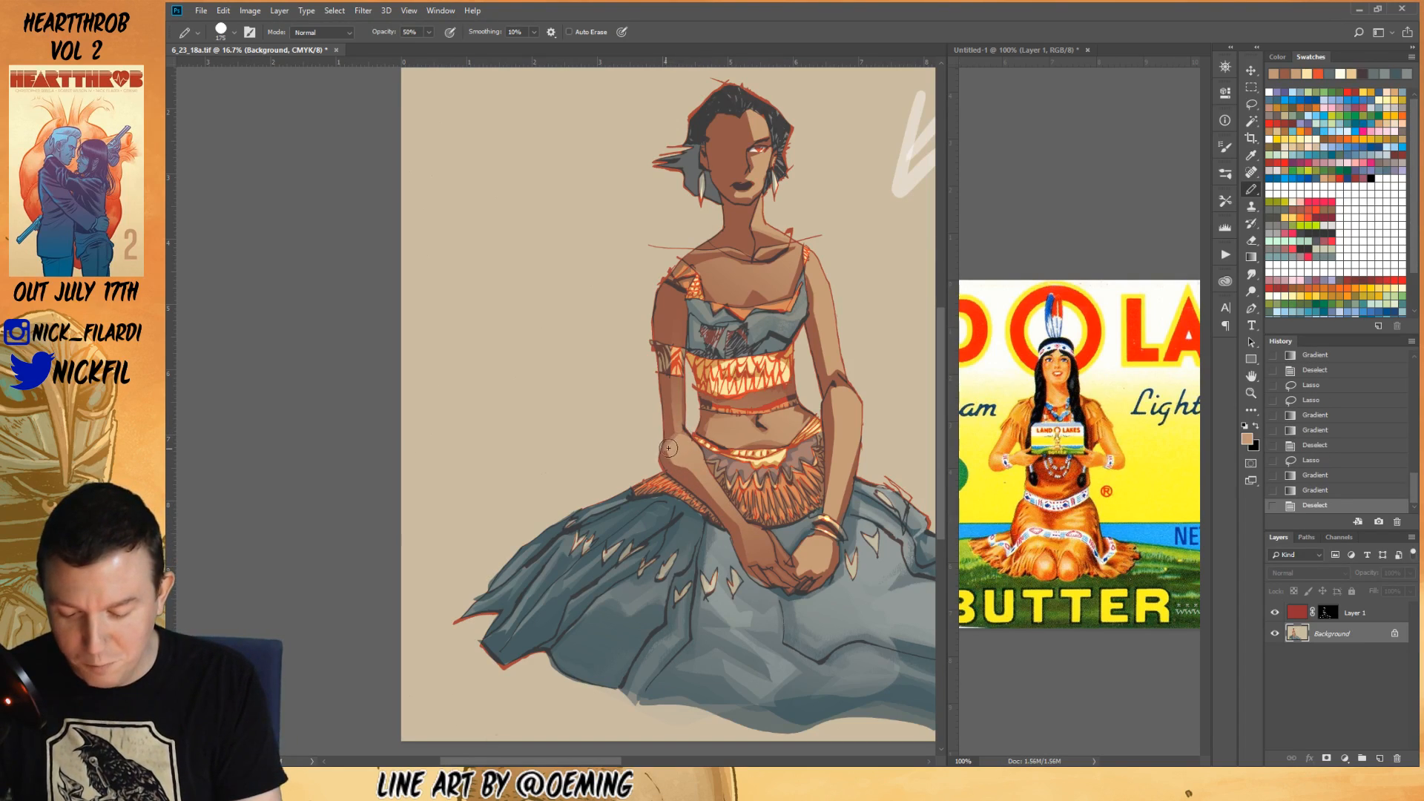
pyautogui.moveTo(680, 468)
pyautogui.mouseDown()
pyautogui.moveTo(713, 493)
pyautogui.moveTo(678, 456)
pyautogui.moveTo(750, 540)
pyautogui.moveTo(700, 461)
pyautogui.moveTo(750, 543)
pyautogui.moveTo(763, 537)
pyautogui.moveTo(771, 561)
pyautogui.moveTo(744, 544)
pyautogui.moveTo(748, 561)
pyautogui.moveTo(769, 566)
pyautogui.moveTo(764, 528)
pyautogui.moveTo(790, 563)
pyautogui.moveTo(797, 519)
pyautogui.mouseUp()
pyautogui.moveTo(791, 584); pyautogui.dragTo(746, 570)
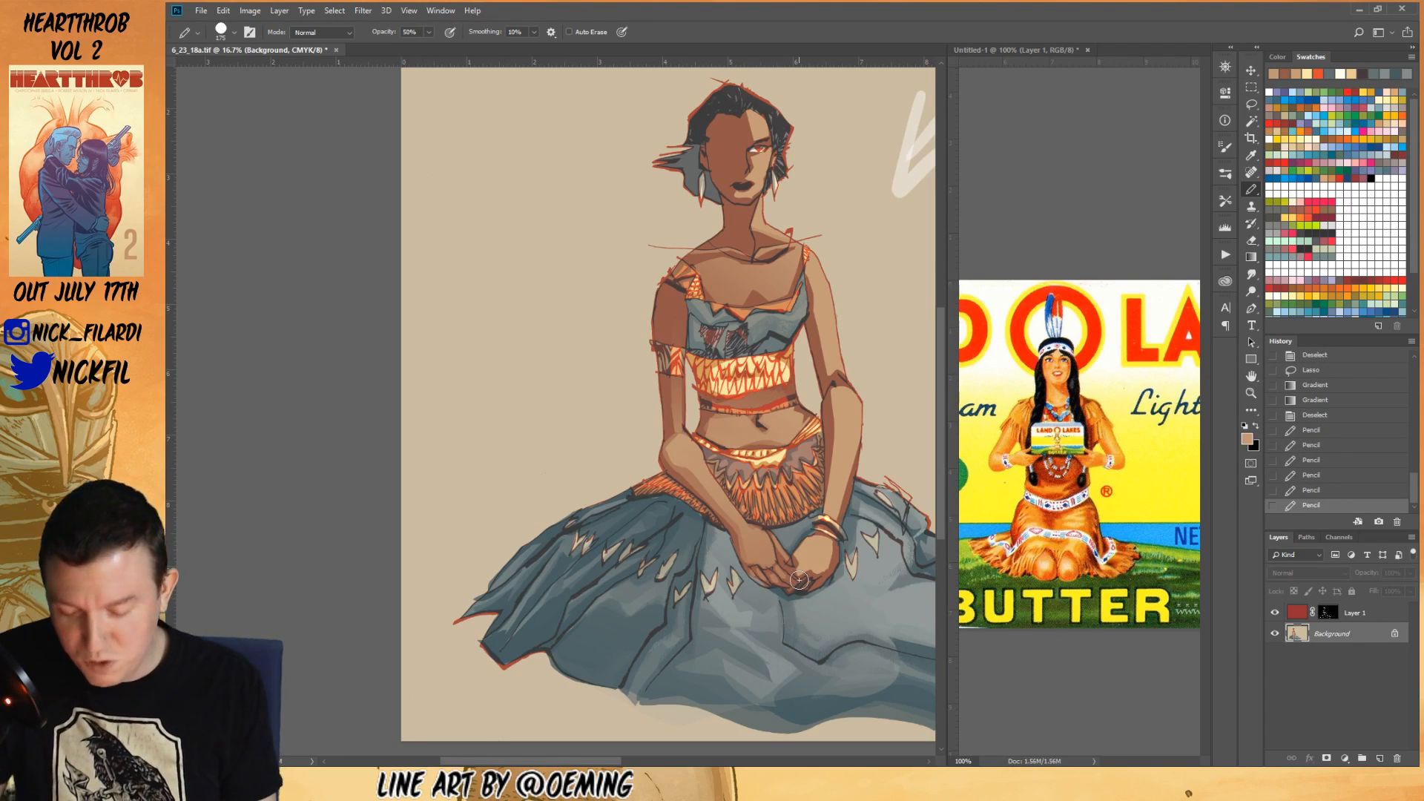
# - Lasso the bracelet arm's forearm and its hand in turn, and shade each with reddish-brown gradients
pyautogui.click(1252, 106)
pyautogui.moveTo(828, 438)
pyautogui.mouseDown()
pyautogui.moveTo(822, 522)
pyautogui.moveTo(840, 525)
pyautogui.moveTo(862, 377)
pyautogui.moveTo(862, 403)
pyautogui.moveTo(834, 378)
pyautogui.mouseUp()
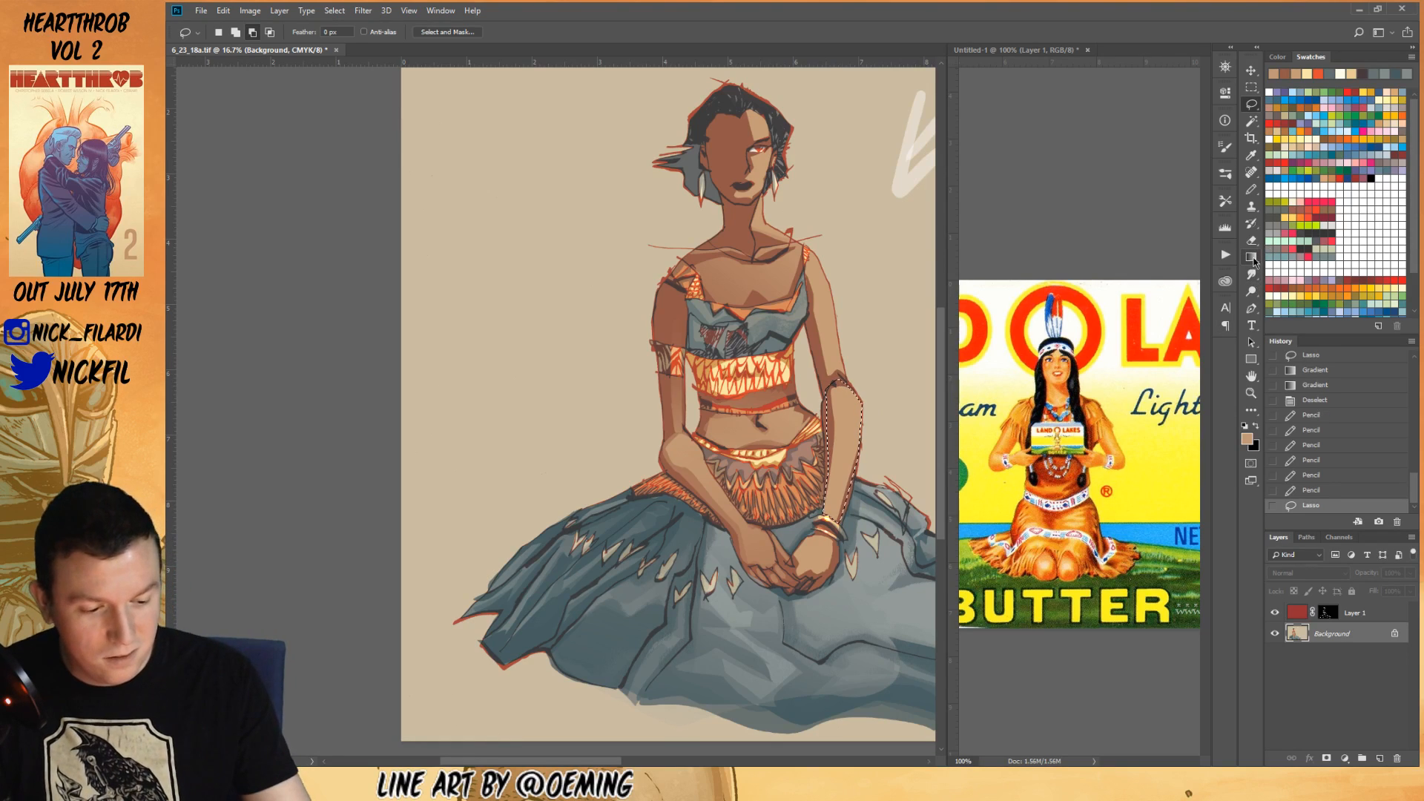
pyautogui.press('g')
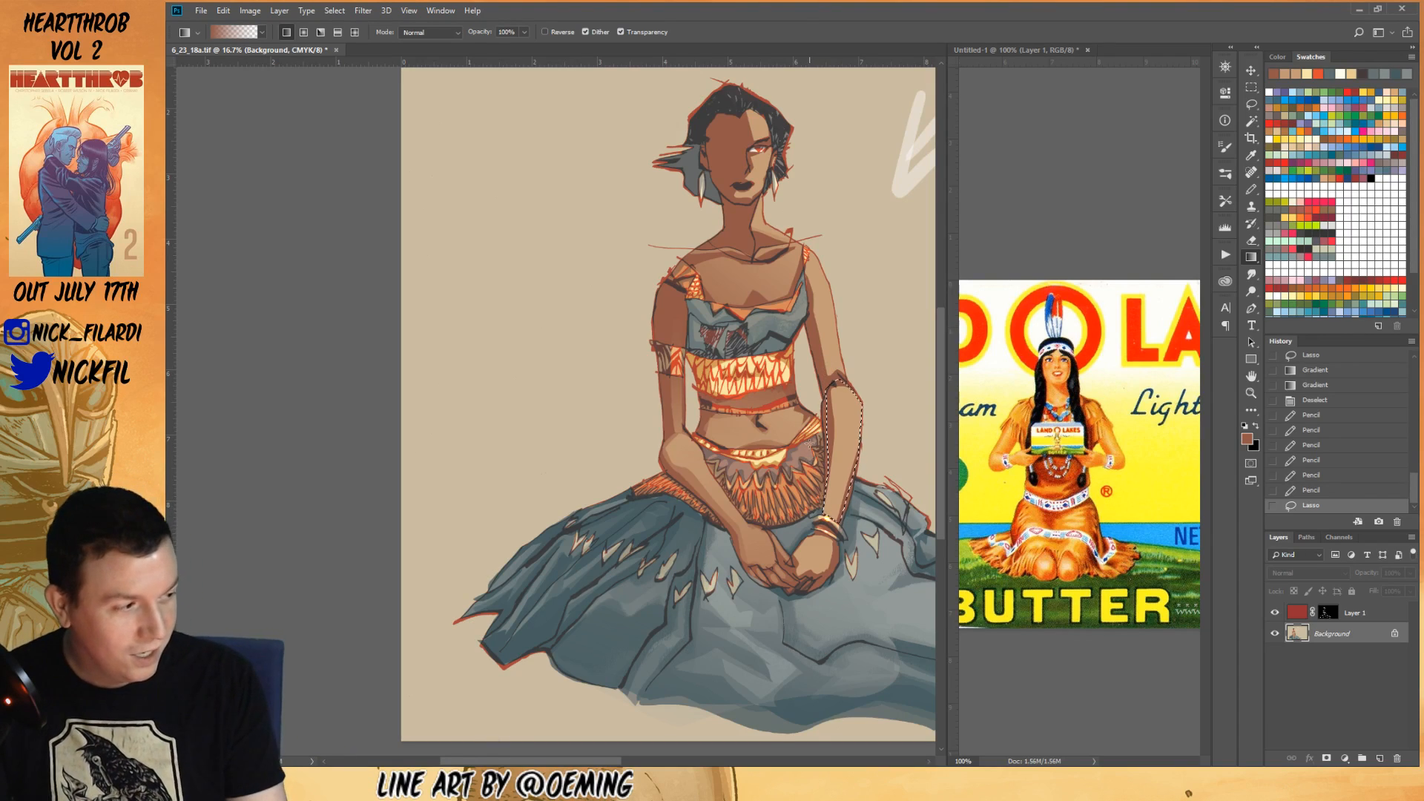
pyautogui.moveTo(811, 530); pyautogui.dragTo(829, 594)
pyautogui.hotkey('ctrl', 'd')
pyautogui.press('l')
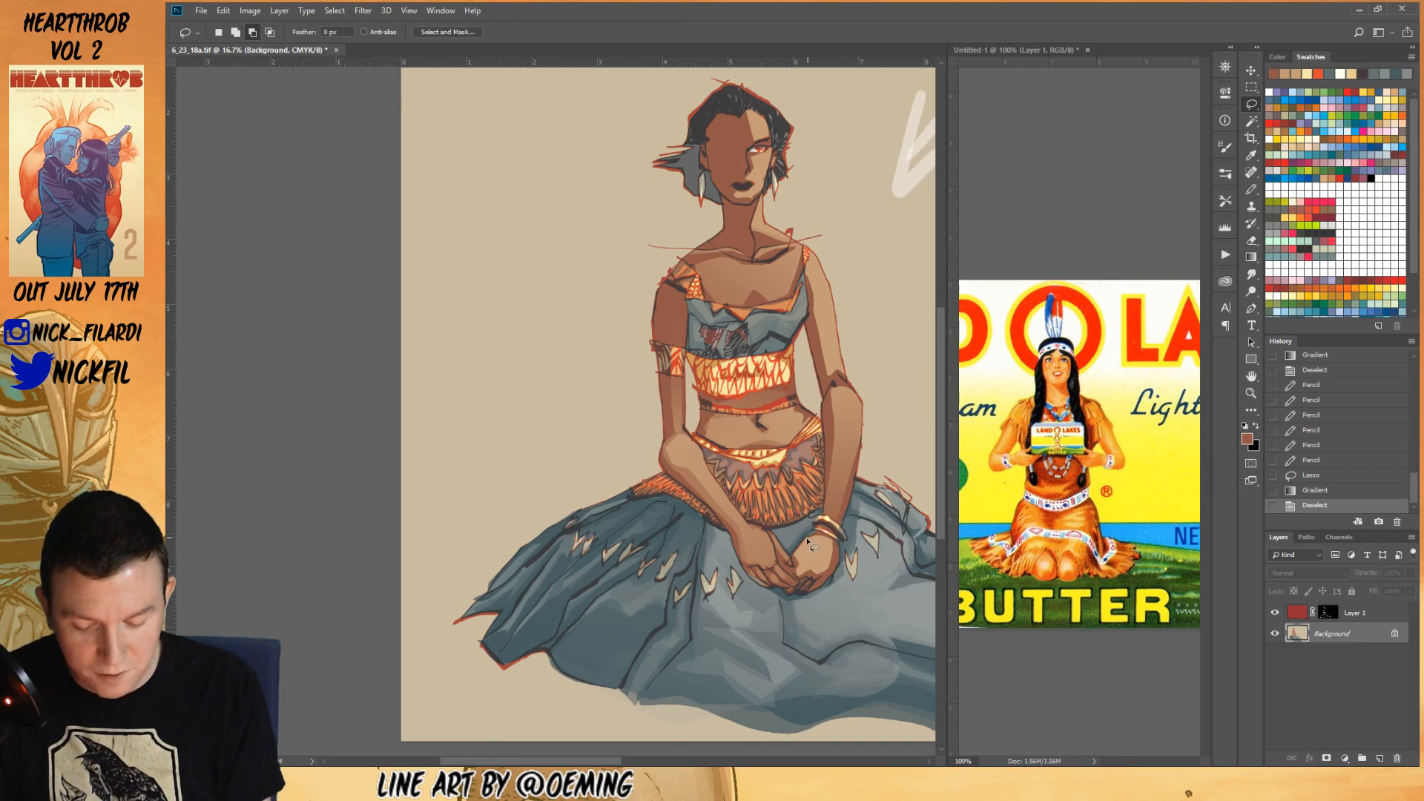
pyautogui.moveTo(797, 565)
pyautogui.mouseDown()
pyautogui.moveTo(807, 593)
pyautogui.moveTo(846, 555)
pyautogui.moveTo(818, 557)
pyautogui.moveTo(805, 578)
pyautogui.moveTo(829, 527)
pyautogui.mouseUp()
pyautogui.click(1251, 257)
pyautogui.hotkey('ctrl', 'd')
# - Blend the shading on the clasped hands with Pencil strokes in a tan sampled above the bracelet arm's elbow
pyautogui.press('b')
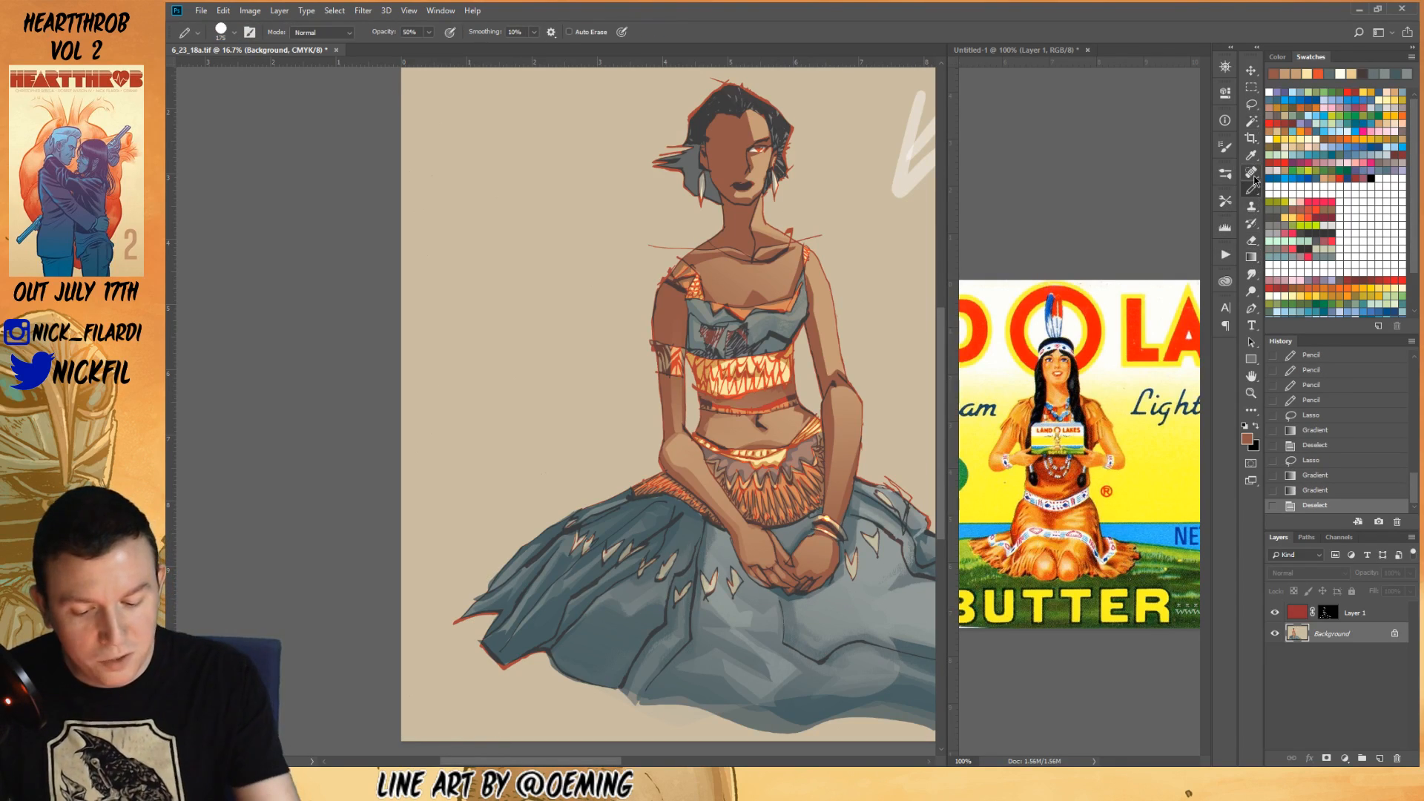
pyautogui.keyDown('alt'); pyautogui.click(836, 359); pyautogui.keyUp('alt')
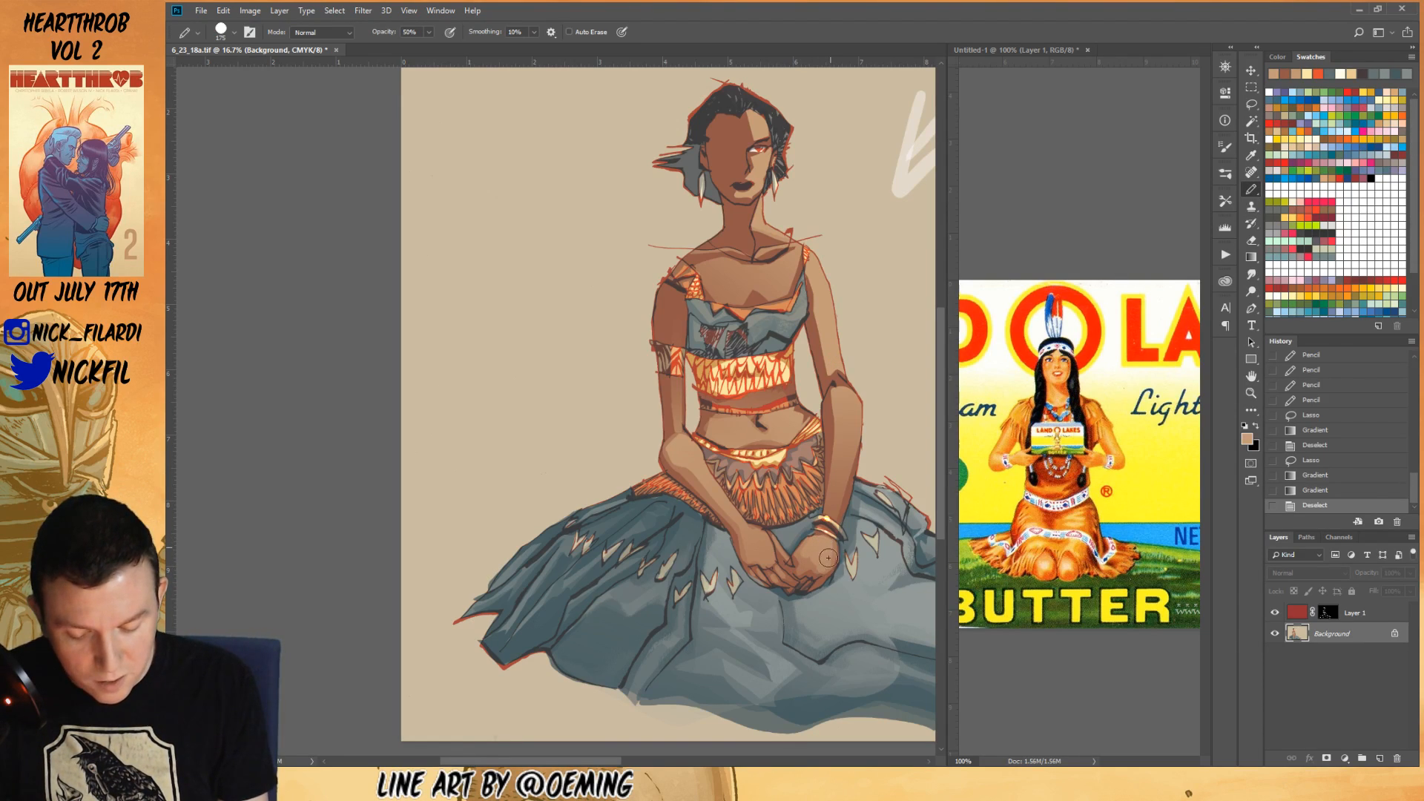
pyautogui.moveTo(801, 573)
pyautogui.mouseDown()
pyautogui.moveTo(830, 569)
pyautogui.moveTo(744, 560)
pyautogui.moveTo(776, 549)
pyautogui.moveTo(782, 573)
pyautogui.moveTo(746, 557)
pyautogui.moveTo(779, 533)
pyautogui.mouseUp()
pyautogui.press('0')
# - Blend the bracelet arm's forearm and upper arm with 50% opacity Pencil strokes in sampled reddish-brown and tan skin tones
pyautogui.press('z')
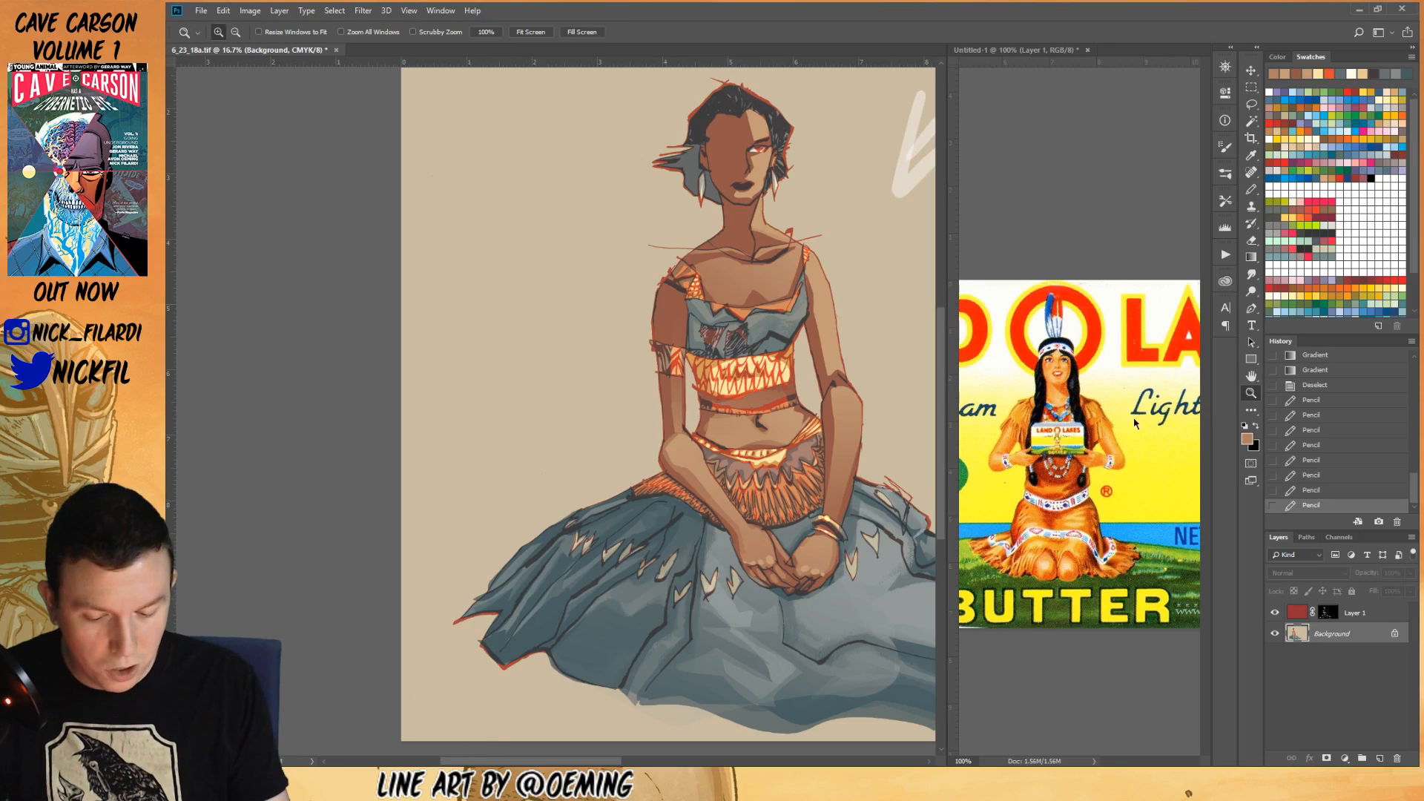
pyautogui.keyDown('alt'); pyautogui.click(777, 556); pyautogui.keyUp('alt')
pyautogui.press('b')
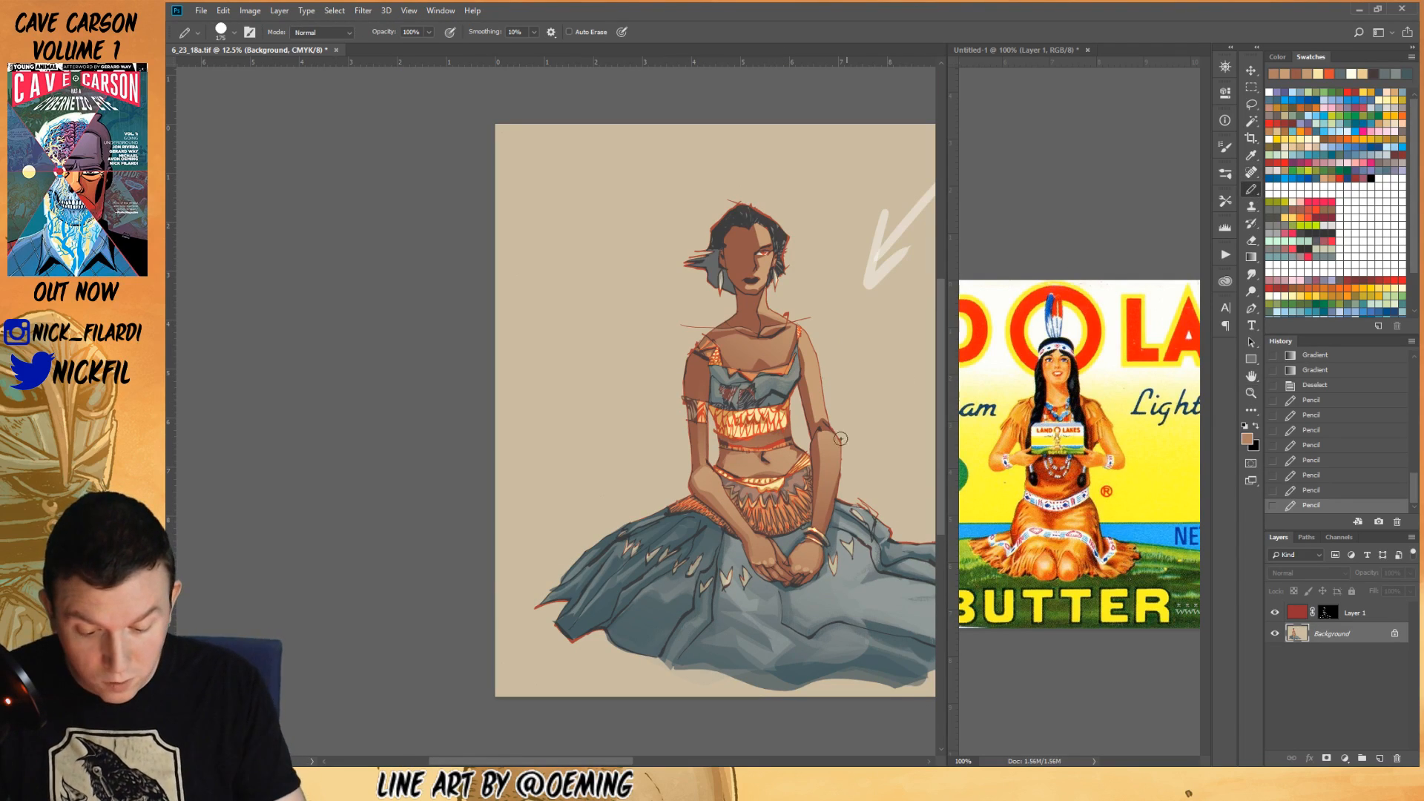
pyautogui.moveTo(819, 474); pyautogui.dragTo(816, 512)
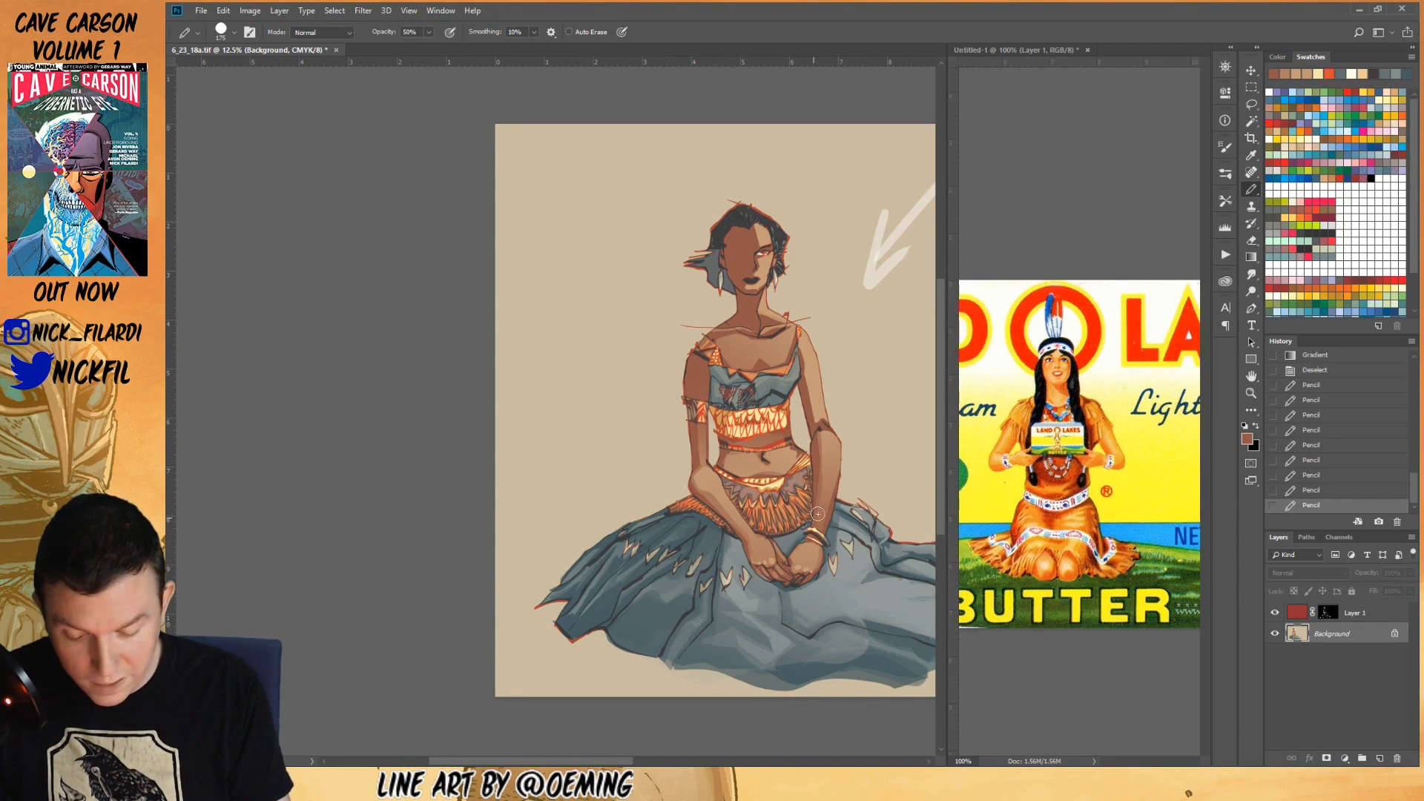
pyautogui.keyDown('alt'); pyautogui.click(834, 432); pyautogui.keyUp('alt')
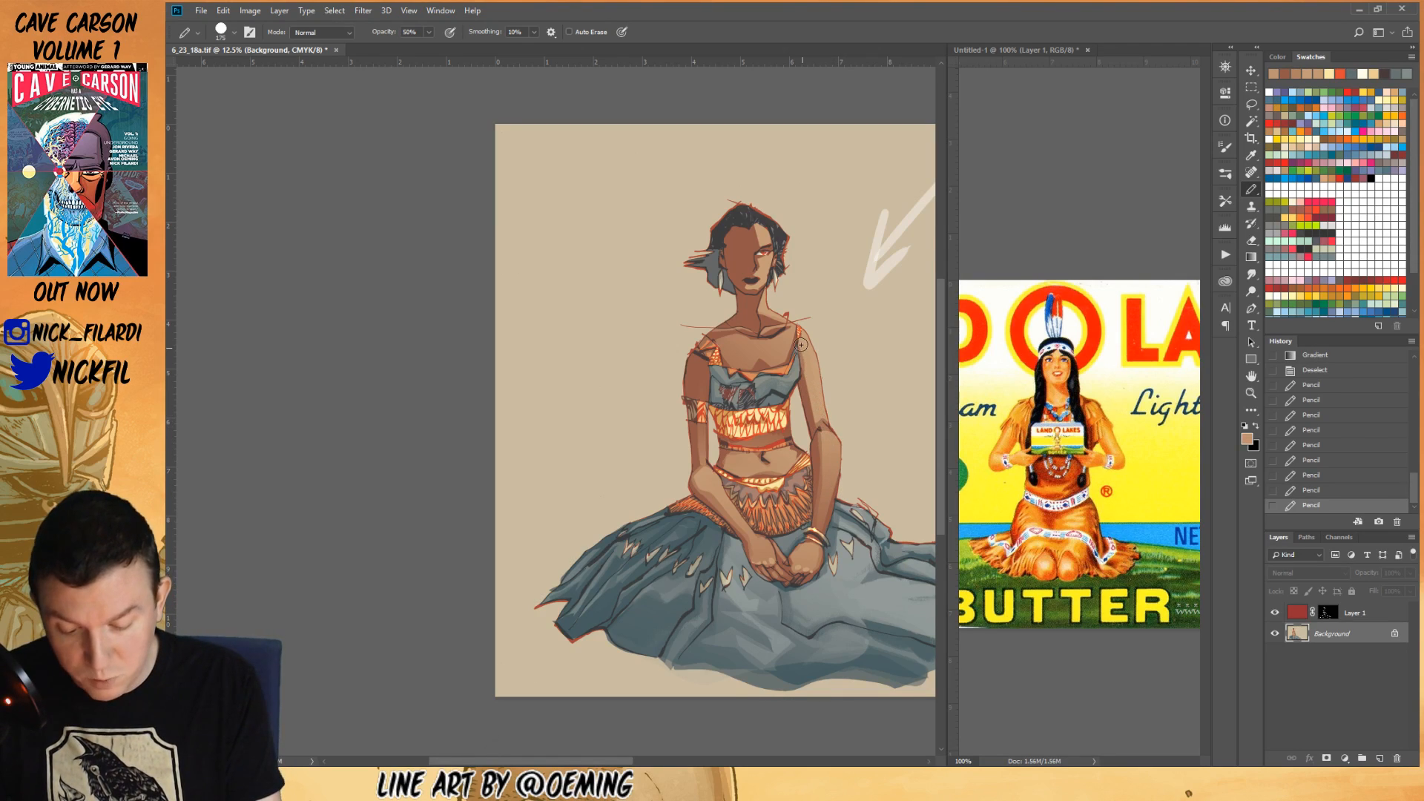
pyautogui.moveTo(816, 422); pyautogui.dragTo(809, 363)
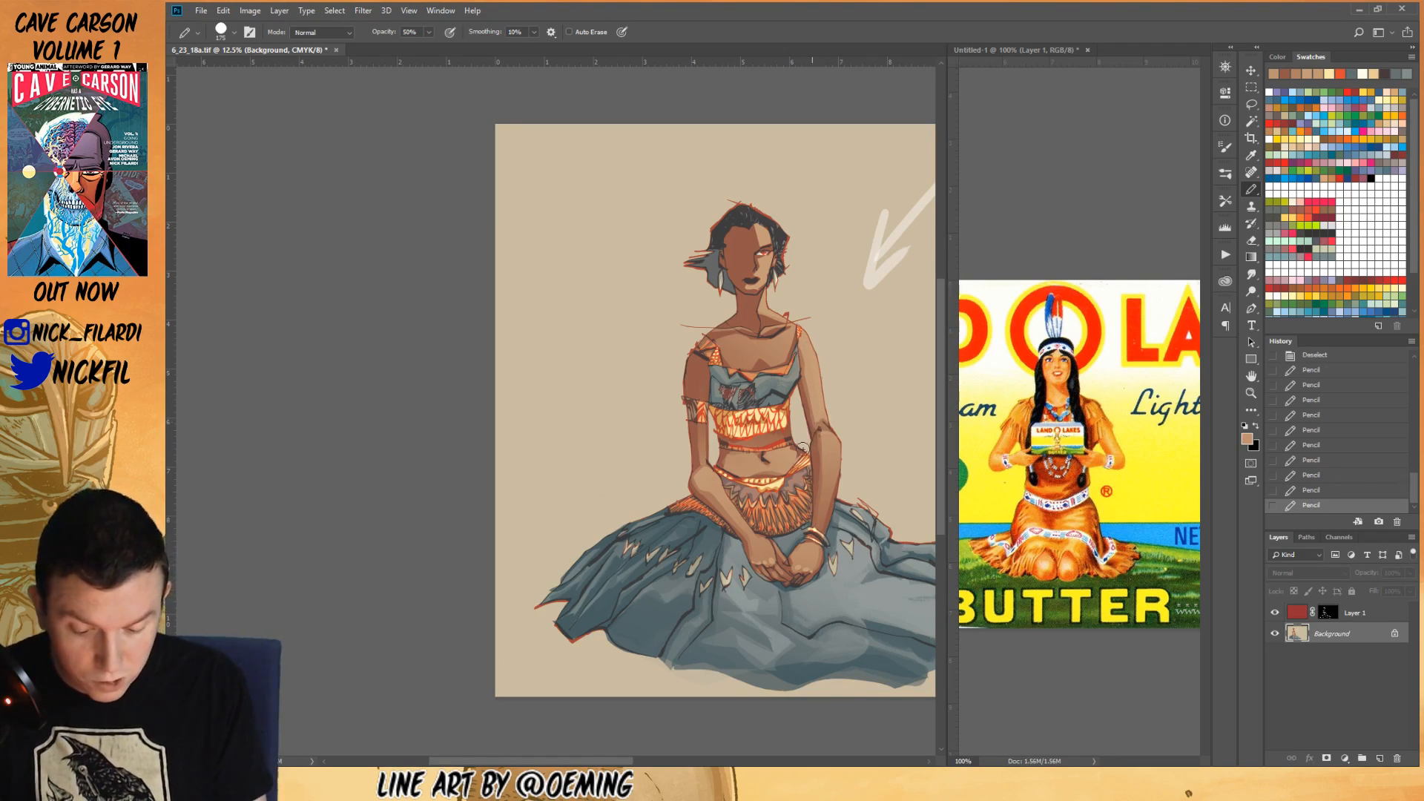
# - Lasso the belly around the navel and lighten it with tan gradients in Screen mode
pyautogui.press('l')
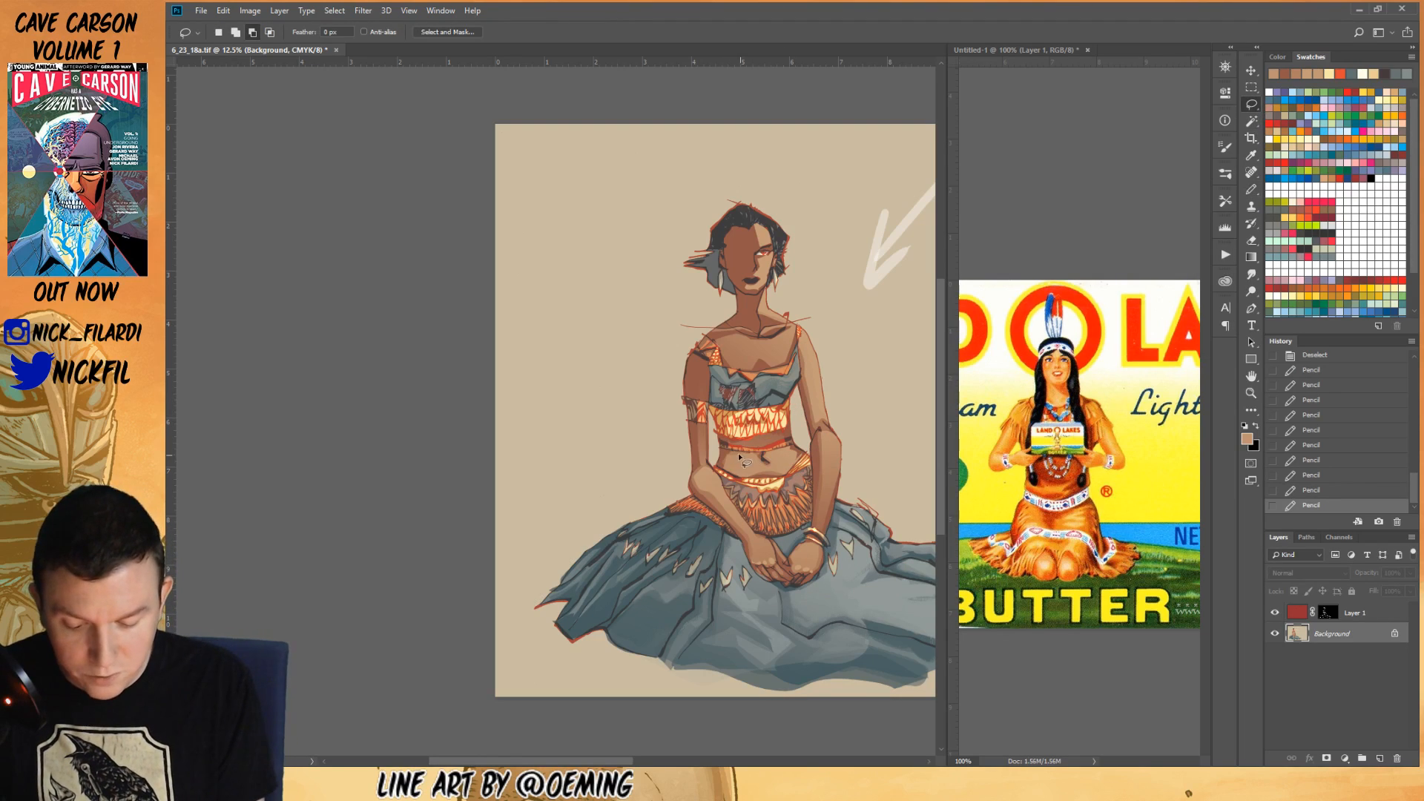
pyautogui.moveTo(779, 447); pyautogui.dragTo(758, 451)
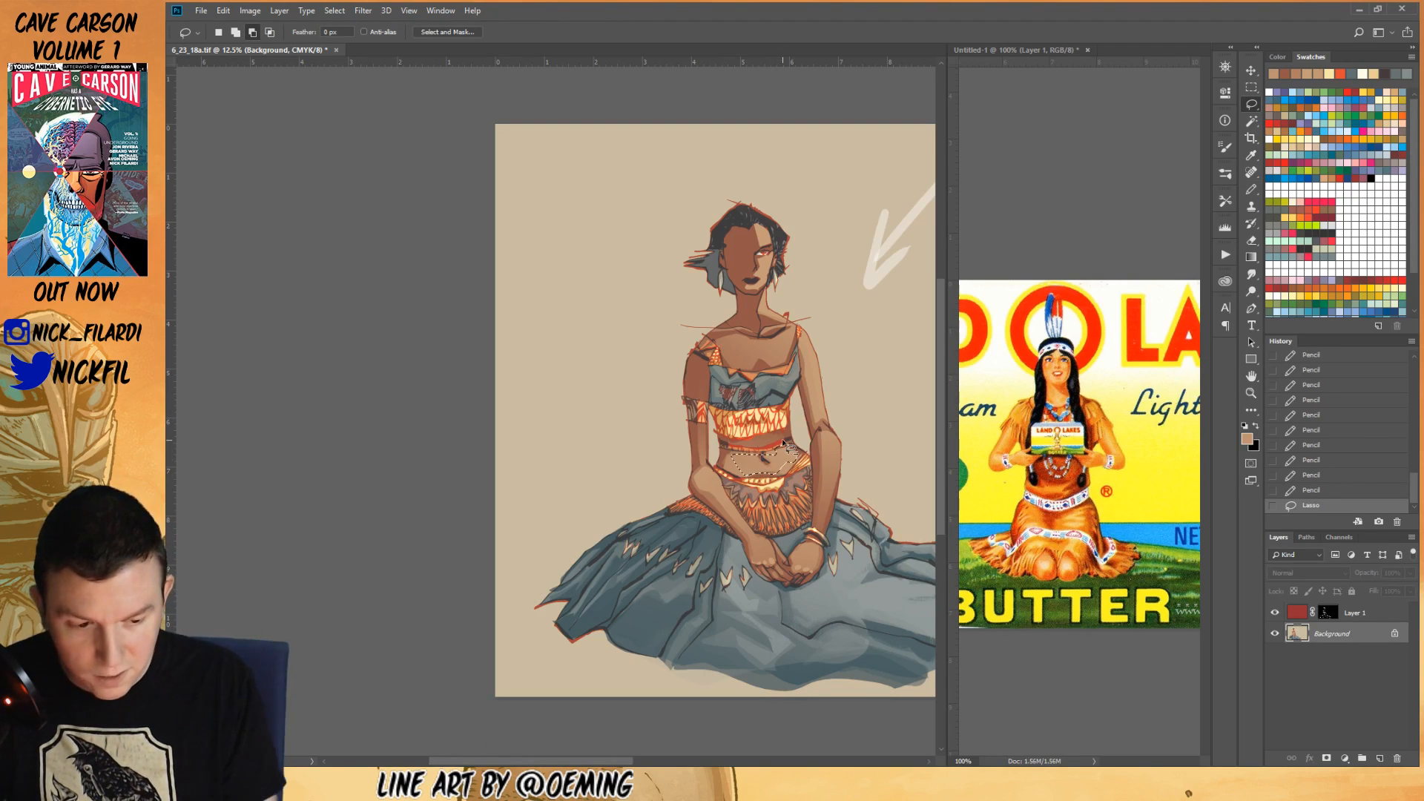
pyautogui.hotkey('ctrl', 'z')
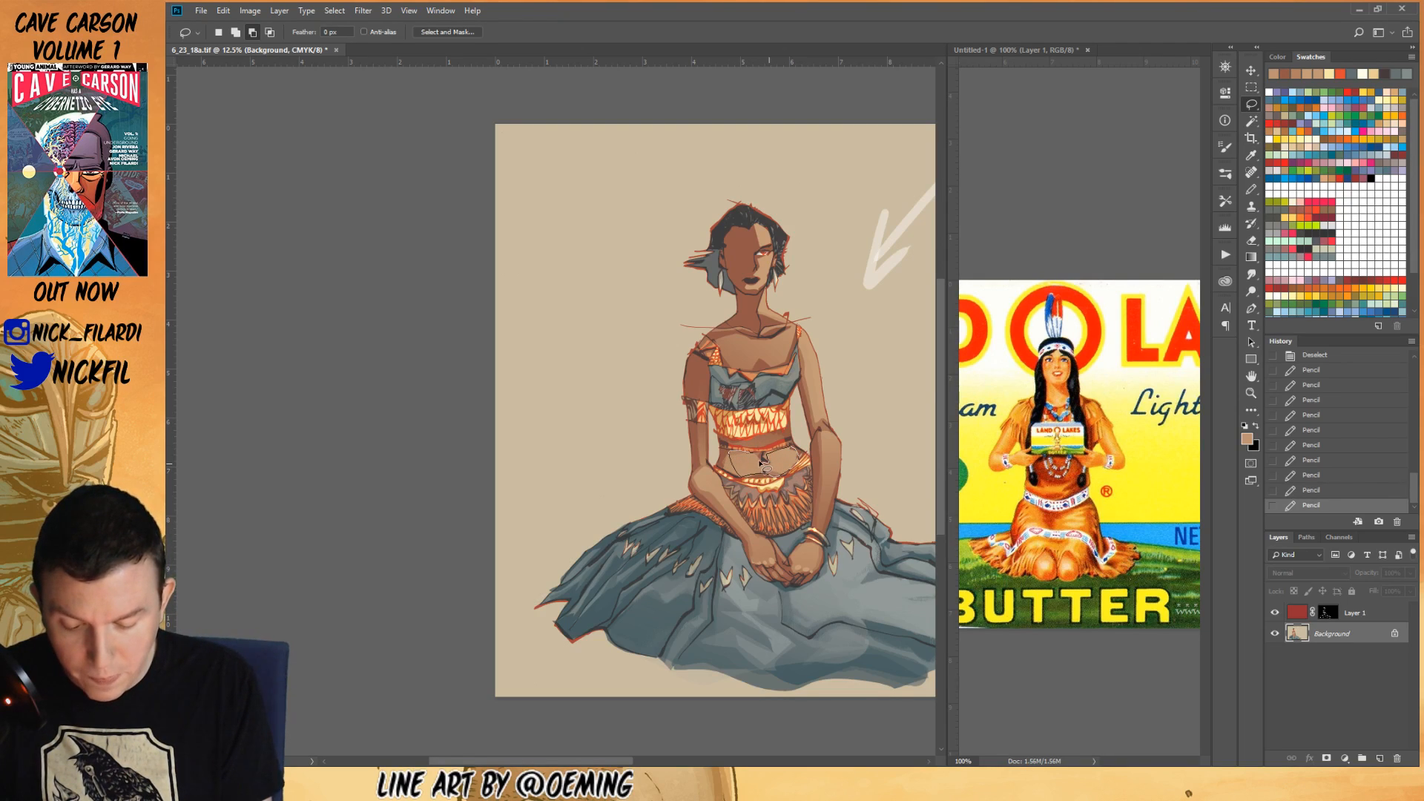
pyautogui.moveTo(762, 458)
pyautogui.mouseDown()
pyautogui.moveTo(781, 476)
pyautogui.moveTo(773, 450)
pyautogui.mouseUp()
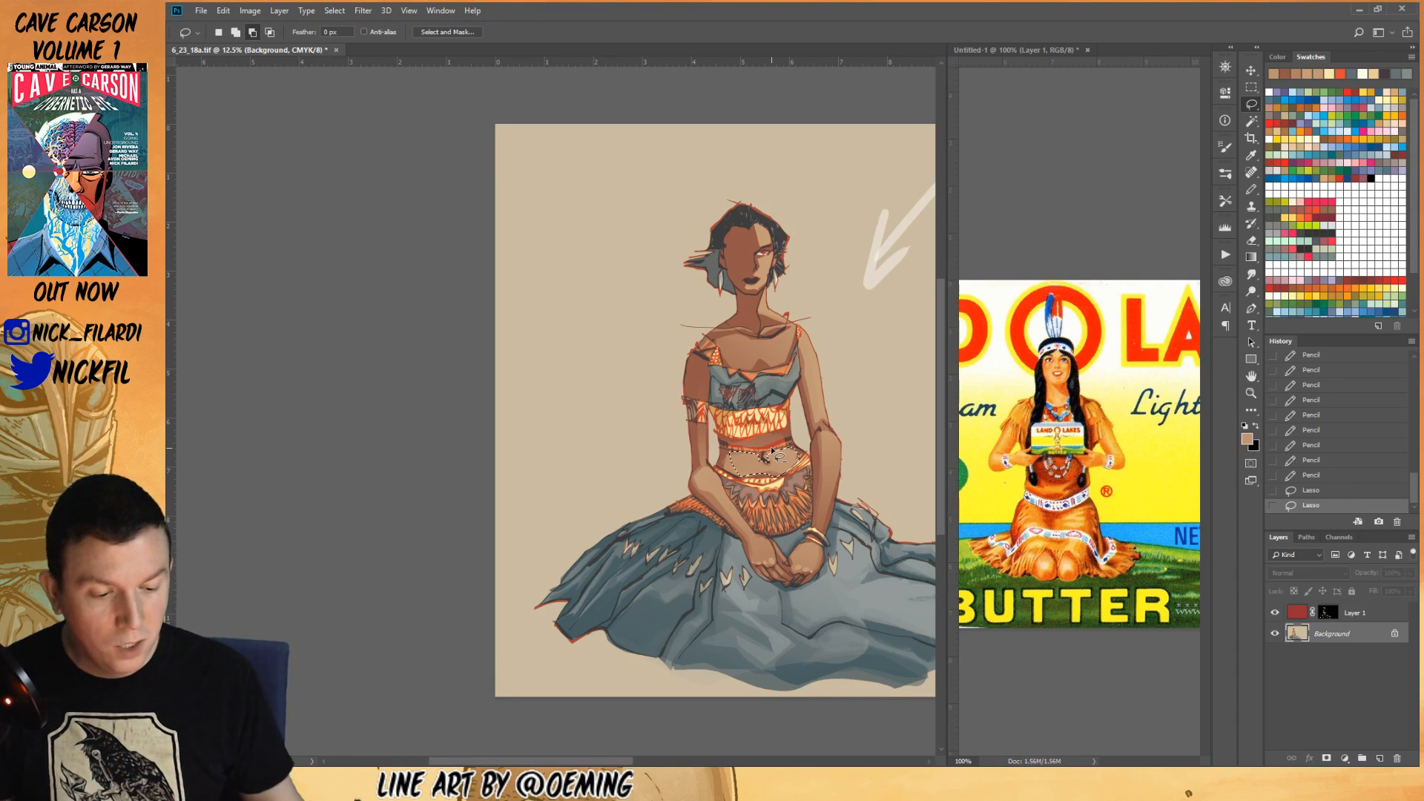
pyautogui.press('g')
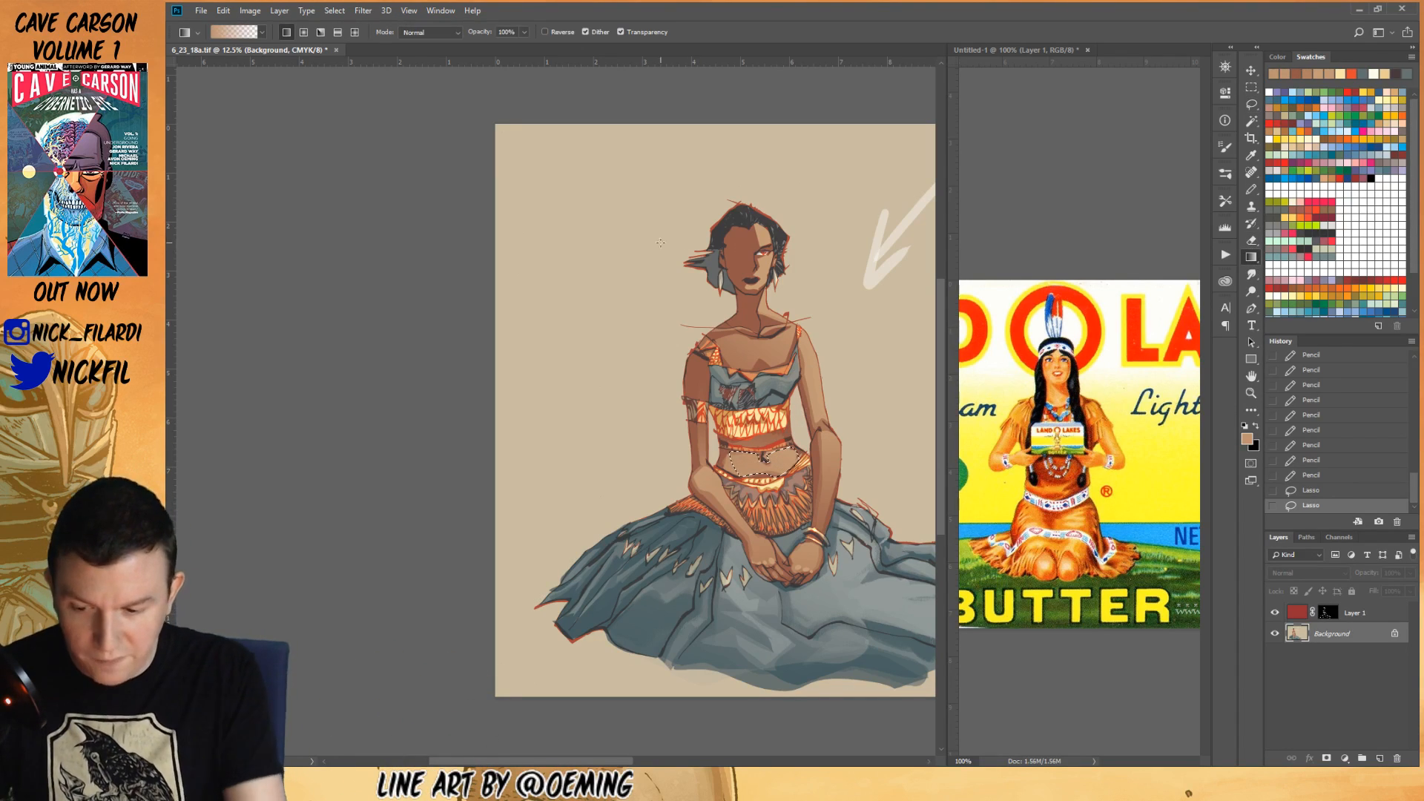
pyautogui.click(431, 32)
pyautogui.click(433, 145)
pyautogui.moveTo(794, 448); pyautogui.dragTo(764, 482)
pyautogui.hotkey('ctrl', 'd')
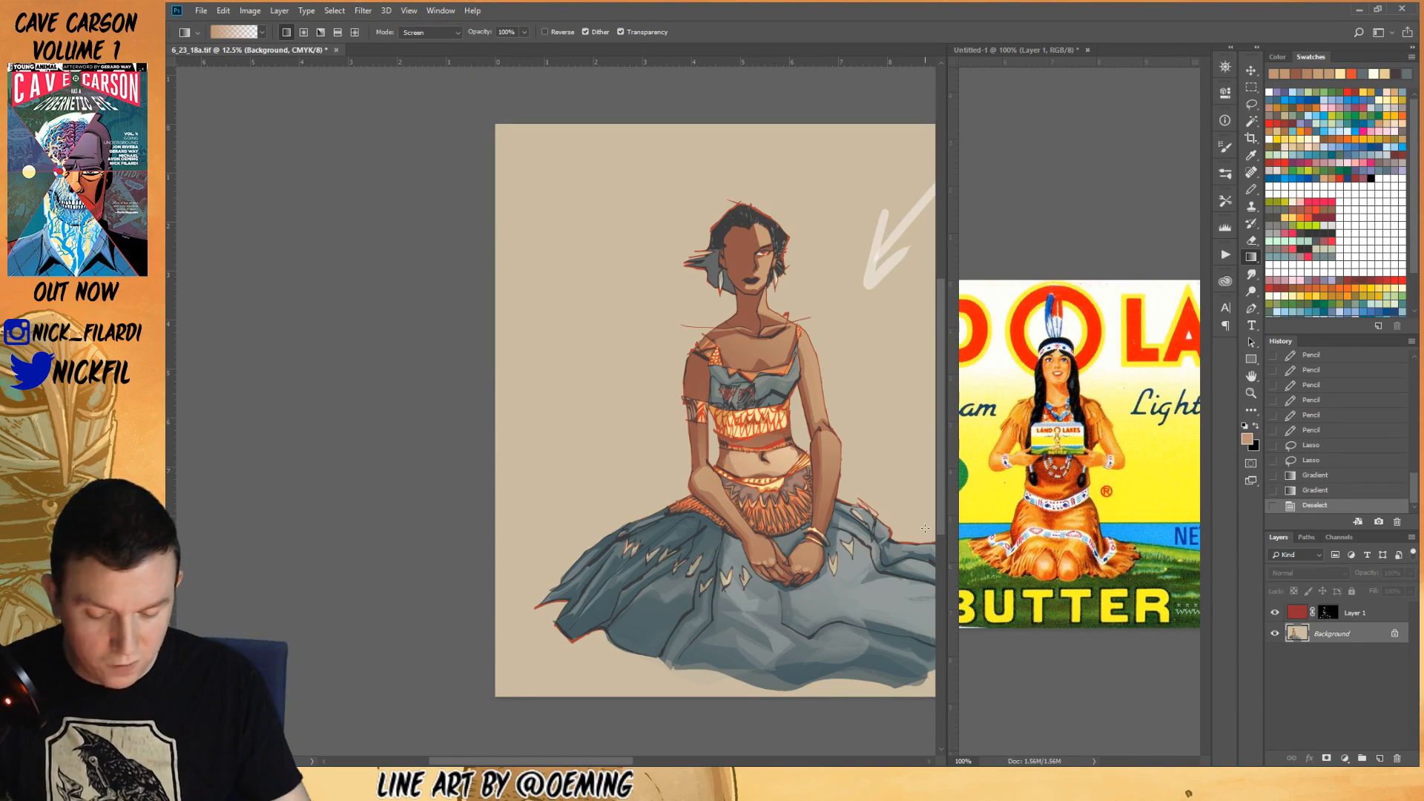
# - Lasso the bracelet arm from shoulder to wrist and lighten it with tan Screen gradients
pyautogui.click(1252, 106)
pyautogui.moveTo(799, 345)
pyautogui.mouseDown()
pyautogui.moveTo(816, 424)
pyautogui.moveTo(821, 380)
pyautogui.moveTo(801, 322)
pyautogui.mouseUp()
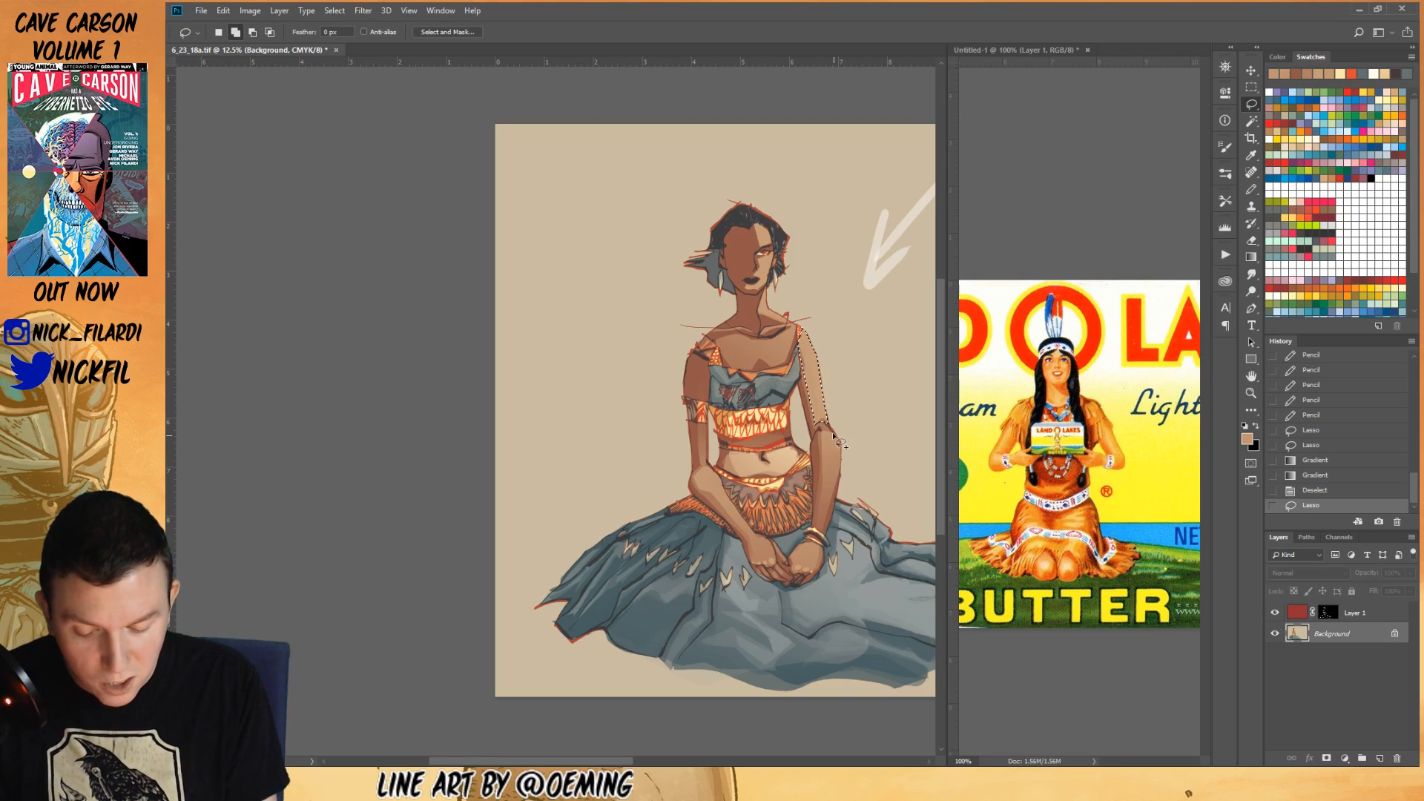
pyautogui.moveTo(836, 423)
pyautogui.mouseDown()
pyautogui.moveTo(843, 439)
pyautogui.moveTo(850, 404)
pyautogui.moveTo(867, 406)
pyautogui.mouseUp()
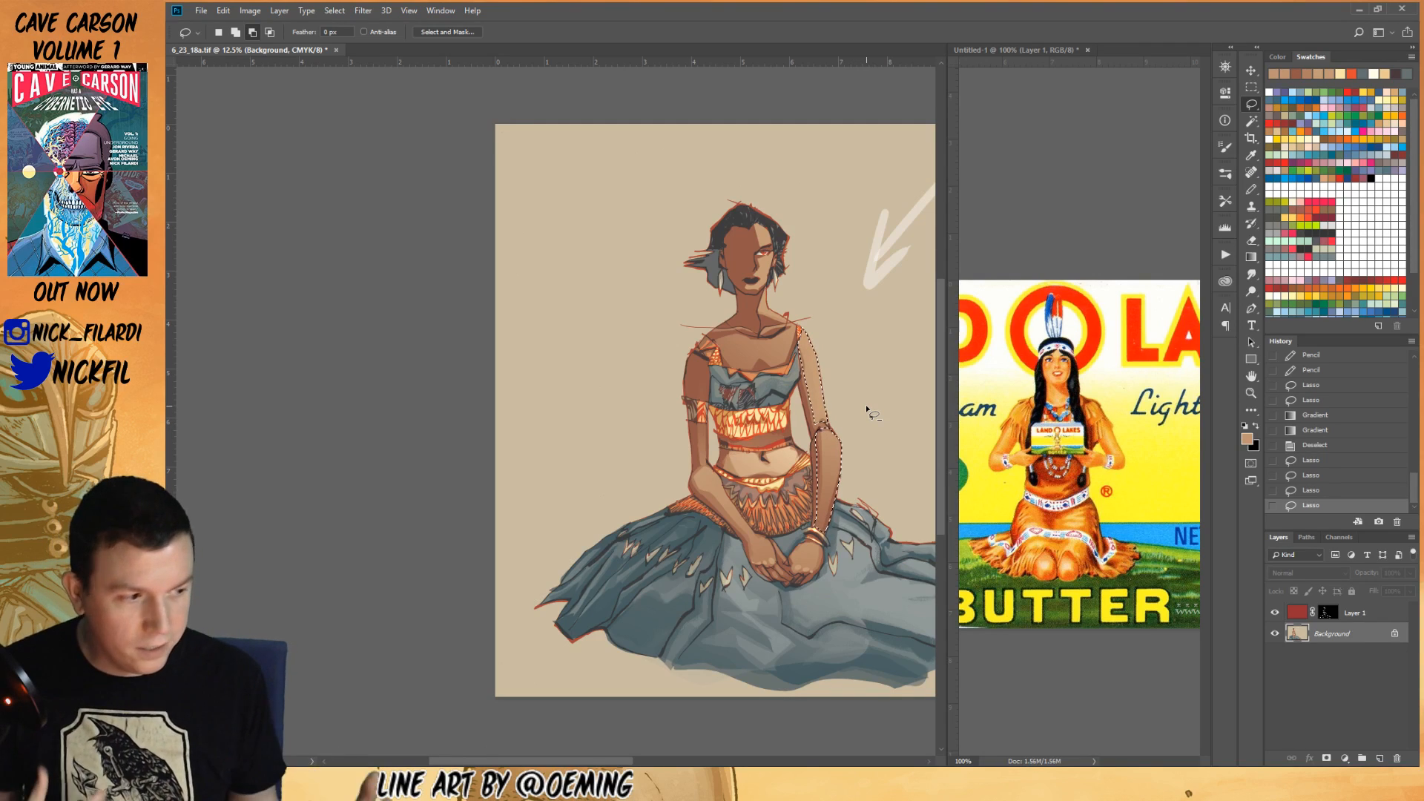
pyautogui.press('g')
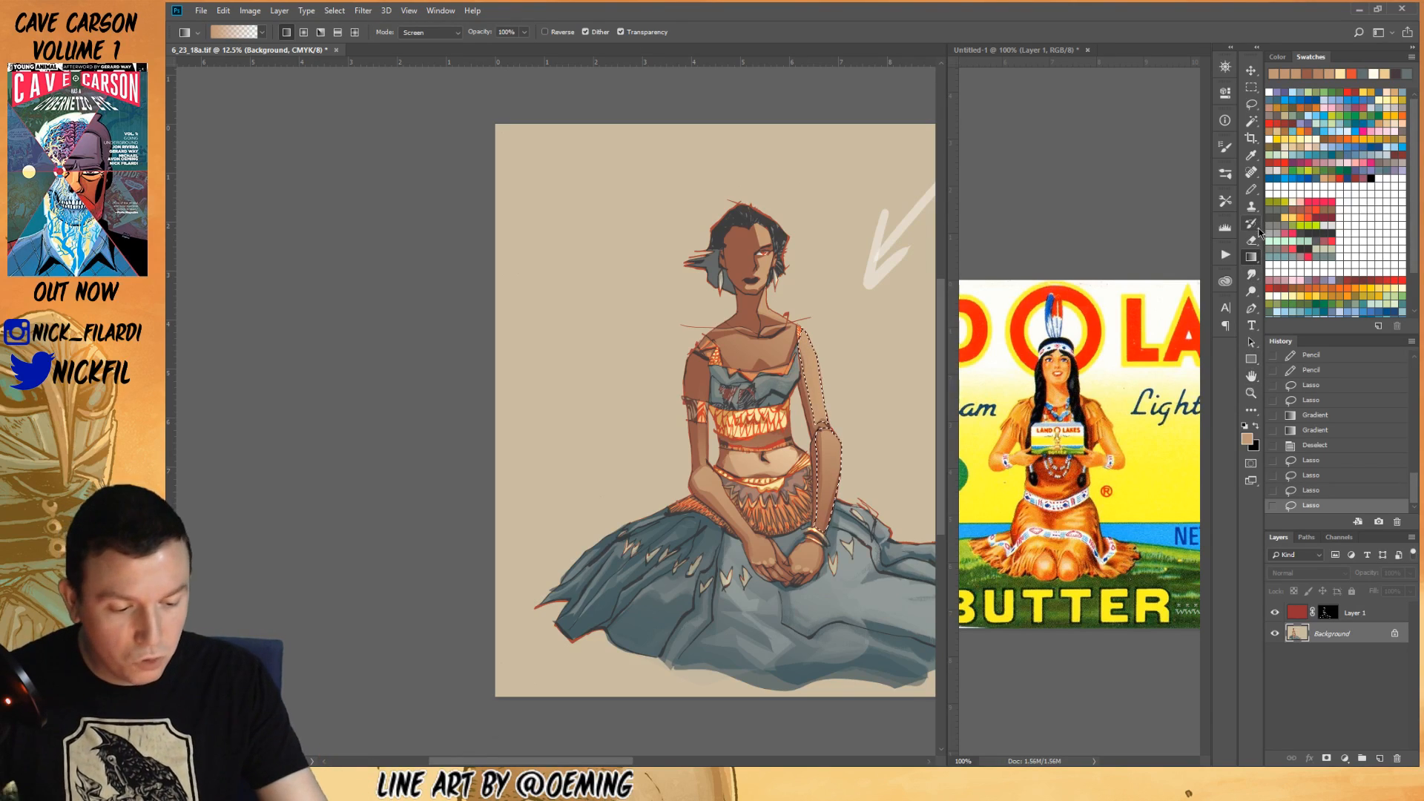
pyautogui.moveTo(841, 289); pyautogui.dragTo(831, 536)
pyautogui.moveTo(879, 279); pyautogui.dragTo(881, 319)
pyautogui.hotkey('ctrl', 'd')
# - Lasso the whole bracelet arm again and brighten it with pale cream gradients in Normal mode
pyautogui.press('l')
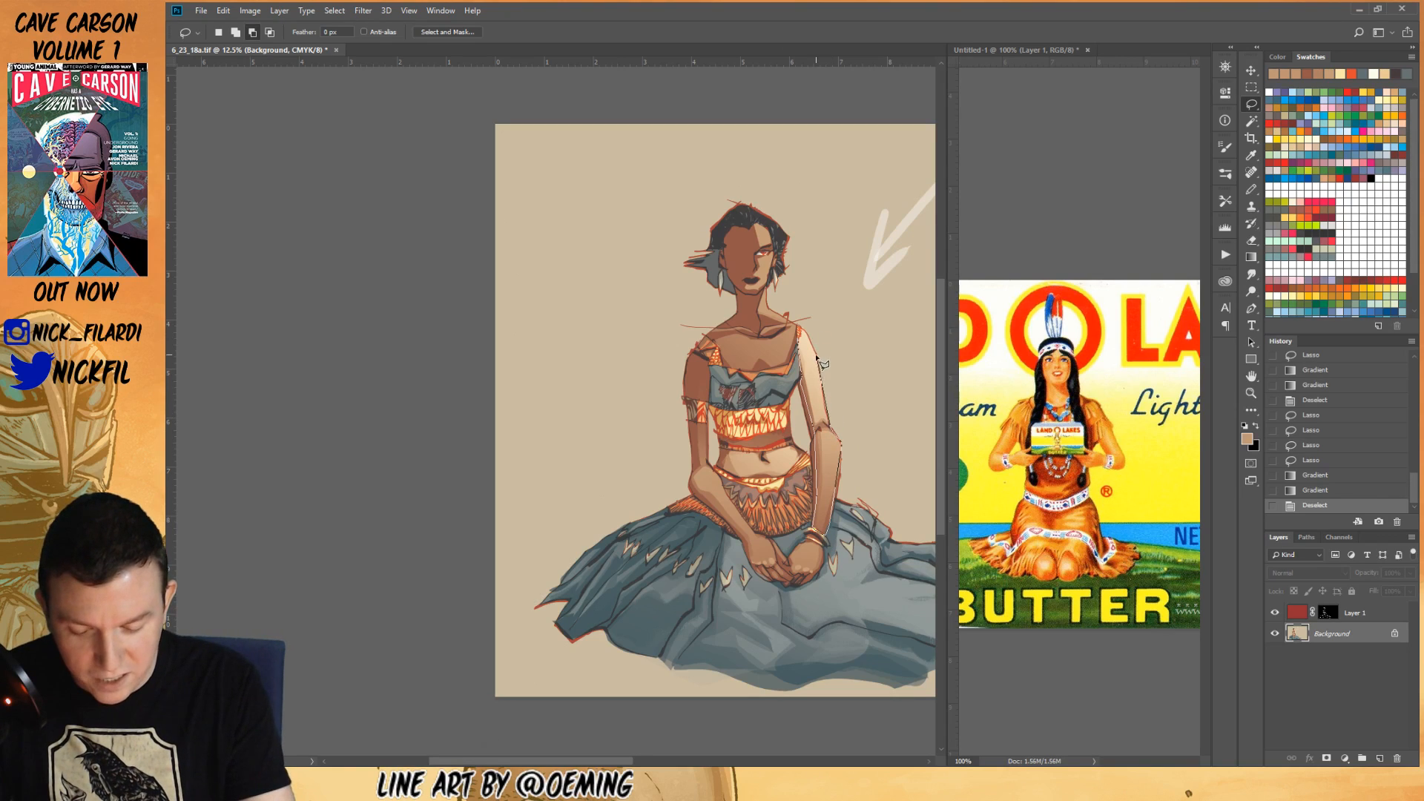
pyautogui.moveTo(808, 330); pyautogui.dragTo(802, 327)
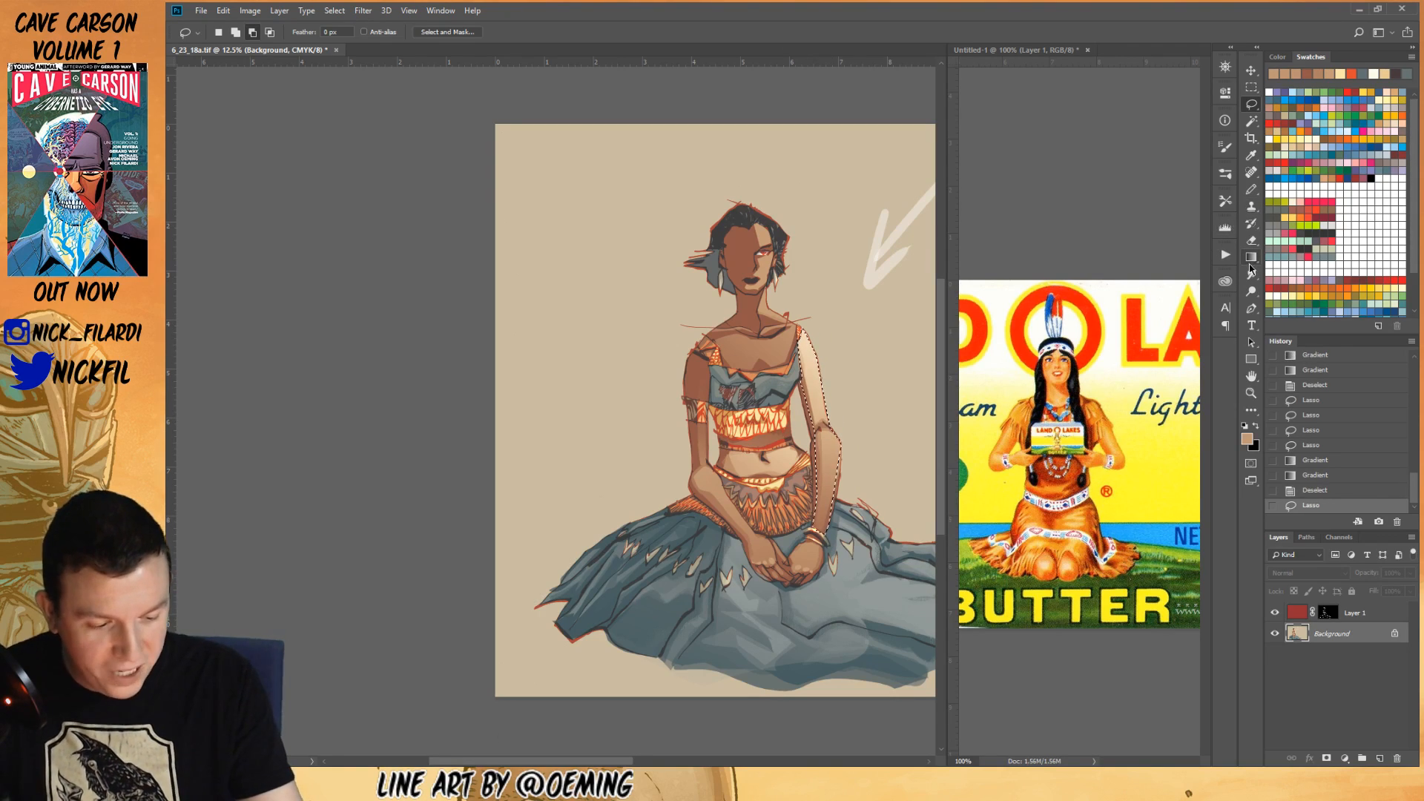
pyautogui.press('g')
pyautogui.click(427, 32)
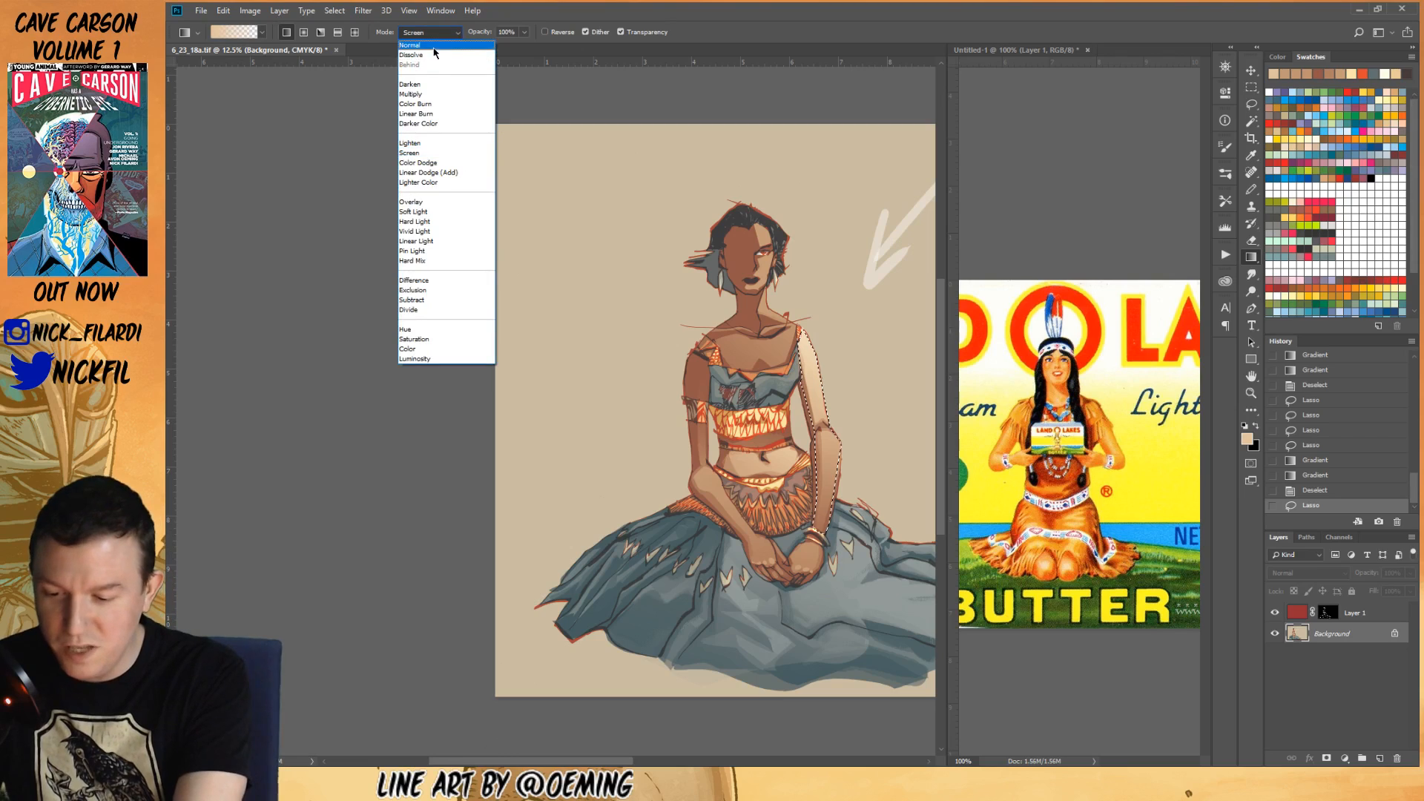
pyautogui.click(419, 47)
pyautogui.moveTo(831, 334); pyautogui.dragTo(779, 593)
pyautogui.hotkey('ctrl', 'd')
# - Paint white Pencil highlights on the bracelet arm's shoulder, try one at the elbow, and undo the last stroke
pyautogui.click(1252, 192)
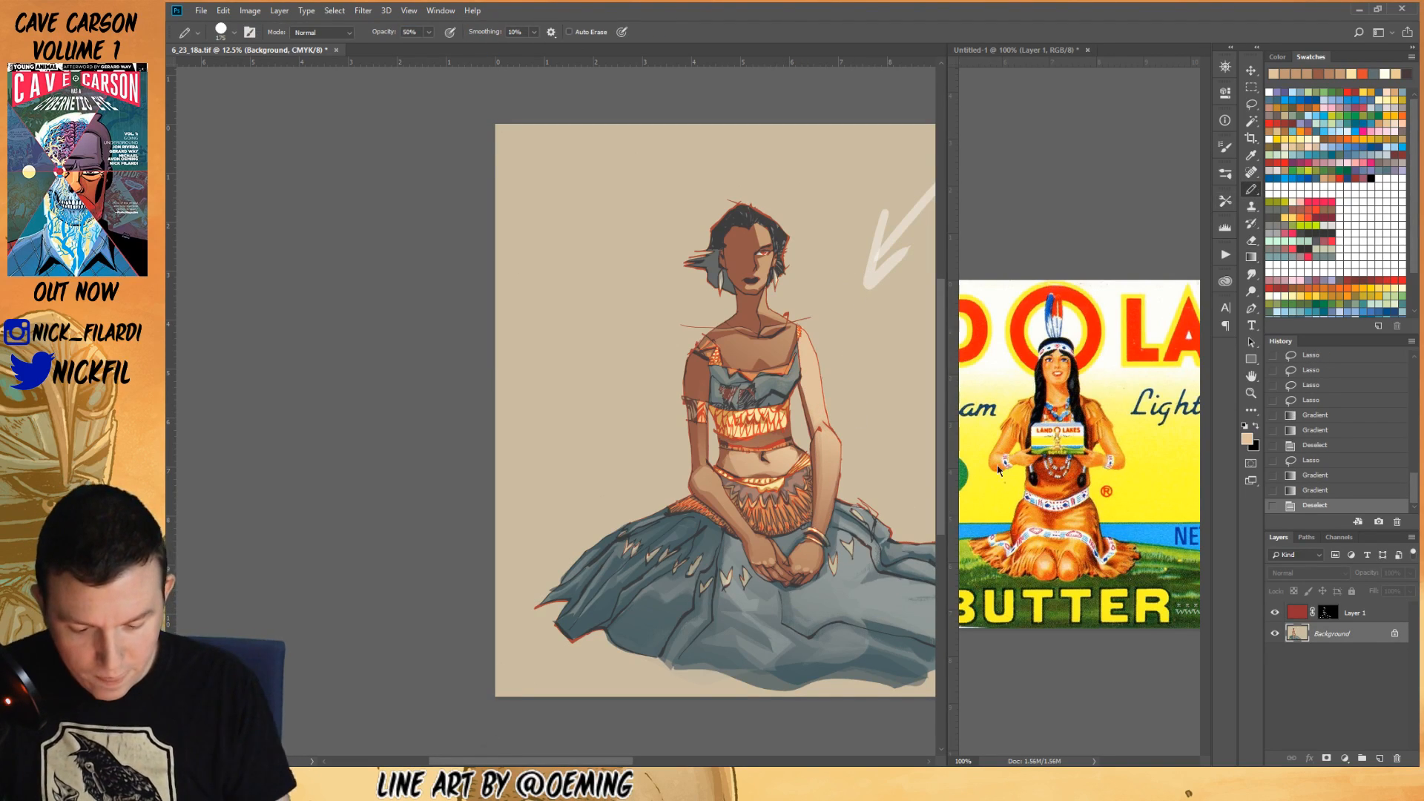
pyautogui.click(1271, 190)
pyautogui.moveTo(789, 335); pyautogui.dragTo(817, 395)
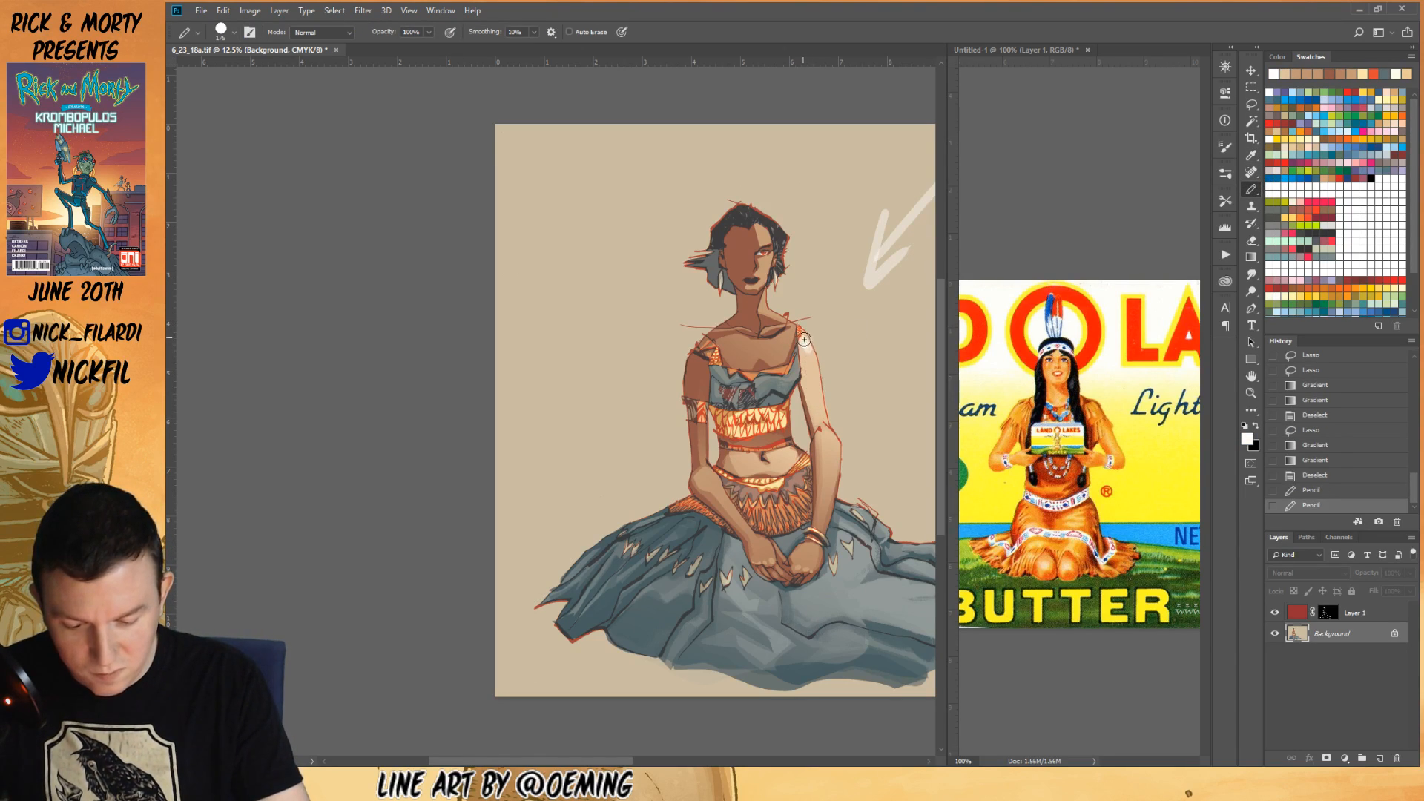
pyautogui.moveTo(803, 339); pyautogui.dragTo(808, 347)
pyautogui.moveTo(820, 425); pyautogui.dragTo(830, 435)
pyautogui.hotkey('ctrl', 'z')
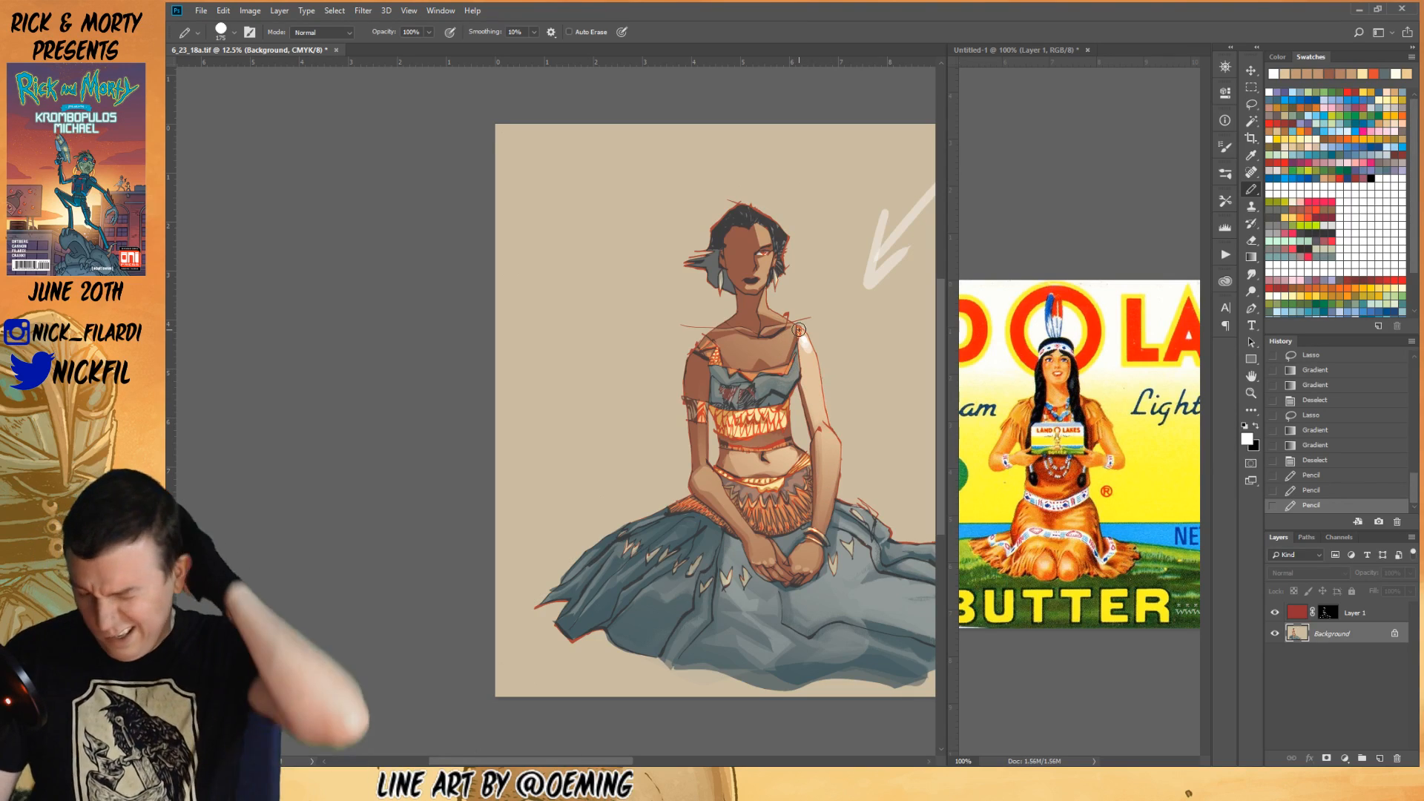
# - Blend the skin around the bracelet arm's elbow with 50% opacity Pencil strokes in sampled skin tones
pyautogui.keyDown('alt'); pyautogui.click(802, 448); pyautogui.keyUp('alt')
pyautogui.press('5')
pyautogui.moveTo(820, 428)
pyautogui.mouseDown()
pyautogui.moveTo(800, 383)
pyautogui.moveTo(837, 452)
pyautogui.moveTo(813, 432)
pyautogui.mouseUp()
pyautogui.moveTo(816, 440)
pyautogui.mouseDown()
pyautogui.moveTo(819, 474)
pyautogui.moveTo(822, 411)
pyautogui.moveTo(828, 429)
pyautogui.moveTo(814, 408)
pyautogui.moveTo(829, 451)
pyautogui.mouseUp()
pyautogui.keyDown('alt'); pyautogui.click(821, 425); pyautogui.keyUp('alt')
pyautogui.keyDown('alt'); pyautogui.click(812, 429); pyautogui.keyUp('alt')
# - Lasso the chest above the top's neckline and lighten it with gradients in a pale tone sampled from the lit upper arm
pyautogui.click(1251, 376)
pyautogui.moveTo(844, 503); pyautogui.dragTo(837, 567)
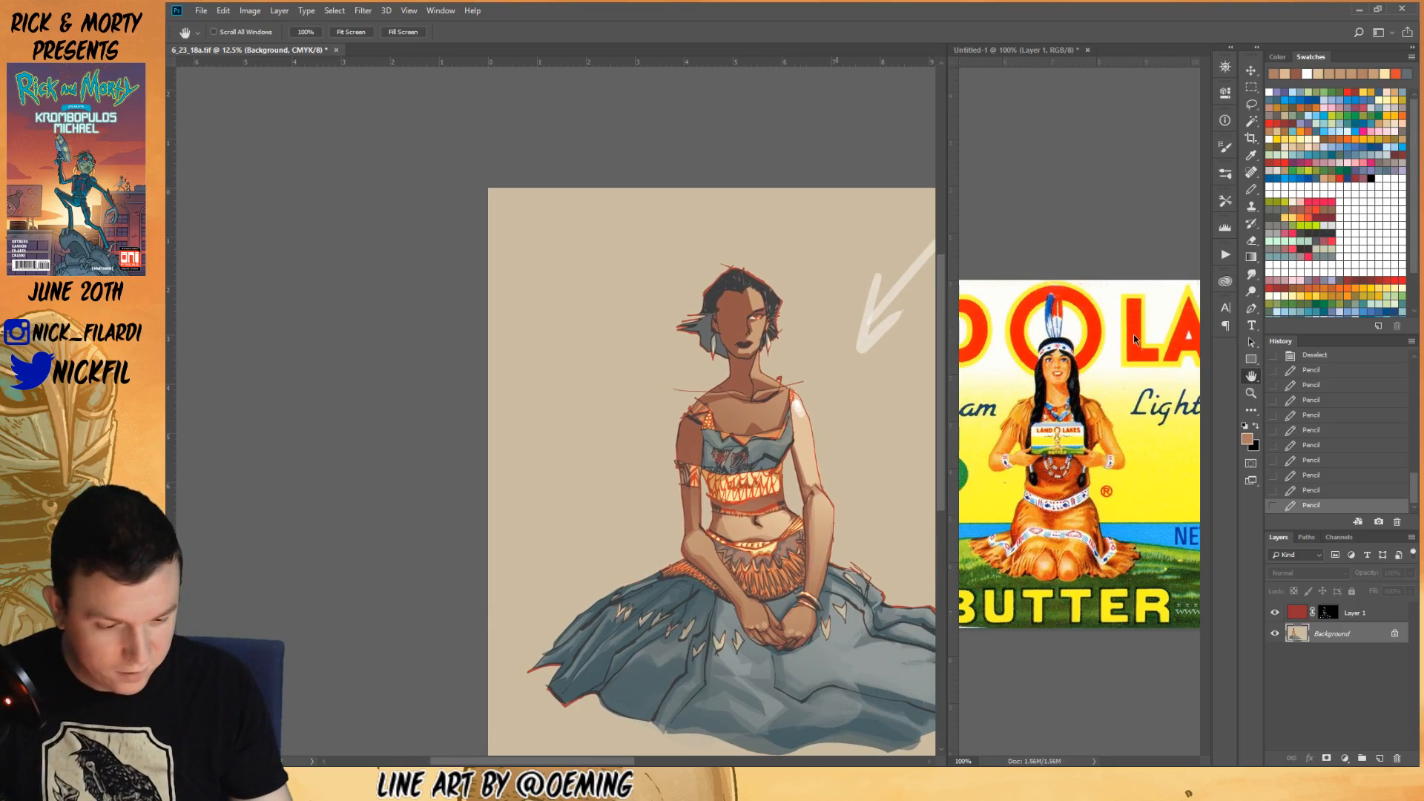
pyautogui.click(1251, 104)
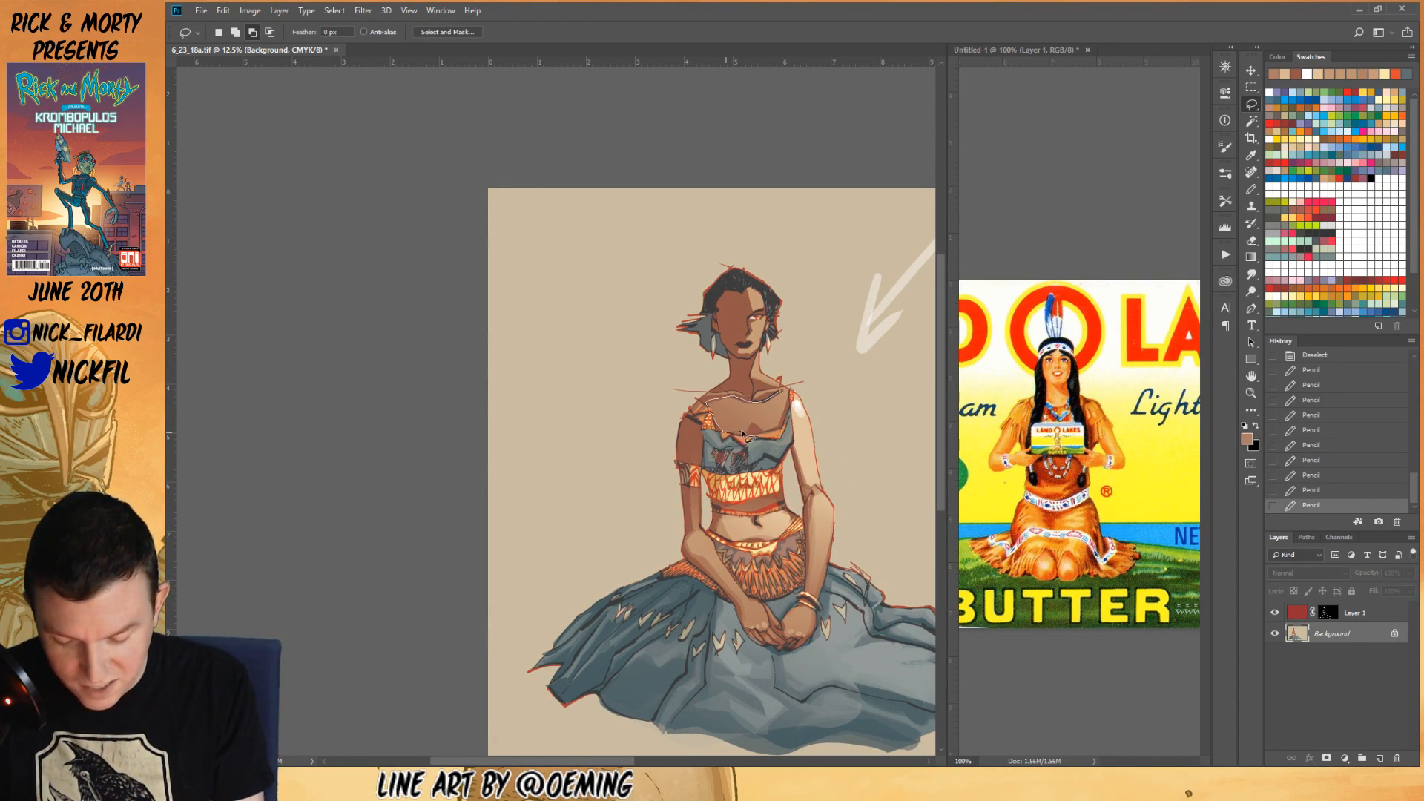
pyautogui.moveTo(796, 395); pyautogui.dragTo(756, 429)
pyautogui.press('g')
pyautogui.keyDown('alt'); pyautogui.click(807, 417); pyautogui.keyUp('alt')
pyautogui.hotkey('ctrl', 'd')
# - Lasso the skin at the neck base and collarbone, and lighten it with pale cream gradients
pyautogui.press('l')
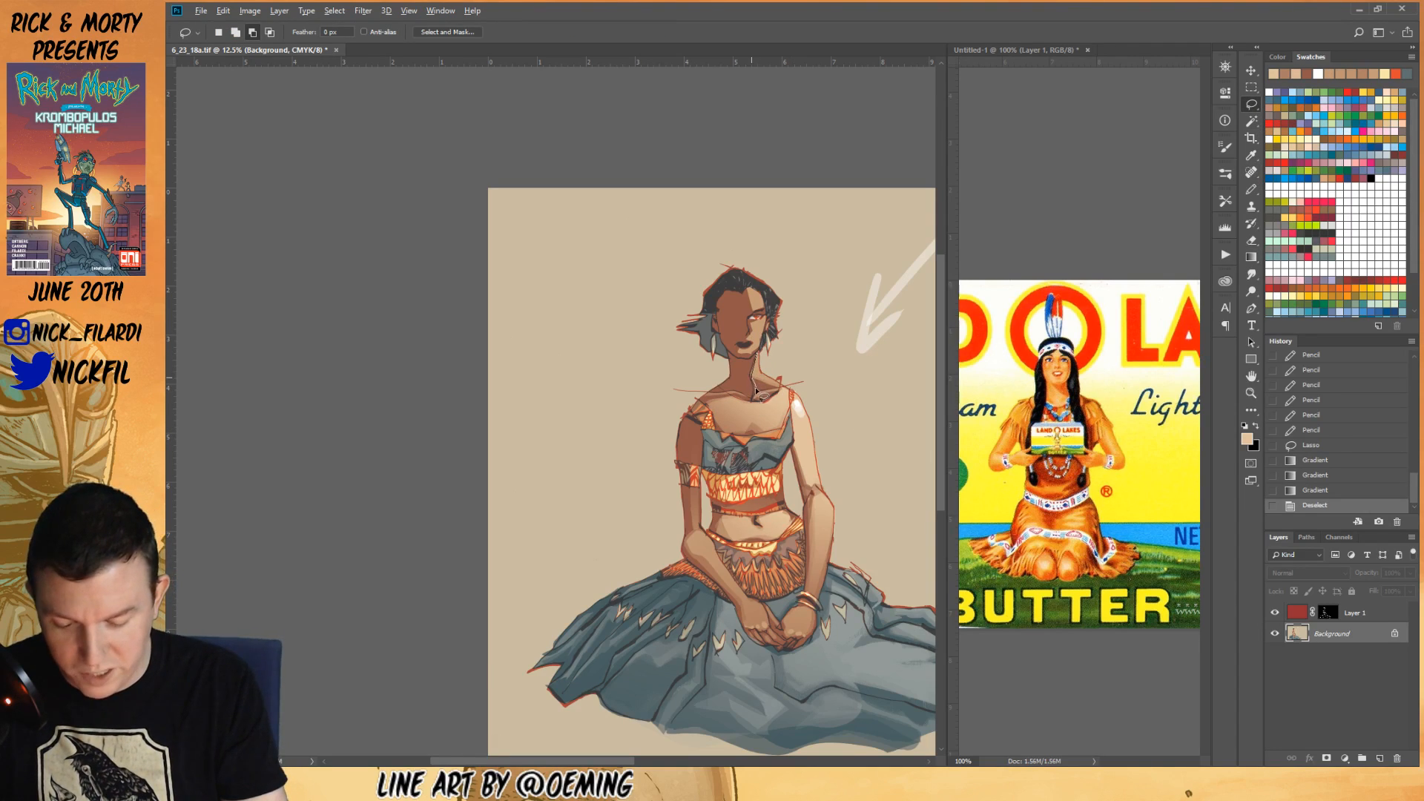
pyautogui.moveTo(762, 373)
pyautogui.mouseDown()
pyautogui.moveTo(781, 394)
pyautogui.moveTo(759, 397)
pyautogui.mouseUp()
pyautogui.press('g')
pyautogui.hotkey('ctrl', 'd')
# - Paint white Pencil highlights along the collarbones at 100% opacity, using the white sampled from the bracelet arm's shoulder
pyautogui.press('l')
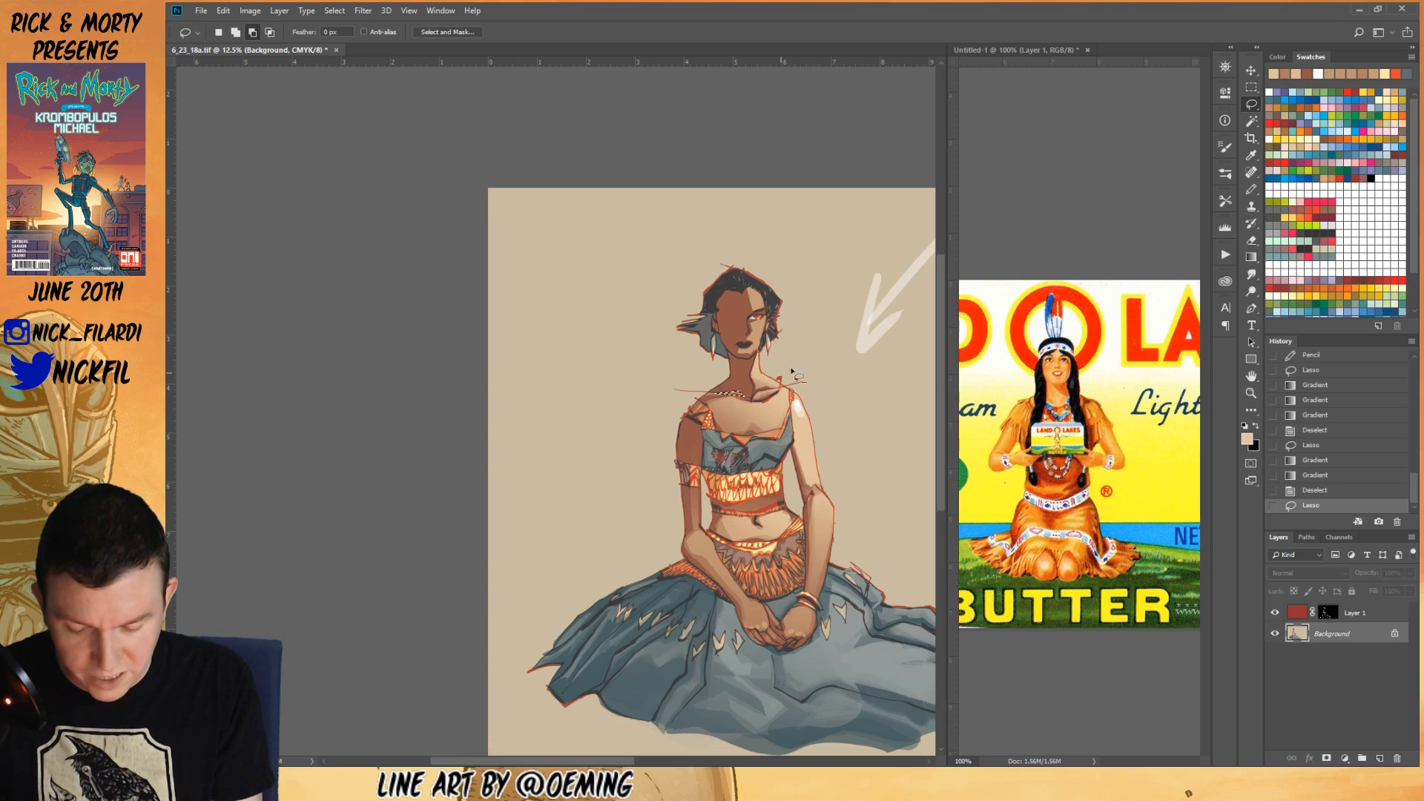
pyautogui.press('b')
pyautogui.keyDown('alt'); pyautogui.click(804, 399); pyautogui.keyUp('alt')
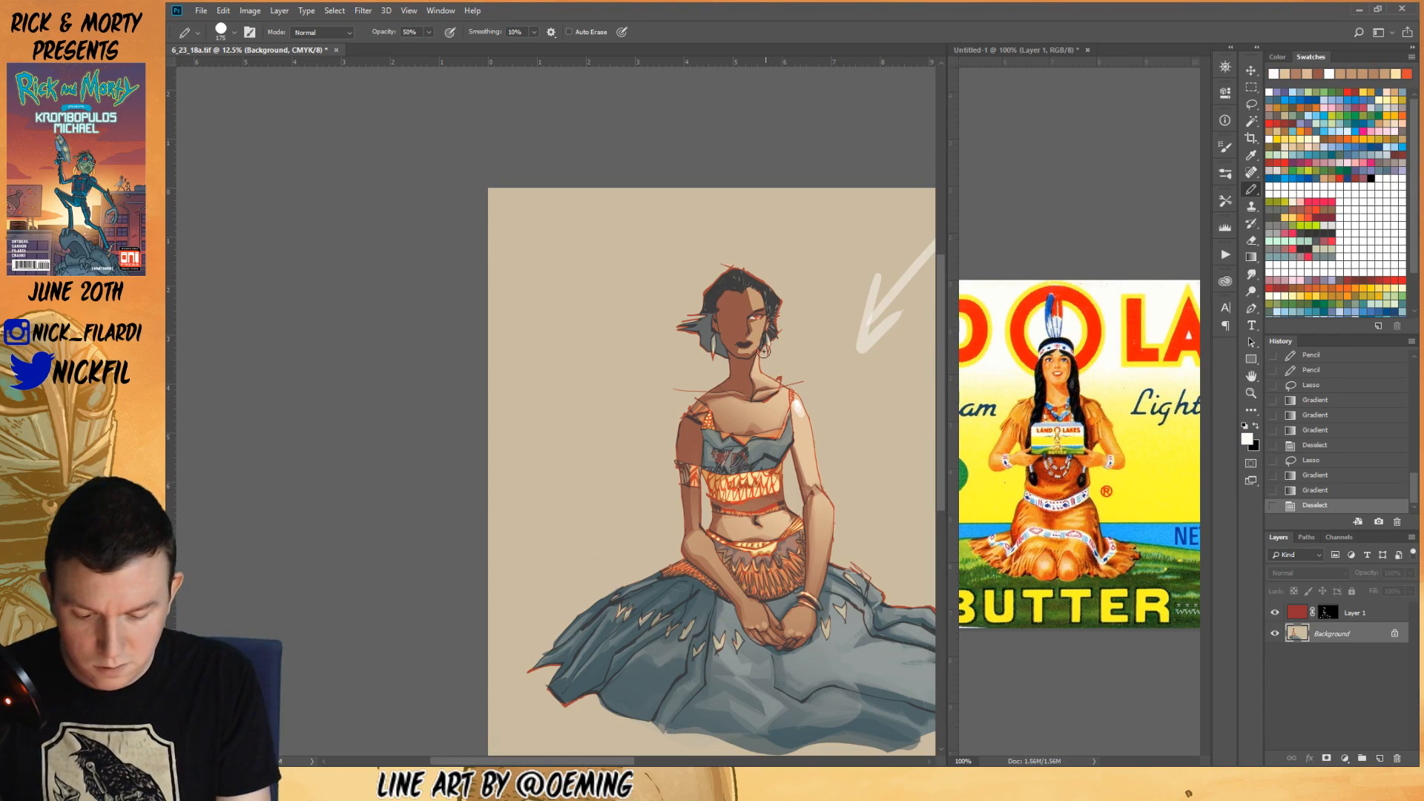
pyautogui.moveTo(758, 393); pyautogui.dragTo(781, 381)
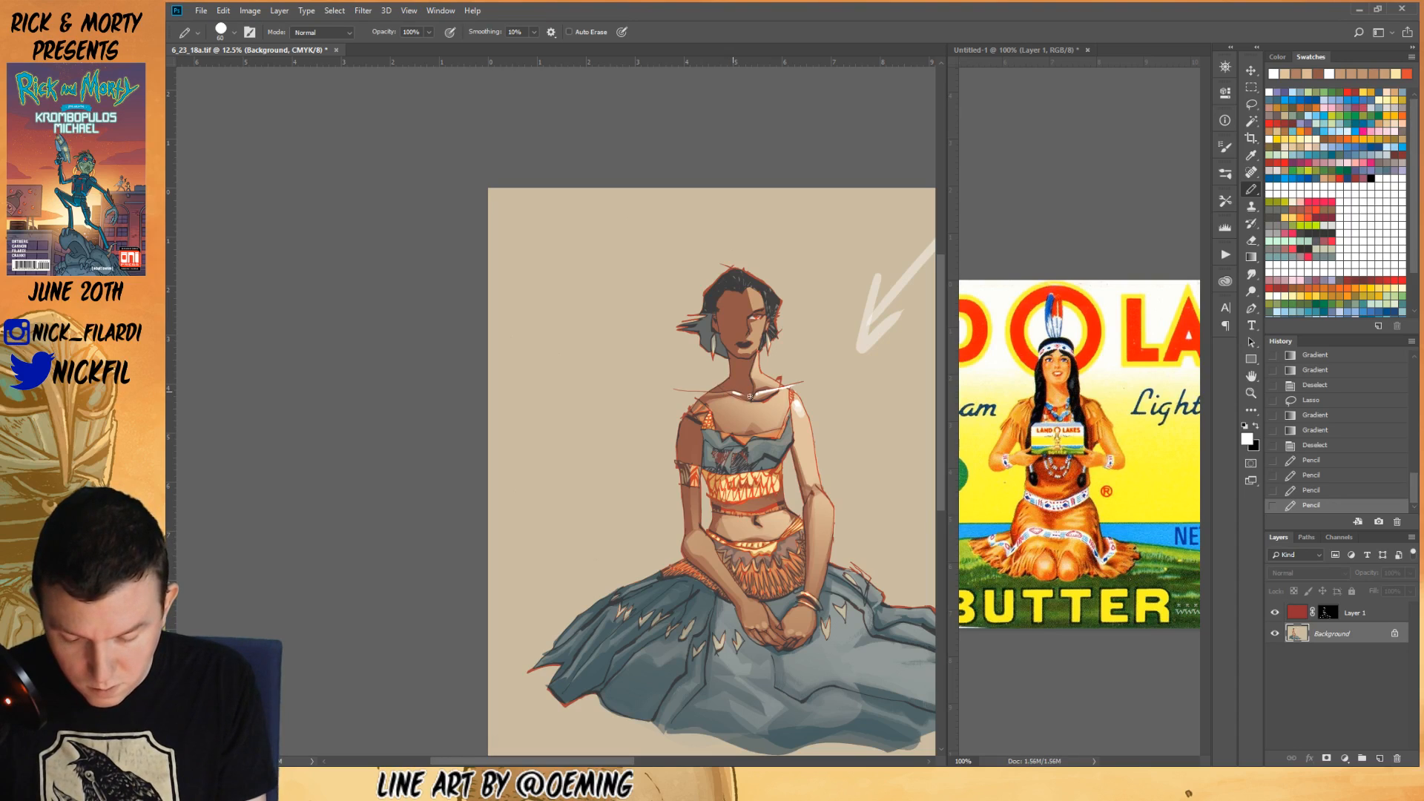
# - Enlarge the Pencil and blend the chest above the neckline at 50% opacity in a skin tone sampled from the bracelet arm's elbow
pyautogui.press('space')
pyautogui.moveTo(751, 566)
pyautogui.mouseDown()
pyautogui.moveTo(782, 479)
pyautogui.moveTo(779, 626)
pyautogui.mouseUp()
pyautogui.click(1252, 190)
pyautogui.keyDown('alt'); pyautogui.click(833, 487); pyautogui.keyUp('alt')
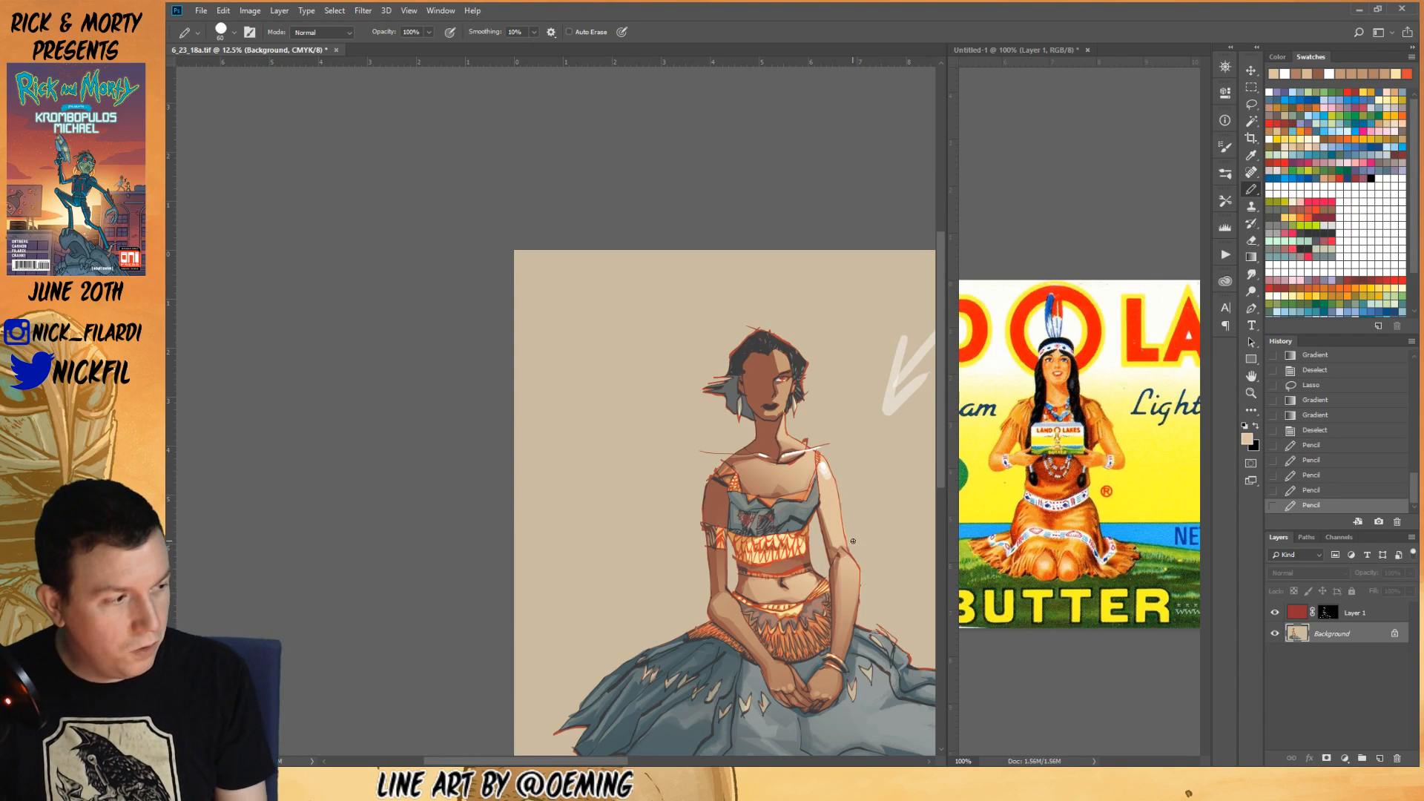
pyautogui.keyDown('alt'); pyautogui.click(857, 564); pyautogui.keyUp('alt')
pyautogui.keyDown('alt'); pyautogui.click(854, 566); pyautogui.keyUp('alt')
pyautogui.press(']')
pyautogui.press(']')
pyautogui.press(']')
pyautogui.press(']')
pyautogui.press(']')
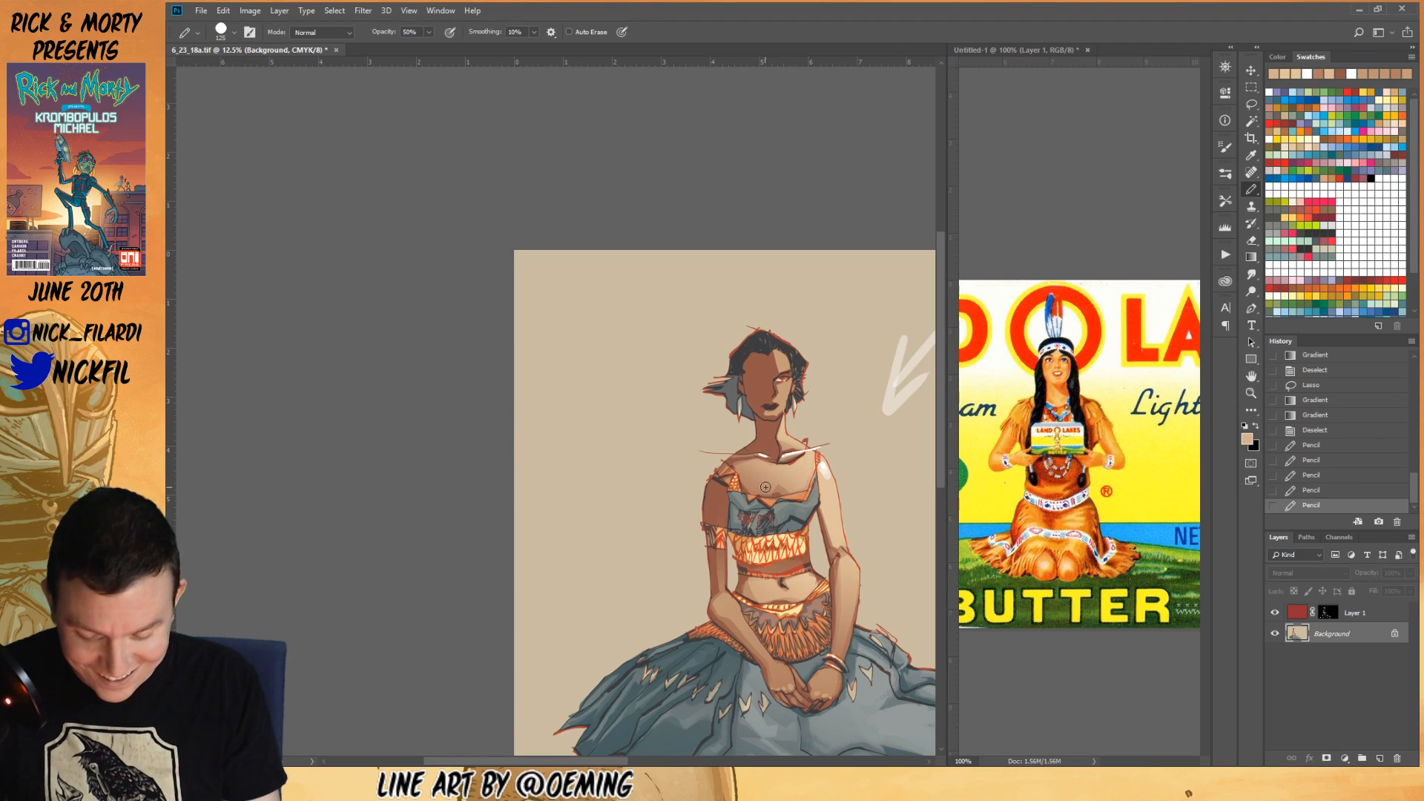
pyautogui.moveTo(765, 487)
pyautogui.mouseDown()
pyautogui.moveTo(752, 477)
pyautogui.moveTo(803, 477)
pyautogui.mouseUp()
pyautogui.moveTo(825, 468); pyautogui.dragTo(831, 460)
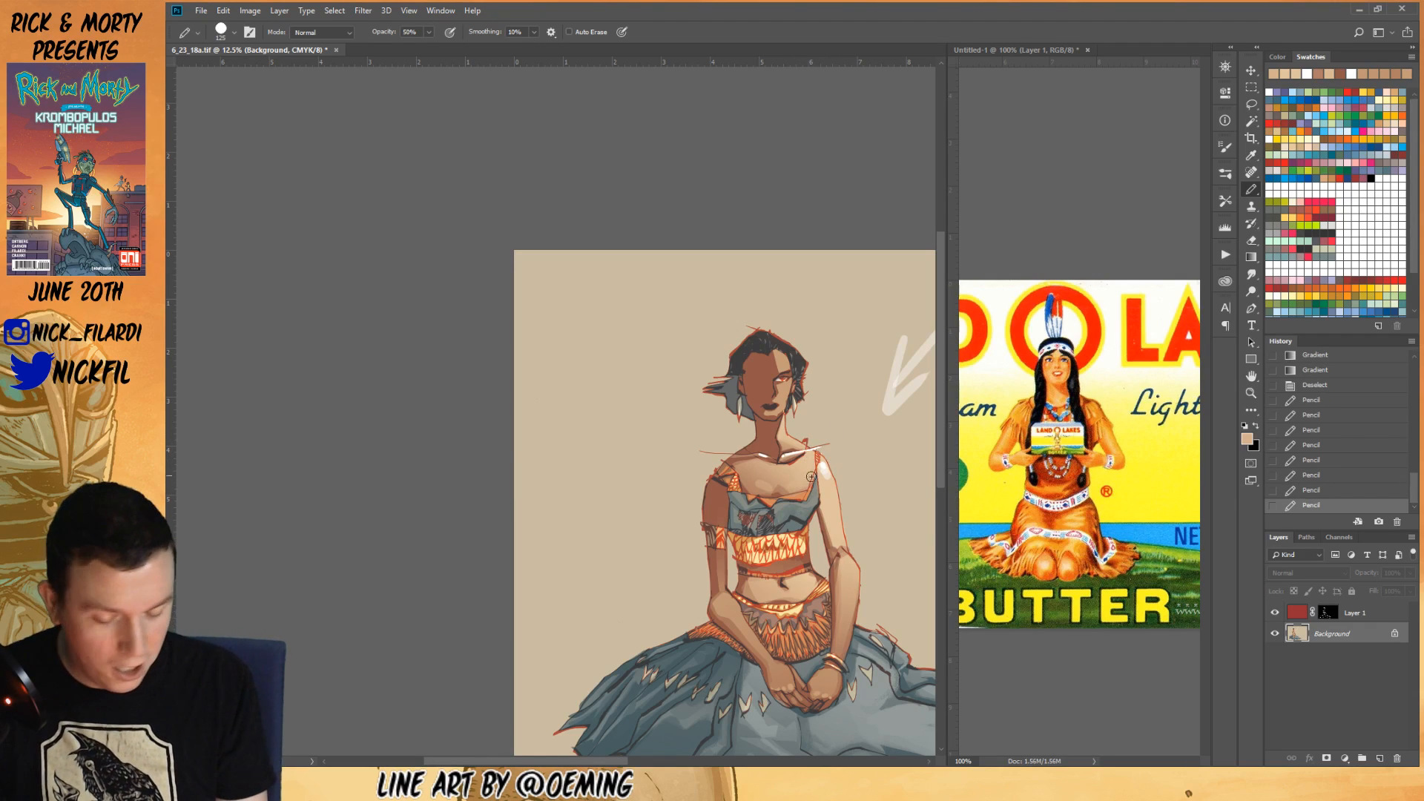
# - Soften the chest shading with further 50% opacity Pencil strokes in tones sampled from the collarbone and chest
pyautogui.keyDown('alt'); pyautogui.click(810, 458); pyautogui.keyUp('alt')
pyautogui.moveTo(808, 483)
pyautogui.mouseDown()
pyautogui.moveTo(786, 489)
pyautogui.moveTo(799, 463)
pyautogui.moveTo(768, 474)
pyautogui.mouseUp()
pyautogui.keyDown('alt'); pyautogui.click(783, 483); pyautogui.keyUp('alt')
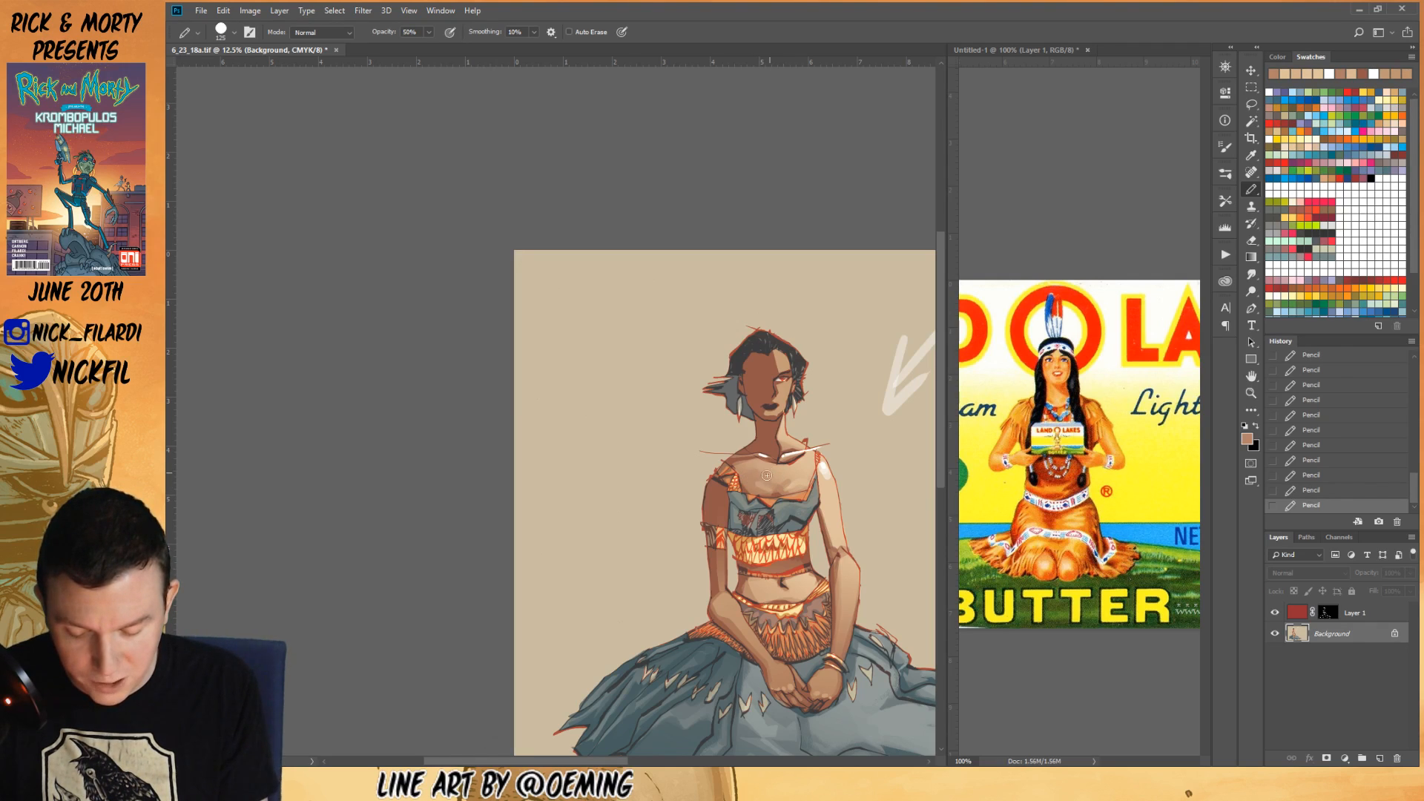
pyautogui.keyDown('alt'); pyautogui.click(768, 465); pyautogui.keyUp('alt')
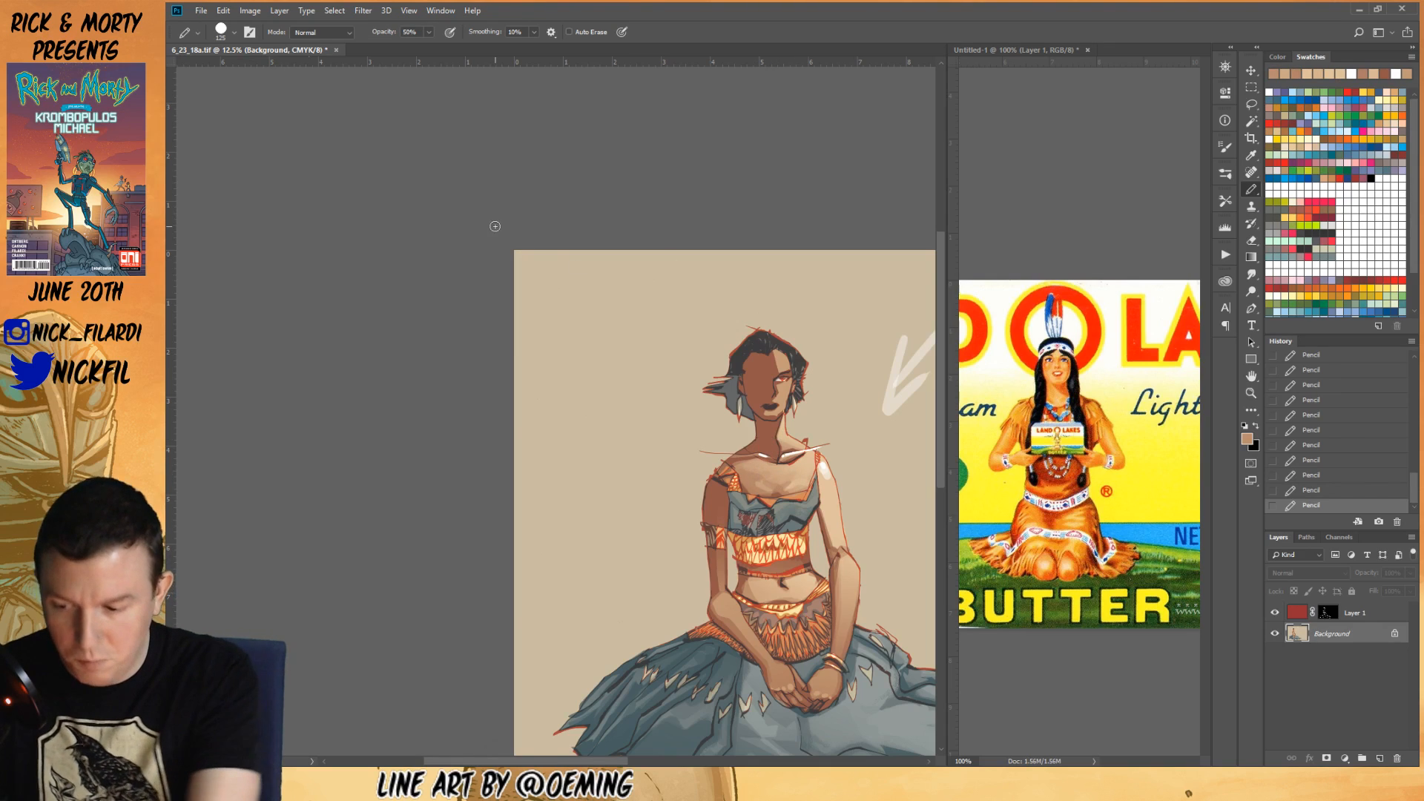
# - Switch to a shaped Brush preset and repaint the chest at 100% opacity in sampled light and mid skin tones
pyautogui.click(234, 33)
pyautogui.doubleClick(307, 503)
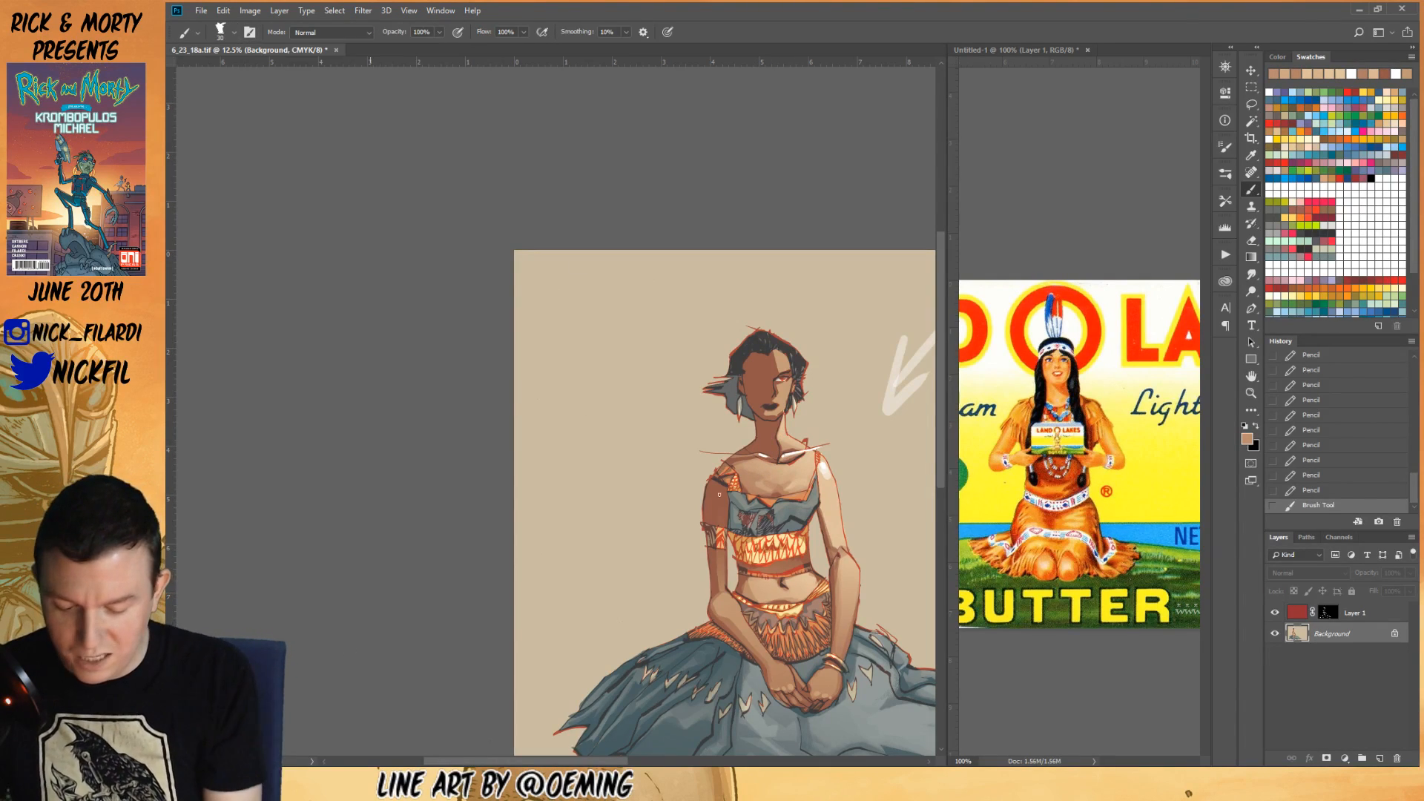
pyautogui.moveTo(759, 475)
pyautogui.mouseDown()
pyautogui.moveTo(769, 508)
pyautogui.moveTo(754, 472)
pyautogui.moveTo(774, 482)
pyautogui.moveTo(753, 465)
pyautogui.moveTo(794, 484)
pyautogui.moveTo(778, 484)
pyautogui.moveTo(808, 472)
pyautogui.moveTo(756, 476)
pyautogui.moveTo(777, 512)
pyautogui.moveTo(758, 463)
pyautogui.moveTo(799, 488)
pyautogui.mouseUp()
pyautogui.keyDown('alt'); pyautogui.click(793, 466); pyautogui.keyUp('alt')
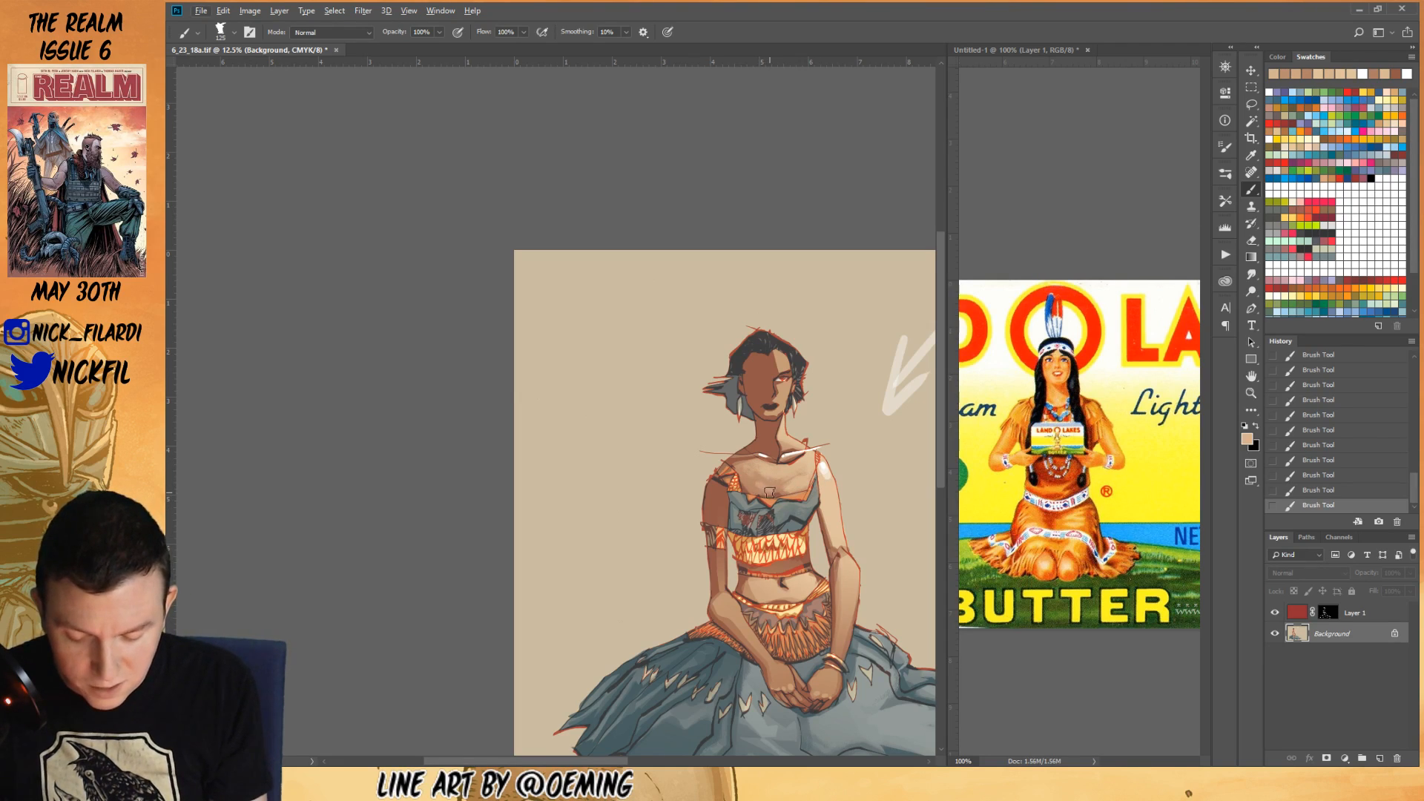
pyautogui.keyDown('alt'); pyautogui.click(763, 489); pyautogui.keyUp('alt')
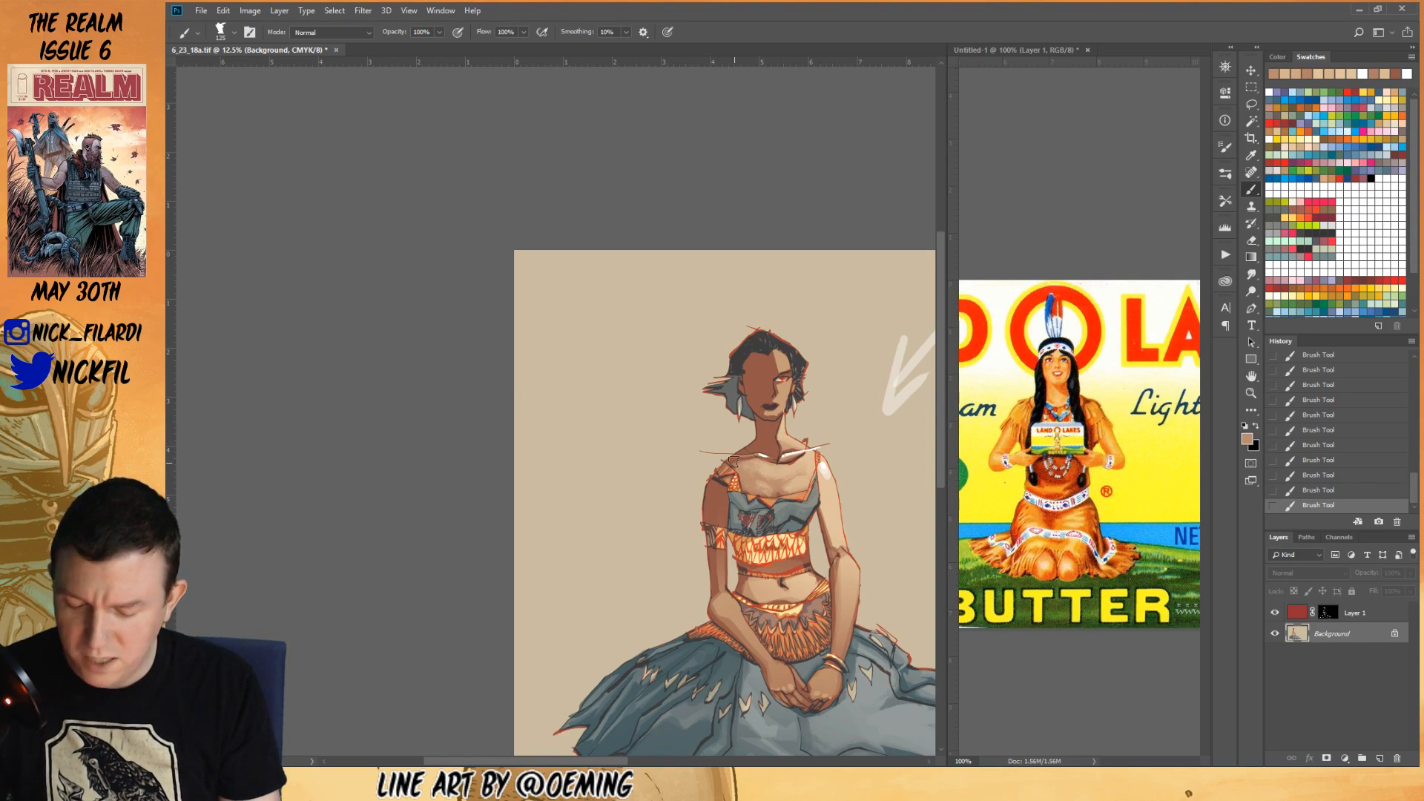
# - Refine the neck and chest with Brush strokes in sampled neck brown, shoulder white and mid chest tones
pyautogui.keyDown('alt'); pyautogui.click(768, 420); pyautogui.keyUp('alt')
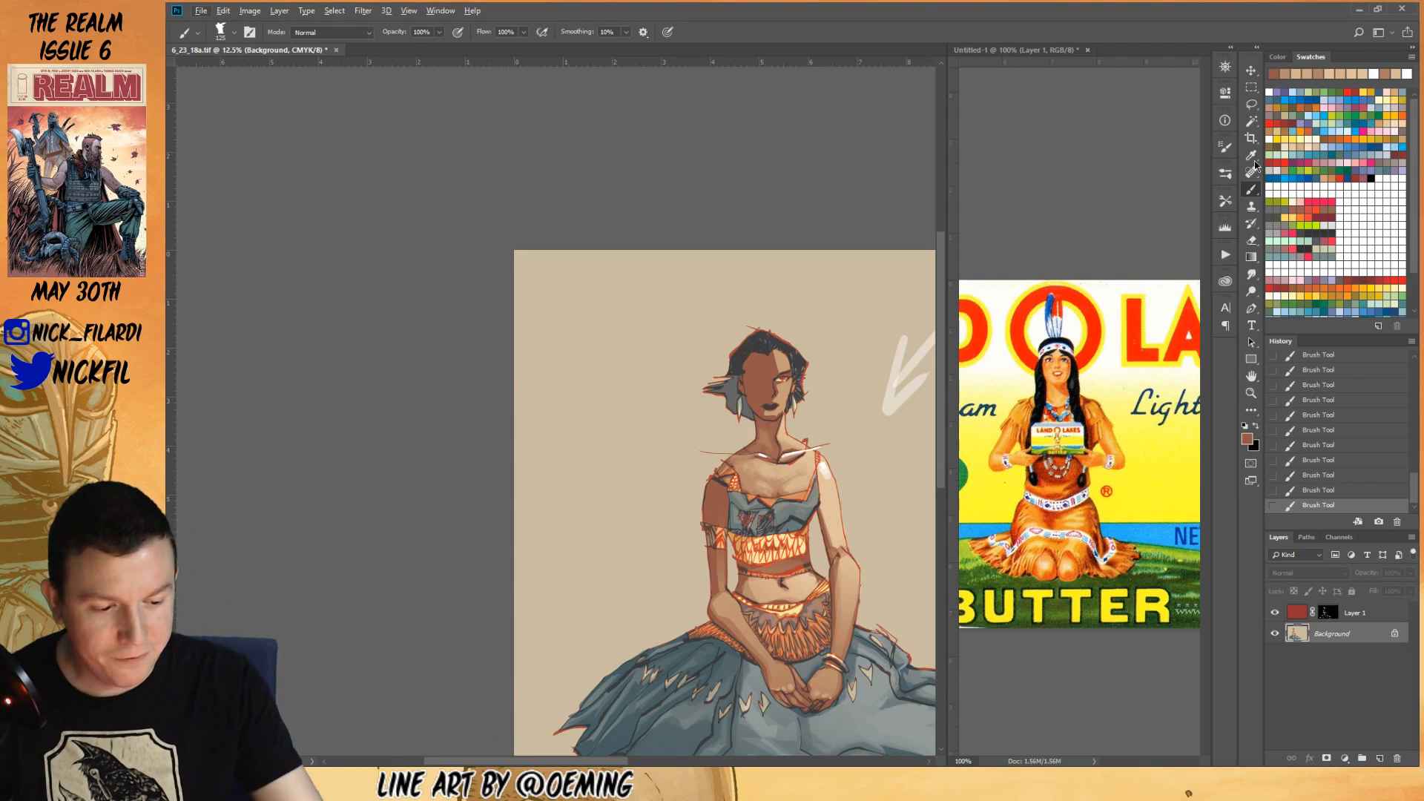
pyautogui.keyDown('alt'); pyautogui.click(822, 466); pyautogui.keyUp('alt')
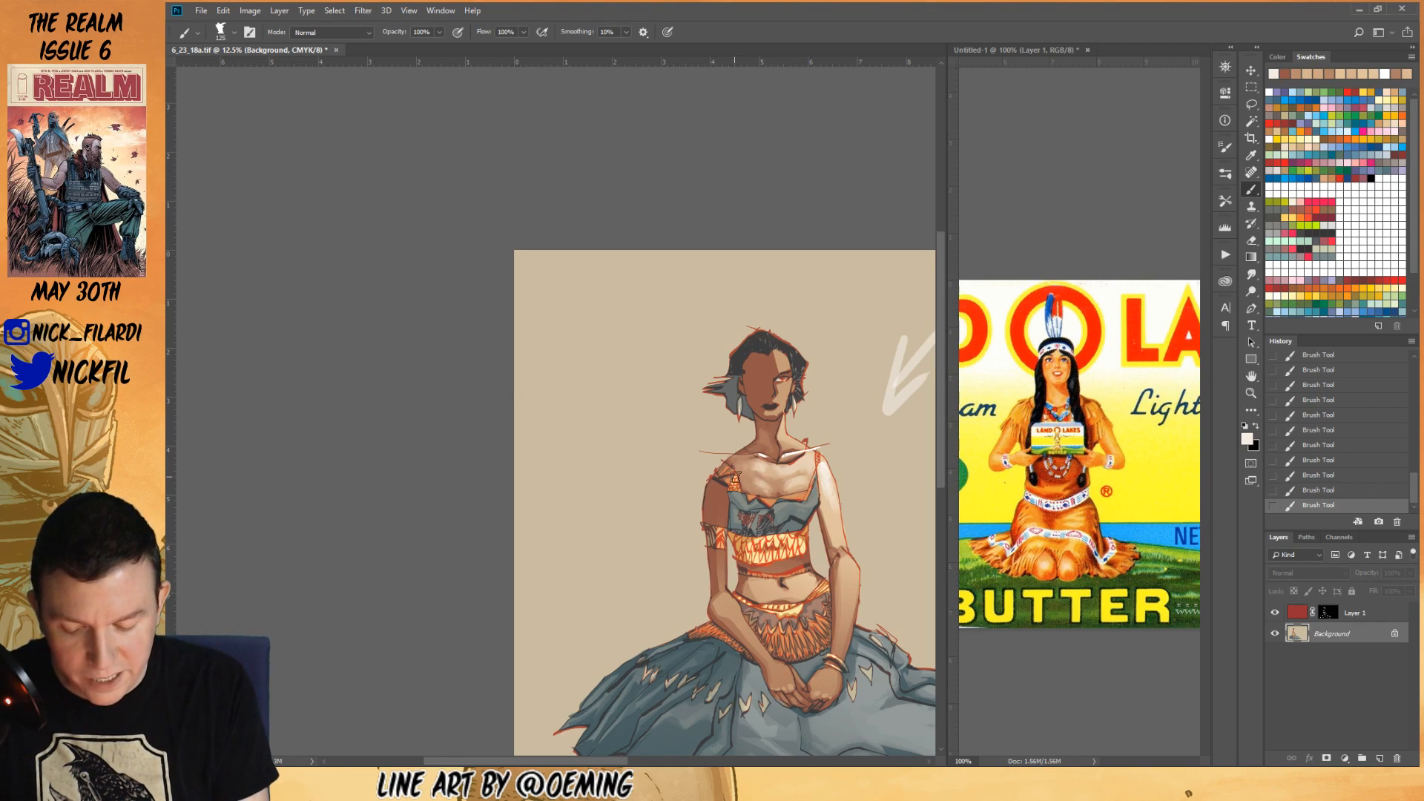
pyautogui.keyDown('alt'); pyautogui.click(780, 479); pyautogui.keyUp('alt')
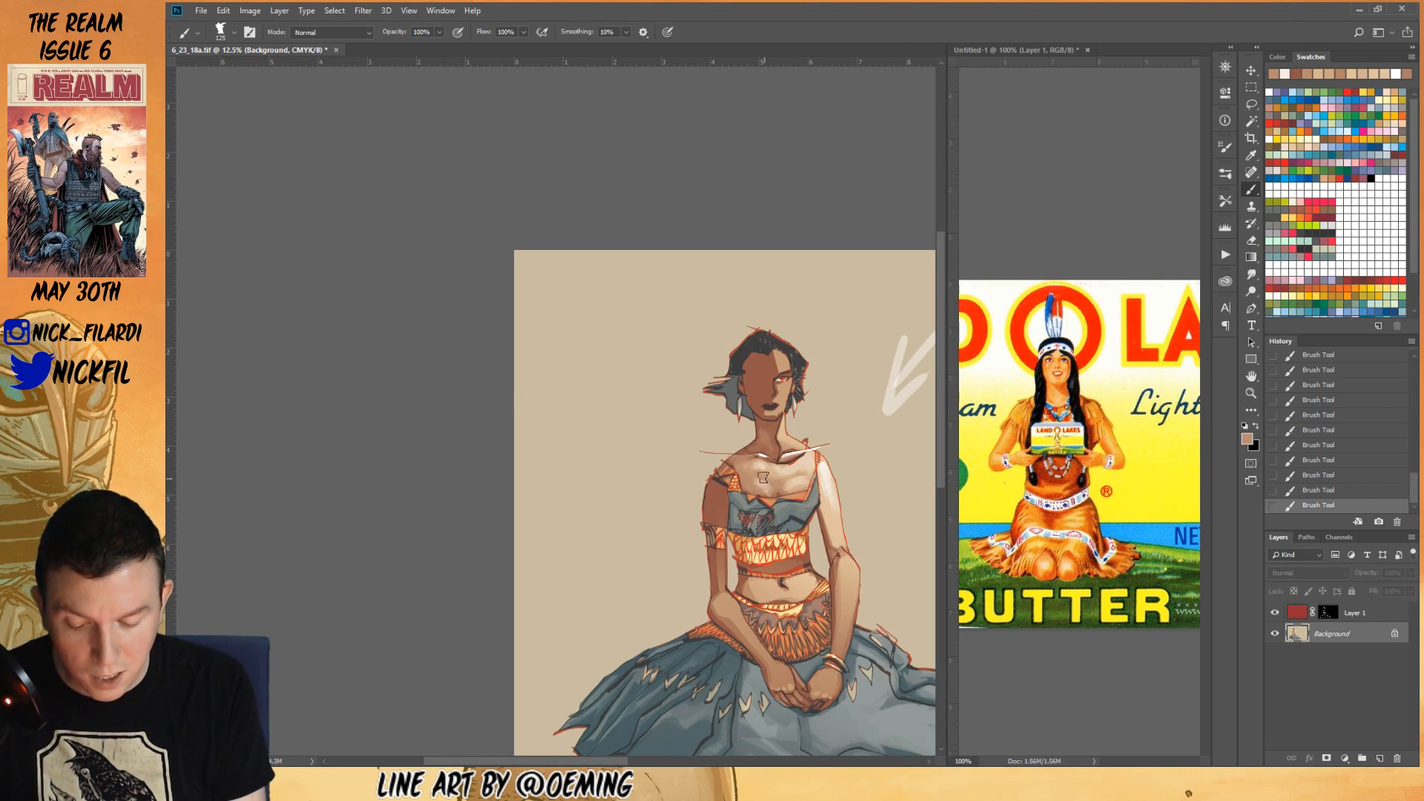
pyautogui.keyDown('alt'); pyautogui.click(779, 477); pyautogui.keyUp('alt')
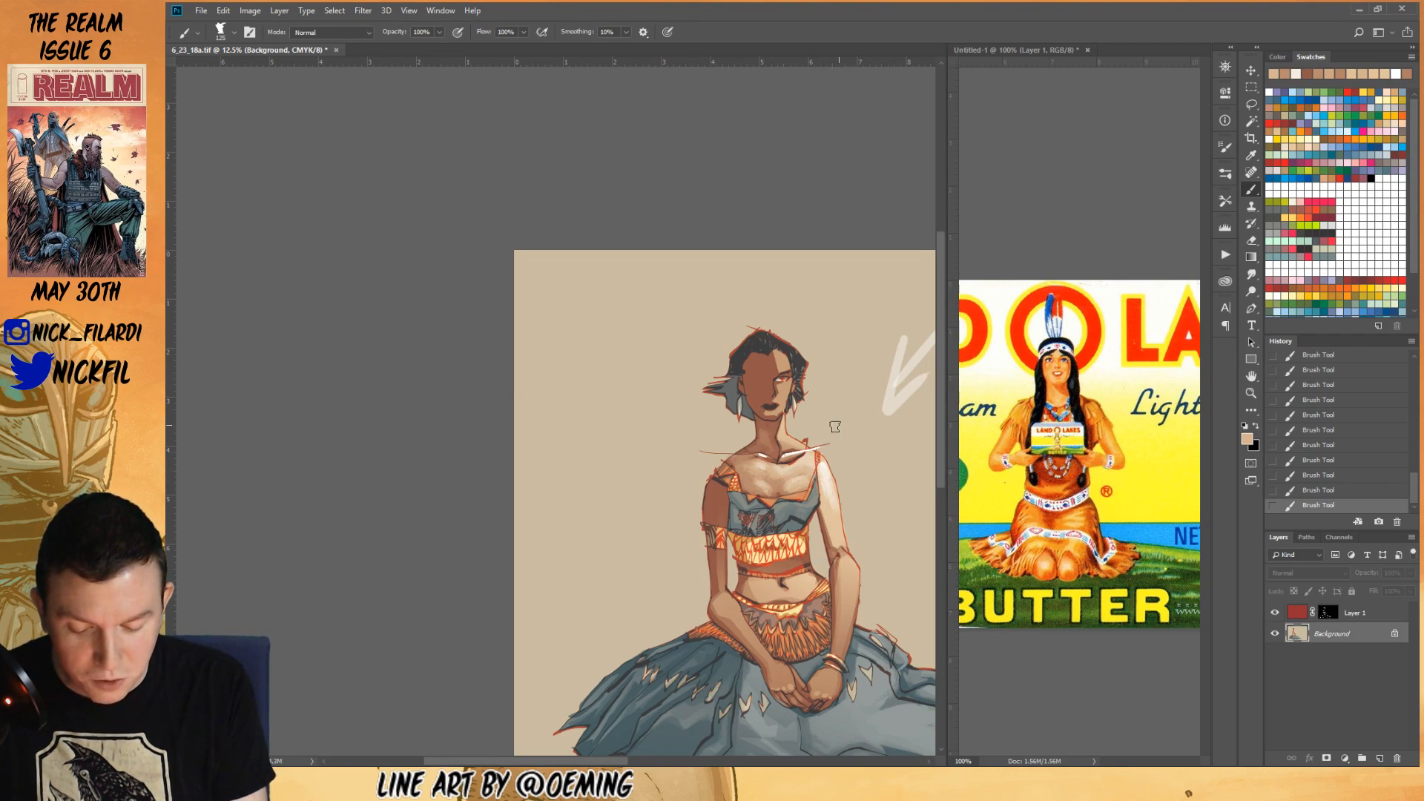
# - Blend the bracelet arm from shoulder to elbow with 50% opacity Brush strokes in skin tones sampled along the arm
pyautogui.keyDown('alt'); pyautogui.click(824, 483); pyautogui.keyUp('alt')
pyautogui.press('5')
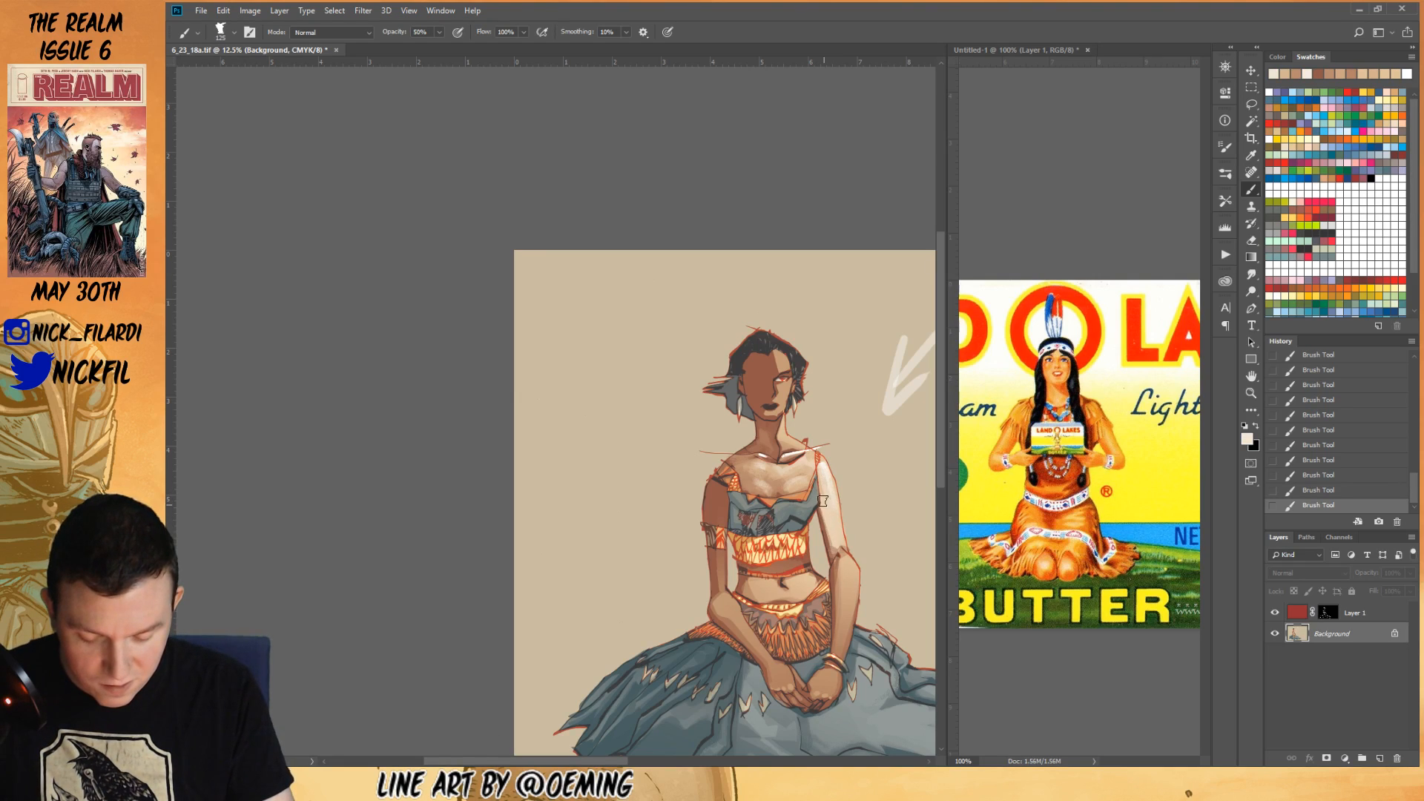
pyautogui.moveTo(847, 567); pyautogui.dragTo(847, 608)
pyautogui.keyDown('alt'); pyautogui.click(844, 587); pyautogui.keyUp('alt')
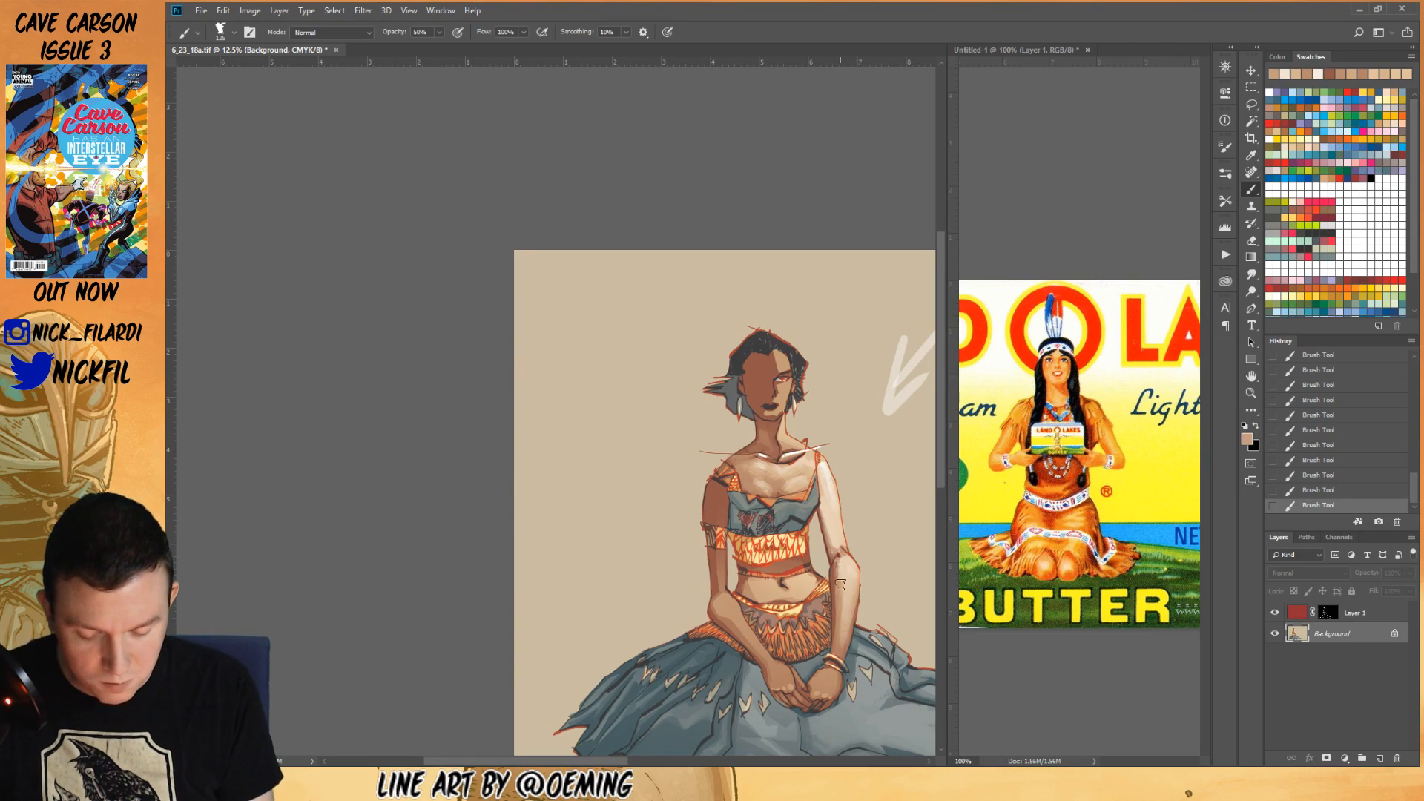
pyautogui.keyDown('alt'); pyautogui.click(850, 547); pyautogui.keyUp('alt')
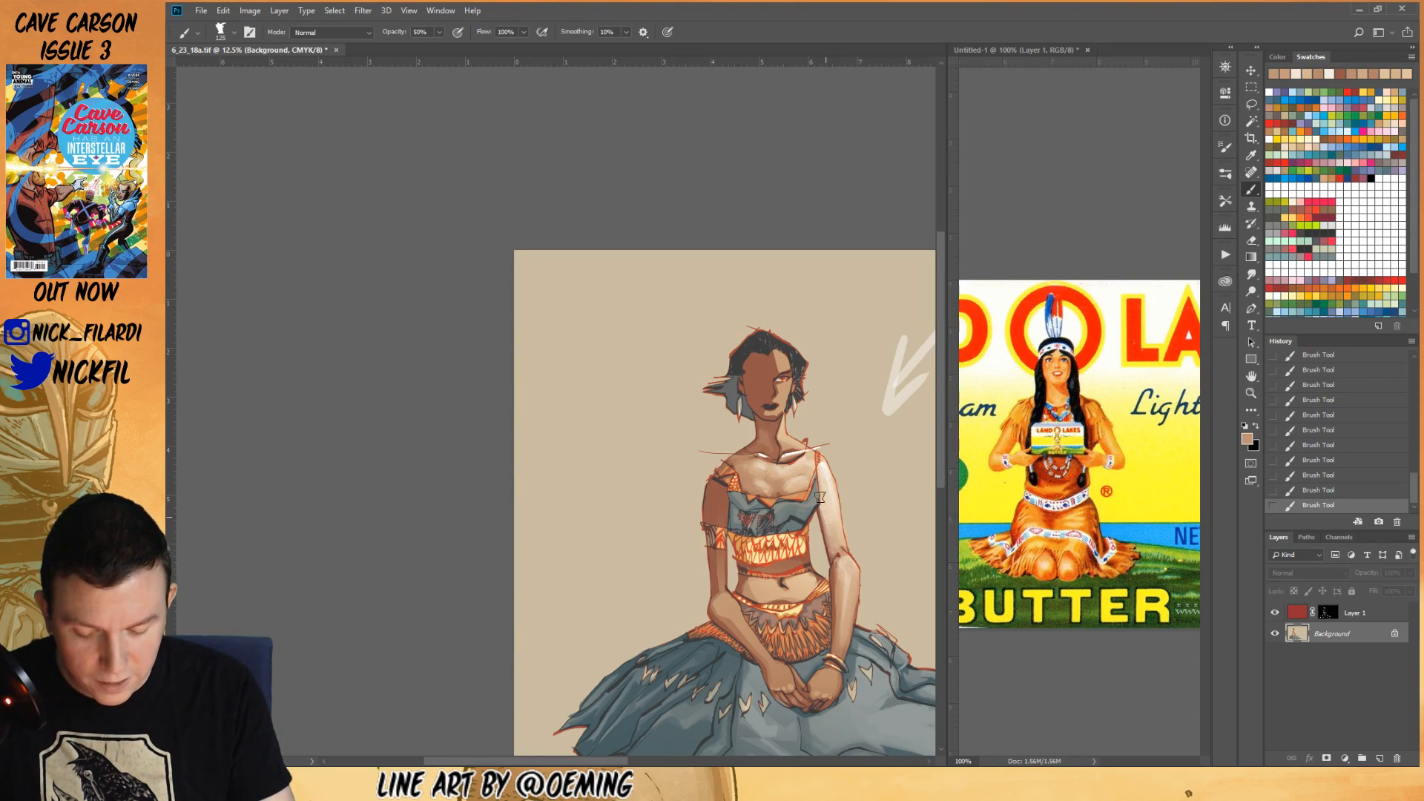
pyautogui.keyDown('alt'); pyautogui.click(840, 525); pyautogui.keyUp('alt')
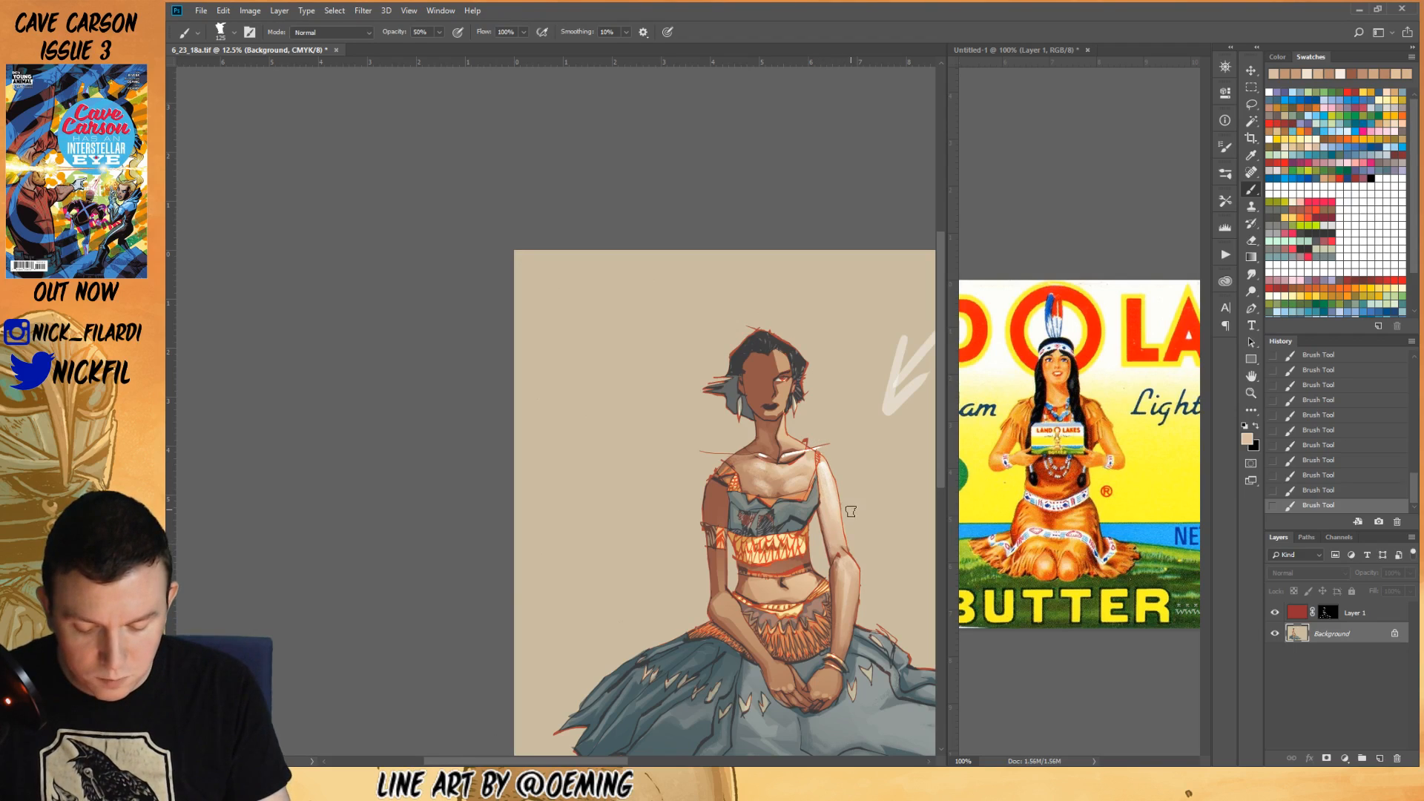
pyautogui.keyDown('alt'); pyautogui.click(849, 544); pyautogui.keyUp('alt')
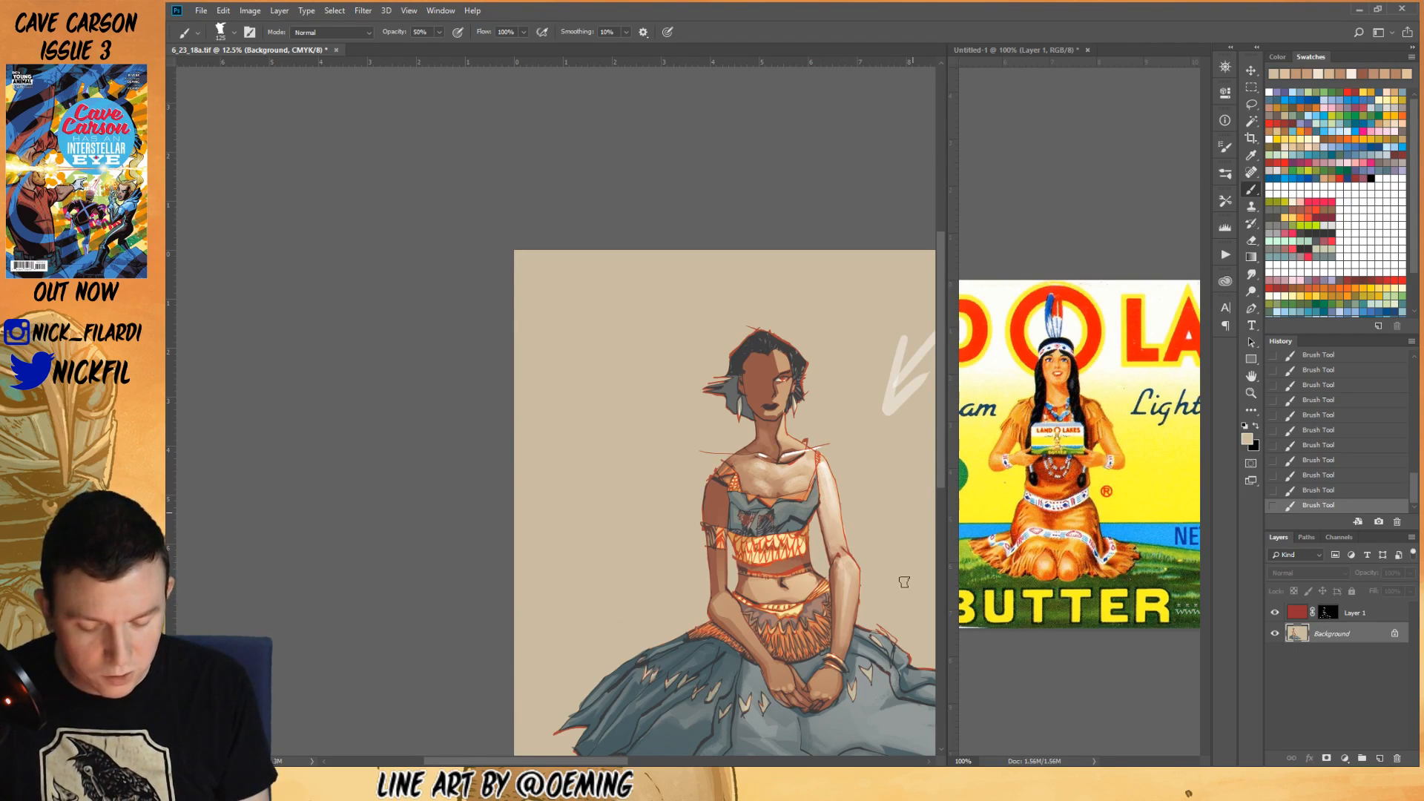
# - Blend the armband arm's skin below the armband with 50% opacity Brush strokes in sampled skin tones
pyautogui.press('space')
pyautogui.moveTo(791, 609); pyautogui.dragTo(779, 590)
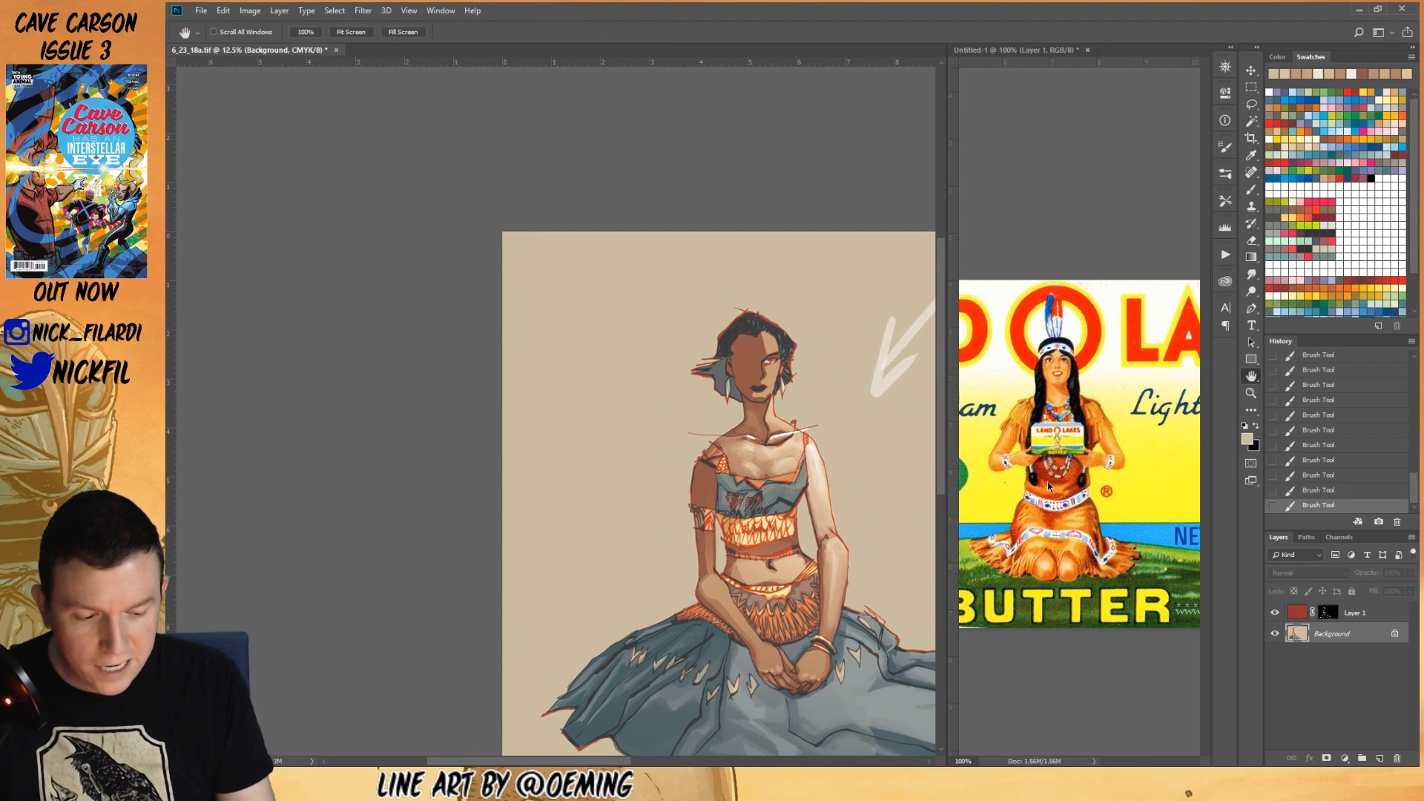
pyautogui.click(1252, 193)
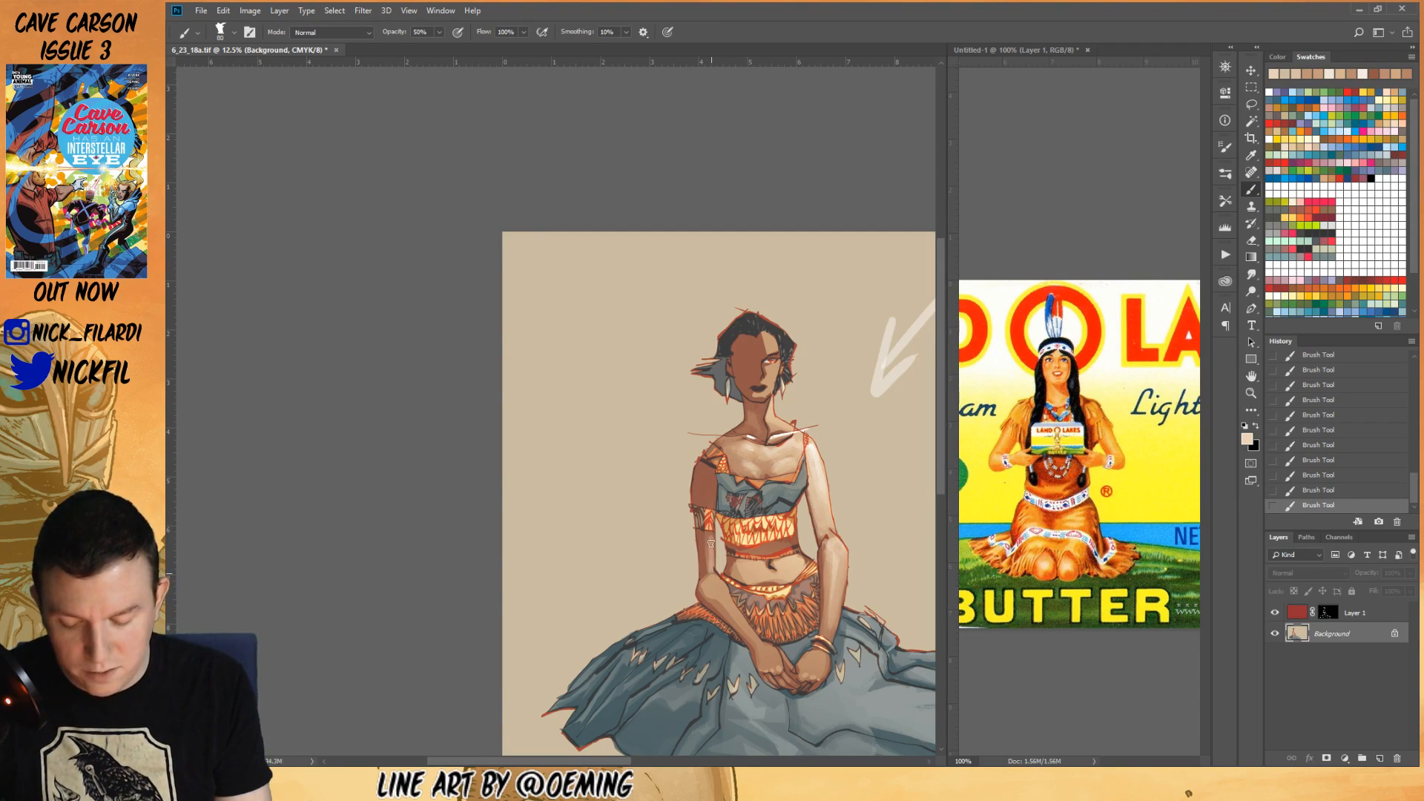
pyautogui.keyDown('alt'); pyautogui.click(708, 546); pyautogui.keyUp('alt')
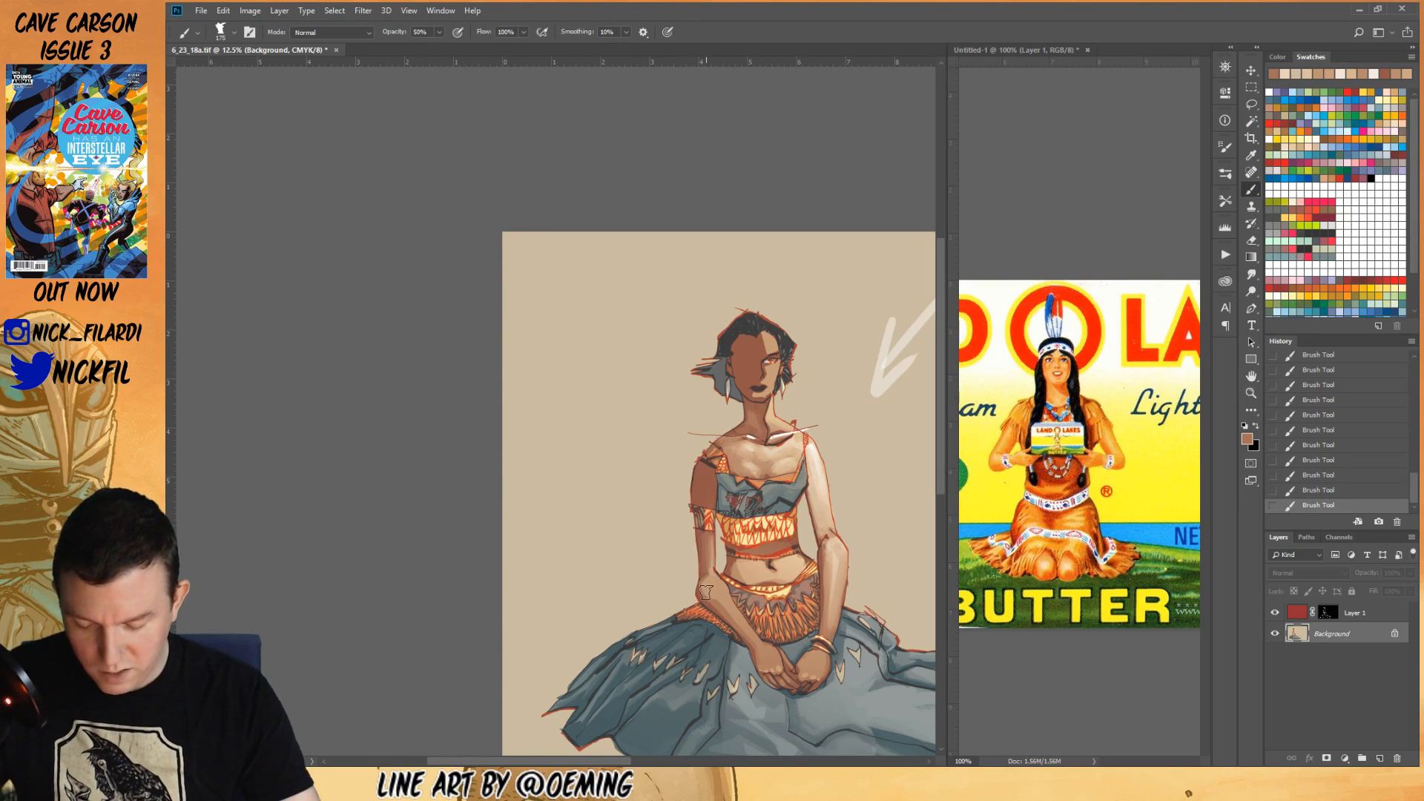
# - Model the armband arm's elbow with 100% opacity Brush strokes in tones sampled from the elbow, hand and belly side
pyautogui.press('0')
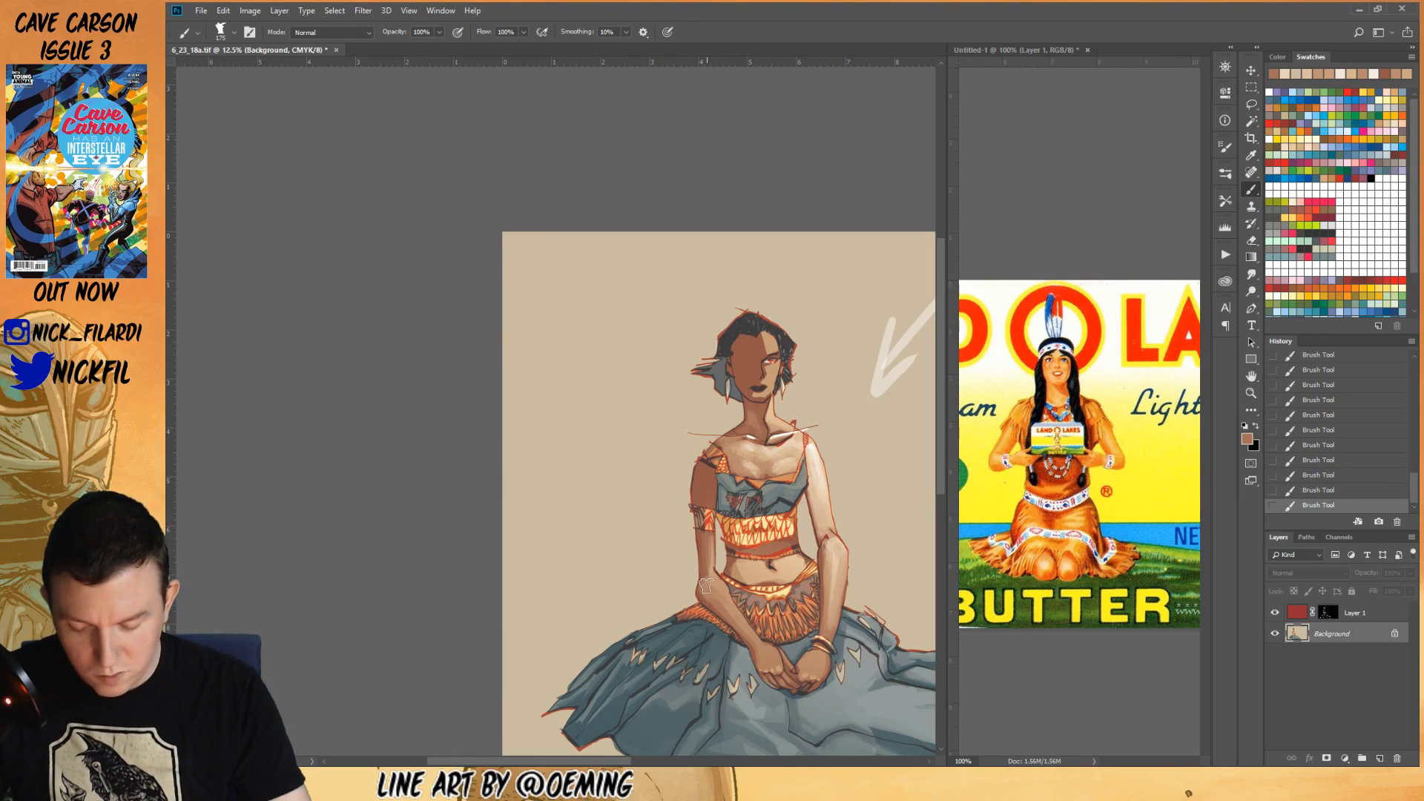
pyautogui.keyDown('alt'); pyautogui.click(712, 586); pyautogui.keyUp('alt')
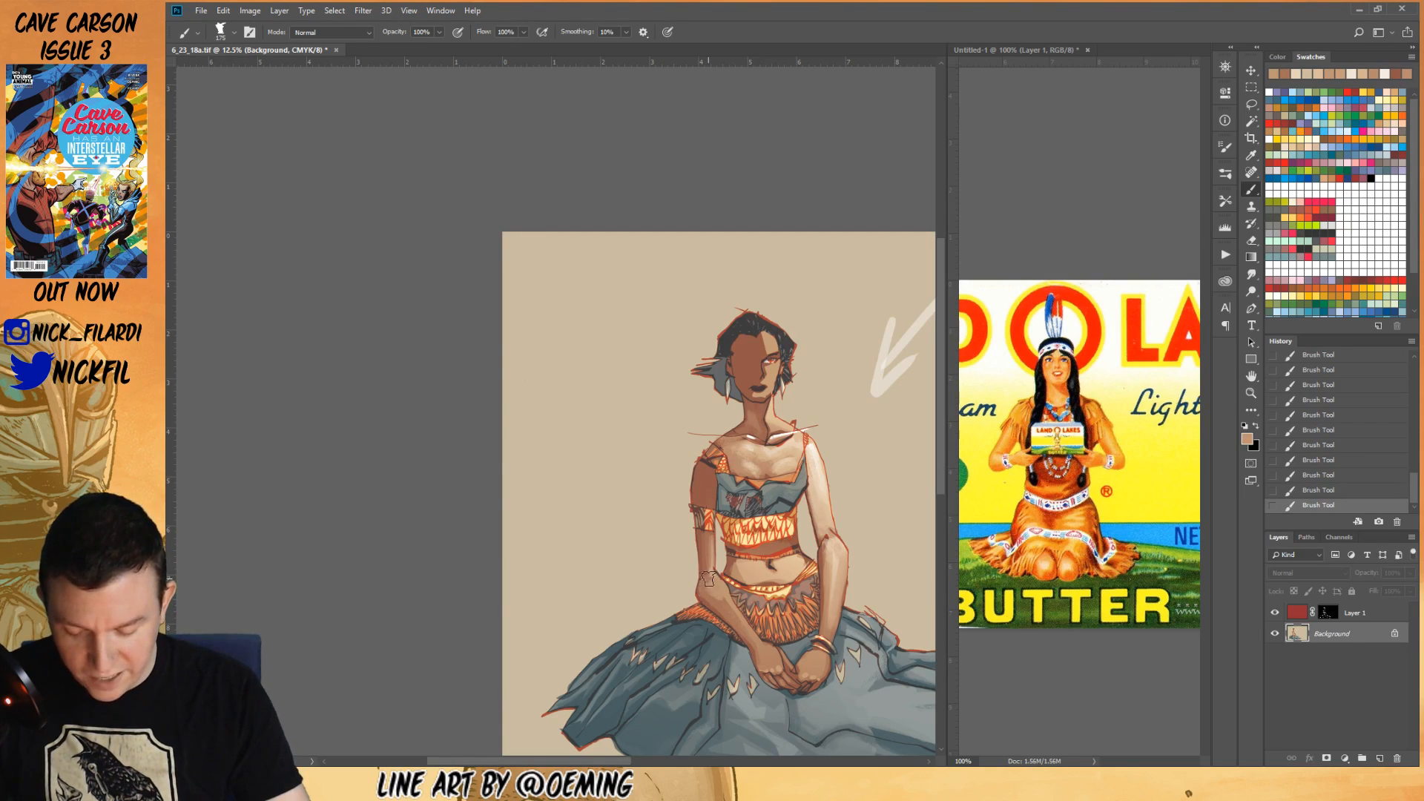
pyautogui.keyDown('alt'); pyautogui.click(769, 659); pyautogui.keyUp('alt')
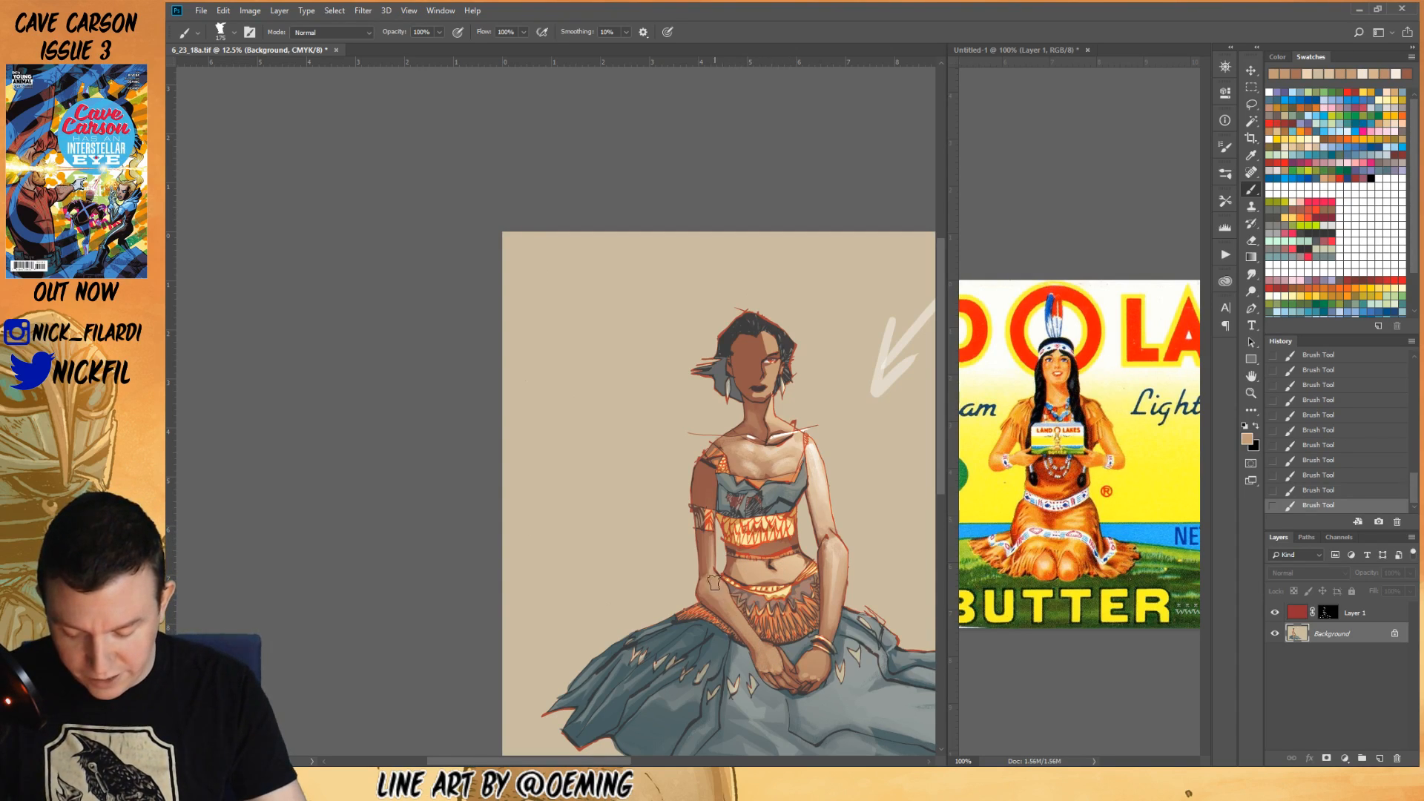
pyautogui.keyDown('alt'); pyautogui.click(739, 589); pyautogui.keyUp('alt')
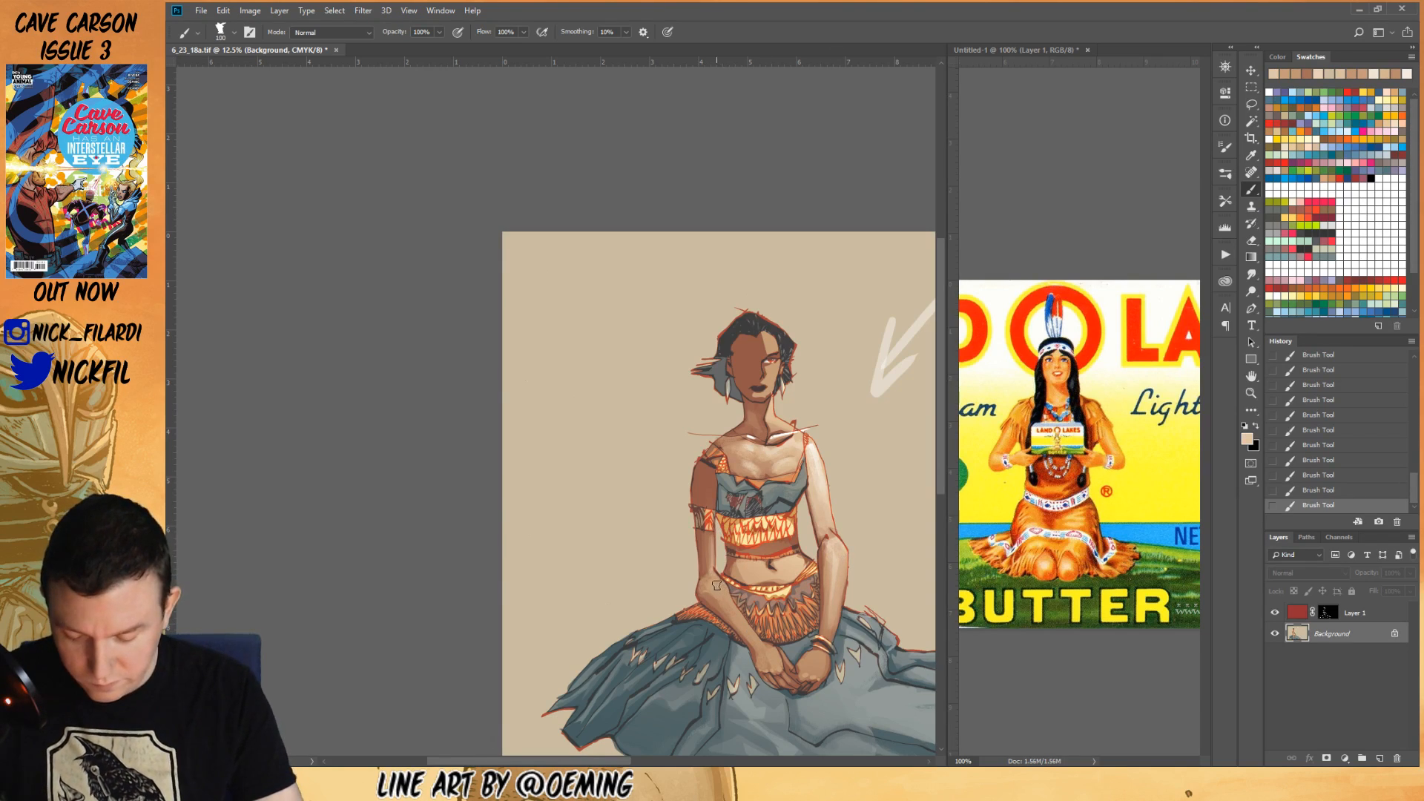
# - Paint the armband arm's forearm and hand with Brush strokes in light and mid tones sampled along the forearm
pyautogui.keyDown('alt'); pyautogui.click(723, 594); pyautogui.keyUp('alt')
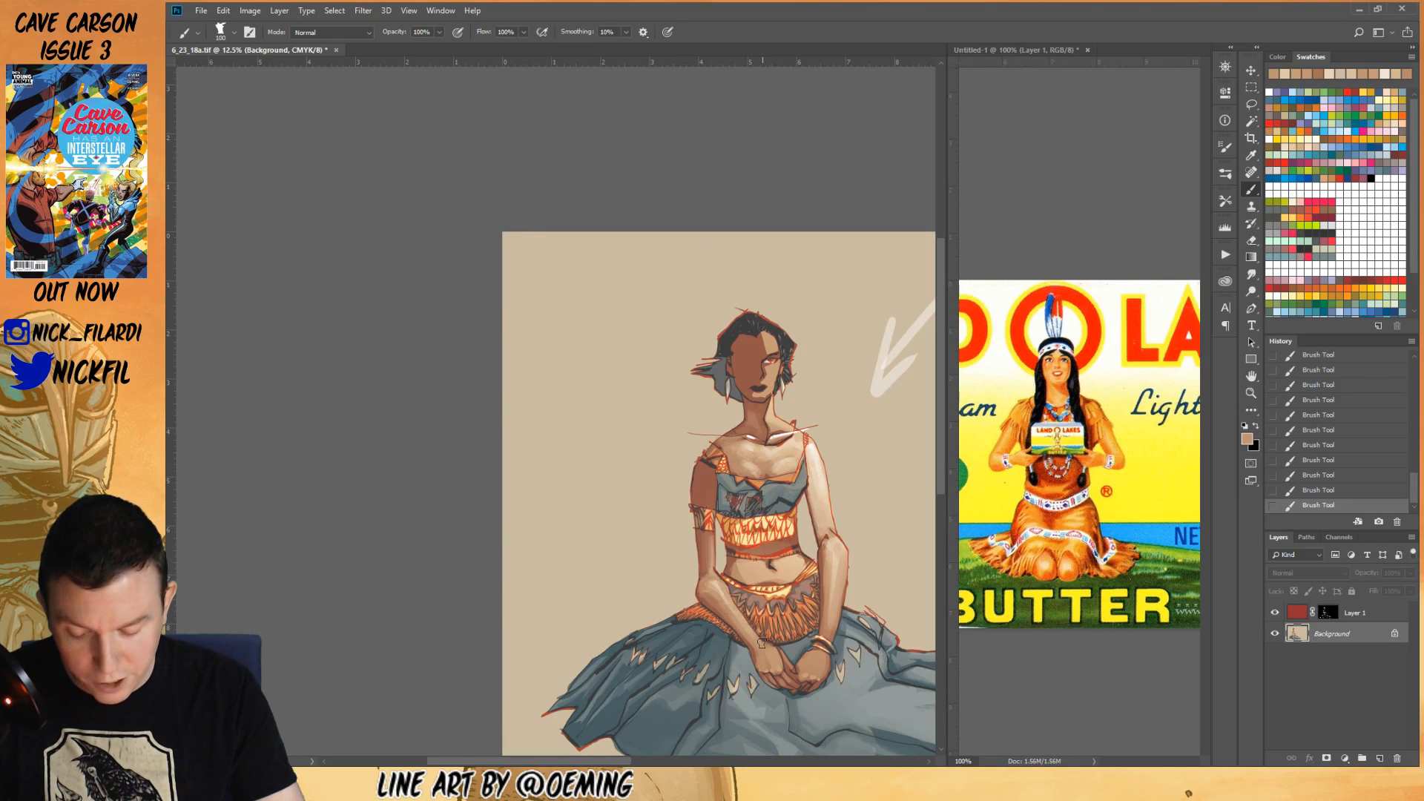
pyautogui.keyDown('alt'); pyautogui.click(719, 584); pyautogui.keyUp('alt')
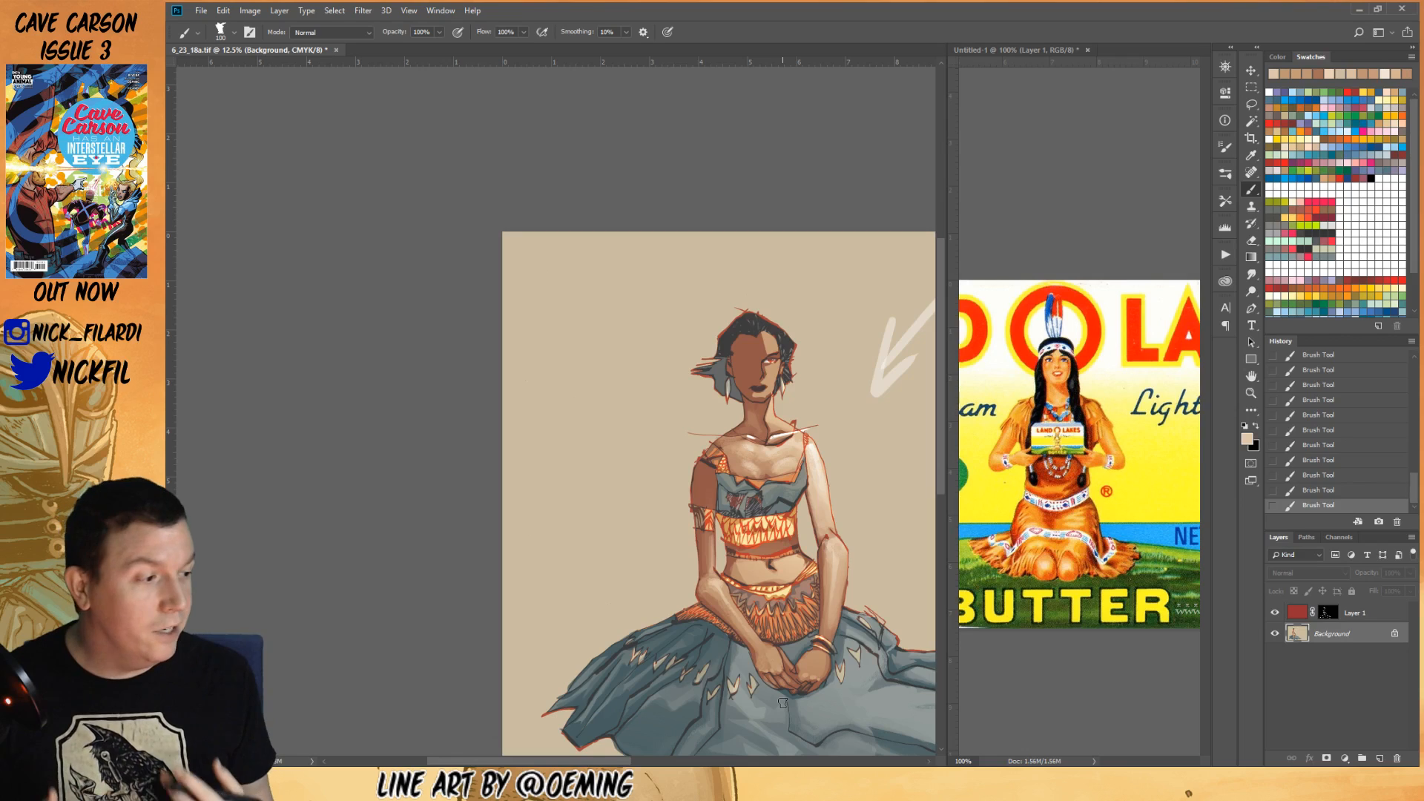
pyautogui.keyDown('alt'); pyautogui.click(772, 644); pyautogui.keyUp('alt')
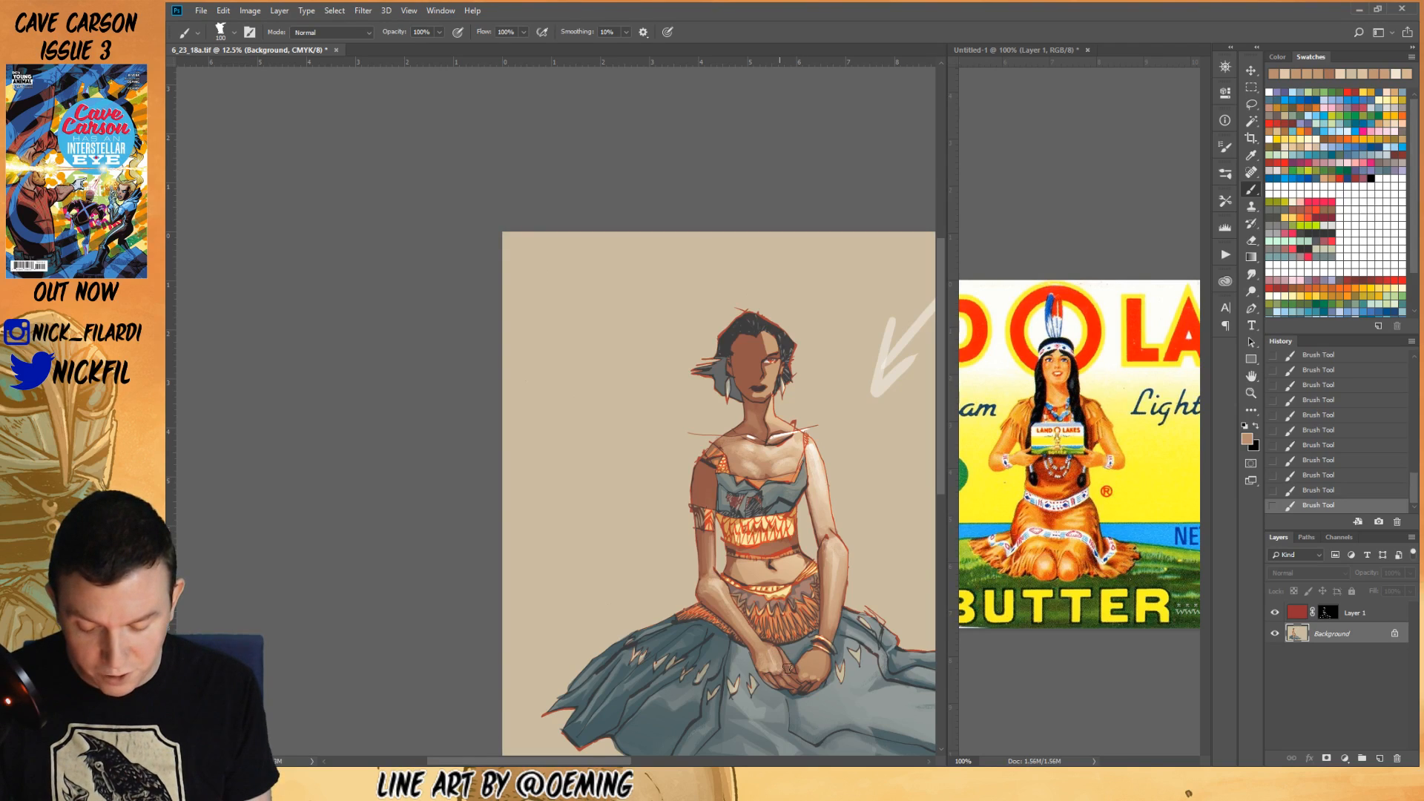
pyautogui.keyDown('alt'); pyautogui.click(779, 658); pyautogui.keyUp('alt')
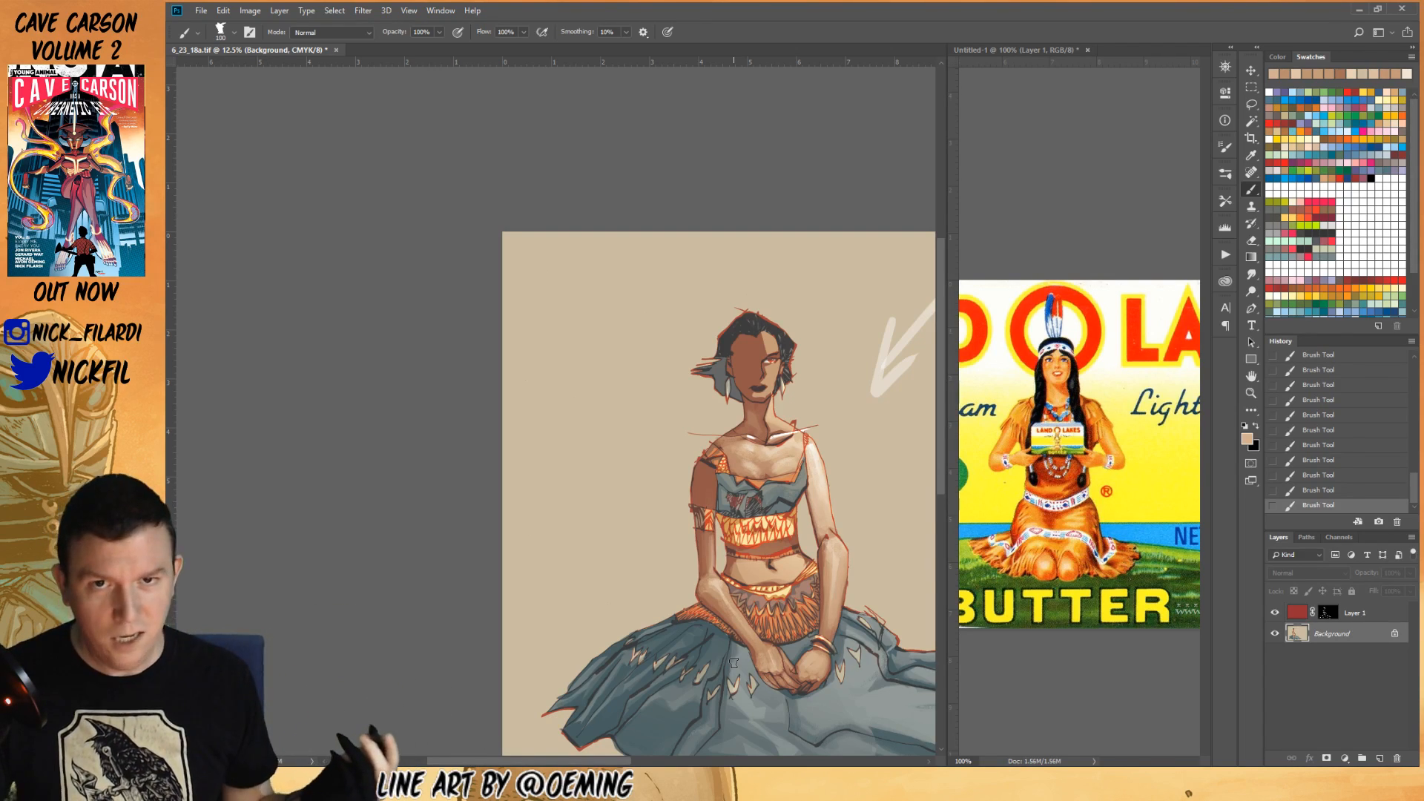
# - Refine the bracelet arm's upper arm with Brush strokes in dark and light skin tones sampled from both upper arms
pyautogui.click(1251, 376)
pyautogui.moveTo(704, 445); pyautogui.dragTo(743, 482)
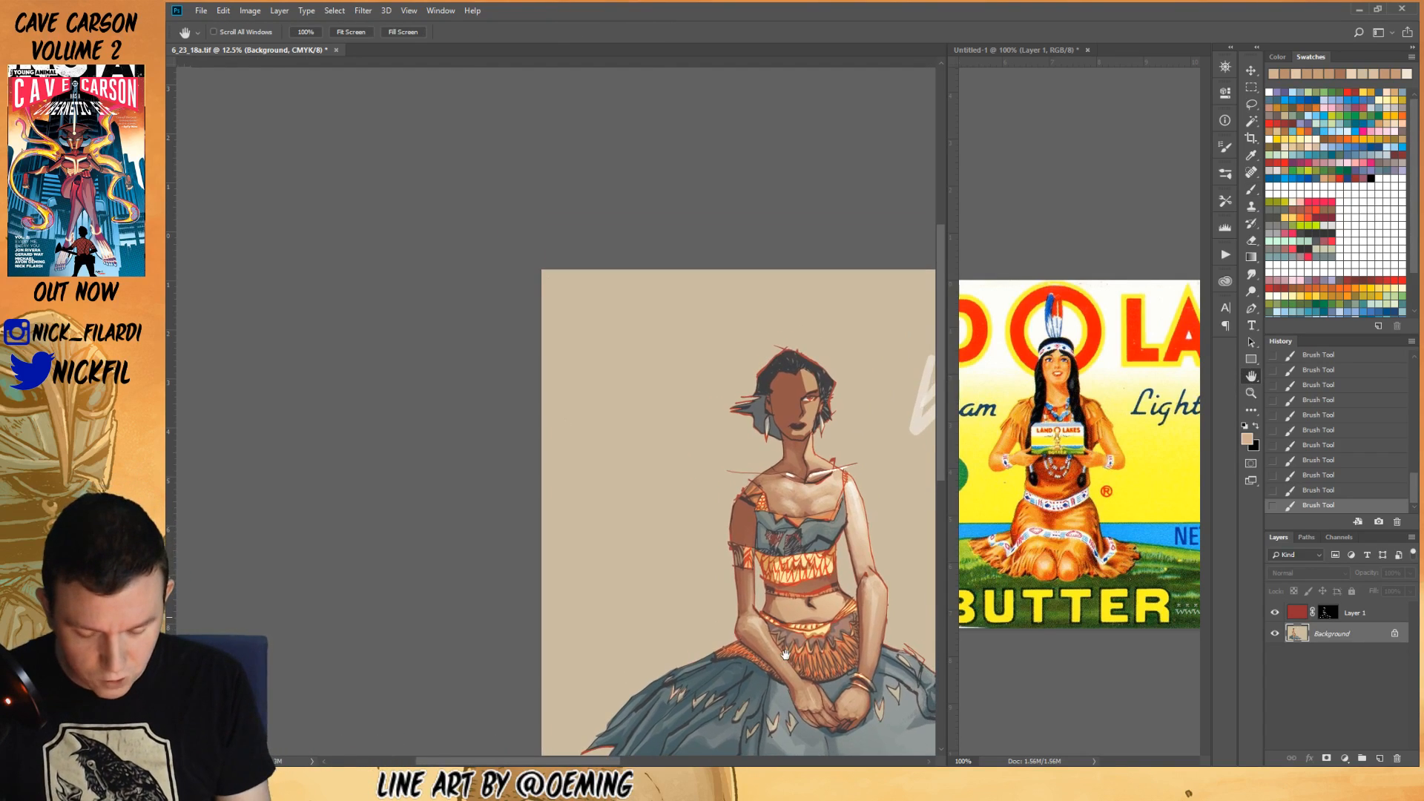
pyautogui.click(1251, 189)
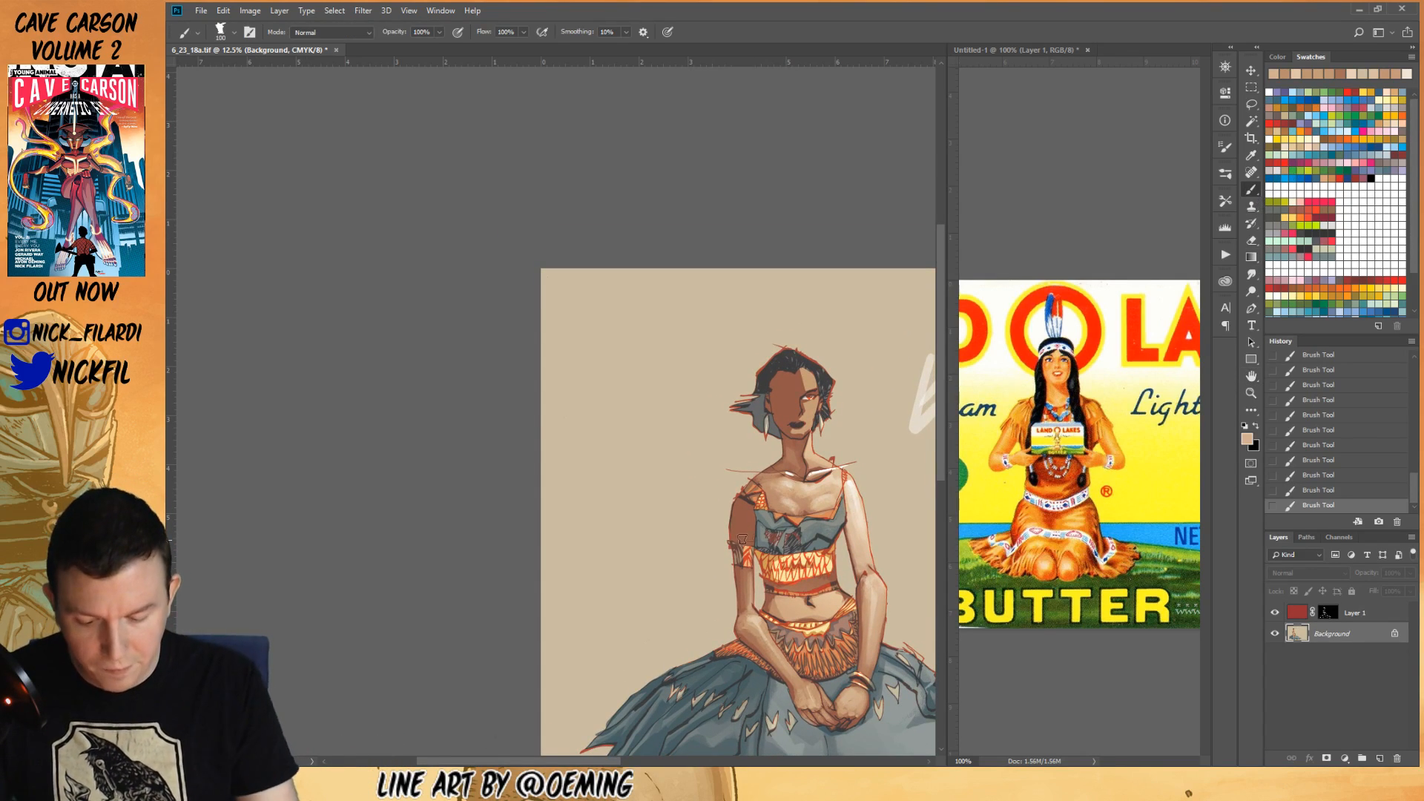
pyautogui.keyDown('alt'); pyautogui.click(744, 516); pyautogui.keyUp('alt')
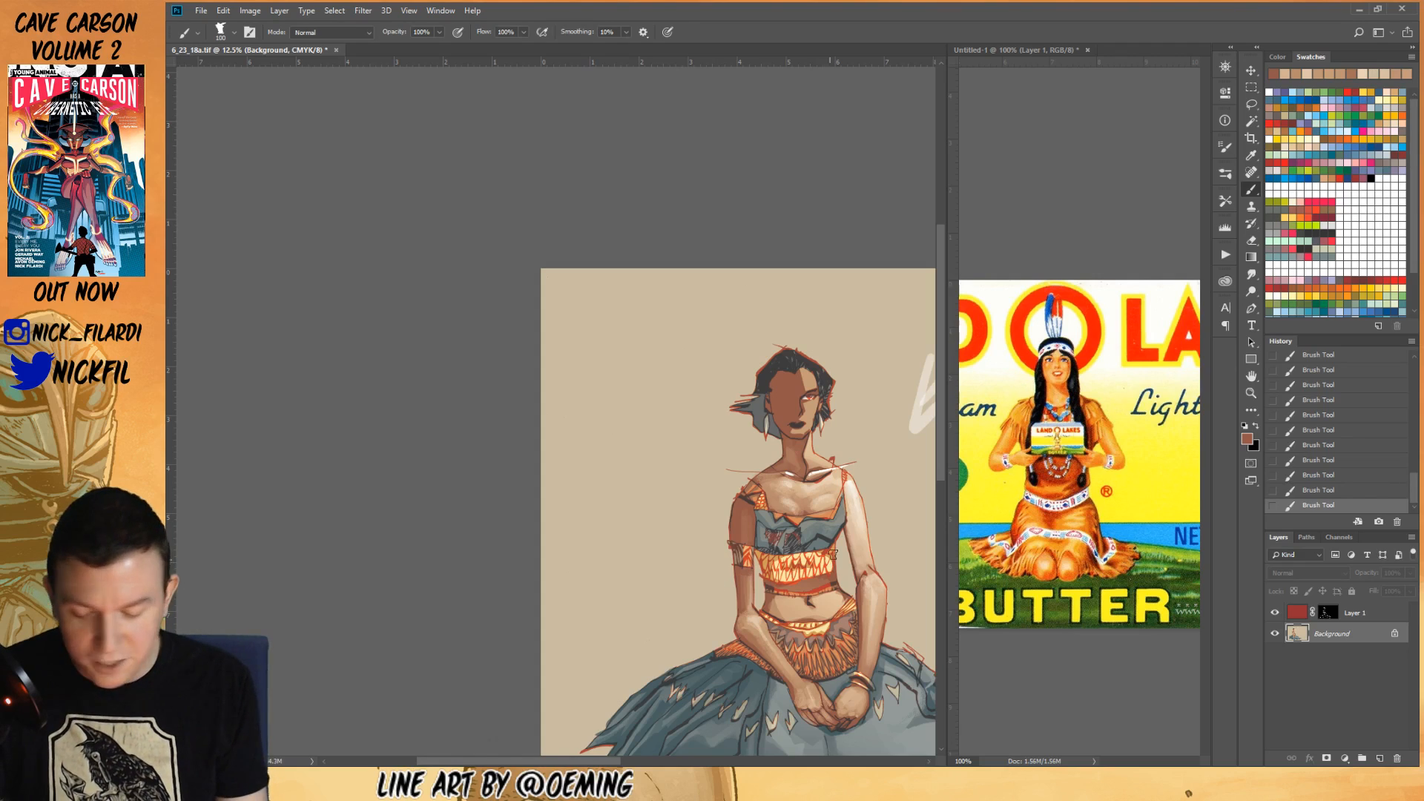
pyautogui.keyDown('alt'); pyautogui.click(851, 507); pyautogui.keyUp('alt')
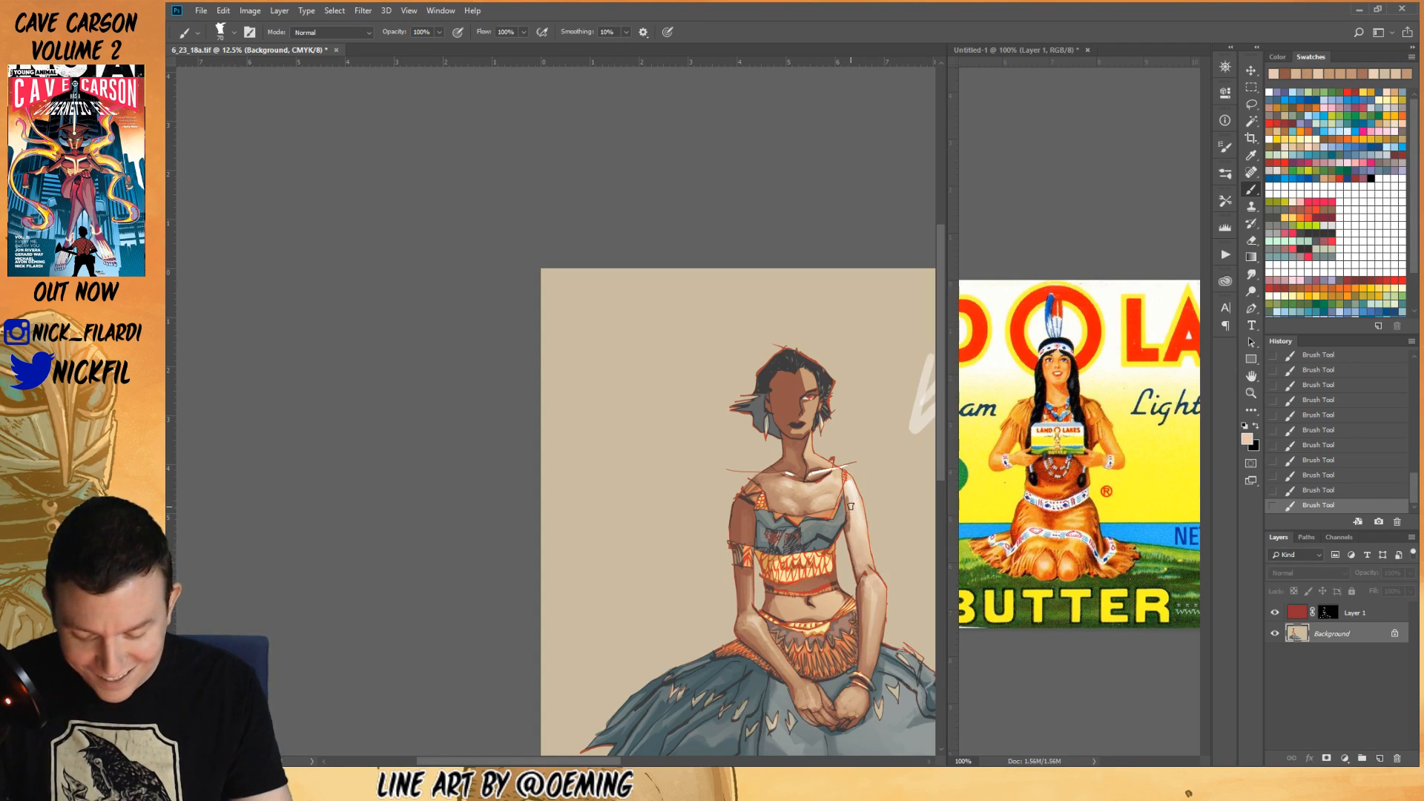
pyautogui.keyDown('alt'); pyautogui.click(851, 525); pyautogui.keyUp('alt')
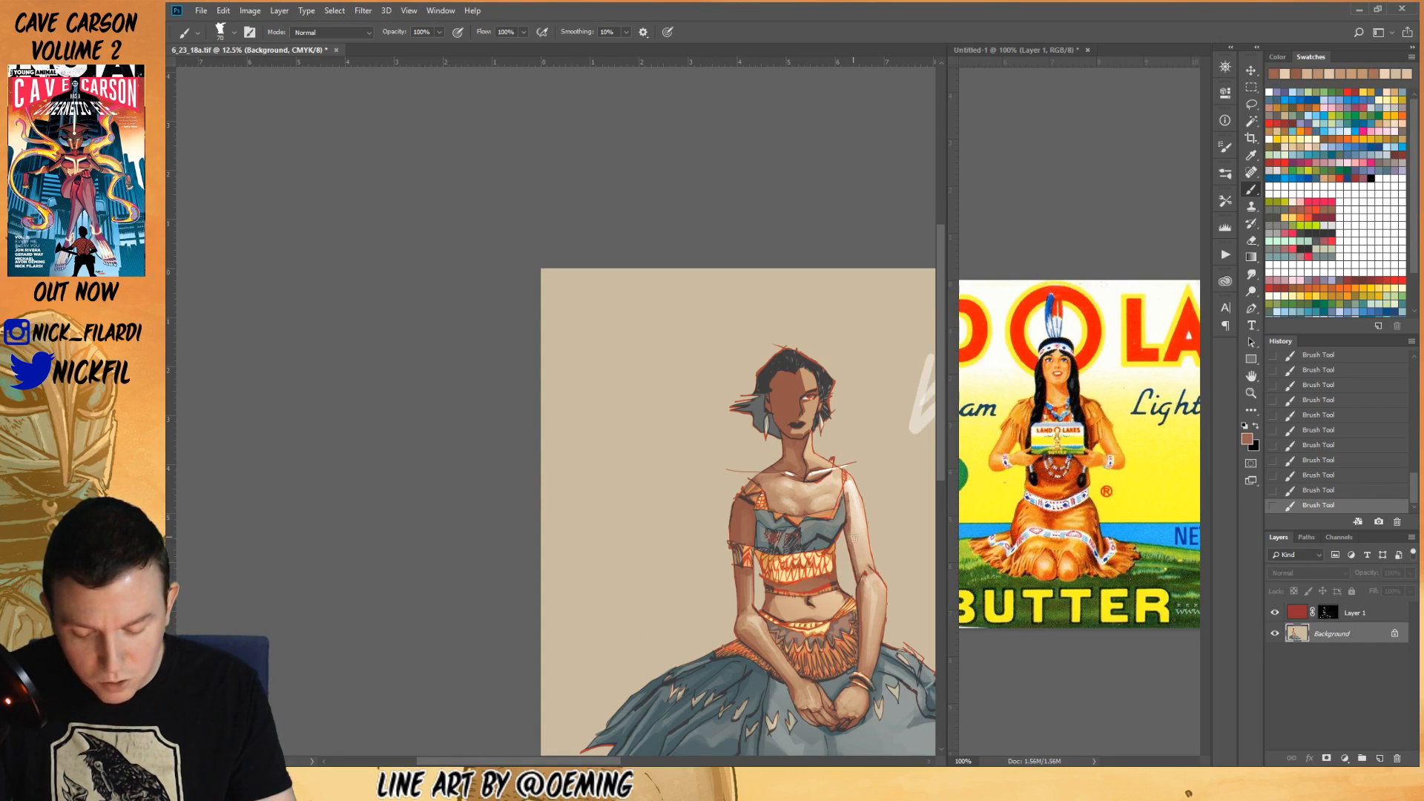
pyautogui.keyDown('alt'); pyautogui.click(851, 531); pyautogui.keyUp('alt')
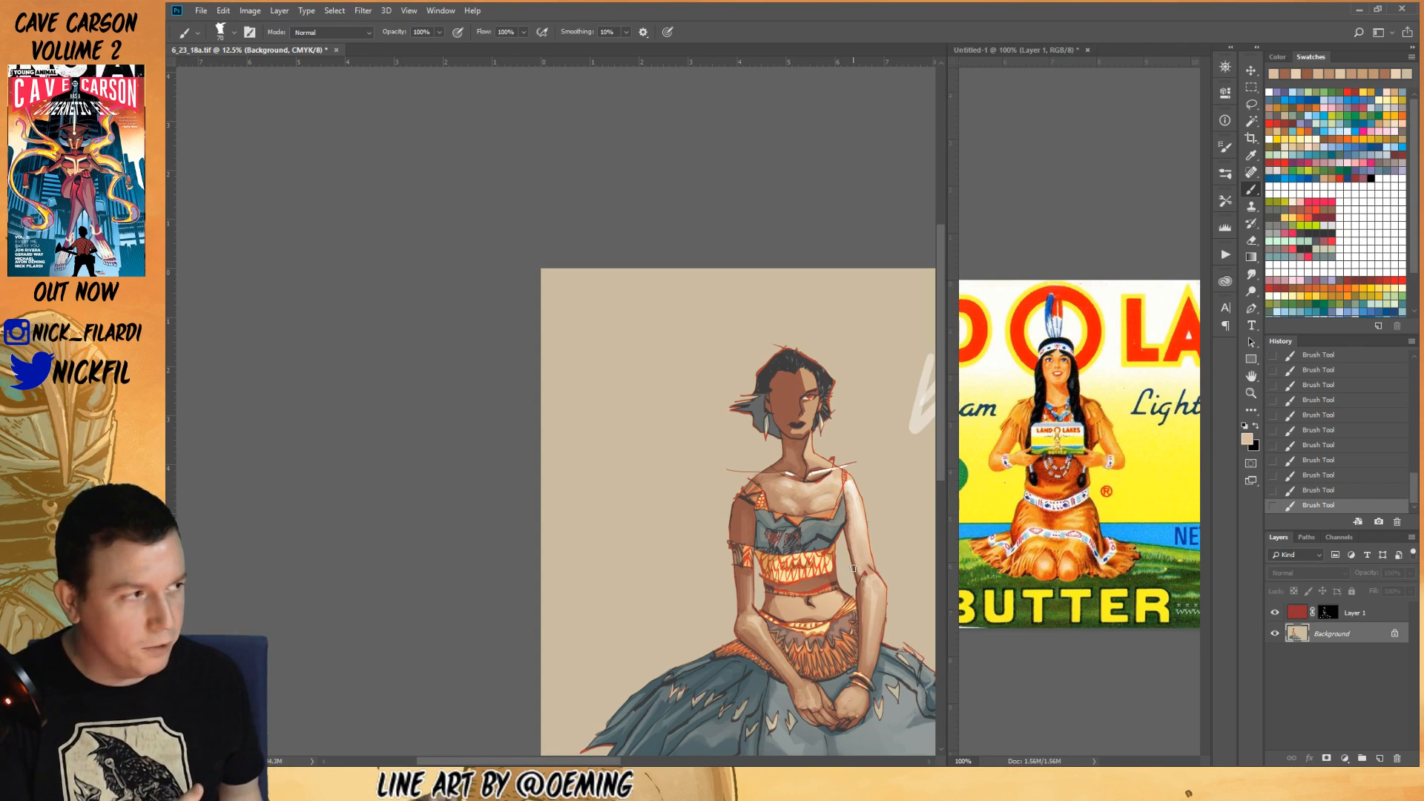
# - Lighten the lit side of the face with Brush strokes in skin tones sampled from the chest beside the shoulder strap
pyautogui.press('space')
pyautogui.moveTo(785, 575)
pyautogui.mouseDown()
pyautogui.moveTo(752, 544)
pyautogui.moveTo(766, 621)
pyautogui.mouseUp()
pyautogui.click(1252, 190)
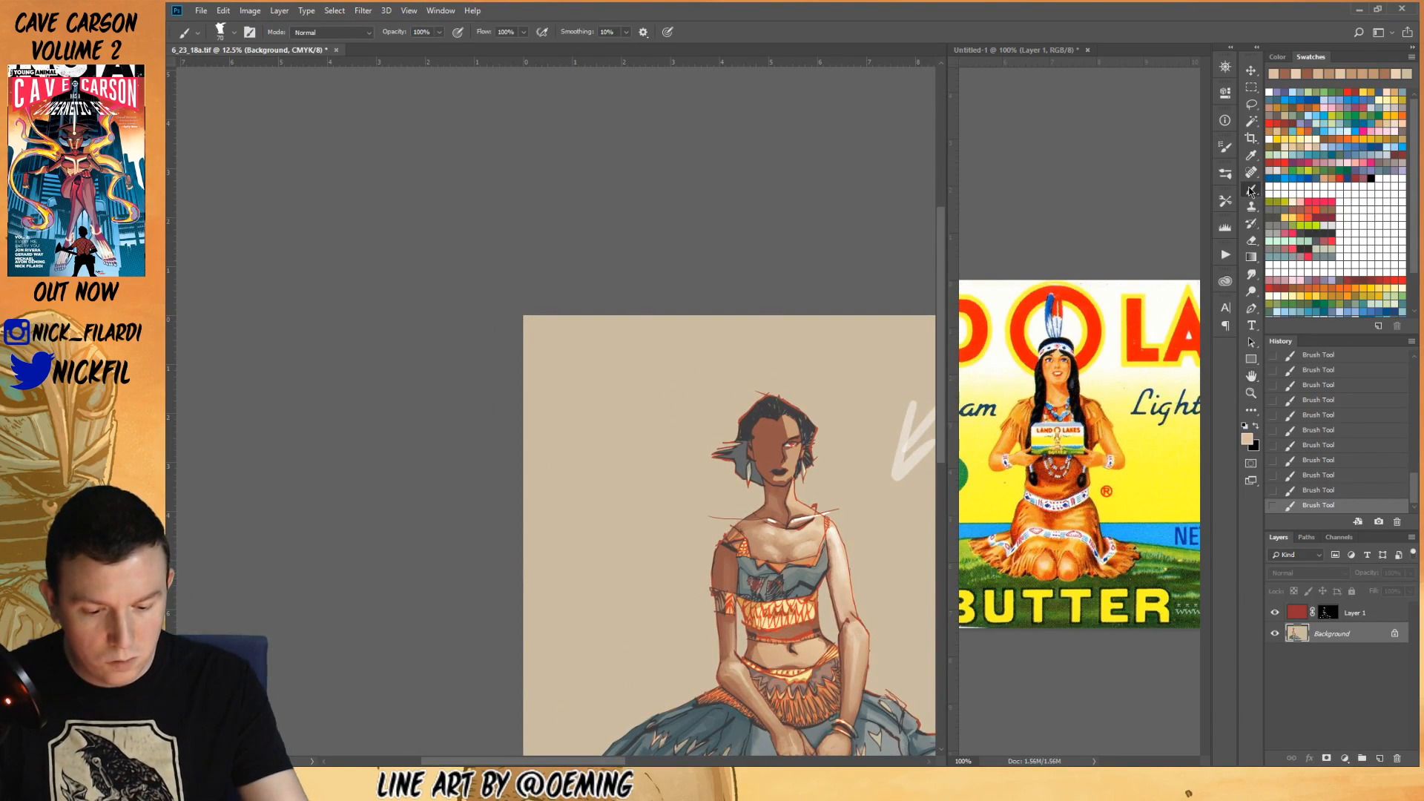
pyautogui.keyDown('alt'); pyautogui.click(809, 533); pyautogui.keyUp('alt')
pyautogui.keyDown('alt'); pyautogui.click(813, 526); pyautogui.keyUp('alt')
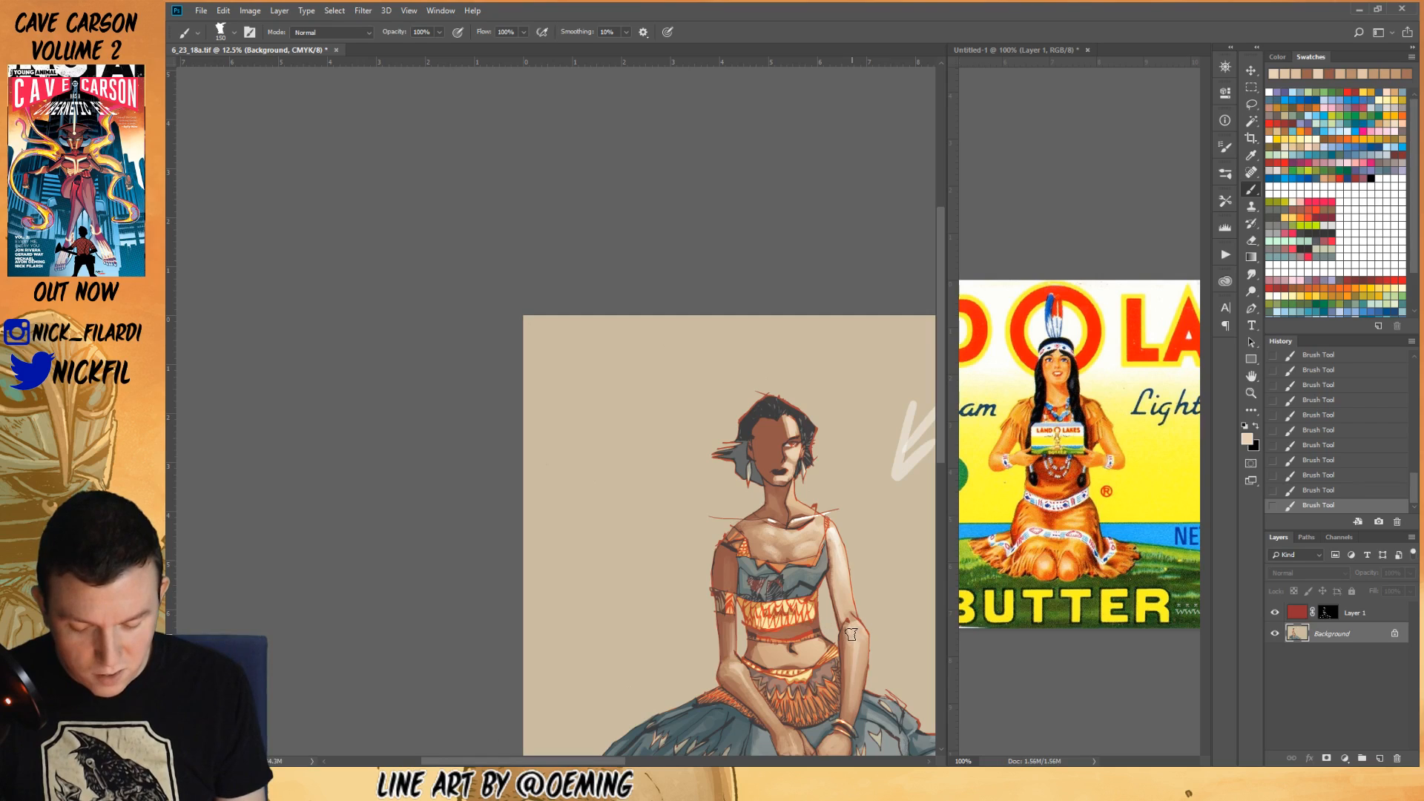
# - Sample the bright blue from the butter label reference and dab it on the beige backdrop beside the woman's hip
pyautogui.press('space')
pyautogui.moveTo(816, 657); pyautogui.dragTo(698, 506)
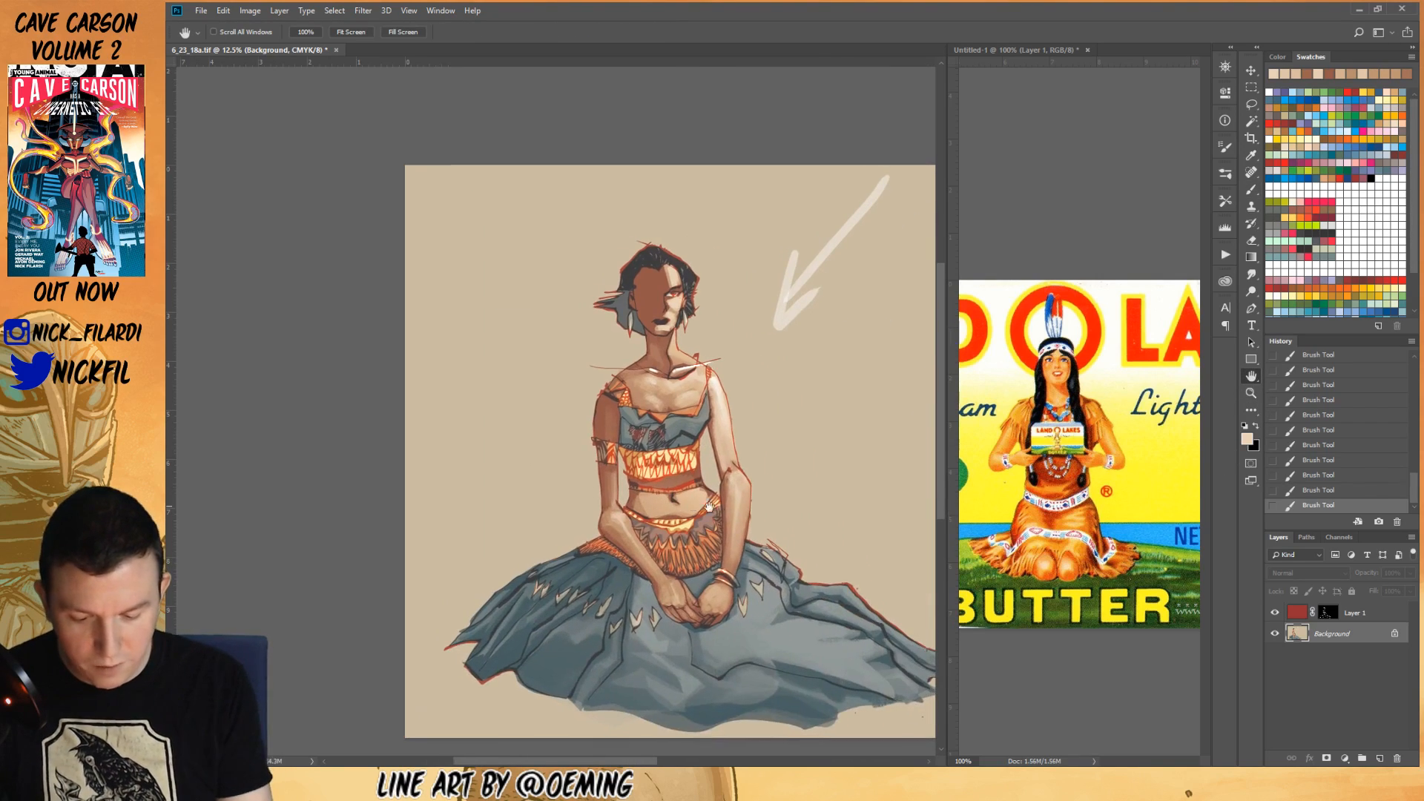
pyautogui.press('z')
pyautogui.keyDown('alt'); pyautogui.click(753, 619); pyautogui.keyUp('alt')
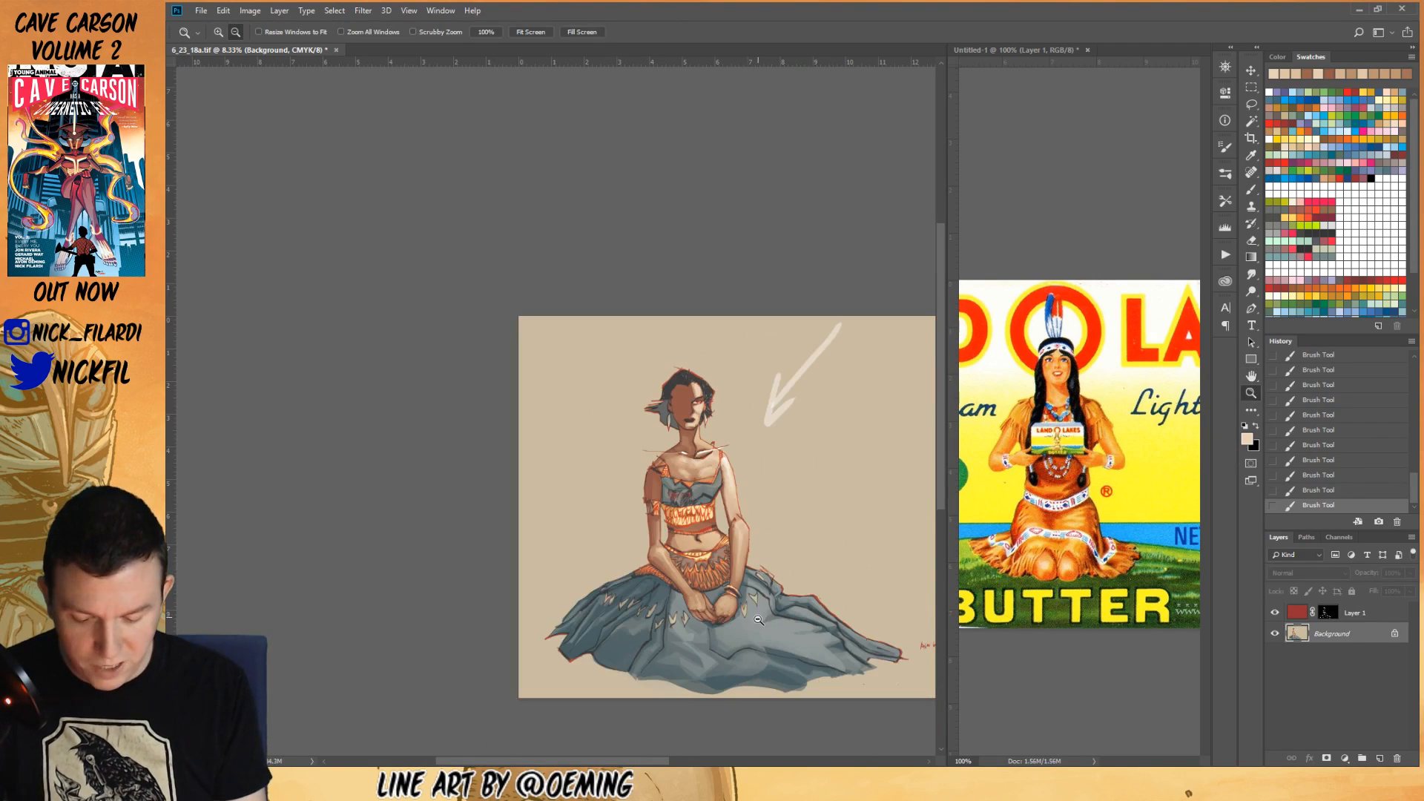
pyautogui.click(745, 690)
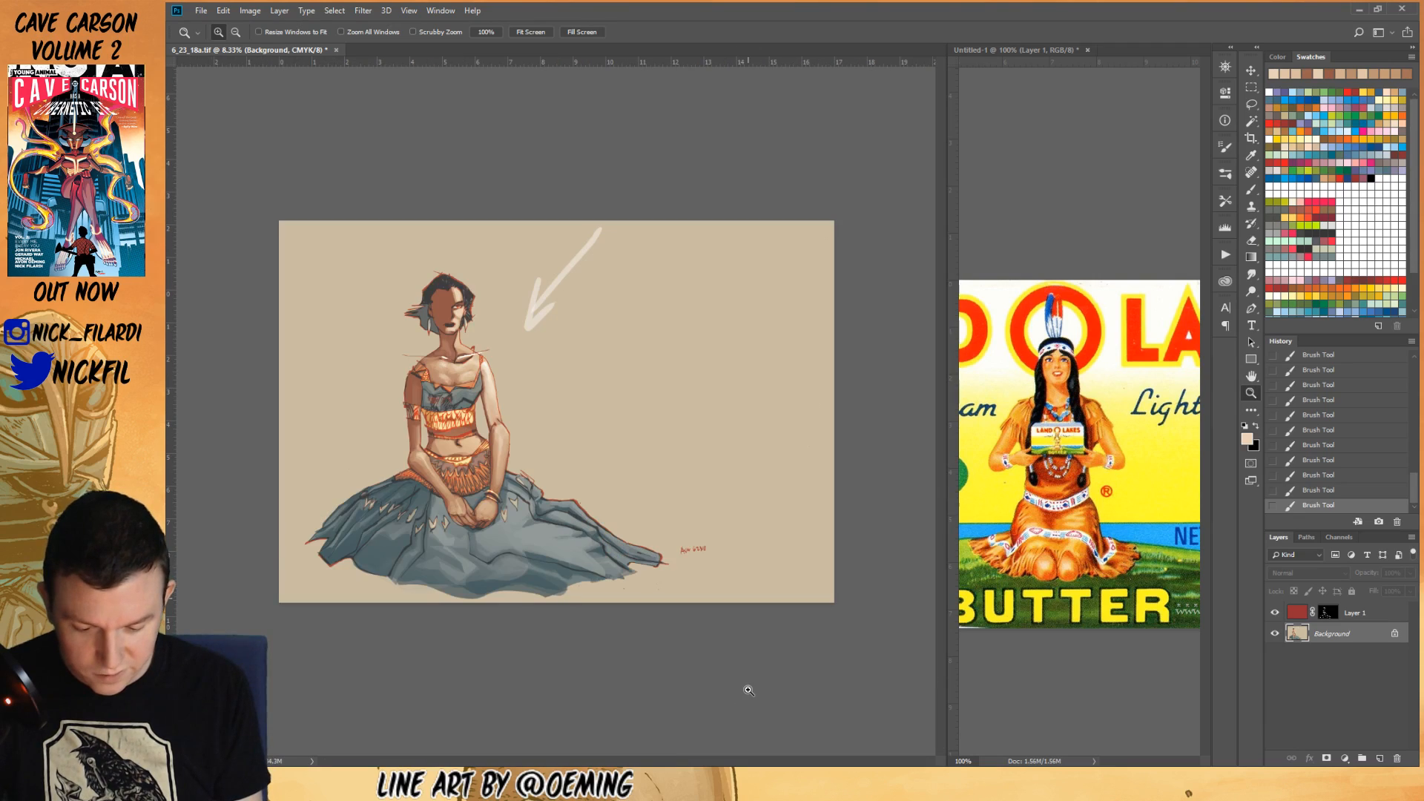
pyautogui.keyDown('alt'); pyautogui.doubleClick(662, 655); pyautogui.keyUp('alt')
pyautogui.click(1251, 376)
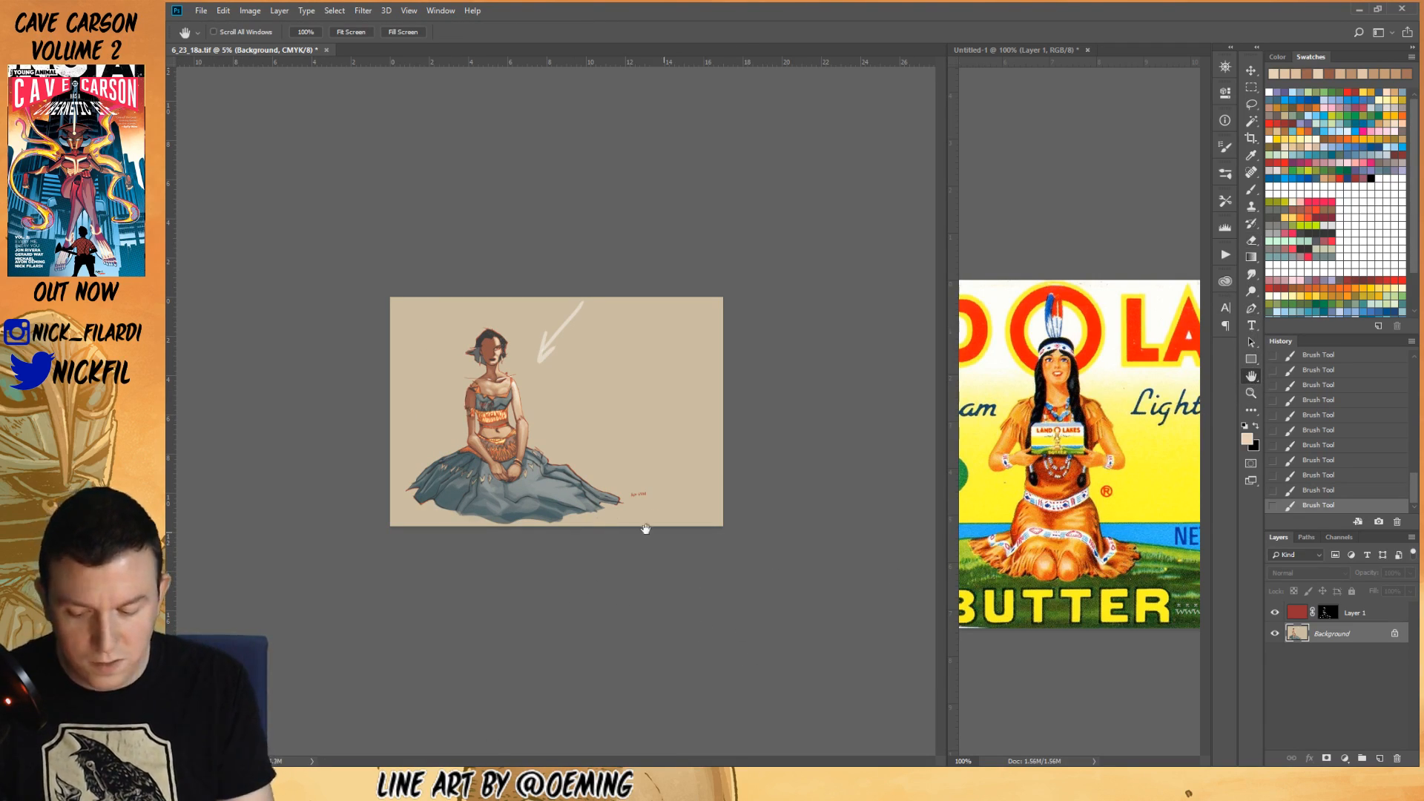
pyautogui.press('b')
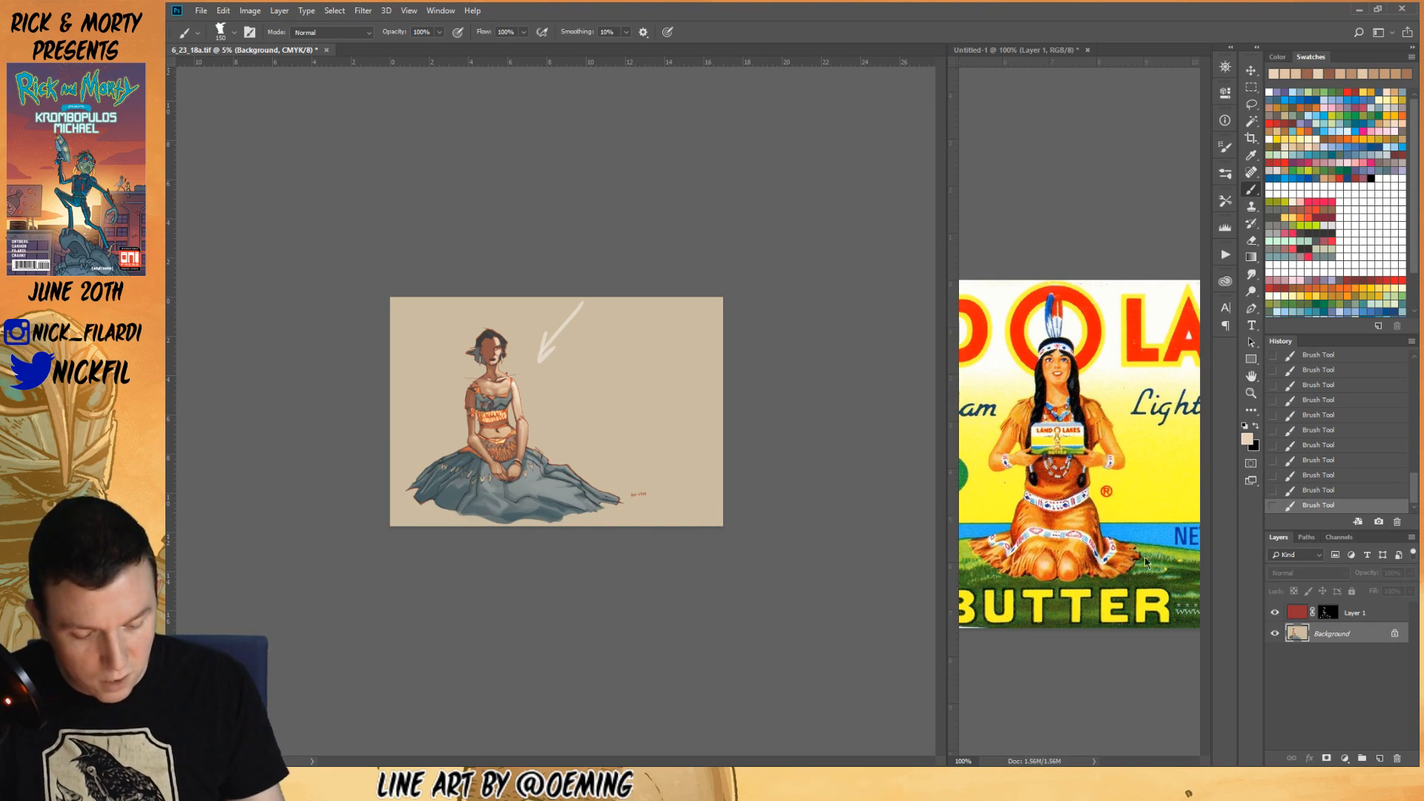
pyautogui.keyDown('alt'); pyautogui.click(1137, 534); pyautogui.keyUp('alt')
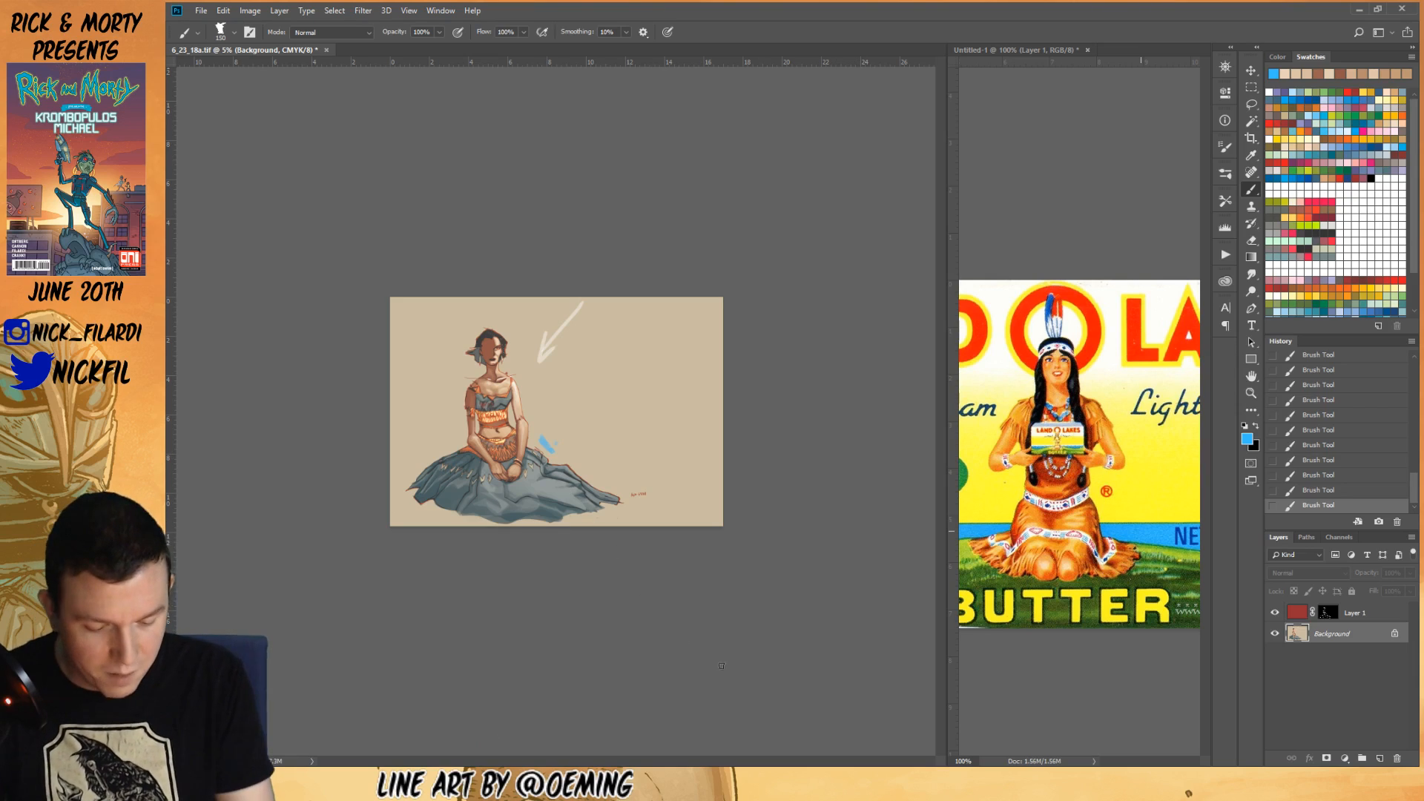
# - Close the butter label reference document without saving its changes and return to the whole illustration
pyautogui.click(1087, 50)
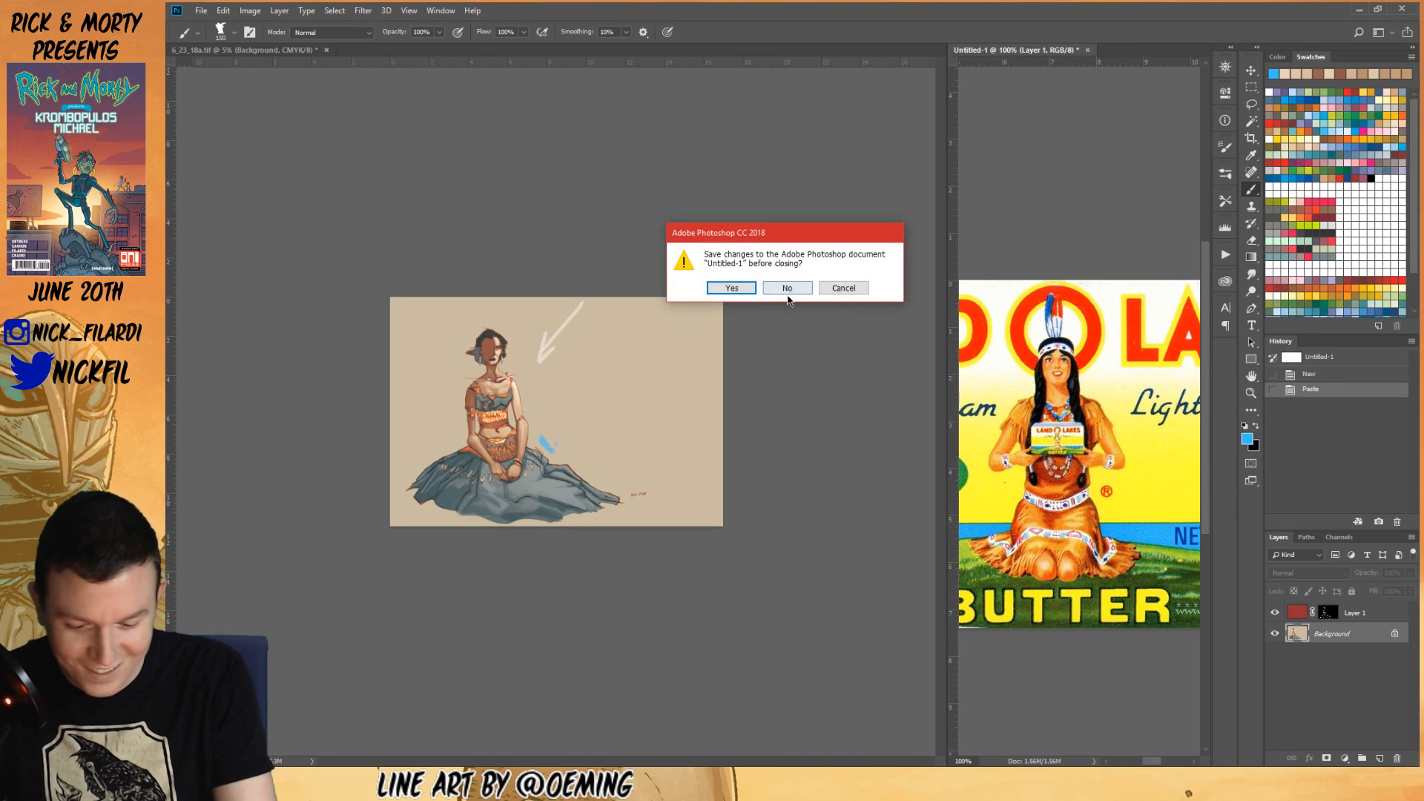
pyautogui.click(782, 290)
pyautogui.press('z')
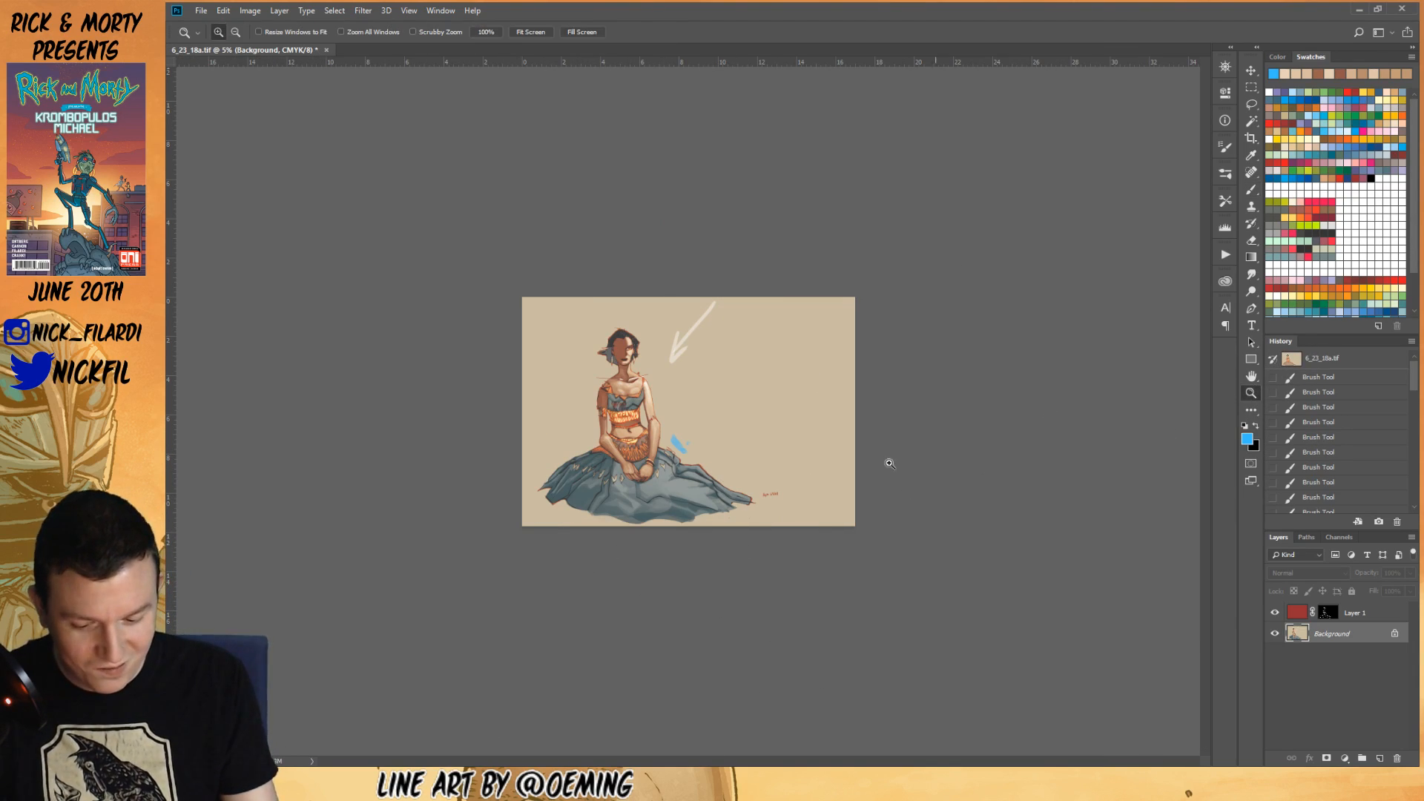
pyautogui.click(635, 437)
pyautogui.click(1251, 377)
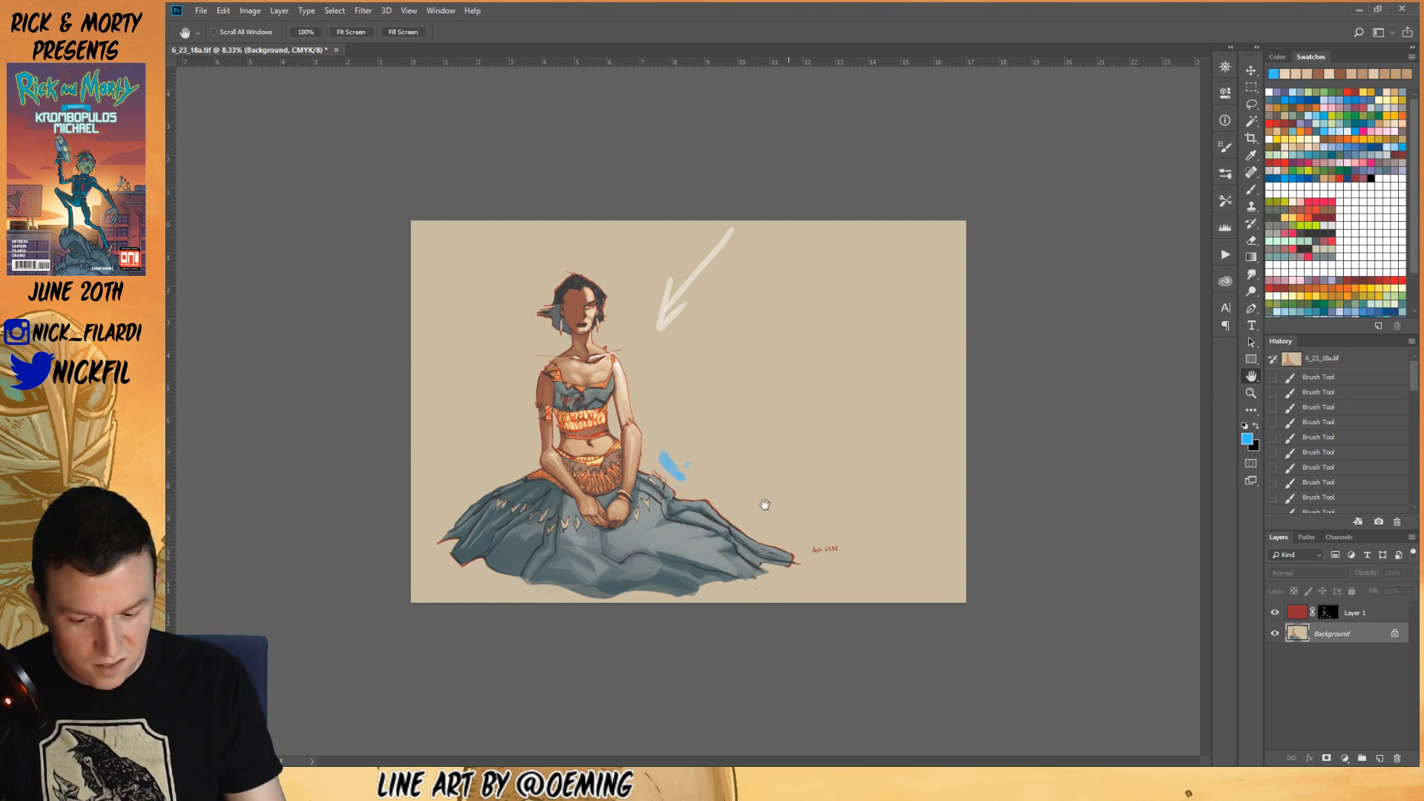
pyautogui.hotkey('ctrl', 'r')
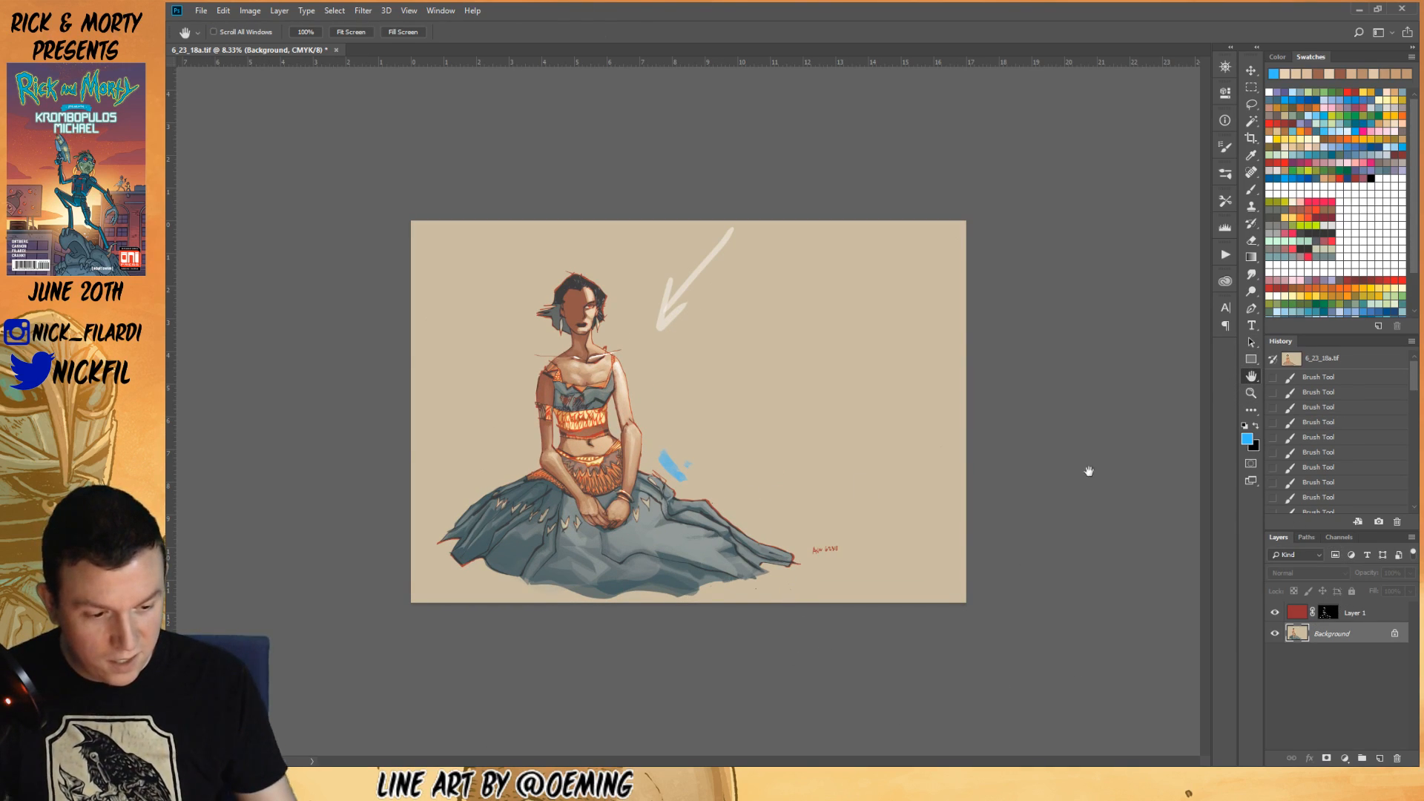
pyautogui.click(1252, 190)
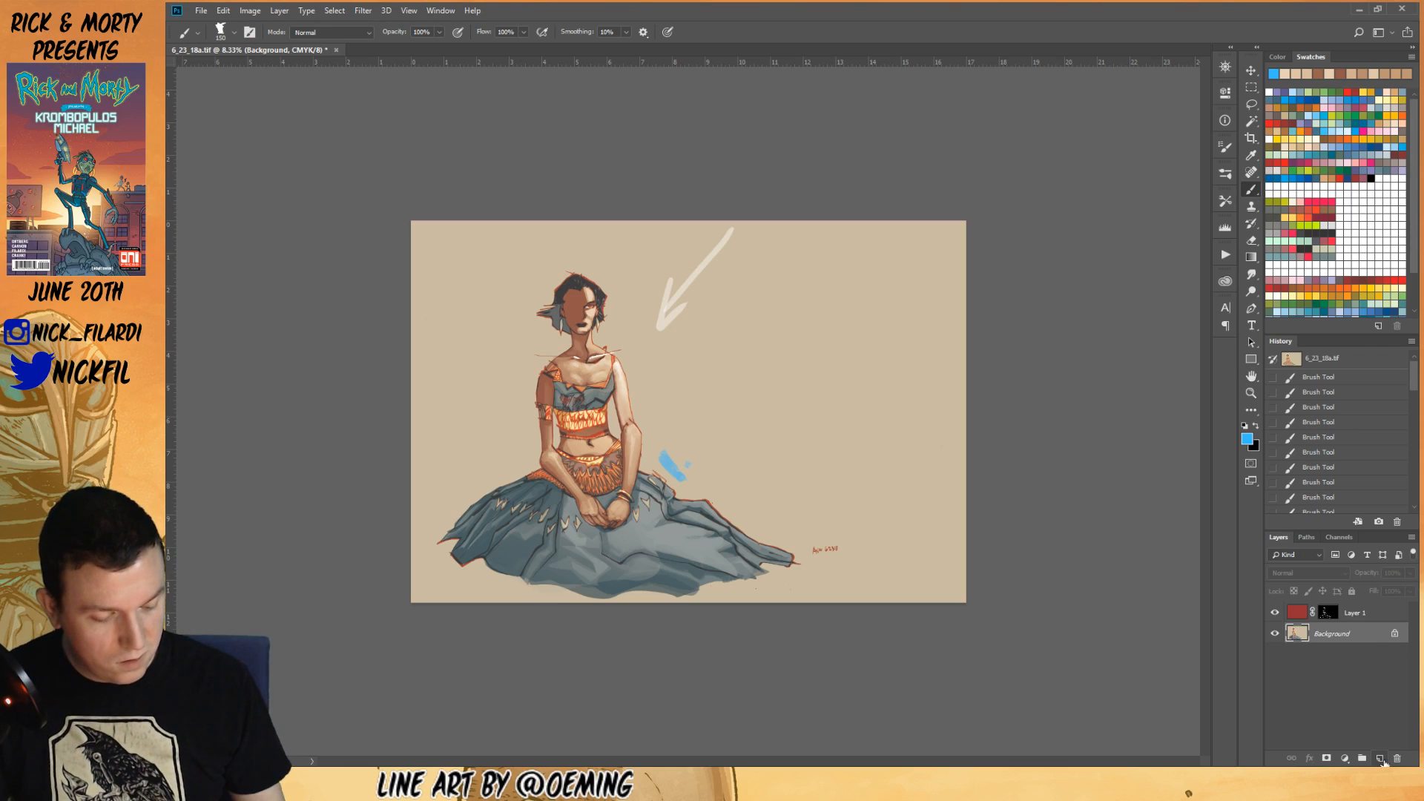
# - Add a new empty layer directly above the Background layer
pyautogui.click(1382, 758)
pyautogui.click(1251, 121)
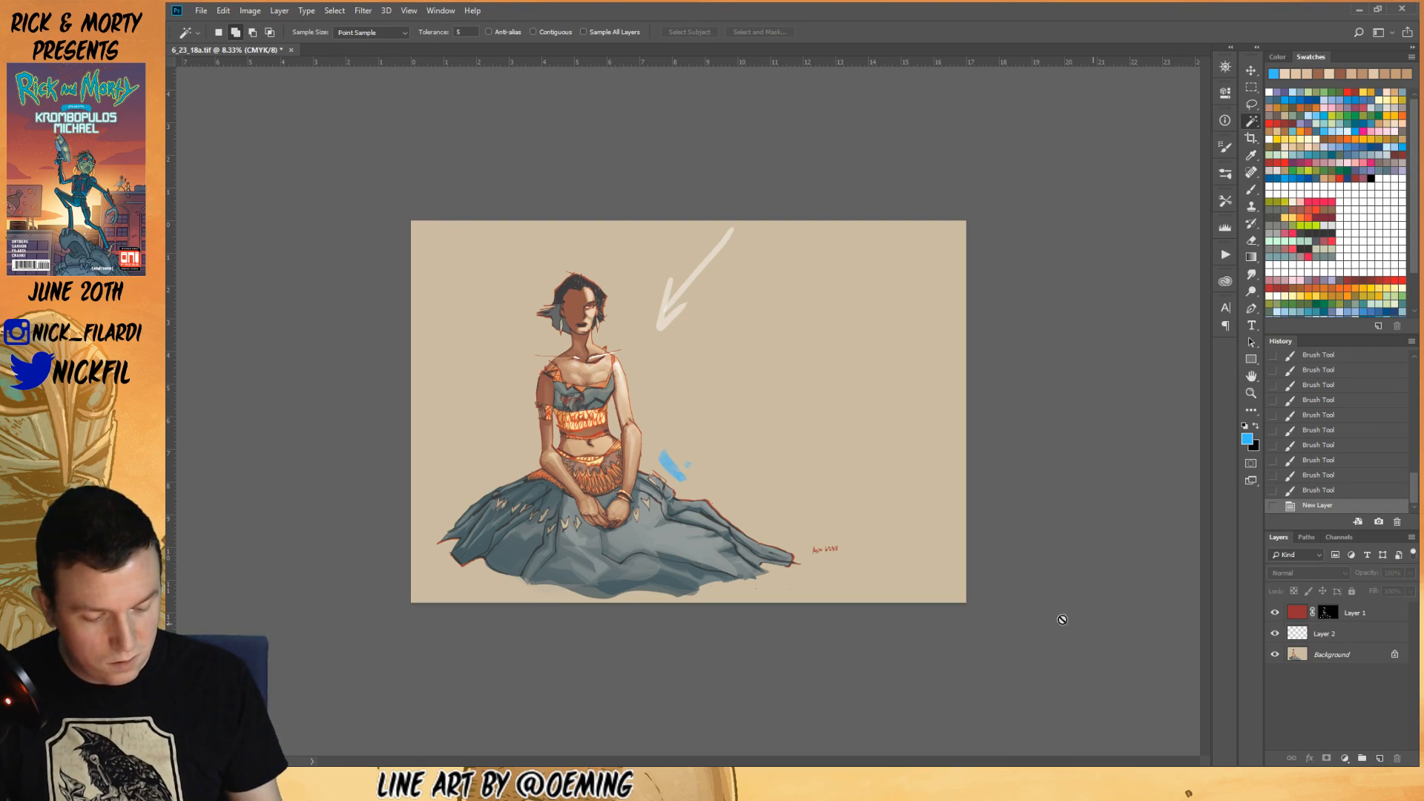
pyautogui.click(823, 496)
pyautogui.press('Return')
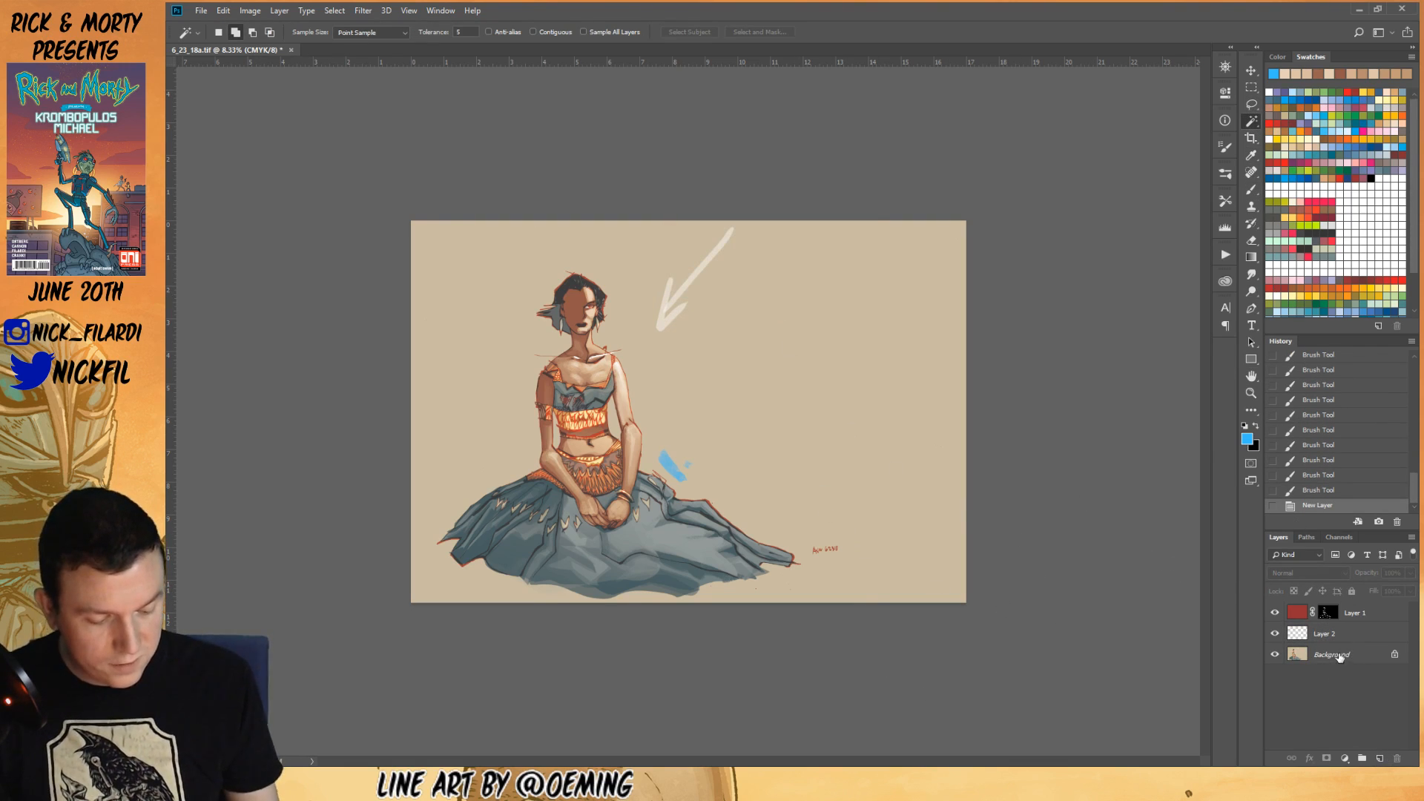
# - Select the beige backdrop on the Background layer with the Magic Wand and add the blue dab and white arrow with the Lasso
pyautogui.click(1339, 656)
pyautogui.click(888, 537)
pyautogui.click(1252, 105)
pyautogui.moveTo(655, 444)
pyautogui.mouseDown()
pyautogui.moveTo(685, 495)
pyautogui.moveTo(667, 445)
pyautogui.mouseUp()
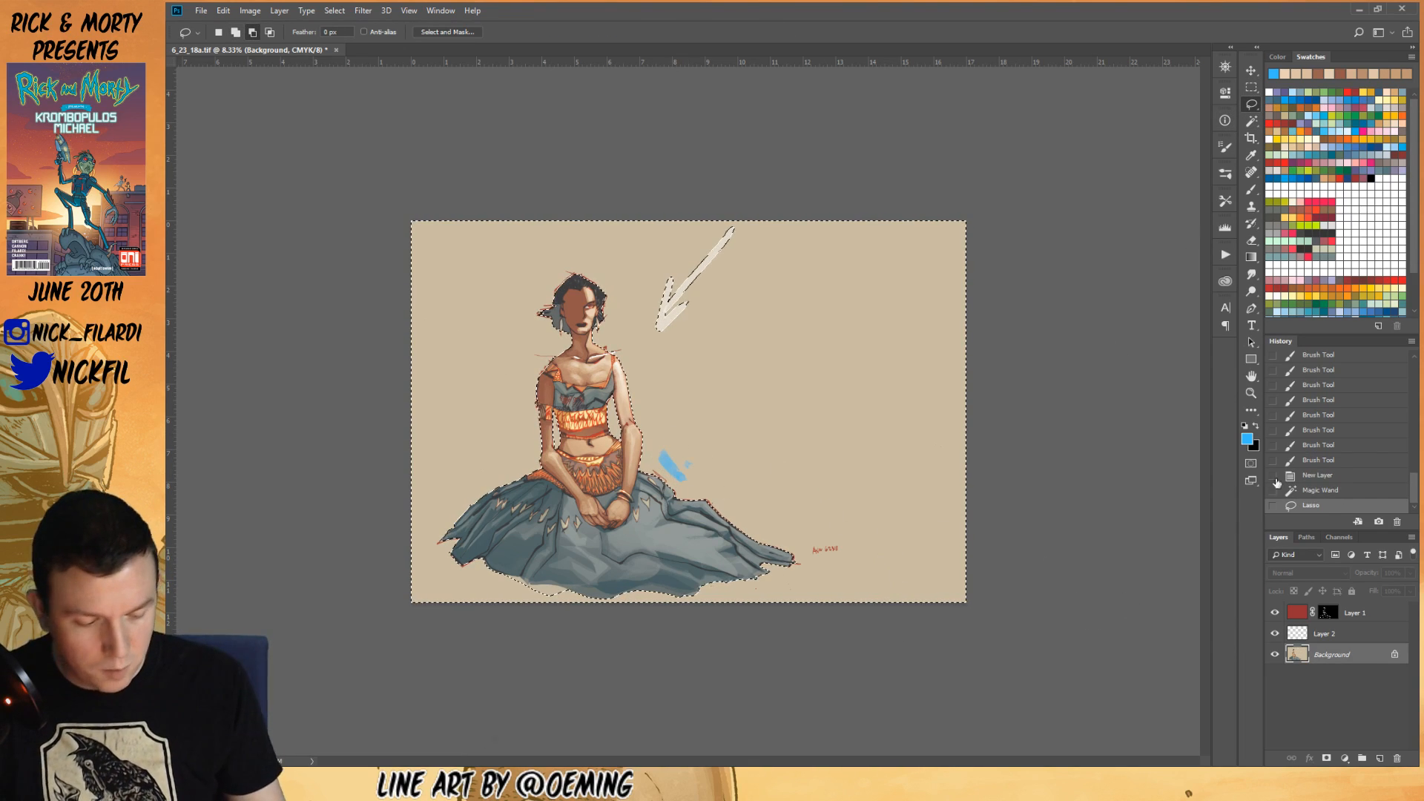
pyautogui.moveTo(642, 248)
pyautogui.mouseDown()
pyautogui.moveTo(713, 348)
pyautogui.moveTo(662, 244)
pyautogui.mouseUp()
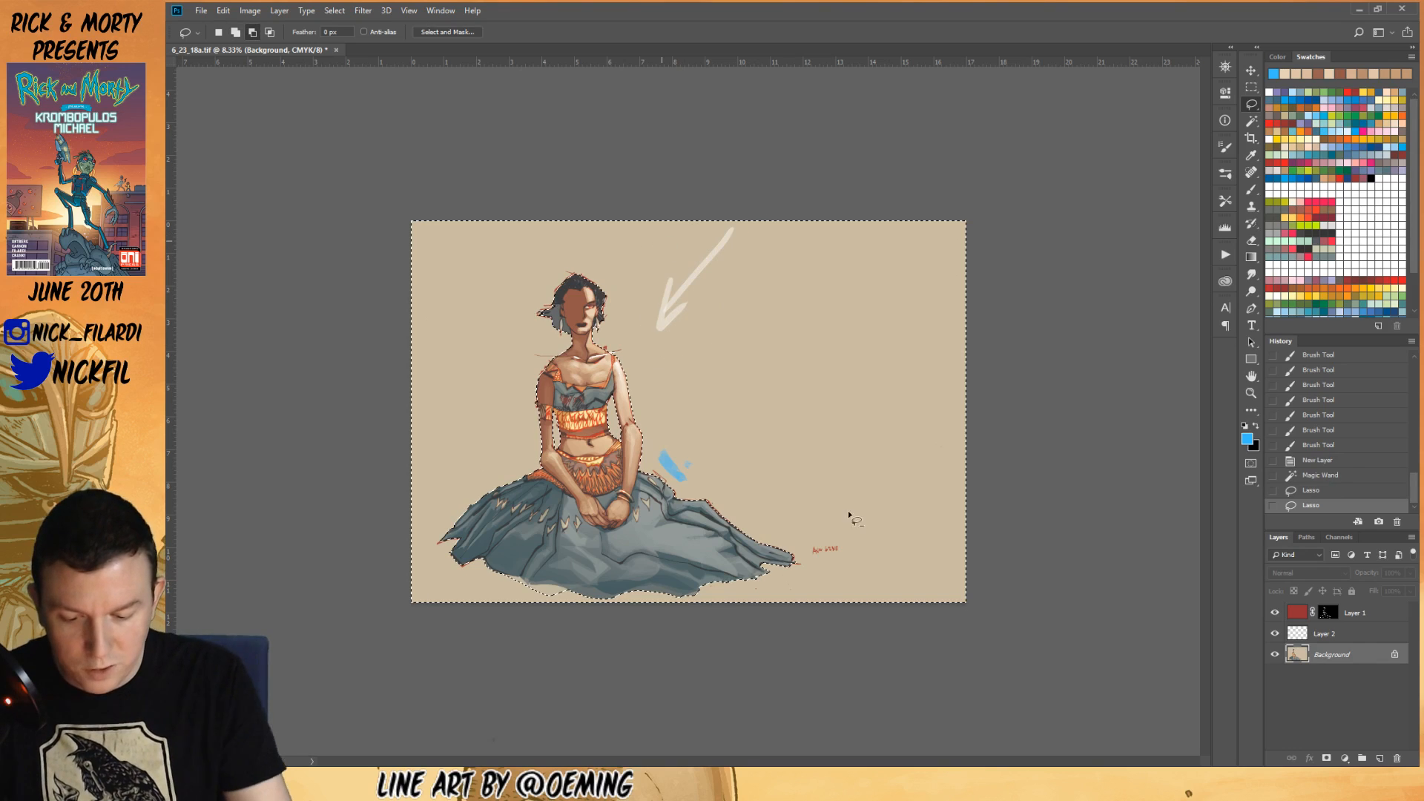
# - Lay a white radial gradient on Layer 2 within the backdrop selection, glowing outward from the arrow beside the woman's head
pyautogui.hotkey('alt', ']')
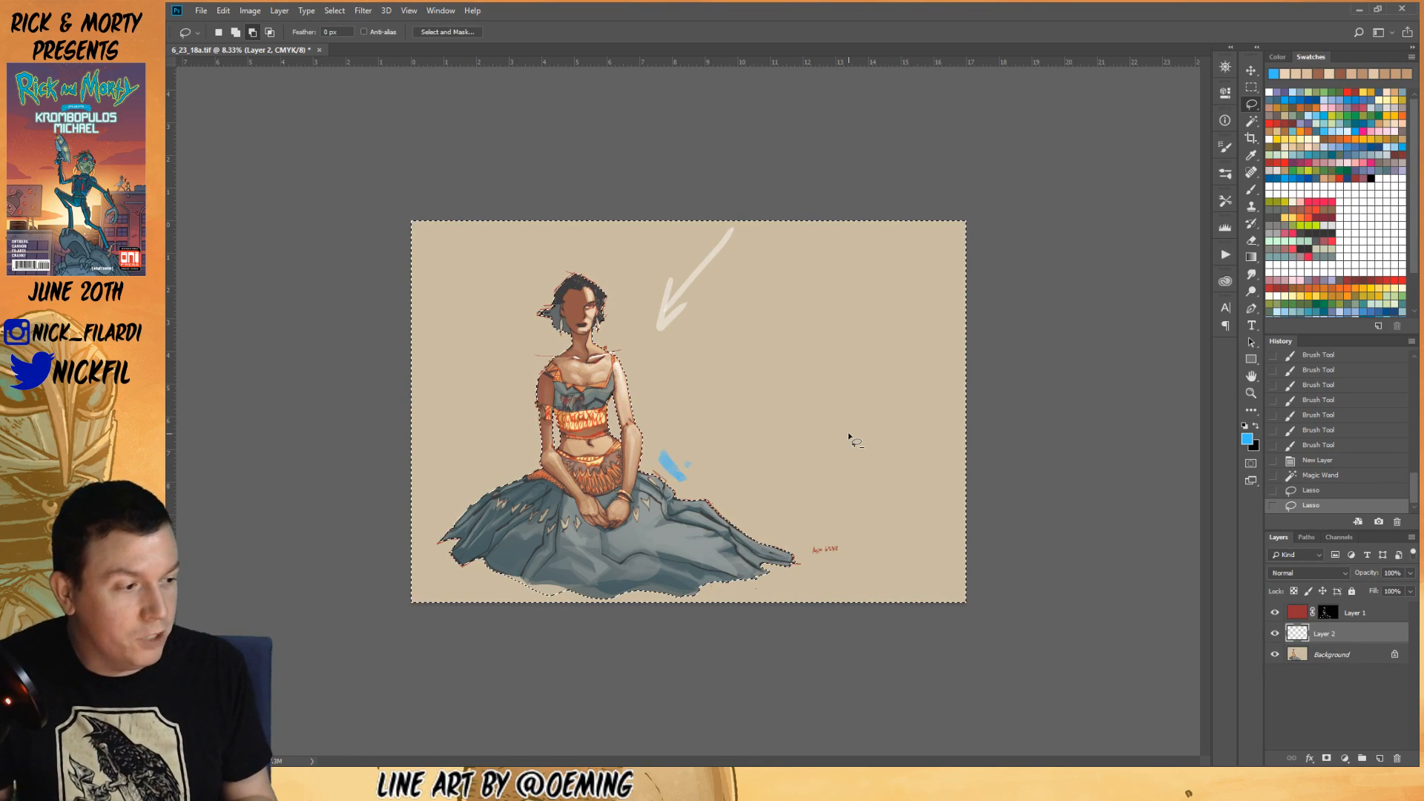
pyautogui.press('h')
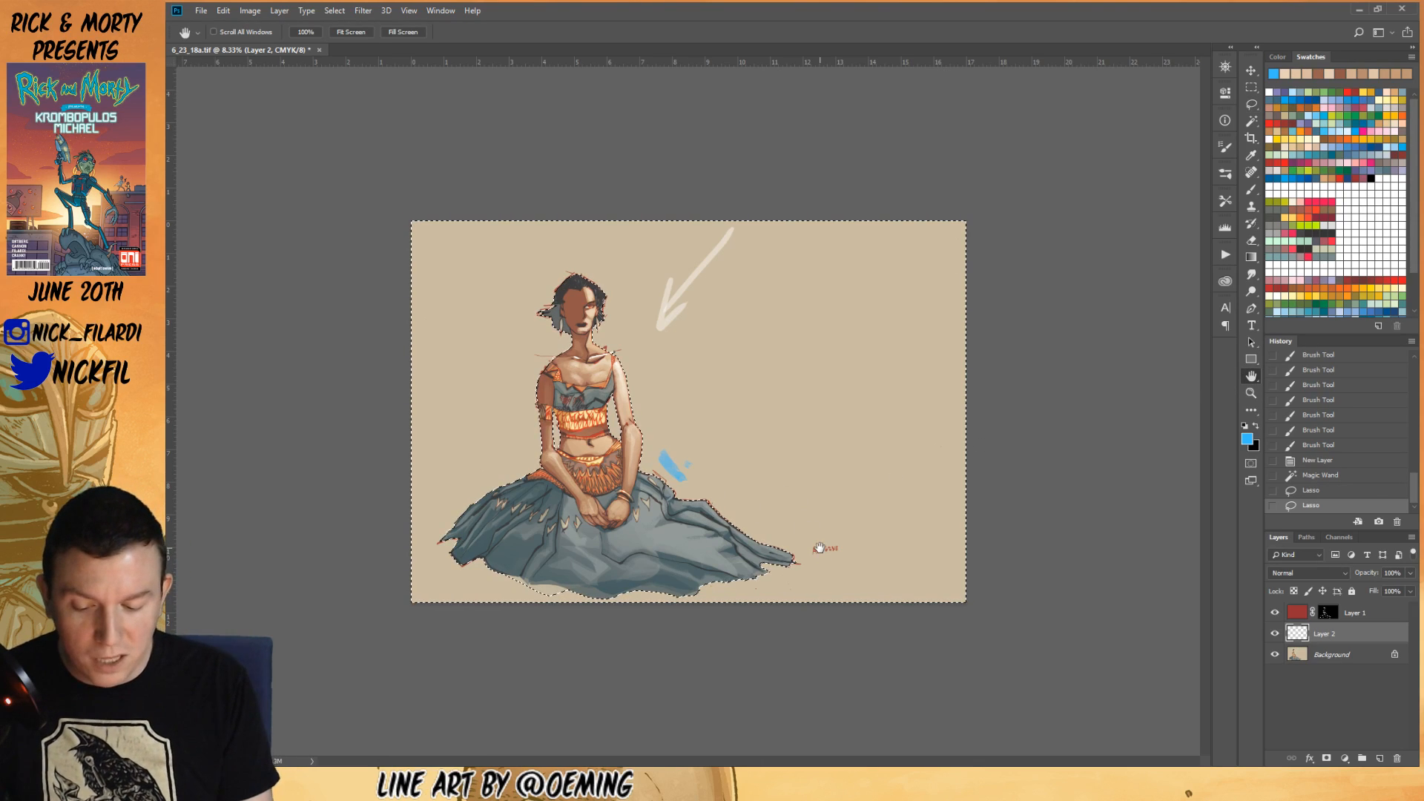
pyautogui.hotkey('ctrl', '-')
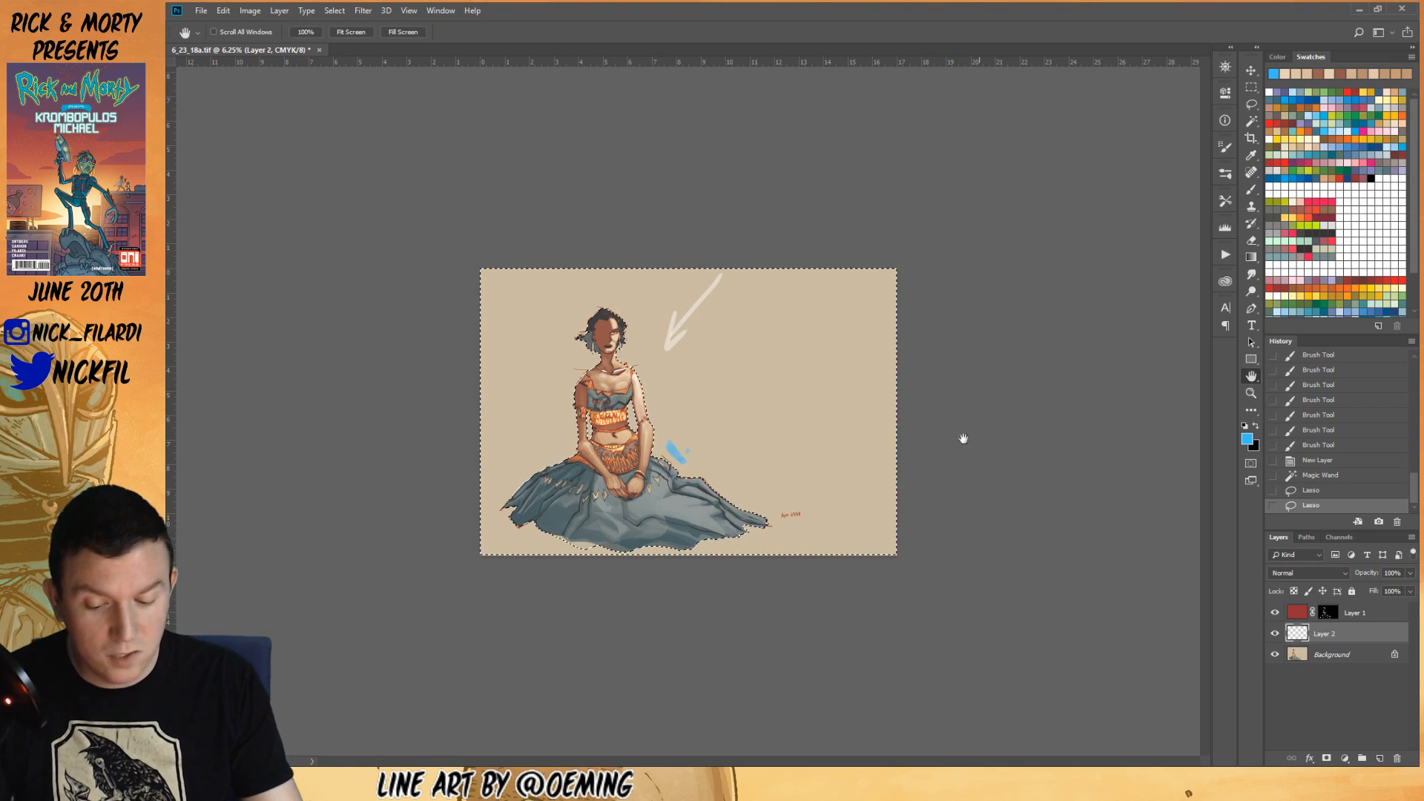
pyautogui.click(1251, 257)
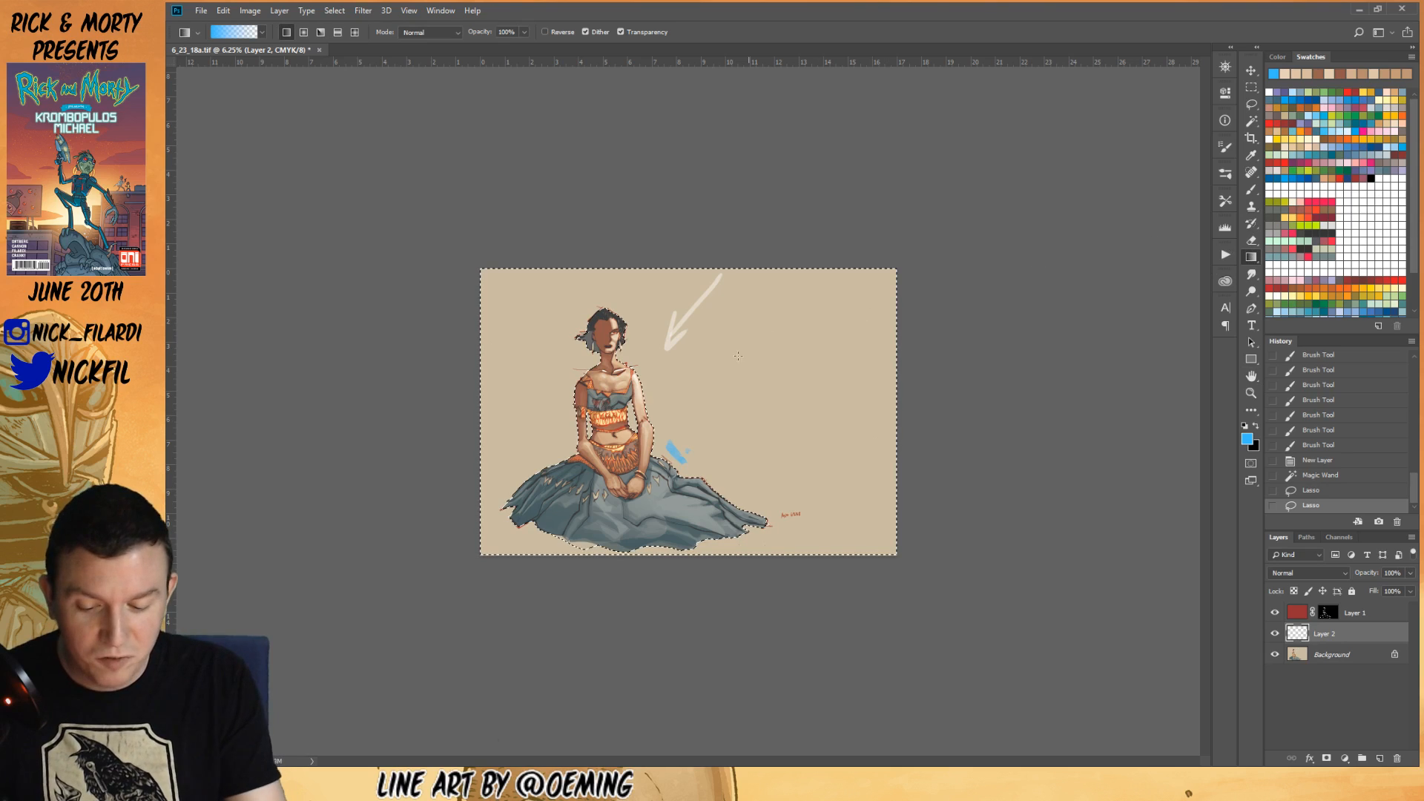
pyautogui.keyDown('alt'); pyautogui.click(699, 328); pyautogui.keyUp('alt')
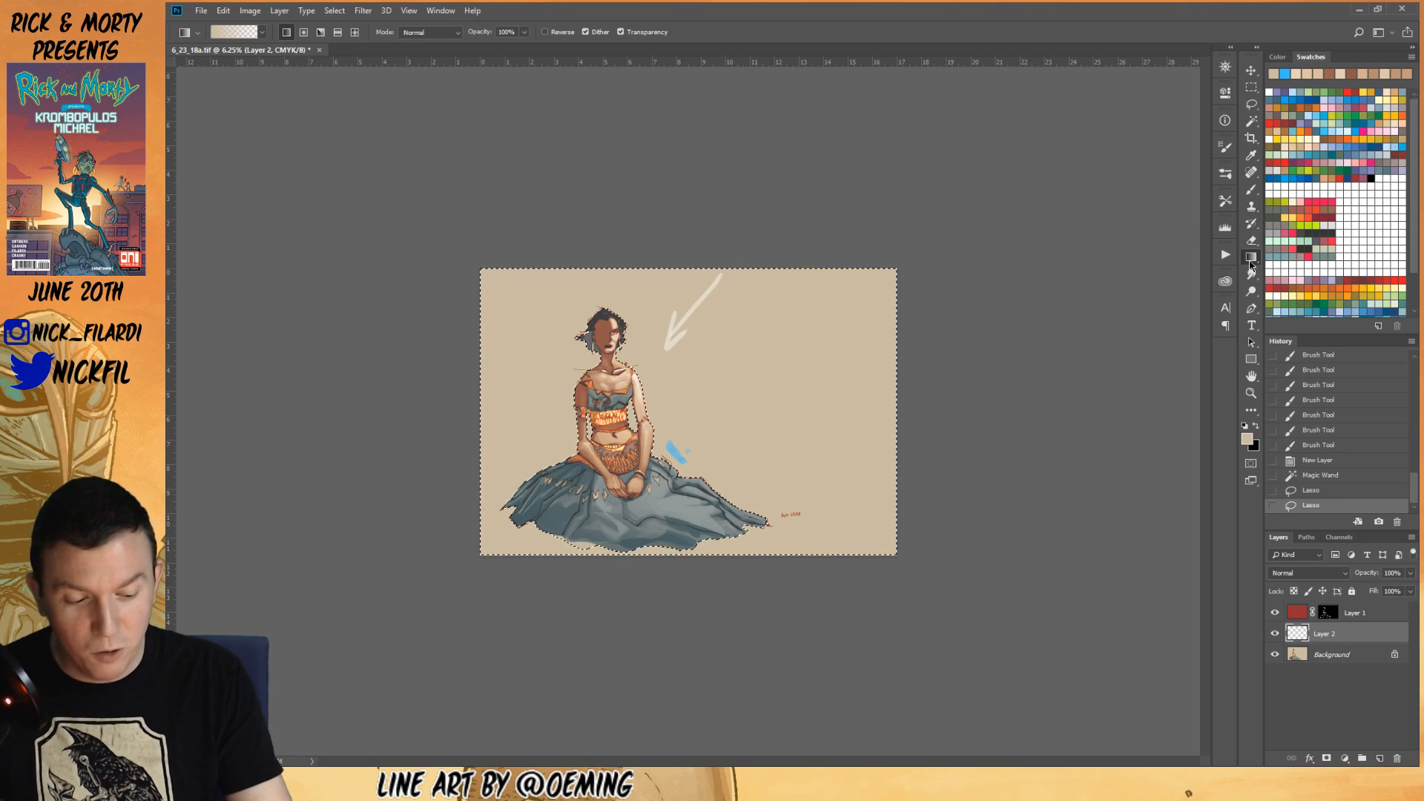
pyautogui.moveTo(678, 311); pyautogui.dragTo(677, 557)
pyautogui.hotkey('ctrl', 'z')
pyautogui.click(1353, 189)
pyautogui.moveTo(725, 262); pyautogui.dragTo(667, 664)
pyautogui.hotkey('ctrl', 'z')
pyautogui.click(303, 32)
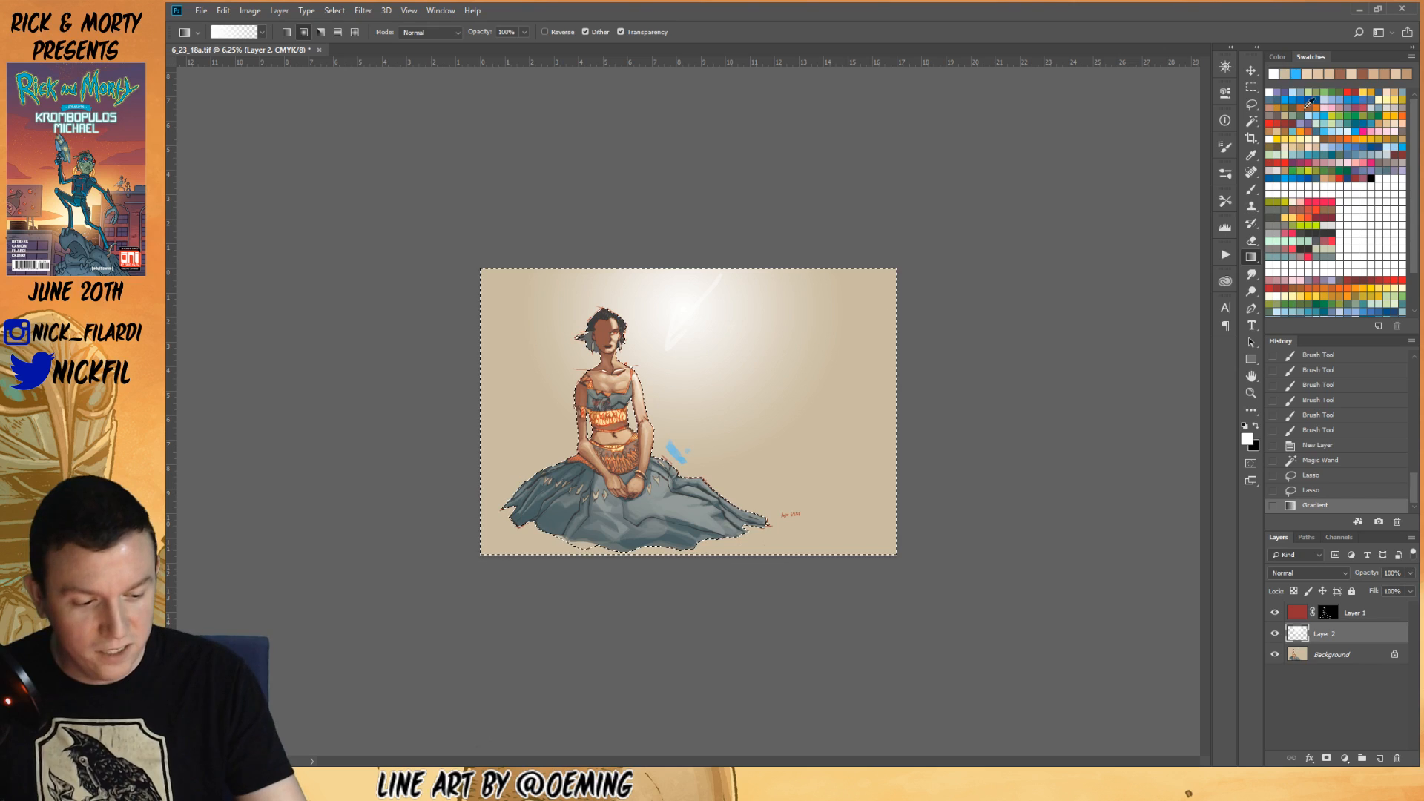
# - Tint the backdrop's lower-left and lower-right corners with dark red radial gradients at 50% opacity on Layer 2
pyautogui.click(1354, 92)
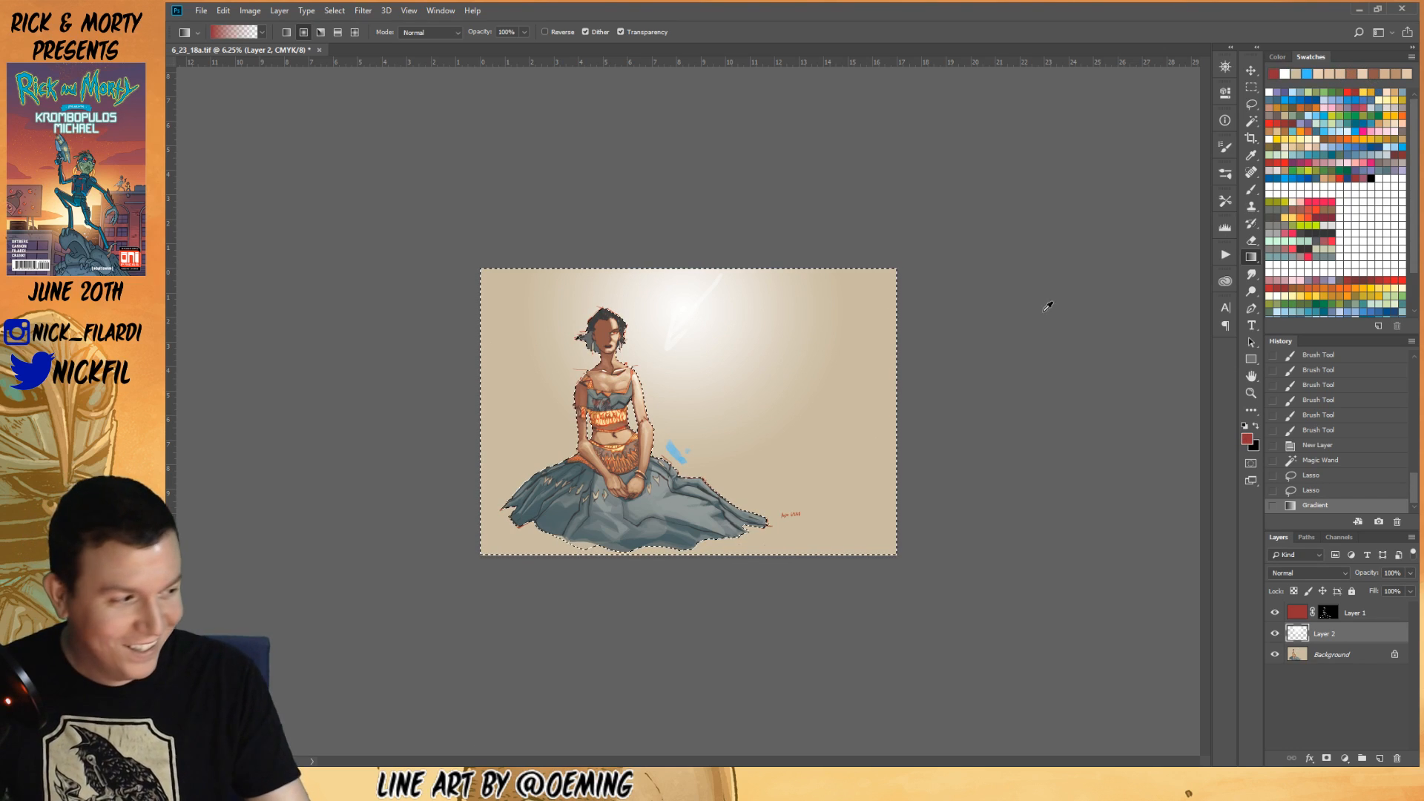
pyautogui.click(262, 32)
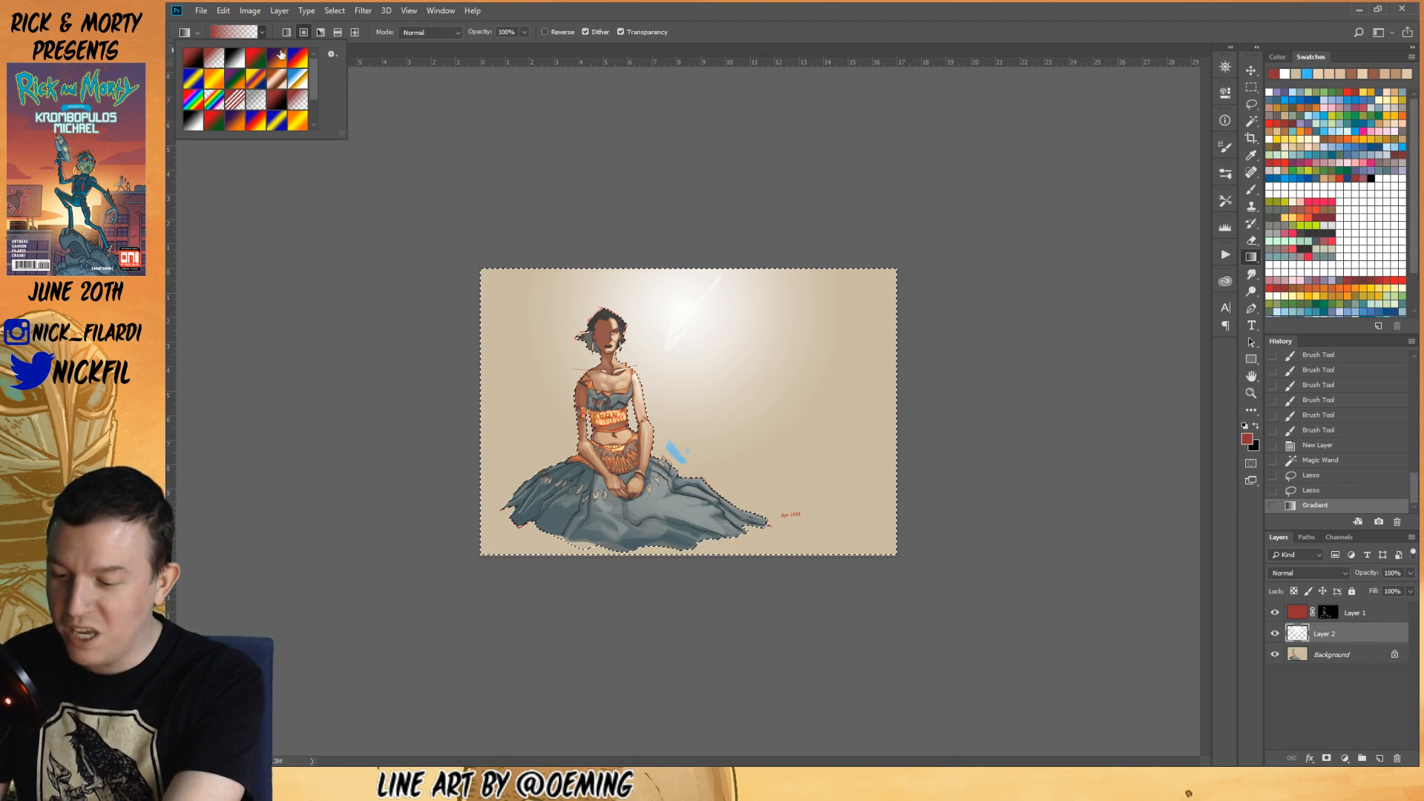
pyautogui.click(489, 152)
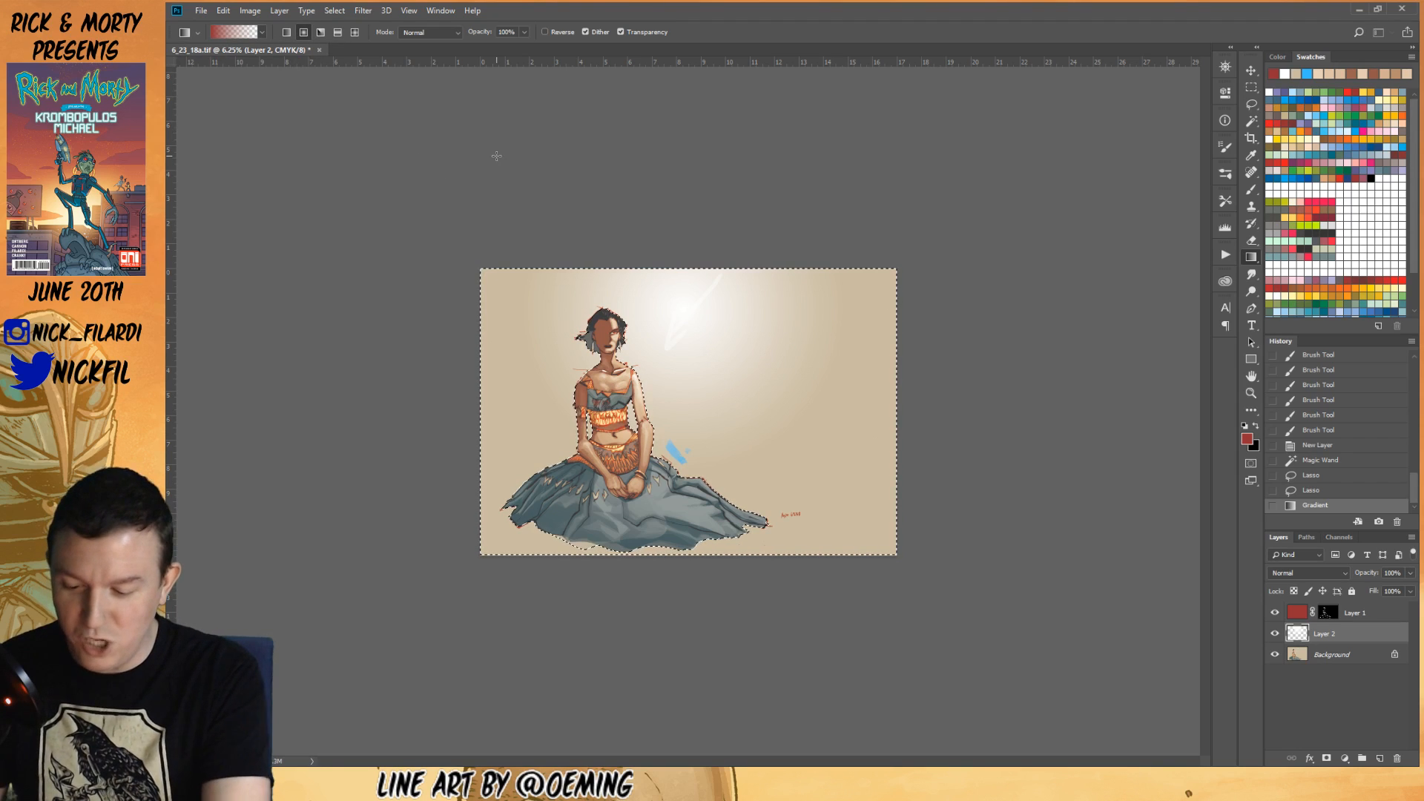
pyautogui.moveTo(400, 661); pyautogui.dragTo(474, 553)
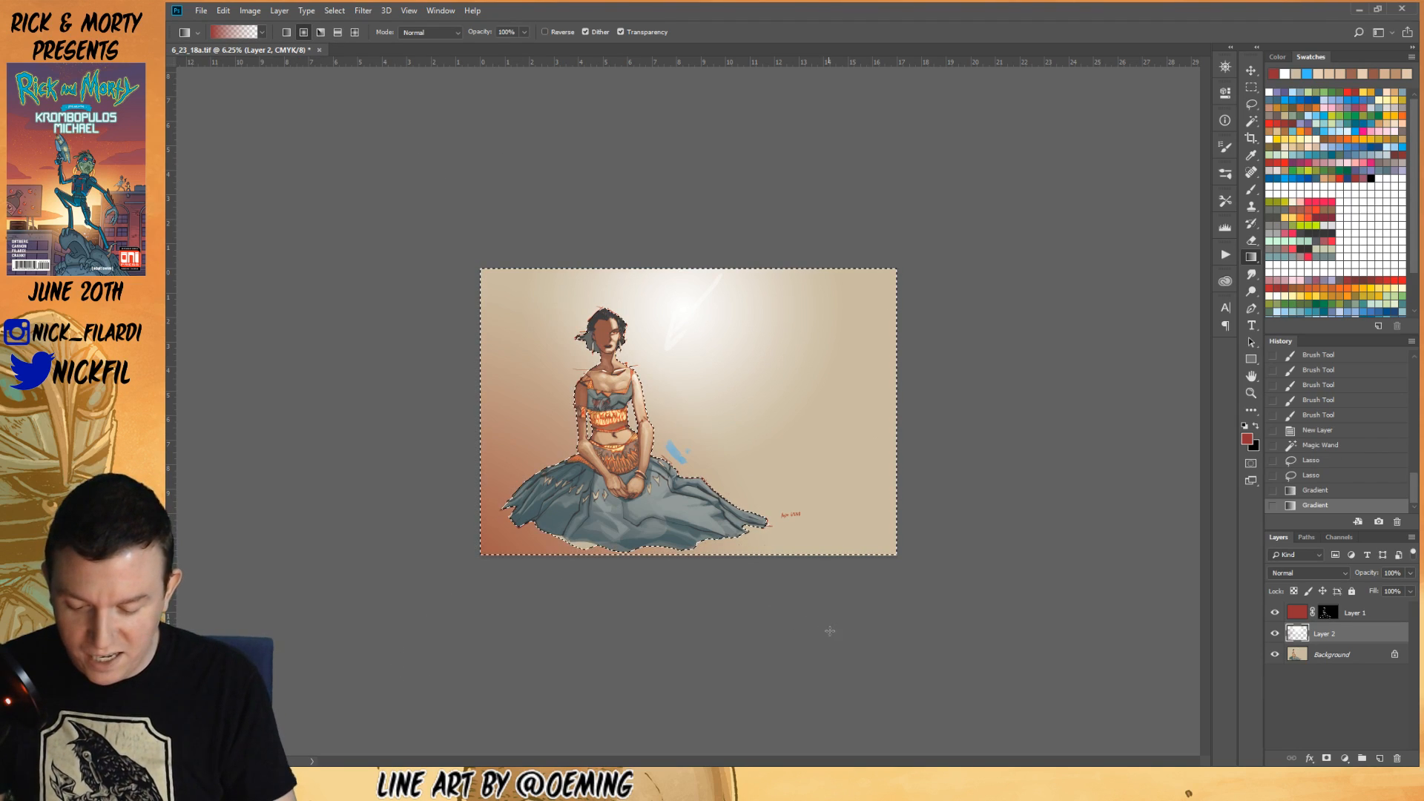
pyautogui.hotkey('ctrl', 'z')
pyautogui.press('5')
pyautogui.moveTo(328, 638); pyautogui.dragTo(603, 413)
pyautogui.moveTo(864, 668); pyautogui.dragTo(741, 422)
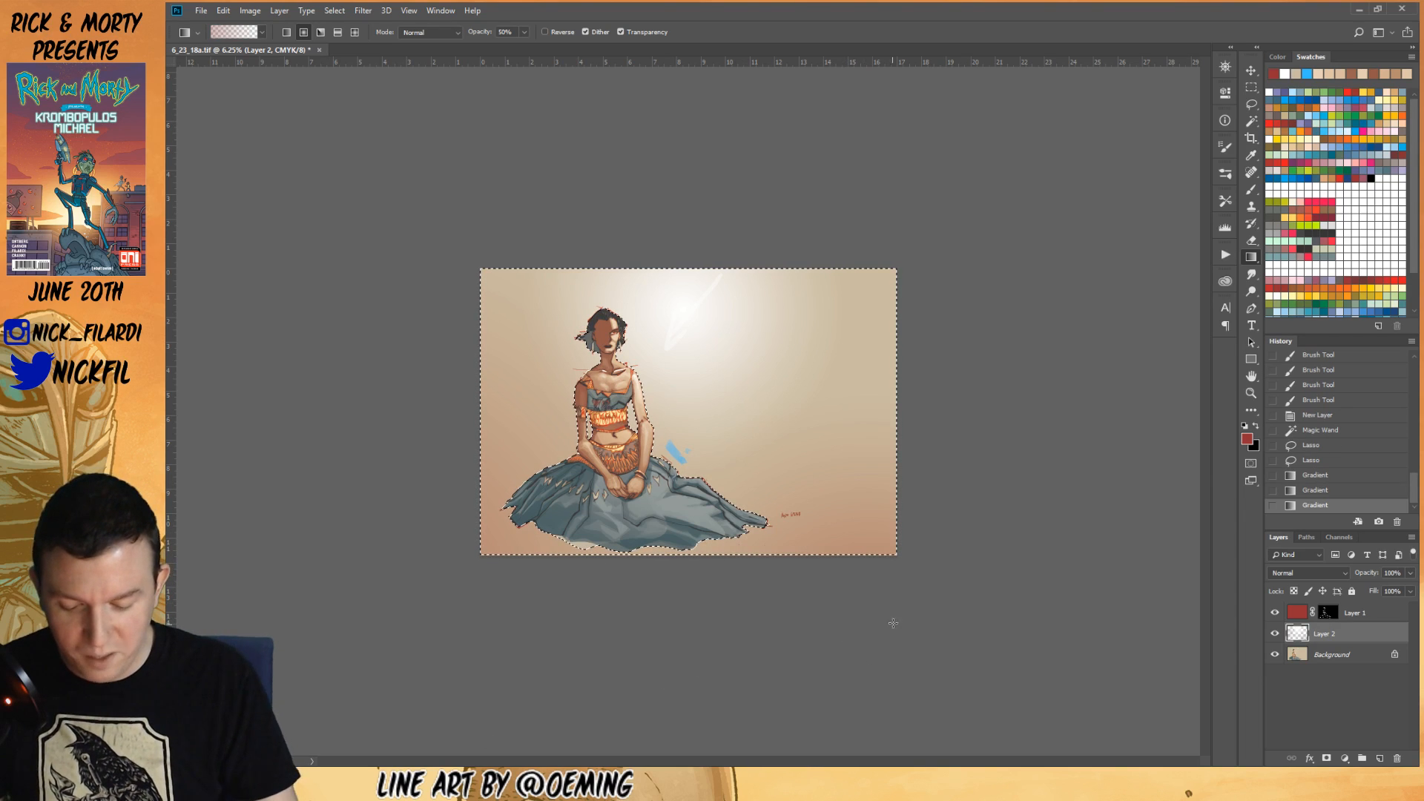
pyautogui.click(1251, 189)
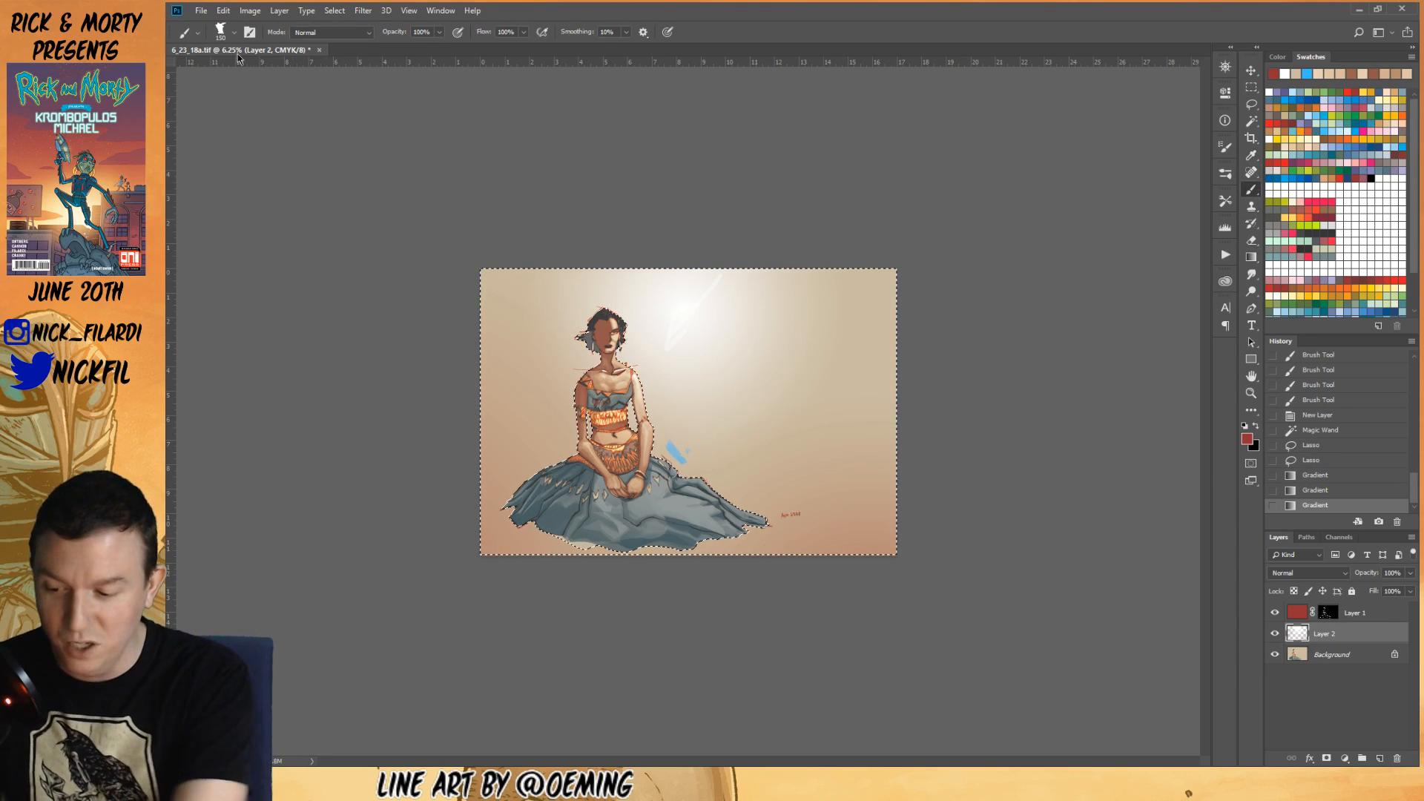
# - Load the textured 100 px Smudge preset with 30% strength and finger painting, and enlarge its tip to 600 px
pyautogui.click(226, 32)
pyautogui.scroll(-3, 398, 389)
pyautogui.scroll(3, 398, 389)
pyautogui.click(359, 305)
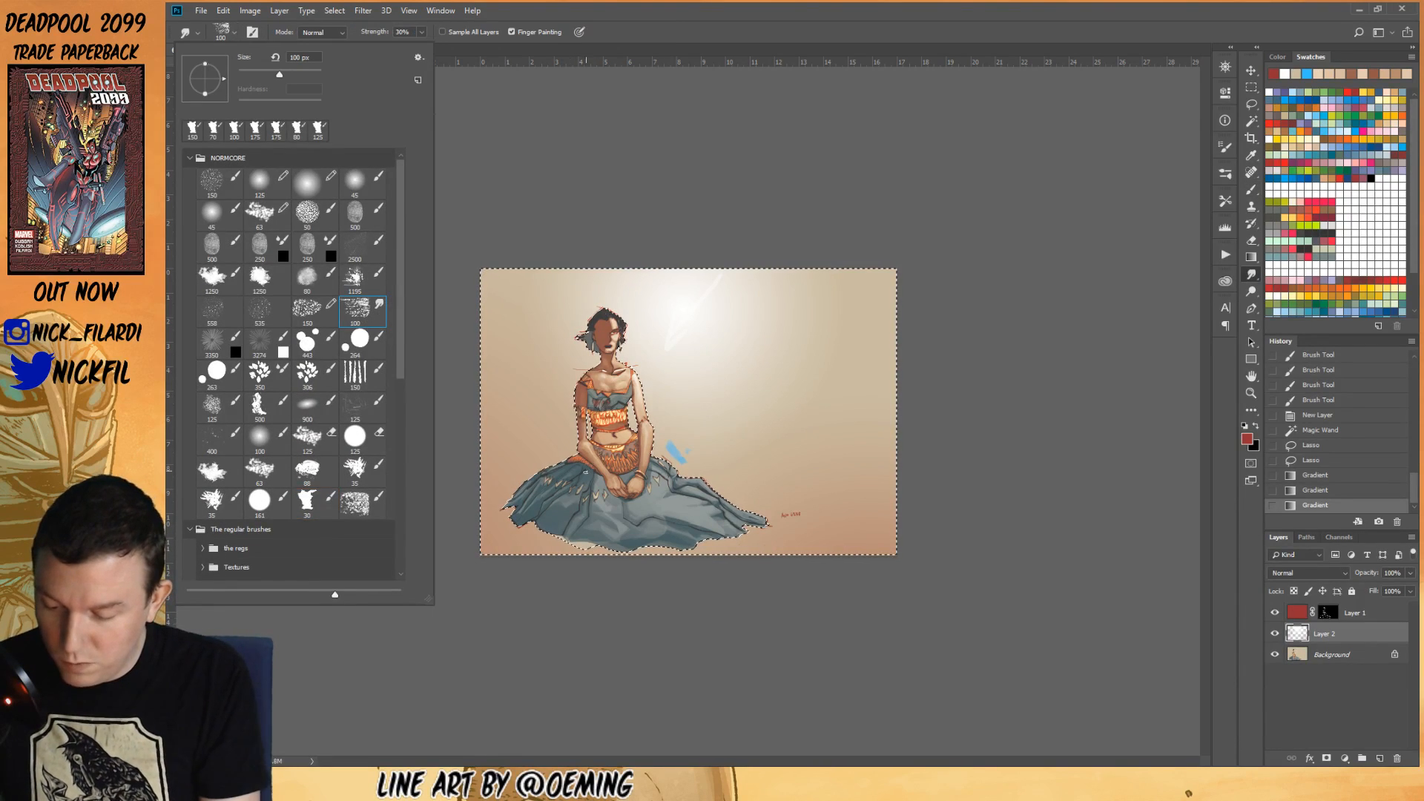
pyautogui.click(556, 423)
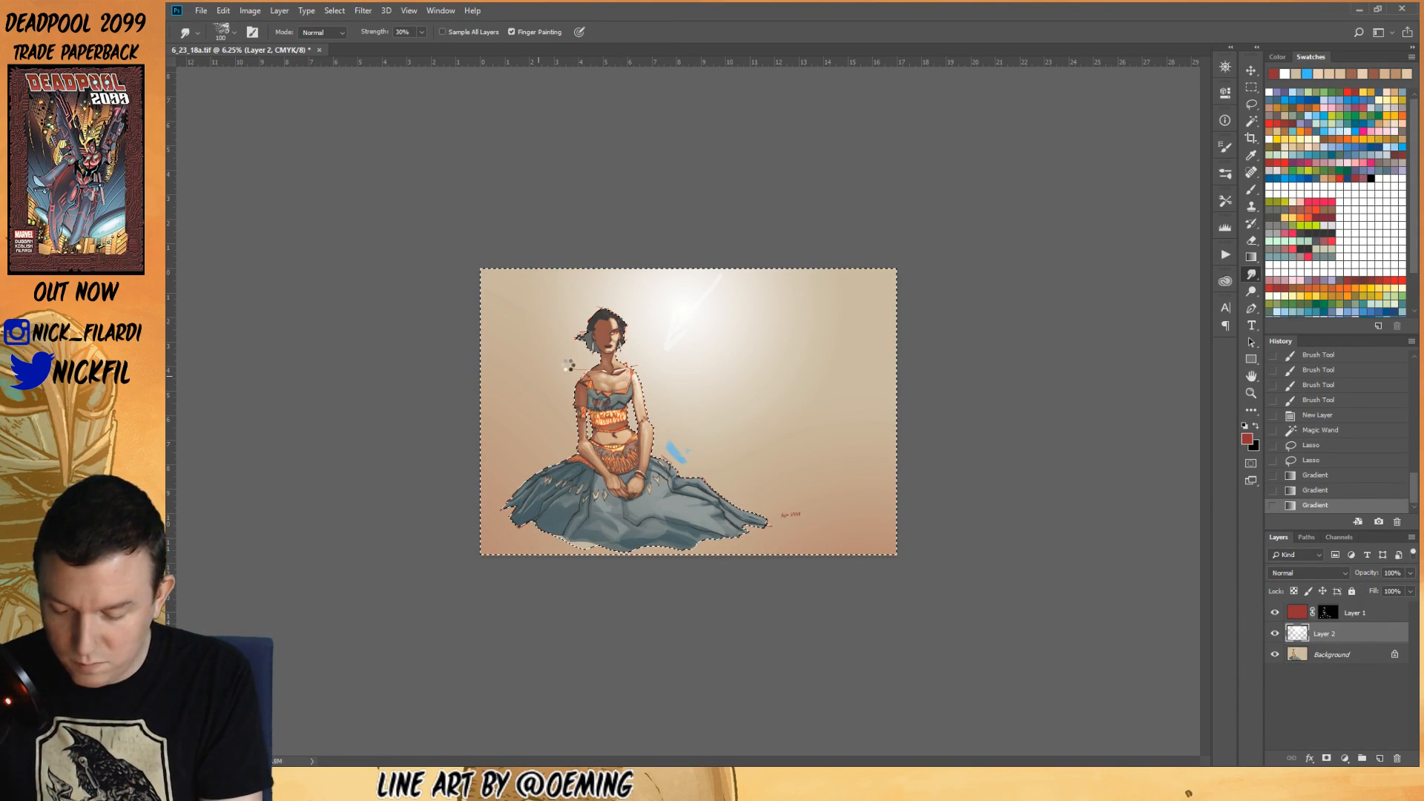
pyautogui.click(569, 363)
pyautogui.press(']')
pyautogui.press(']')
pyautogui.press(']')
pyautogui.press(']')
pyautogui.press(']')
pyautogui.press(']')
pyautogui.press(']')
pyautogui.press(']')
pyautogui.press(']')
pyautogui.press(']')
pyautogui.press(']')
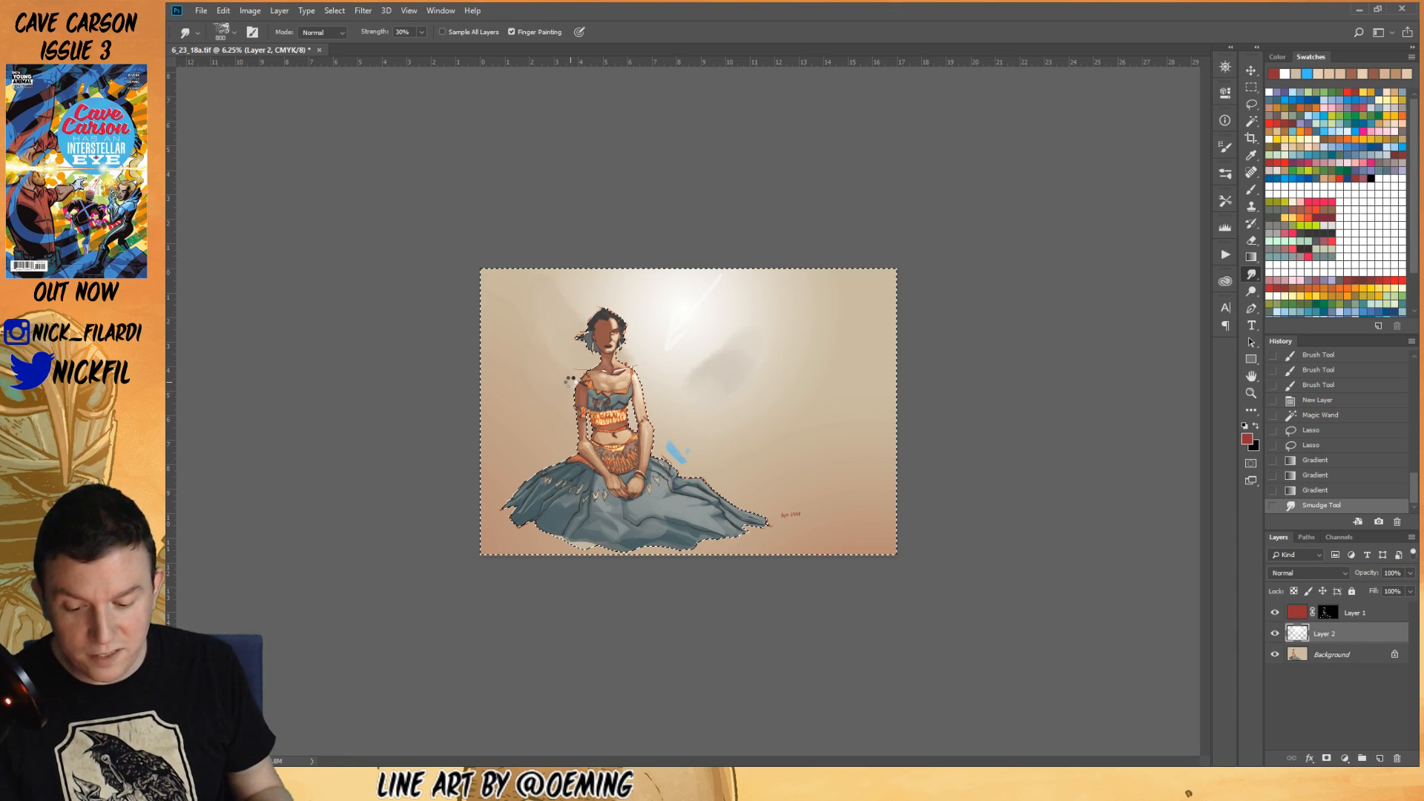
# - Smudge the backdrop gradient on Layer 2 beside the woman's head and in the open area across from her shoulder
pyautogui.moveTo(570, 382); pyautogui.dragTo(557, 315)
pyautogui.moveTo(553, 286); pyautogui.dragTo(582, 326)
pyautogui.moveTo(586, 319); pyautogui.dragTo(557, 285)
pyautogui.moveTo(748, 317); pyautogui.dragTo(746, 383)
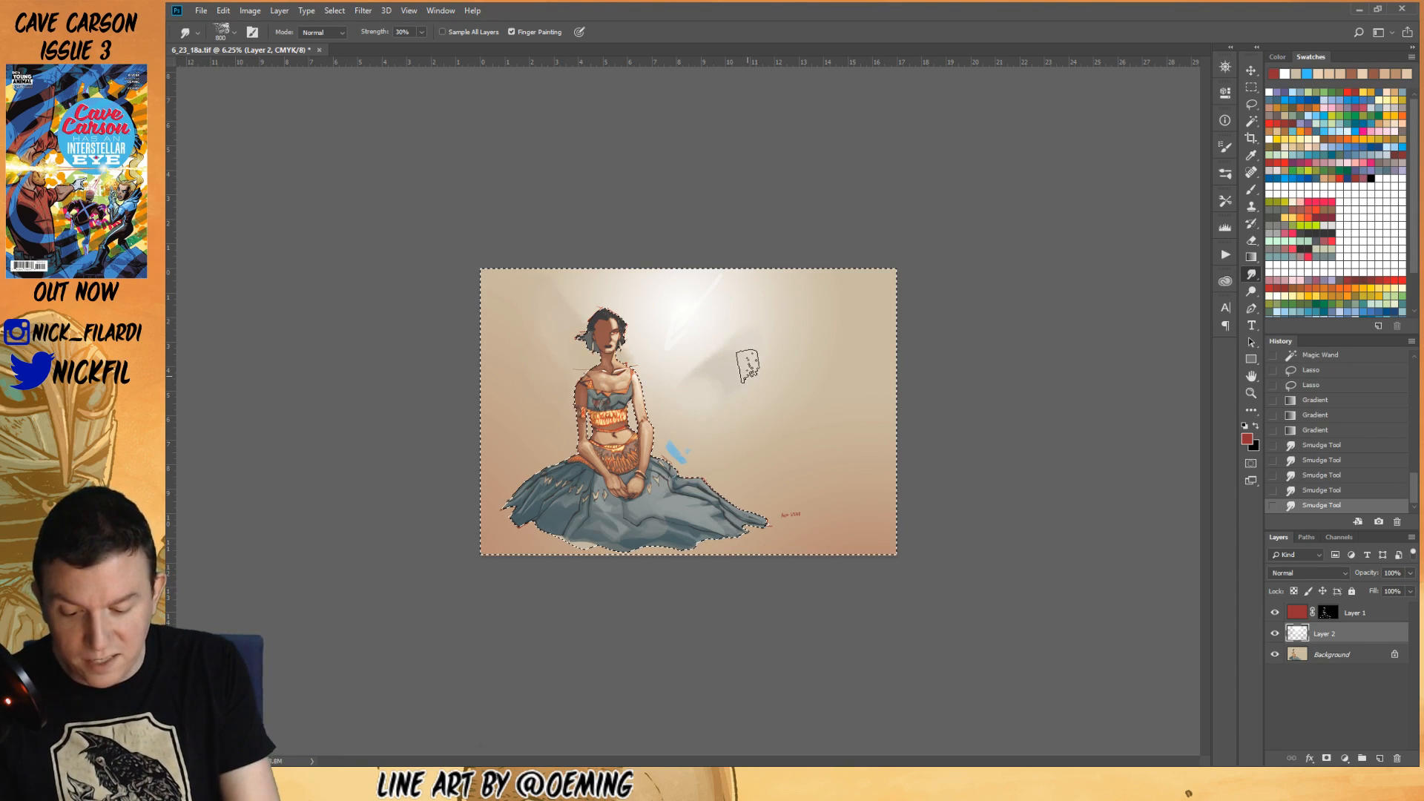
# - Try the textured Pencil preset and the striped 150 px brush on the backdrop
pyautogui.press('b')
pyautogui.click(223, 32)
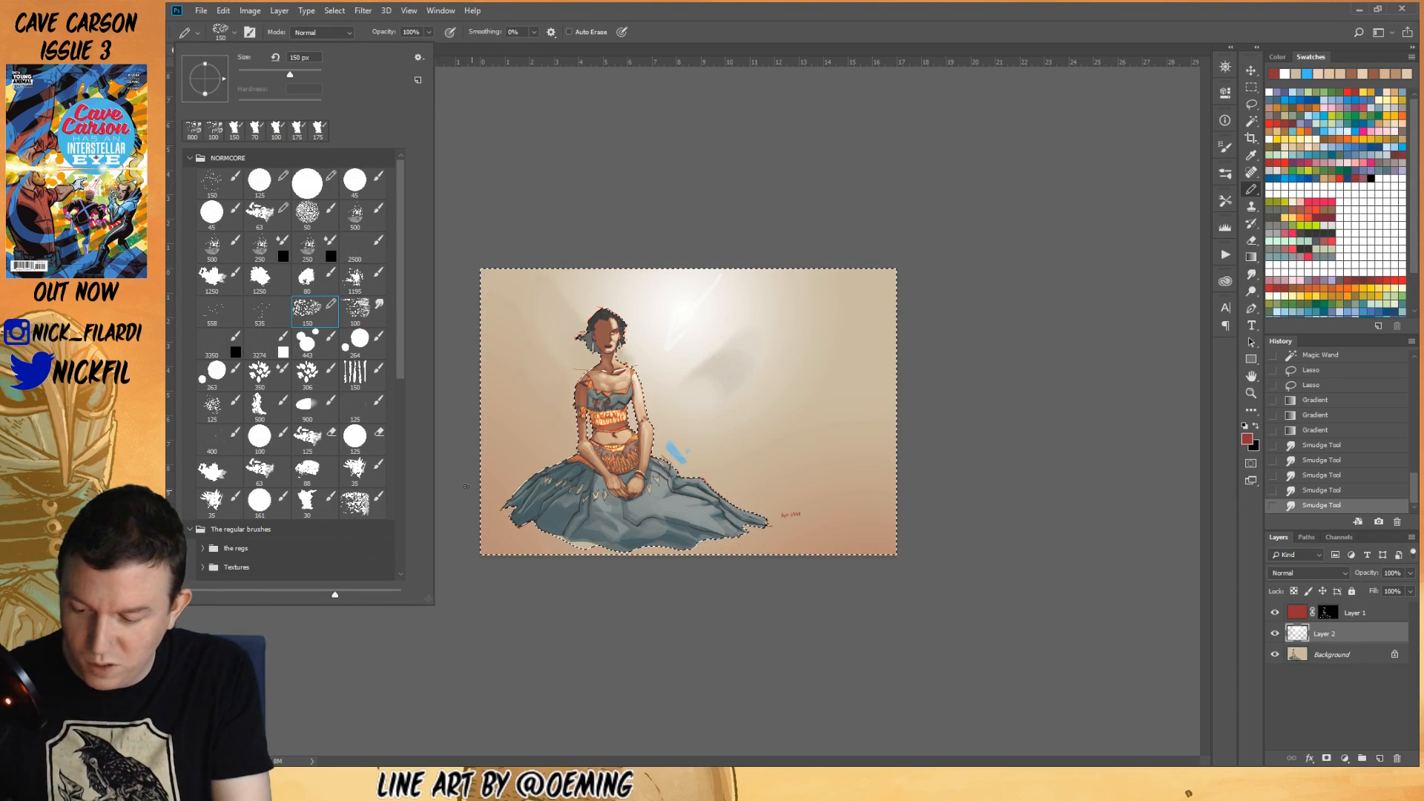
pyautogui.click(690, 407)
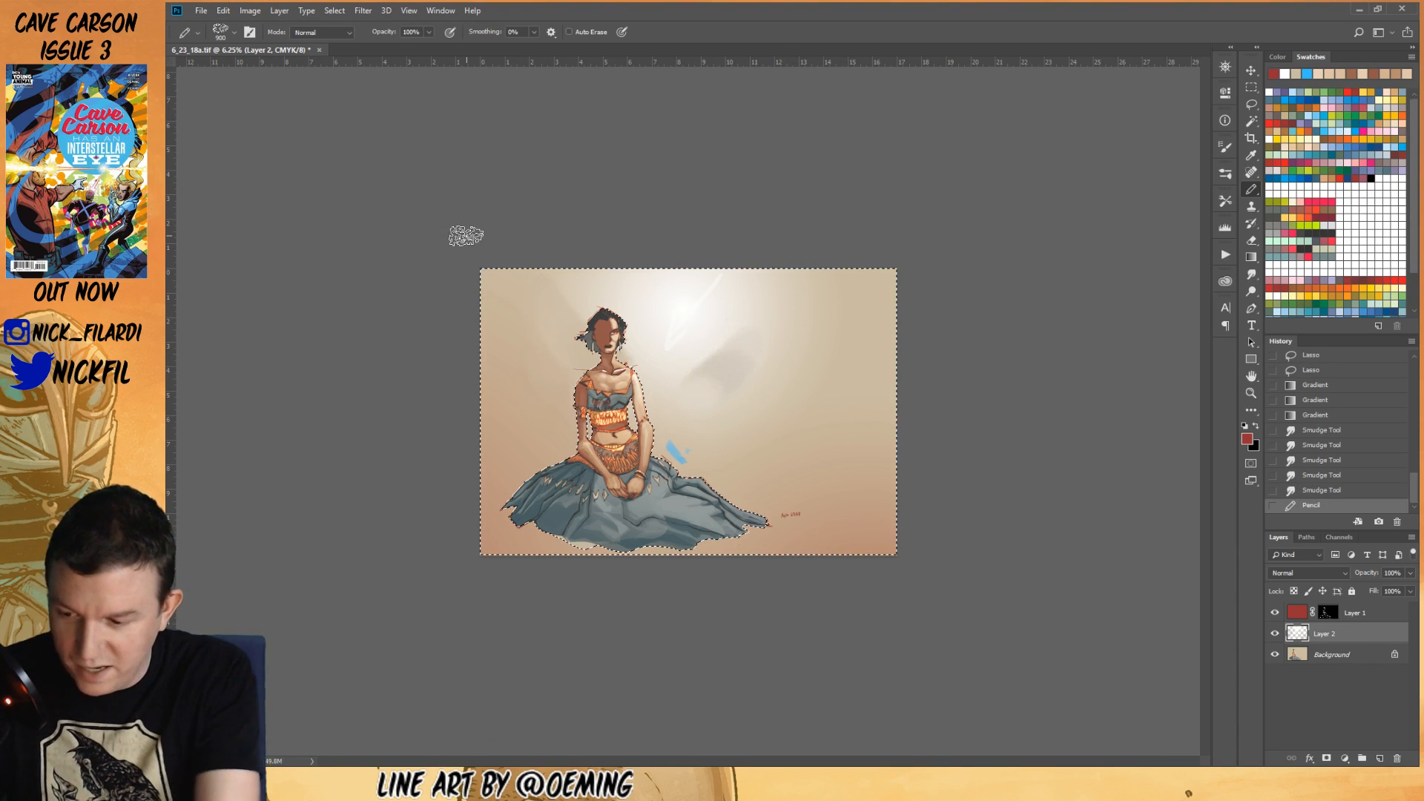
pyautogui.click(217, 33)
pyautogui.click(356, 371)
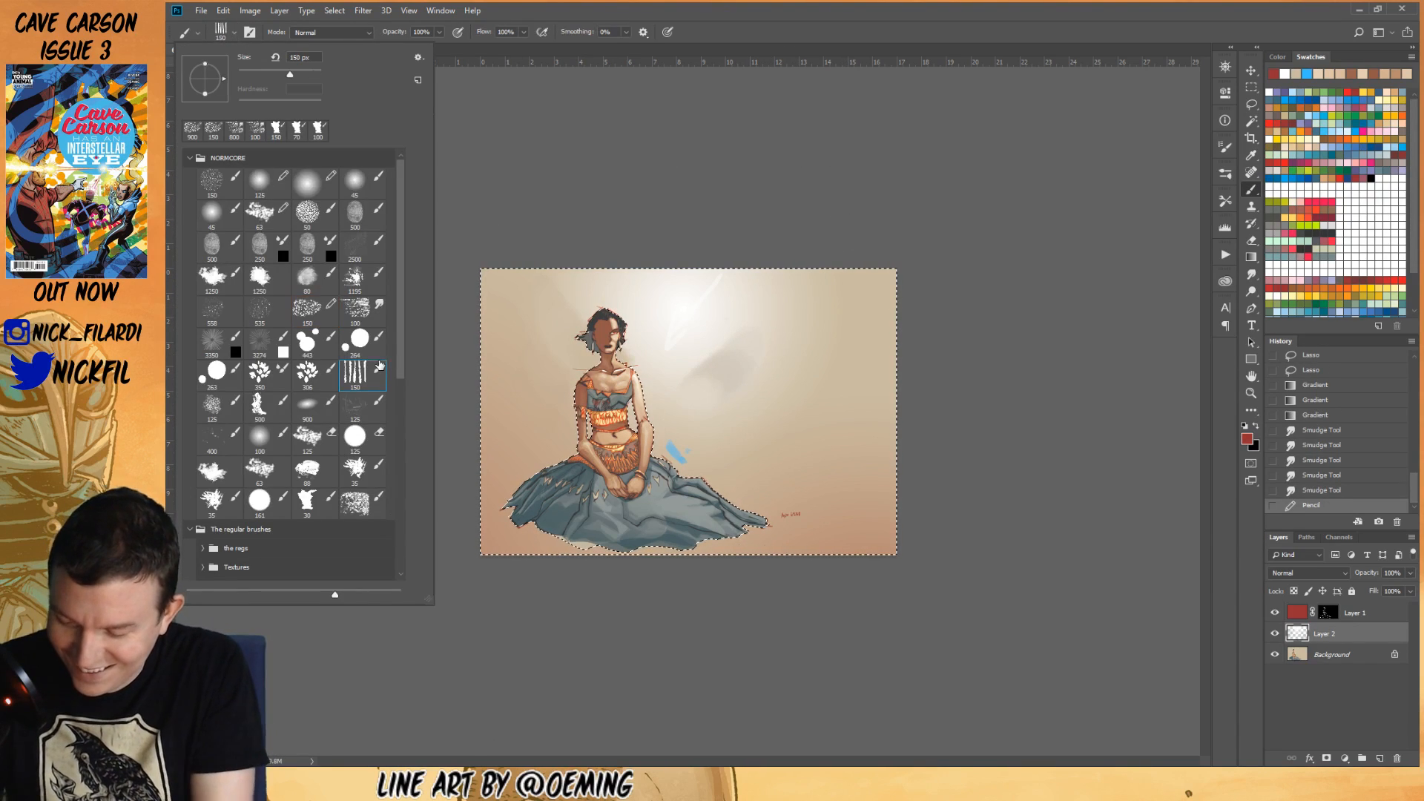
pyautogui.click(725, 338)
pyautogui.hotkey('ctrl', 'z')
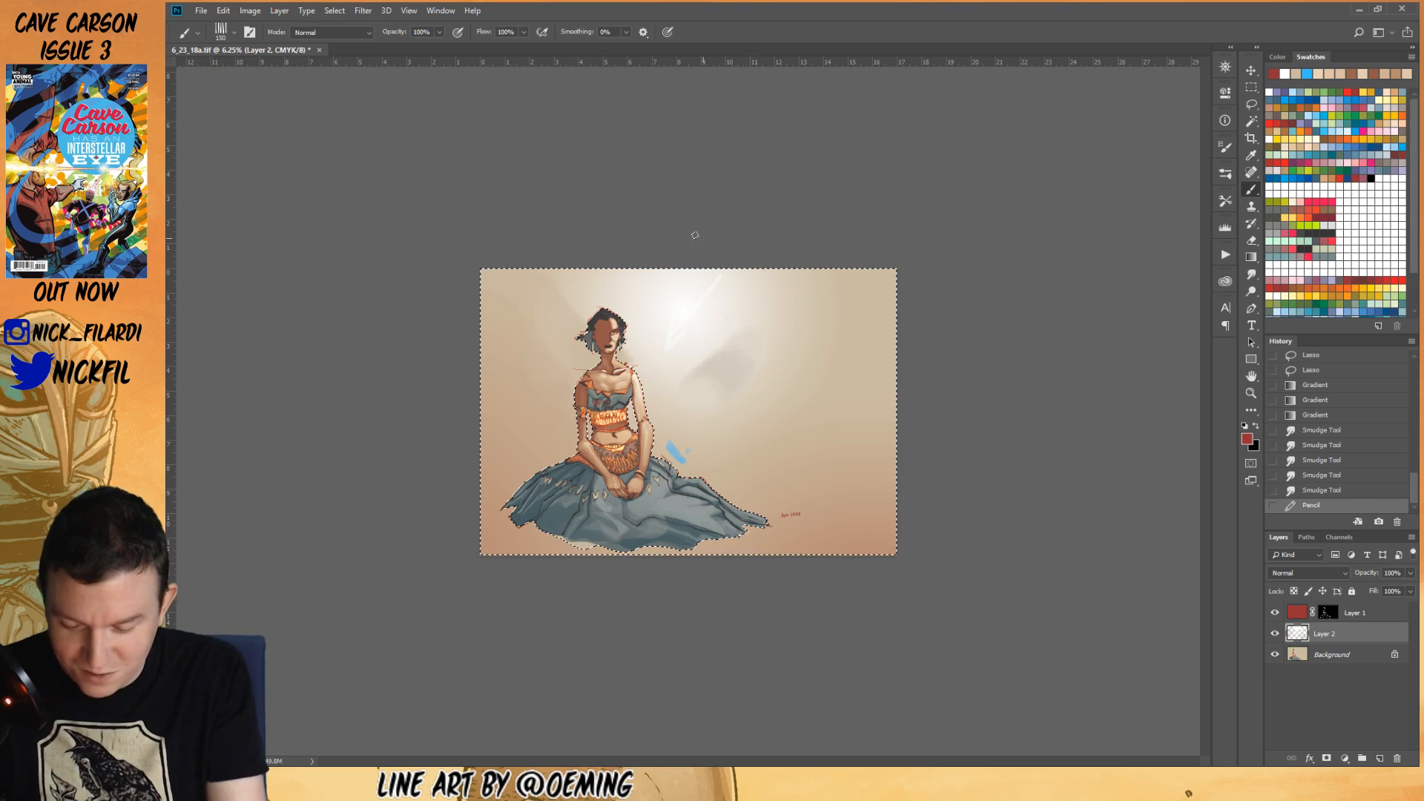
# - Paint white streaks fanning from the glow to the upper-right backdrop with the ragged 500 px brush, enlarged to 1100 px at 50% opacity
pyautogui.click(219, 32)
pyautogui.click(259, 410)
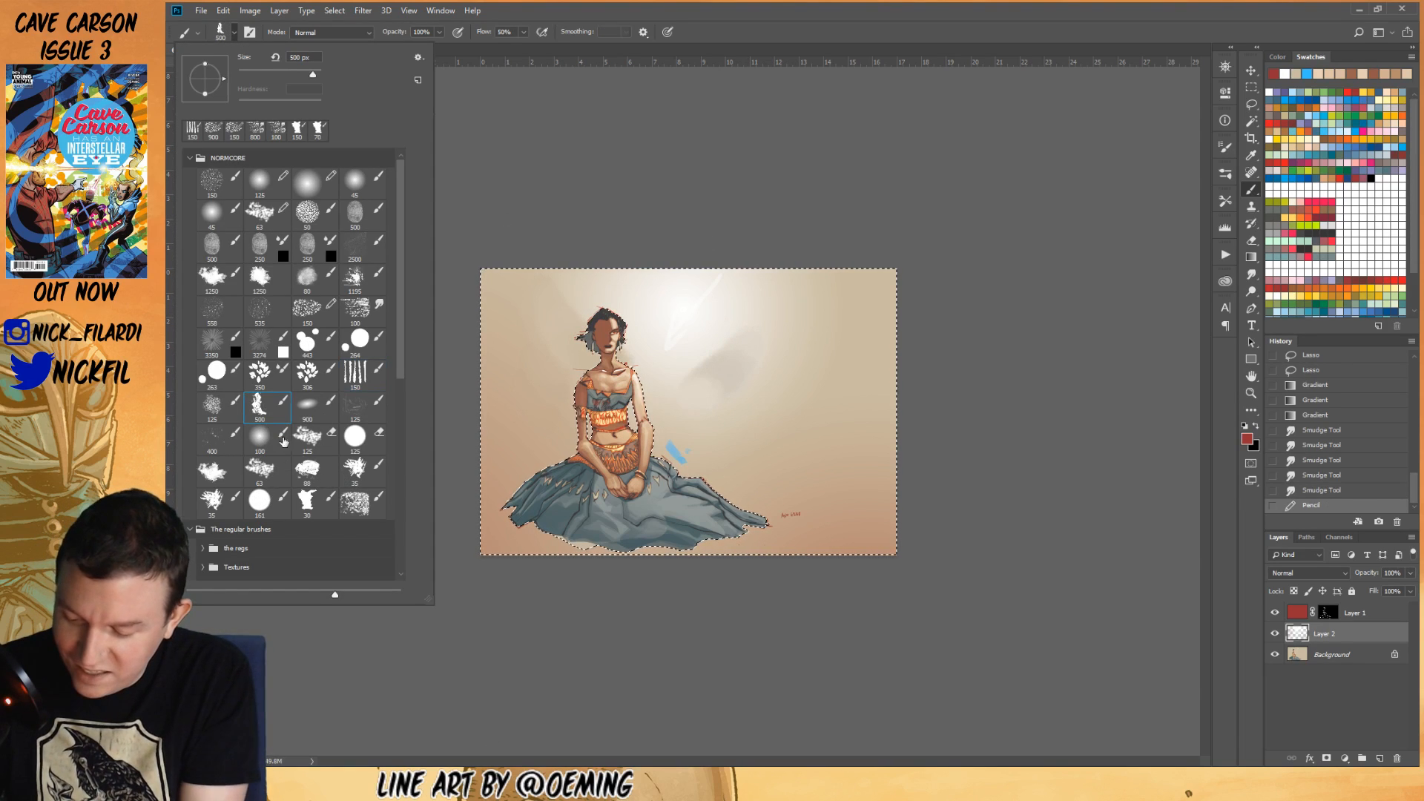
pyautogui.moveTo(718, 317)
pyautogui.mouseDown()
pyautogui.moveTo(668, 370)
pyautogui.moveTo(698, 366)
pyautogui.moveTo(764, 319)
pyautogui.mouseUp()
pyautogui.hotkey('ctrl', 'z')
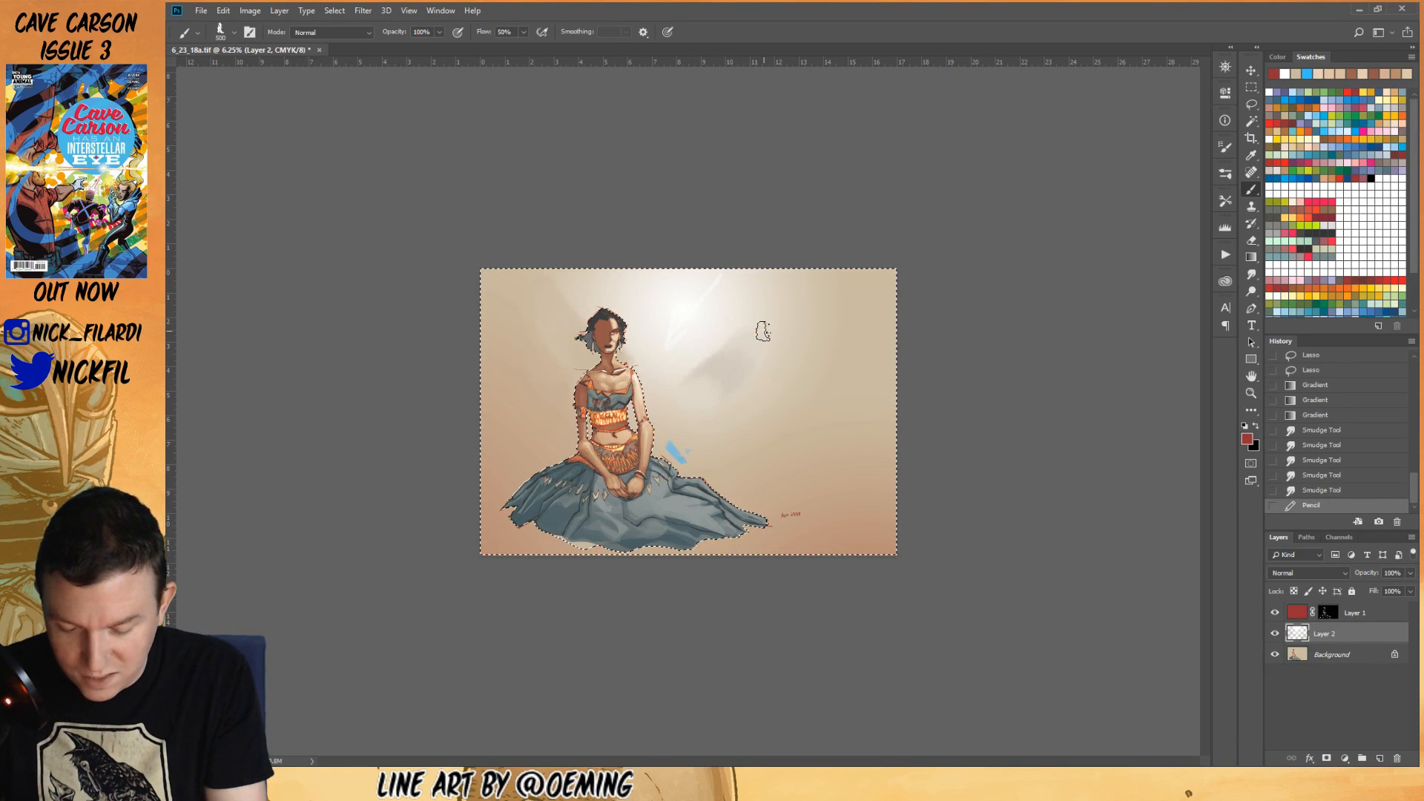
pyautogui.keyDown('alt'); pyautogui.click(704, 363); pyautogui.keyUp('alt')
pyautogui.moveTo(724, 367)
pyautogui.mouseDown()
pyautogui.moveTo(771, 304)
pyautogui.moveTo(732, 282)
pyautogui.moveTo(703, 379)
pyautogui.moveTo(772, 297)
pyautogui.mouseUp()
pyautogui.moveTo(698, 389); pyautogui.dragTo(797, 278)
pyautogui.moveTo(742, 371)
pyautogui.mouseDown()
pyautogui.moveTo(805, 342)
pyautogui.moveTo(834, 276)
pyautogui.mouseUp()
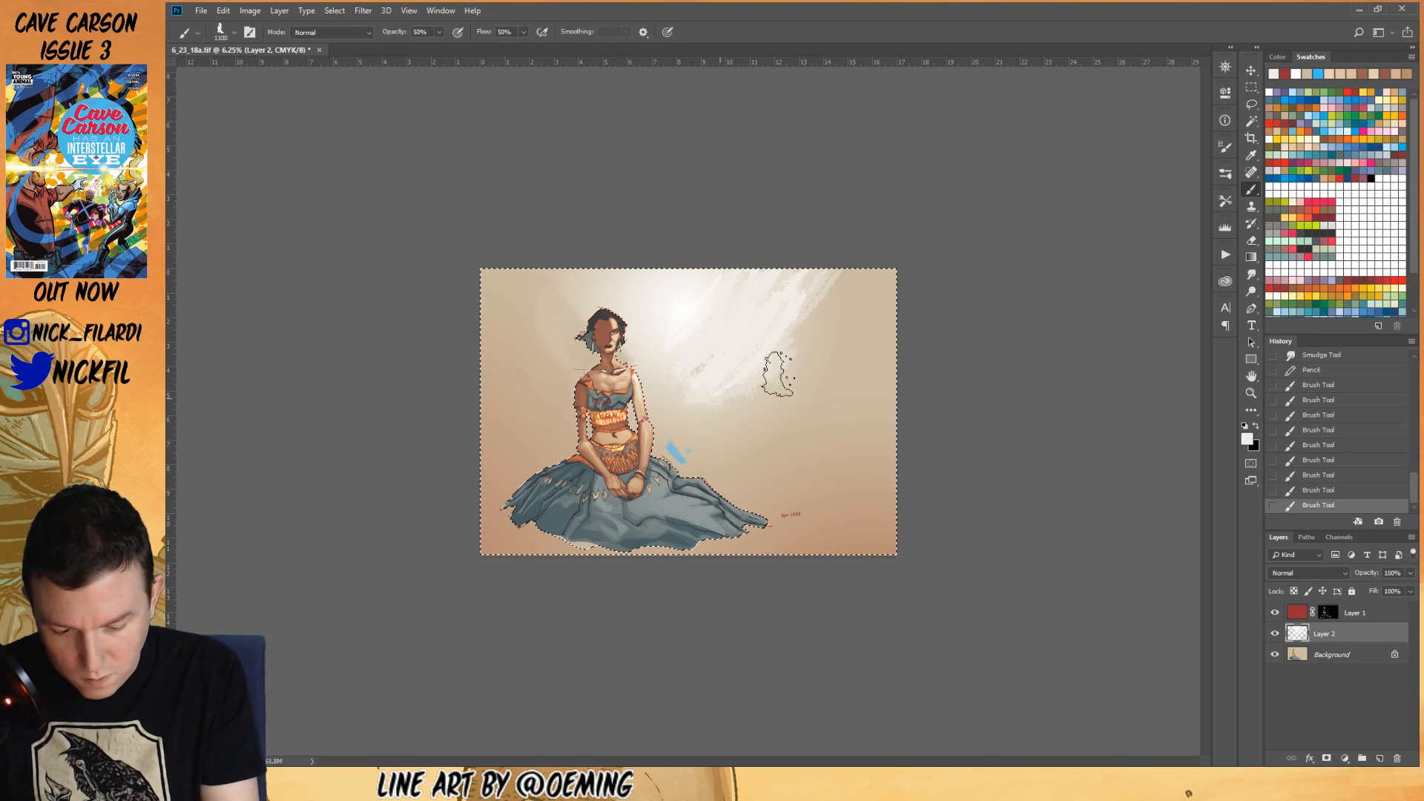
pyautogui.moveTo(827, 331); pyautogui.dragTo(812, 301)
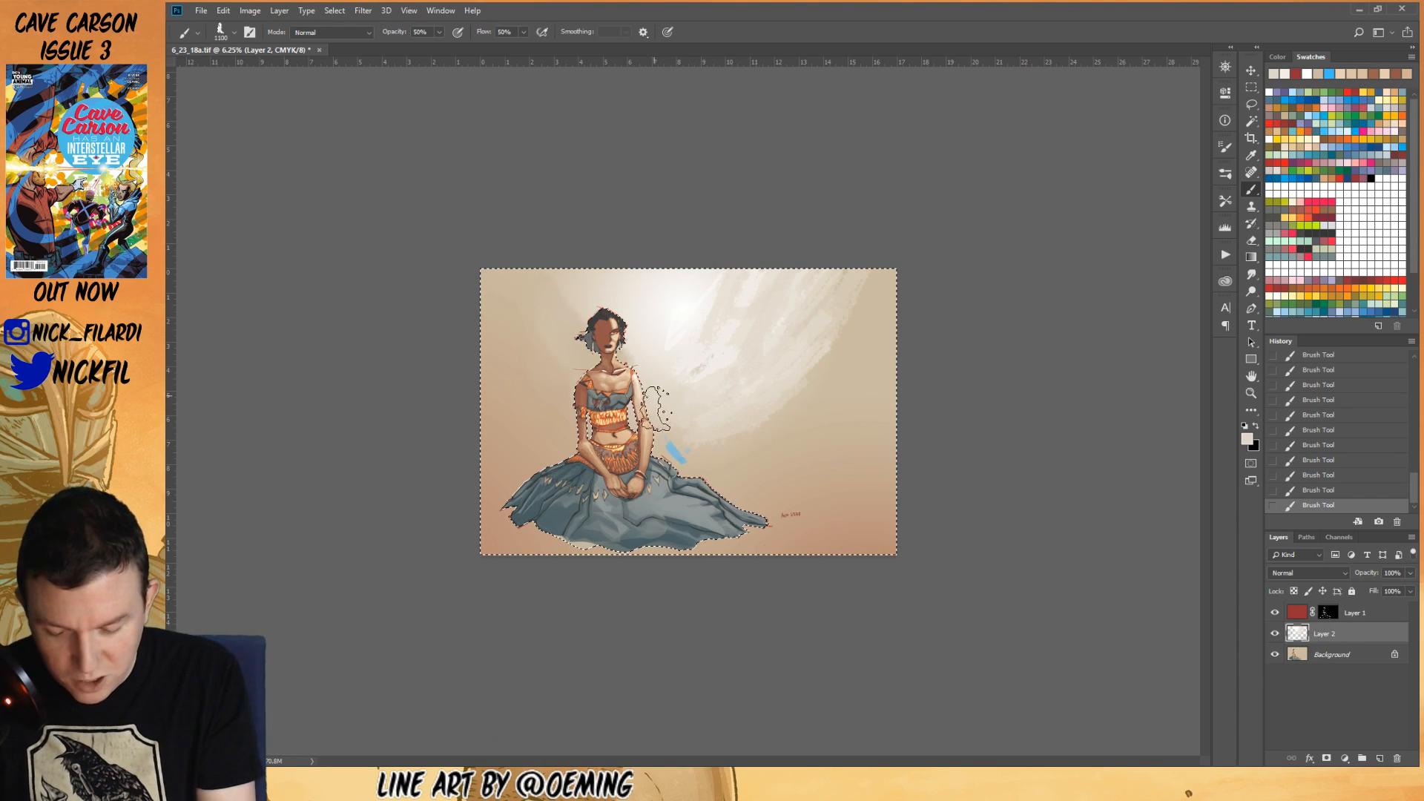
# - Paint sampled off-white strokes around the woman's head and frame the glow with sampled tan strokes on both sides
pyautogui.keyDown('alt'); pyautogui.click(693, 292); pyautogui.keyUp('alt')
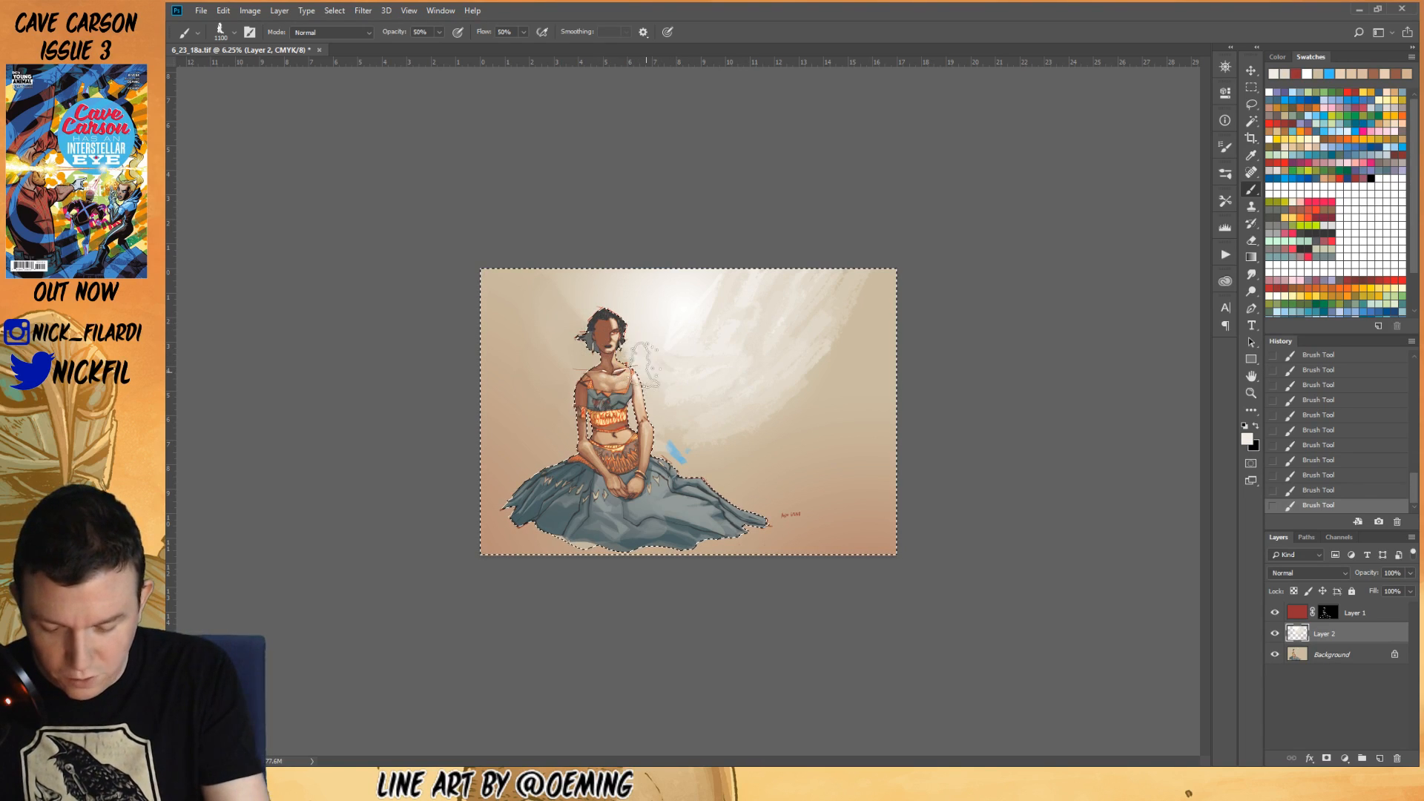
pyautogui.moveTo(568, 286)
pyautogui.mouseDown()
pyautogui.moveTo(602, 339)
pyautogui.moveTo(531, 279)
pyautogui.moveTo(551, 268)
pyautogui.moveTo(573, 292)
pyautogui.moveTo(586, 350)
pyautogui.moveTo(546, 342)
pyautogui.moveTo(603, 281)
pyautogui.moveTo(586, 277)
pyautogui.moveTo(639, 310)
pyautogui.moveTo(670, 288)
pyautogui.moveTo(558, 268)
pyautogui.mouseUp()
pyautogui.keyDown('alt'); pyautogui.click(661, 288); pyautogui.keyUp('alt')
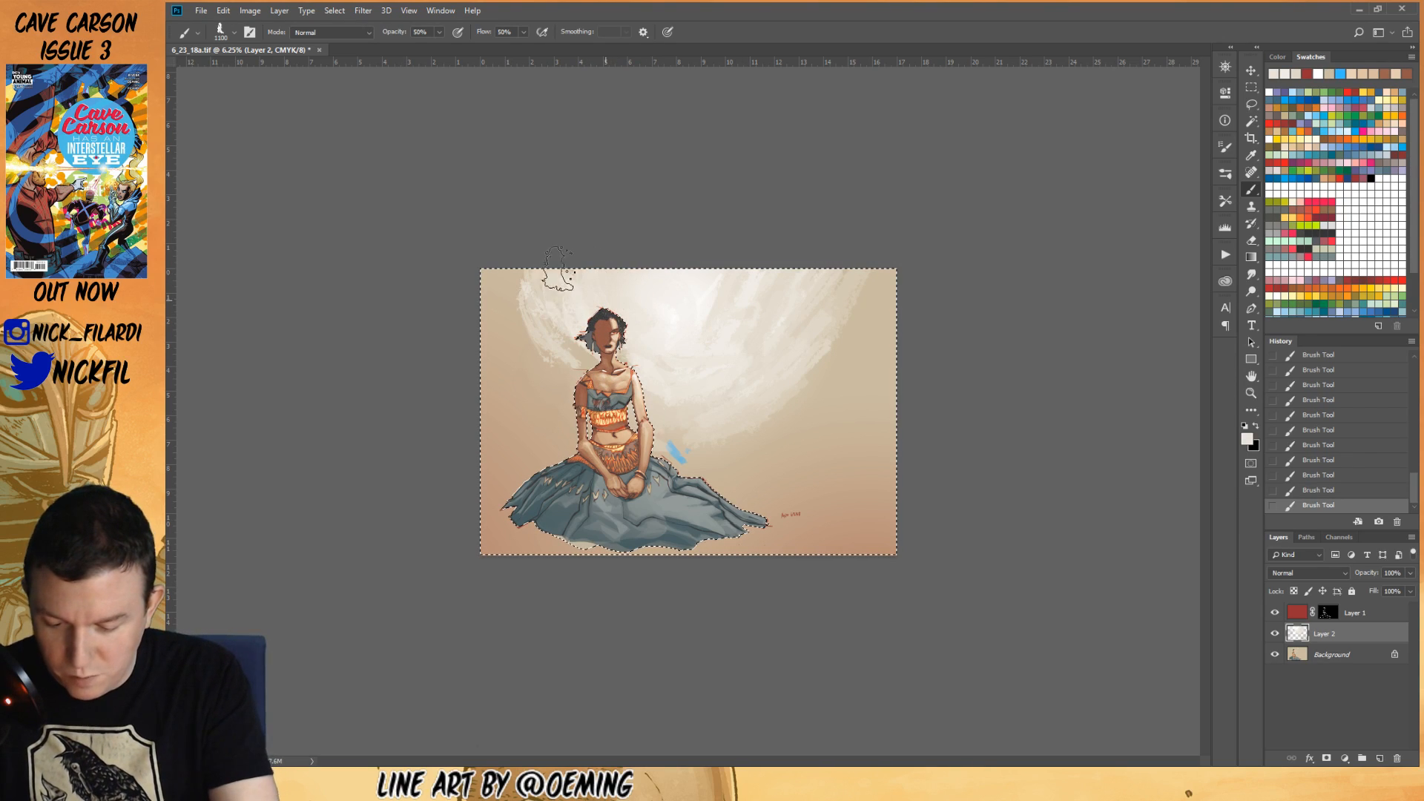
pyautogui.keyDown('alt'); pyautogui.click(524, 428); pyautogui.keyUp('alt')
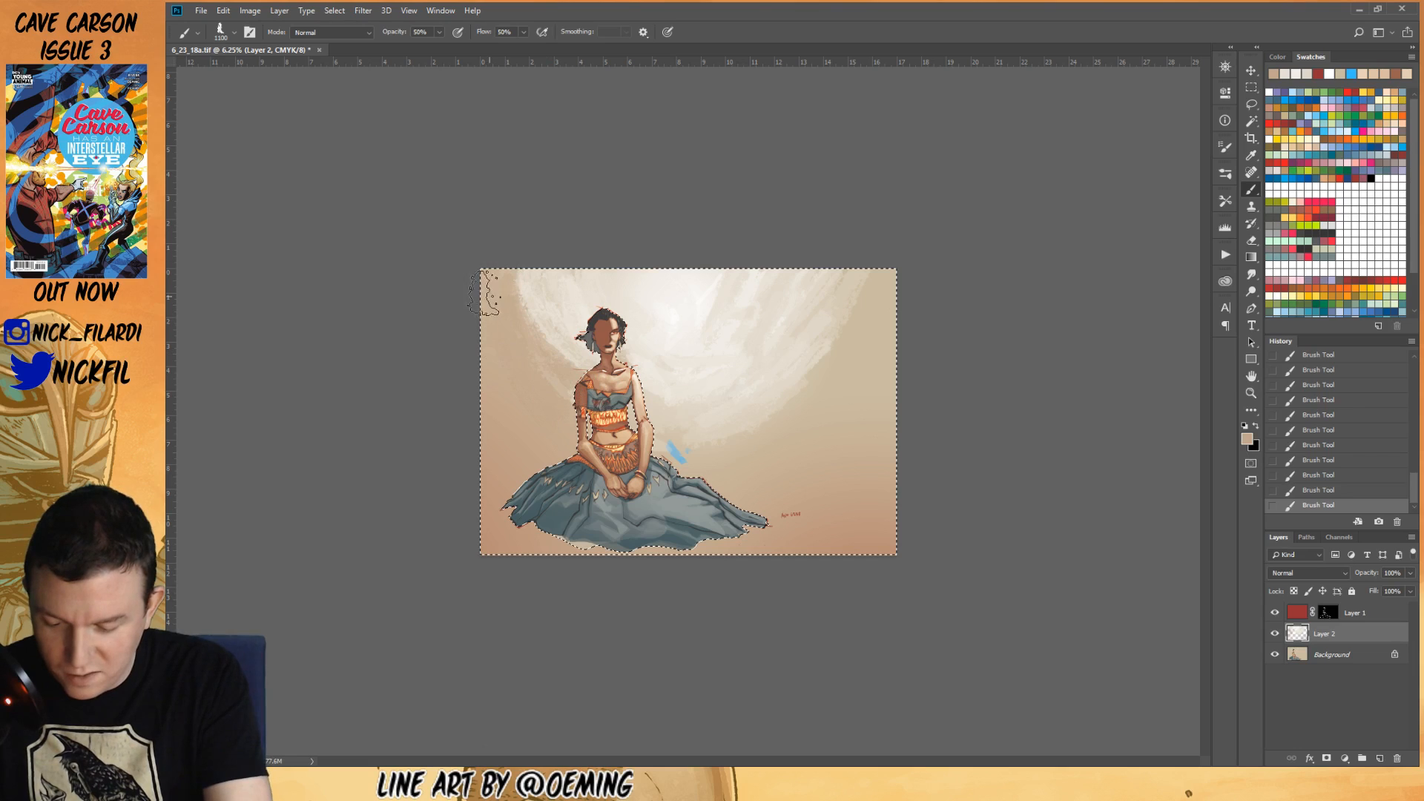
pyautogui.moveTo(724, 422)
pyautogui.mouseDown()
pyautogui.moveTo(724, 388)
pyautogui.moveTo(762, 408)
pyautogui.moveTo(842, 379)
pyautogui.mouseUp()
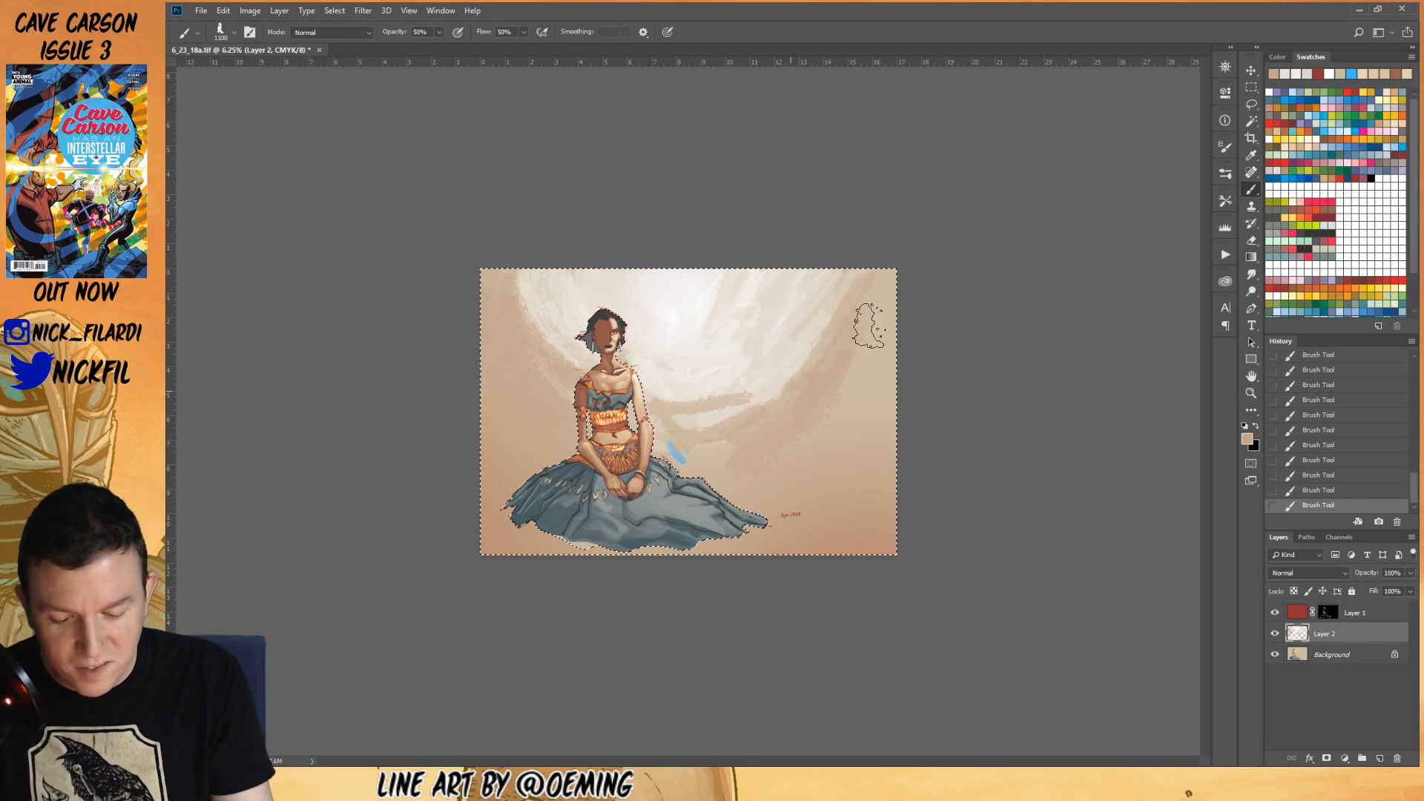
# - Spread sampled cream strokes from the glow to the backdrop's right edge and blend them with sampled tan at 50% opacity
pyautogui.keyDown('alt'); pyautogui.click(763, 370); pyautogui.keyUp('alt')
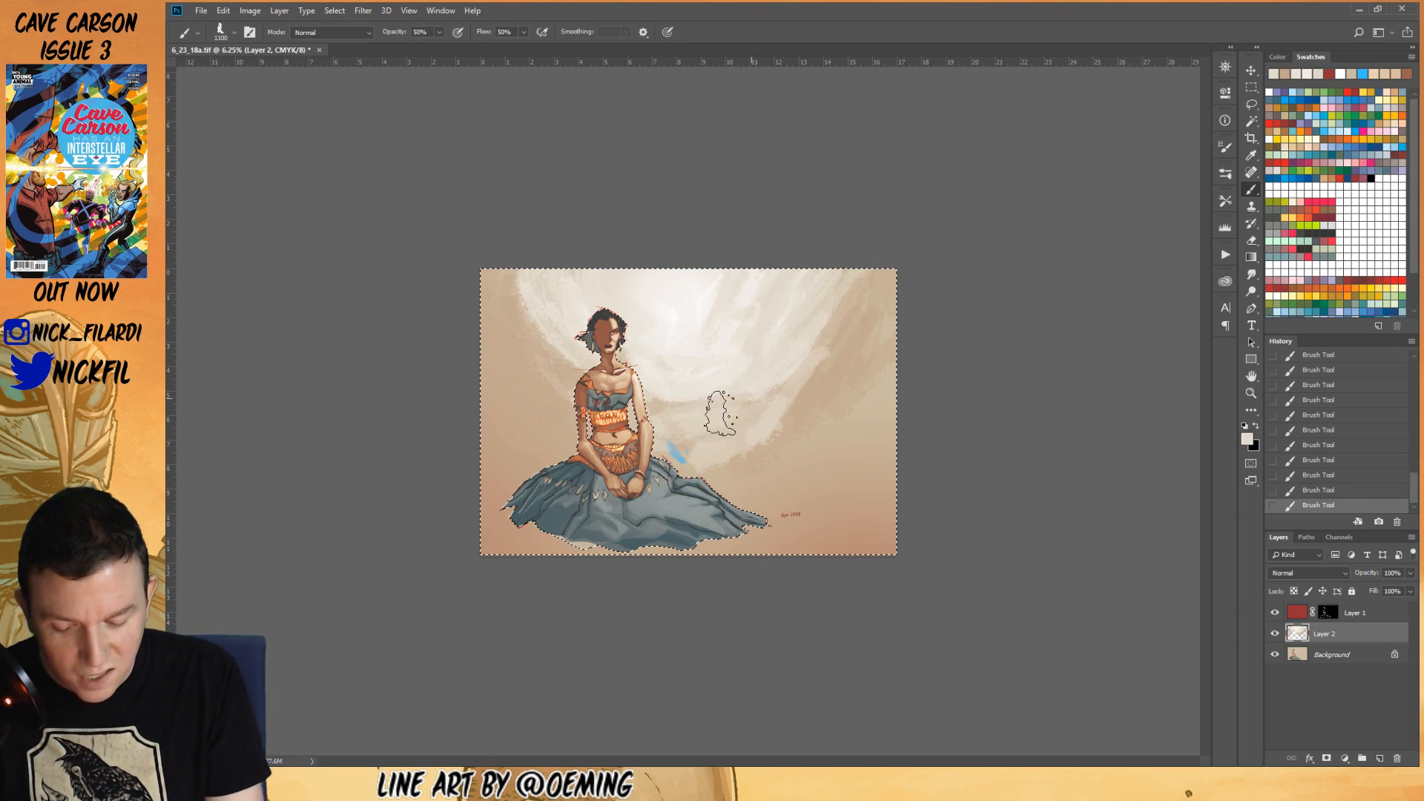
pyautogui.press('0')
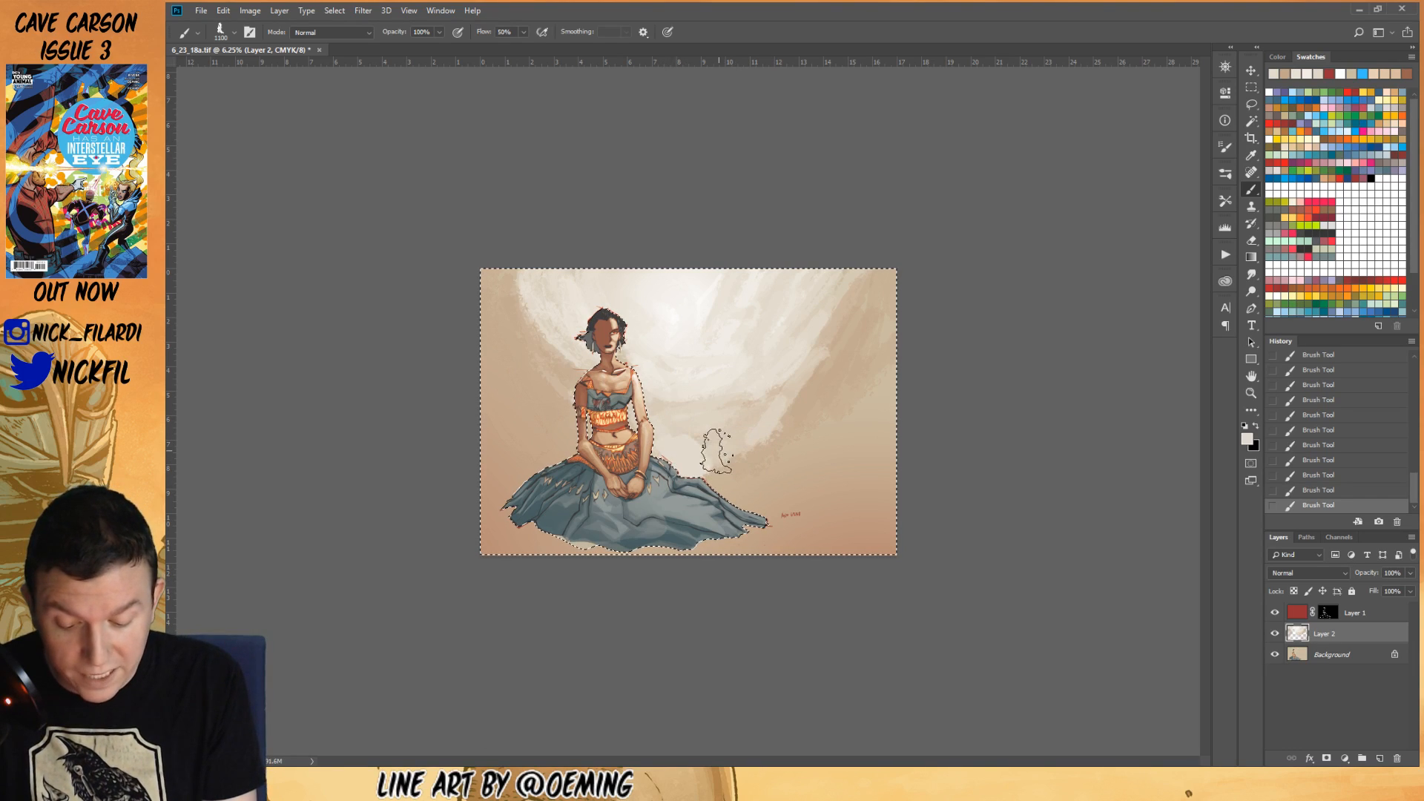
pyautogui.keyDown('alt'); pyautogui.click(663, 447); pyautogui.keyUp('alt')
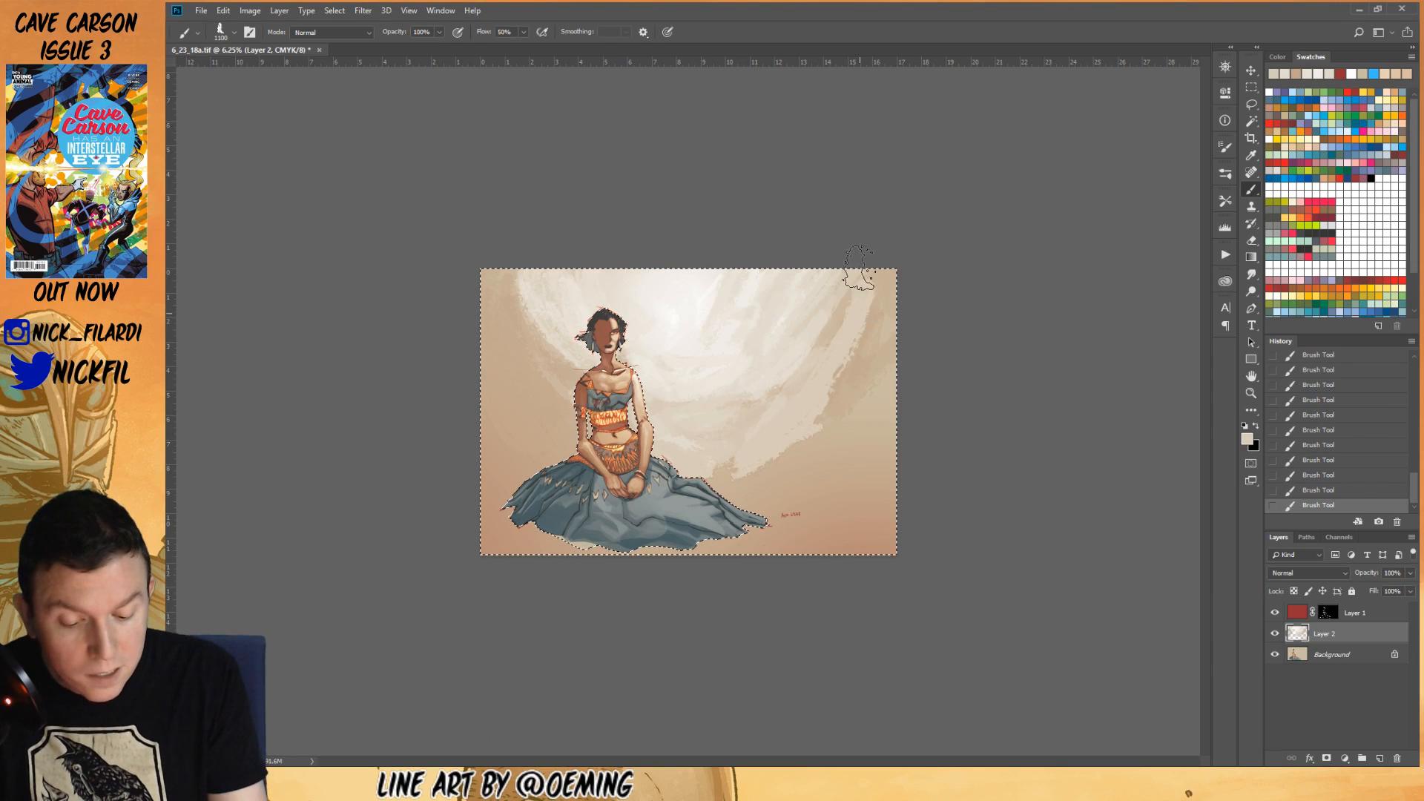
pyautogui.moveTo(877, 309)
pyautogui.mouseDown()
pyautogui.moveTo(885, 287)
pyautogui.moveTo(881, 305)
pyautogui.mouseUp()
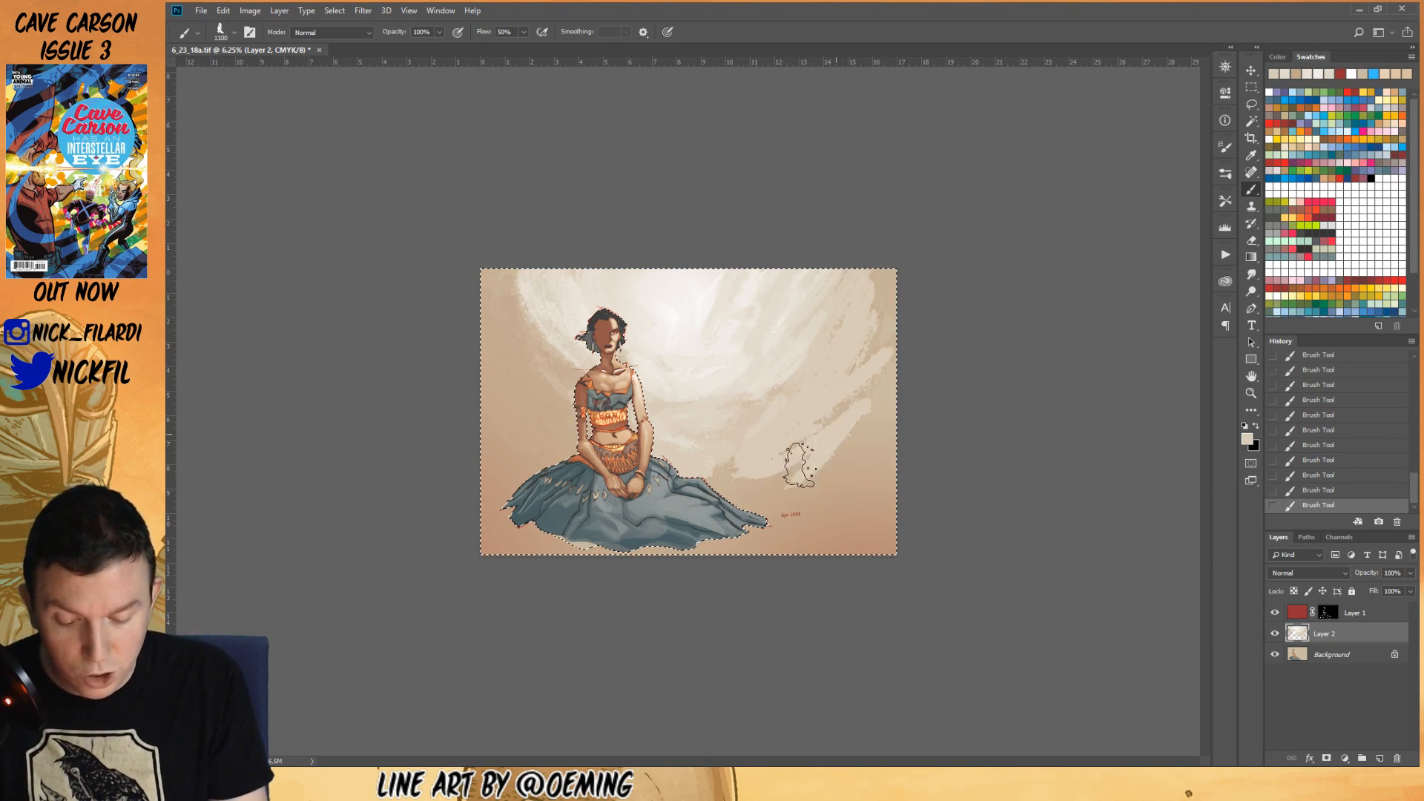
pyautogui.keyDown('alt'); pyautogui.click(858, 397); pyautogui.keyUp('alt')
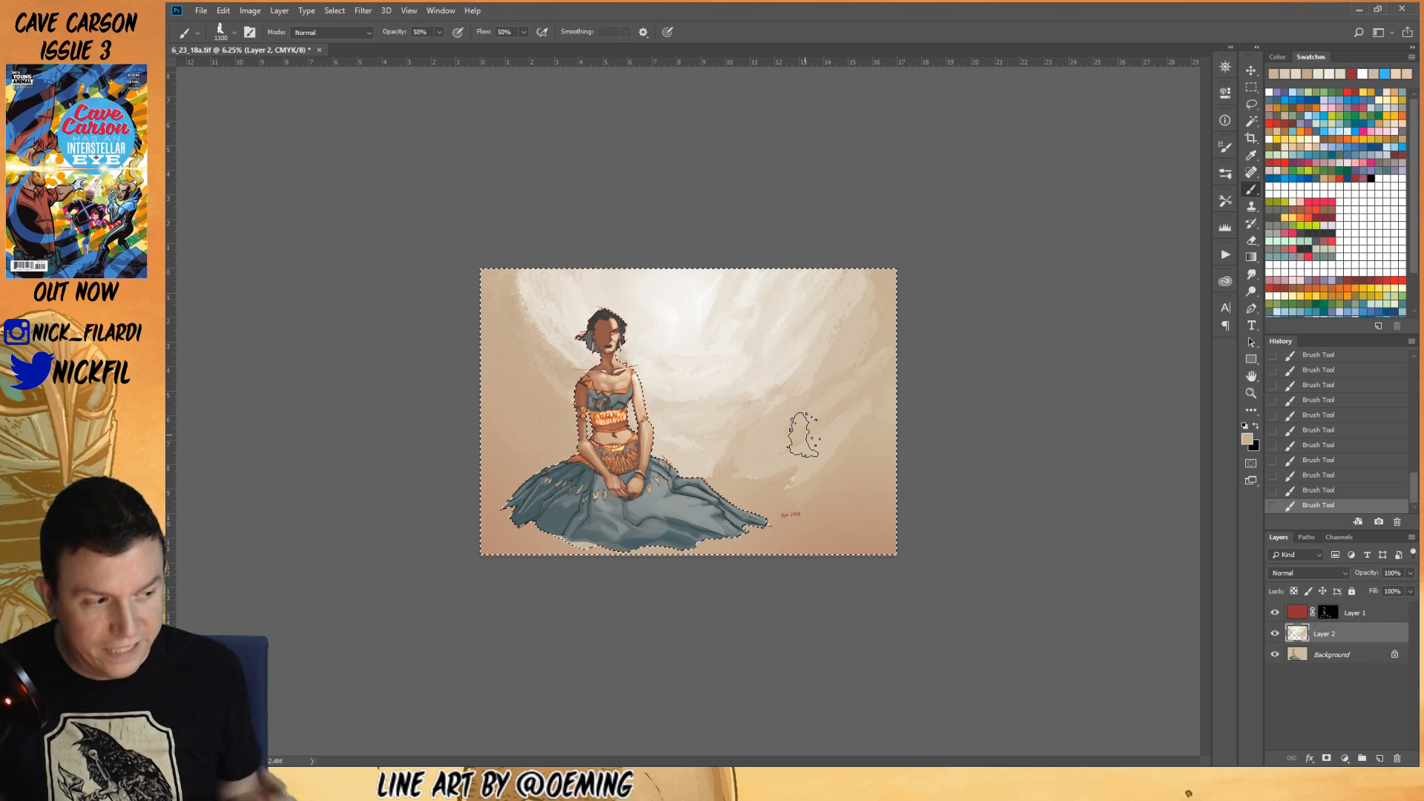
pyautogui.moveTo(770, 436); pyautogui.dragTo(681, 453)
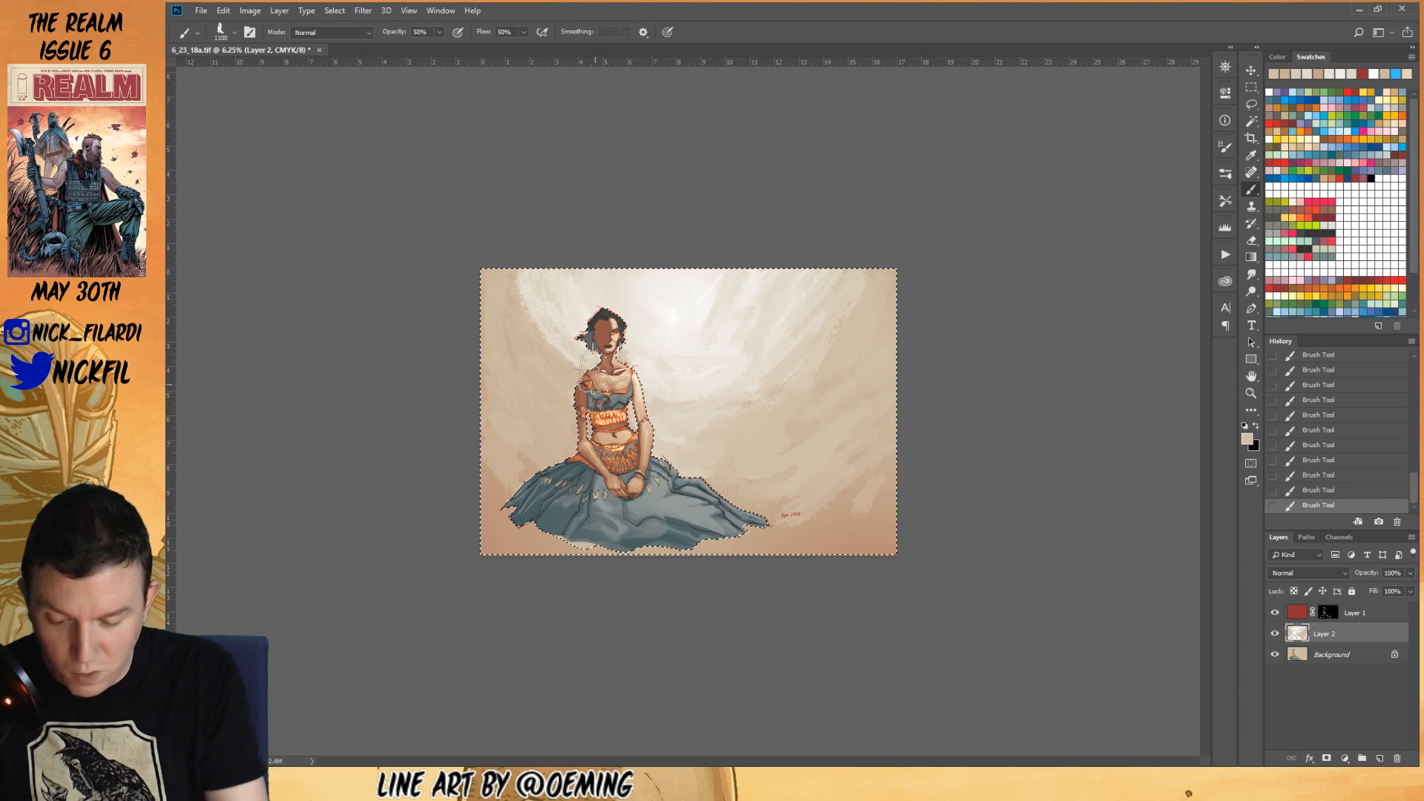
# - Layer sampled cream and tan strokes at 50% opacity over the backdrop left of the woman, and restore the brush to 100% opacity
pyautogui.keyDown('alt'); pyautogui.click(545, 330); pyautogui.keyUp('alt')
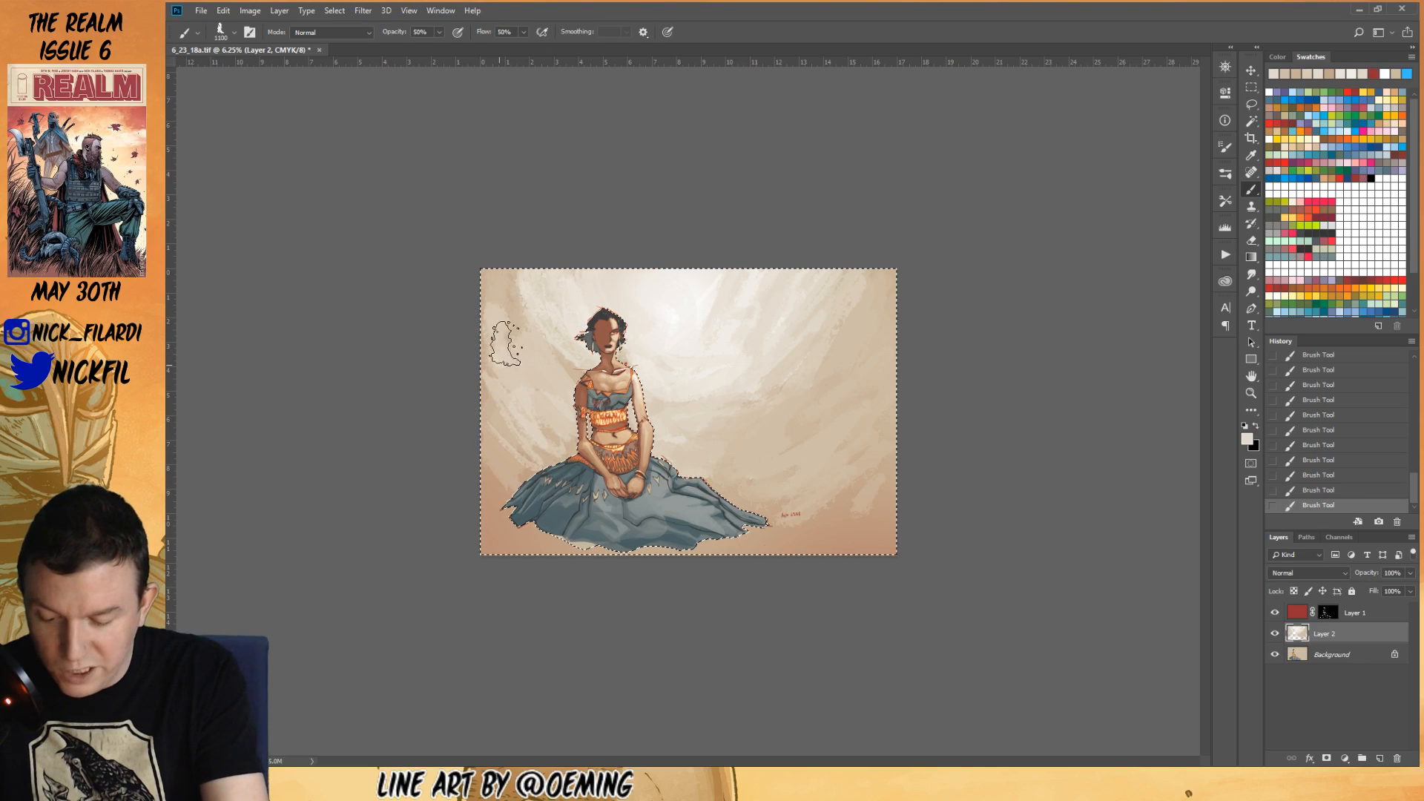
pyautogui.keyDown('alt'); pyautogui.click(511, 331); pyautogui.keyUp('alt')
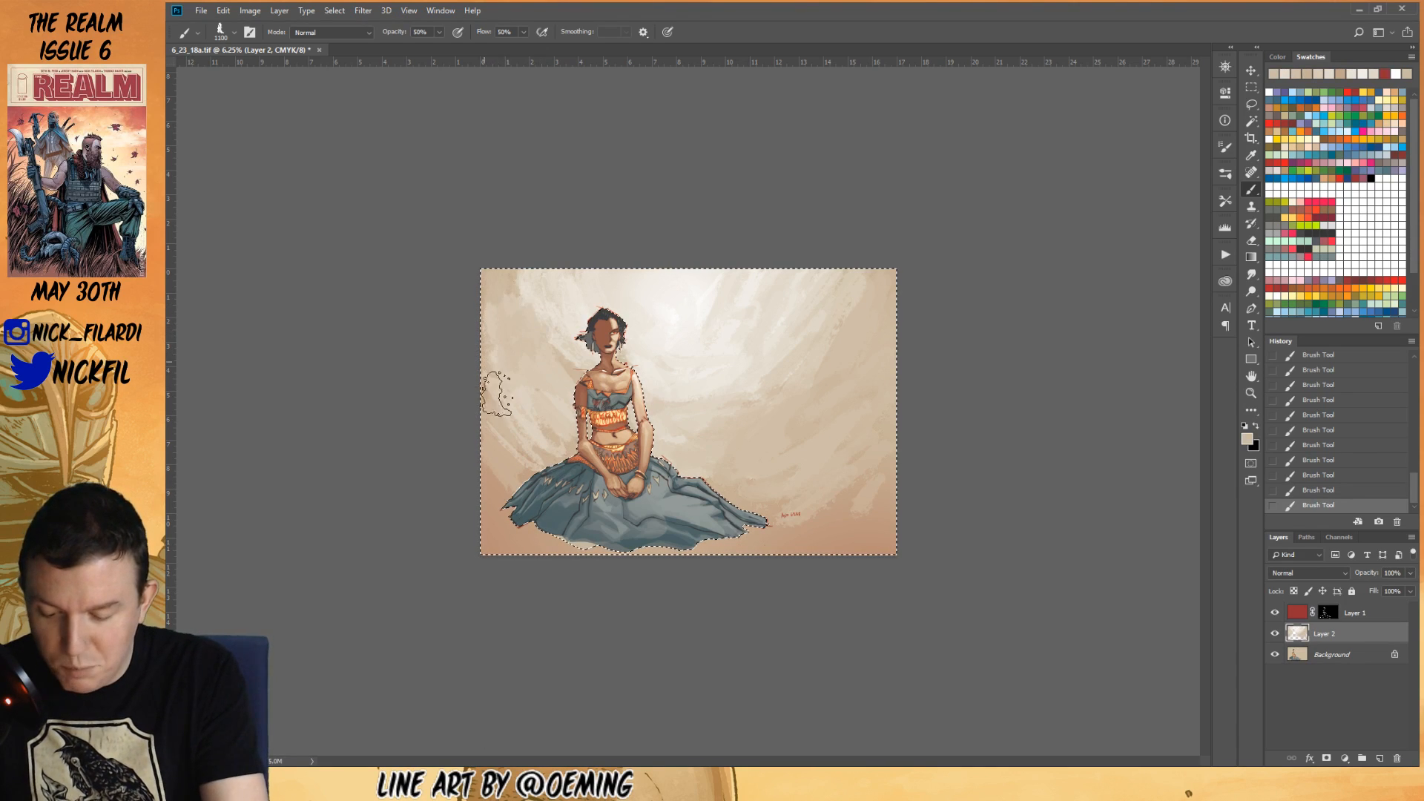
pyautogui.keyDown('alt'); pyautogui.click(545, 299); pyautogui.keyUp('alt')
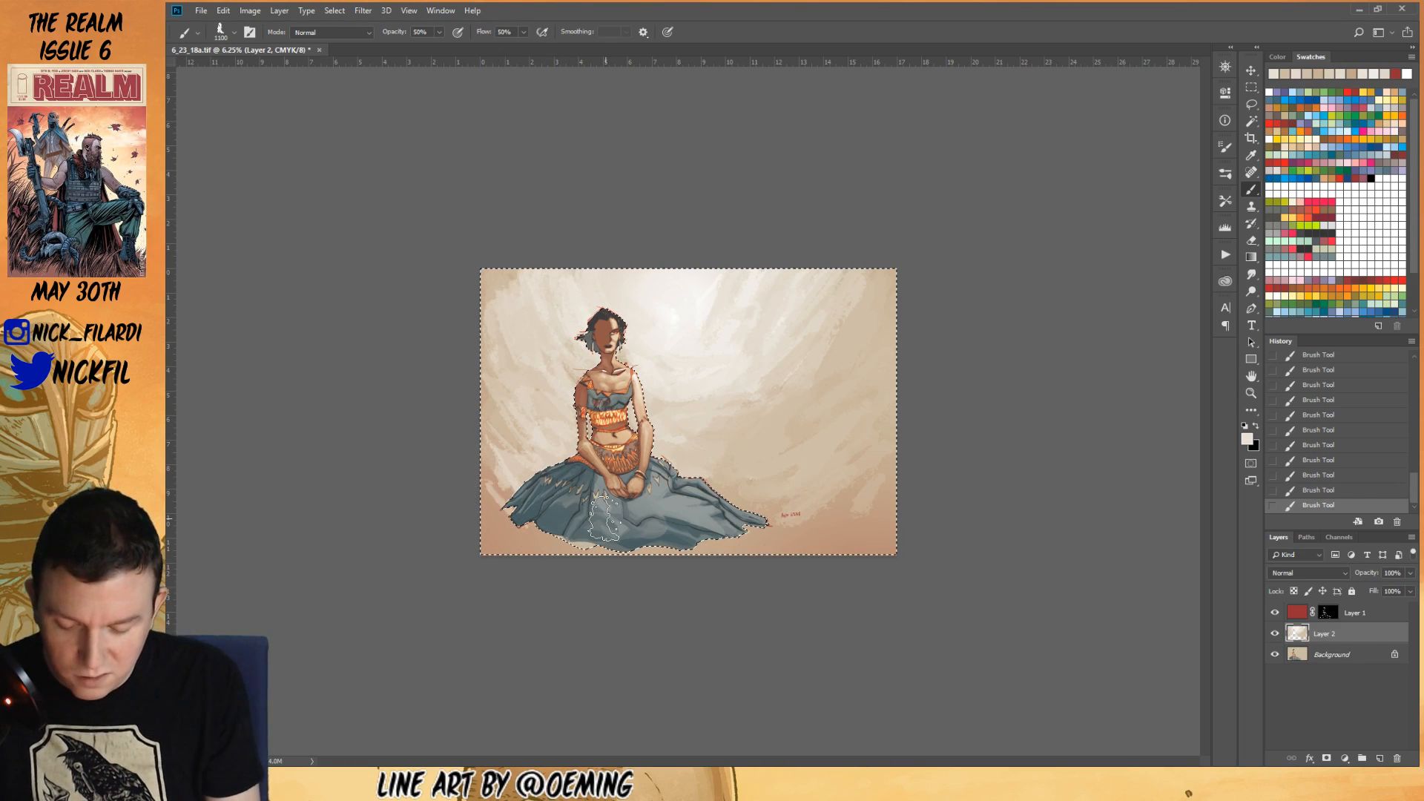
pyautogui.keyDown('alt'); pyautogui.click(521, 401); pyautogui.keyUp('alt')
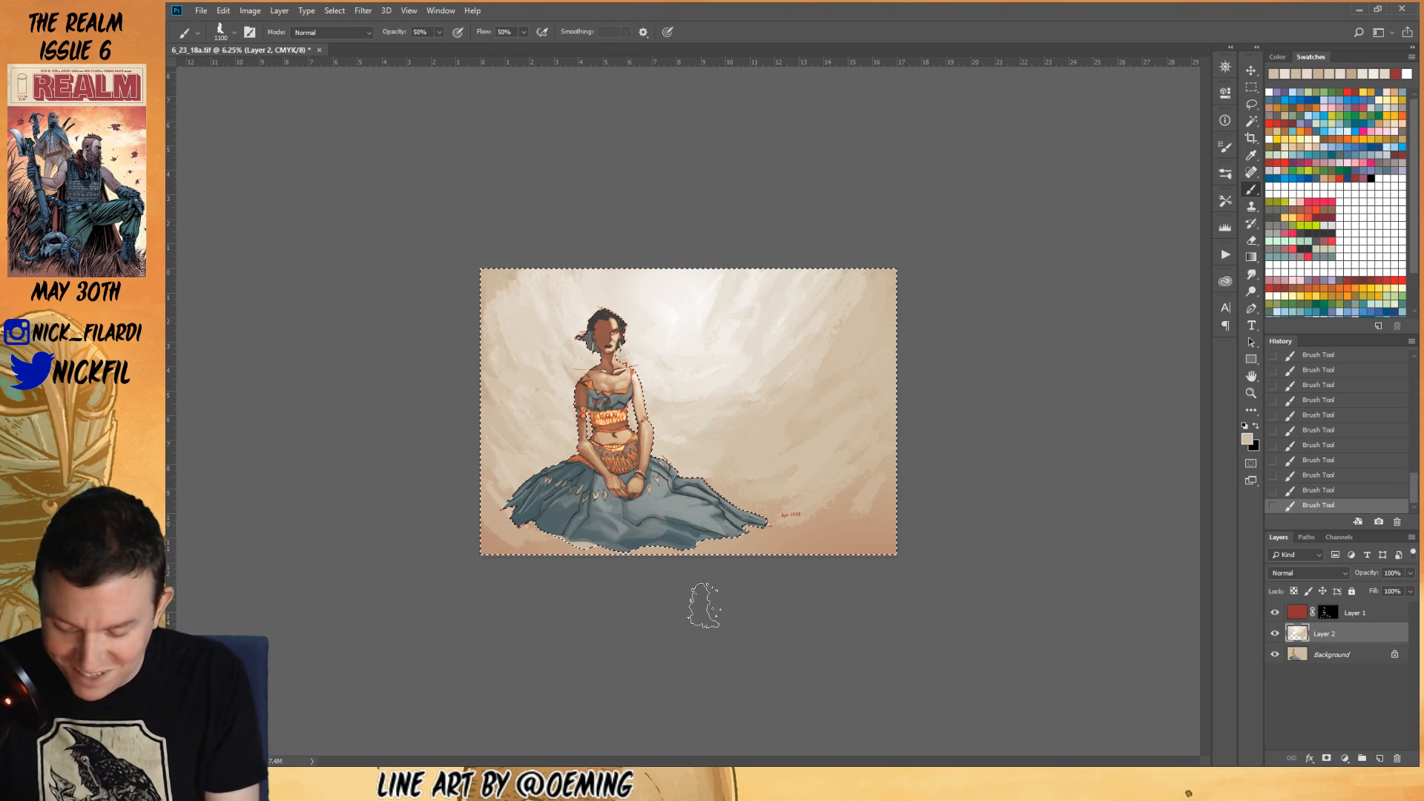
pyautogui.keyDown('alt'); pyautogui.click(823, 471); pyautogui.keyUp('alt')
pyautogui.press('0')
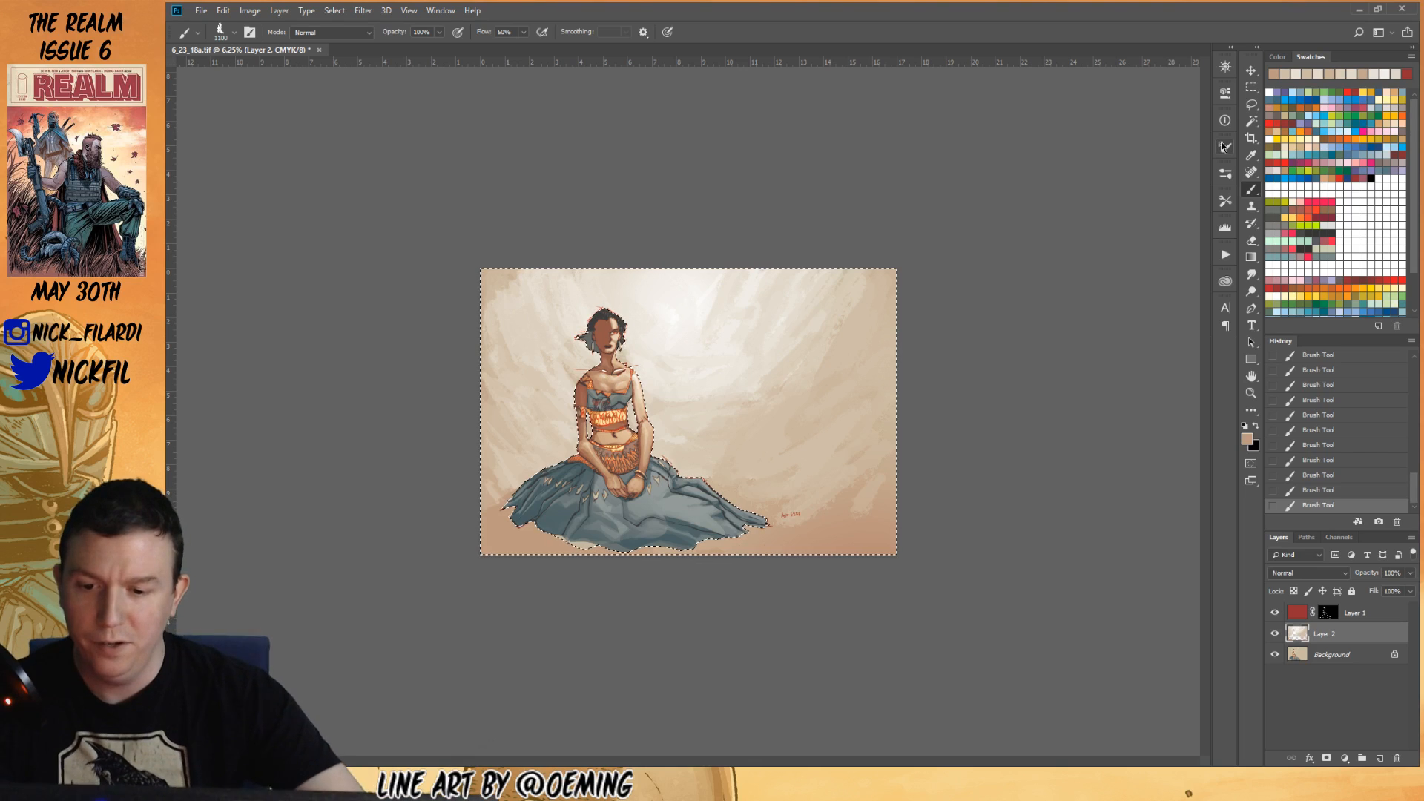
# - Warm the painted backdrop on Layer 2 with Color Balance midtones at +46 red and -50 blue
pyautogui.hotkey('ctrl', 'b')
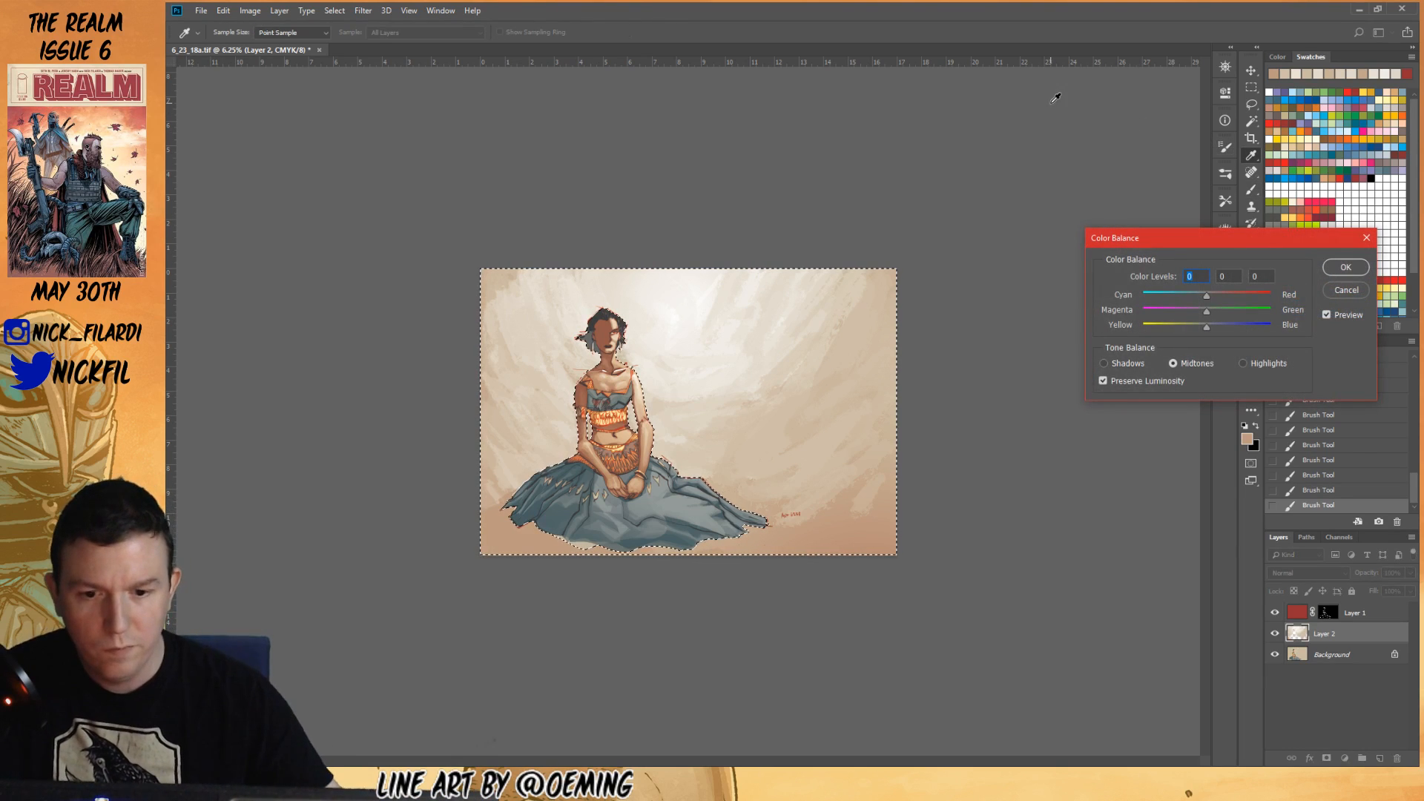
pyautogui.moveTo(1208, 297); pyautogui.dragTo(1237, 298)
pyautogui.moveTo(1167, 329); pyautogui.dragTo(1179, 329)
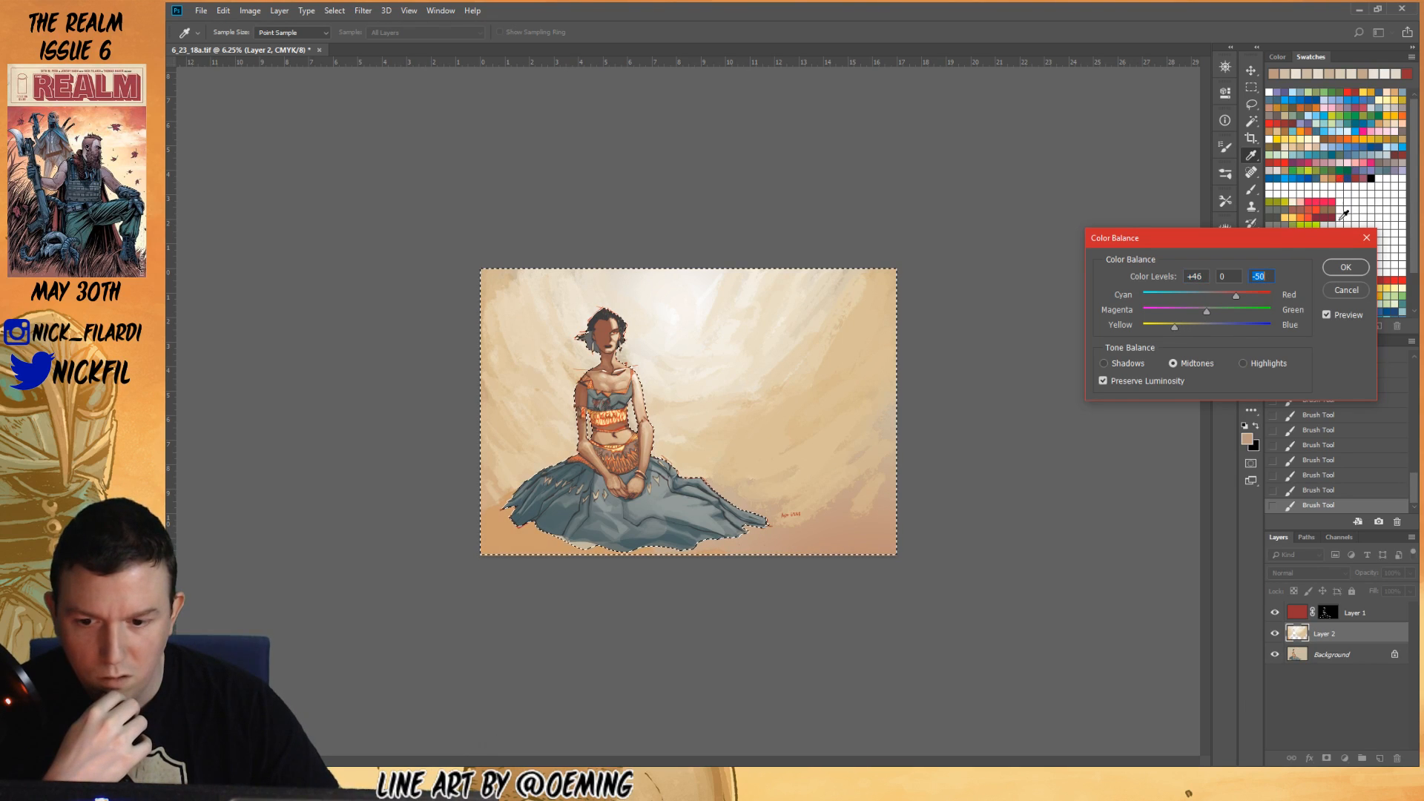
pyautogui.click(1354, 269)
pyautogui.hotkey('ctrl', 'b')
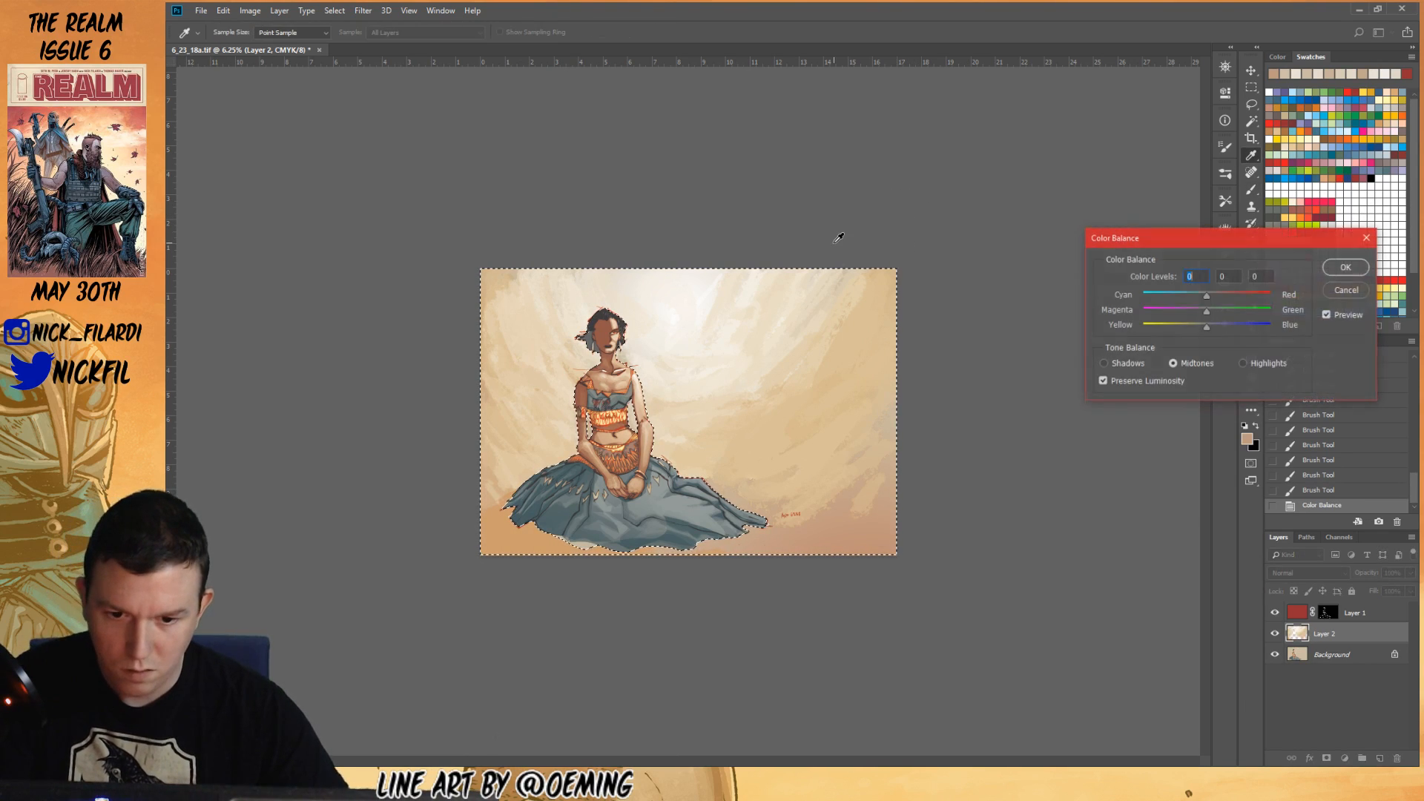
pyautogui.click(1344, 291)
# - Shift the hue of the Layer 2 backdrop to -17 with Hue/Saturation
pyautogui.hotkey('ctrl', 'u')
pyautogui.moveTo(656, 253); pyautogui.dragTo(994, 232)
pyautogui.moveTo(1036, 326); pyautogui.dragTo(1027, 331)
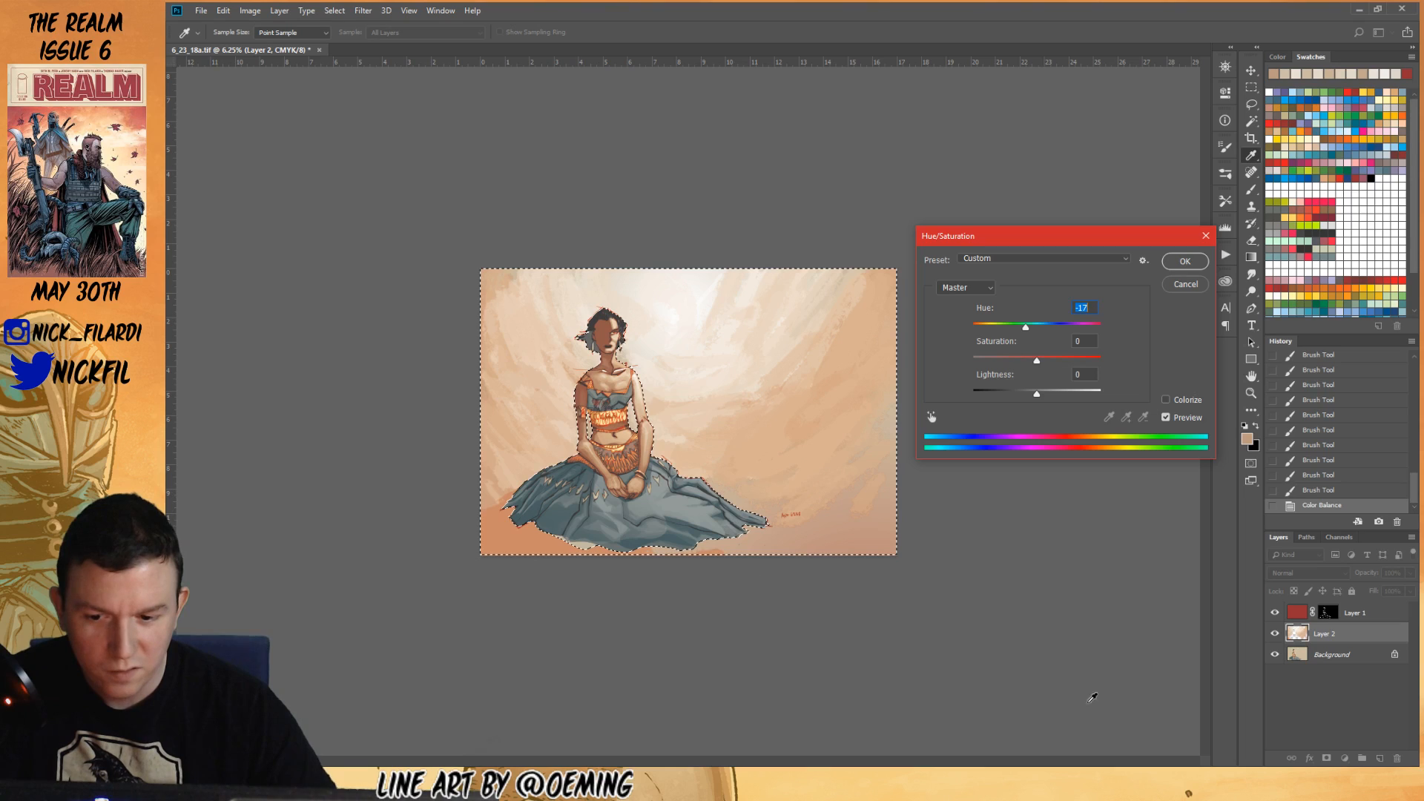
pyautogui.click(1185, 261)
# - Paint strokes of a beige sampled near the right edge over the backdrop's lower-right area with the ragged 1100 px brush
pyautogui.press('b')
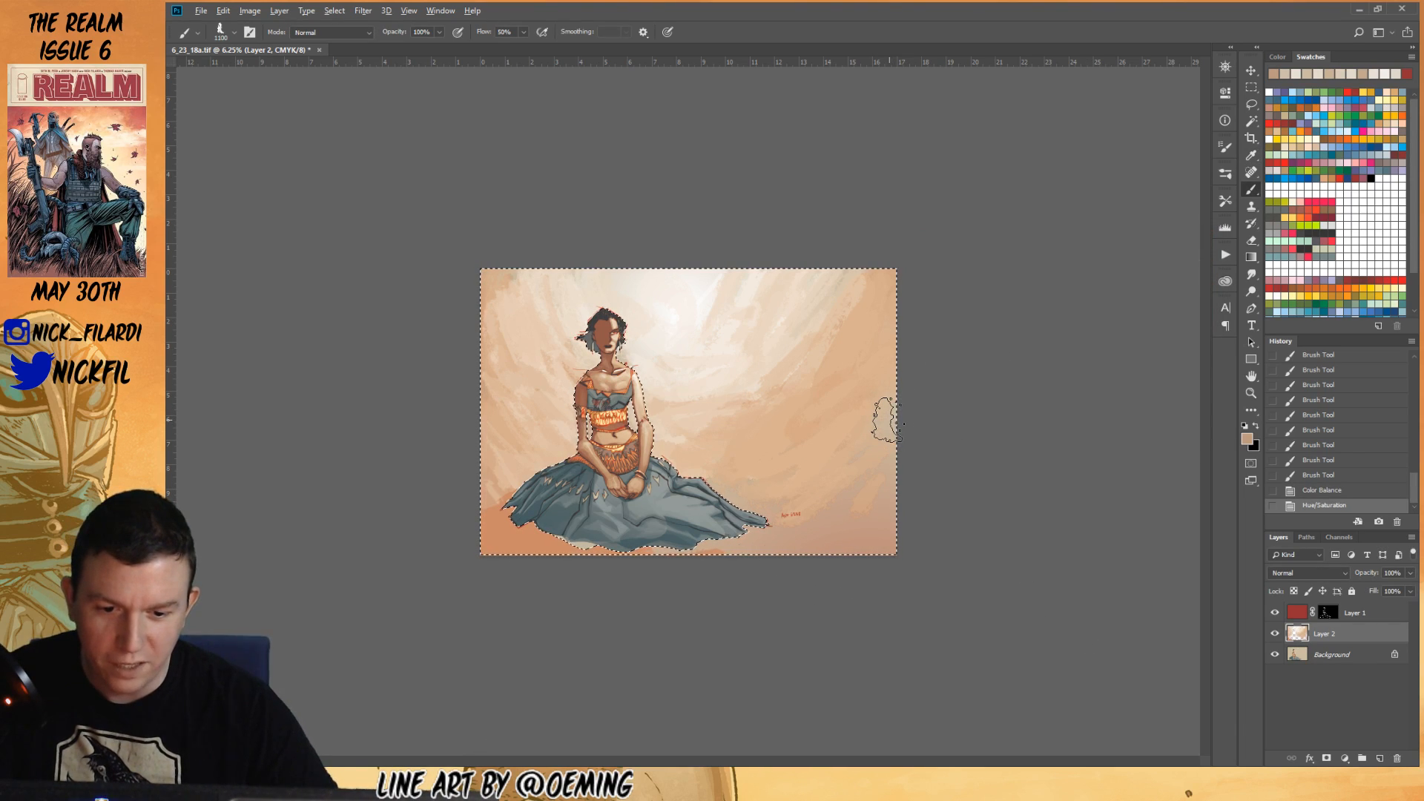
pyautogui.keyDown('alt'); pyautogui.click(885, 425); pyautogui.keyUp('alt')
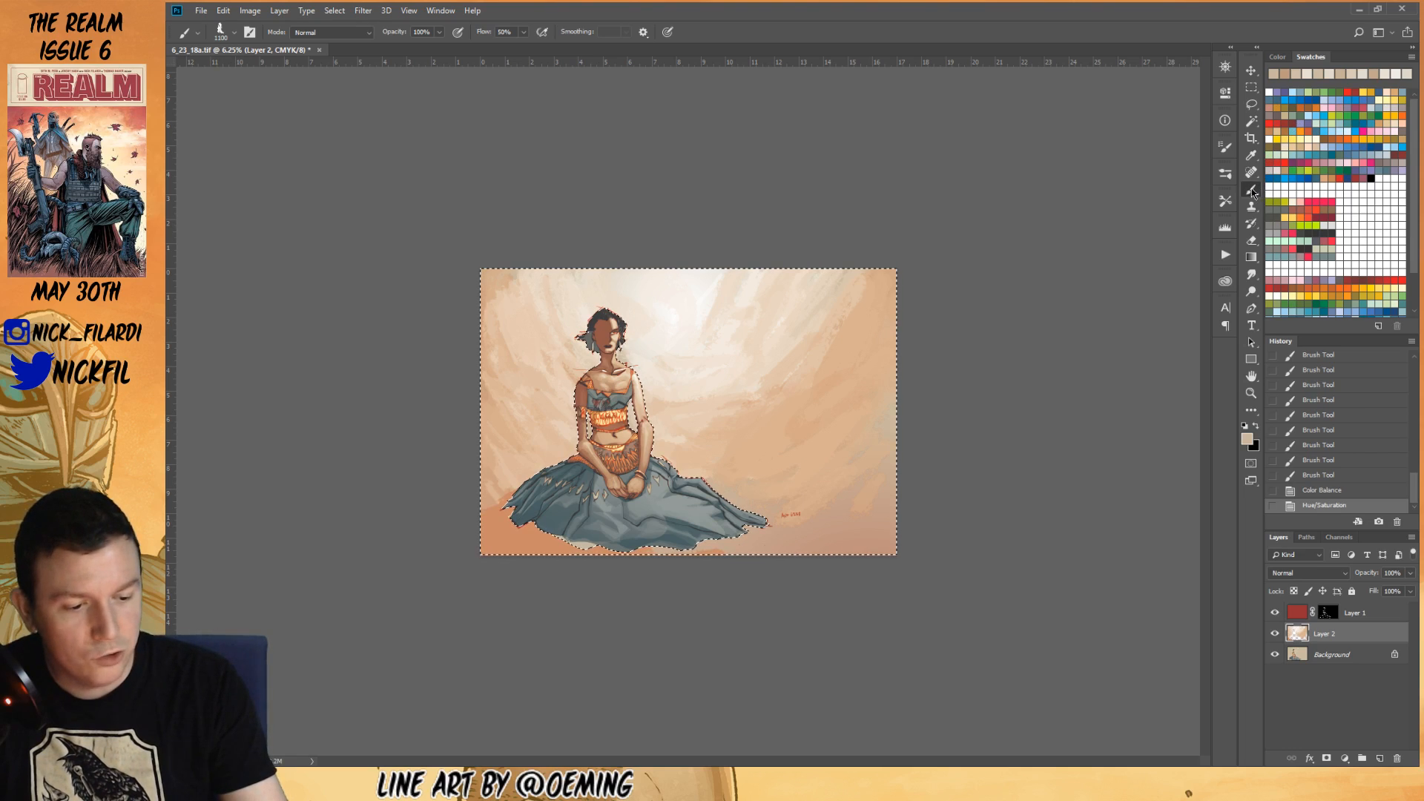
pyautogui.keyDown('alt'); pyautogui.click(890, 417); pyautogui.keyUp('alt')
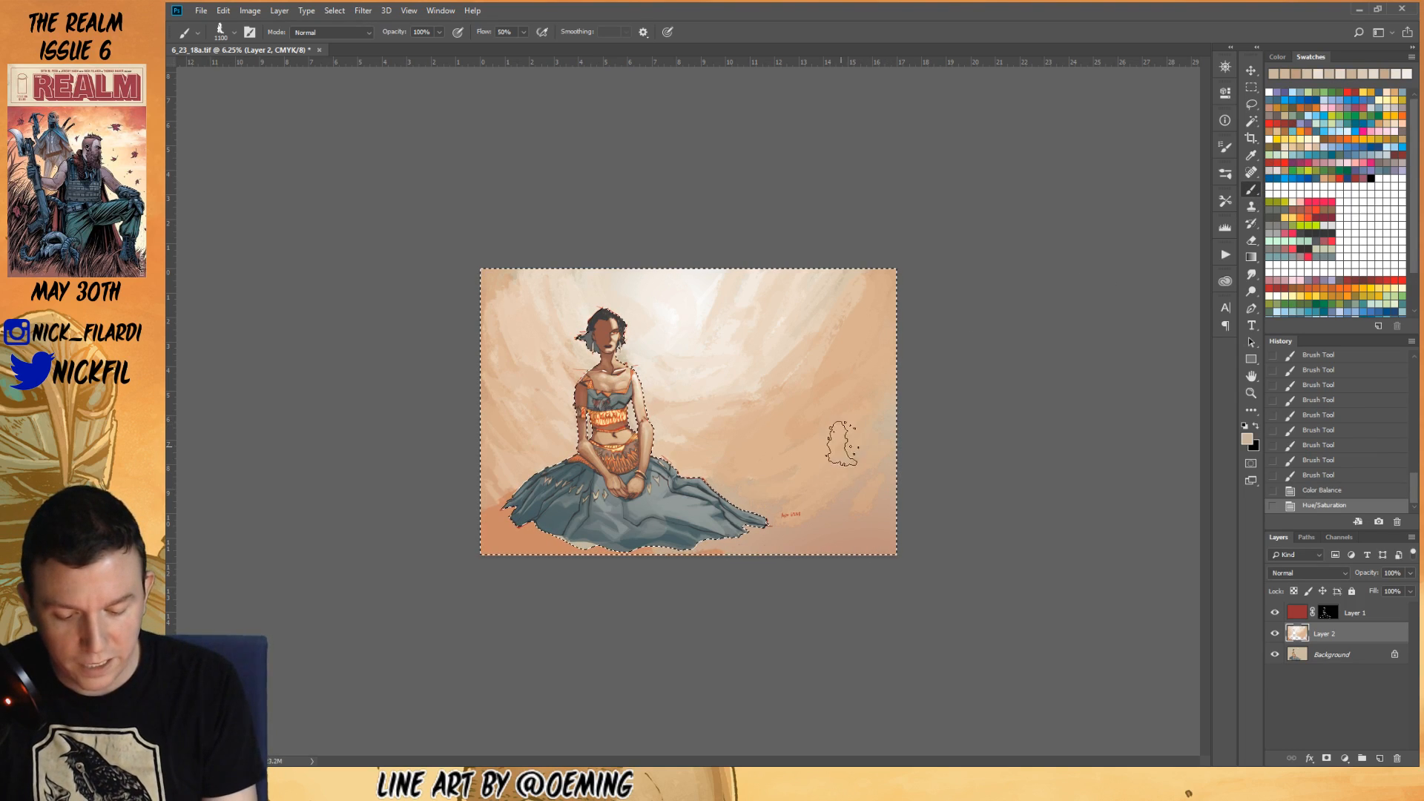
pyautogui.moveTo(830, 450)
pyautogui.mouseDown()
pyautogui.moveTo(868, 401)
pyautogui.moveTo(801, 492)
pyautogui.moveTo(838, 474)
pyautogui.mouseUp()
pyautogui.moveTo(846, 468)
pyautogui.mouseDown()
pyautogui.moveTo(883, 450)
pyautogui.moveTo(844, 501)
pyautogui.moveTo(895, 457)
pyautogui.moveTo(832, 515)
pyautogui.moveTo(895, 490)
pyautogui.mouseUp()
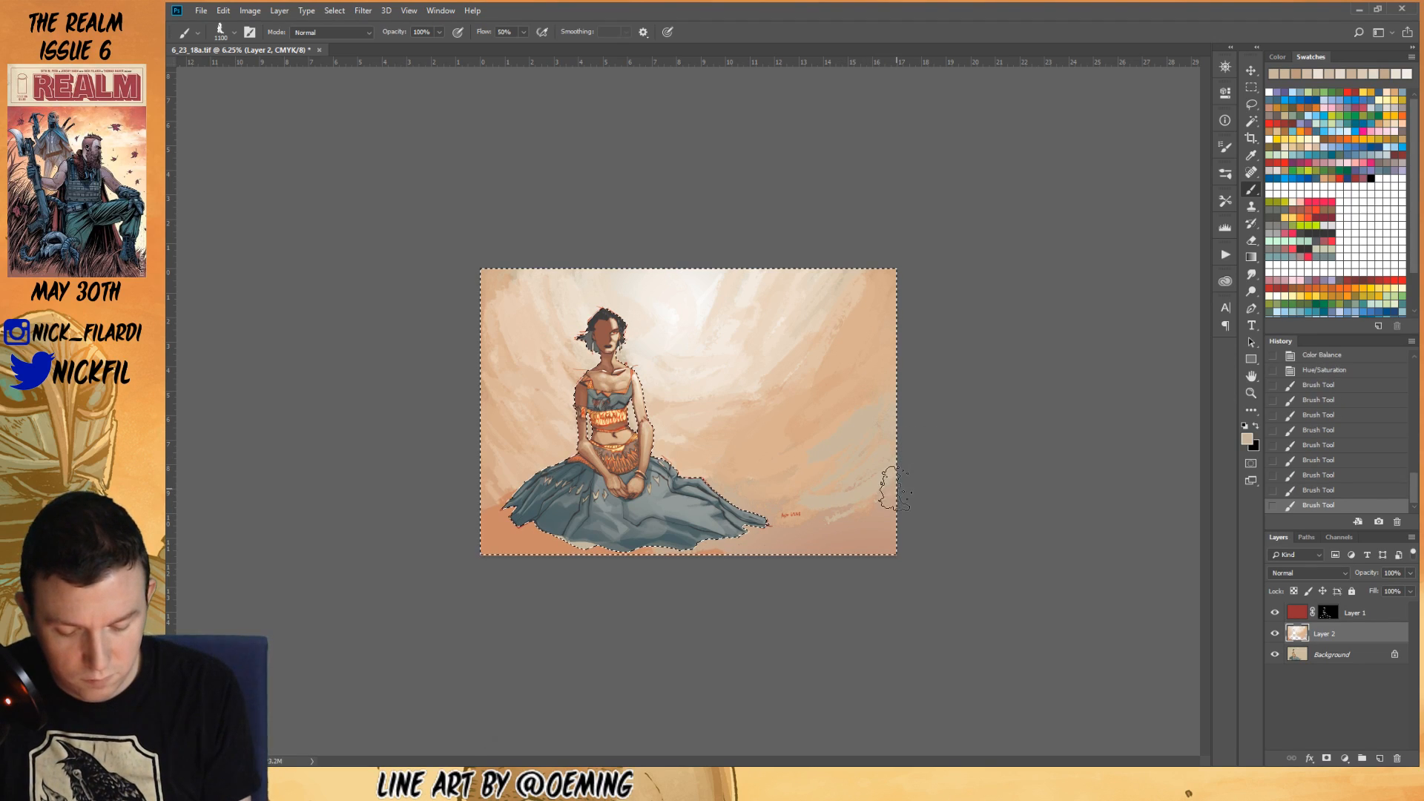
# - Extend the beige strokes across the right side of the Layer 2 backdrop with a 1200 px brush at 50% opacity
pyautogui.press(']')
pyautogui.moveTo(794, 505)
pyautogui.mouseDown()
pyautogui.moveTo(791, 455)
pyautogui.moveTo(759, 477)
pyautogui.mouseUp()
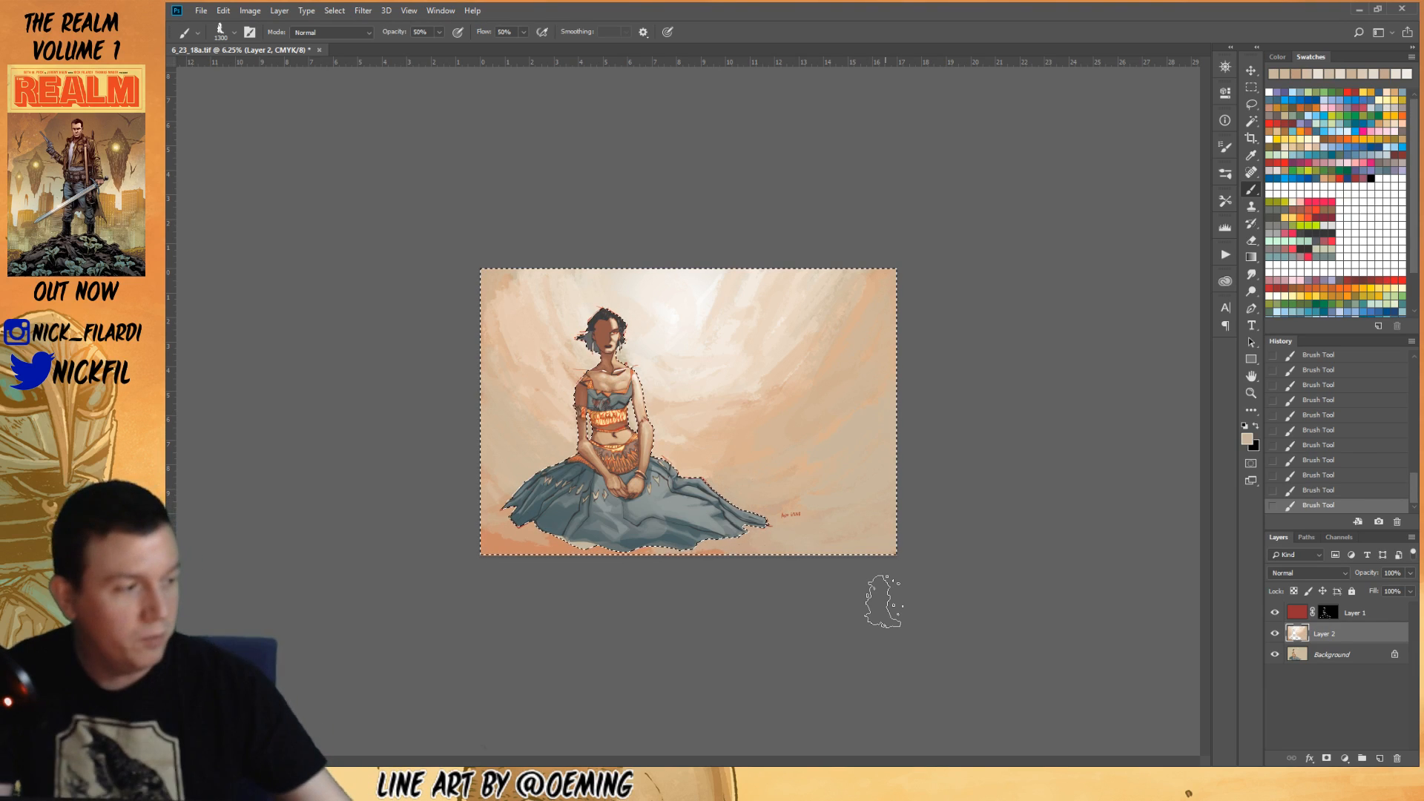
# - Darken the lower backdrop with 50% Multiply linear gradients rising from its base, one in a sampled orange and one in dark blue
pyautogui.keyDown('alt'); pyautogui.click(558, 543); pyautogui.keyUp('alt')
pyautogui.press('g')
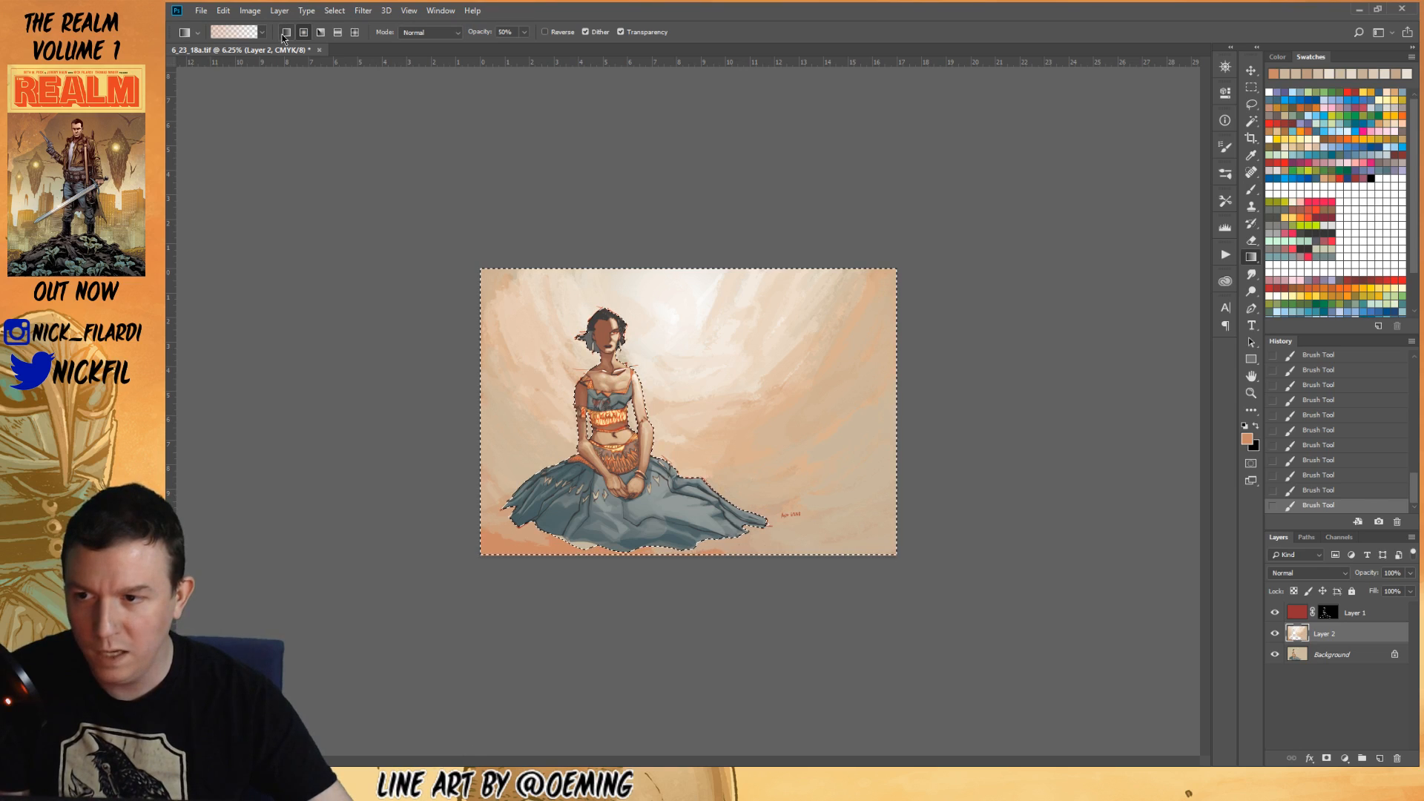
pyautogui.click(419, 33)
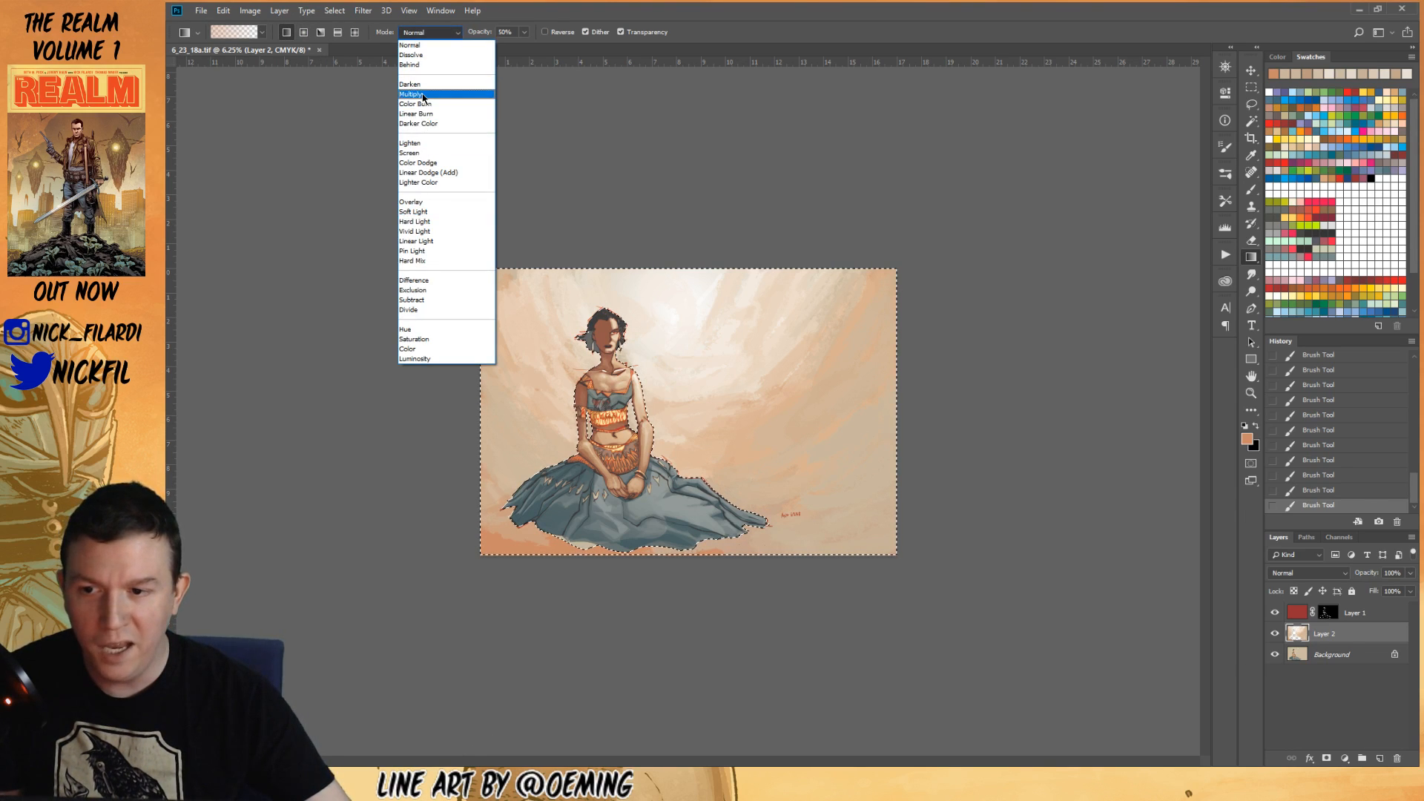
pyautogui.click(420, 83)
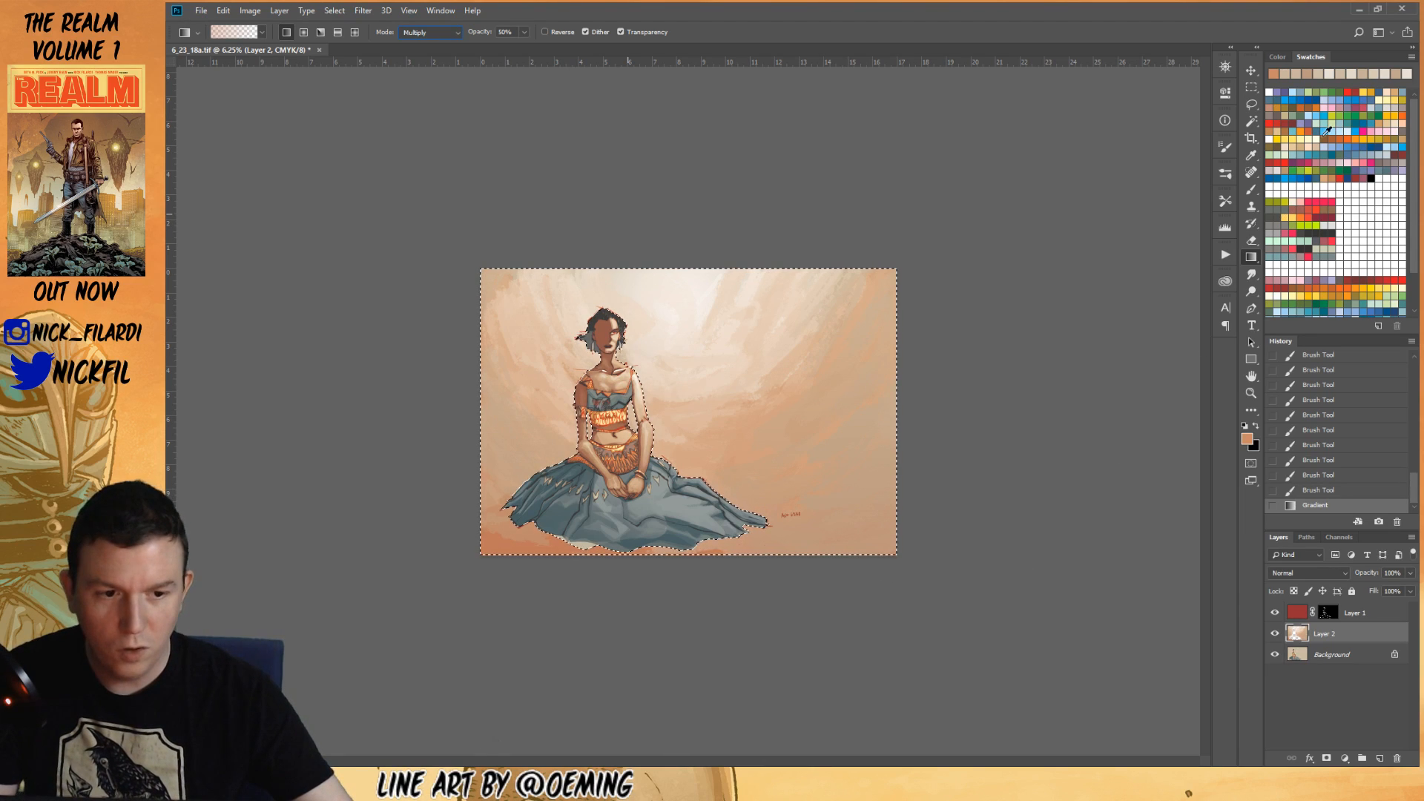
pyautogui.click(1381, 145)
pyautogui.moveTo(657, 567); pyautogui.dragTo(621, 250)
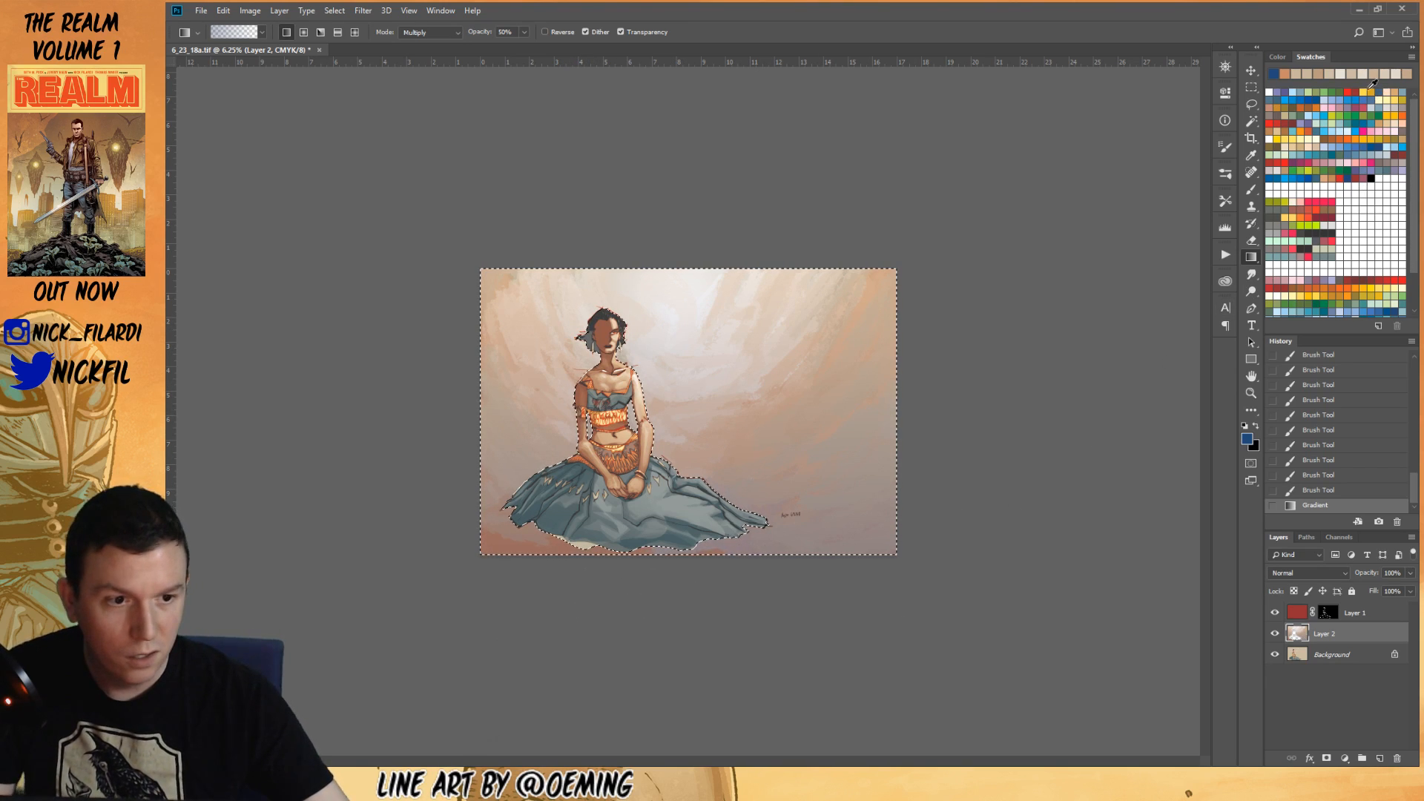
# - Brighten the upper backdrop with bright orange linear gradients in Screen mode at 50% opacity, and remove the selection
pyautogui.click(1304, 124)
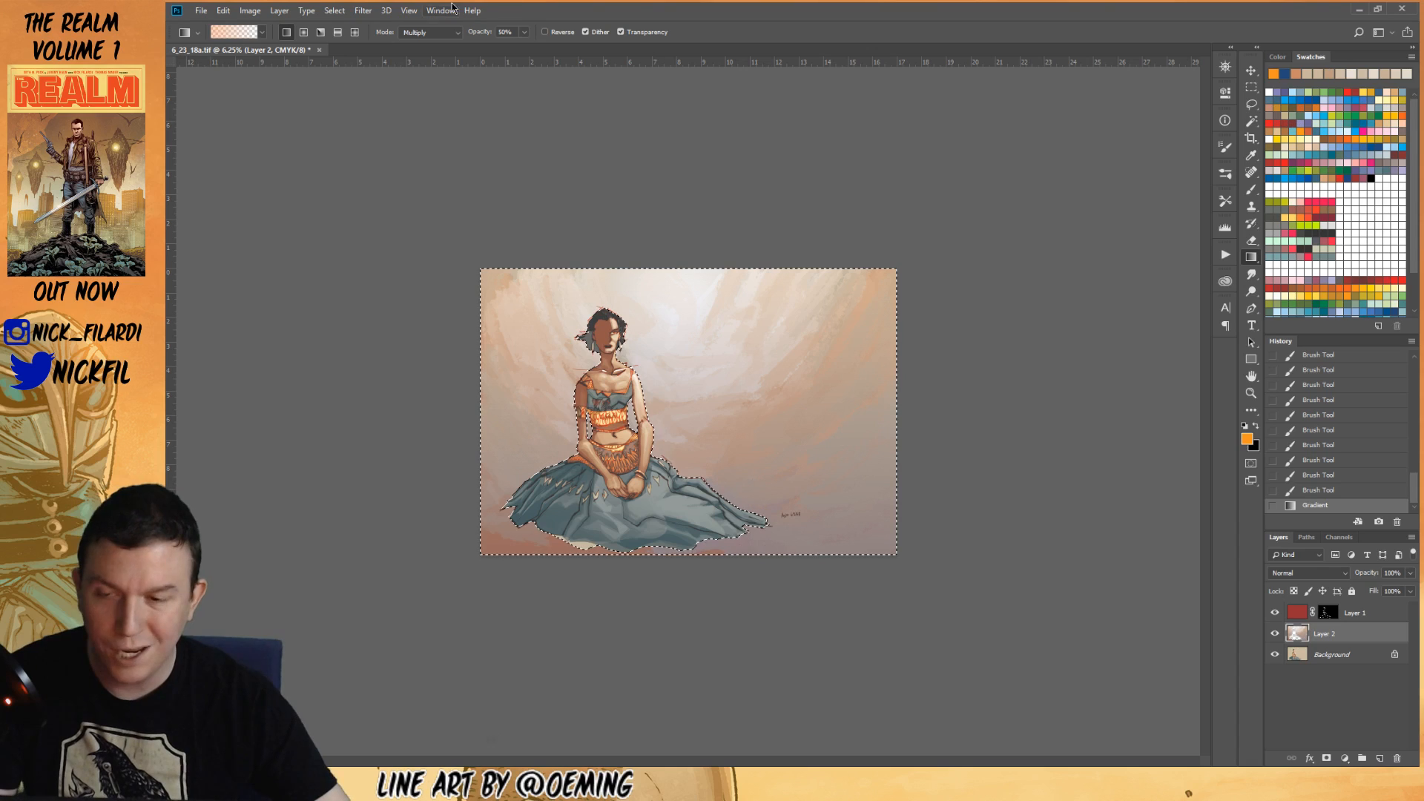
pyautogui.click(405, 33)
pyautogui.click(431, 167)
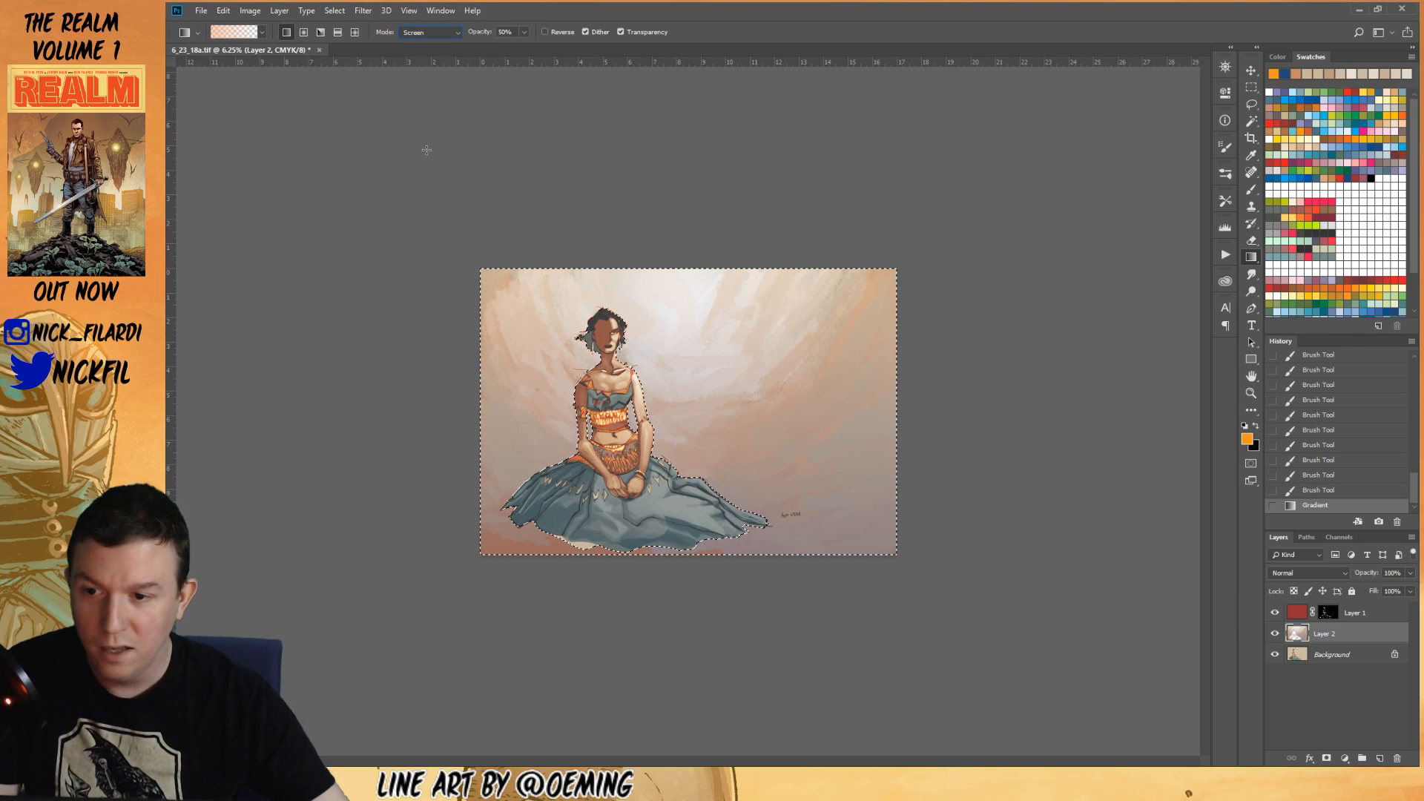
pyautogui.moveTo(677, 302); pyautogui.dragTo(677, 427)
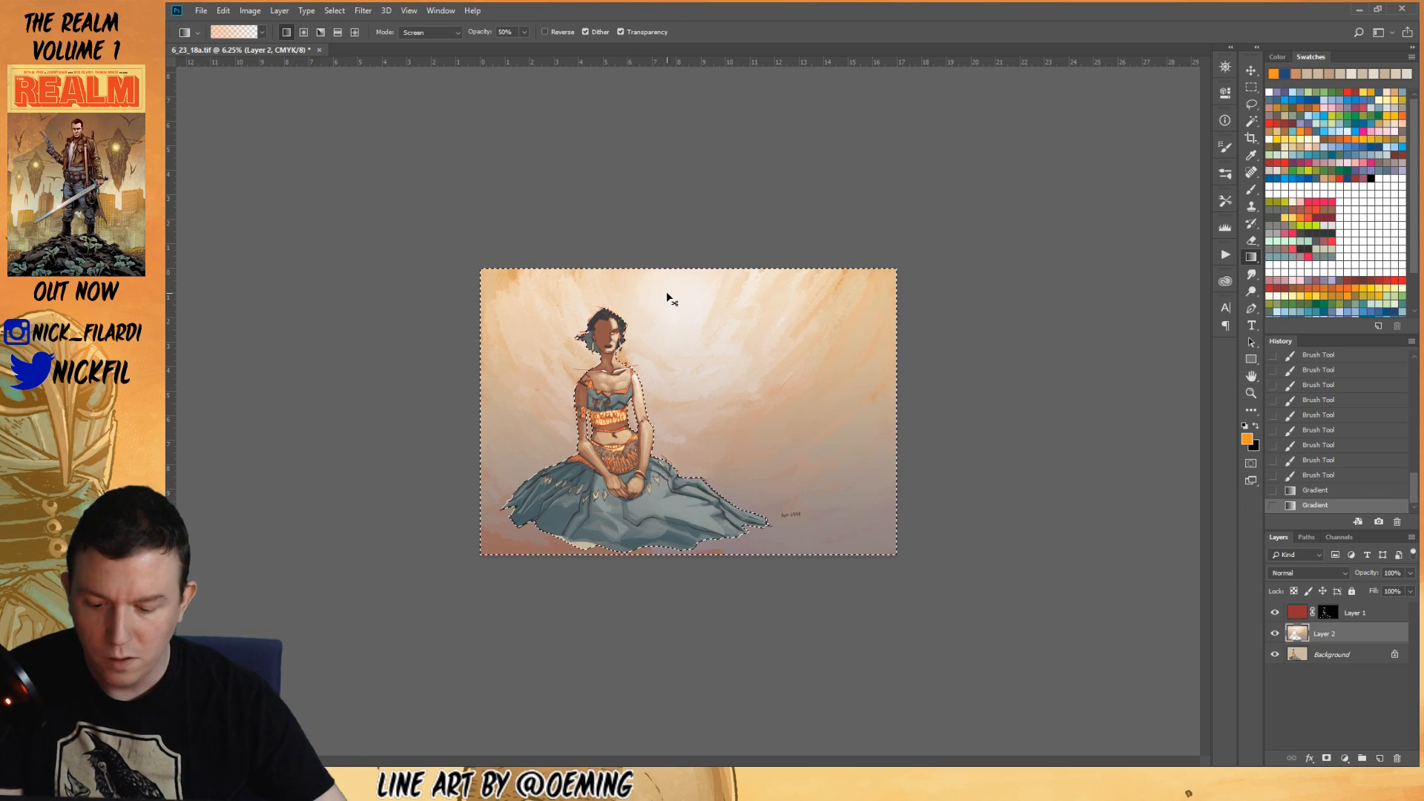
pyautogui.moveTo(660, 251); pyautogui.dragTo(660, 568)
pyautogui.hotkey('ctrl', 'd')
# - Examine the woman against the graded backdrop, both up close and as a whole
pyautogui.press('z')
pyautogui.hotkey('ctrl', '+')
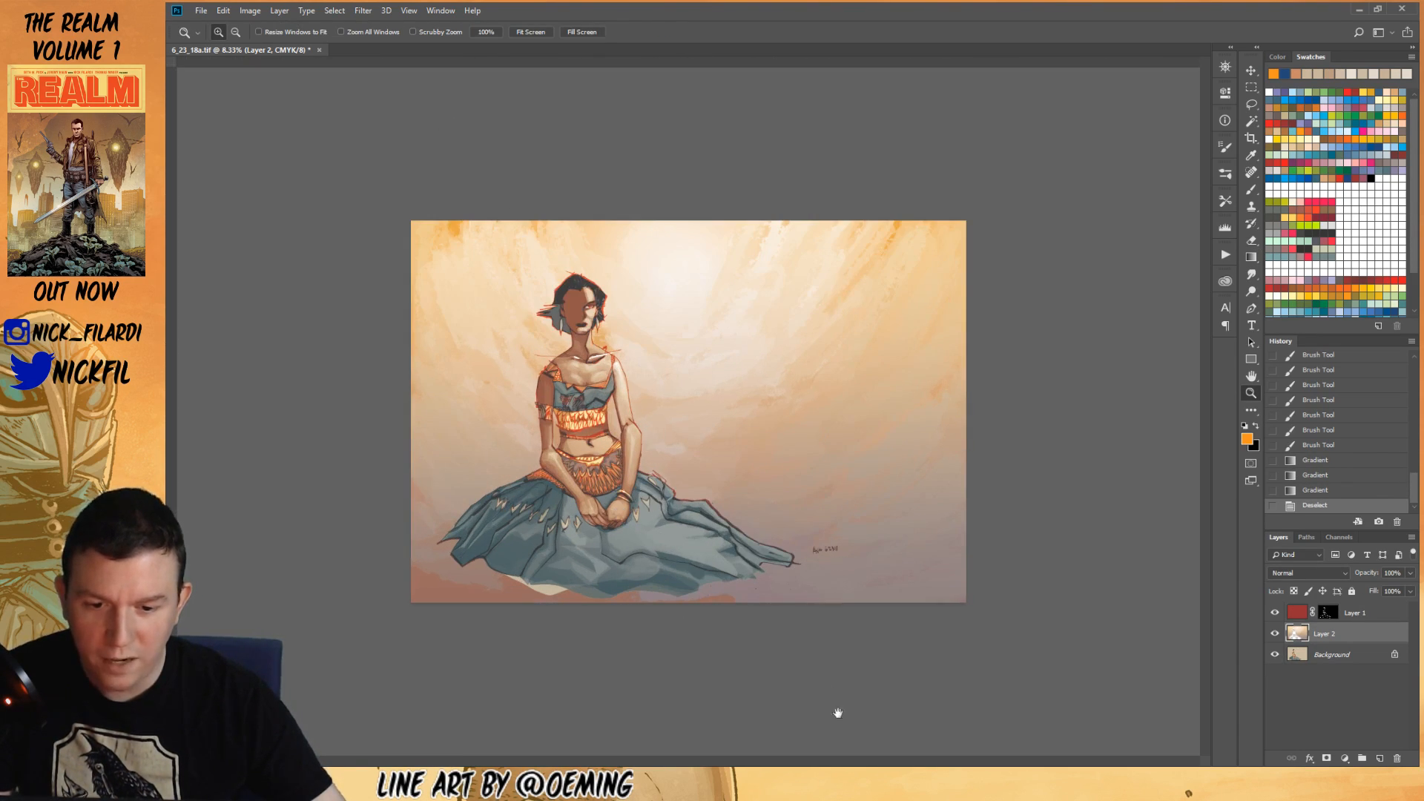
pyautogui.hotkey('ctrl', '+')
pyautogui.hotkey('ctrl', '+')
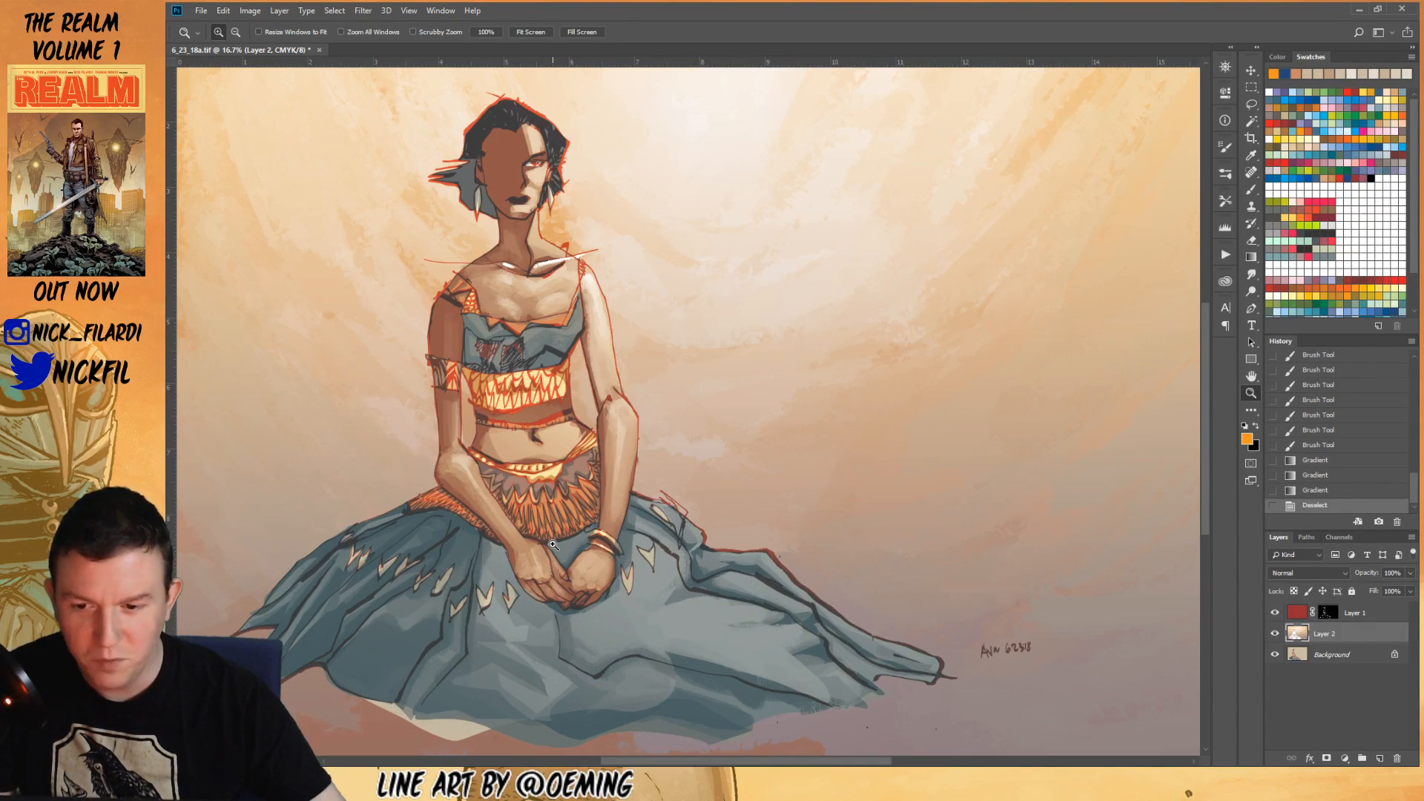
pyautogui.moveTo(460, 564); pyautogui.dragTo(640, 632)
pyautogui.keyDown('alt'); pyautogui.click(746, 557); pyautogui.keyUp('alt')
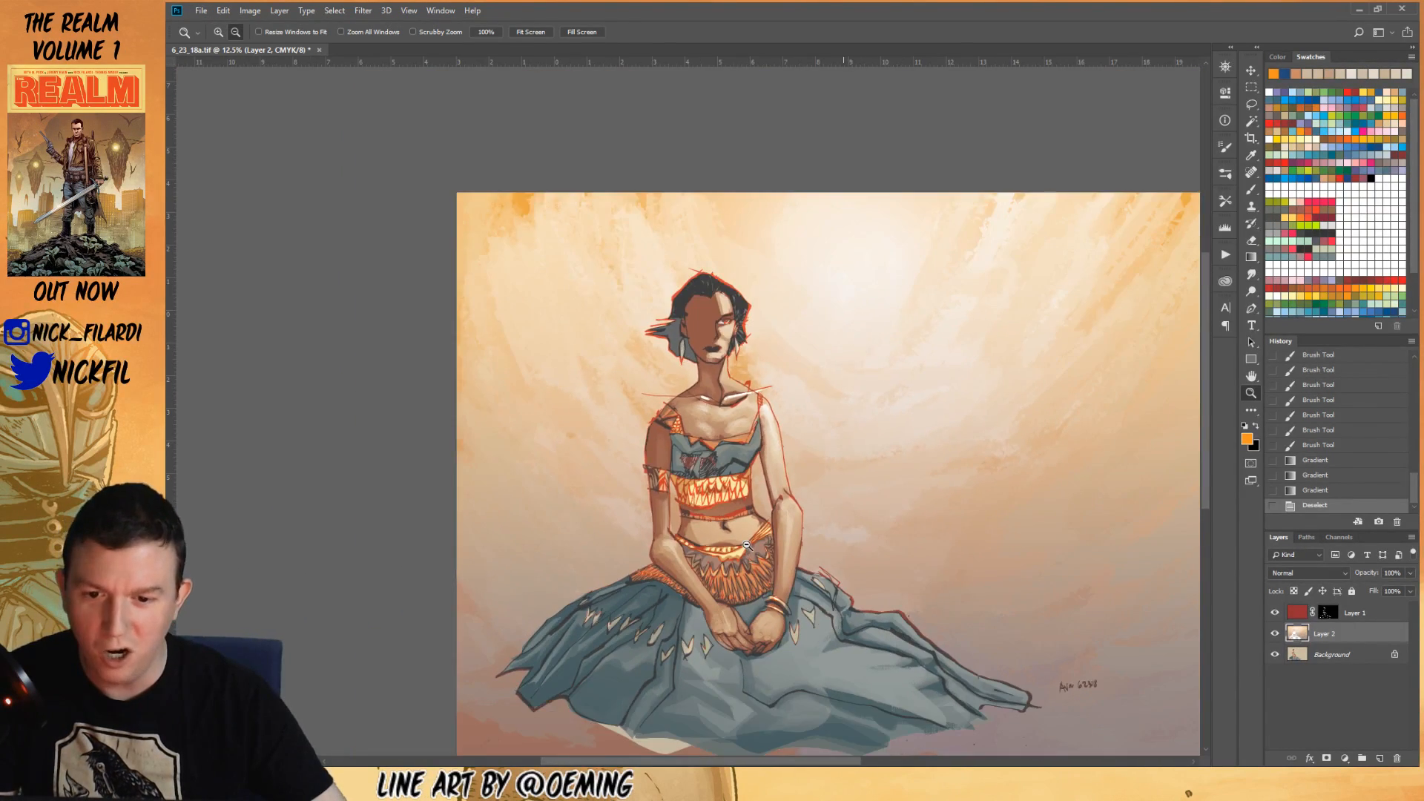
pyautogui.keyDown('alt'); pyautogui.click(746, 553); pyautogui.keyUp('alt')
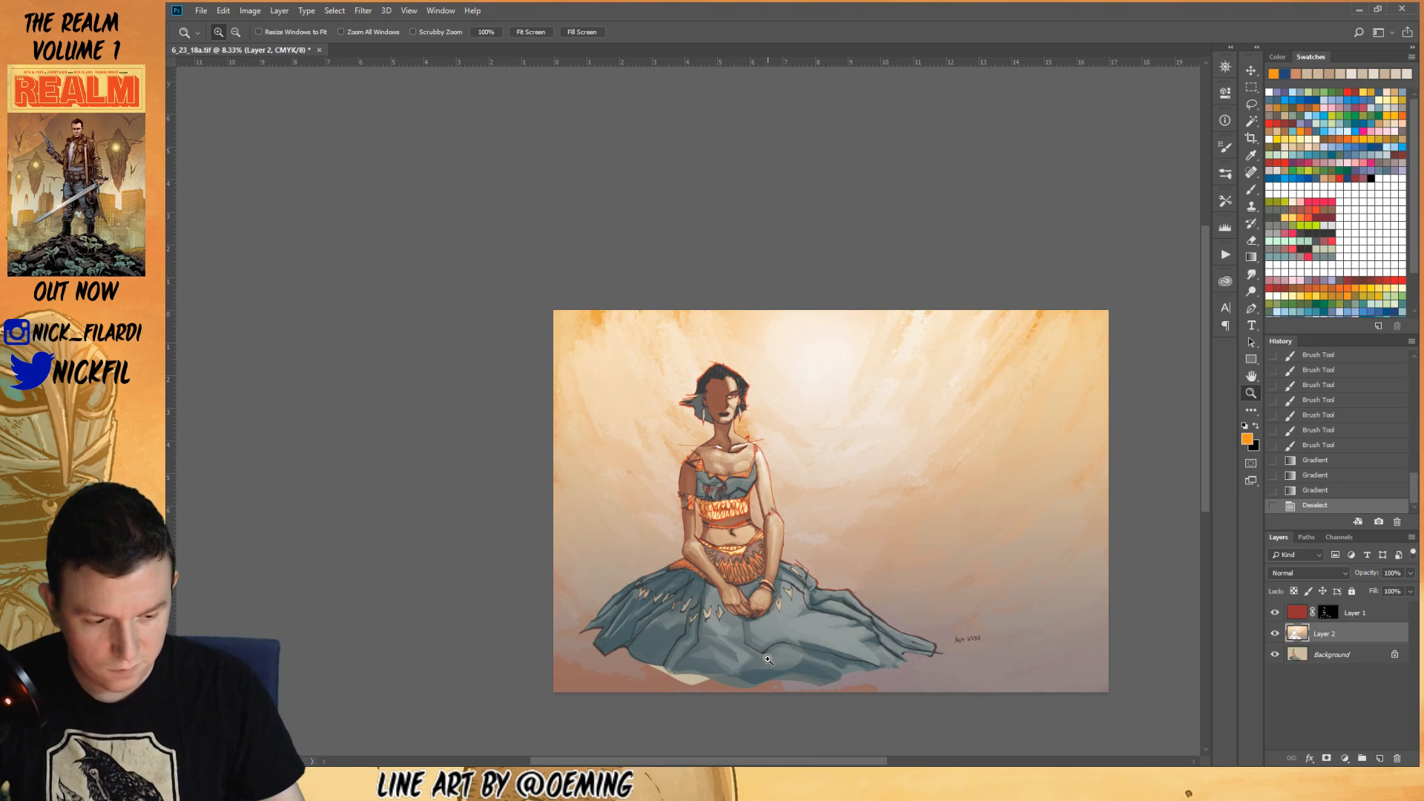
# - Paint a ground shadow beneath the skirt in colors sampled around it, reducing the ragged brush to 900 px
pyautogui.click(1251, 257)
pyautogui.click(1251, 190)
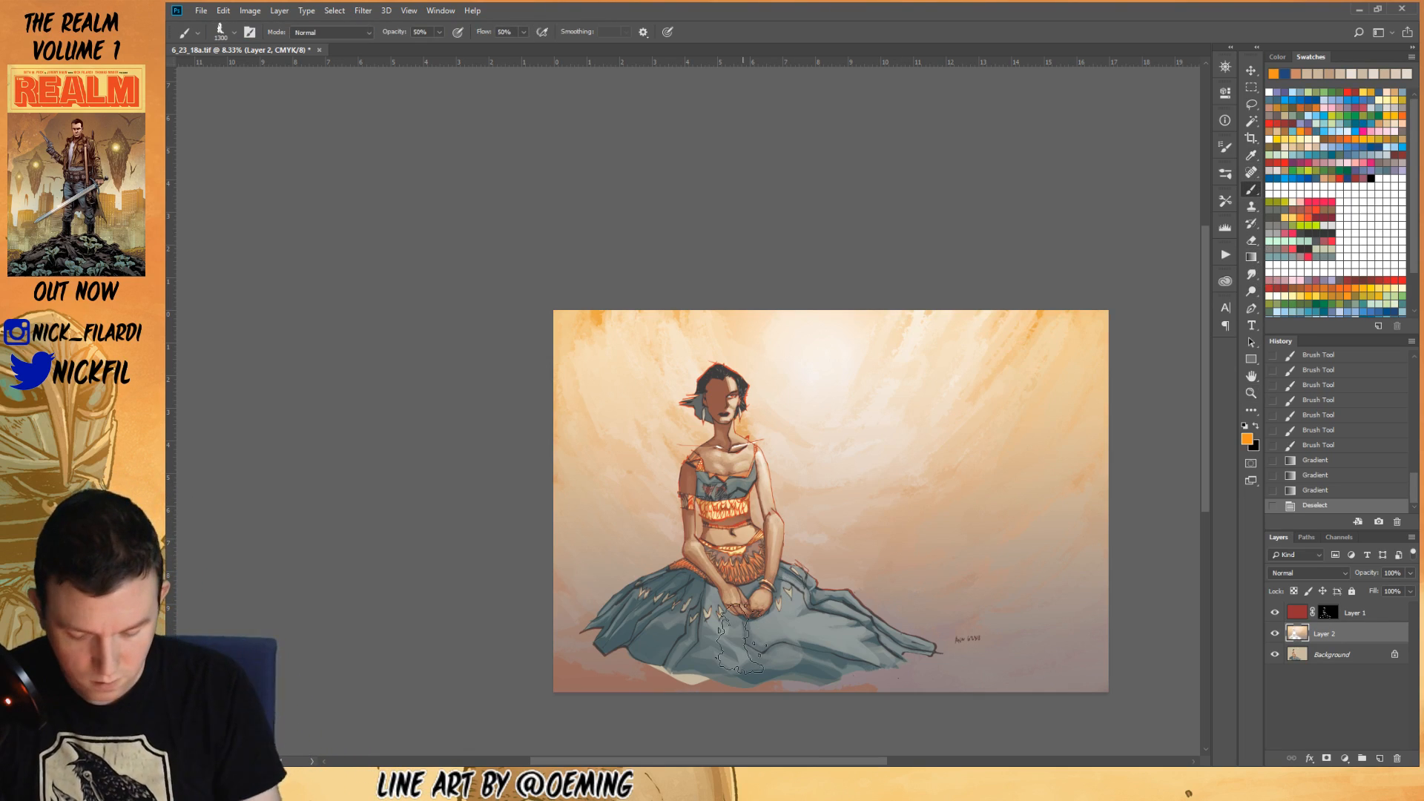
pyautogui.keyDown('alt'); pyautogui.click(657, 673); pyautogui.keyUp('alt')
pyautogui.moveTo(656, 677)
pyautogui.mouseDown()
pyautogui.moveTo(711, 698)
pyautogui.moveTo(681, 699)
pyautogui.moveTo(669, 688)
pyautogui.moveTo(710, 702)
pyautogui.moveTo(742, 687)
pyautogui.moveTo(684, 690)
pyautogui.moveTo(648, 667)
pyautogui.moveTo(752, 700)
pyautogui.moveTo(828, 672)
pyautogui.moveTo(825, 687)
pyautogui.moveTo(854, 681)
pyautogui.moveTo(808, 667)
pyautogui.moveTo(757, 688)
pyautogui.moveTo(866, 666)
pyautogui.moveTo(879, 688)
pyautogui.moveTo(907, 666)
pyautogui.moveTo(871, 678)
pyautogui.moveTo(908, 663)
pyautogui.moveTo(895, 678)
pyautogui.moveTo(925, 683)
pyautogui.mouseUp()
pyautogui.press('[')
pyautogui.press('[')
pyautogui.press('[')
pyautogui.press('[')
pyautogui.keyDown('alt'); pyautogui.click(807, 669); pyautogui.keyUp('alt')
pyautogui.moveTo(703, 697)
pyautogui.mouseDown()
pyautogui.moveTo(660, 690)
pyautogui.moveTo(707, 692)
pyautogui.moveTo(649, 648)
pyautogui.moveTo(707, 691)
pyautogui.moveTo(647, 682)
pyautogui.moveTo(578, 641)
pyautogui.moveTo(550, 661)
pyautogui.moveTo(580, 638)
pyautogui.moveTo(580, 679)
pyautogui.moveTo(599, 690)
pyautogui.moveTo(618, 658)
pyautogui.moveTo(633, 709)
pyautogui.moveTo(541, 705)
pyautogui.mouseUp()
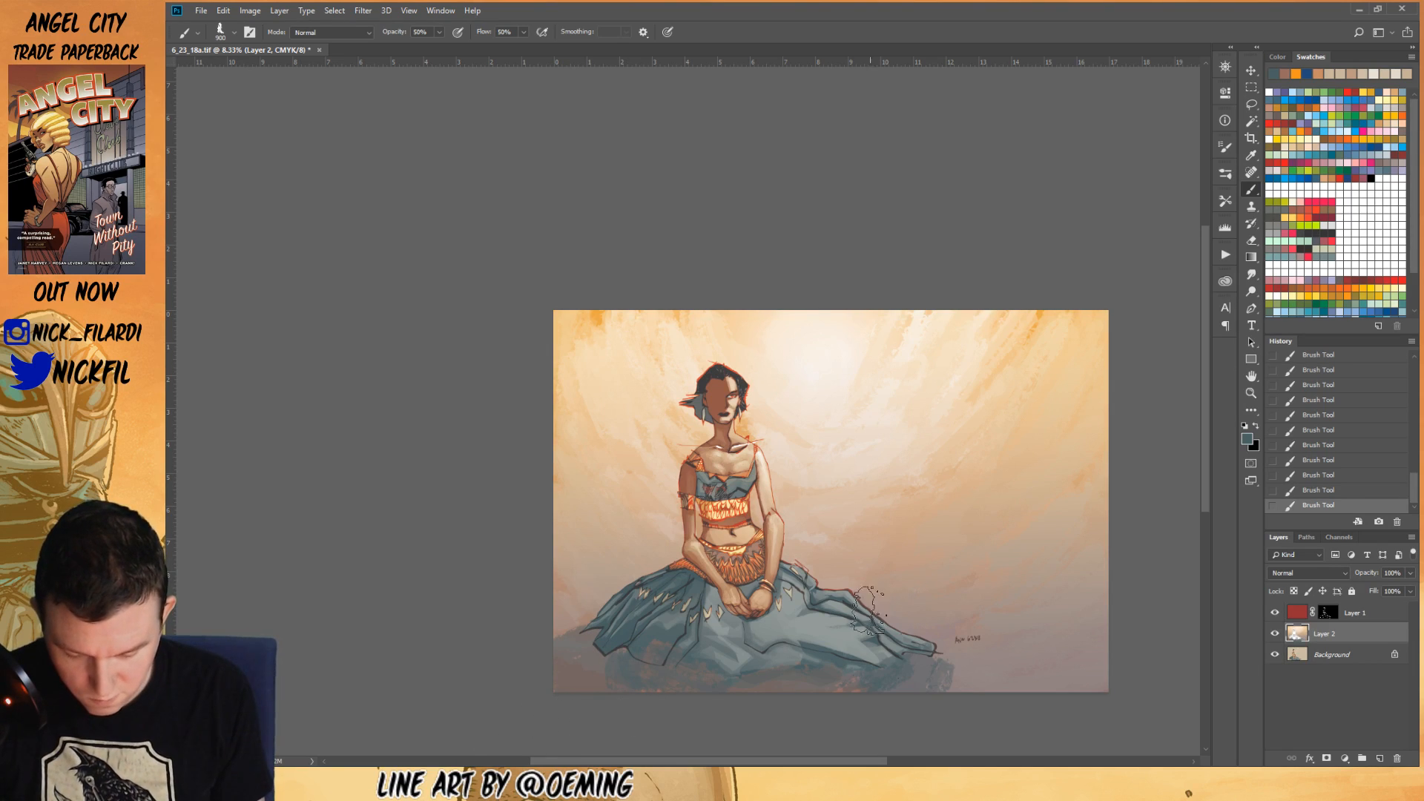
# - Carry the shadow strokes past the skirt's left edge to the canvas border, using a sampled grey
pyautogui.moveTo(566, 648)
pyautogui.mouseDown()
pyautogui.moveTo(574, 613)
pyautogui.moveTo(542, 678)
pyautogui.mouseUp()
pyautogui.keyDown('alt'); pyautogui.click(572, 627); pyautogui.keyUp('alt')
pyautogui.moveTo(573, 627)
pyautogui.mouseDown()
pyautogui.moveTo(567, 604)
pyautogui.moveTo(586, 630)
pyautogui.moveTo(519, 627)
pyautogui.moveTo(592, 611)
pyautogui.mouseUp()
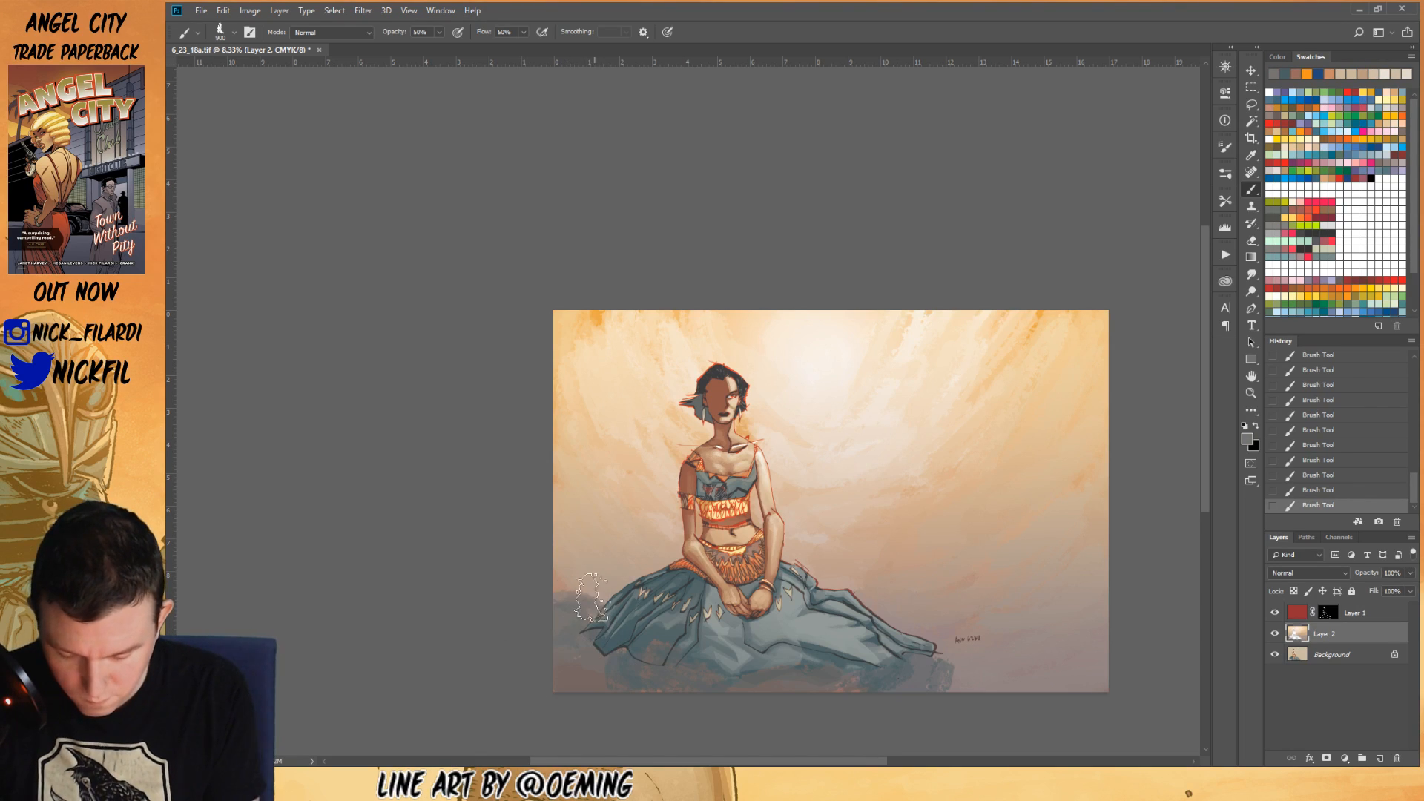
pyautogui.keyDown('alt'); pyautogui.click(778, 623); pyautogui.keyUp('alt')
pyautogui.moveTo(843, 683)
pyautogui.mouseDown()
pyautogui.moveTo(663, 692)
pyautogui.moveTo(847, 694)
pyautogui.mouseUp()
pyautogui.hotkey('ctrl', 'z')
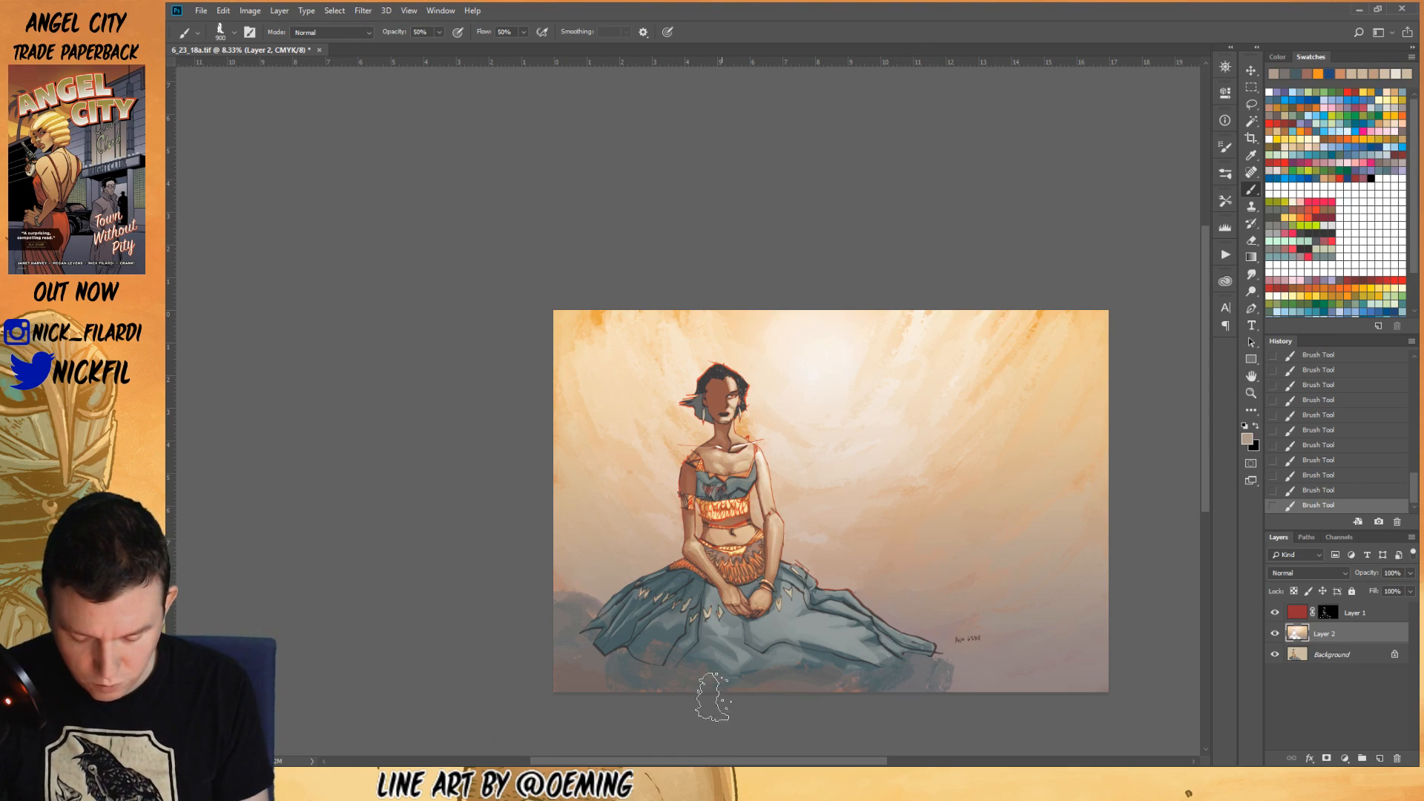
# - Blend the shadow beneath the skirt with sampled greys and brush soft cloudy strokes over the ground to its right
pyautogui.keyDown('alt'); pyautogui.click(683, 678); pyautogui.keyUp('alt')
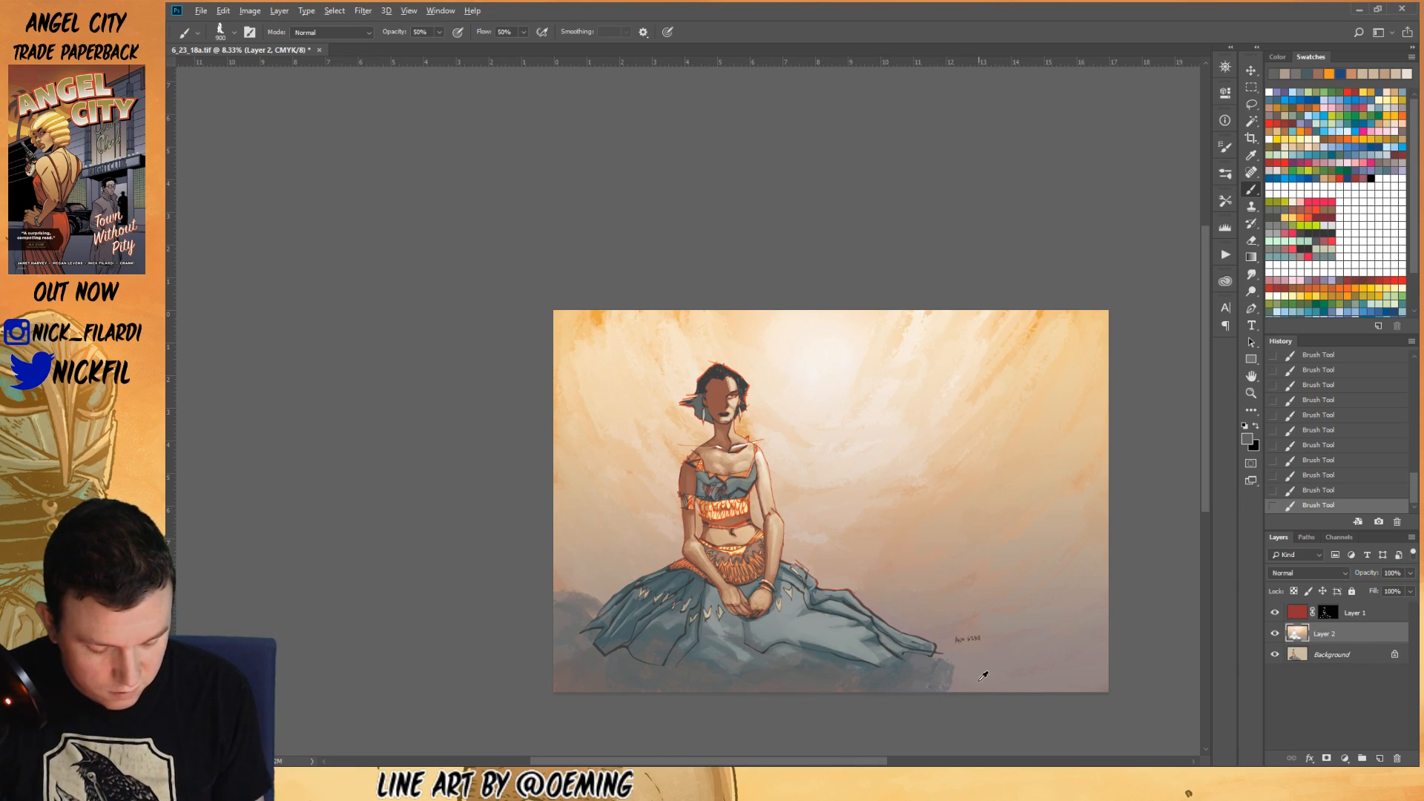
pyautogui.moveTo(938, 671); pyautogui.dragTo(873, 702)
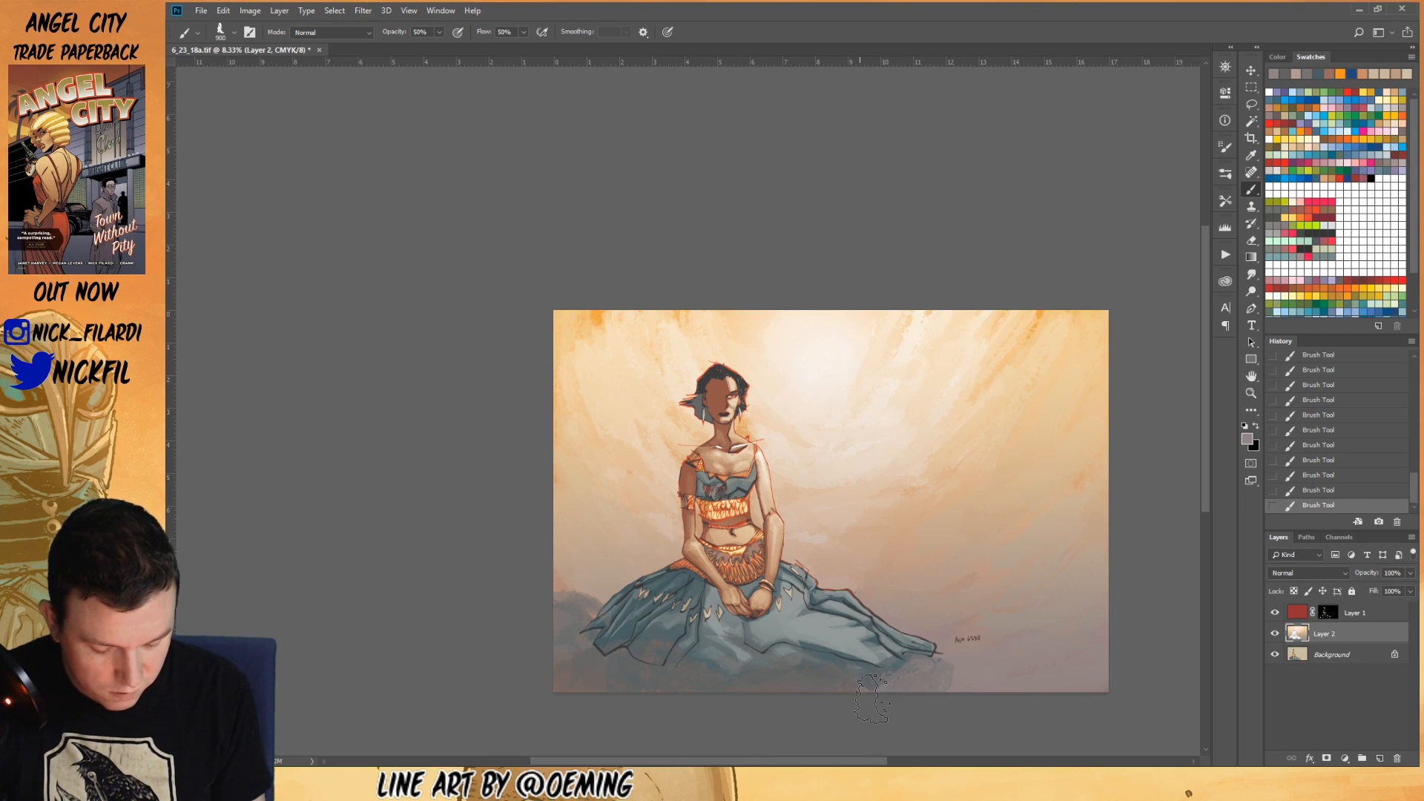
pyautogui.click(1252, 393)
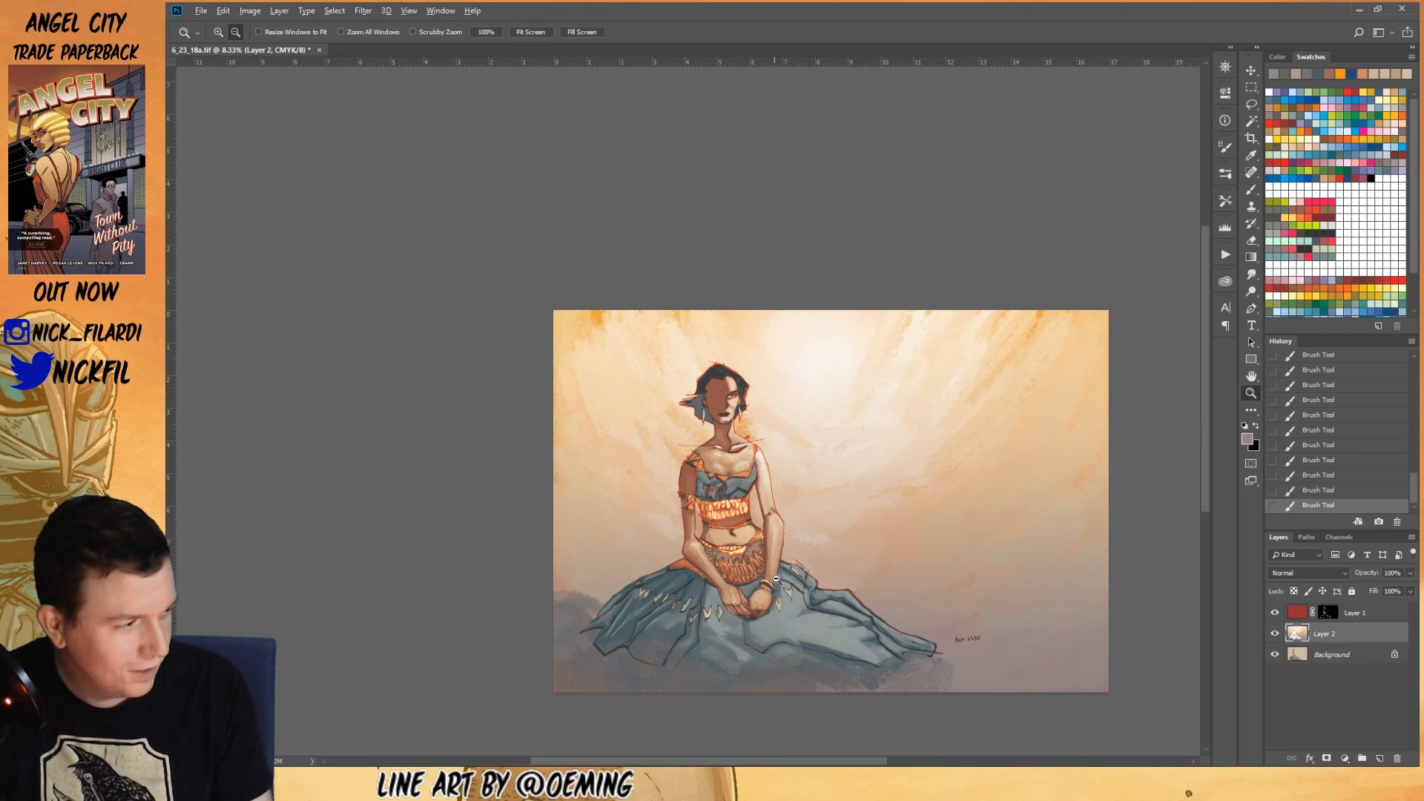
pyautogui.keyDown('alt'); pyautogui.click(800, 566); pyautogui.keyUp('alt')
pyautogui.click(1252, 376)
pyautogui.moveTo(823, 593); pyautogui.dragTo(803, 540)
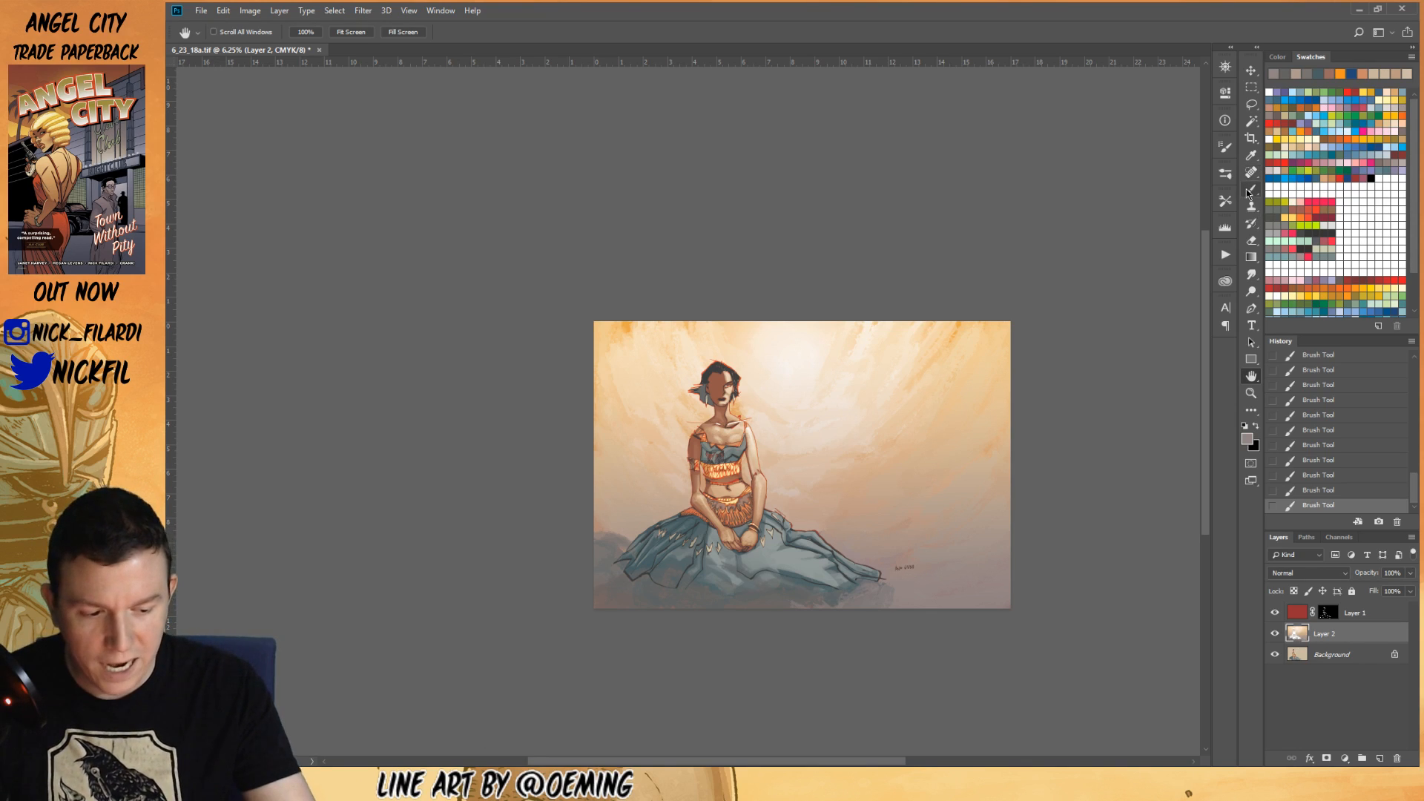
pyautogui.press('b')
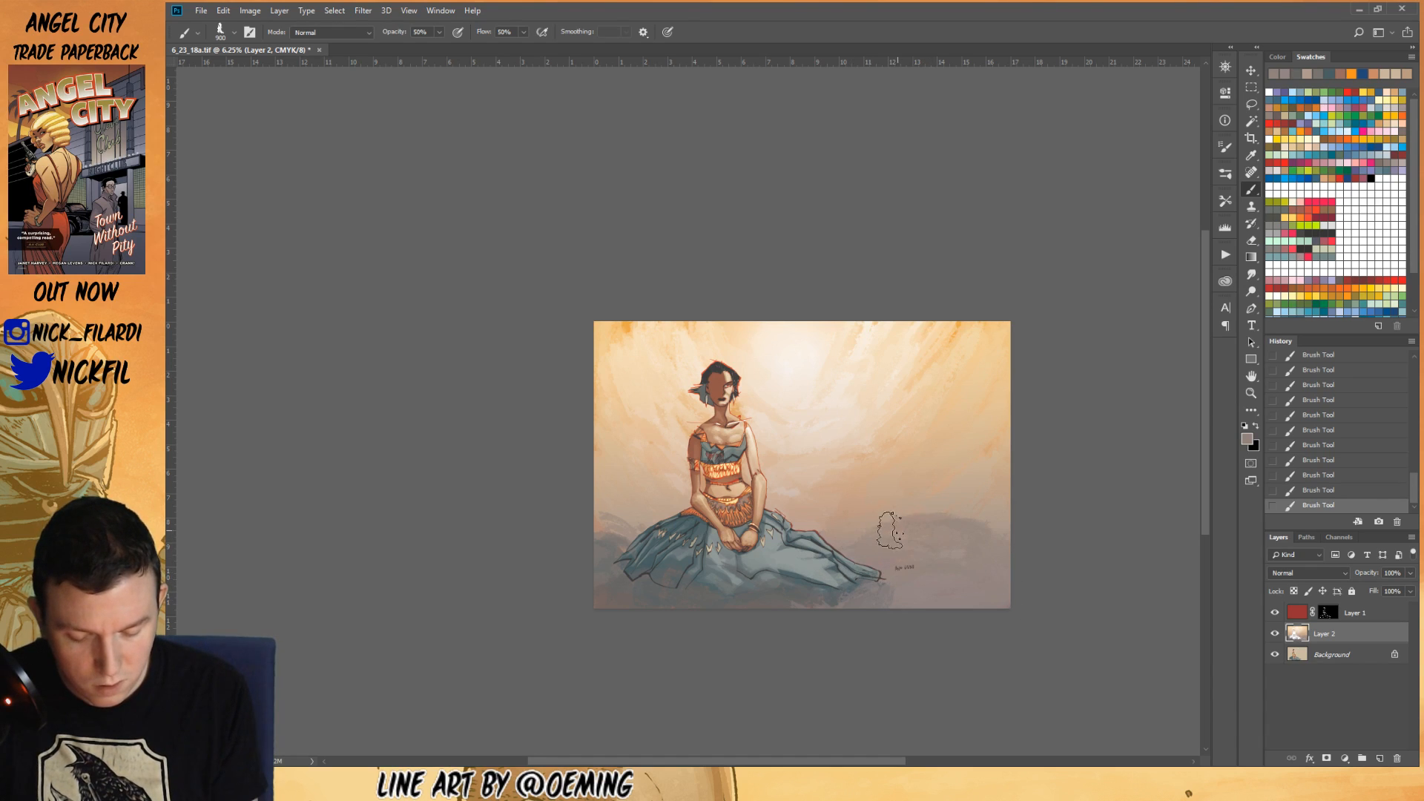
pyautogui.keyDown('alt'); pyautogui.click(841, 532); pyautogui.keyUp('alt')
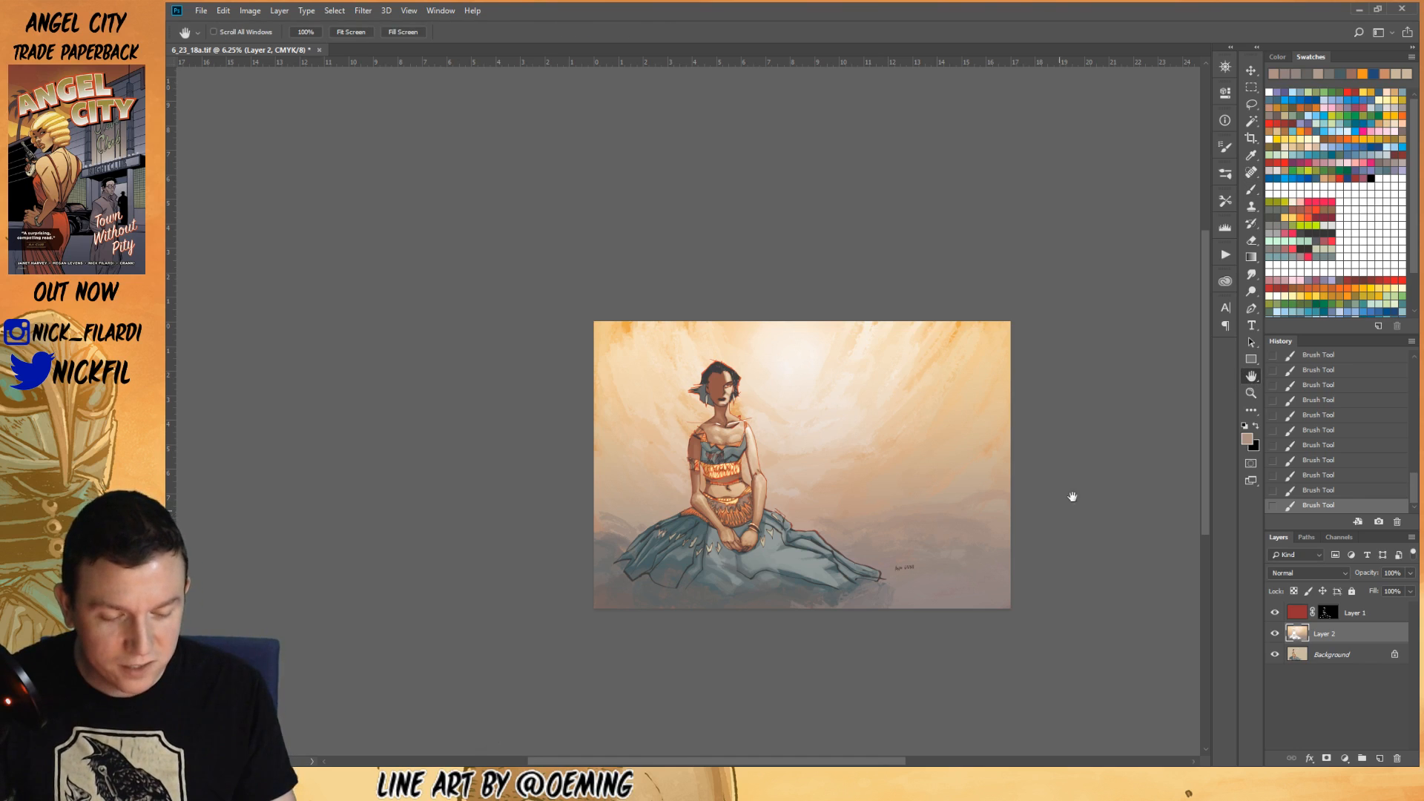
pyautogui.press('g')
pyautogui.moveTo(613, 583); pyautogui.dragTo(591, 683)
pyautogui.hotkey('ctrl', 'z')
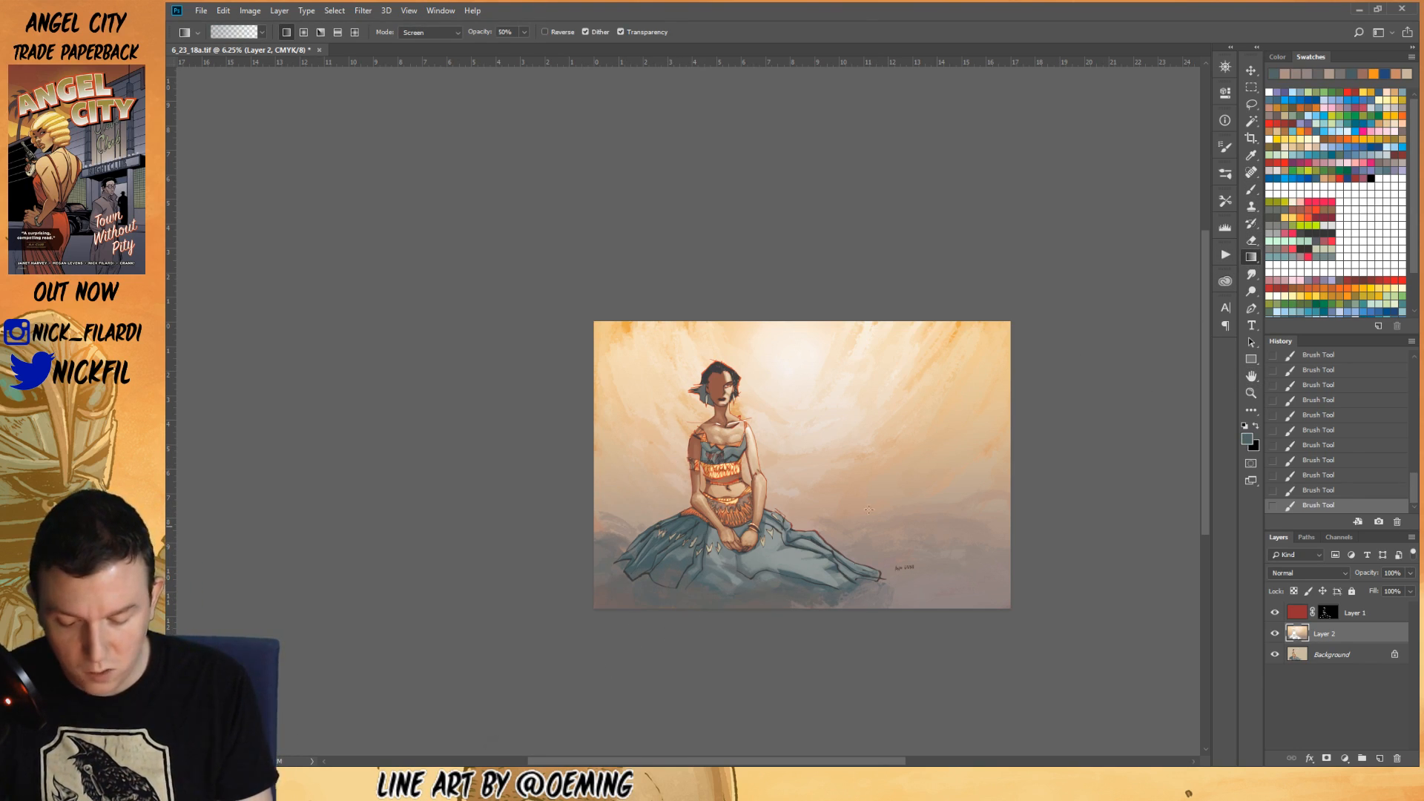
# - Tint the backdrop's two lower corners with teal linear gradients in Normal mode at 50% opacity
pyautogui.click(419, 33)
pyautogui.click(439, 46)
pyautogui.moveTo(539, 682)
pyautogui.mouseDown()
pyautogui.moveTo(591, 541)
pyautogui.moveTo(629, 487)
pyautogui.mouseUp()
pyautogui.moveTo(987, 675); pyautogui.dragTo(909, 483)
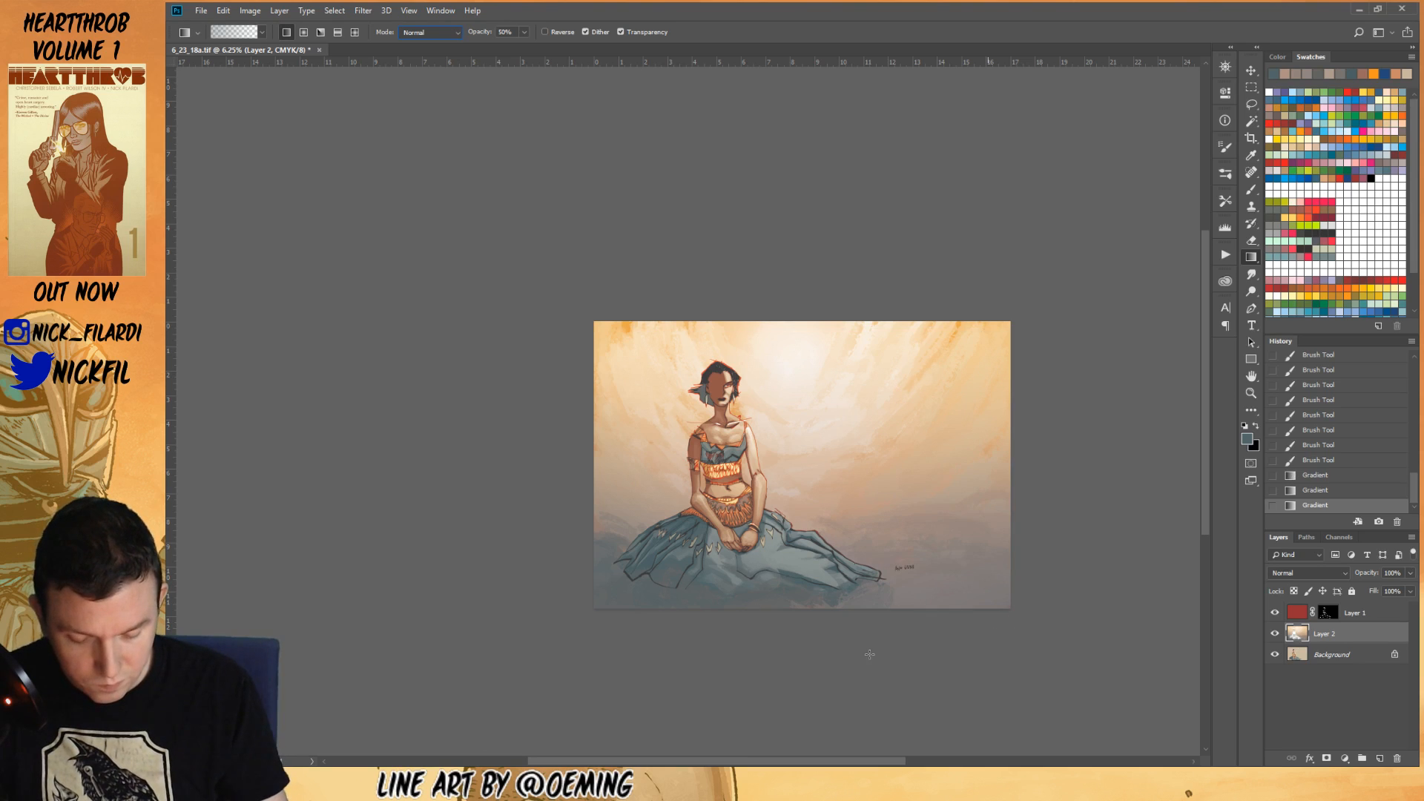
pyautogui.moveTo(826, 527); pyautogui.dragTo(826, 526)
pyautogui.moveTo(833, 646); pyautogui.dragTo(813, 560)
pyautogui.moveTo(871, 665); pyautogui.dragTo(886, 519)
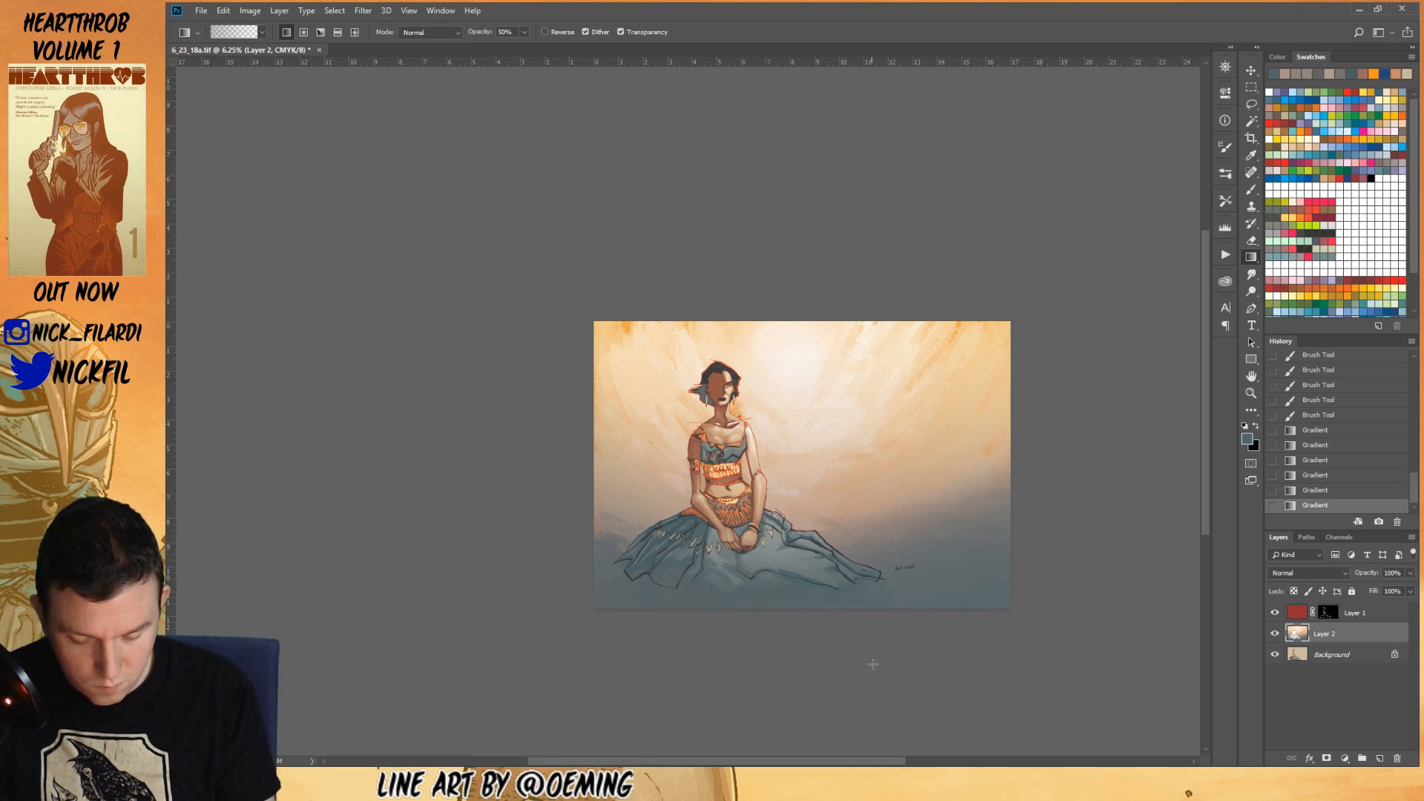
pyautogui.hotkey('ctrl', 'alt', 'z')
pyautogui.hotkey('ctrl', 'alt', 'z')
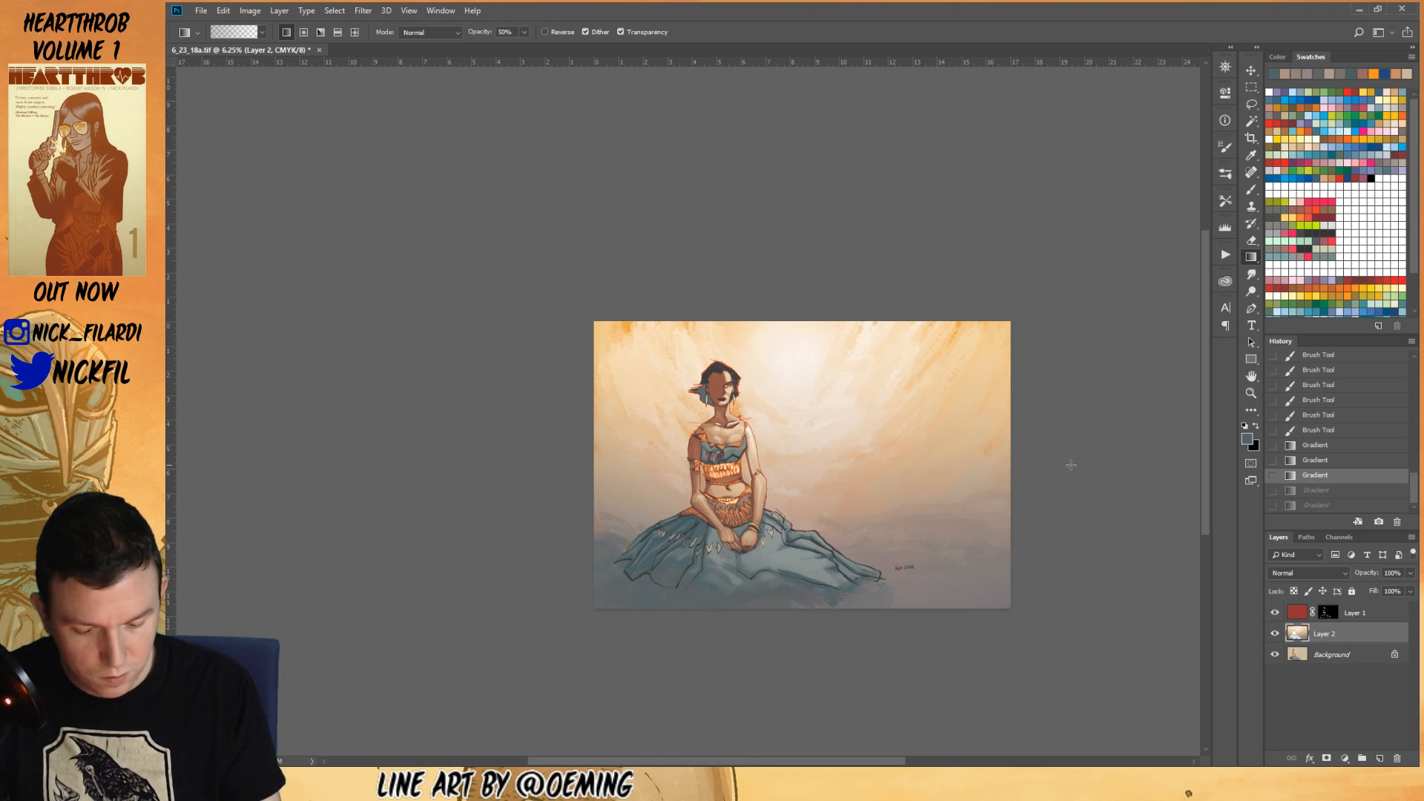
# - Deepen the ground around the skirt's base with teal radial gradients at 50% opacity on Layer 2
pyautogui.moveTo(806, 658); pyautogui.dragTo(824, 635)
pyautogui.moveTo(826, 552); pyautogui.dragTo(856, 611)
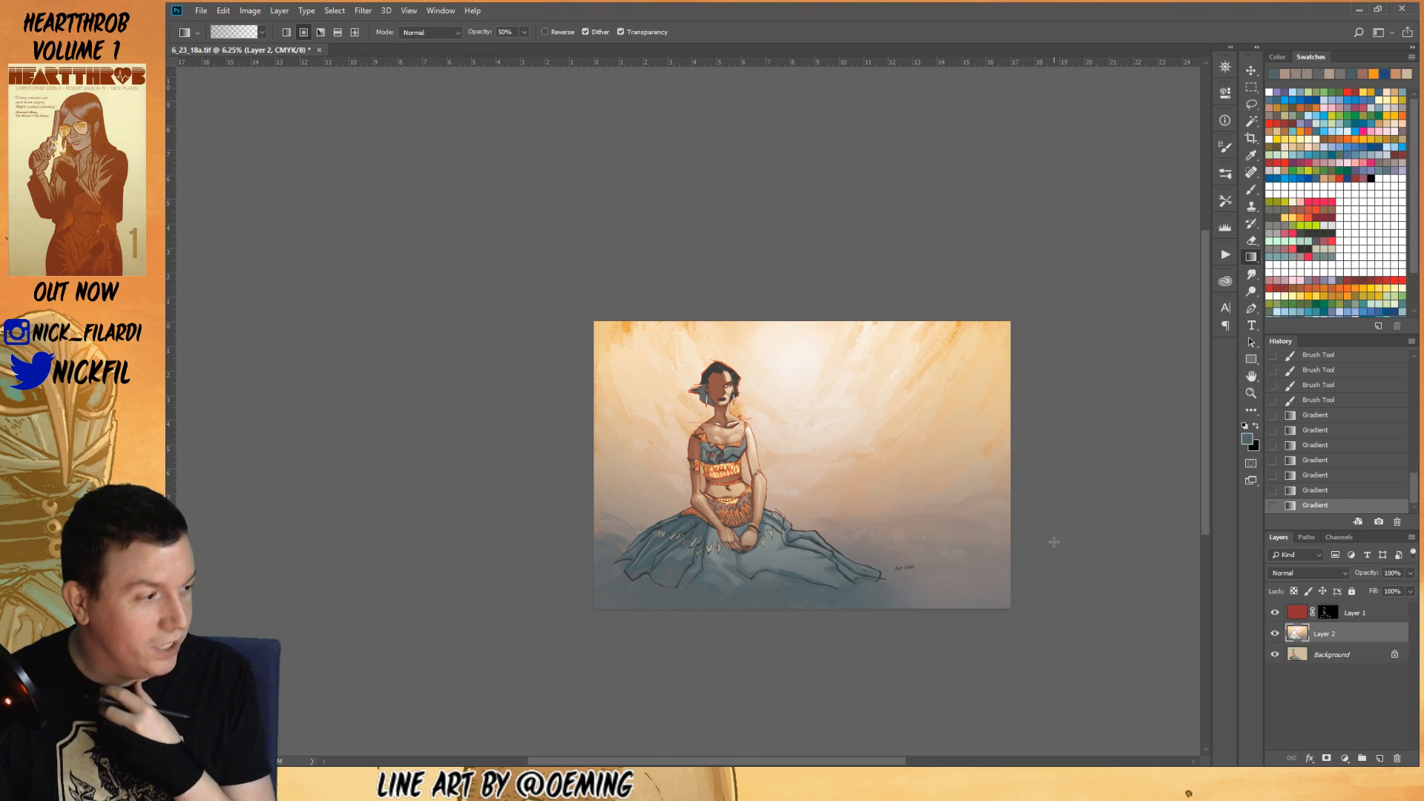
pyautogui.click(1252, 373)
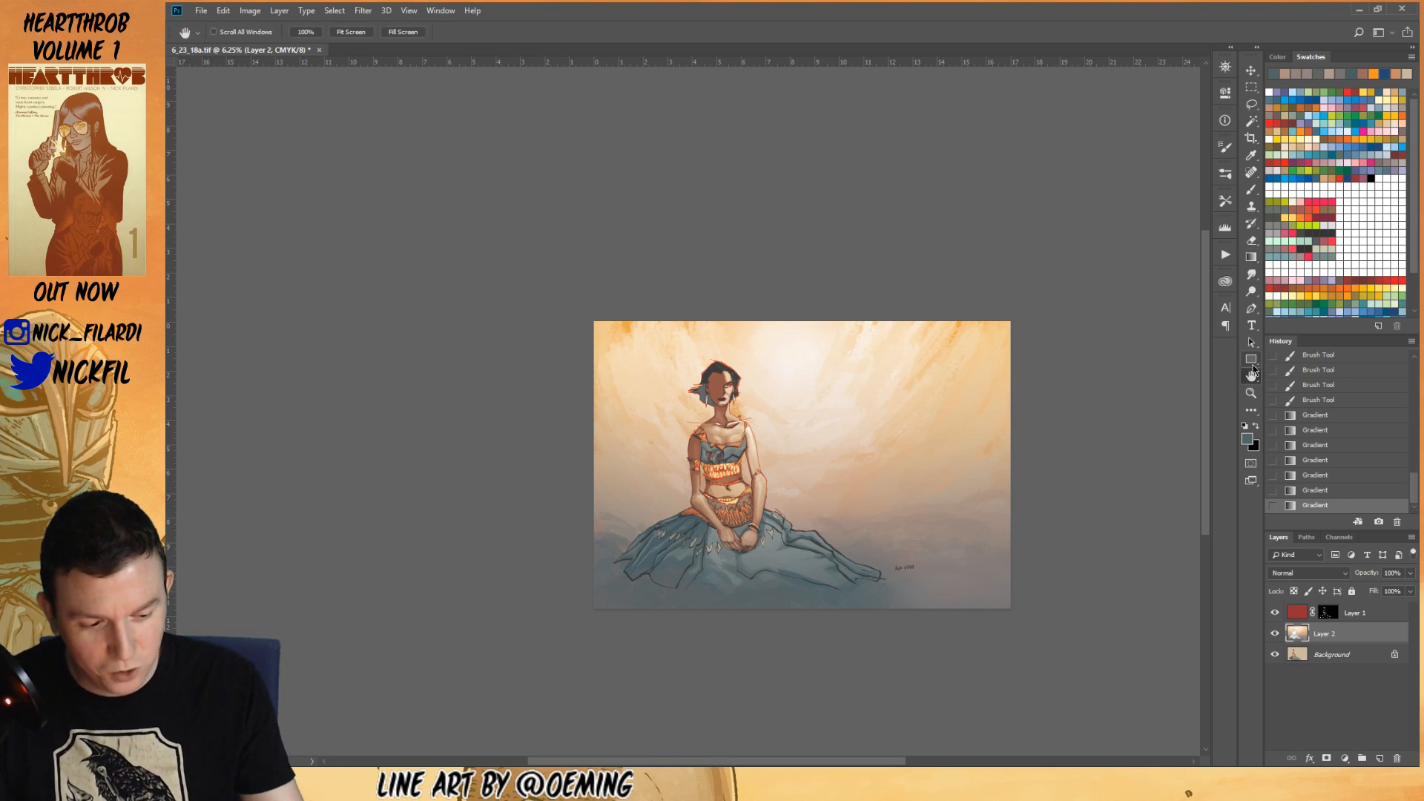
# - Create a layer above Layer 1 in Screen mode and add bright orange radial gradients glowing over the woman's head and upper body
pyautogui.click(1304, 131)
pyautogui.click(1368, 619)
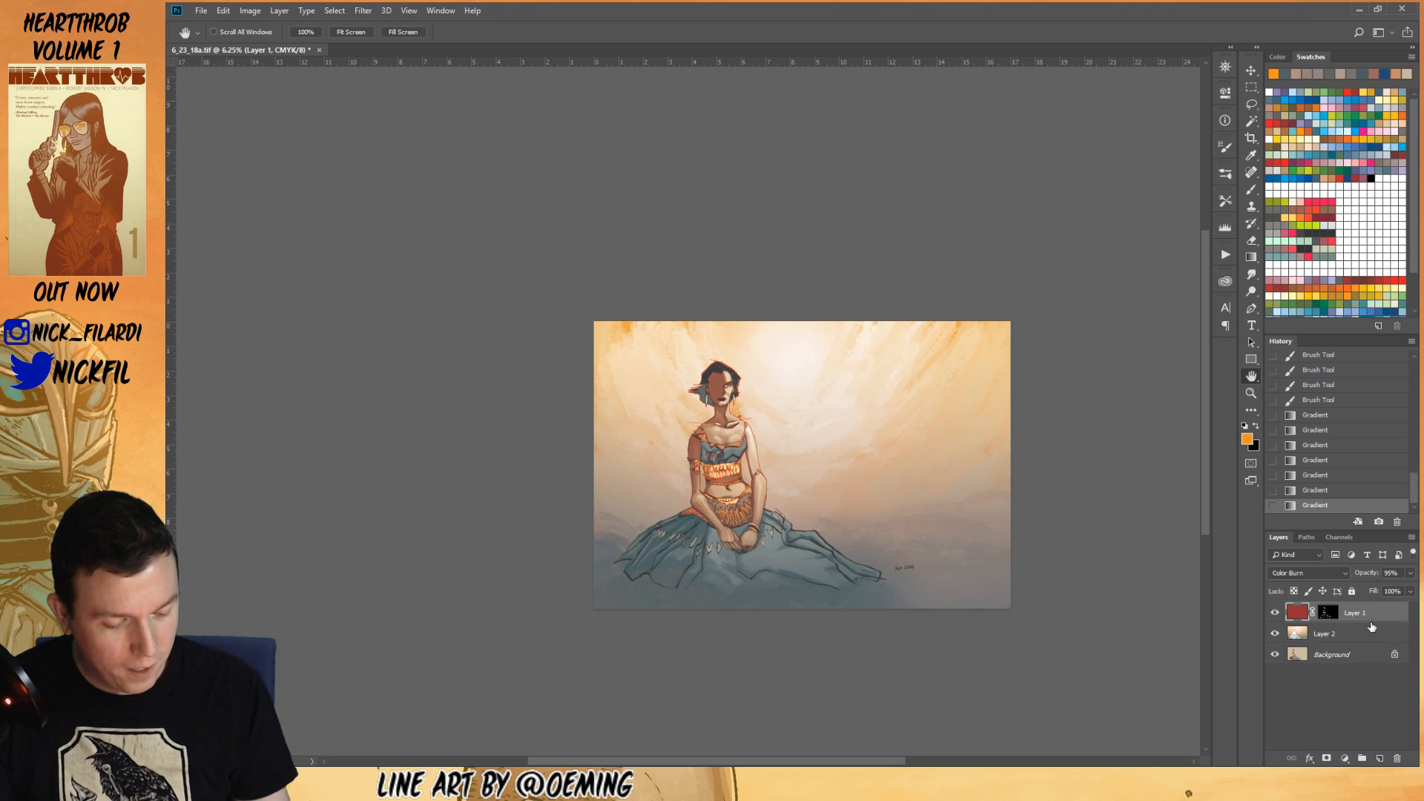
pyautogui.click(1374, 758)
pyautogui.click(1310, 572)
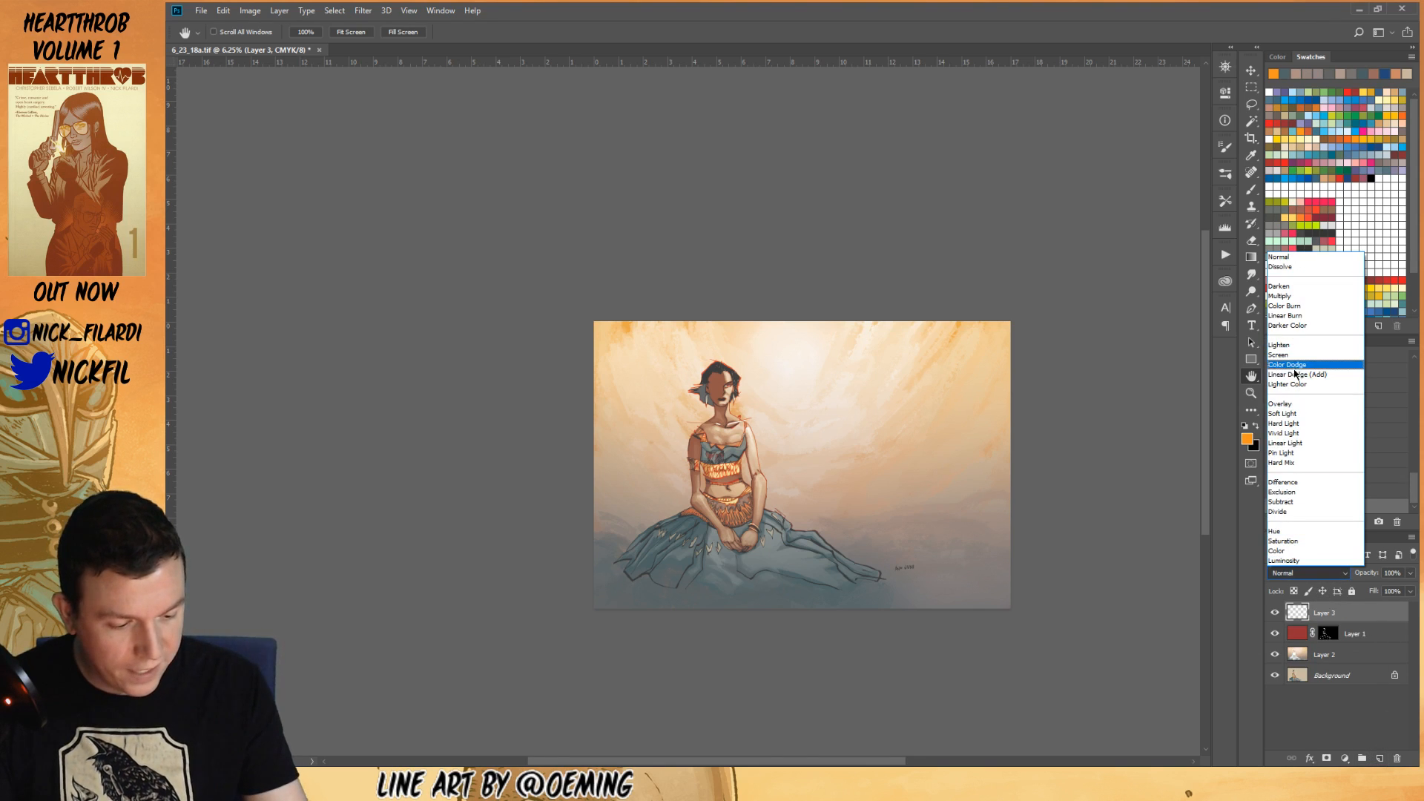
pyautogui.click(1309, 384)
pyautogui.click(1252, 257)
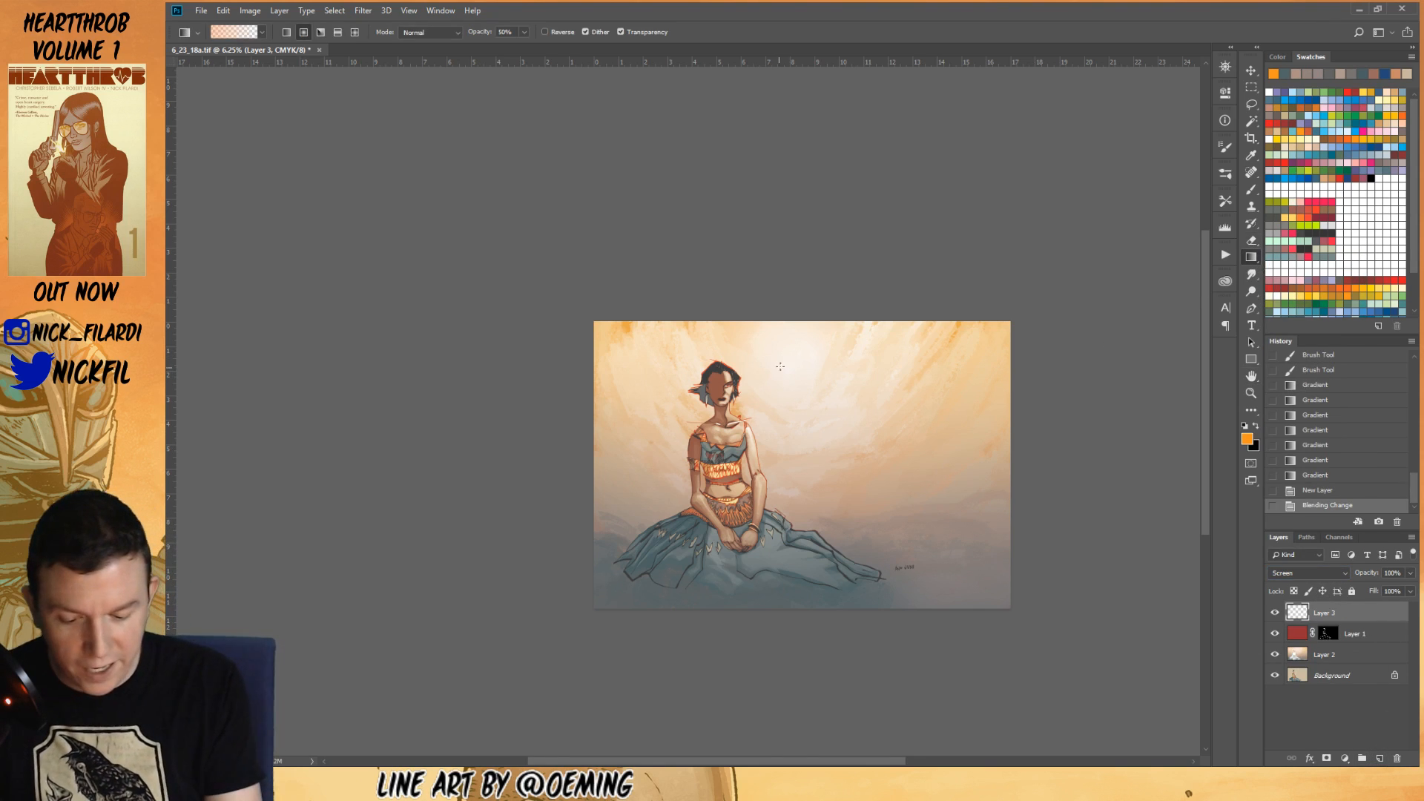
pyautogui.moveTo(733, 629); pyautogui.dragTo(735, 619)
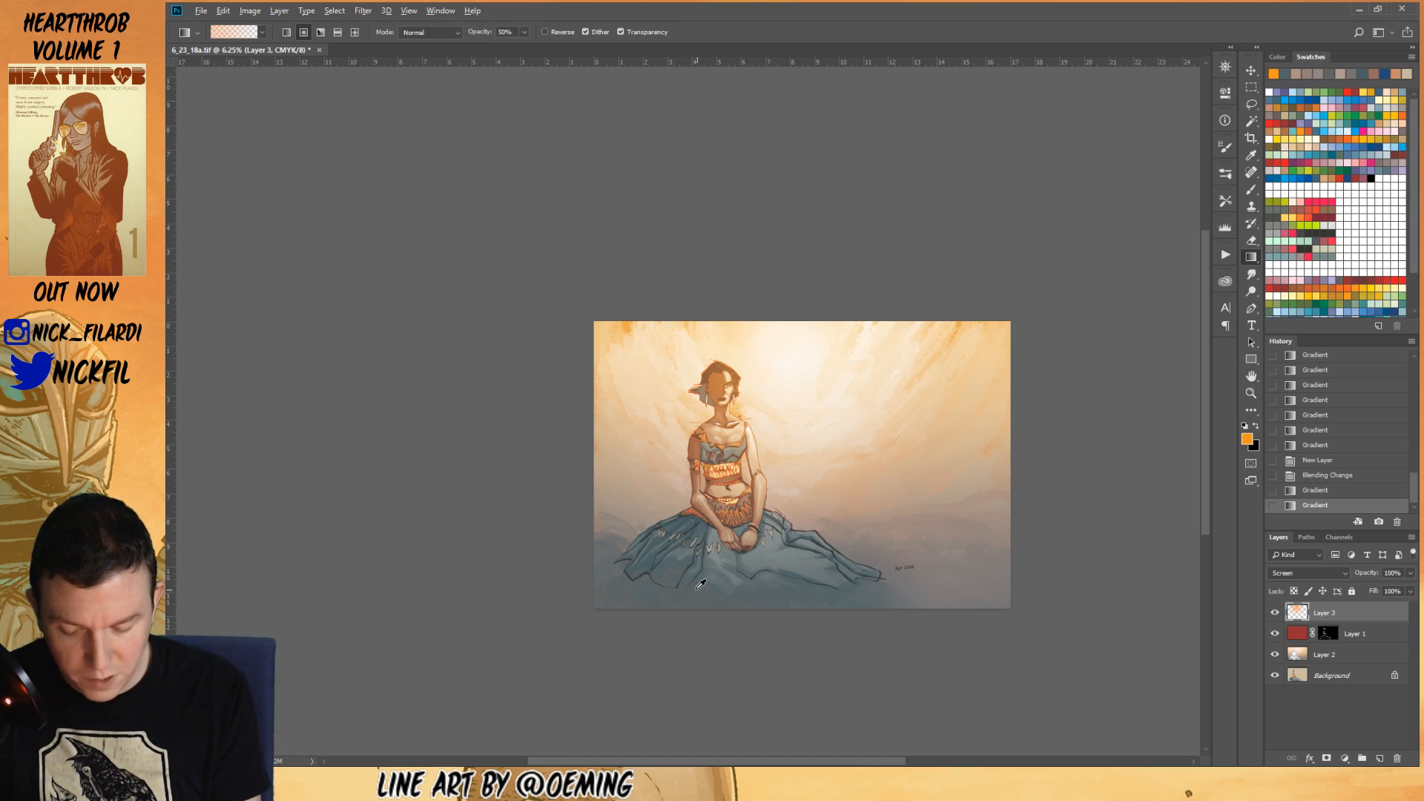
# - Add another new layer on top and fade the skirt's lower-left area with radial gradients in a teal sampled from the skirt
pyautogui.keyDown('alt'); pyautogui.click(678, 556); pyautogui.keyUp('alt')
pyautogui.click(1380, 758)
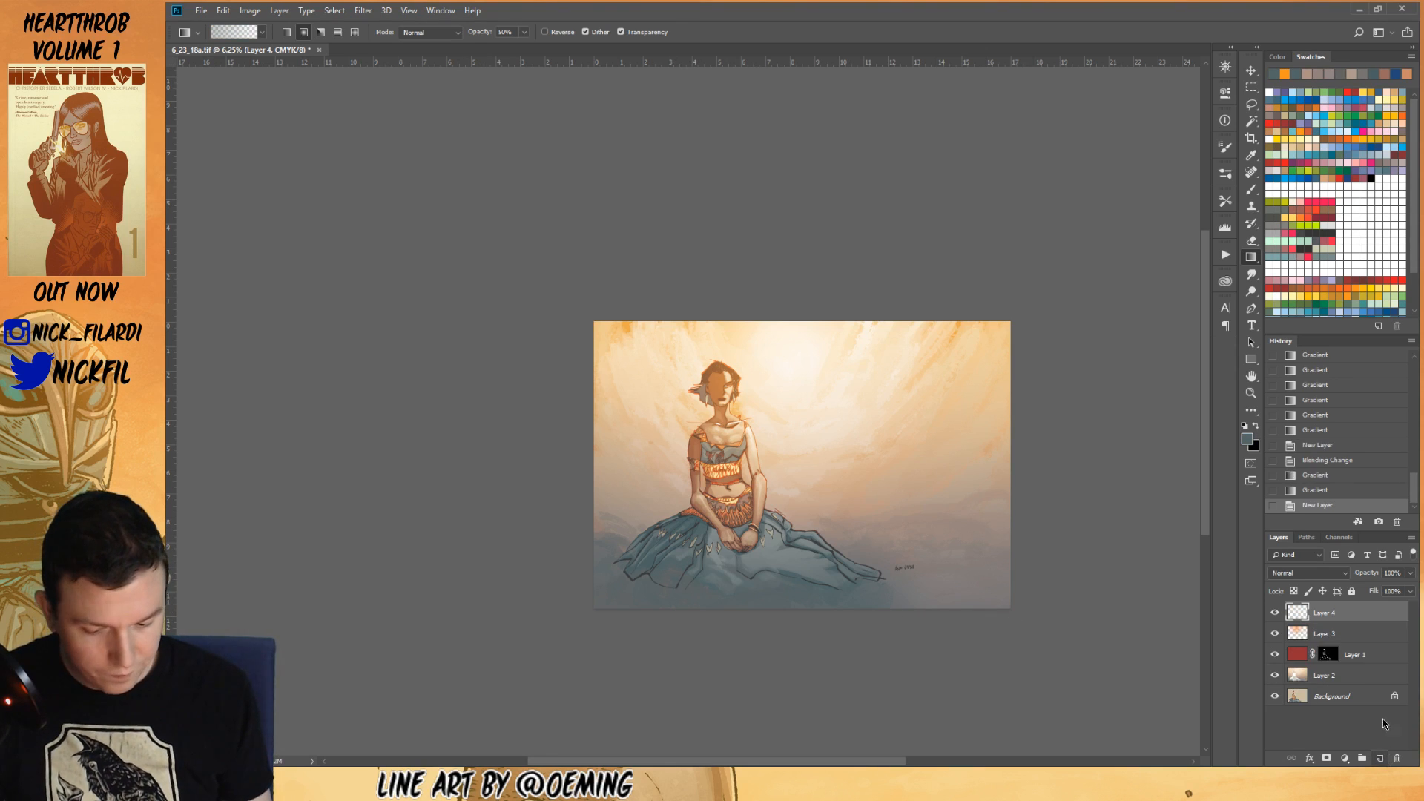
pyautogui.moveTo(641, 660); pyautogui.dragTo(715, 457)
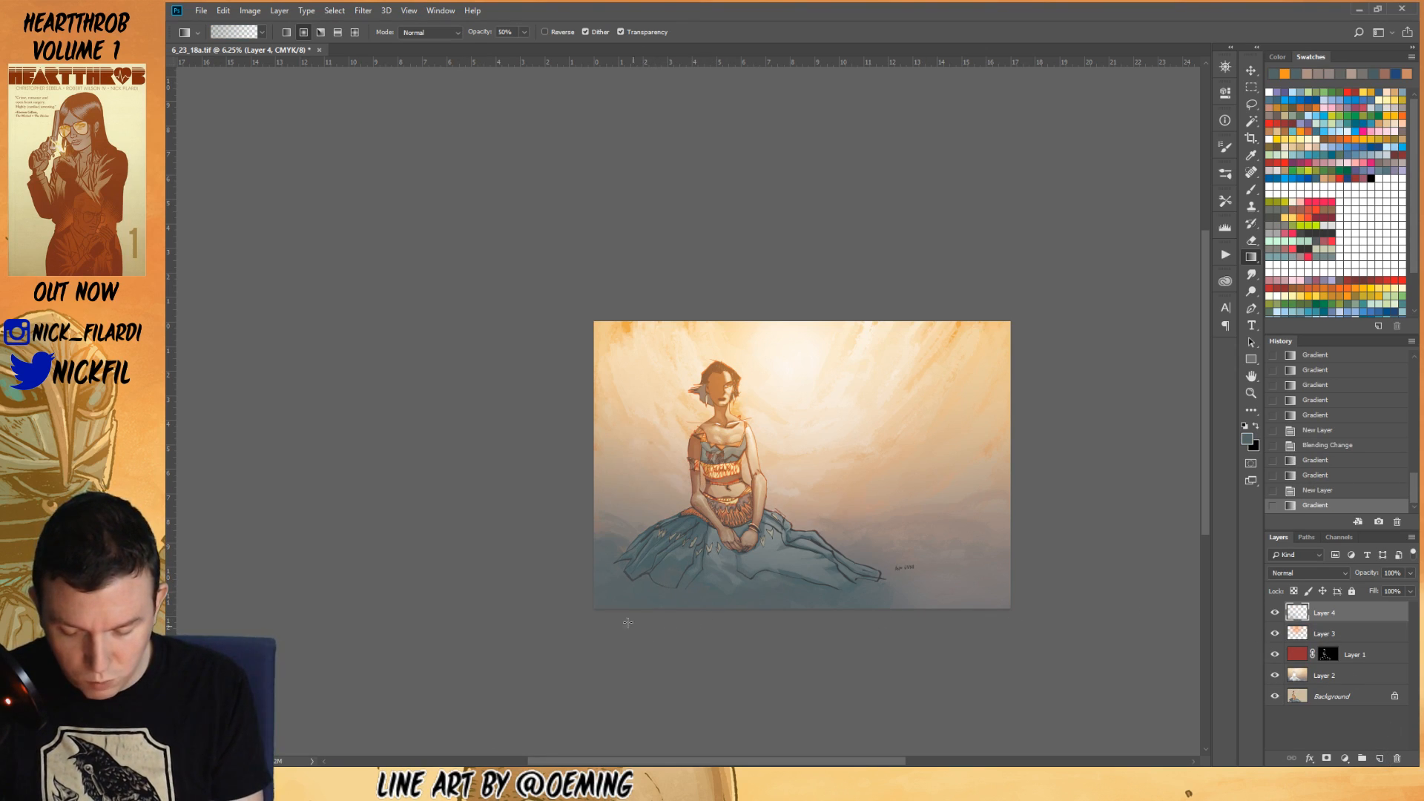
pyautogui.moveTo(542, 530); pyautogui.dragTo(542, 531)
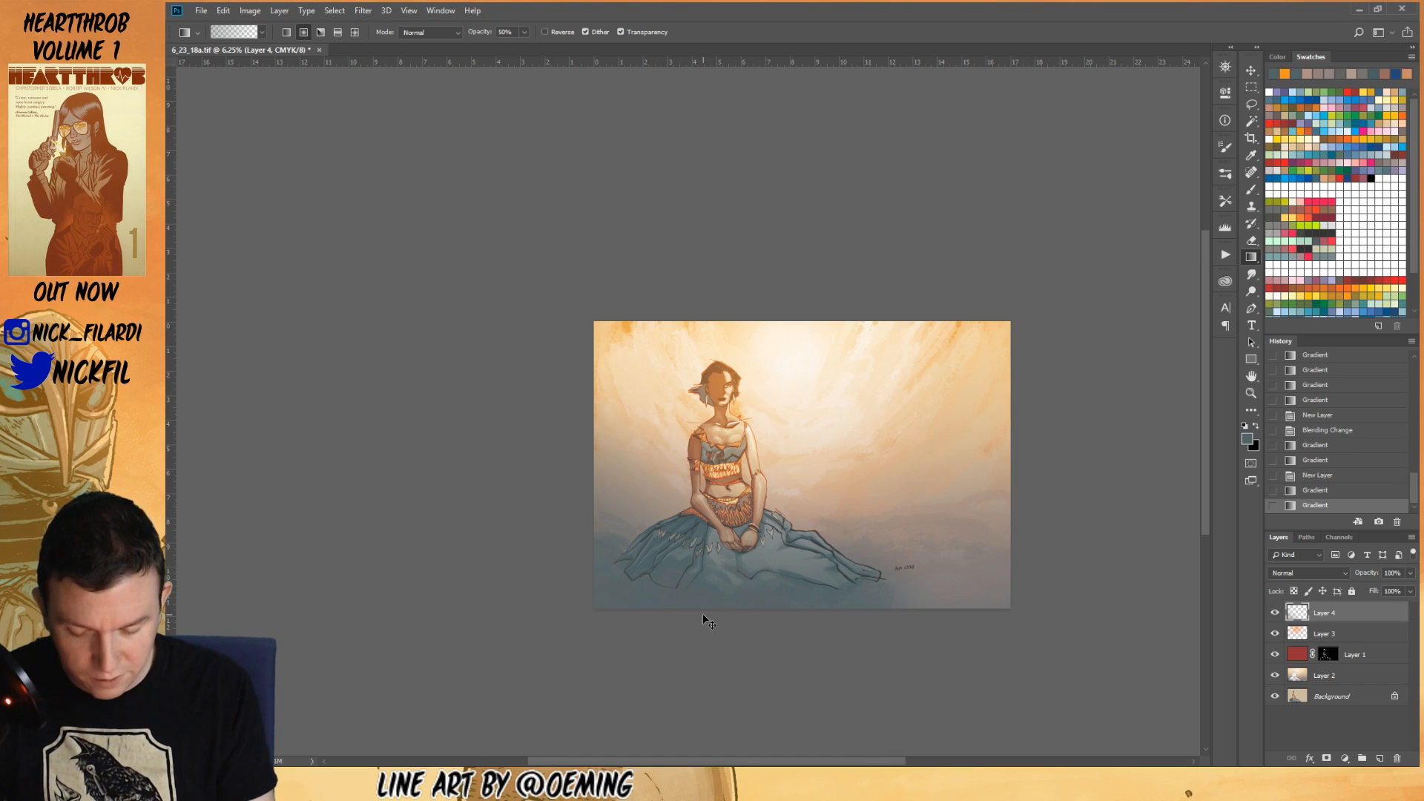
# - Fade the skirt's trailing end and the backdrop's lower-right area with more teal radial gradients at 50% opacity on Layer 4
pyautogui.hotkey('ctrl', 'z')
pyautogui.moveTo(882, 675); pyautogui.dragTo(770, 483)
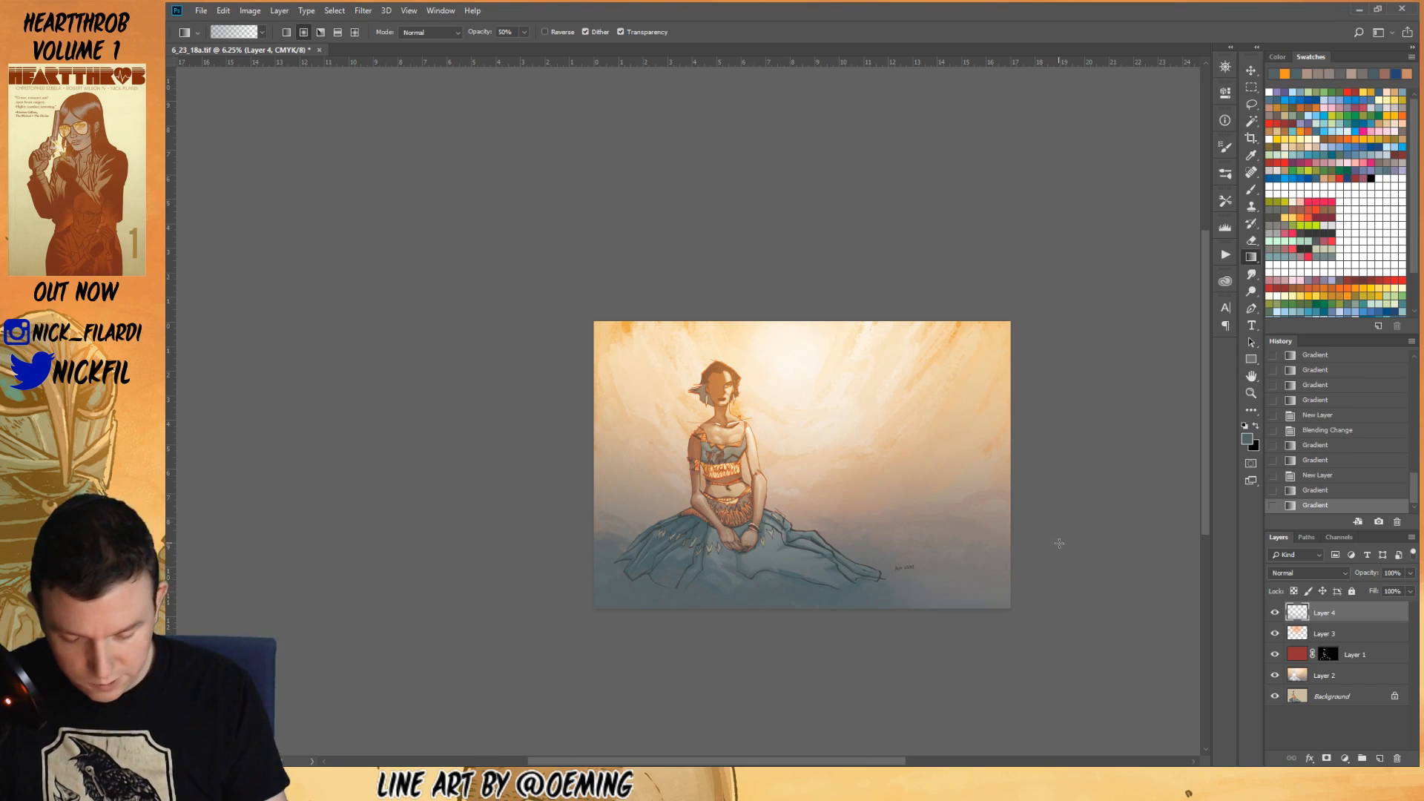
pyautogui.moveTo(1044, 519); pyautogui.dragTo(897, 359)
pyautogui.moveTo(774, 578); pyautogui.dragTo(774, 579)
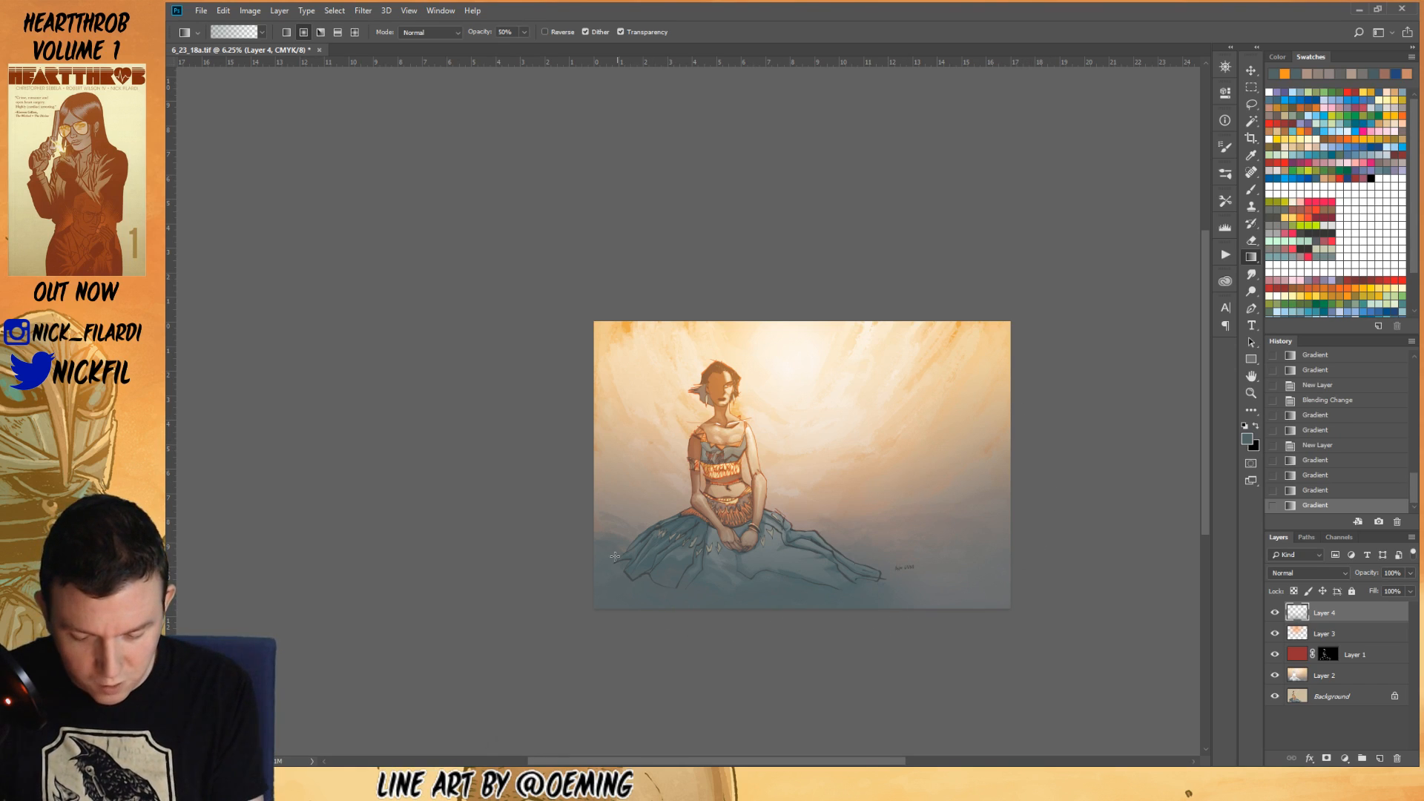
pyautogui.moveTo(721, 437); pyautogui.dragTo(721, 437)
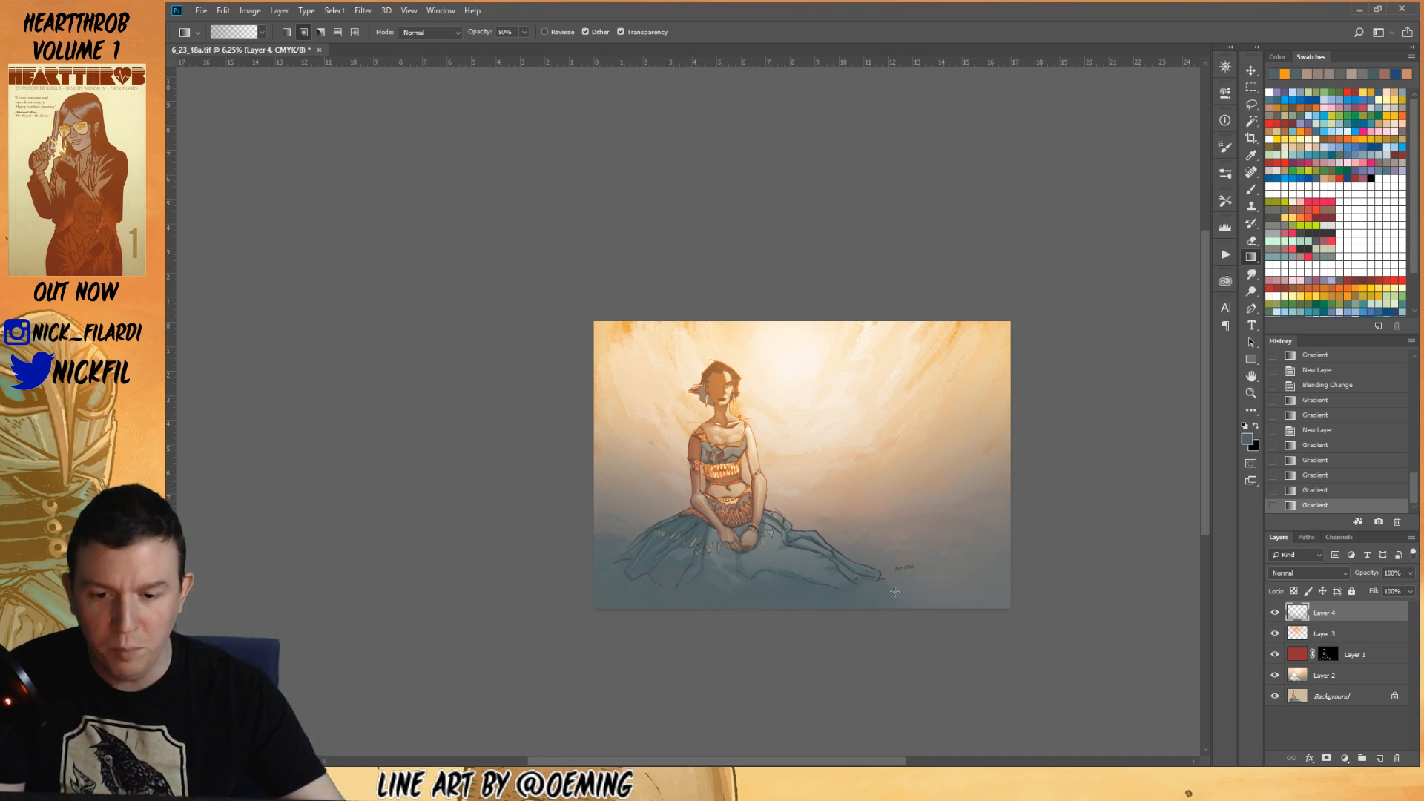
# - Sample the light peach beside the woman's head and haze the back of her head and shoulder with radial gradients
pyautogui.keyDown('alt'); pyautogui.click(689, 400); pyautogui.keyUp('alt')
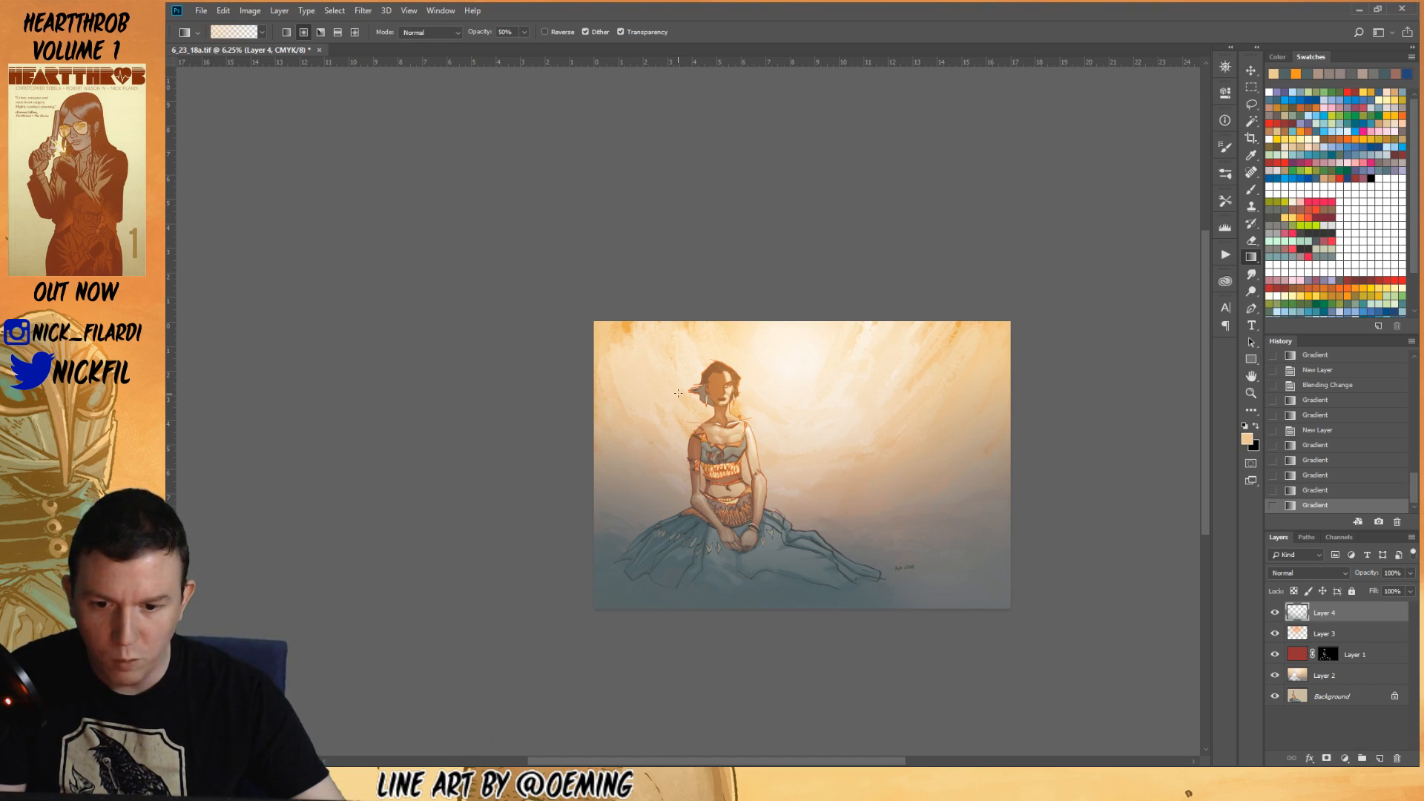
pyautogui.moveTo(684, 399); pyautogui.dragTo(689, 403)
pyautogui.moveTo(734, 361); pyautogui.dragTo(738, 412)
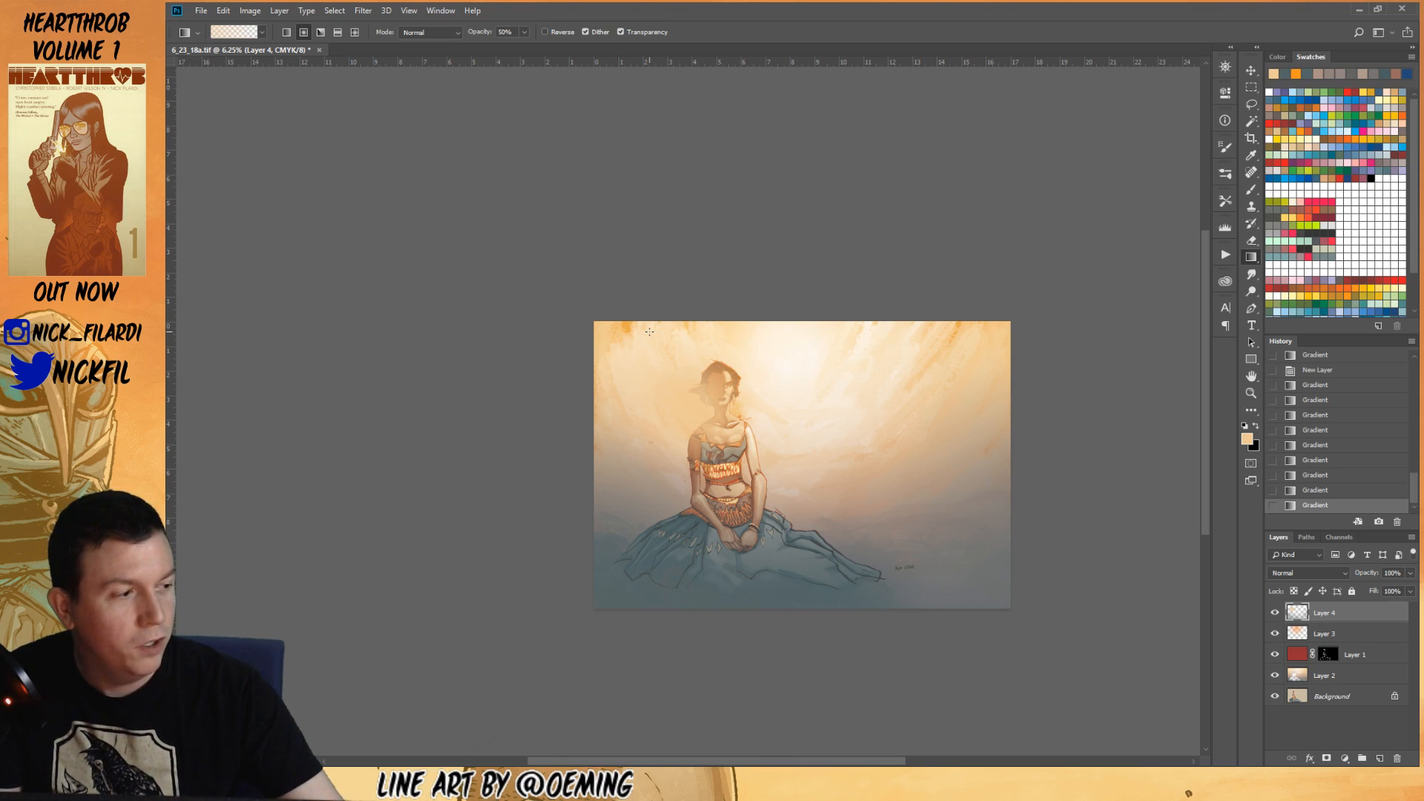
pyautogui.press('e')
pyautogui.rightClick(664, 381)
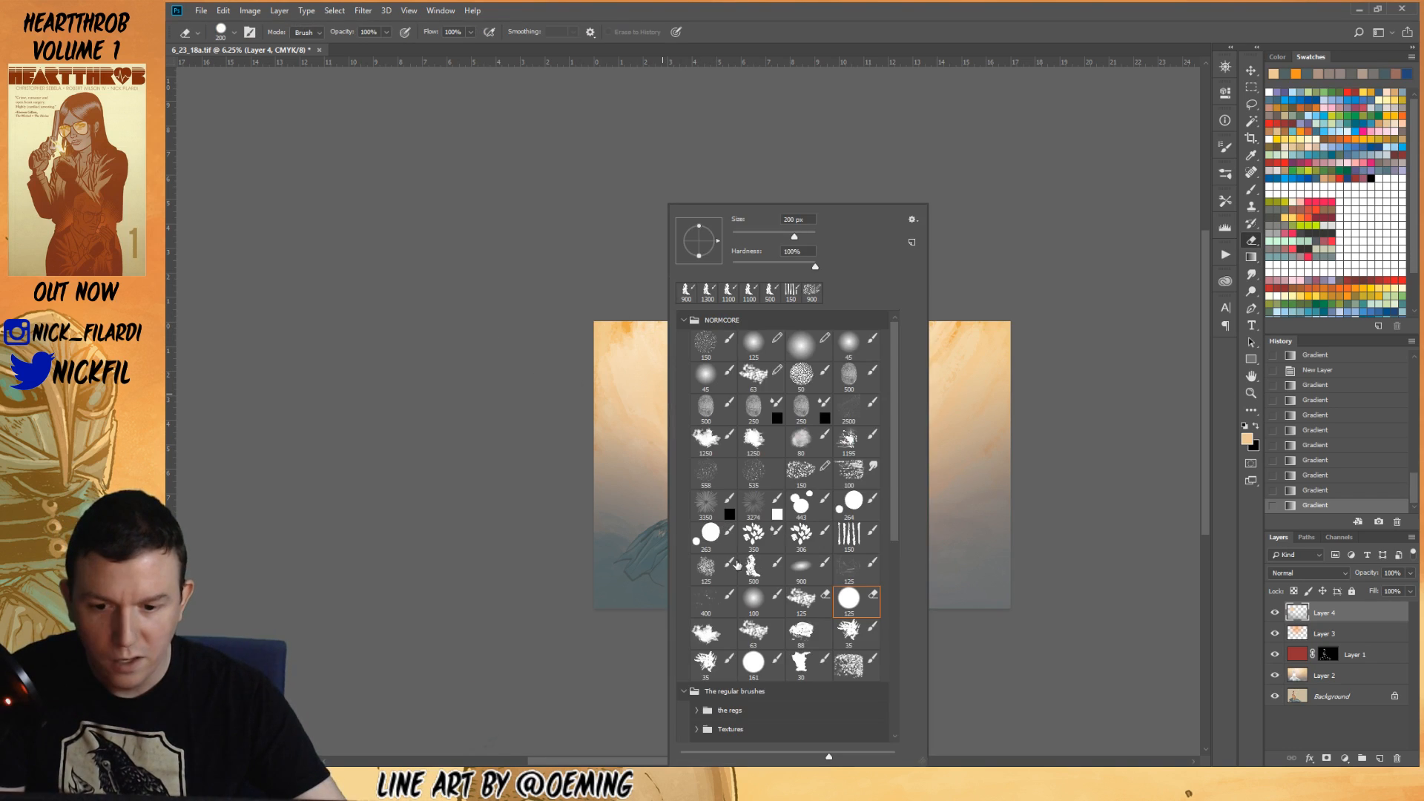
pyautogui.press('b')
pyautogui.click(601, 382)
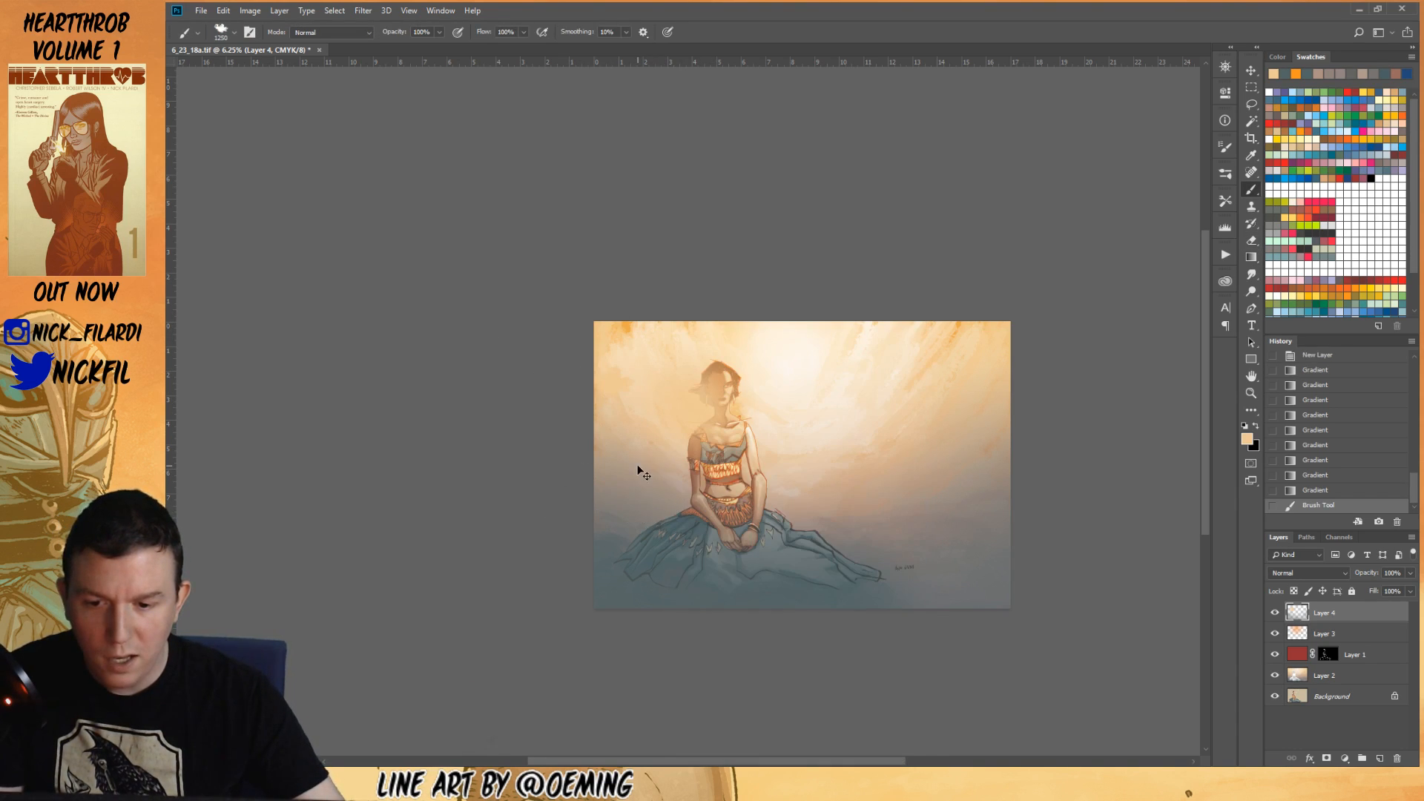
# - Paint peach strokes with a large textured brush at 50% opacity over the haze behind the woman's head and shoulder
pyautogui.press('r')
pyautogui.moveTo(788, 632)
pyautogui.mouseDown()
pyautogui.moveTo(880, 547)
pyautogui.moveTo(909, 465)
pyautogui.moveTo(905, 405)
pyautogui.mouseUp()
pyautogui.press('e')
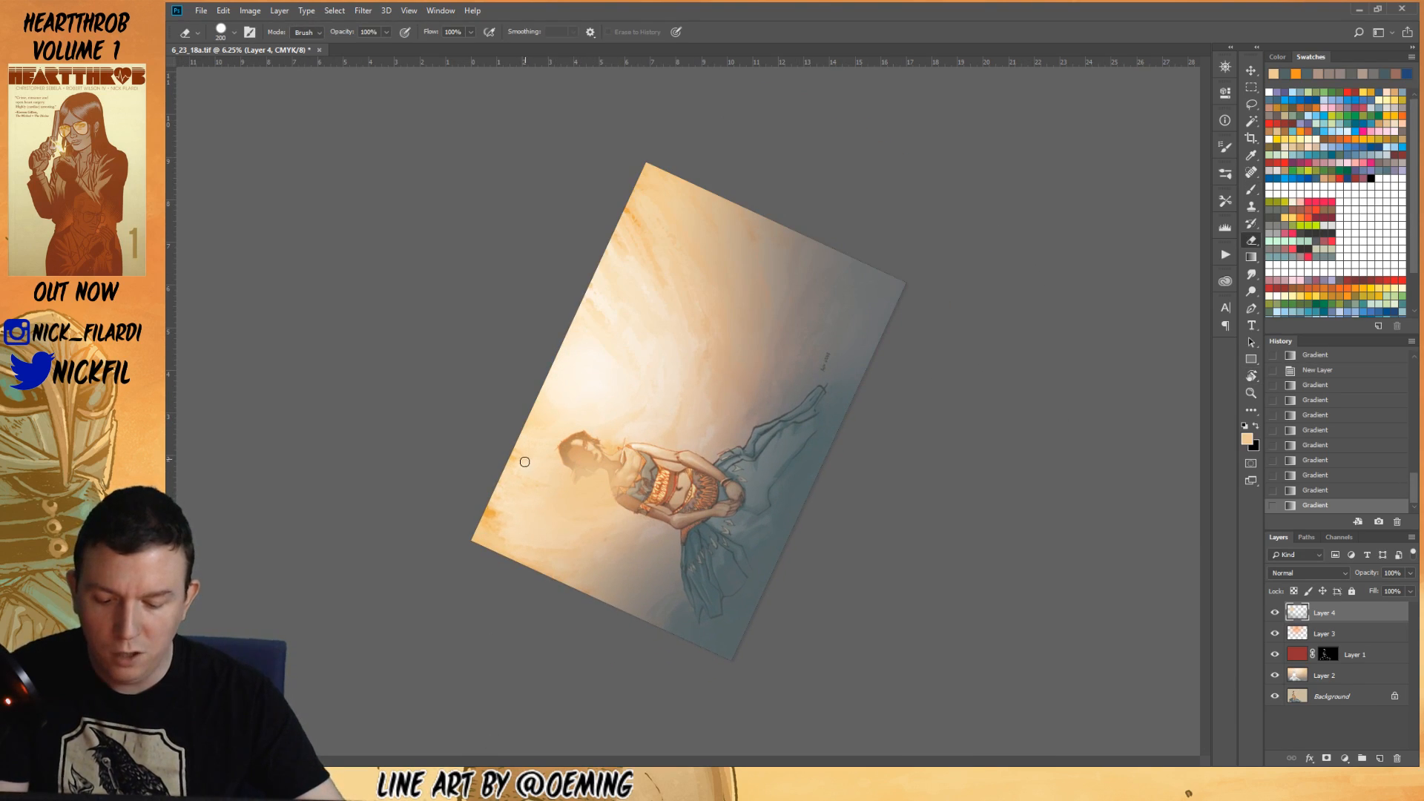
pyautogui.press(']')
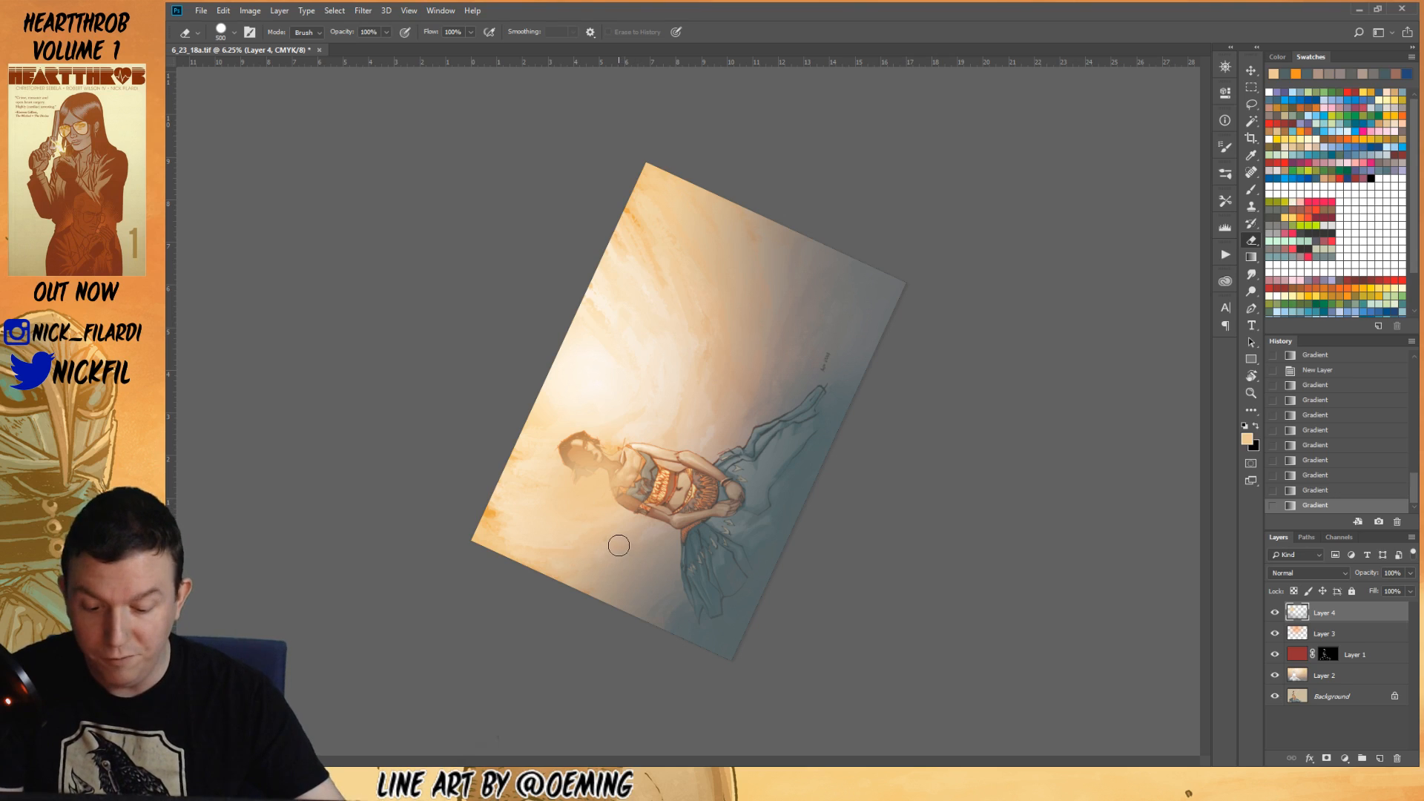
pyautogui.rightClick(608, 500)
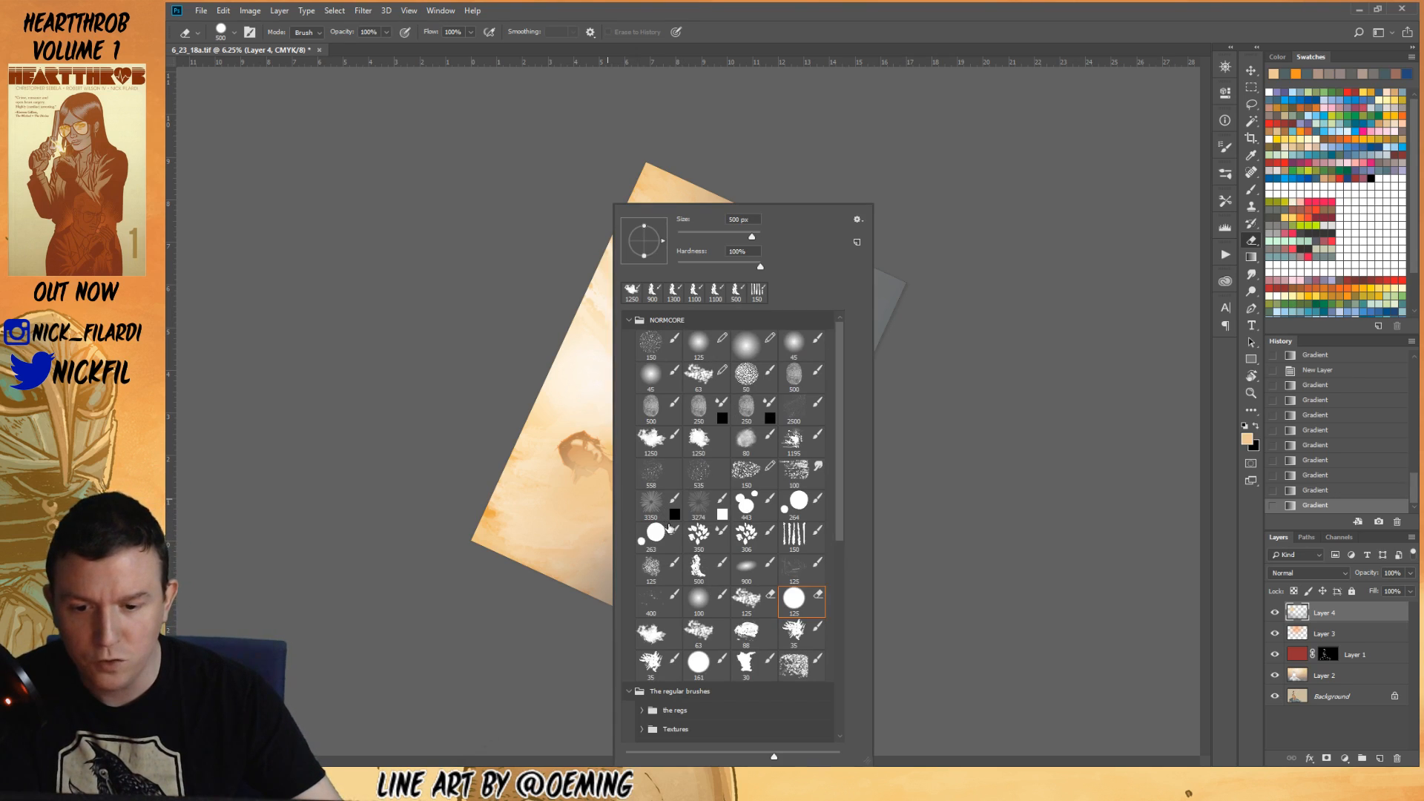
pyautogui.click(658, 436)
pyautogui.press('Return')
pyautogui.press(']')
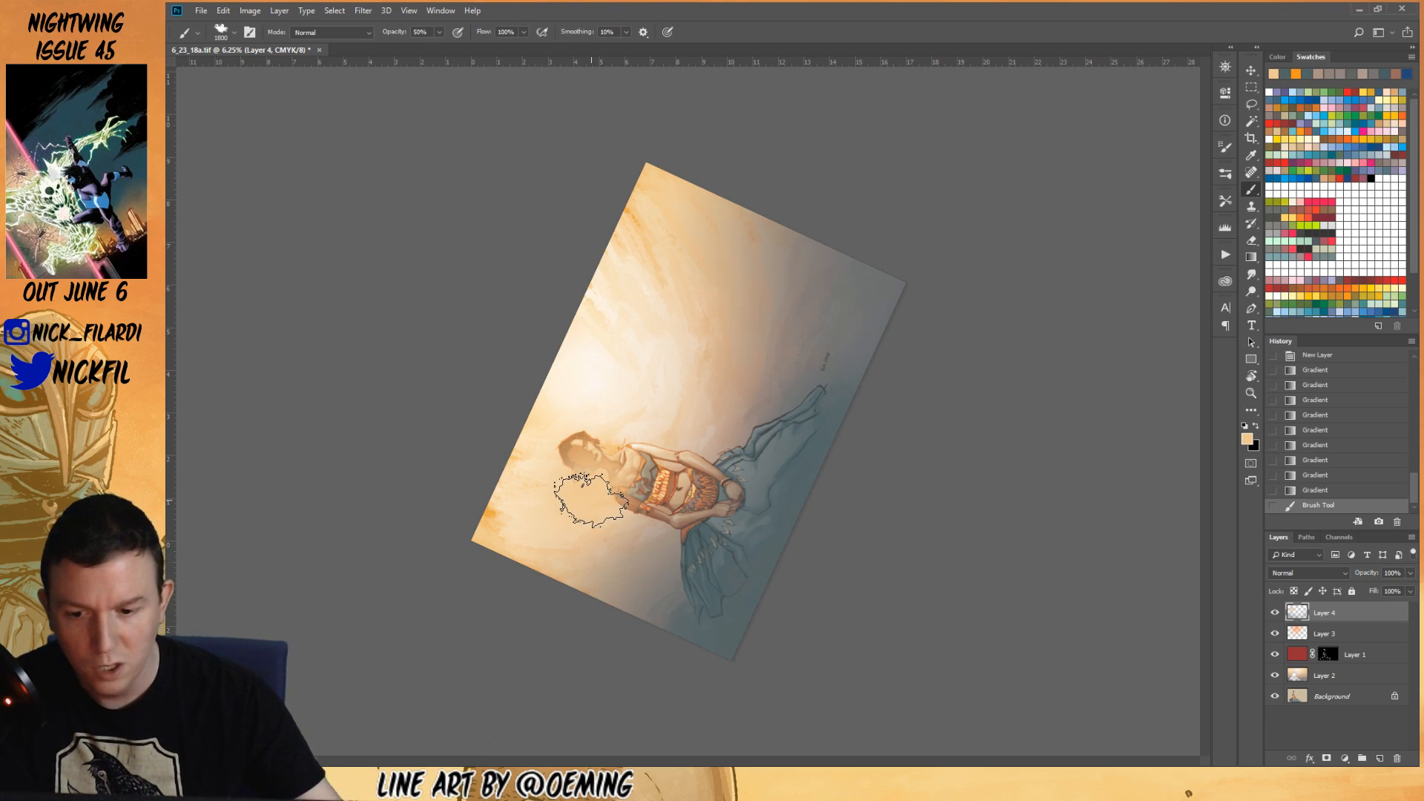
pyautogui.moveTo(592, 496); pyautogui.dragTo(549, 511)
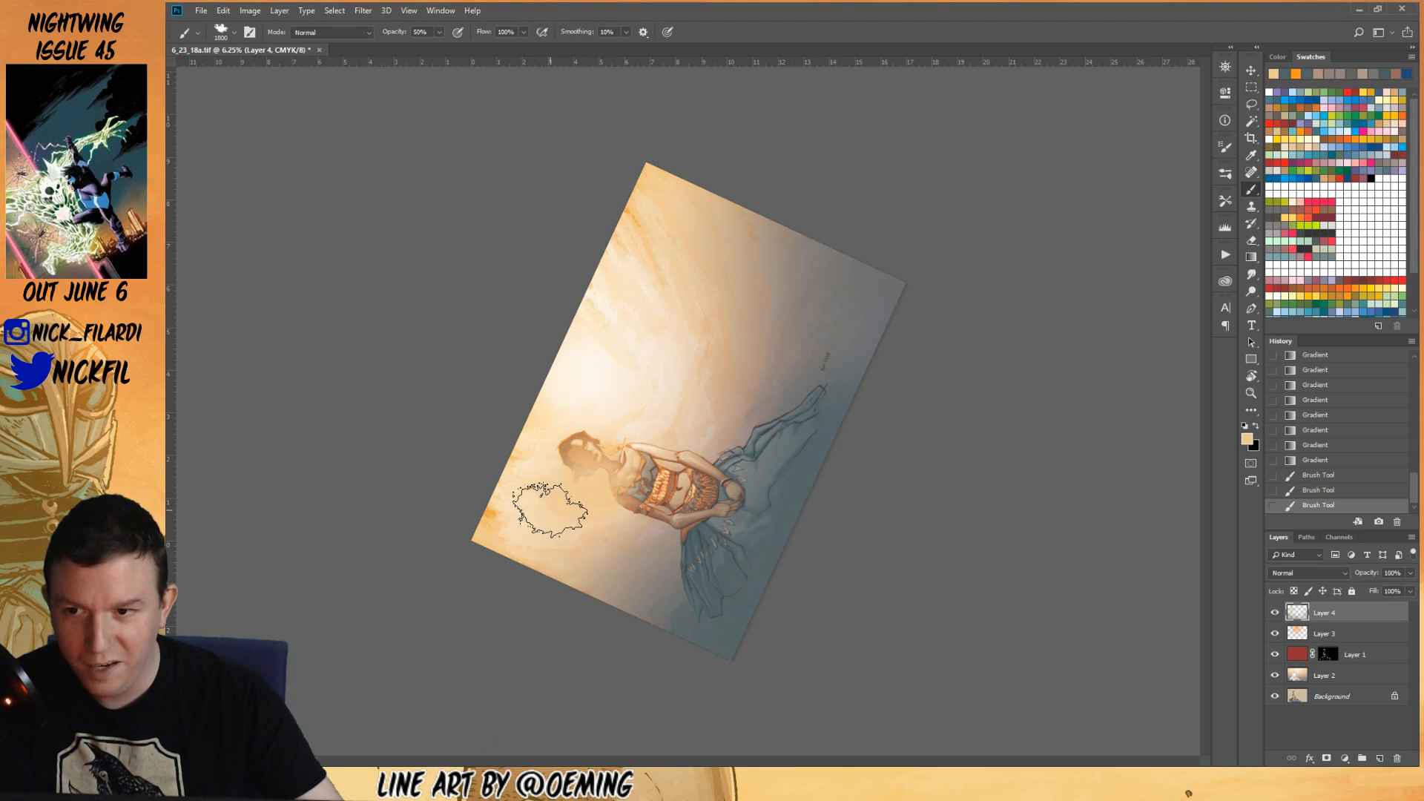
# - Set the brush to Clear mode and erase haze behind the head and shoulder, reverting the last two strokes and redoing them
pyautogui.click(326, 33)
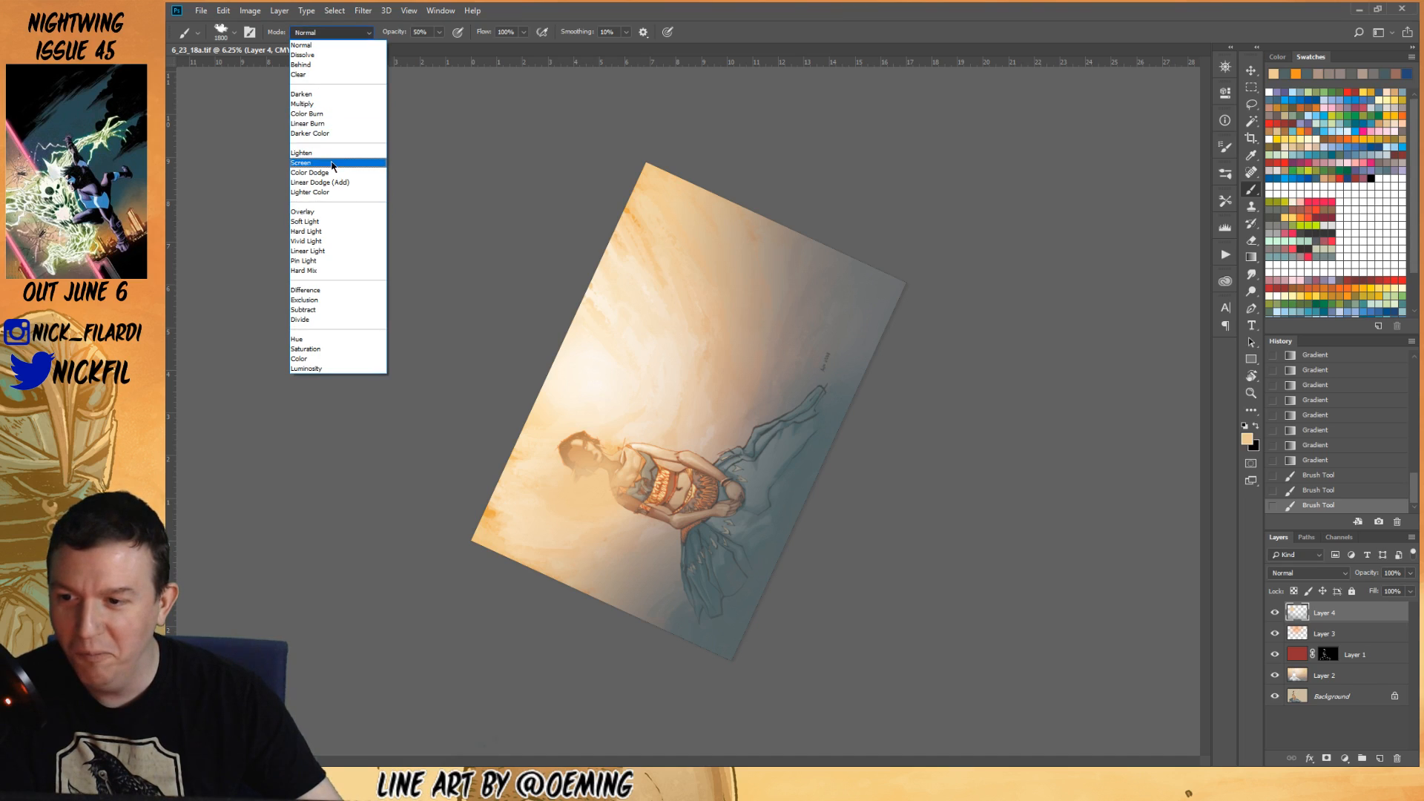
pyautogui.click(334, 78)
pyautogui.moveTo(565, 481); pyautogui.dragTo(614, 525)
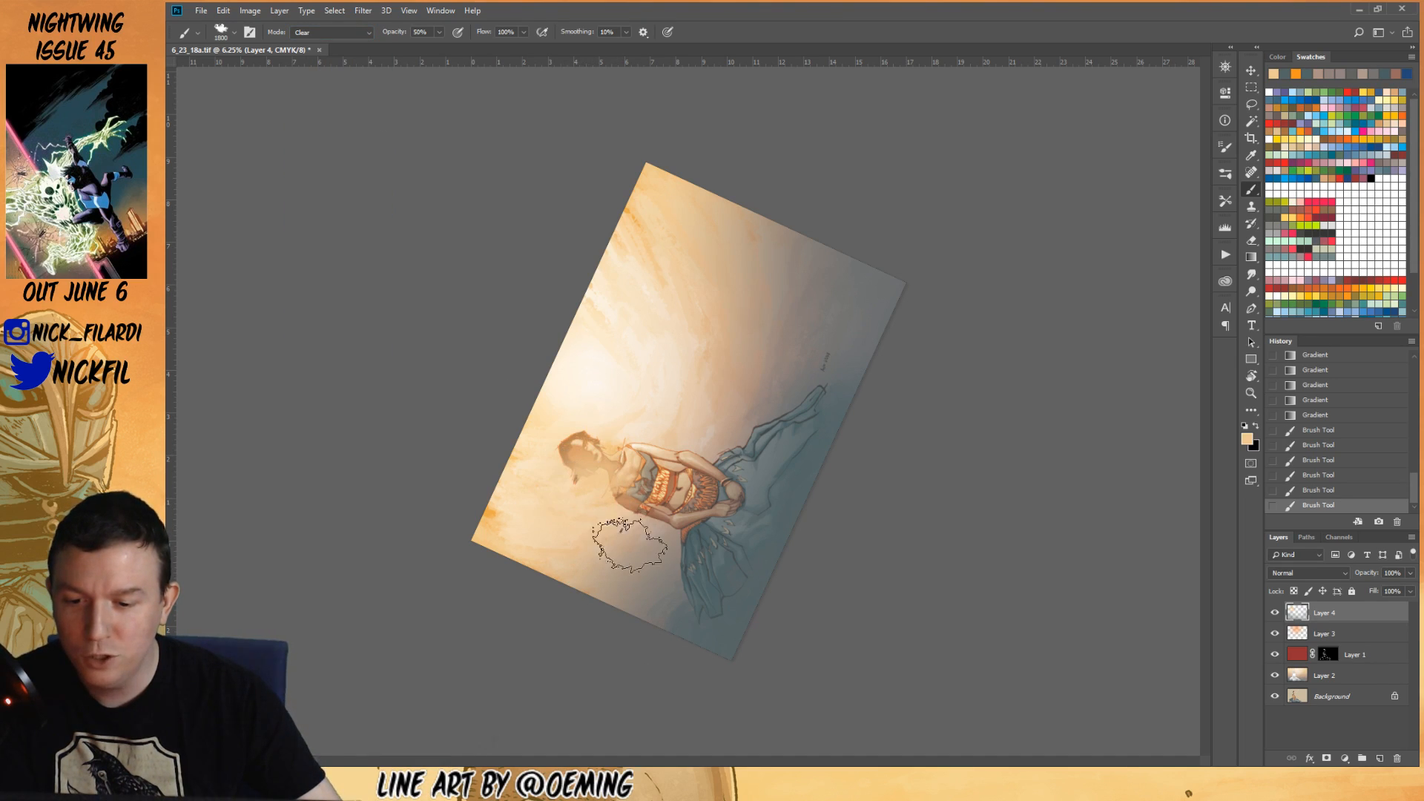
pyautogui.click(1296, 475)
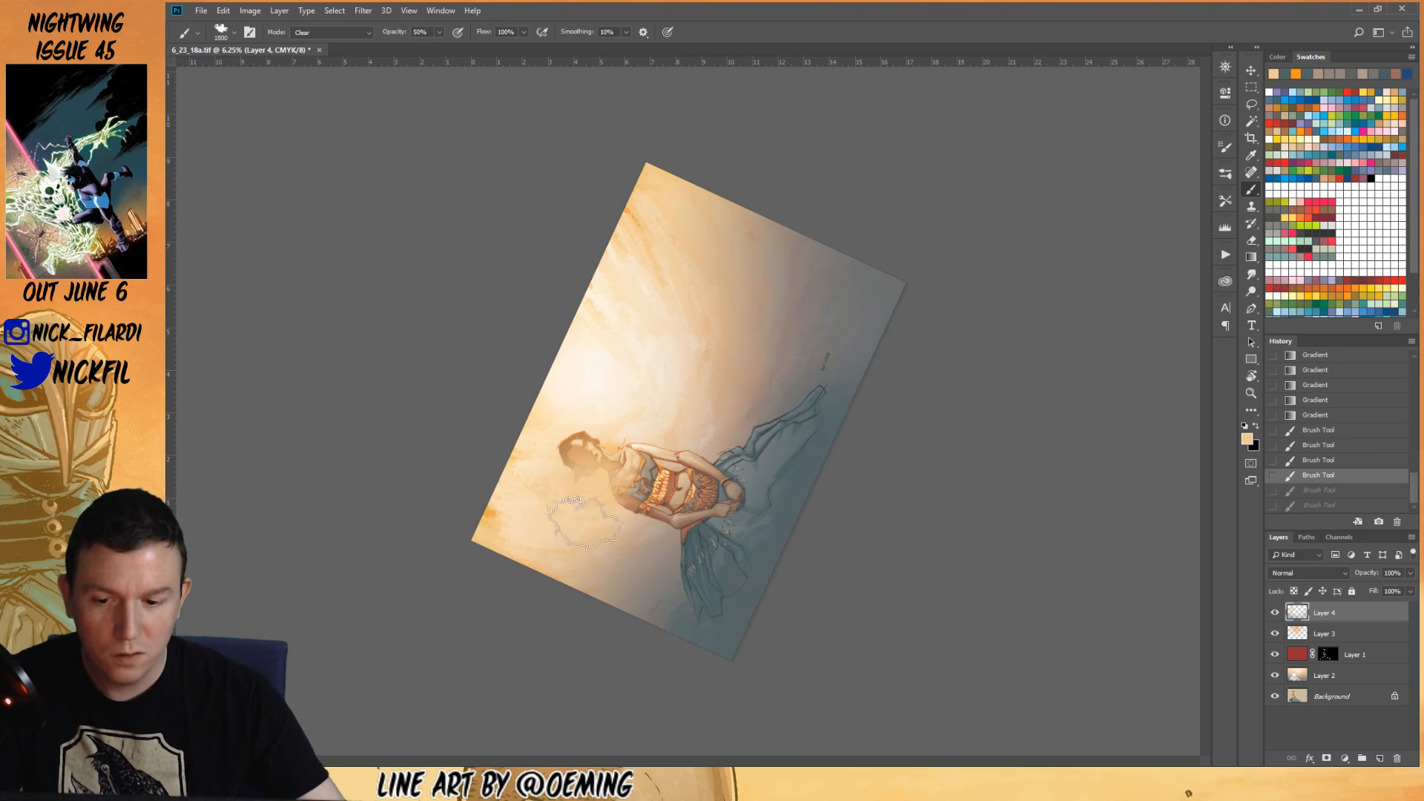
pyautogui.moveTo(571, 496); pyautogui.dragTo(597, 512)
# - Erase more of the peach haze over the woman's face, hair, shoulder and torso with a textured brush in Clear mode
pyautogui.press('r')
pyautogui.moveTo(879, 416); pyautogui.dragTo(814, 540)
pyautogui.press('z')
pyautogui.click(543, 370)
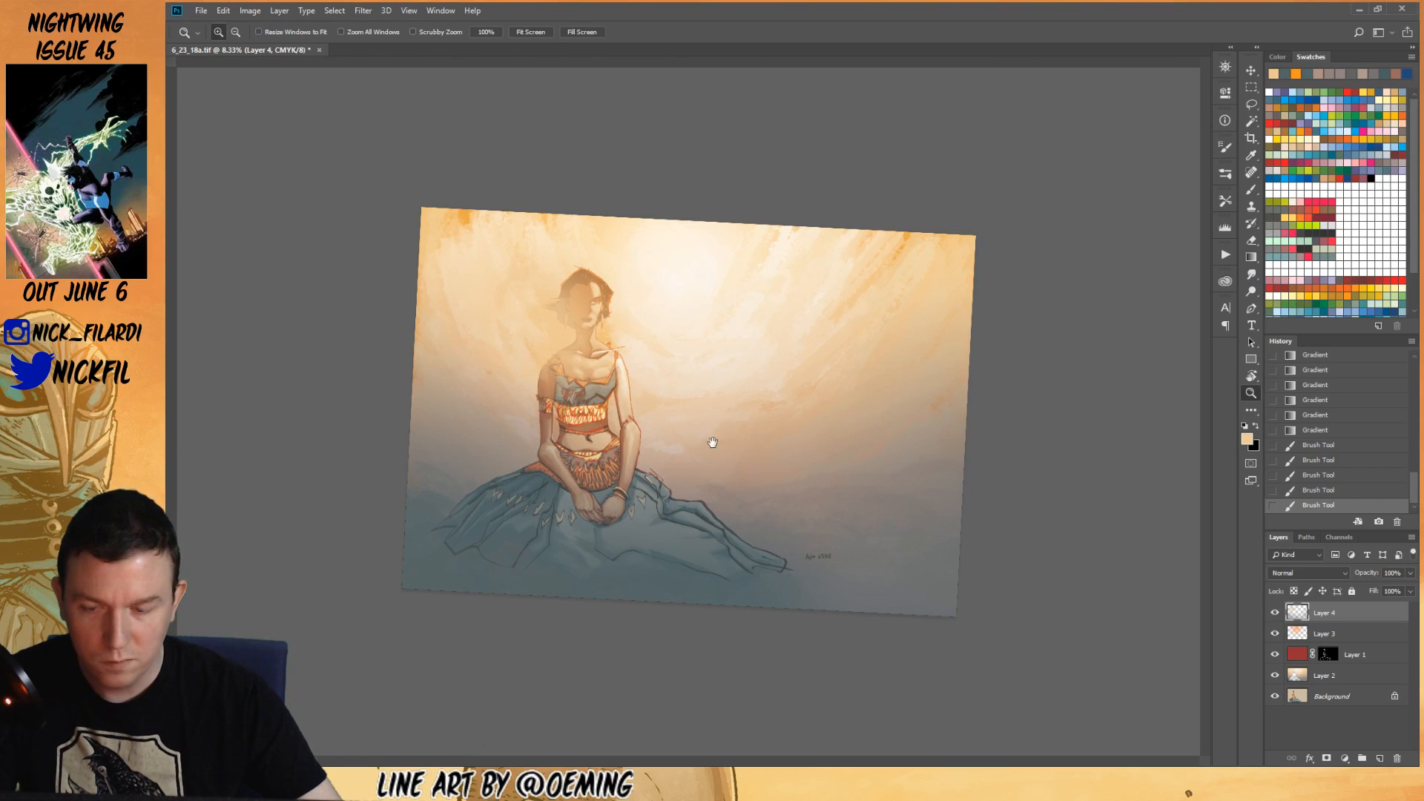
pyautogui.click(716, 412)
pyautogui.press('r')
pyautogui.moveTo(713, 482)
pyautogui.mouseDown()
pyautogui.moveTo(880, 280)
pyautogui.moveTo(844, 310)
pyautogui.mouseUp()
pyautogui.press('e')
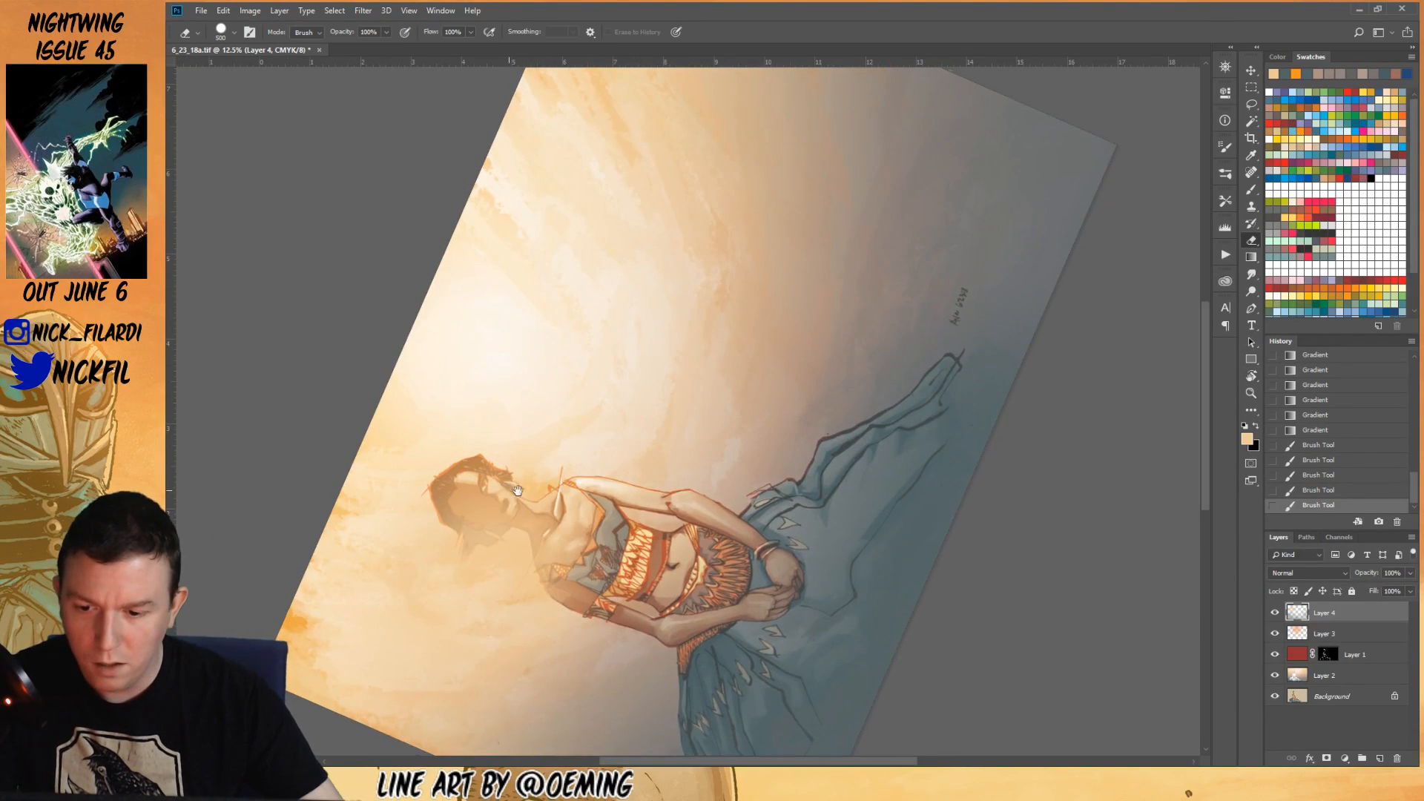
pyautogui.moveTo(508, 489); pyautogui.dragTo(682, 415)
pyautogui.rightClick(623, 328)
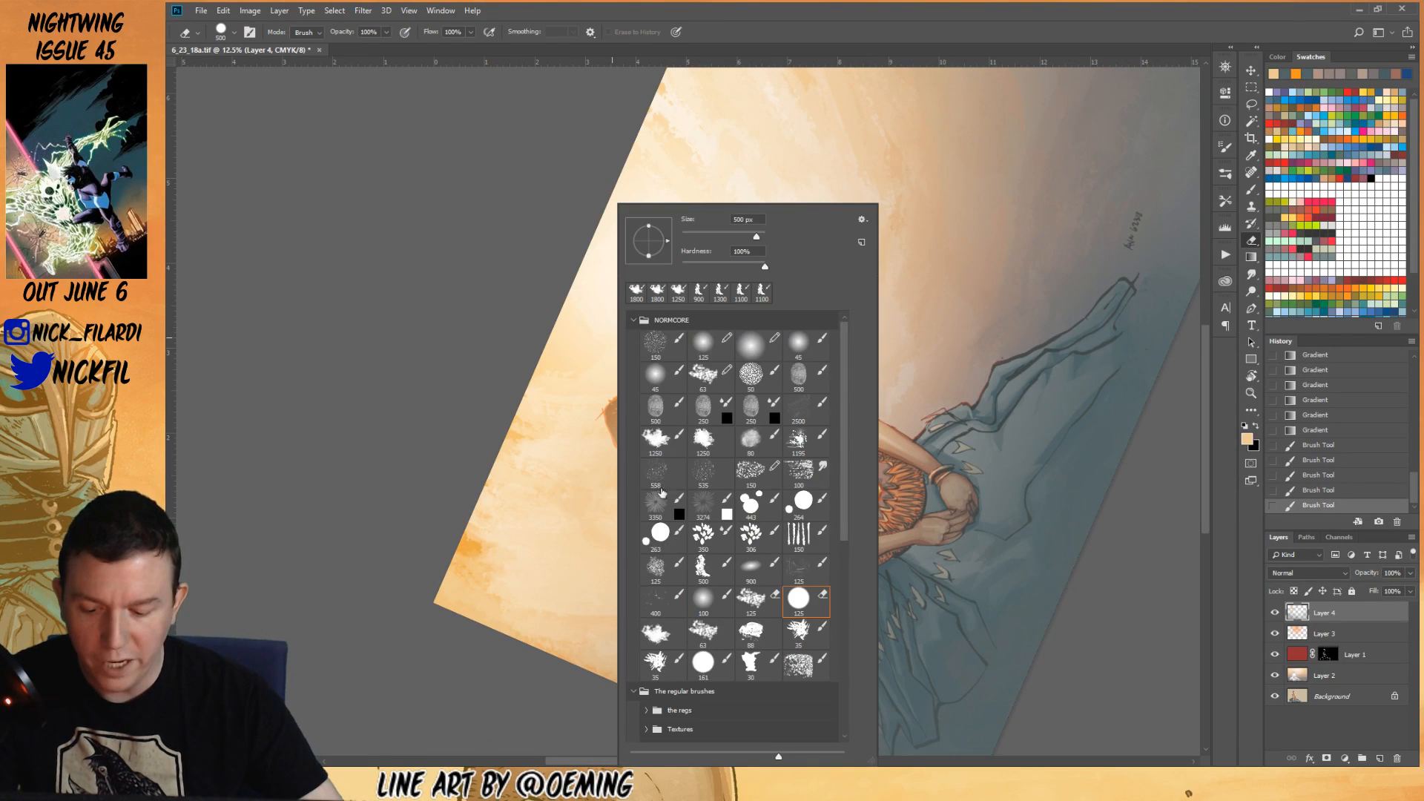
pyautogui.click(1162, 267)
pyautogui.press('b')
pyautogui.hotkey('ctrl', 'z')
pyautogui.rightClick(667, 256)
pyautogui.click(572, 207)
pyautogui.moveTo(659, 376)
pyautogui.mouseDown()
pyautogui.moveTo(697, 387)
pyautogui.moveTo(671, 396)
pyautogui.moveTo(697, 412)
pyautogui.moveTo(790, 399)
pyautogui.mouseUp()
pyautogui.moveTo(643, 432); pyautogui.dragTo(633, 394)
pyautogui.moveTo(768, 449)
pyautogui.mouseDown()
pyautogui.moveTo(751, 425)
pyautogui.moveTo(771, 434)
pyautogui.mouseUp()
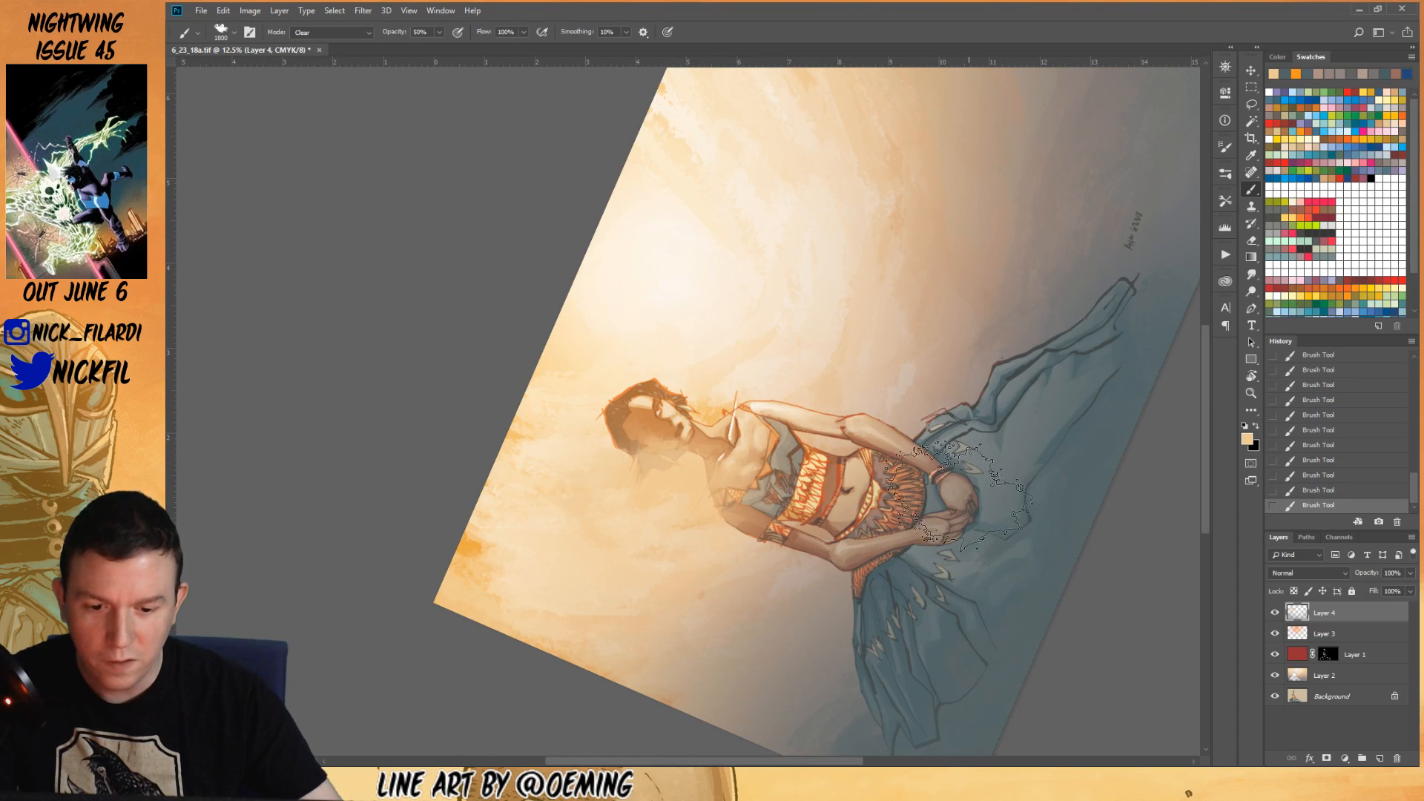
# - Pick a bright orange swatch and set the radial Gradient tool to Screen mode for Layer 4
pyautogui.press('r')
pyautogui.moveTo(965, 526); pyautogui.dragTo(776, 538)
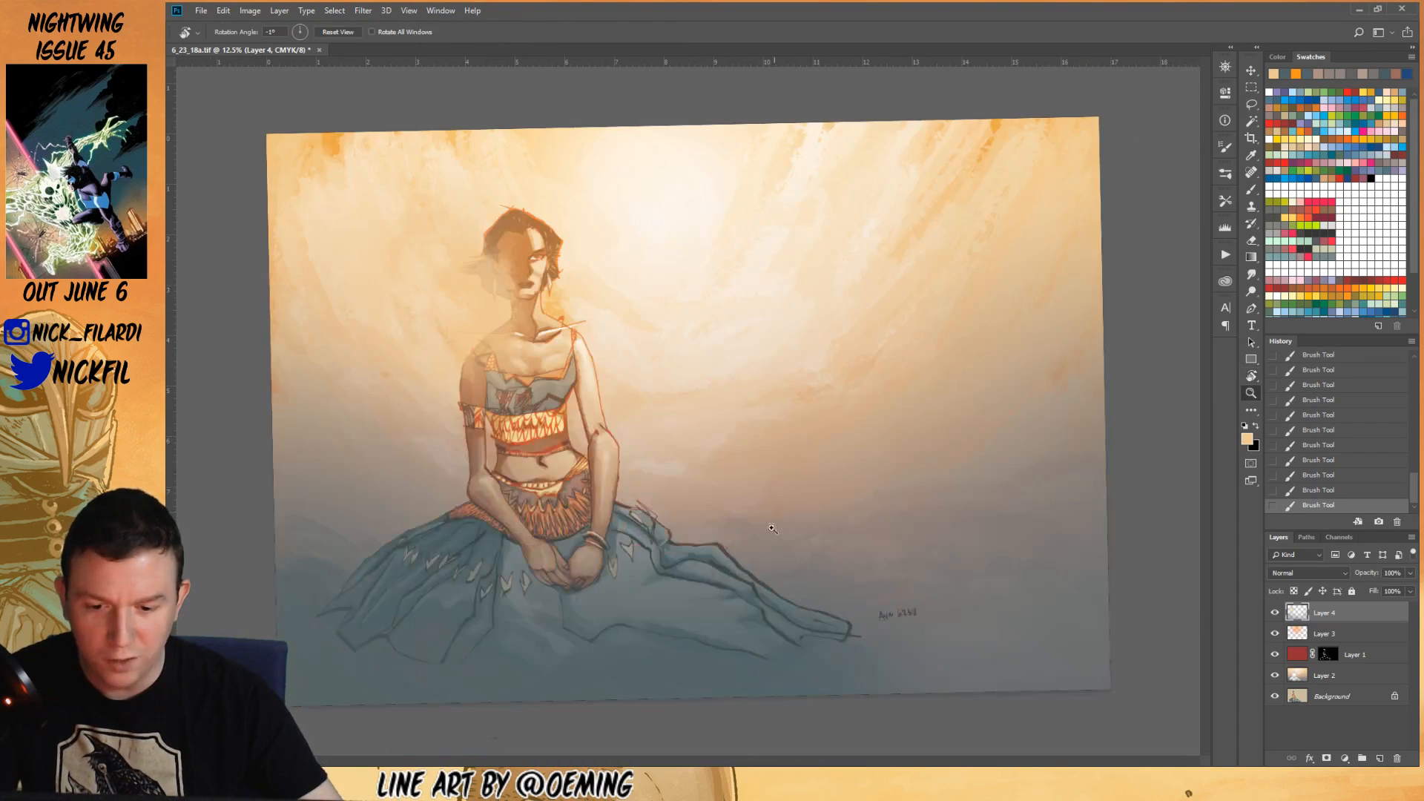
pyautogui.press('z')
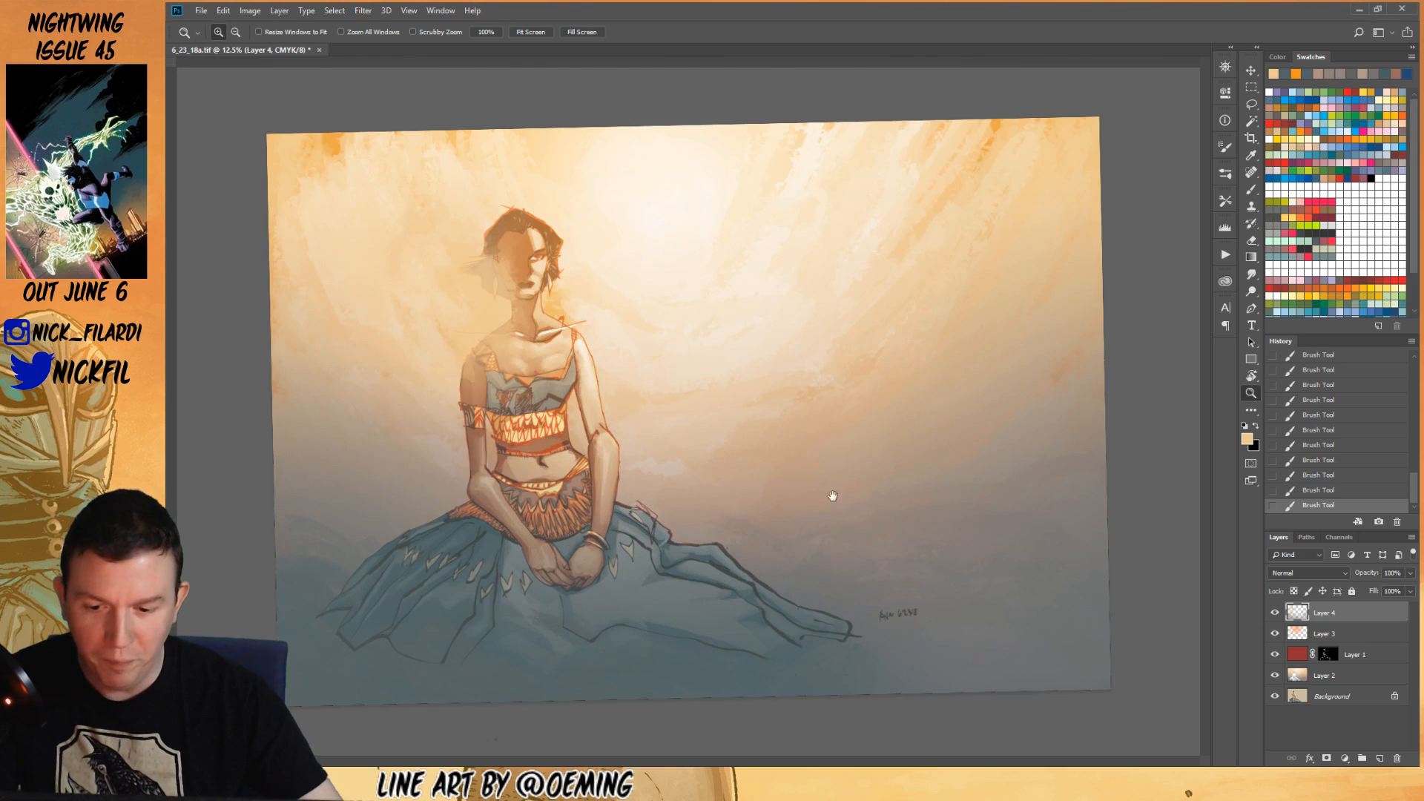
pyautogui.hotkey('ctrl', 'r')
pyautogui.keyDown('alt'); pyautogui.click(598, 445); pyautogui.keyUp('alt')
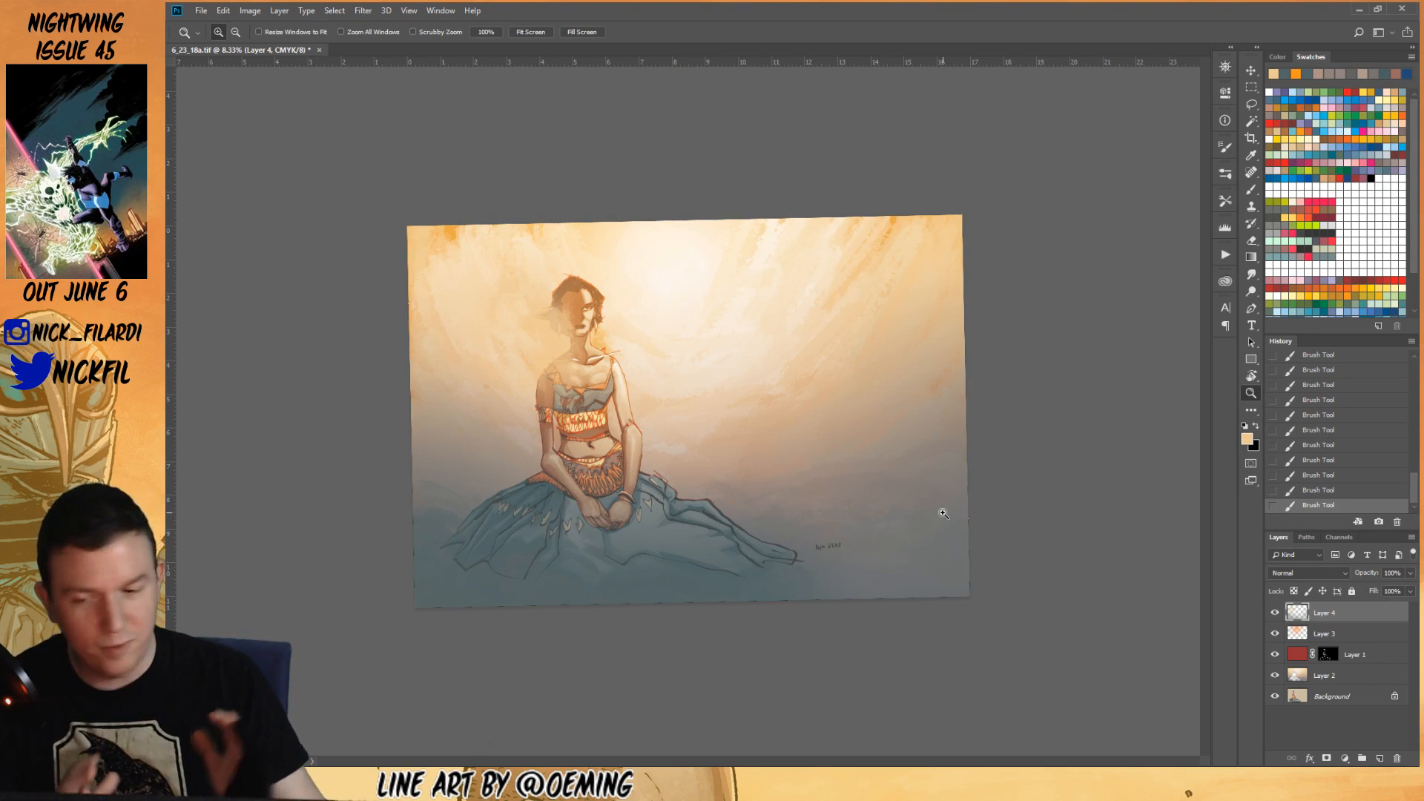
pyautogui.press('g')
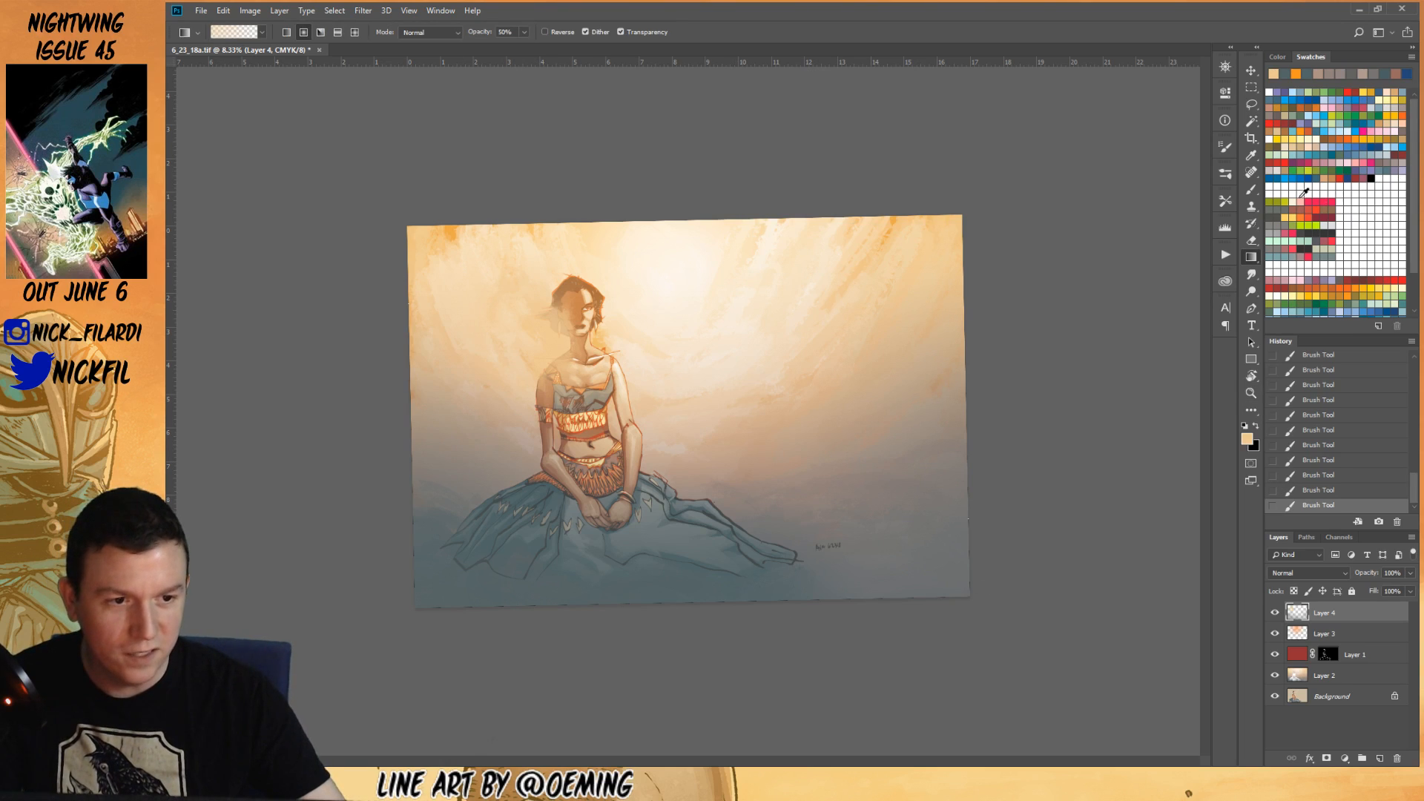
pyautogui.click(1303, 124)
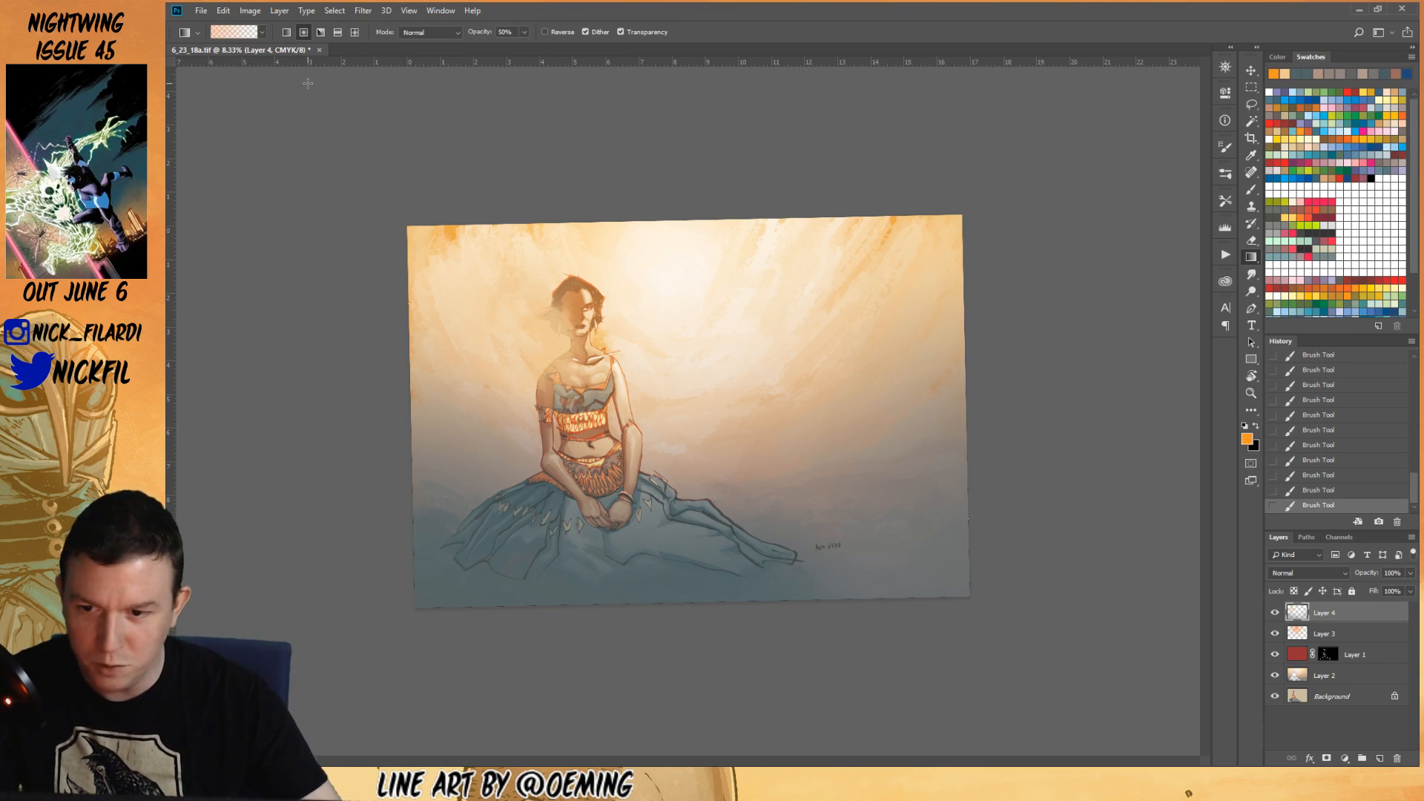
pyautogui.click(429, 32)
pyautogui.click(423, 146)
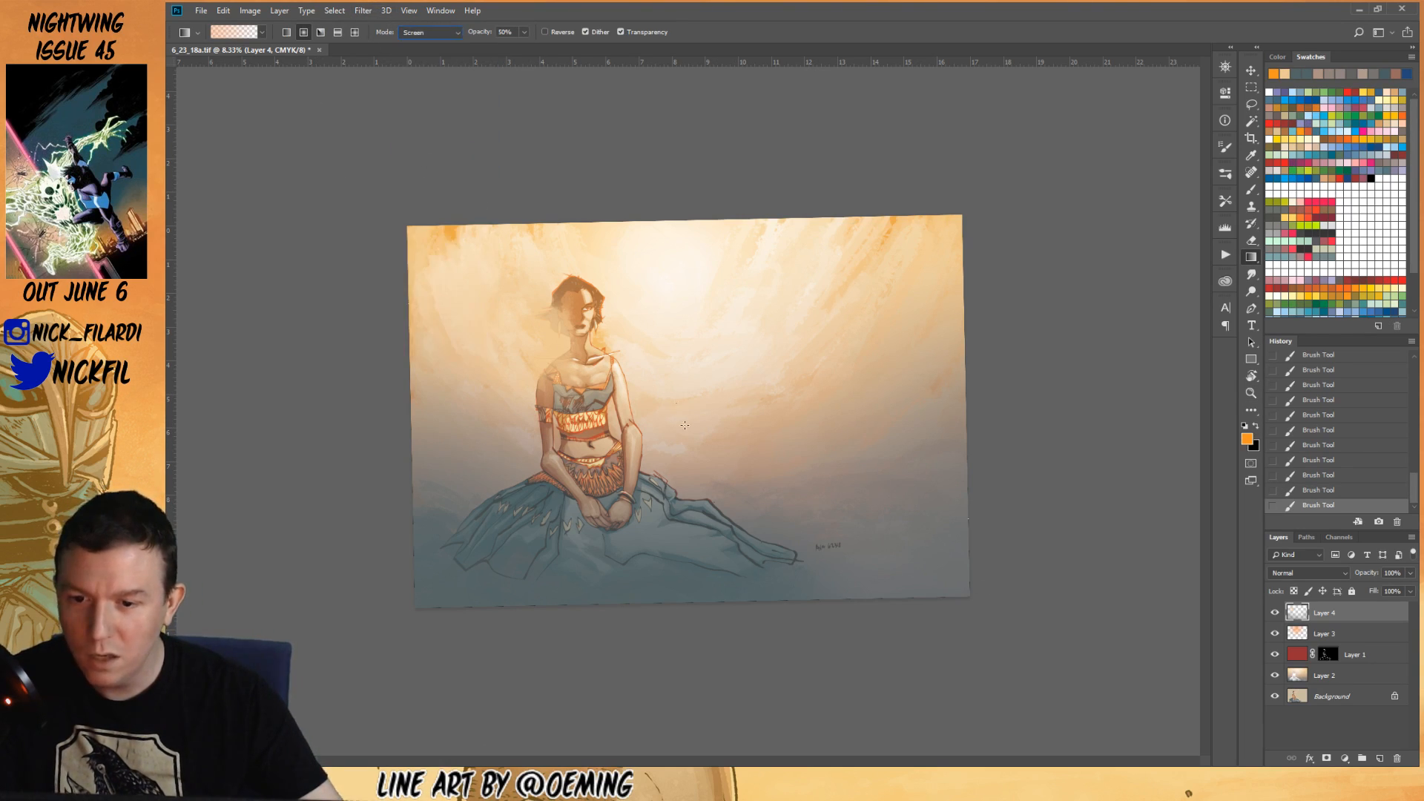
# - Add a new layer in Screen blending mode and lay orange radial gradients over the figure's shoulder, torso and arm
pyautogui.moveTo(607, 351); pyautogui.dragTo(628, 371)
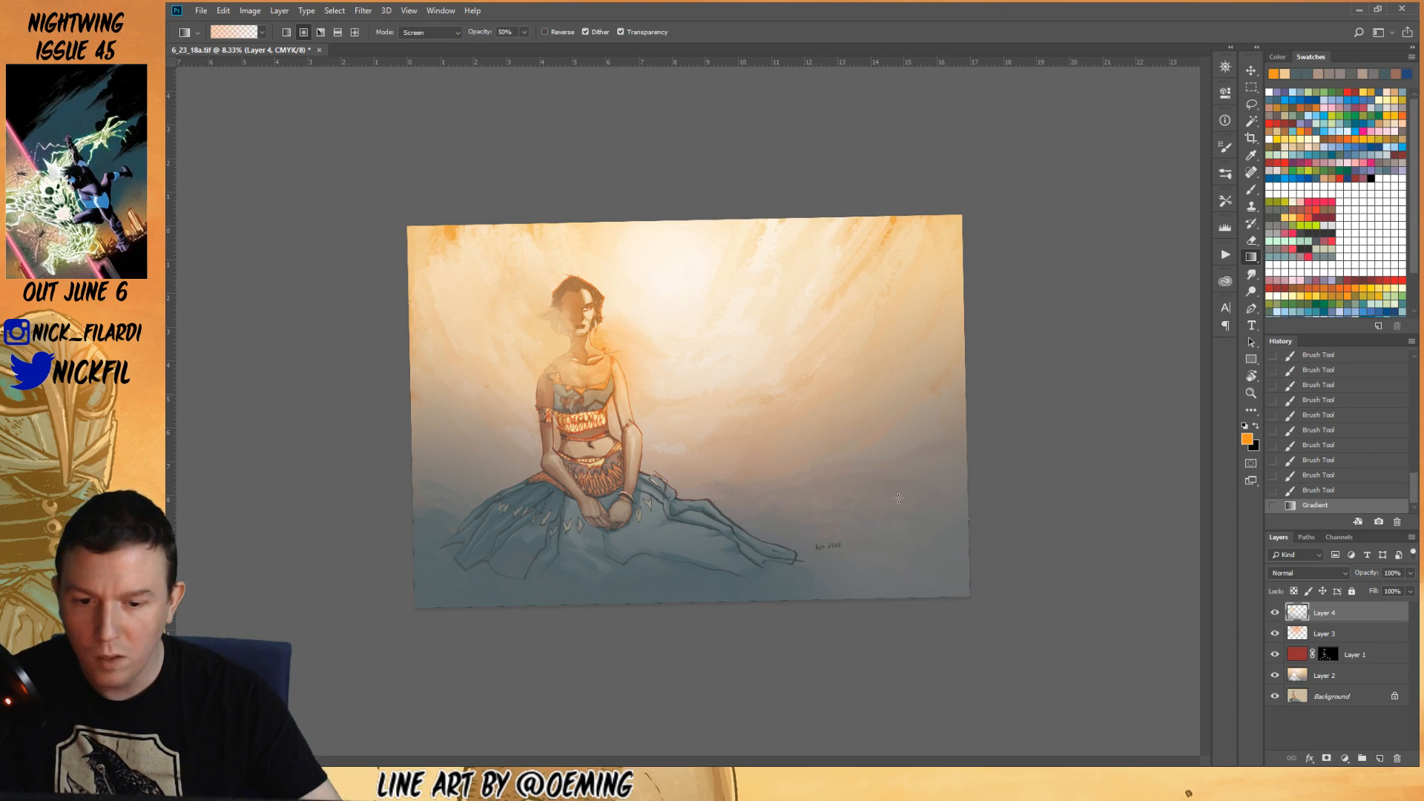
pyautogui.hotkey('ctrl', 'z')
pyautogui.click(1379, 758)
pyautogui.click(1308, 572)
pyautogui.click(1281, 354)
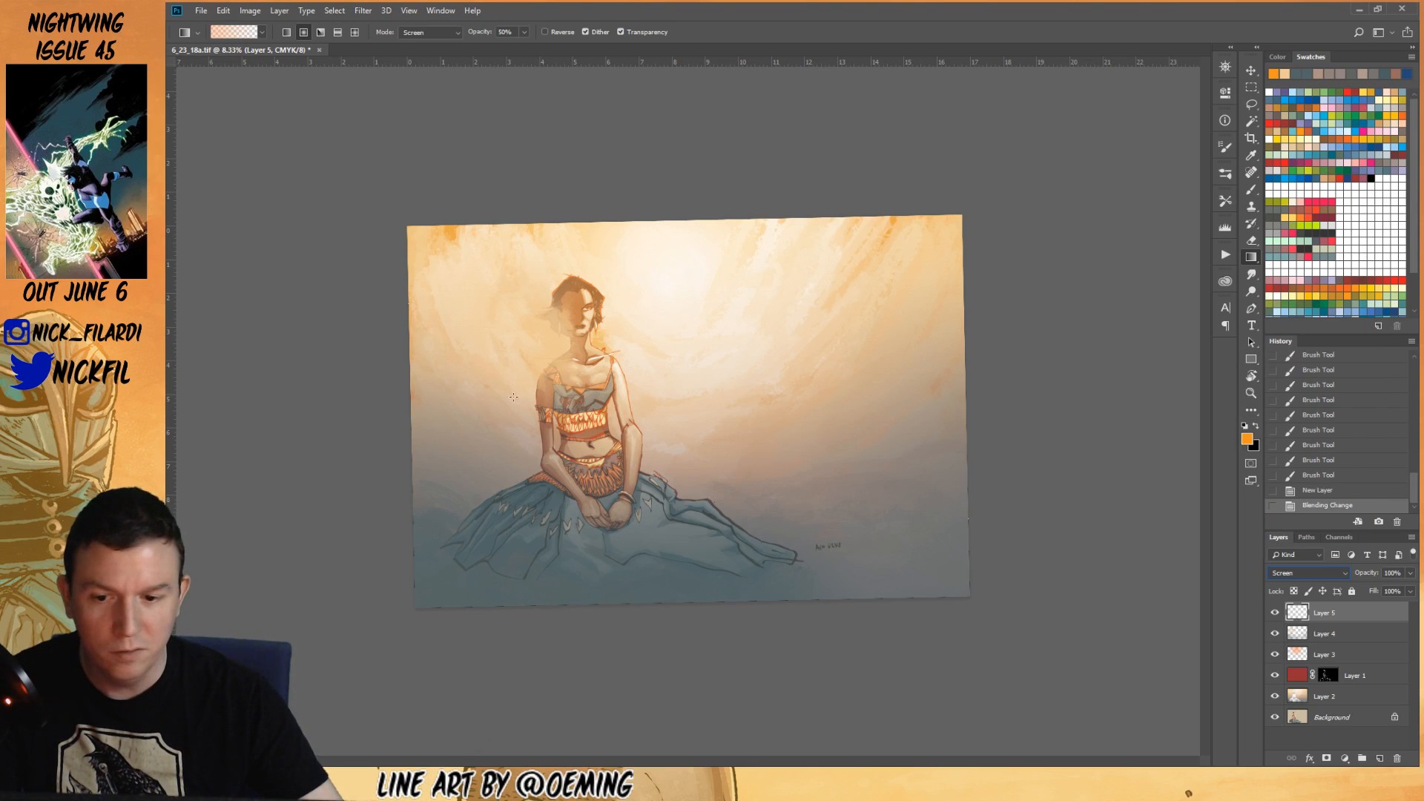
pyautogui.moveTo(604, 363); pyautogui.dragTo(632, 461)
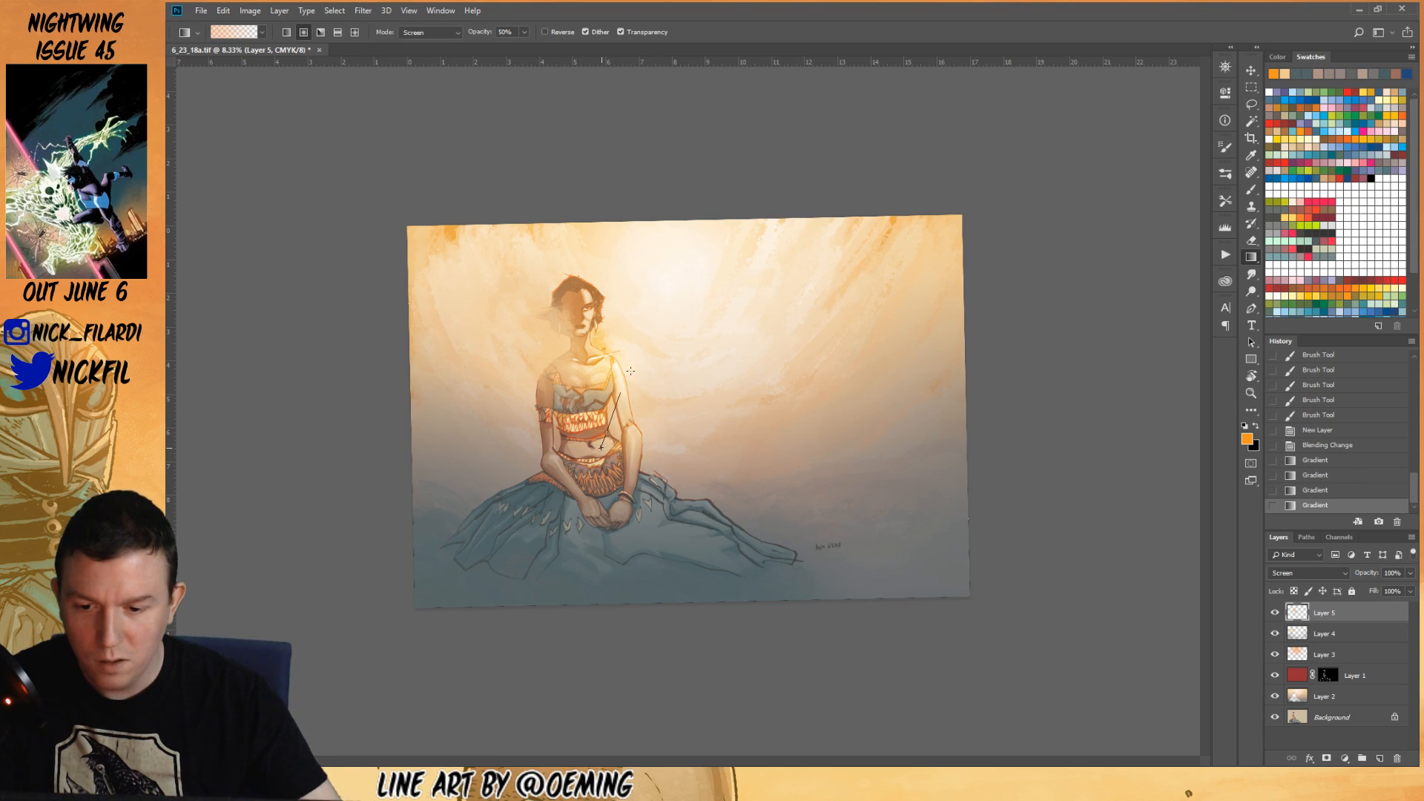
pyautogui.moveTo(630, 372); pyautogui.dragTo(653, 433)
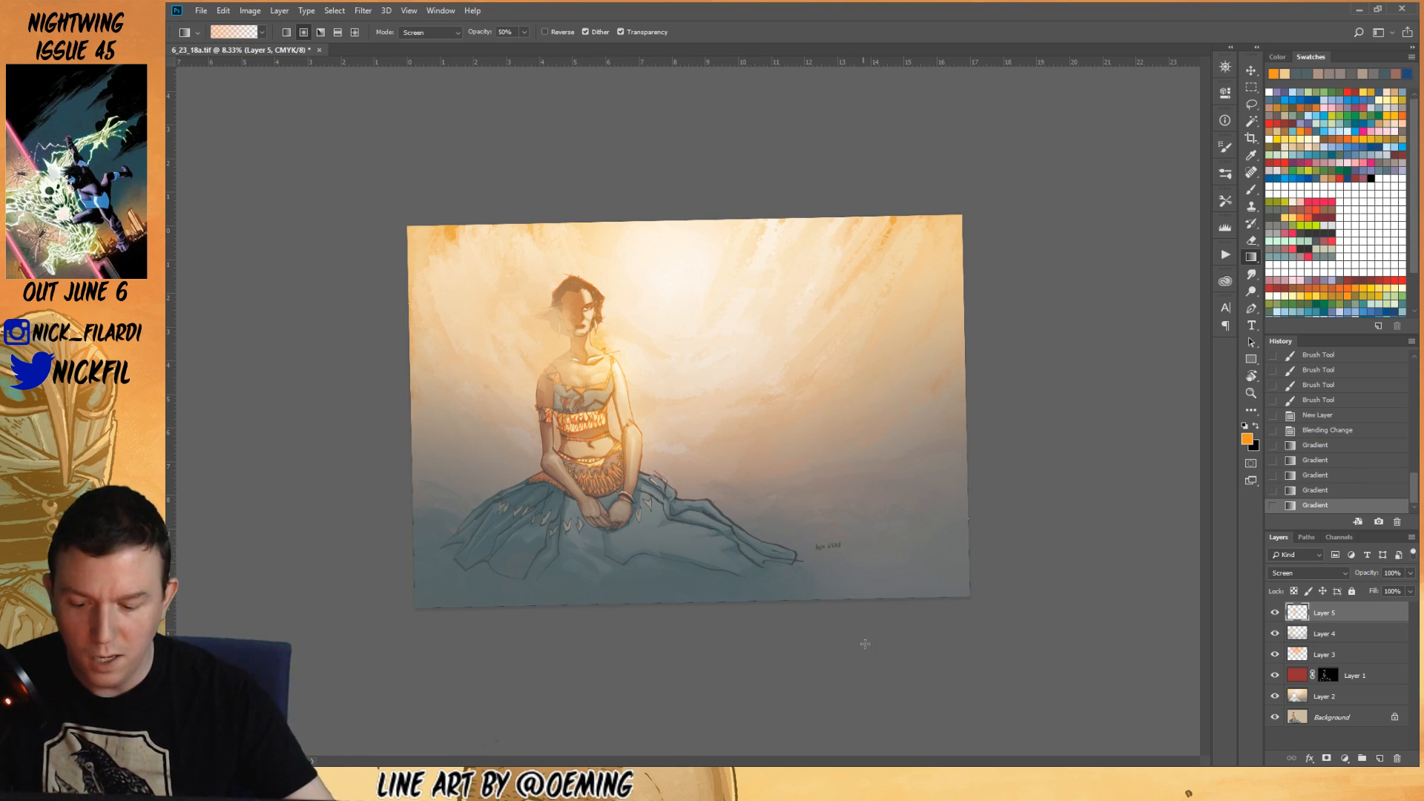
# - Straighten the rotated canvas view and examine the orange glow on the figure up close and from afar
pyautogui.press('r')
pyautogui.moveTo(903, 492); pyautogui.dragTo(909, 505)
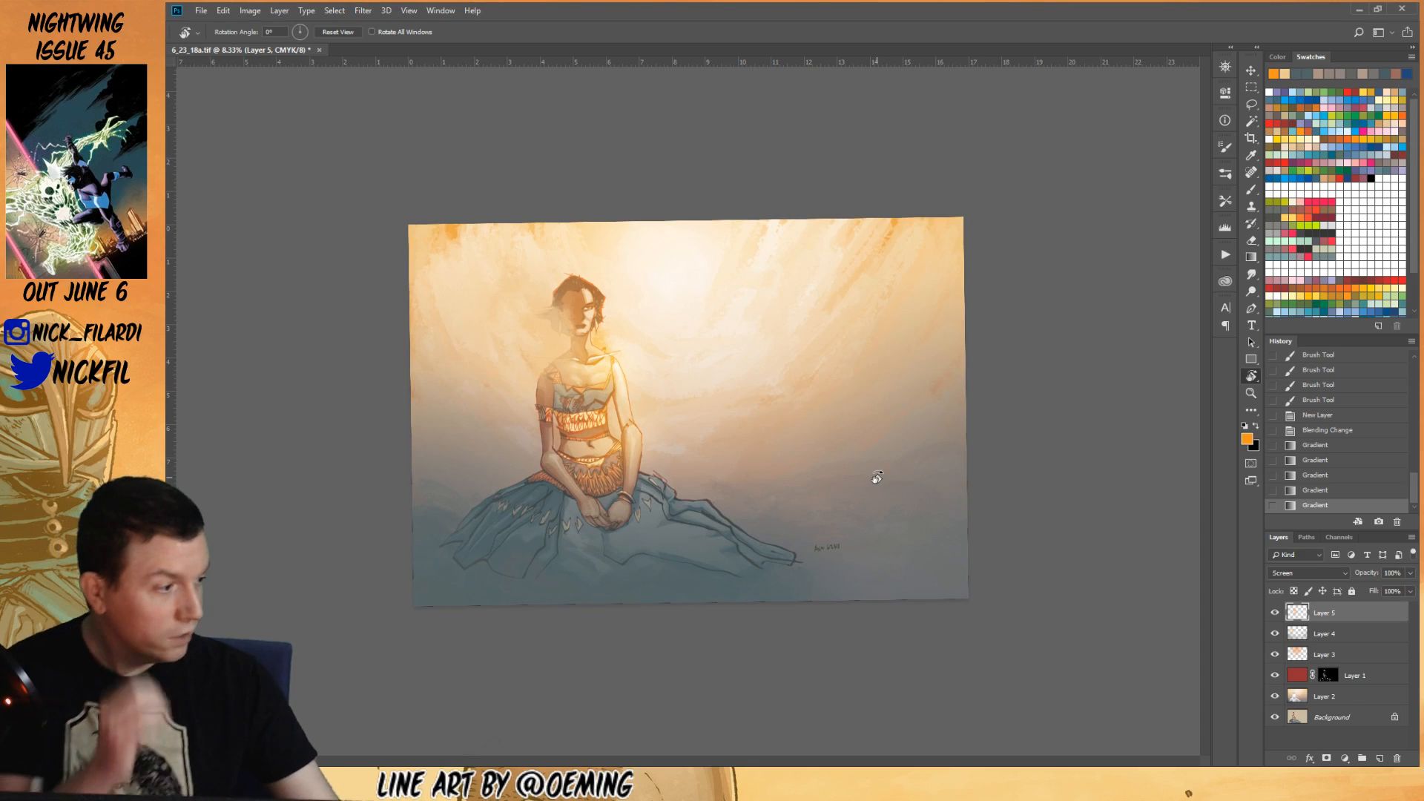
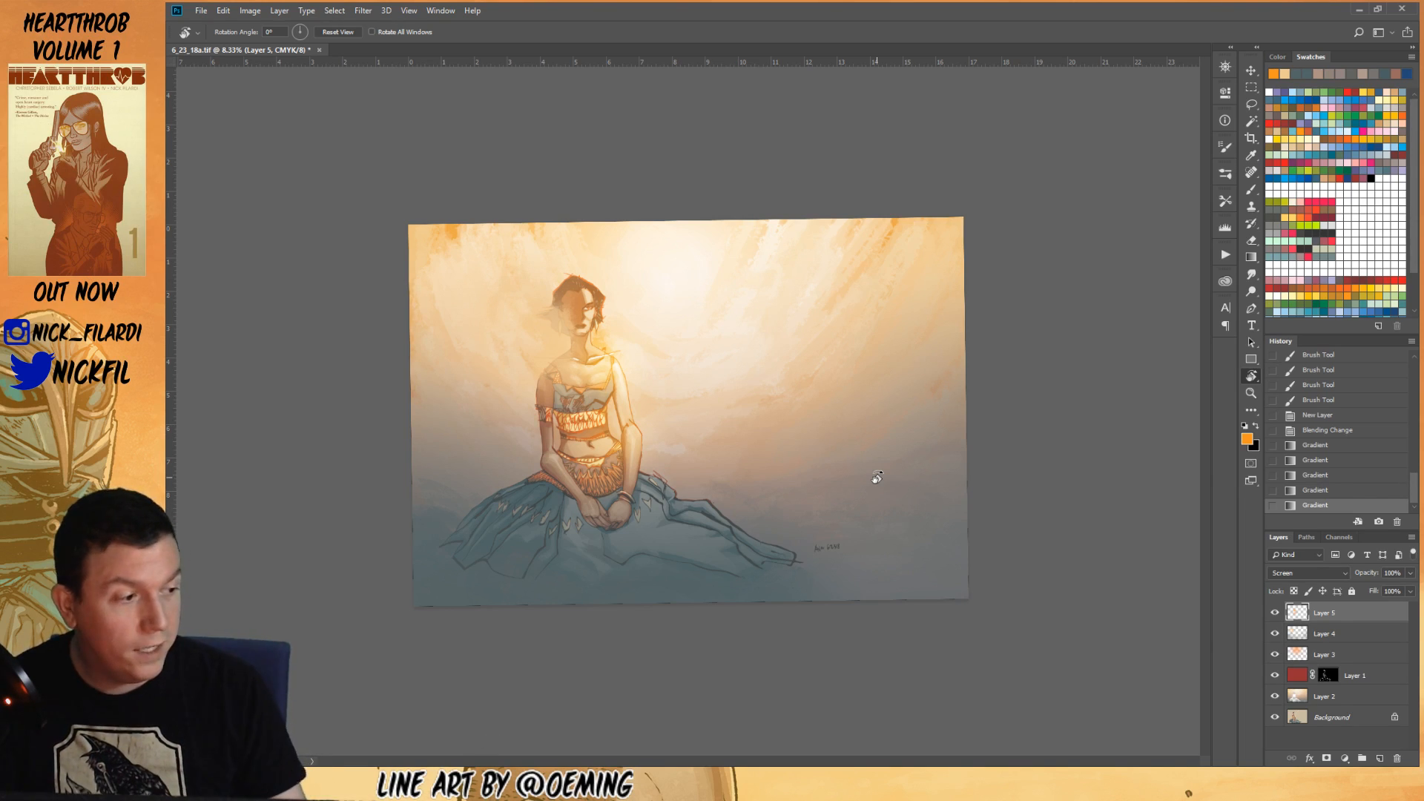
pyautogui.press('z')
pyautogui.click(595, 350)
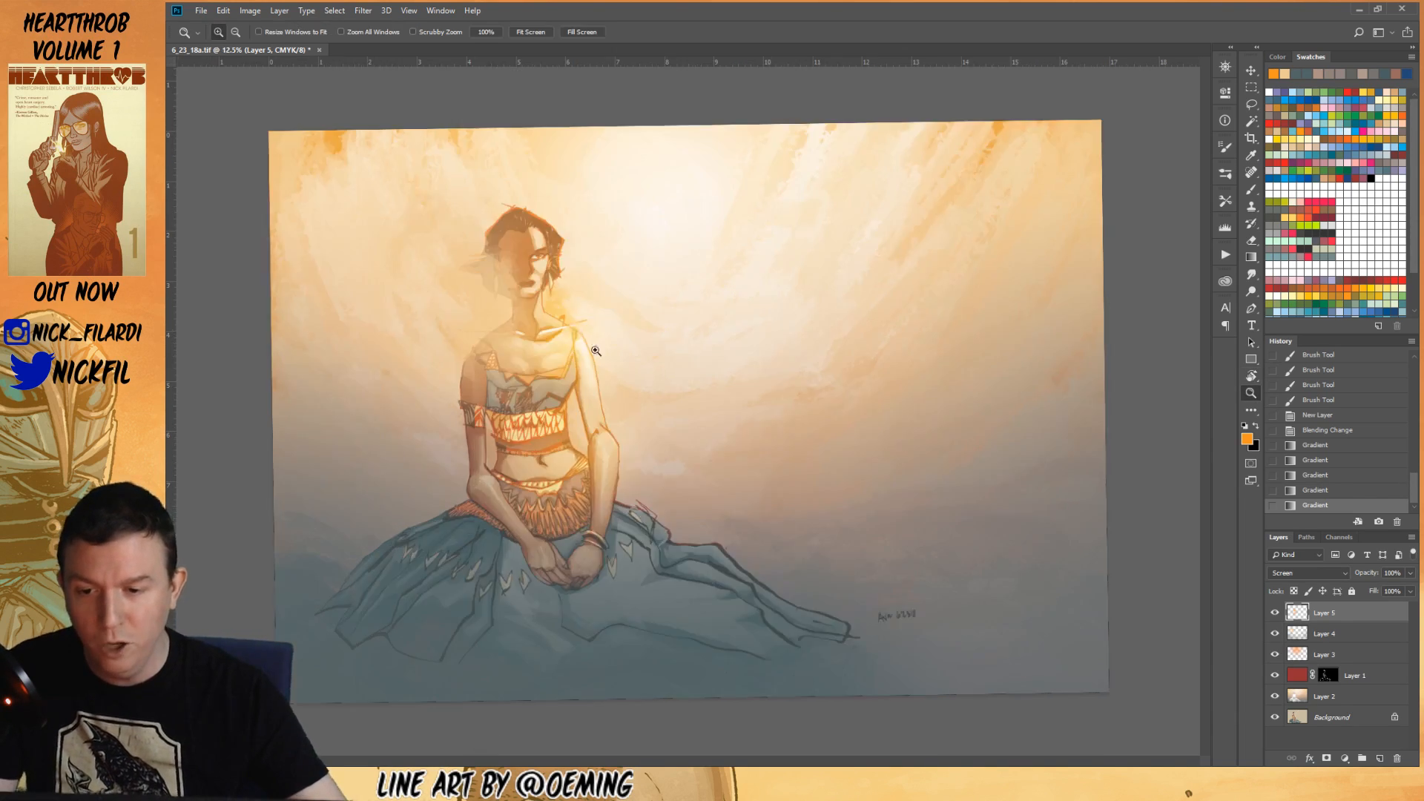
pyautogui.keyDown('alt'); pyautogui.click(695, 412); pyautogui.keyUp('alt')
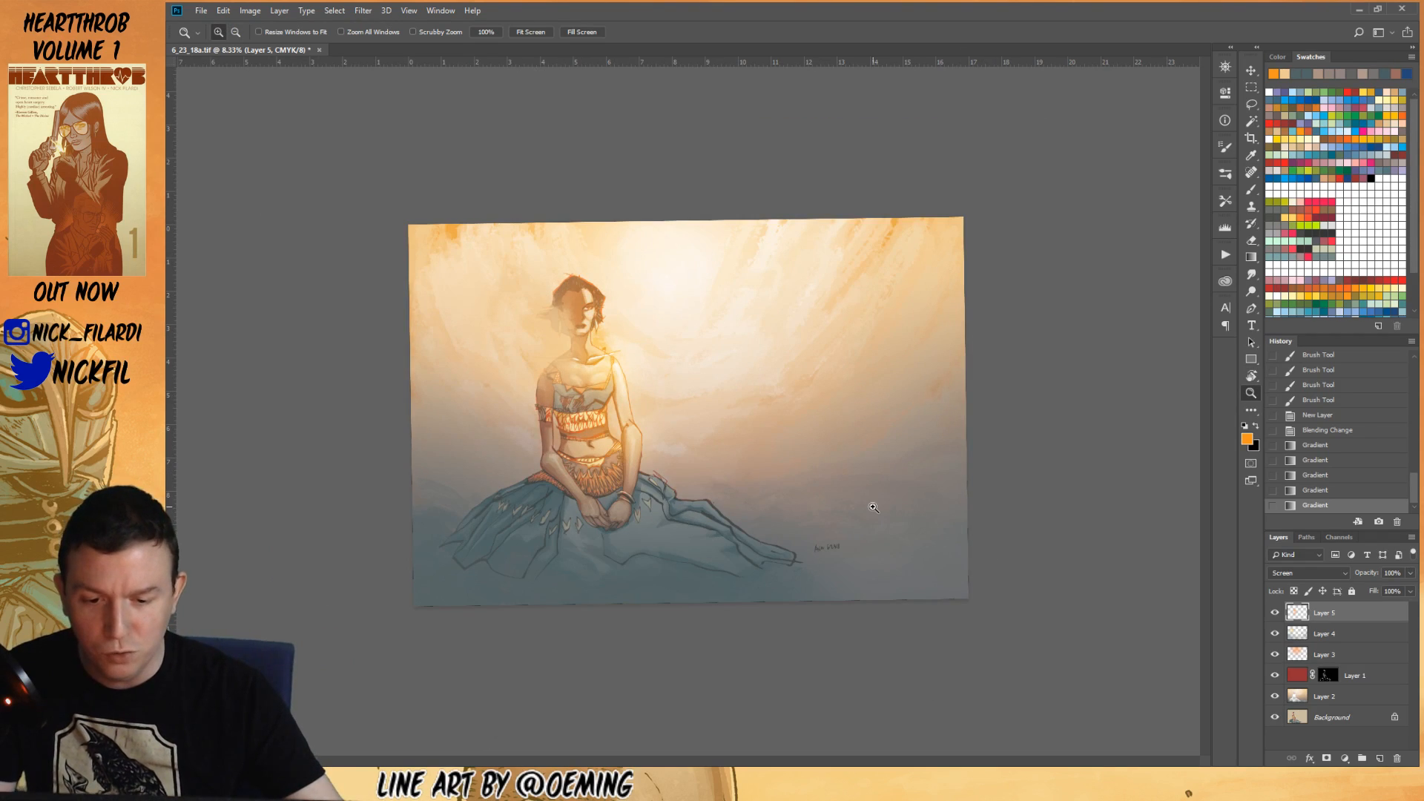
pyautogui.press('r')
pyautogui.moveTo(917, 429); pyautogui.dragTo(917, 421)
pyautogui.press('z')
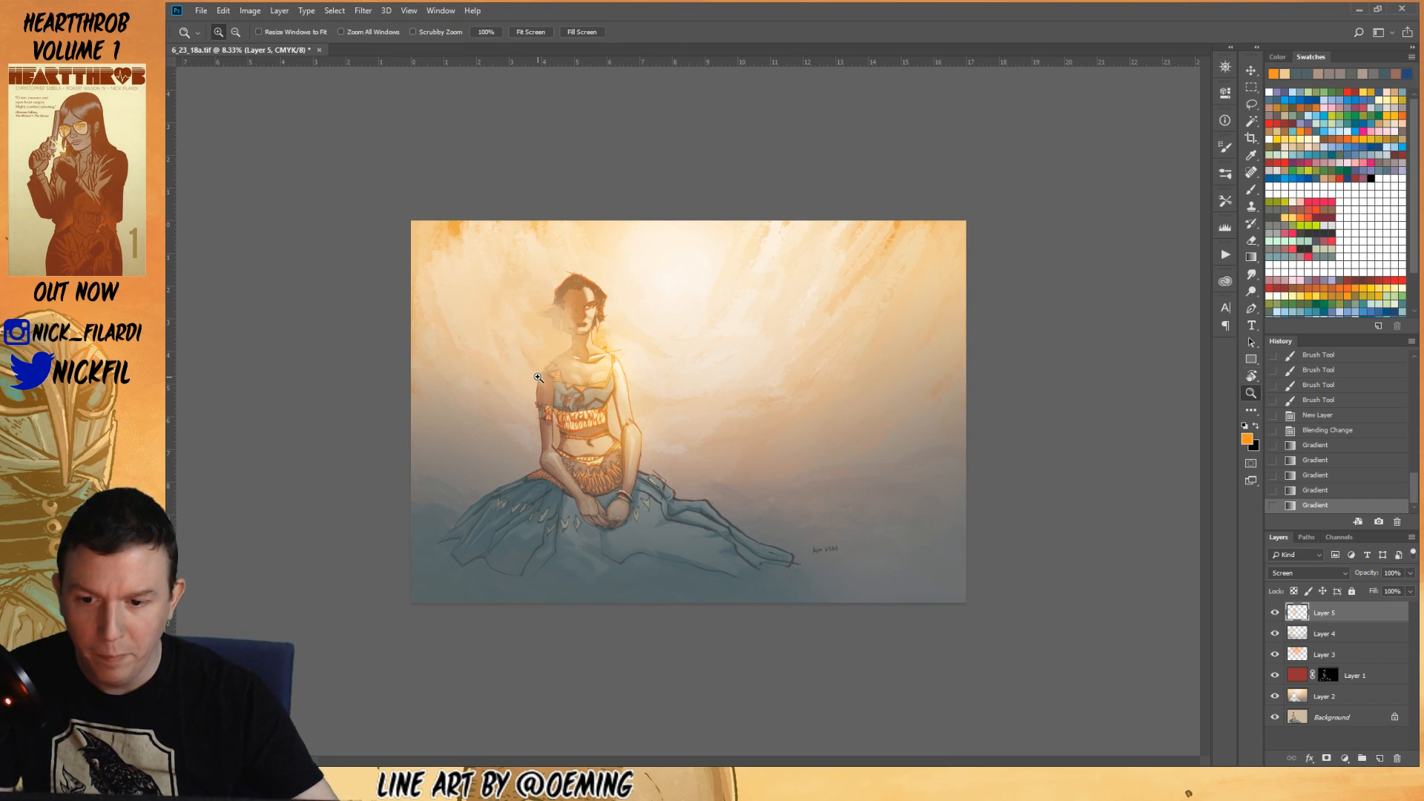
pyautogui.click(688, 447)
# - Choose the 2500 px speckle brush from the NORMCORE set and add a new layer above Layer 5
pyautogui.press('b')
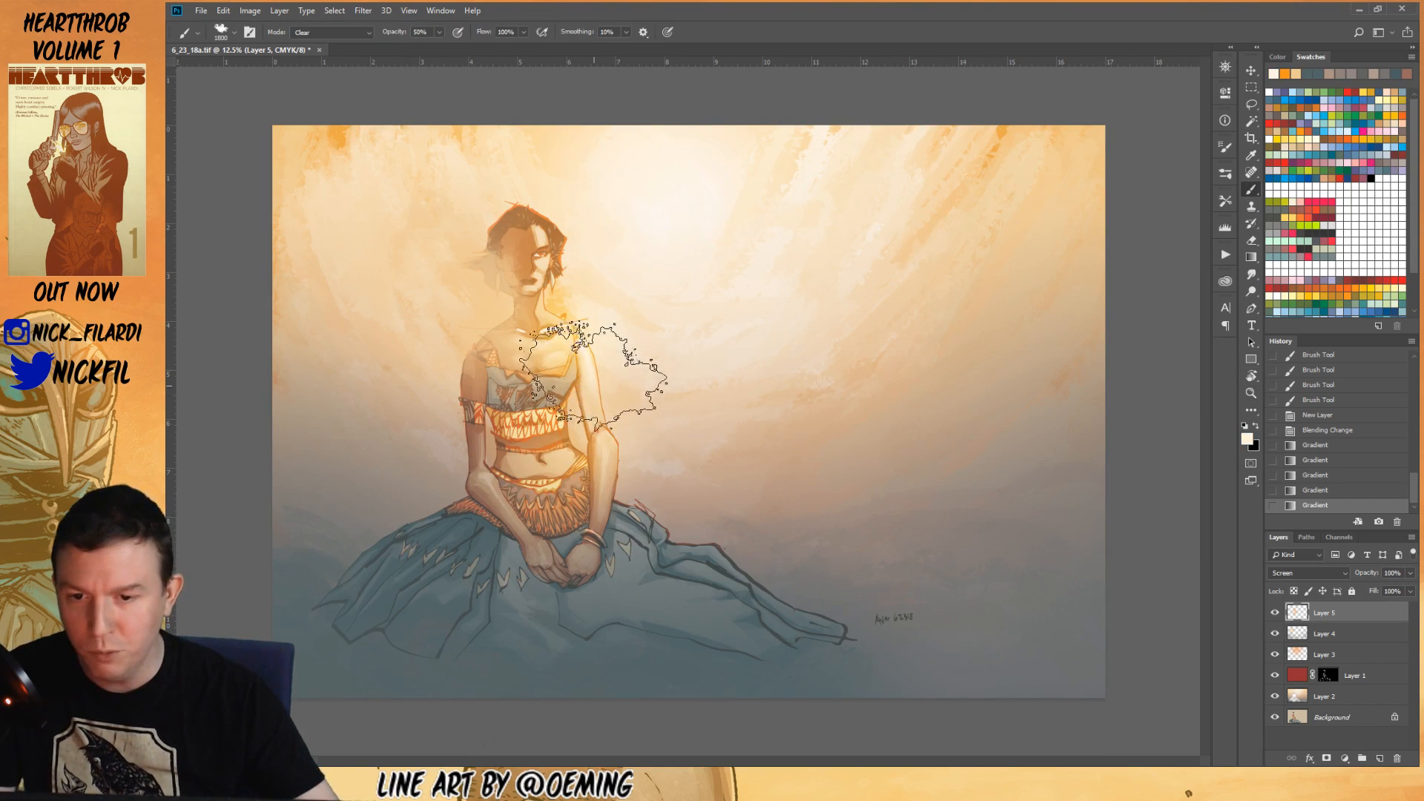
pyautogui.rightClick(597, 386)
pyautogui.click(786, 423)
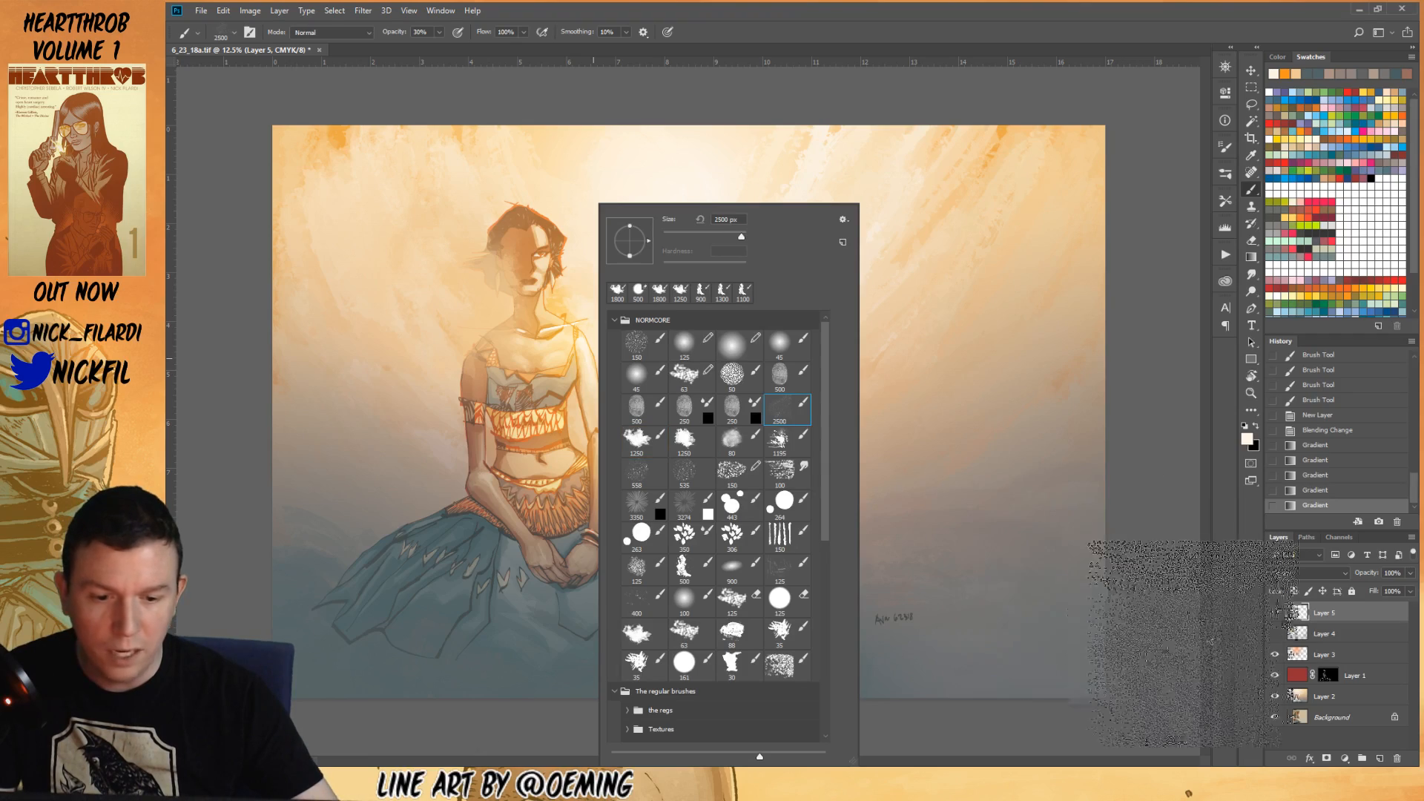
pyautogui.press('Return')
pyautogui.press('z')
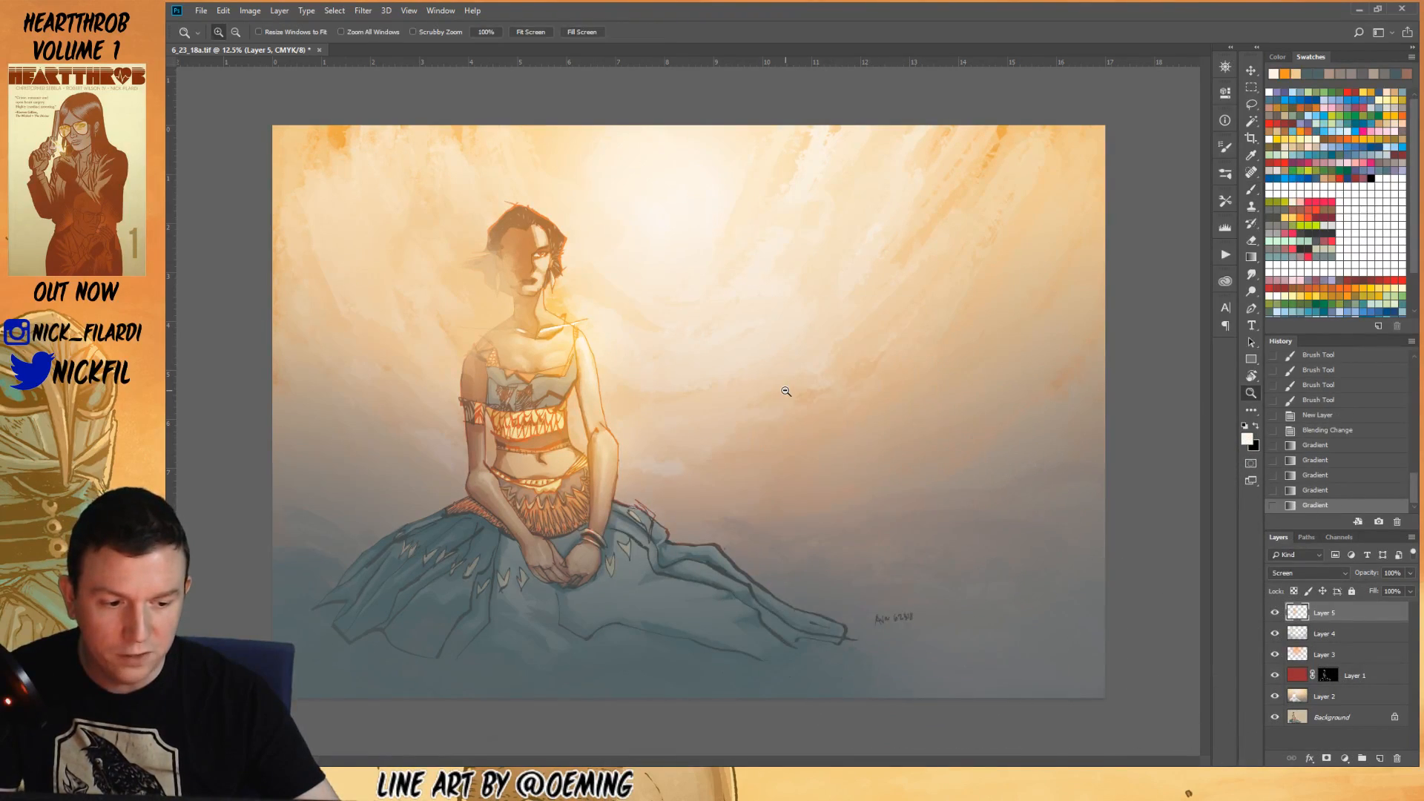
pyautogui.hotkey('ctrl', '-')
pyautogui.click(1378, 758)
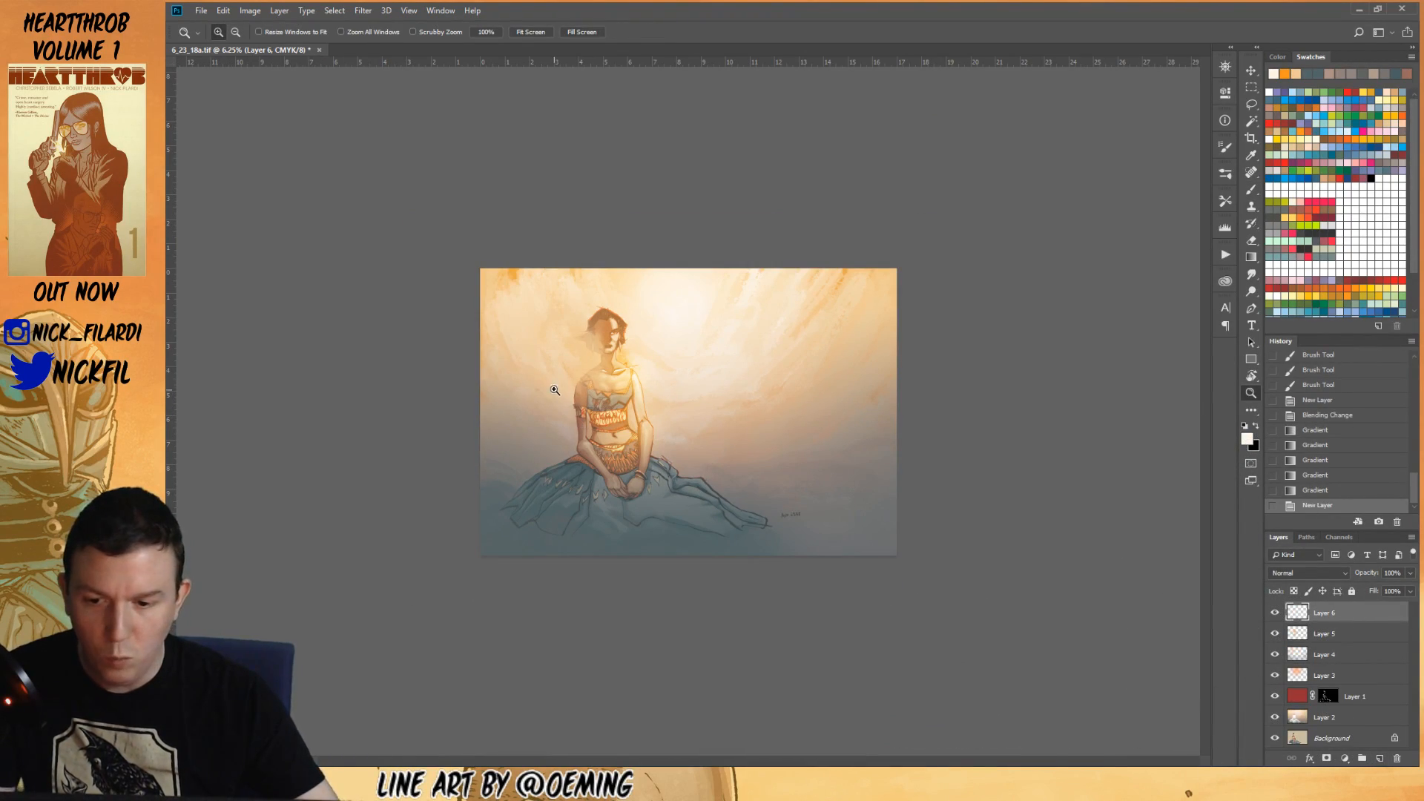
# - Enlarge the speckle brush, try one stamp at 100% opacity over the figure, and undo it
pyautogui.press('b')
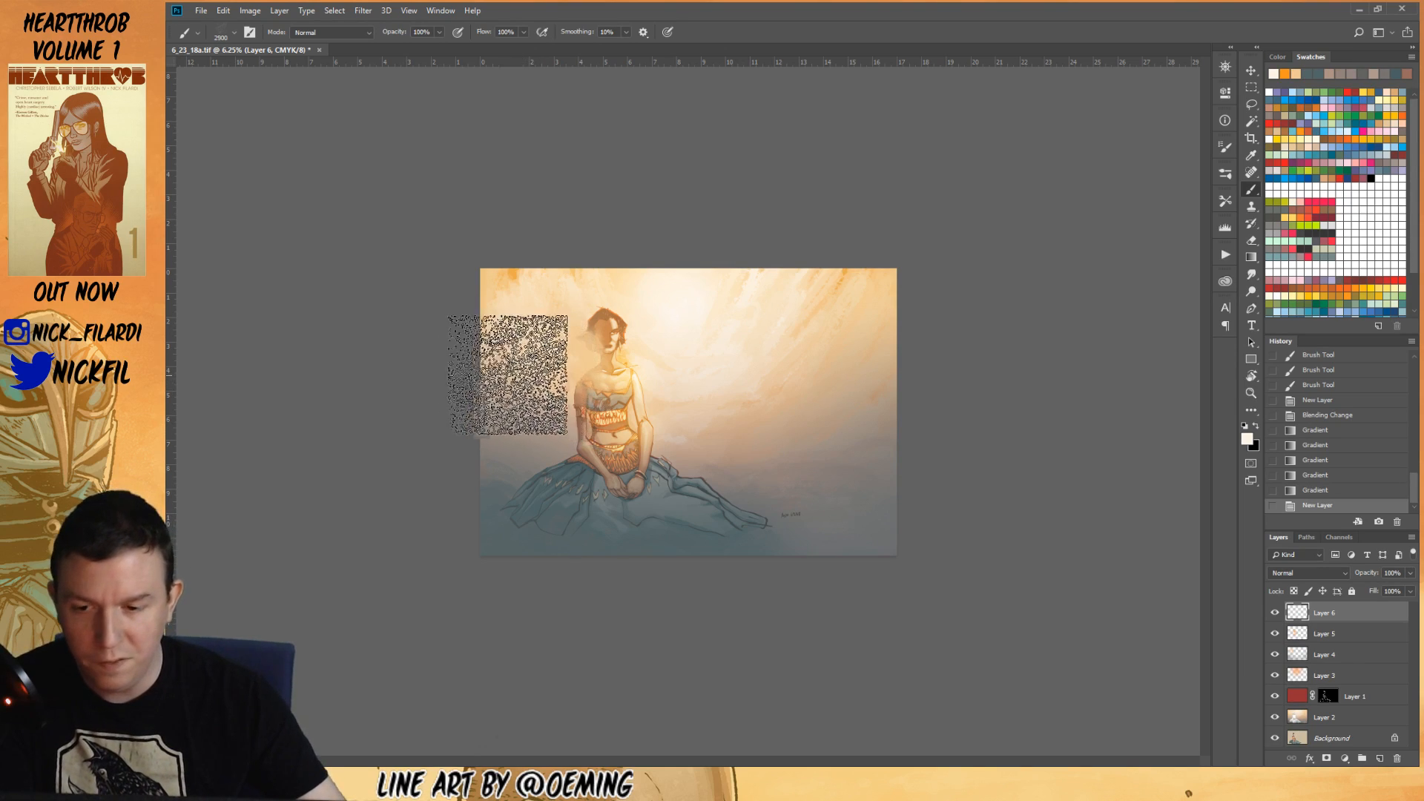
pyautogui.press(']')
pyautogui.press(']')
pyautogui.press(']')
pyautogui.press(']')
pyautogui.press(']')
pyautogui.press(']')
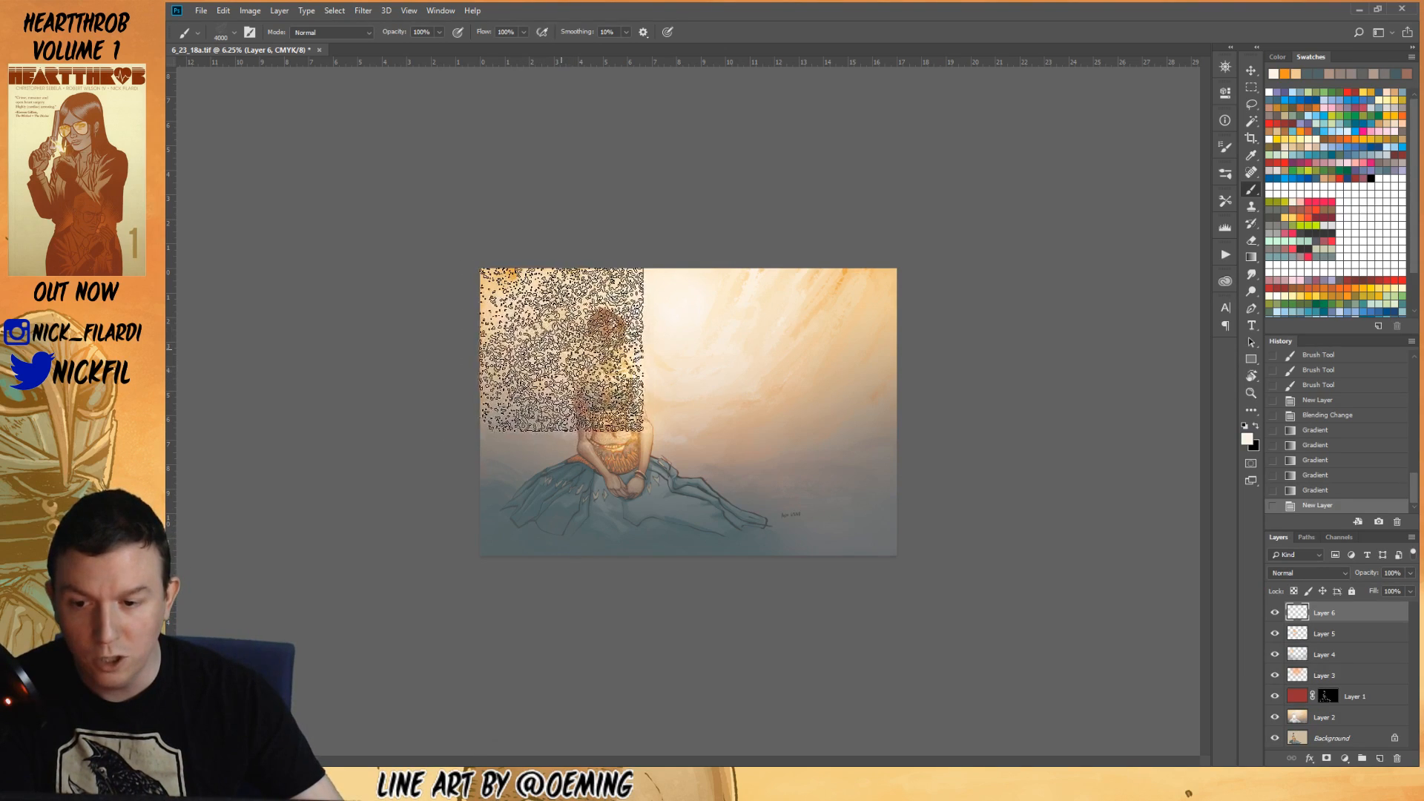
pyautogui.click(551, 344)
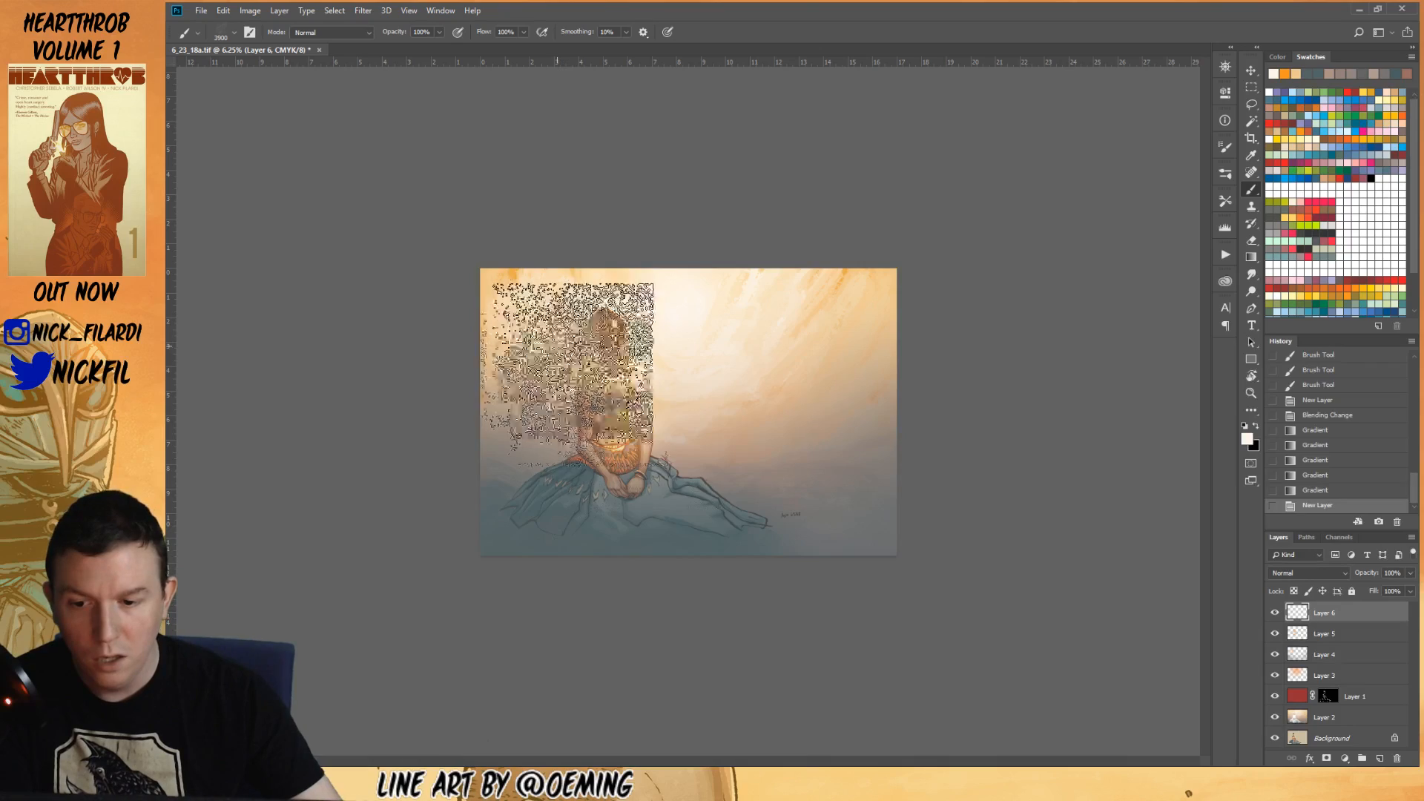
pyautogui.hotkey('ctrl', 'z')
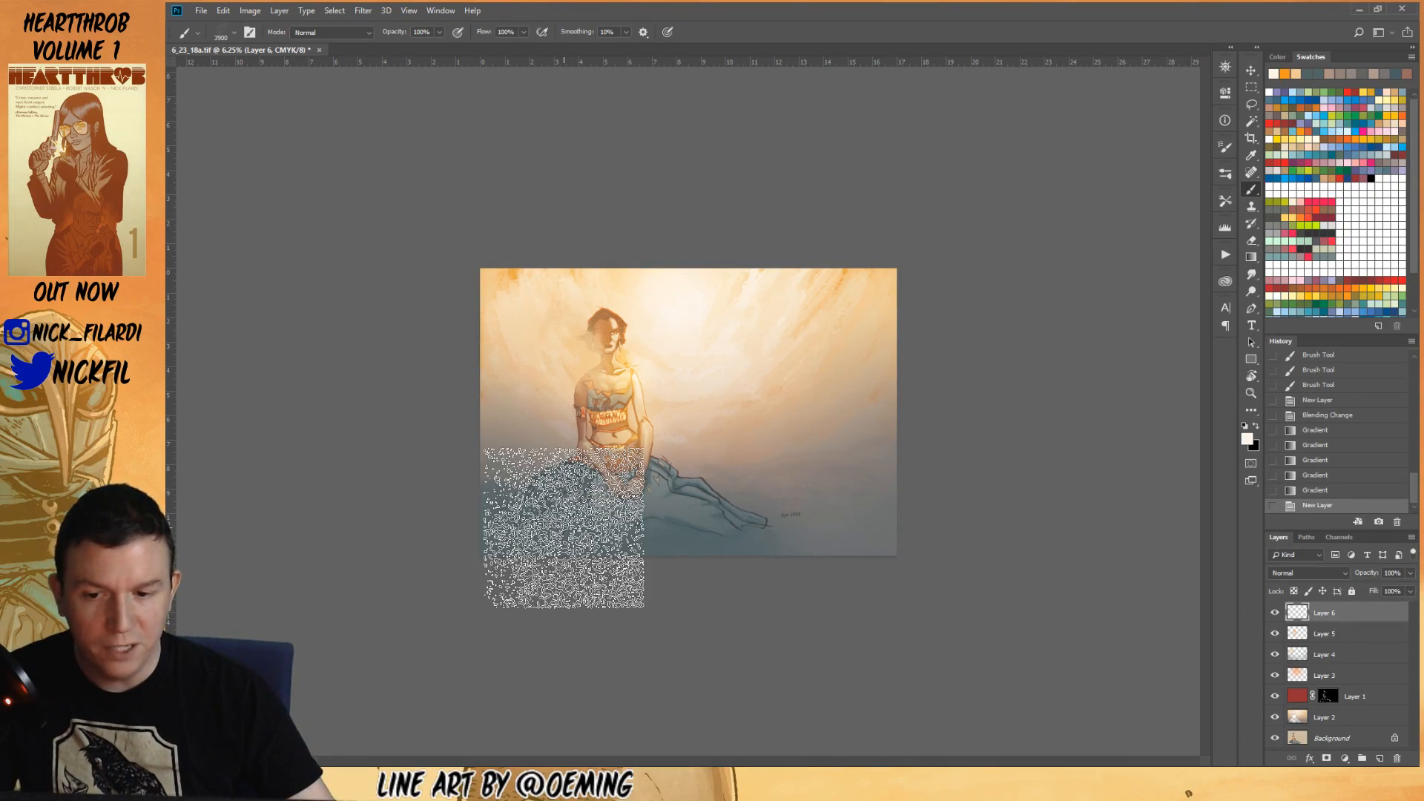
# - Set the brush opacity to 30% and scatter pale speckles across the skirt, the lower background and the sky
pyautogui.press('3')
pyautogui.moveTo(525, 297)
pyautogui.mouseDown()
pyautogui.moveTo(551, 328)
pyautogui.moveTo(663, 639)
pyautogui.moveTo(545, 548)
pyautogui.moveTo(565, 477)
pyautogui.mouseUp()
pyautogui.moveTo(729, 517); pyautogui.dragTo(663, 493)
pyautogui.moveTo(838, 531); pyautogui.dragTo(776, 498)
pyautogui.moveTo(927, 531); pyautogui.dragTo(876, 507)
pyautogui.click(724, 347)
pyautogui.click(832, 312)
pyautogui.click(807, 405)
pyautogui.click(820, 408)
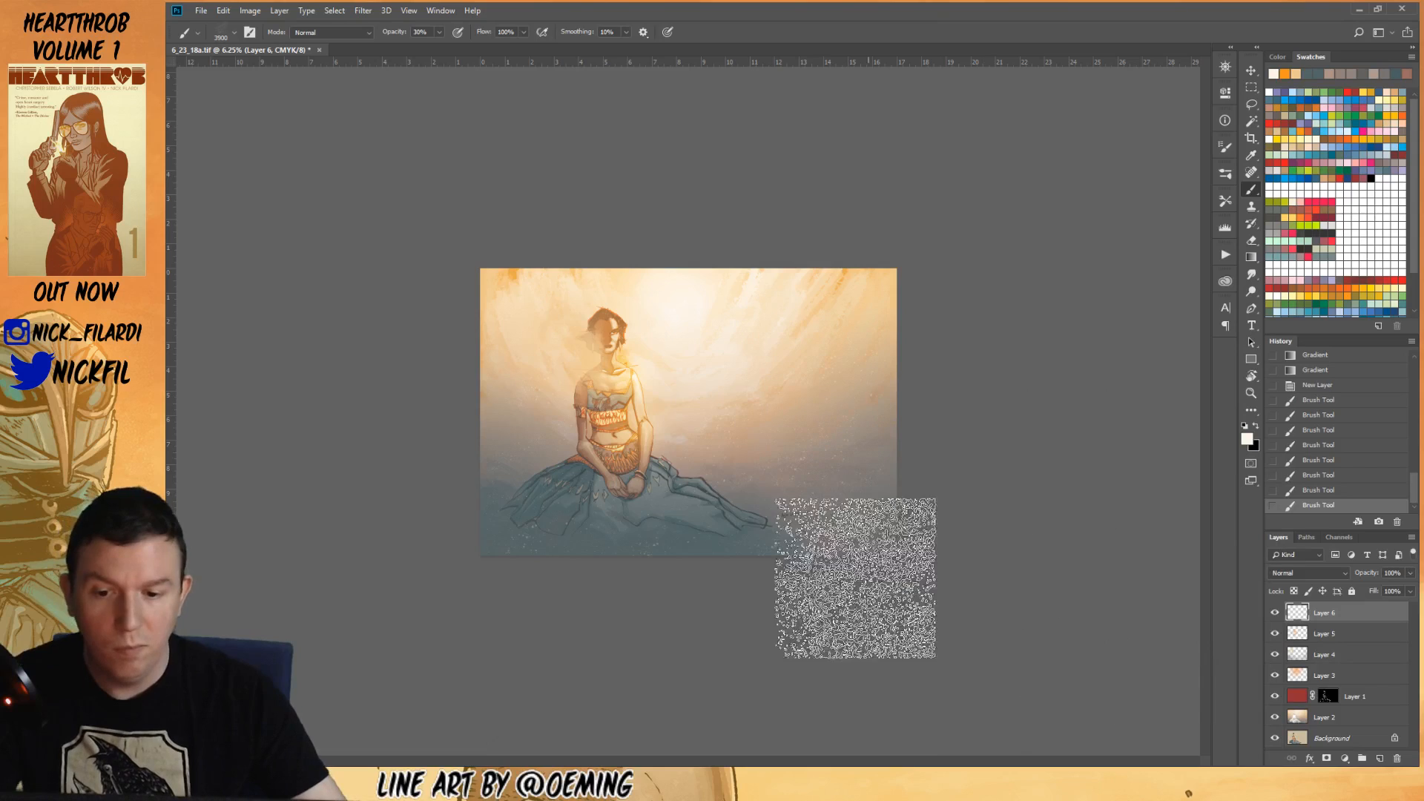
# - Pick a dark red colour and lay a radial gradient at 30% opacity over the left side of the skirt
pyautogui.press('z')
pyautogui.click(568, 323)
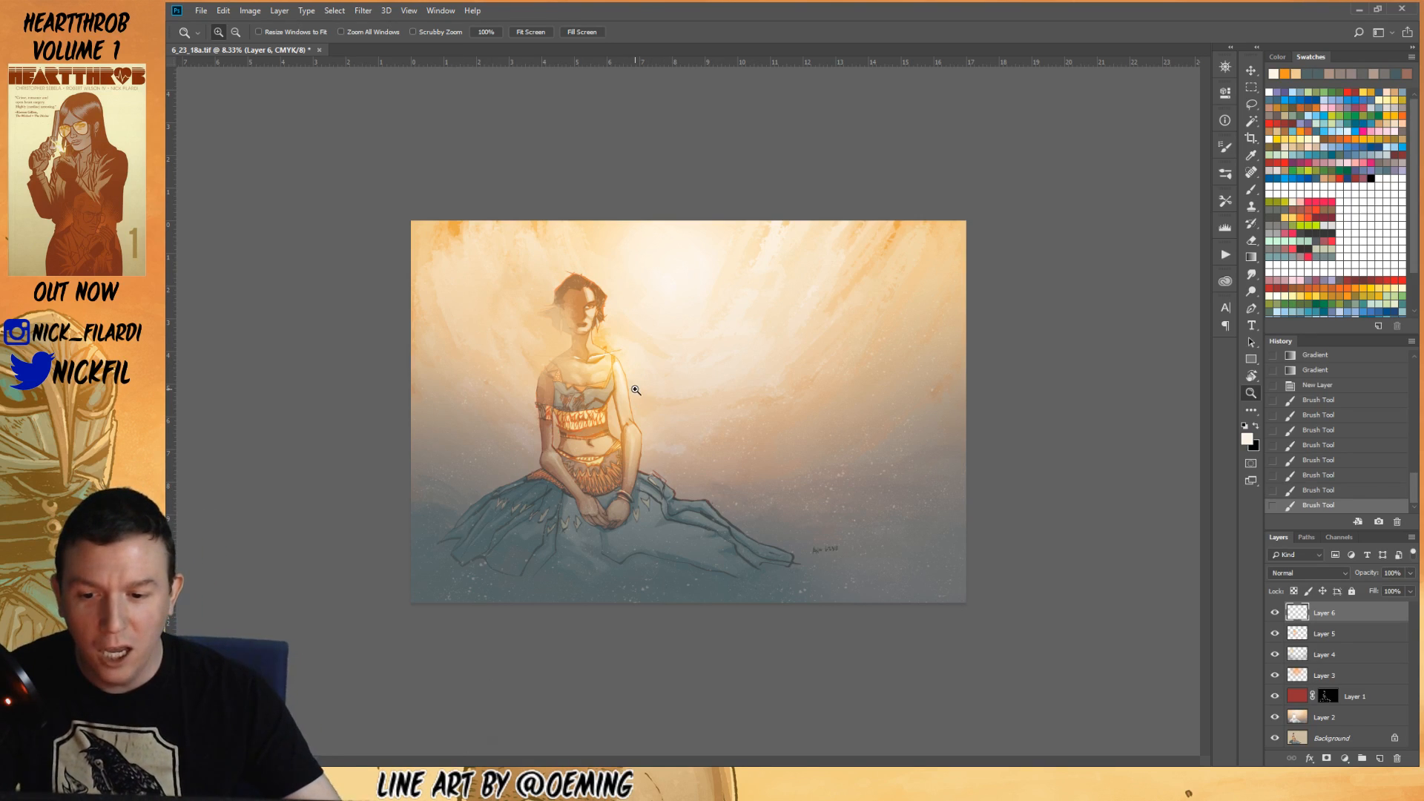
pyautogui.hotkey('ctrl', 'r')
pyautogui.hotkey('ctrl', 'r')
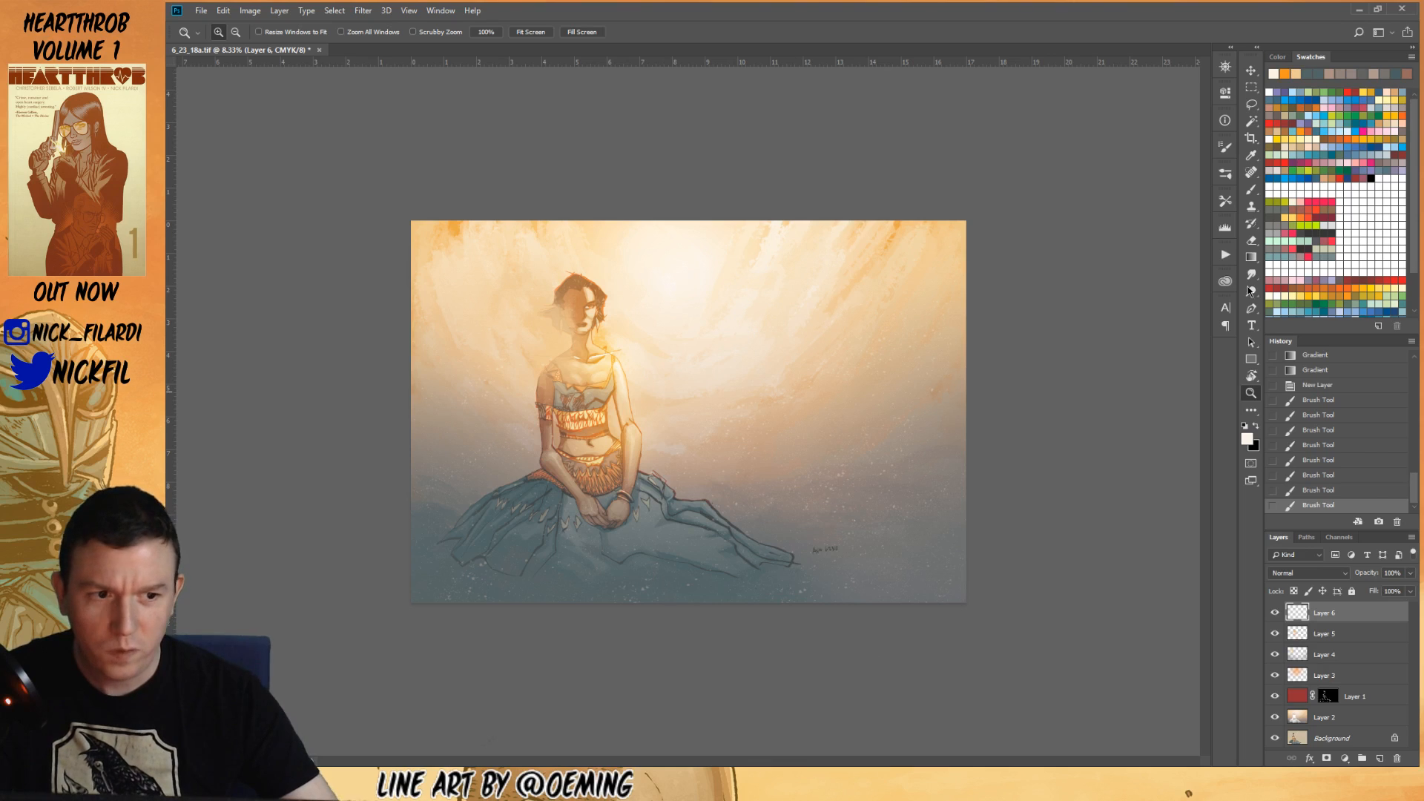
pyautogui.click(1355, 93)
pyautogui.press('g')
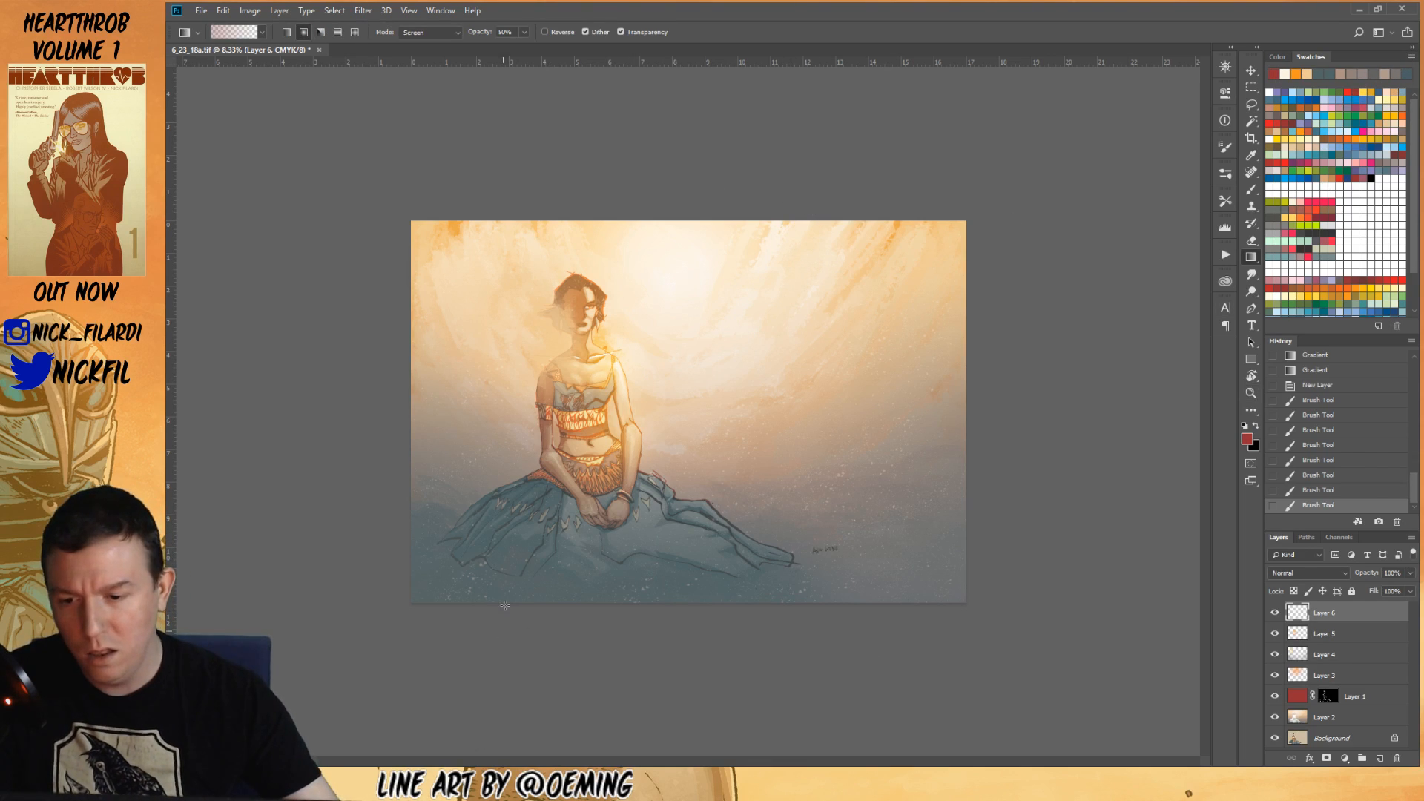
pyautogui.moveTo(528, 459); pyautogui.dragTo(528, 458)
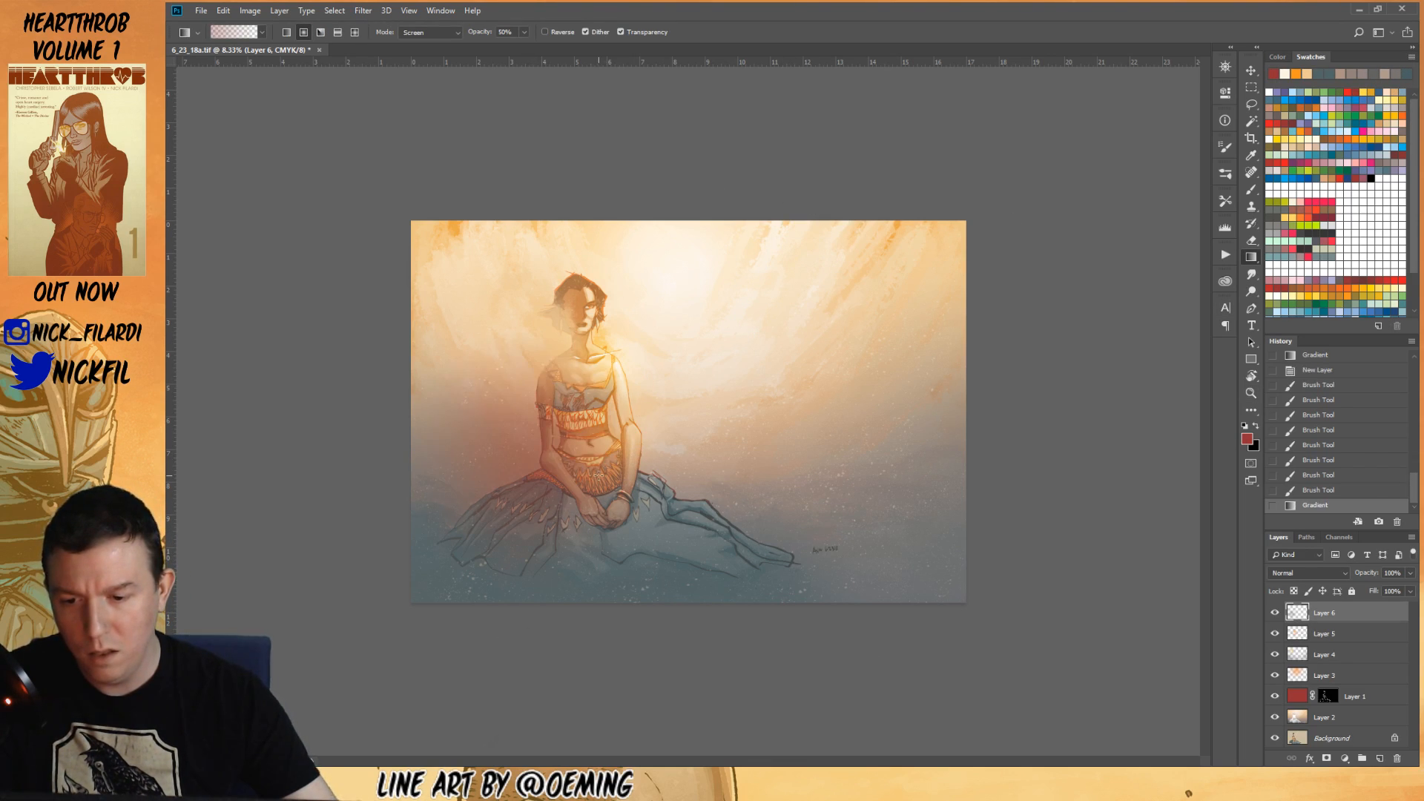
pyautogui.hotkey('ctrl', 'z')
pyautogui.press('3')
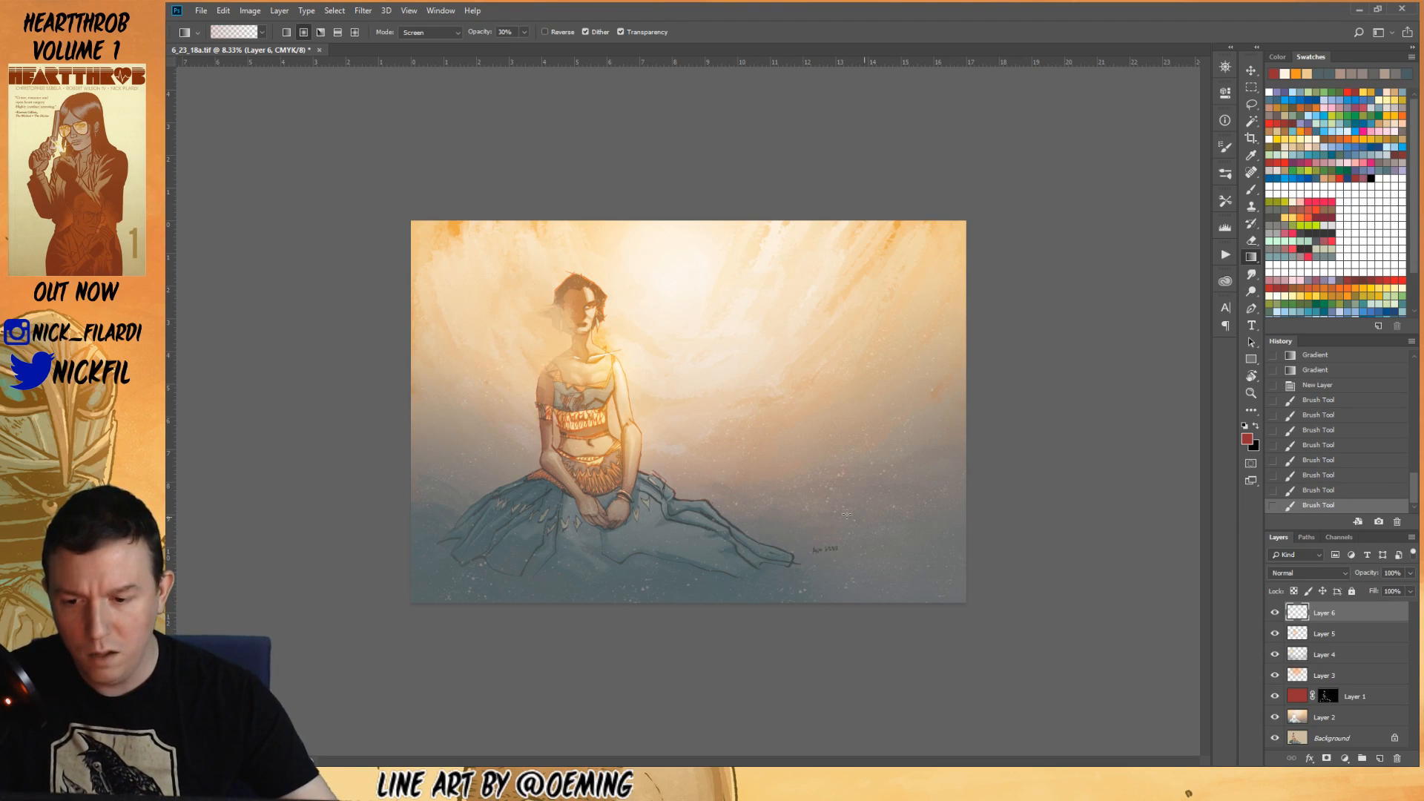
pyautogui.moveTo(518, 458); pyautogui.dragTo(596, 544)
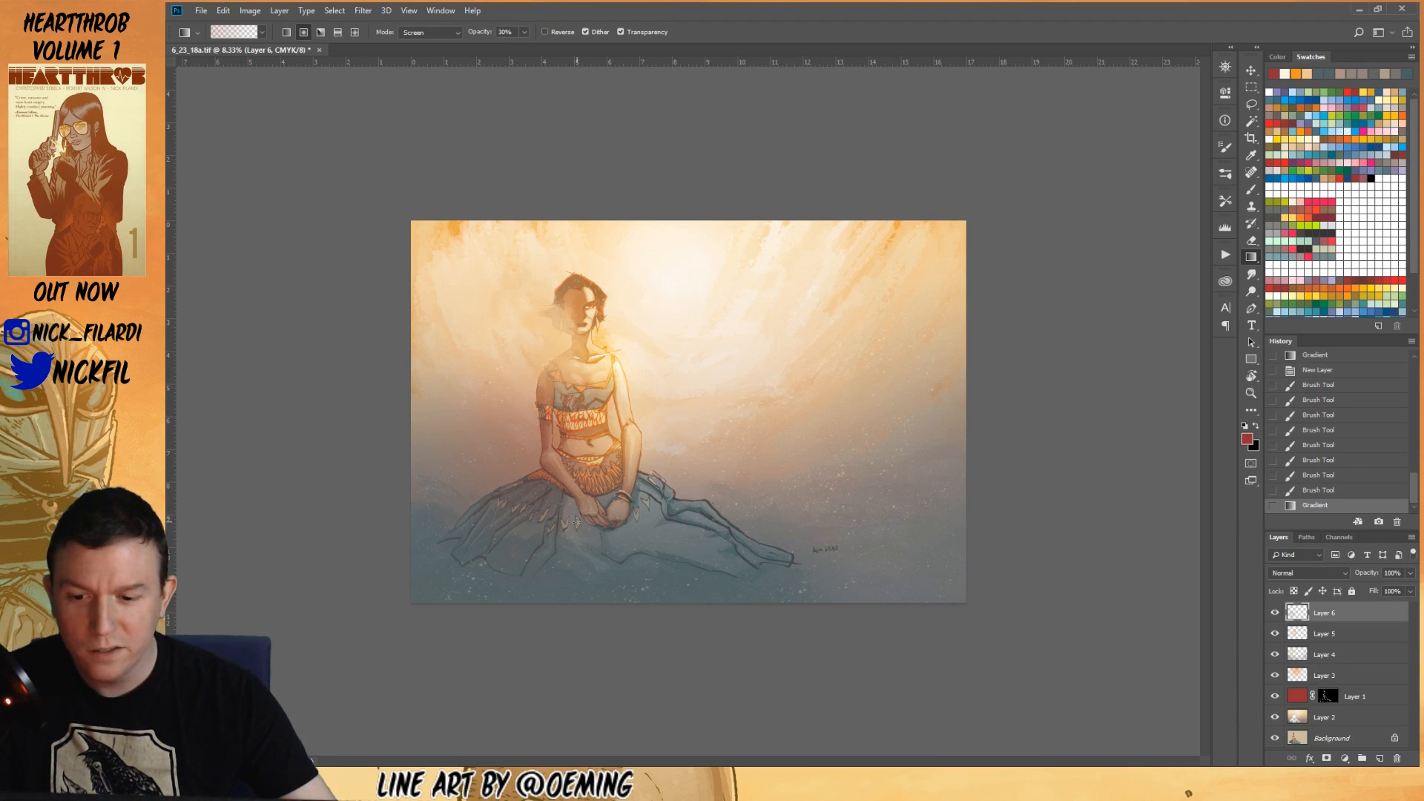
# - Undo the red gradient tried over the legs and lay a broad one upward from below the canvas's lower-right area
pyautogui.moveTo(689, 484); pyautogui.dragTo(690, 485)
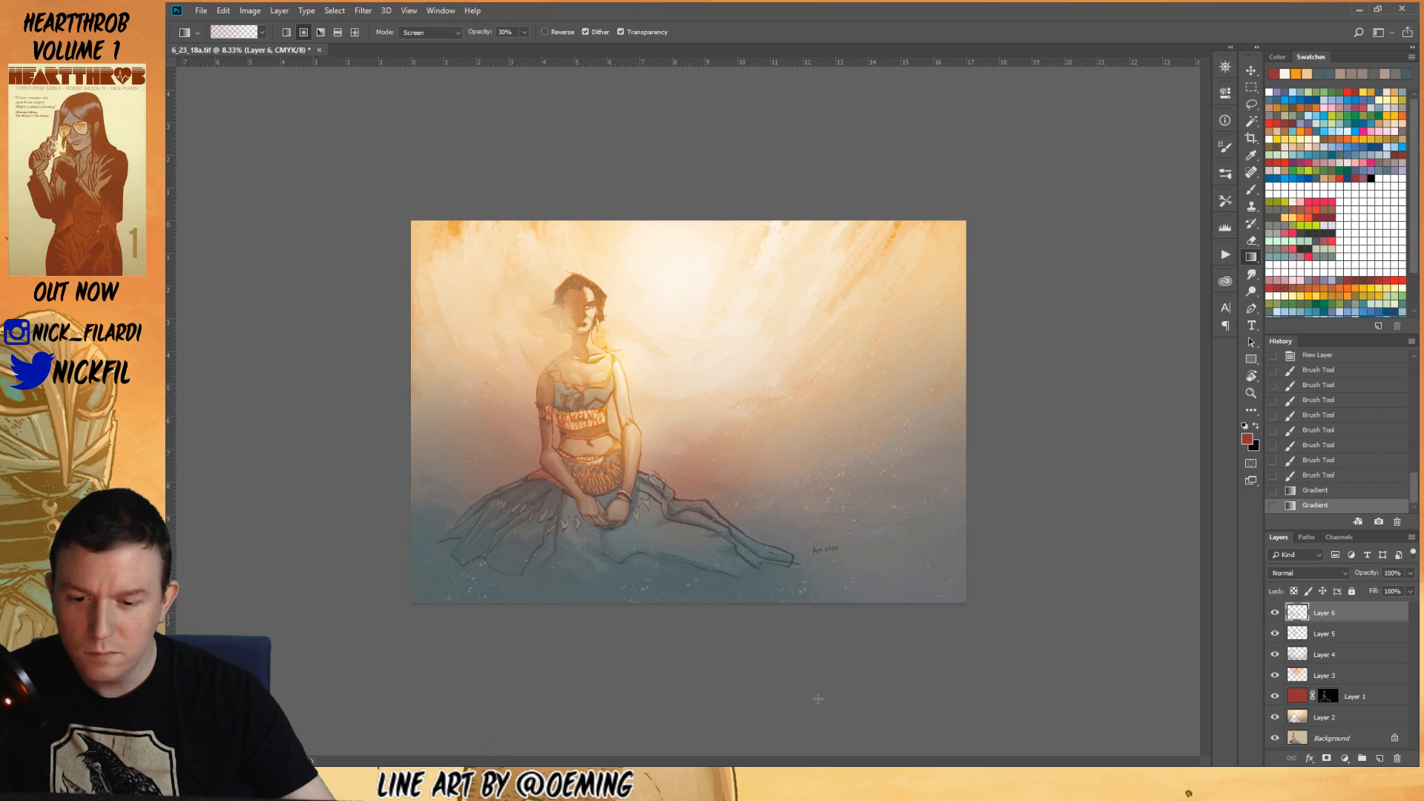
pyautogui.hotkey('ctrl', 'z')
pyautogui.moveTo(781, 693); pyautogui.dragTo(635, 377)
pyautogui.moveTo(780, 693); pyautogui.dragTo(782, 695)
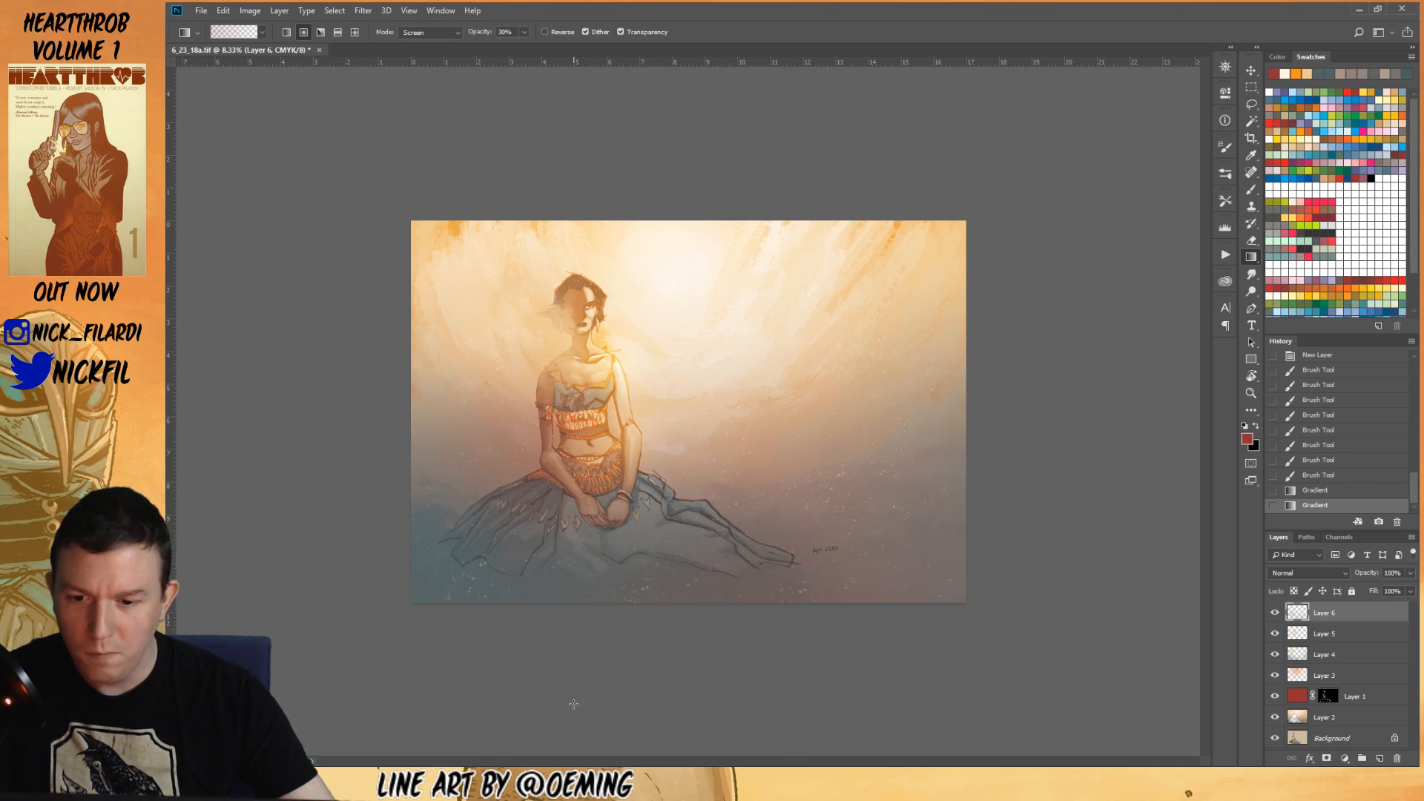
pyautogui.press('z')
pyautogui.hotkey('ctrl', '+')
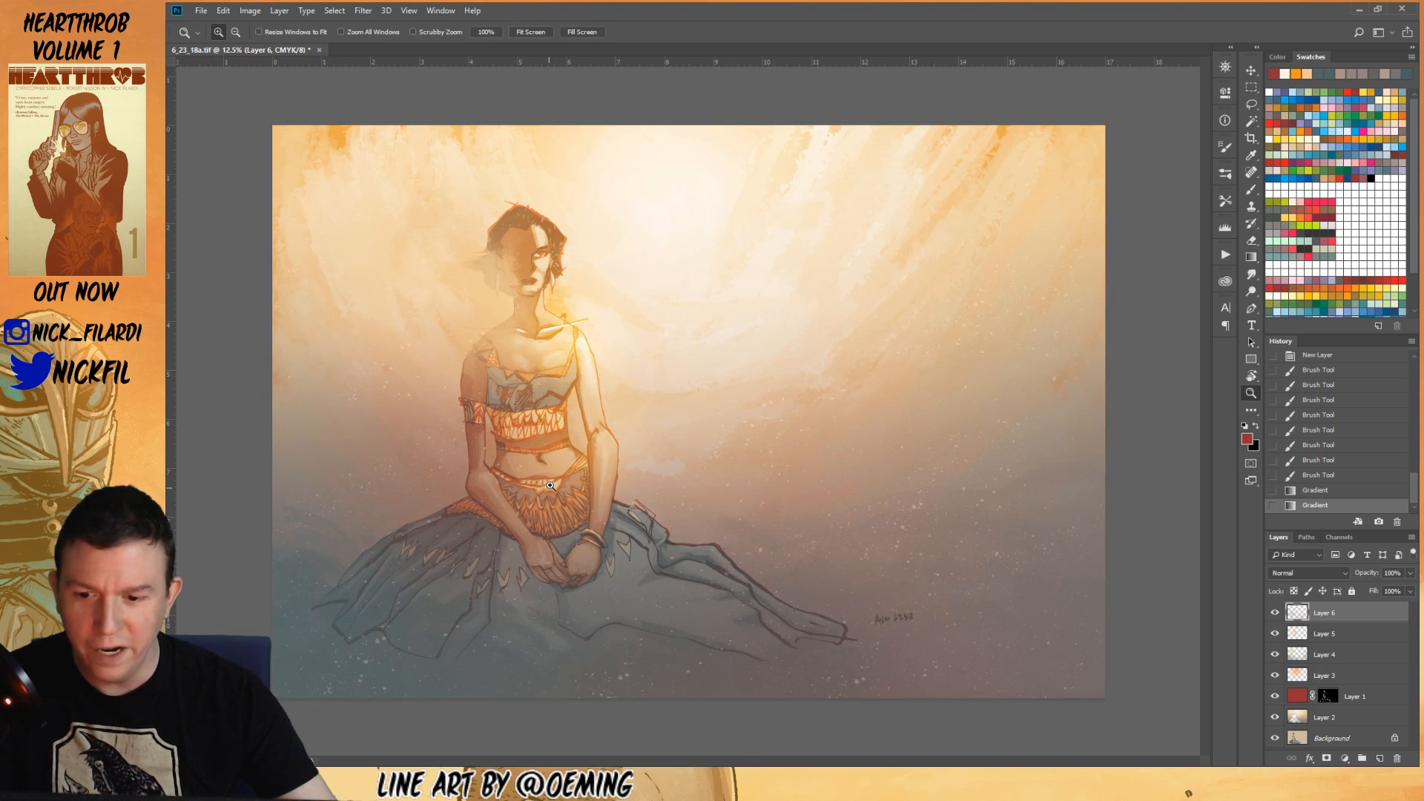
pyautogui.click(550, 486)
pyautogui.moveTo(455, 486); pyautogui.dragTo(608, 598)
pyautogui.keyDown('alt'); pyautogui.click(621, 484); pyautogui.keyUp('alt')
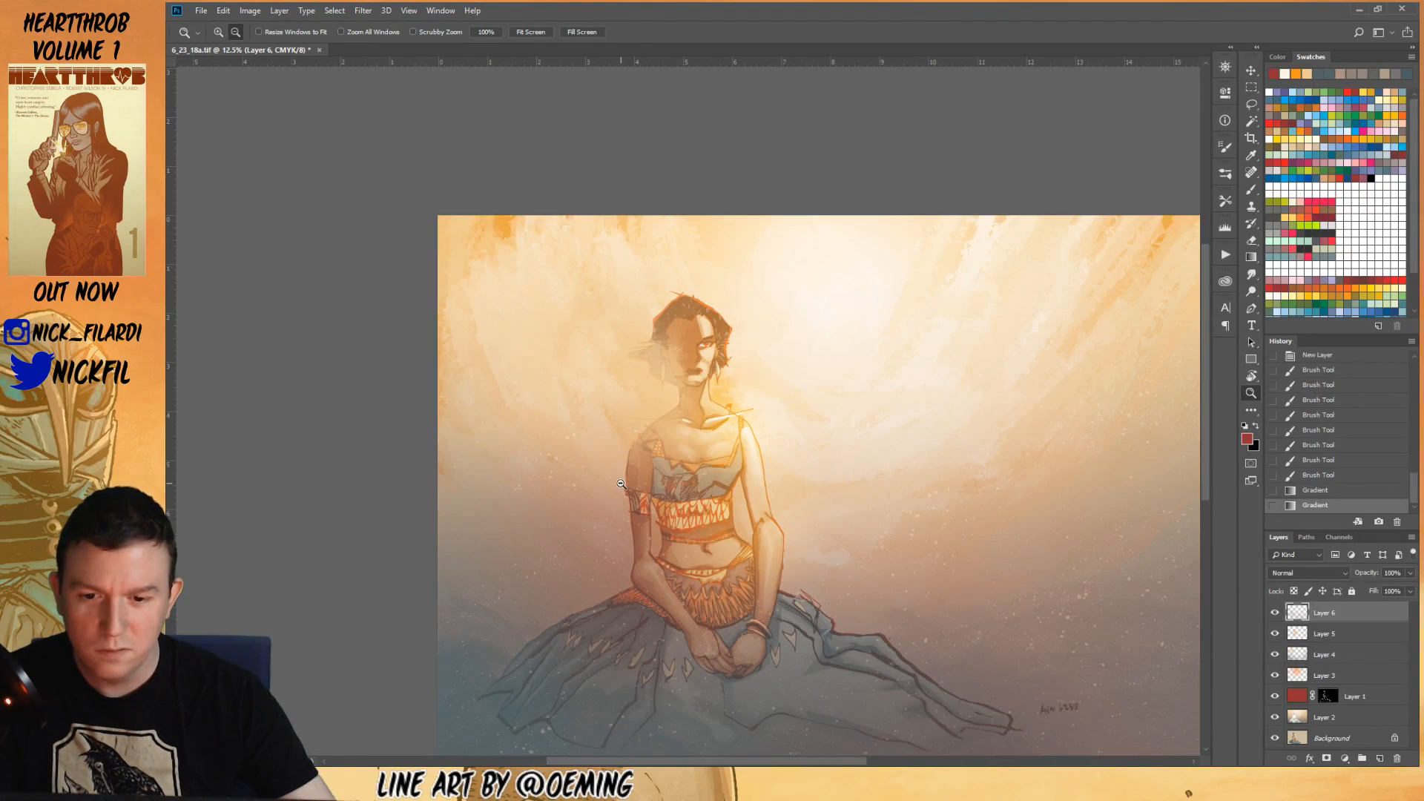
pyautogui.keyDown('alt'); pyautogui.click(621, 484); pyautogui.keyUp('alt')
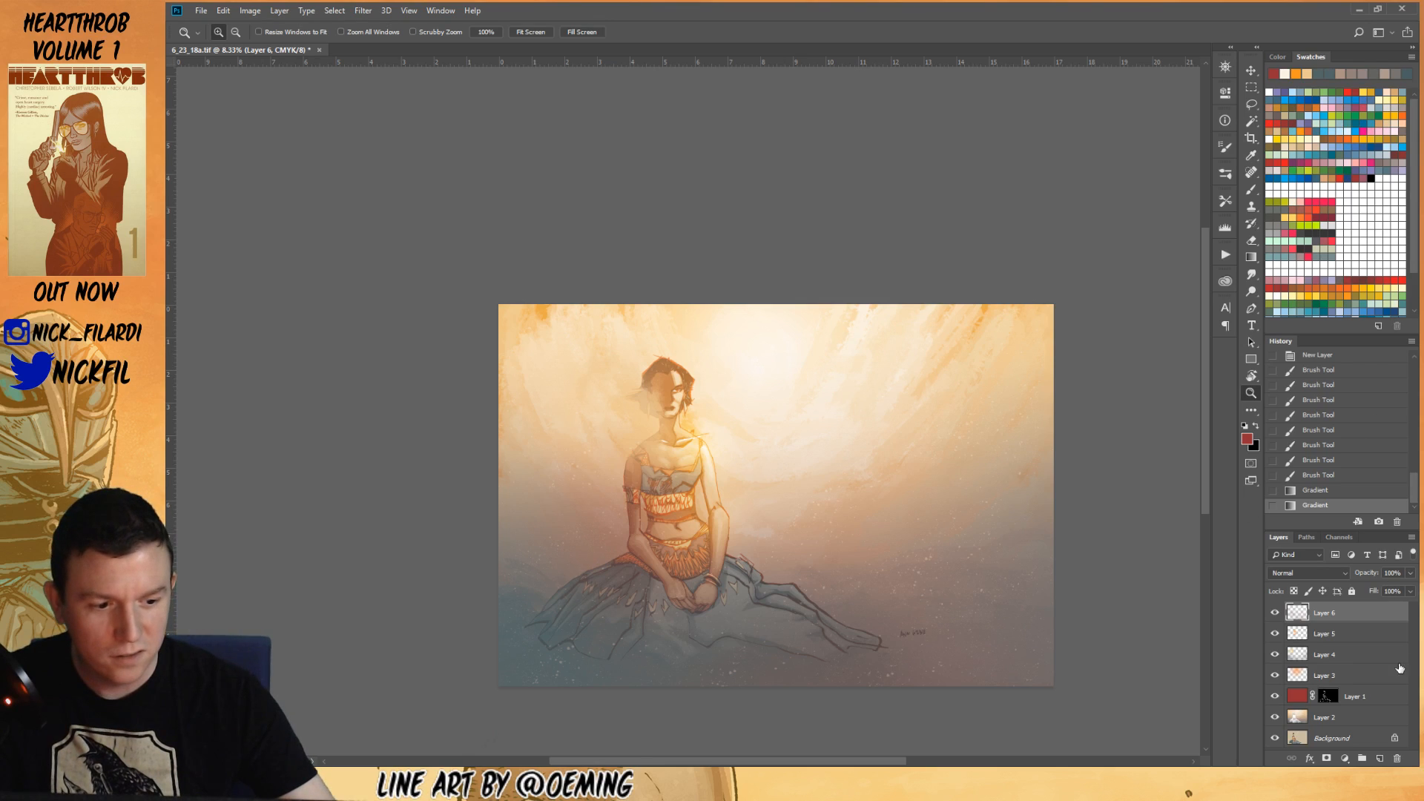
# - Pick a pale yellow colour and lay several Screen-mode radial gradients at 30% opacity from the sky's upper edge downward
pyautogui.click(1303, 133)
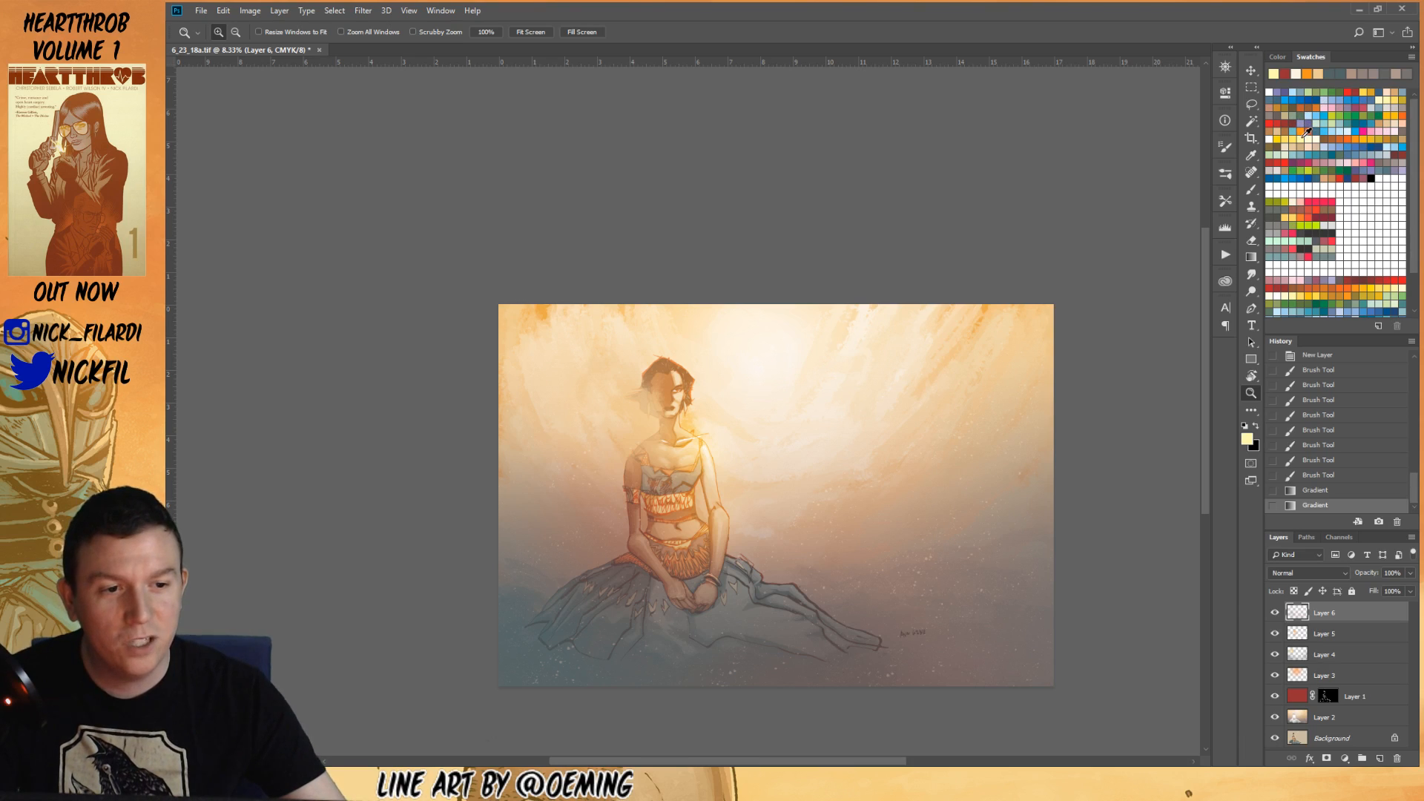
pyautogui.press('g')
pyautogui.click(430, 32)
pyautogui.click(431, 32)
pyautogui.click(433, 32)
pyautogui.click(434, 33)
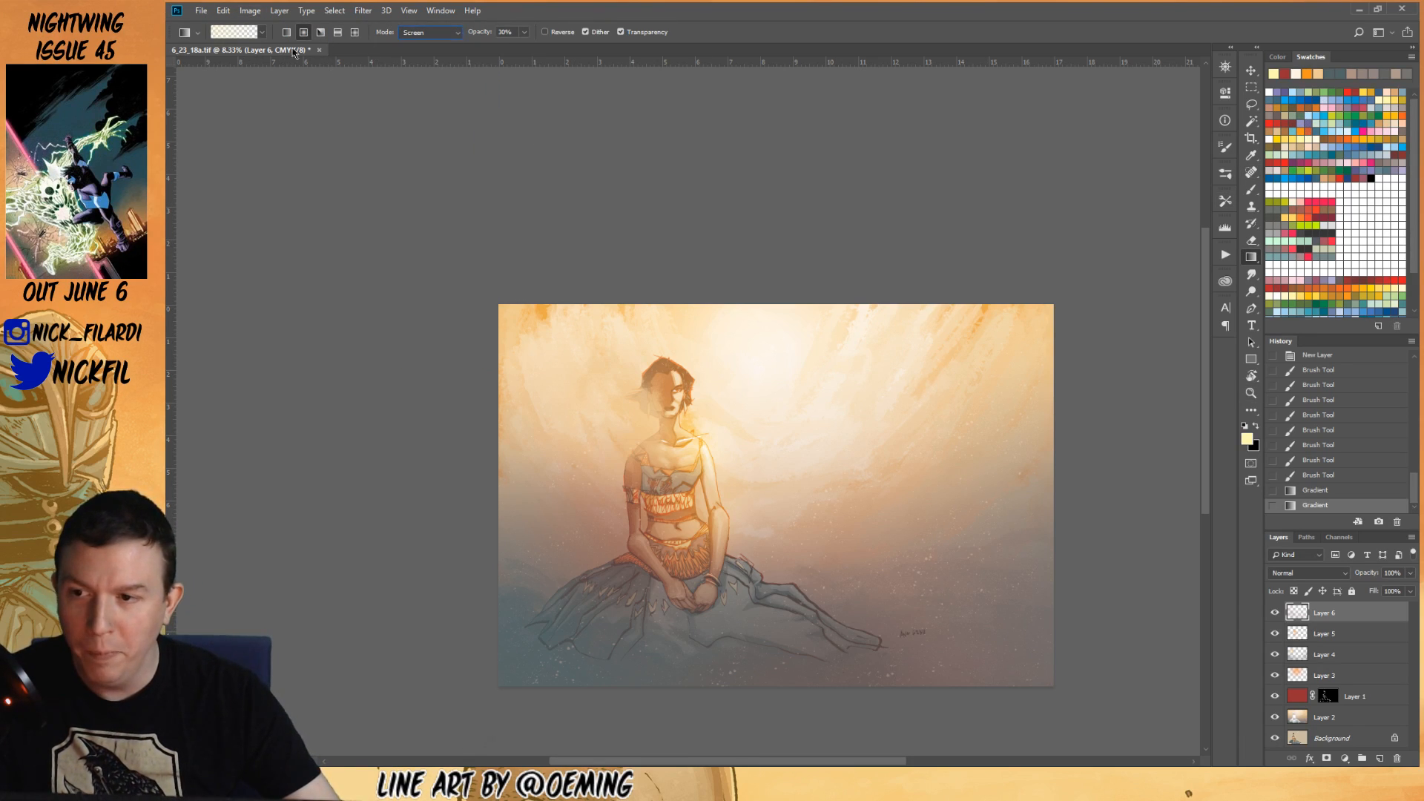
pyautogui.moveTo(797, 286); pyautogui.dragTo(795, 487)
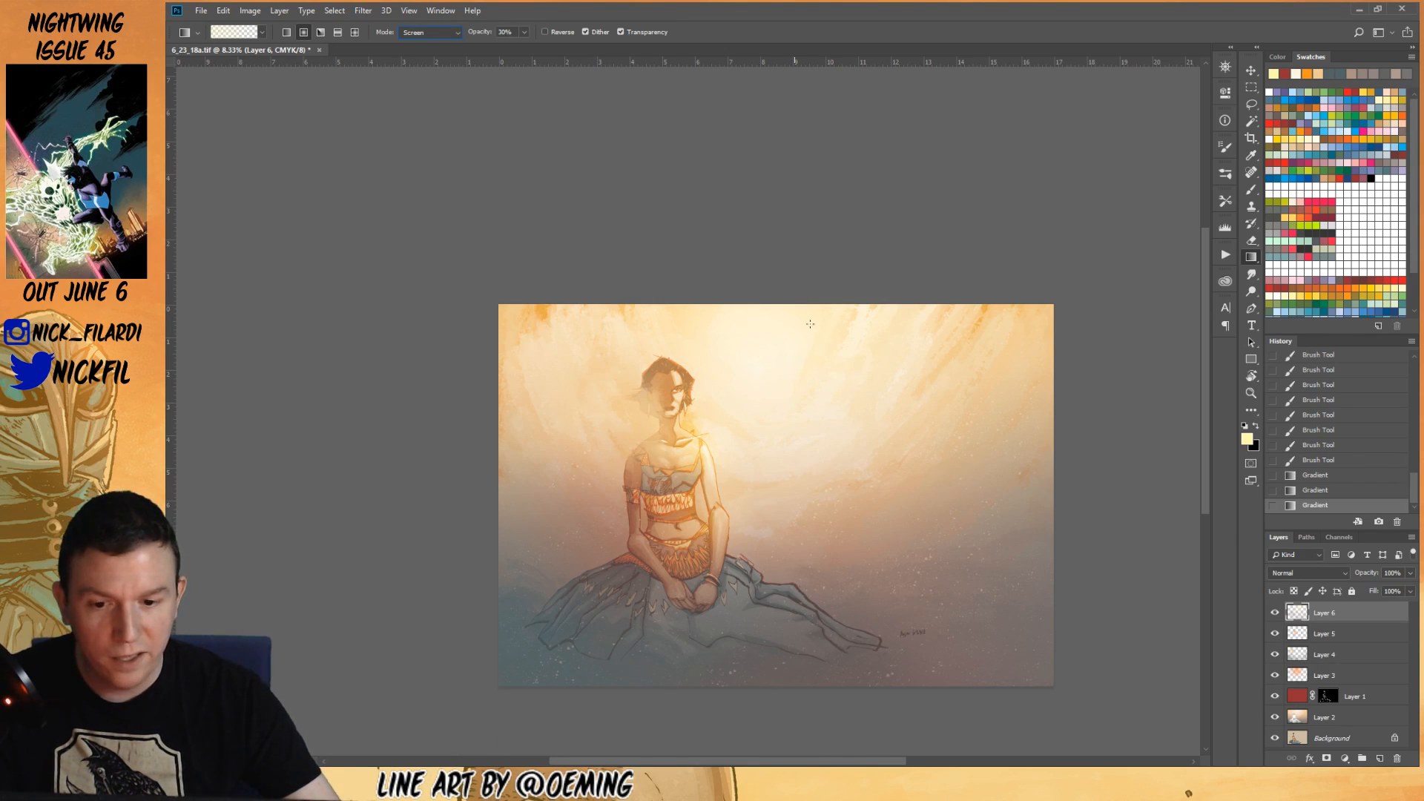
pyautogui.moveTo(713, 225); pyautogui.dragTo(737, 524)
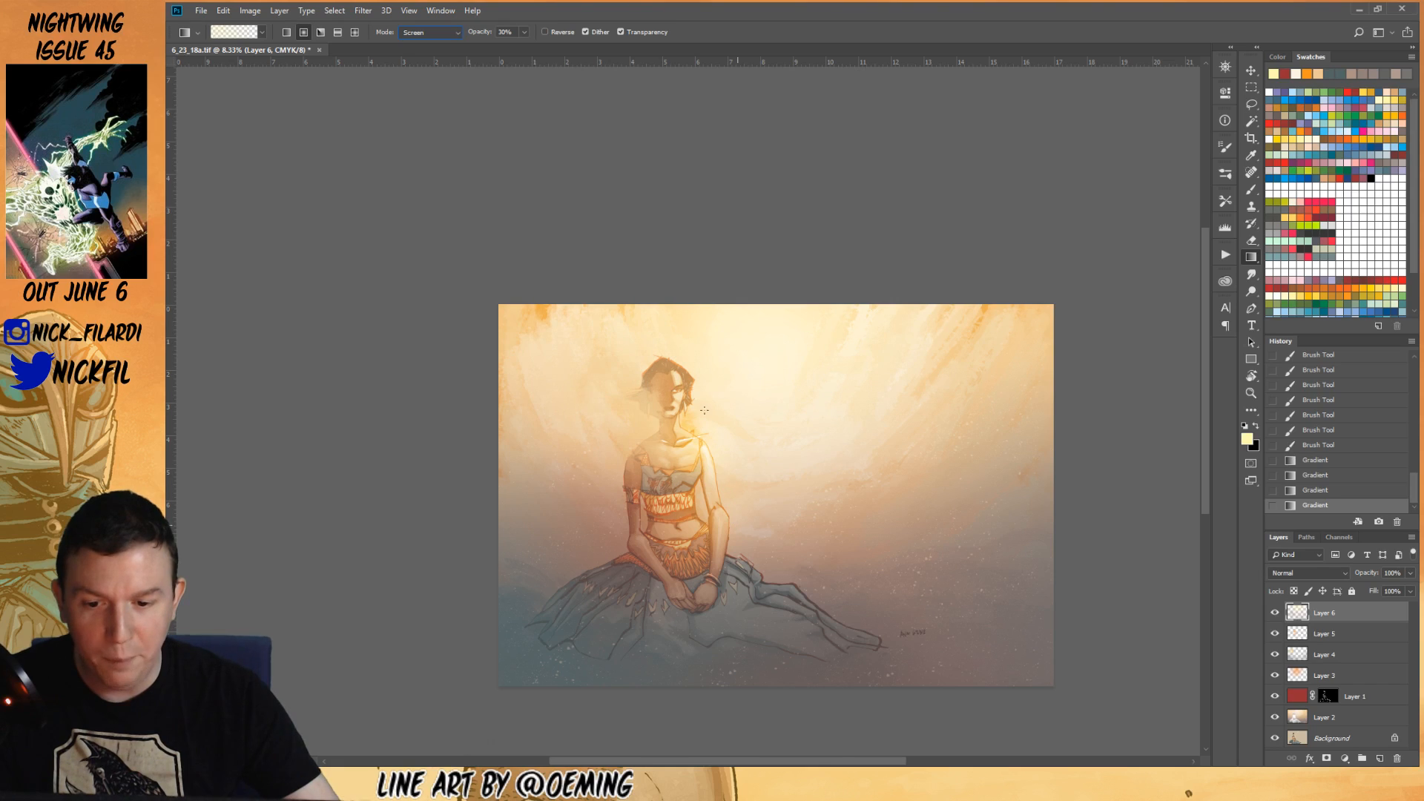
pyautogui.moveTo(837, 260); pyautogui.dragTo(816, 429)
pyautogui.moveTo(928, 254); pyautogui.dragTo(861, 501)
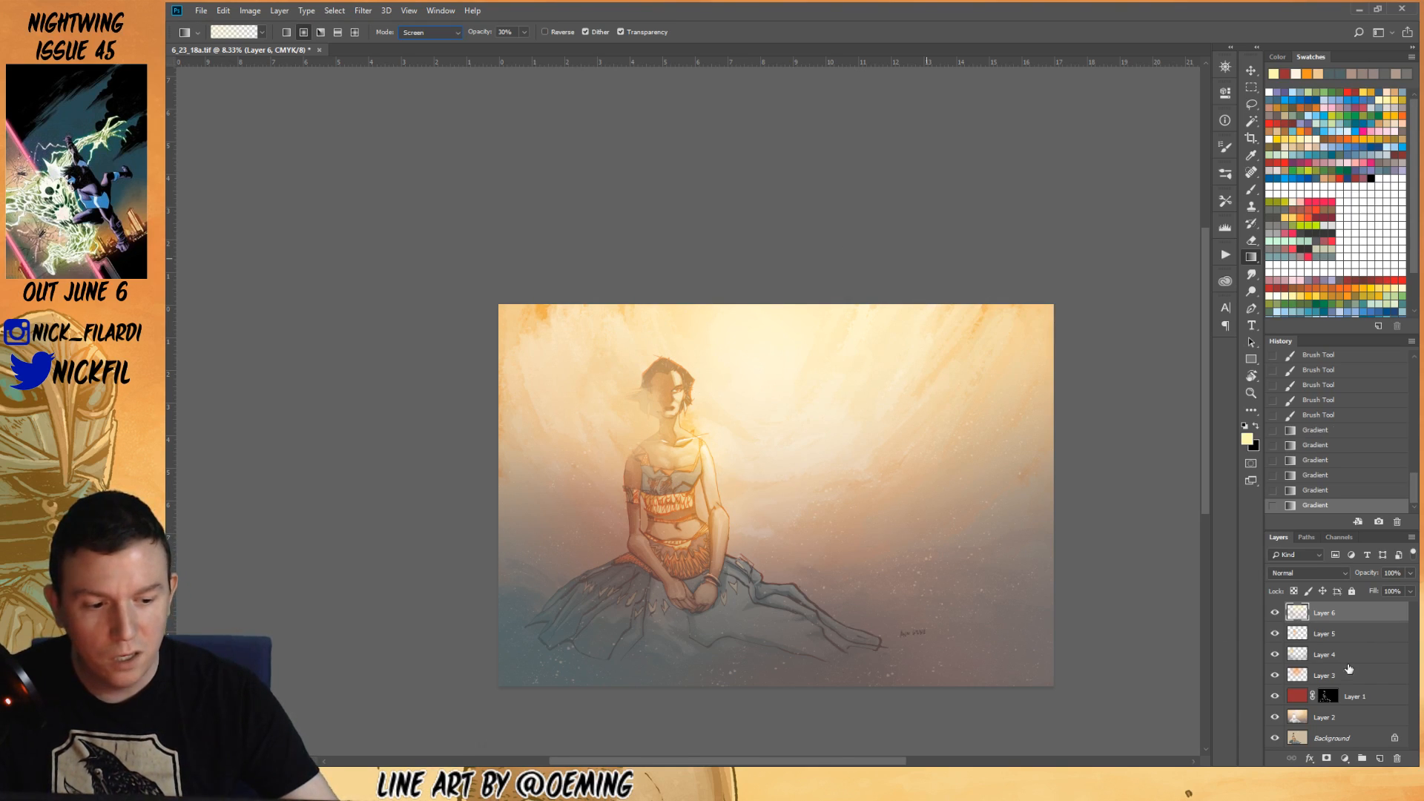
# - Copy Layer 1's line-art mask into a new alpha channel and return to the composite image
pyautogui.keyDown('alt'); pyautogui.click(1328, 695); pyautogui.keyUp('alt')
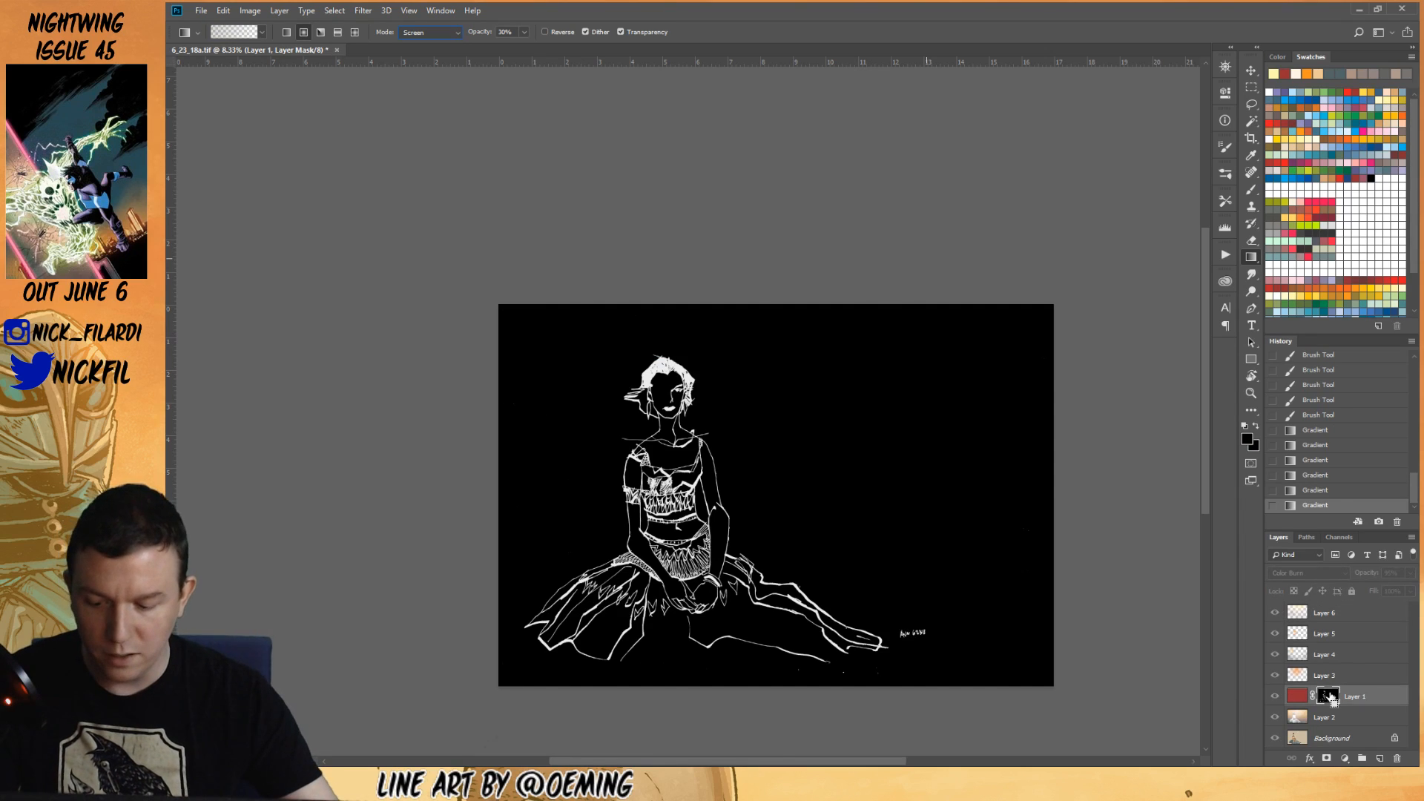
pyautogui.hotkey('ctrl', 'a')
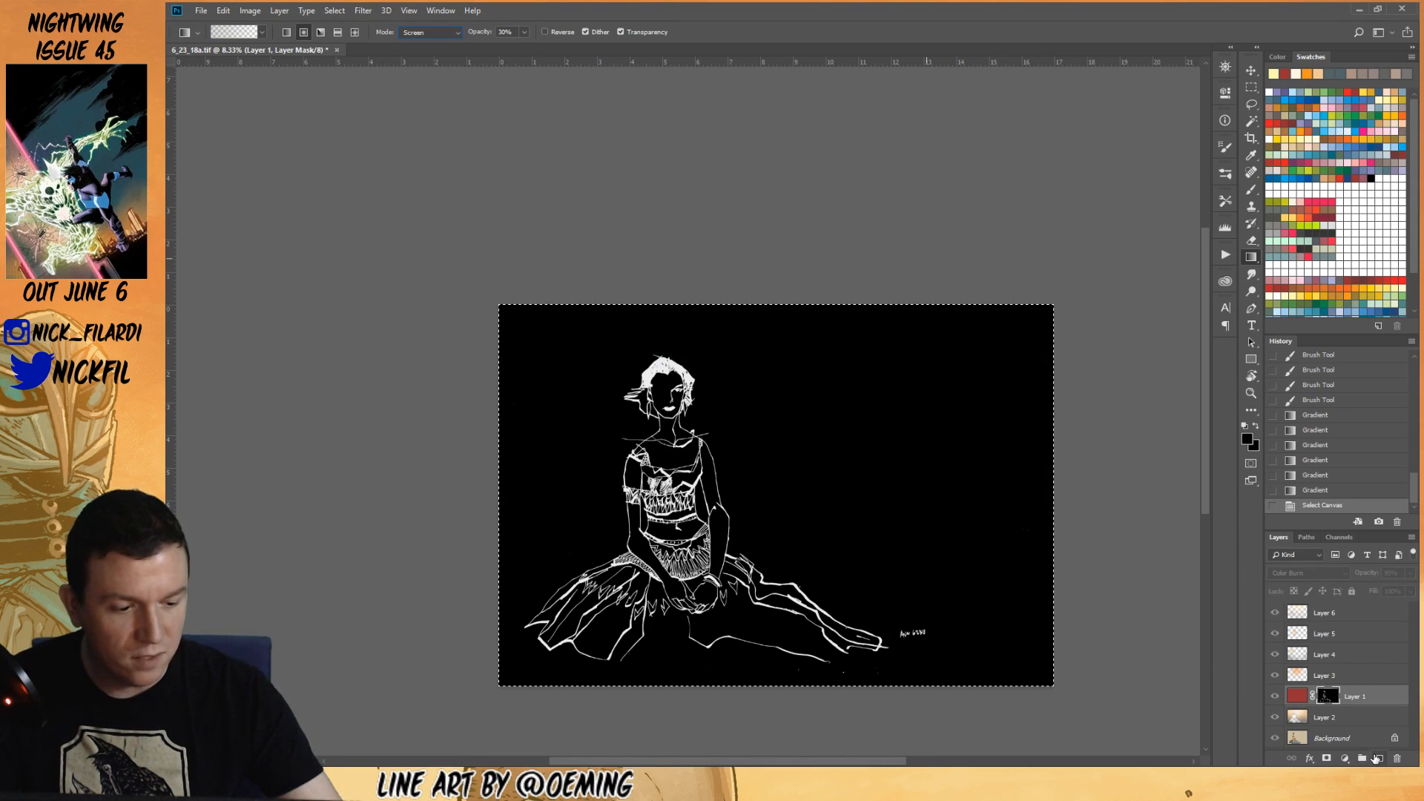
pyautogui.click(1378, 758)
pyautogui.hotkey('ctrl', 'z')
pyautogui.scroll(-1, 1315, 534)
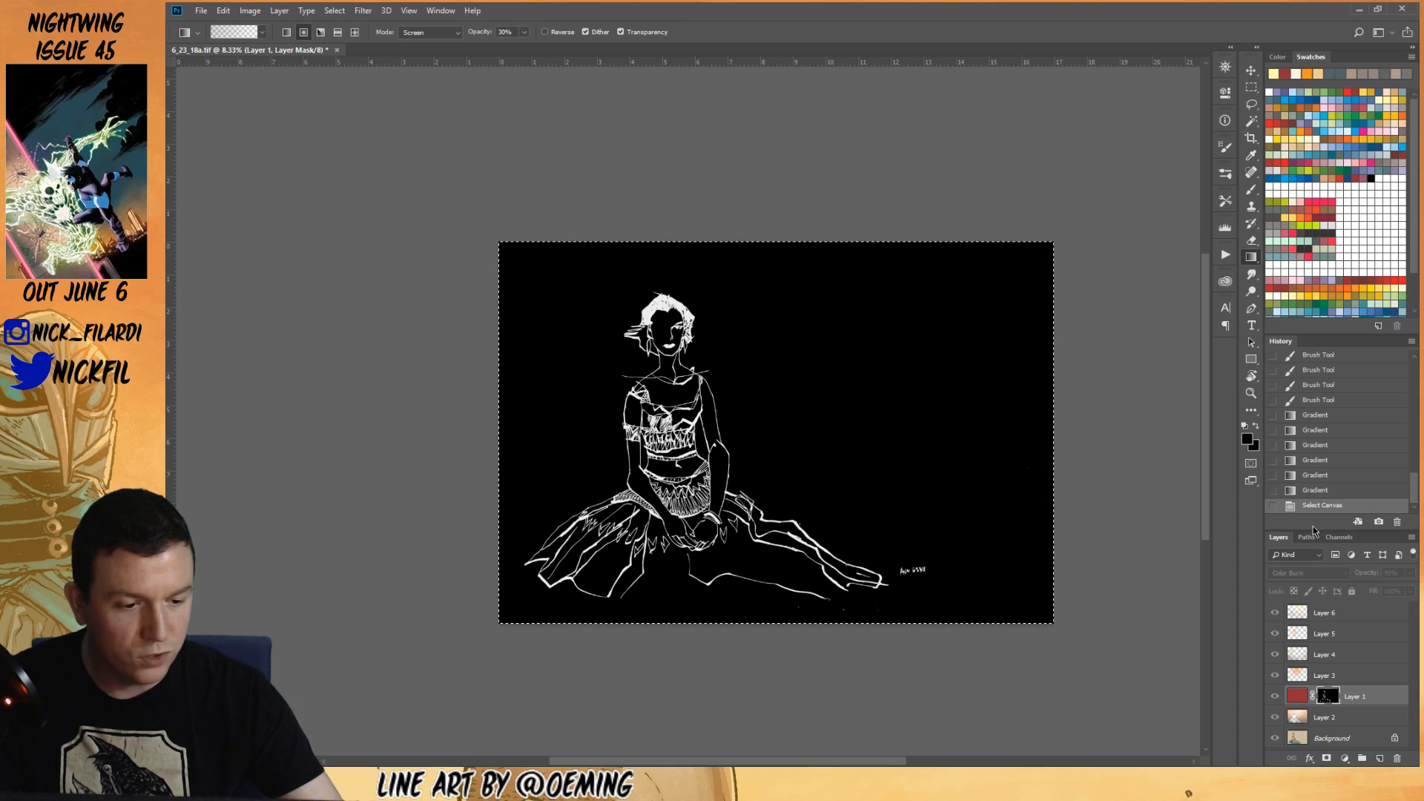
pyautogui.click(1339, 537)
pyautogui.click(1379, 758)
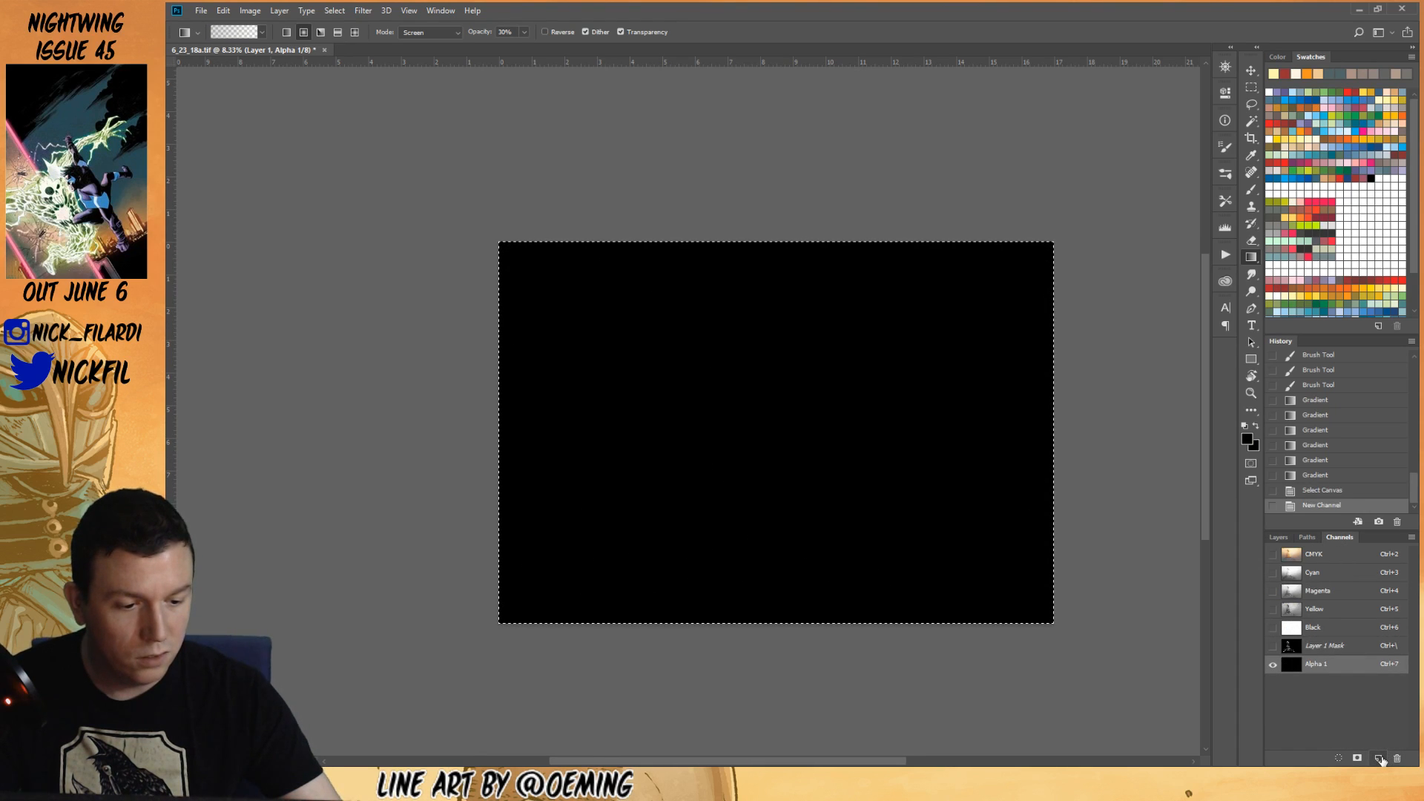
pyautogui.hotkey('ctrl', 'v')
pyautogui.hotkey('ctrl', '2')
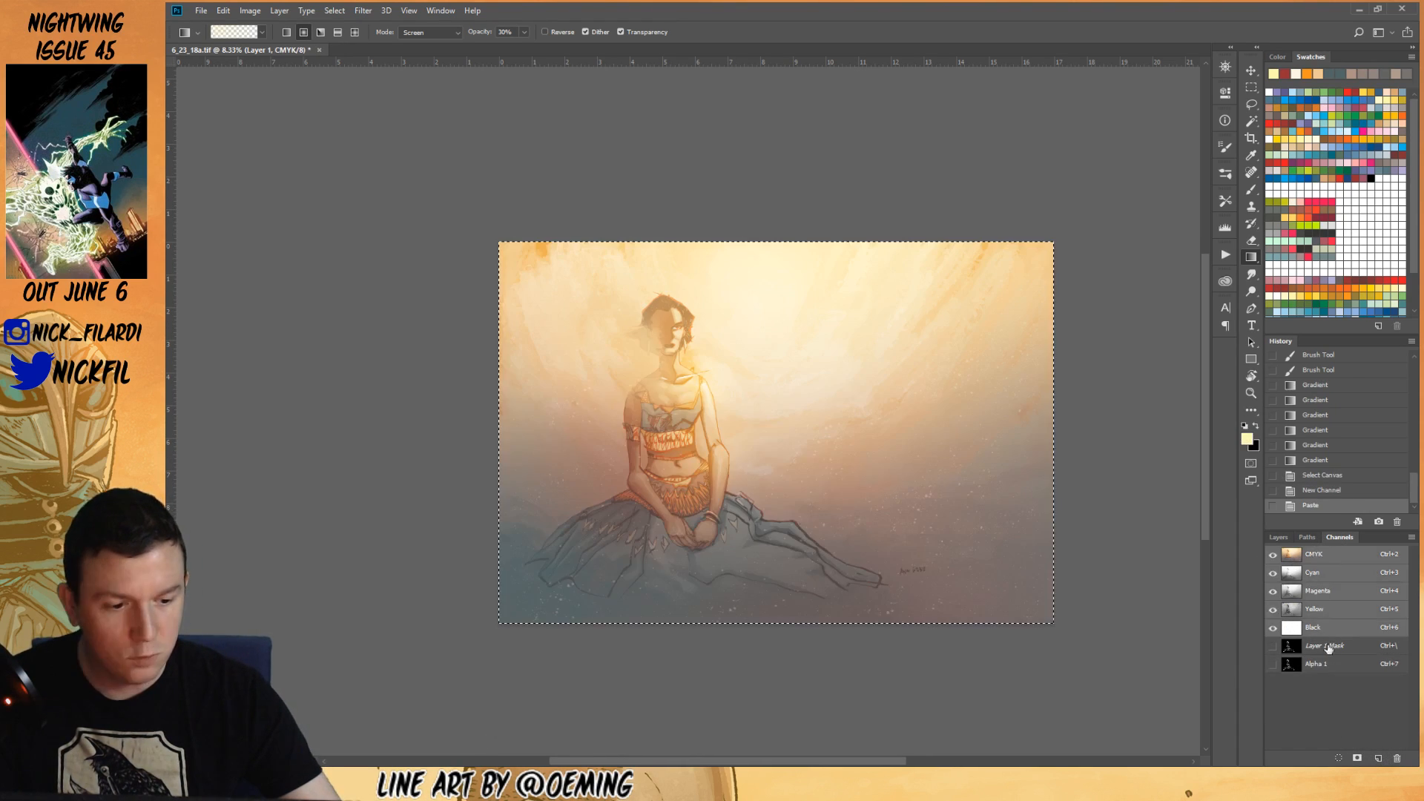
# - Exclude the Black channel from editing, leaving Cyan, Magenta and Yellow active with every colour channel visible
pyautogui.keyDown('shift'); pyautogui.click(1327, 629); pyautogui.keyUp('shift')
pyautogui.moveTo(599, 412); pyautogui.dragTo(651, 360)
pyautogui.press('z')
pyautogui.click(721, 442)
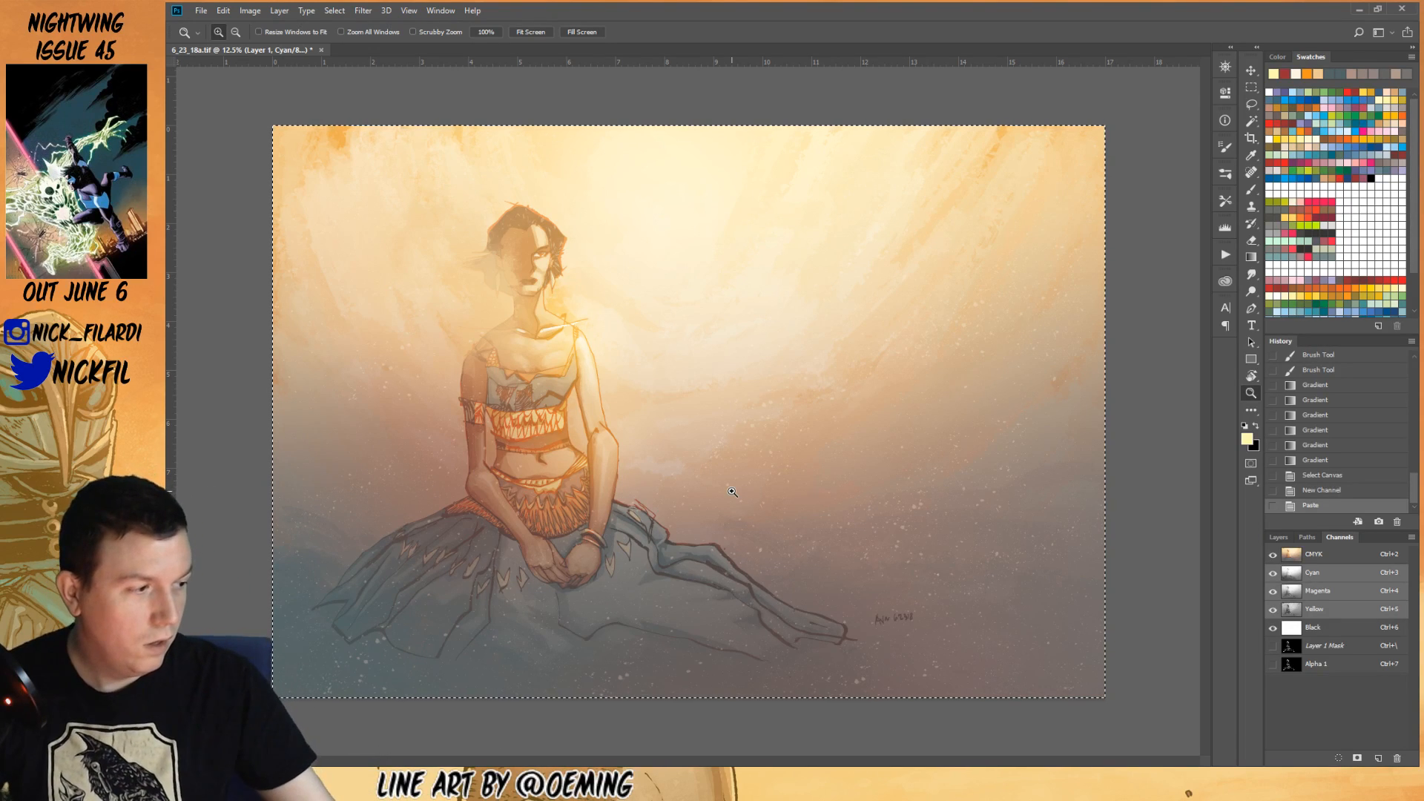
# - Choose the round 125 px pencil from the NORMCORE brush set
pyautogui.click(1252, 190)
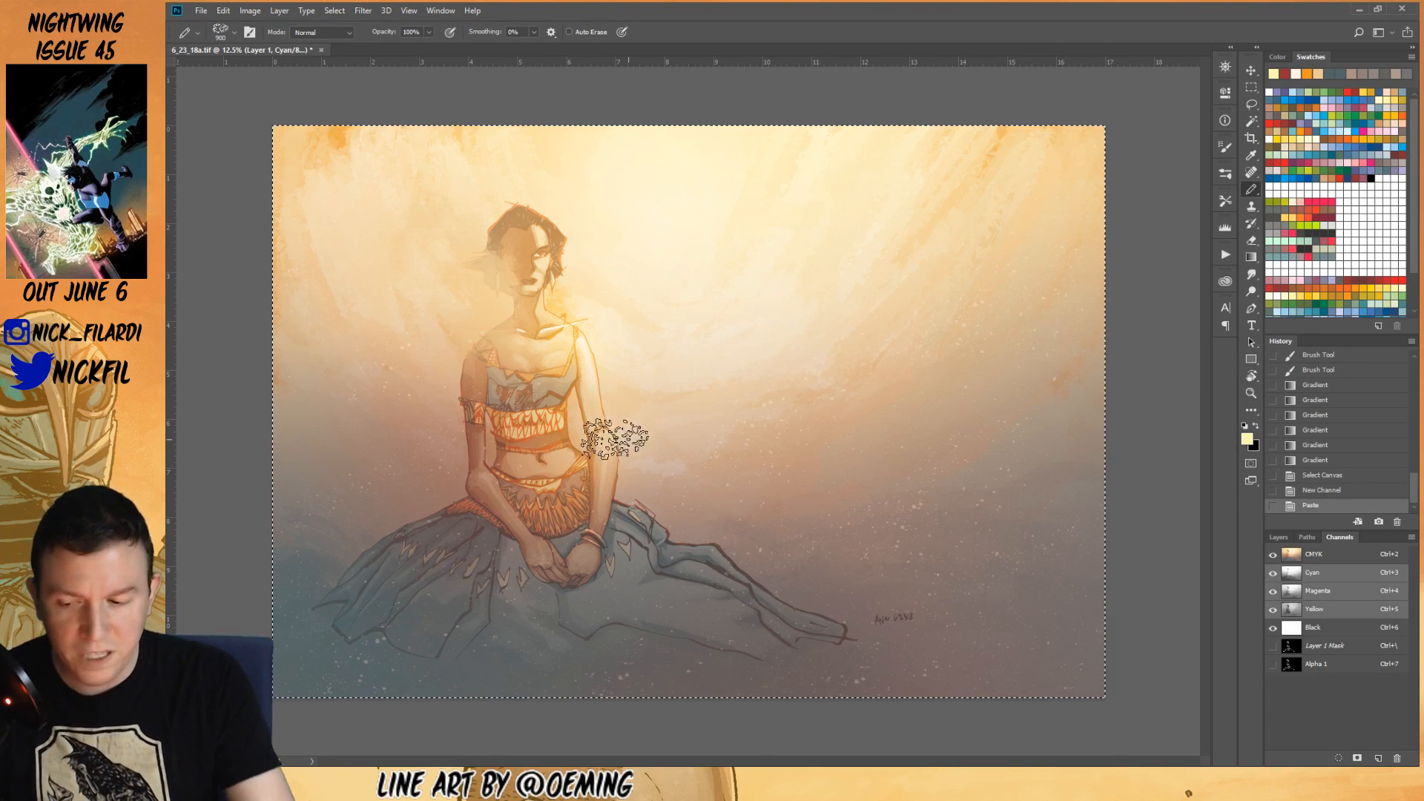
pyautogui.click(220, 32)
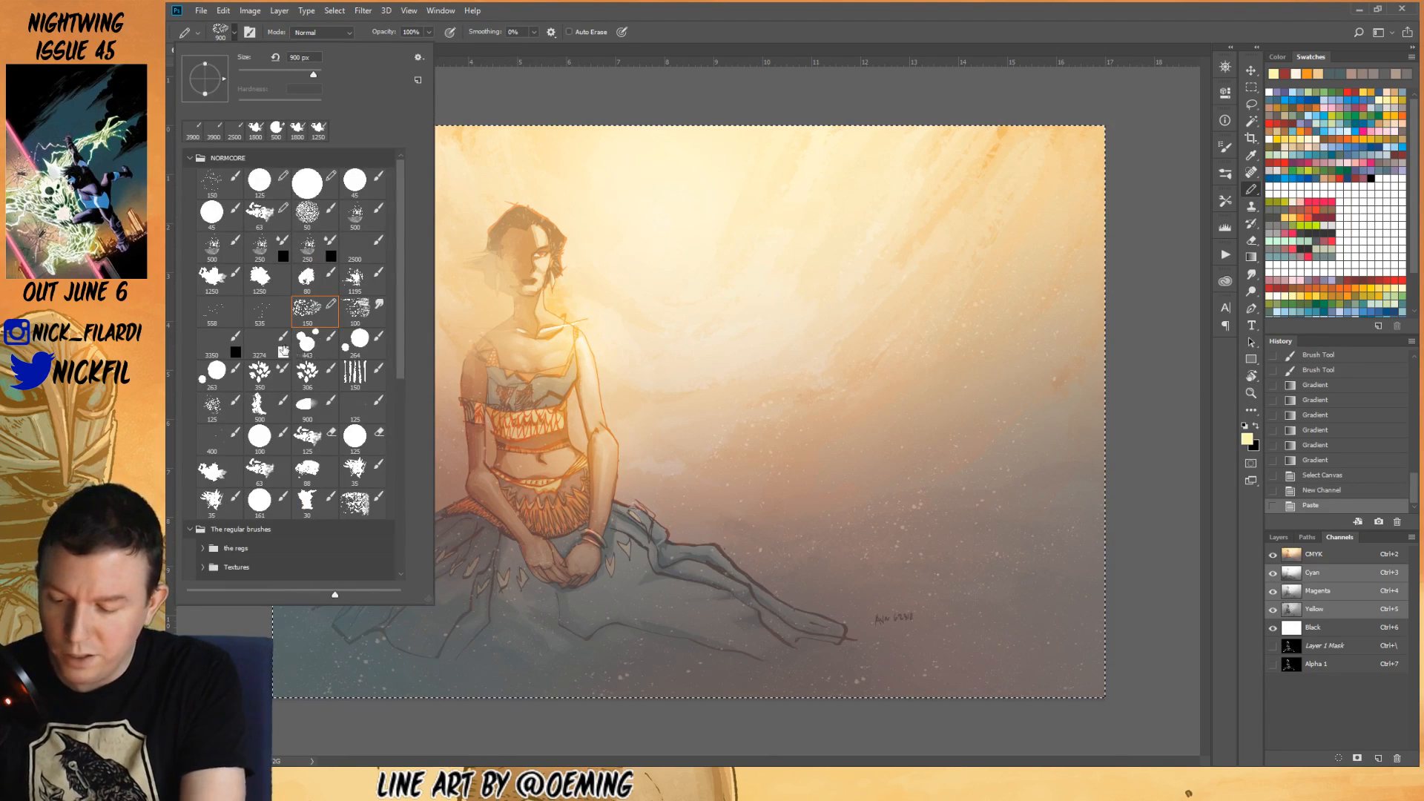
pyautogui.click(262, 182)
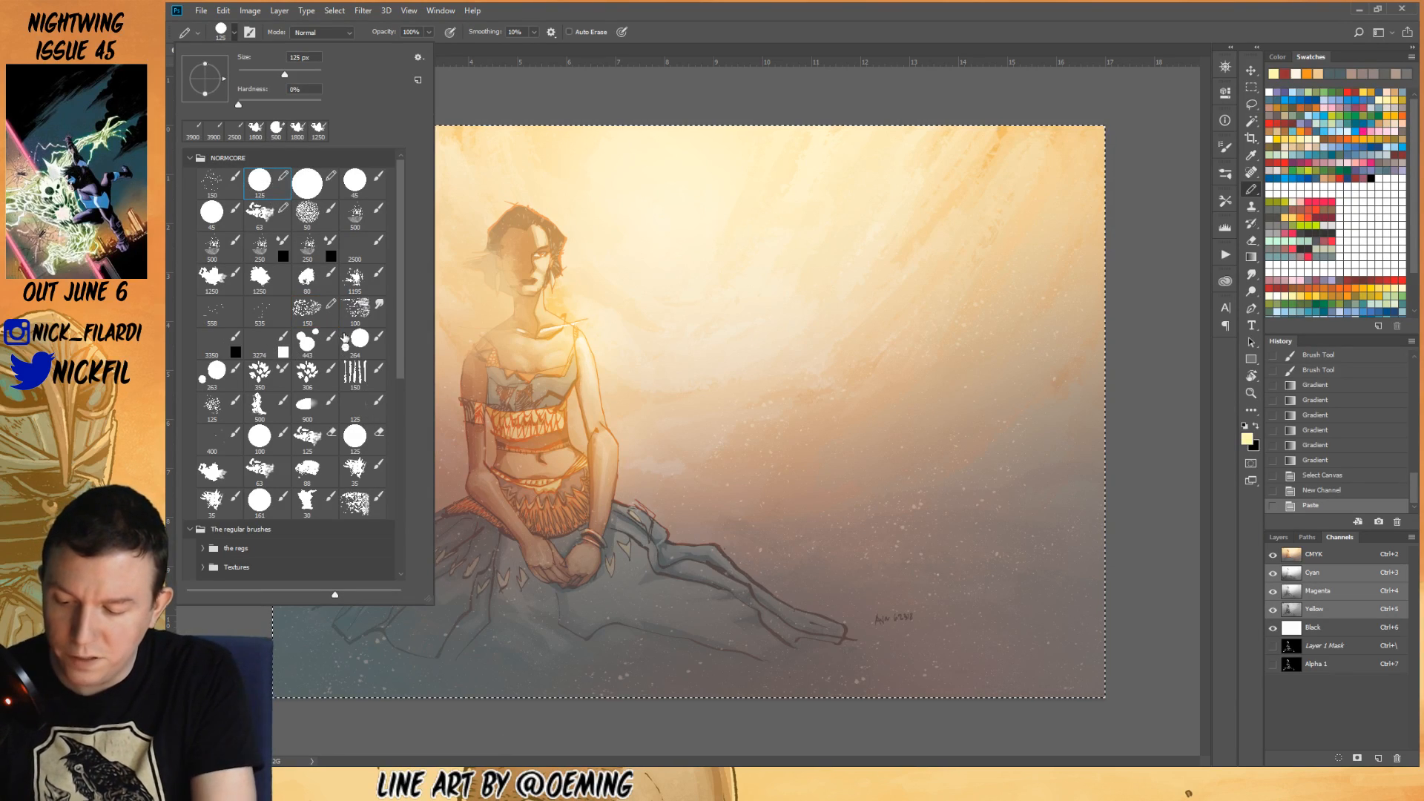
pyautogui.click(789, 615)
pyautogui.press('h')
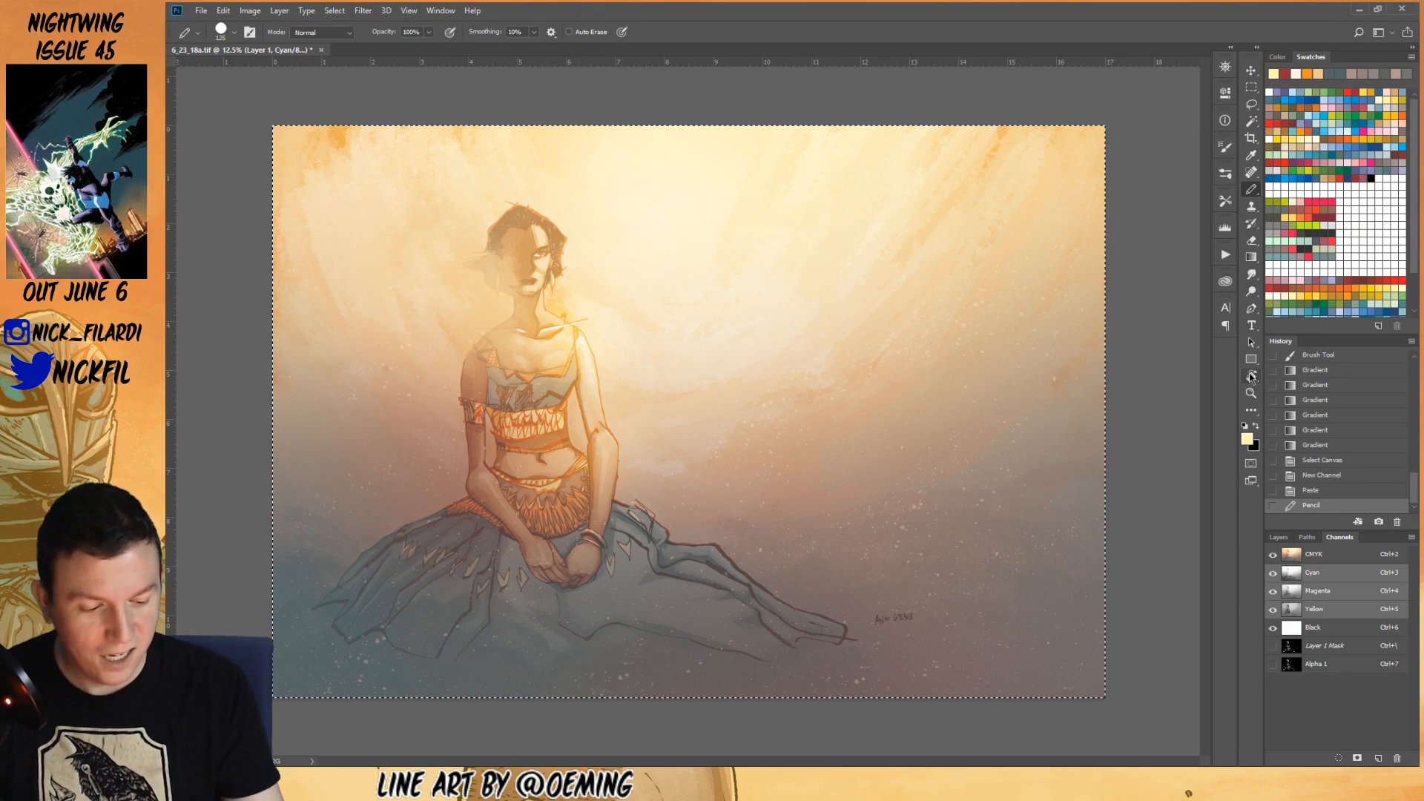
# - Sample a pale yellow skin colour from the woman's lit shoulder and upper chest for the pencil
pyautogui.press('z')
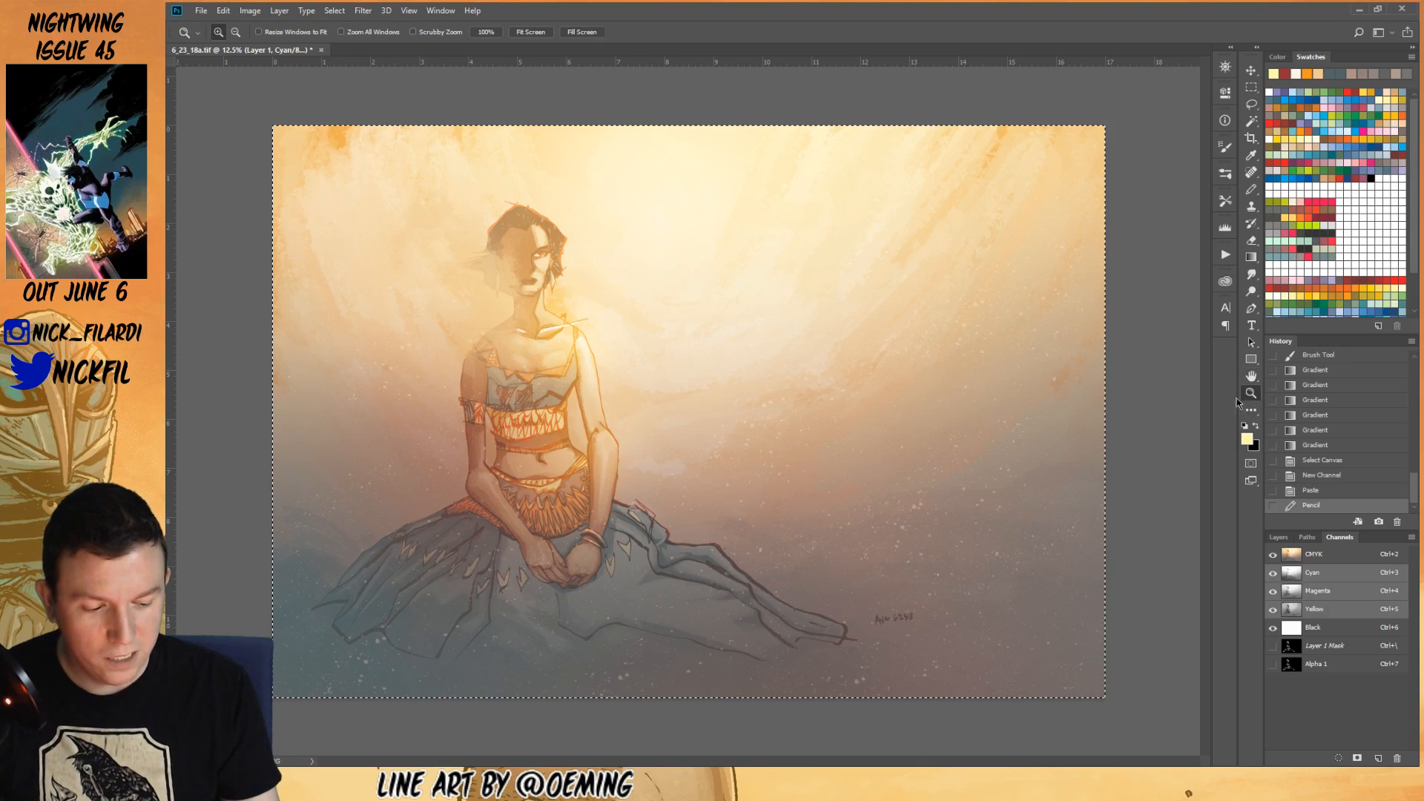
pyautogui.click(647, 469)
pyautogui.click(1250, 377)
pyautogui.moveTo(655, 531); pyautogui.dragTo(805, 508)
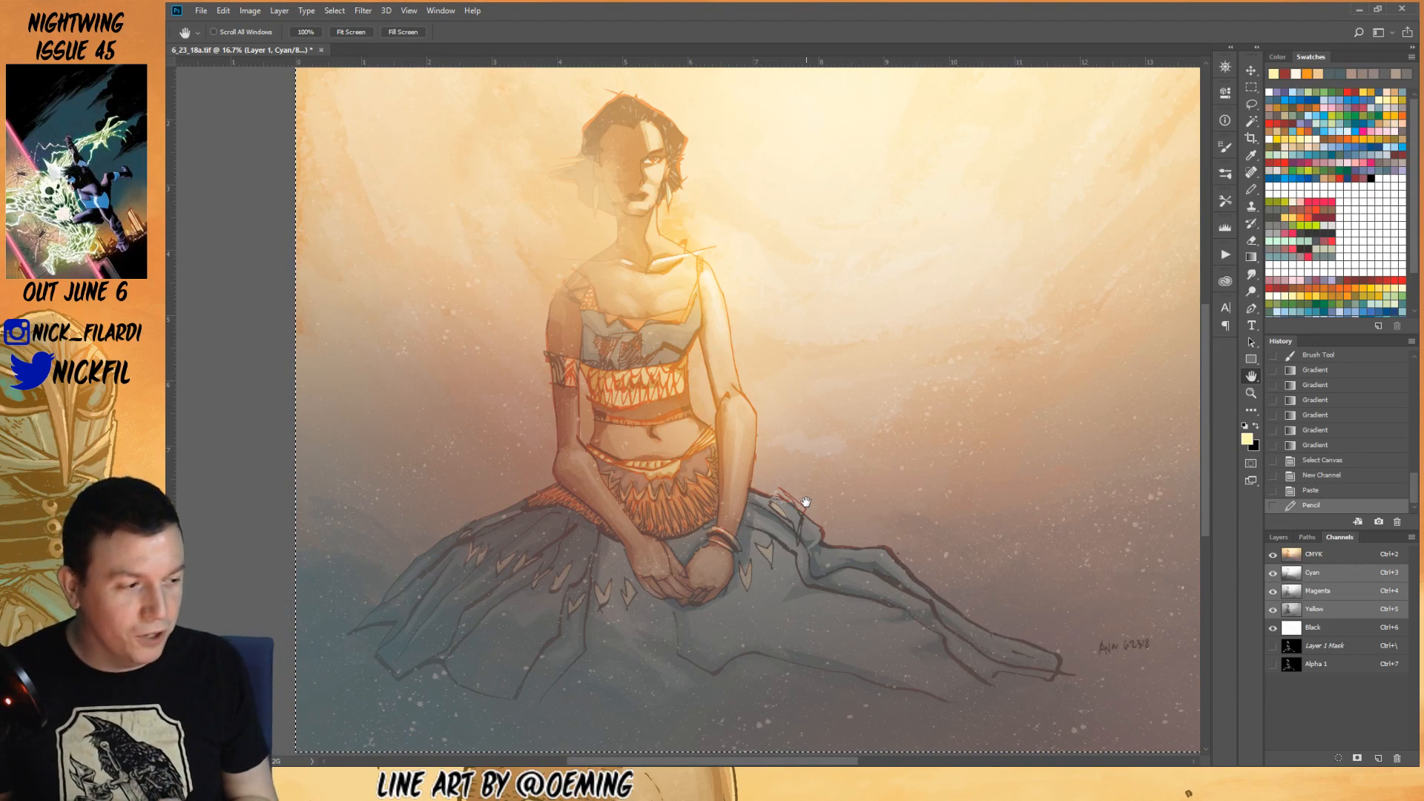
pyautogui.moveTo(747, 454); pyautogui.dragTo(835, 523)
pyautogui.click(1252, 189)
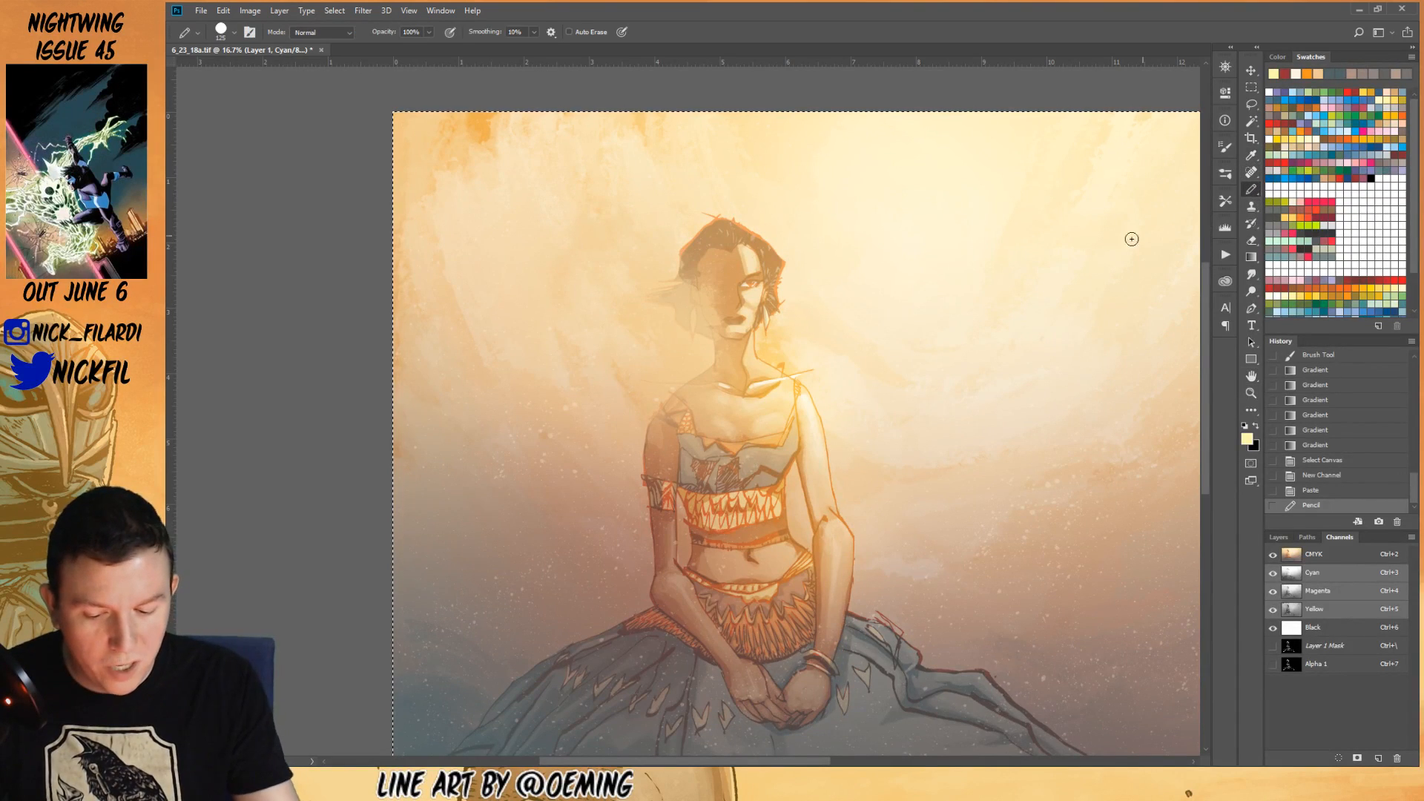
pyautogui.keyDown('alt'); pyautogui.click(775, 375); pyautogui.keyUp('alt')
pyautogui.keyDown('alt'); pyautogui.click(786, 403); pyautogui.keyUp('alt')
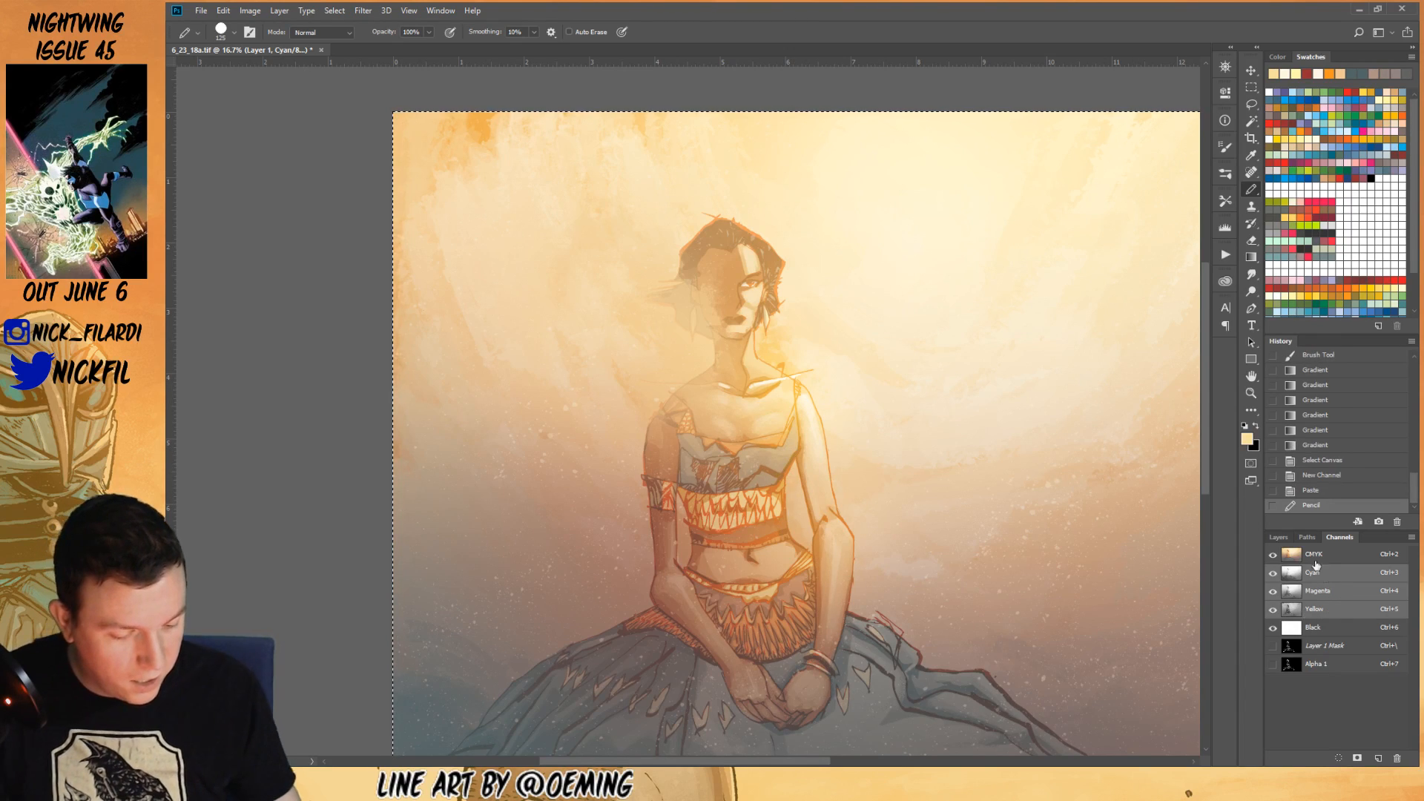
# - Select the Background layer and dab the pale colour with the pencil along the lit side of the blue top
pyautogui.click(1279, 537)
pyautogui.click(1341, 717)
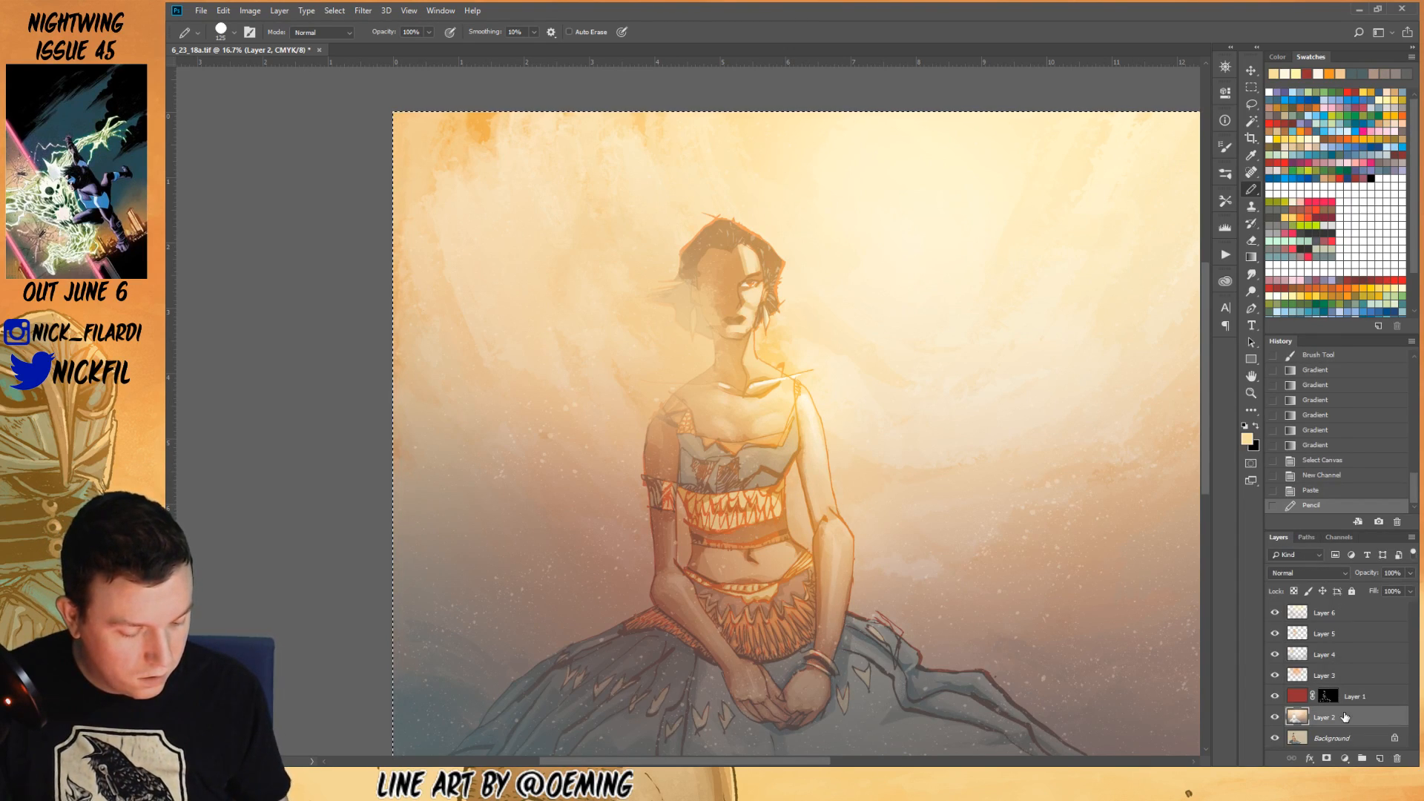
pyautogui.click(1332, 738)
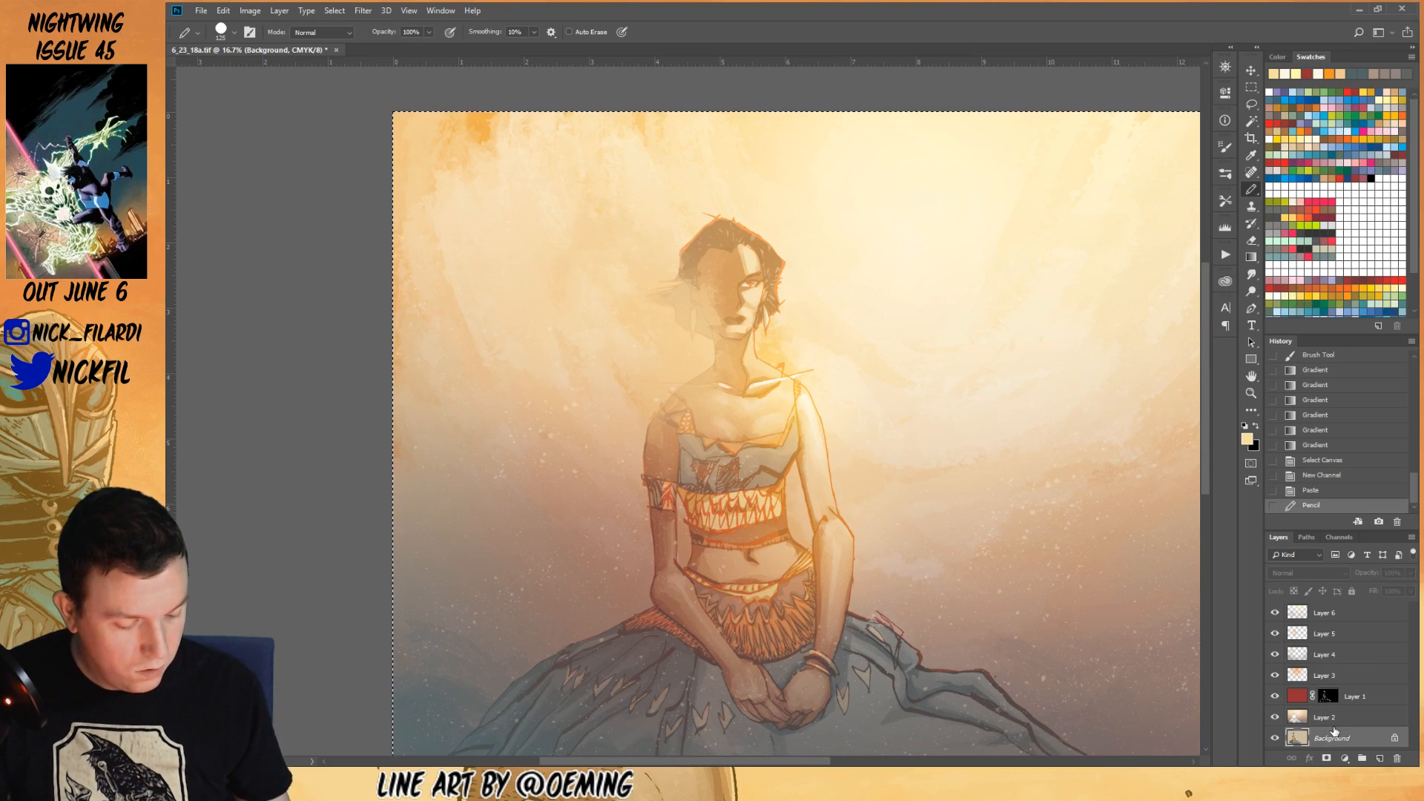
pyautogui.click(795, 451)
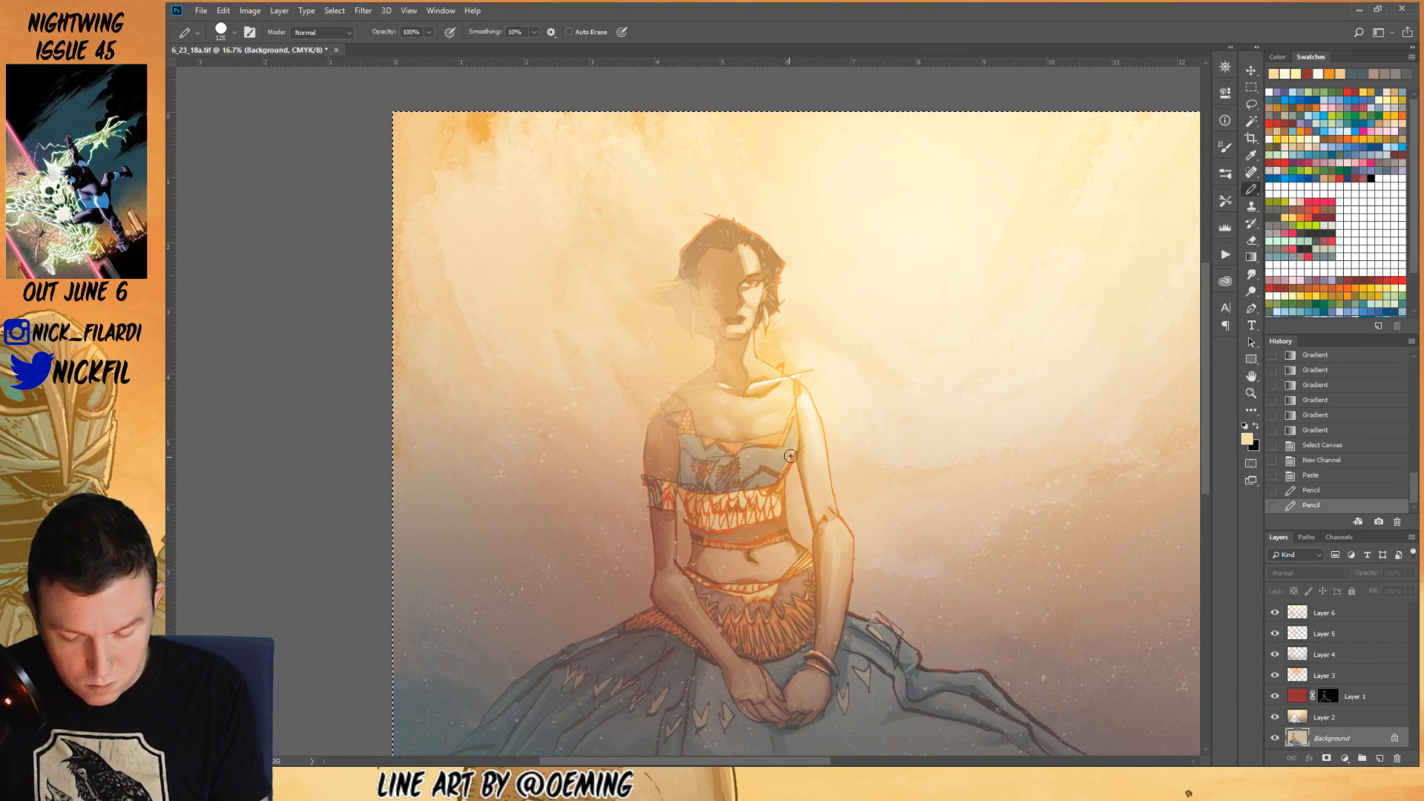
pyautogui.click(794, 438)
pyautogui.click(792, 429)
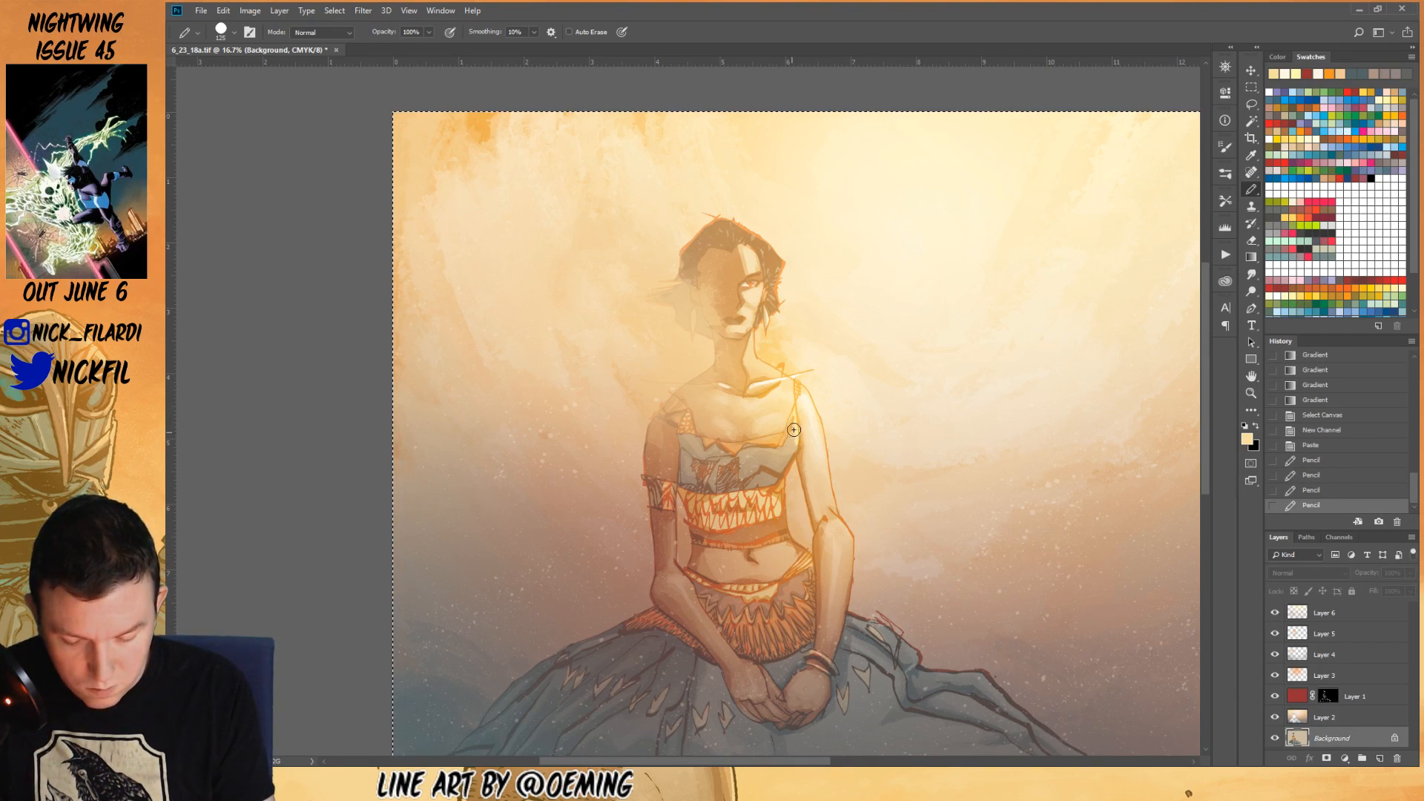
# - Switch to the textured 30 px brush, enlarge it and dab warm light along the strap and lit edge of the top
pyautogui.click(225, 32)
pyautogui.click(307, 501)
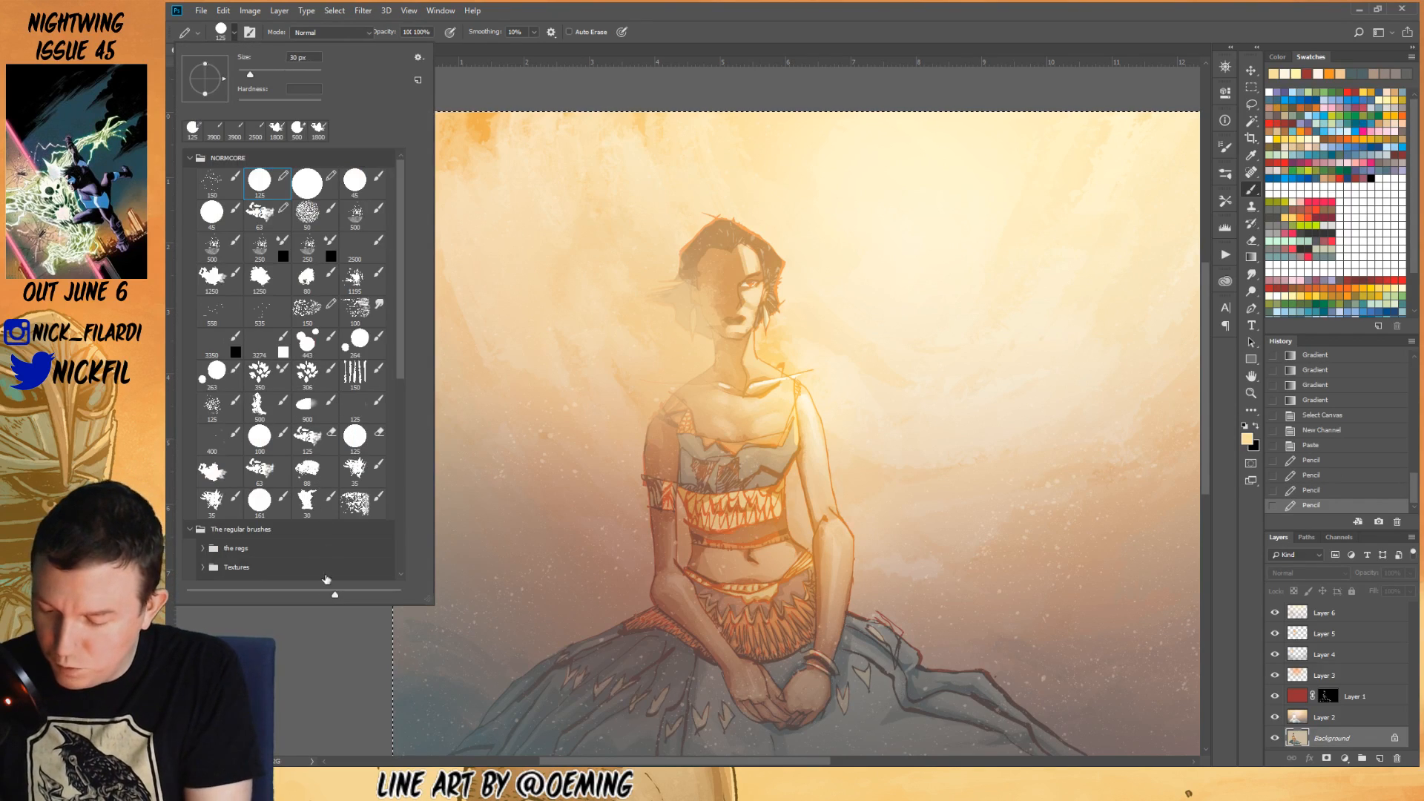
pyautogui.click(793, 413)
pyautogui.click(793, 403)
pyautogui.hotkey('ctrl', 'z')
pyautogui.press(']')
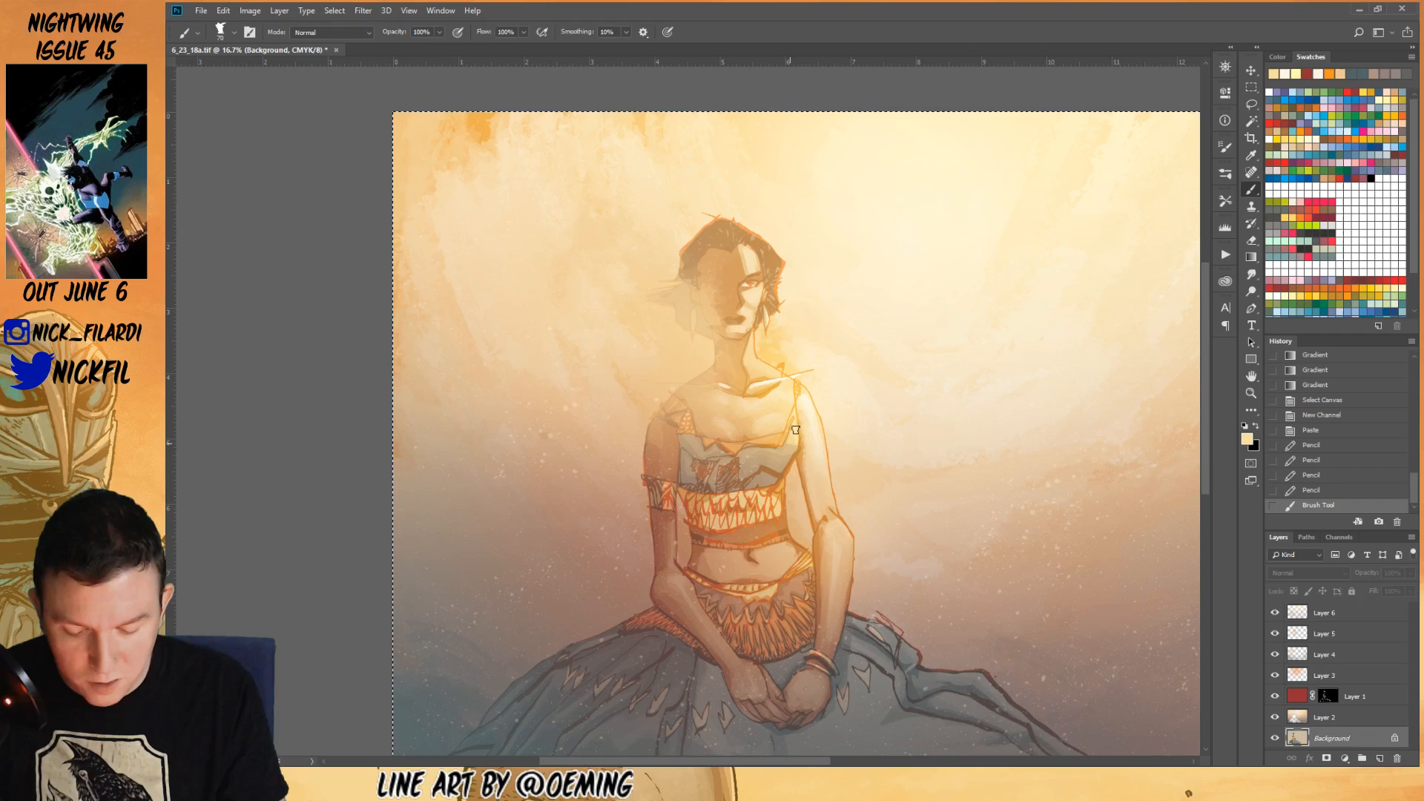
pyautogui.click(794, 435)
pyautogui.click(788, 446)
pyautogui.click(781, 456)
pyautogui.click(796, 427)
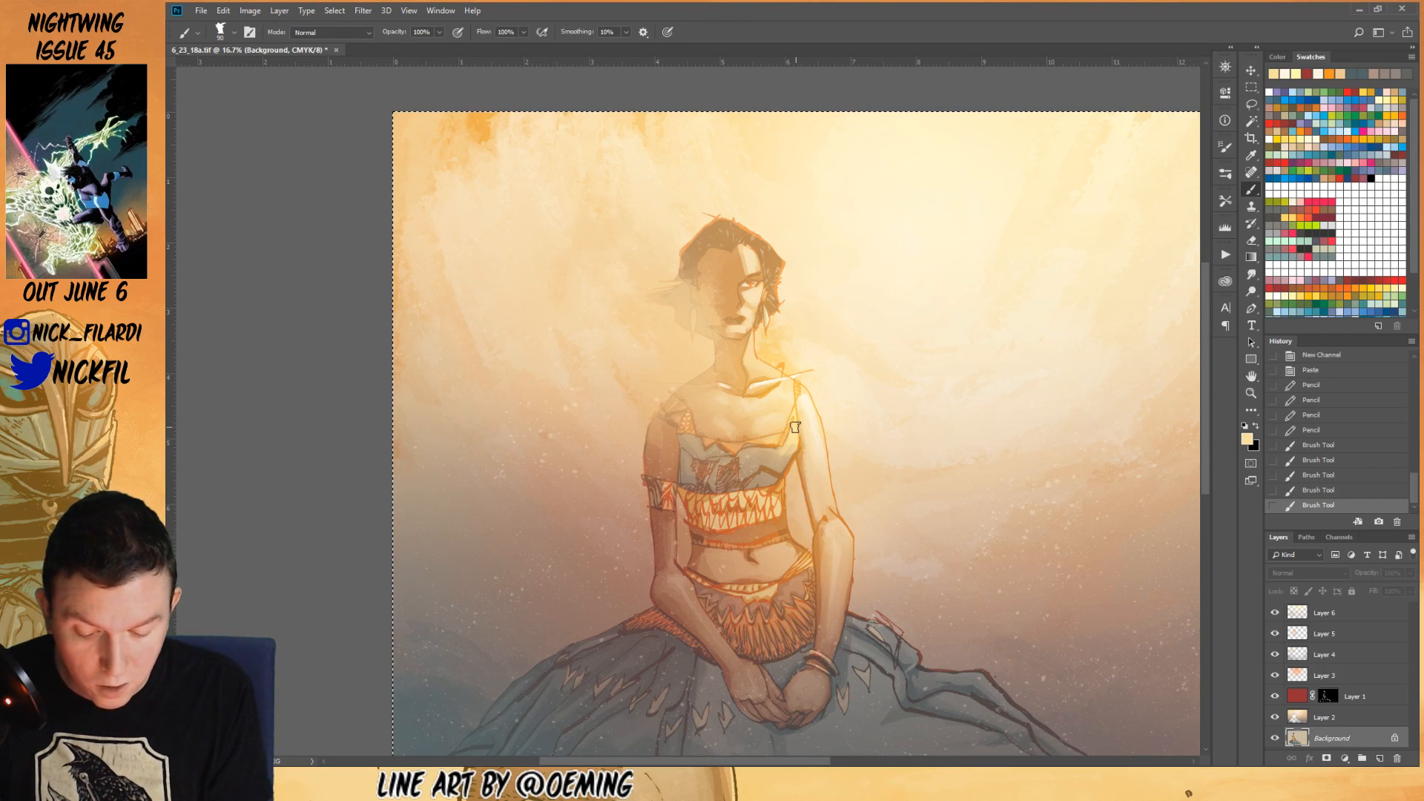
pyautogui.moveTo(765, 455)
pyautogui.mouseDown()
pyautogui.moveTo(787, 450)
pyautogui.moveTo(775, 464)
pyautogui.mouseUp()
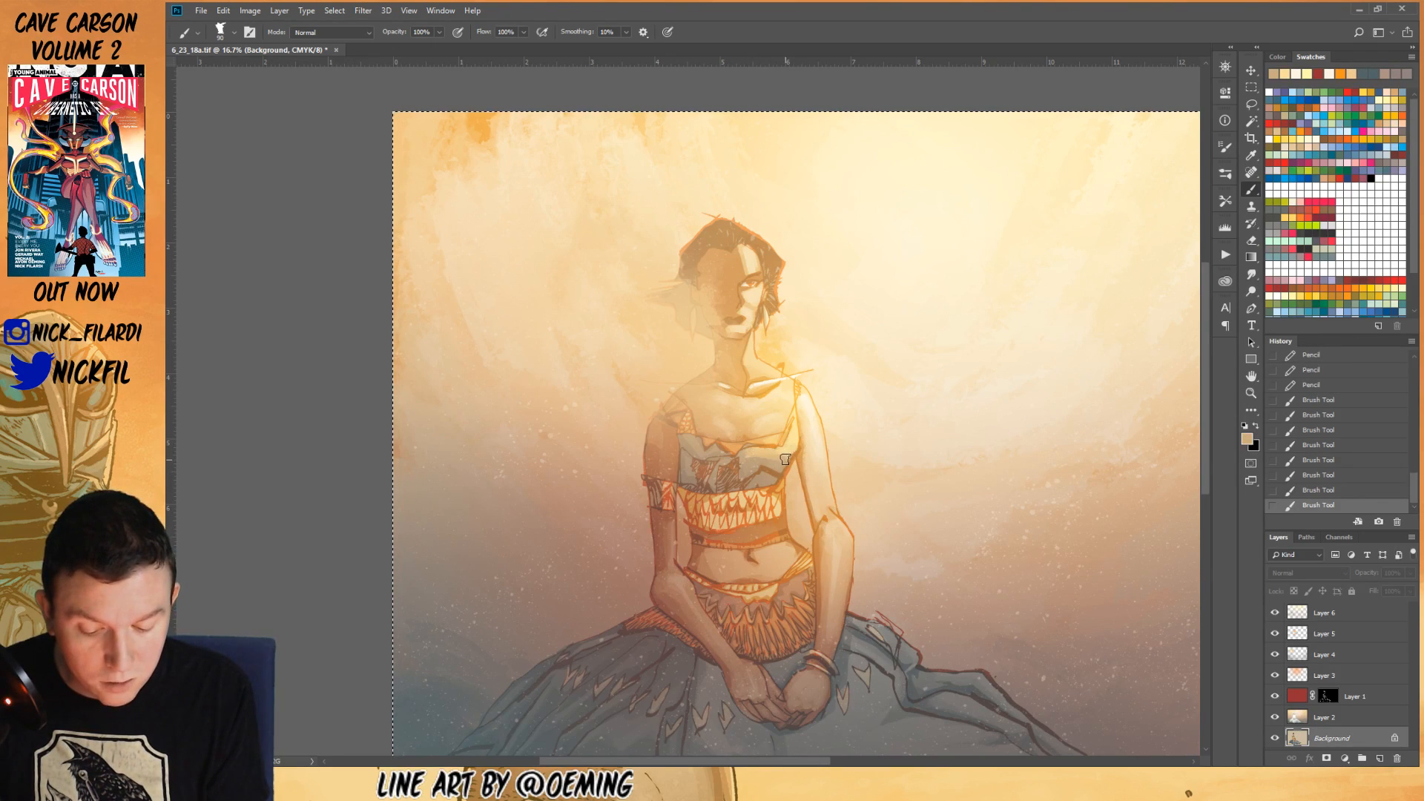
# - Set the brush opacity to 50% and paint softer warm light across the folds of the blue top
pyautogui.press('5')
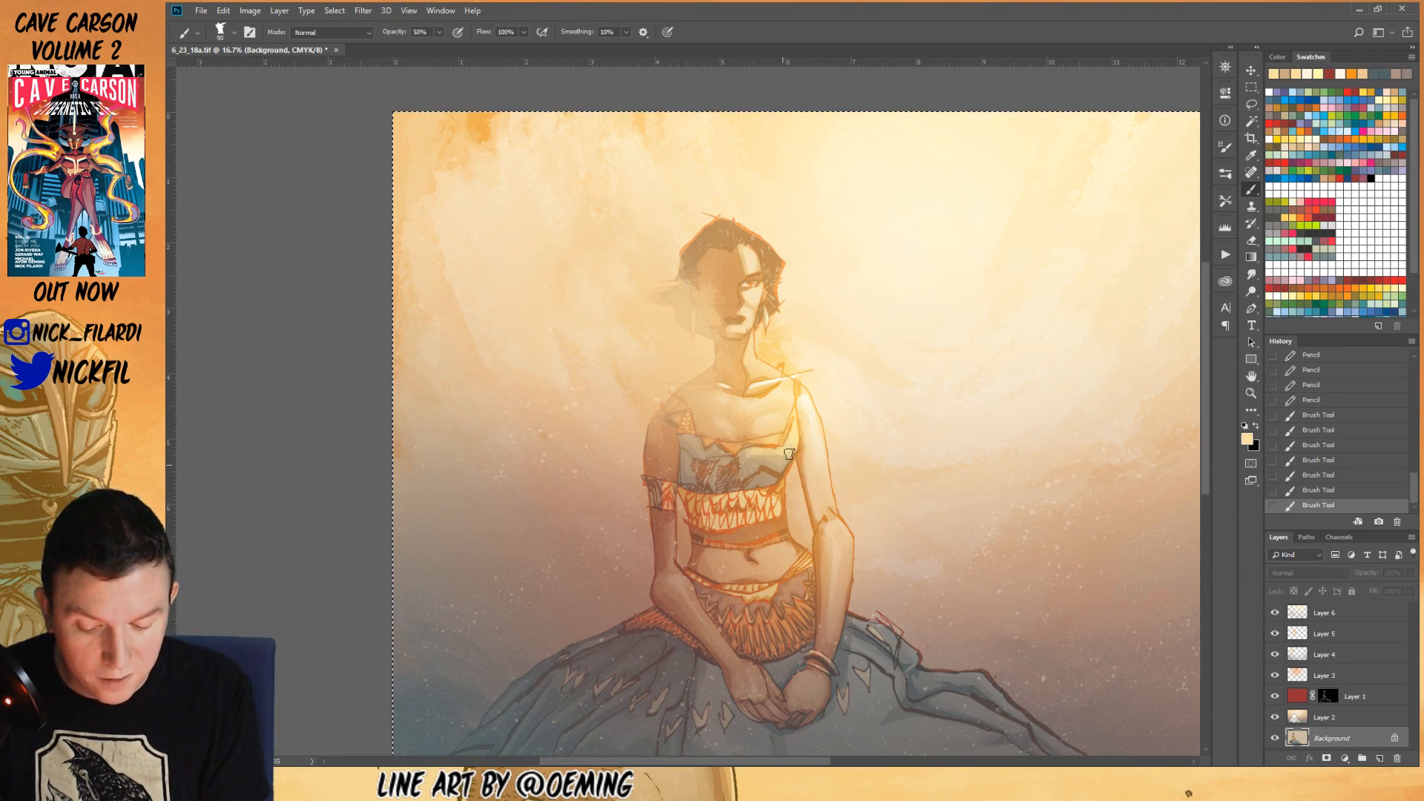
pyautogui.moveTo(755, 449)
pyautogui.mouseDown()
pyautogui.moveTo(786, 442)
pyautogui.moveTo(750, 436)
pyautogui.moveTo(694, 439)
pyautogui.mouseUp()
pyautogui.moveTo(694, 440); pyautogui.dragTo(729, 471)
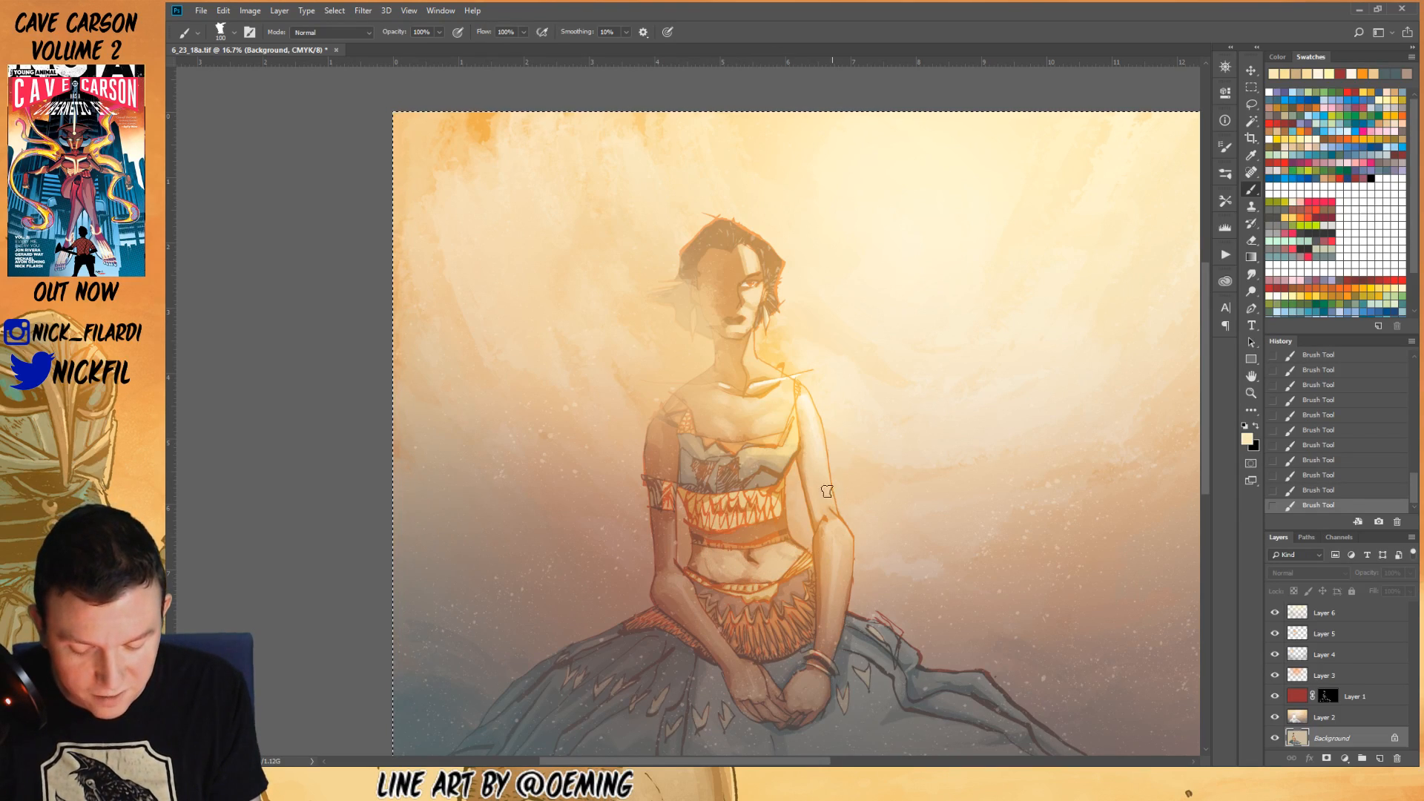
# - Sample peach and brown tones around the midriff and paint light and shadow over the stomach and navel
pyautogui.keyDown('alt'); pyautogui.click(762, 551); pyautogui.keyUp('alt')
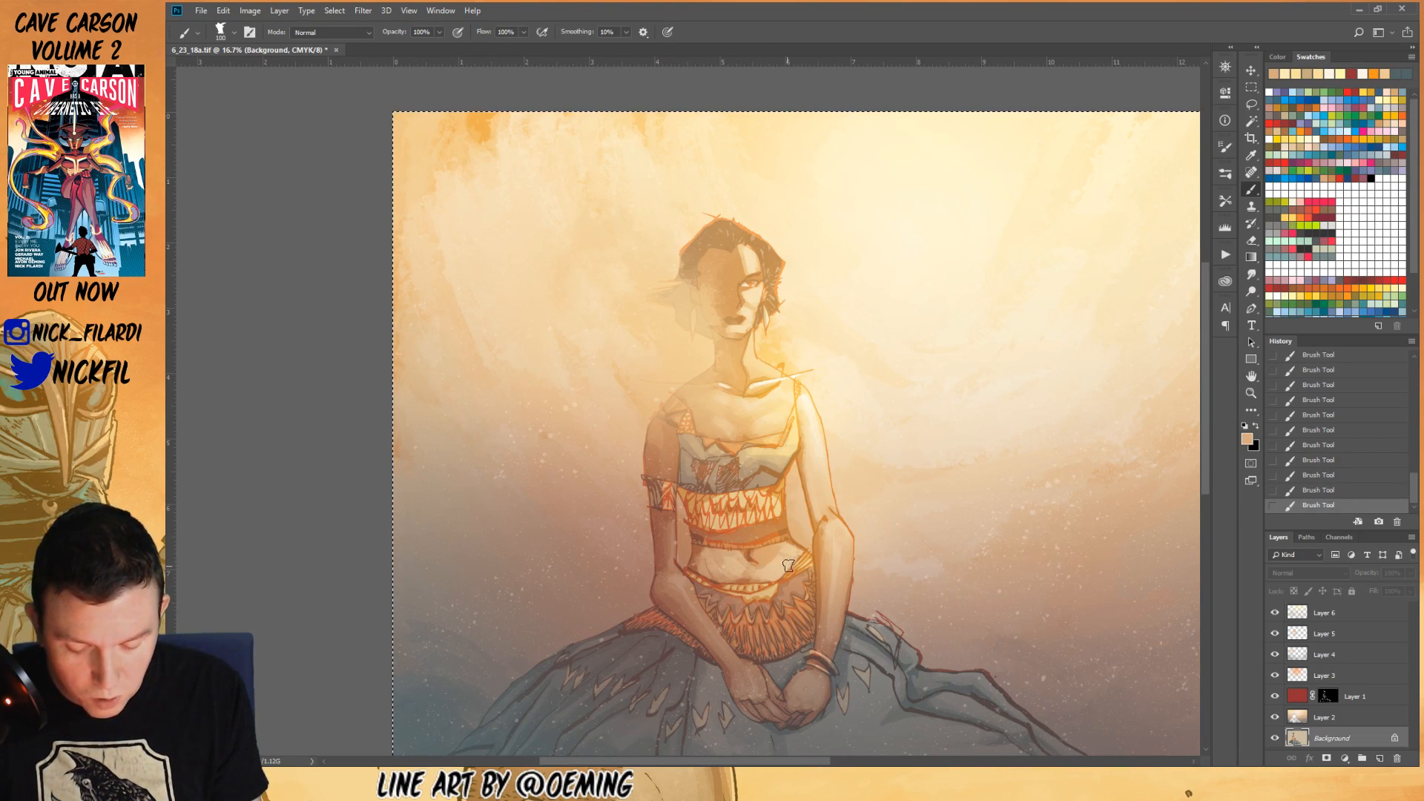
pyautogui.keyDown('alt'); pyautogui.click(703, 545); pyautogui.keyUp('alt')
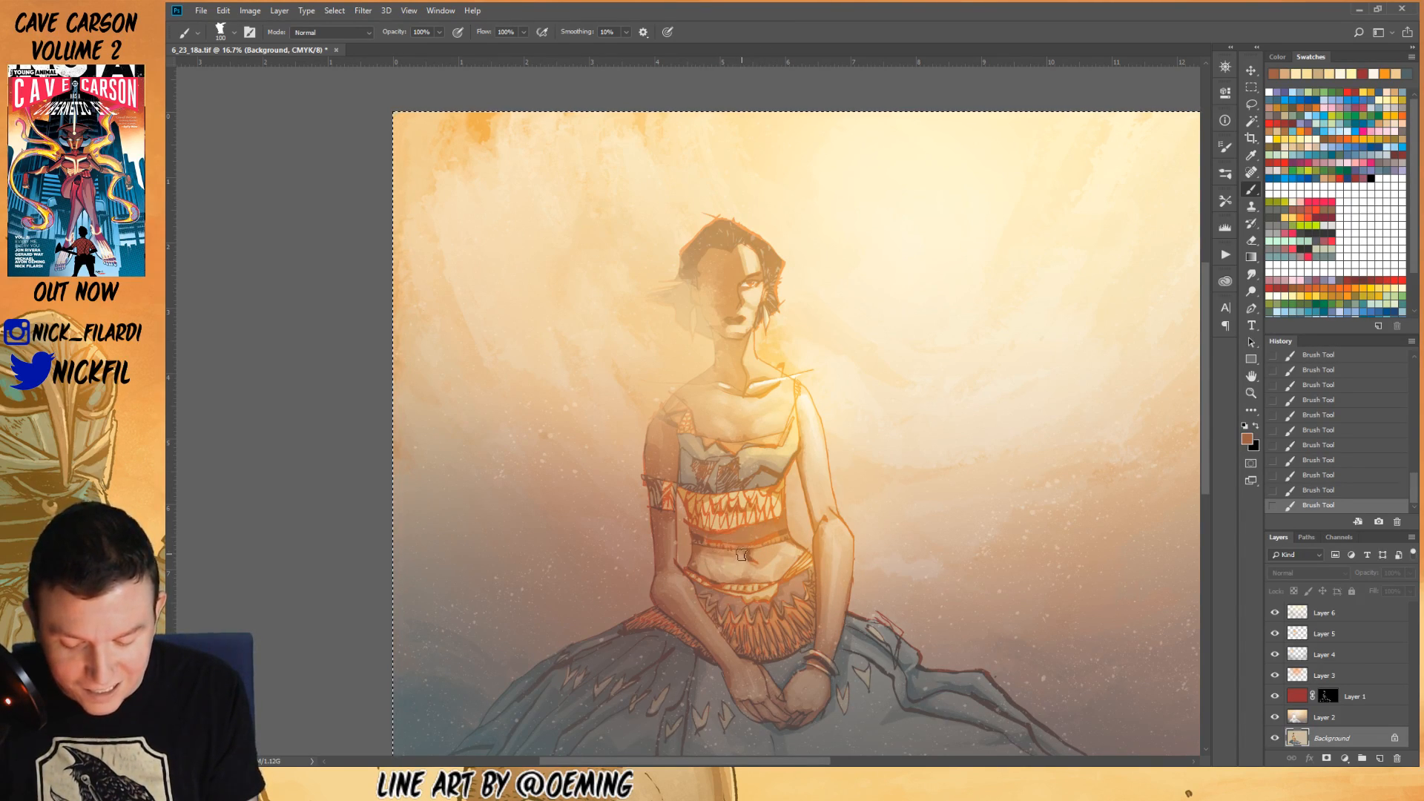
pyautogui.keyDown('alt'); pyautogui.click(769, 553); pyautogui.keyUp('alt')
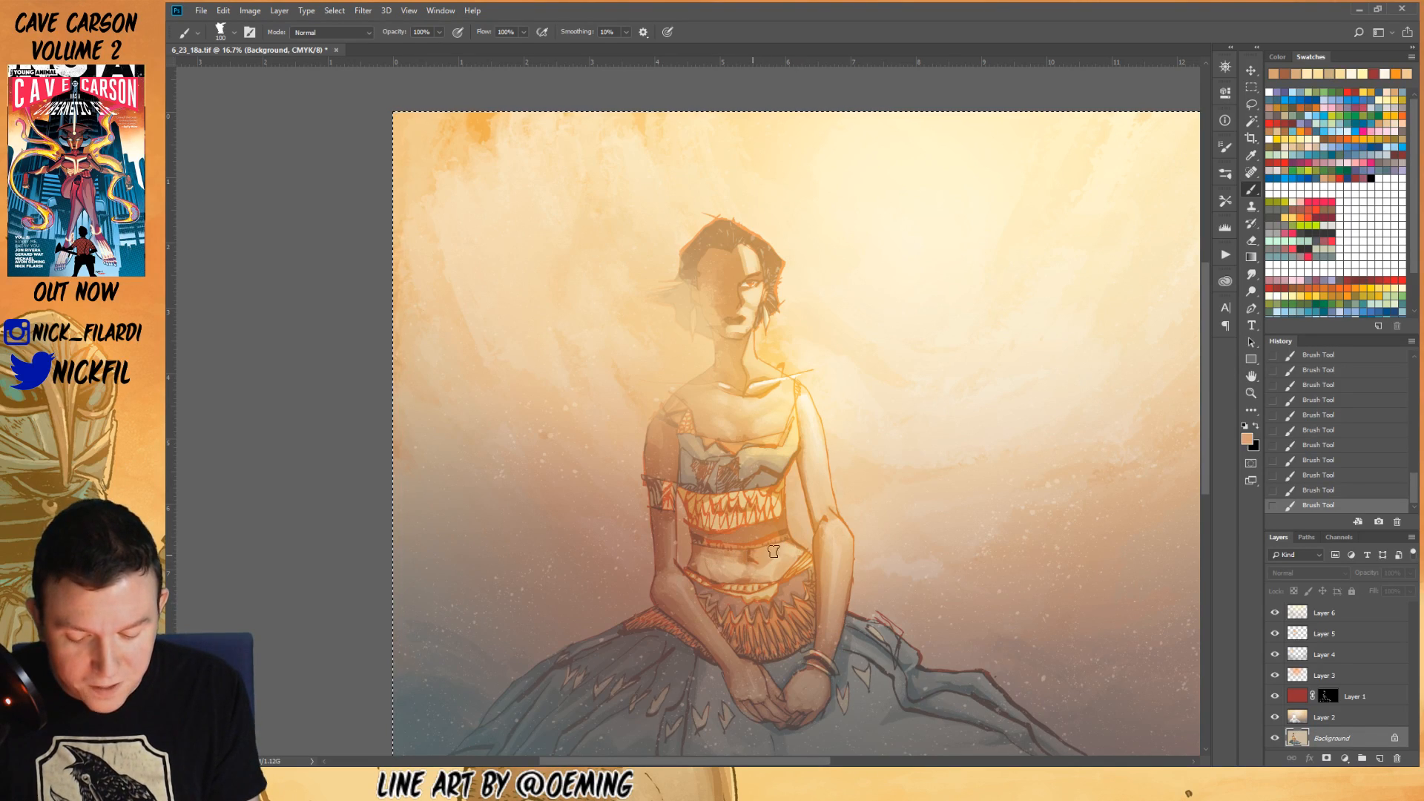
pyautogui.keyDown('alt'); pyautogui.click(744, 561); pyautogui.keyUp('alt')
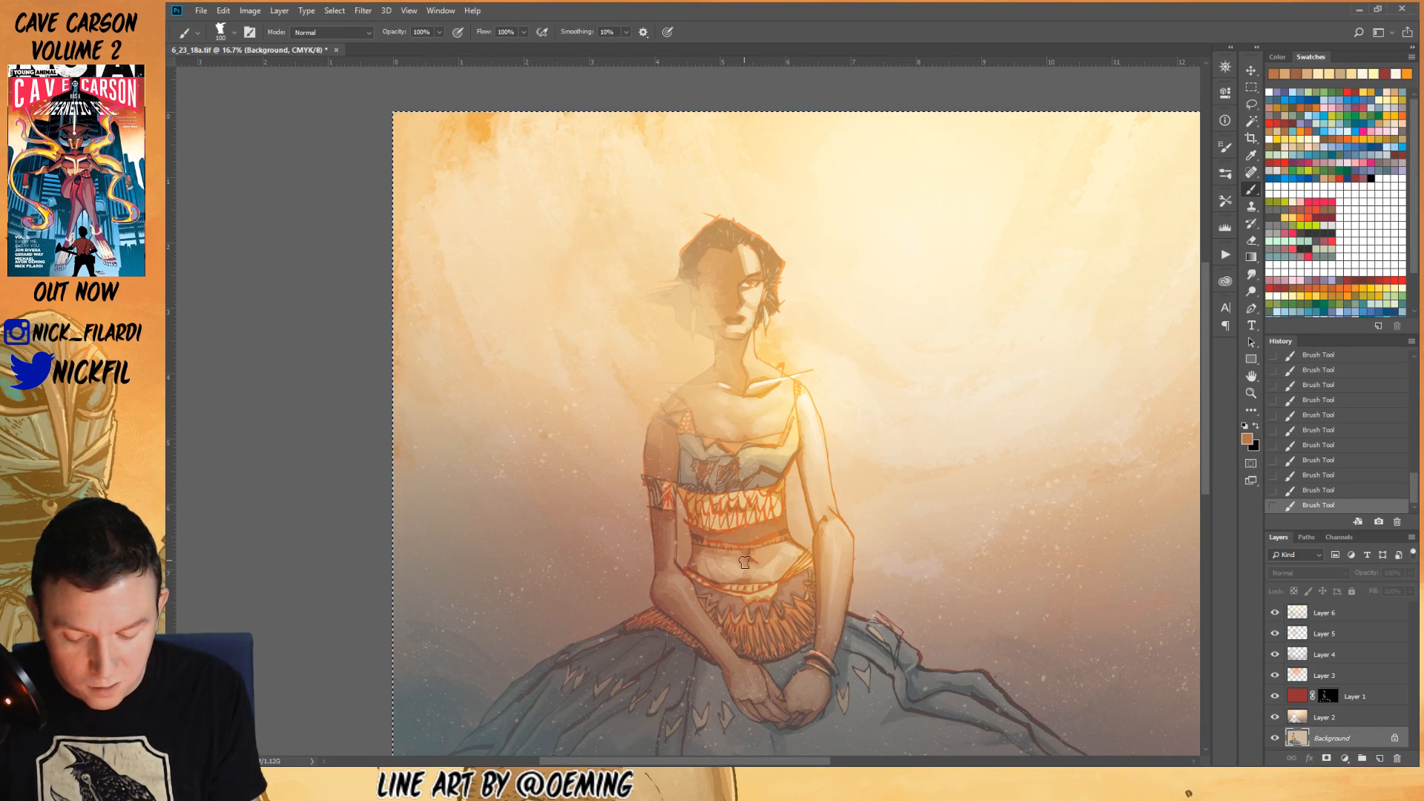
pyautogui.keyDown('alt'); pyautogui.click(773, 565); pyautogui.keyUp('alt')
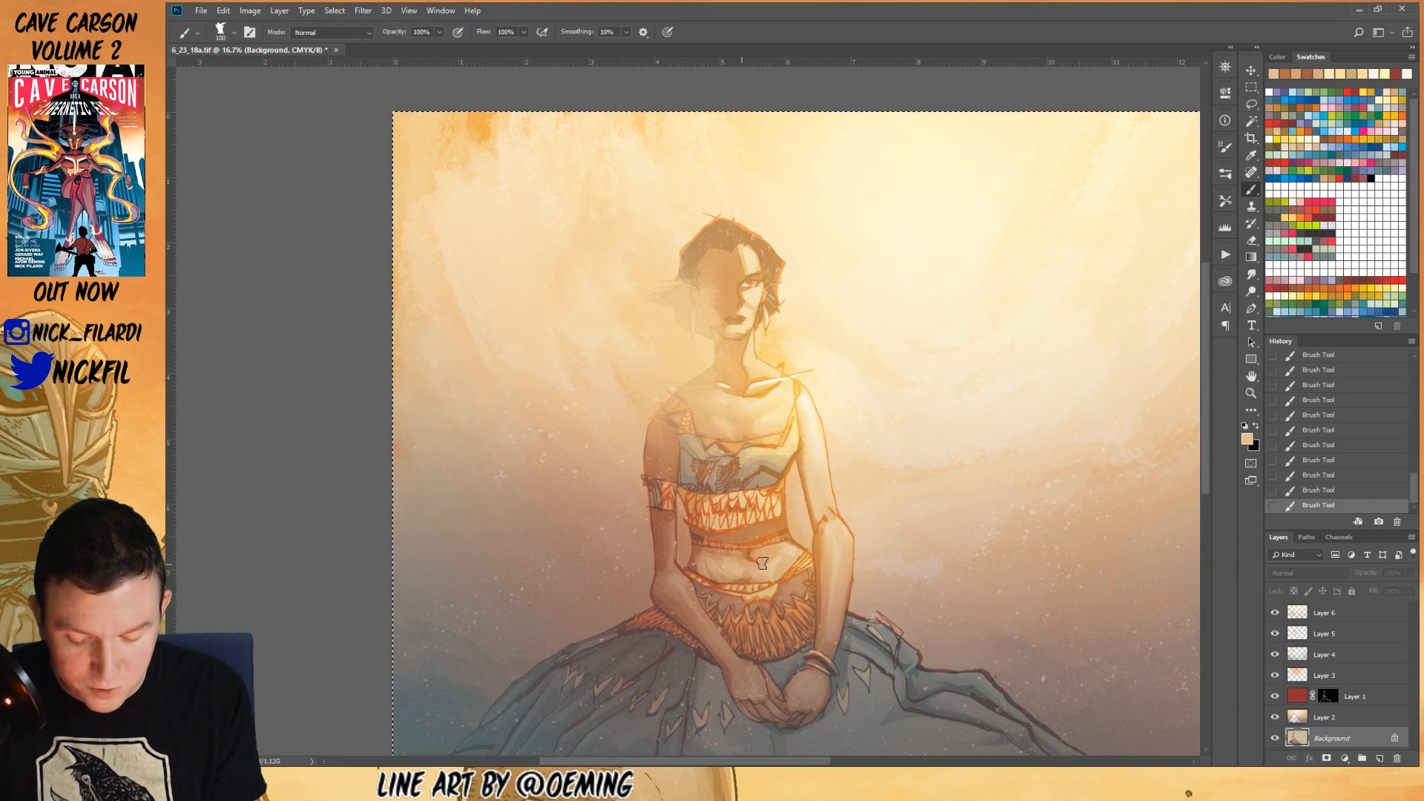
pyautogui.keyDown('alt'); pyautogui.click(750, 564); pyautogui.keyUp('alt')
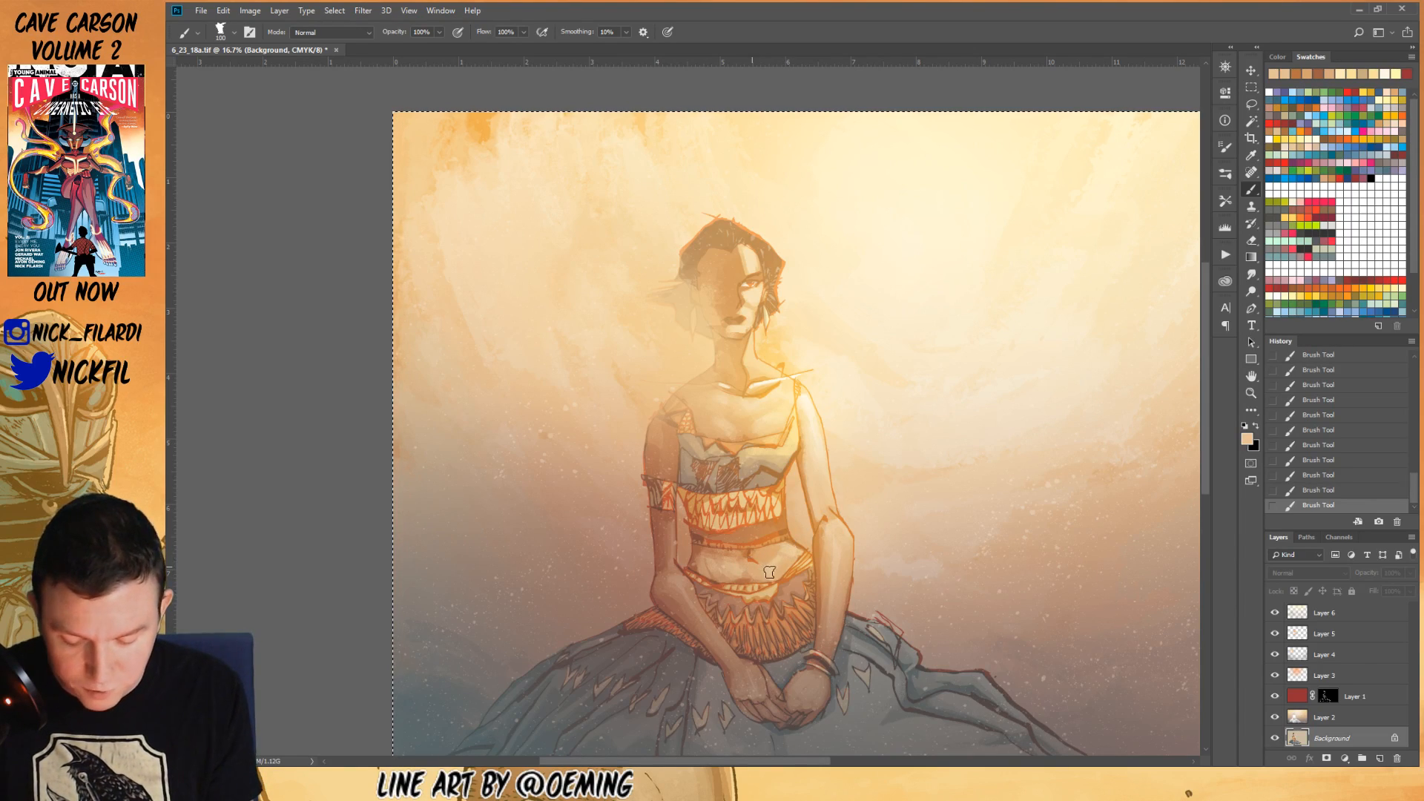
pyautogui.keyDown('alt'); pyautogui.click(787, 555); pyautogui.keyUp('alt')
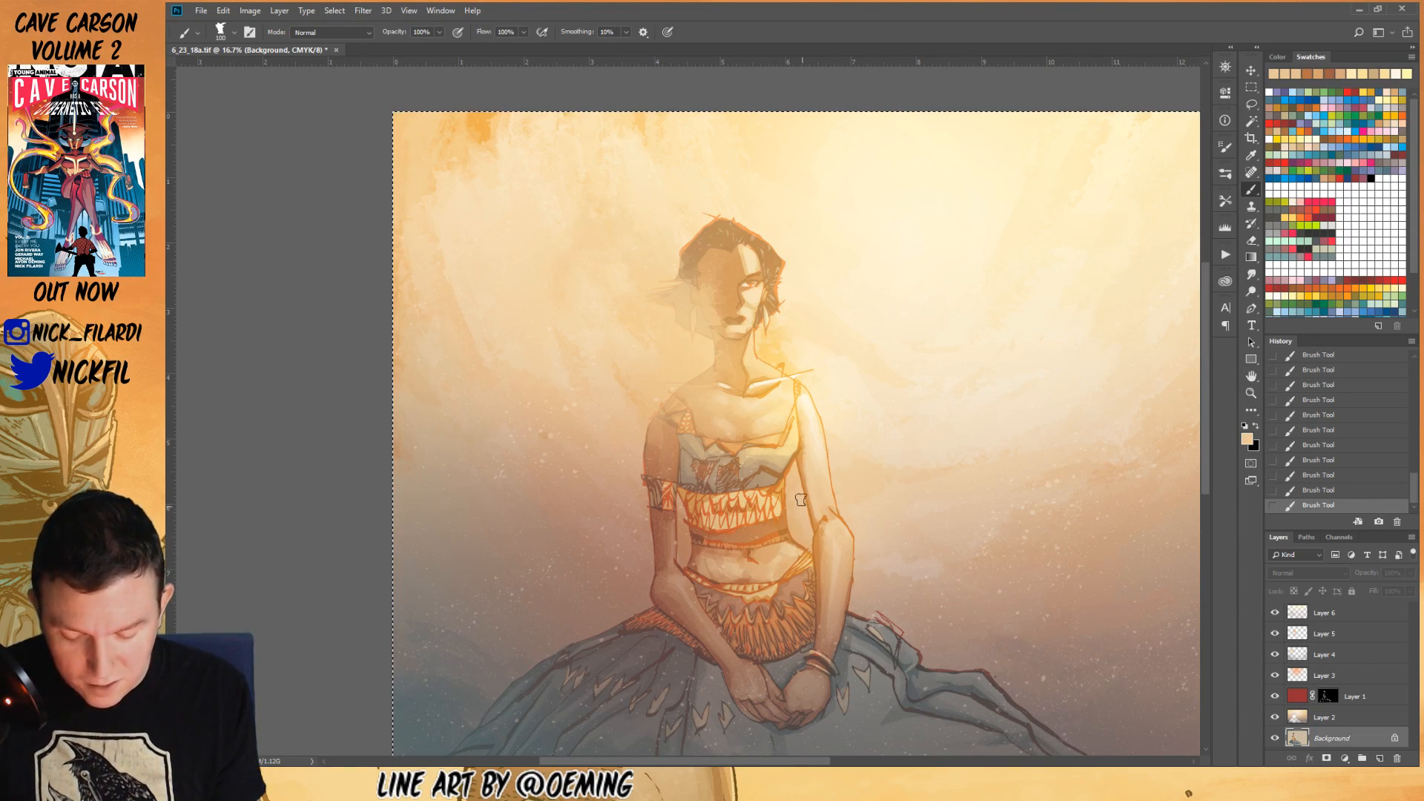
# - Sample light and mid skin tones from the arm and midriff and paint warm light along the lit arm and waist
pyautogui.keyDown('alt'); pyautogui.click(809, 436); pyautogui.keyUp('alt')
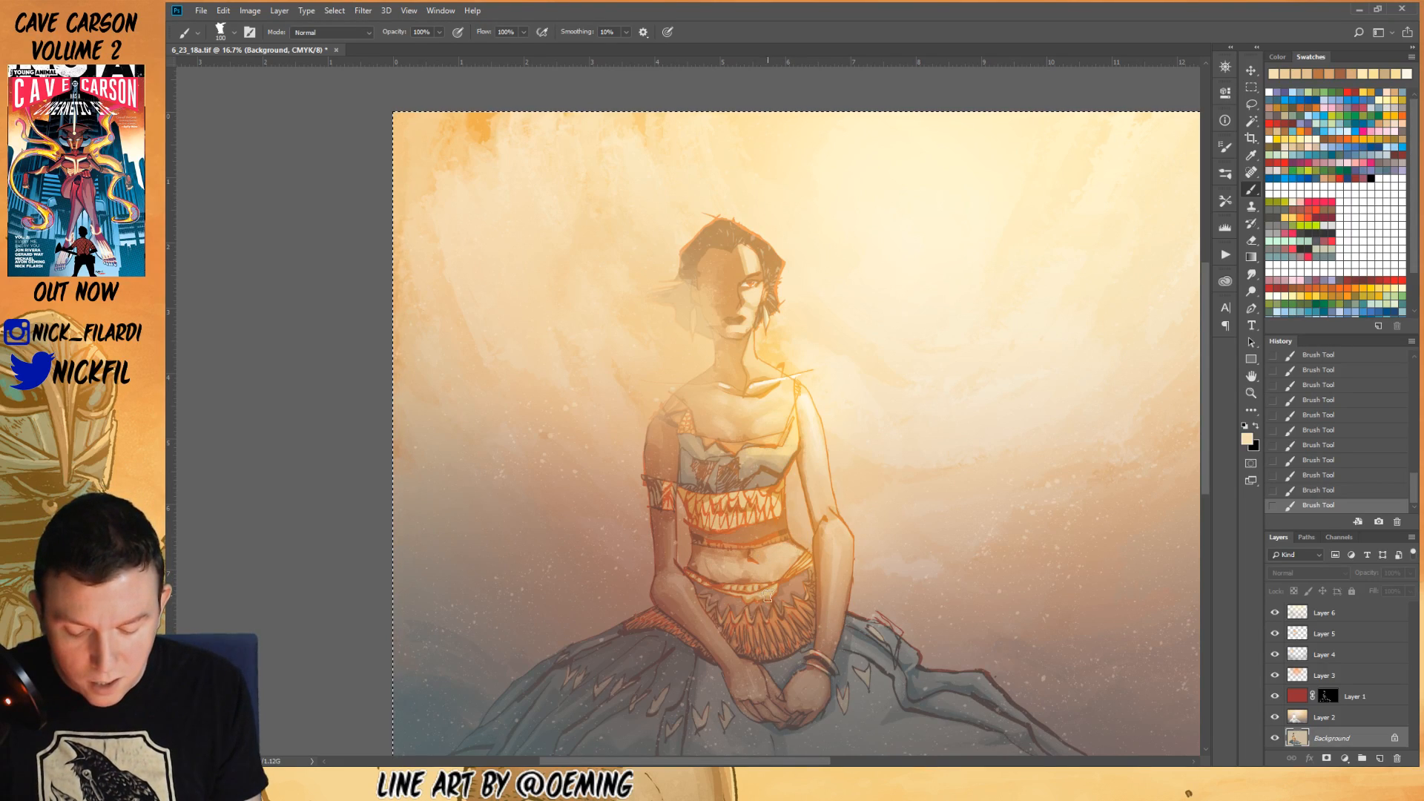
pyautogui.keyDown('alt'); pyautogui.click(785, 566); pyautogui.keyUp('alt')
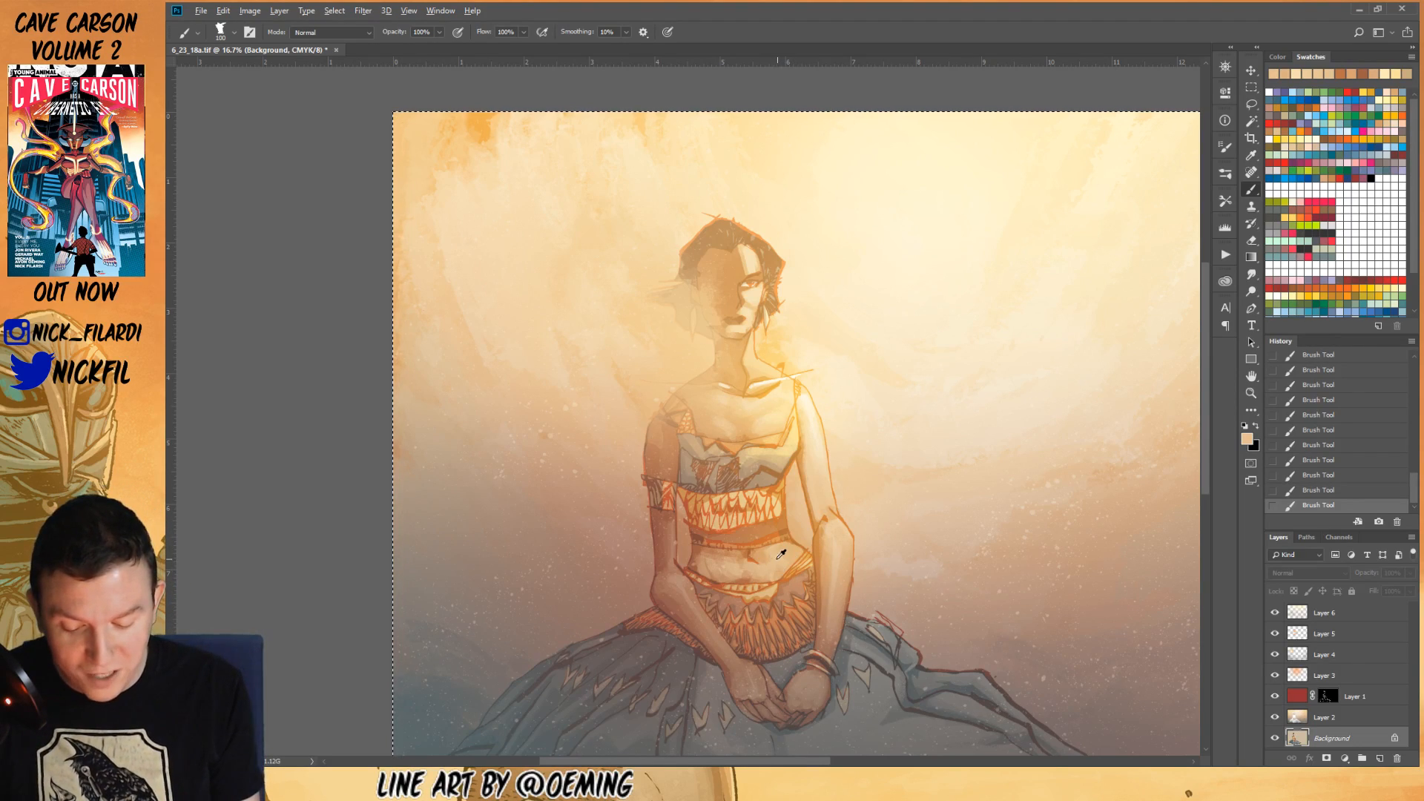
pyautogui.keyDown('alt'); pyautogui.click(820, 411); pyautogui.keyUp('alt')
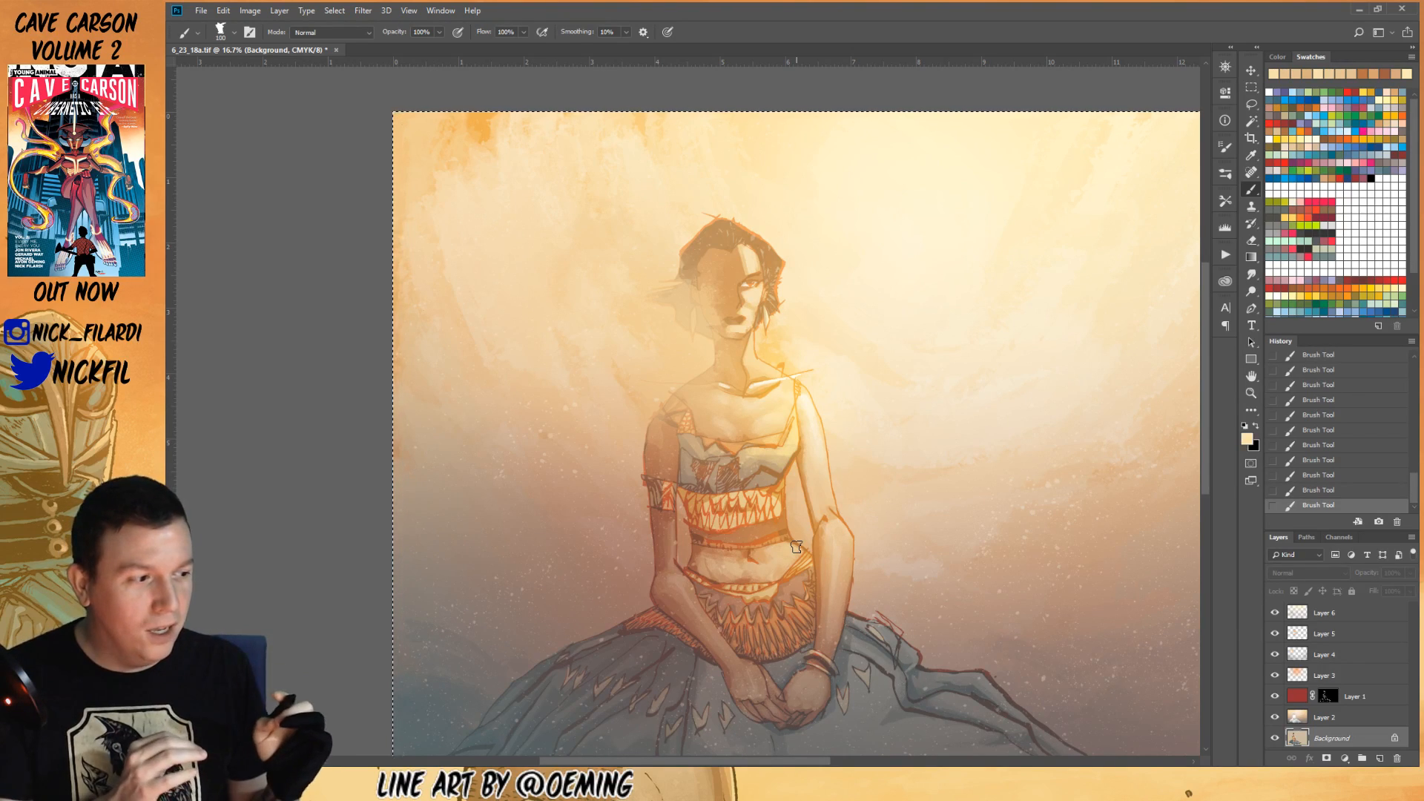
pyautogui.keyDown('alt'); pyautogui.click(748, 562); pyautogui.keyUp('alt')
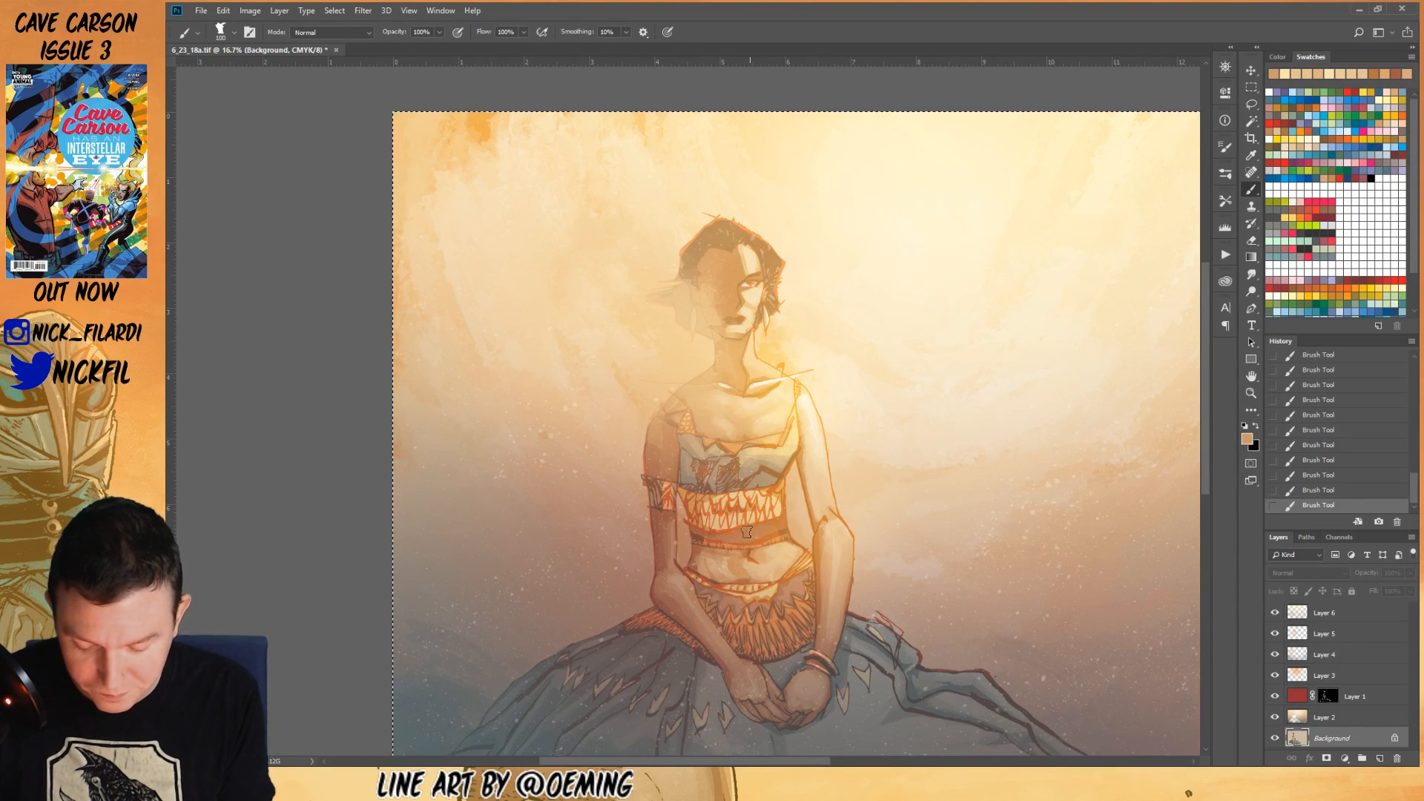
# - Enlarge the brush to 200 px and paint sampled brown and peach tones over the stomach and the folds of the top
pyautogui.press(']')
pyautogui.press(']')
pyautogui.press(']')
pyautogui.press(']')
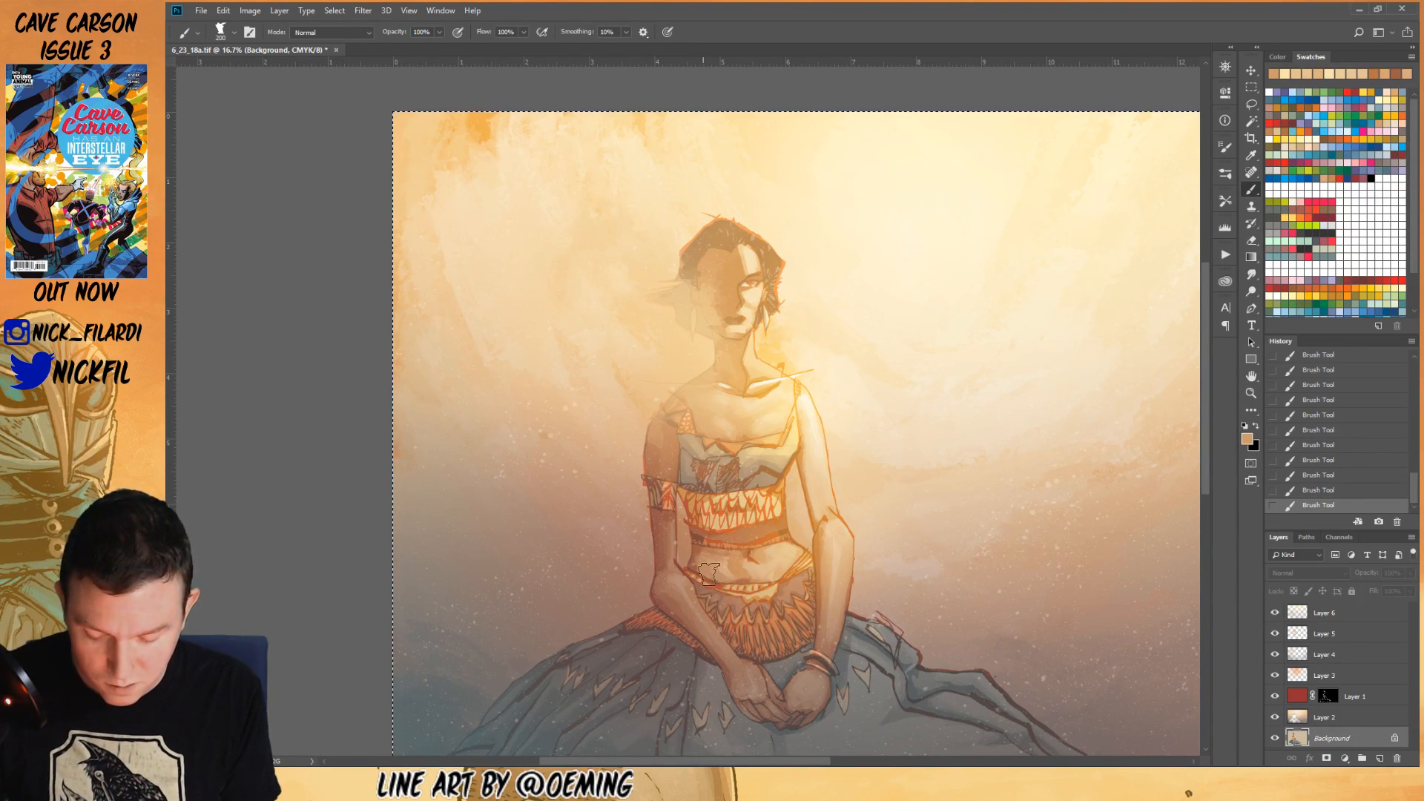
pyautogui.keyDown('alt'); pyautogui.click(702, 549); pyautogui.keyUp('alt')
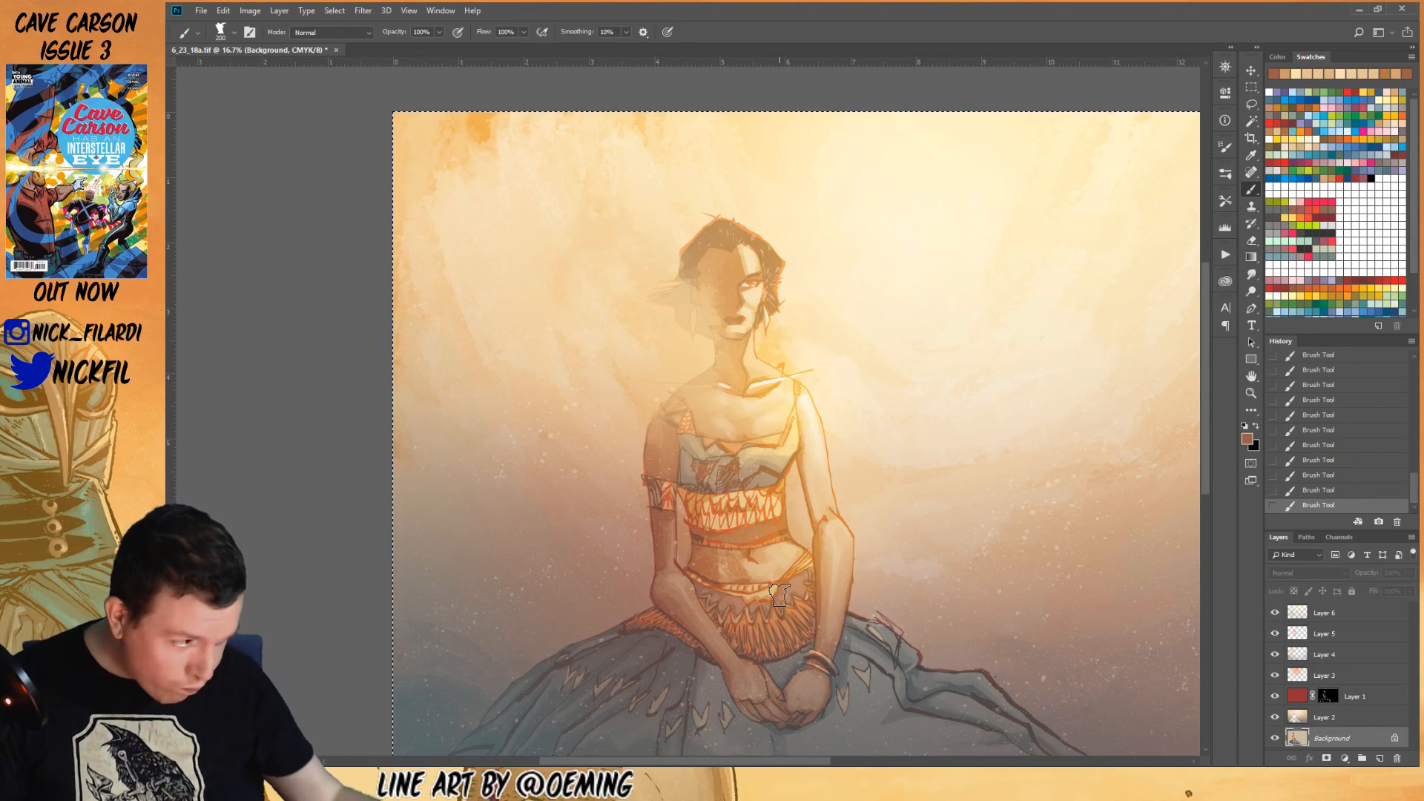
pyautogui.keyDown('alt'); pyautogui.click(786, 449); pyautogui.keyUp('alt')
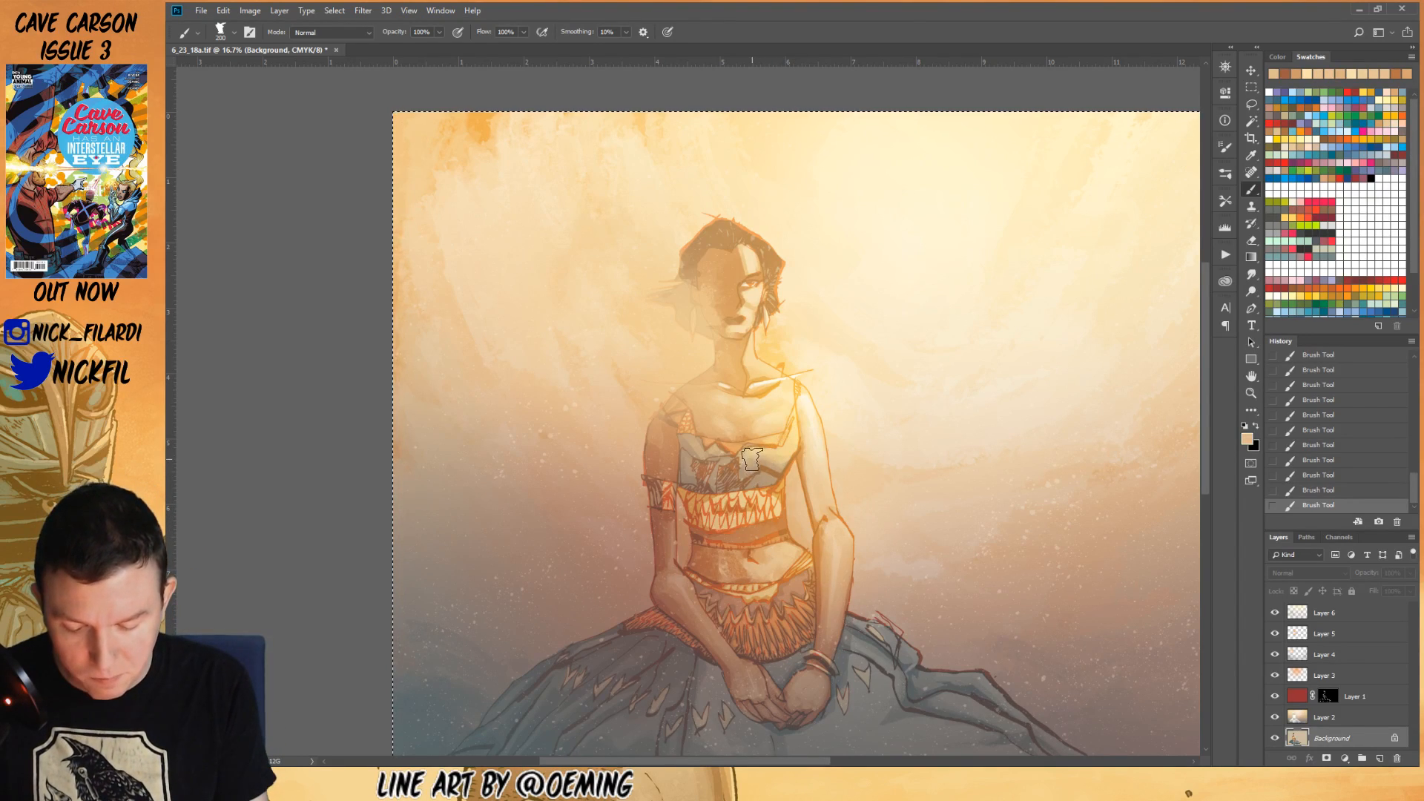
pyautogui.keyDown('alt'); pyautogui.click(703, 466); pyautogui.keyUp('alt')
# - Sample an orange skin tone from the face and dab it over the forehead and shadowed cheek
pyautogui.click(1251, 394)
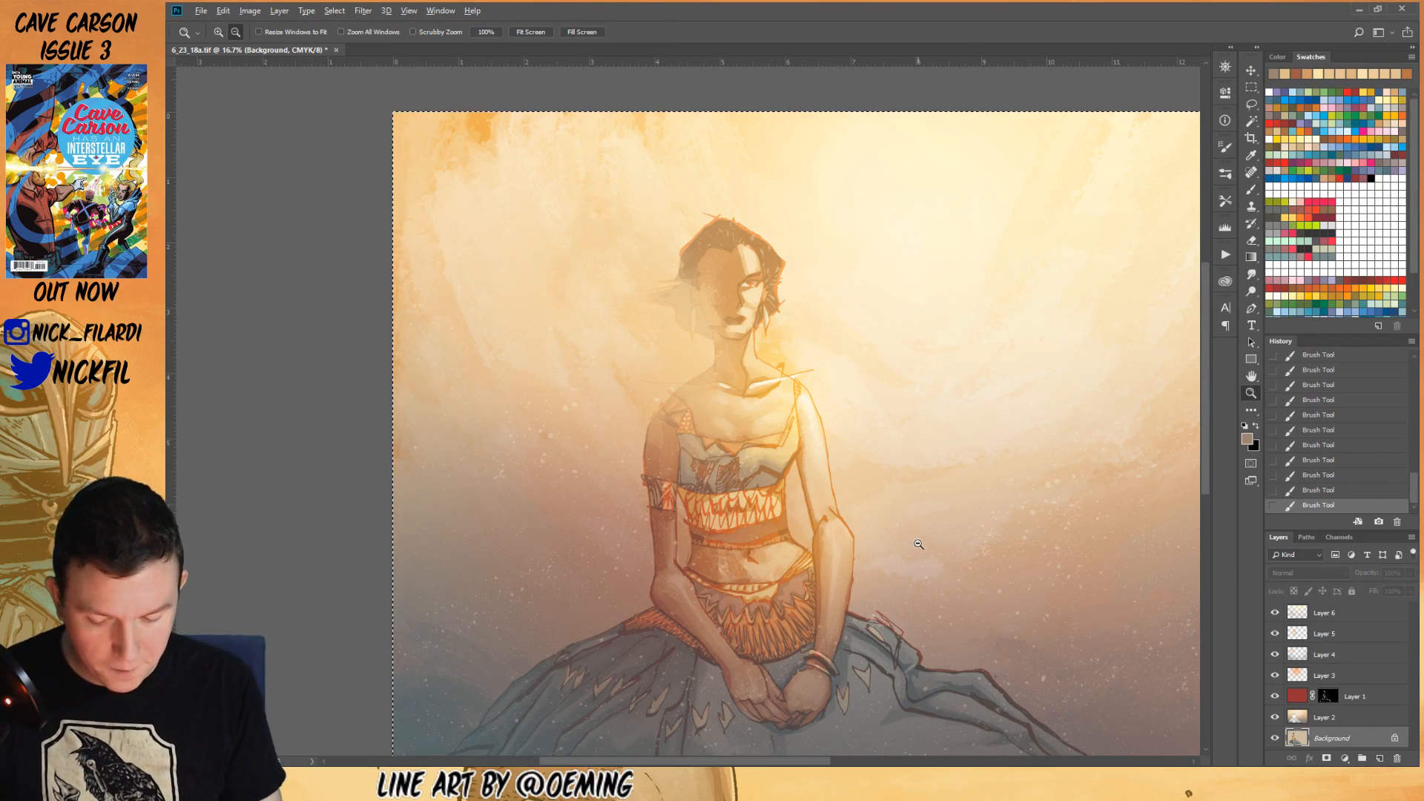
pyautogui.hotkey('ctrl', '-')
pyautogui.click(1251, 376)
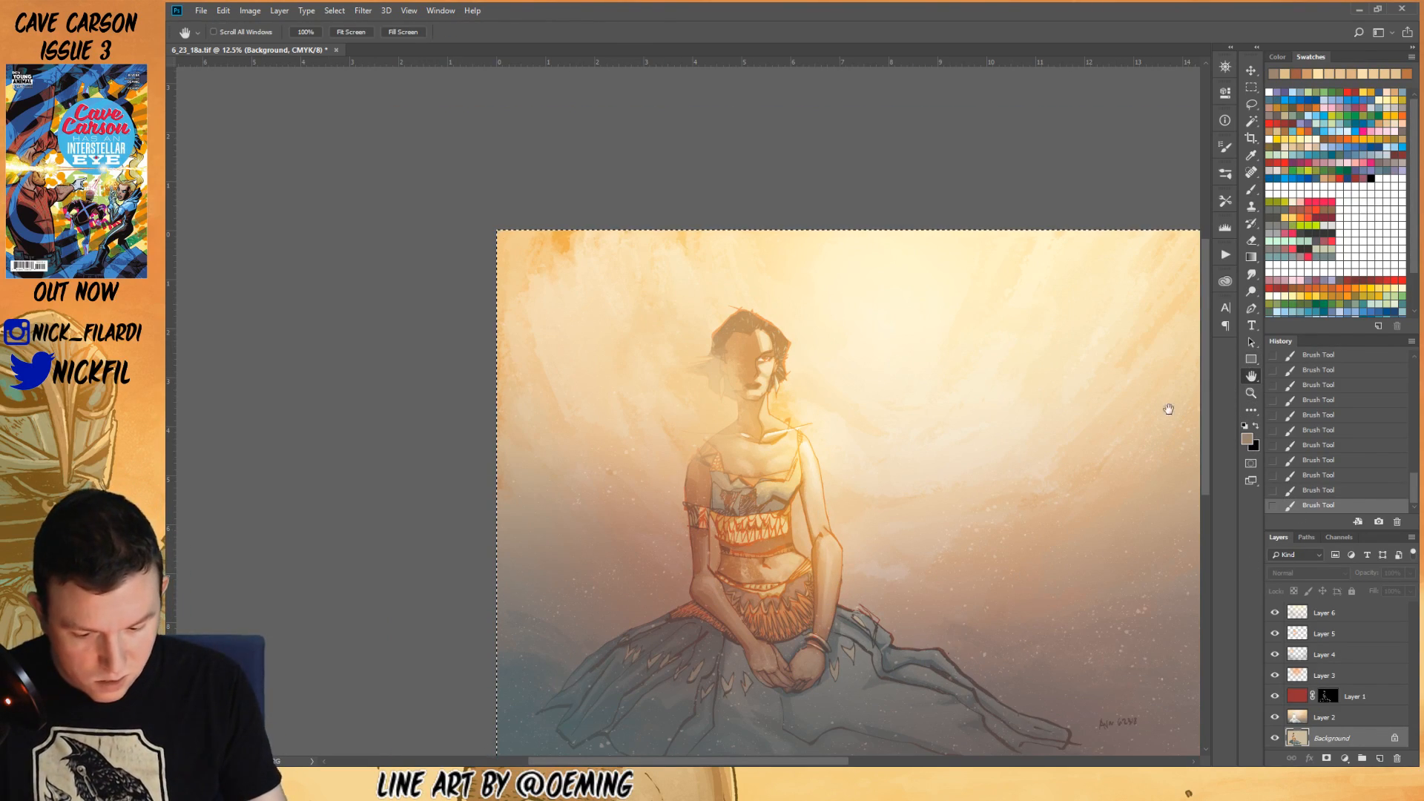
pyautogui.moveTo(827, 499); pyautogui.dragTo(833, 539)
pyautogui.click(1253, 189)
pyautogui.keyDown('alt'); pyautogui.click(751, 416); pyautogui.keyUp('alt')
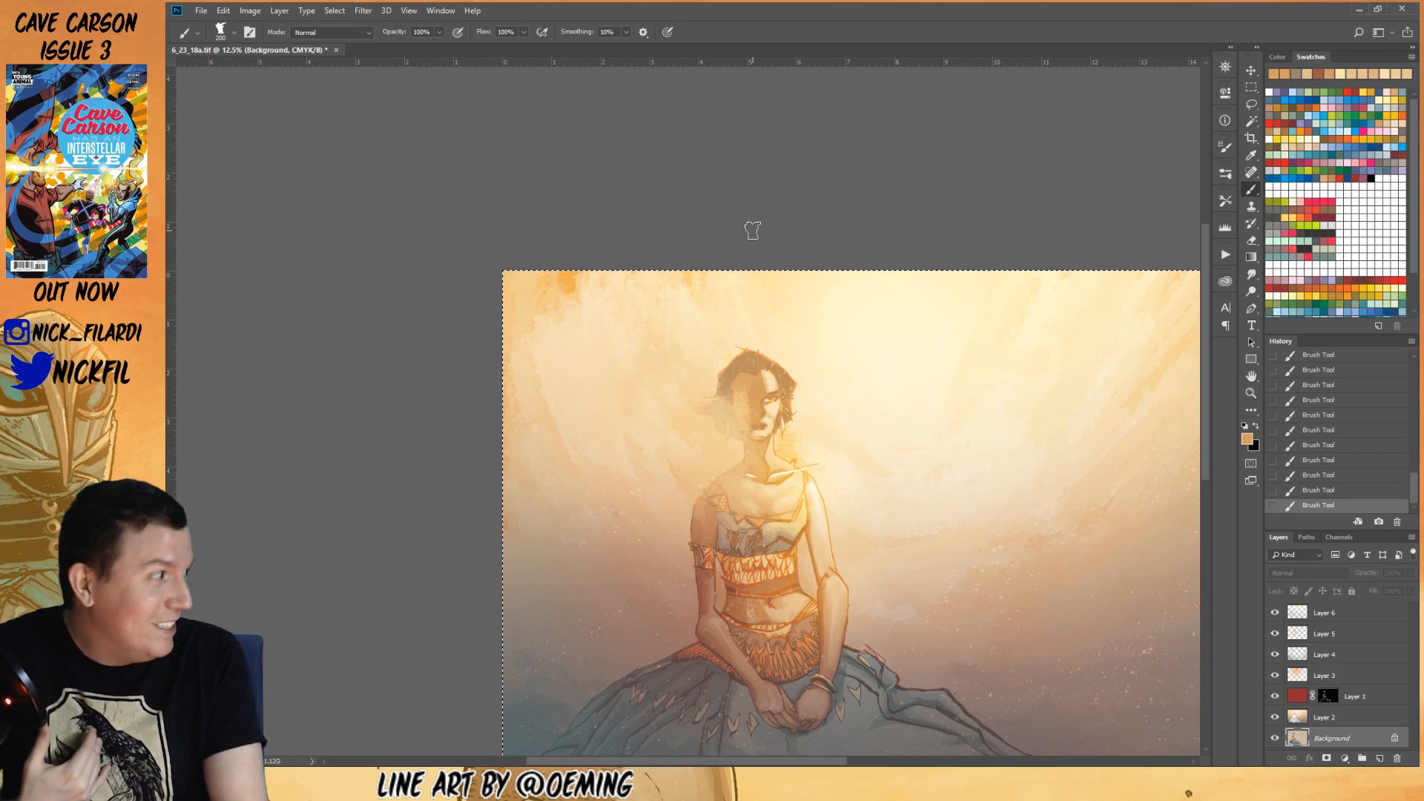
pyautogui.click(347, 33)
pyautogui.click(347, 45)
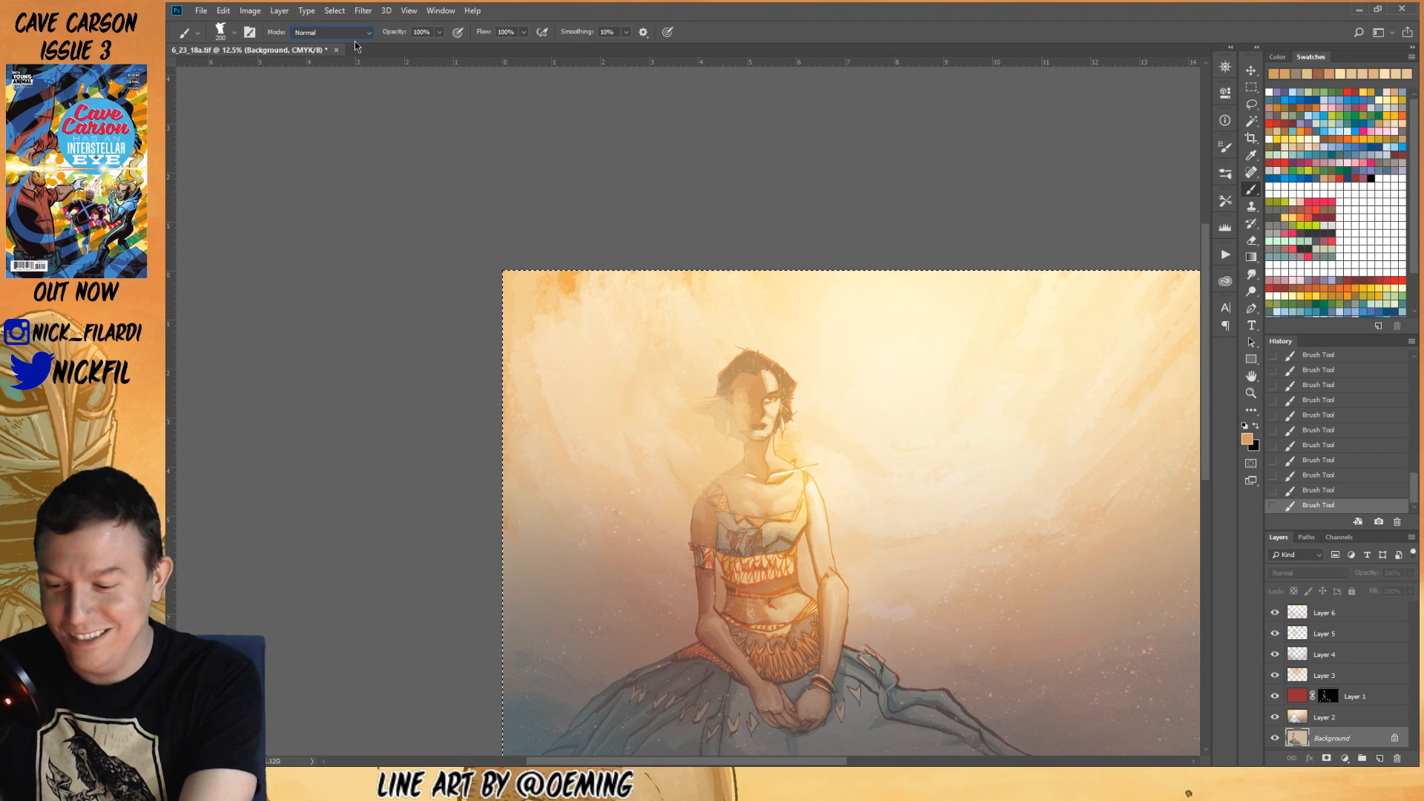
pyautogui.moveTo(750, 393); pyautogui.dragTo(758, 391)
# - Add a new layer above Layer 6 and paint sampled skin tones over the face and chin
pyautogui.click(1362, 614)
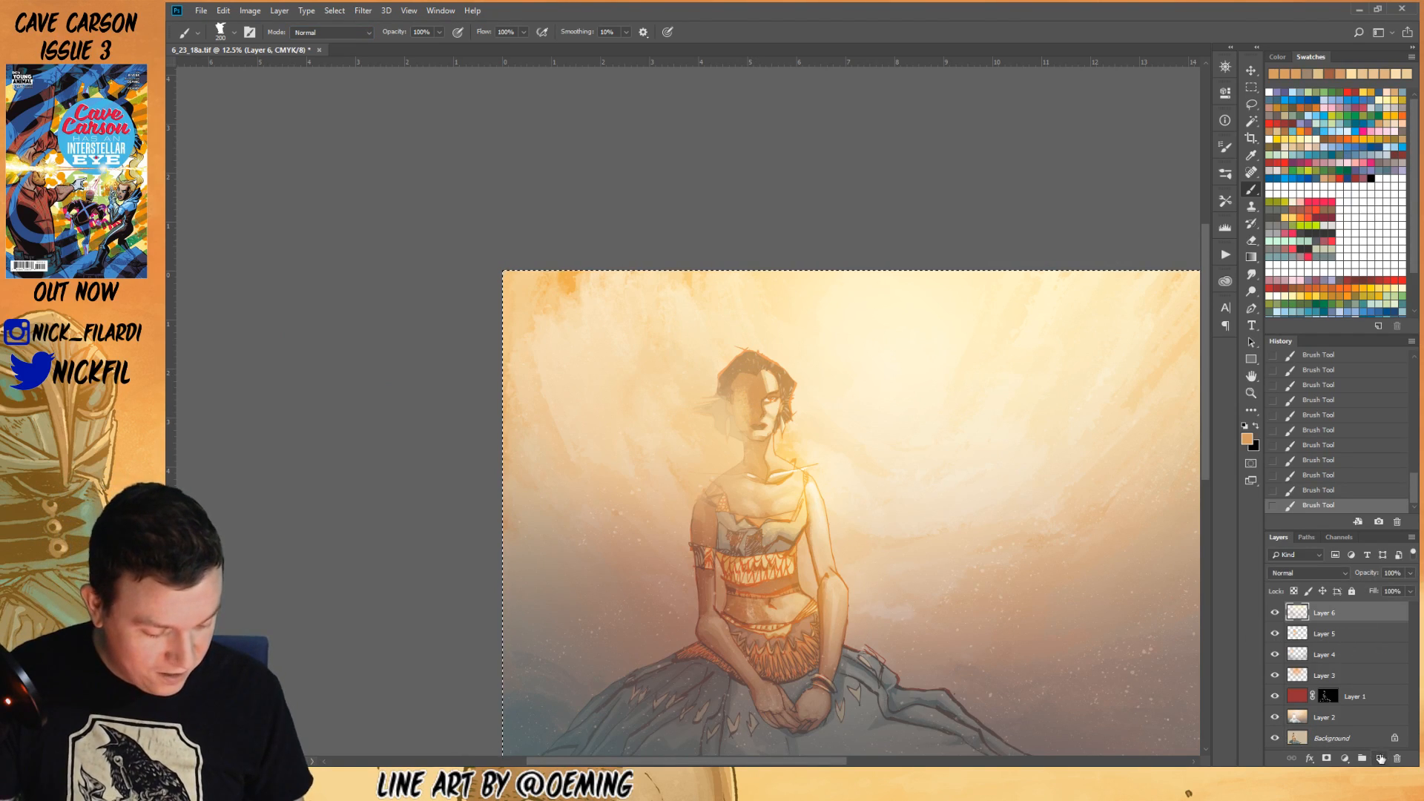
pyautogui.click(1379, 758)
pyautogui.moveTo(754, 417)
pyautogui.mouseDown()
pyautogui.moveTo(740, 388)
pyautogui.moveTo(749, 434)
pyautogui.moveTo(734, 376)
pyautogui.moveTo(758, 442)
pyautogui.moveTo(726, 405)
pyautogui.moveTo(753, 451)
pyautogui.moveTo(720, 409)
pyautogui.moveTo(745, 432)
pyautogui.moveTo(760, 428)
pyautogui.moveTo(763, 429)
pyautogui.mouseUp()
pyautogui.keyDown('alt'); pyautogui.click(753, 445); pyautogui.keyUp('alt')
pyautogui.keyDown('alt'); pyautogui.click(753, 404); pyautogui.keyUp('alt')
pyautogui.keyDown('alt'); pyautogui.click(760, 401); pyautogui.keyUp('alt')
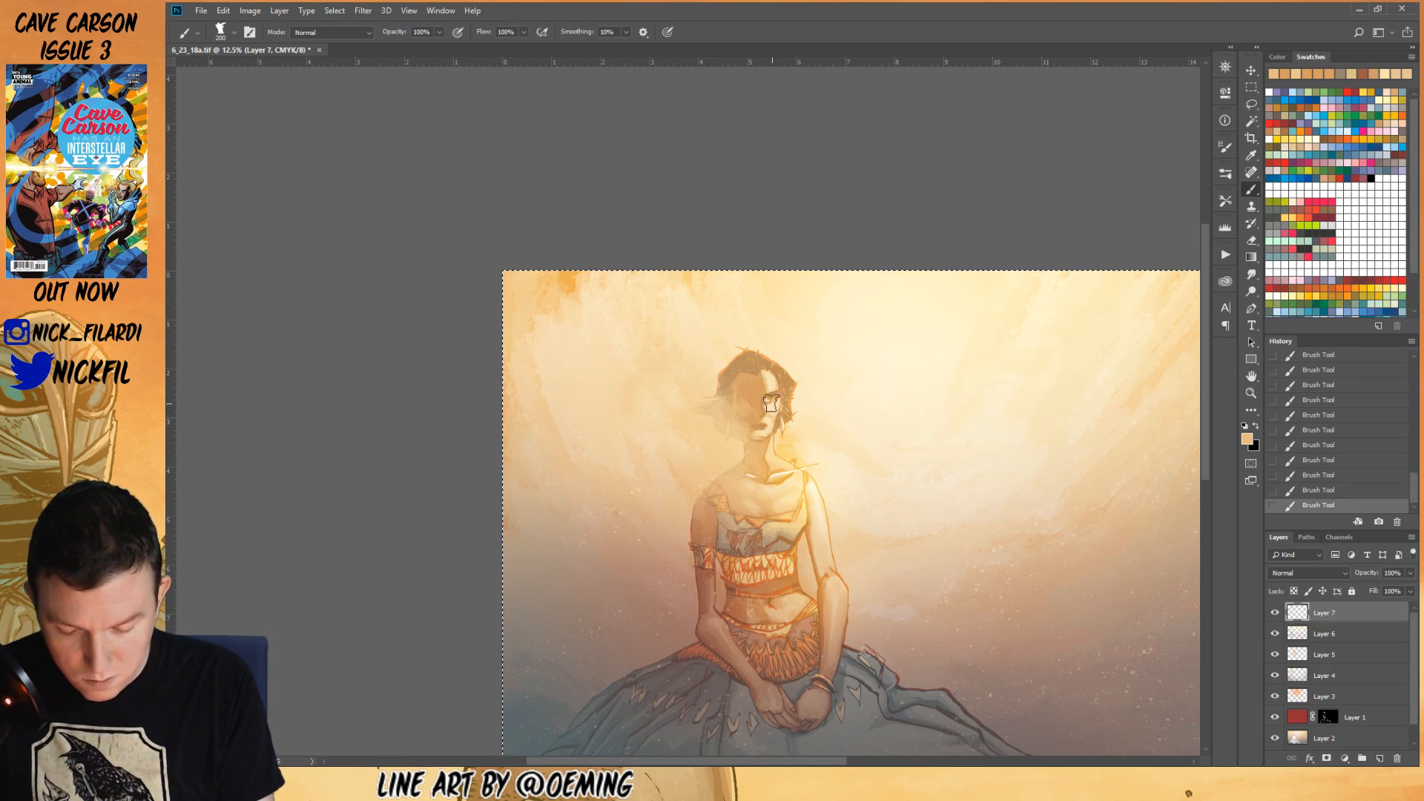
# - Reduce the brush to 125 px and soften the shadowed side of the face and hairline with sampled orange and peach tones
pyautogui.keyDown('alt'); pyautogui.click(745, 385); pyautogui.keyUp('alt')
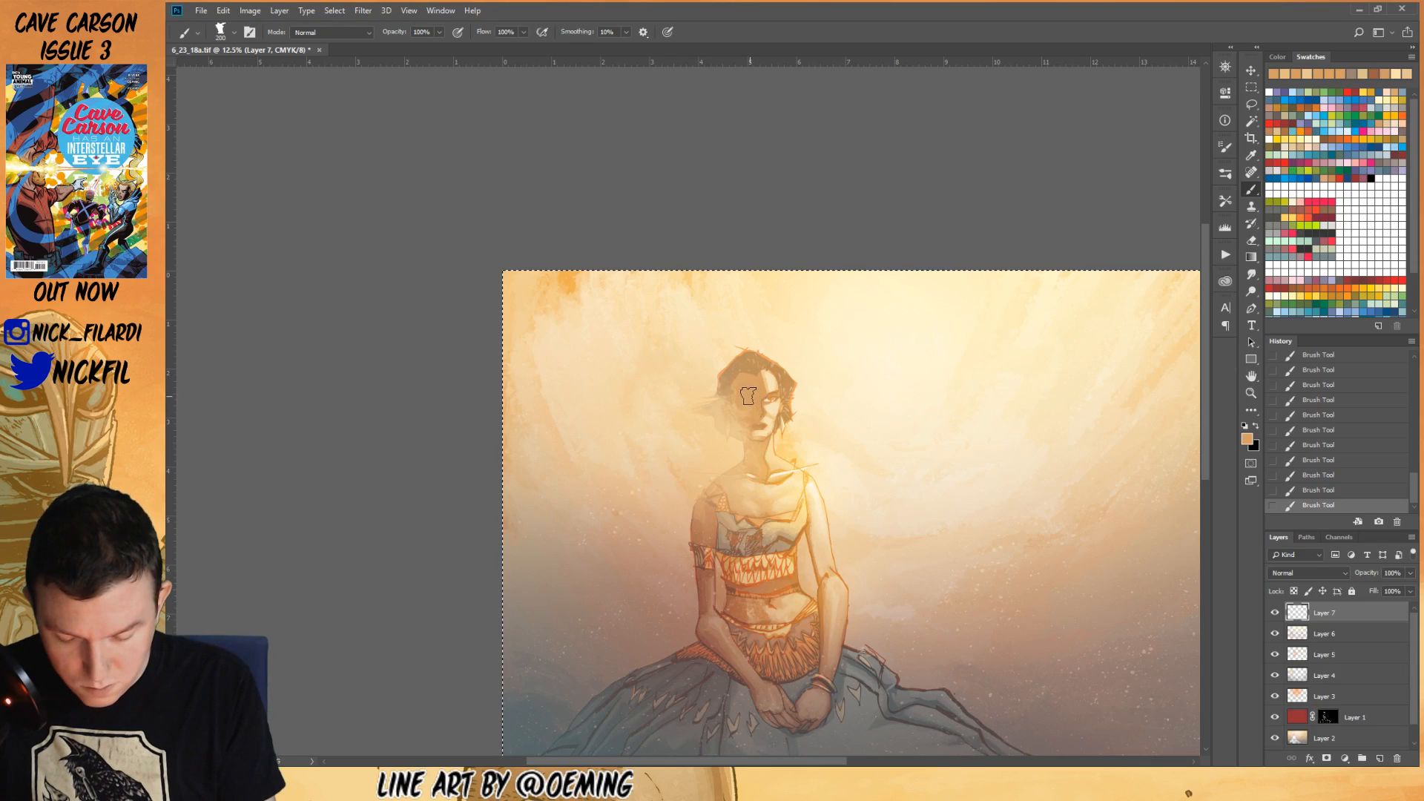
pyautogui.press('[')
pyautogui.press('[')
pyautogui.press('[')
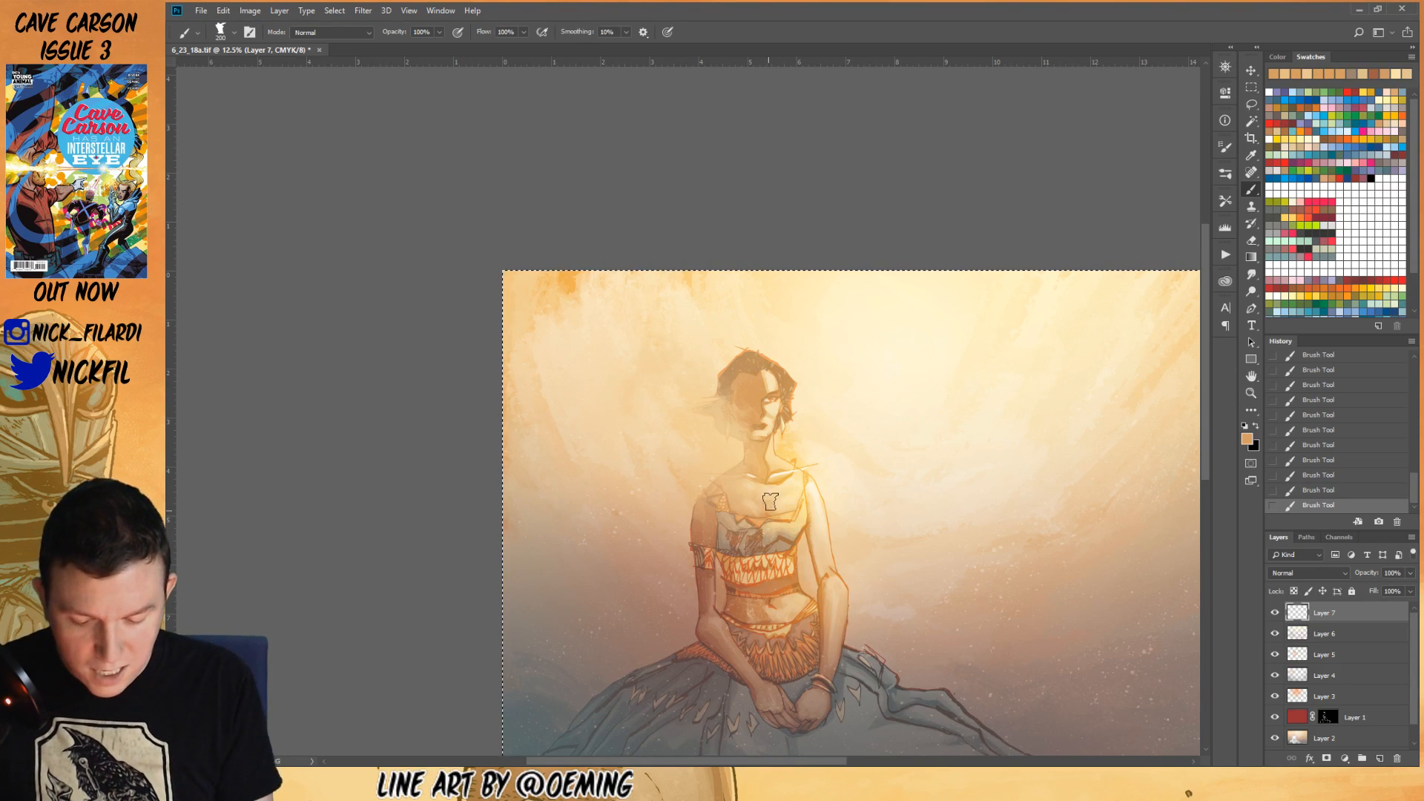
pyautogui.keyDown('alt'); pyautogui.click(739, 400); pyautogui.keyUp('alt')
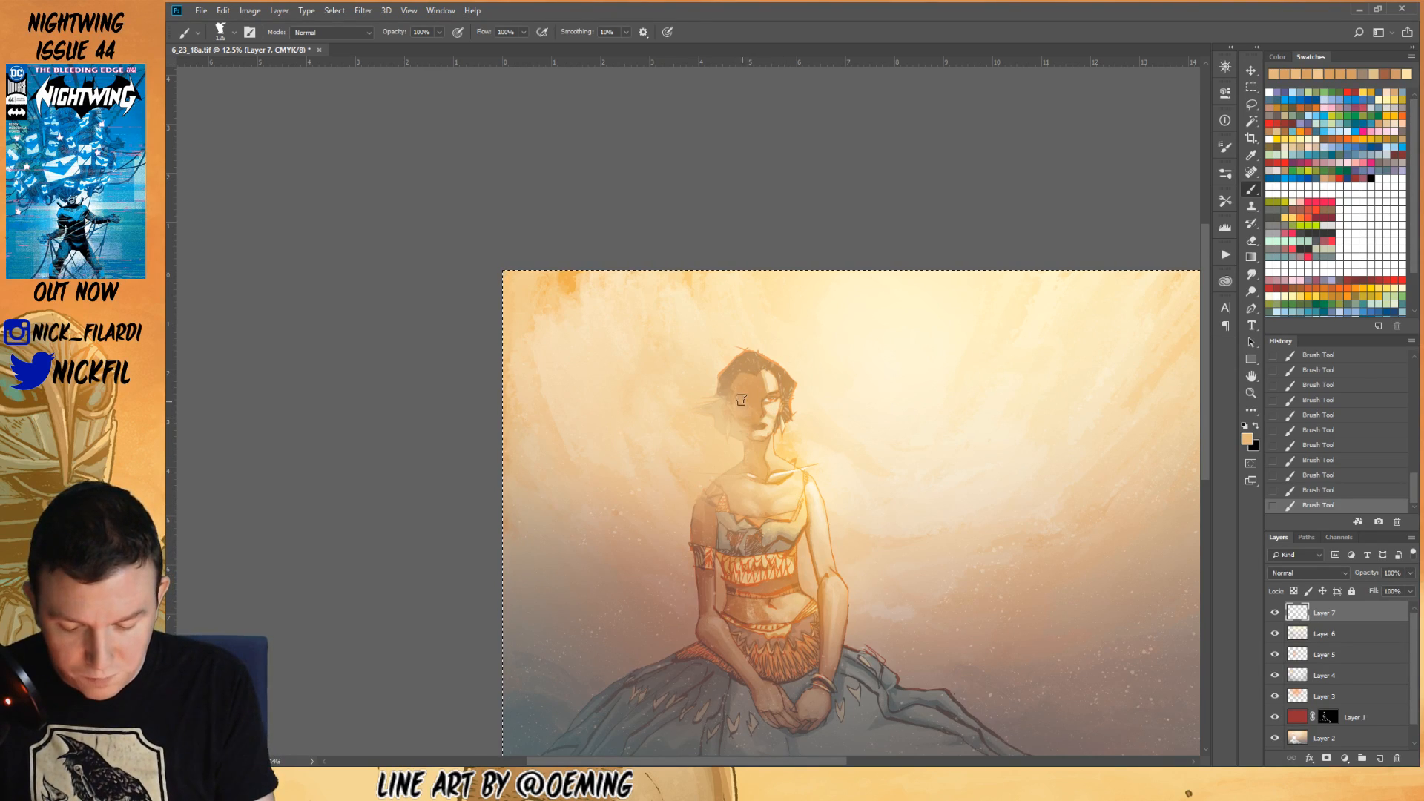
pyautogui.keyDown('alt'); pyautogui.click(743, 385); pyautogui.keyUp('alt')
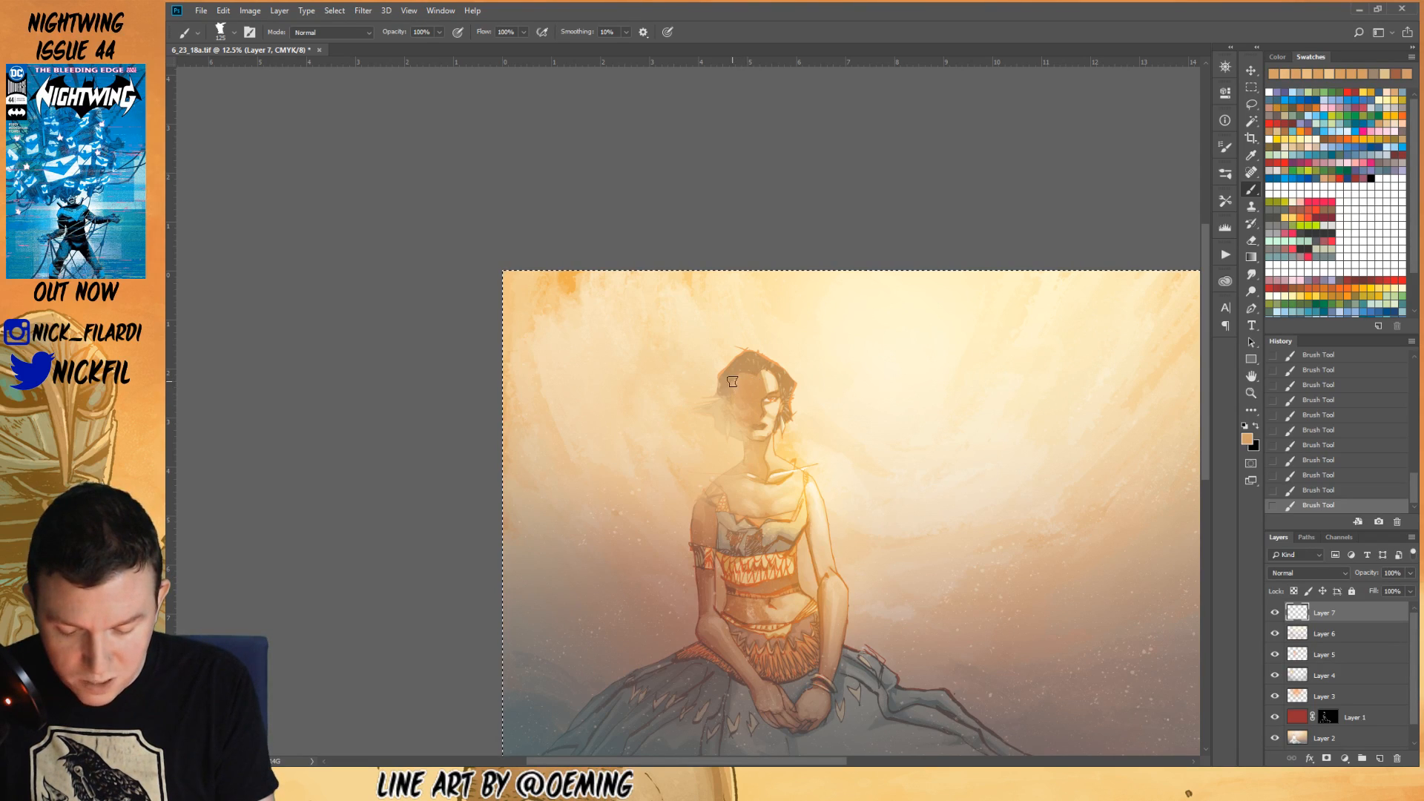
# - Pick an off-white swatch and draw a rim light with the Pencil tool along the shadowed side of the neck and shoulder
pyautogui.press('space')
pyautogui.moveTo(828, 549)
pyautogui.mouseDown()
pyautogui.moveTo(797, 469)
pyautogui.moveTo(819, 478)
pyautogui.mouseUp()
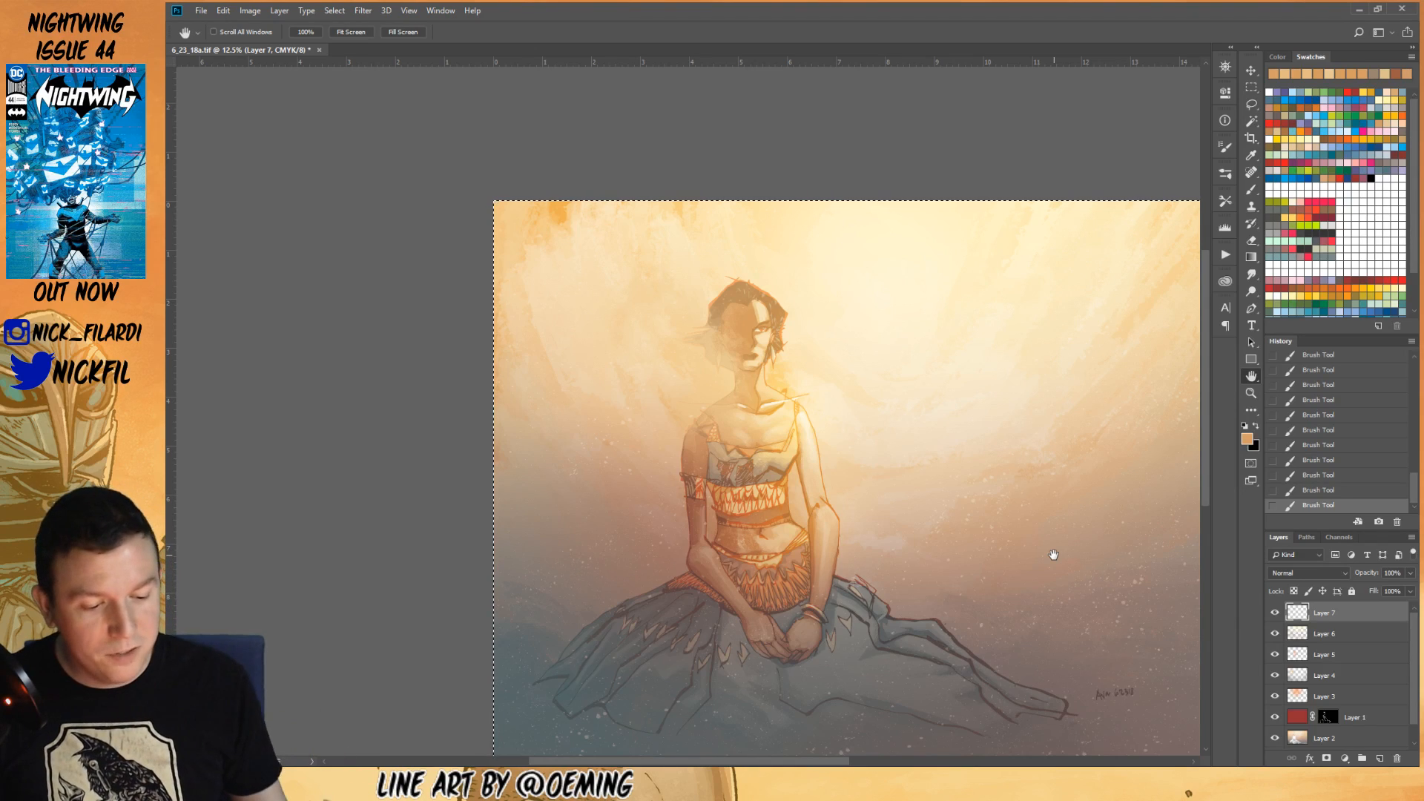
pyautogui.moveTo(819, 487); pyautogui.dragTo(882, 560)
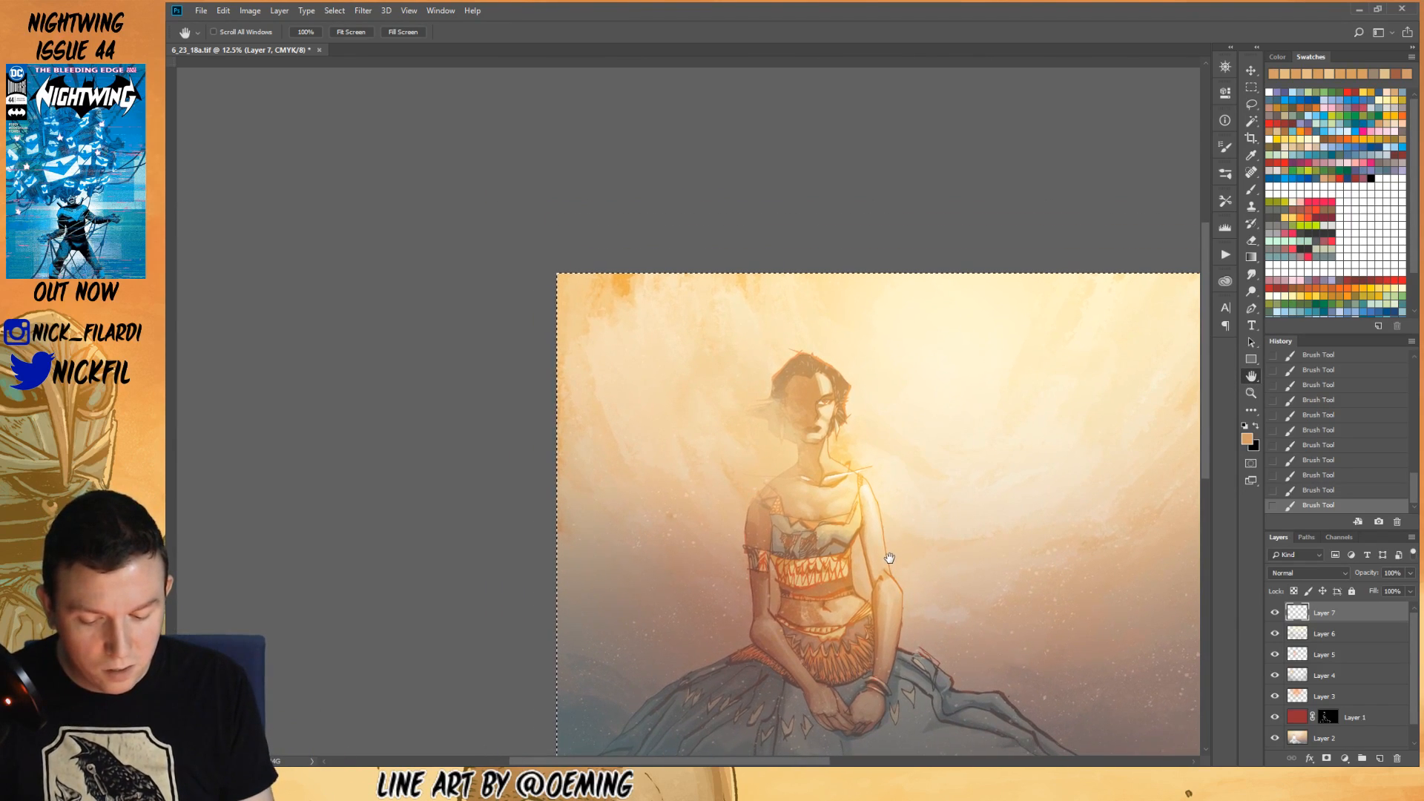
pyautogui.click(1252, 189)
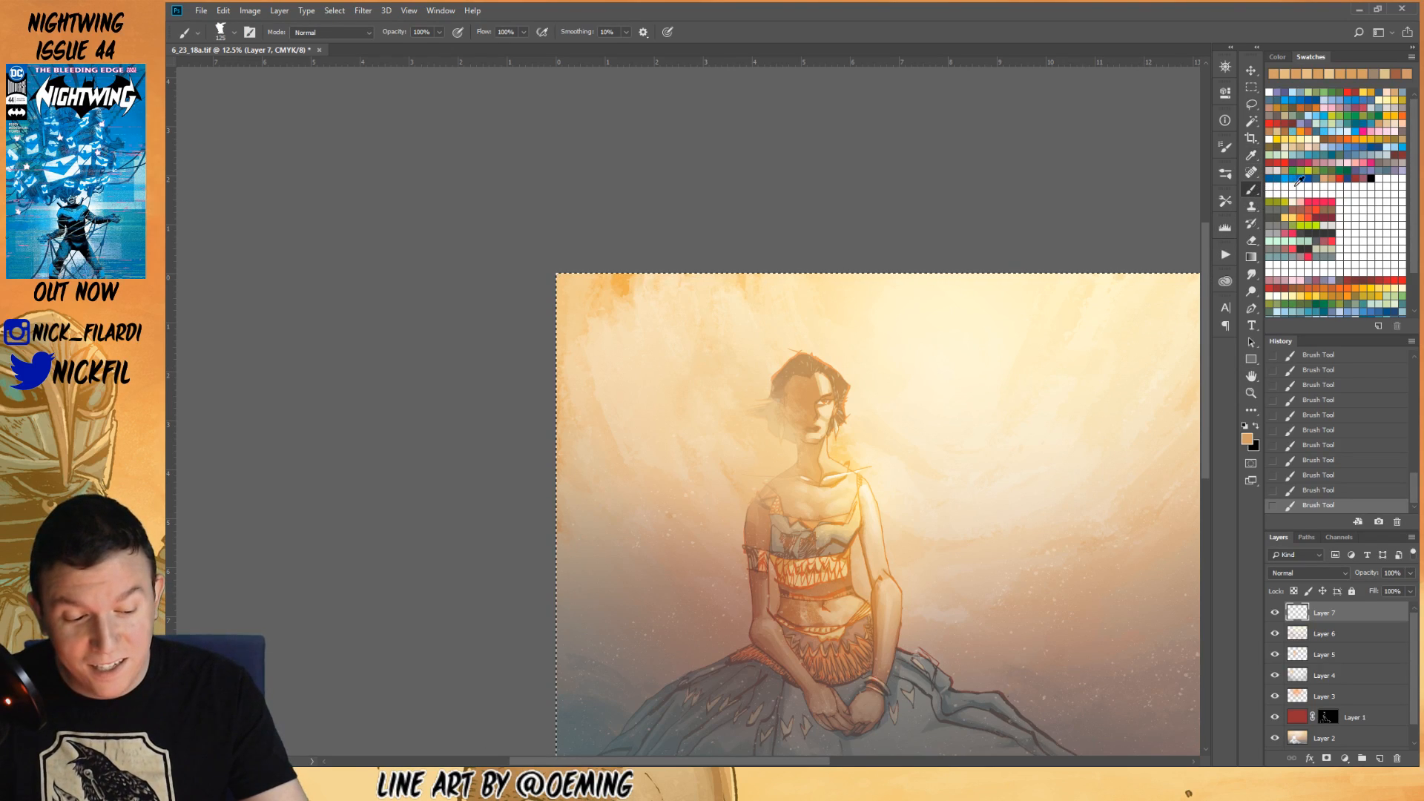
pyautogui.click(1315, 136)
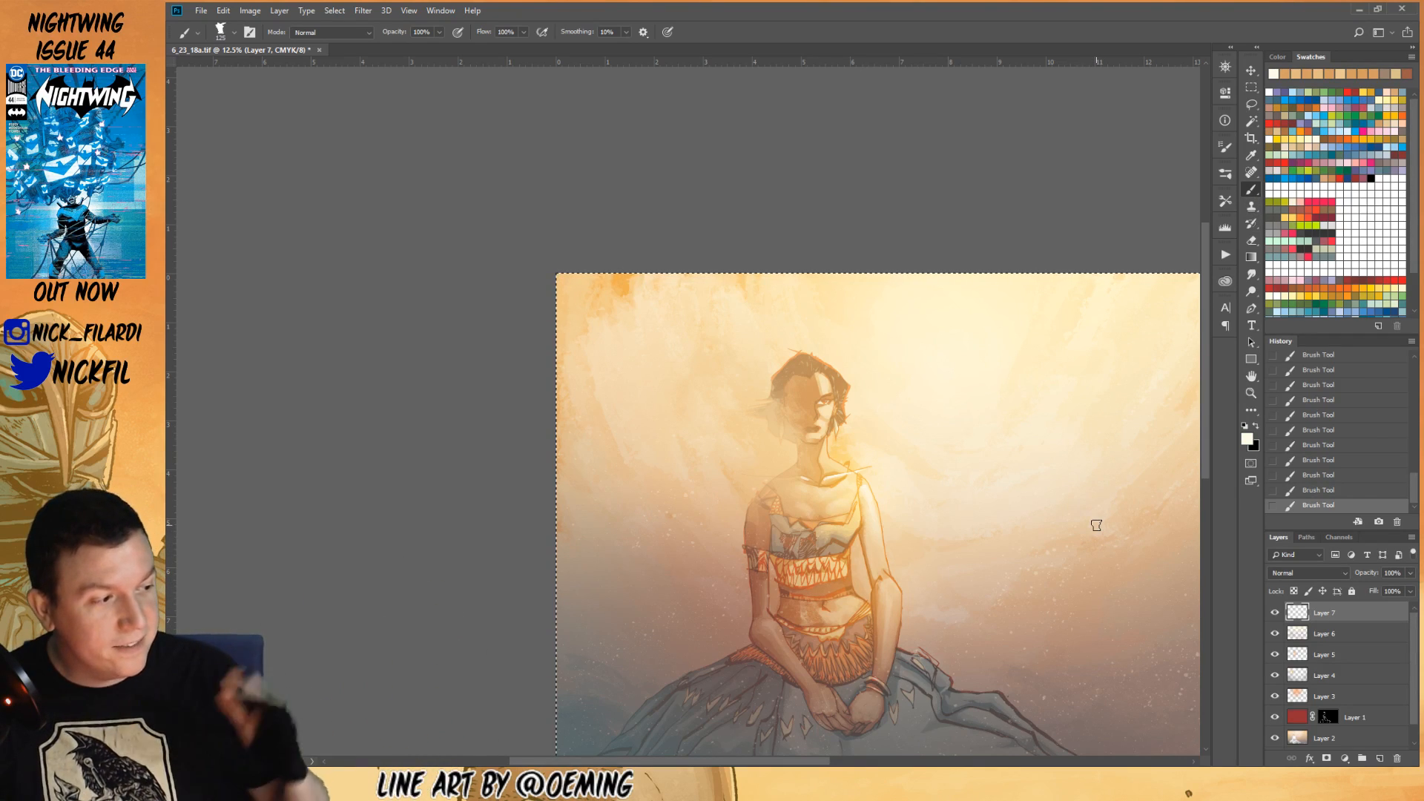
pyautogui.hotkey('shift', 'b')
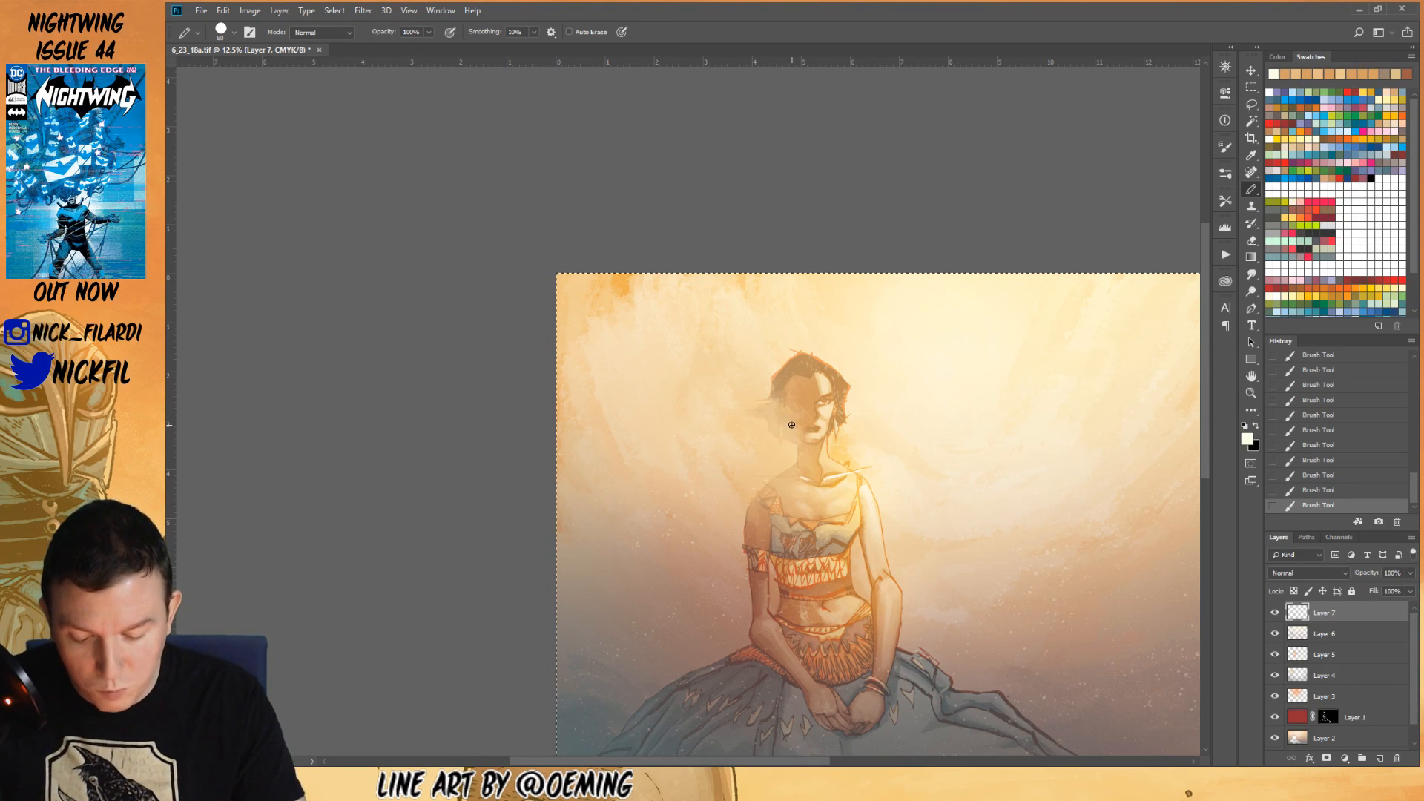
pyautogui.moveTo(796, 437)
pyautogui.mouseDown()
pyautogui.moveTo(795, 466)
pyautogui.moveTo(773, 480)
pyautogui.mouseUp()
pyautogui.moveTo(776, 479)
pyautogui.mouseDown()
pyautogui.moveTo(822, 475)
pyautogui.moveTo(788, 475)
pyautogui.mouseUp()
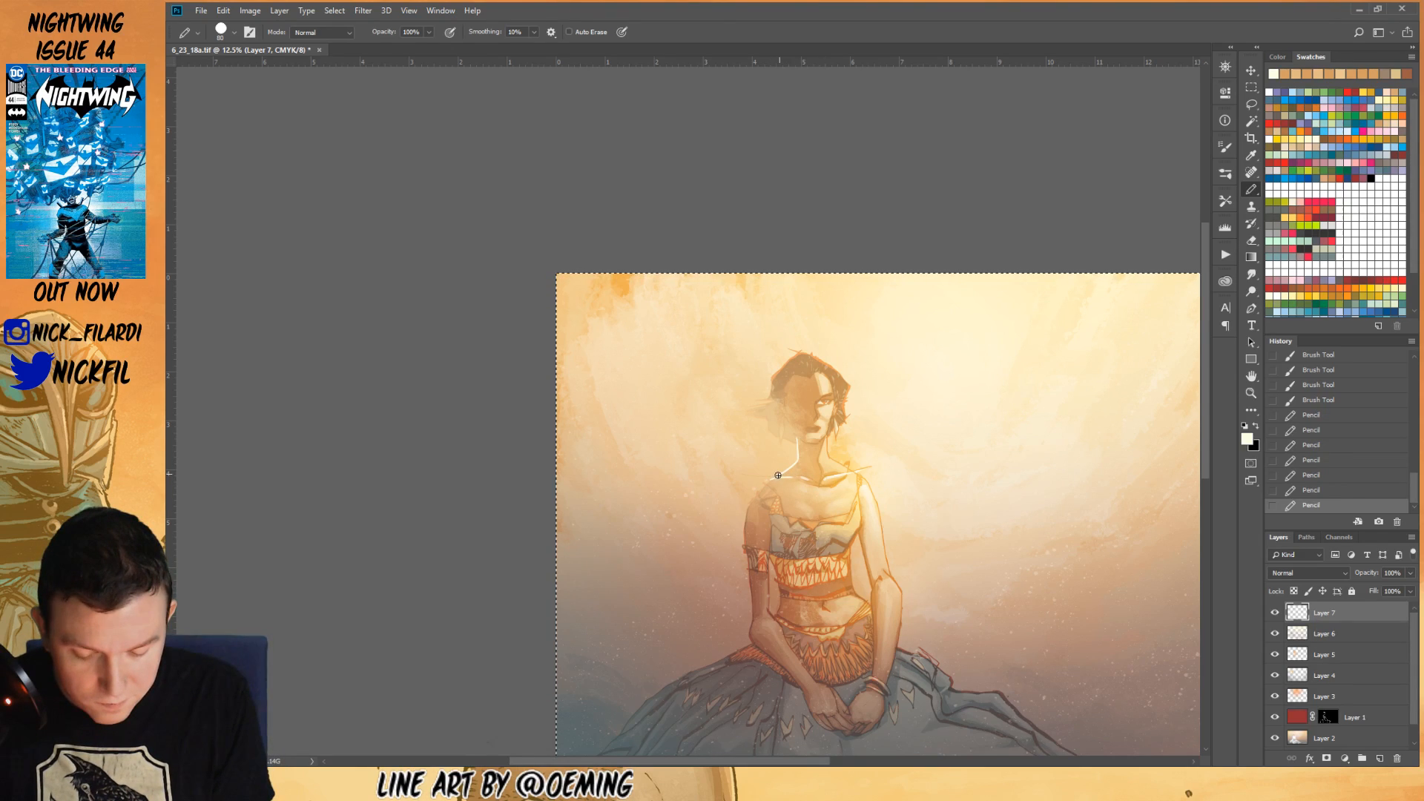
pyautogui.moveTo(775, 478); pyautogui.dragTo(758, 494)
# - Draw off-white rim strokes along the jaw and upper neck, undo the last stroke, and add highlights to the hanging hair wisps
pyautogui.moveTo(787, 414); pyautogui.dragTo(798, 444)
pyautogui.moveTo(801, 446); pyautogui.dragTo(794, 428)
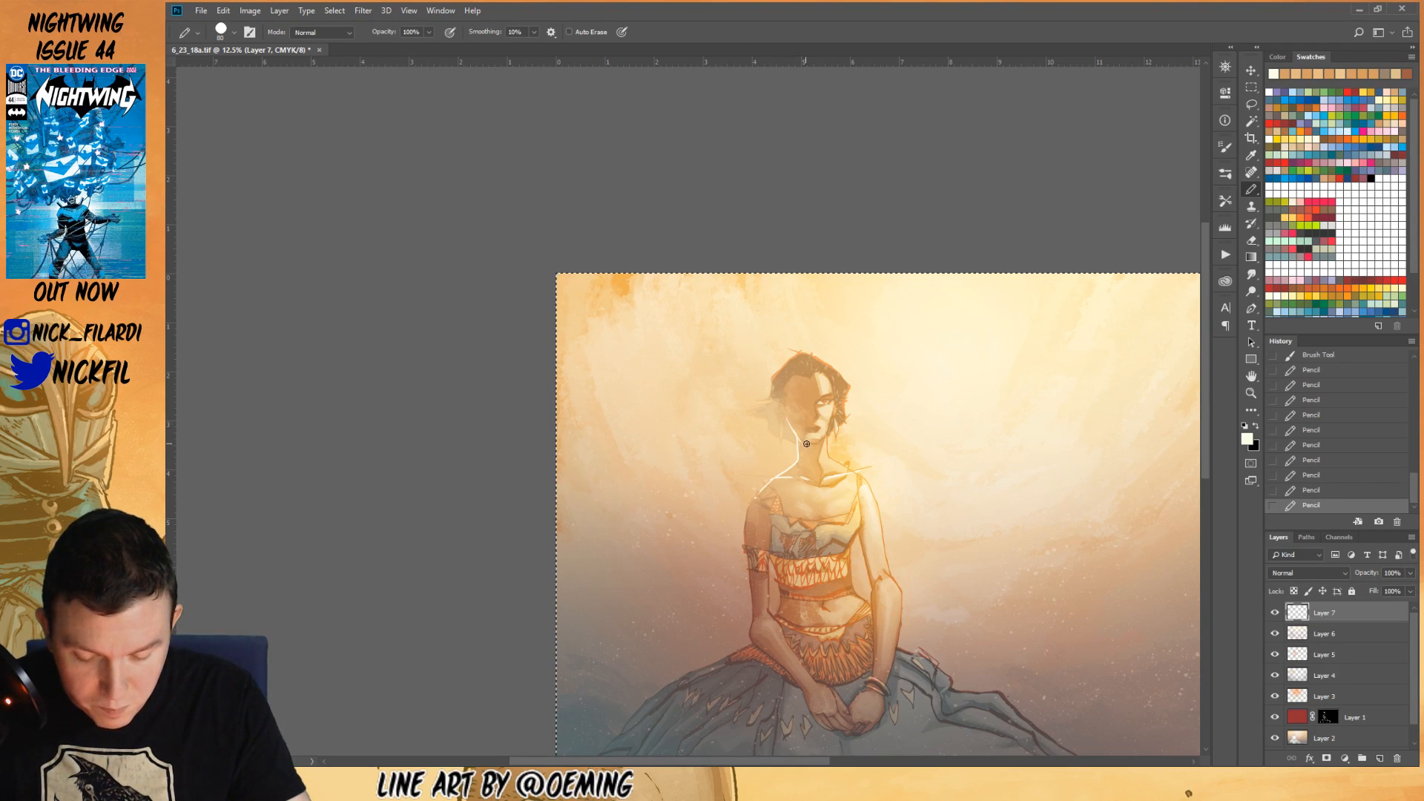
pyautogui.hotkey('ctrl', 'z')
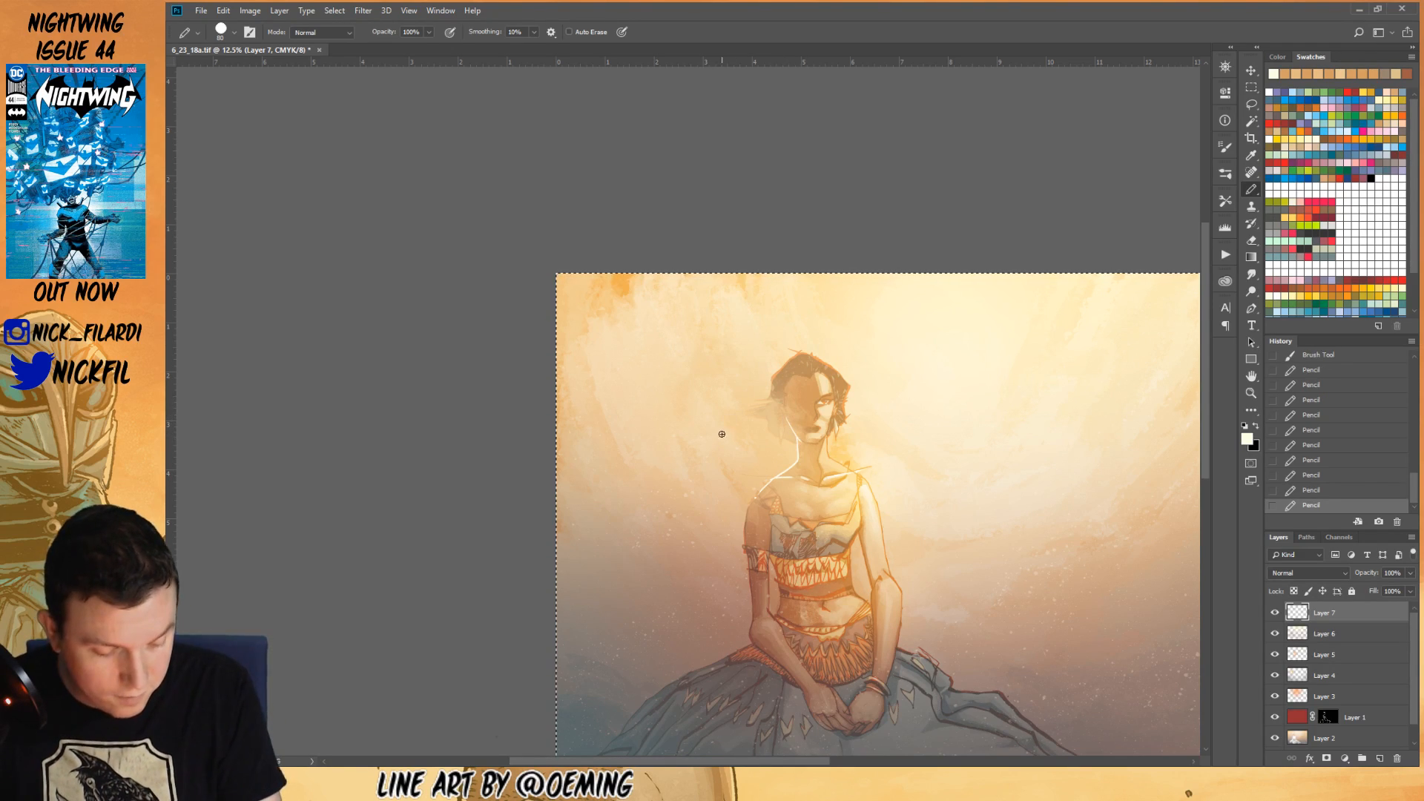
pyautogui.moveTo(790, 442); pyautogui.dragTo(788, 435)
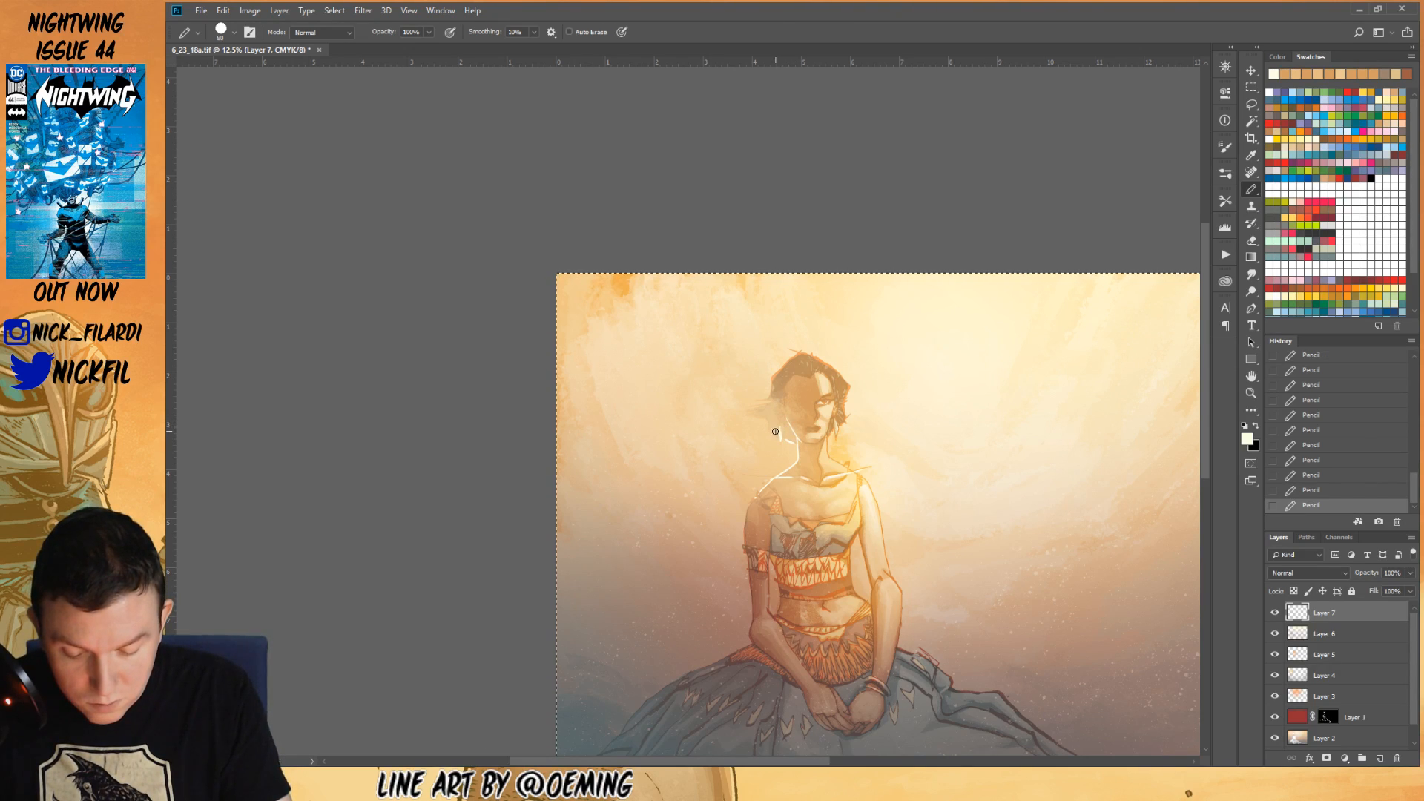
# - Deselect the canvas and draw off-white rim highlights along the crown and sunlit edge of the hair
pyautogui.hotkey('ctrl', 'd')
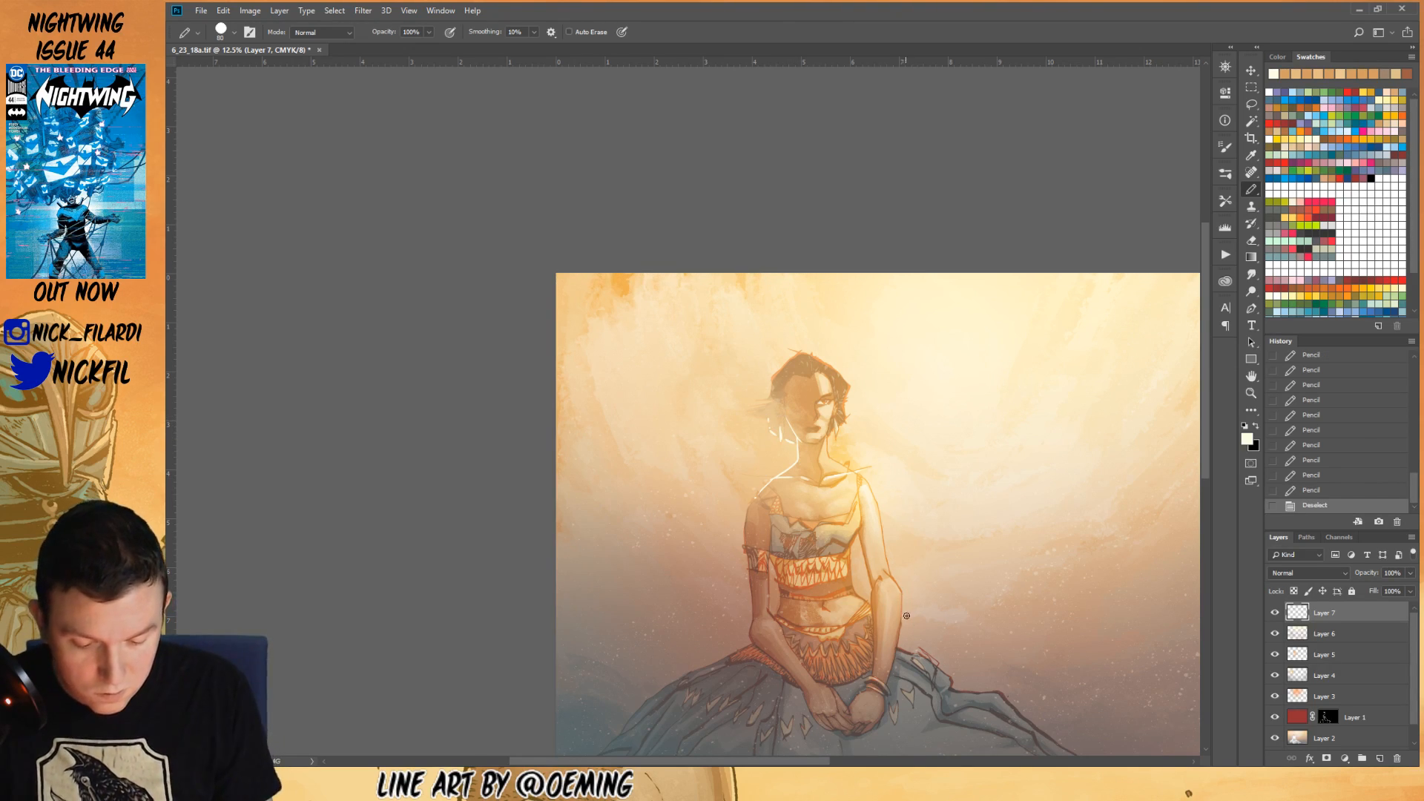
pyautogui.press('space')
pyautogui.moveTo(928, 456)
pyautogui.mouseDown()
pyautogui.moveTo(802, 463)
pyautogui.moveTo(873, 525)
pyautogui.mouseUp()
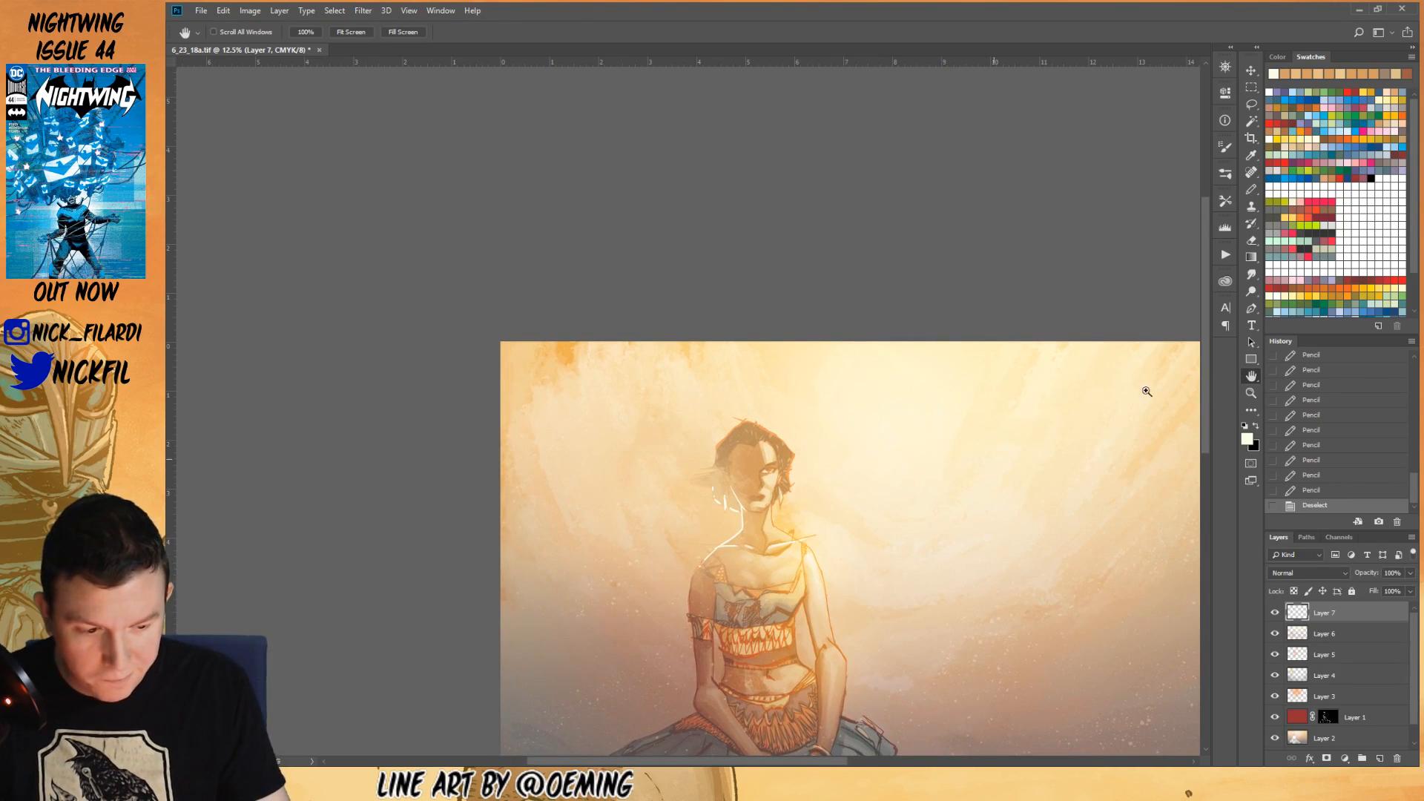
pyautogui.moveTo(745, 422); pyautogui.dragTo(772, 431)
pyautogui.moveTo(774, 429); pyautogui.dragTo(793, 454)
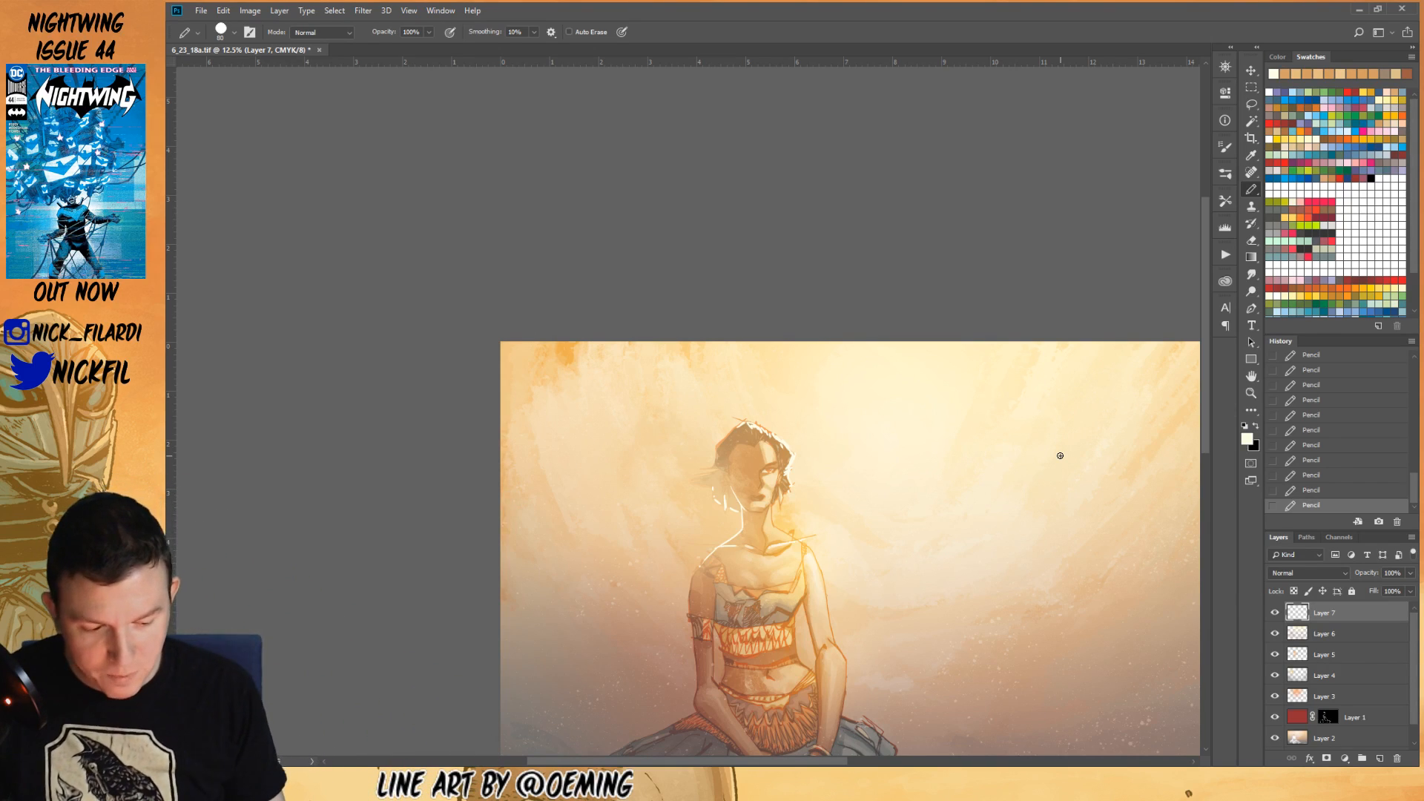
# - Switch to the textured 30 px brush and blend sampled skin tones into the rim light on the shoulder and neck
pyautogui.press('h')
pyautogui.moveTo(857, 558); pyautogui.dragTo(907, 426)
pyautogui.hotkey('ctrl', 'r')
pyautogui.press('b')
pyautogui.click(233, 33)
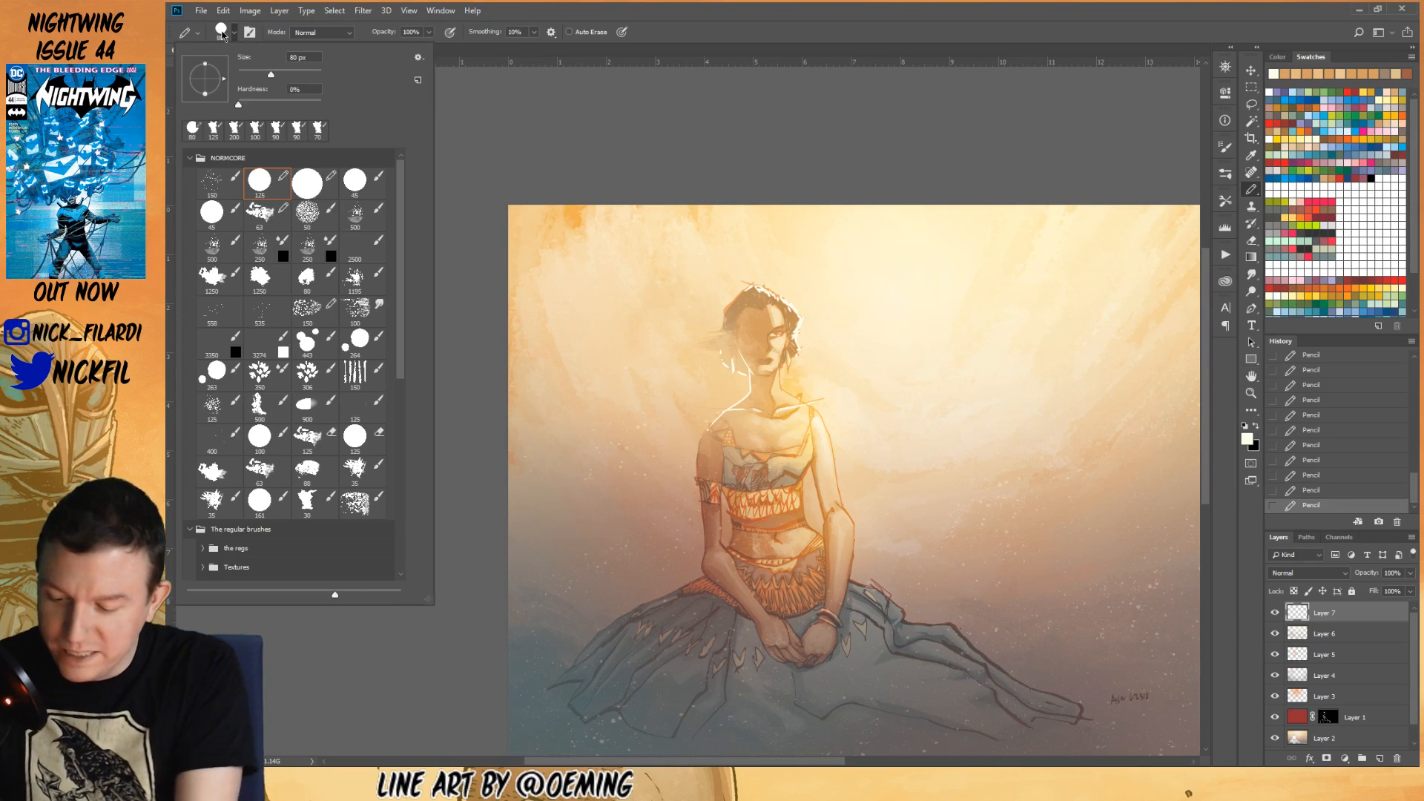
pyautogui.click(310, 501)
pyautogui.click(358, 655)
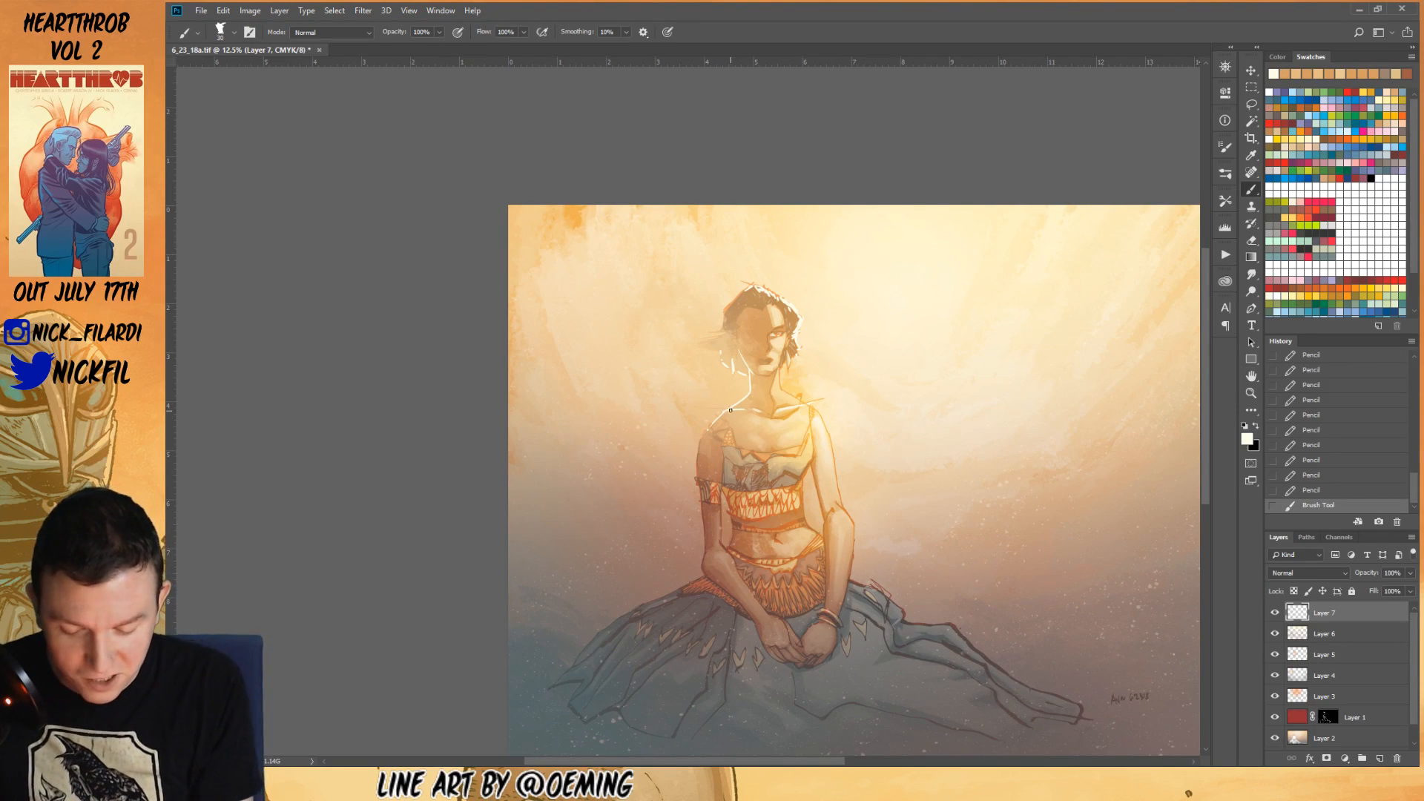
pyautogui.moveTo(726, 416)
pyautogui.mouseDown()
pyautogui.moveTo(757, 411)
pyautogui.moveTo(753, 382)
pyautogui.moveTo(733, 410)
pyautogui.moveTo(759, 368)
pyautogui.moveTo(707, 424)
pyautogui.mouseUp()
pyautogui.keyDown('alt'); pyautogui.click(757, 384); pyautogui.keyUp('alt')
pyautogui.keyDown('alt'); pyautogui.click(750, 398); pyautogui.keyUp('alt')
pyautogui.moveTo(734, 407); pyautogui.dragTo(743, 399)
pyautogui.keyDown('alt'); pyautogui.click(740, 391); pyautogui.keyUp('alt')
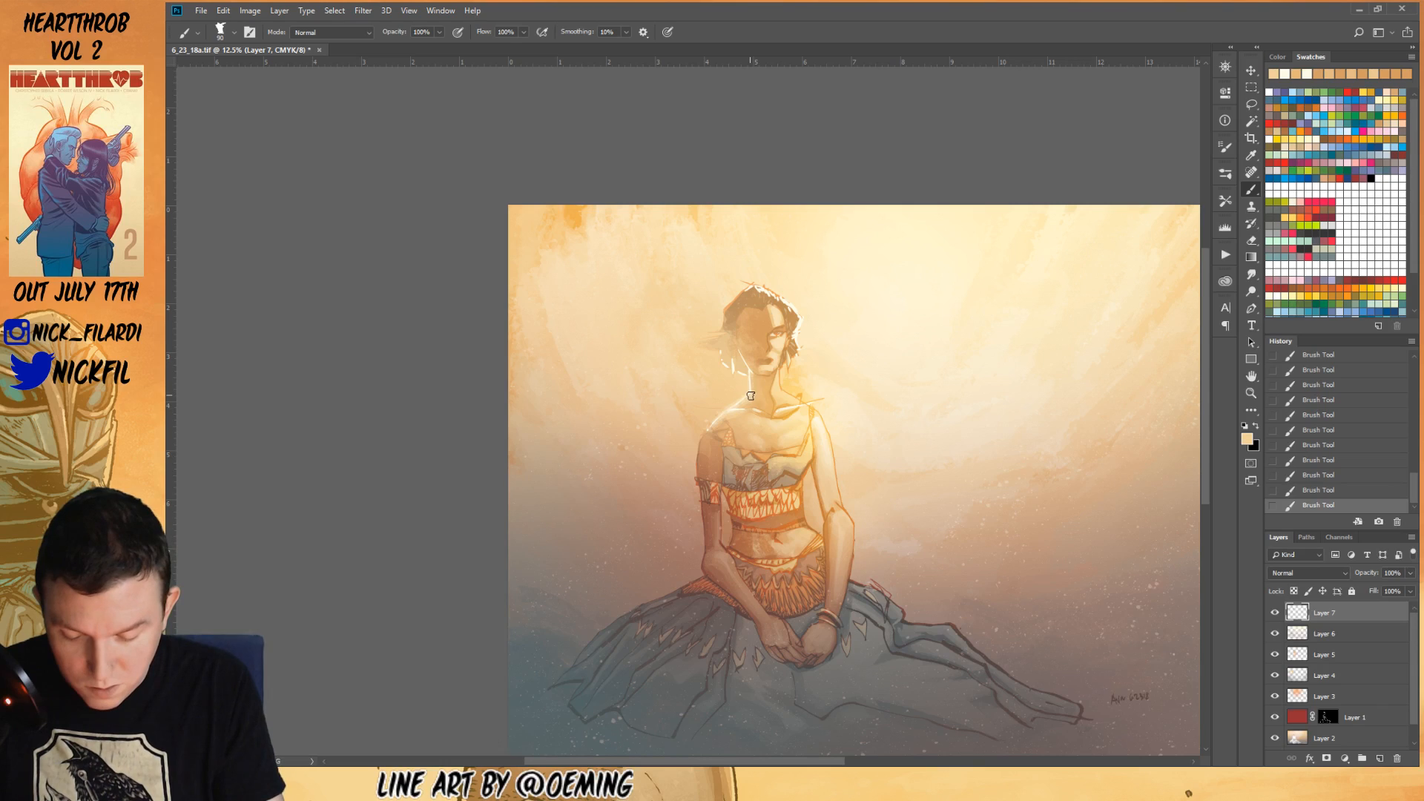
# - Sample cream and peach tones around the neck and paint light and shadow over the throat, collarbone and jaw
pyautogui.keyDown('alt'); pyautogui.click(755, 363); pyautogui.keyUp('alt')
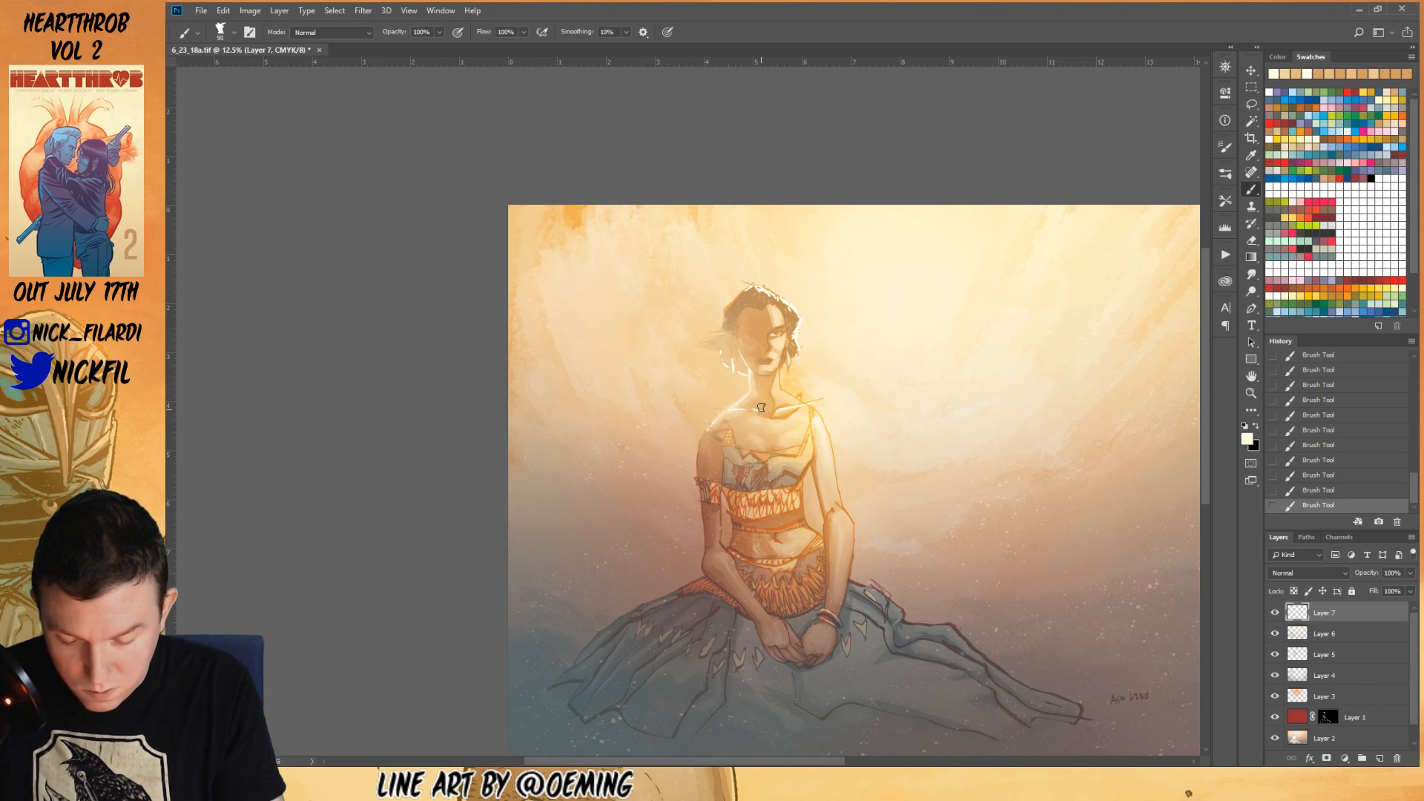
pyautogui.keyDown('alt'); pyautogui.click(765, 381); pyautogui.keyUp('alt')
pyautogui.keyDown('alt'); pyautogui.click(752, 375); pyautogui.keyUp('alt')
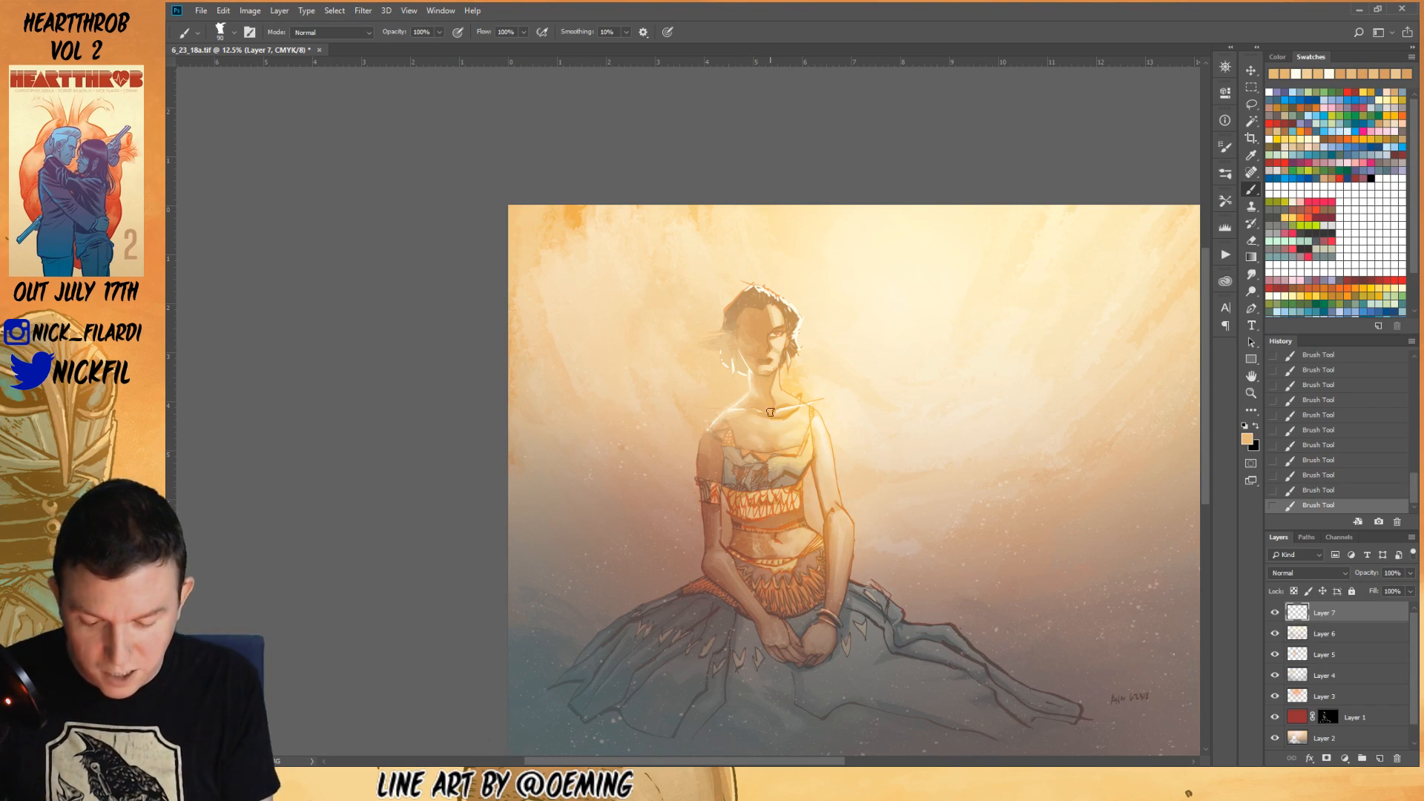
pyautogui.keyDown('alt'); pyautogui.click(781, 376); pyautogui.keyUp('alt')
pyautogui.keyDown('alt'); pyautogui.click(741, 359); pyautogui.keyUp('alt')
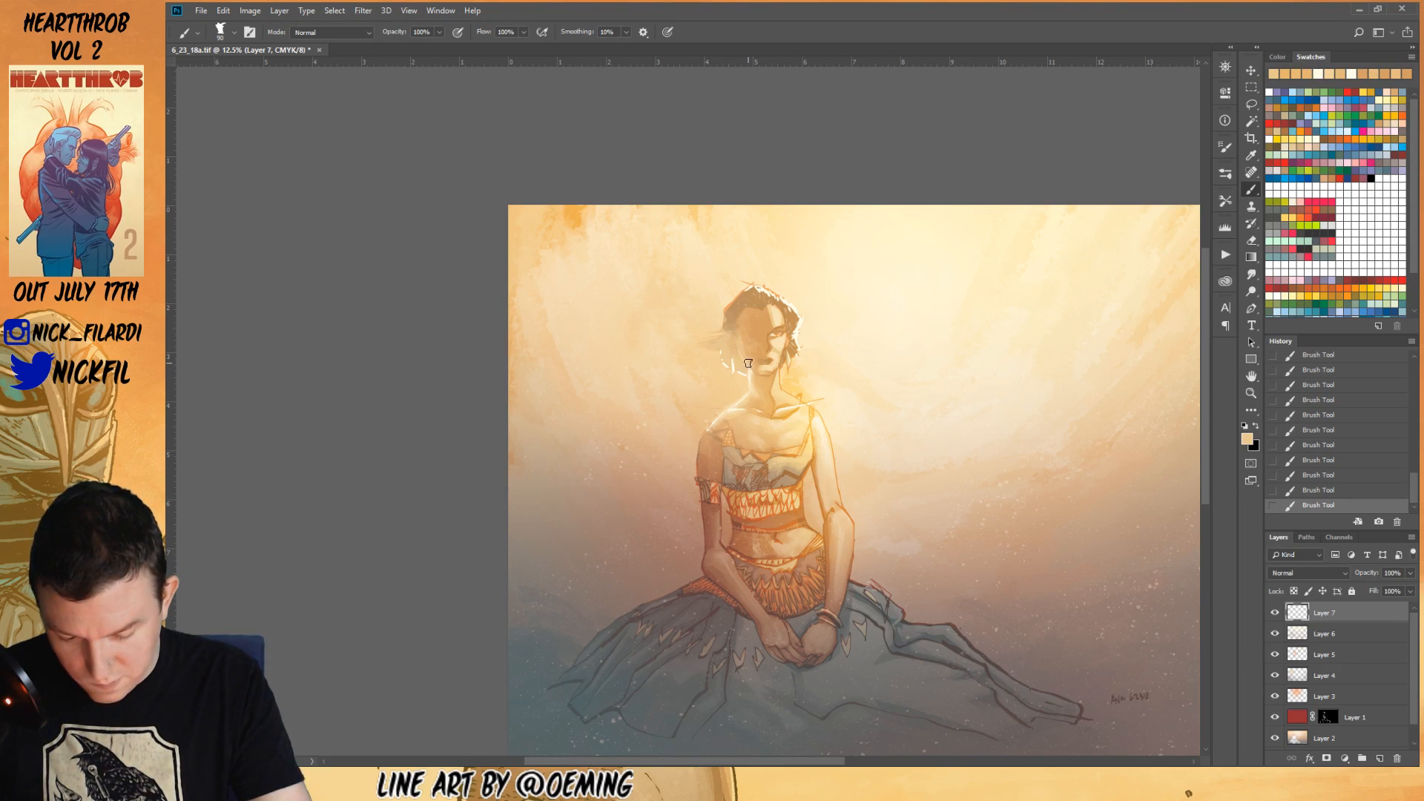
# - Sample cream and tan tones beside the jaw and cheek and touch up the shadowed side of the face
pyautogui.keyDown('alt'); pyautogui.click(744, 372); pyautogui.keyUp('alt')
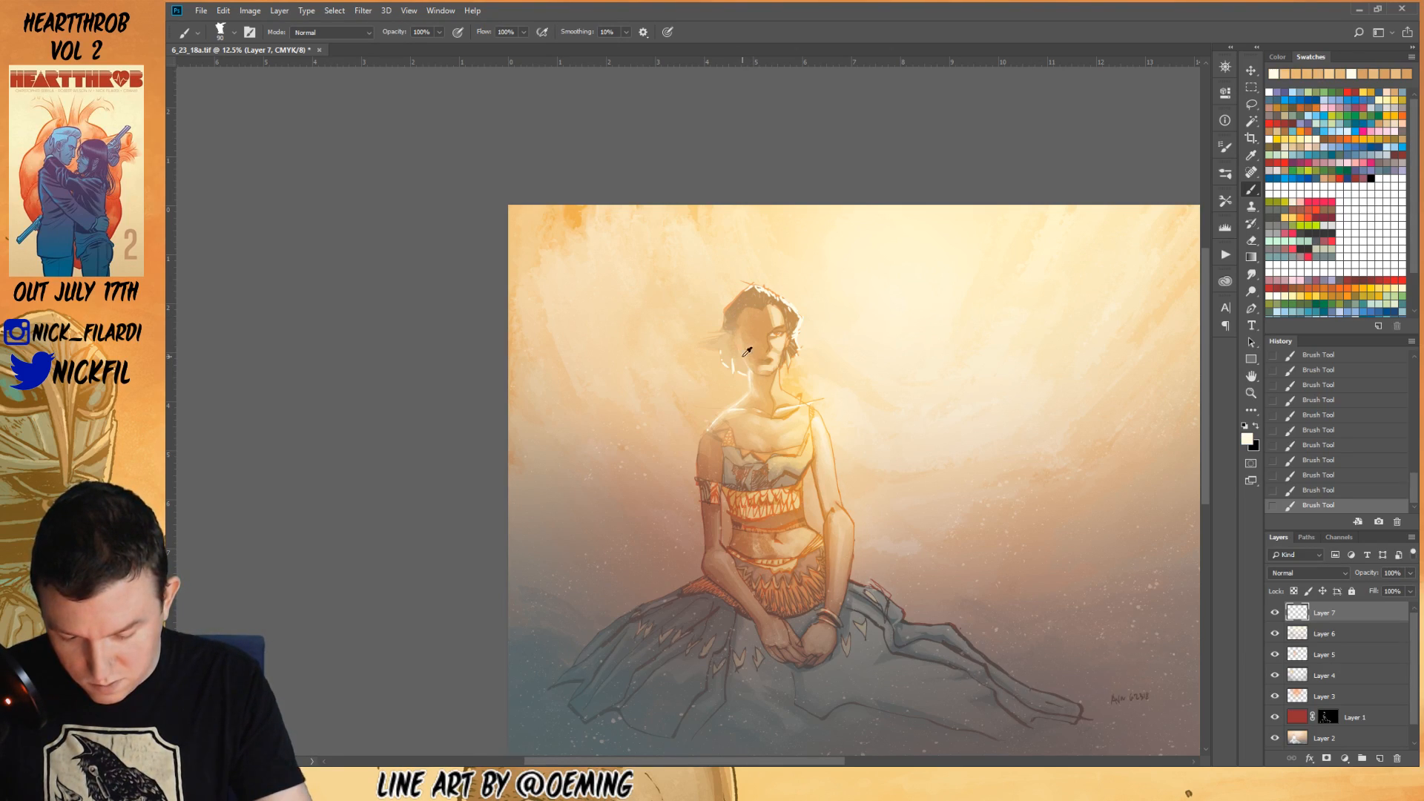
pyautogui.keyDown('alt'); pyautogui.click(742, 343); pyautogui.keyUp('alt')
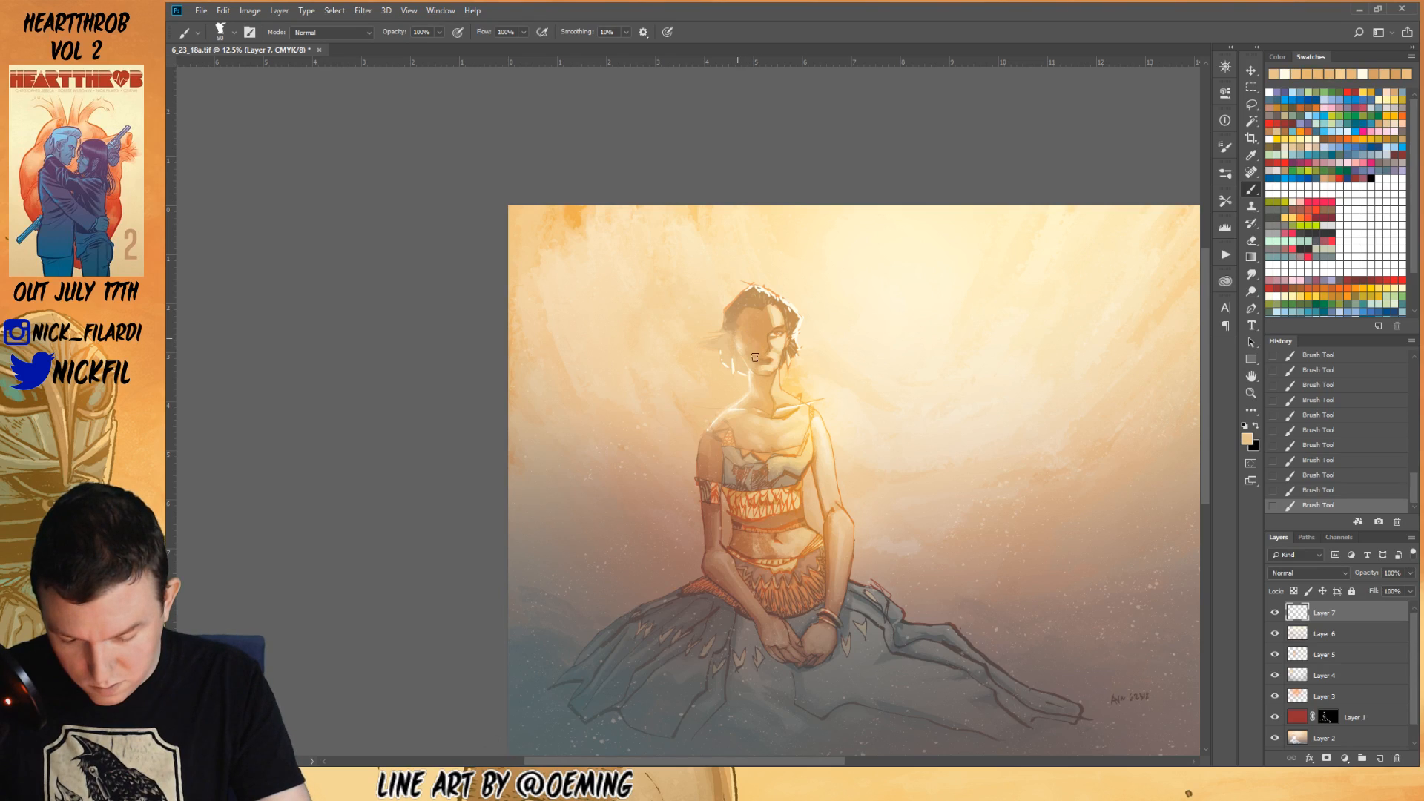
pyautogui.click(1251, 376)
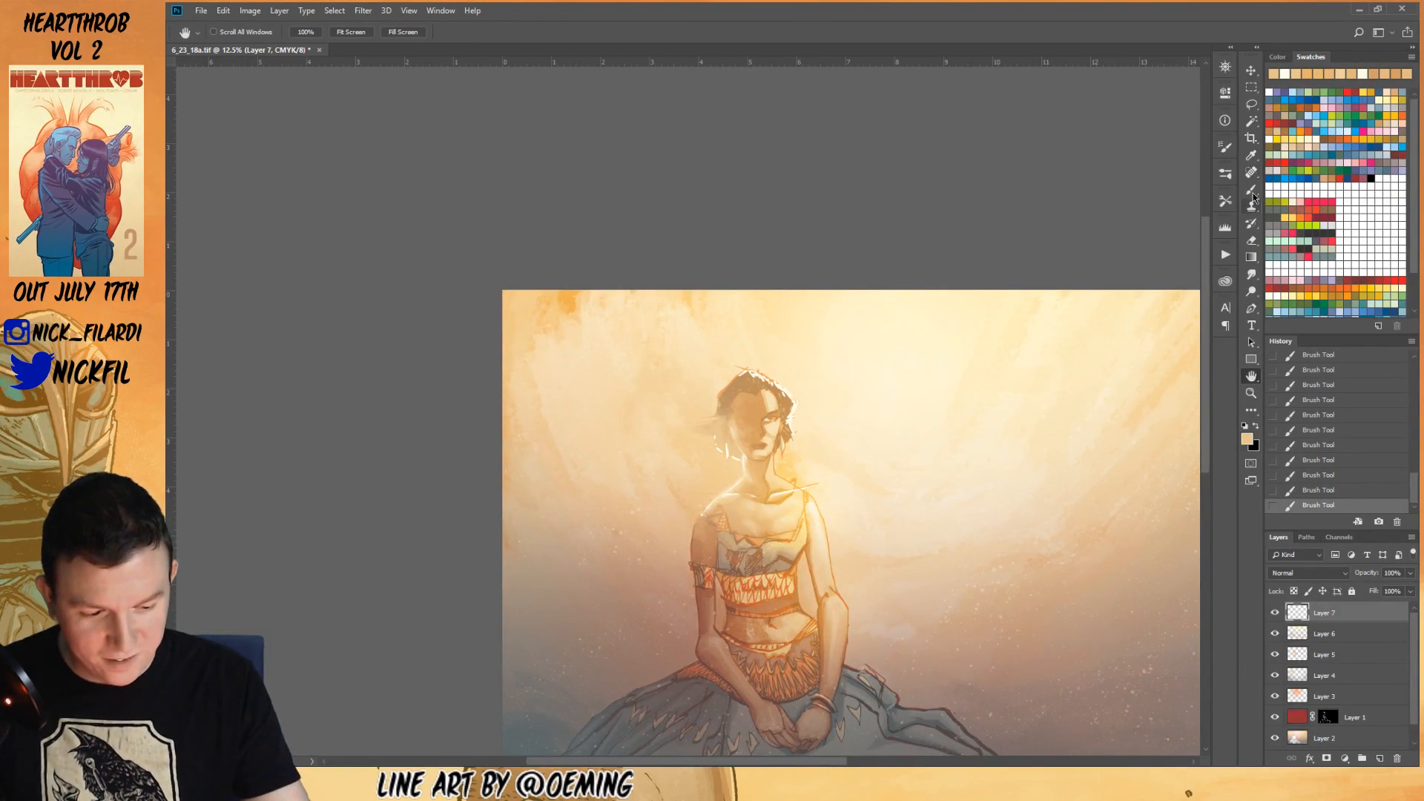
# - Choose the orange swatch for the Gradient tool and add a new layer with the Screen blend mode
pyautogui.click(1251, 193)
pyautogui.click(1303, 132)
pyautogui.press('g')
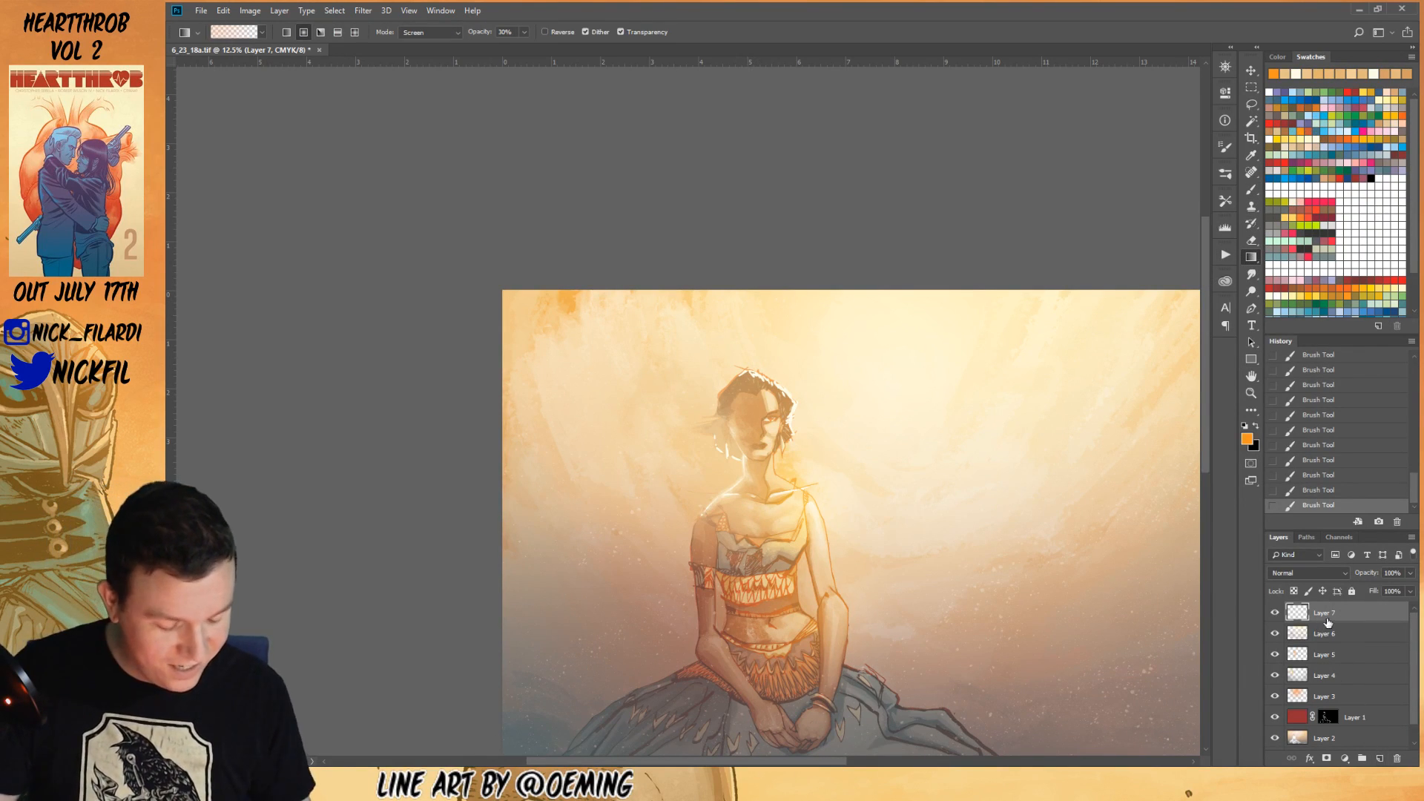
pyautogui.click(1380, 758)
pyautogui.click(1335, 573)
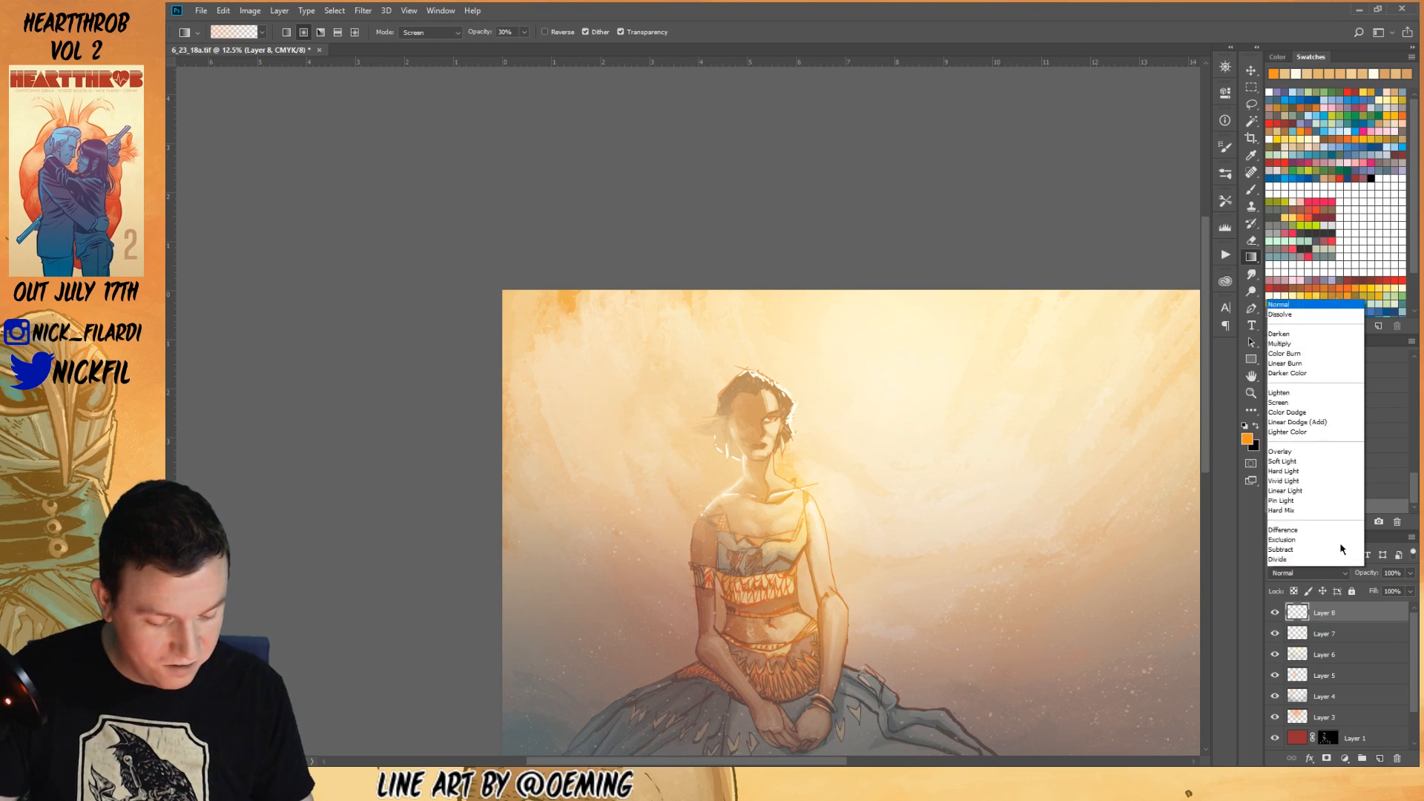
pyautogui.click(1291, 355)
# - Lay soft orange radial gradients at 30% opacity over the neck, shadowed shoulder and torso as a warm glow
pyautogui.moveTo(737, 476); pyautogui.dragTo(808, 629)
pyautogui.moveTo(742, 478); pyautogui.dragTo(764, 519)
pyautogui.moveTo(731, 453); pyautogui.dragTo(766, 563)
pyautogui.moveTo(722, 510); pyautogui.dragTo(725, 702)
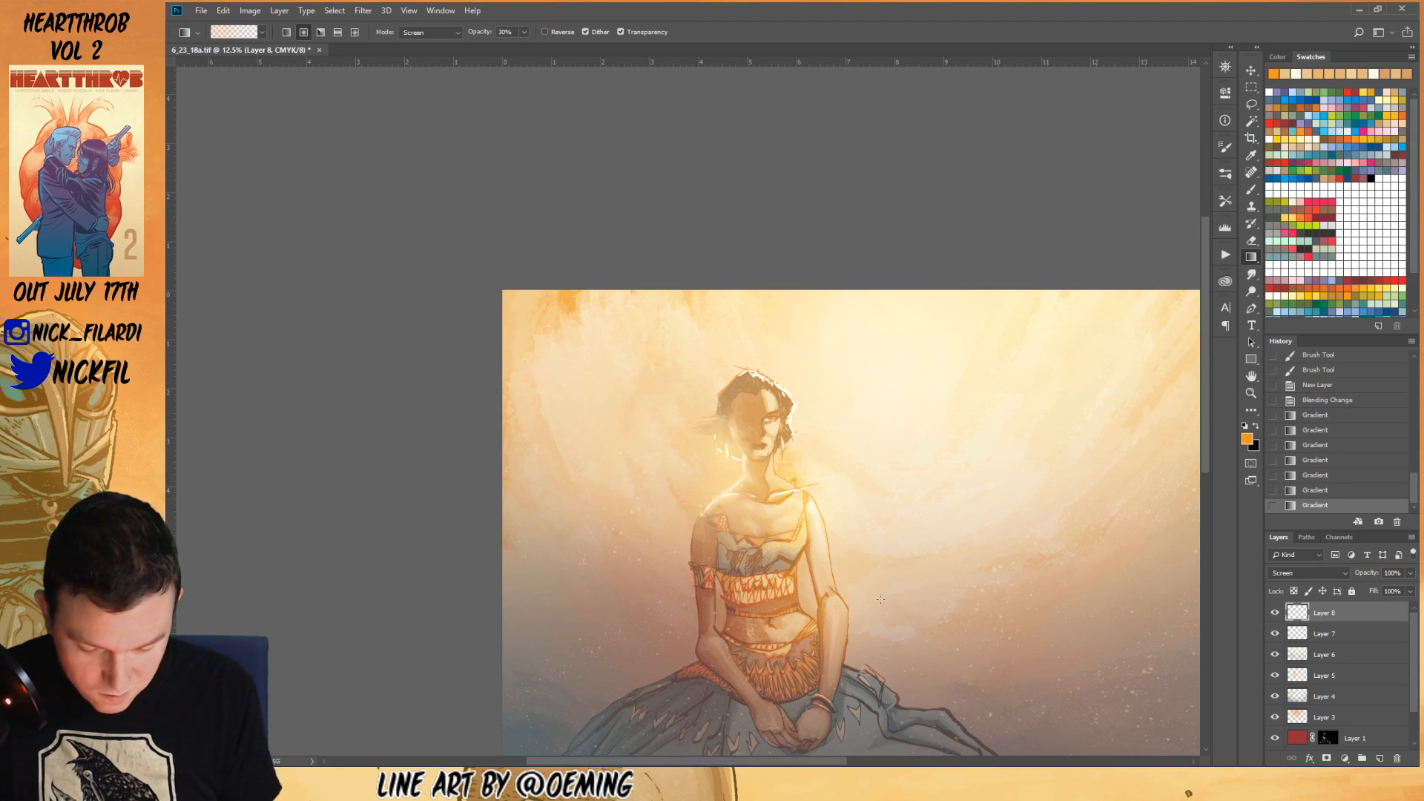
# - Add another new layer and brush a skin tone sampled from the shoulder down the shadowed upper arm
pyautogui.click(1250, 192)
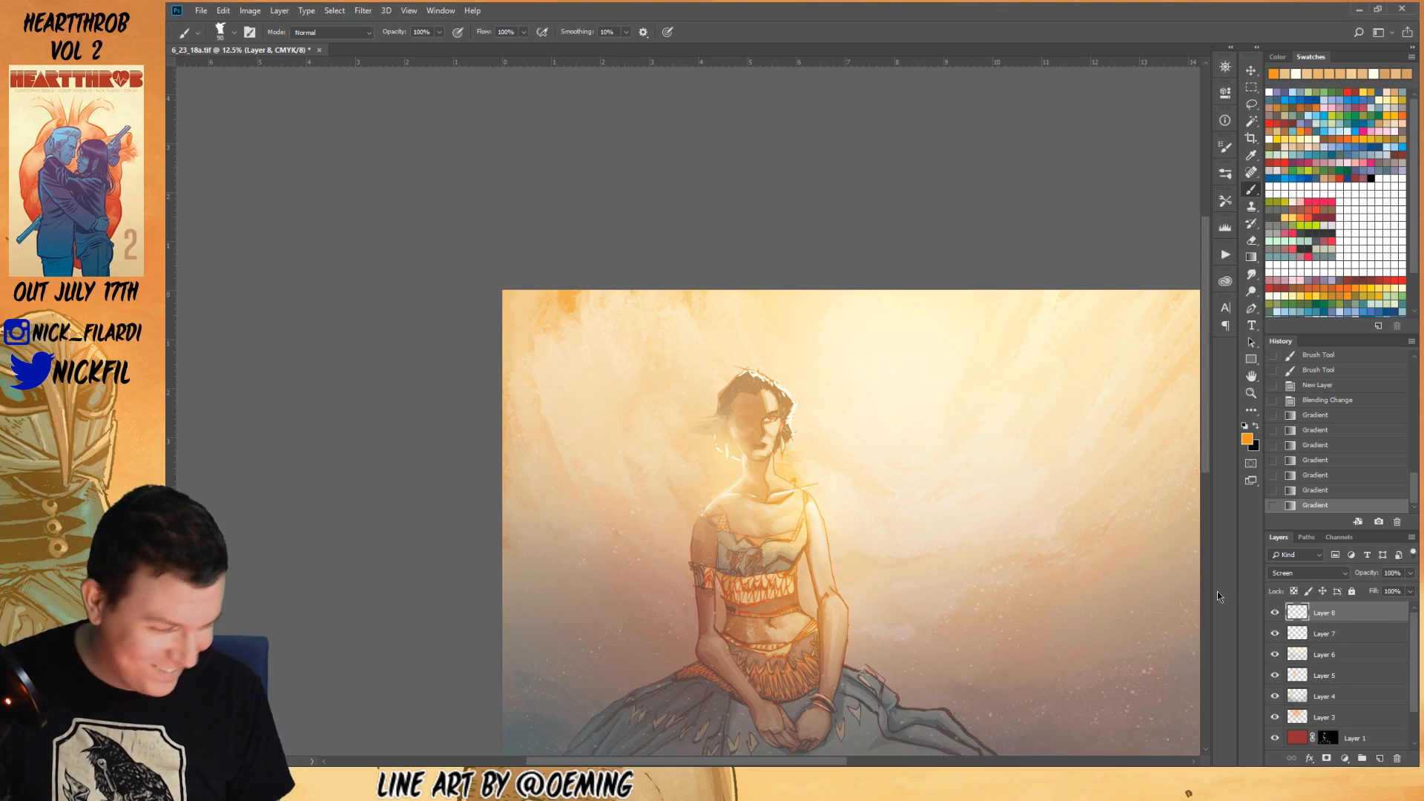
pyautogui.click(1379, 758)
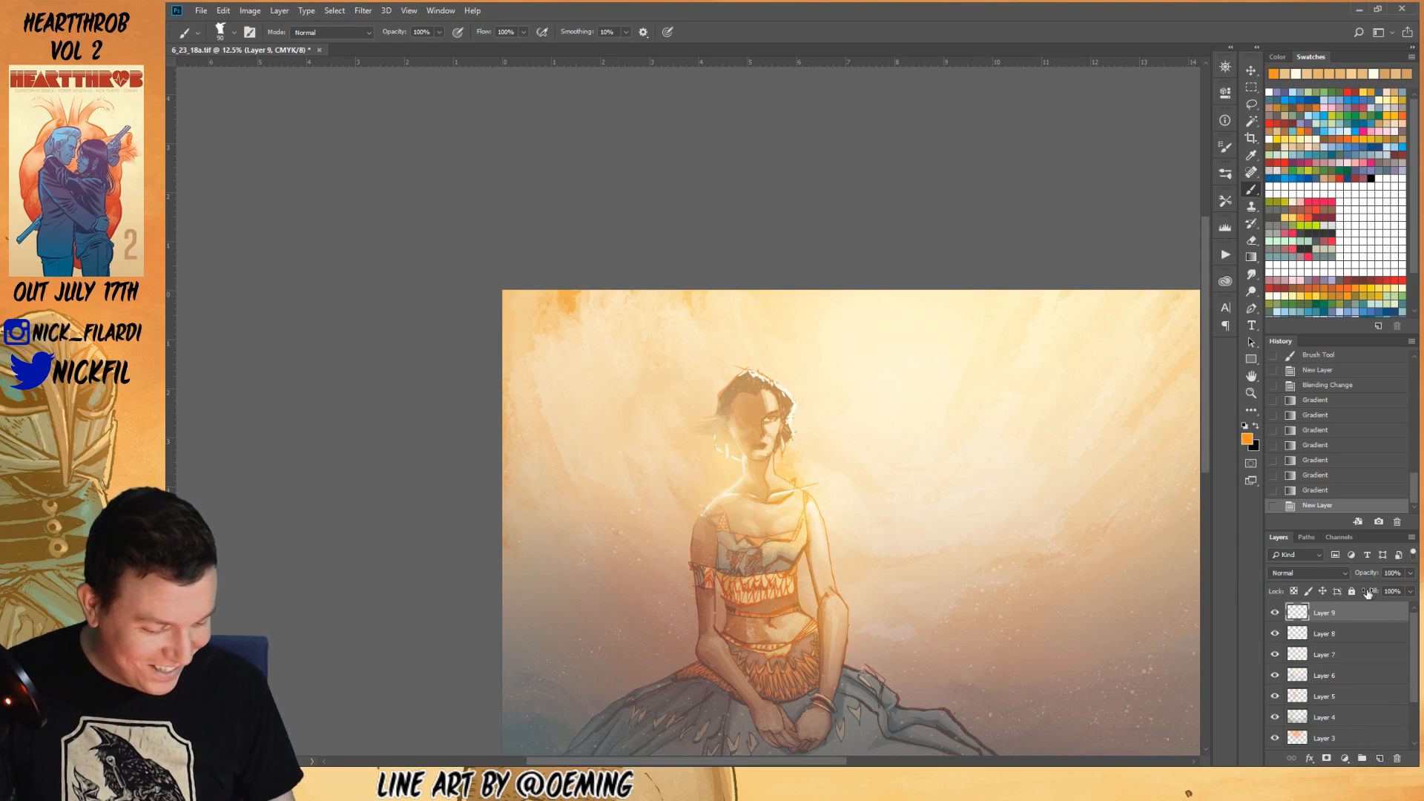
pyautogui.keyDown('alt'); pyautogui.click(724, 499); pyautogui.keyUp('alt')
pyautogui.moveTo(696, 520)
pyautogui.mouseDown()
pyautogui.moveTo(707, 509)
pyautogui.moveTo(698, 547)
pyautogui.moveTo(723, 512)
pyautogui.moveTo(701, 549)
pyautogui.moveTo(708, 577)
pyautogui.mouseUp()
# - Resample the shoulder's skin tone, undo the last stroke, adjust the brush size and paint down the shadowed arm to the elbow
pyautogui.keyDown('alt'); pyautogui.click(699, 528); pyautogui.keyUp('alt')
pyautogui.press(']')
pyautogui.press(']')
pyautogui.press(']')
pyautogui.press(']')
pyautogui.press(']')
pyautogui.press(']')
pyautogui.press(']')
pyautogui.hotkey('ctrl', 'z')
pyautogui.press('[')
pyautogui.press('[')
pyautogui.press('[')
pyautogui.press('[')
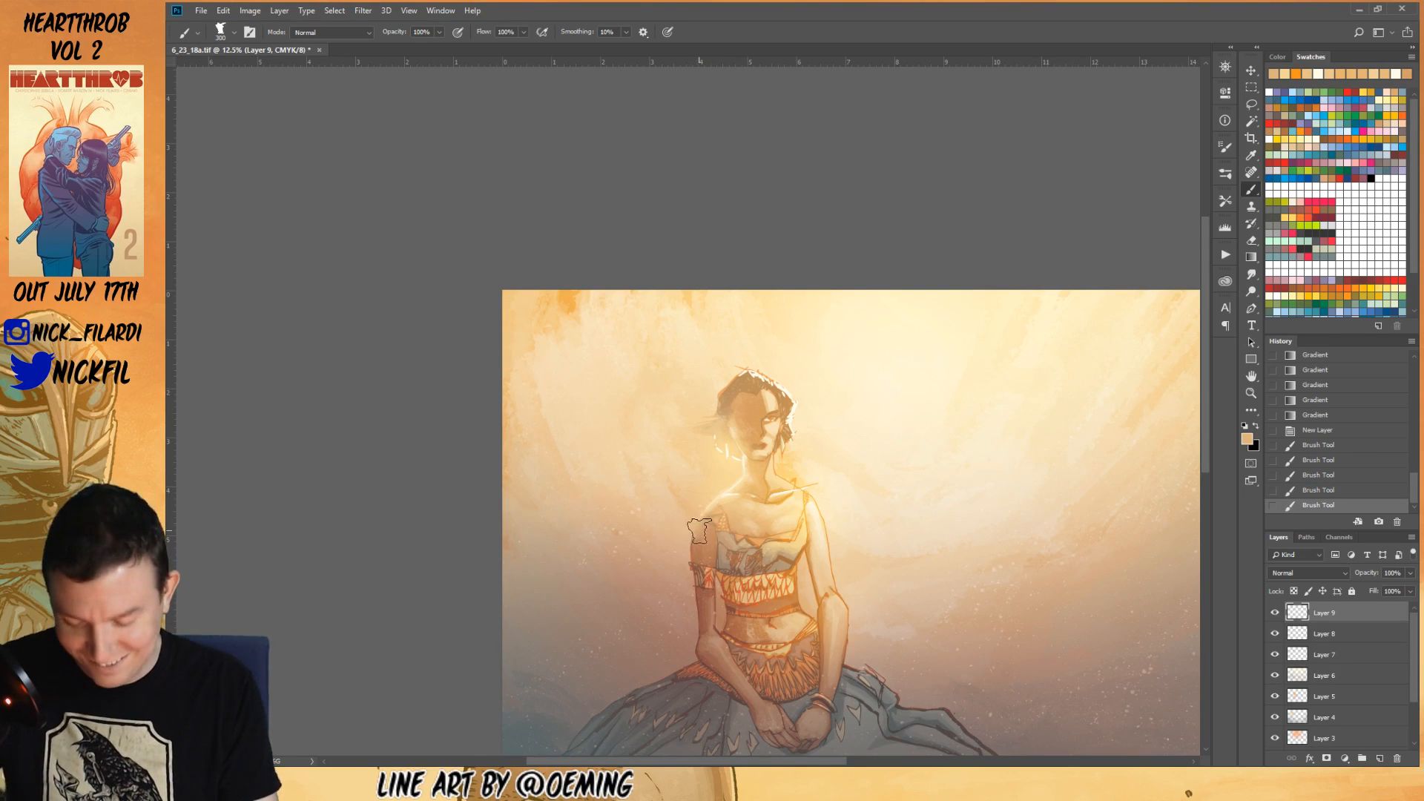
pyautogui.moveTo(698, 521); pyautogui.dragTo(704, 627)
pyautogui.keyDown('alt'); pyautogui.click(705, 548); pyautogui.keyUp('alt')
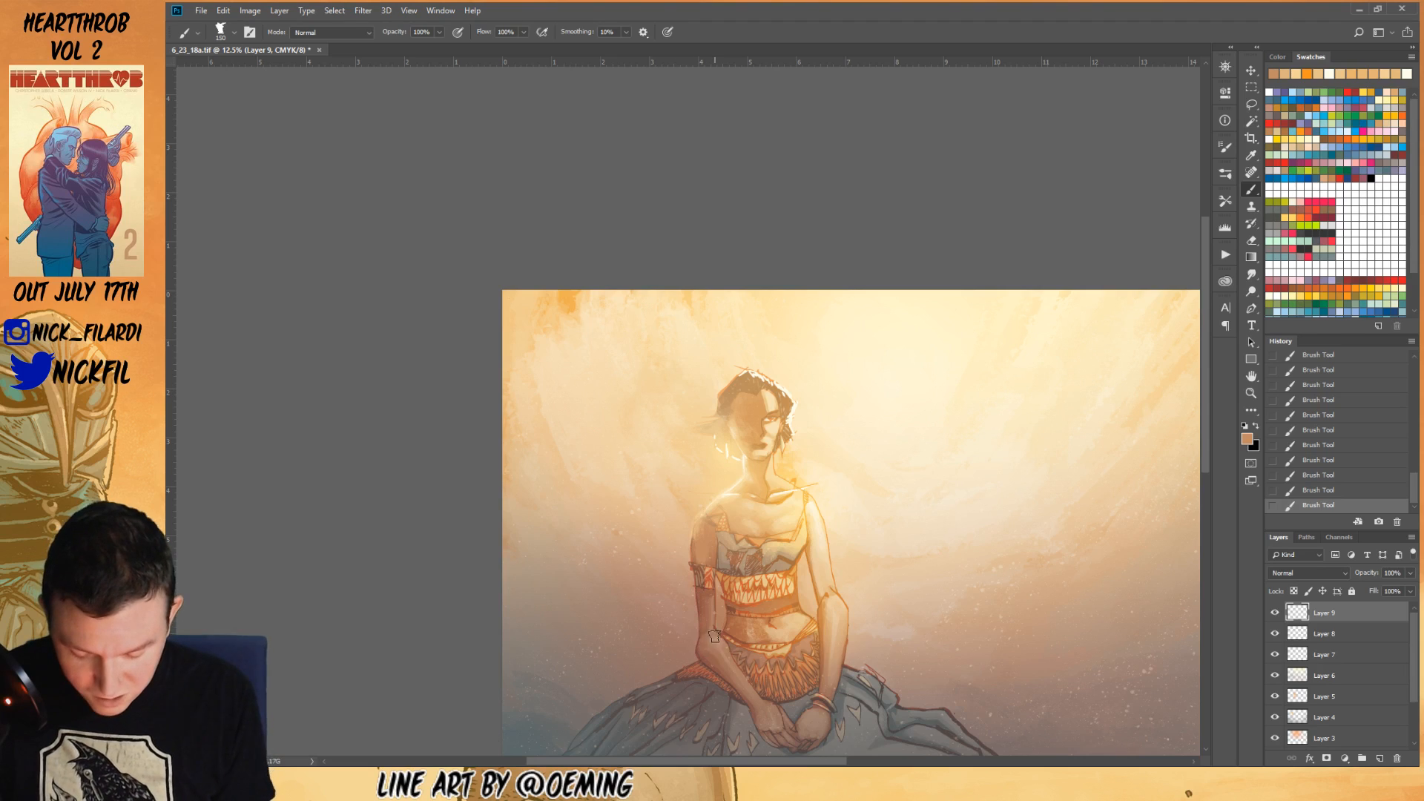
# - Sample peach, cream and tan tones from the sunlit arm and blend light and shadow along its upper arm and forearm
pyautogui.keyDown('alt'); pyautogui.click(829, 576); pyautogui.keyUp('alt')
pyautogui.keyDown('alt'); pyautogui.click(820, 579); pyautogui.keyUp('alt')
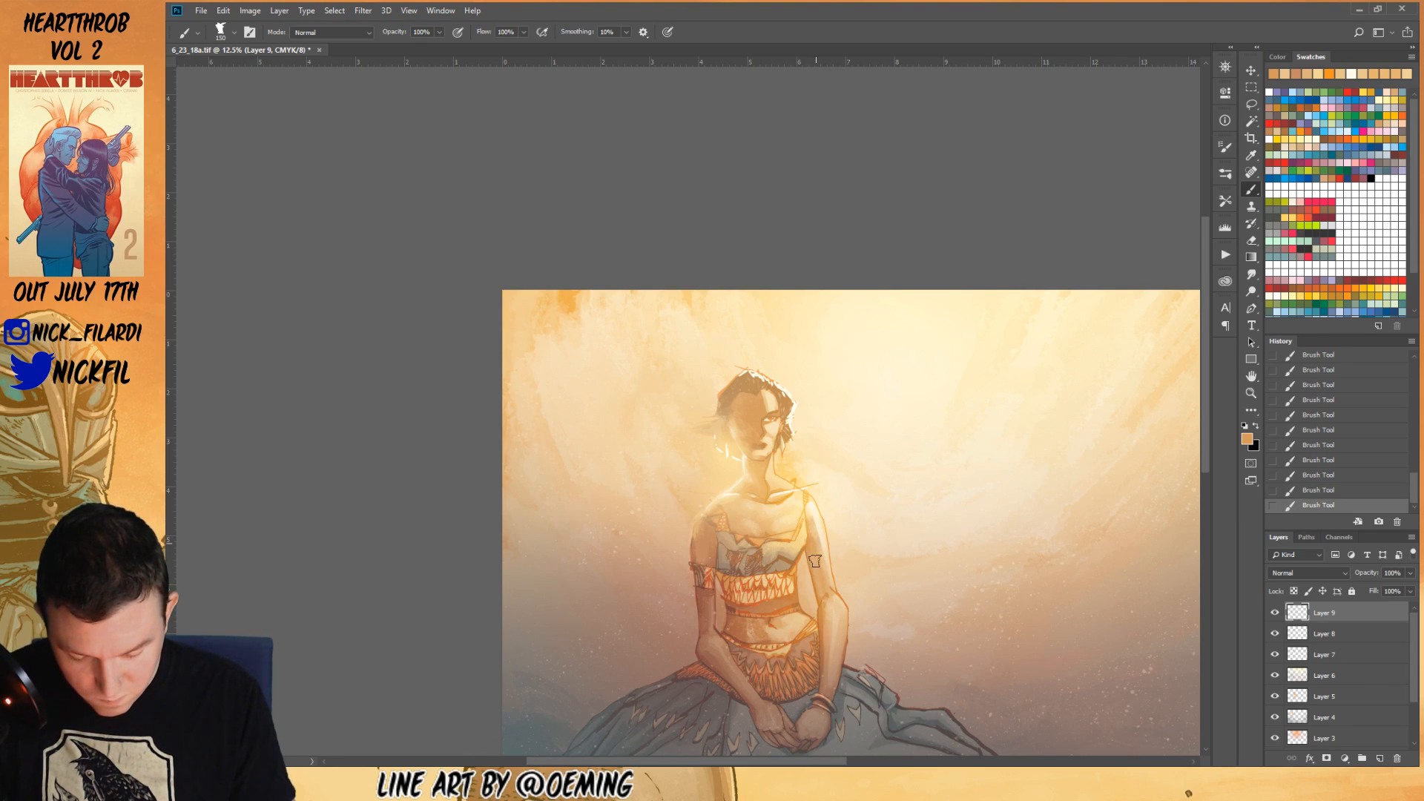
pyautogui.keyDown('alt'); pyautogui.click(825, 517); pyautogui.keyUp('alt')
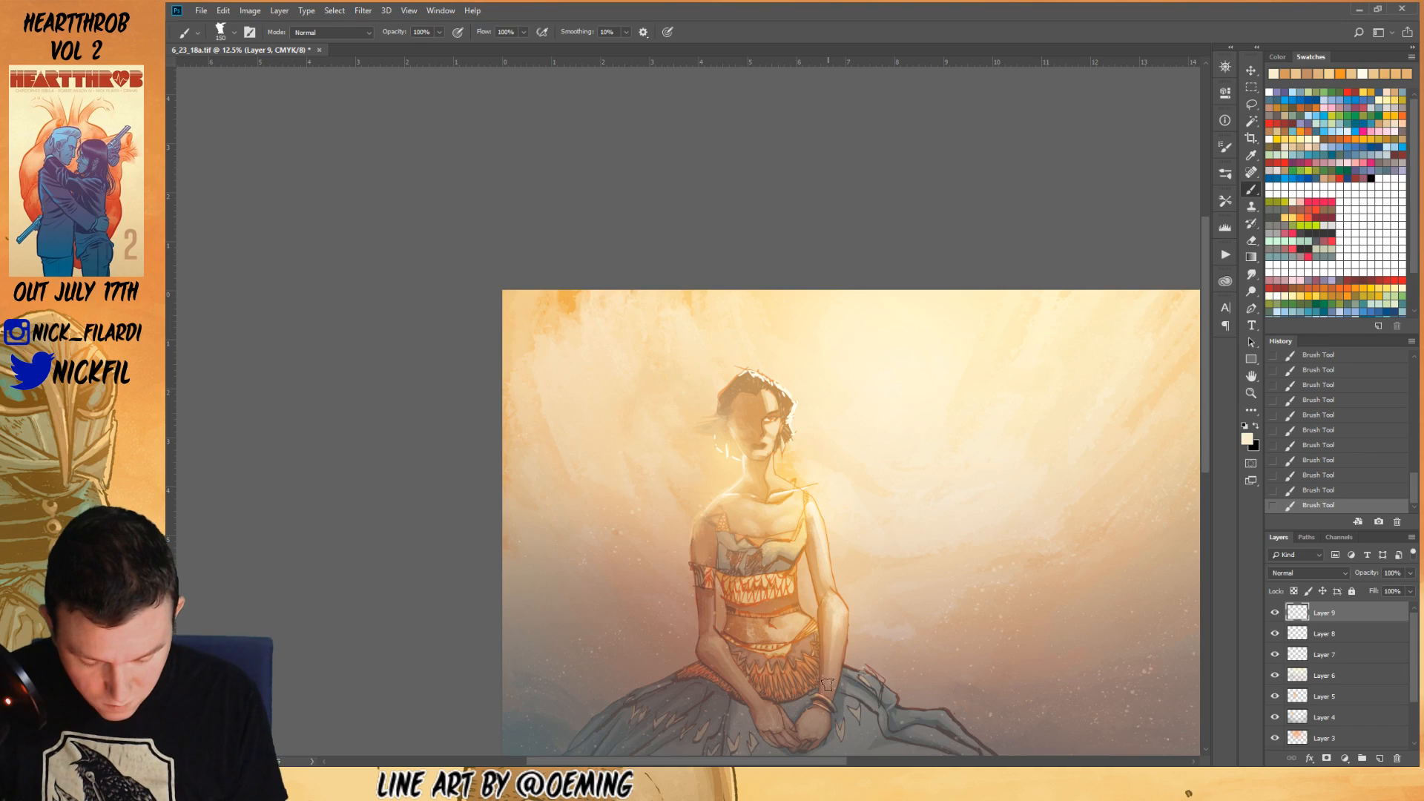
pyautogui.keyDown('alt'); pyautogui.click(840, 637); pyautogui.keyUp('alt')
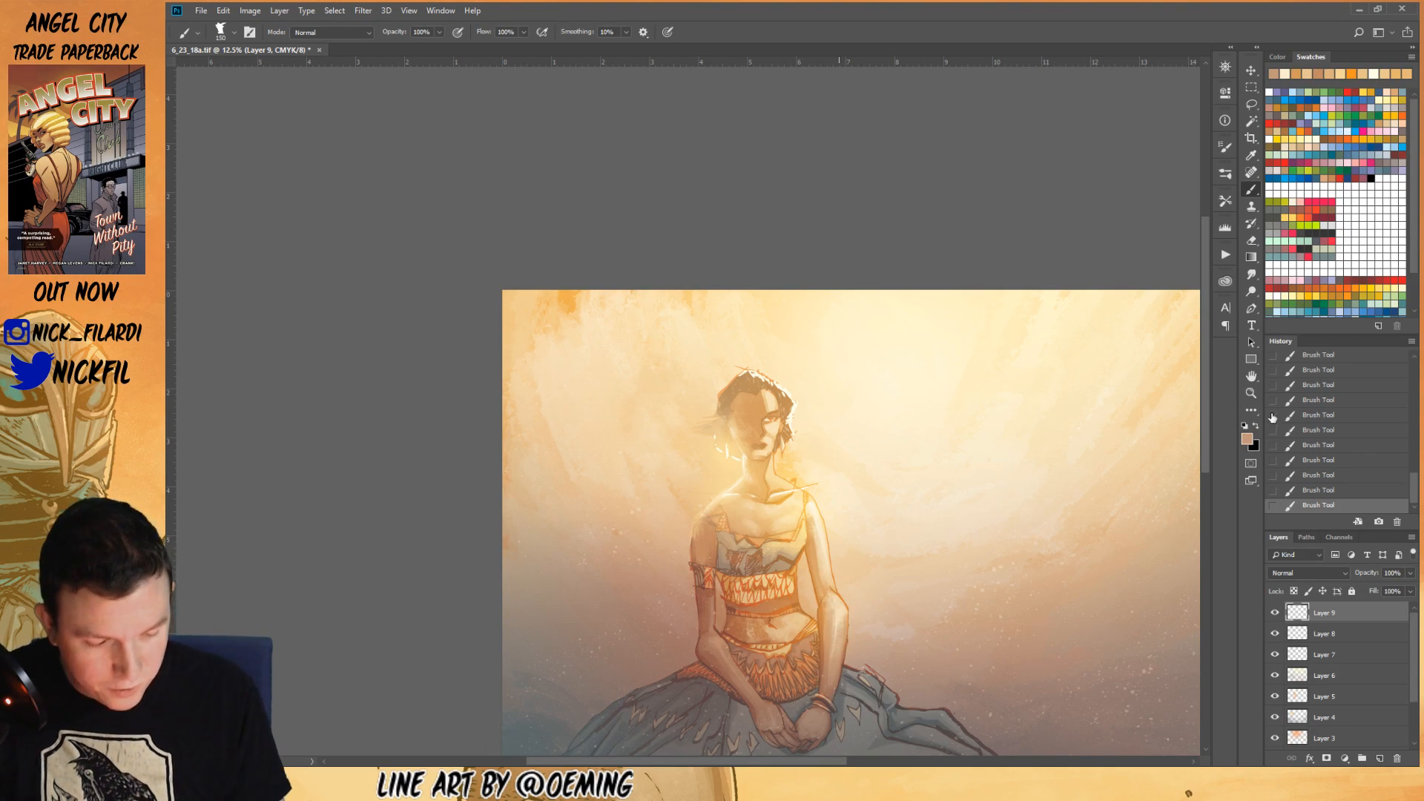
# - Reduce the brush to 50 px and retouch the edges of the hair with the tan tone
pyautogui.click(1249, 380)
pyautogui.moveTo(979, 415); pyautogui.dragTo(976, 334)
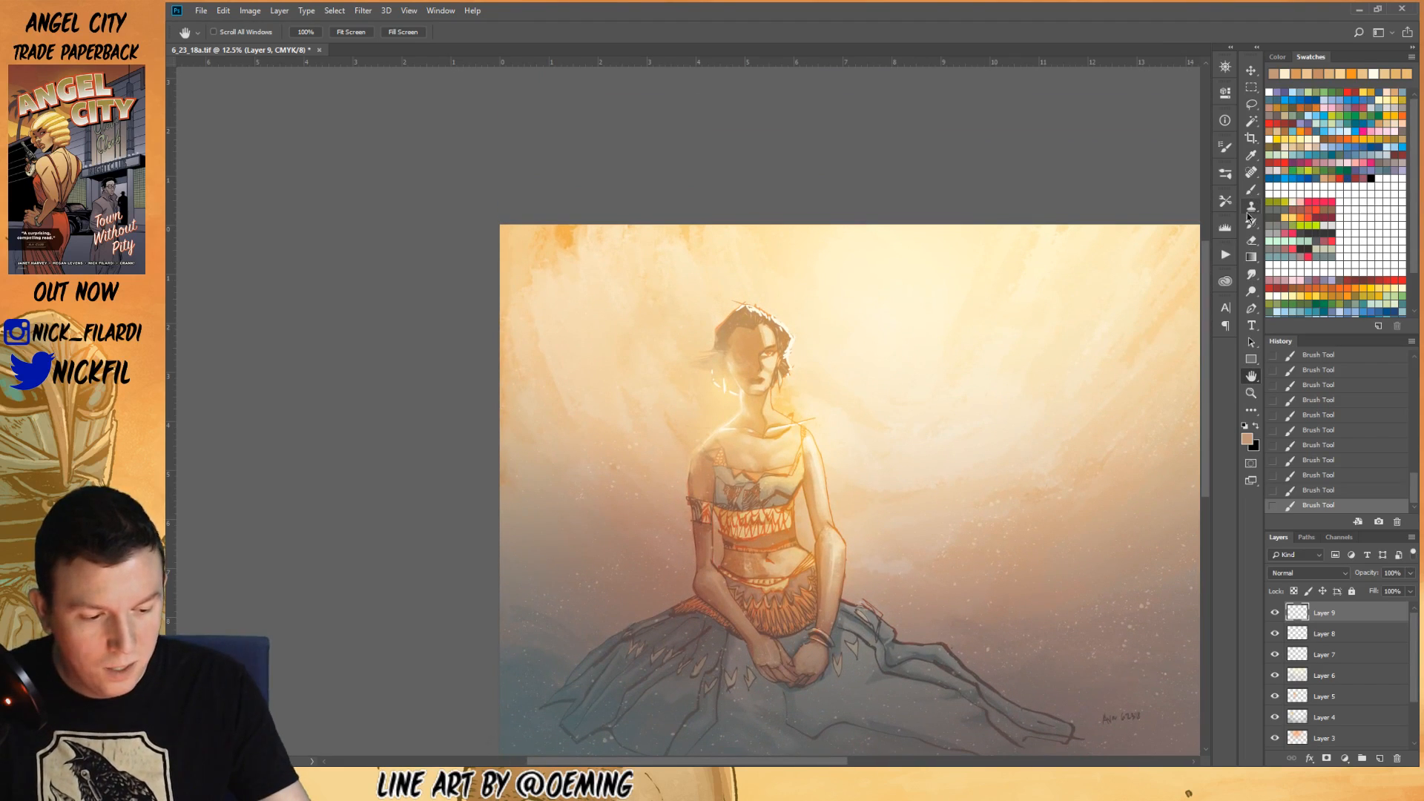
pyautogui.click(1253, 190)
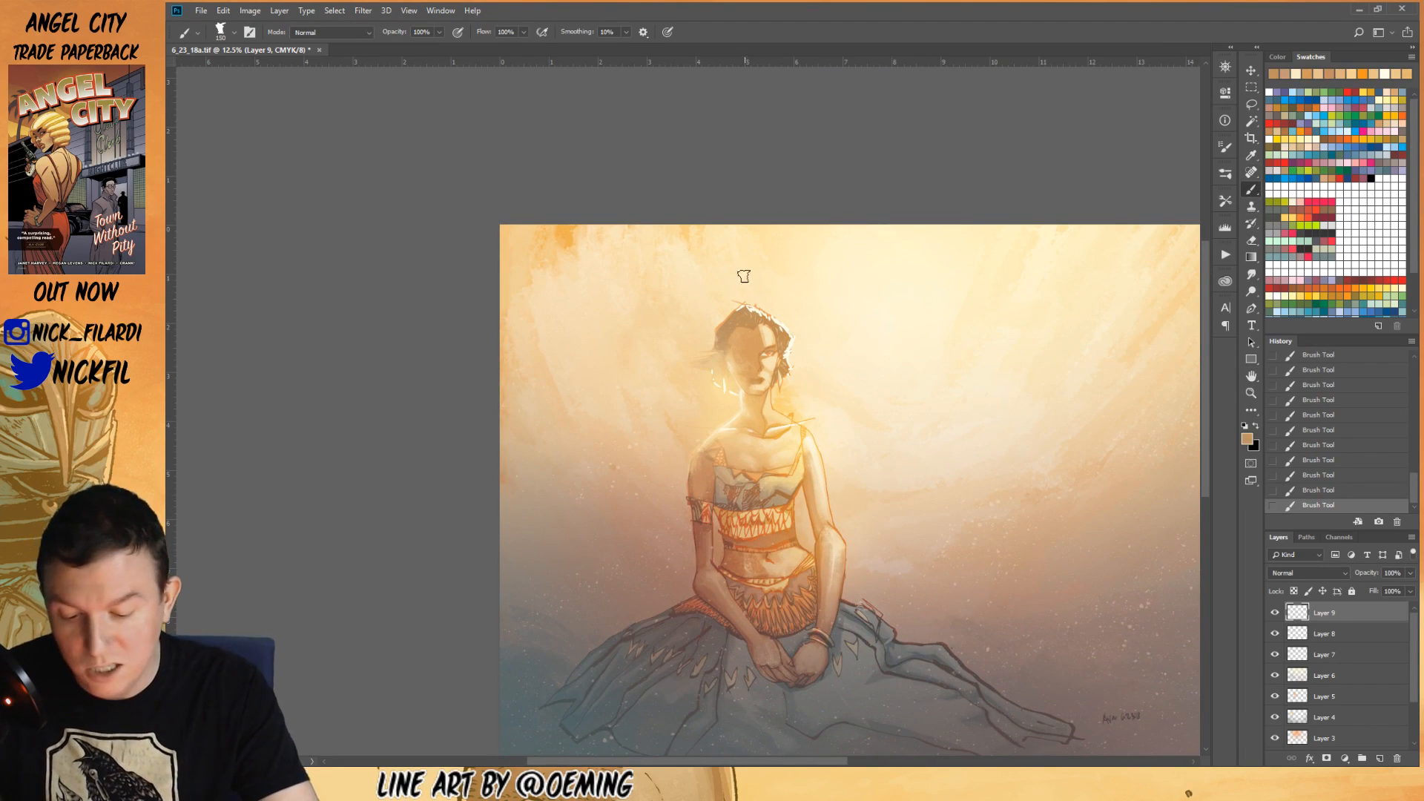
pyautogui.press('[')
pyautogui.press('[')
pyautogui.press('[')
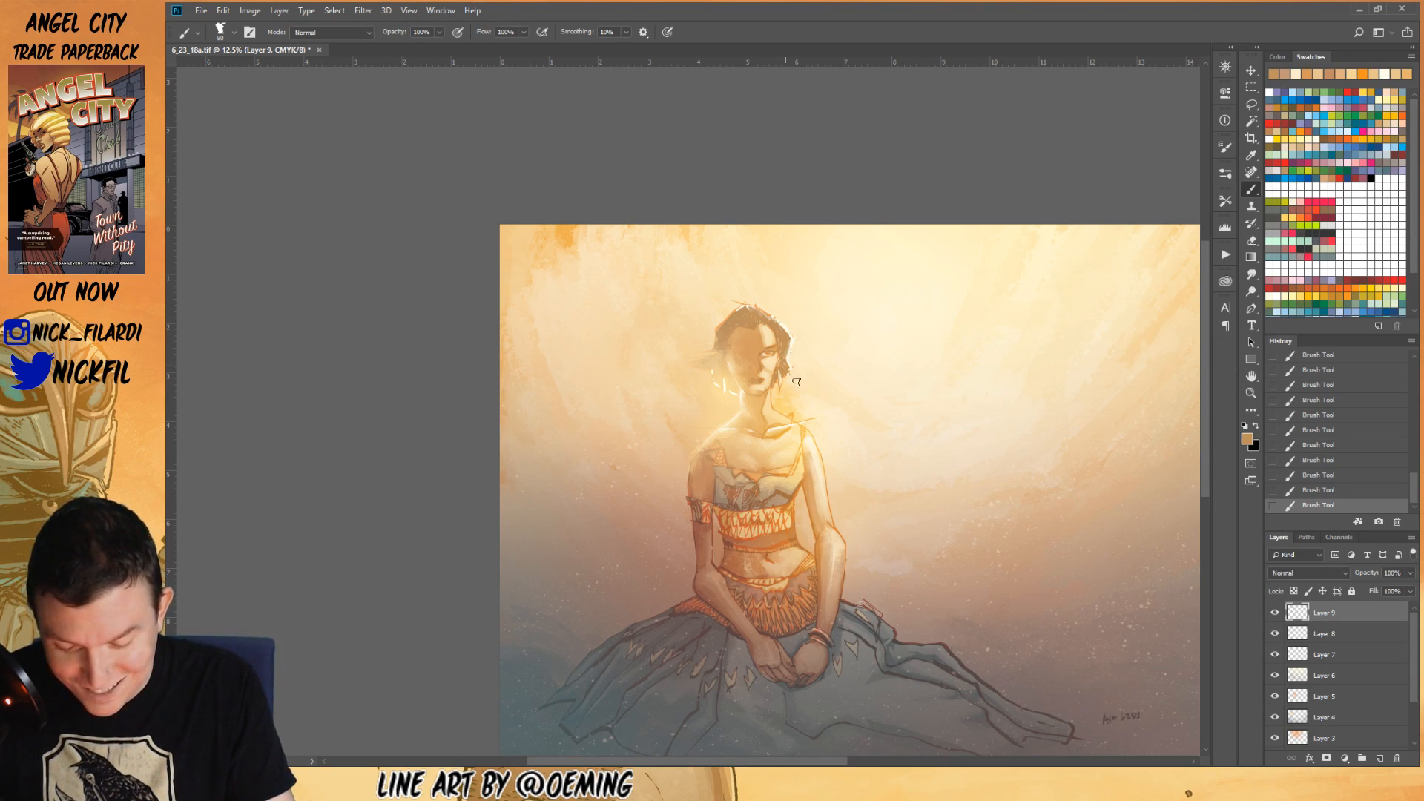
pyautogui.moveTo(859, 572); pyautogui.dragTo(887, 517)
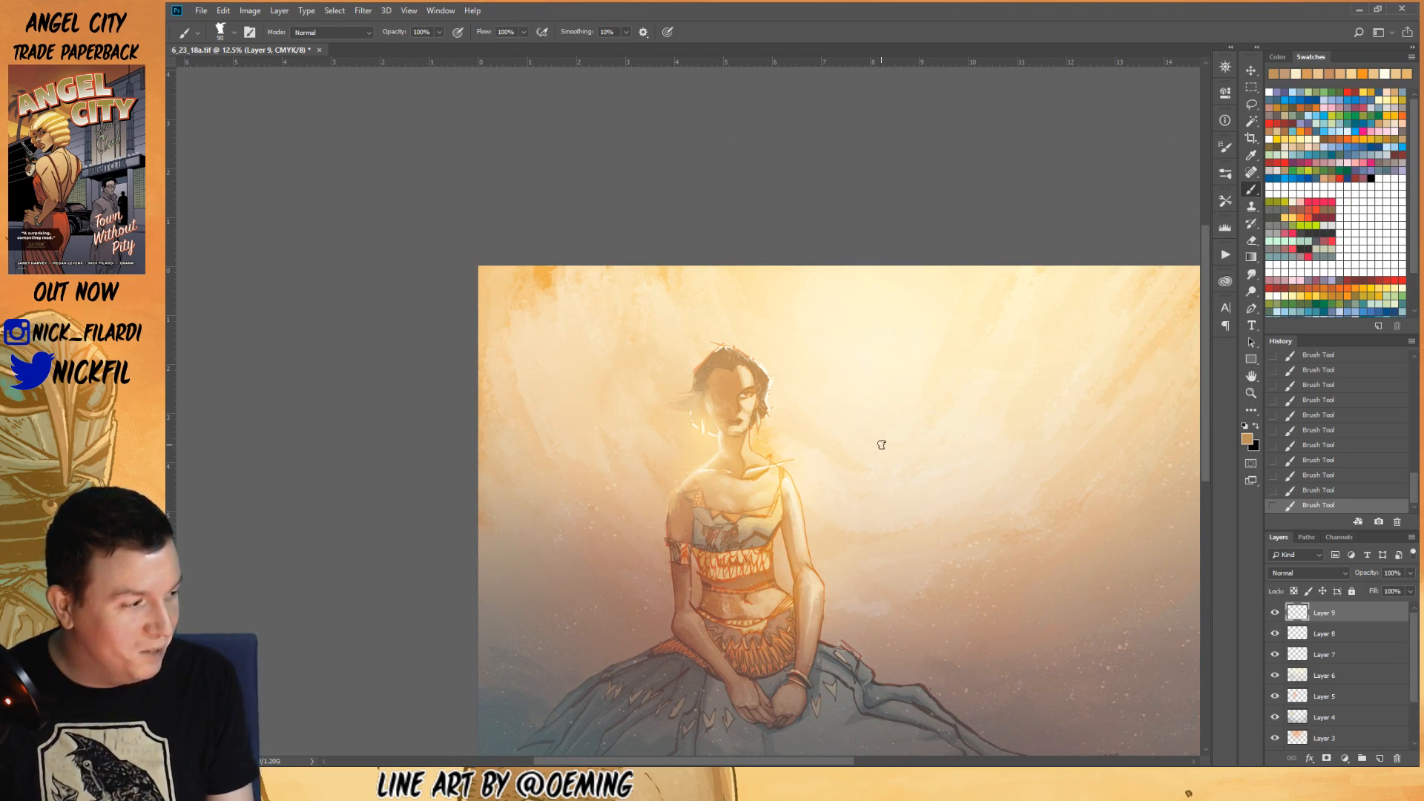
# - Sample off-white, cream and peach tones near the neck and chest and paint warm light over the chest and top
pyautogui.keyDown('alt'); pyautogui.click(765, 461); pyautogui.keyUp('alt')
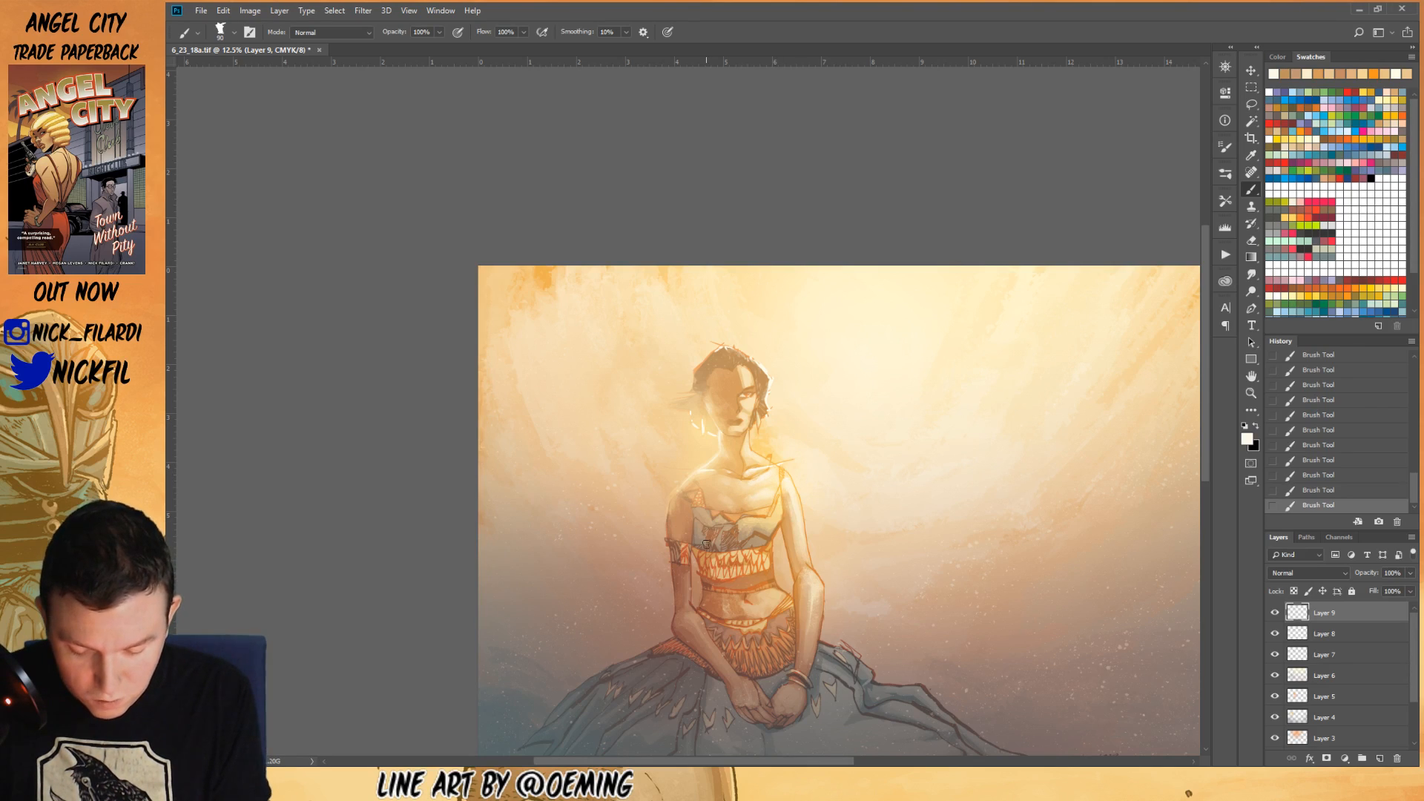
pyautogui.keyDown('alt'); pyautogui.click(744, 509); pyautogui.keyUp('alt')
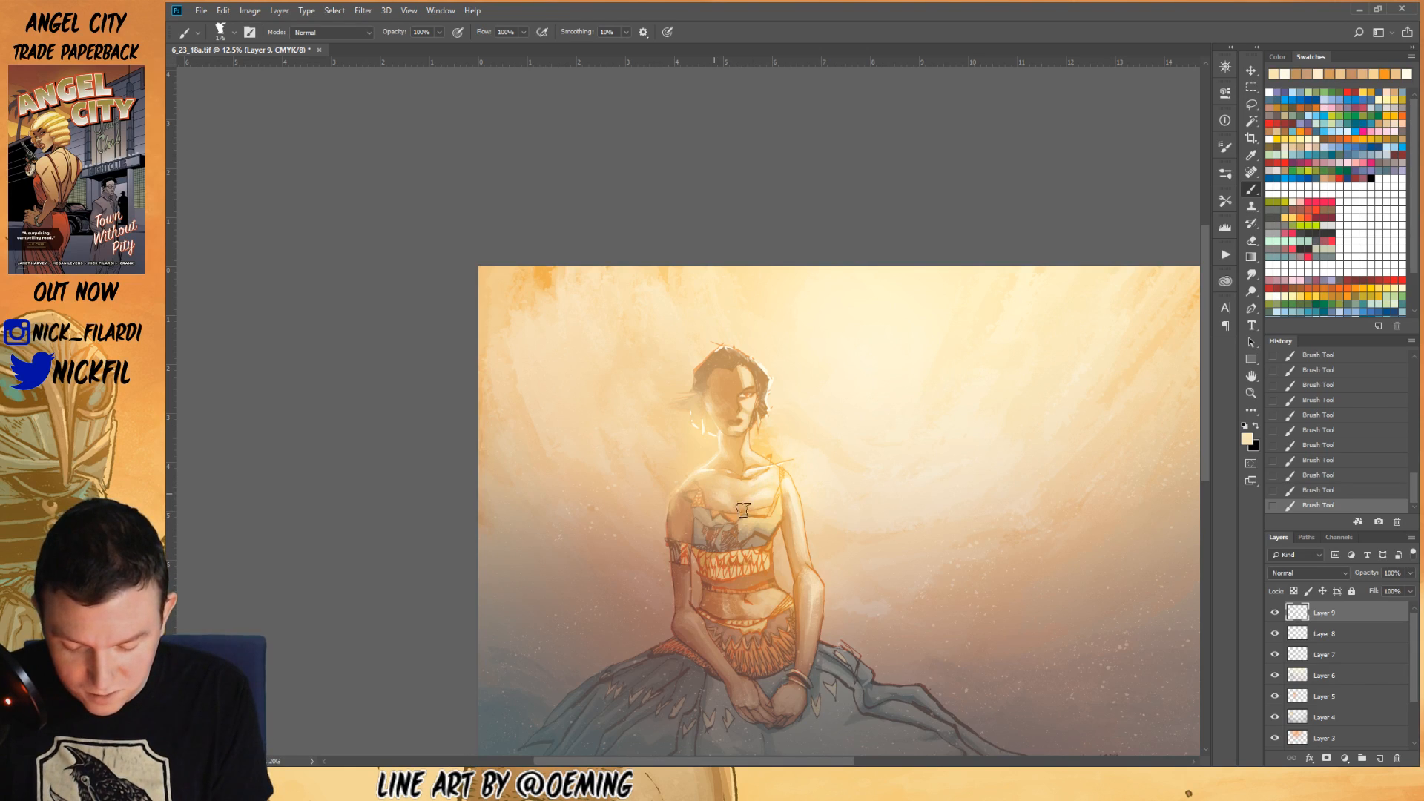
pyautogui.keyDown('alt'); pyautogui.click(724, 505); pyautogui.keyUp('alt')
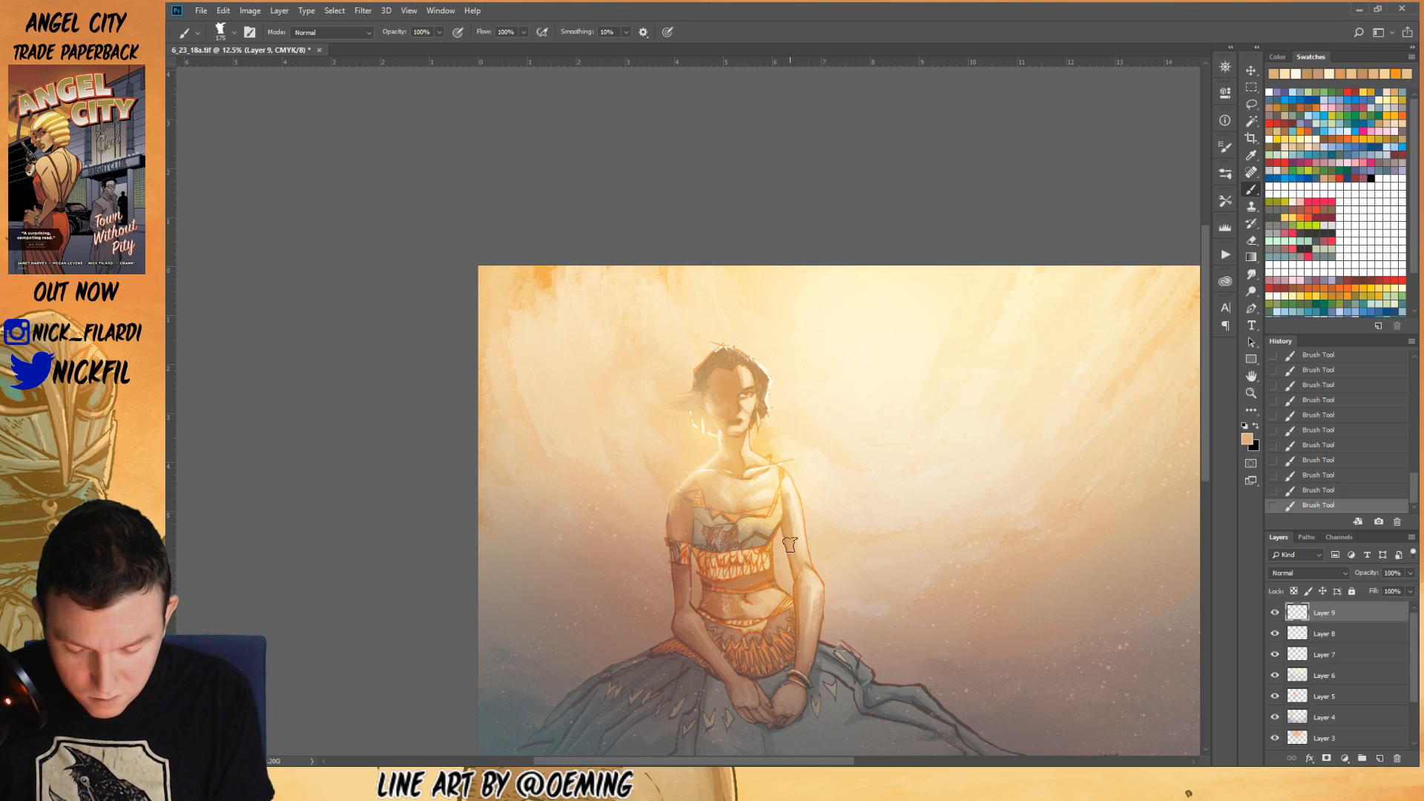
# - Sample pale cream from the sunlit shoulder and brush highlights down the arm and forearm
pyautogui.press('space')
pyautogui.moveTo(900, 550); pyautogui.dragTo(921, 412)
pyautogui.moveTo(903, 521); pyautogui.dragTo(878, 621)
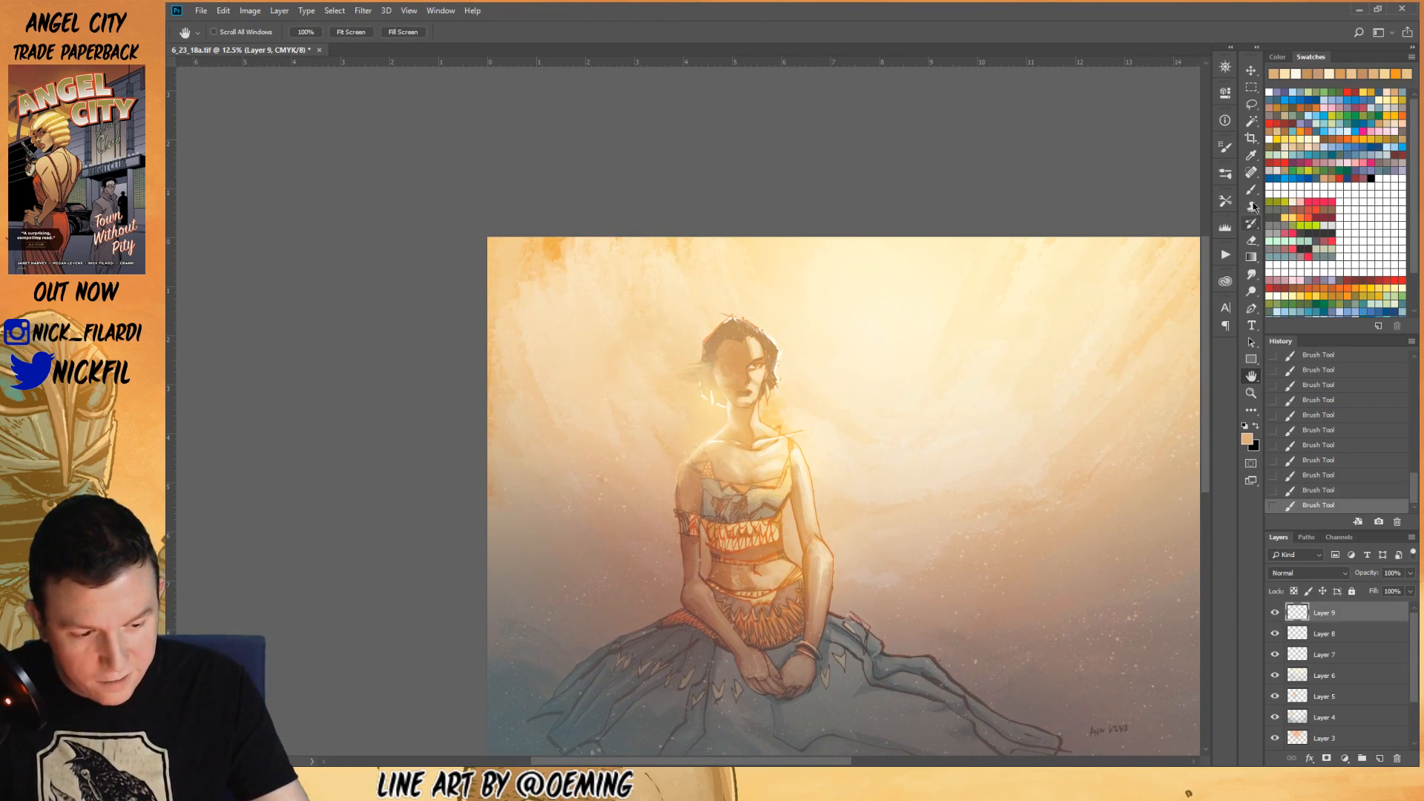
pyautogui.keyDown('alt'); pyautogui.click(796, 468); pyautogui.keyUp('alt')
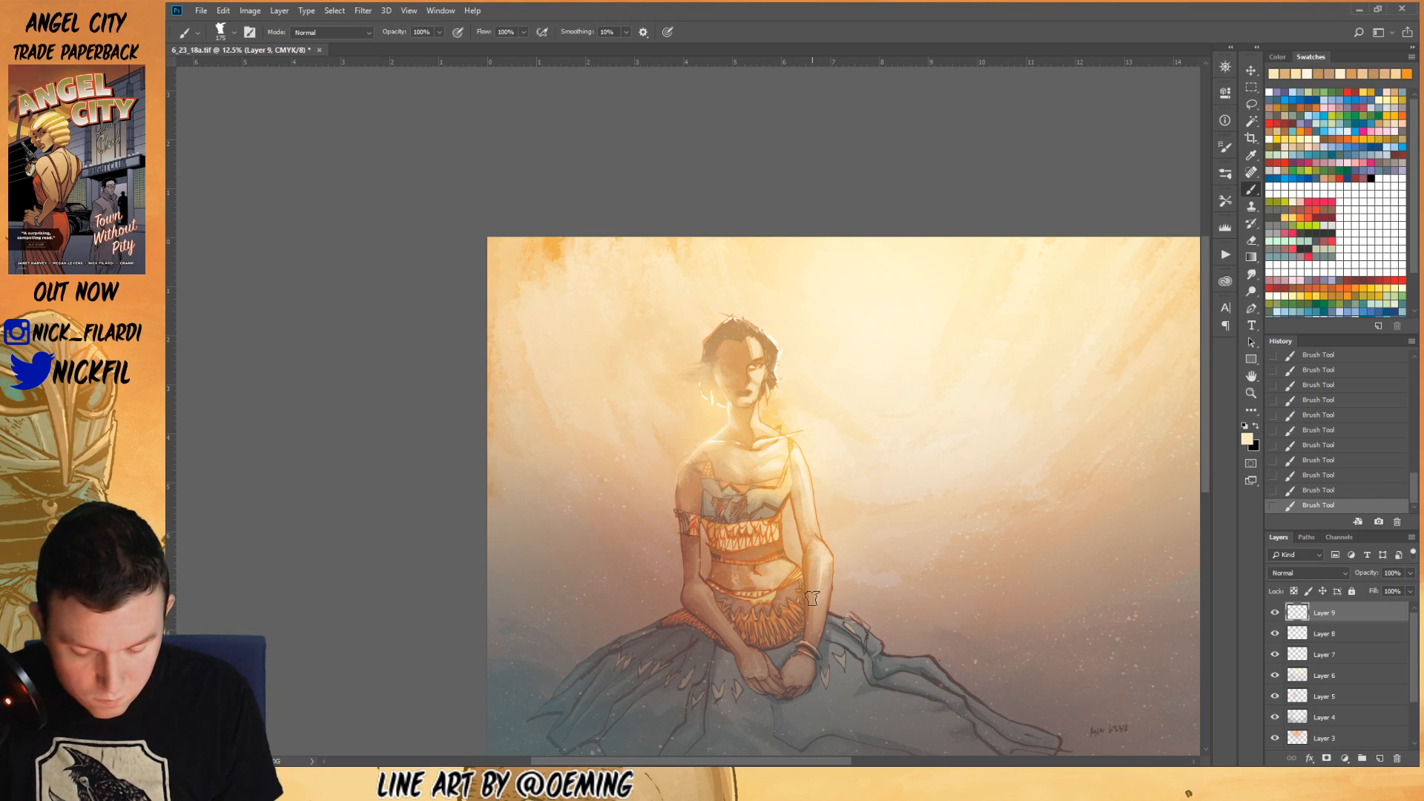
# - Examine the whole composition and the woman's head at close range
pyautogui.click(1251, 394)
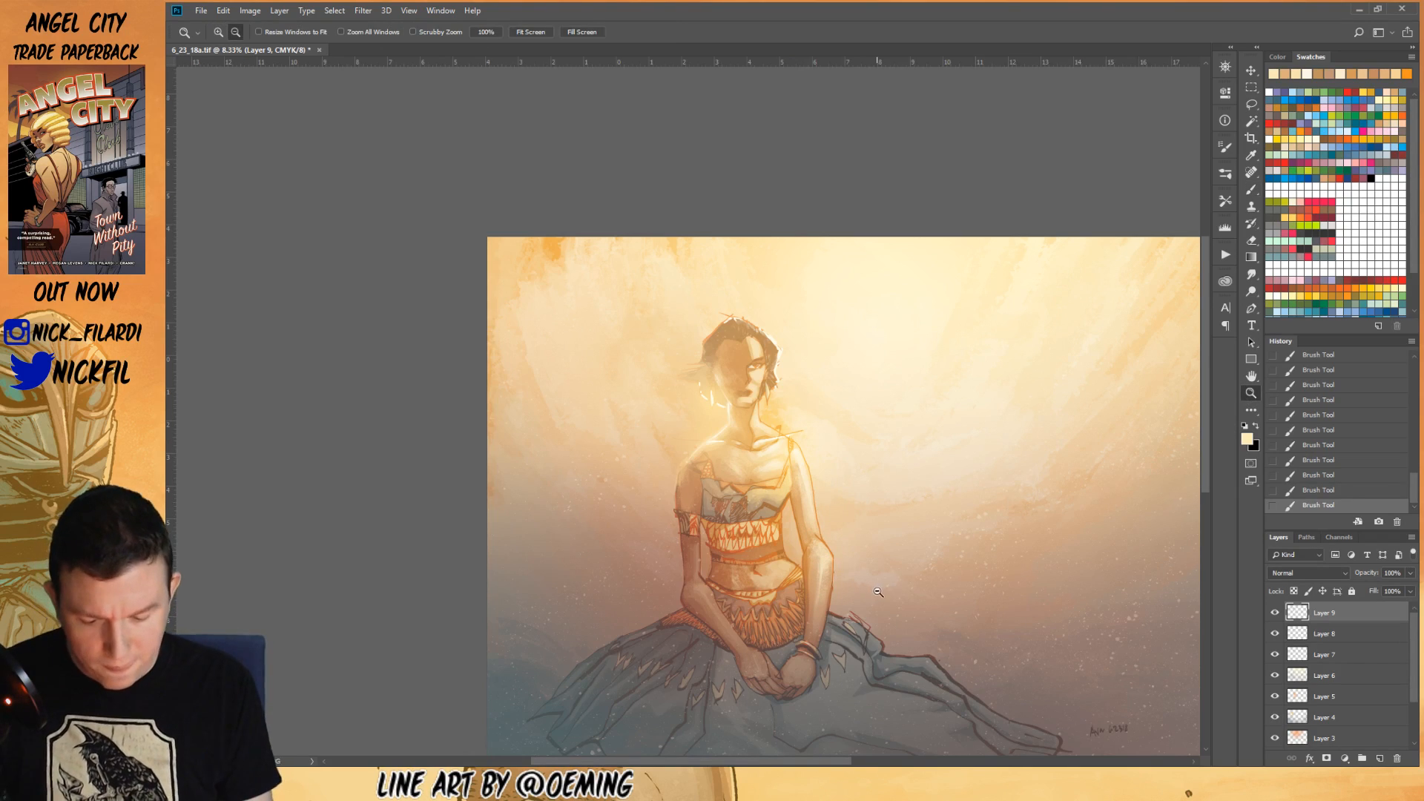
pyautogui.keyDown('alt'); pyautogui.click(883, 586); pyautogui.keyUp('alt')
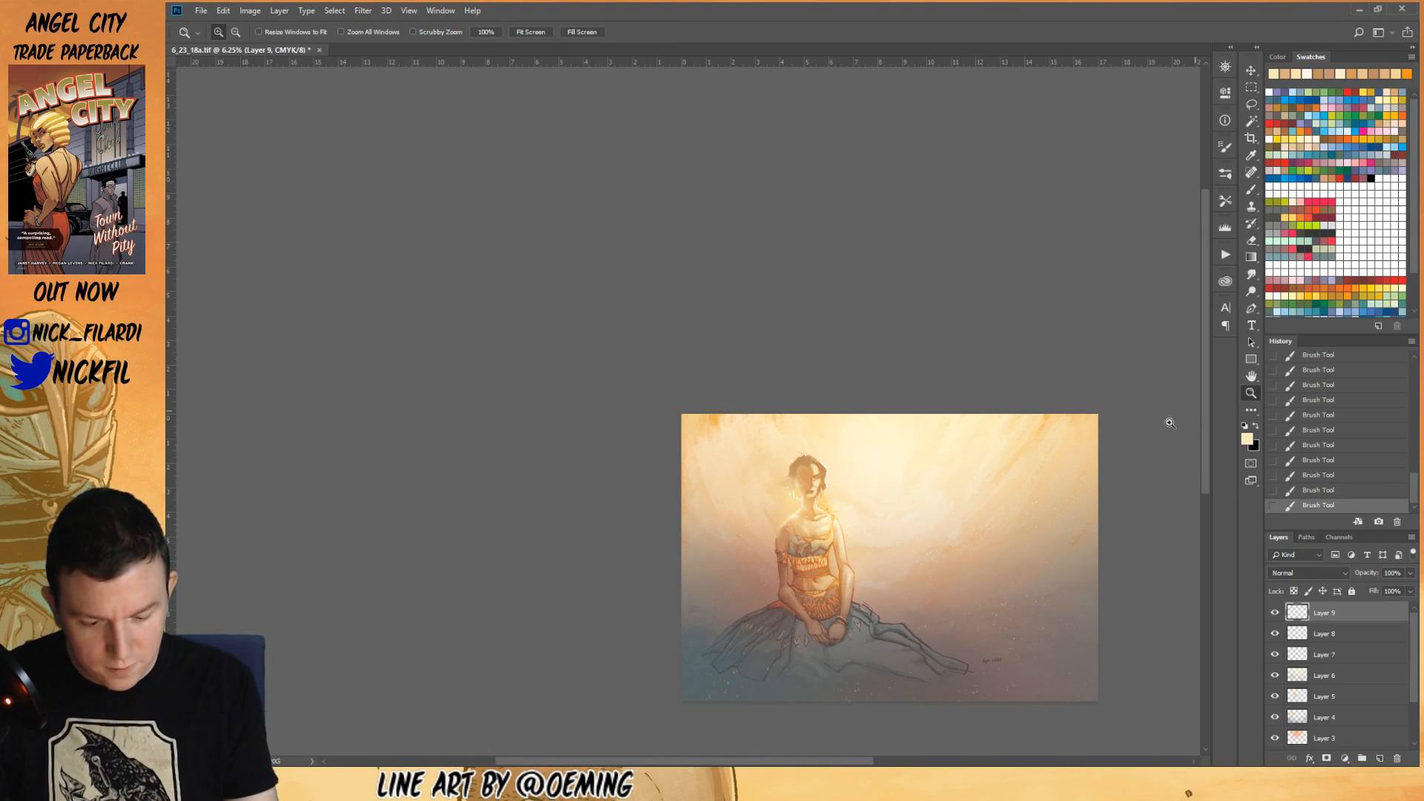
pyautogui.click(816, 554)
pyautogui.click(816, 554)
pyautogui.click(816, 554)
pyautogui.click(1252, 377)
pyautogui.moveTo(581, 296); pyautogui.dragTo(914, 636)
pyautogui.click(1251, 393)
pyautogui.click(779, 522)
pyautogui.click(779, 521)
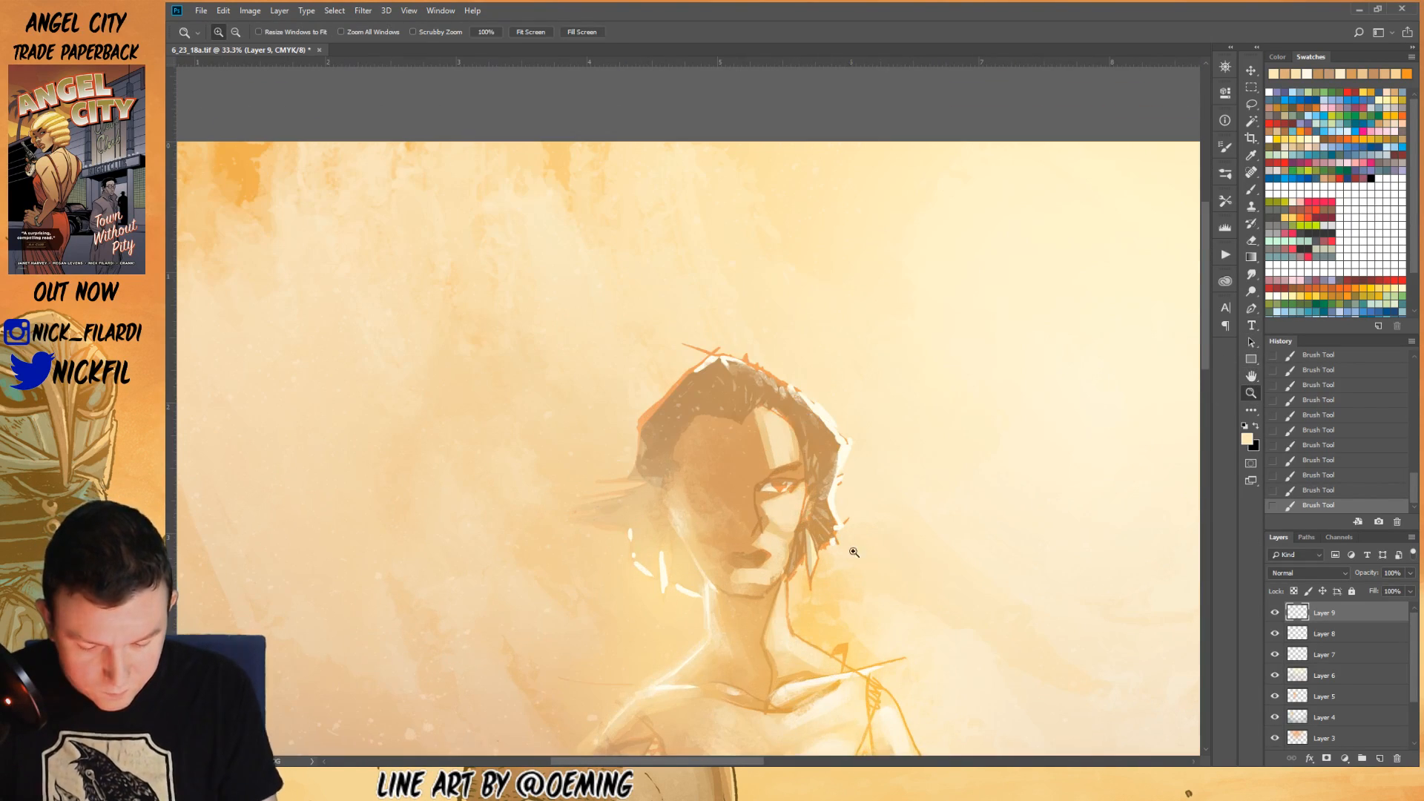
pyautogui.click(819, 577)
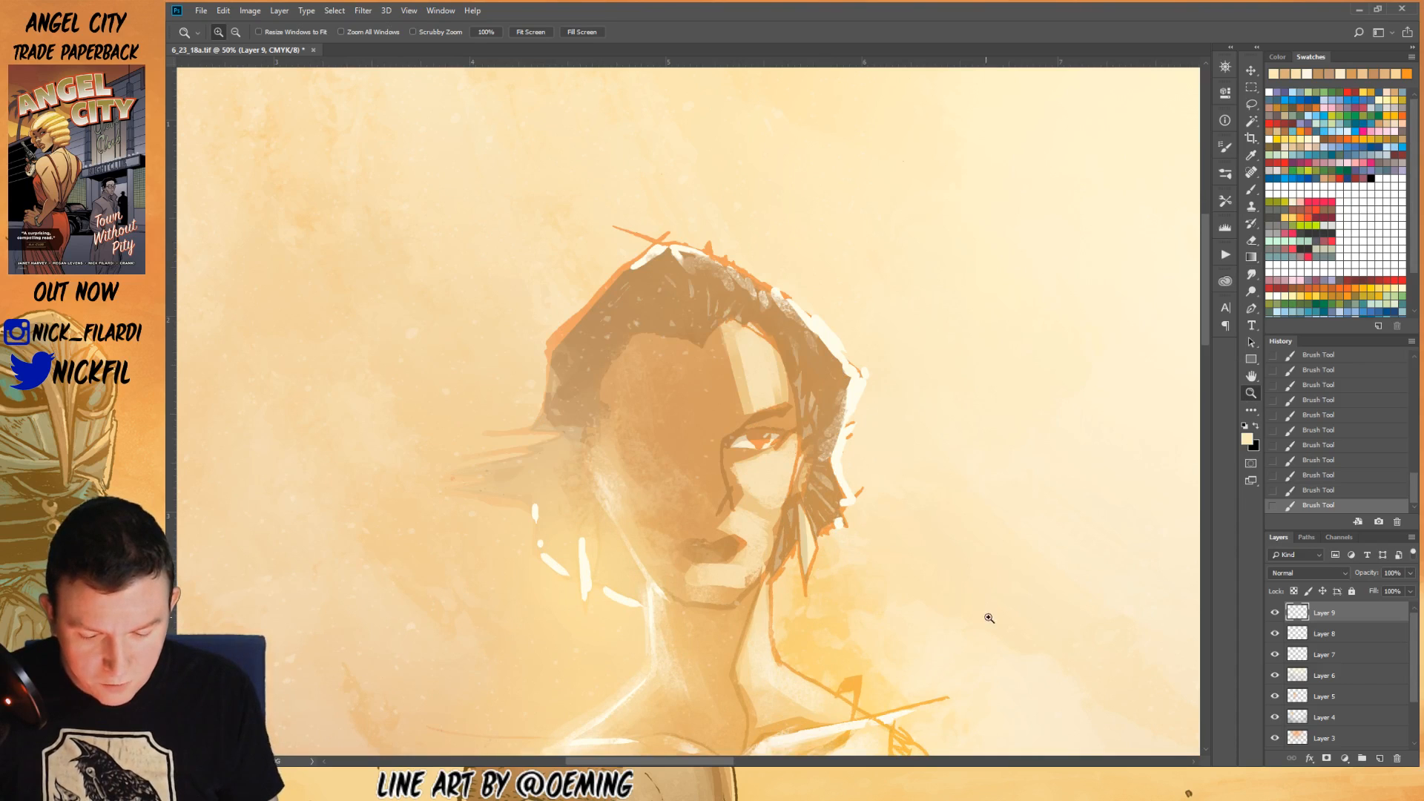
# - Reduce the brush to 50 px and paint a sampled orange over the sunlit side of the hair
pyautogui.press('b')
pyautogui.press('[')
pyautogui.press('[')
pyautogui.press('[')
pyautogui.press('[')
pyautogui.press('[')
pyautogui.press('[')
pyautogui.press('[')
pyautogui.press('[')
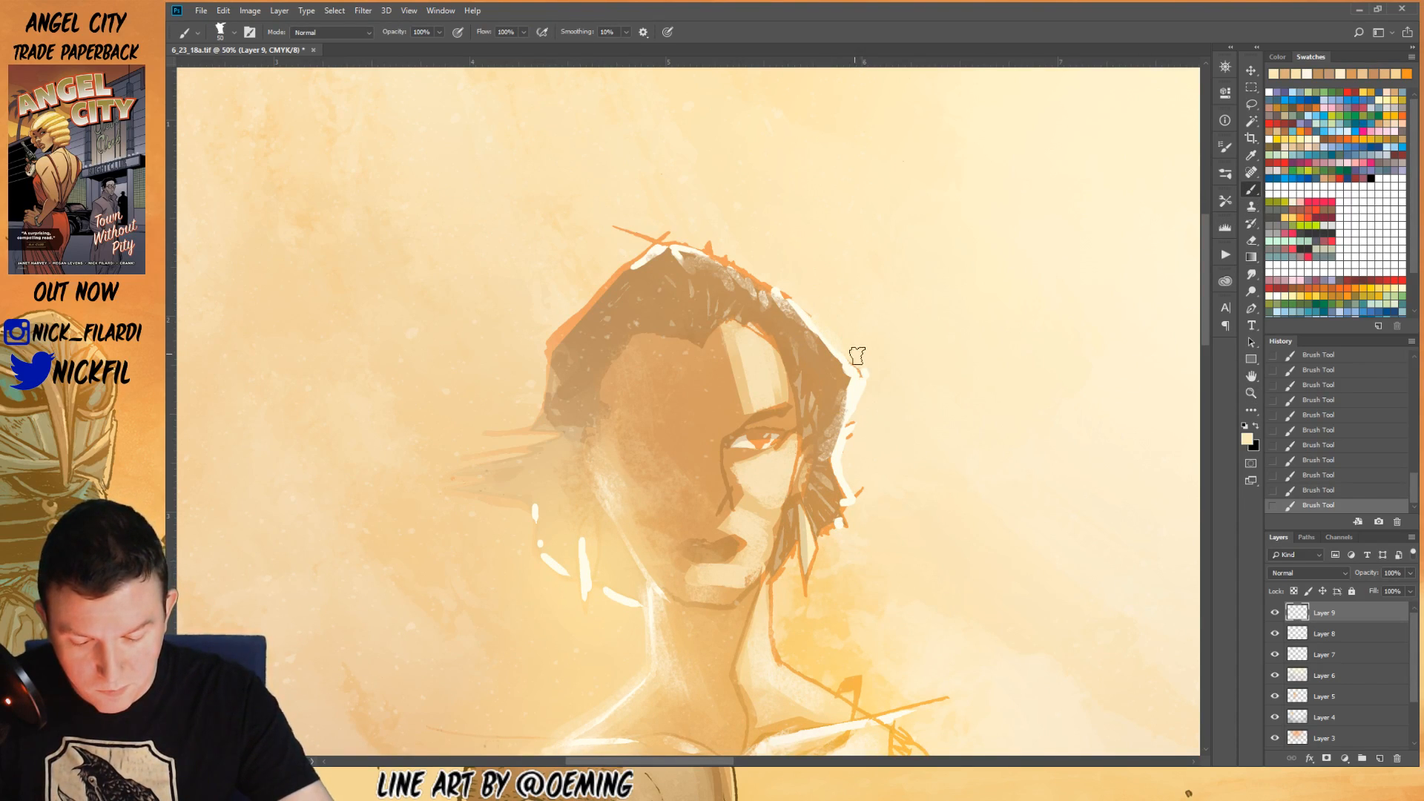
pyautogui.keyDown('alt'); pyautogui.click(769, 282); pyautogui.keyUp('alt')
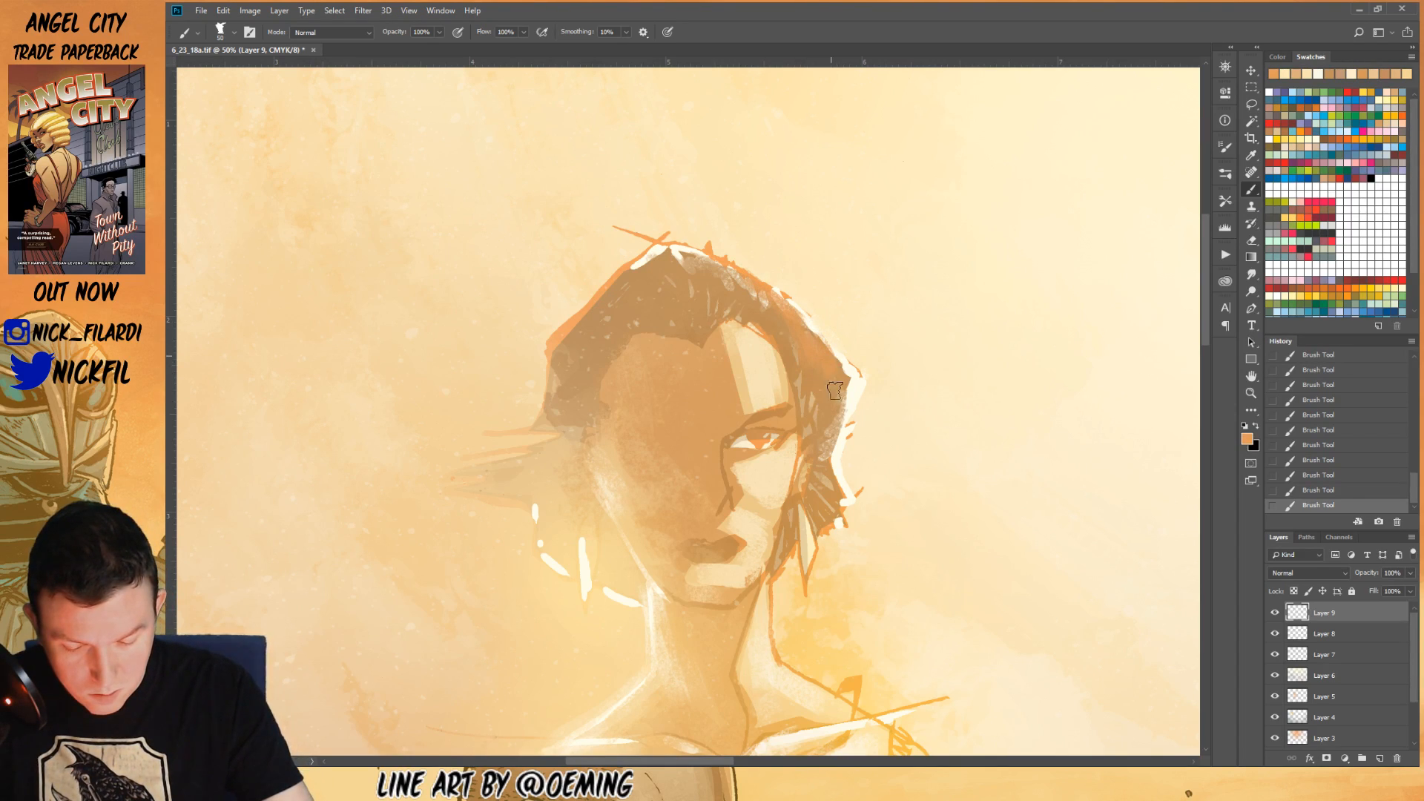
# - Paint fine strands into the sunlit hair and crown with sampled off-white, tan and orange tones, using a 25 px brush
pyautogui.keyDown('alt'); pyautogui.click(853, 377); pyautogui.keyUp('alt')
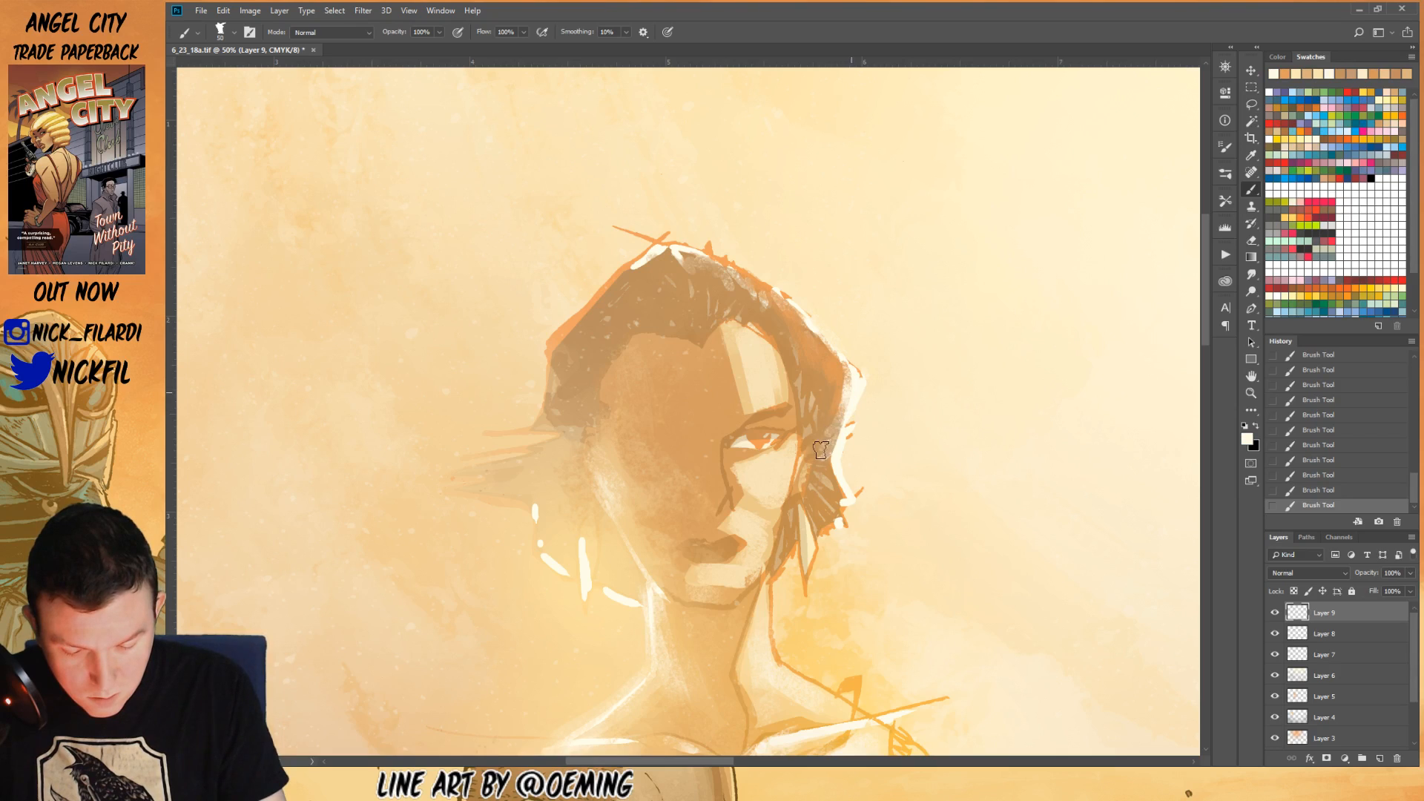
pyautogui.keyDown('alt'); pyautogui.click(815, 394); pyautogui.keyUp('alt')
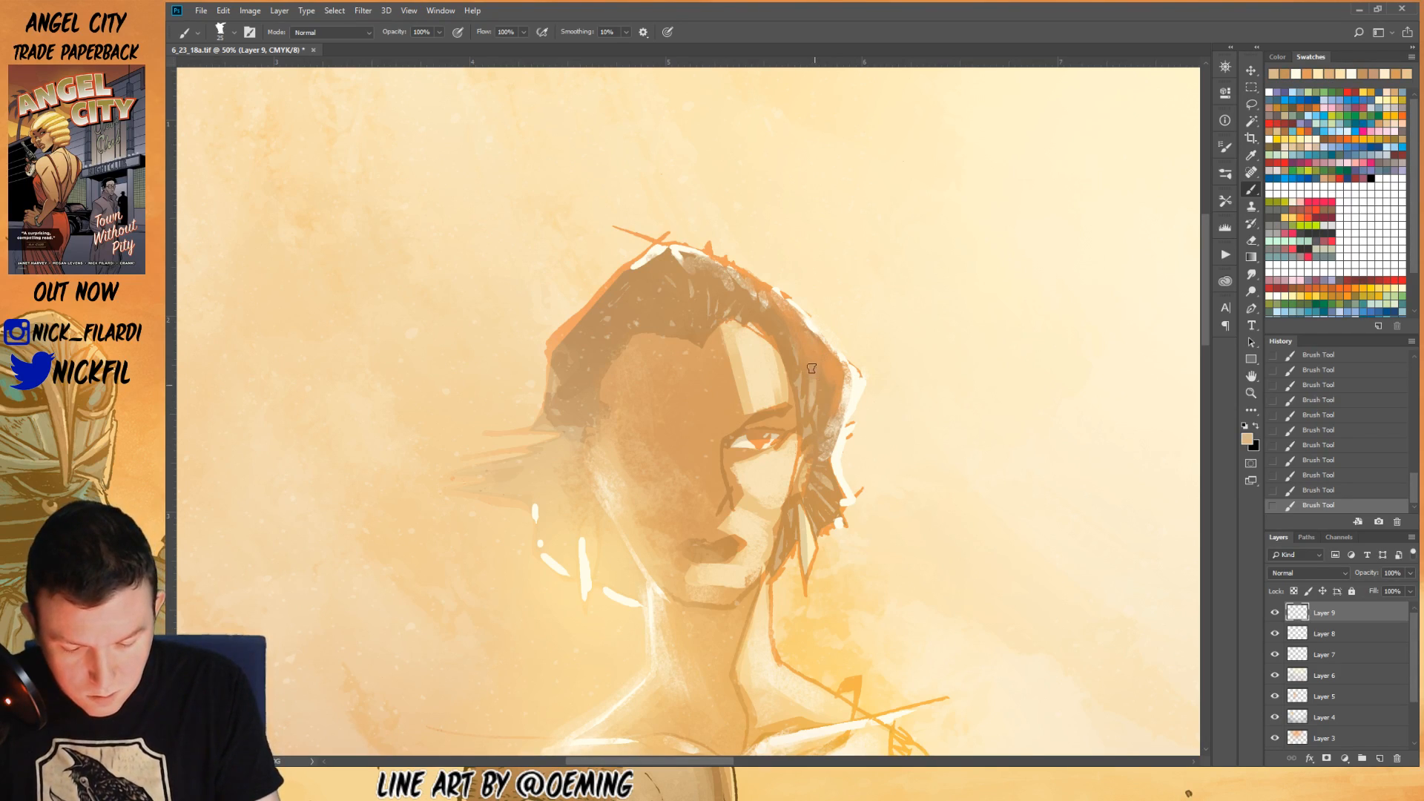
pyautogui.keyDown('alt'); pyautogui.click(861, 397); pyautogui.keyUp('alt')
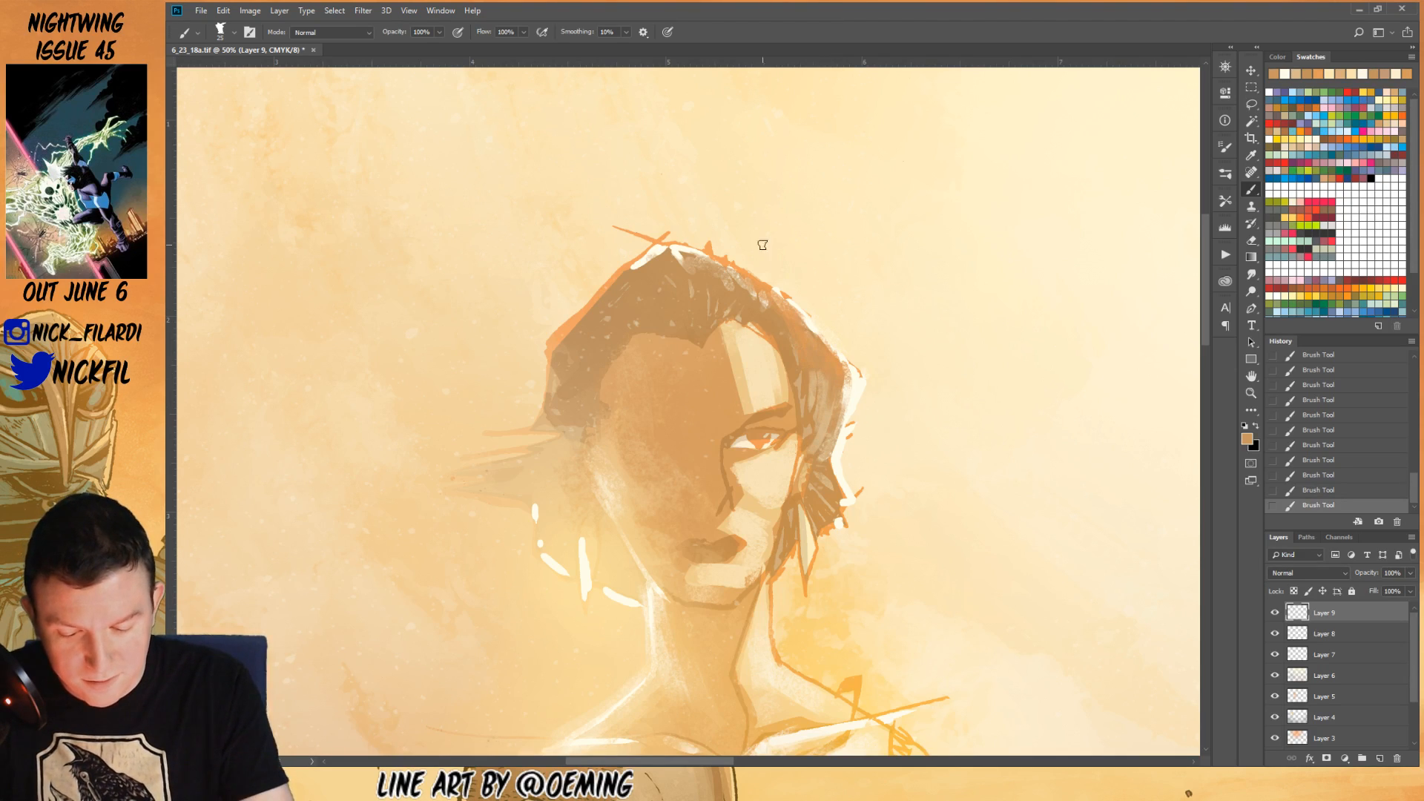
pyautogui.keyDown('alt'); pyautogui.click(772, 281); pyautogui.keyUp('alt')
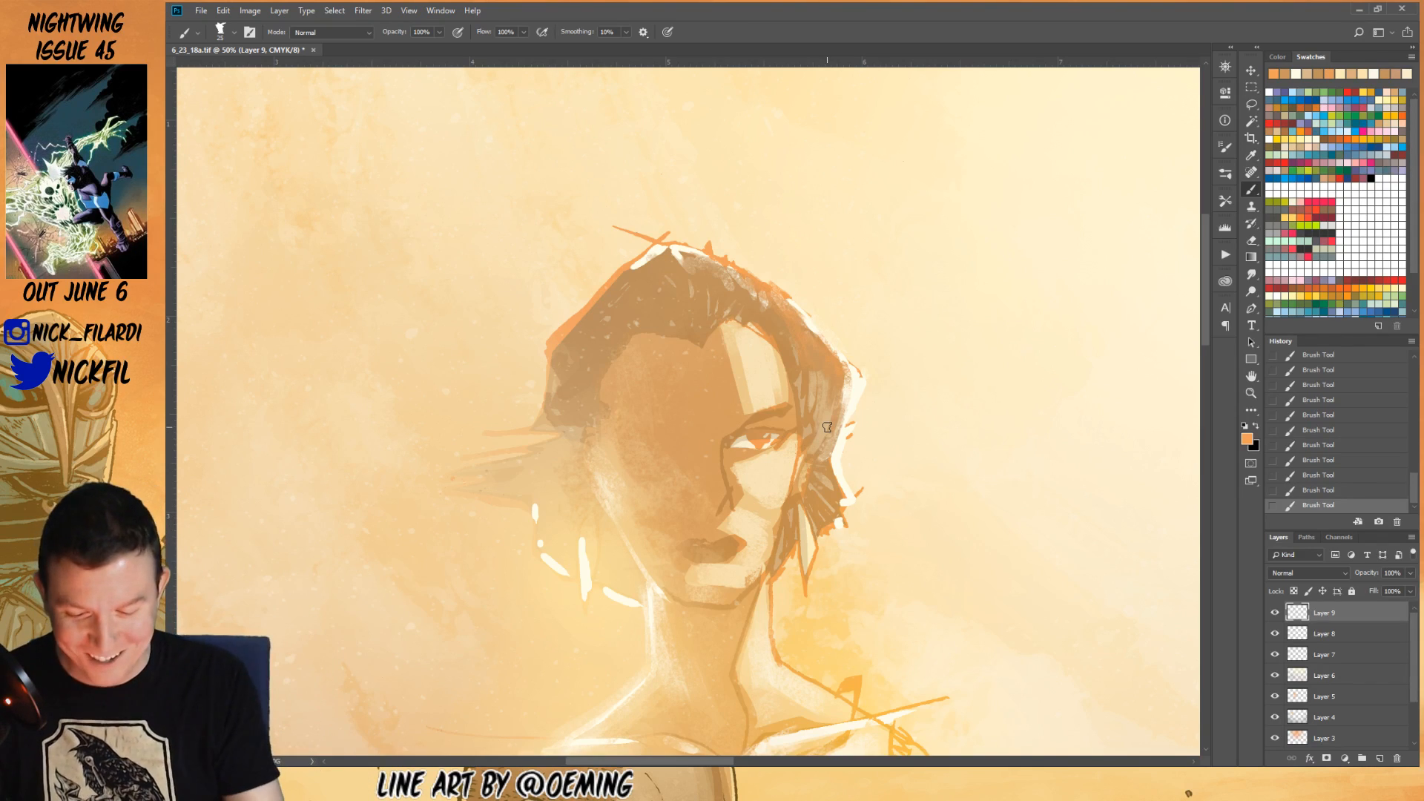
# - Enlarge the brush to 60 px and paint a light skin tone sampled from the forehead over its shadow edge
pyautogui.keyDown('alt'); pyautogui.click(725, 383); pyautogui.keyUp('alt')
pyautogui.press(']')
pyautogui.press(']')
pyautogui.press(']')
pyautogui.press(']')
pyautogui.press(']')
pyautogui.press(']')
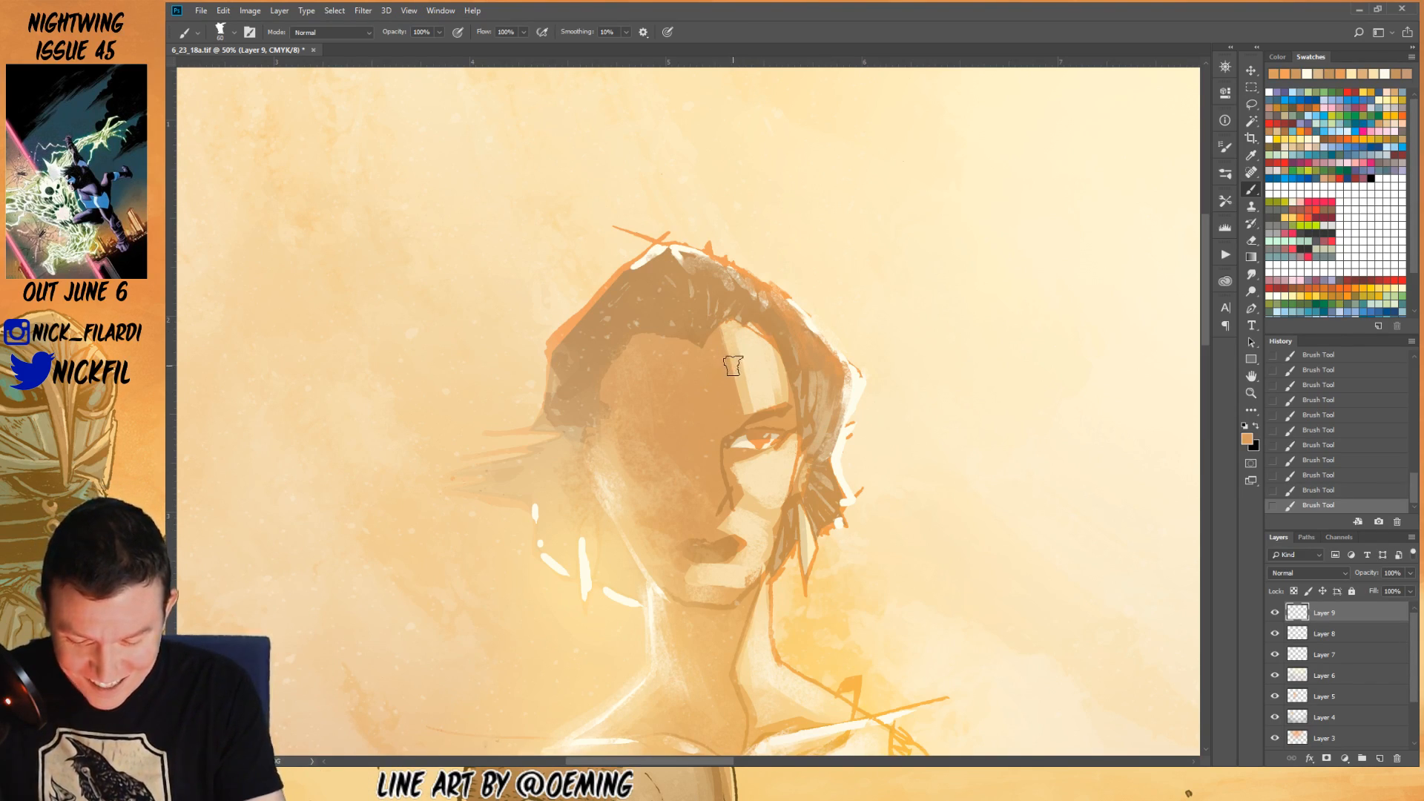
pyautogui.keyDown('alt'); pyautogui.click(735, 368); pyautogui.keyUp('alt')
pyautogui.moveTo(722, 336)
pyautogui.mouseDown()
pyautogui.moveTo(729, 413)
pyautogui.moveTo(735, 369)
pyautogui.moveTo(726, 401)
pyautogui.mouseUp()
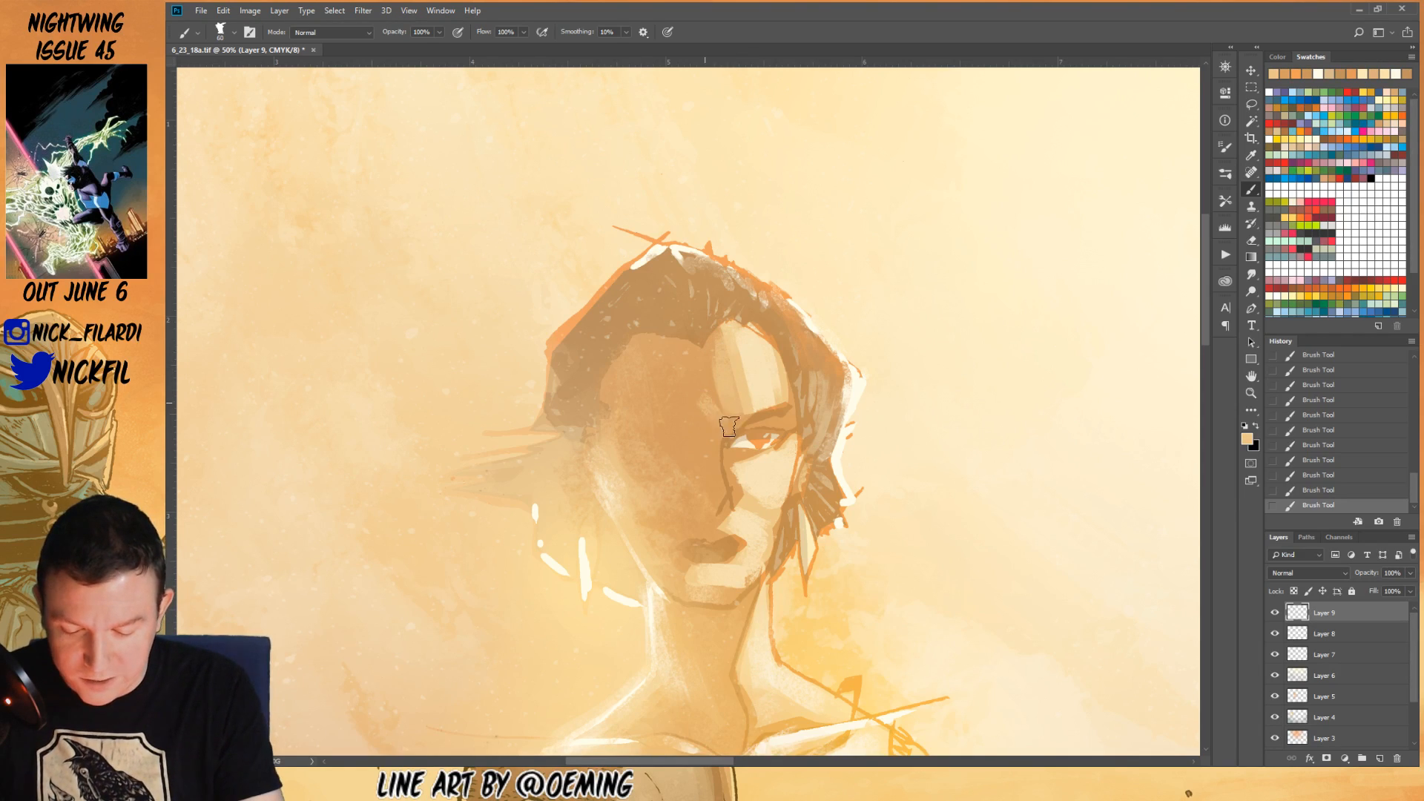
# - Sample the tan face shadow and repaint the shadow edge on the forehead above the brow
pyautogui.keyDown('alt'); pyautogui.click(693, 374); pyautogui.keyUp('alt')
pyautogui.moveTo(719, 378); pyautogui.dragTo(711, 409)
pyautogui.moveTo(718, 387)
pyautogui.mouseDown()
pyautogui.moveTo(721, 332)
pyautogui.moveTo(750, 420)
pyautogui.moveTo(732, 325)
pyautogui.moveTo(748, 400)
pyautogui.mouseUp()
# - Paint a light tone sampled from the forehead over its lit side, set the brush opacity to 50%, and choose an orange swatch
pyautogui.keyDown('alt'); pyautogui.click(732, 325); pyautogui.keyUp('alt')
pyautogui.moveTo(768, 349)
pyautogui.mouseDown()
pyautogui.moveTo(775, 405)
pyautogui.moveTo(749, 408)
pyautogui.moveTo(757, 341)
pyautogui.mouseUp()
pyautogui.press('5')
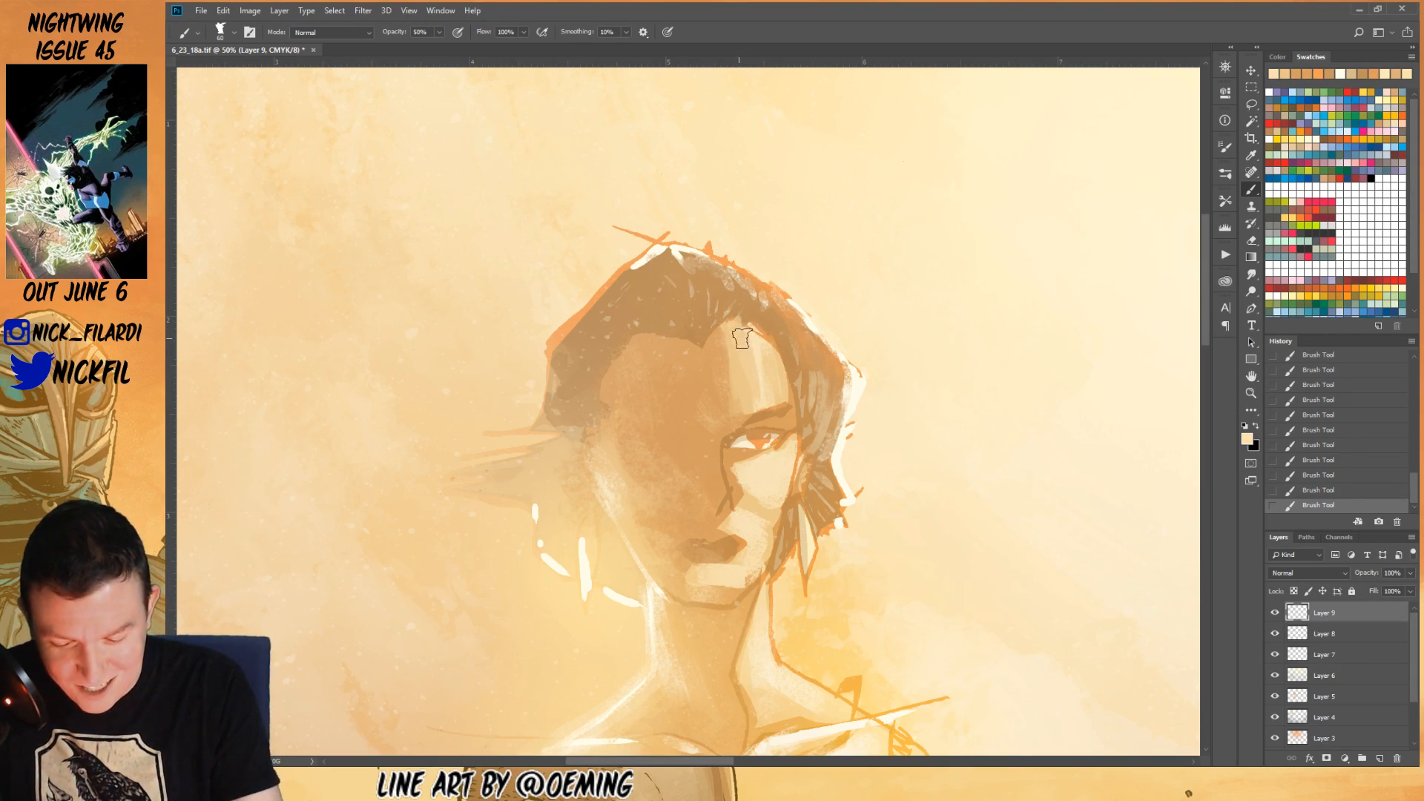
pyautogui.click(1300, 129)
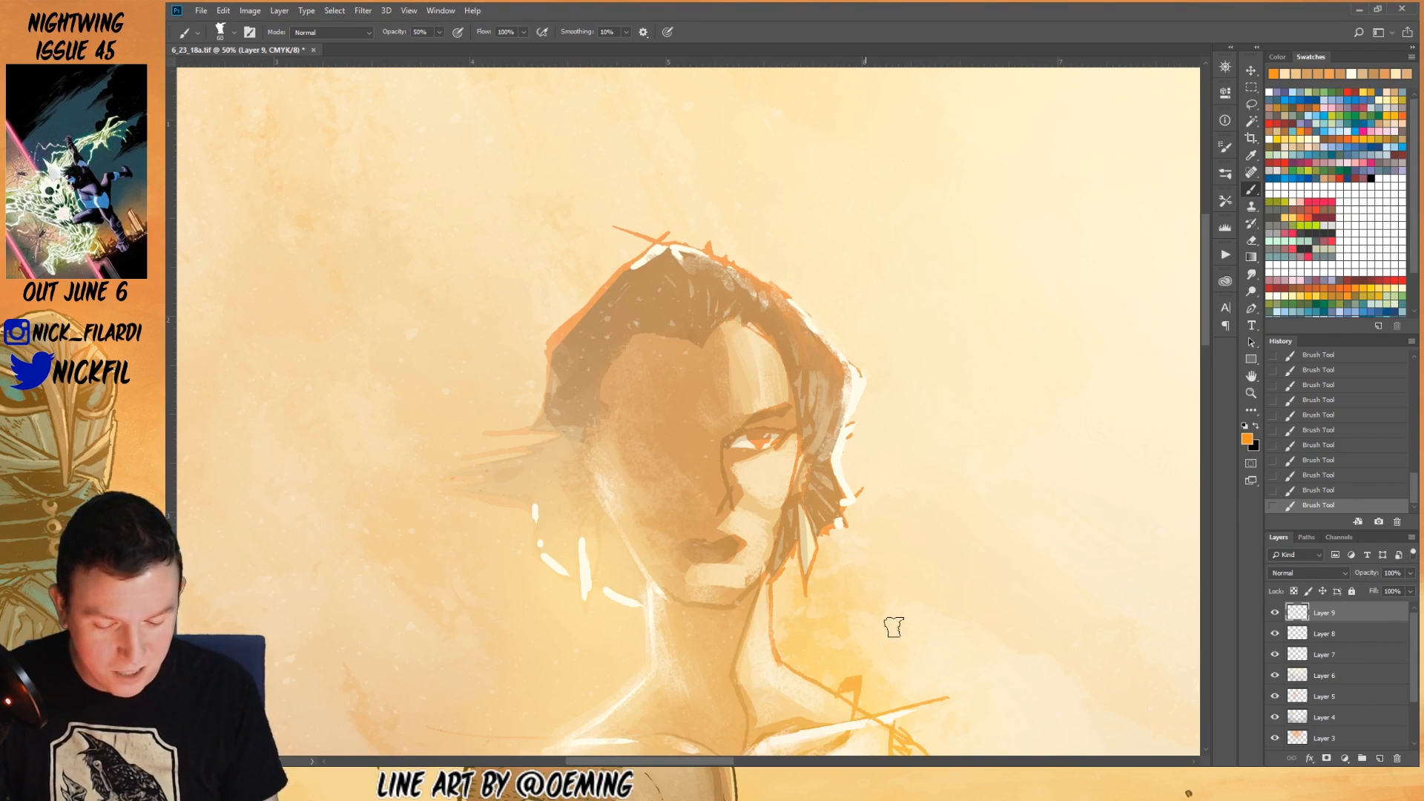
# - Flatten all layers of the illustration into a single background layer
pyautogui.click(1252, 394)
pyautogui.keyDown('alt'); pyautogui.click(893, 593); pyautogui.keyUp('alt')
pyautogui.keyDown('alt'); pyautogui.click(894, 593); pyautogui.keyUp('alt')
pyautogui.keyDown('alt'); pyautogui.click(893, 594); pyautogui.keyUp('alt')
pyautogui.click(1251, 376)
pyautogui.moveTo(998, 593); pyautogui.dragTo(959, 474)
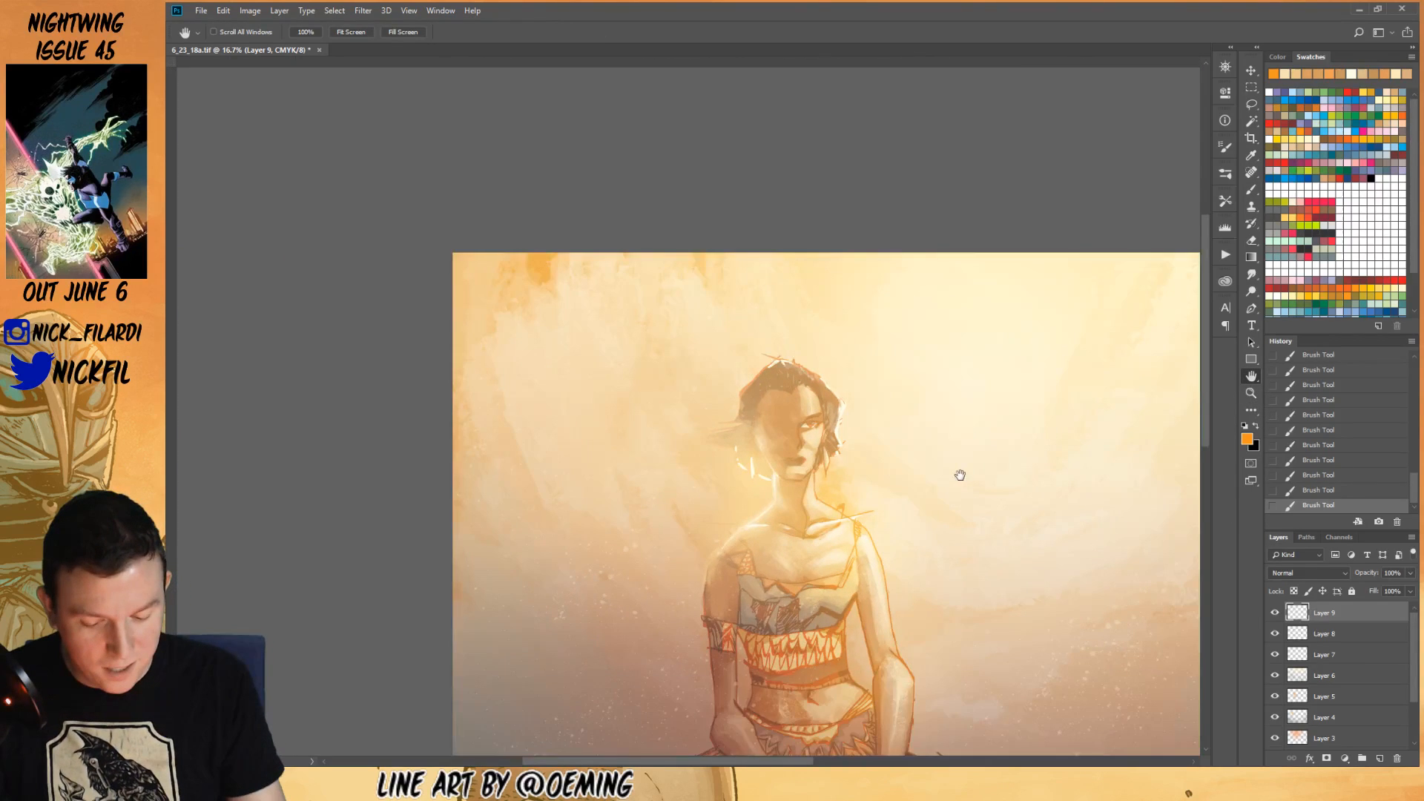
pyautogui.hotkey('ctrl', '-')
pyautogui.hotkey('ctrl', 'r')
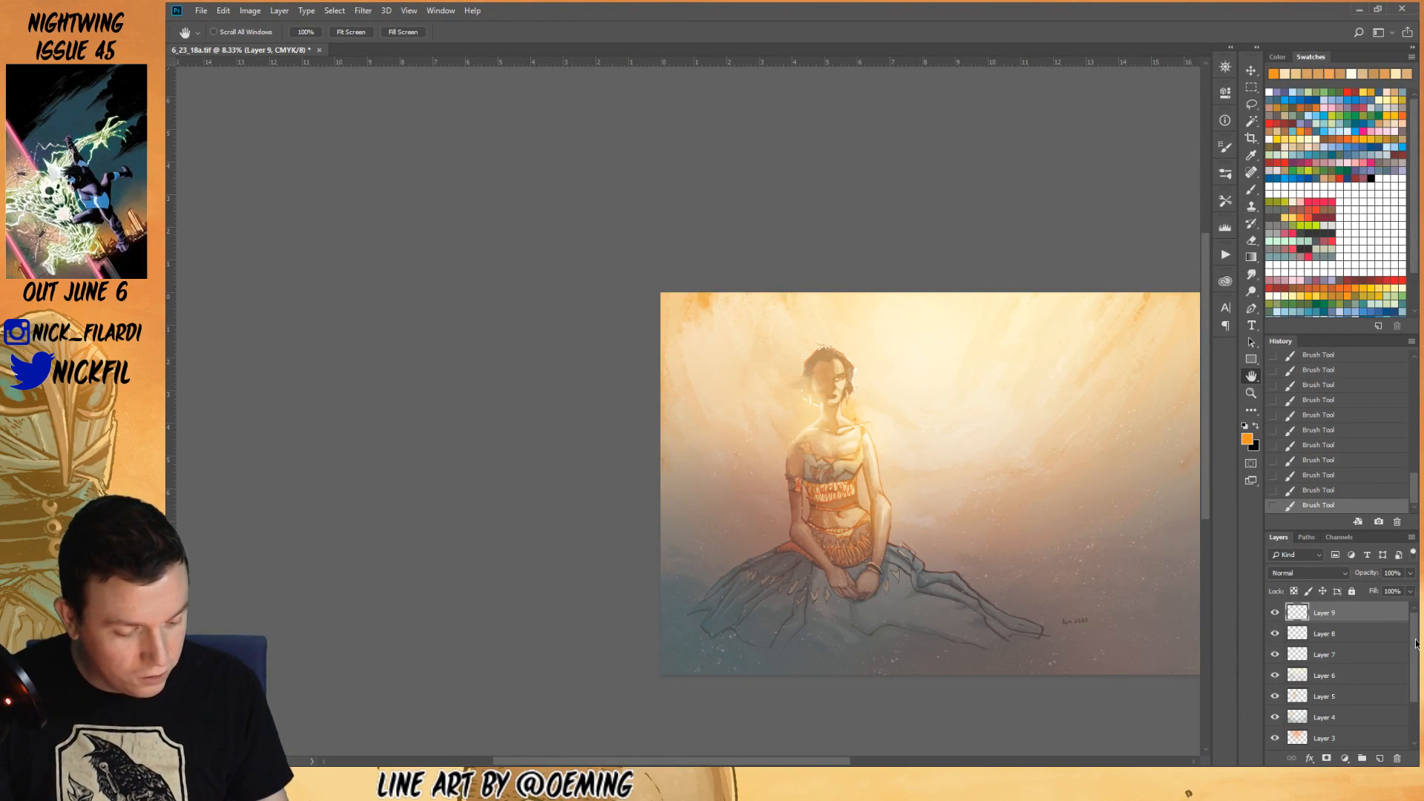
pyautogui.moveTo(1413, 659); pyautogui.dragTo(1401, 755)
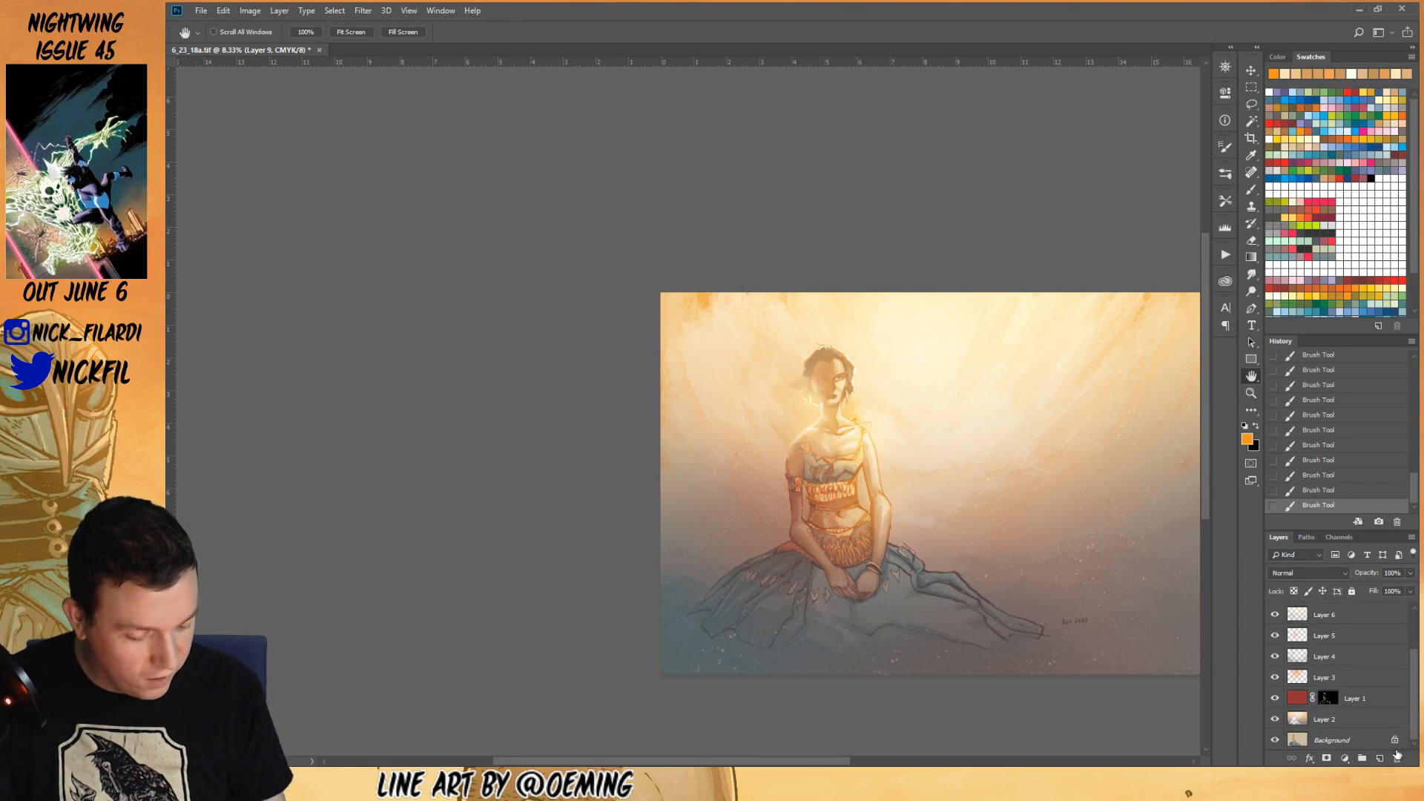
pyautogui.keyDown('shift'); pyautogui.click(1327, 743); pyautogui.keyUp('shift')
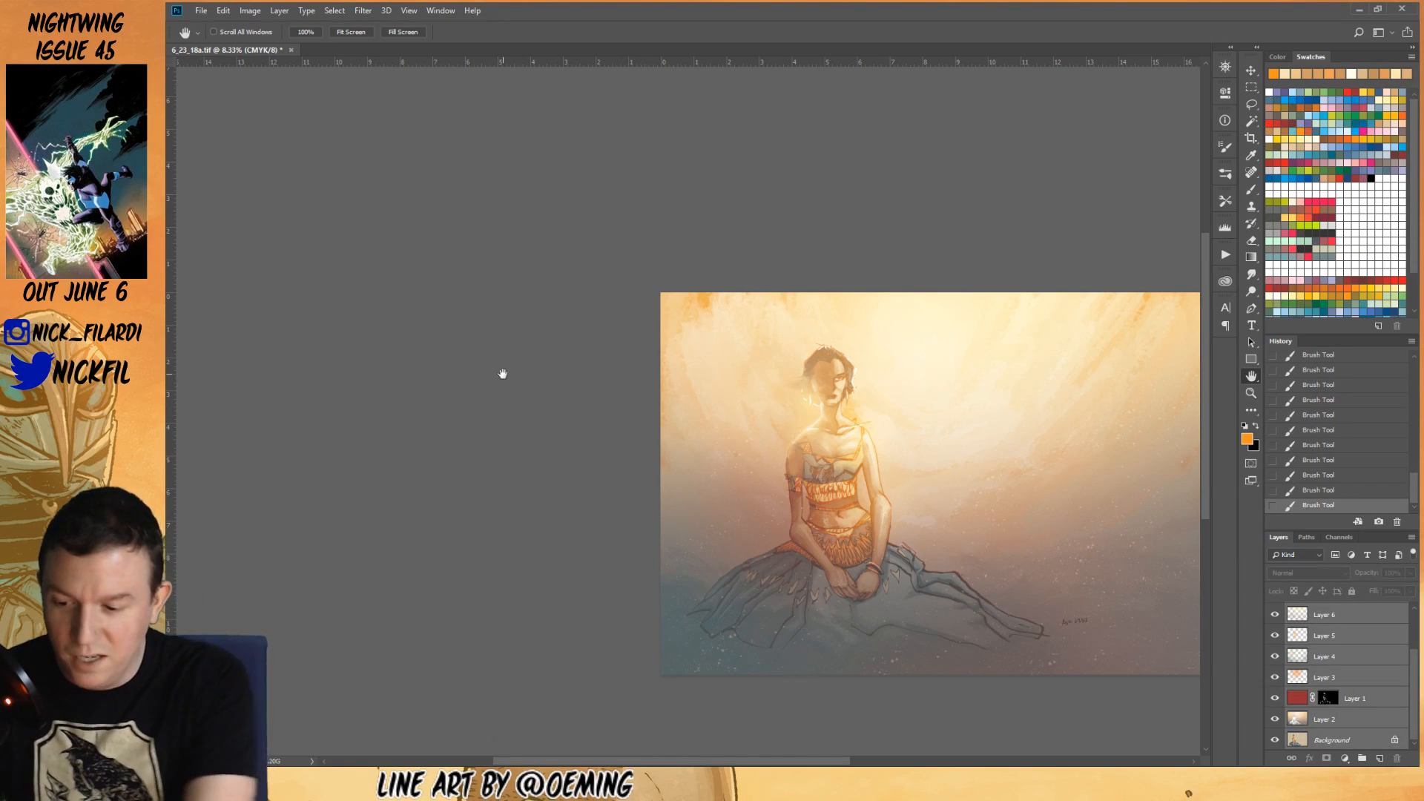
pyautogui.click(334, 10)
pyautogui.moveTo(279, 10)
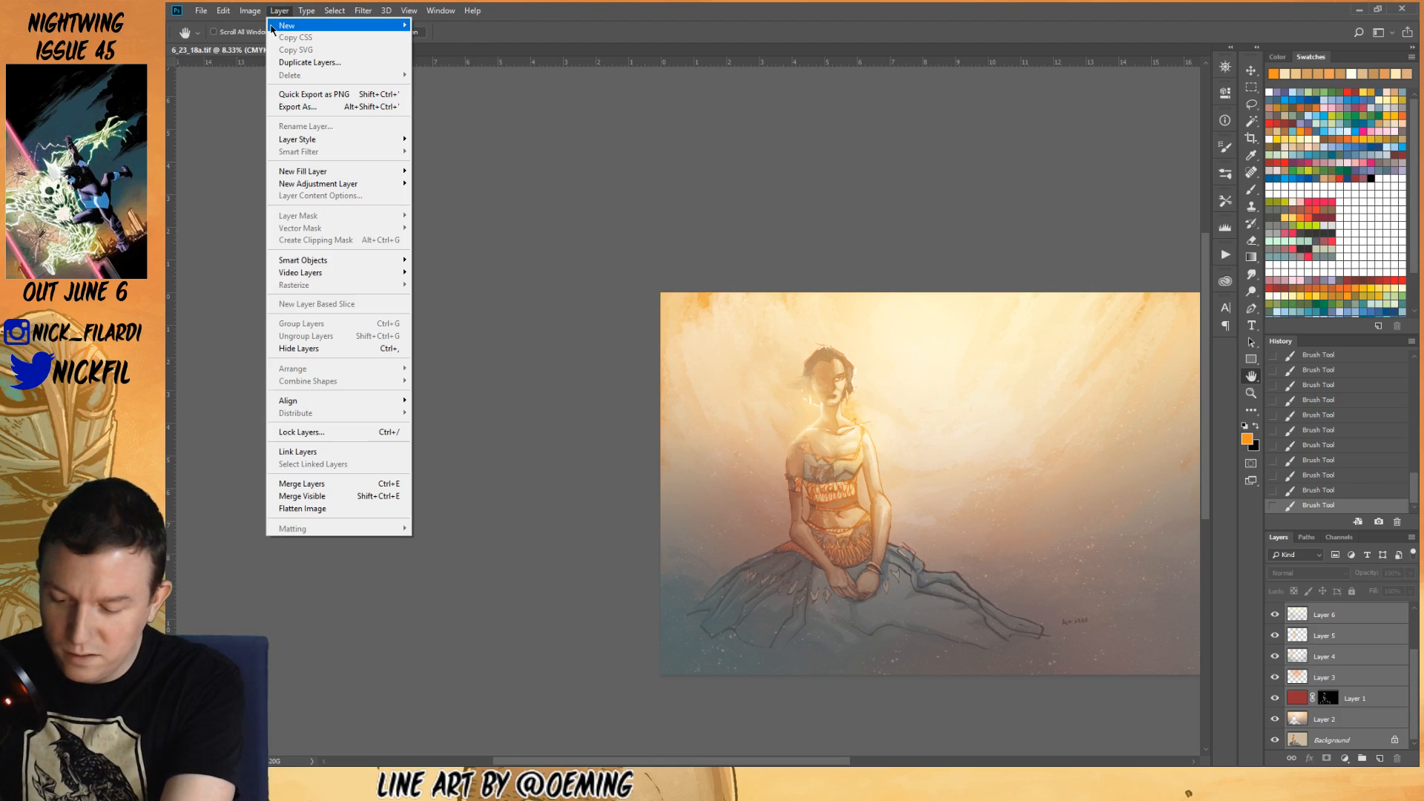
pyautogui.click(302, 509)
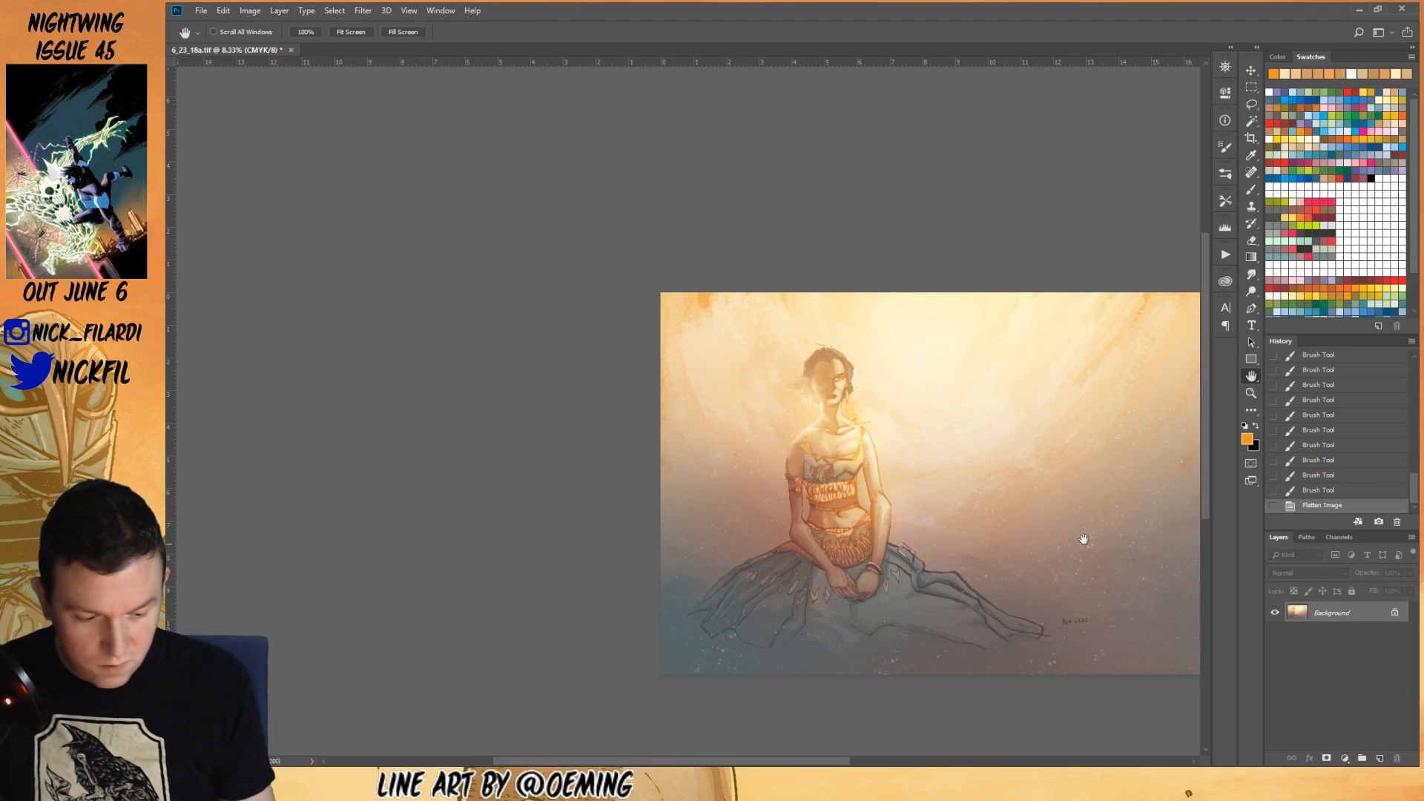
# - Draw white highlights on the earring beside the lit jaw and around the visible eye with a 40 px Pencil
pyautogui.click(1251, 394)
pyautogui.click(844, 401)
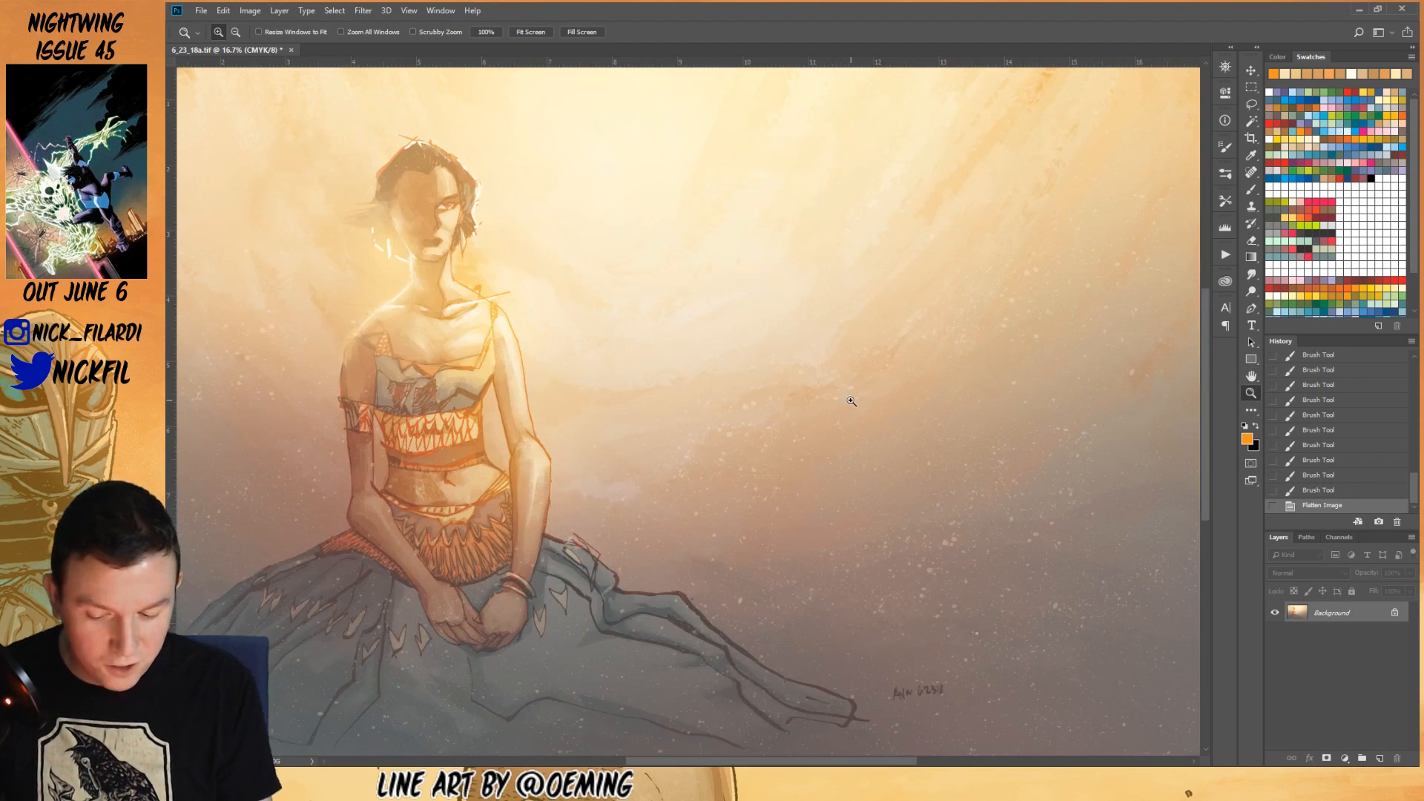
pyautogui.click(1252, 376)
pyautogui.moveTo(630, 436); pyautogui.dragTo(859, 701)
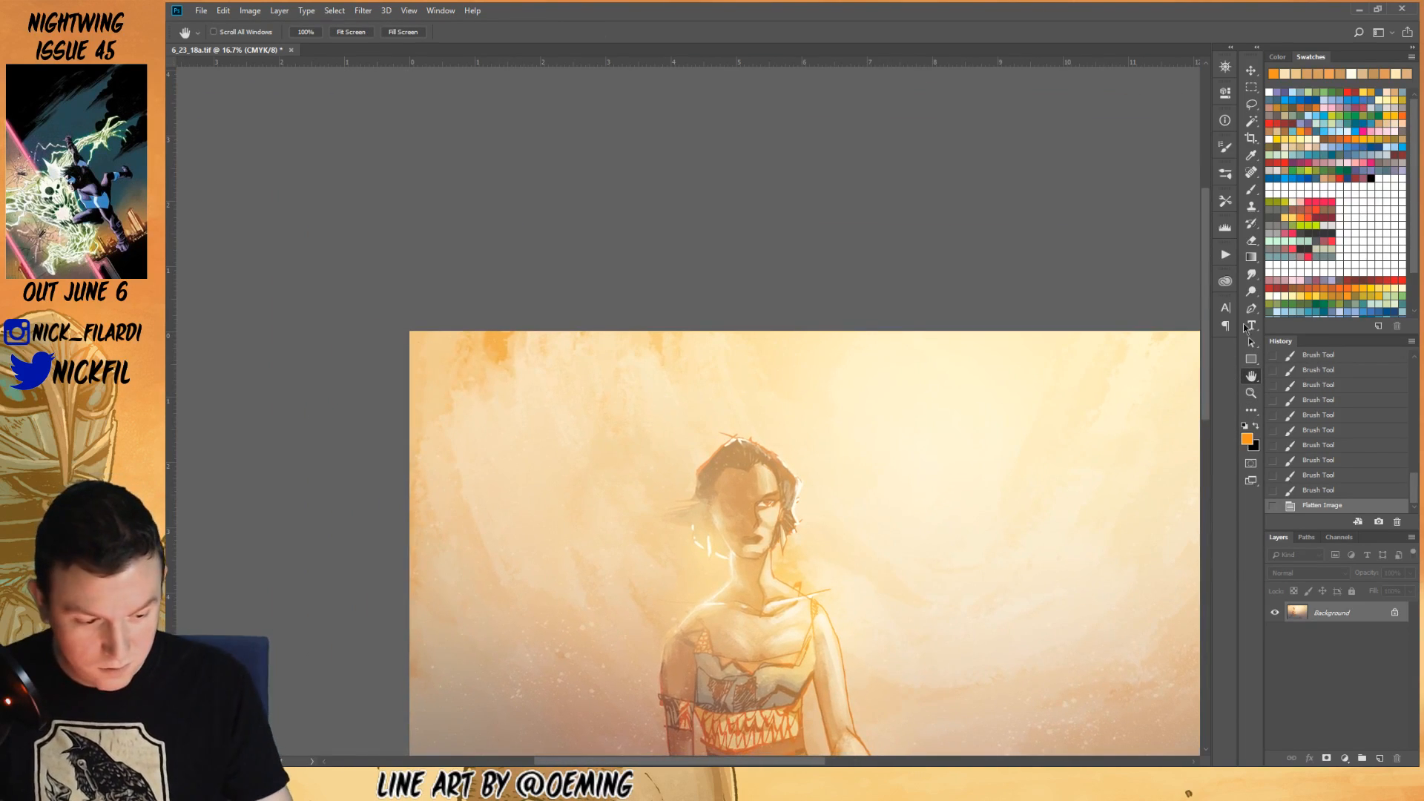
pyautogui.click(1251, 394)
pyautogui.click(771, 553)
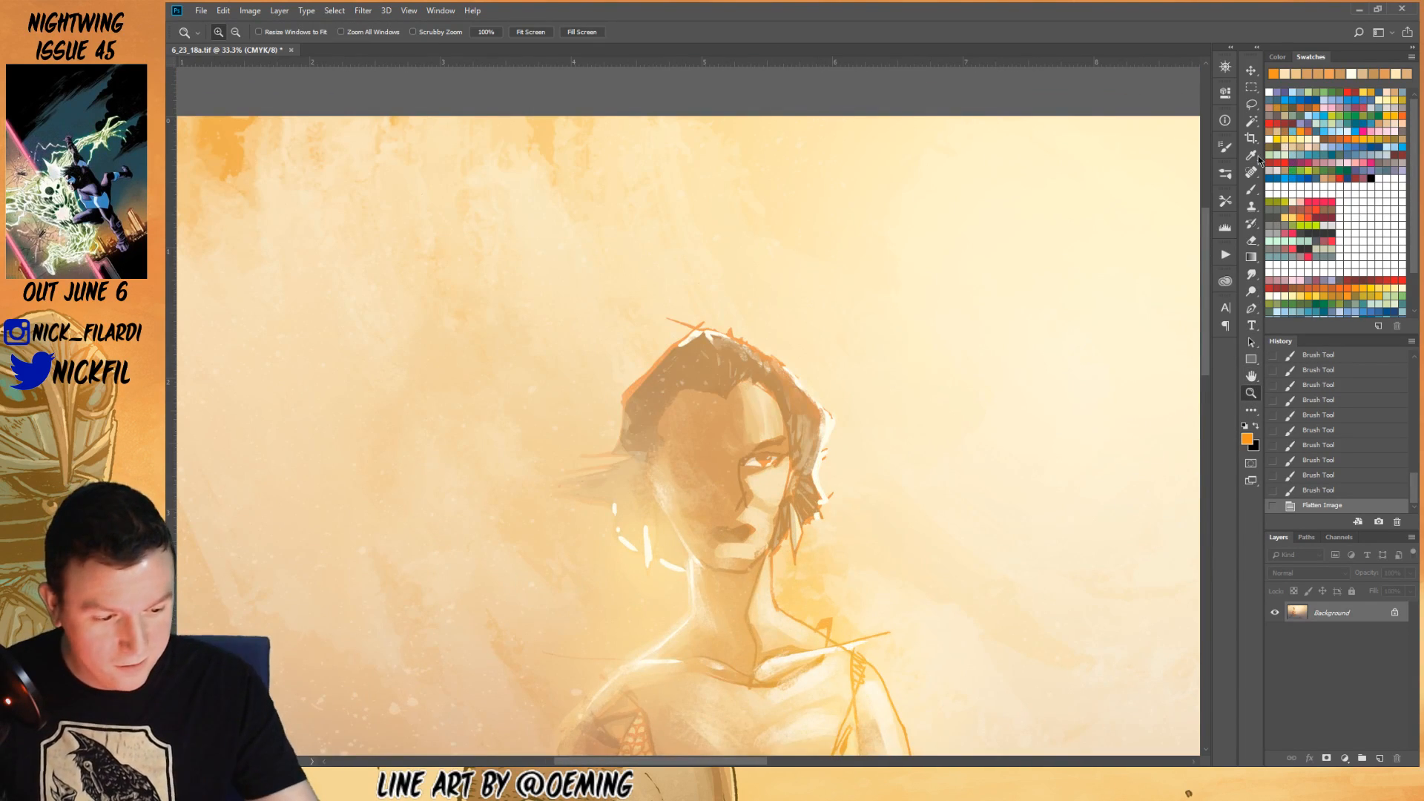
pyautogui.click(1252, 190)
pyautogui.click(1304, 198)
pyautogui.hotkey('shift', 'b')
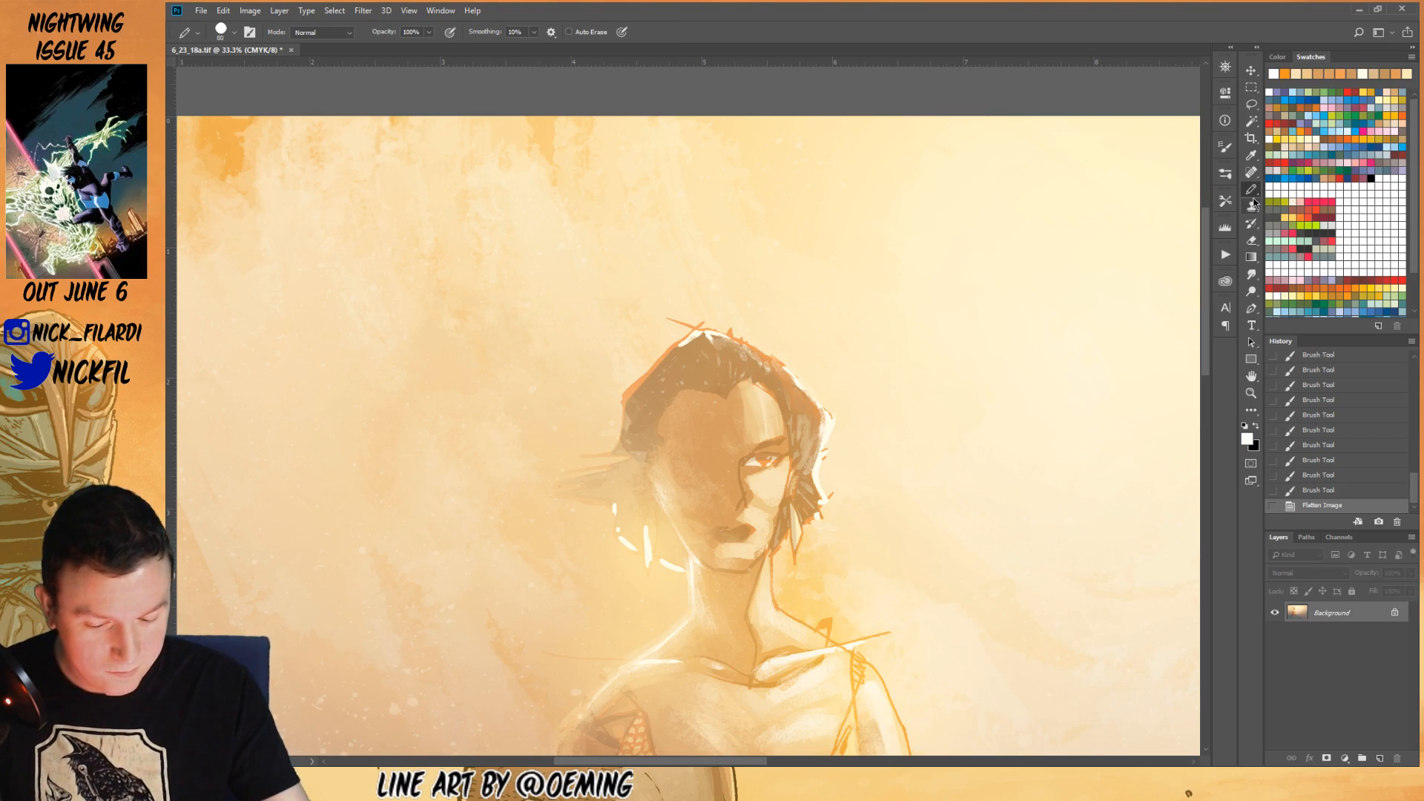
pyautogui.moveTo(788, 506); pyautogui.dragTo(792, 530)
pyautogui.moveTo(806, 541)
pyautogui.mouseDown()
pyautogui.moveTo(814, 534)
pyautogui.moveTo(798, 543)
pyautogui.mouseUp()
pyautogui.moveTo(783, 465); pyautogui.dragTo(772, 471)
pyautogui.moveTo(785, 462)
pyautogui.mouseDown()
pyautogui.moveTo(788, 448)
pyautogui.moveTo(765, 460)
pyautogui.moveTo(774, 453)
pyautogui.mouseUp()
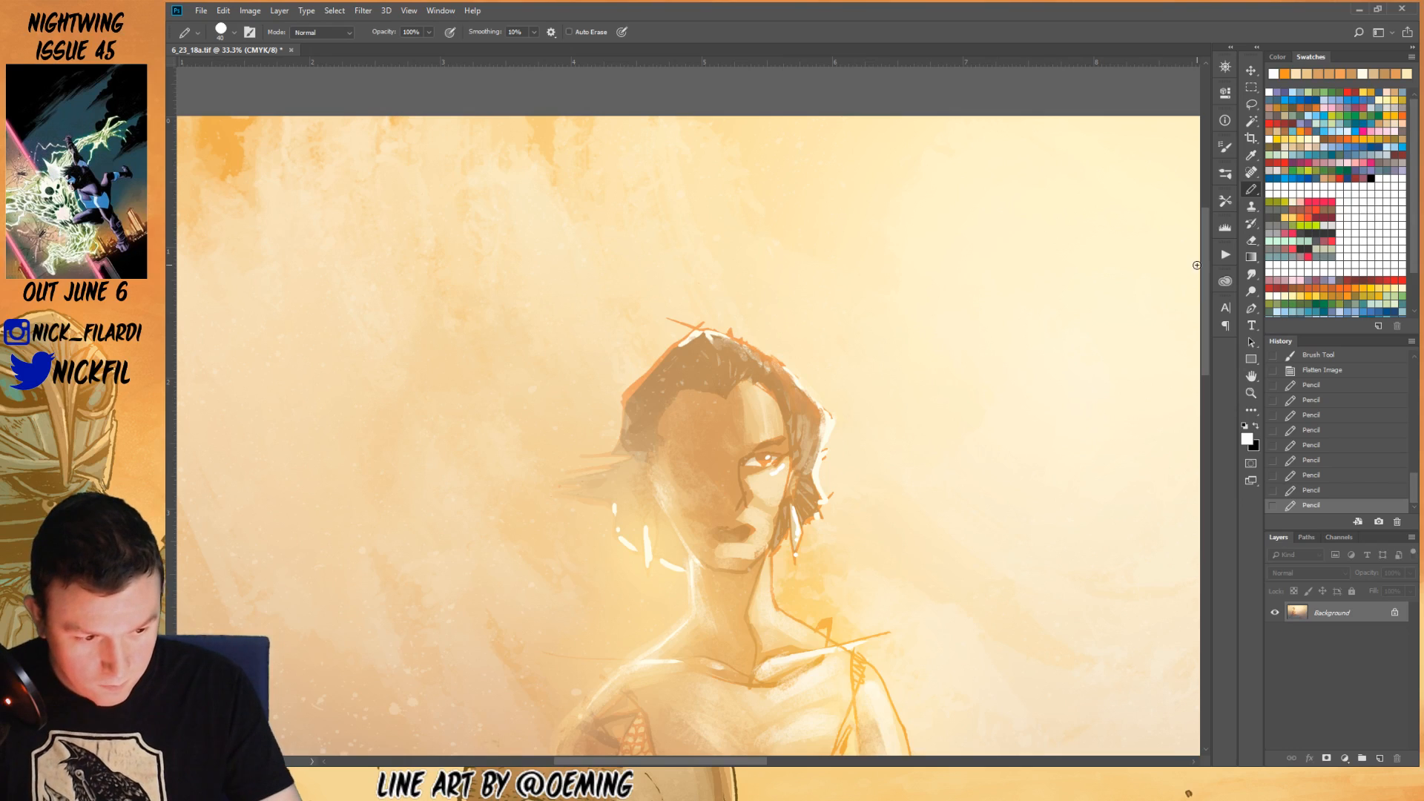
# - Tint the iris of the visible eye with a dark red swatch at 50% pencil opacity
pyautogui.click(1349, 92)
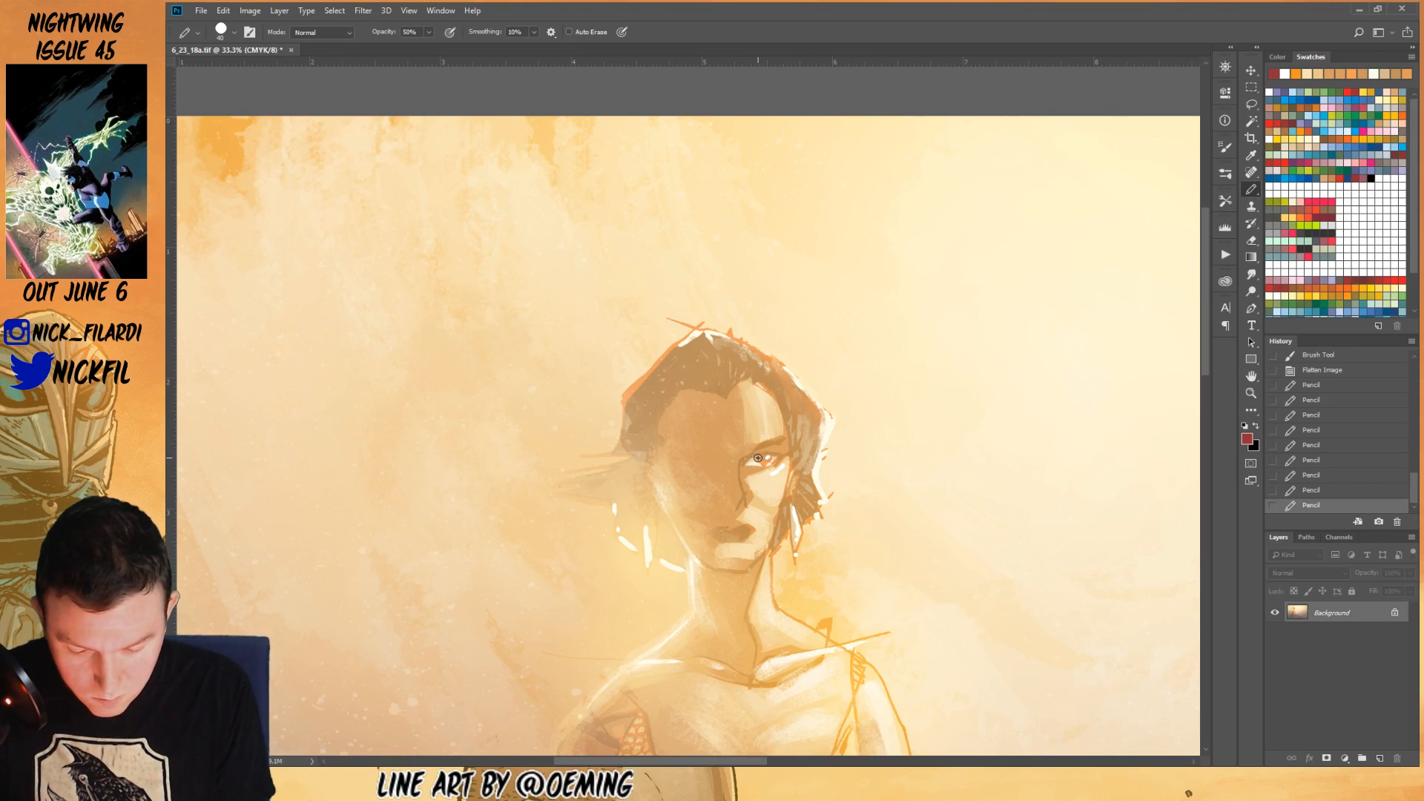
pyautogui.moveTo(763, 456); pyautogui.dragTo(767, 454)
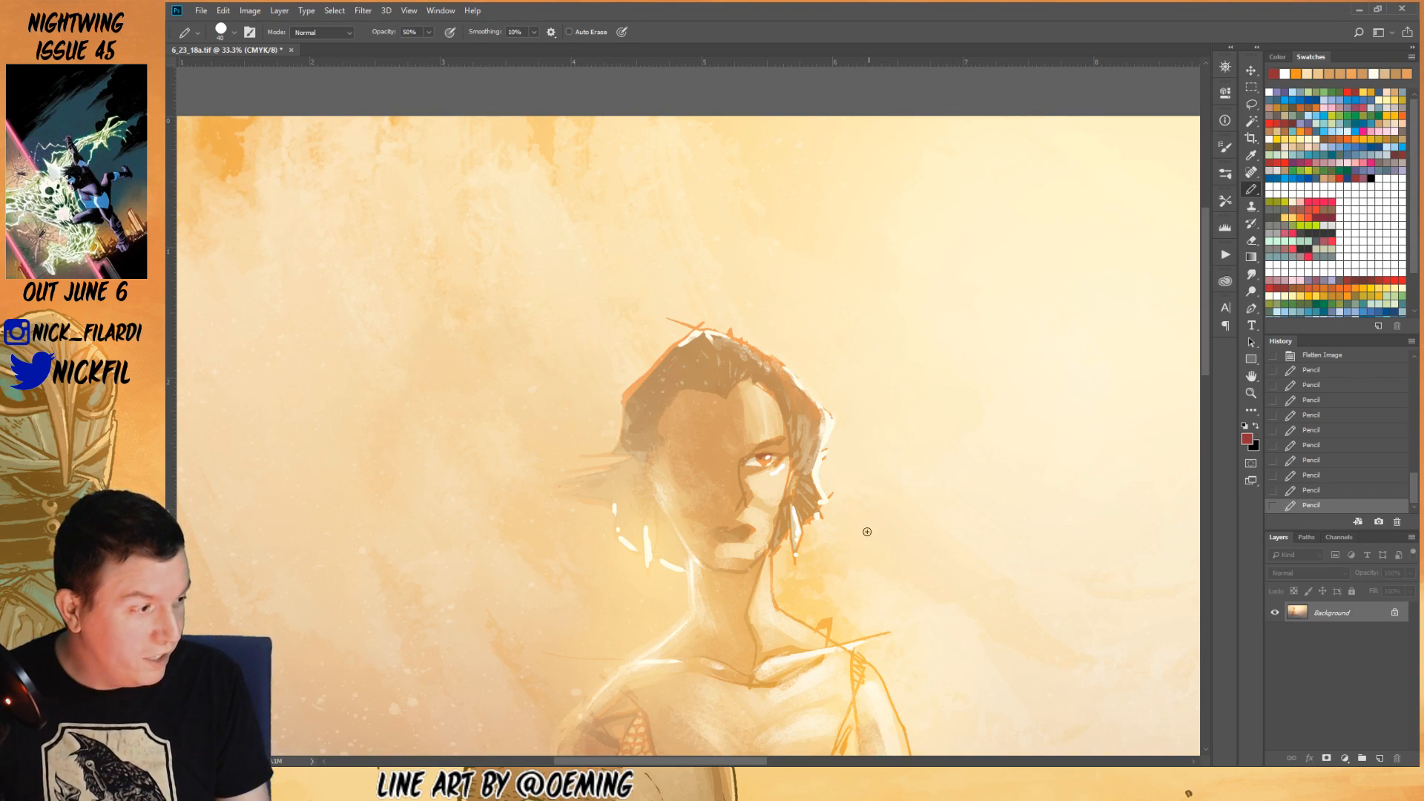
# - Select the area around the visible eye with the Lasso and apply a dark red gradient over it in Screen mode at 30% opacity
pyautogui.click(1251, 376)
pyautogui.moveTo(838, 490); pyautogui.dragTo(899, 487)
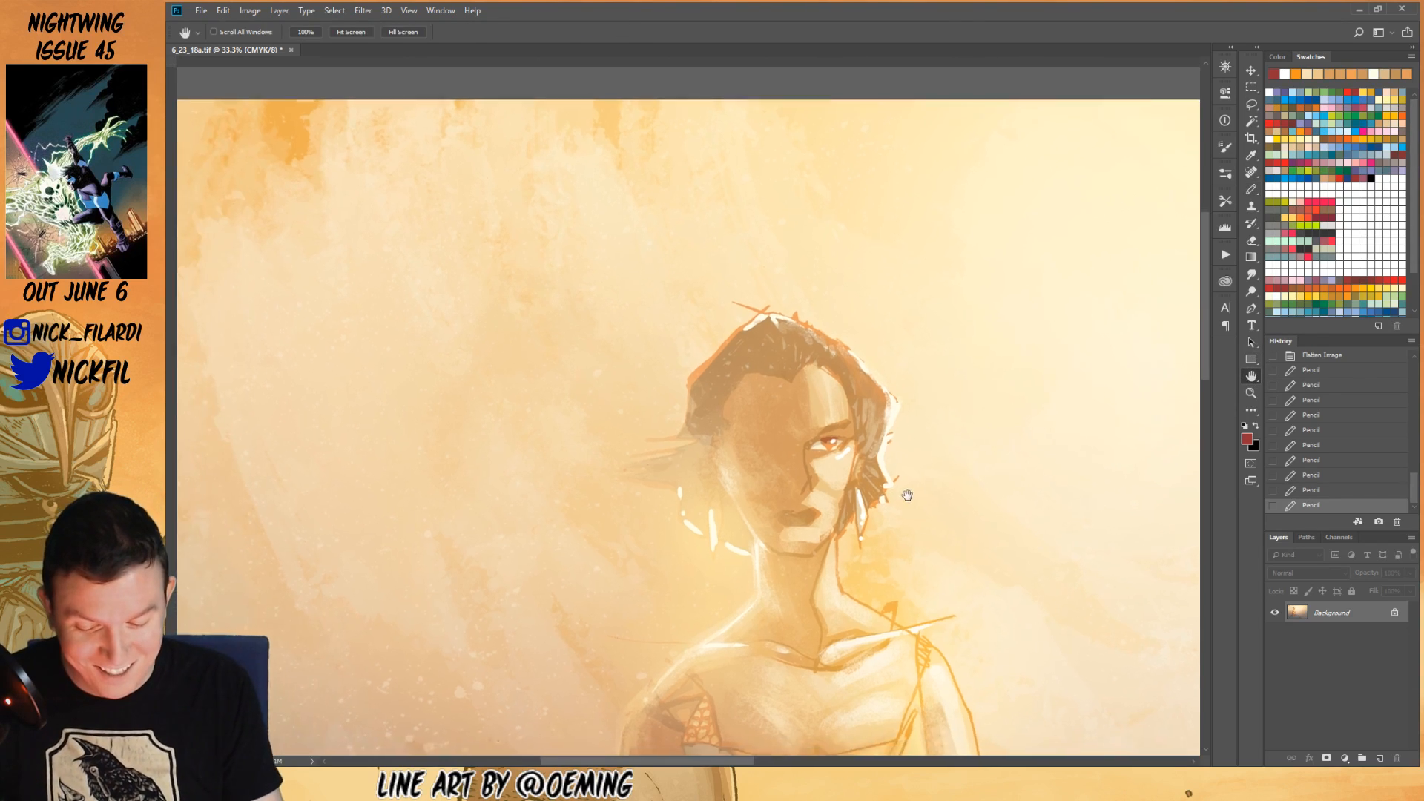
pyautogui.click(1252, 106)
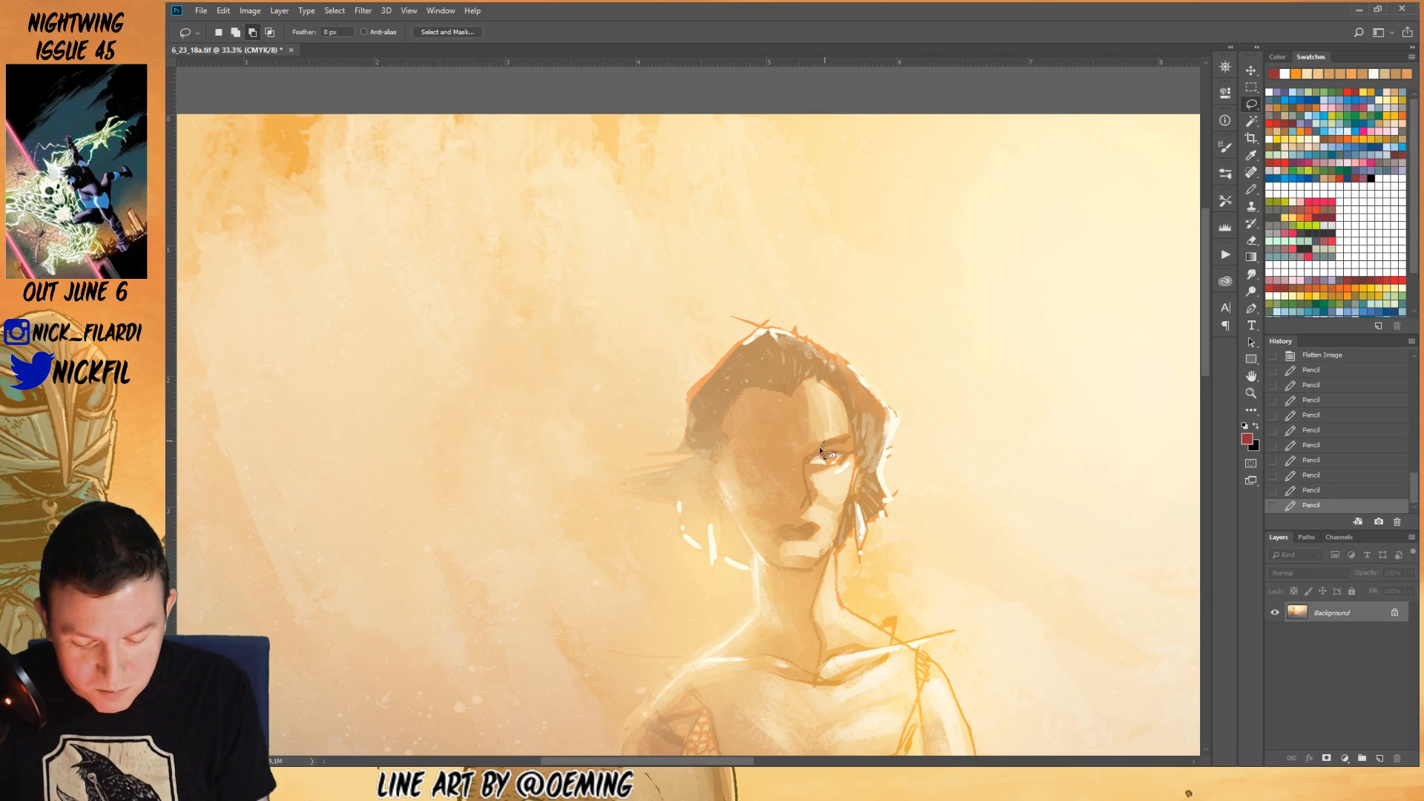
pyautogui.moveTo(825, 444)
pyautogui.mouseDown()
pyautogui.moveTo(827, 452)
pyautogui.moveTo(855, 412)
pyautogui.moveTo(845, 454)
pyautogui.mouseUp()
pyautogui.press('g')
pyautogui.moveTo(839, 387); pyautogui.dragTo(839, 483)
# - Set the gradient mode to Multiply, shade the selected eye area with further dark red gradients, and clear the selection
pyautogui.click(430, 32)
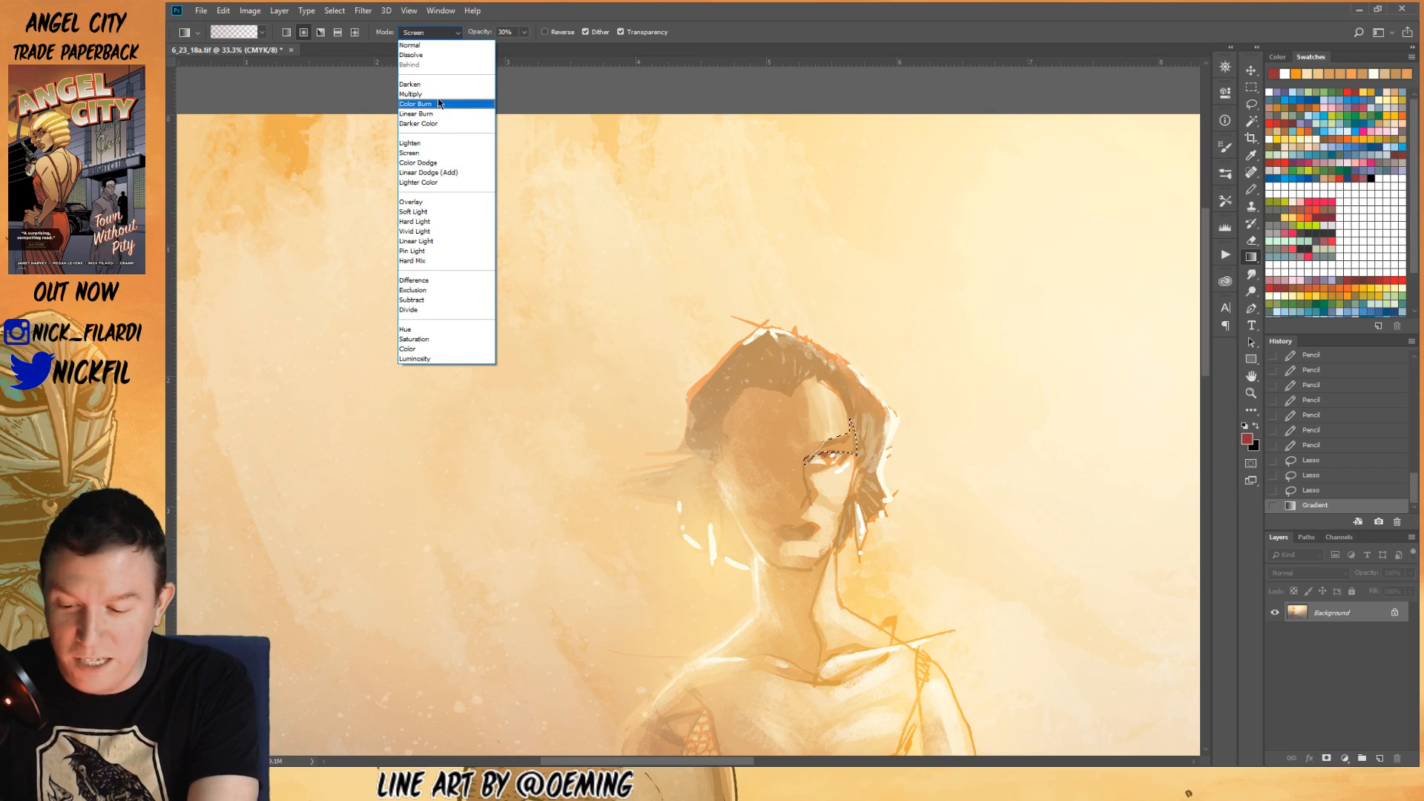
pyautogui.click(434, 95)
pyautogui.moveTo(826, 545); pyautogui.dragTo(851, 551)
pyautogui.hotkey('ctrl', 'd')
pyautogui.hotkey('ctrl', 'z')
pyautogui.moveTo(850, 429); pyautogui.dragTo(837, 449)
pyautogui.hotkey('ctrl', 'd')
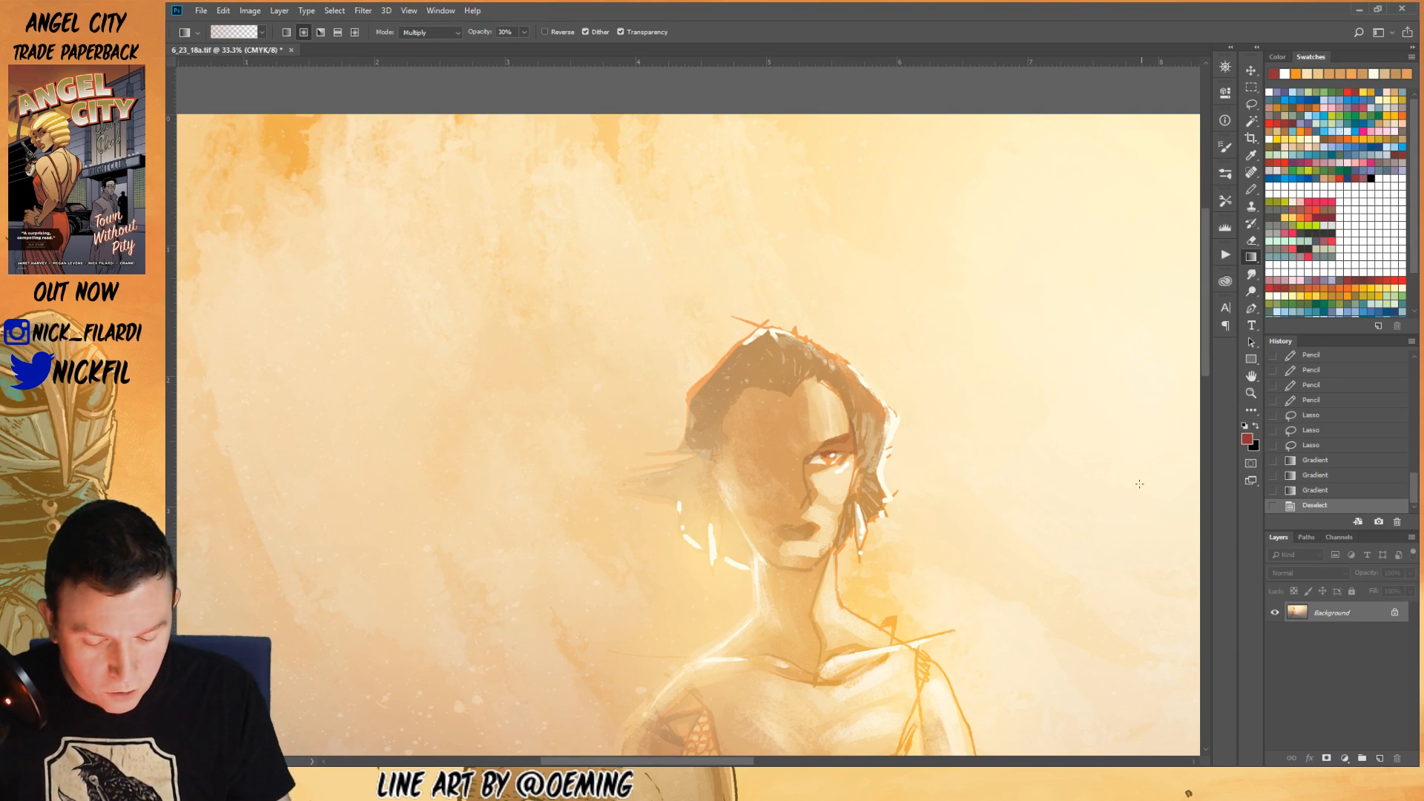
# - Switch to the Brush tool and choose the 30 px ragged-edged preset from the NORMCORE set for detailing the face
pyautogui.click(1251, 393)
pyautogui.keyDown('alt'); pyautogui.click(867, 512); pyautogui.keyUp('alt')
pyautogui.keyDown('alt'); pyautogui.click(850, 564); pyautogui.keyUp('alt')
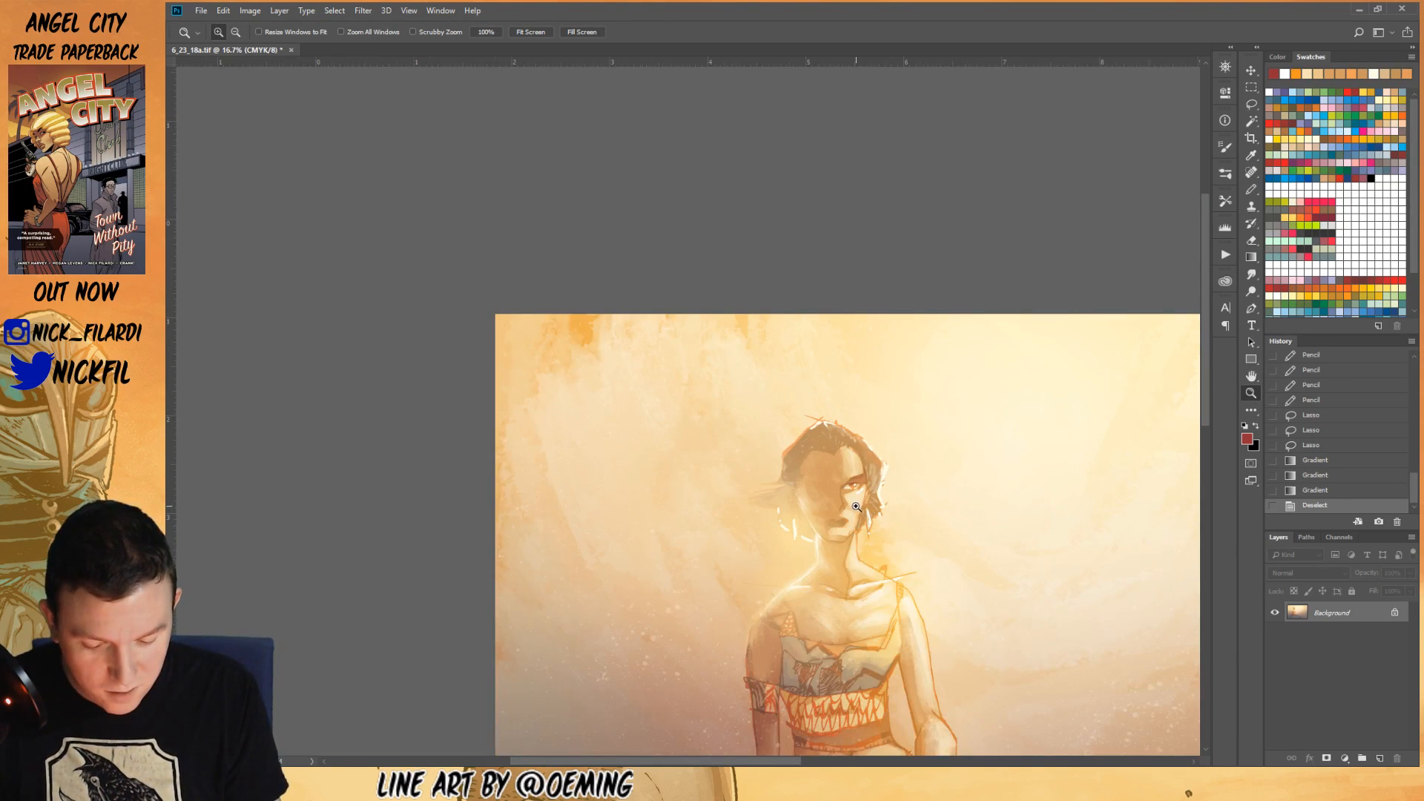
pyautogui.click(856, 506)
pyautogui.click(861, 504)
pyautogui.click(865, 503)
pyautogui.click(1252, 191)
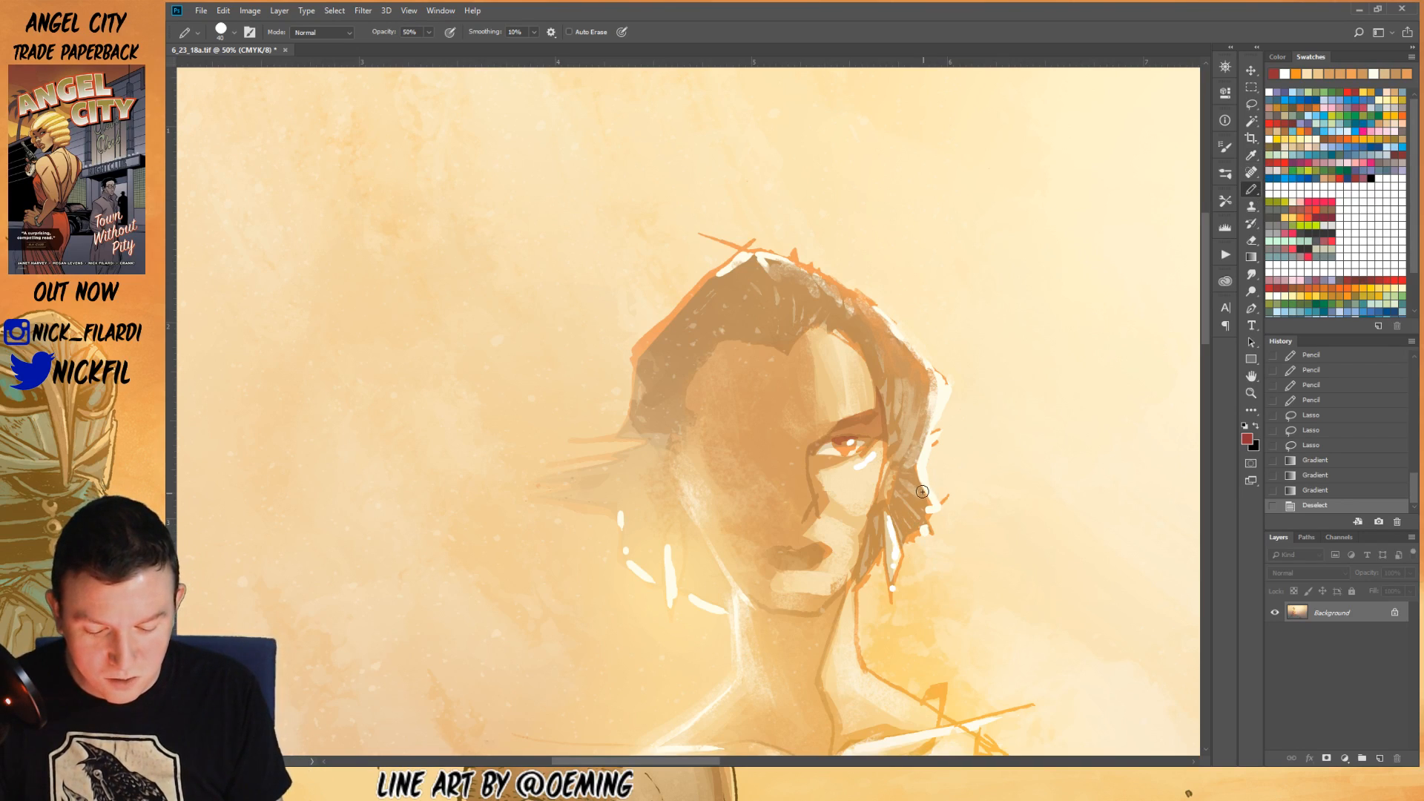
pyautogui.click(221, 31)
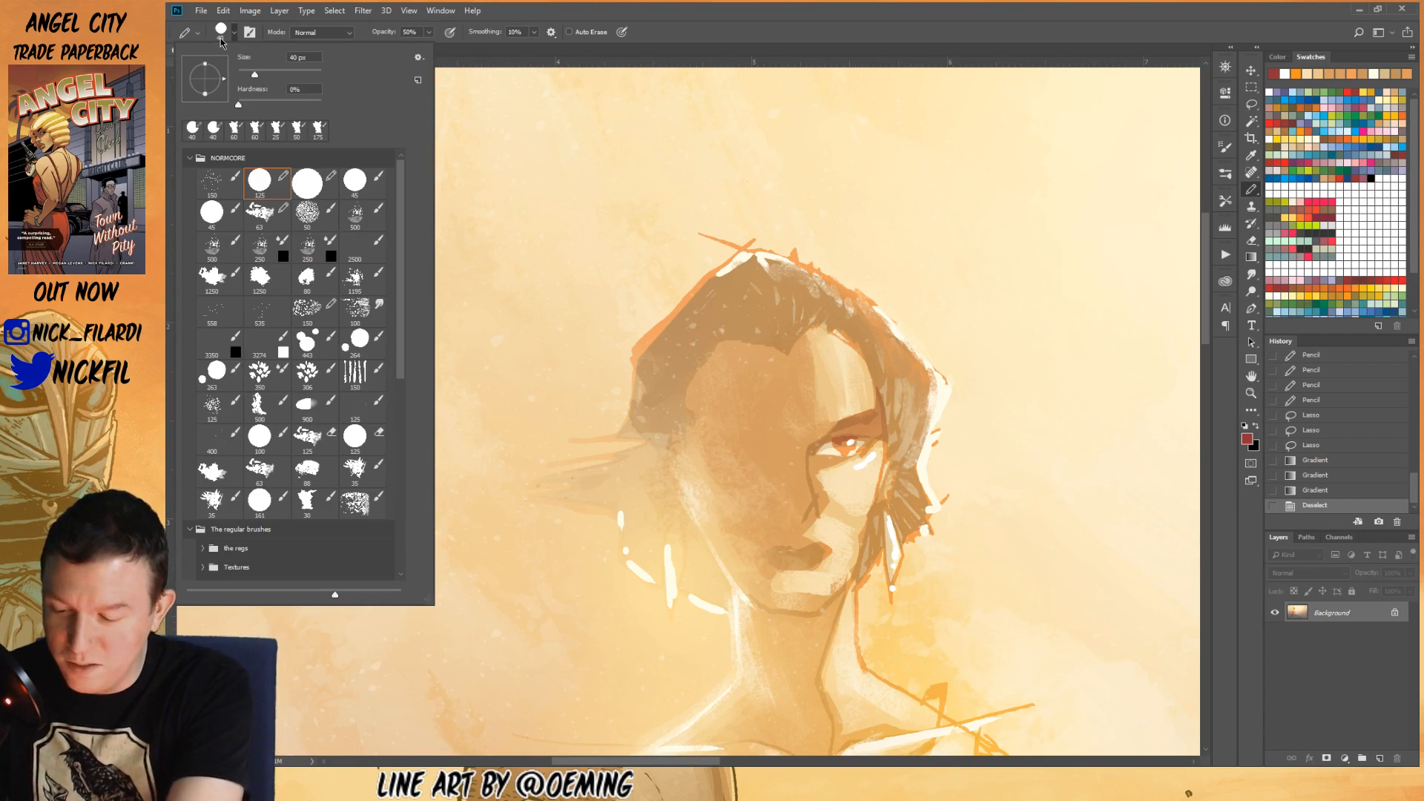
pyautogui.click(309, 507)
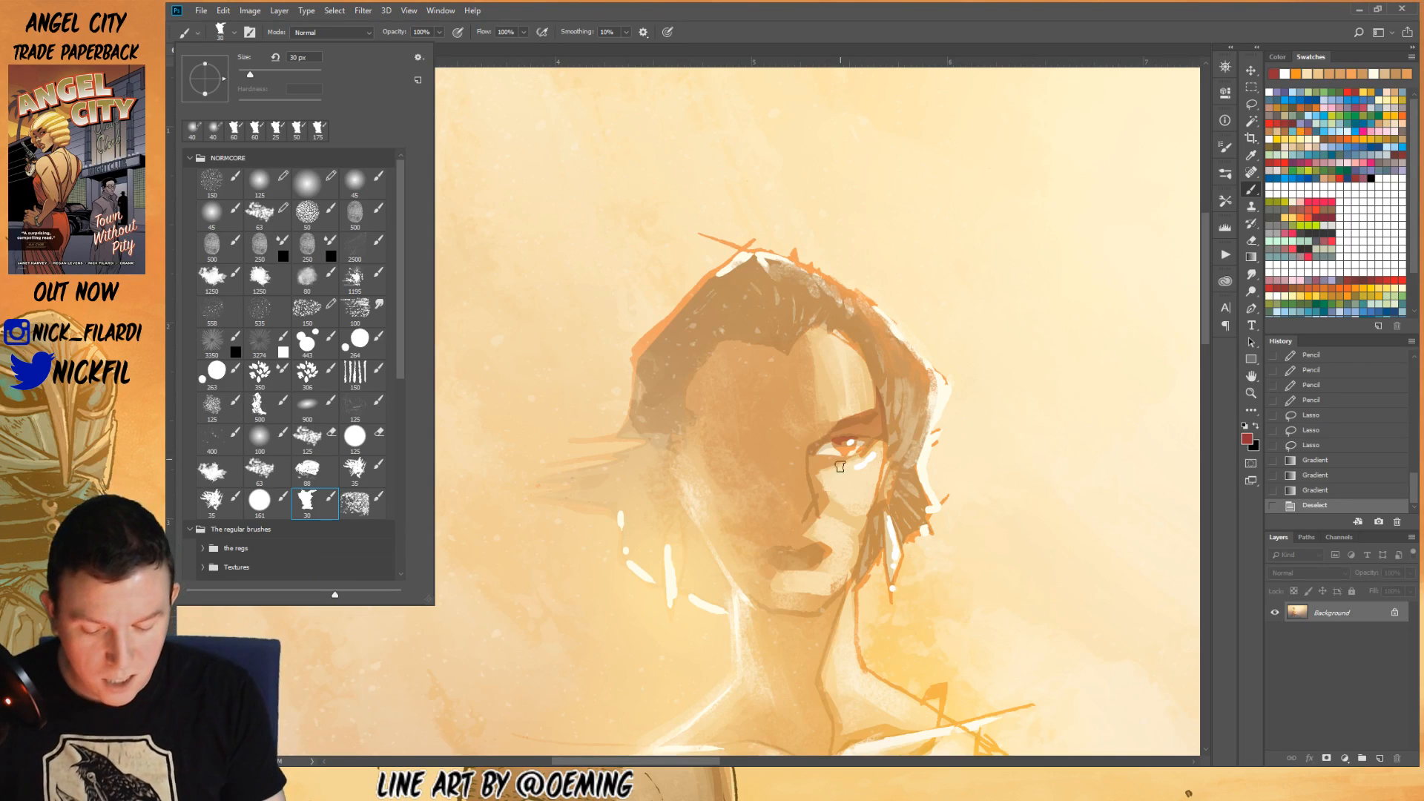
# - Paint light skin tones sampled from the cheek along the shadow edge beside the nose and under the eye
pyautogui.keyDown('alt'); pyautogui.click(835, 489); pyautogui.keyUp('alt')
pyautogui.keyDown('alt'); pyautogui.click(816, 482); pyautogui.keyUp('alt')
pyautogui.keyDown('alt'); pyautogui.click(835, 509); pyautogui.keyUp('alt')
pyautogui.moveTo(822, 483); pyautogui.dragTo(821, 489)
pyautogui.moveTo(819, 474)
pyautogui.mouseDown()
pyautogui.moveTo(821, 486)
pyautogui.moveTo(837, 463)
pyautogui.mouseUp()
pyautogui.moveTo(819, 473)
pyautogui.mouseDown()
pyautogui.moveTo(832, 469)
pyautogui.moveTo(813, 470)
pyautogui.moveTo(843, 497)
pyautogui.moveTo(819, 471)
pyautogui.moveTo(821, 486)
pyautogui.moveTo(825, 461)
pyautogui.mouseUp()
# - Sample skin tones from the cheek, chin and mouth shadow, and paint the tan shadow beneath the lower lip
pyautogui.keyDown('alt'); pyautogui.click(844, 490); pyautogui.keyUp('alt')
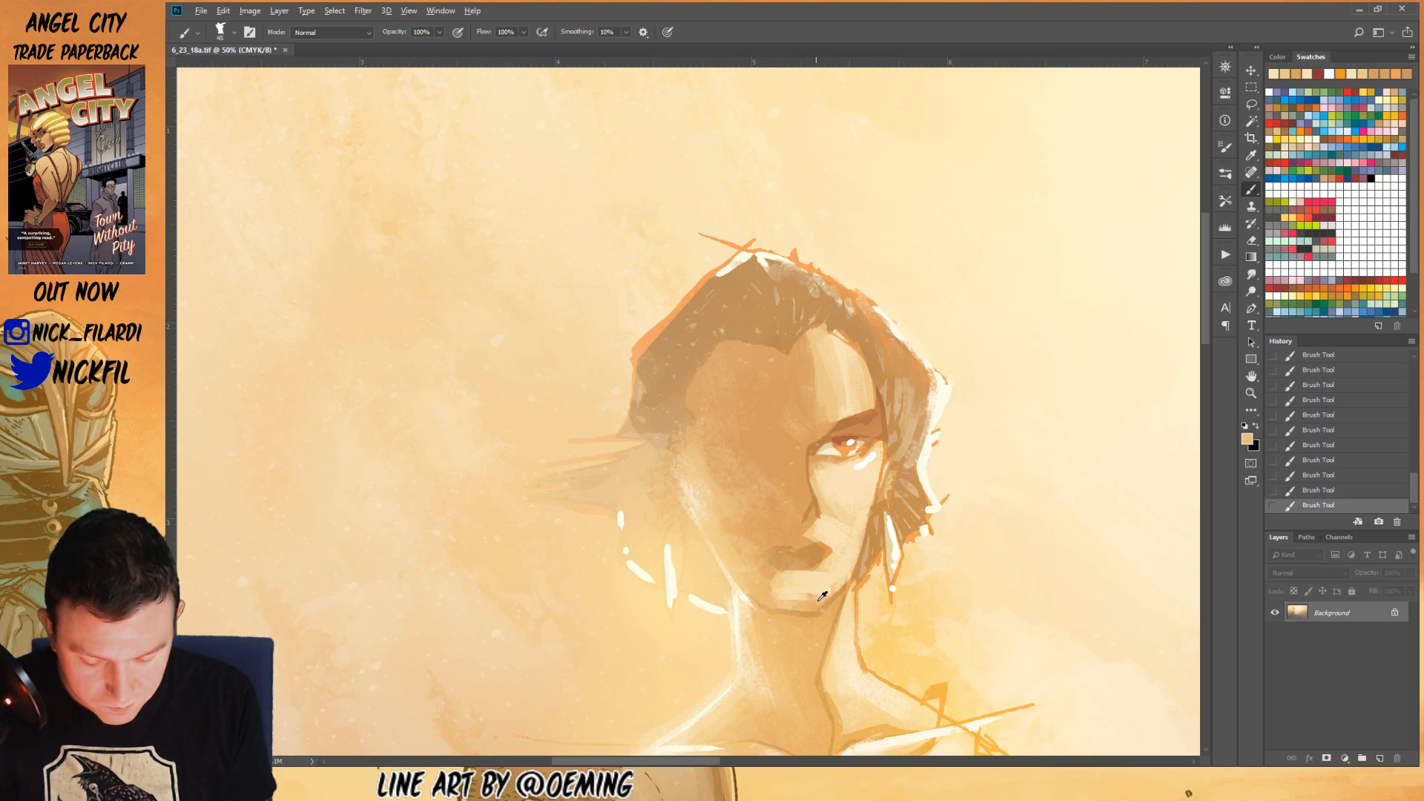
pyautogui.keyDown('alt'); pyautogui.click(822, 595); pyautogui.keyUp('alt')
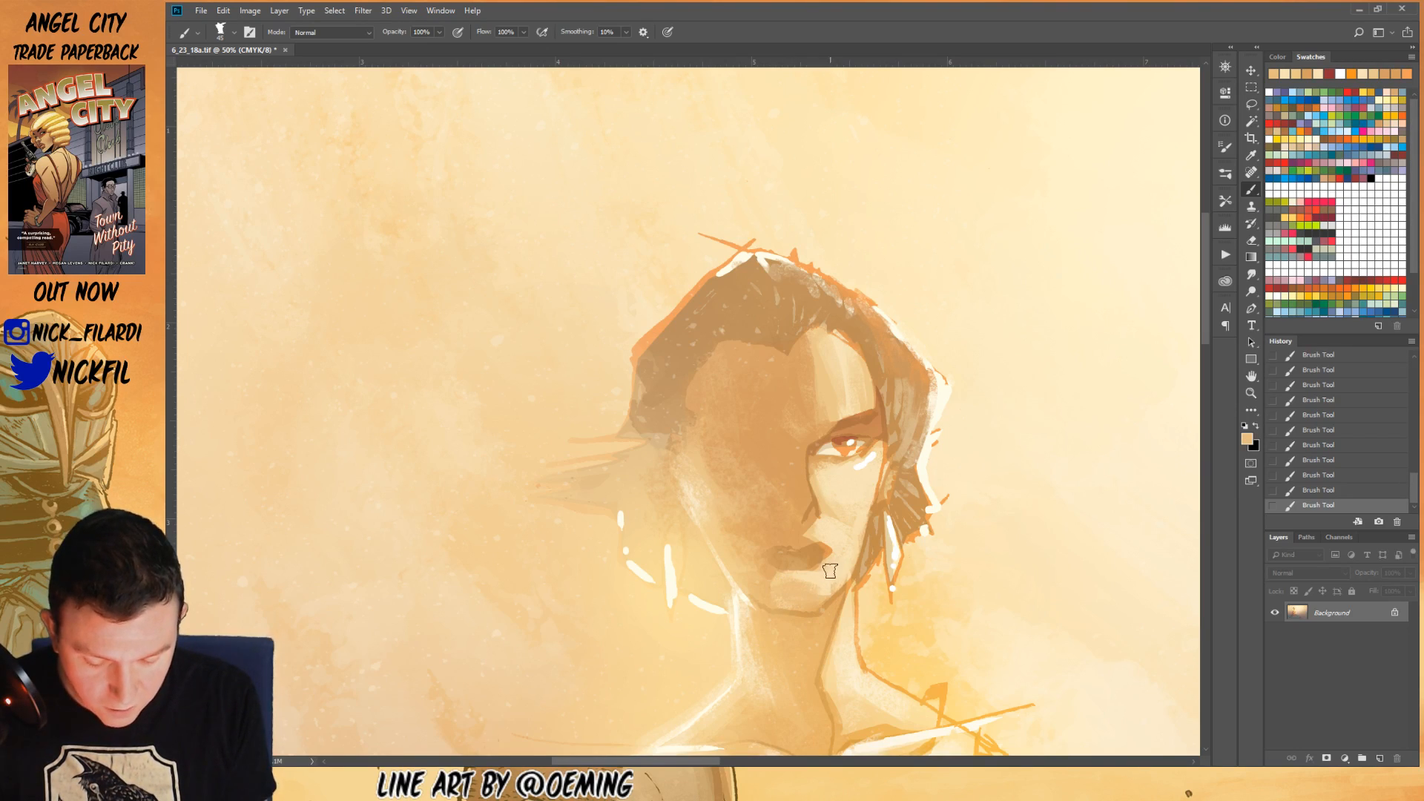
pyautogui.keyDown('alt'); pyautogui.click(771, 566); pyautogui.keyUp('alt')
pyautogui.moveTo(772, 567)
pyautogui.mouseDown()
pyautogui.moveTo(820, 579)
pyautogui.moveTo(825, 566)
pyautogui.mouseUp()
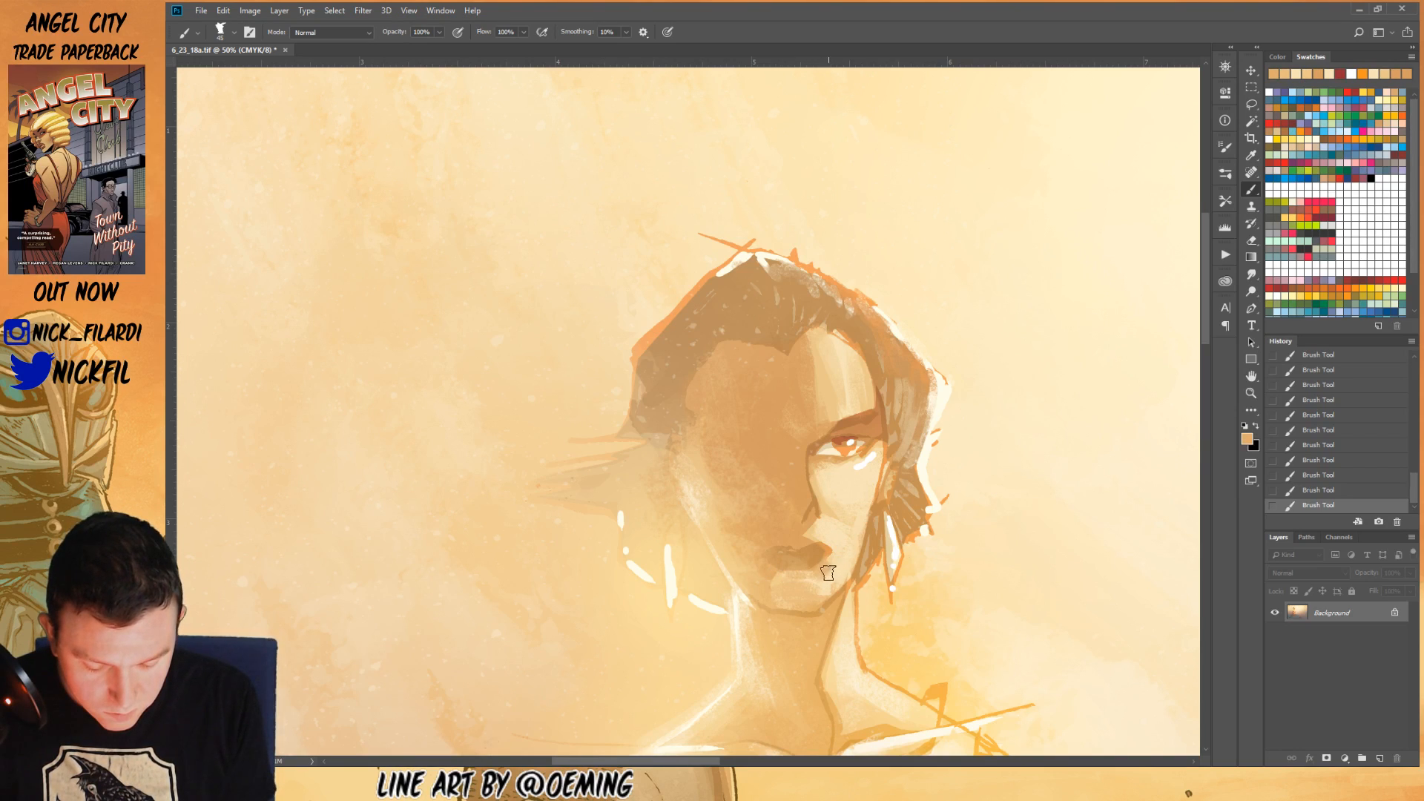
# - Refine the upper eyelid and brow with sampled skin and reddish-brown tones, lowering the brush opacity to 50%
pyautogui.keyDown('alt'); pyautogui.click(848, 532); pyautogui.keyUp('alt')
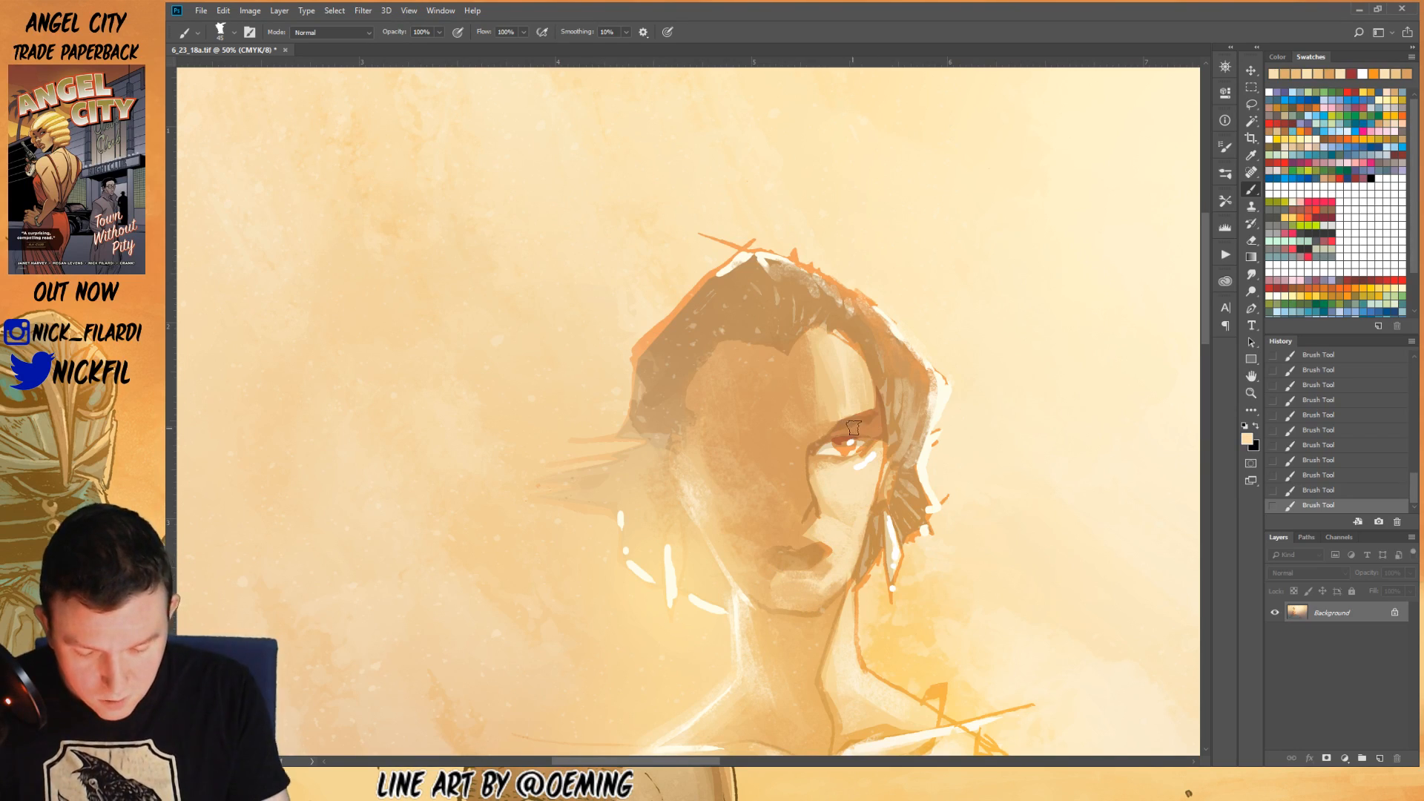
pyautogui.keyDown('alt'); pyautogui.click(864, 427); pyautogui.keyUp('alt')
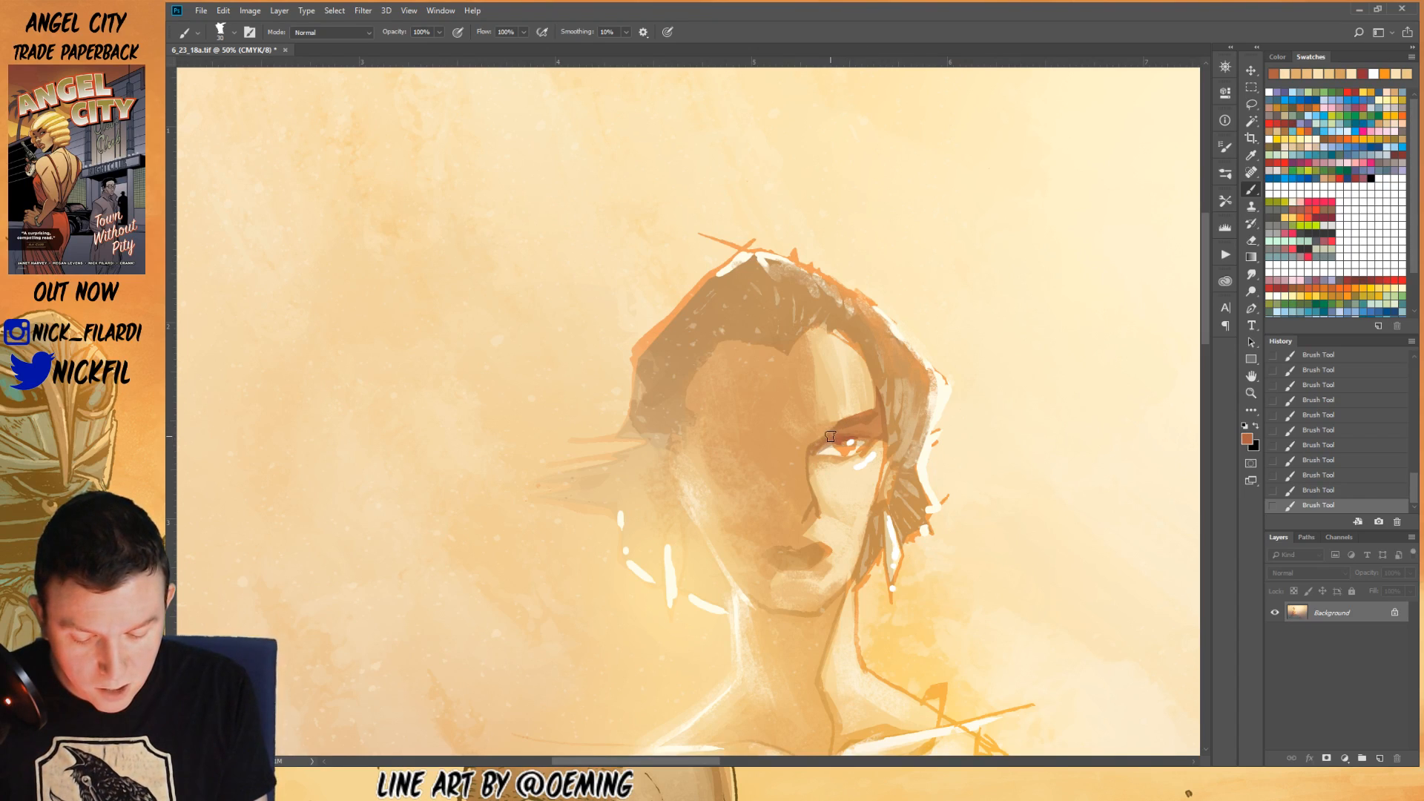
pyautogui.keyDown('alt'); pyautogui.click(879, 423); pyautogui.keyUp('alt')
pyautogui.press('5')
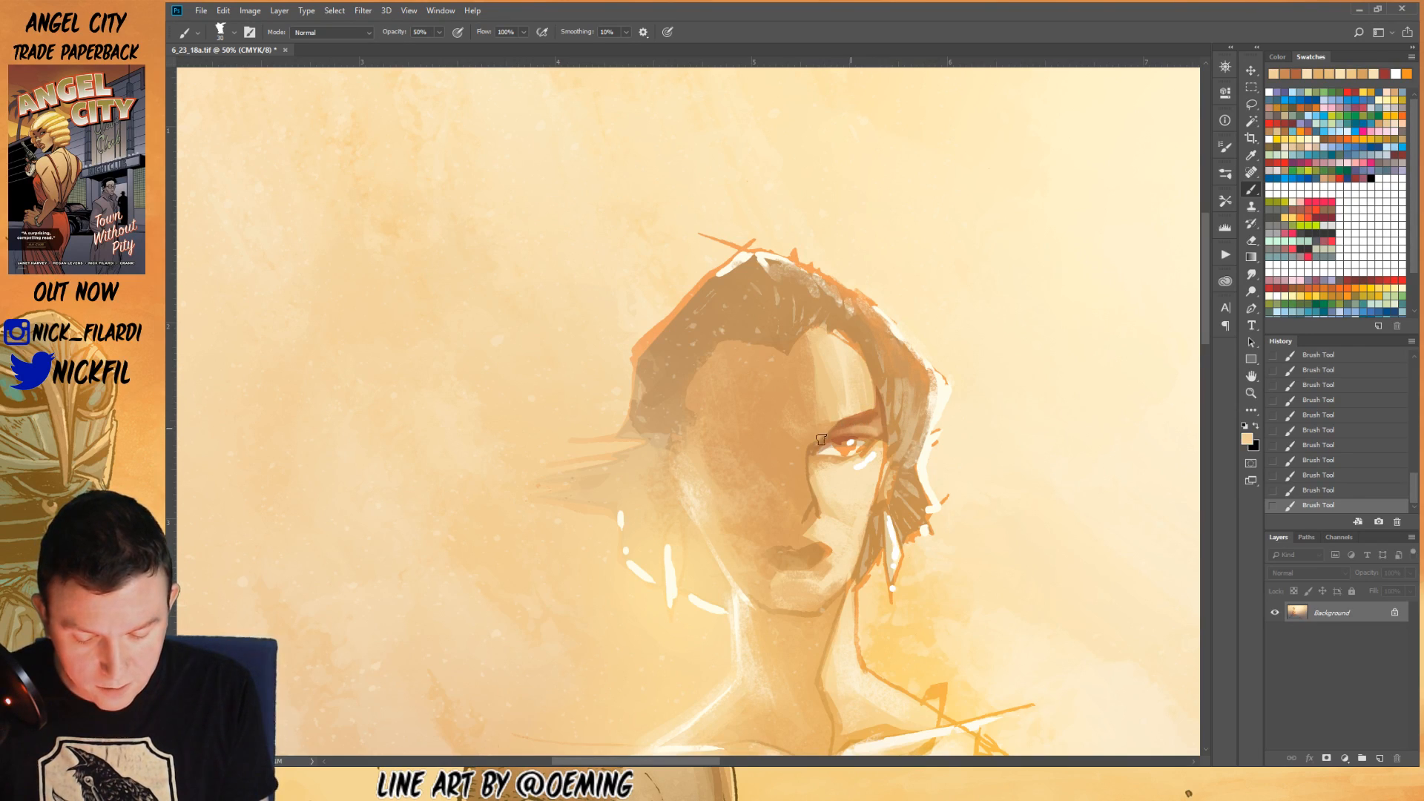
# - Touch up the face and hair at 50% opacity with tones sampled beside the eye, from the face shadow and from the hair
pyautogui.click(1252, 394)
pyautogui.keyDown('alt'); pyautogui.click(872, 487); pyautogui.keyUp('alt')
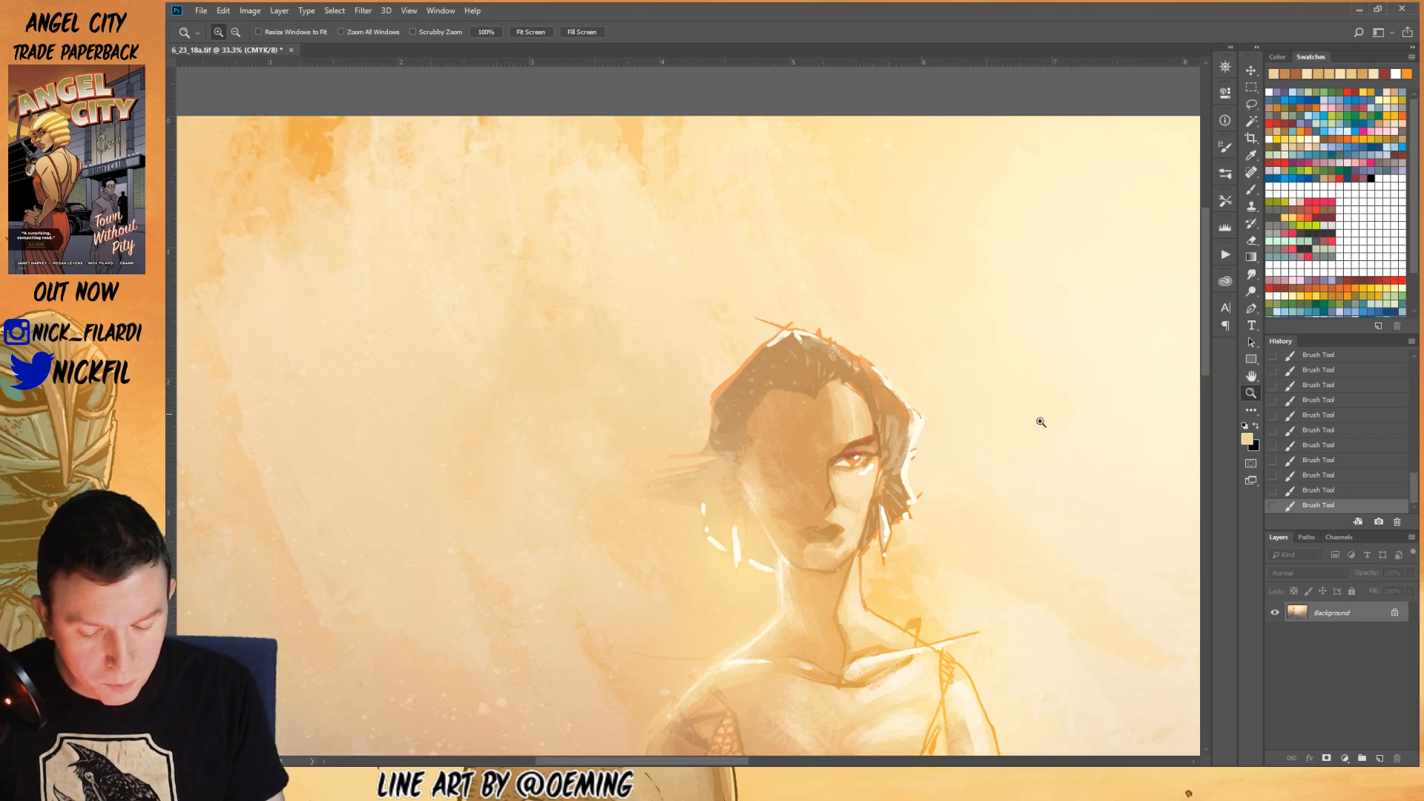
pyautogui.click(1252, 189)
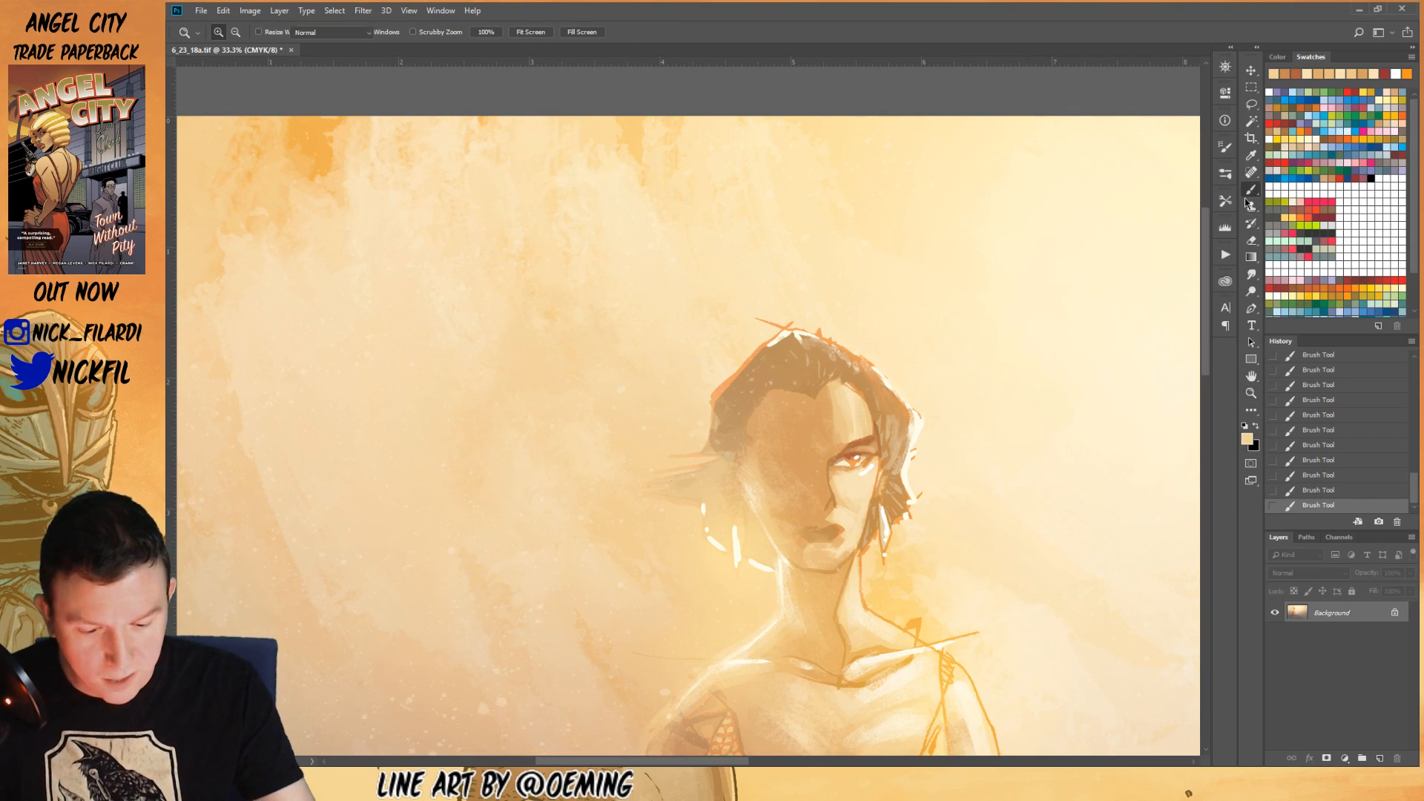
pyautogui.keyDown('alt'); pyautogui.click(881, 438); pyautogui.keyUp('alt')
pyautogui.keyDown('alt'); pyautogui.click(825, 472); pyautogui.keyUp('alt')
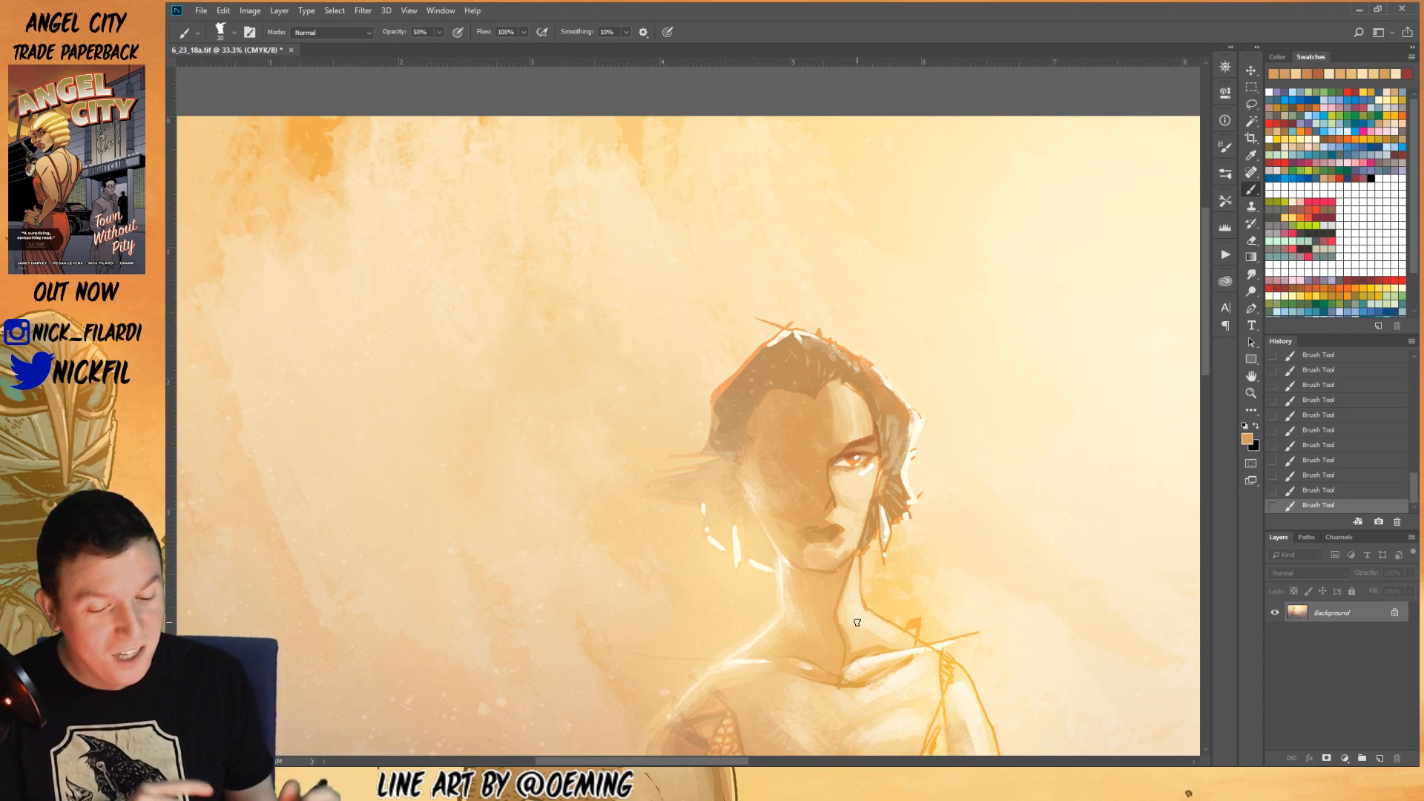
pyautogui.keyDown('alt'); pyautogui.click(781, 352); pyautogui.keyUp('alt')
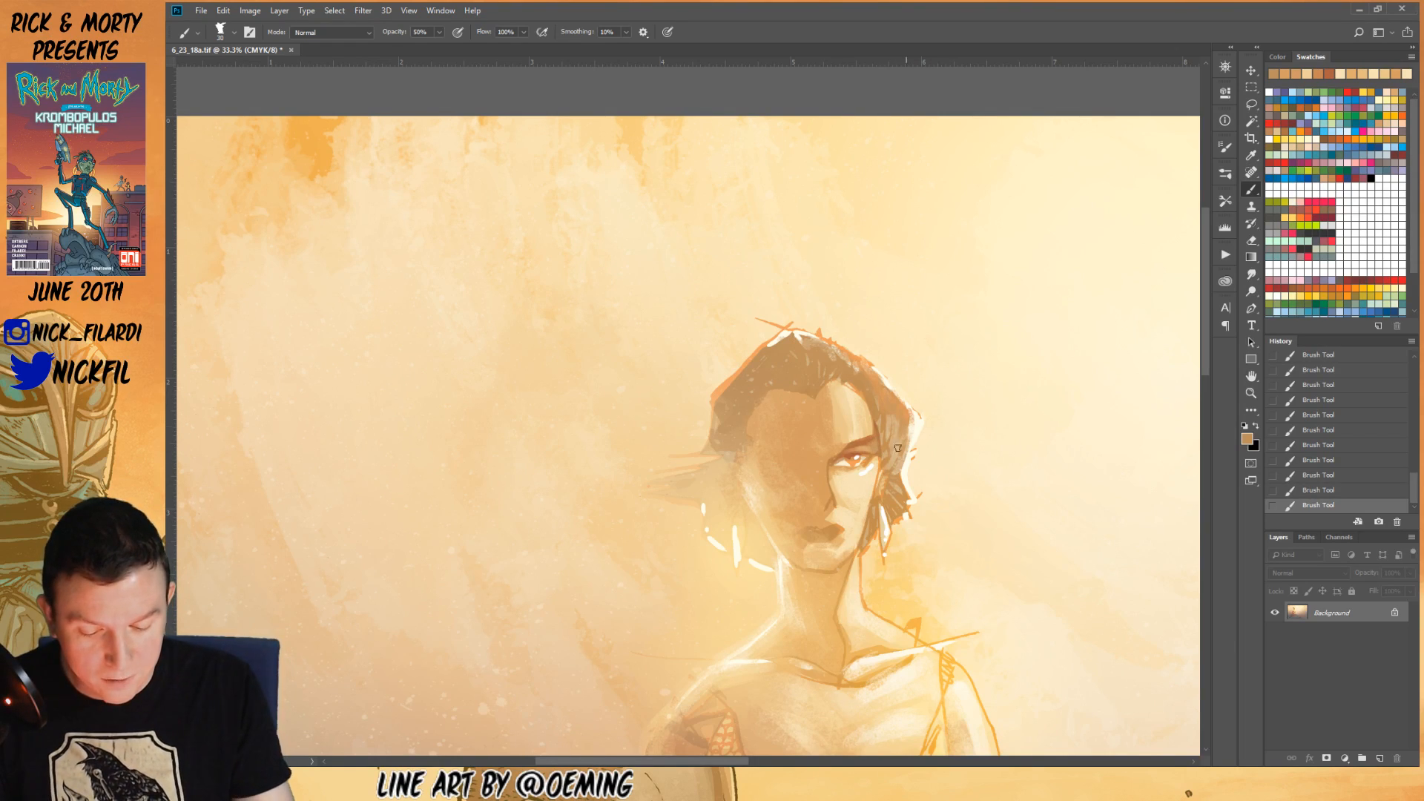
pyautogui.keyDown('alt'); pyautogui.click(864, 440); pyautogui.keyUp('alt')
pyautogui.click(329, 33)
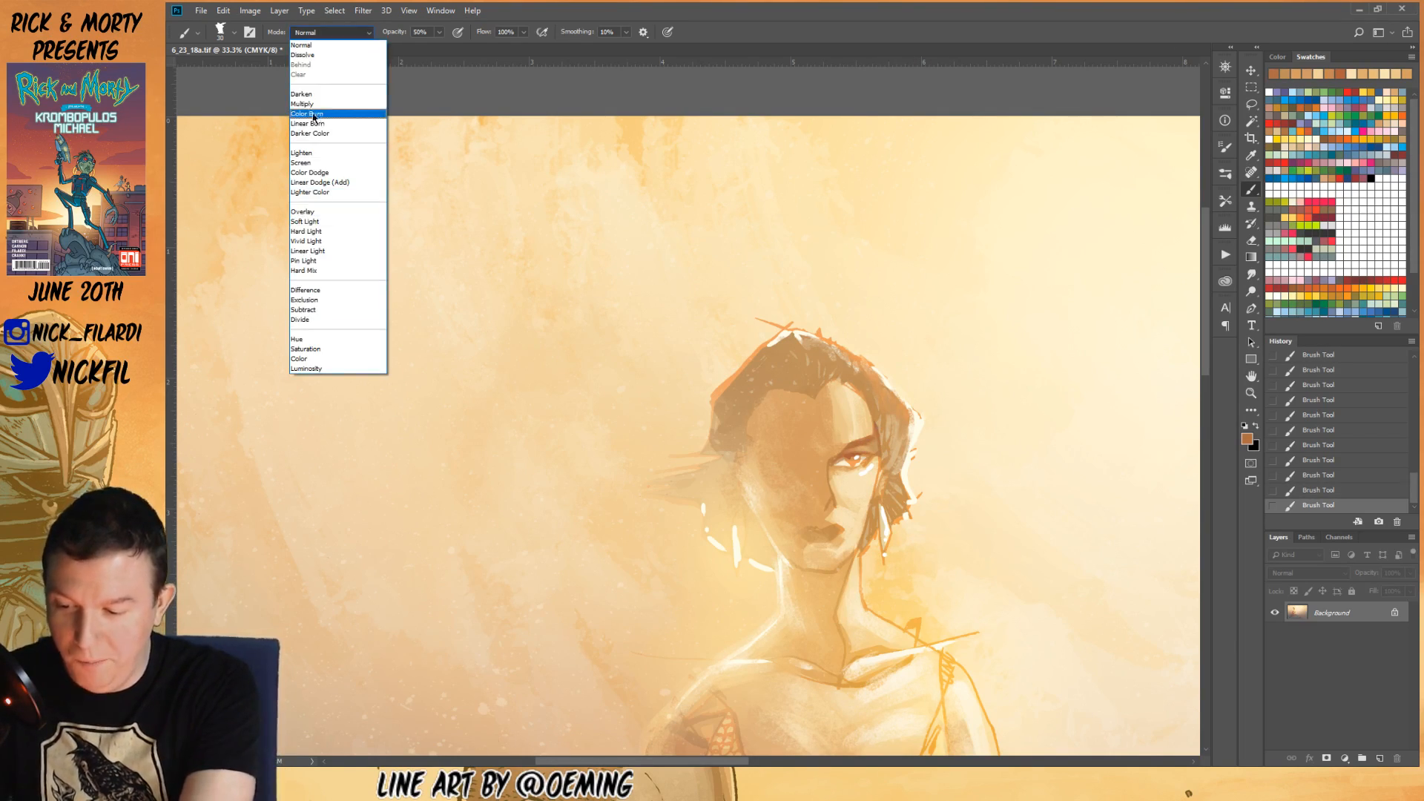
pyautogui.click(318, 108)
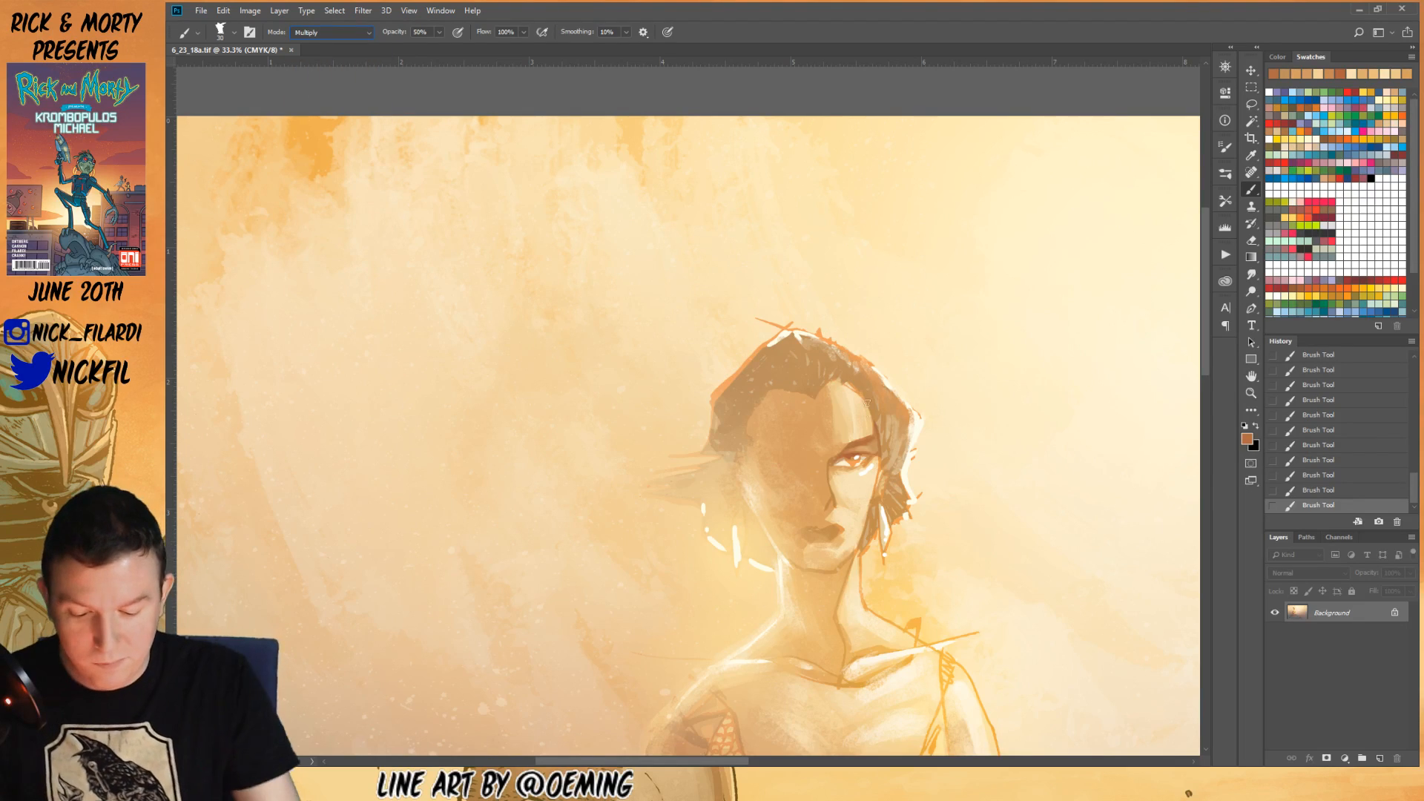
pyautogui.keyDown('alt'); pyautogui.click(872, 463); pyautogui.keyUp('alt')
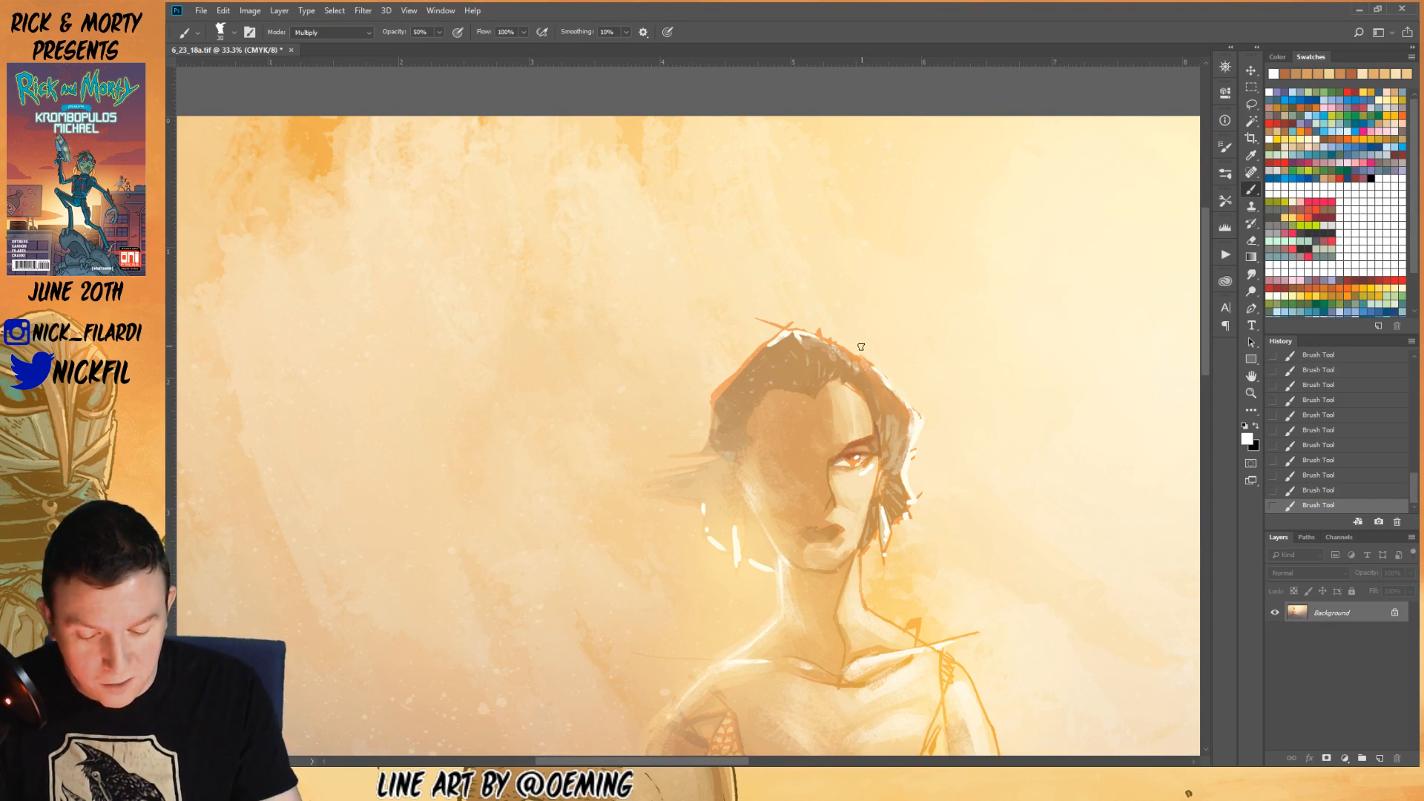
pyautogui.keyDown('alt'); pyautogui.click(920, 422); pyautogui.keyUp('alt')
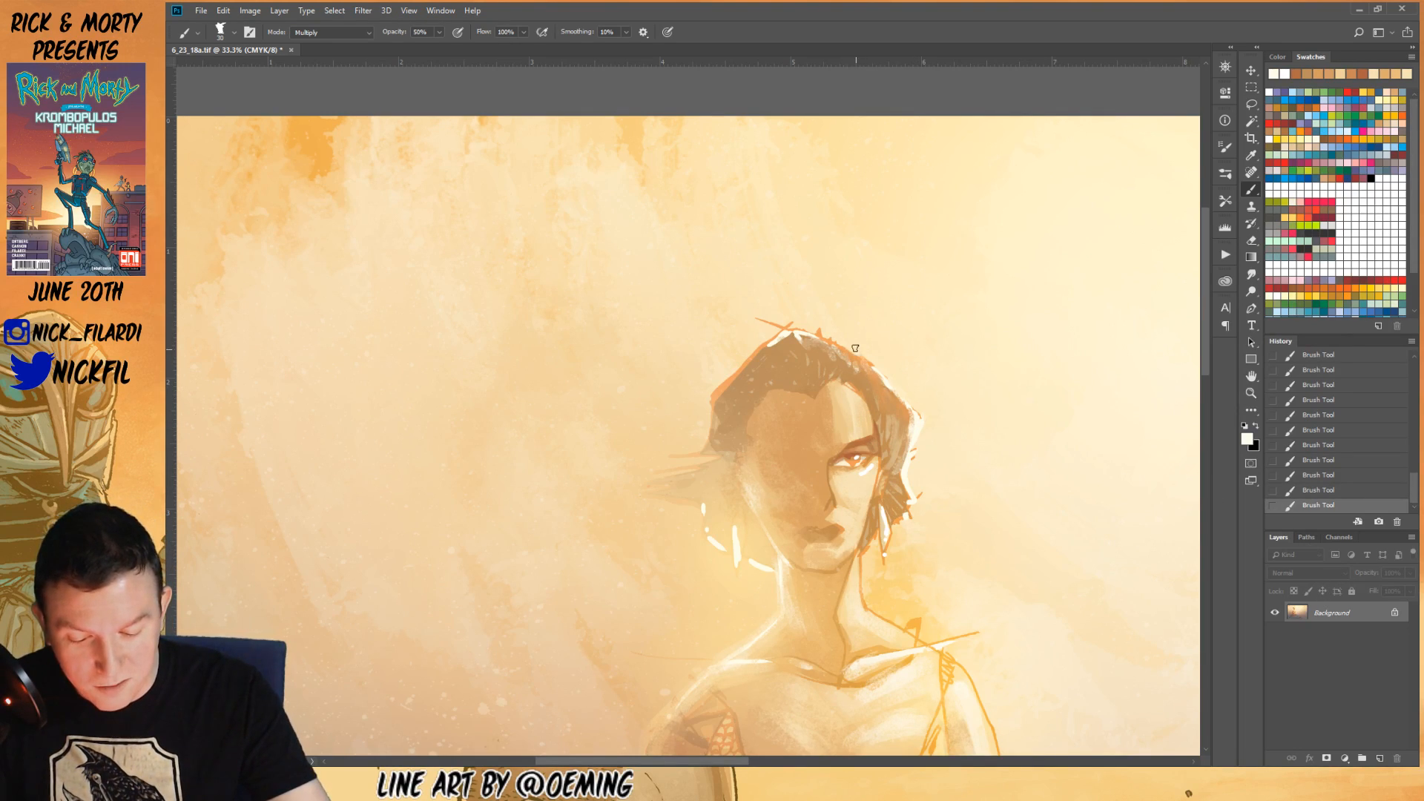
pyautogui.click(330, 31)
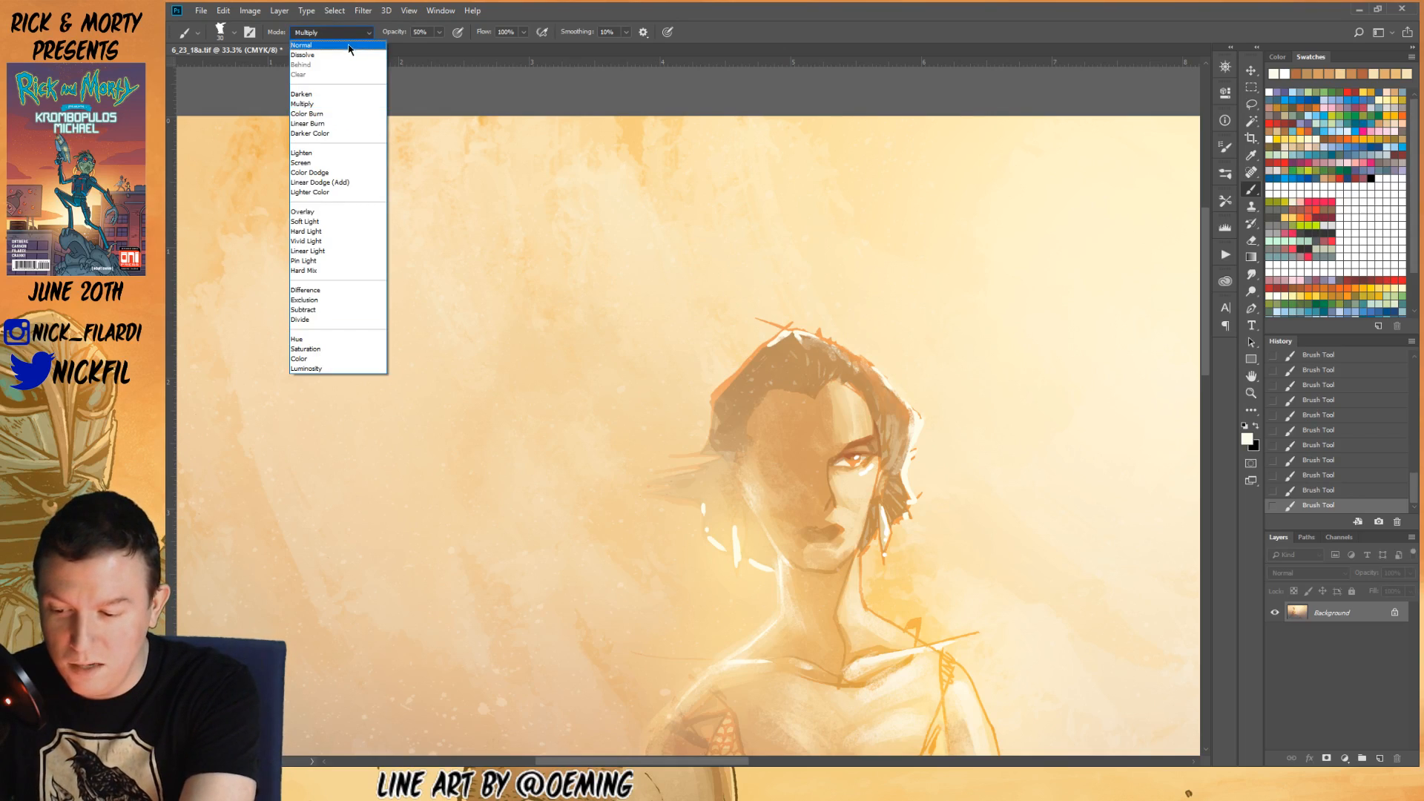
pyautogui.click(319, 44)
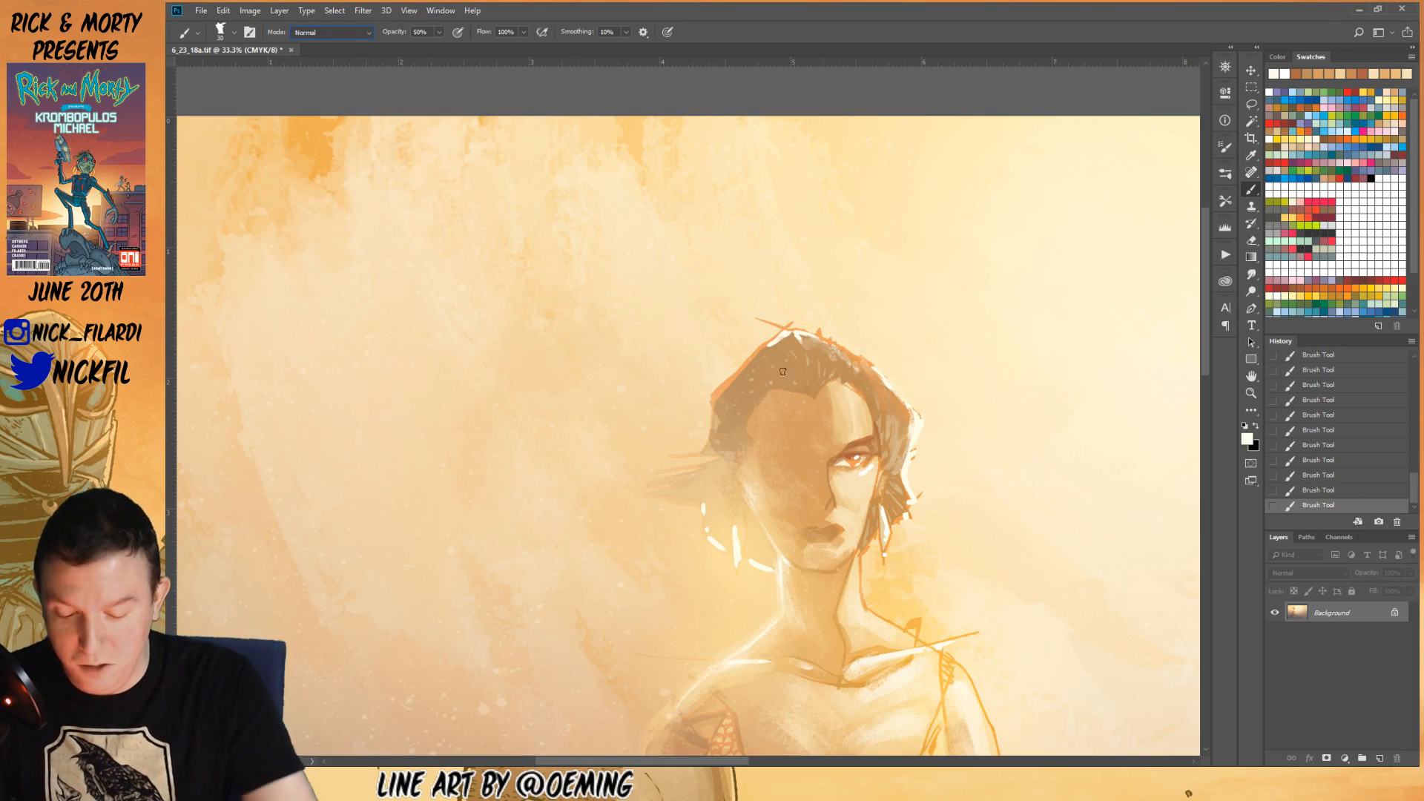
# - Touch up the lit forehead and temple beside the eye with sampled light skin tones and white
pyautogui.keyDown('alt'); pyautogui.click(871, 420); pyautogui.keyUp('alt')
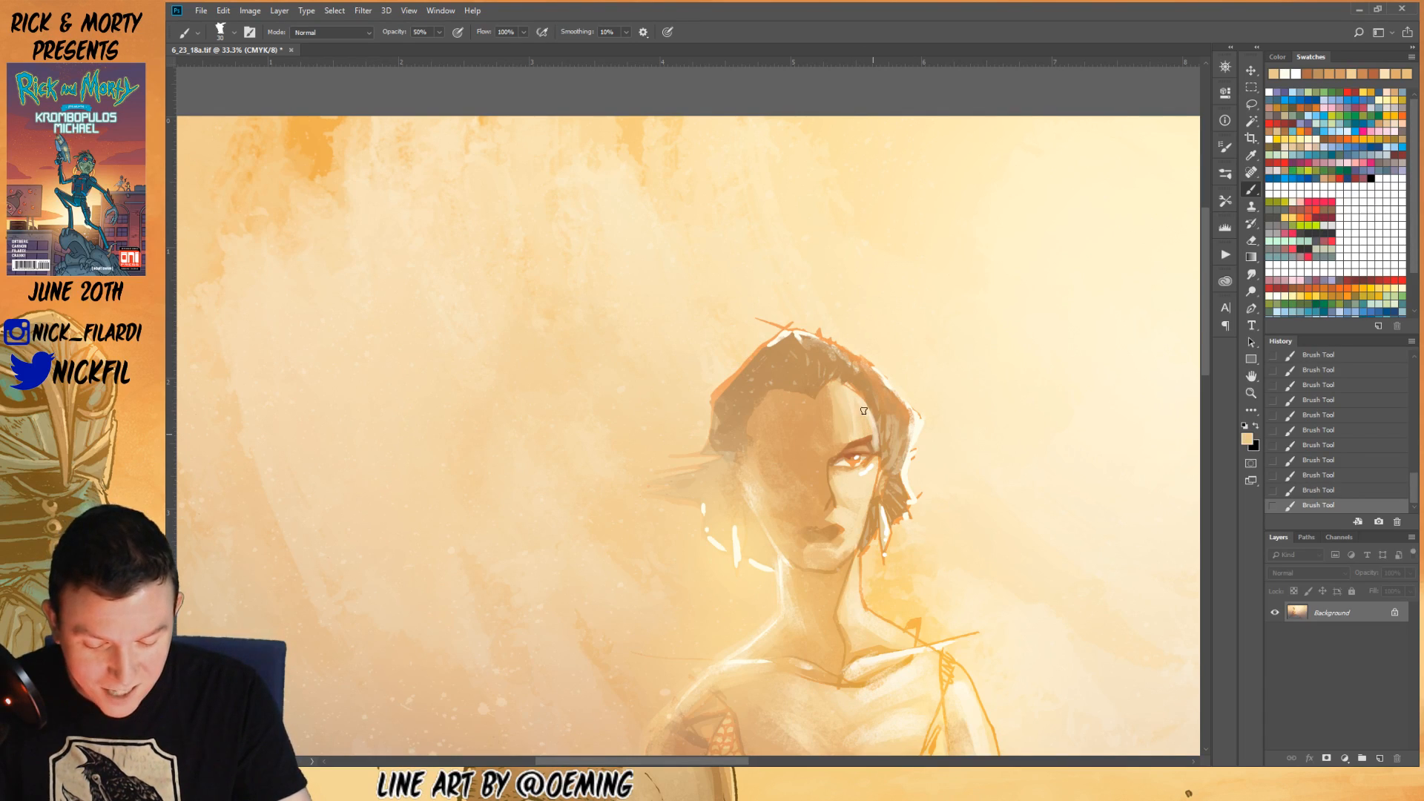
pyautogui.keyDown('alt'); pyautogui.click(880, 437); pyautogui.keyUp('alt')
pyautogui.keyDown('alt'); pyautogui.click(877, 434); pyautogui.keyUp('alt')
pyautogui.keyDown('alt'); pyautogui.click(874, 431); pyautogui.keyUp('alt')
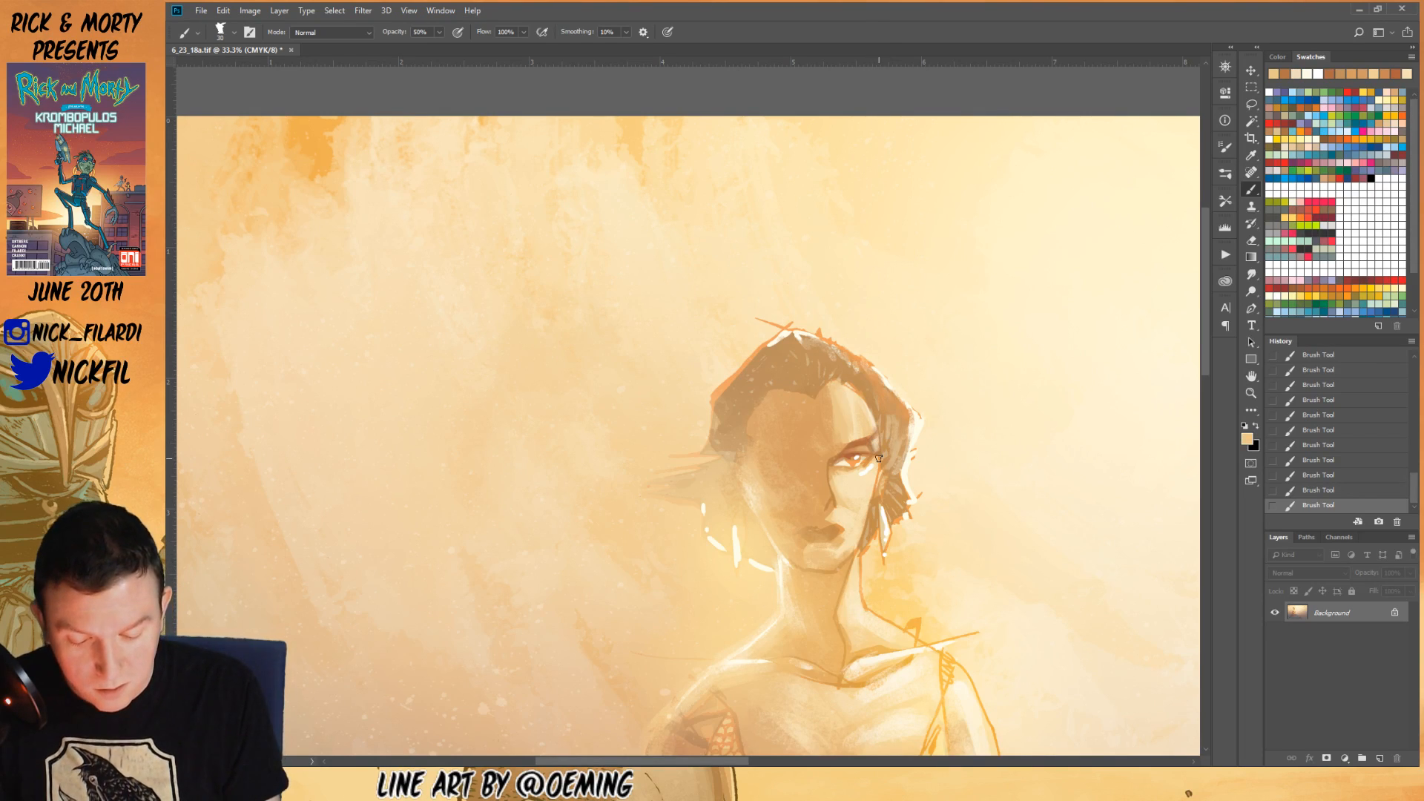
pyautogui.keyDown('alt'); pyautogui.click(880, 438); pyautogui.keyUp('alt')
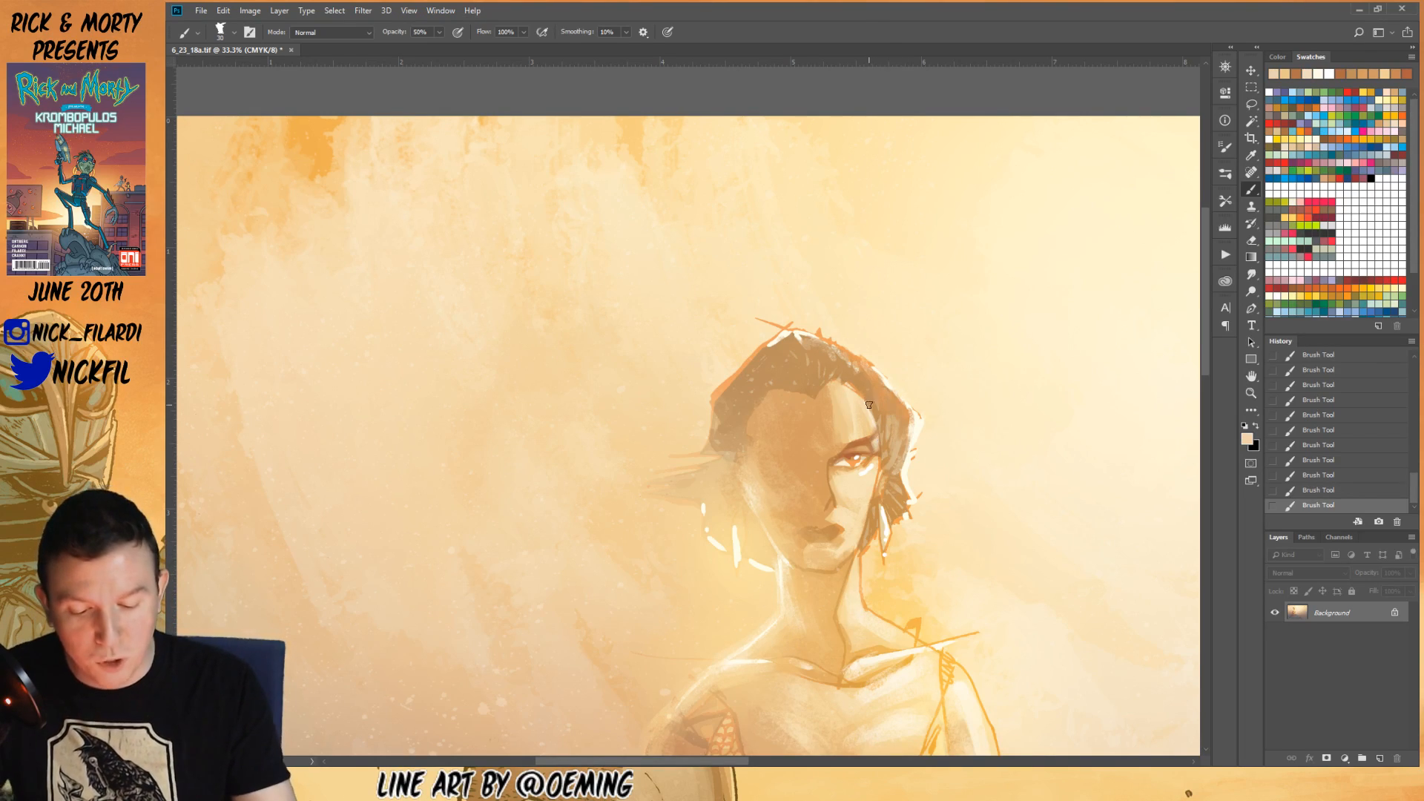
pyautogui.keyDown('alt'); pyautogui.click(882, 448); pyautogui.keyUp('alt')
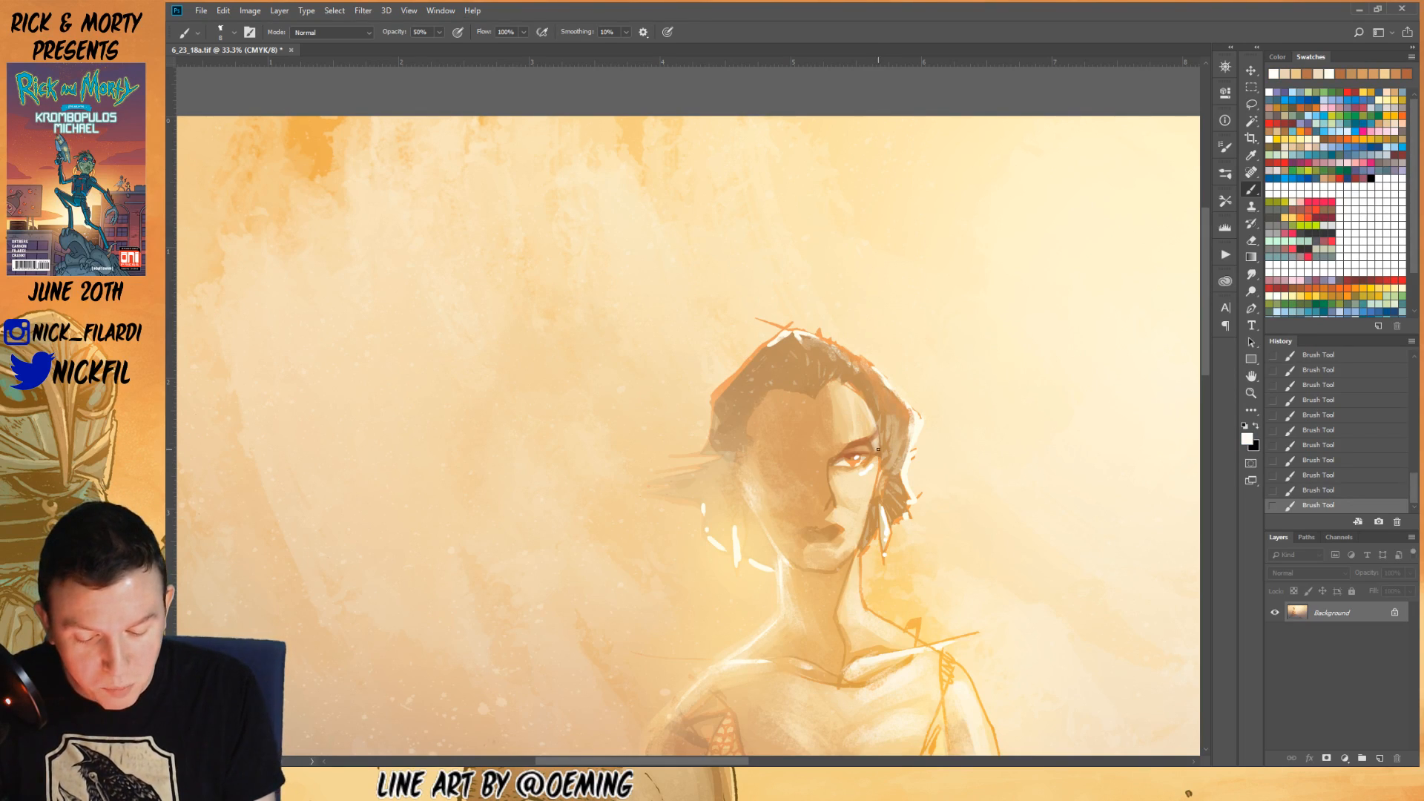
pyautogui.press(']')
pyautogui.press(']')
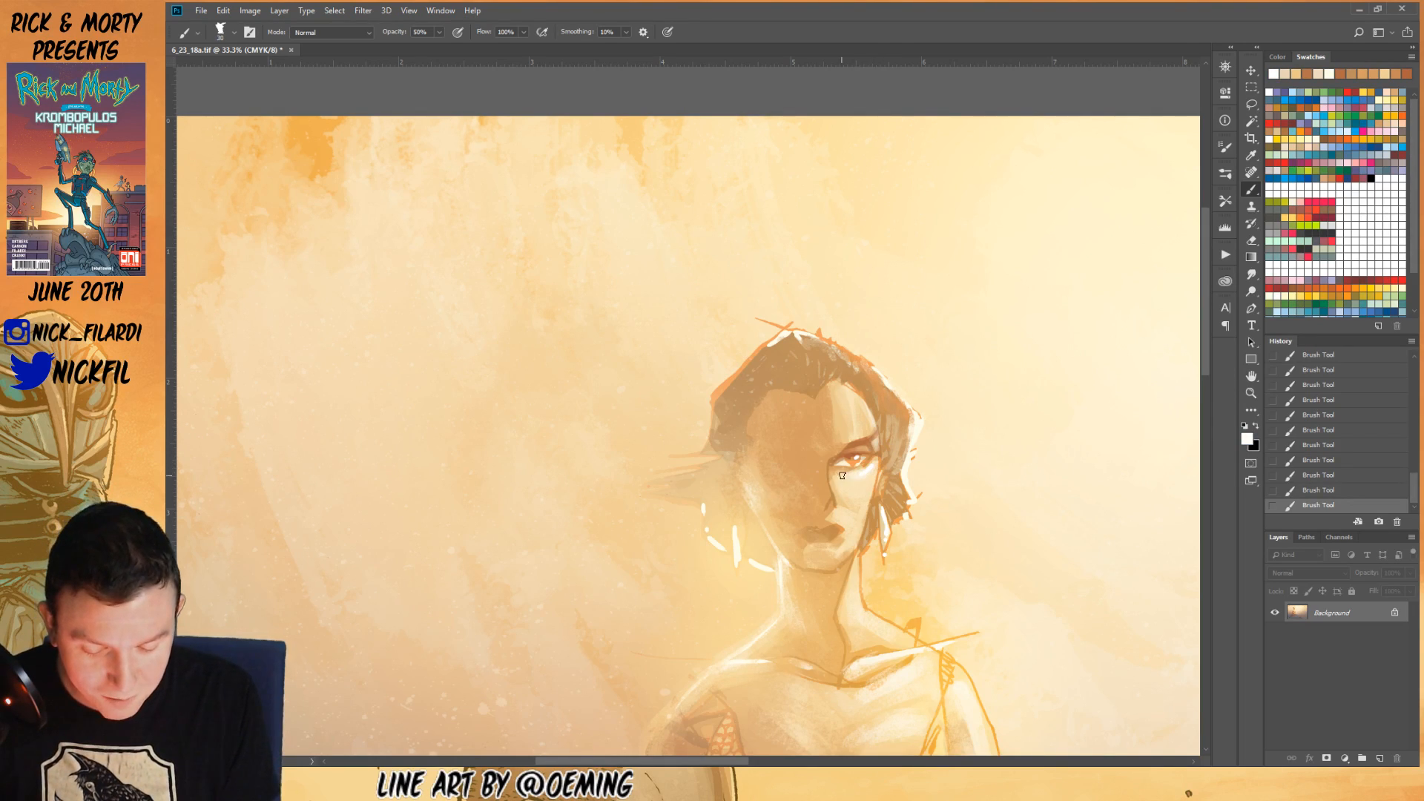
# - Examine the whole seated figure to judge how the face reads in the full composition
pyautogui.click(1250, 396)
pyautogui.keyDown('alt'); pyautogui.click(949, 552); pyautogui.keyUp('alt')
pyautogui.keyDown('alt'); pyautogui.click(949, 552); pyautogui.keyUp('alt')
pyautogui.keyDown('alt'); pyautogui.click(948, 553); pyautogui.keyUp('alt')
pyautogui.click(1246, 377)
pyautogui.moveTo(1009, 621); pyautogui.dragTo(923, 440)
pyautogui.hotkey('ctrl', 'r')
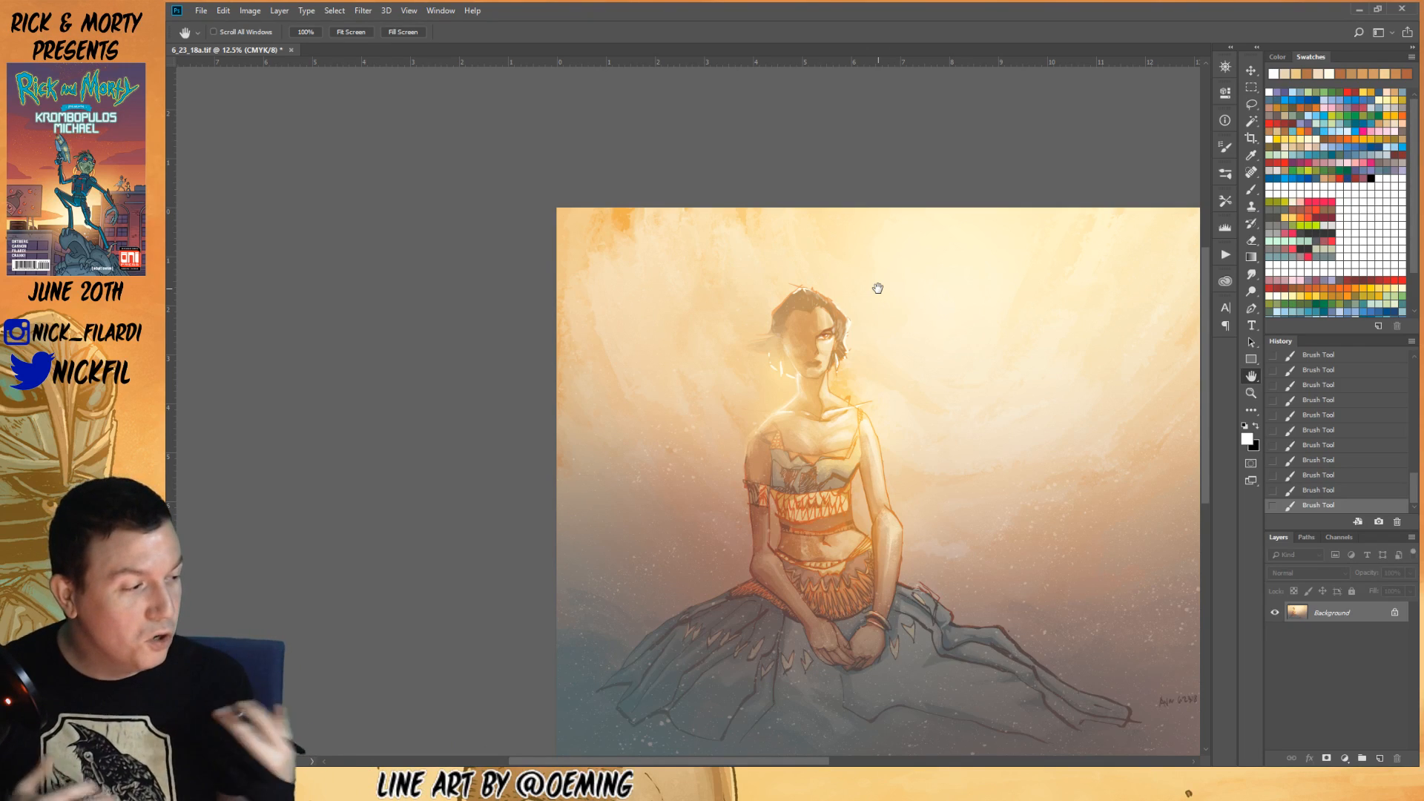
# - Cover the orange outline along the shadowed side of the hair with a sampled tan at 100% brush opacity
pyautogui.click(1251, 394)
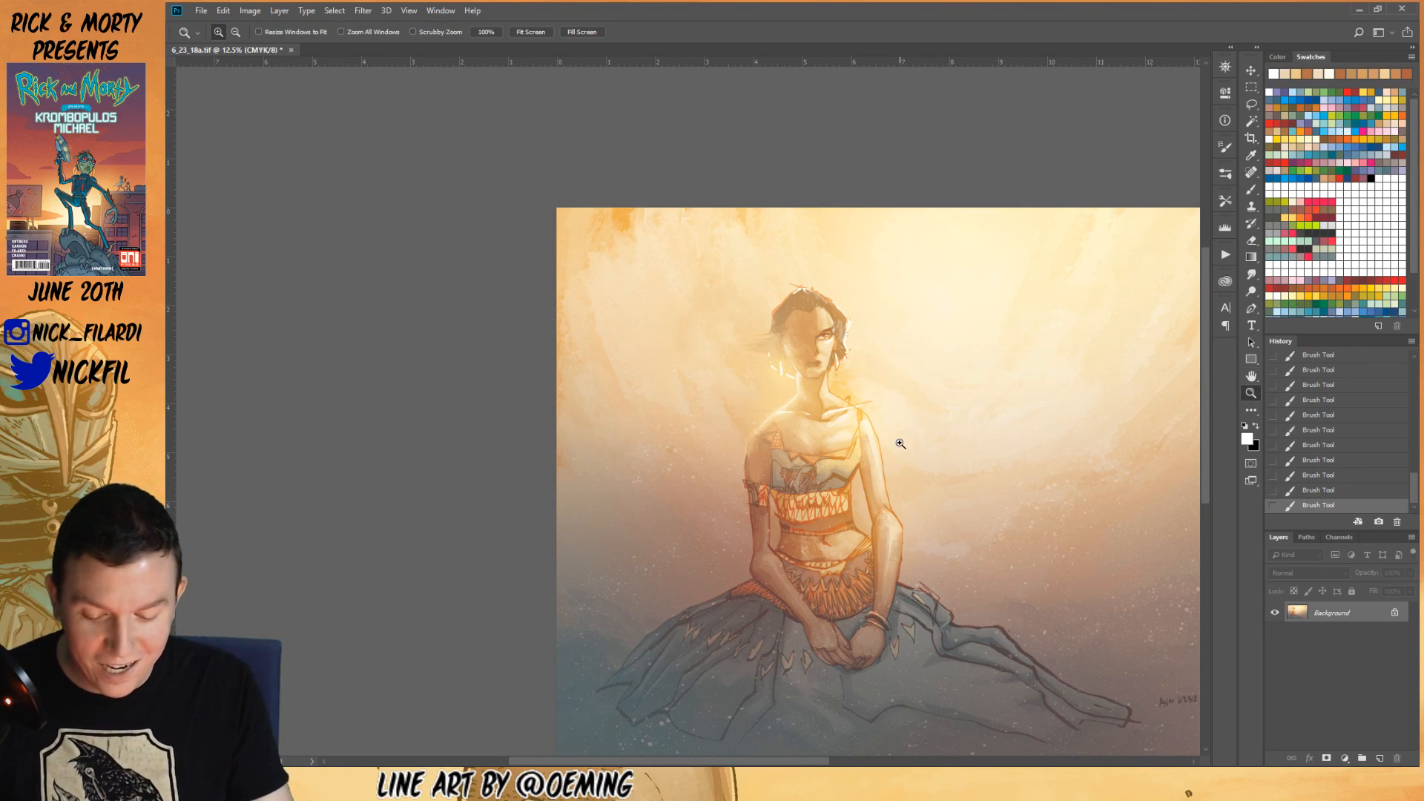
pyautogui.click(832, 345)
pyautogui.click(832, 345)
pyautogui.click(832, 345)
pyautogui.click(833, 345)
pyautogui.click(1252, 377)
pyautogui.moveTo(874, 446)
pyautogui.mouseDown()
pyautogui.moveTo(880, 562)
pyautogui.moveTo(865, 579)
pyautogui.mouseUp()
pyautogui.click(1252, 191)
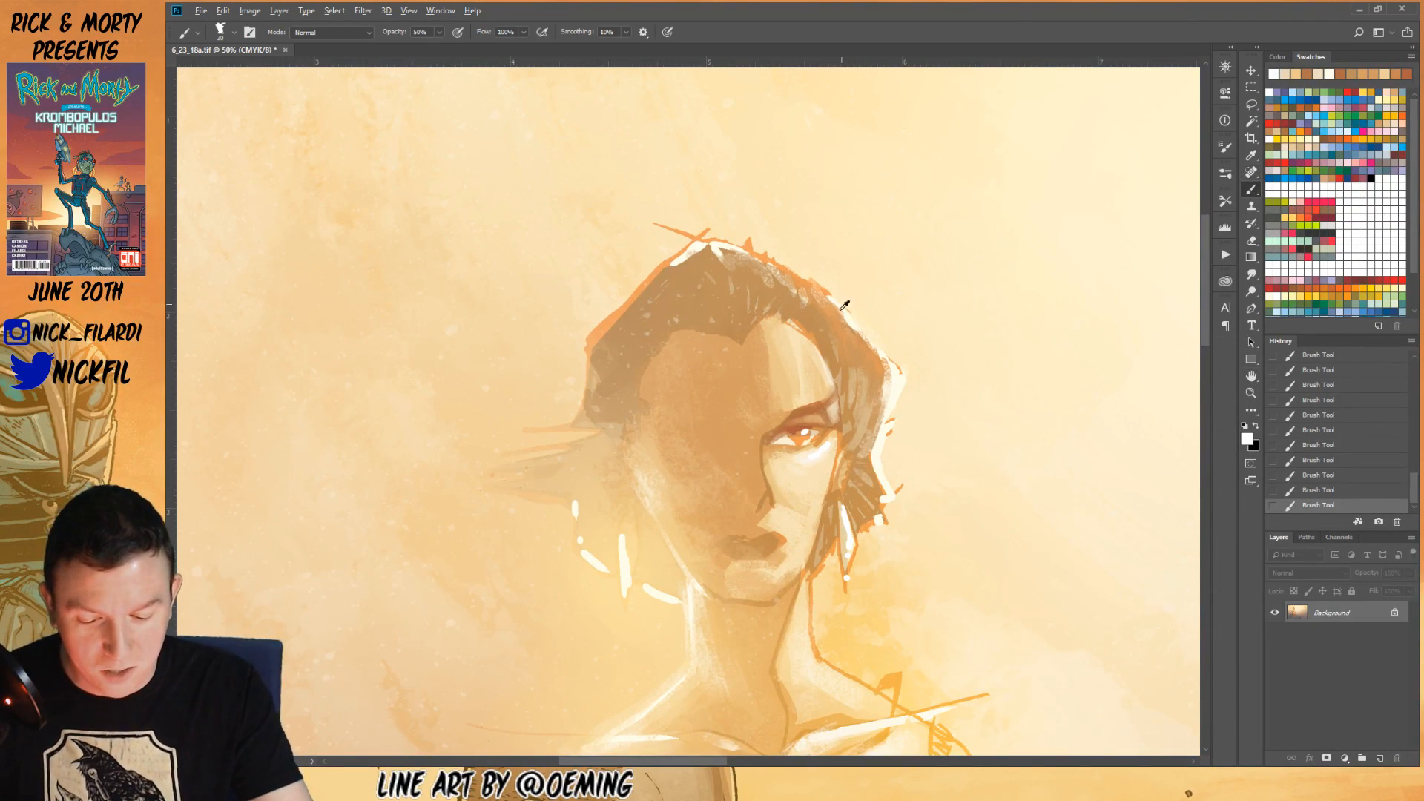
pyautogui.click(1251, 104)
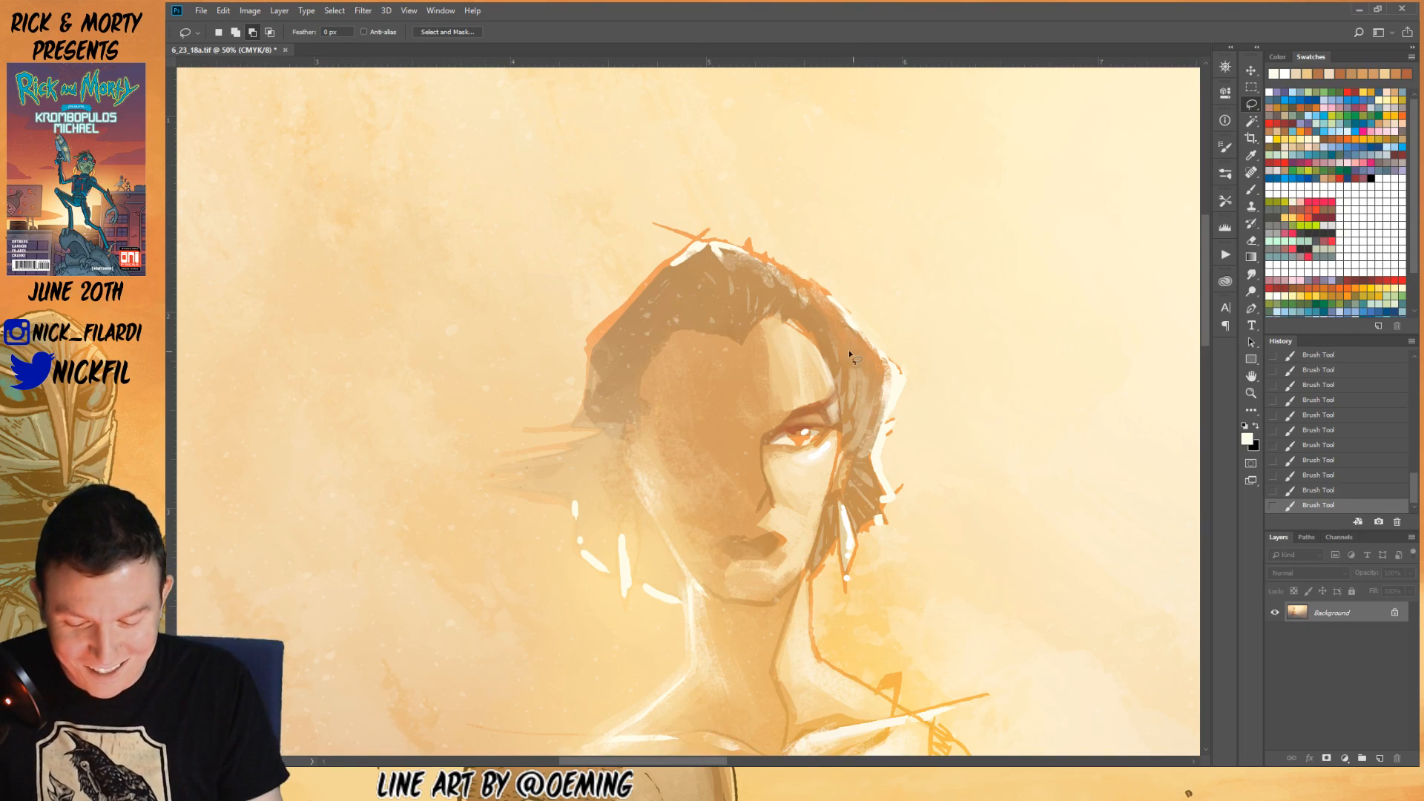
pyautogui.press('b')
pyautogui.keyDown('alt'); pyautogui.click(670, 270); pyautogui.keyUp('alt')
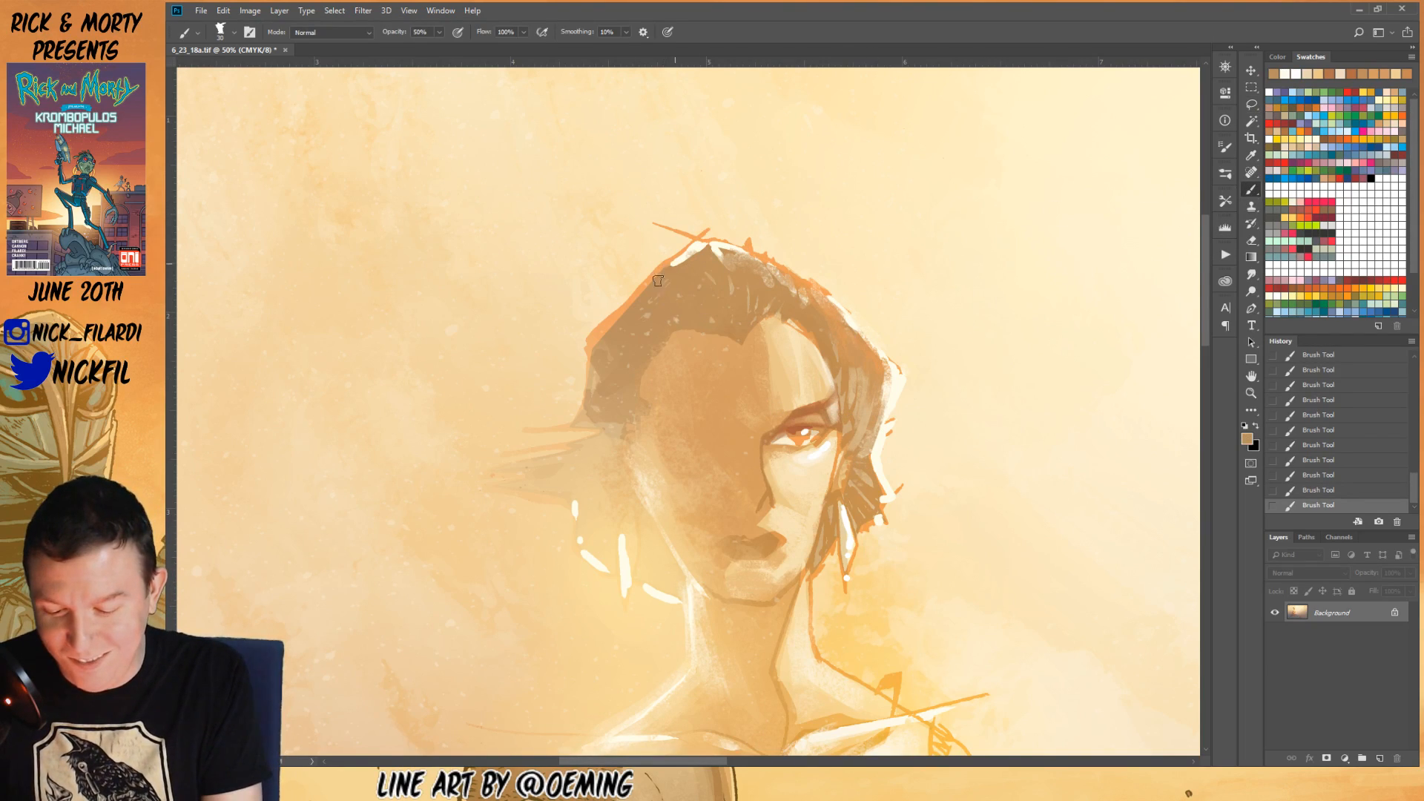
pyautogui.press('0')
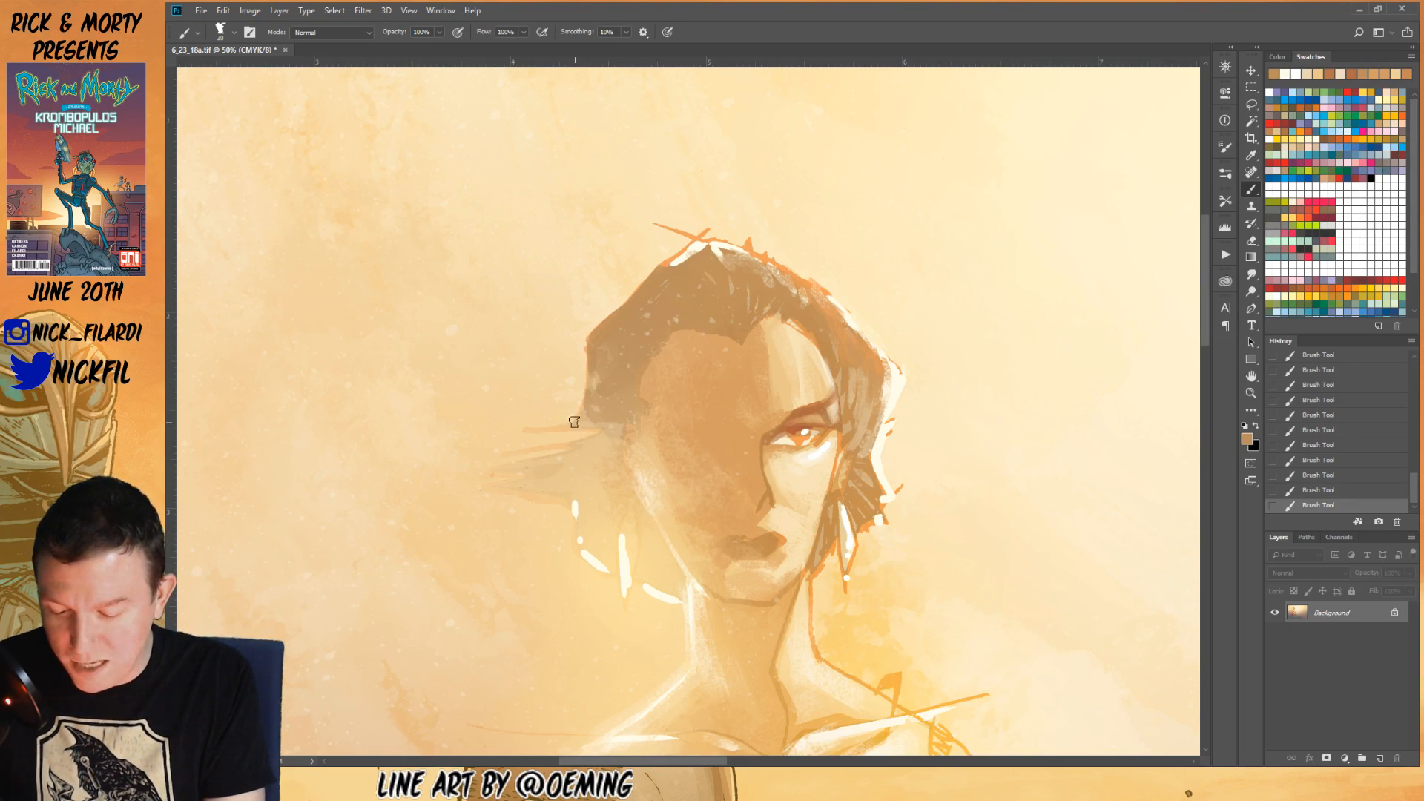
# - Paint the thin flicked strand at the back of the hair and blend the hair beneath it with sampled tan tones
pyautogui.press('[')
pyautogui.press('[')
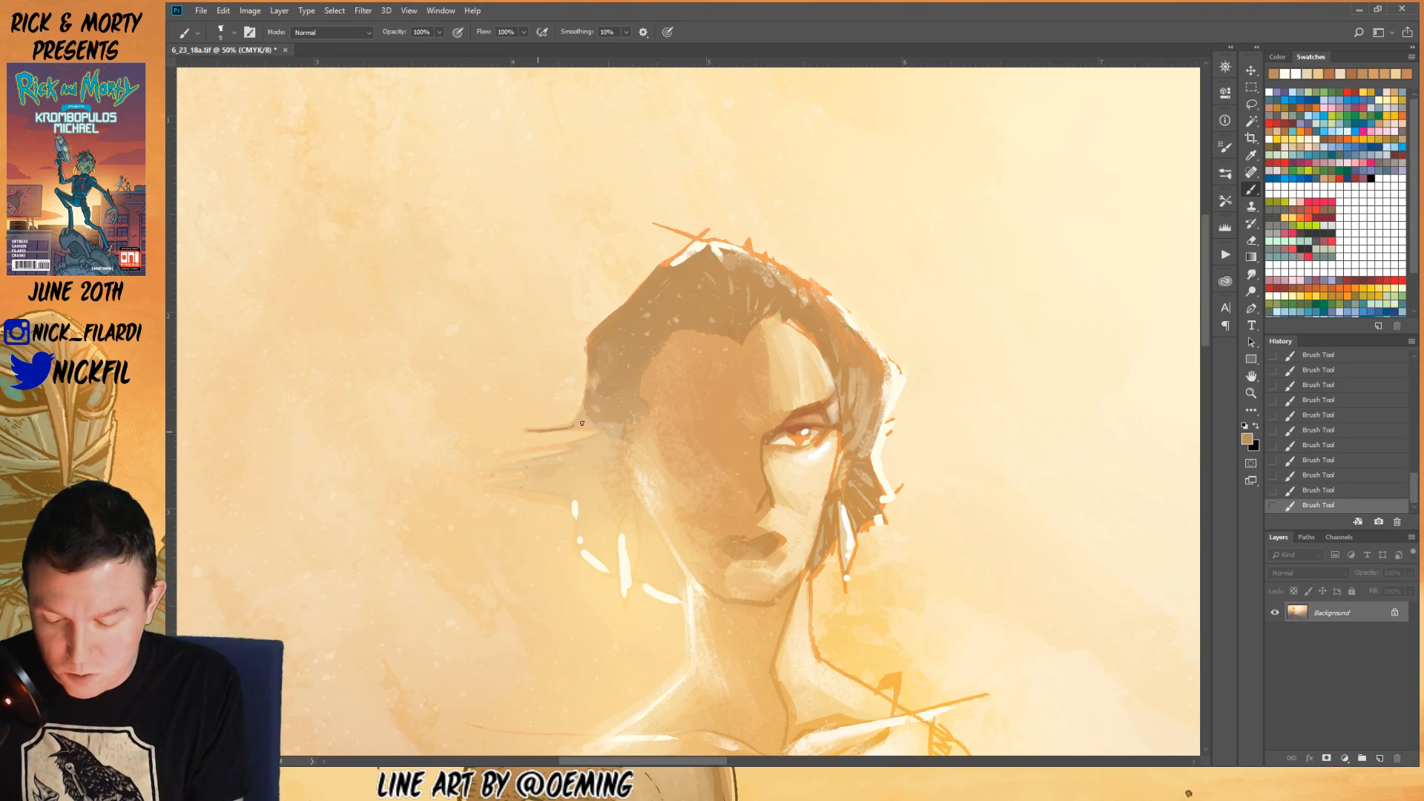
pyautogui.press(']')
pyautogui.press(']')
pyautogui.press(']')
pyautogui.press(']')
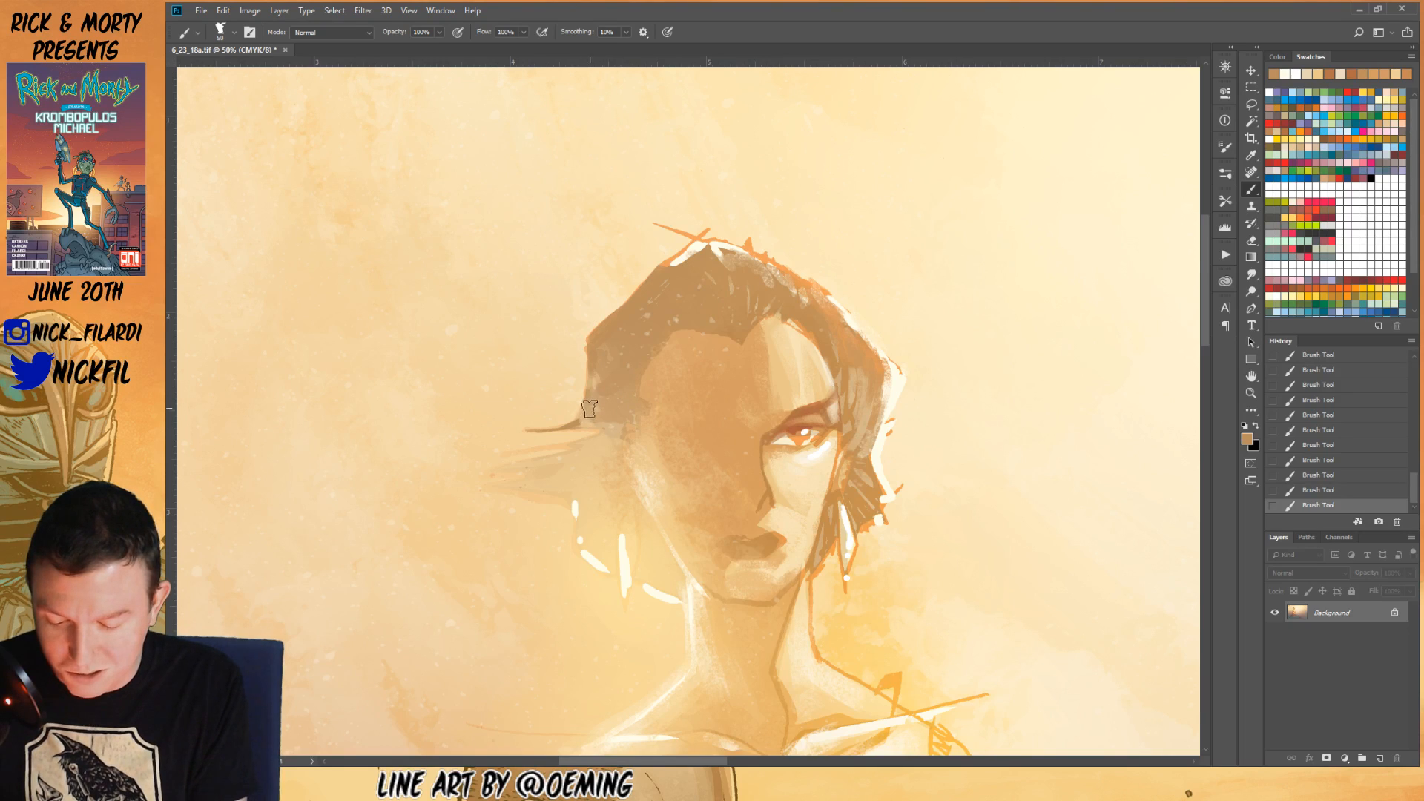
pyautogui.moveTo(563, 454)
pyautogui.mouseDown()
pyautogui.moveTo(599, 454)
pyautogui.moveTo(603, 481)
pyautogui.moveTo(577, 479)
pyautogui.moveTo(617, 482)
pyautogui.moveTo(583, 495)
pyautogui.moveTo(636, 504)
pyautogui.moveTo(600, 471)
pyautogui.moveTo(580, 480)
pyautogui.moveTo(600, 490)
pyautogui.moveTo(577, 496)
pyautogui.moveTo(604, 513)
pyautogui.mouseUp()
pyautogui.keyDown('alt'); pyautogui.click(605, 473); pyautogui.keyUp('alt')
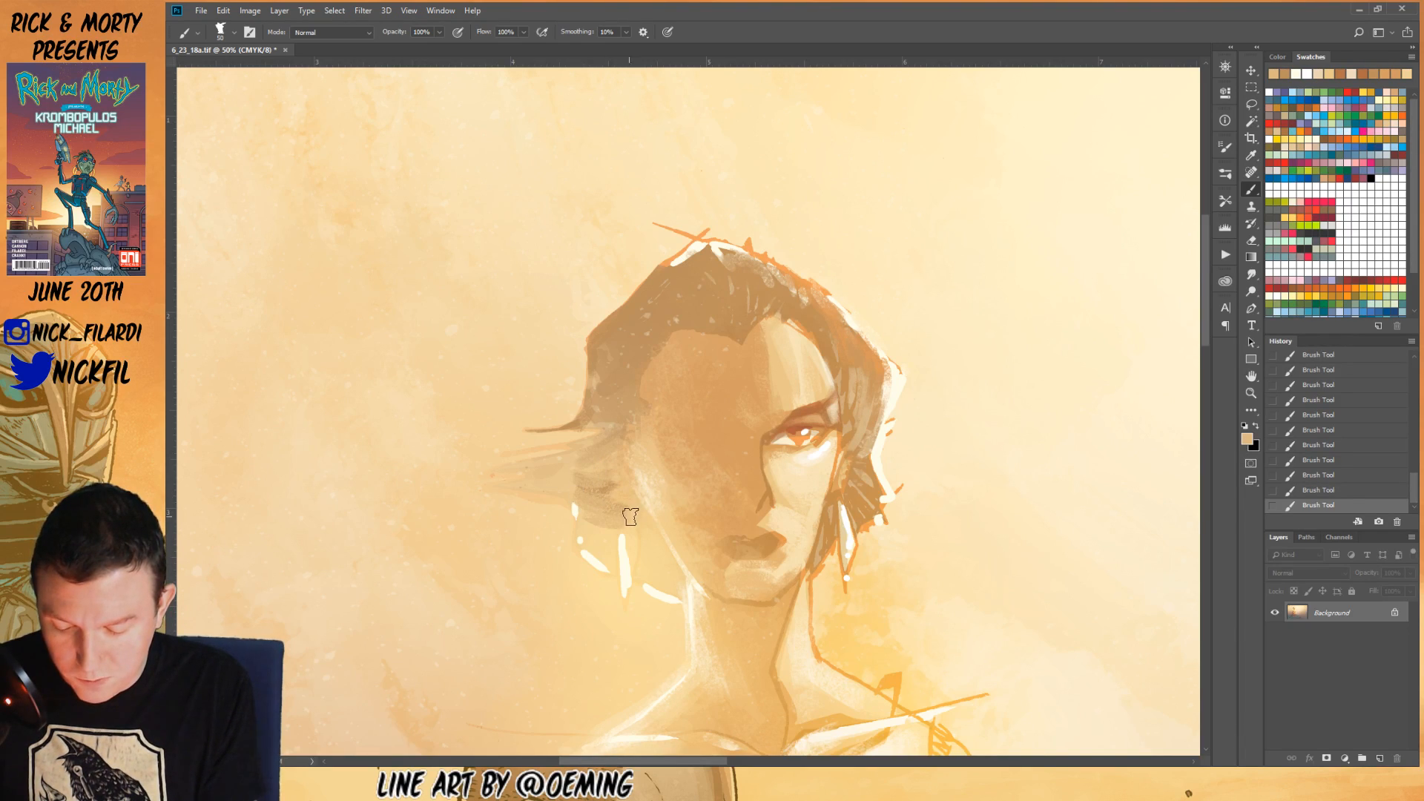
pyautogui.keyDown('alt'); pyautogui.click(632, 537); pyautogui.keyUp('alt')
pyautogui.moveTo(632, 538); pyautogui.dragTo(604, 523)
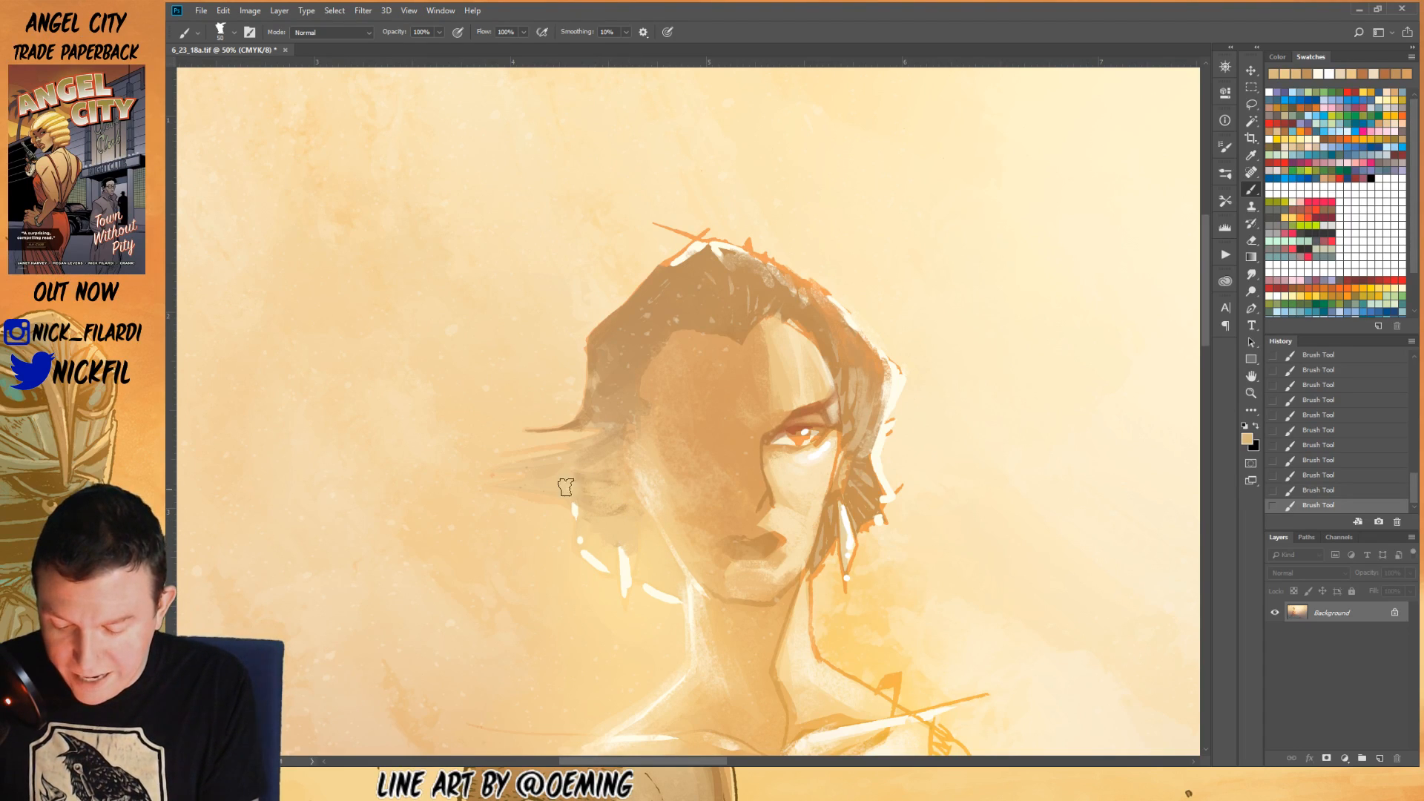
# - Apply light orange radial gradients in Normal mode at 30% opacity over the back hair and the earring on the shadowed side
pyautogui.click(1251, 393)
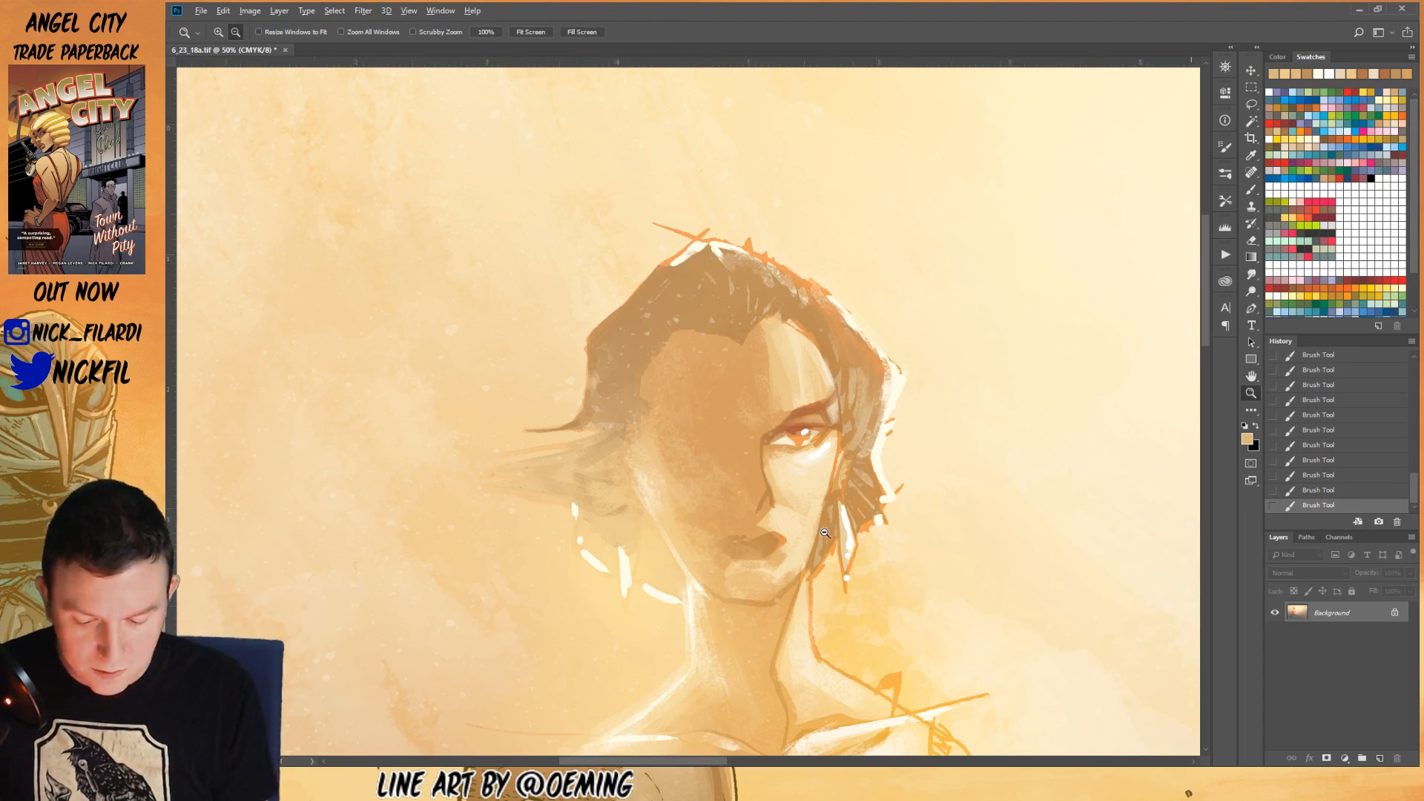
pyautogui.hotkey('ctrl', '-')
pyautogui.click(1252, 187)
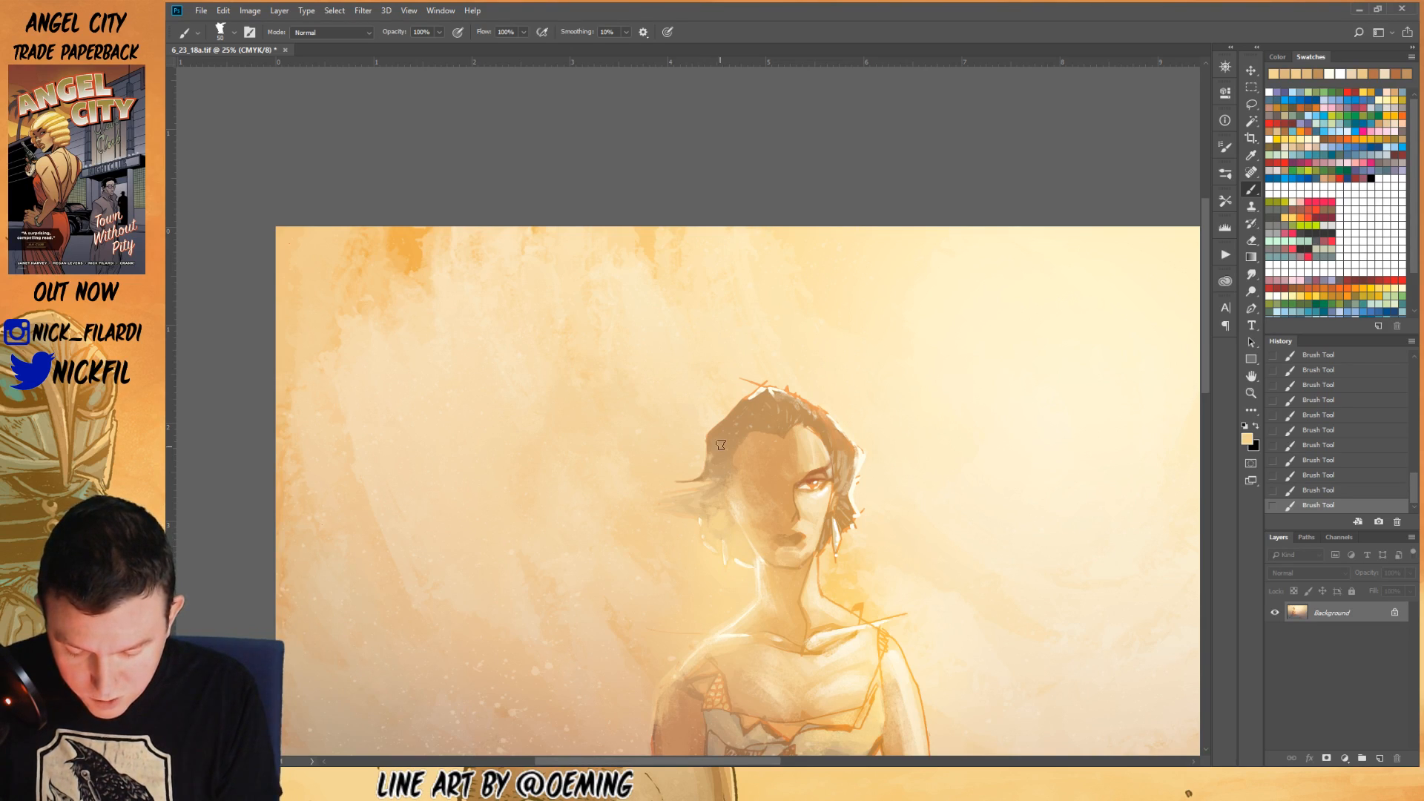
pyautogui.press('g')
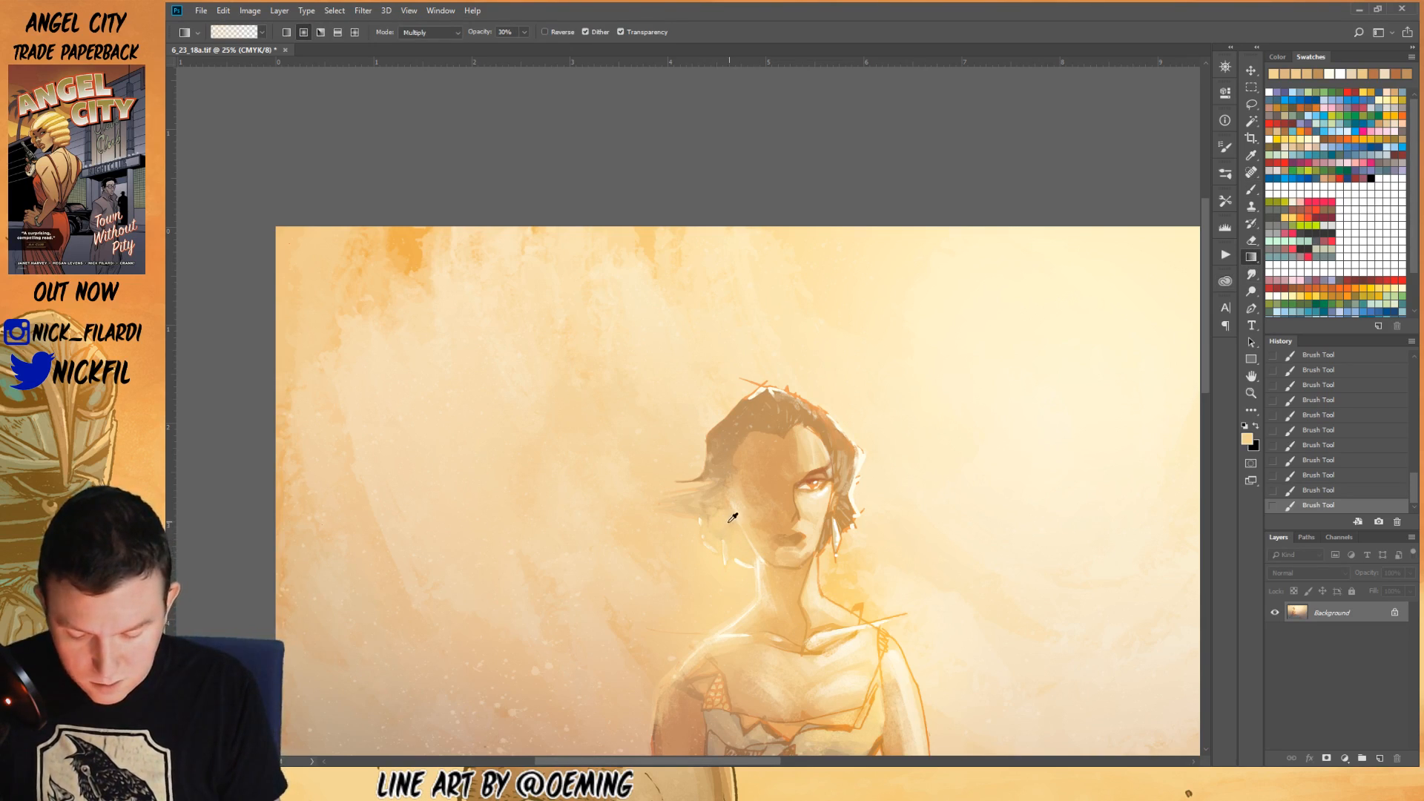
pyautogui.click(426, 34)
pyautogui.click(414, 45)
pyautogui.moveTo(697, 475); pyautogui.dragTo(737, 562)
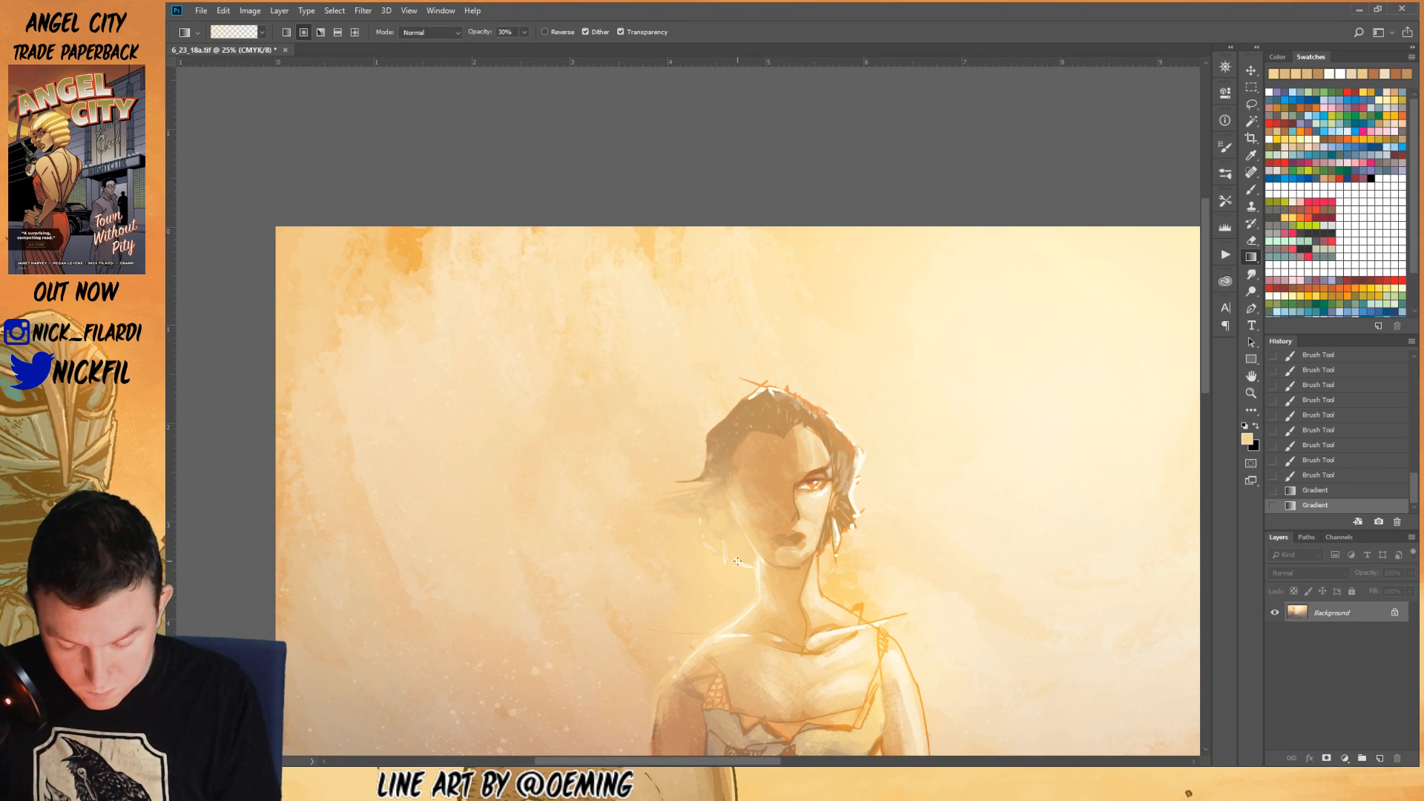
# - Repaint the shadow-side earring and flicked strands with white highlights, and sample tan tones from the face and back hair for touch-ups
pyautogui.click(1252, 190)
pyautogui.click(1358, 215)
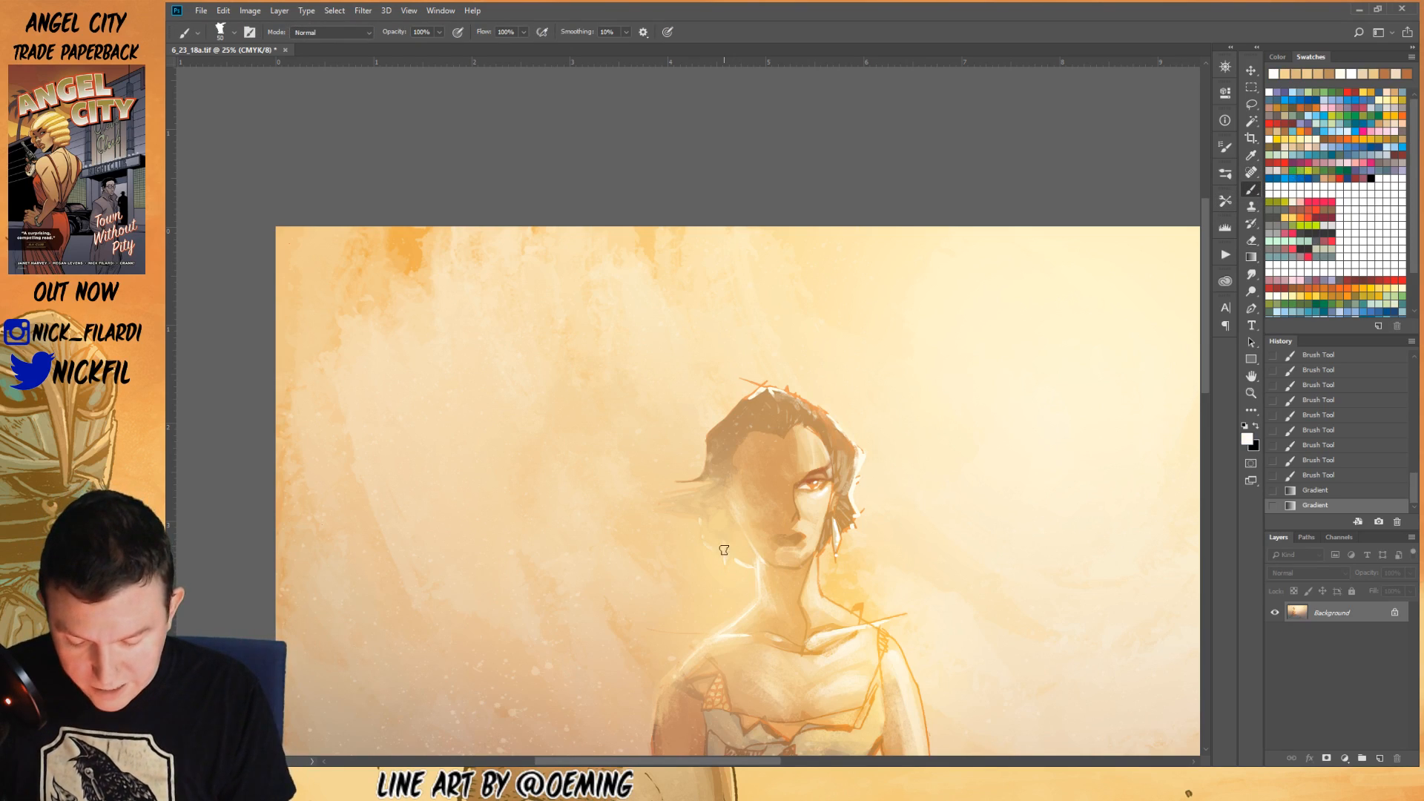
pyautogui.moveTo(725, 564); pyautogui.dragTo(728, 539)
pyautogui.moveTo(729, 551)
pyautogui.mouseDown()
pyautogui.moveTo(728, 537)
pyautogui.moveTo(724, 562)
pyautogui.moveTo(703, 546)
pyautogui.mouseUp()
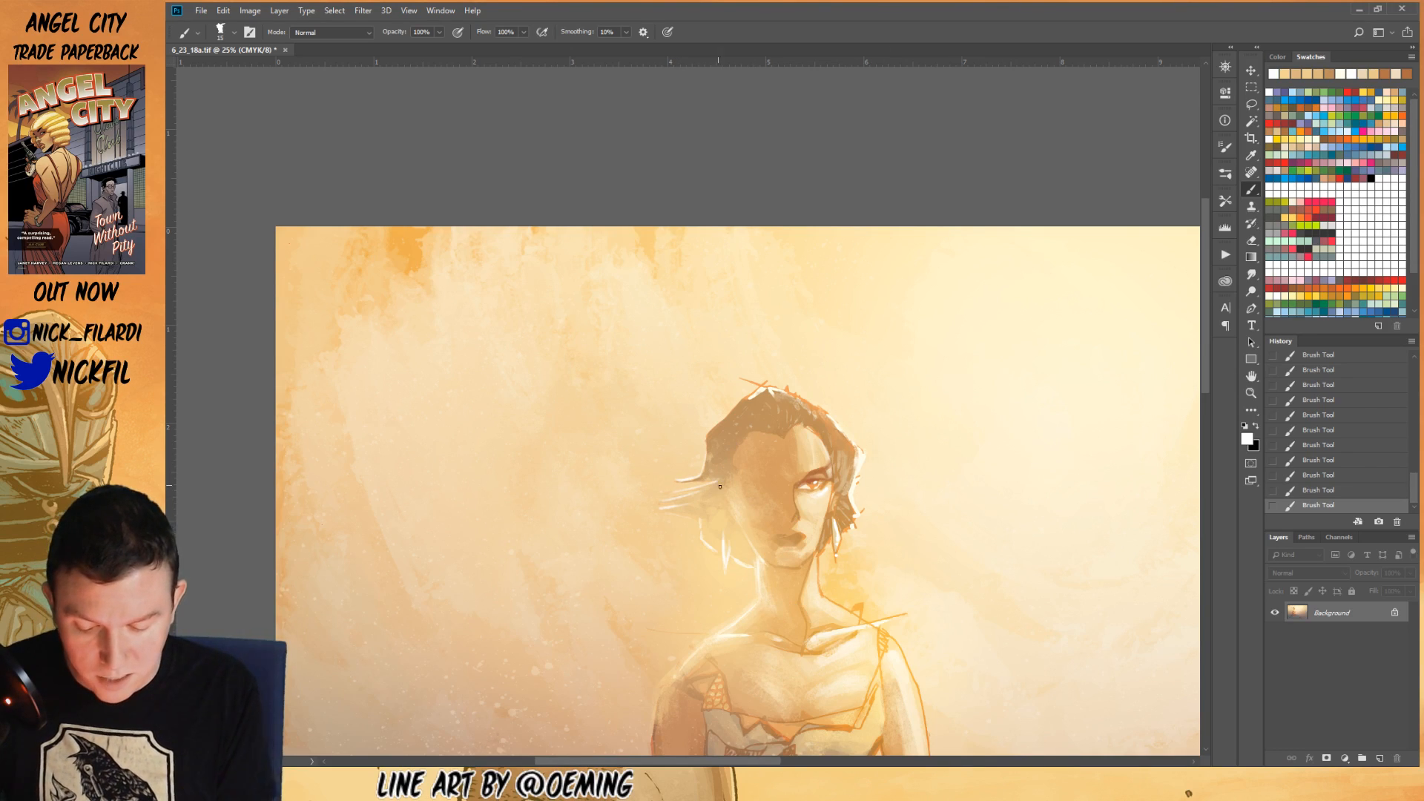
pyautogui.keyDown('alt'); pyautogui.click(733, 467); pyautogui.keyUp('alt')
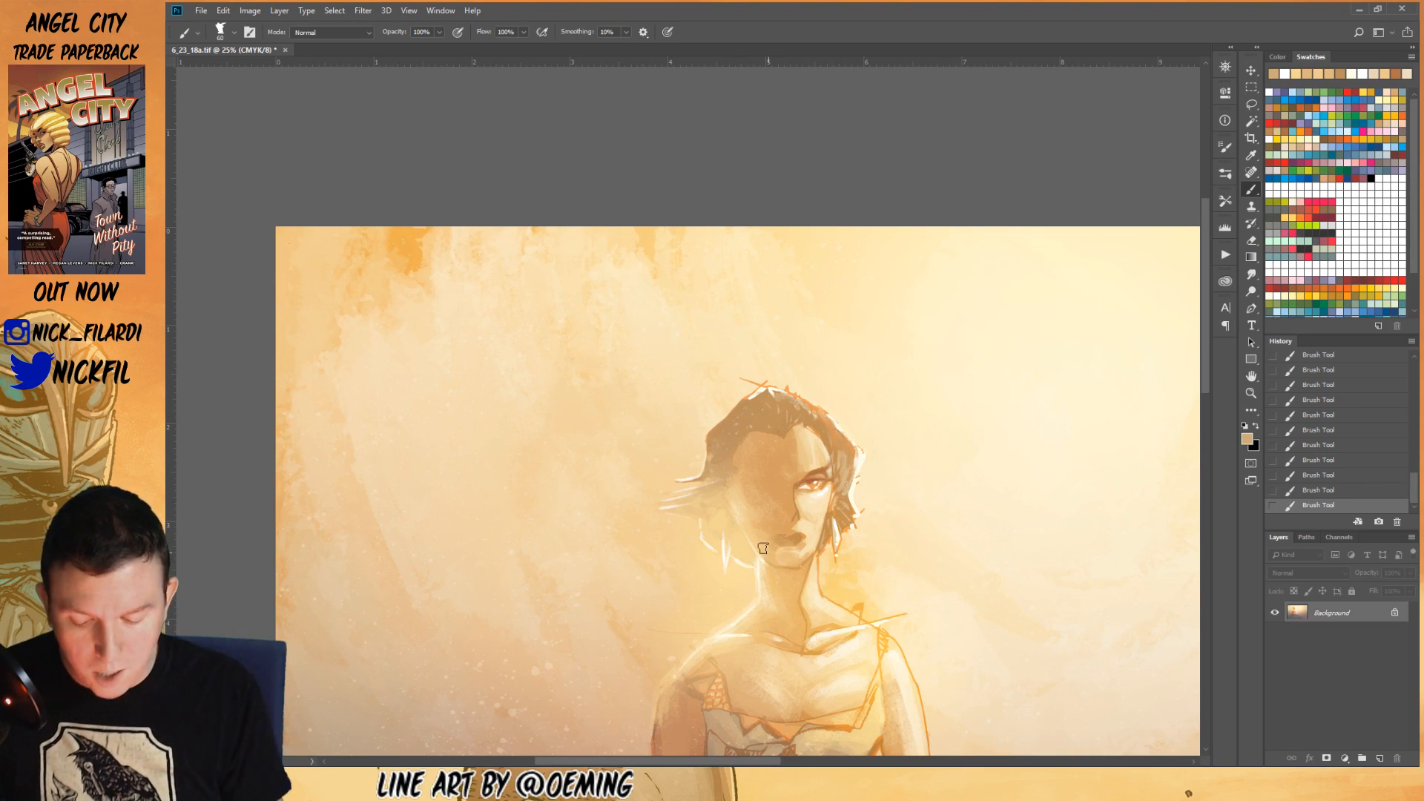
pyautogui.keyDown('alt'); pyautogui.click(714, 506); pyautogui.keyUp('alt')
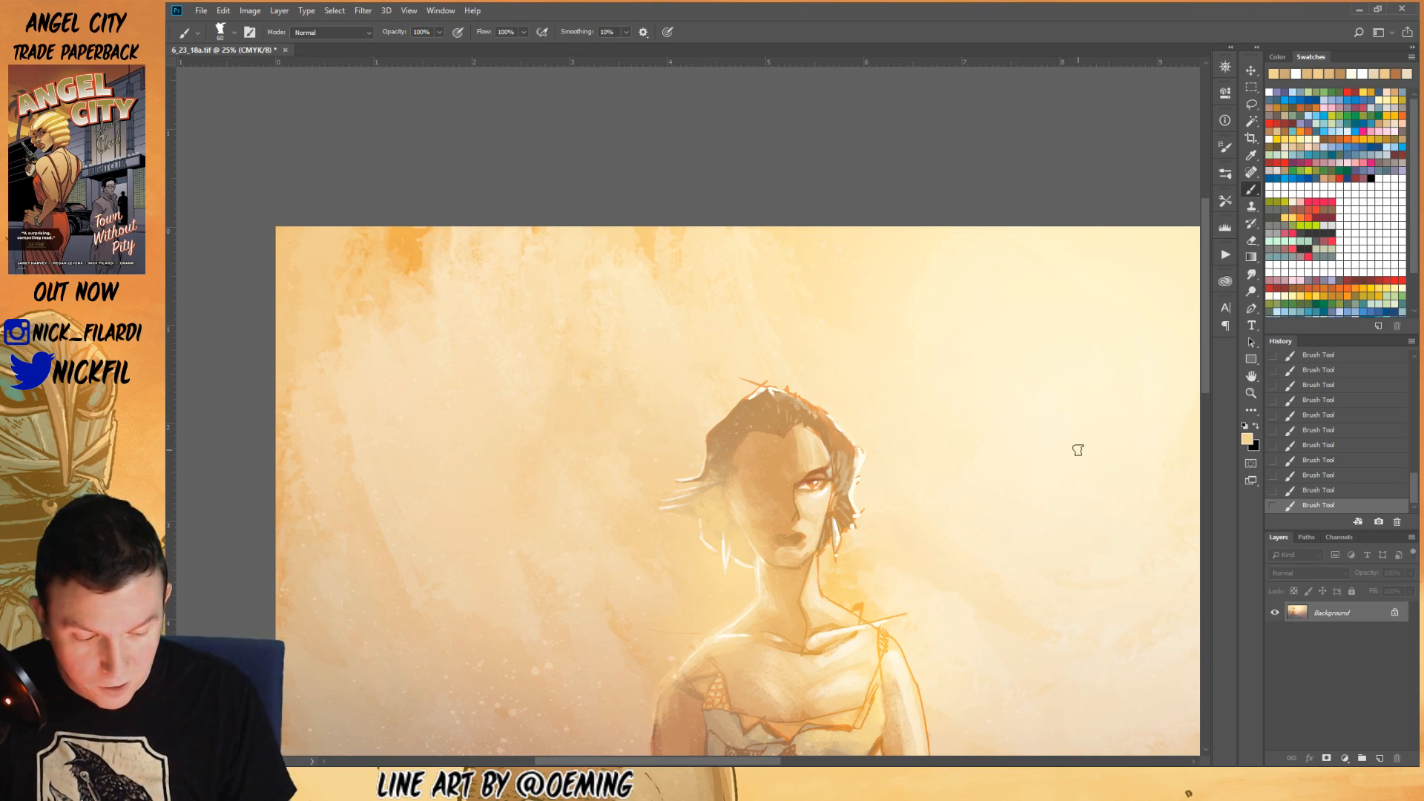
# - Add a red radial glow in Screen mode at 30% opacity over the back hair on the shadowed side
pyautogui.press('z')
pyautogui.keyDown('alt'); pyautogui.click(800, 568); pyautogui.keyUp('alt')
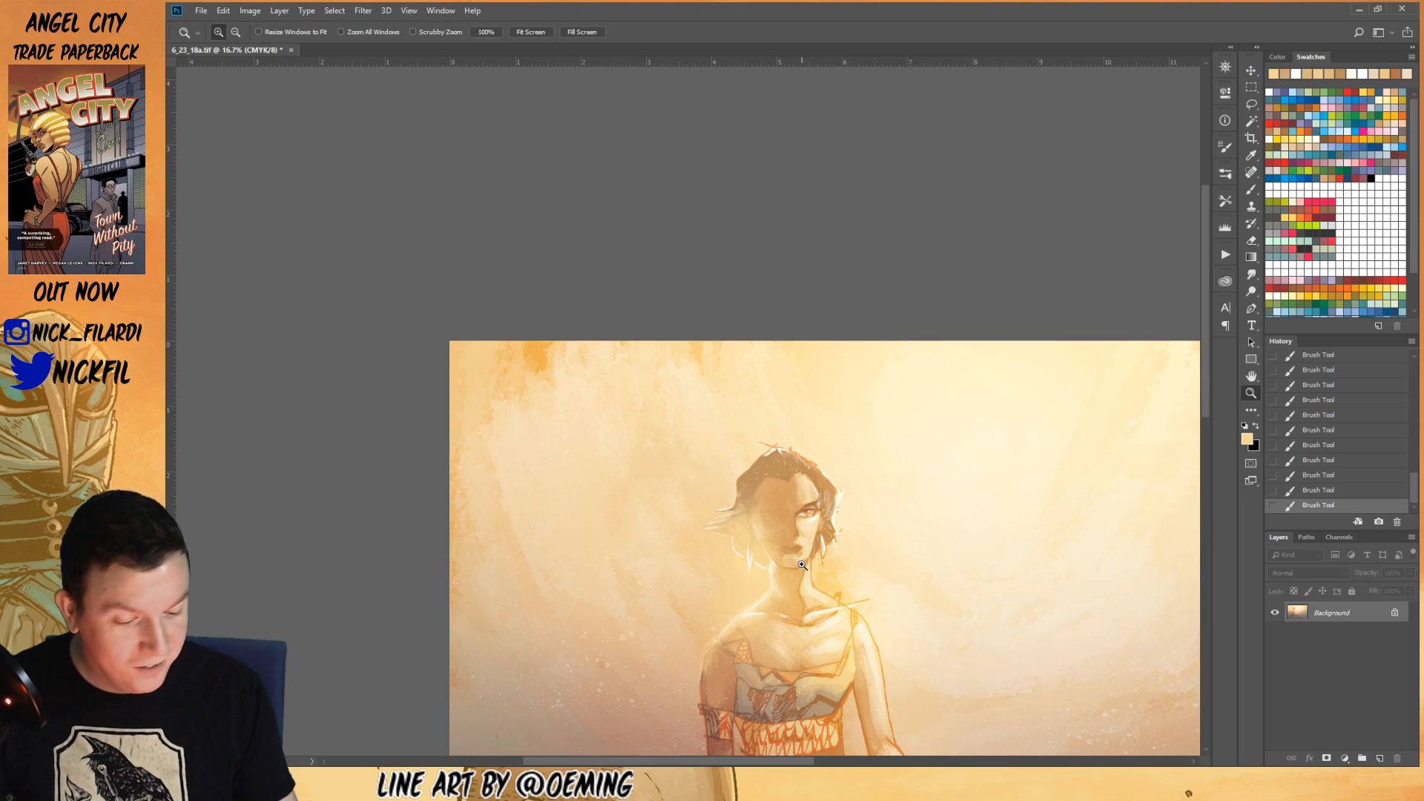
pyautogui.press('h')
pyautogui.moveTo(862, 560); pyautogui.dragTo(990, 455)
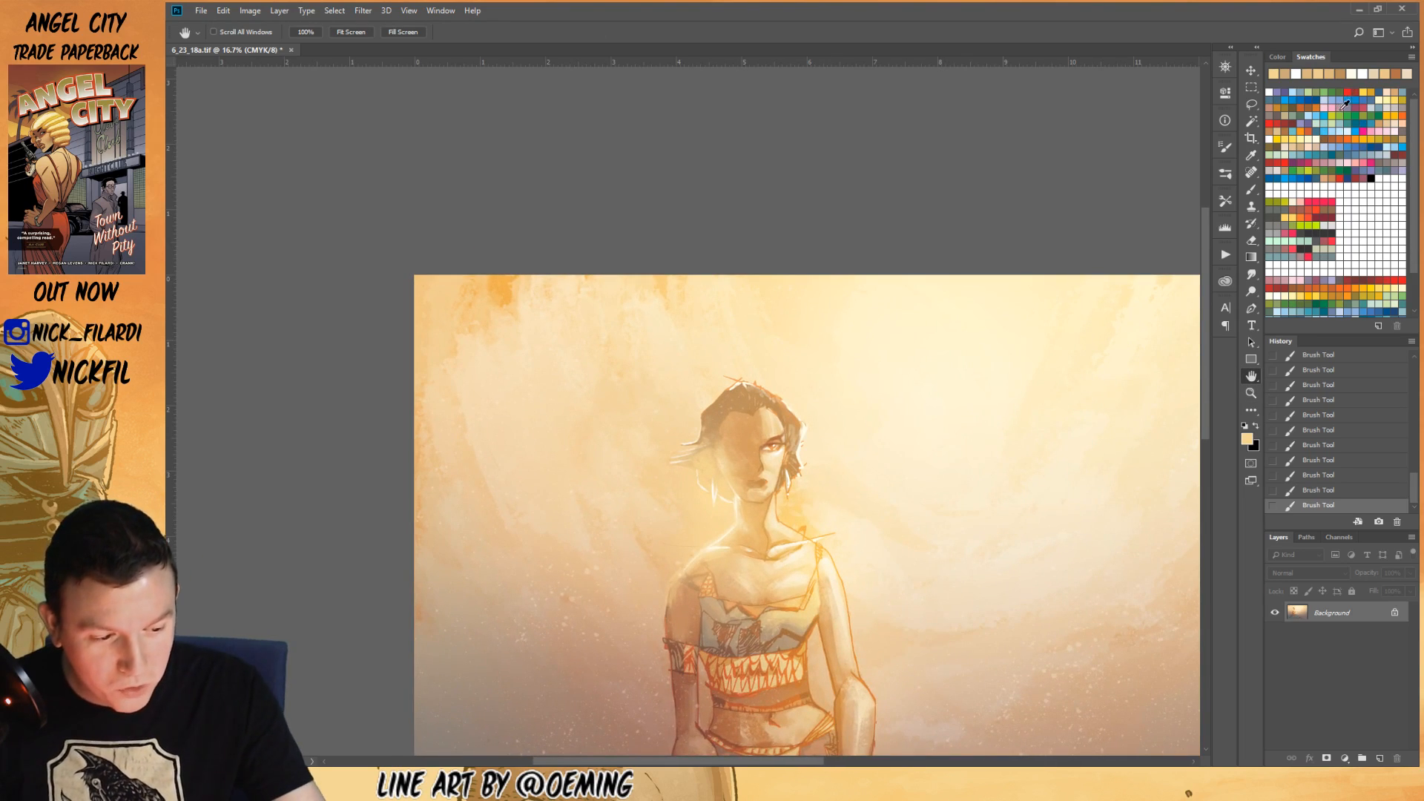
pyautogui.click(1347, 92)
pyautogui.click(1252, 256)
pyautogui.click(428, 32)
pyautogui.click(441, 157)
pyautogui.moveTo(704, 475)
pyautogui.mouseDown()
pyautogui.moveTo(771, 465)
pyautogui.moveTo(705, 471)
pyautogui.mouseUp()
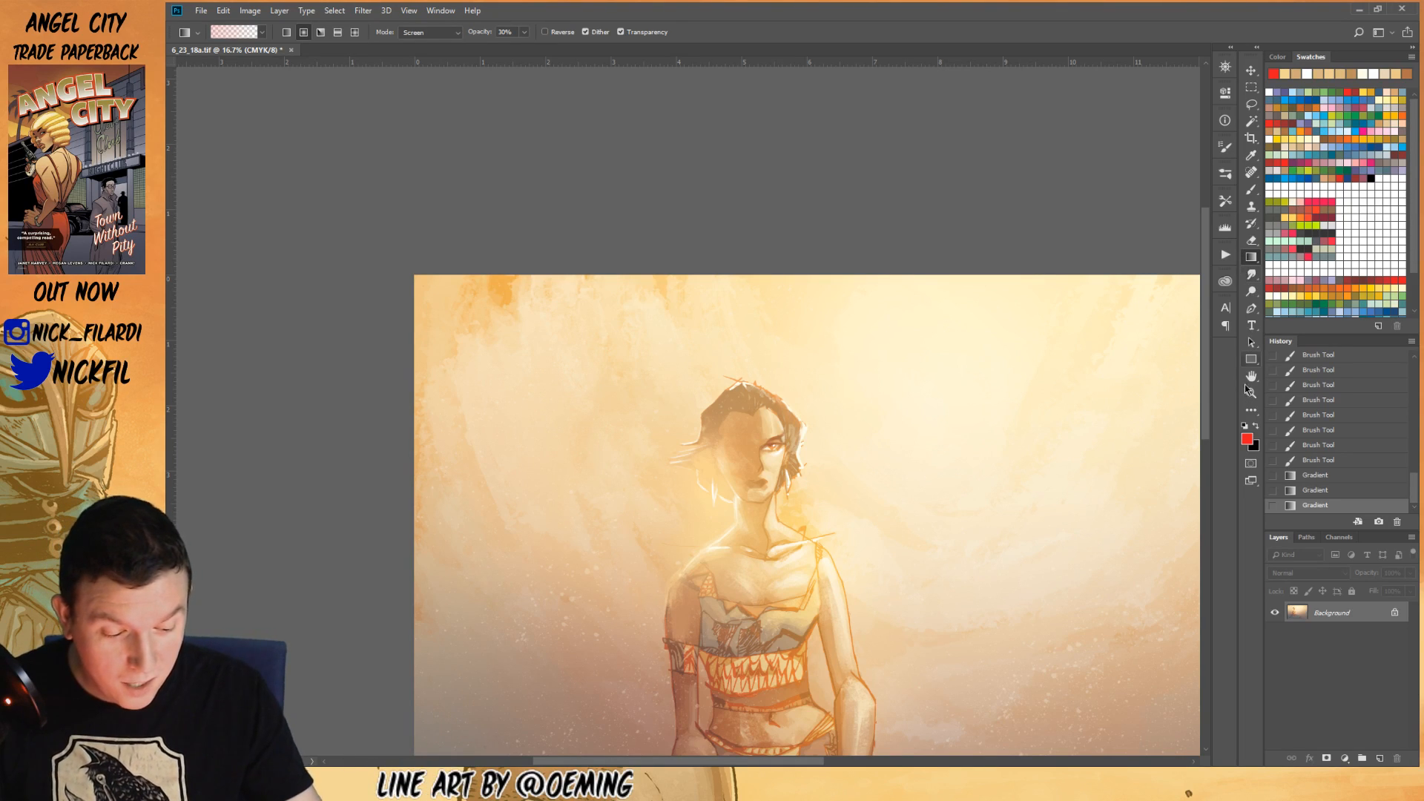
# - Brush sampled cream highlights into the hair beside the lit side of the face using a smaller brush
pyautogui.press('z')
pyautogui.click(788, 486)
pyautogui.click(787, 487)
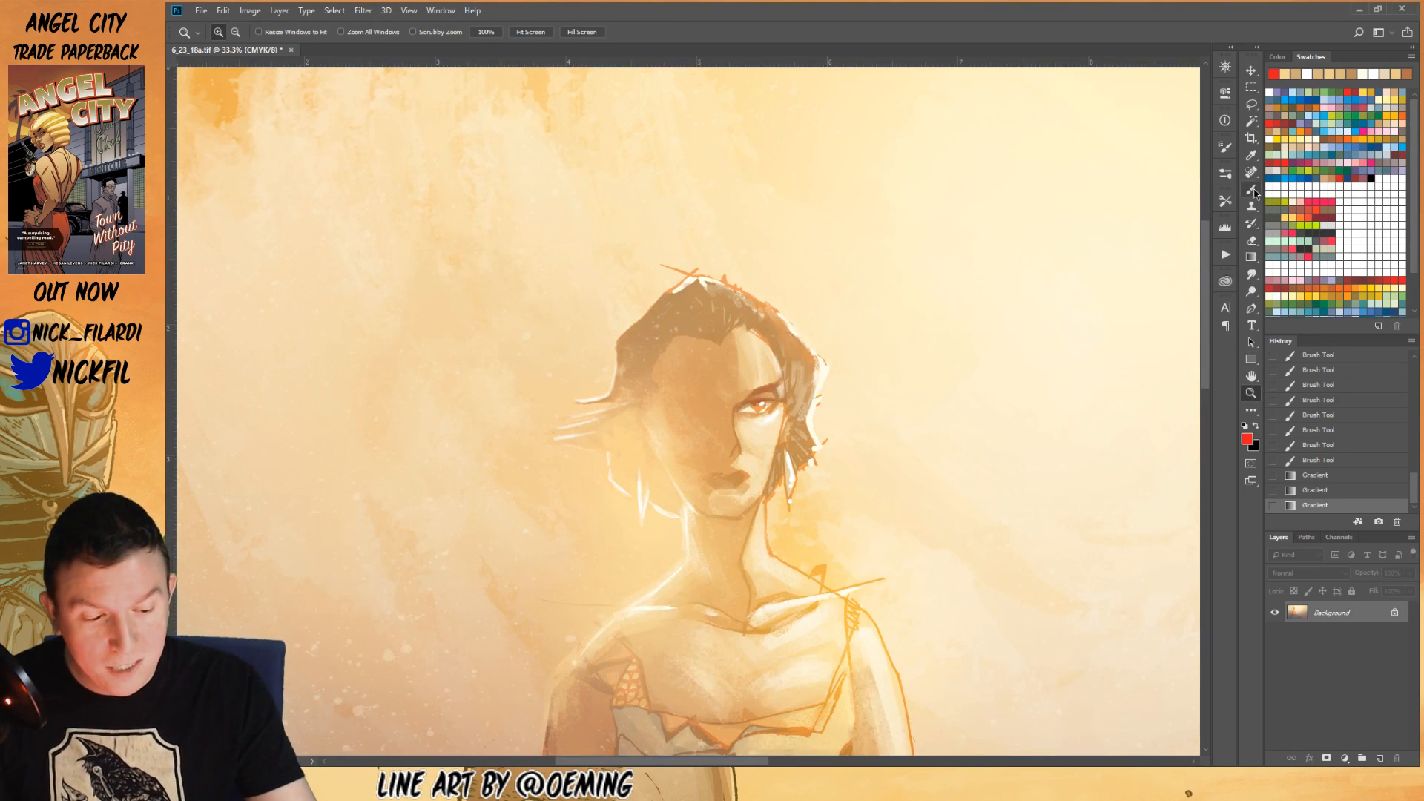
pyautogui.press('b')
pyautogui.keyDown('alt'); pyautogui.click(840, 357); pyautogui.keyUp('alt')
pyautogui.press('[')
pyautogui.press('[')
pyautogui.press('[')
pyautogui.press('[')
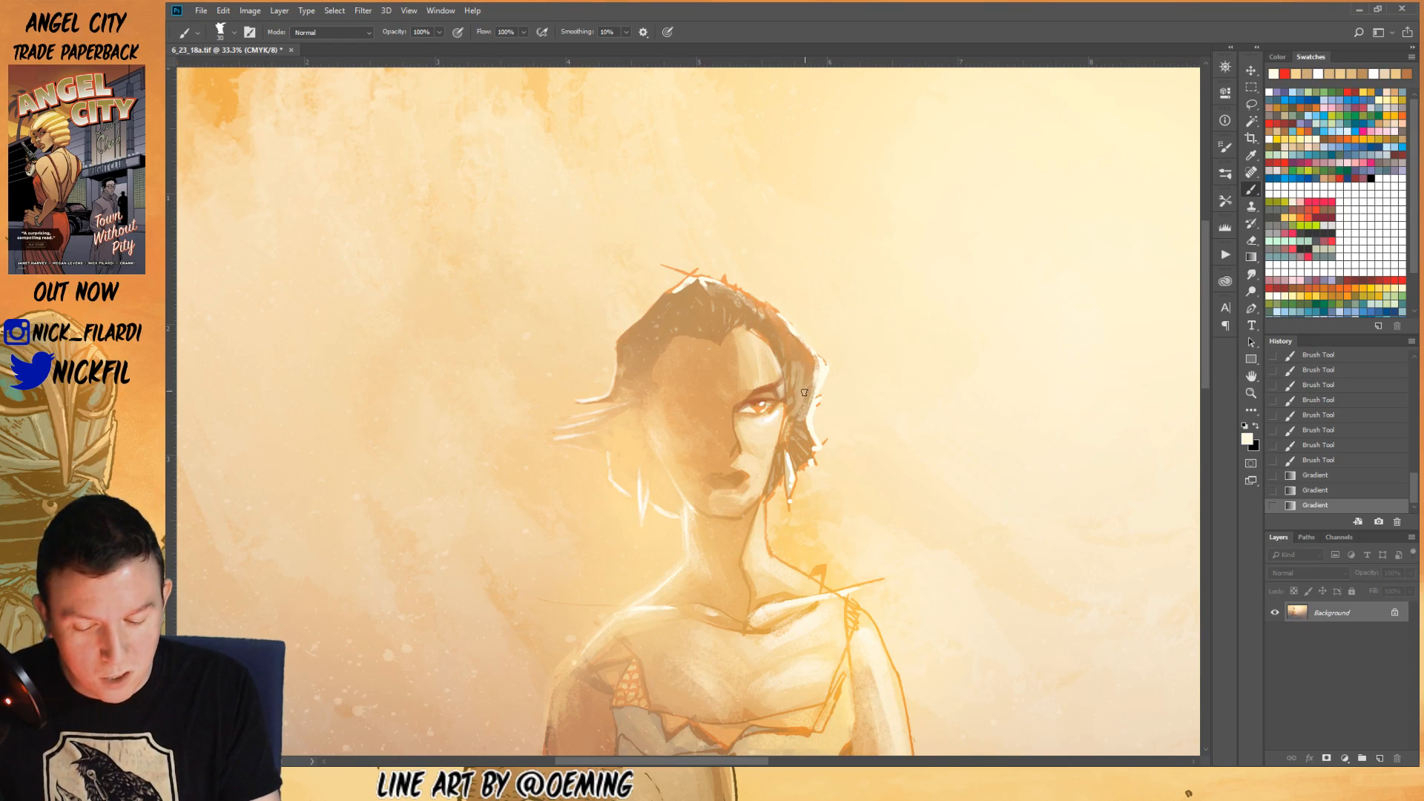
pyautogui.moveTo(796, 381)
pyautogui.mouseDown()
pyautogui.moveTo(795, 414)
pyautogui.moveTo(815, 354)
pyautogui.moveTo(808, 412)
pyautogui.mouseUp()
pyautogui.keyDown('alt'); pyautogui.click(808, 378); pyautogui.keyUp('alt')
pyautogui.moveTo(810, 394); pyautogui.dragTo(818, 408)
# - Rework the lower hair tips on the lit side by alternating sampled cream and tan tones
pyautogui.keyDown('alt'); pyautogui.click(814, 404); pyautogui.keyUp('alt')
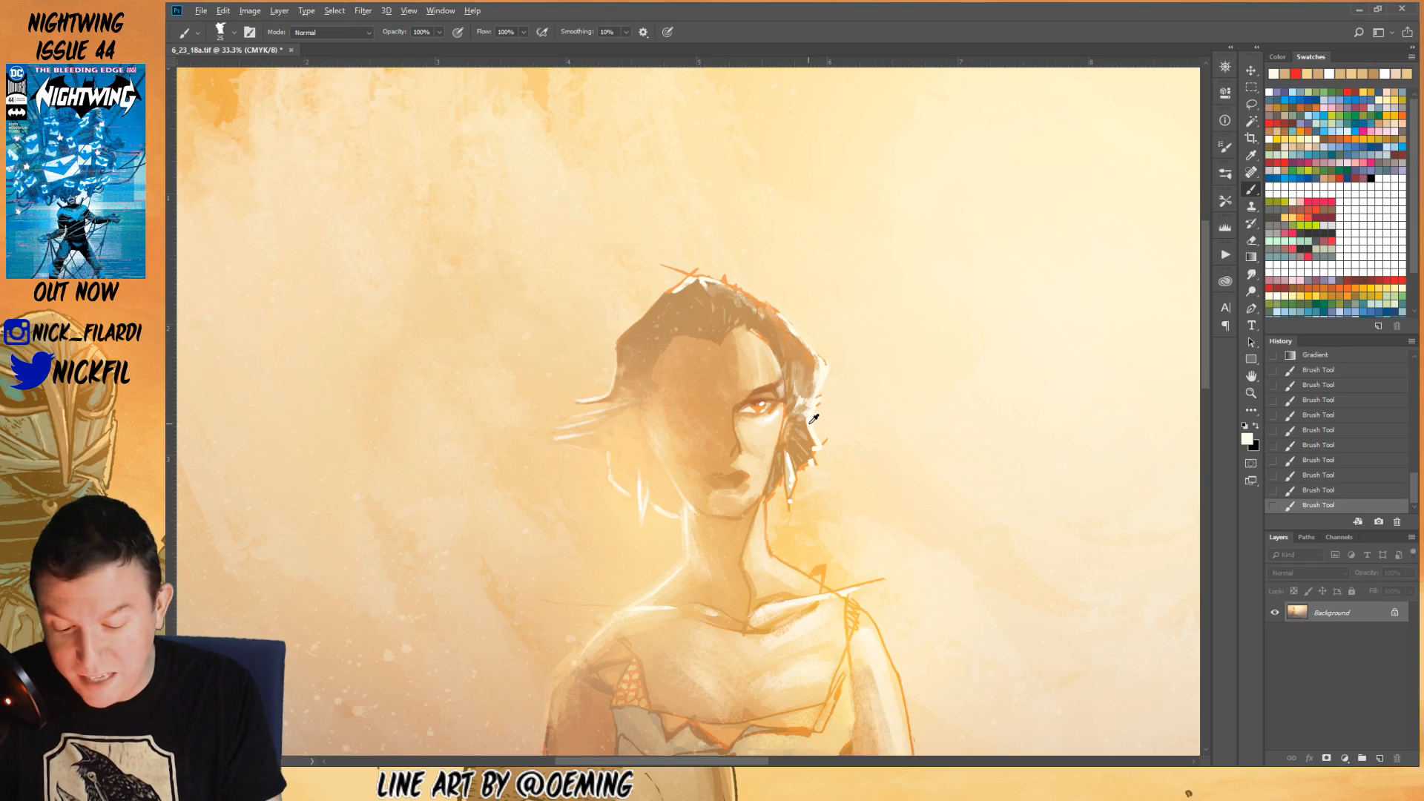
pyautogui.moveTo(806, 434); pyautogui.dragTo(796, 456)
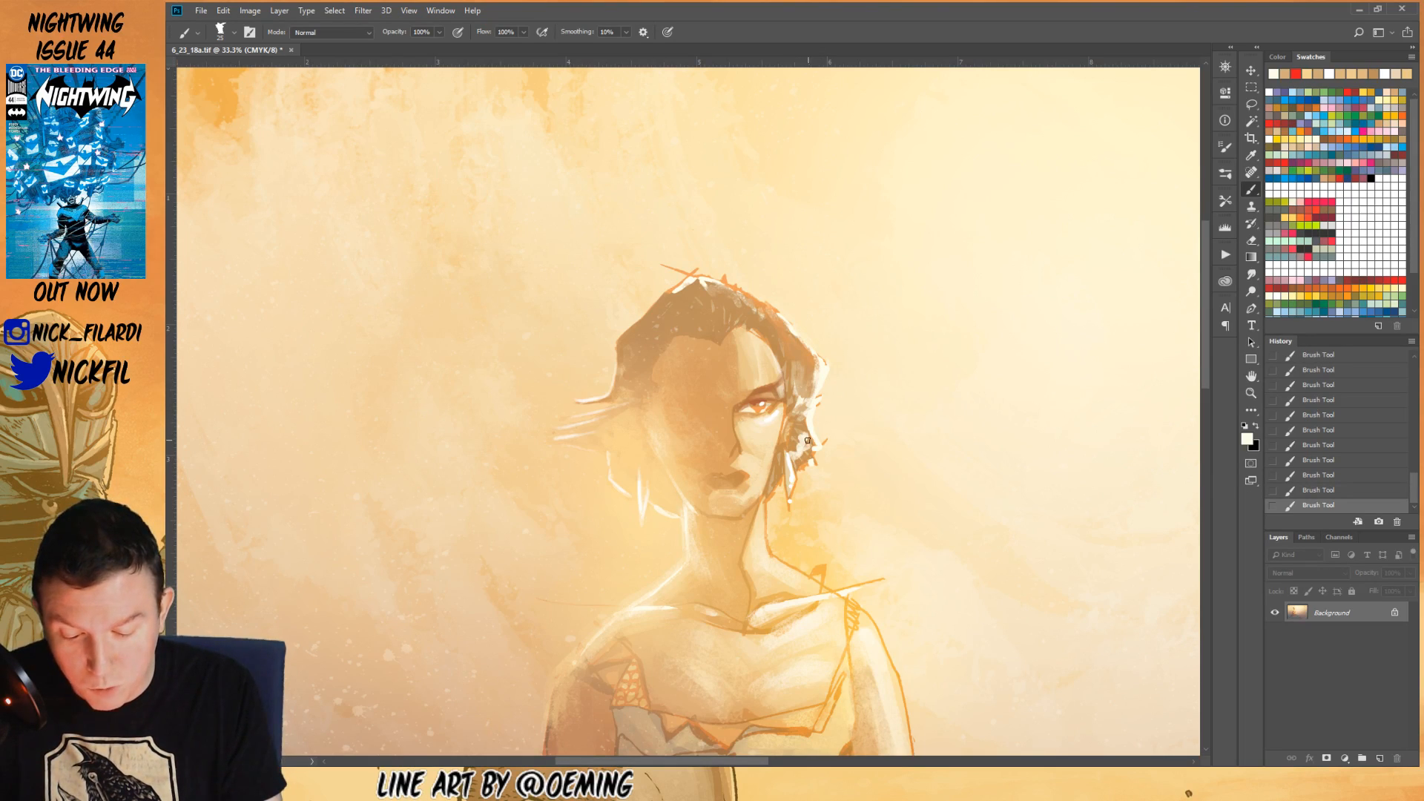
pyautogui.keyDown('alt'); pyautogui.click(803, 428); pyautogui.keyUp('alt')
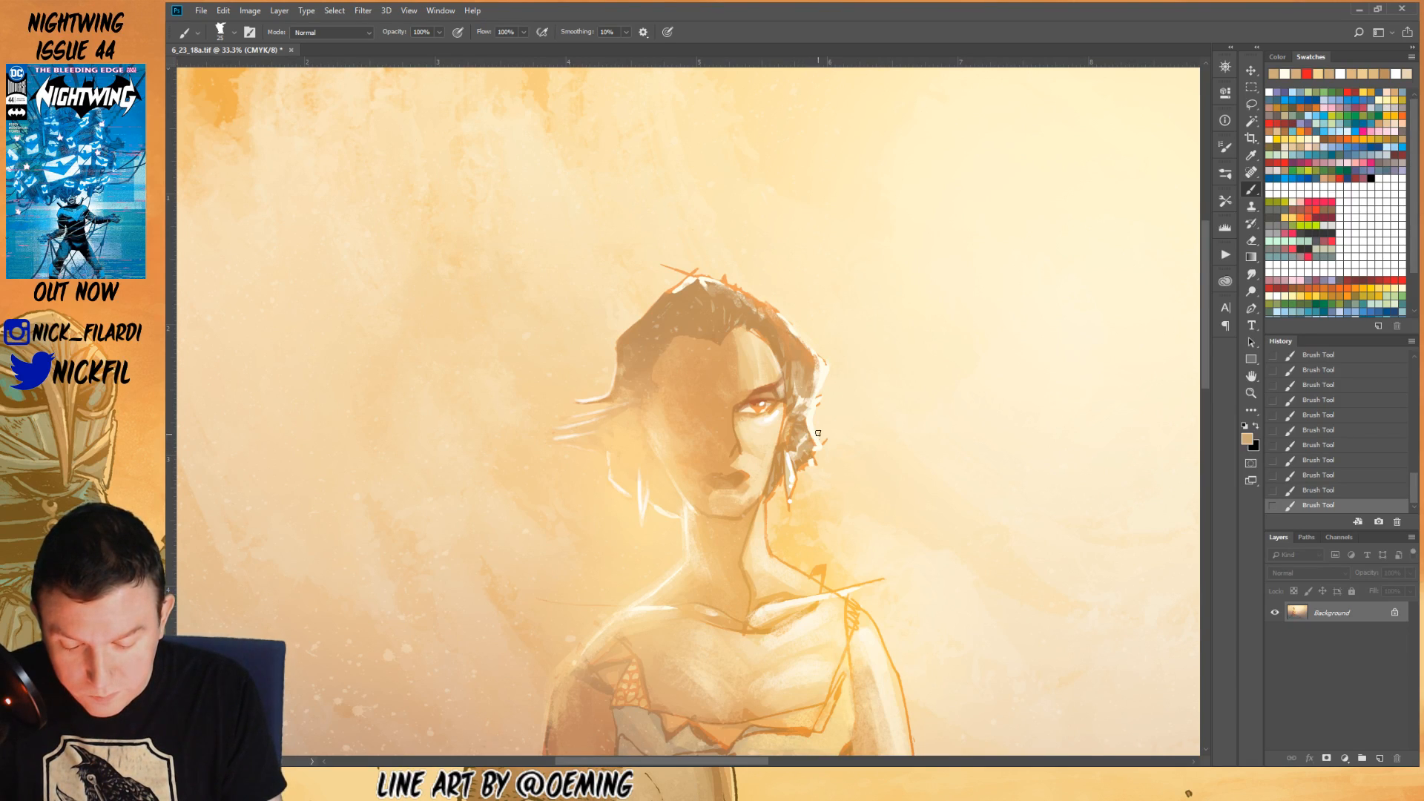
pyautogui.keyDown('alt'); pyautogui.click(820, 433); pyautogui.keyUp('alt')
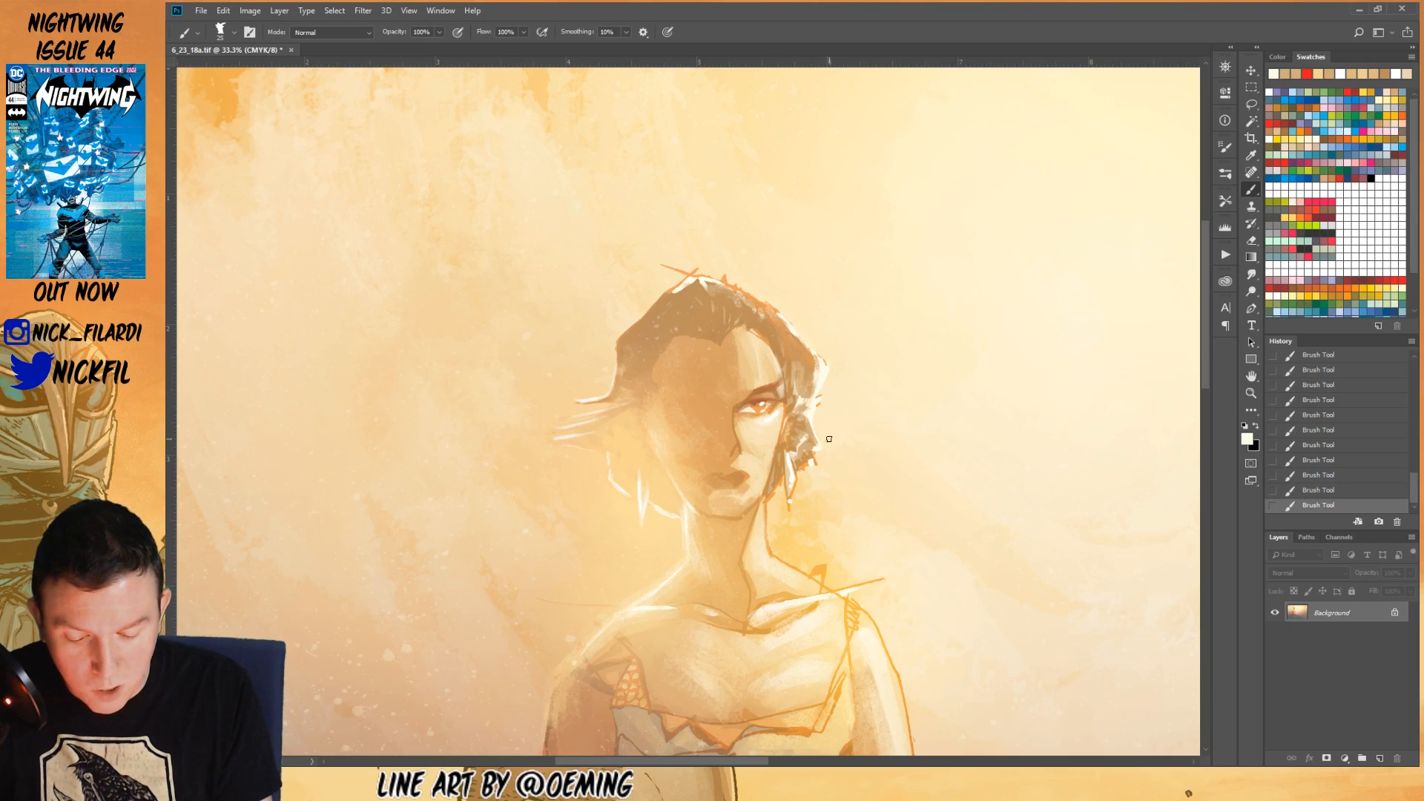
pyautogui.keyDown('alt'); pyautogui.click(825, 436); pyautogui.keyUp('alt')
pyautogui.keyDown('alt'); pyautogui.click(818, 448); pyautogui.keyUp('alt')
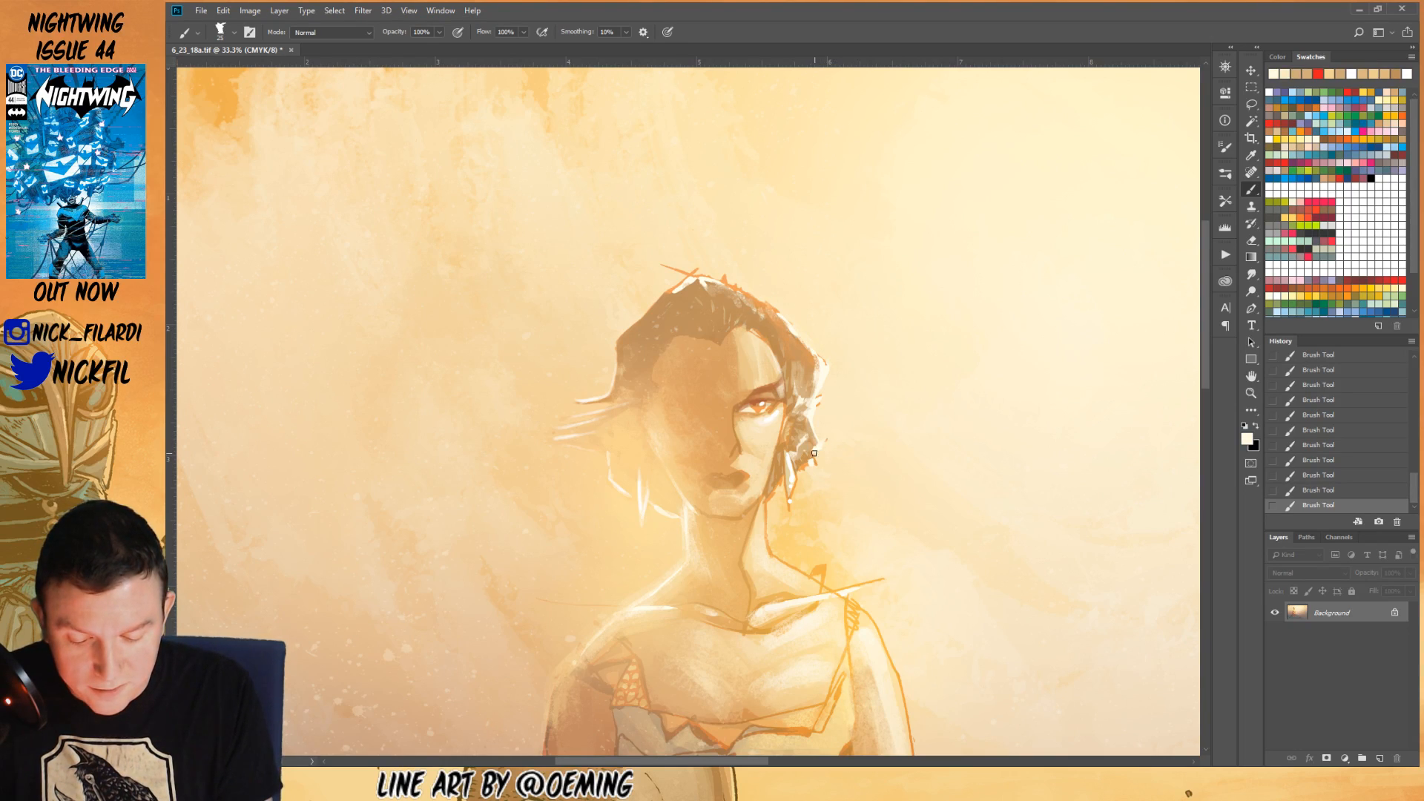
pyautogui.keyDown('alt'); pyautogui.click(825, 442); pyautogui.keyUp('alt')
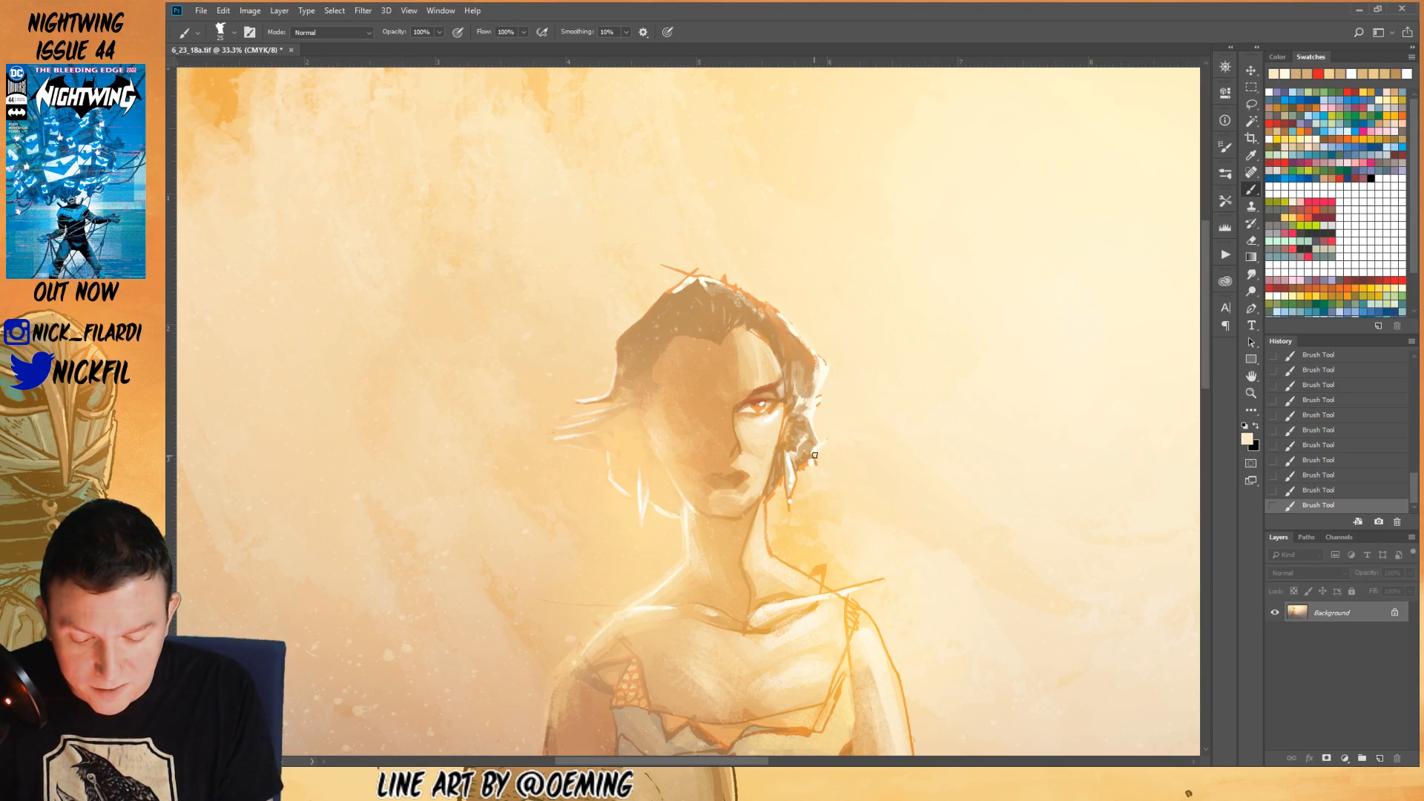
pyautogui.keyDown('alt'); pyautogui.click(823, 441); pyautogui.keyUp('alt')
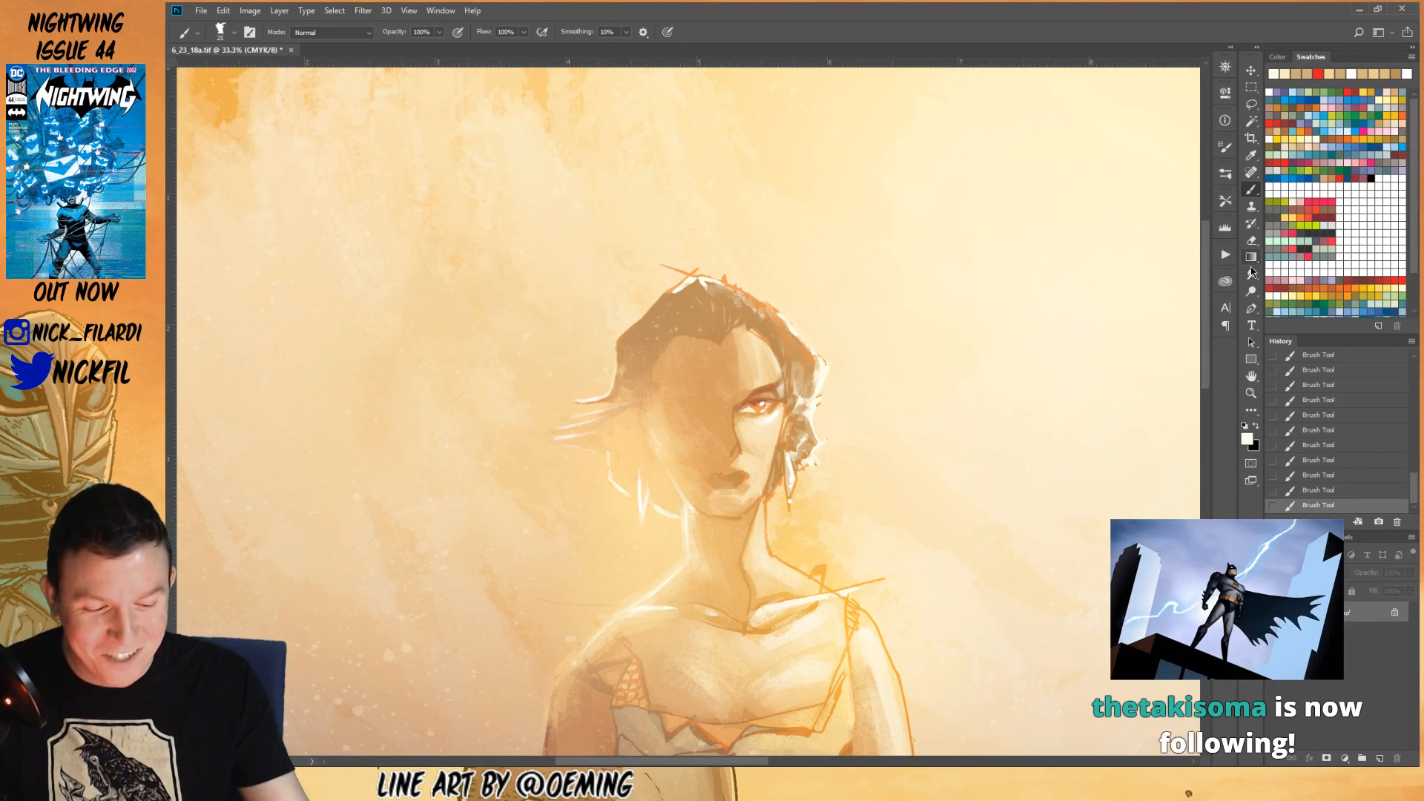
# - Apply orange radial gradients in Screen mode at 30% opacity over the lit-side hair and earring
pyautogui.press('z')
pyautogui.keyDown('alt'); pyautogui.click(830, 502); pyautogui.keyUp('alt')
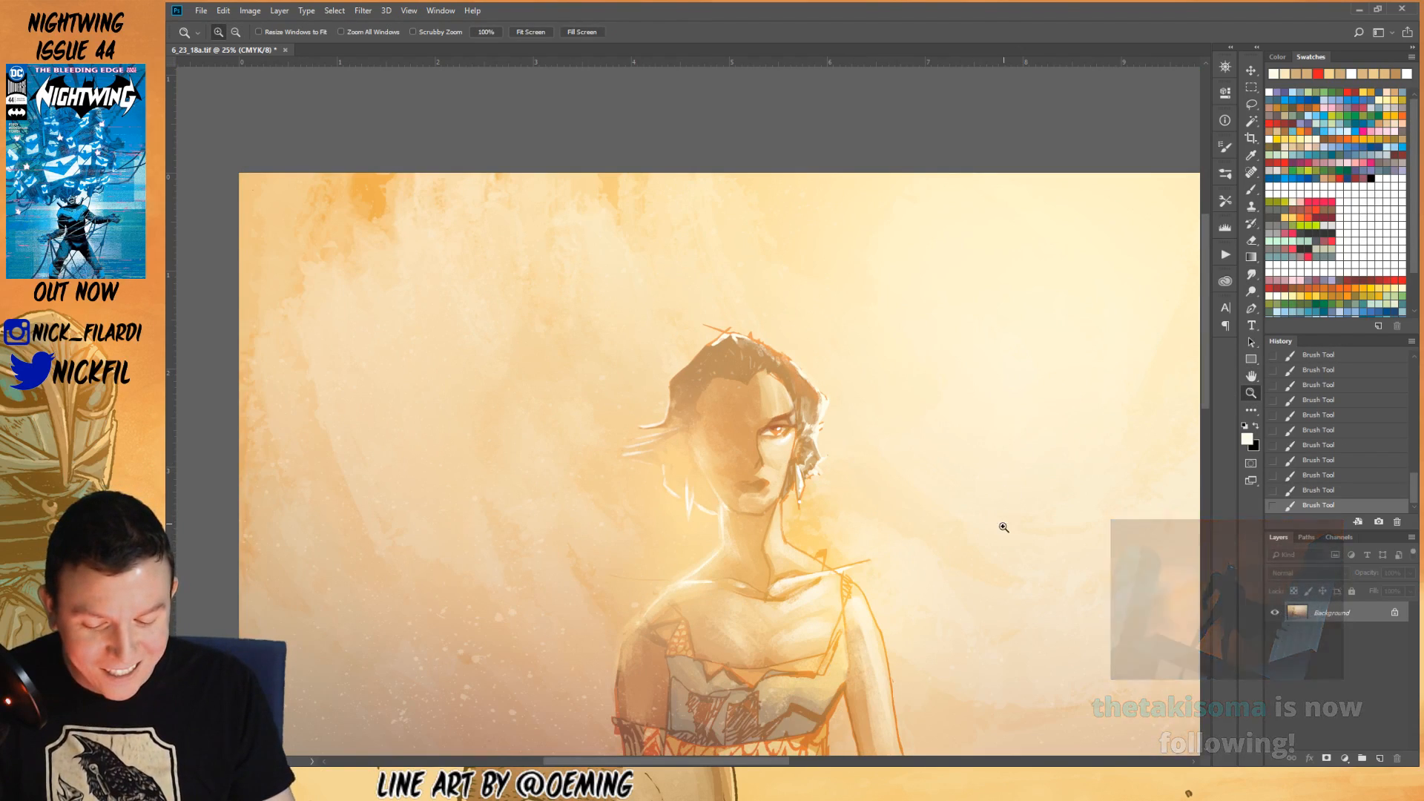
pyautogui.click(1251, 259)
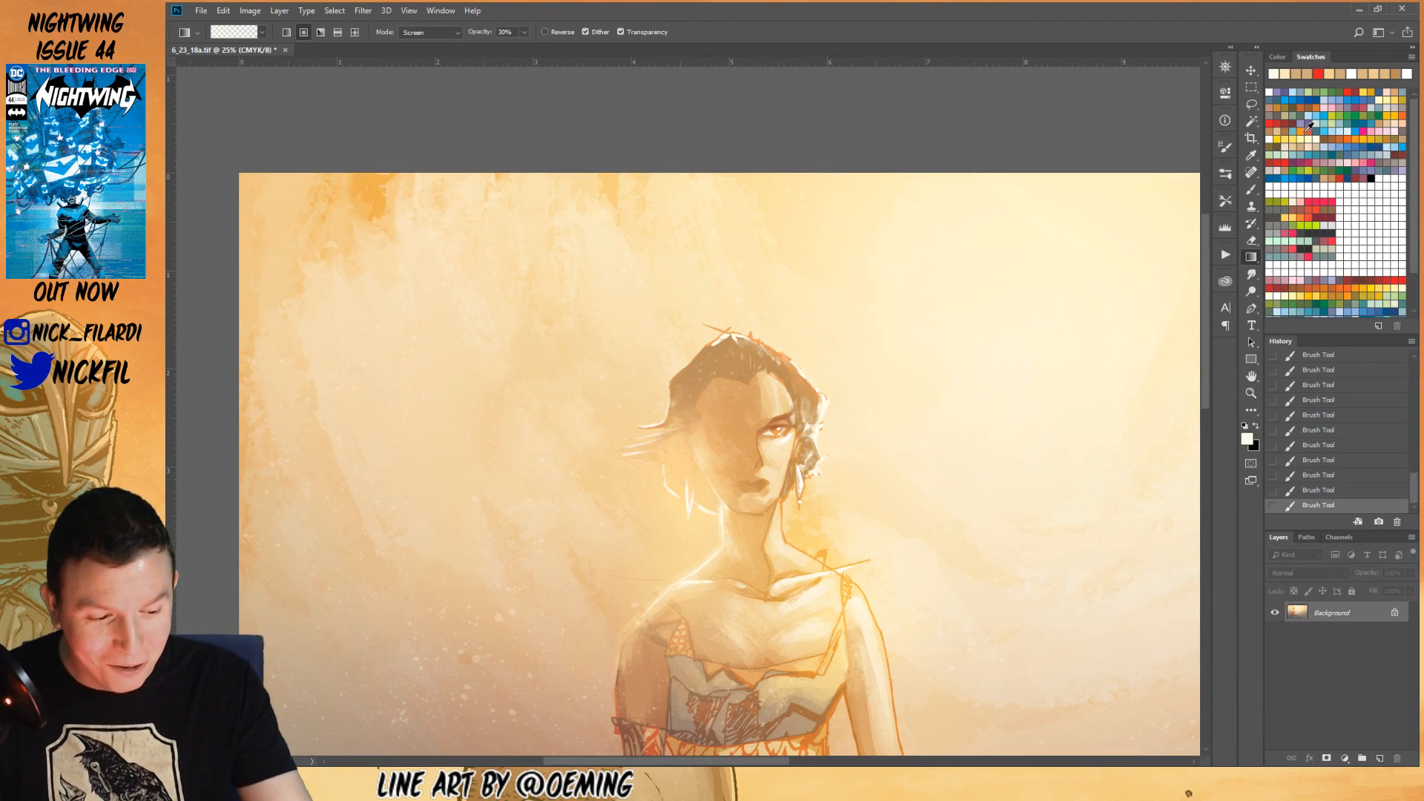
pyautogui.click(1306, 130)
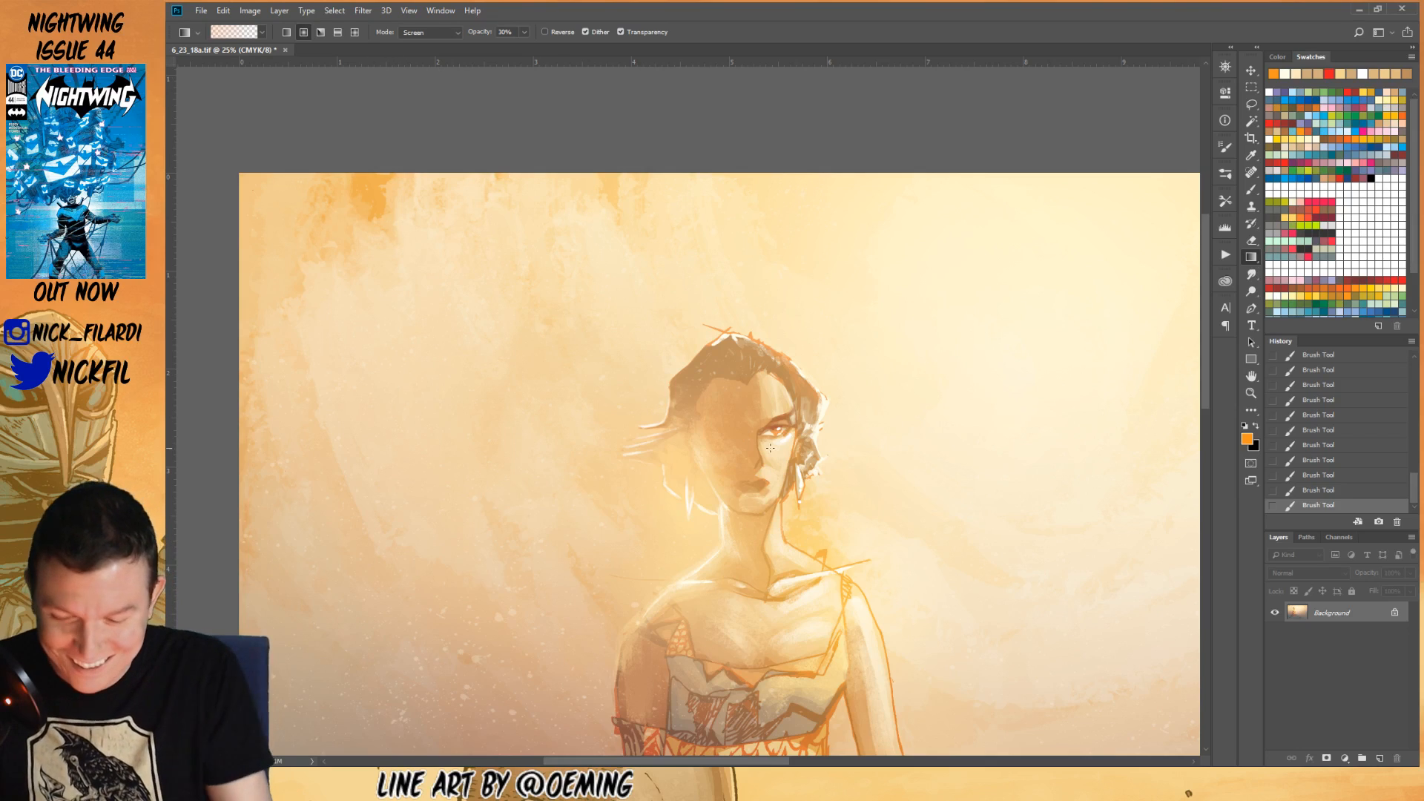
pyautogui.moveTo(823, 408); pyautogui.dragTo(802, 565)
pyautogui.moveTo(796, 478)
pyautogui.mouseDown()
pyautogui.moveTo(800, 466)
pyautogui.moveTo(801, 506)
pyautogui.mouseUp()
pyautogui.moveTo(818, 466); pyautogui.dragTo(796, 519)
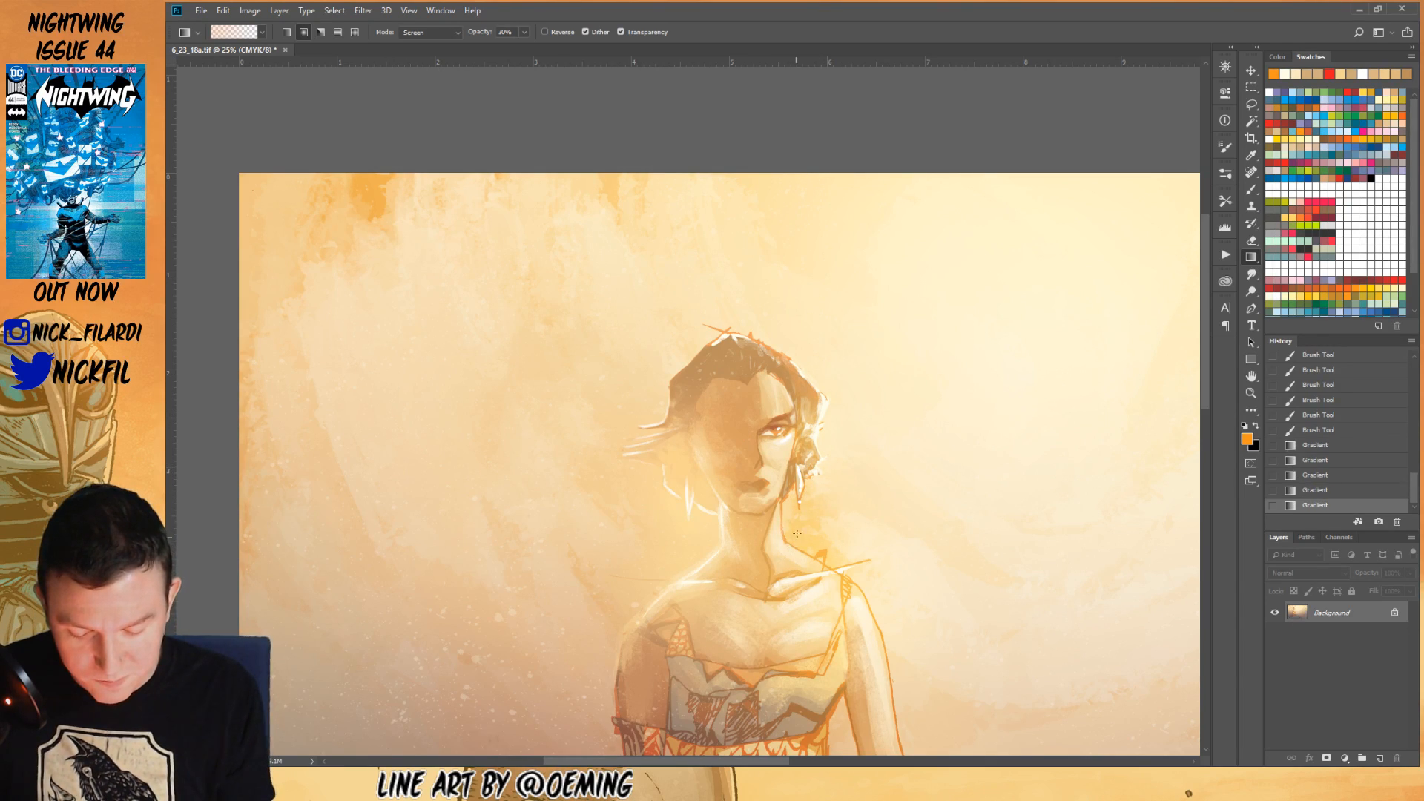
# - Add white highlights with the Pencil at 50% opacity over the lit-side hair edge and earring
pyautogui.click(1252, 189)
pyautogui.hotkey('shift', 'b')
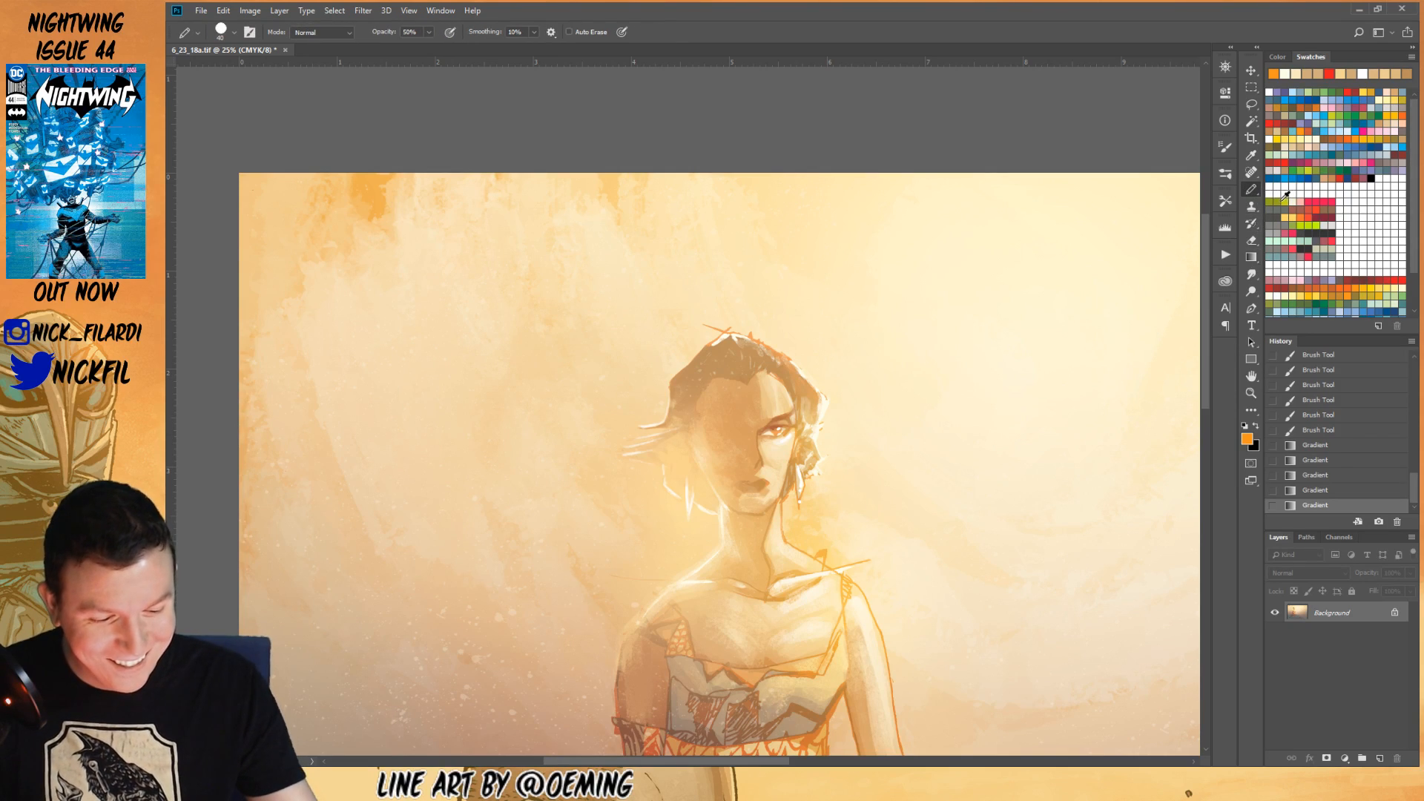
pyautogui.press('d')
pyautogui.press('x')
pyautogui.moveTo(798, 480); pyautogui.dragTo(797, 458)
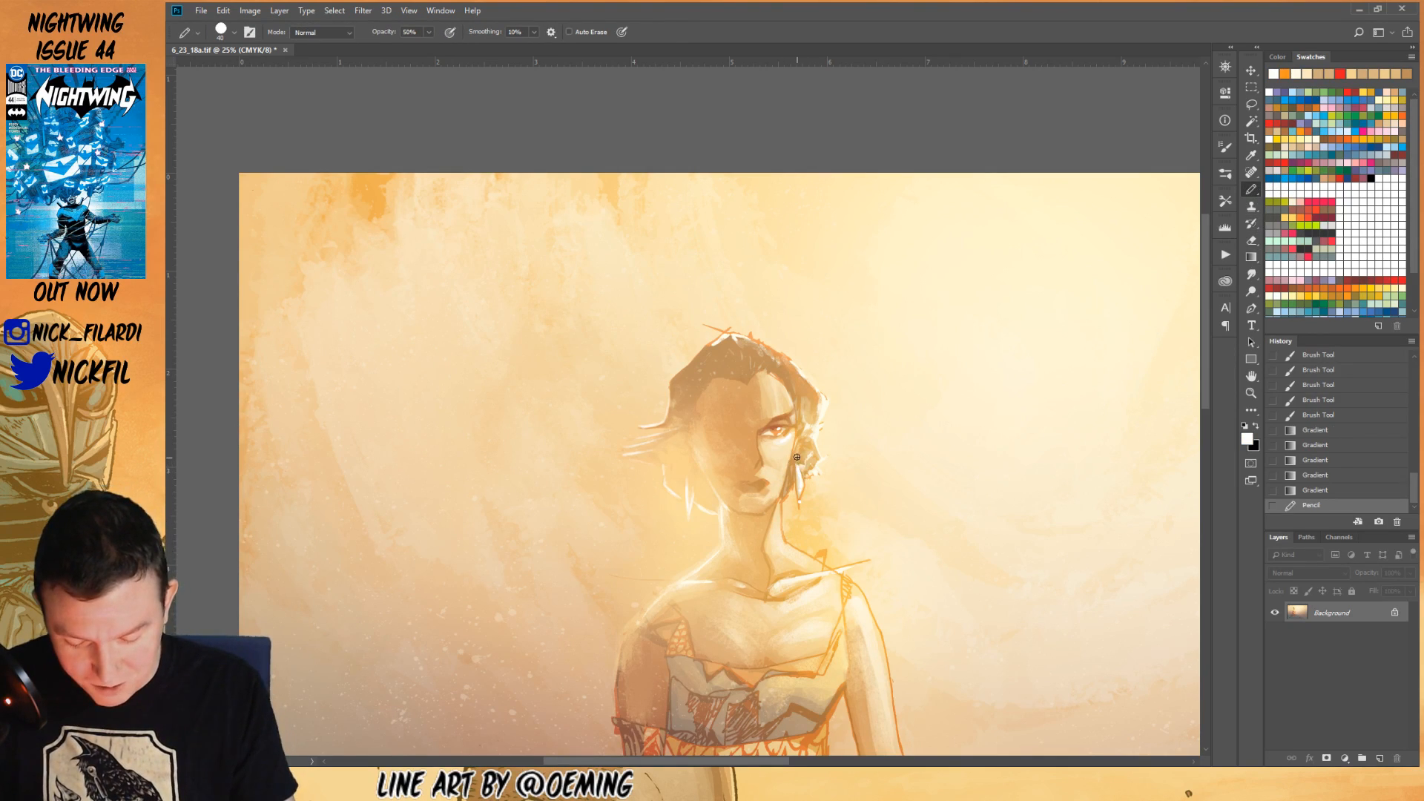
pyautogui.moveTo(822, 404); pyautogui.dragTo(829, 423)
pyautogui.moveTo(802, 484)
pyautogui.mouseDown()
pyautogui.moveTo(796, 517)
pyautogui.moveTo(852, 509)
pyautogui.moveTo(840, 481)
pyautogui.mouseUp()
# - Pencil white highlights along the edge of the nose and around the lit eye at 50% opacity
pyautogui.click(1249, 379)
pyautogui.click(1244, 210)
pyautogui.click(799, 413)
pyautogui.click(805, 296)
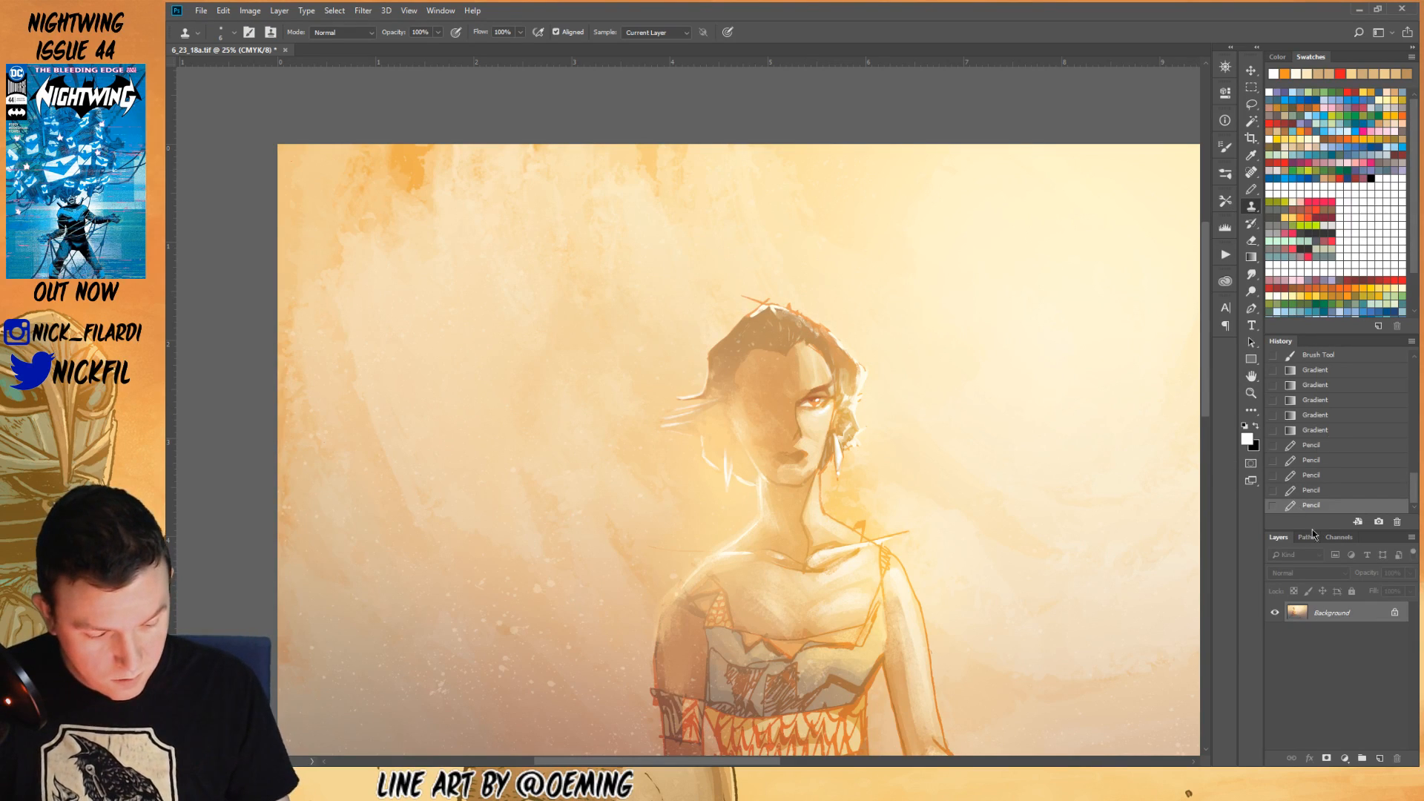
pyautogui.click(1252, 191)
pyautogui.click(801, 434)
pyautogui.click(798, 416)
pyautogui.moveTo(801, 437); pyautogui.dragTo(796, 412)
pyautogui.click(798, 407)
pyautogui.click(809, 399)
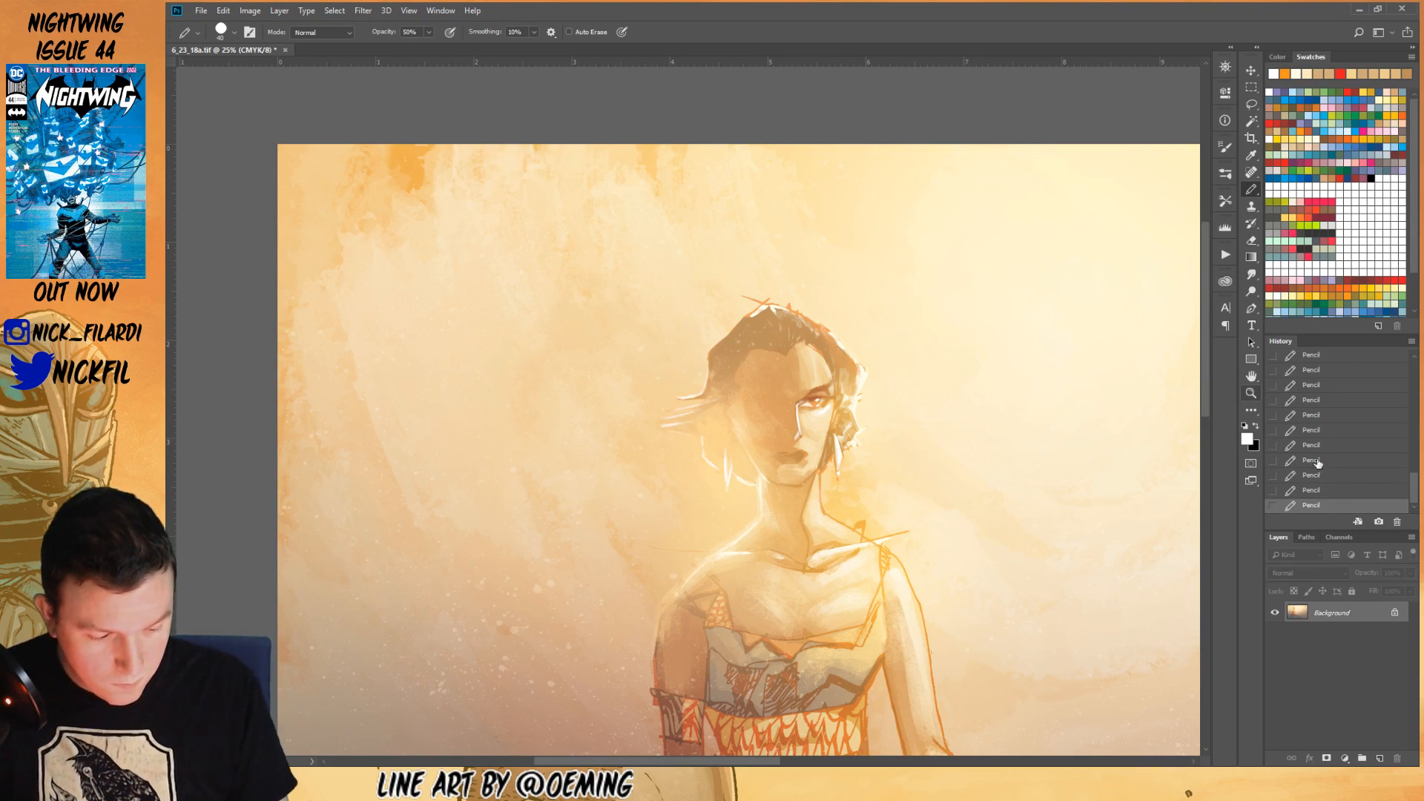
# - Undo and redo the last pencil strokes on the face to compare them, and sample a tan tone from the hair
pyautogui.hotkey('ctrl', 'alt', 'z')
pyautogui.hotkey('ctrl', 'alt', 'z')
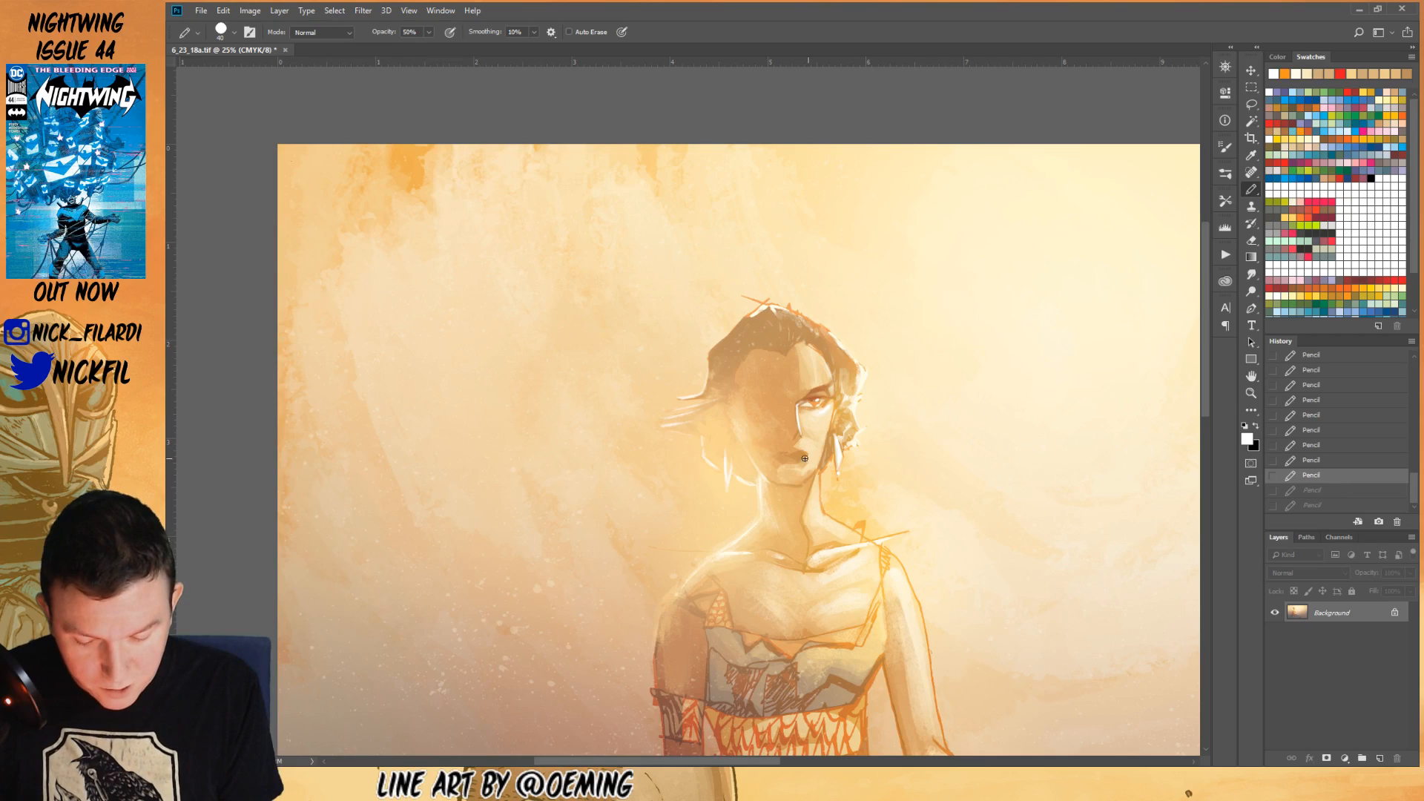
pyautogui.hotkey('ctrl', 'shift', 'z')
pyautogui.hotkey('ctrl', 'shift', 'z')
pyautogui.hotkey('ctrl', 'alt', 'z')
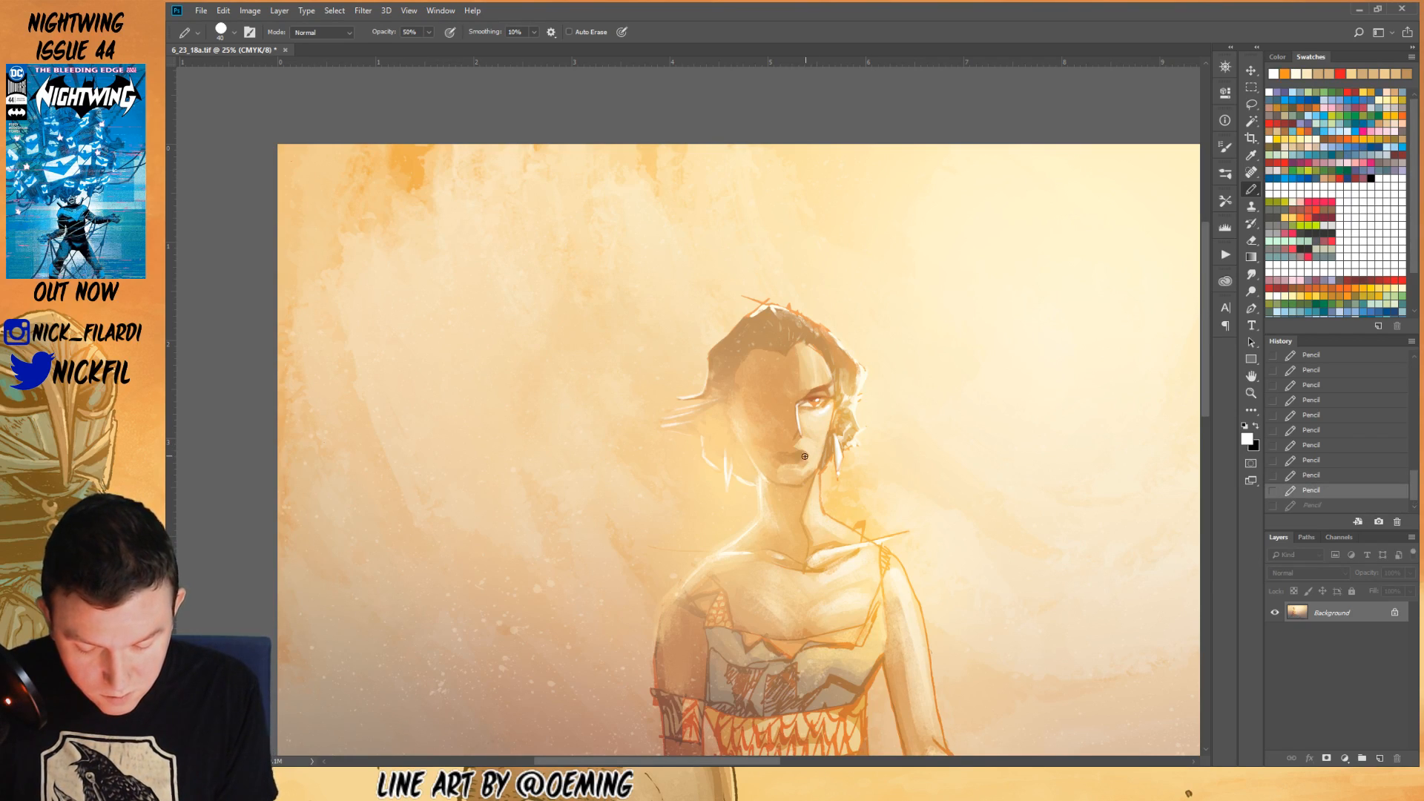
pyautogui.hotkey('ctrl', 'shift', 'z')
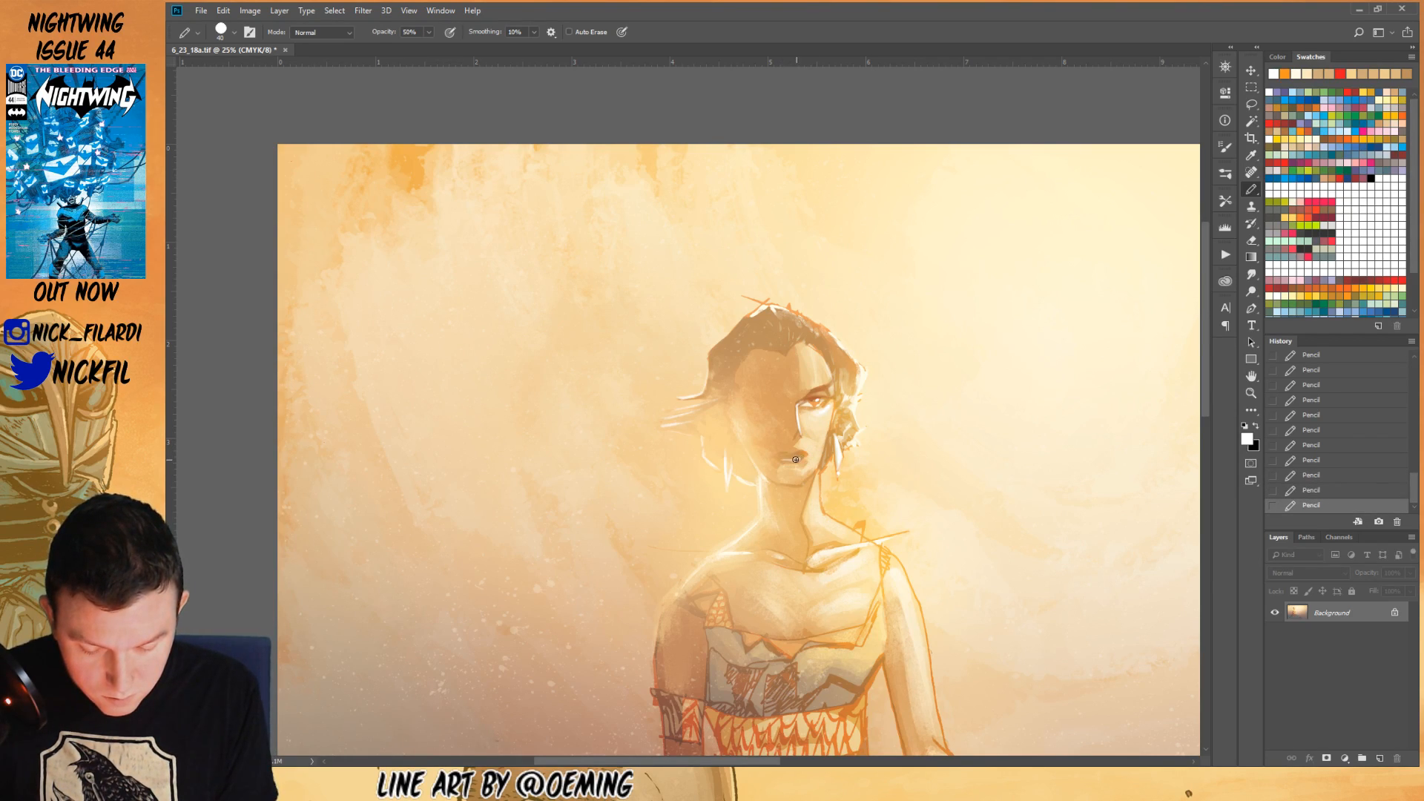
pyautogui.keyDown('alt'); pyautogui.click(847, 359); pyautogui.keyUp('alt')
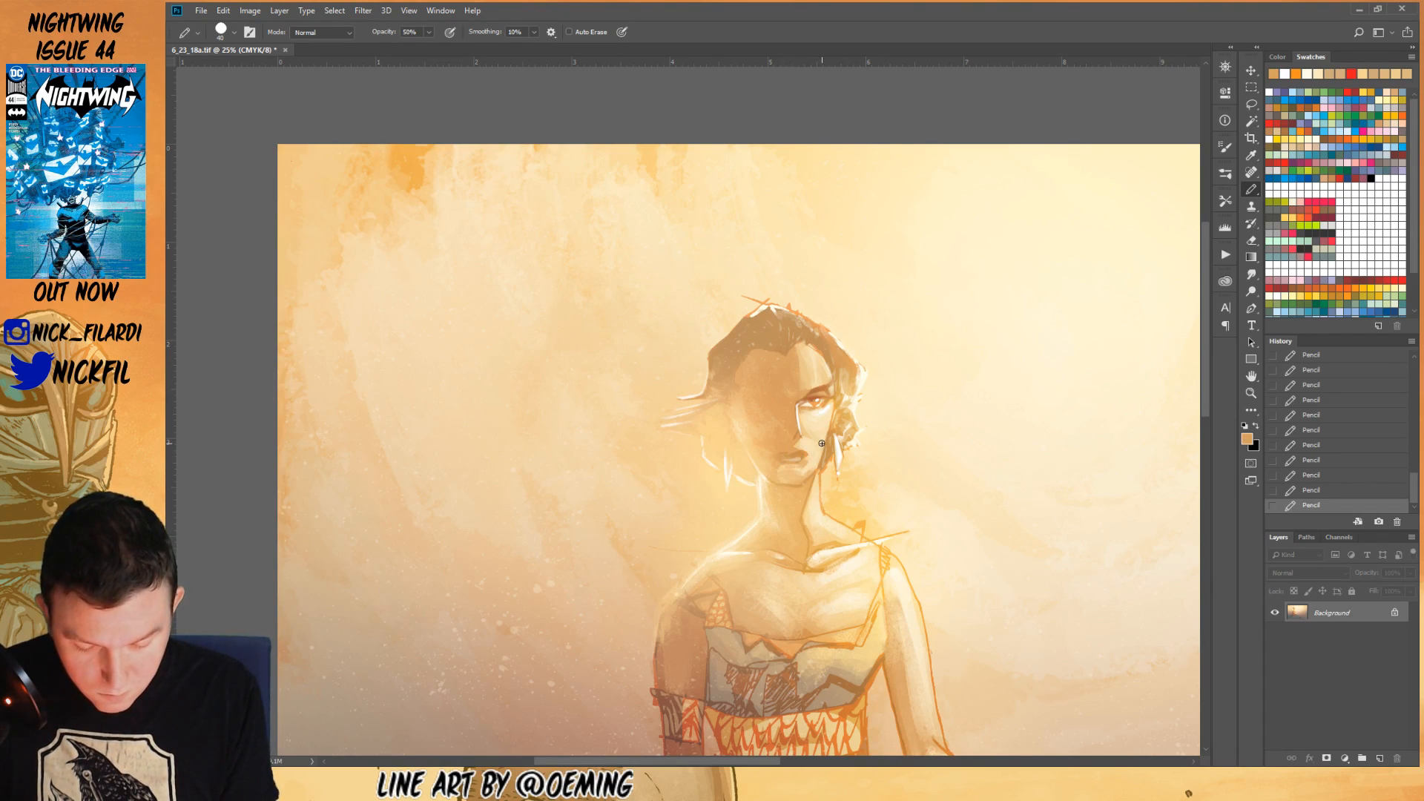
# - Draw a sampled cream highlight line across the shadow-side shoulder with the Pencil at 50% opacity
pyautogui.press('z')
pyautogui.keyDown('alt'); pyautogui.click(922, 524); pyautogui.keyUp('alt')
pyautogui.press('h')
pyautogui.moveTo(922, 523); pyautogui.dragTo(893, 438)
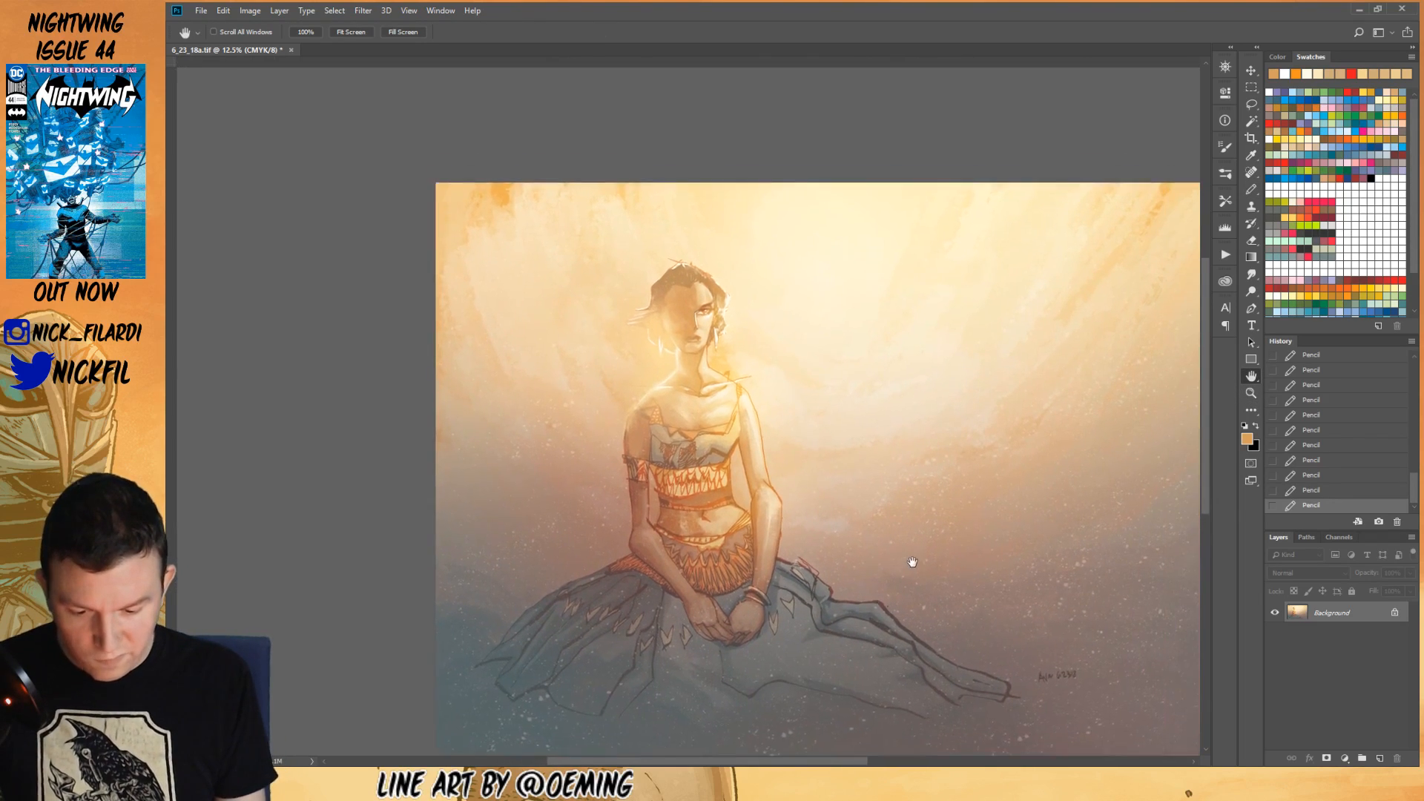
pyautogui.moveTo(911, 560); pyautogui.dragTo(903, 604)
pyautogui.hotkey('ctrl', 'r')
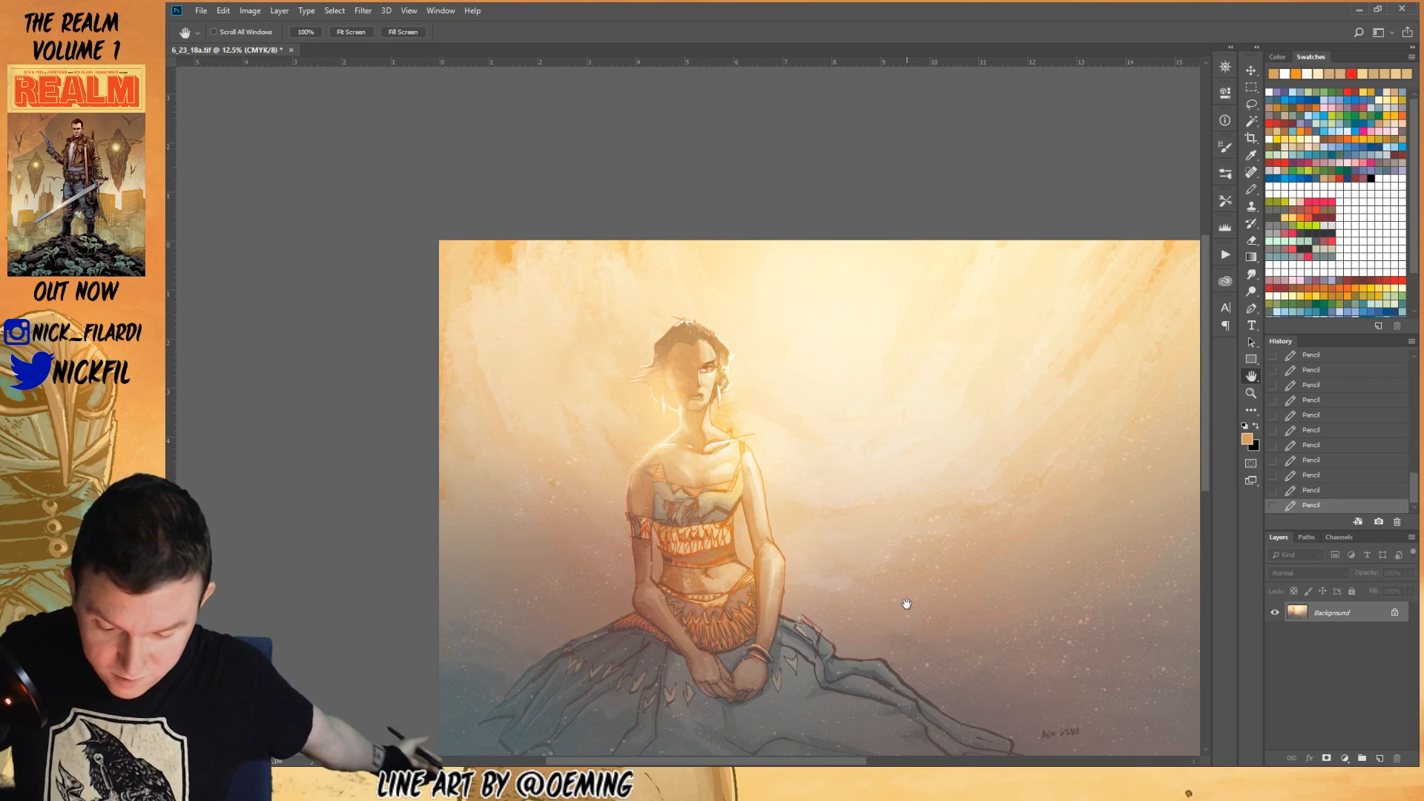
pyautogui.click(1253, 392)
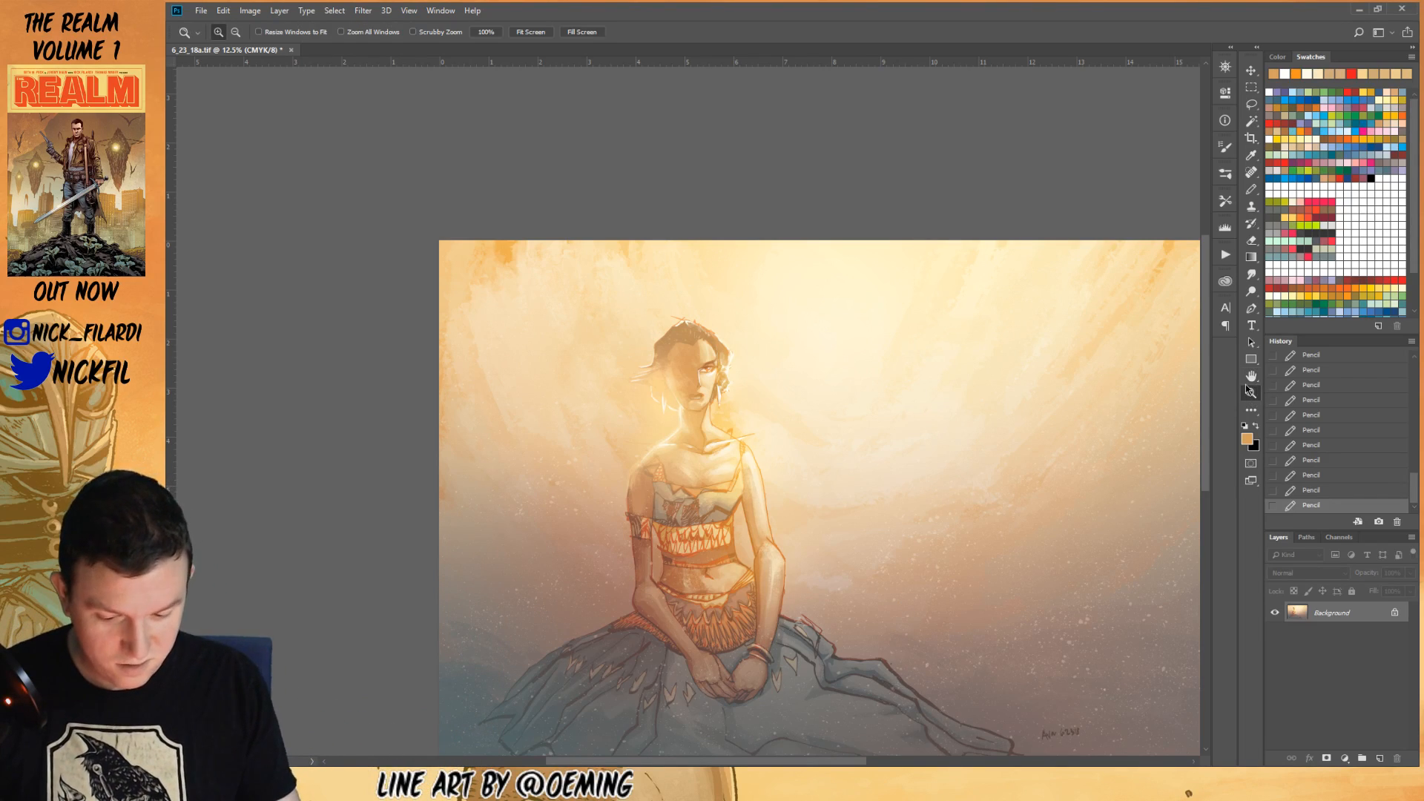
pyautogui.click(665, 485)
pyautogui.click(667, 484)
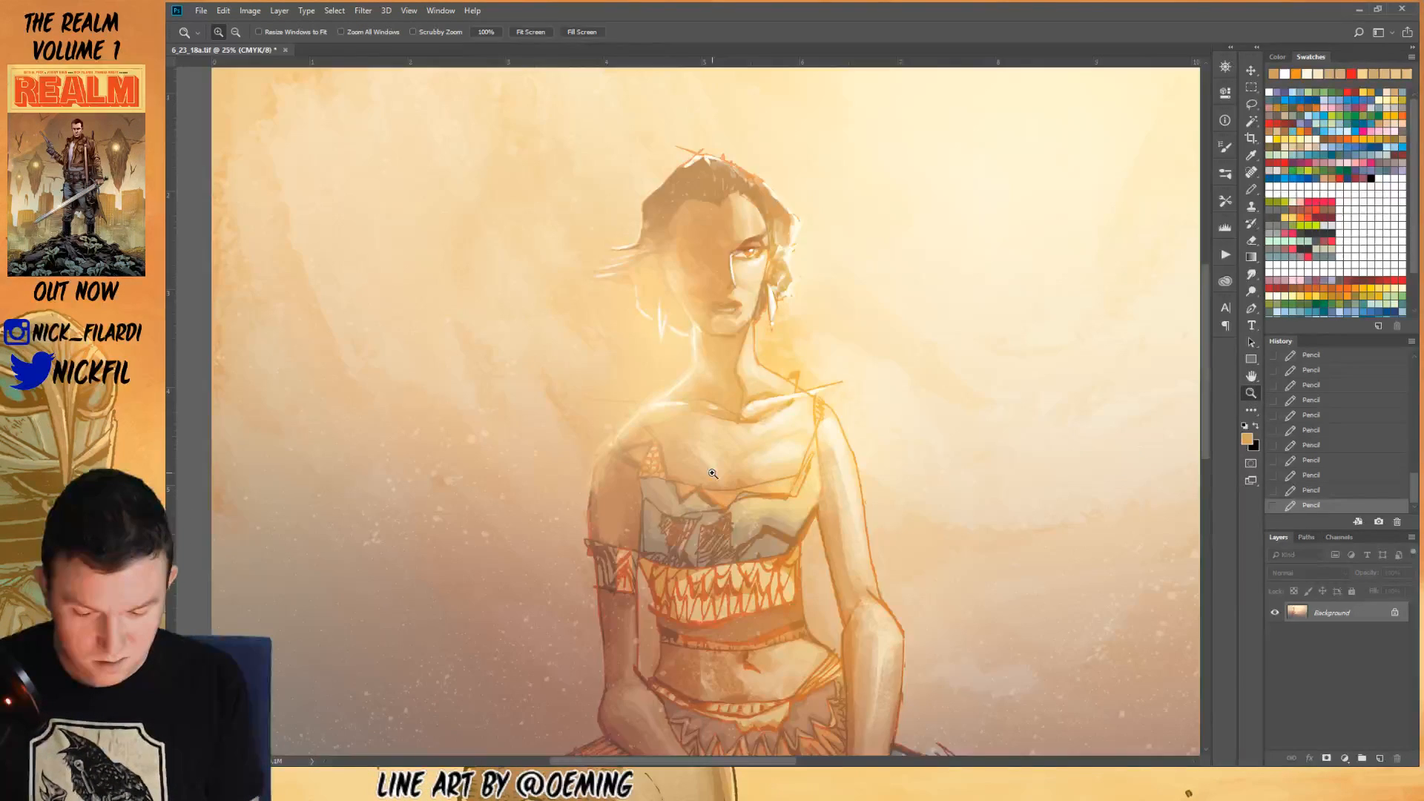
pyautogui.moveTo(712, 473); pyautogui.dragTo(882, 524)
pyautogui.press('b')
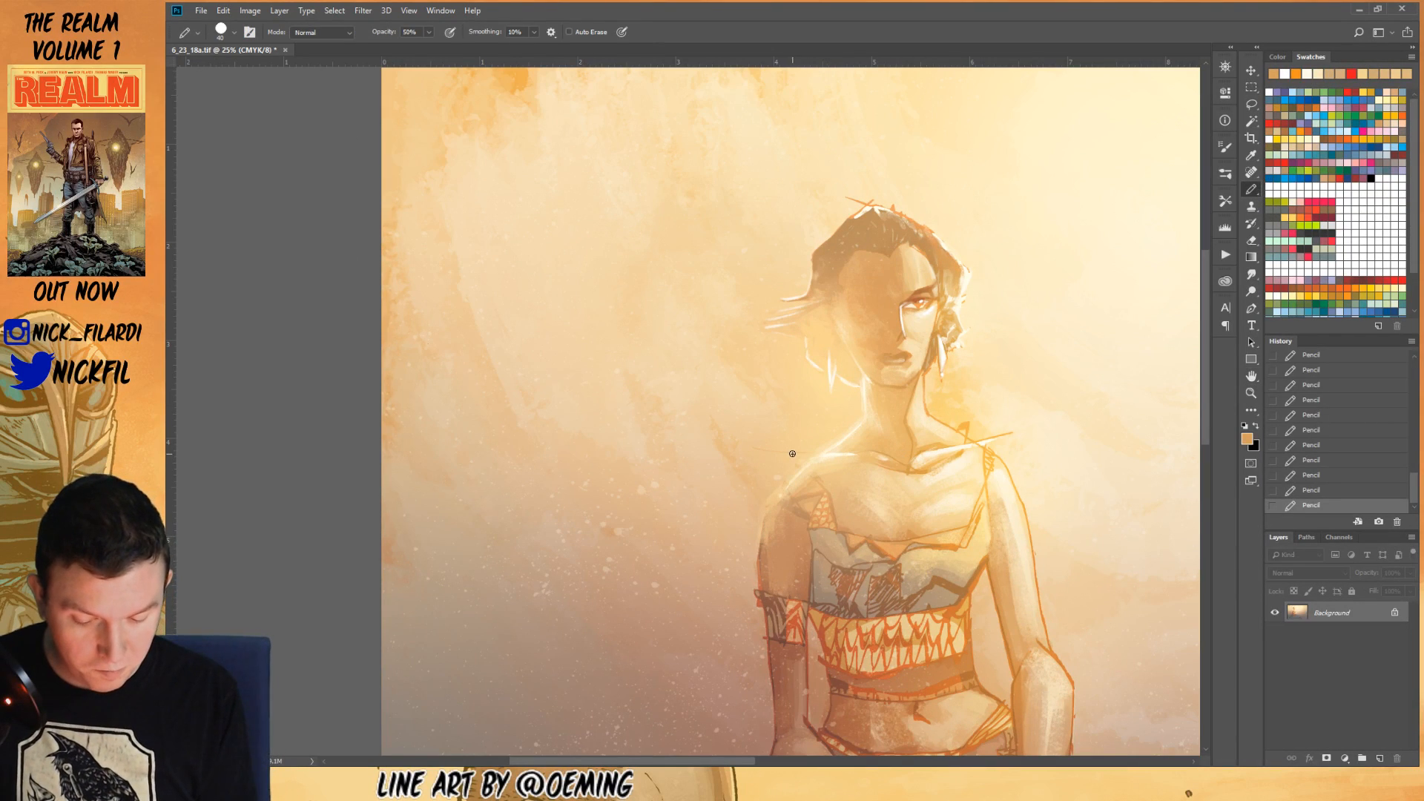
pyautogui.keyDown('alt'); pyautogui.click(834, 453); pyautogui.keyUp('alt')
pyautogui.moveTo(756, 451); pyautogui.dragTo(847, 454)
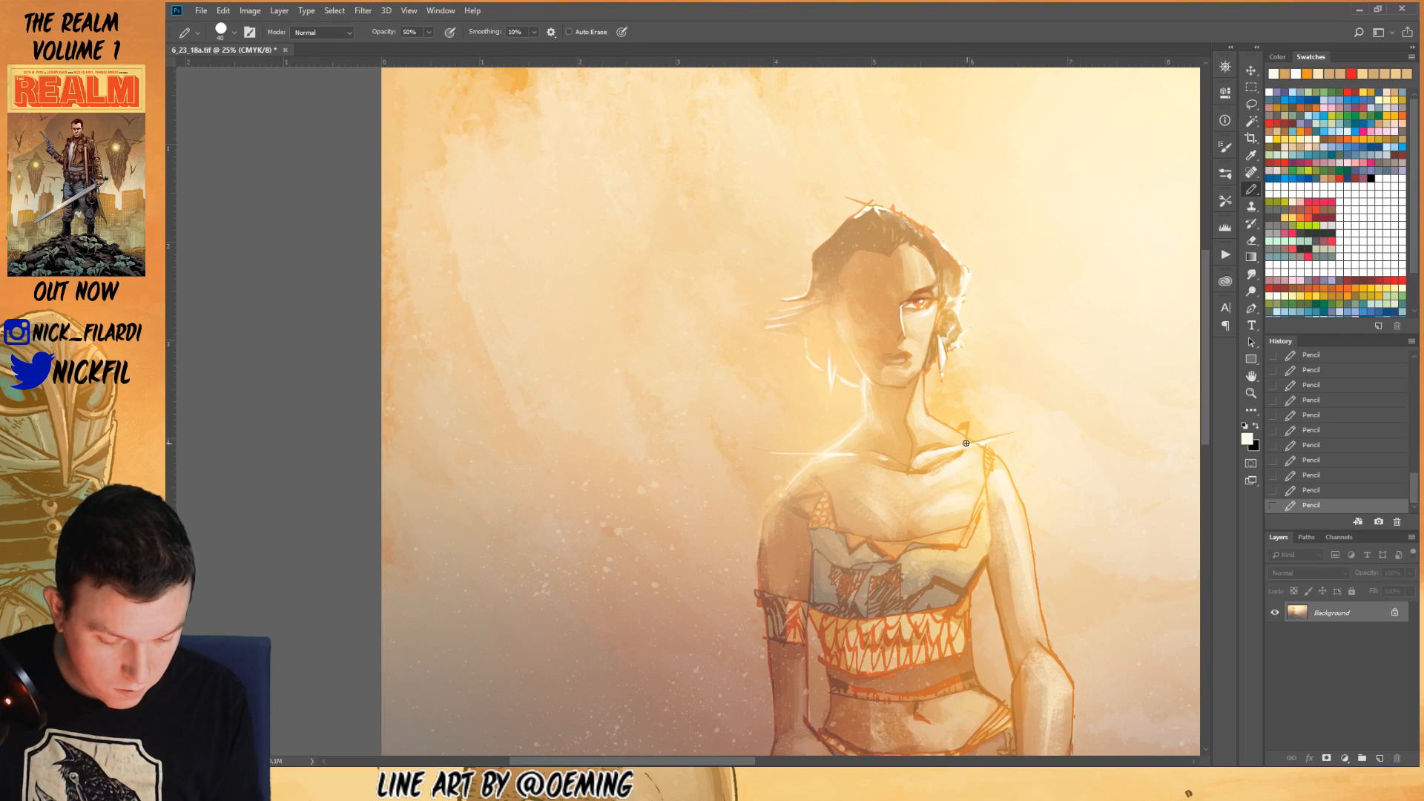
# - Set the Pencil to 100% opacity and draw cream highlights from the lit side of the neck down to the shoulder
pyautogui.press('0')
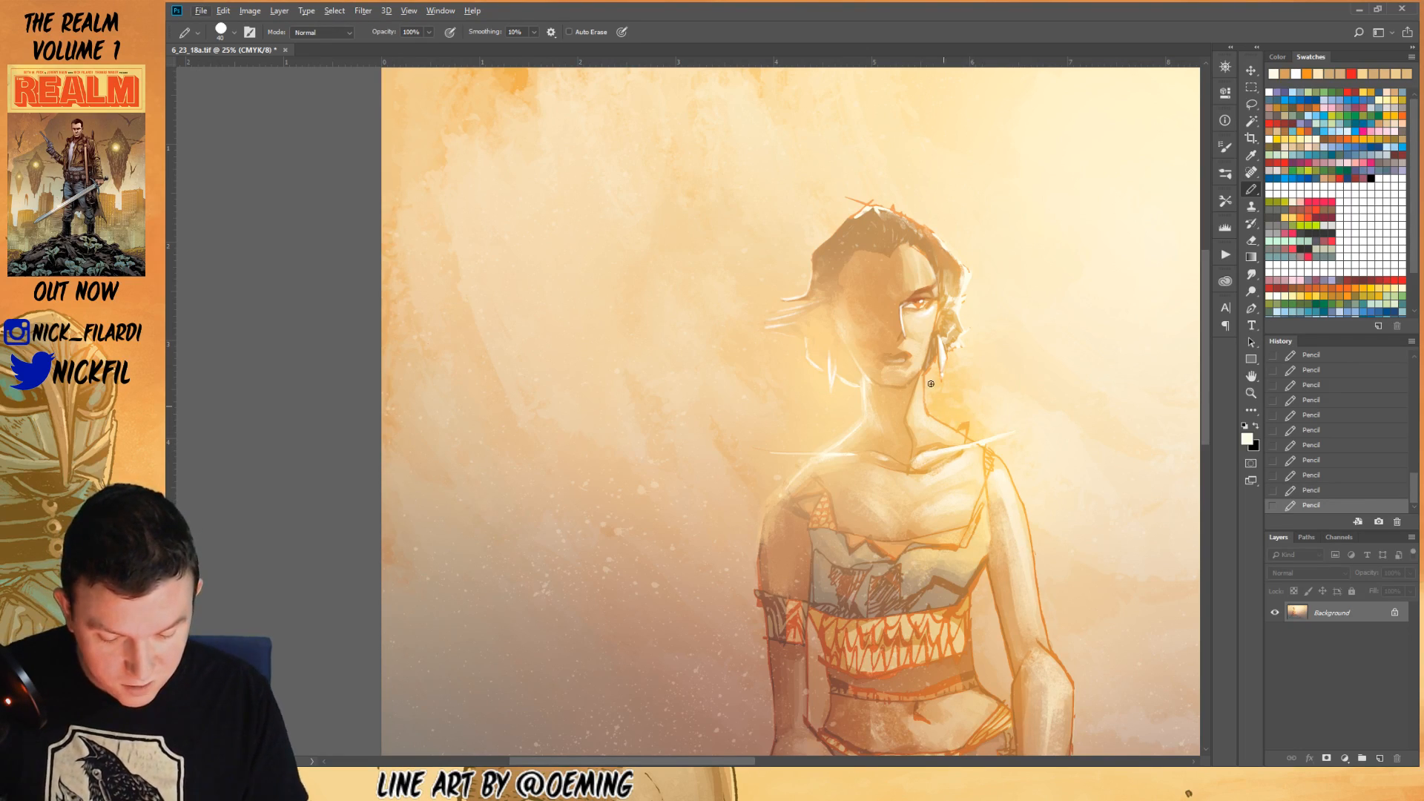
pyautogui.press('alt')
pyautogui.moveTo(1038, 490); pyautogui.dragTo(868, 464)
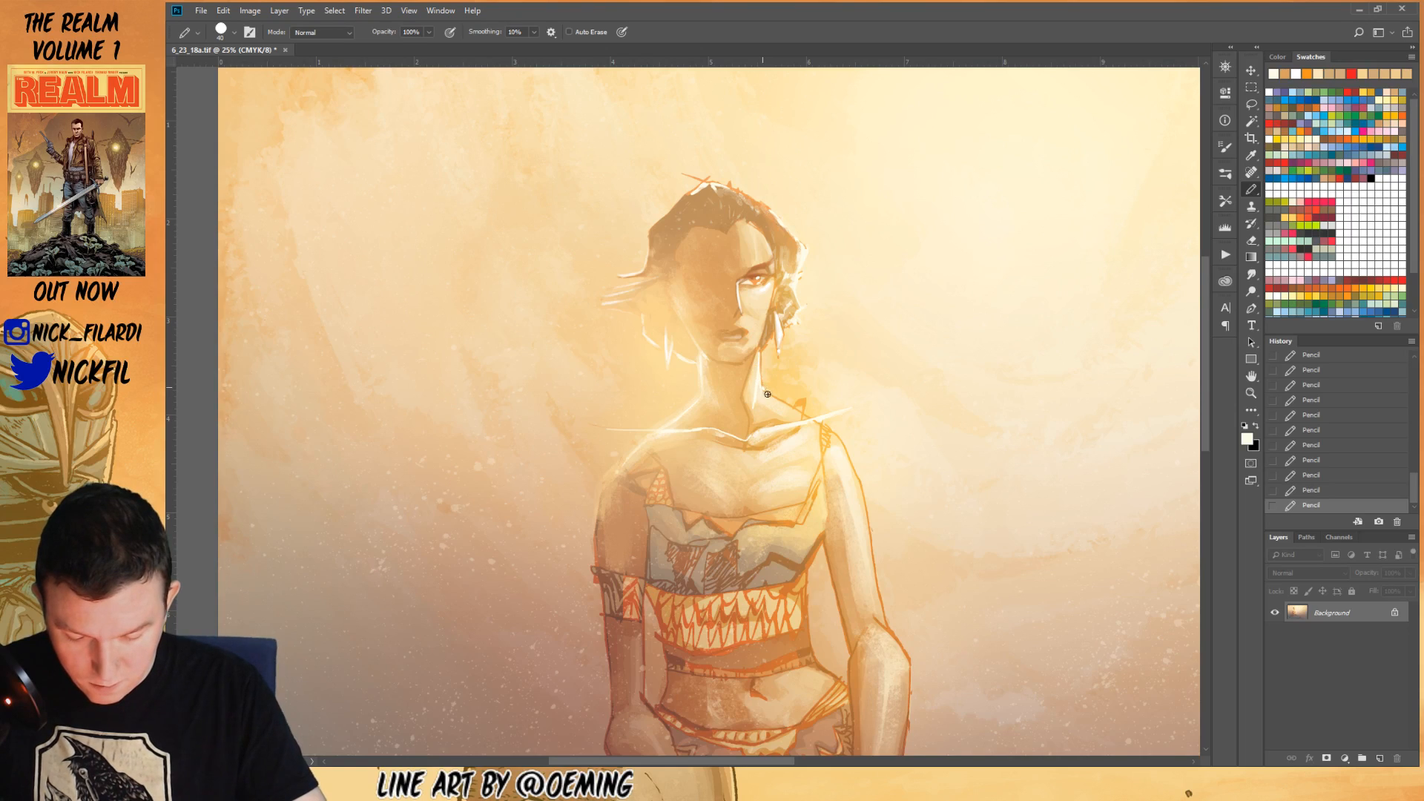
pyautogui.moveTo(761, 387); pyautogui.dragTo(798, 415)
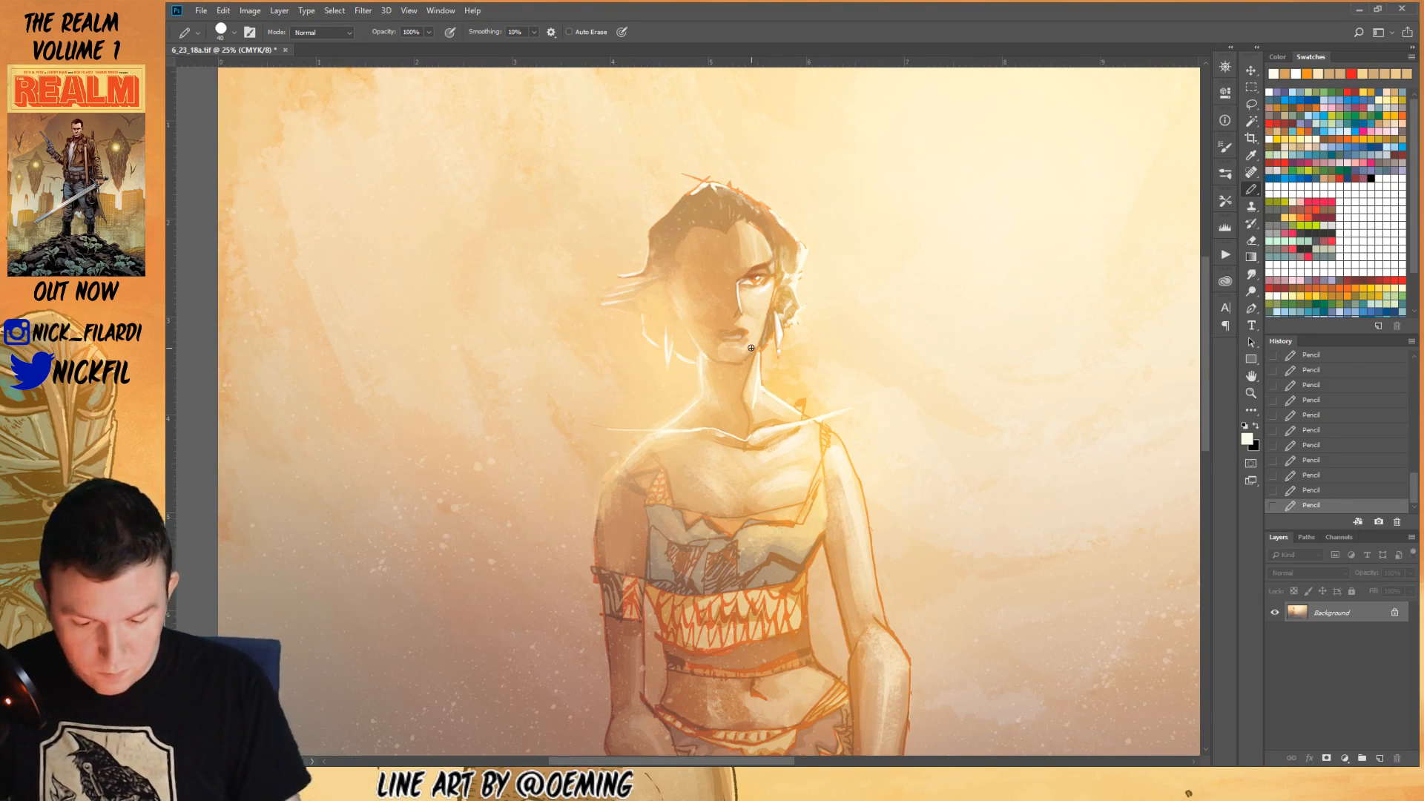
# - Add pale yellow radial gradients in Screen mode at 30% opacity over the chest and upper garment
pyautogui.click(1252, 393)
pyautogui.keyDown('alt'); pyautogui.click(808, 514); pyautogui.keyUp('alt')
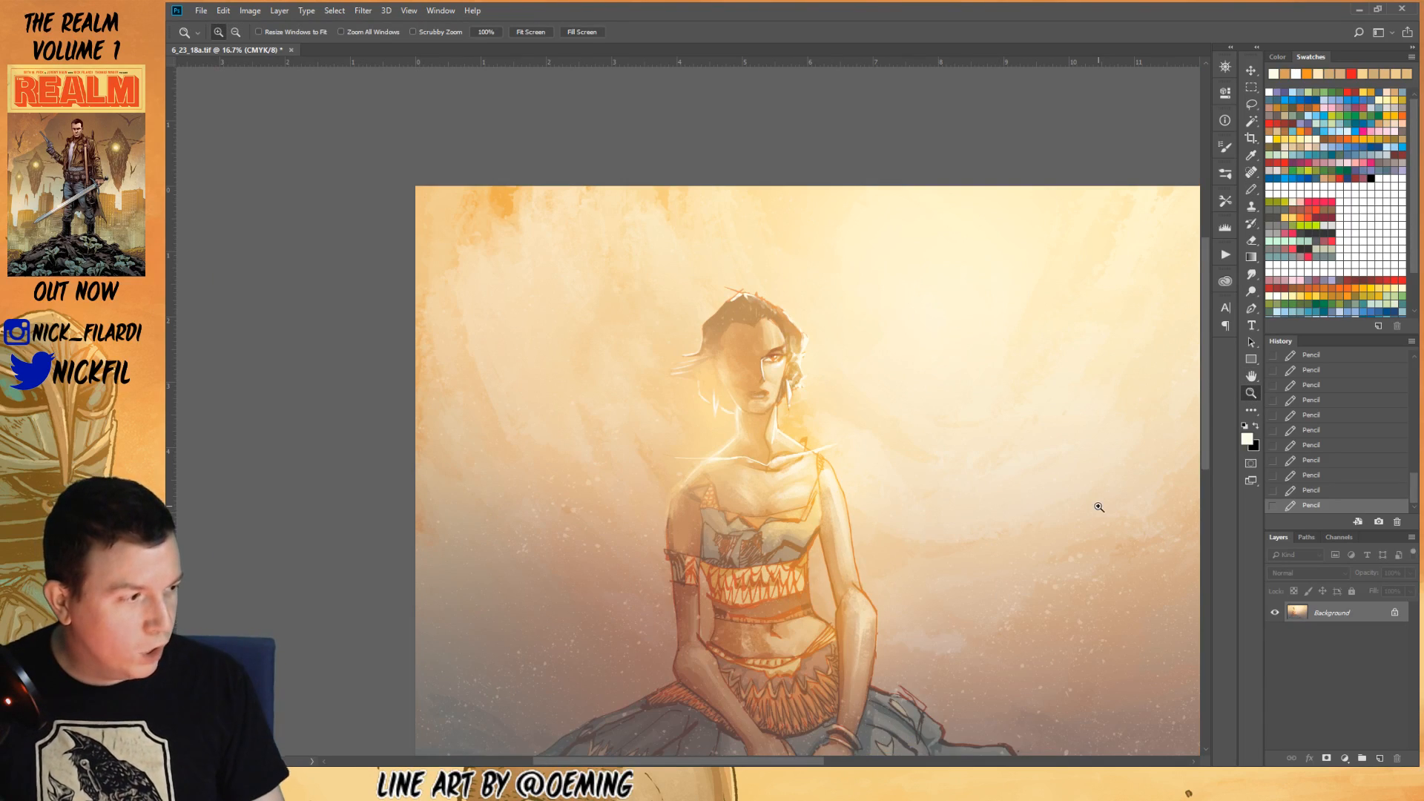
pyautogui.click(1251, 376)
pyautogui.moveTo(812, 519); pyautogui.dragTo(885, 547)
pyautogui.hotkey('ctrl', 'r')
pyautogui.click(1252, 256)
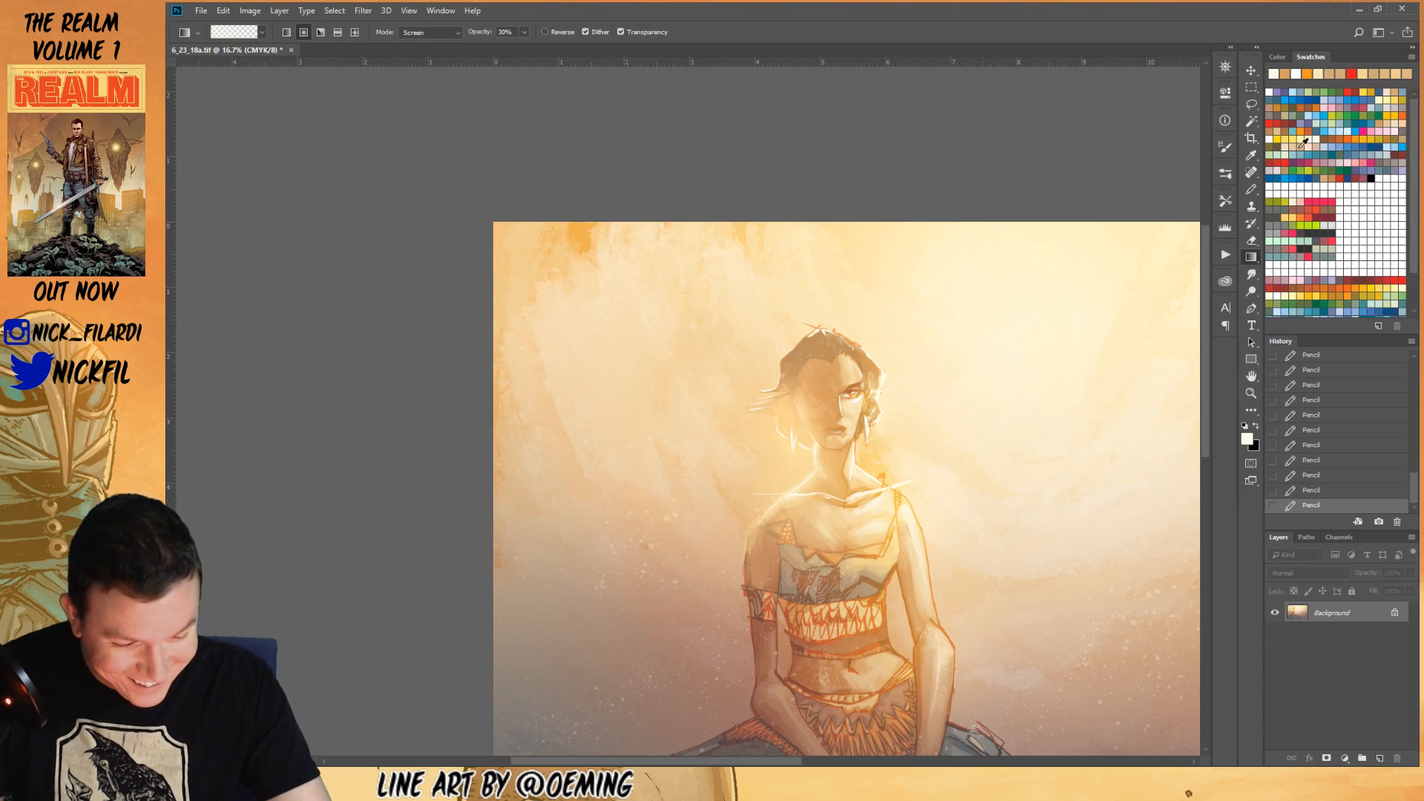
pyautogui.click(1318, 136)
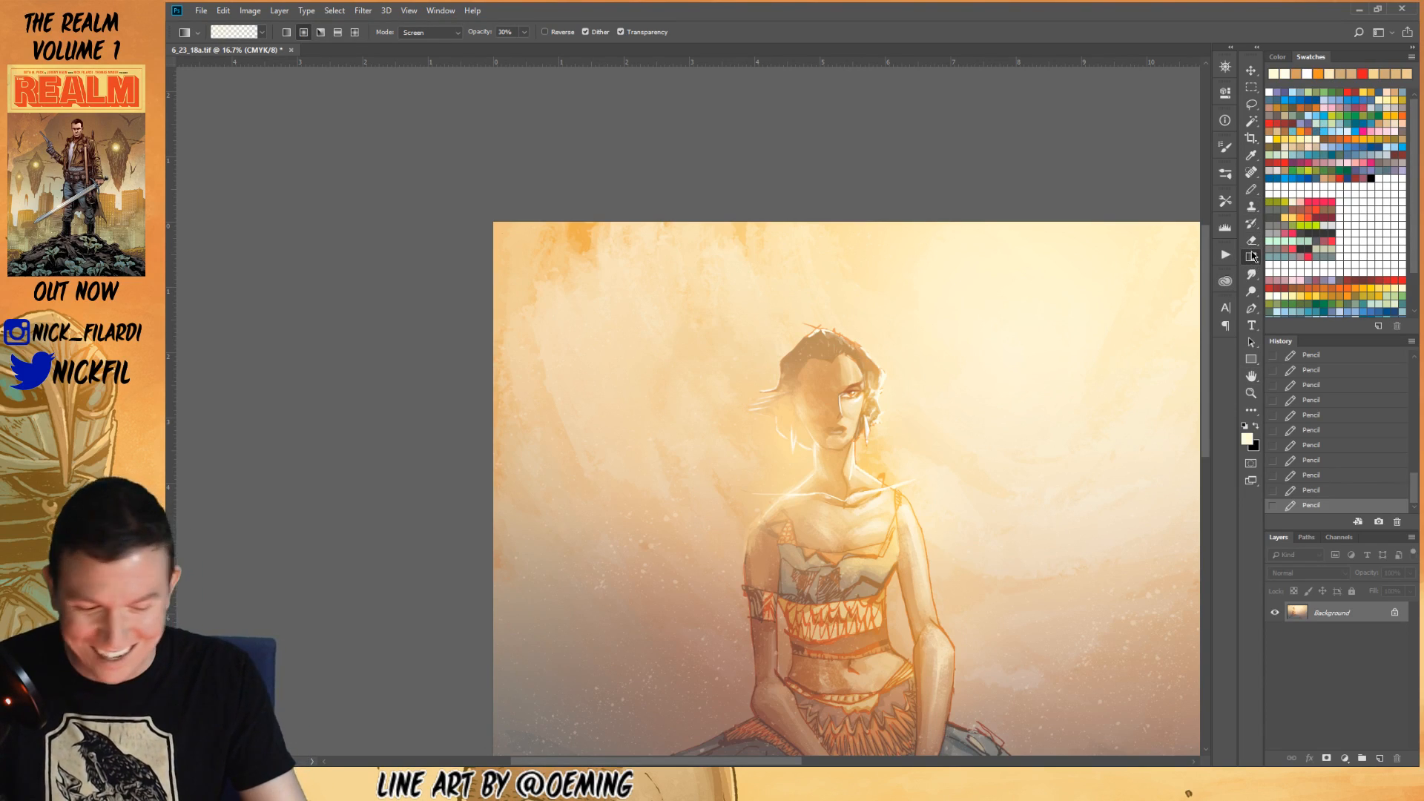
pyautogui.moveTo(857, 520)
pyautogui.mouseDown()
pyautogui.moveTo(859, 470)
pyautogui.moveTo(866, 519)
pyautogui.mouseUp()
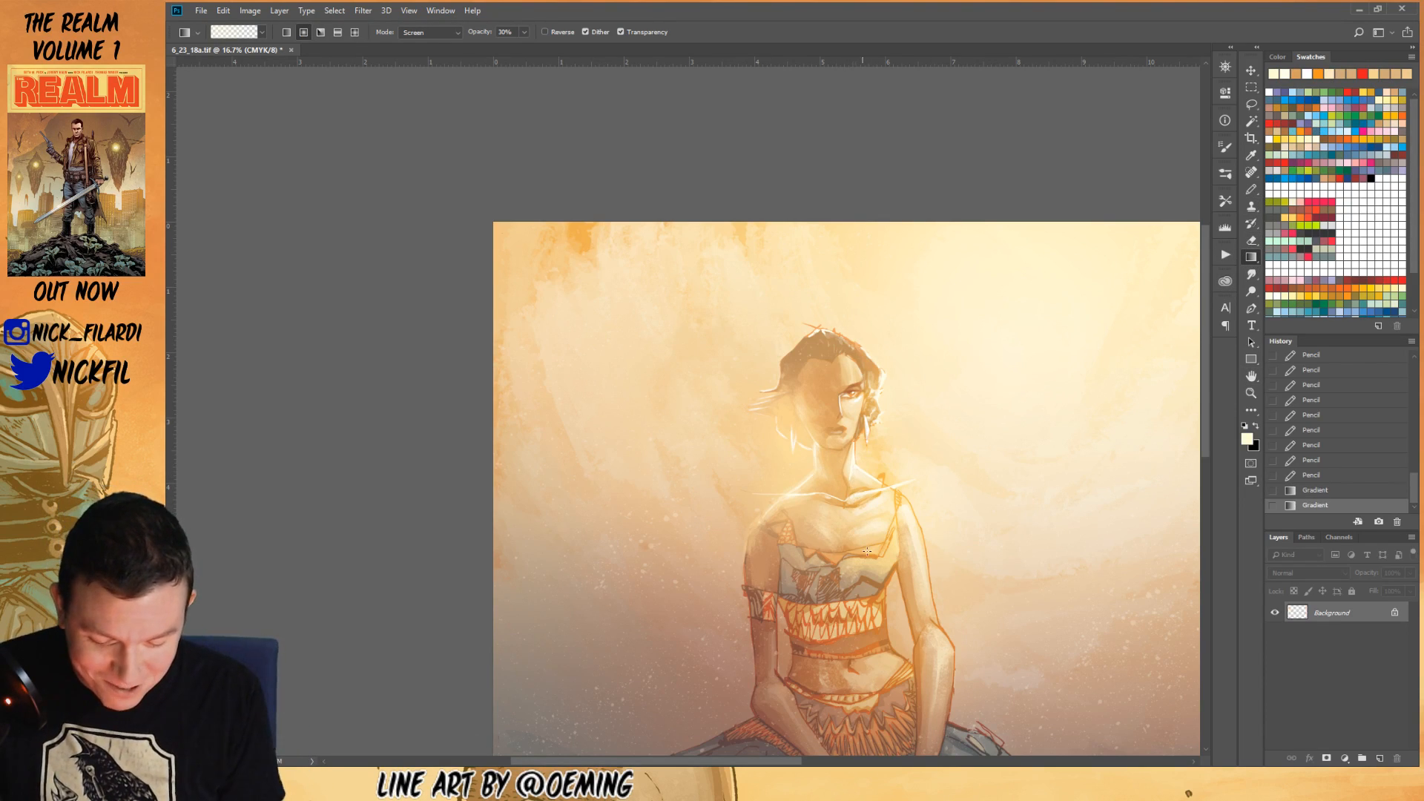
pyautogui.press('space')
pyautogui.moveTo(966, 582); pyautogui.dragTo(920, 457)
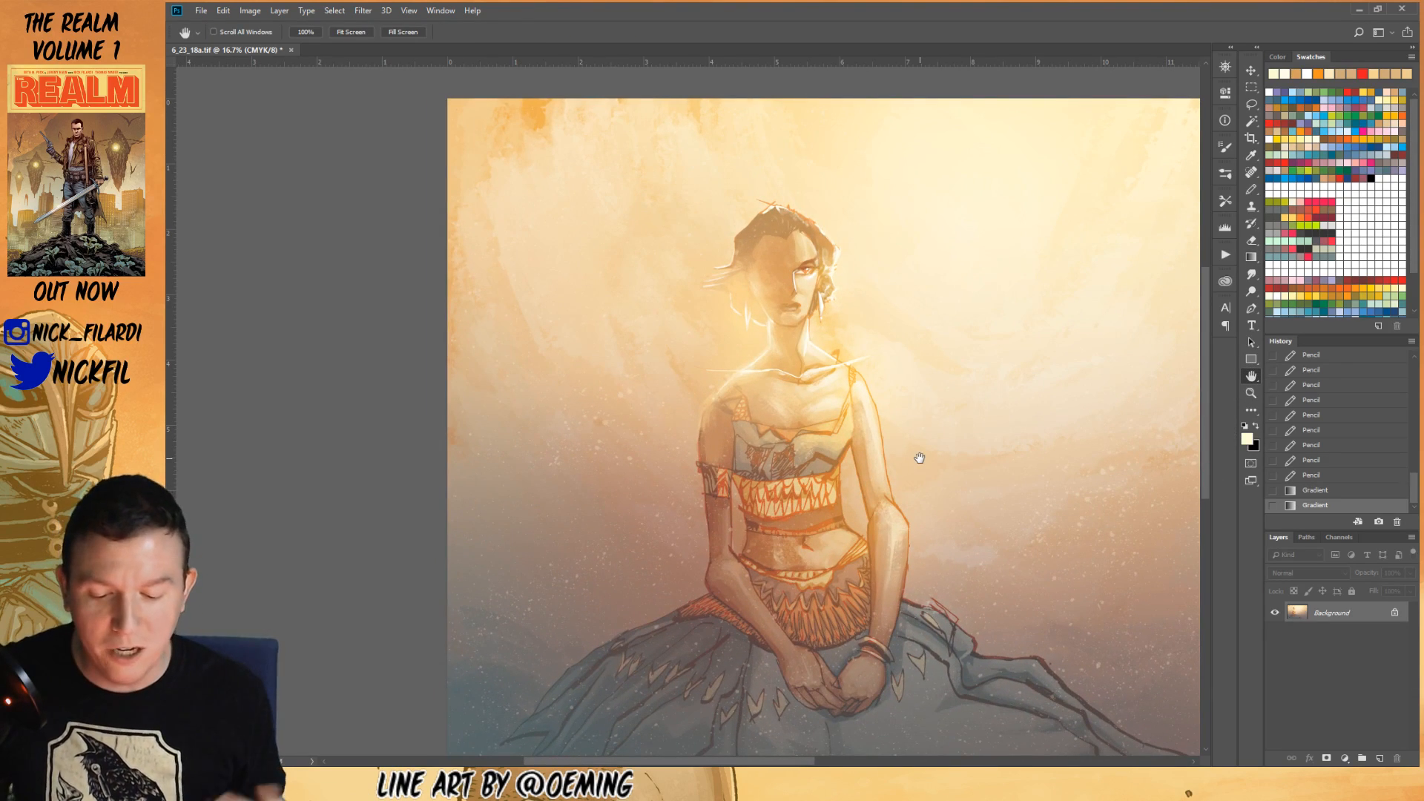
# - Draw pale cream Pencil highlights at 100% opacity from the collarbone over the lit shoulder and down the arm
pyautogui.press('b')
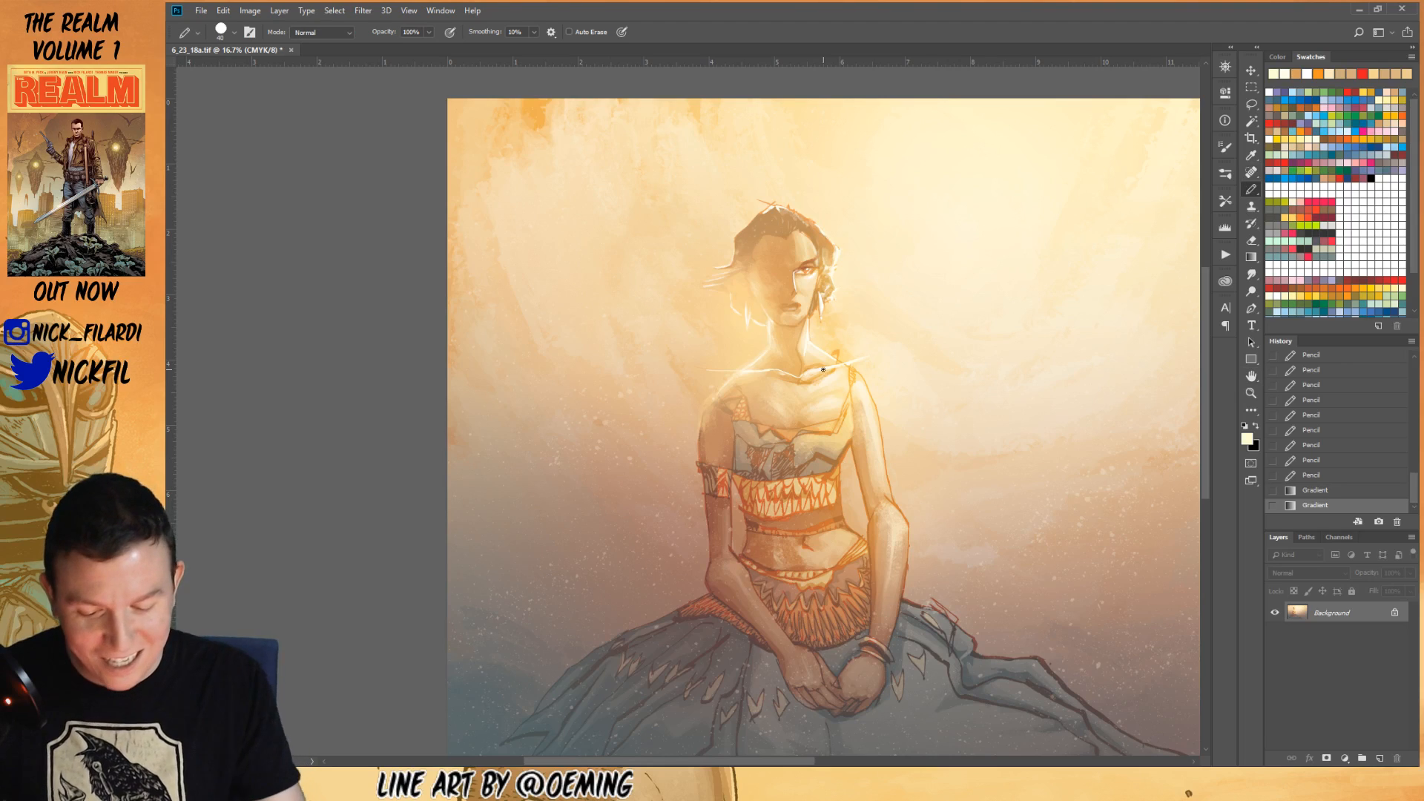
pyautogui.moveTo(808, 342)
pyautogui.mouseDown()
pyautogui.moveTo(807, 368)
pyautogui.moveTo(815, 339)
pyautogui.mouseUp()
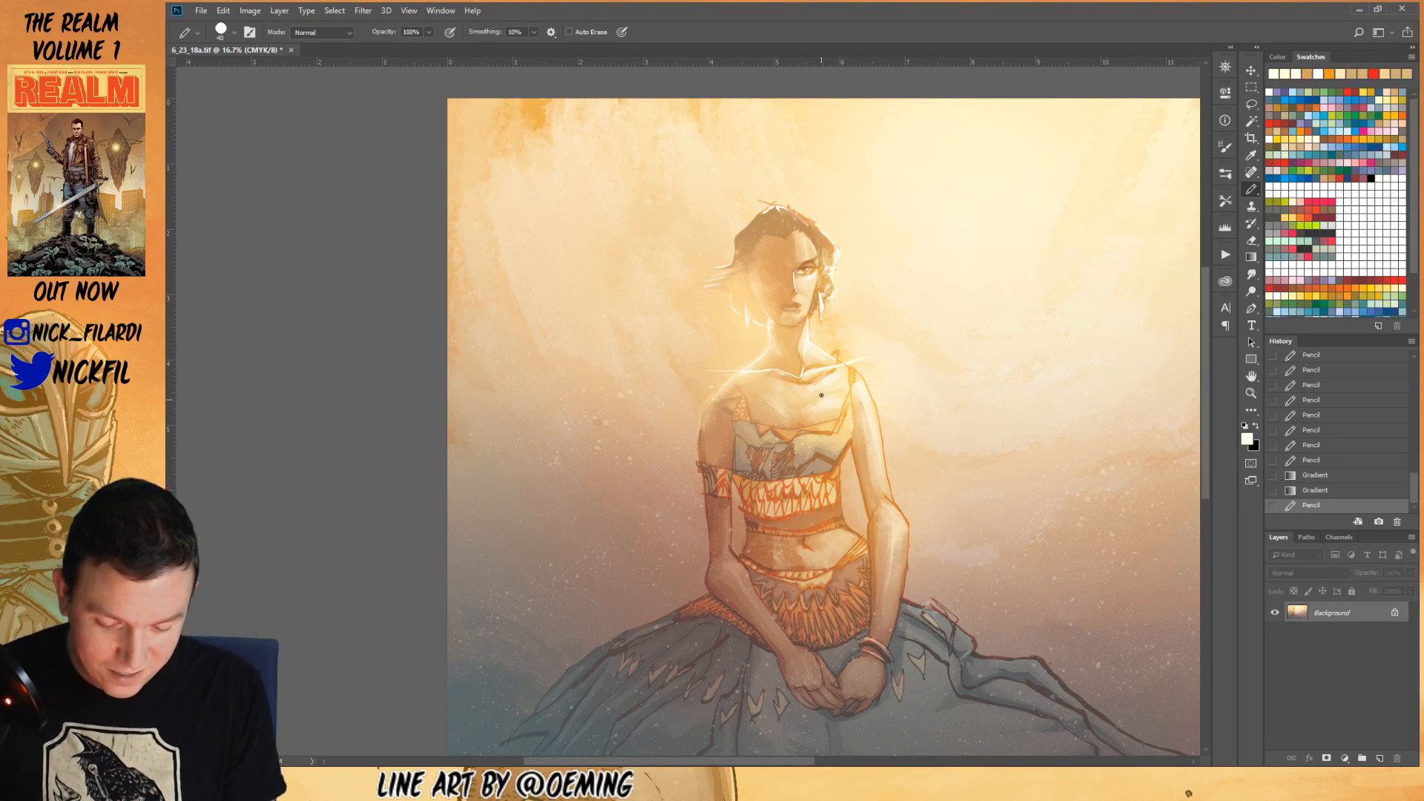
pyautogui.moveTo(862, 388); pyautogui.dragTo(879, 415)
pyautogui.moveTo(879, 415); pyautogui.dragTo(896, 443)
# - Apply a Levels adjustment to the whole image with black input 23 and white input 244
pyautogui.press('z')
pyautogui.keyDown('alt'); pyautogui.click(888, 463); pyautogui.keyUp('alt')
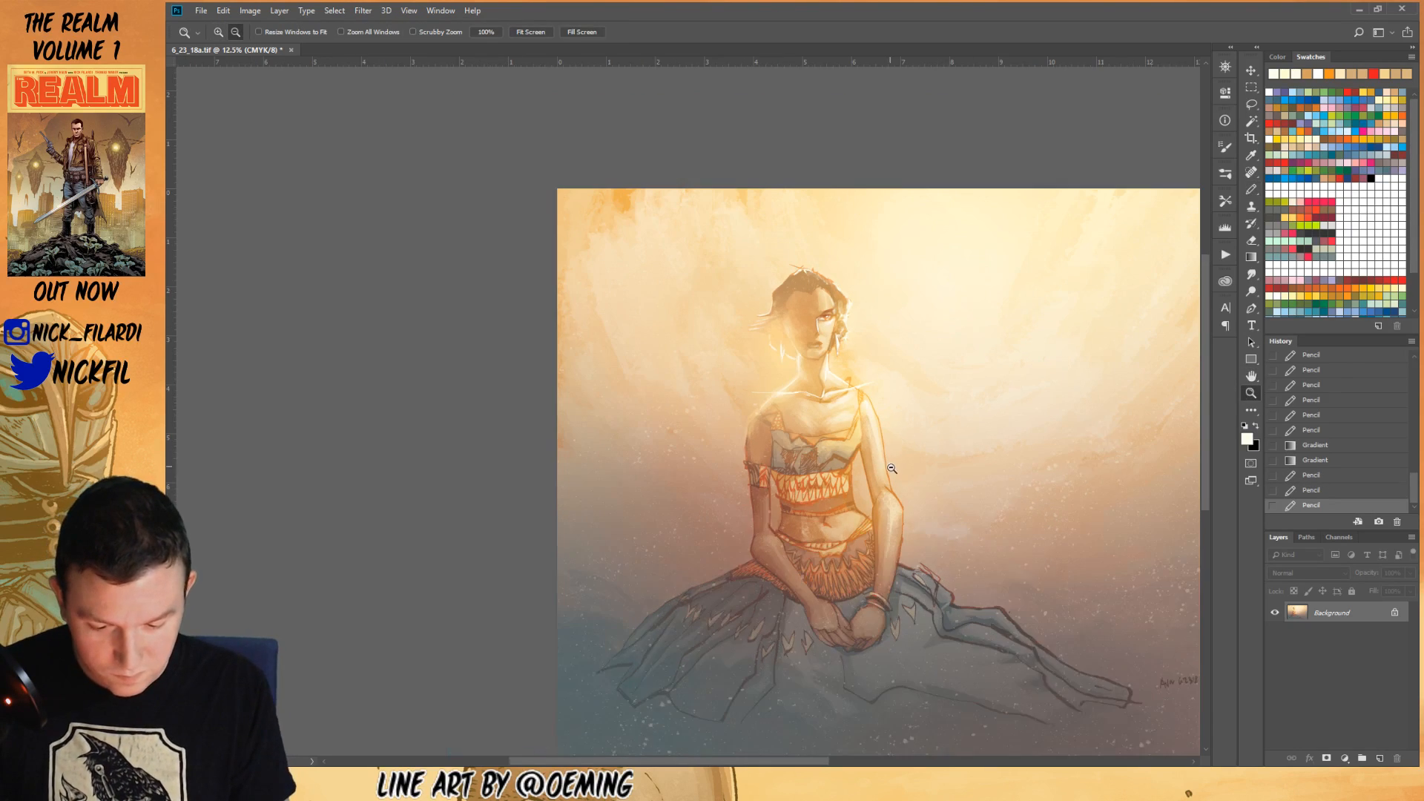
pyautogui.keyDown('alt'); pyautogui.click(899, 478); pyautogui.keyUp('alt')
pyautogui.click(1252, 376)
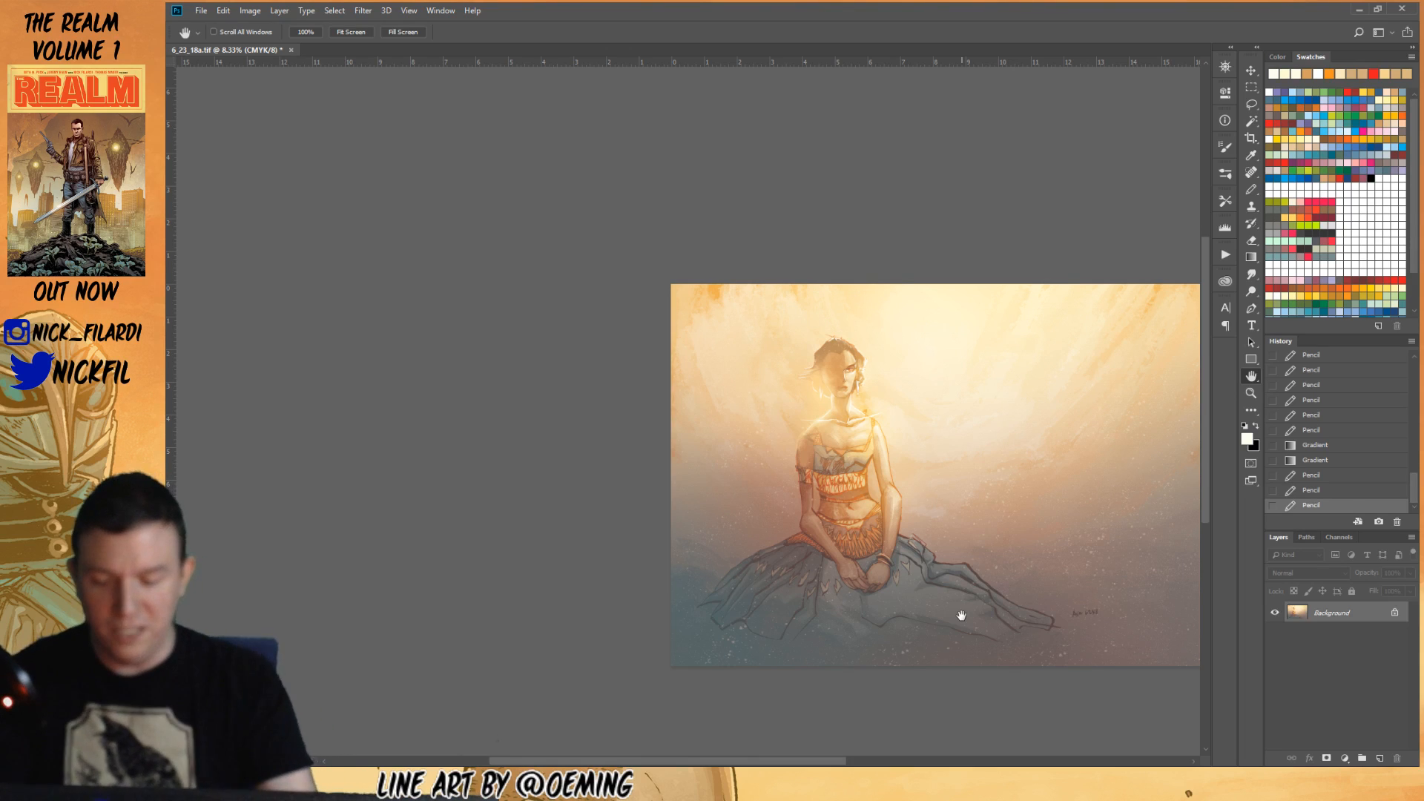
pyautogui.hotkey('ctrl', 'l')
pyautogui.moveTo(1092, 336); pyautogui.dragTo(547, 158)
pyautogui.moveTo(429, 319); pyautogui.dragTo(442, 316)
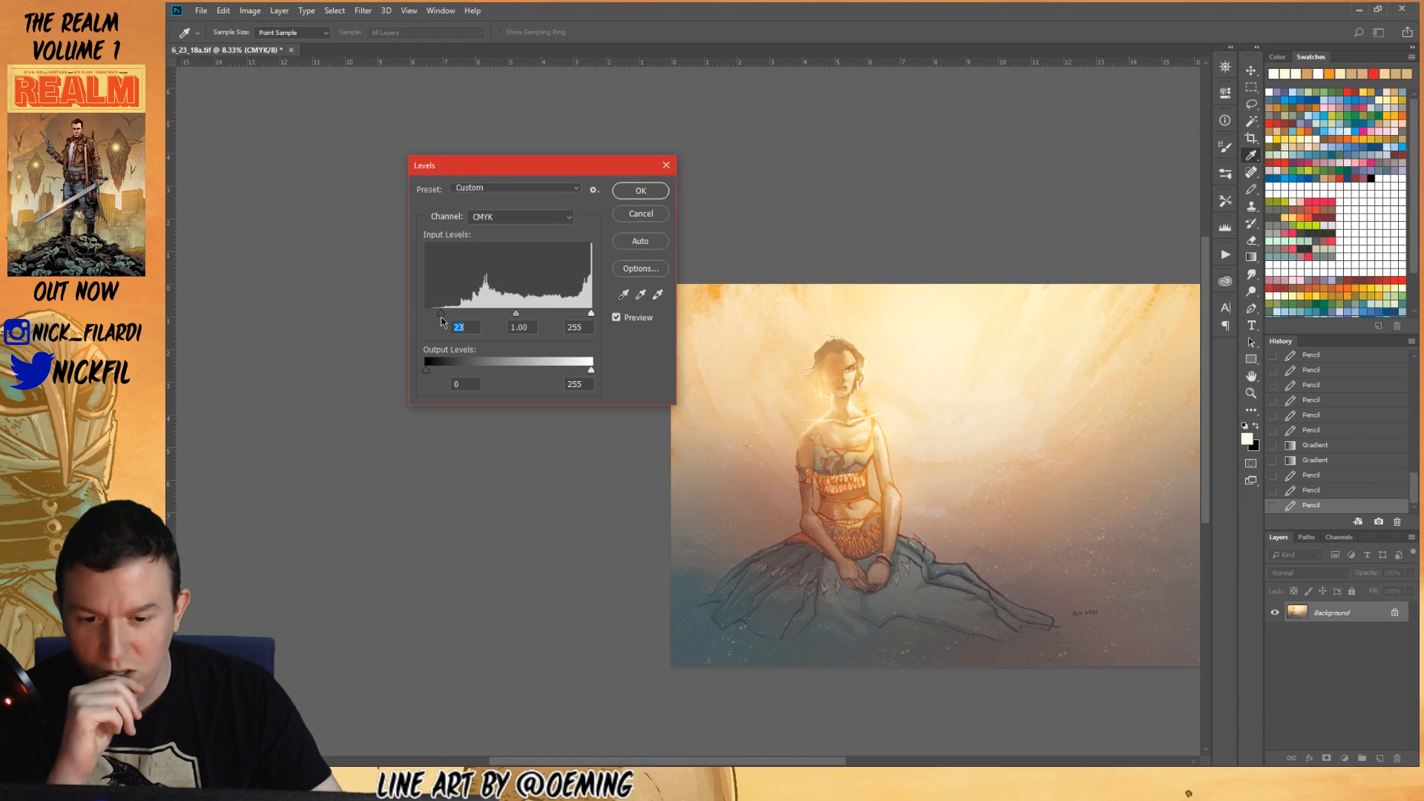
pyautogui.moveTo(591, 315); pyautogui.dragTo(584, 318)
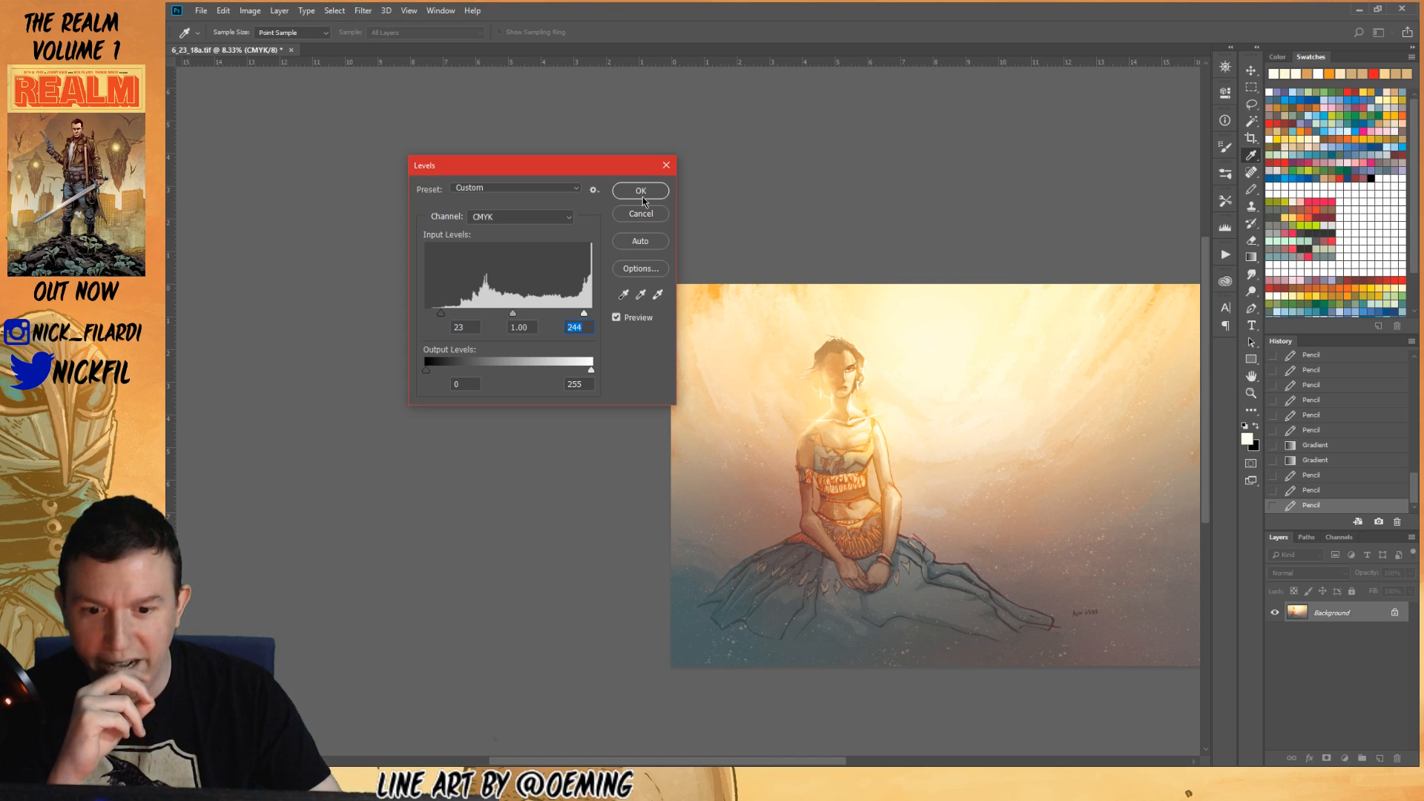
pyautogui.click(641, 191)
# - Compare the illustration before and after the Levels adjustment by switching between history states, ending on the adjusted version
pyautogui.press('z')
pyautogui.click(862, 441)
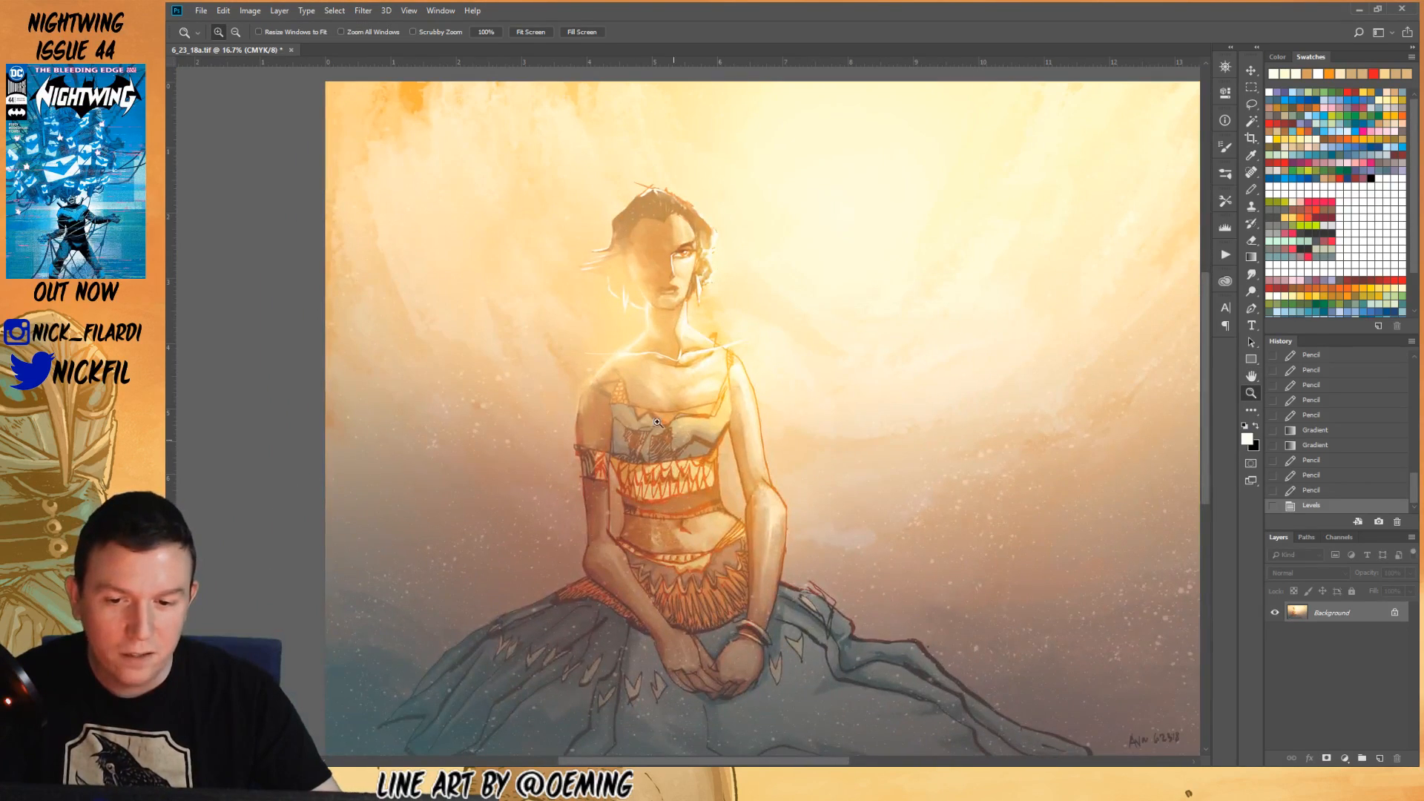
pyautogui.keyDown('alt'); pyautogui.click(657, 422); pyautogui.keyUp('alt')
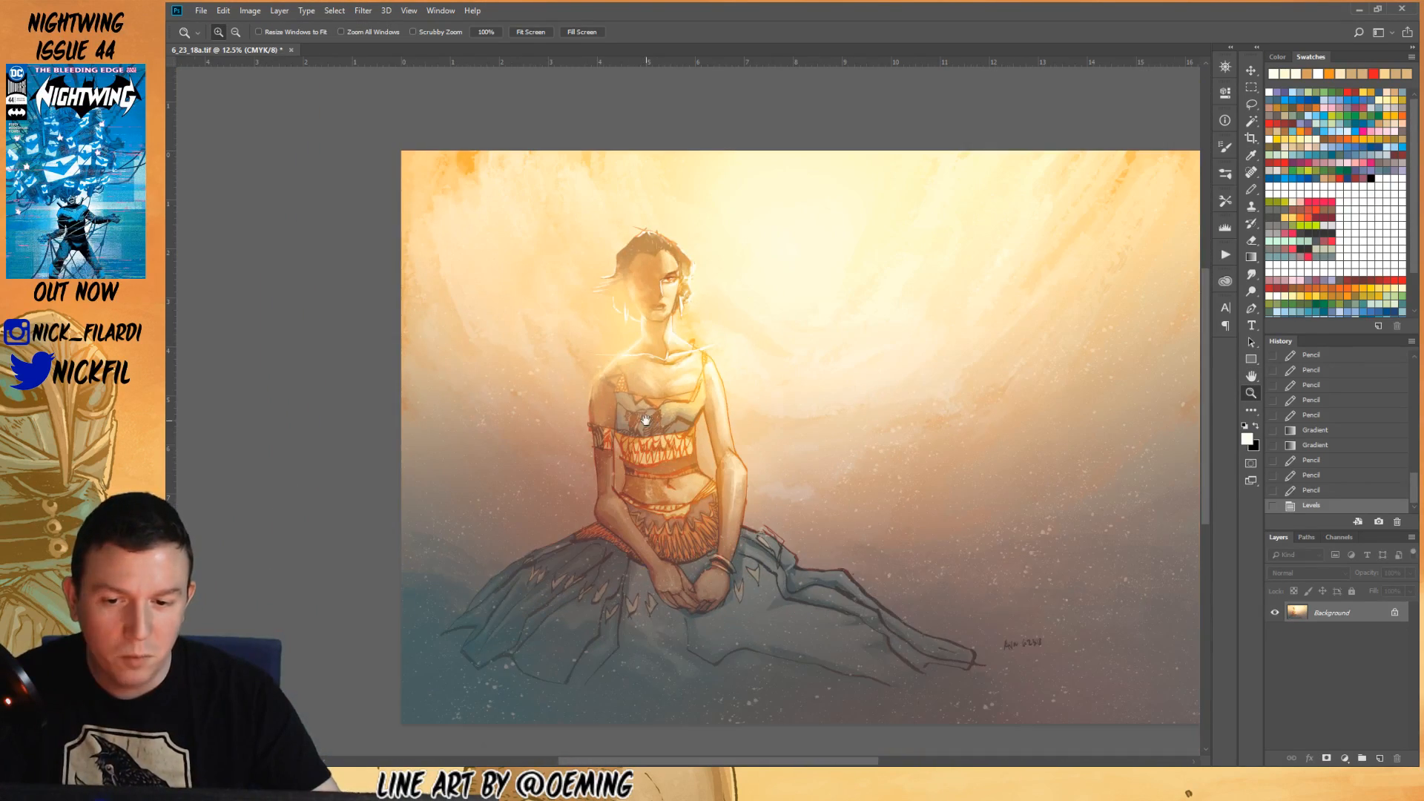
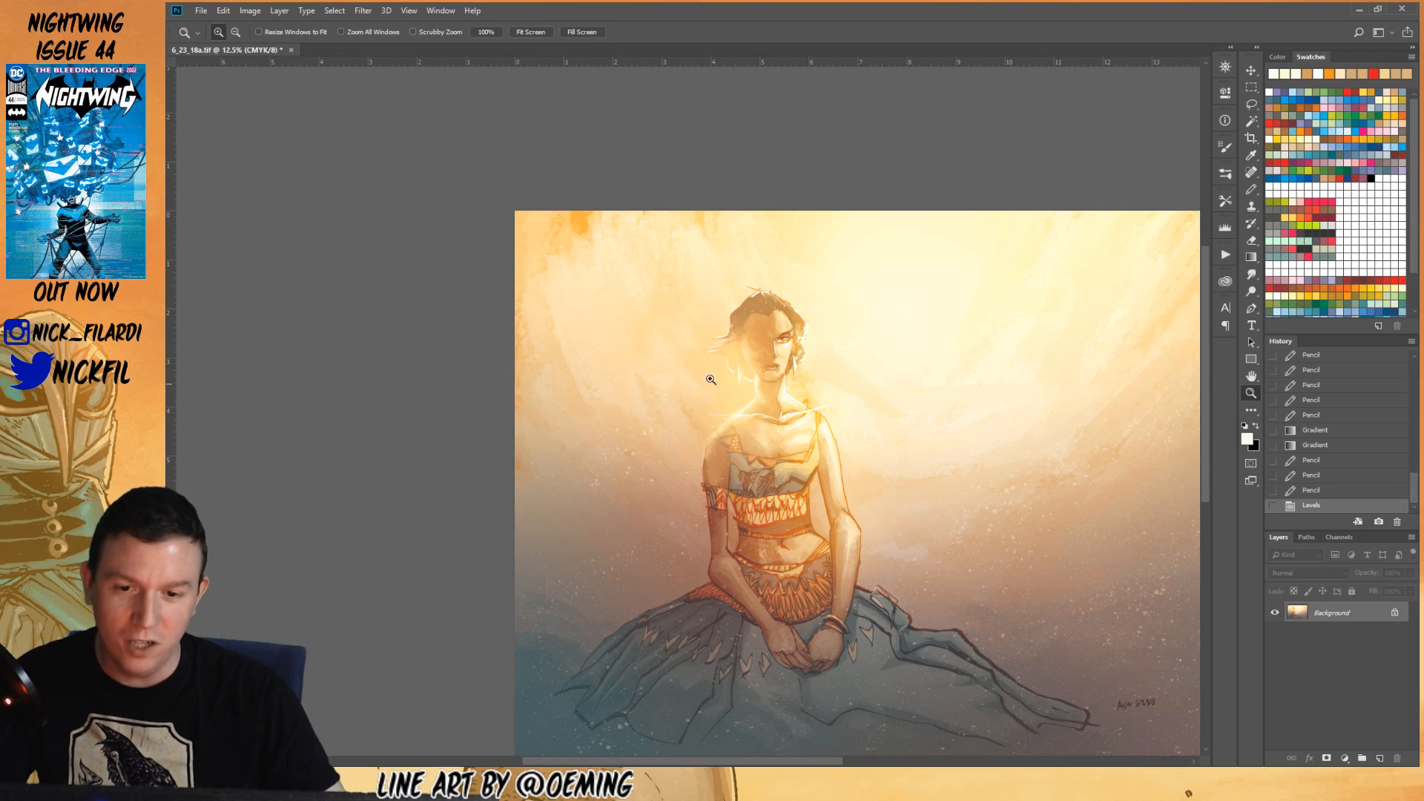
pyautogui.scroll(-5, 850, 402)
pyautogui.click(787, 371)
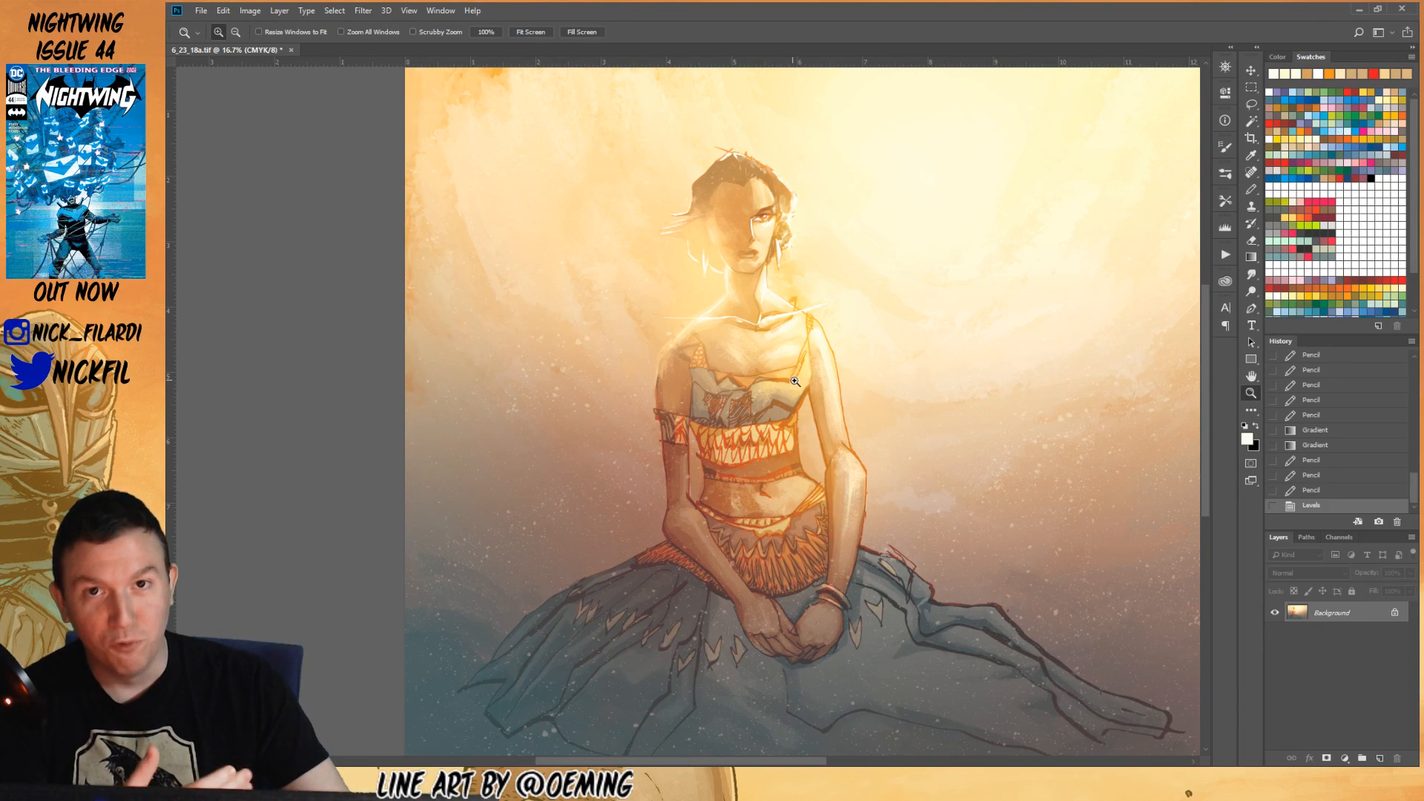
pyautogui.click(1324, 495)
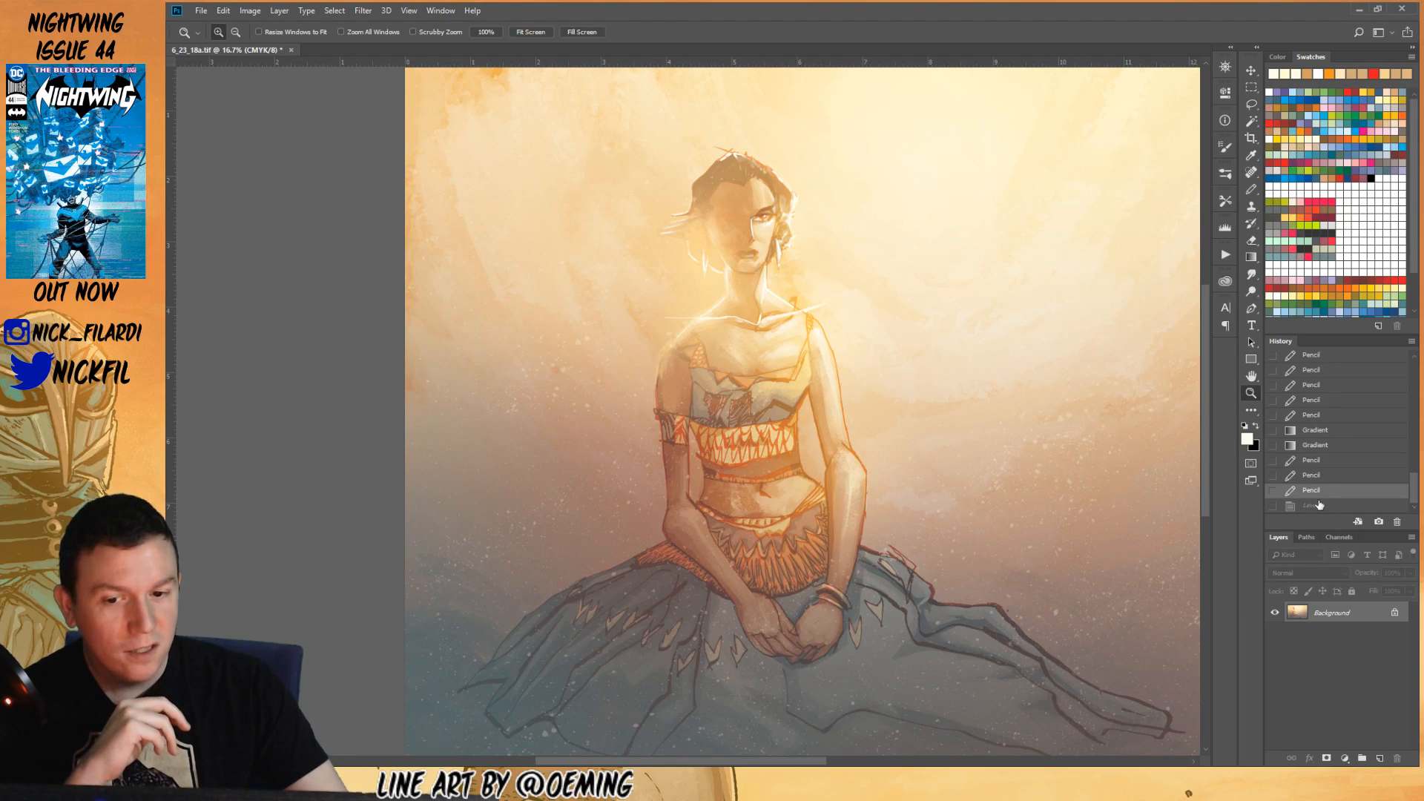
pyautogui.click(1320, 509)
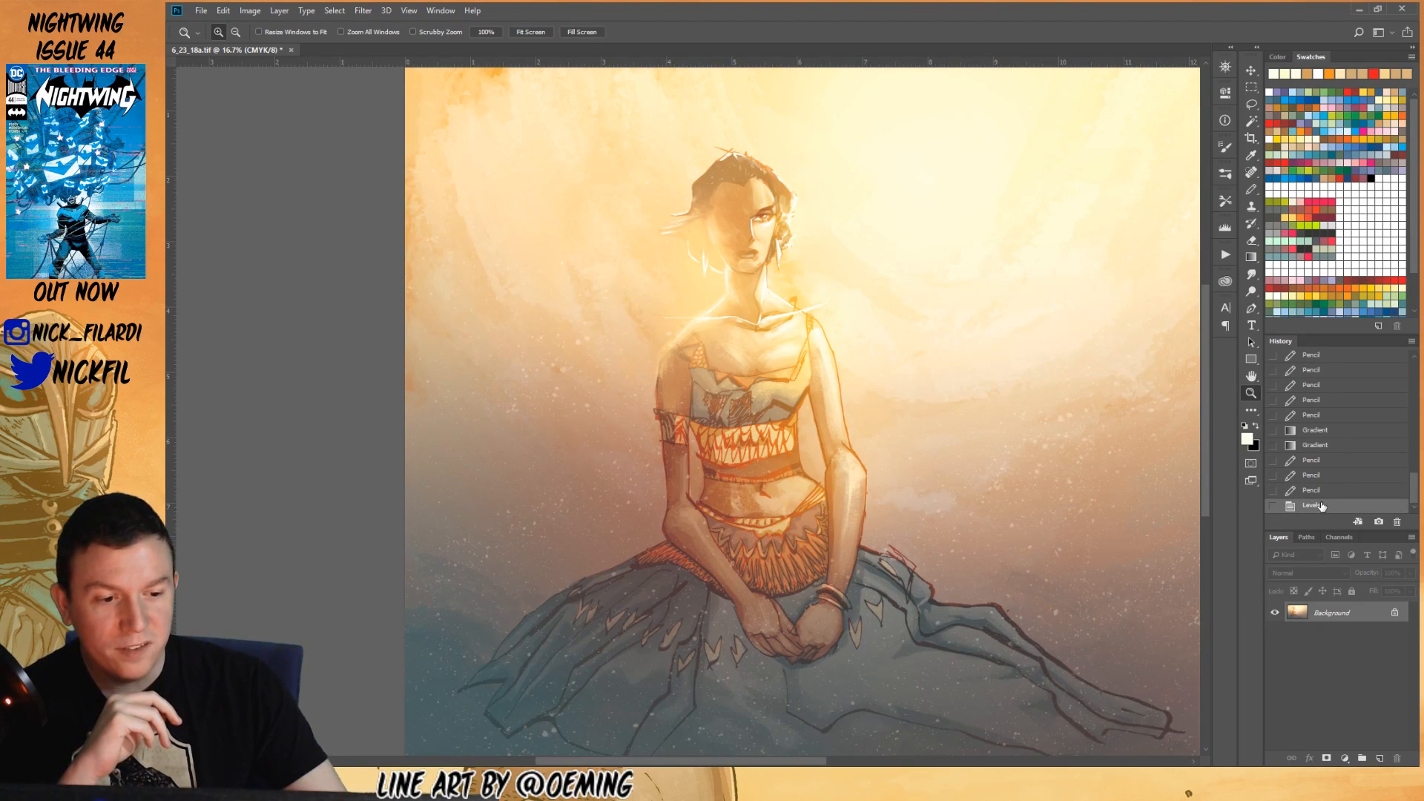
pyautogui.click(1313, 492)
pyautogui.click(1319, 507)
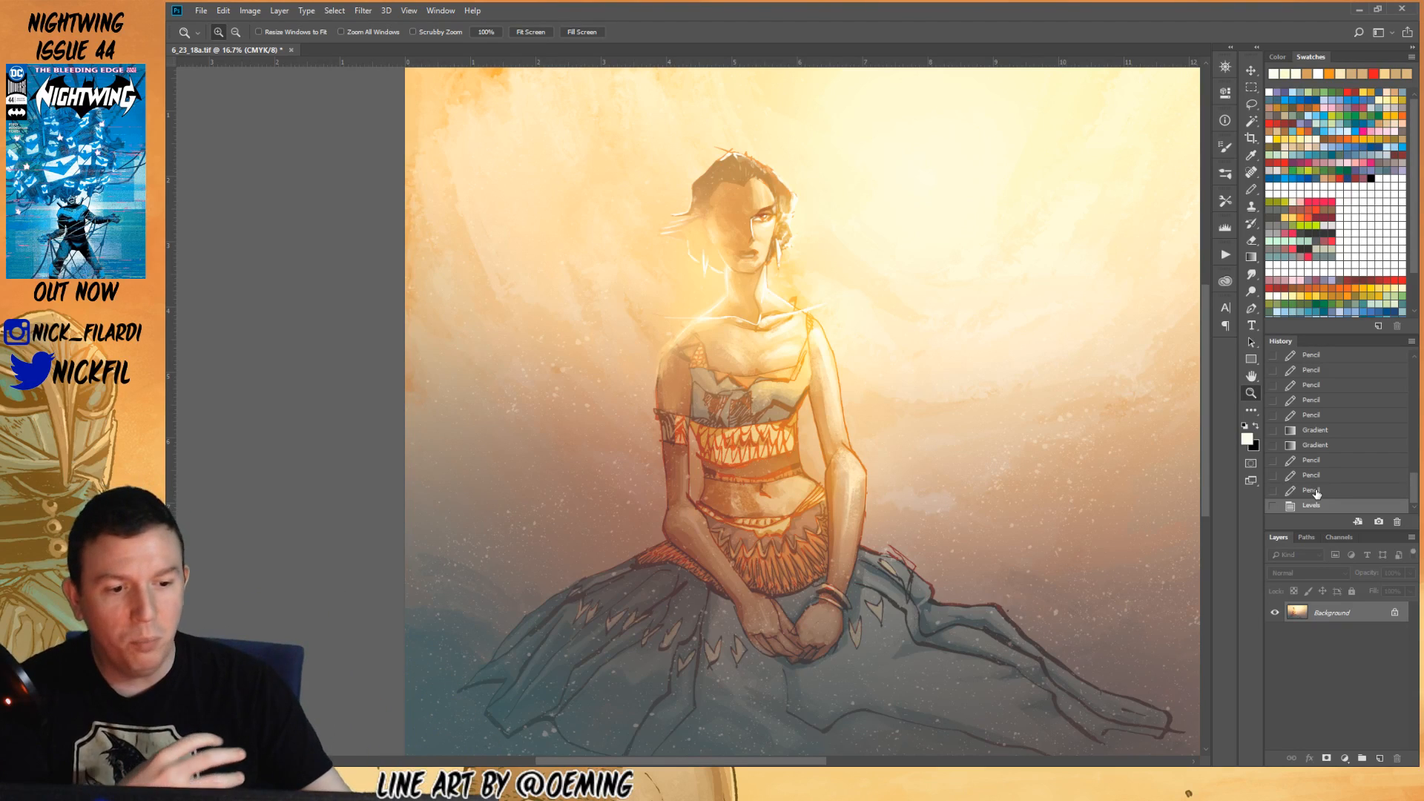
pyautogui.click(1315, 491)
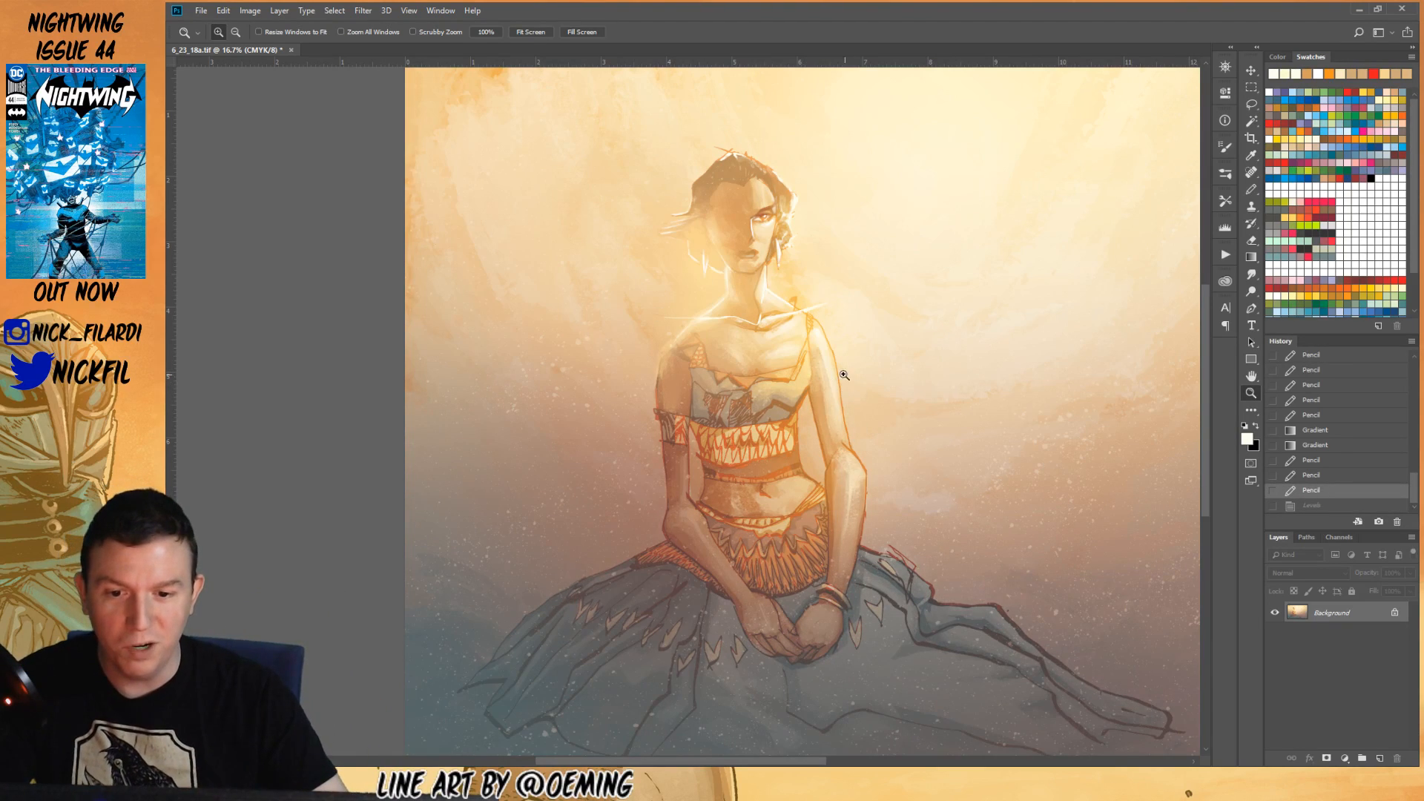
pyautogui.keyDown('alt'); pyautogui.click(759, 317); pyautogui.keyUp('alt')
pyautogui.moveTo(768, 415); pyautogui.dragTo(825, 526)
pyautogui.moveTo(988, 688); pyautogui.dragTo(887, 637)
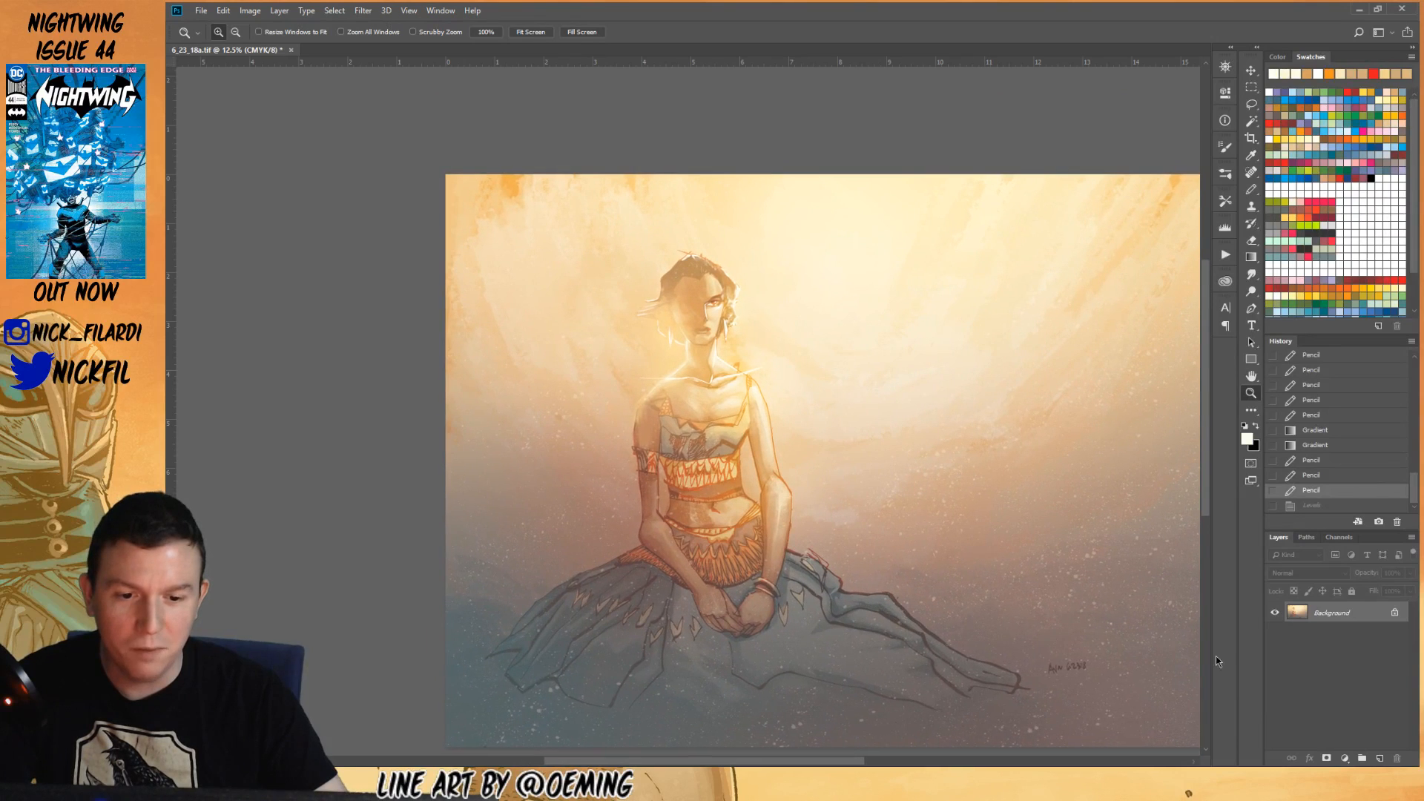
pyautogui.click(1314, 507)
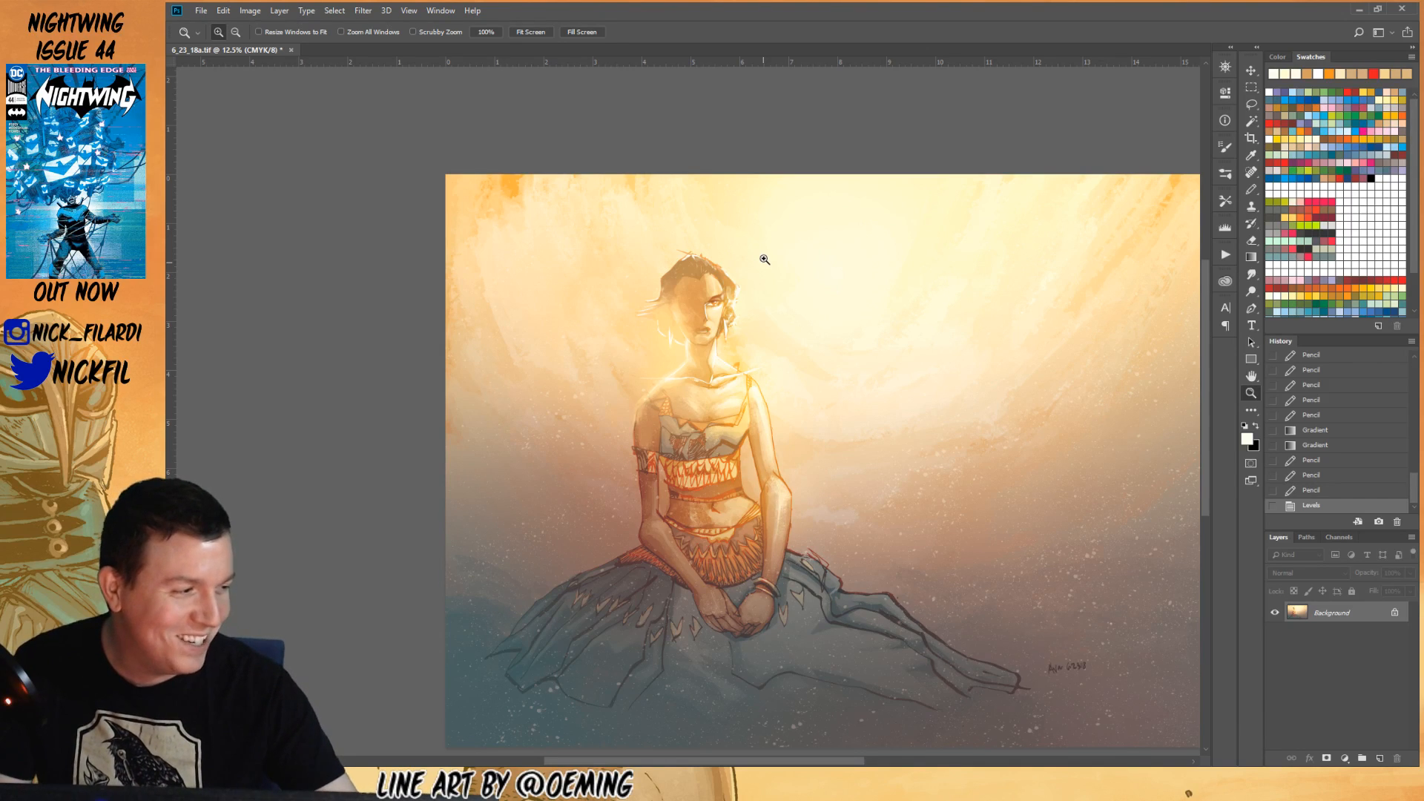
# - Sample orange from the garment and touch up the lit-side shoulder strap with the Pencil at 50% opacity
pyautogui.click(756, 359)
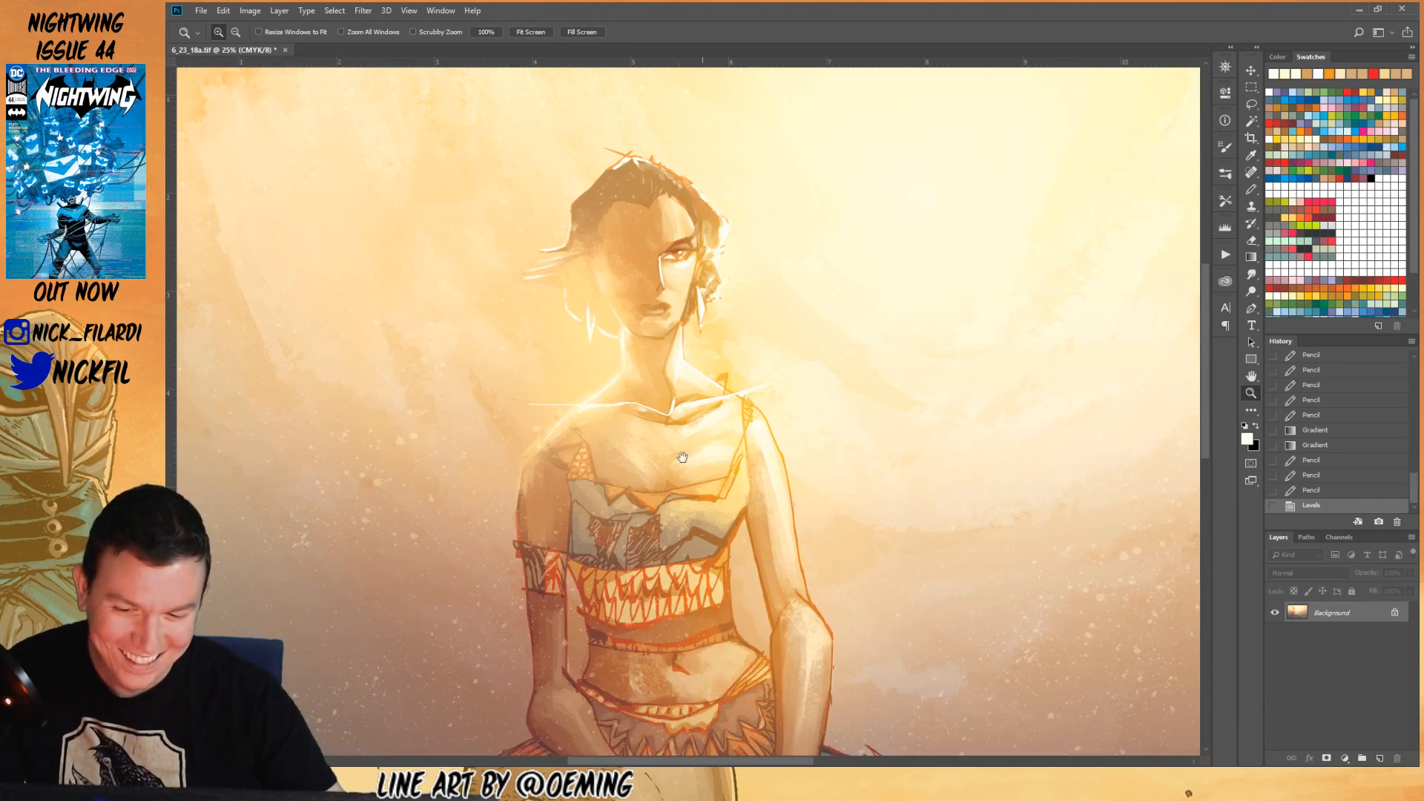
pyautogui.moveTo(701, 448); pyautogui.dragTo(677, 387)
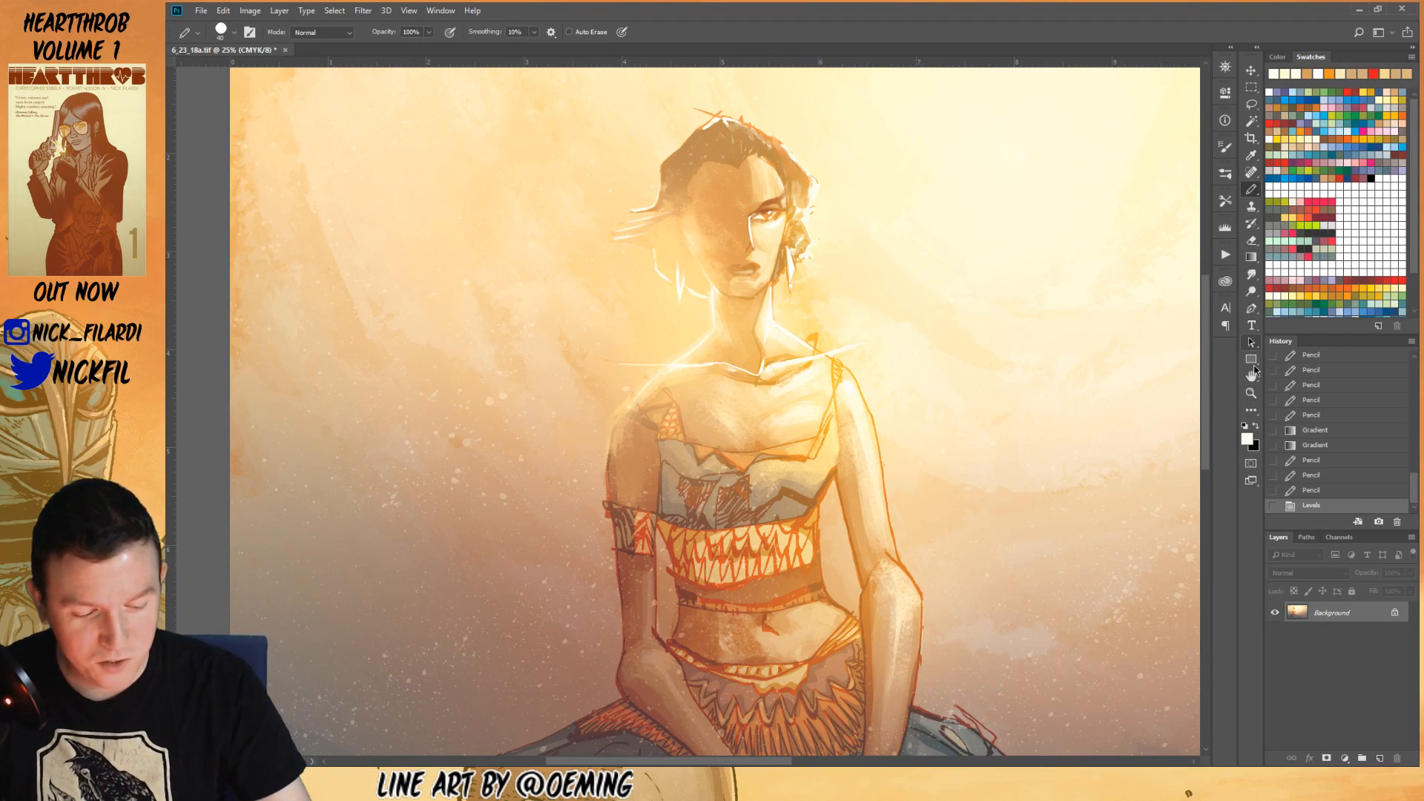
pyautogui.moveTo(938, 573); pyautogui.dragTo(925, 482)
pyautogui.hotkey('ctrl', 'r')
pyautogui.click(1252, 189)
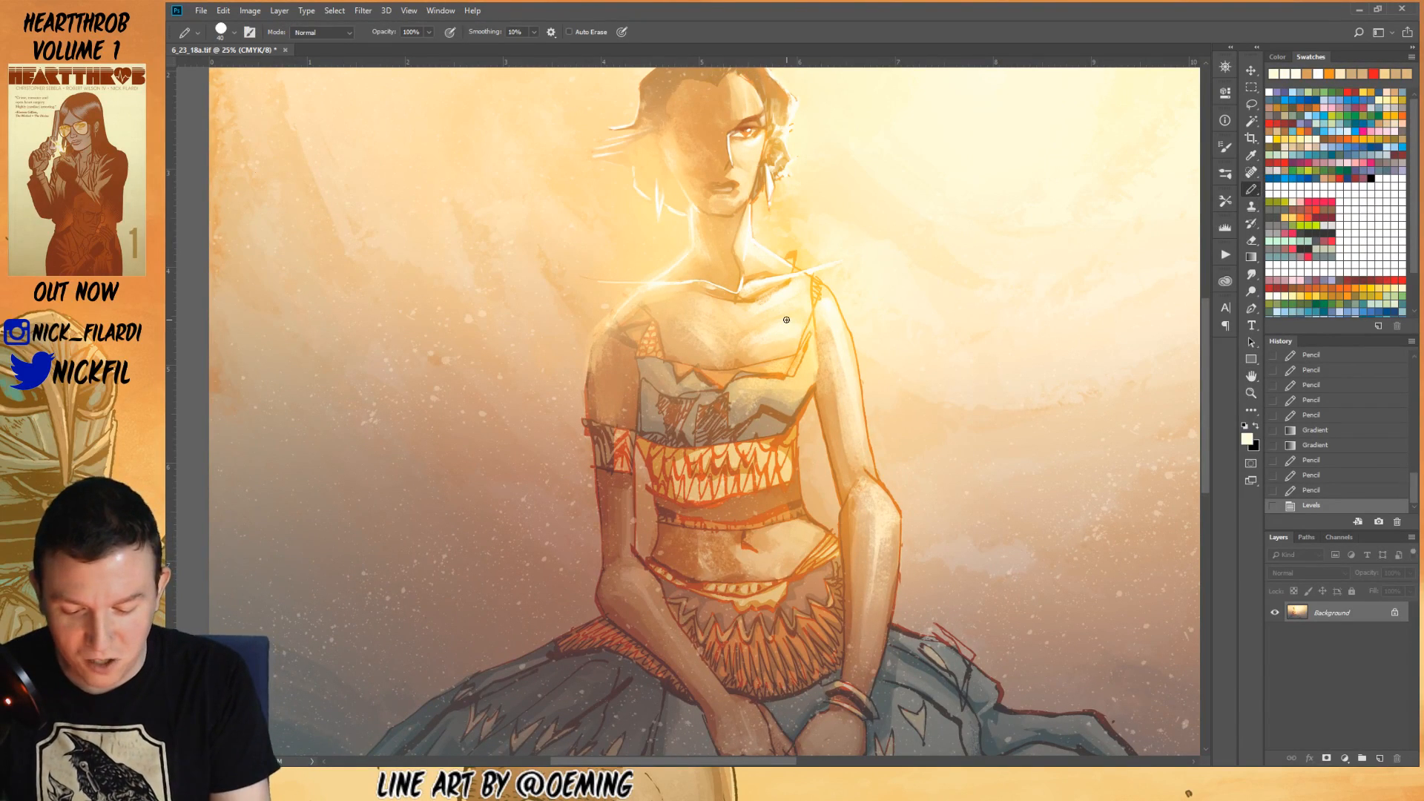
pyautogui.click(1252, 257)
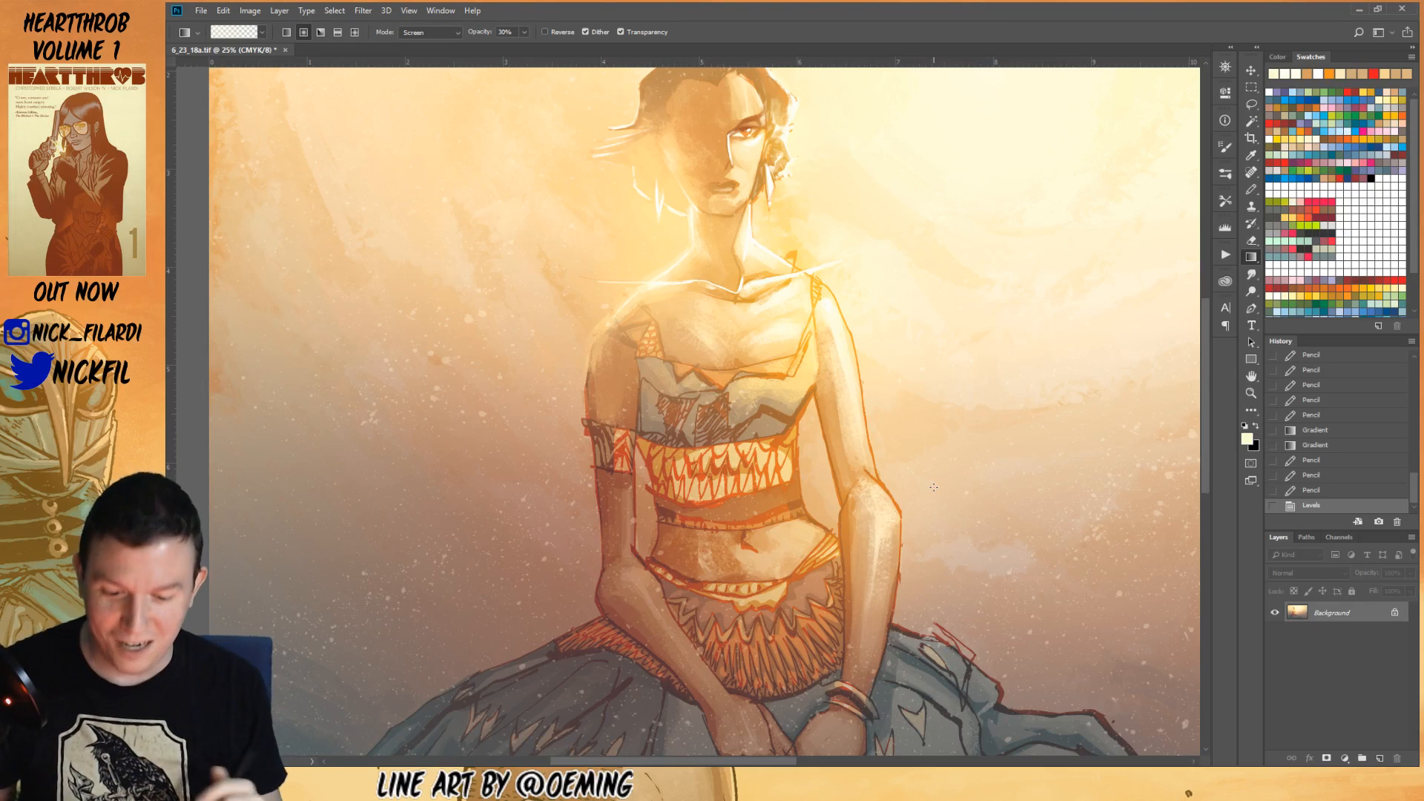
pyautogui.click(1252, 190)
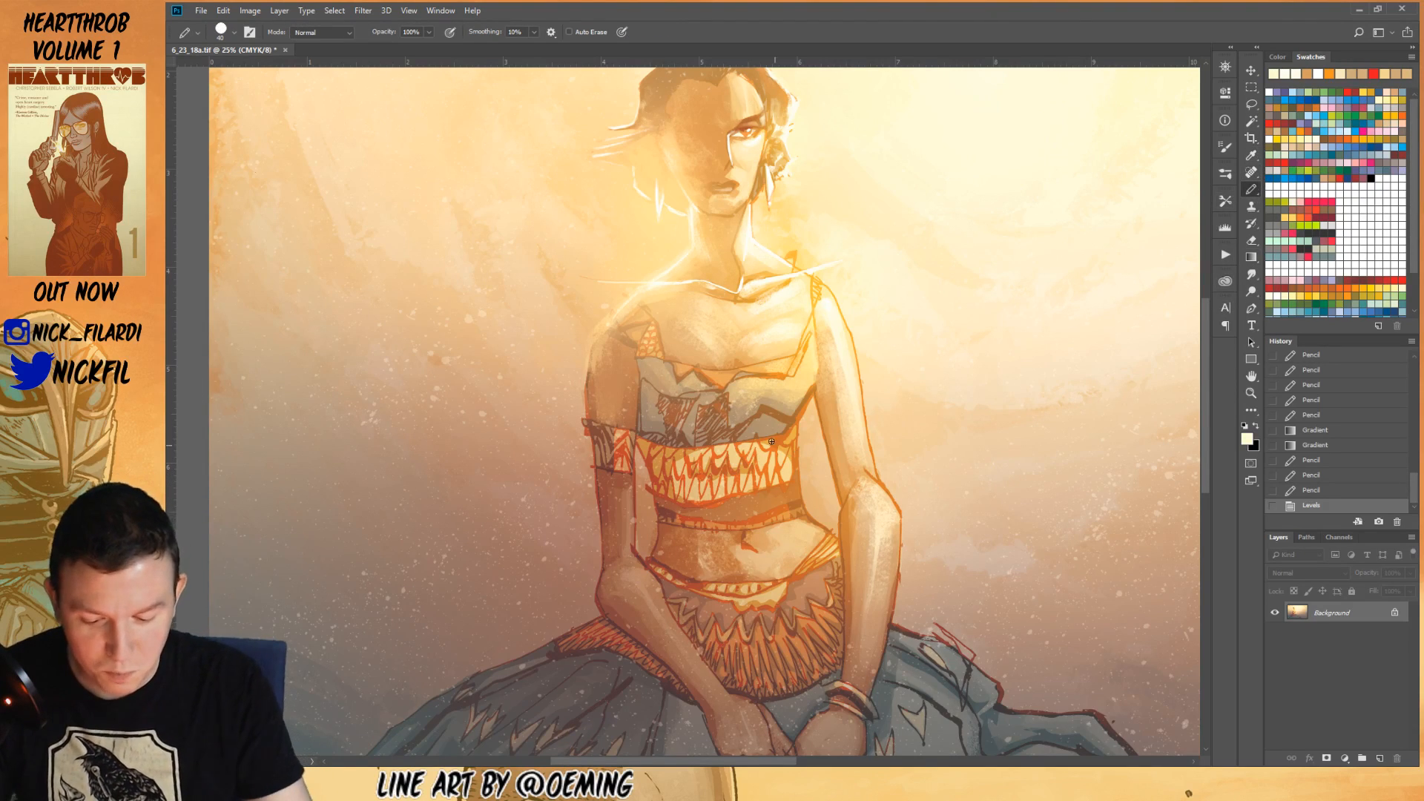
pyautogui.keyDown('alt'); pyautogui.click(779, 408); pyautogui.keyUp('alt')
pyautogui.moveTo(810, 278)
pyautogui.mouseDown()
pyautogui.moveTo(811, 308)
pyautogui.moveTo(811, 279)
pyautogui.mouseUp()
pyautogui.hotkey('ctrl', 'z')
pyautogui.keyDown('alt'); pyautogui.click(787, 374); pyautogui.keyUp('alt')
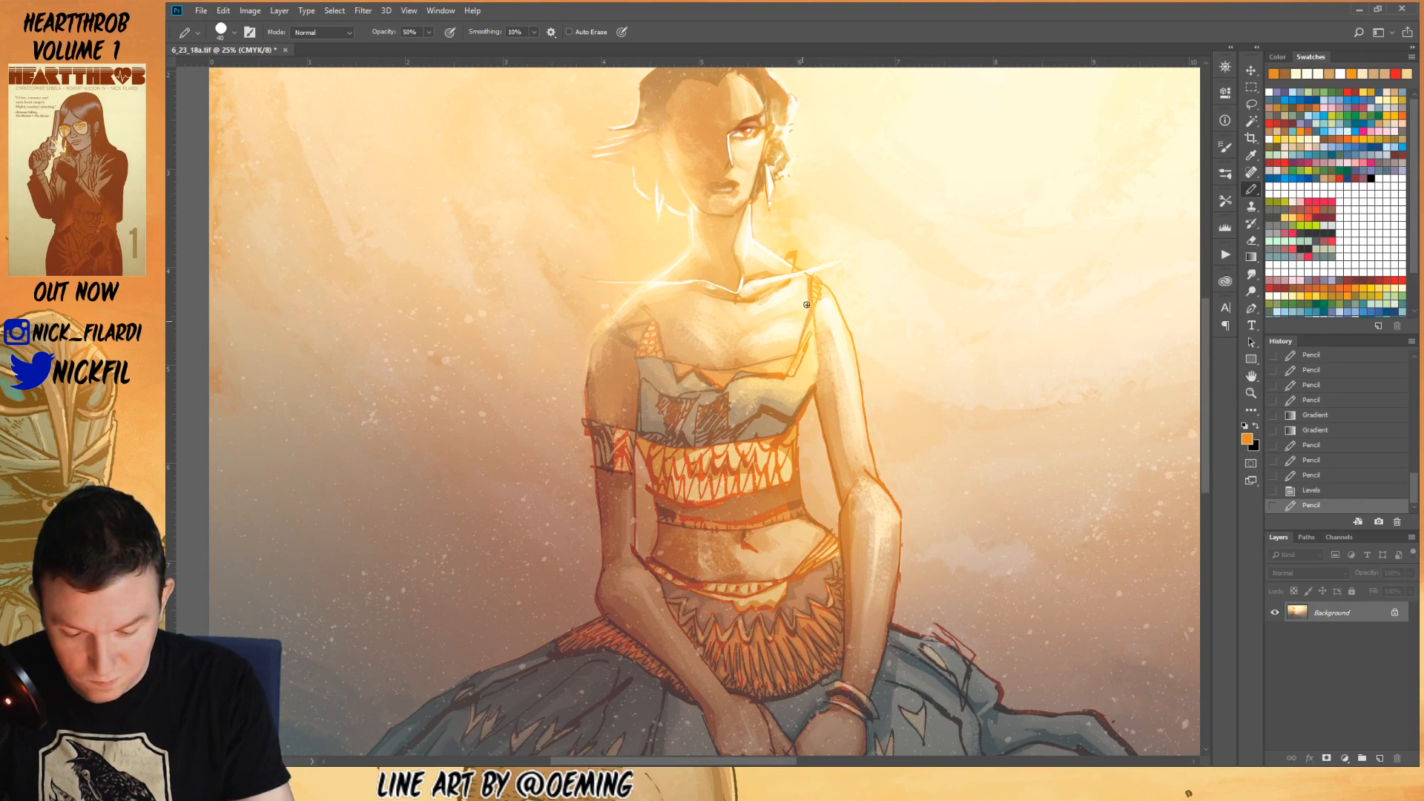
# - Draw sampled orange and tan shading strokes along the inner edge of the lit upper arm at 50% opacity
pyautogui.moveTo(745, 367)
pyautogui.mouseDown()
pyautogui.moveTo(774, 352)
pyautogui.moveTo(723, 369)
pyautogui.moveTo(800, 347)
pyautogui.moveTo(738, 363)
pyautogui.moveTo(794, 360)
pyautogui.moveTo(834, 319)
pyautogui.moveTo(810, 354)
pyautogui.moveTo(819, 339)
pyautogui.moveTo(822, 382)
pyautogui.moveTo(818, 329)
pyautogui.moveTo(818, 399)
pyautogui.moveTo(815, 315)
pyautogui.moveTo(835, 476)
pyautogui.mouseUp()
pyautogui.keyDown('alt'); pyautogui.click(821, 338); pyautogui.keyUp('alt')
pyautogui.keyDown('alt'); pyautogui.click(825, 377); pyautogui.keyUp('alt')
pyautogui.moveTo(815, 391); pyautogui.dragTo(834, 475)
pyautogui.keyDown('alt'); pyautogui.click(822, 429); pyautogui.keyUp('alt')
pyautogui.moveTo(816, 395); pyautogui.dragTo(835, 488)
pyautogui.moveTo(809, 393); pyautogui.dragTo(824, 455)
pyautogui.keyDown('alt'); pyautogui.click(824, 396); pyautogui.keyUp('alt')
pyautogui.moveTo(816, 393); pyautogui.dragTo(843, 509)
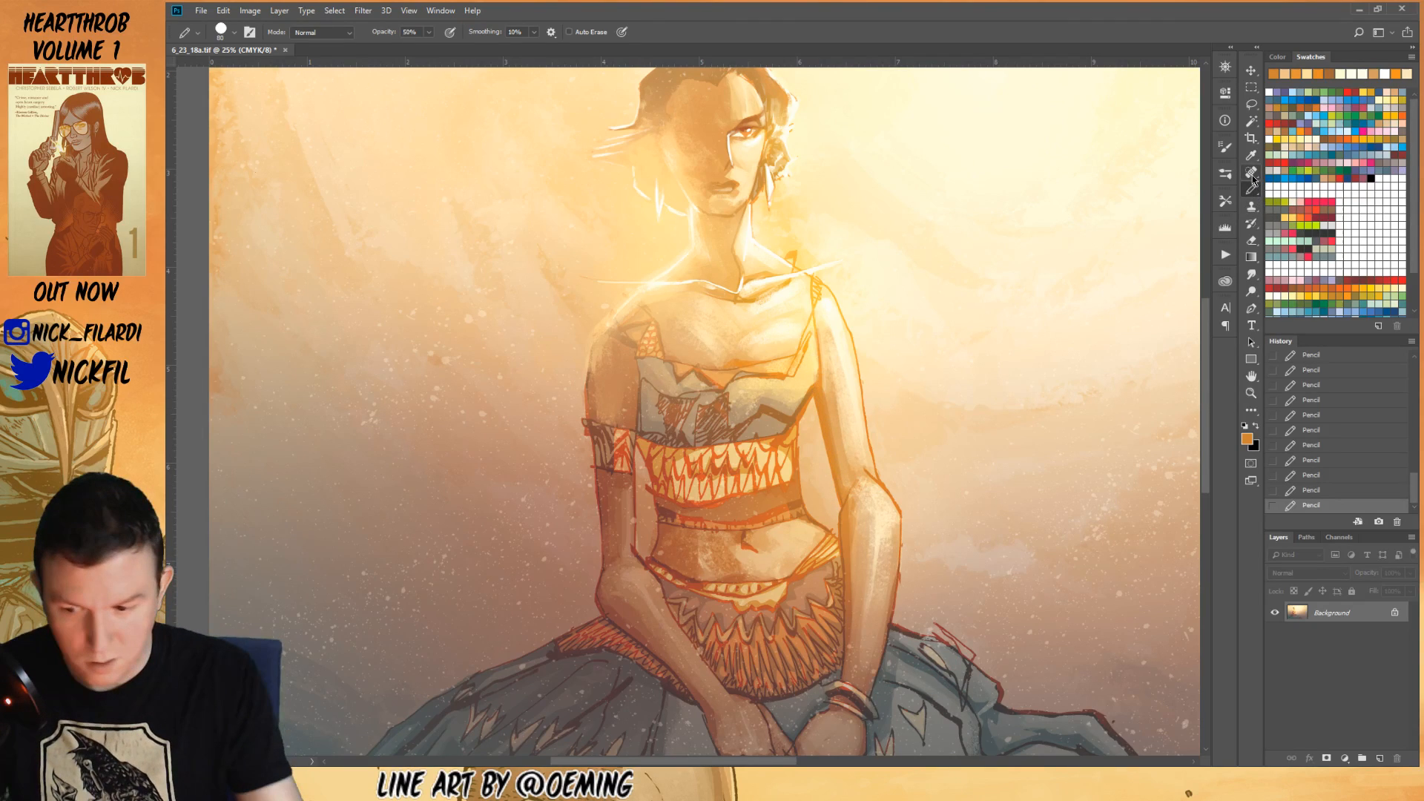
# - Switch to a textured Brush at 100% opacity and paint sampled cream from the lit side of the neck to the shoulder
pyautogui.click(234, 32)
pyautogui.click(326, 503)
pyautogui.click(751, 223)
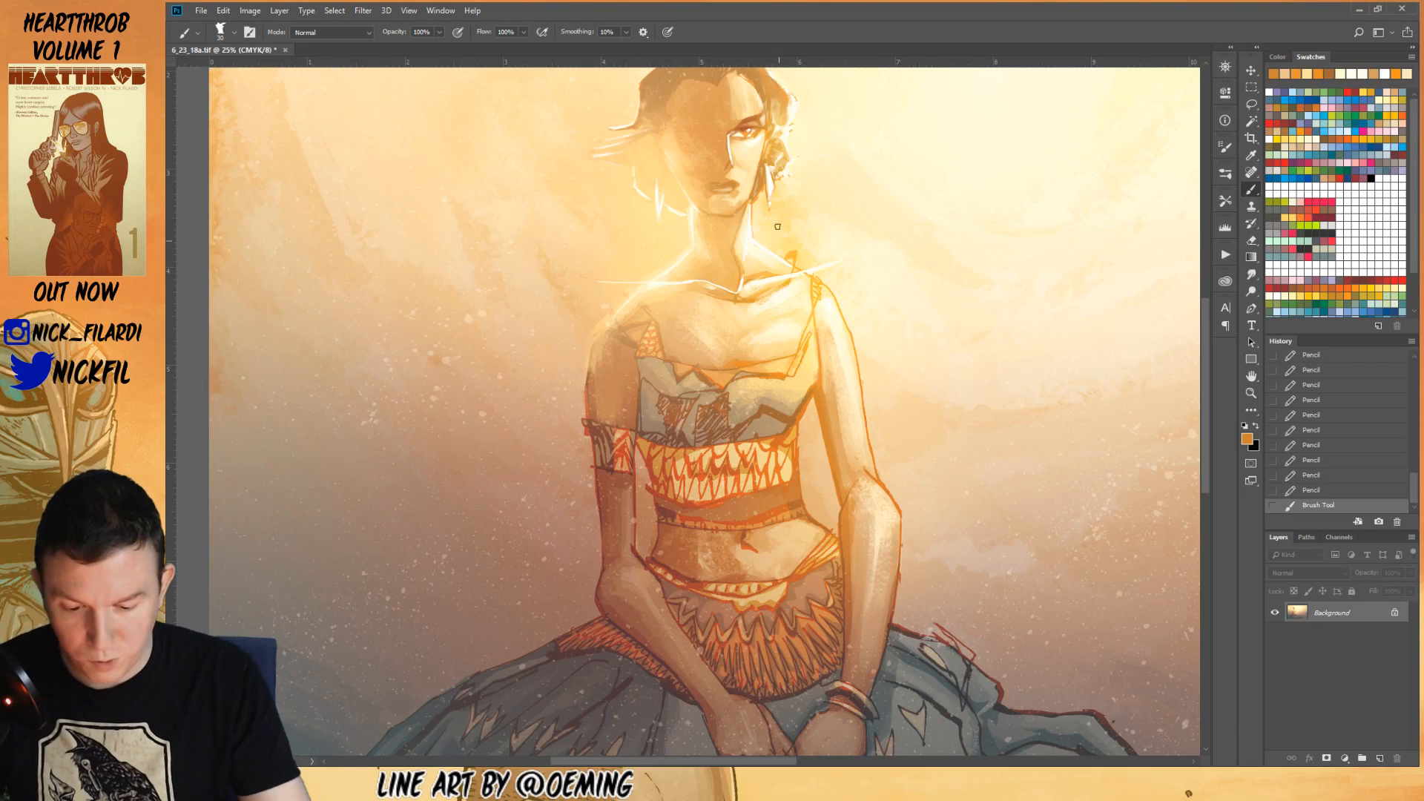
pyautogui.keyDown('alt'); pyautogui.click(753, 217); pyautogui.keyUp('alt')
pyautogui.moveTo(751, 218)
pyautogui.mouseDown()
pyautogui.moveTo(745, 270)
pyautogui.moveTo(756, 212)
pyautogui.moveTo(763, 243)
pyautogui.moveTo(757, 212)
pyautogui.moveTo(760, 242)
pyautogui.moveTo(780, 256)
pyautogui.moveTo(805, 270)
pyautogui.mouseUp()
pyautogui.keyDown('alt'); pyautogui.click(756, 212); pyautogui.keyUp('alt')
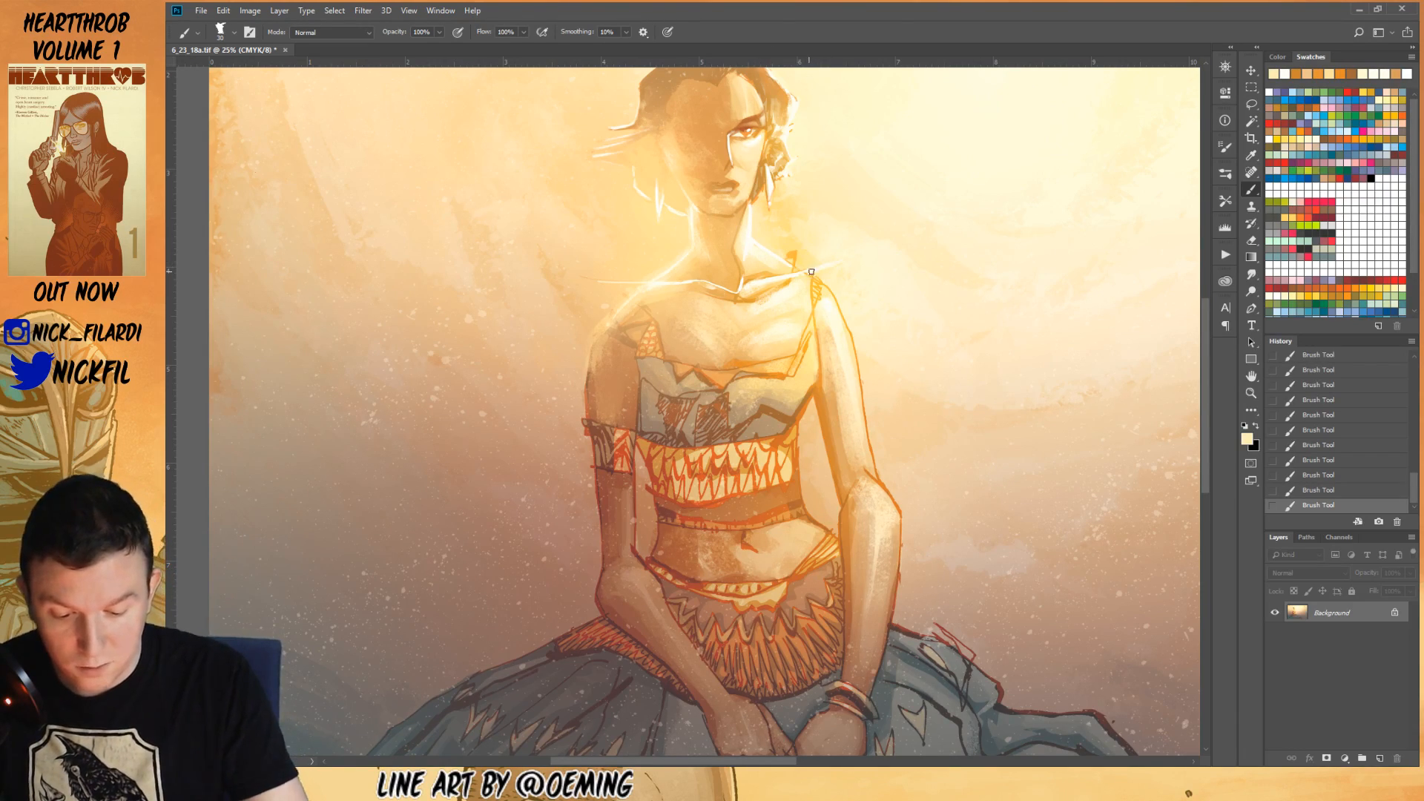
# - Sample light orange and tan skin tones from the neck and brush the shadow under the chin
pyautogui.press('space')
pyautogui.moveTo(999, 265); pyautogui.dragTo(1036, 465)
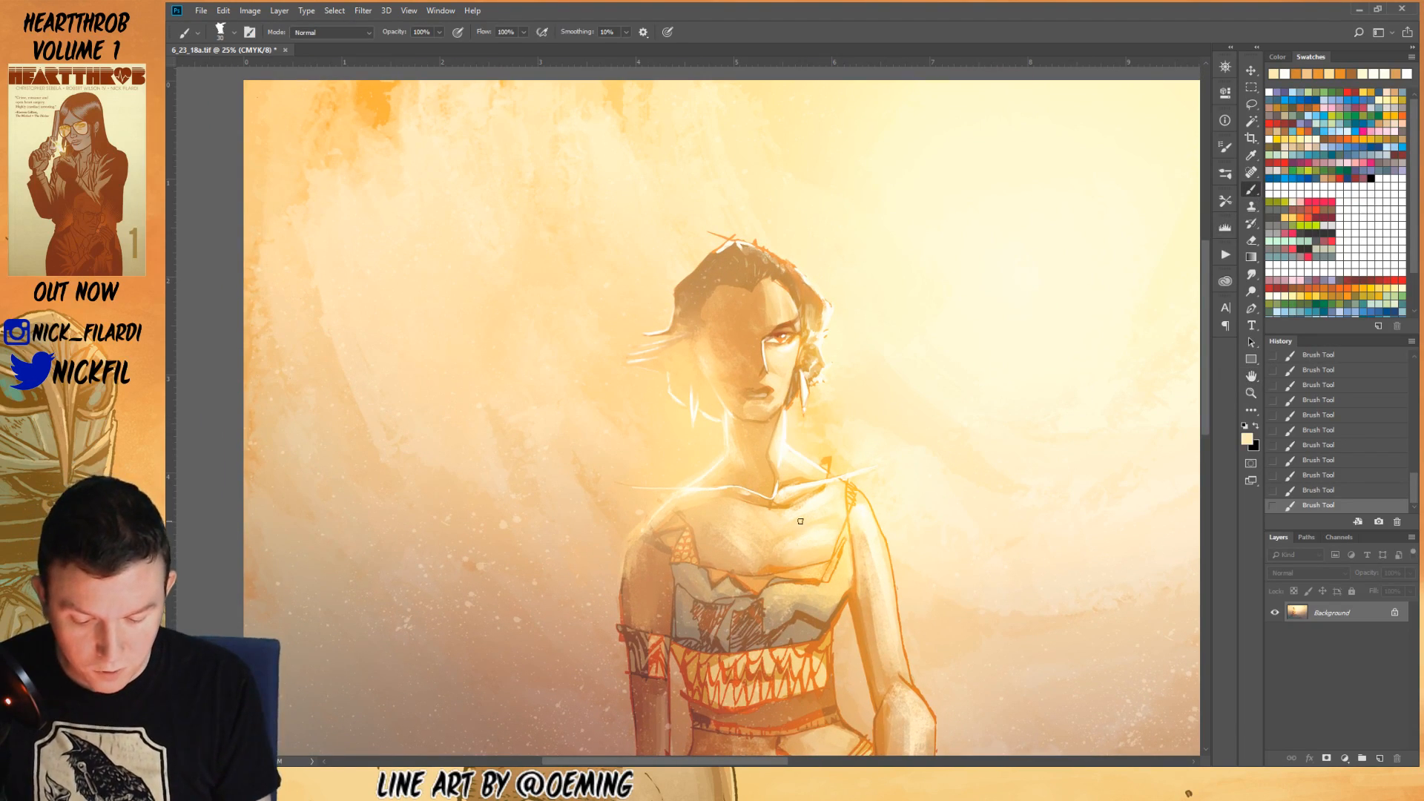
pyautogui.keyDown('alt'); pyautogui.click(772, 438); pyautogui.keyUp('alt')
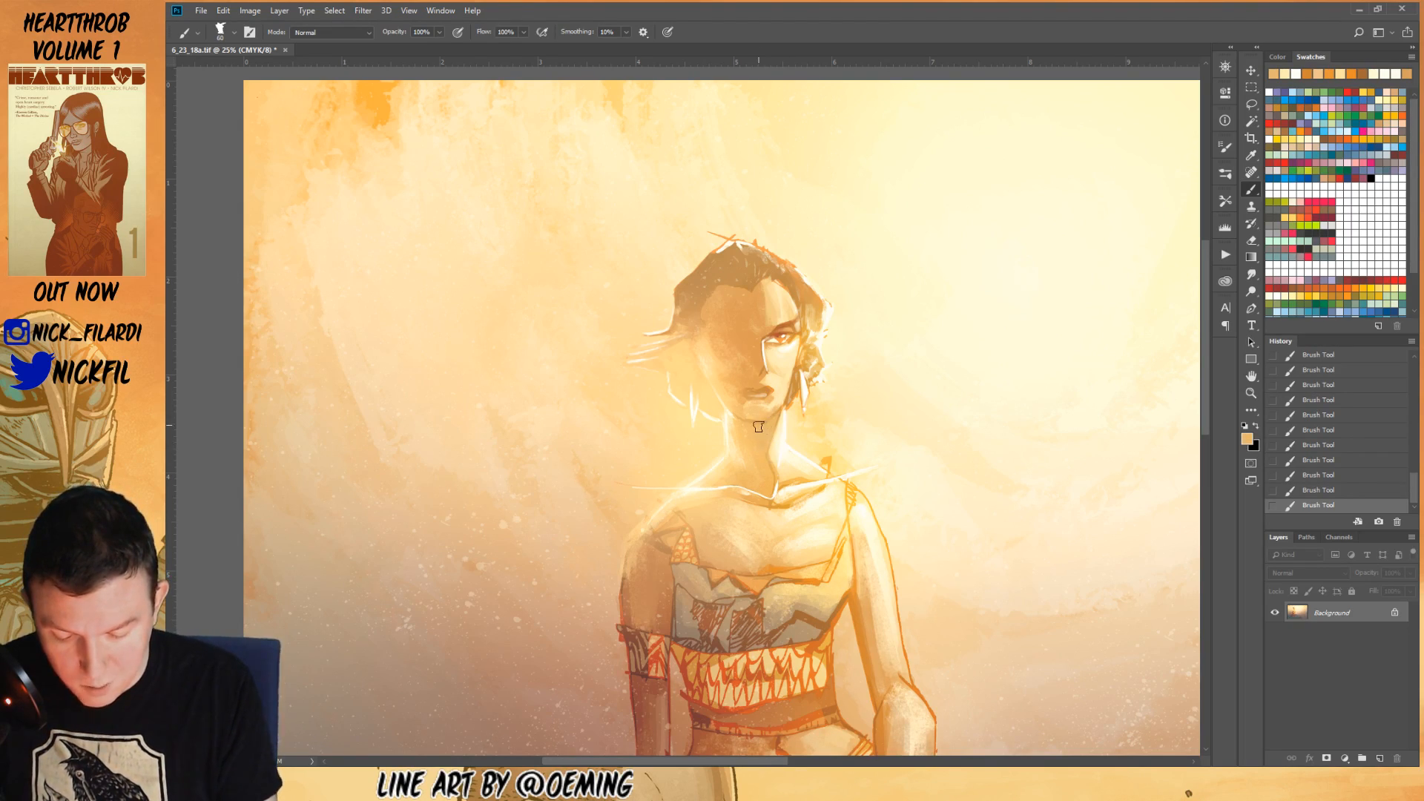
pyautogui.keyDown('alt'); pyautogui.click(770, 421); pyautogui.keyUp('alt')
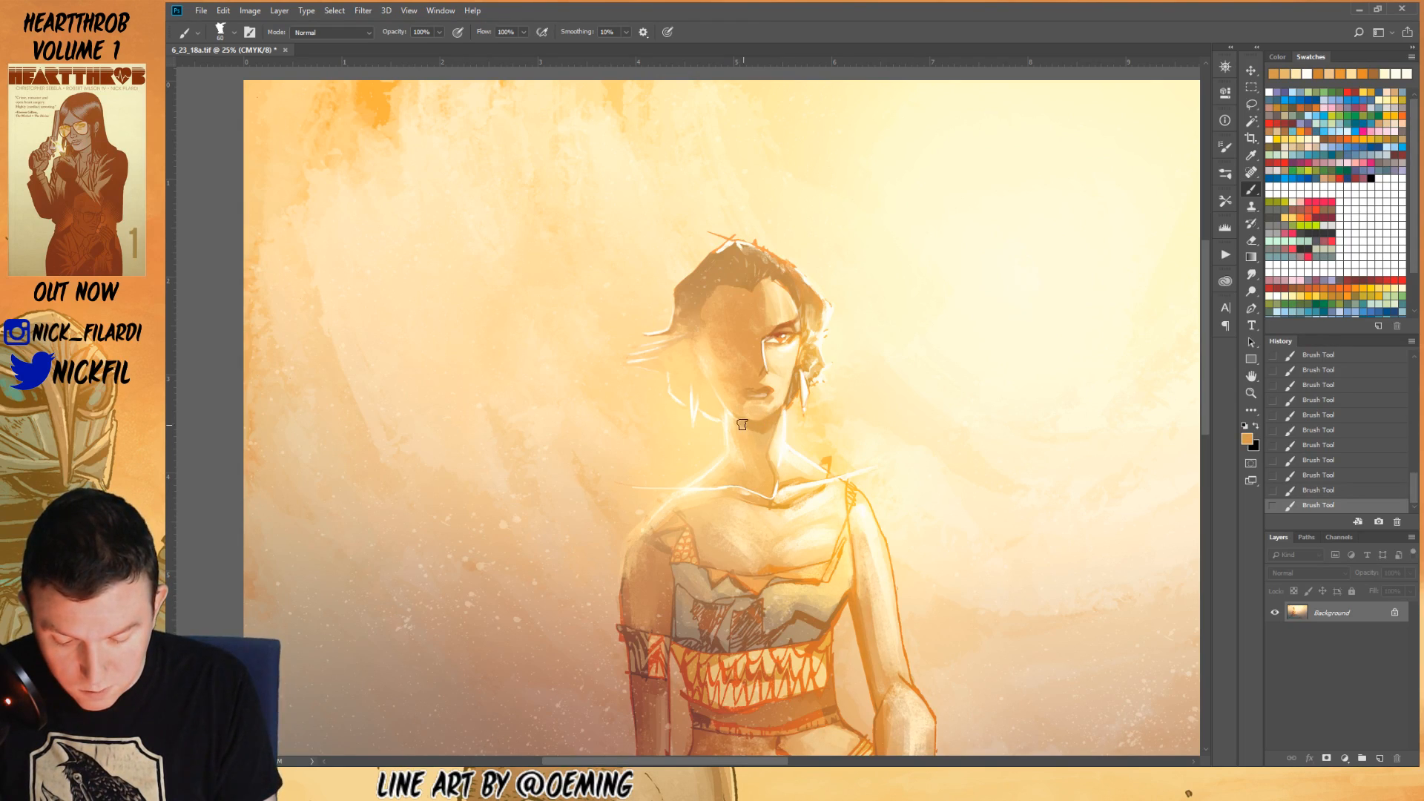
pyautogui.keyDown('alt'); pyautogui.click(762, 443); pyautogui.keyUp('alt')
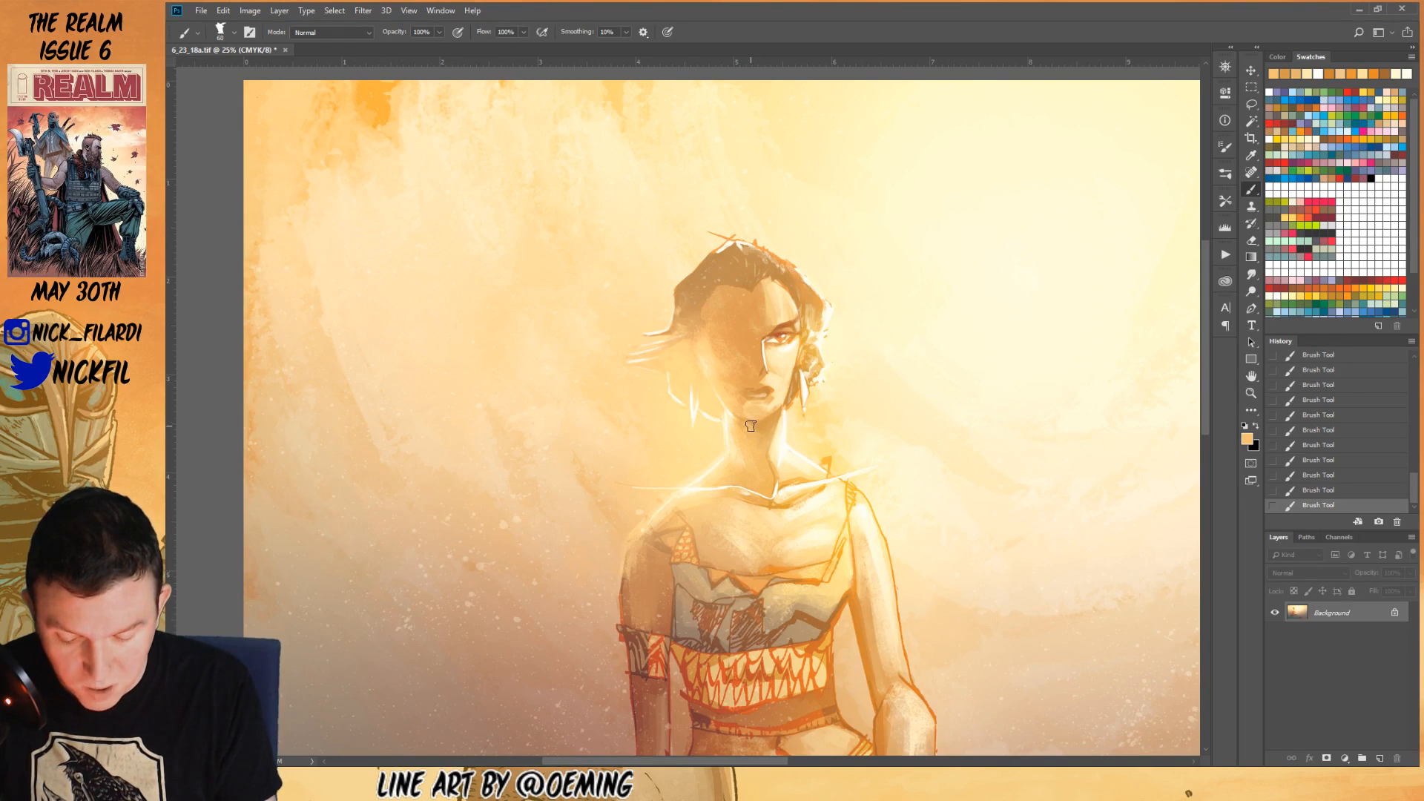
# - Sample light and mid orange skin tones from the neck with a larger Brush and blend the neck and collarbone shading
pyautogui.press('z')
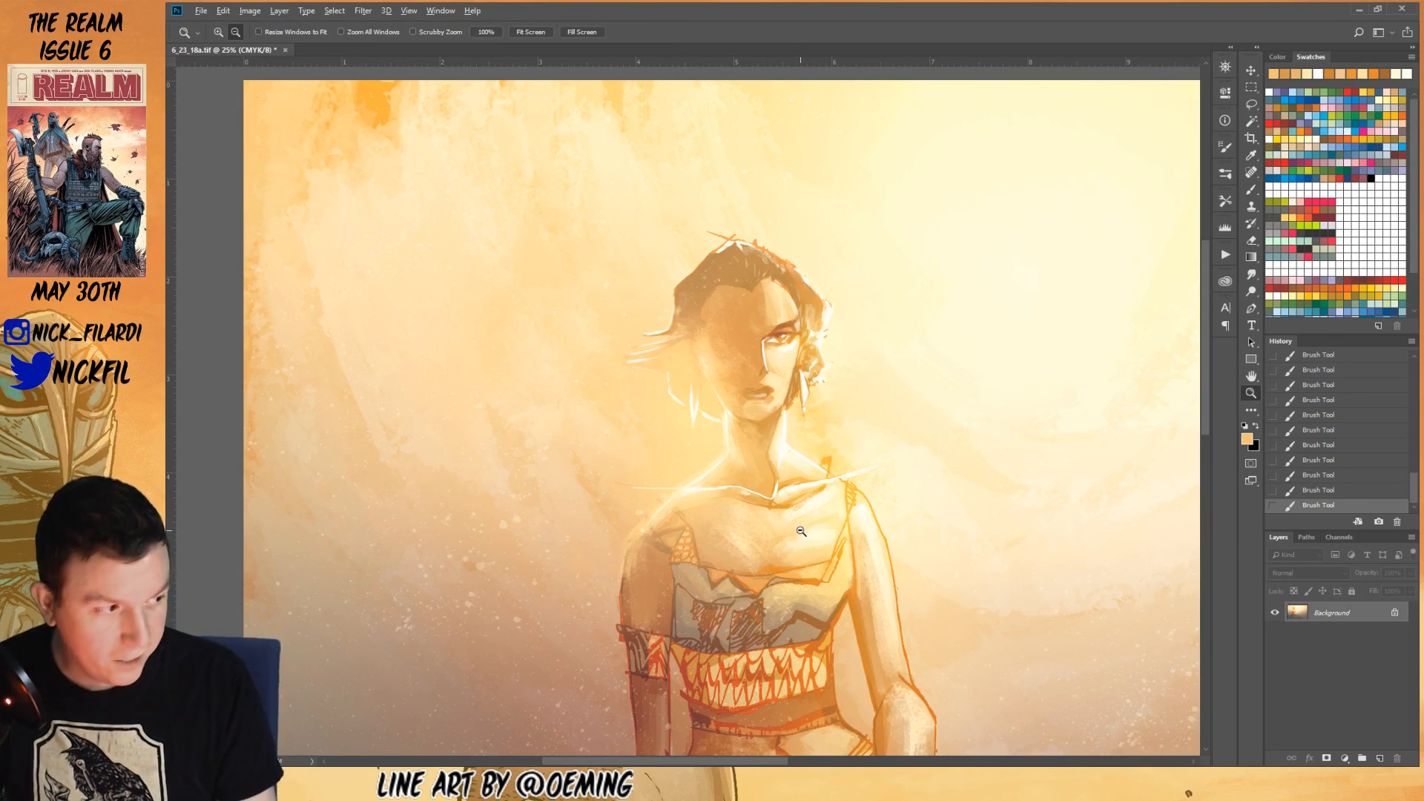
pyautogui.keyDown('alt'); pyautogui.click(809, 521); pyautogui.keyUp('alt')
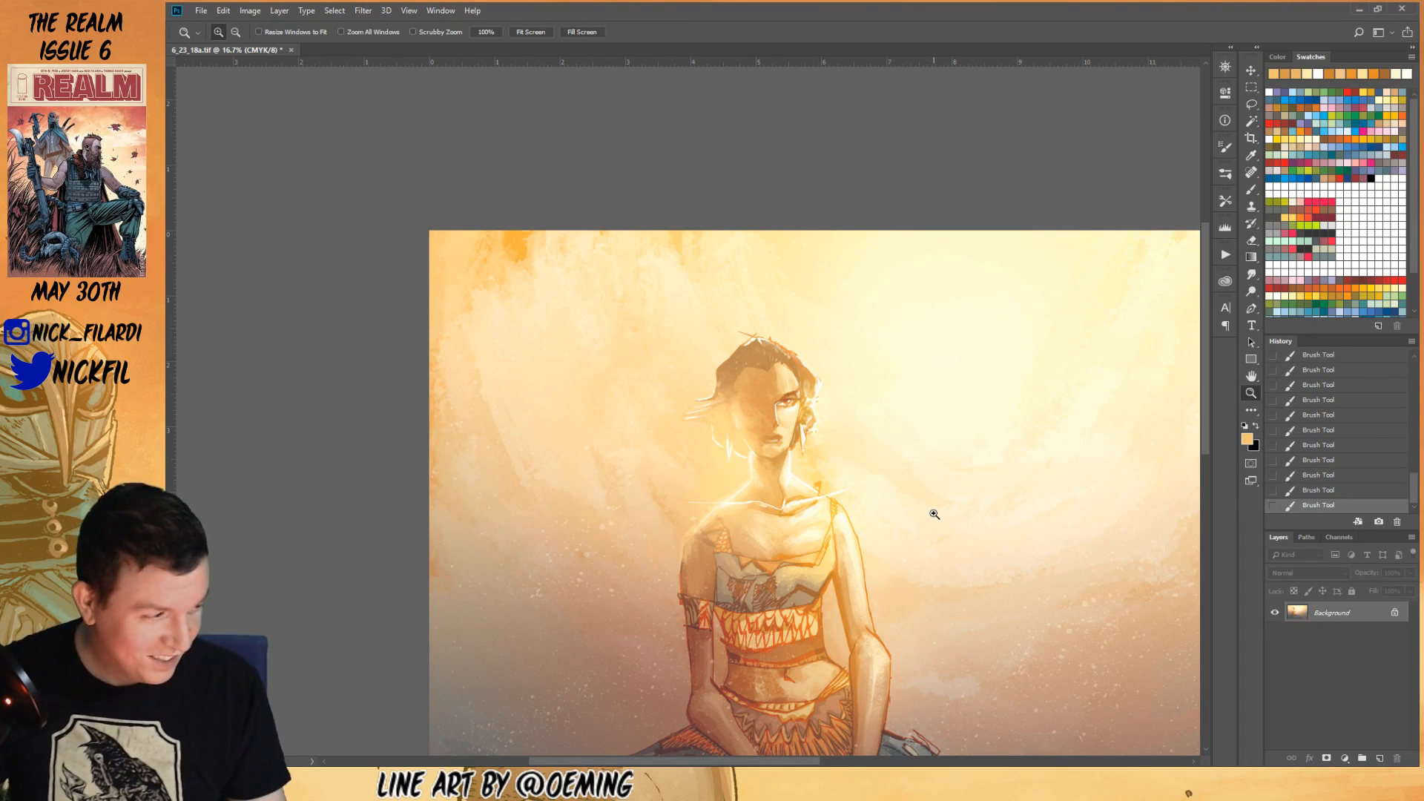
pyautogui.click(1253, 191)
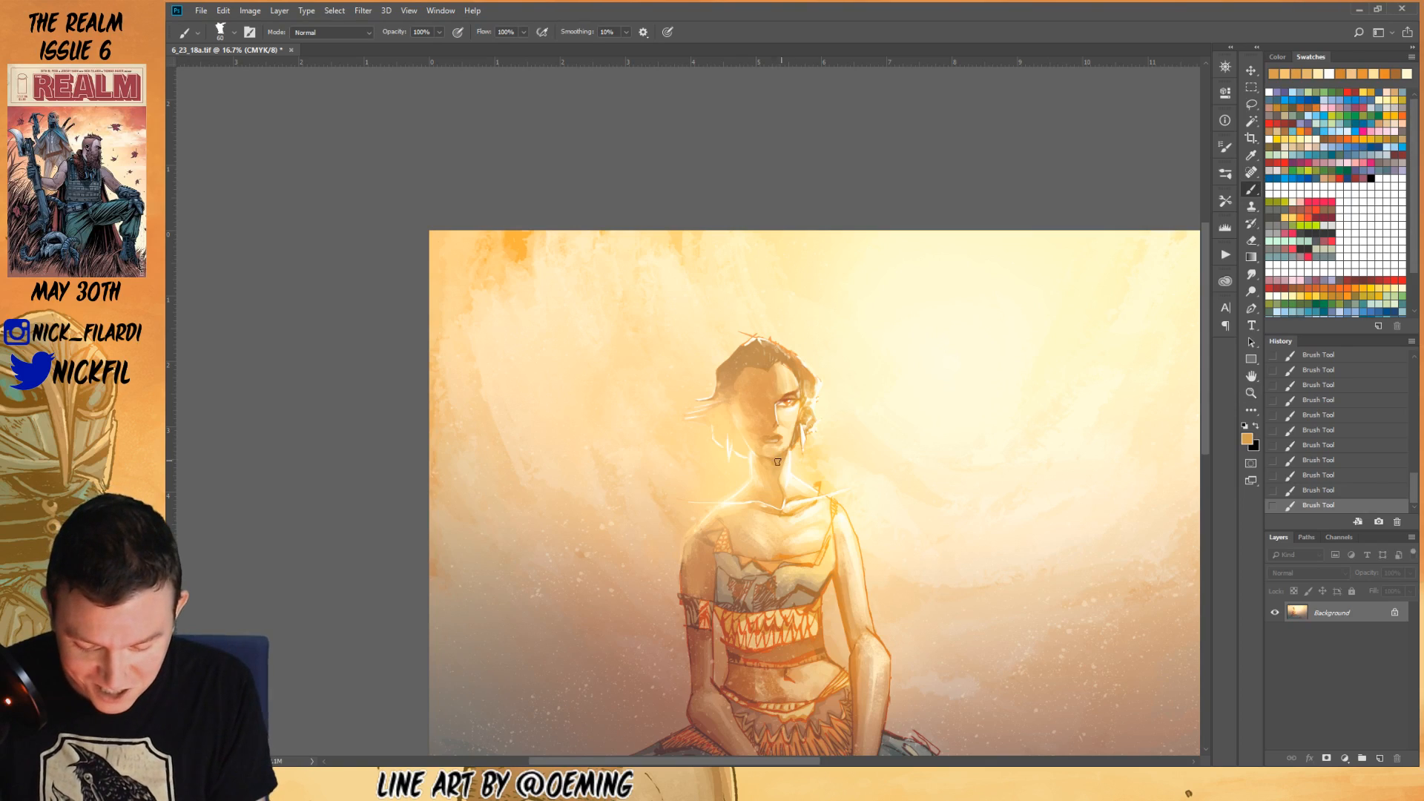
pyautogui.press(']')
pyautogui.press(']')
pyautogui.press(']')
pyautogui.press(']')
pyautogui.press(']')
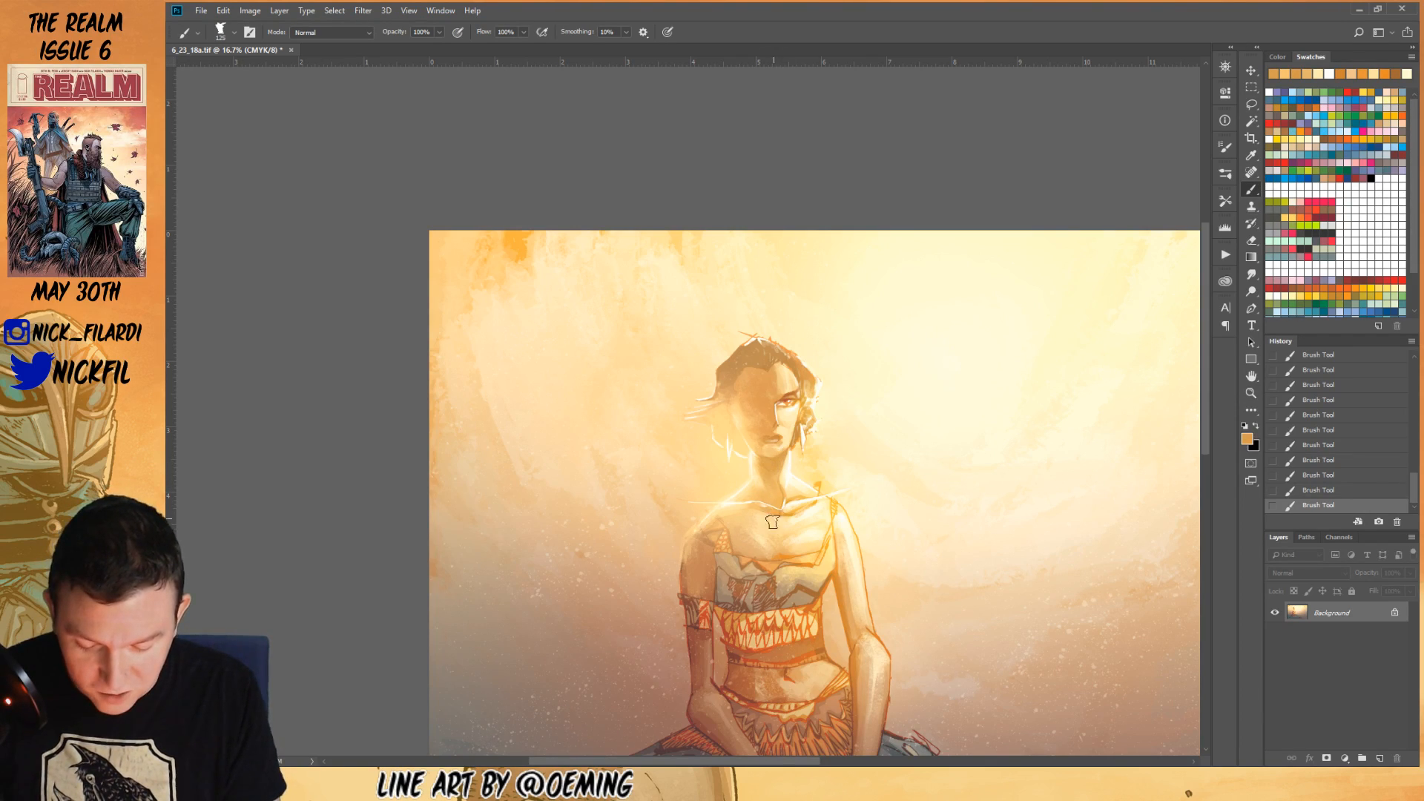
pyautogui.press('[')
pyautogui.press('[')
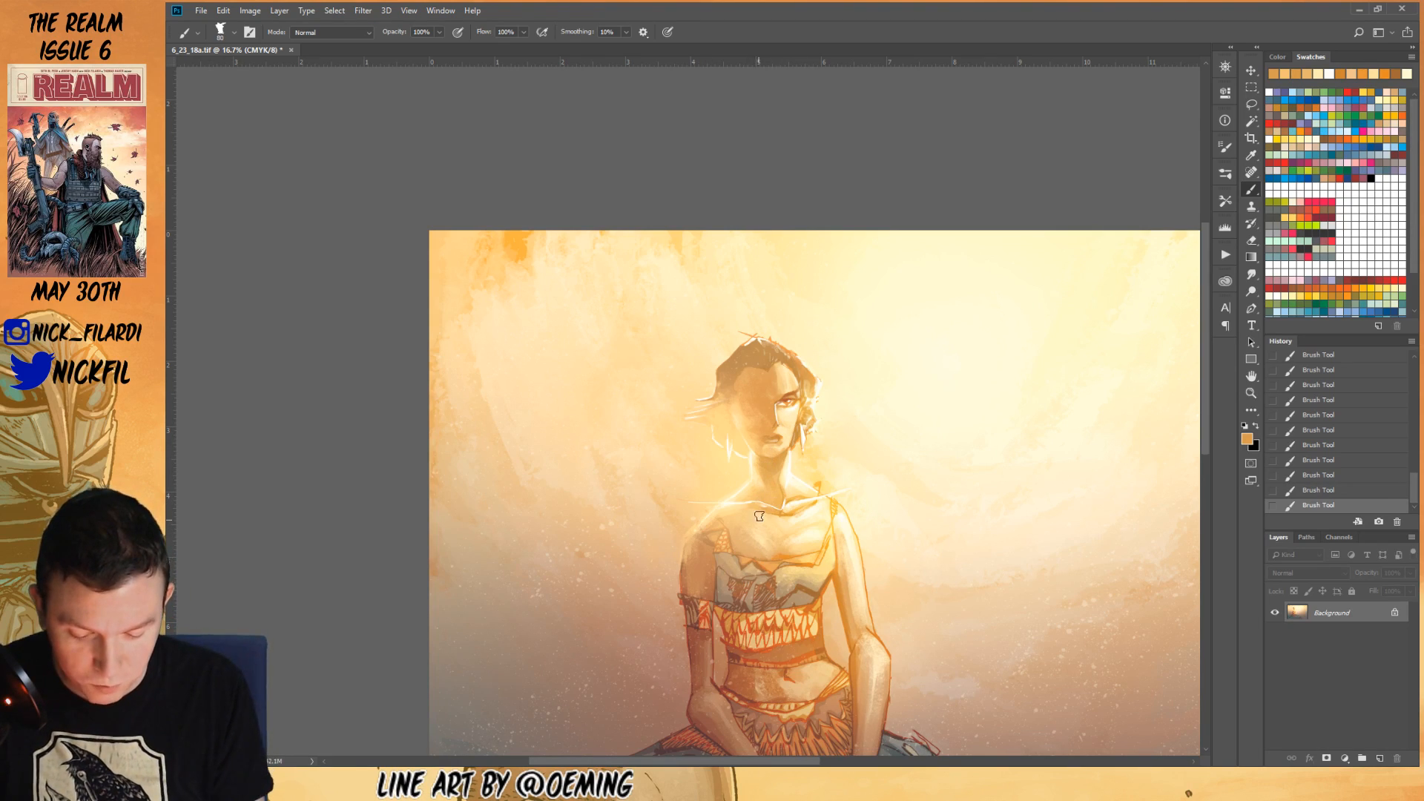
pyautogui.keyDown('alt'); pyautogui.click(764, 486); pyautogui.keyUp('alt')
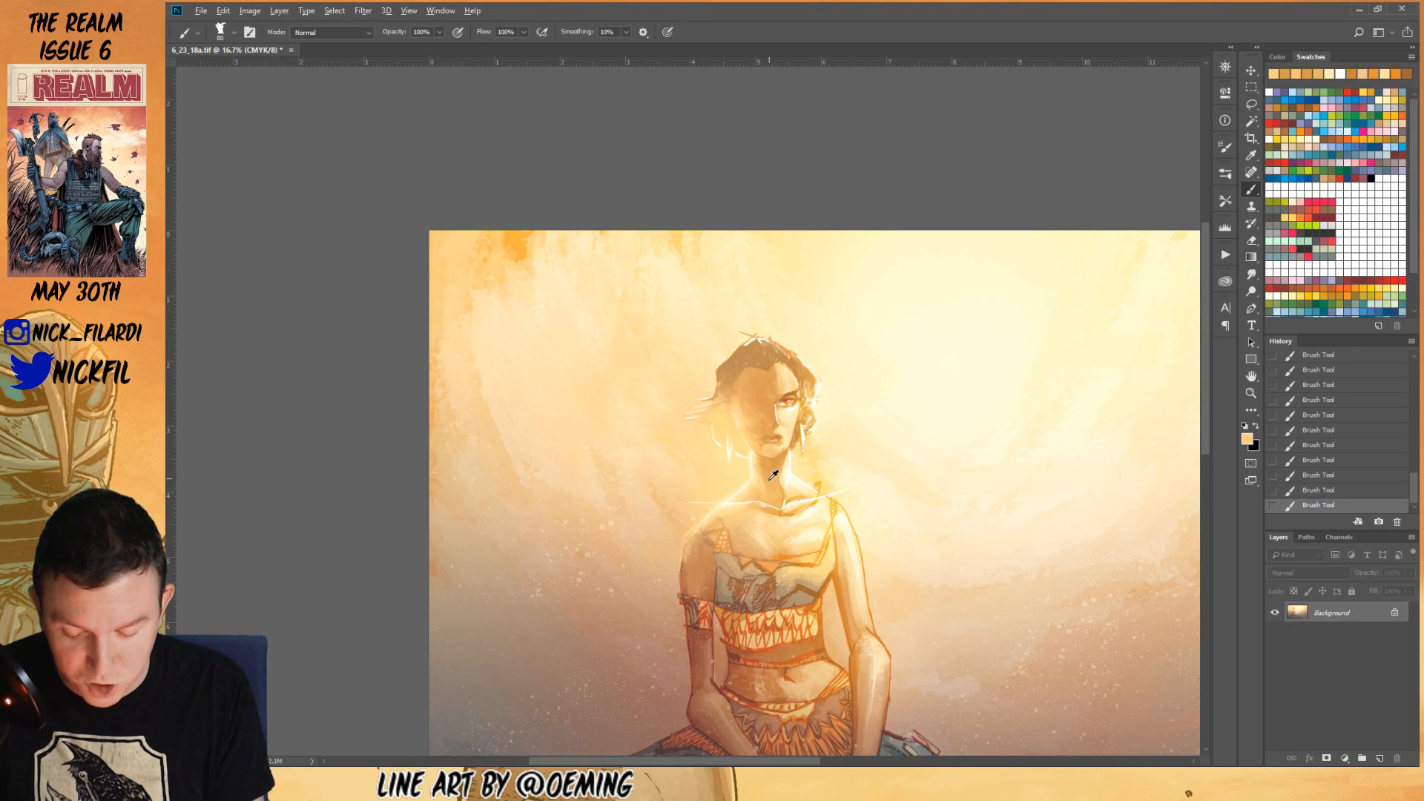
pyautogui.keyDown('alt'); pyautogui.click(774, 472); pyautogui.keyUp('alt')
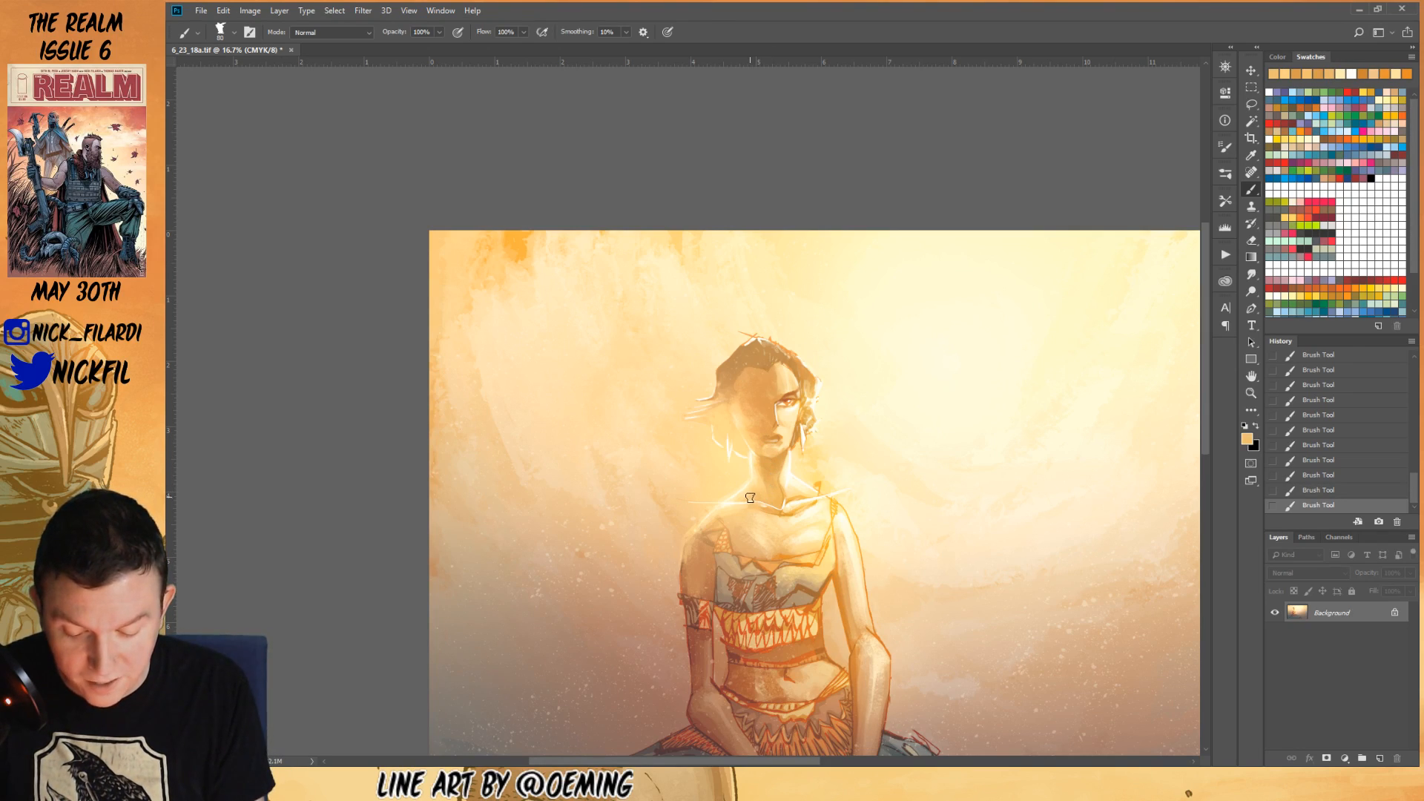
pyautogui.keyDown('alt'); pyautogui.click(775, 461); pyautogui.keyUp('alt')
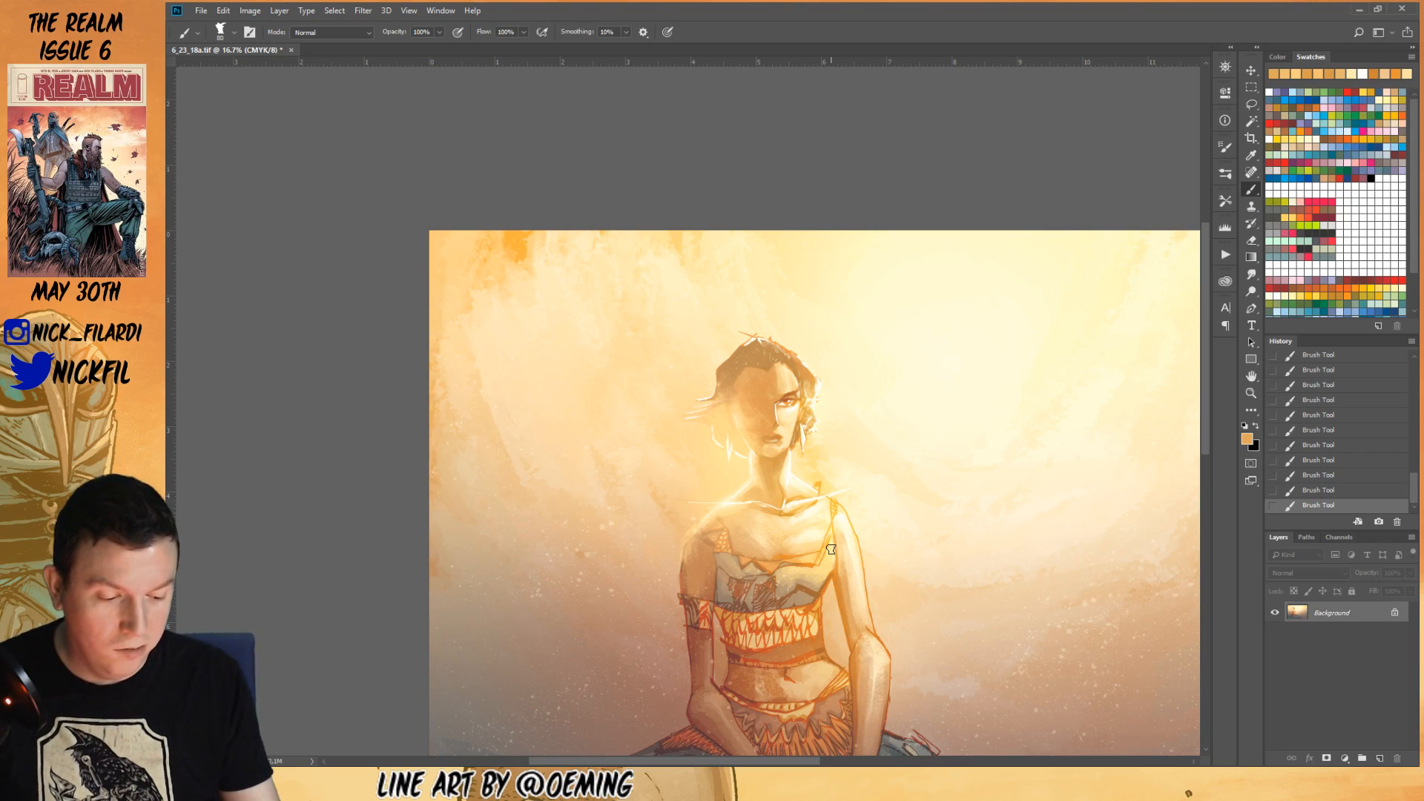
# - Sample light orange below the chin with a smaller Brush and touch up the underside of the jaw
pyautogui.press('z')
pyautogui.keyDown('alt'); pyautogui.click(860, 549); pyautogui.keyUp('alt')
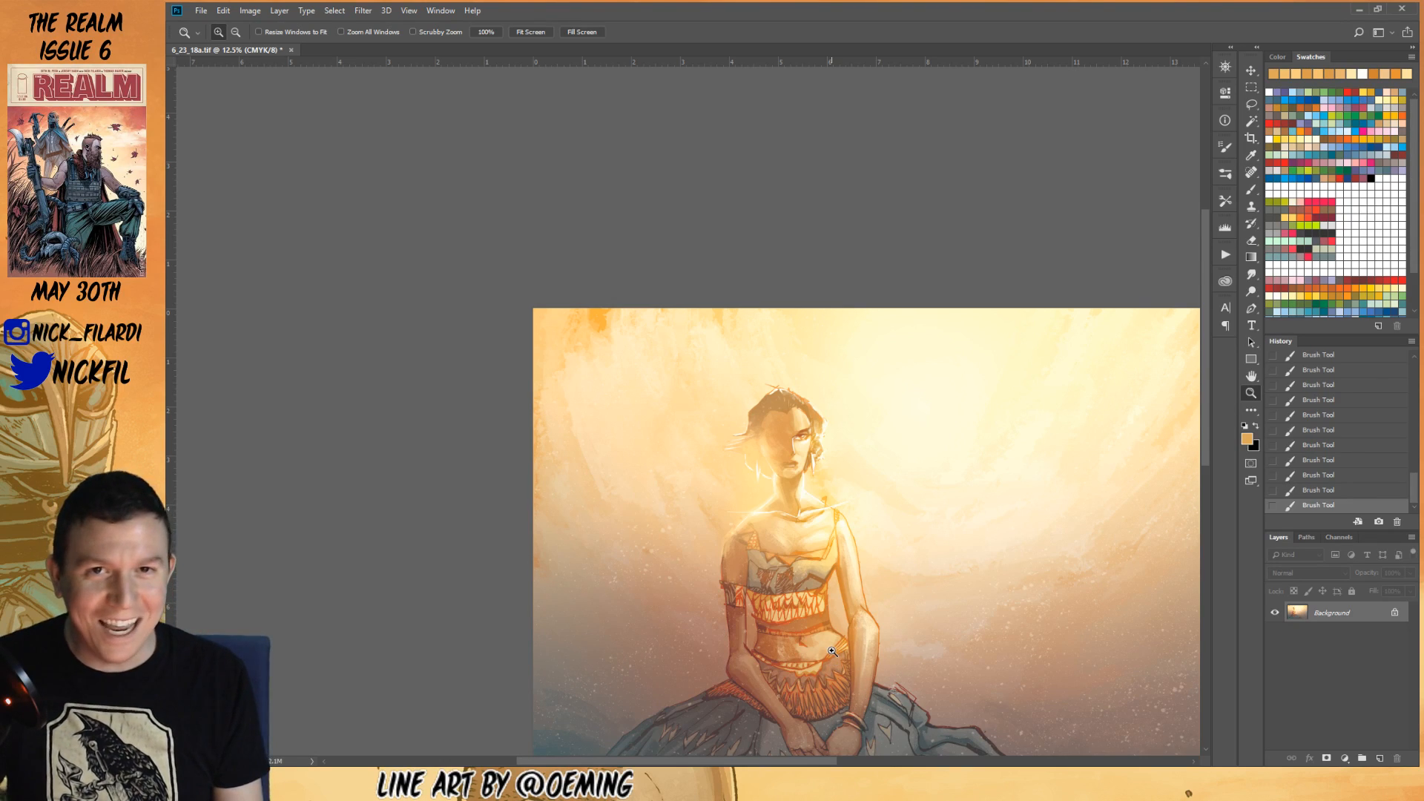
pyautogui.click(798, 475)
pyautogui.press('b')
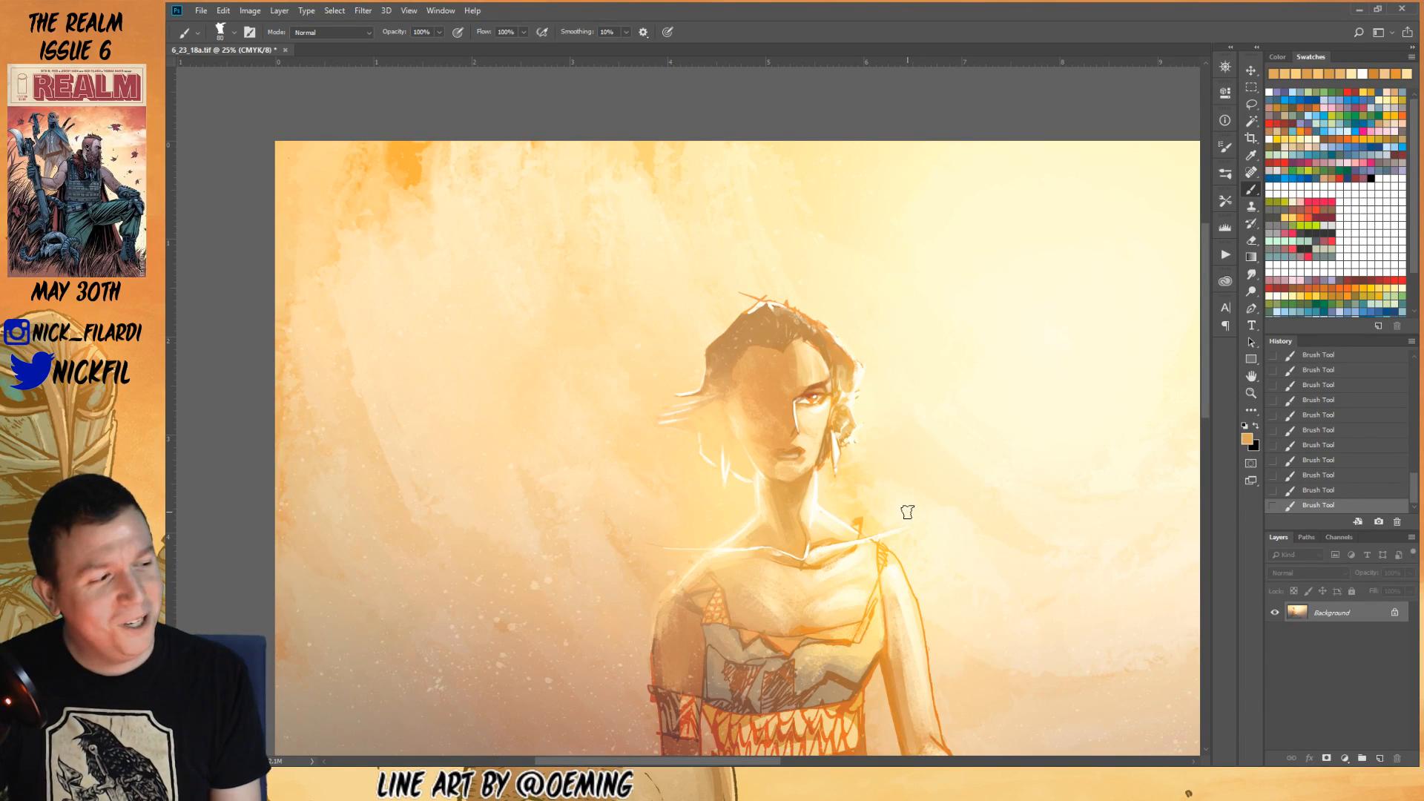
pyautogui.press('[')
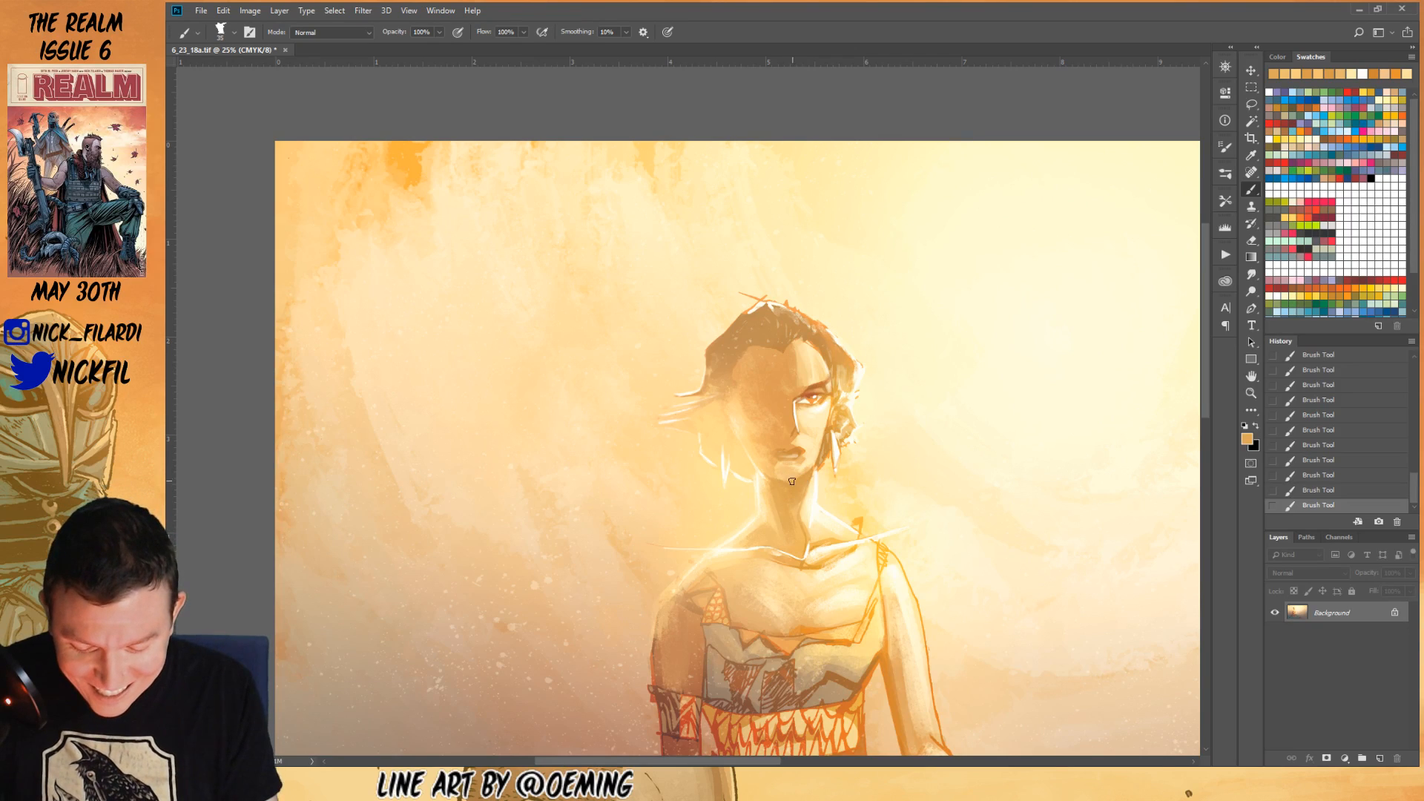
pyautogui.keyDown('alt'); pyautogui.click(797, 471); pyautogui.keyUp('alt')
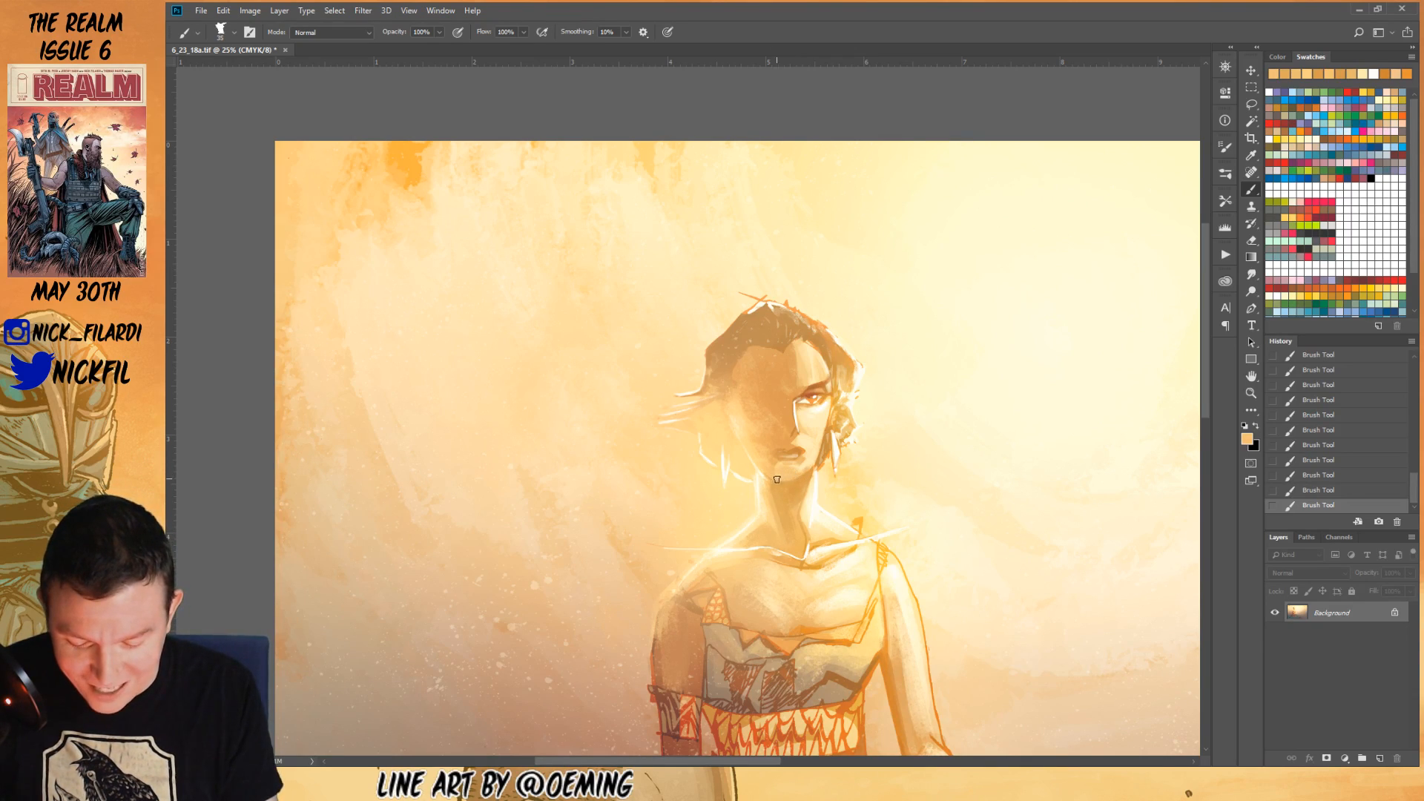
# - Enlarge the Brush and blend the upper neck shading with a darker orange sampled under the chin
pyautogui.press(']')
pyautogui.press(']')
pyautogui.press(']')
pyautogui.press(']')
pyautogui.press(']')
pyautogui.press(']')
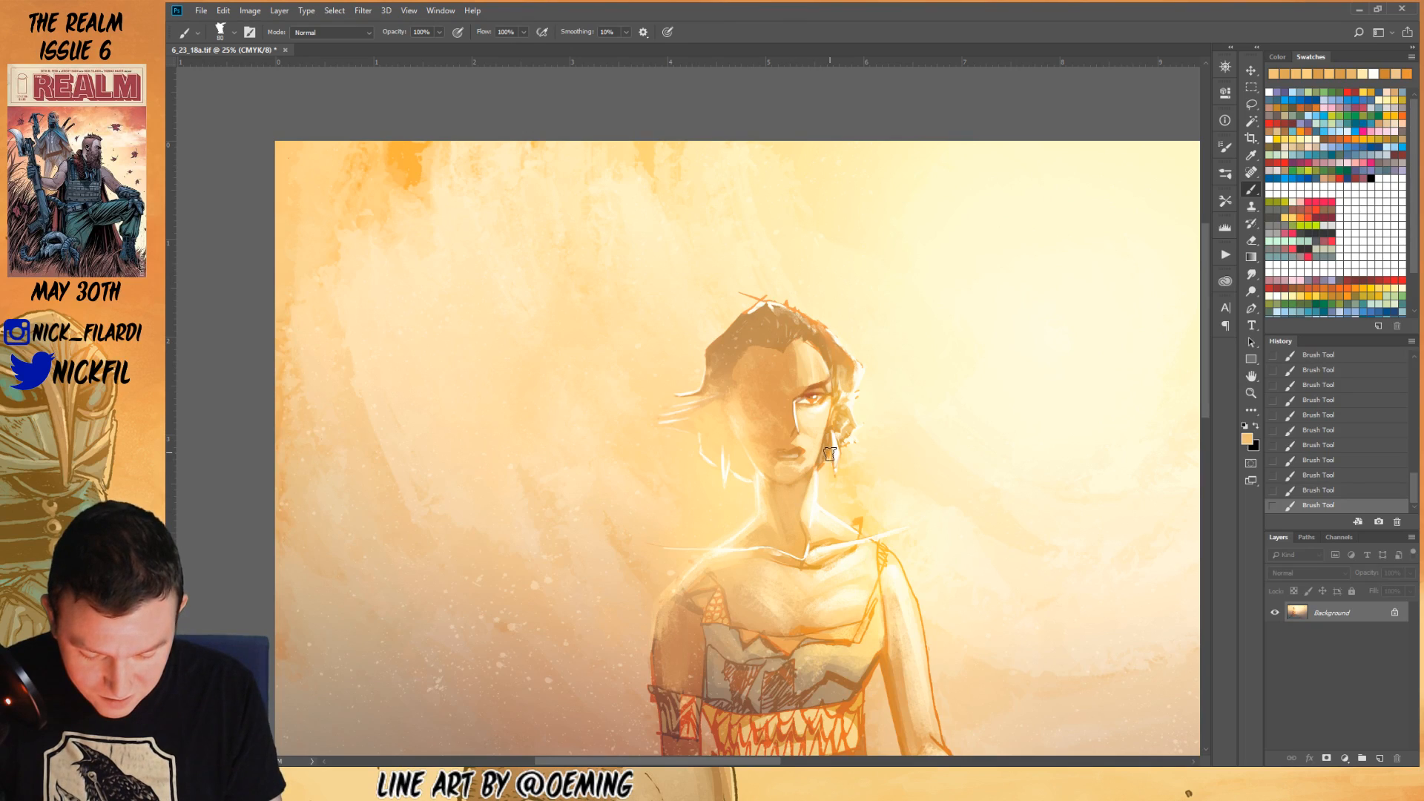
pyautogui.keyDown('alt'); pyautogui.click(796, 481); pyautogui.keyUp('alt')
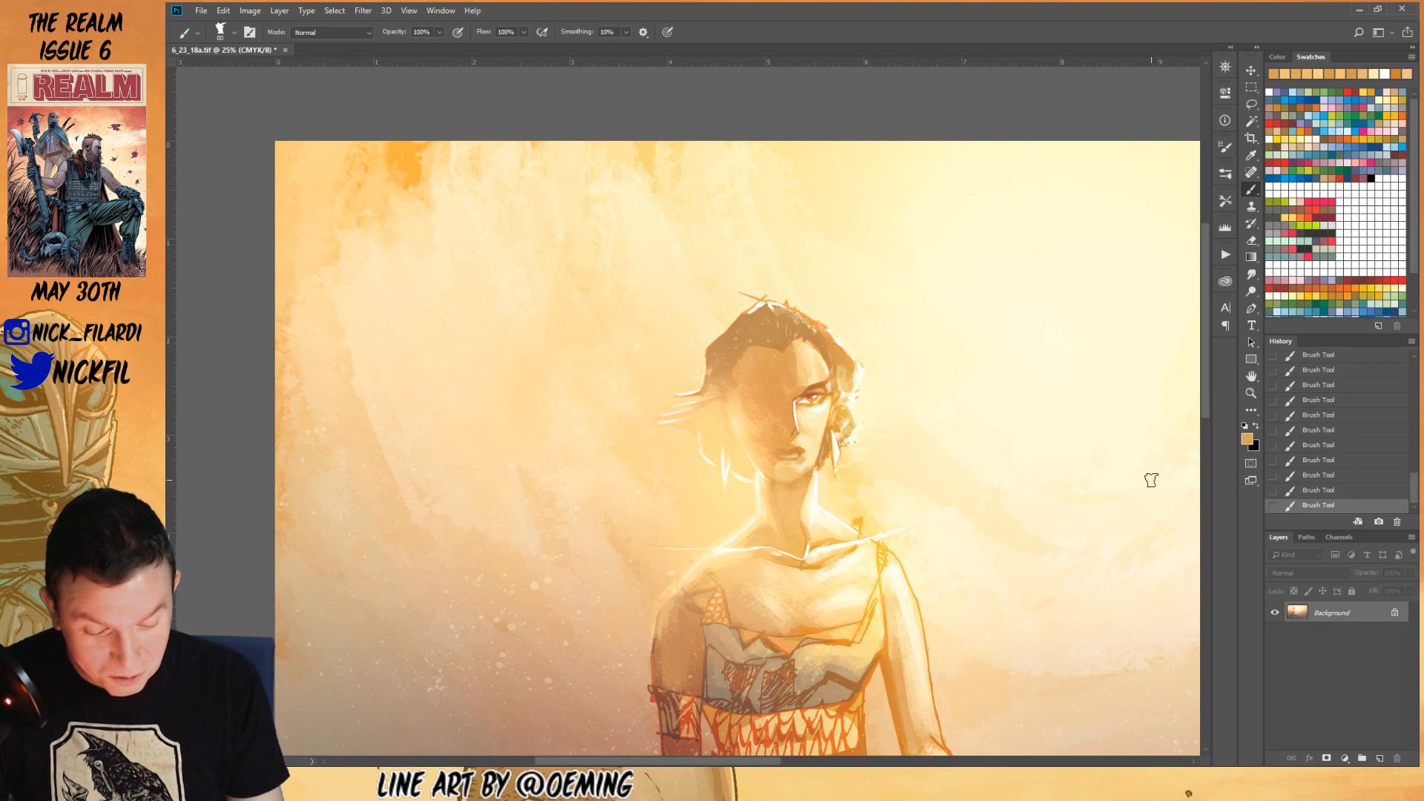
# - Brush sampled cream, tan and orange over the line art along the top's neckline, and shade the lit upper arm's inner edge
pyautogui.click(1251, 376)
pyautogui.moveTo(1135, 438); pyautogui.dragTo(977, 369)
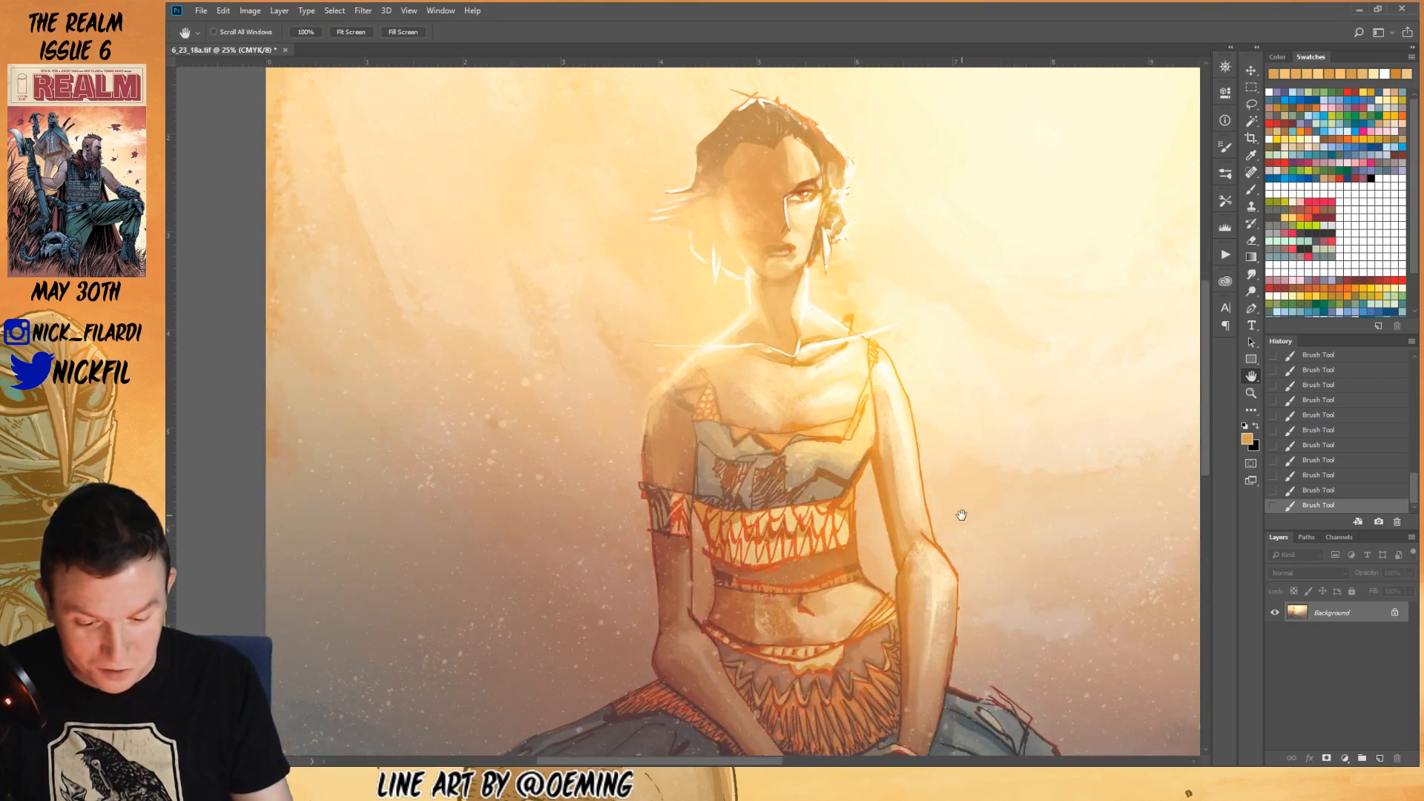
pyautogui.moveTo(971, 516); pyautogui.dragTo(979, 587)
pyautogui.click(1251, 190)
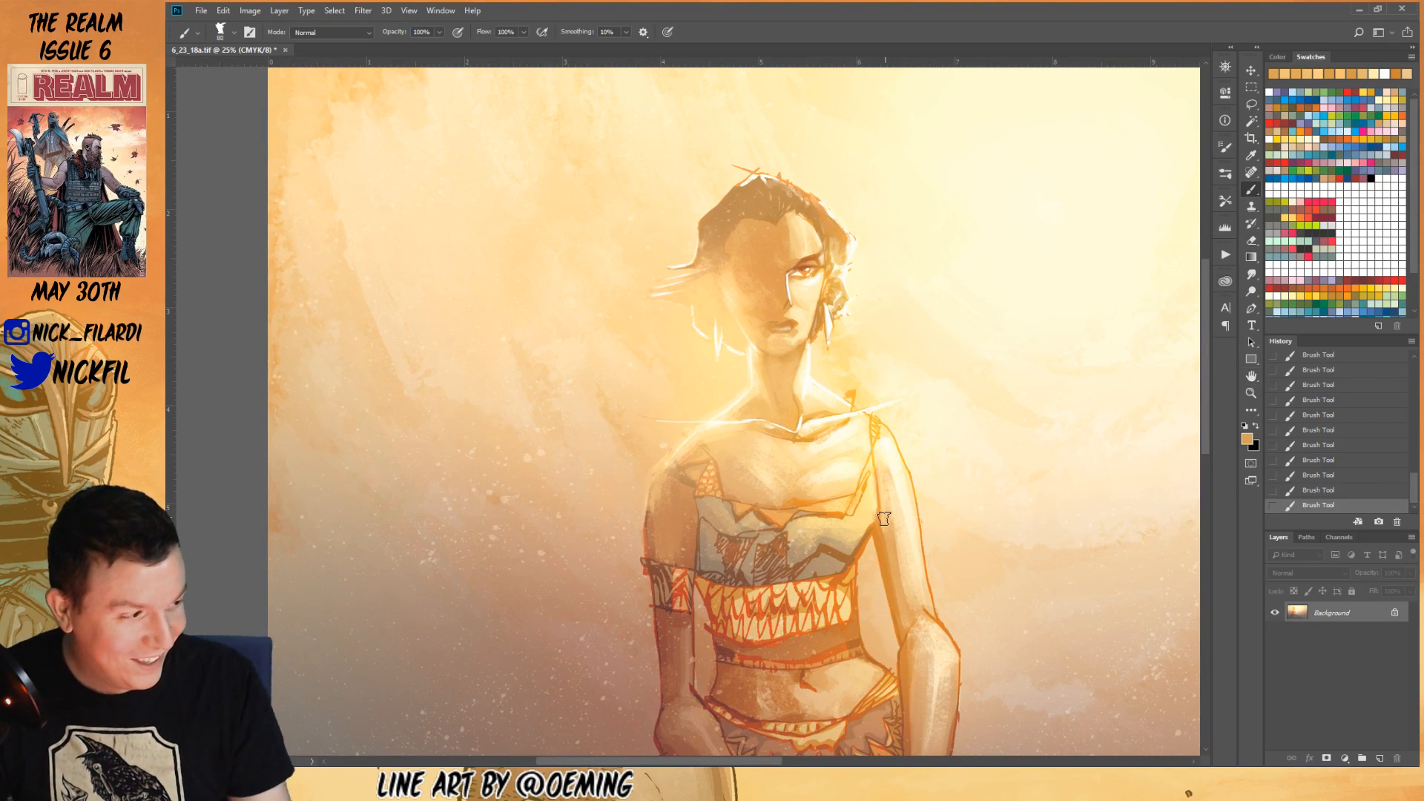
pyautogui.keyDown('alt'); pyautogui.click(835, 504); pyautogui.keyUp('alt')
pyautogui.moveTo(814, 509)
pyautogui.mouseDown()
pyautogui.moveTo(834, 503)
pyautogui.moveTo(798, 510)
pyautogui.mouseUp()
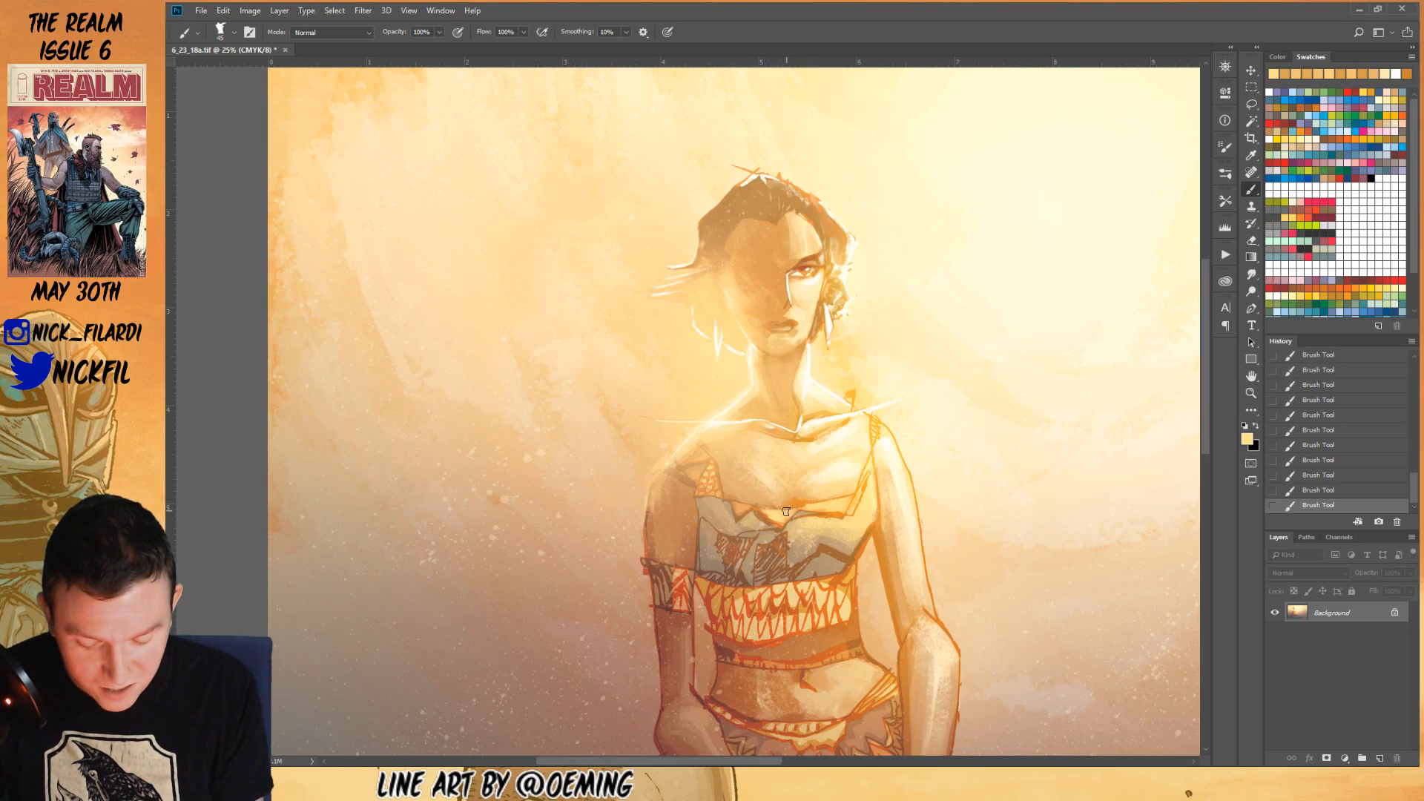
pyautogui.keyDown('alt'); pyautogui.click(738, 507); pyautogui.keyUp('alt')
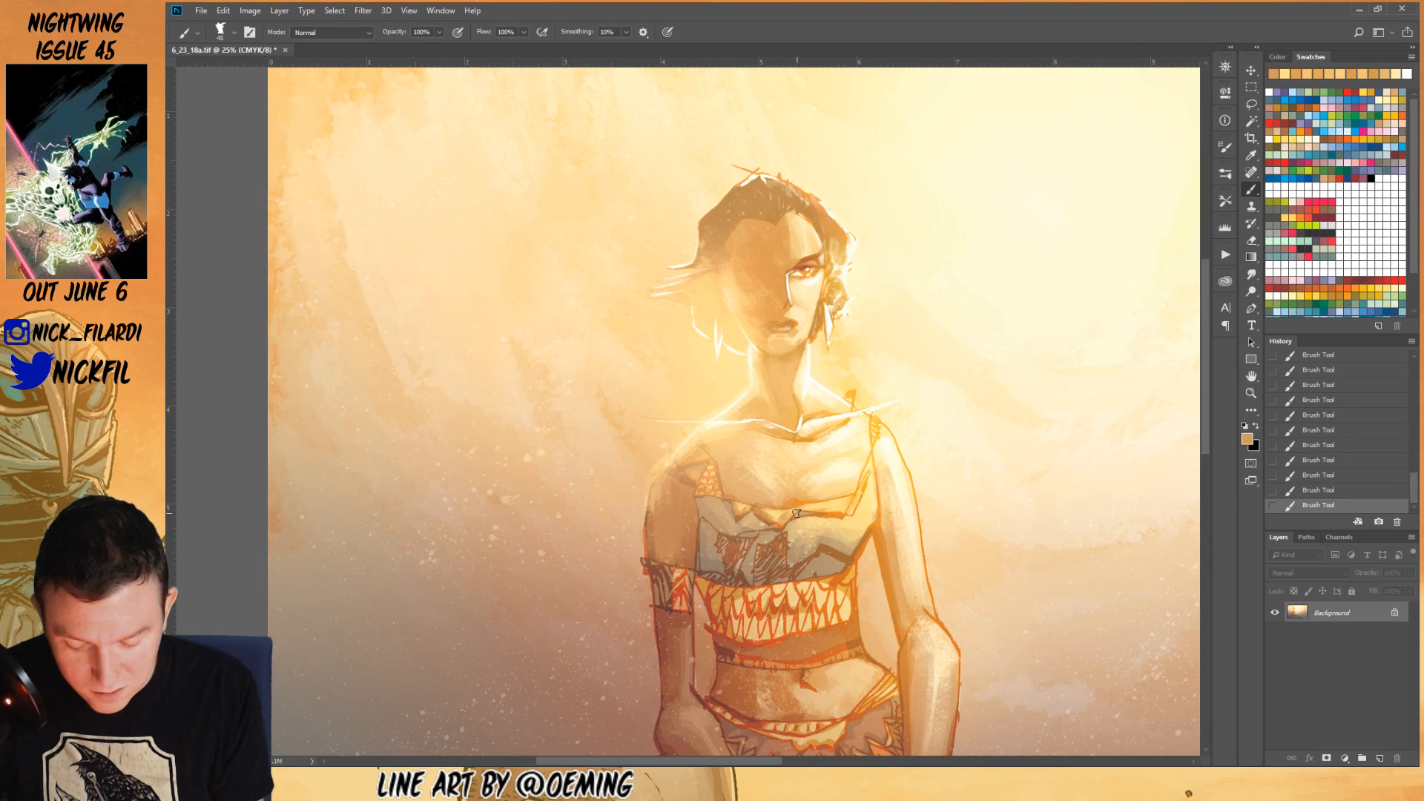
pyautogui.moveTo(825, 507); pyautogui.dragTo(847, 515)
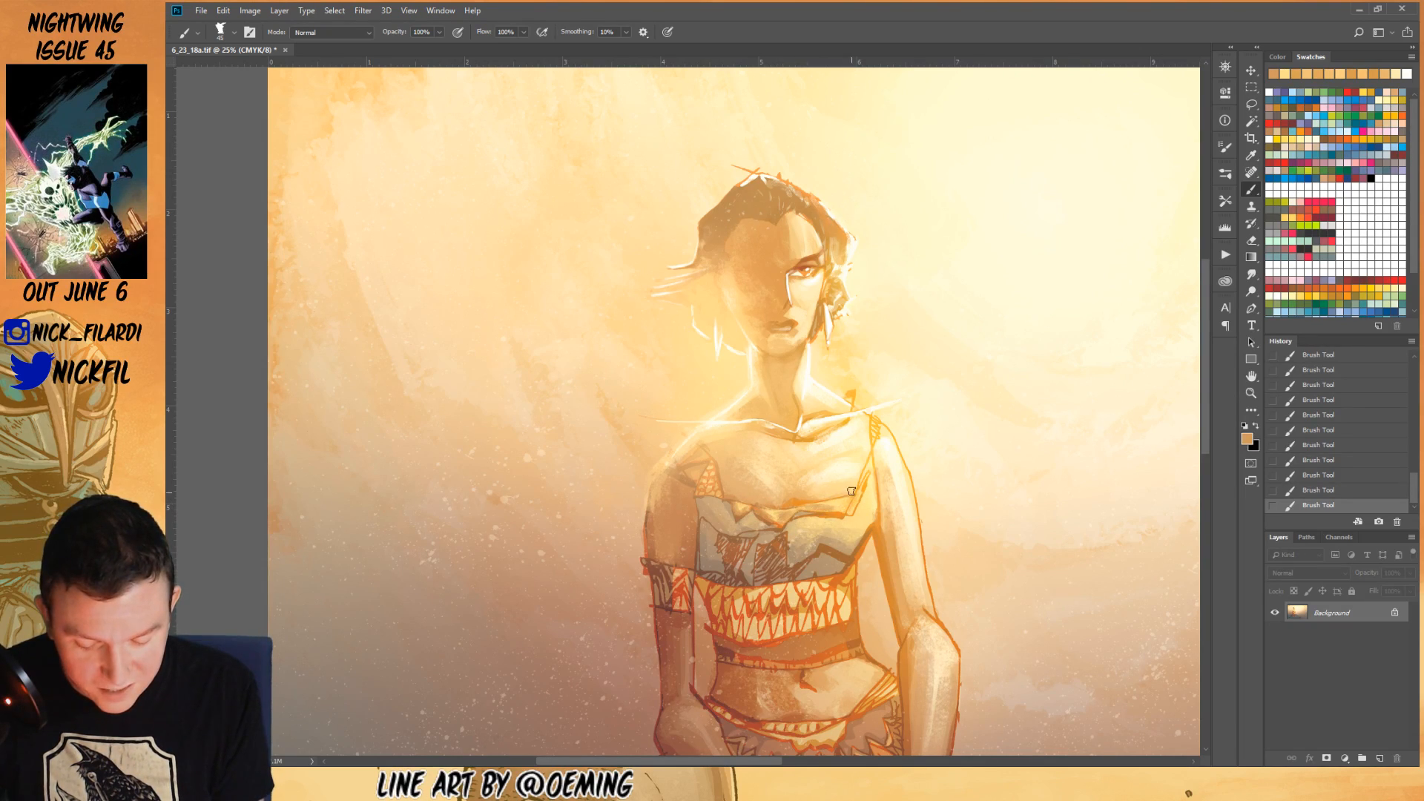
pyautogui.keyDown('alt'); pyautogui.click(830, 505); pyautogui.keyUp('alt')
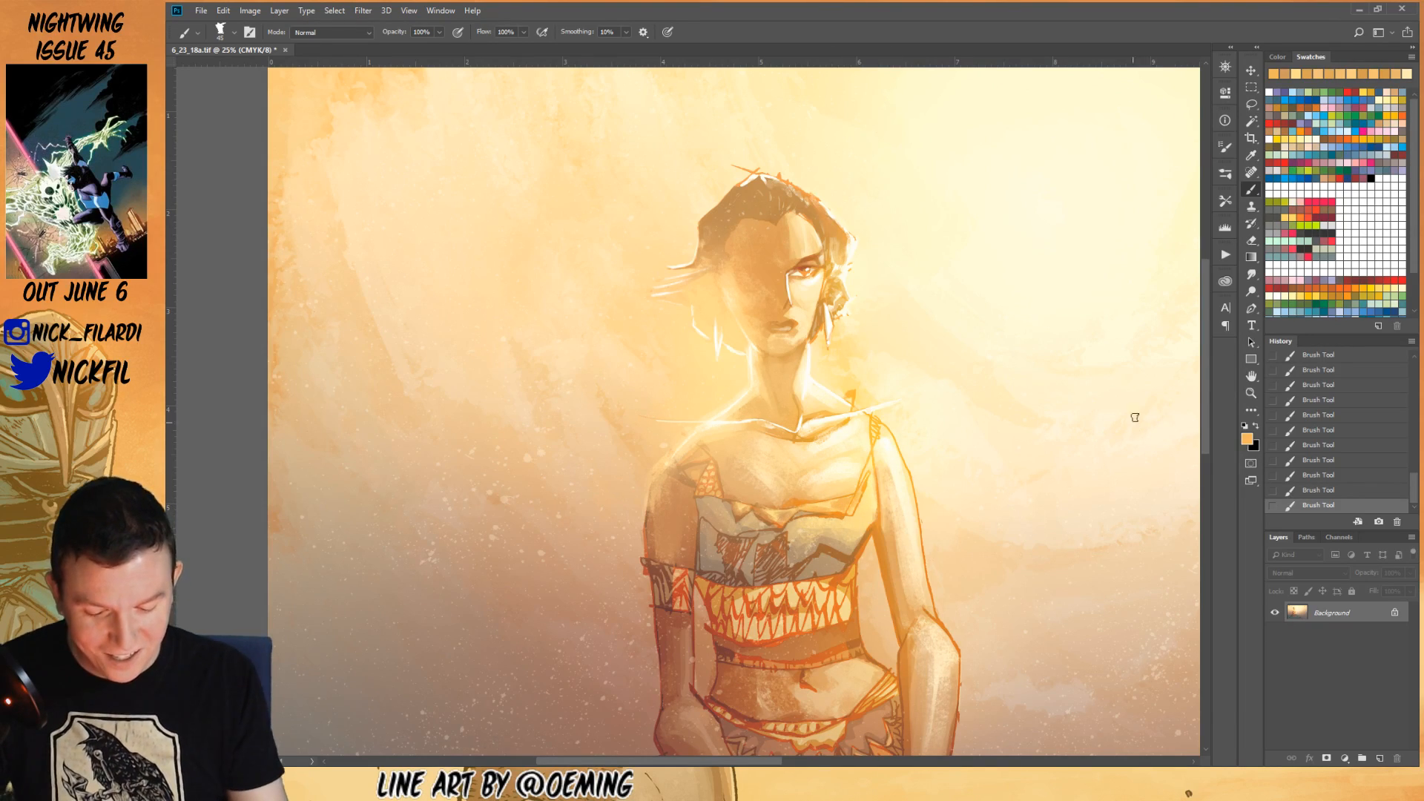
pyautogui.keyDown('alt'); pyautogui.click(883, 536); pyautogui.keyUp('alt')
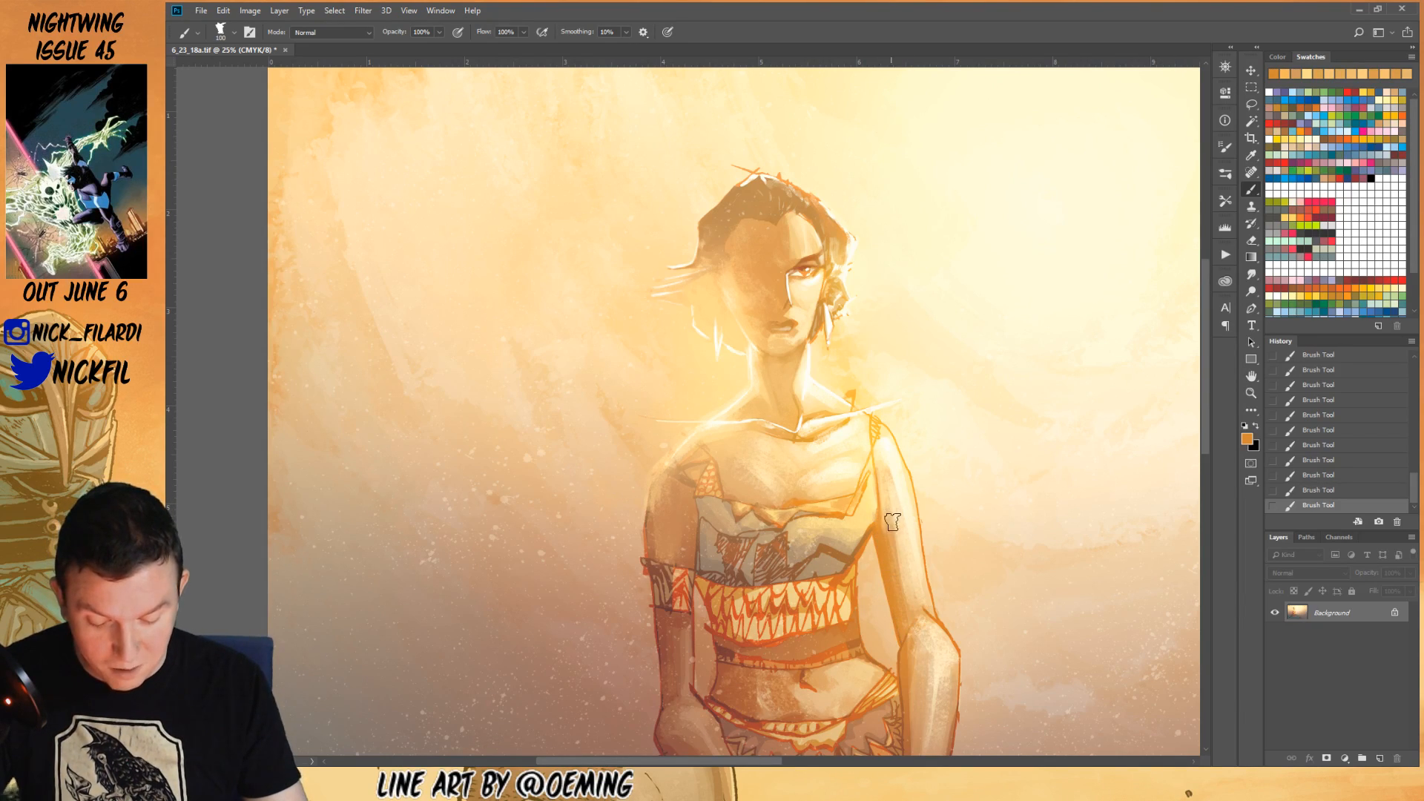
pyautogui.keyDown('alt'); pyautogui.click(894, 521); pyautogui.keyUp('alt')
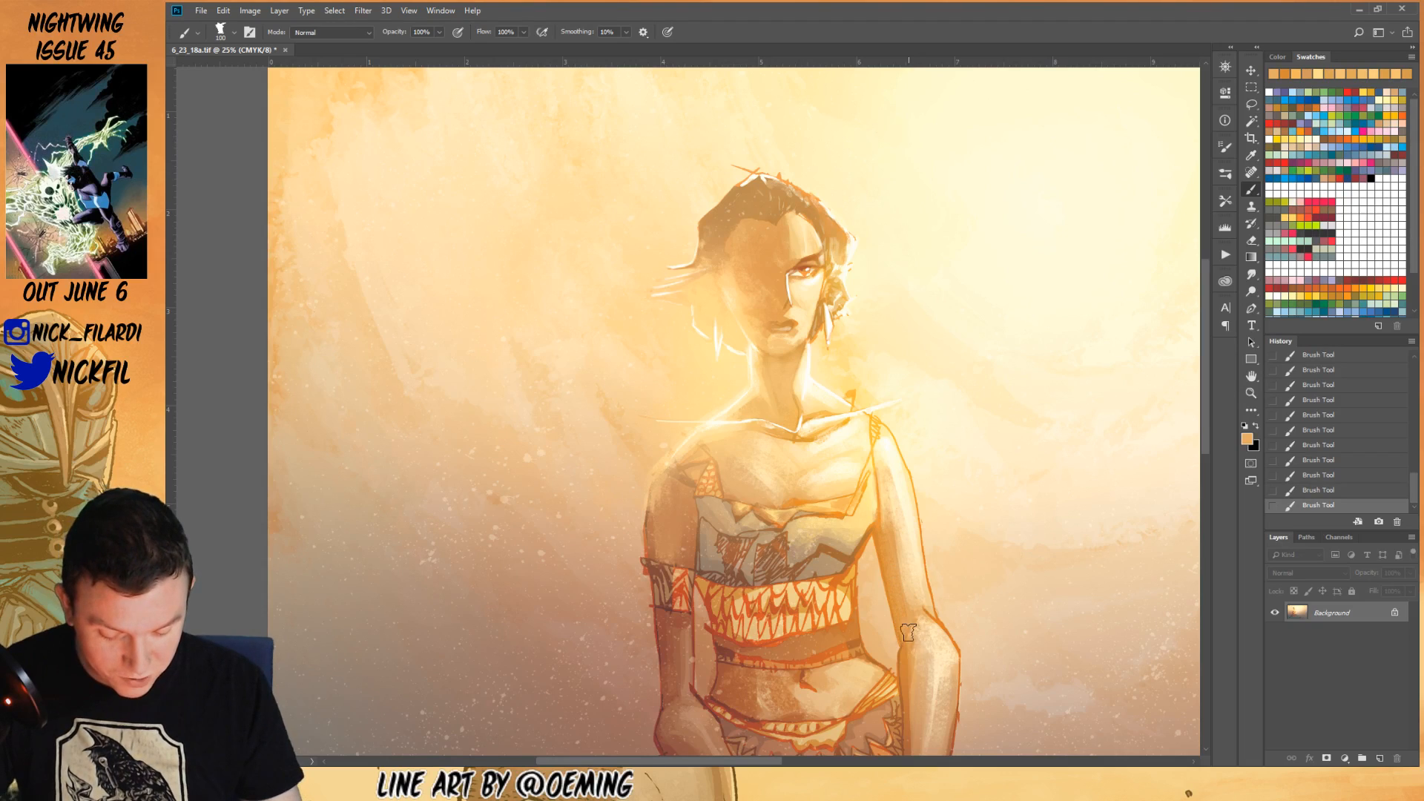
# - Sample near-white from the lit shoulder and paint a highlight down the outer edge of the upper arm with a smaller Brush
pyautogui.click(1252, 376)
pyautogui.moveTo(965, 592); pyautogui.dragTo(904, 489)
pyautogui.hotkey('ctrl', 'r')
pyautogui.click(1252, 190)
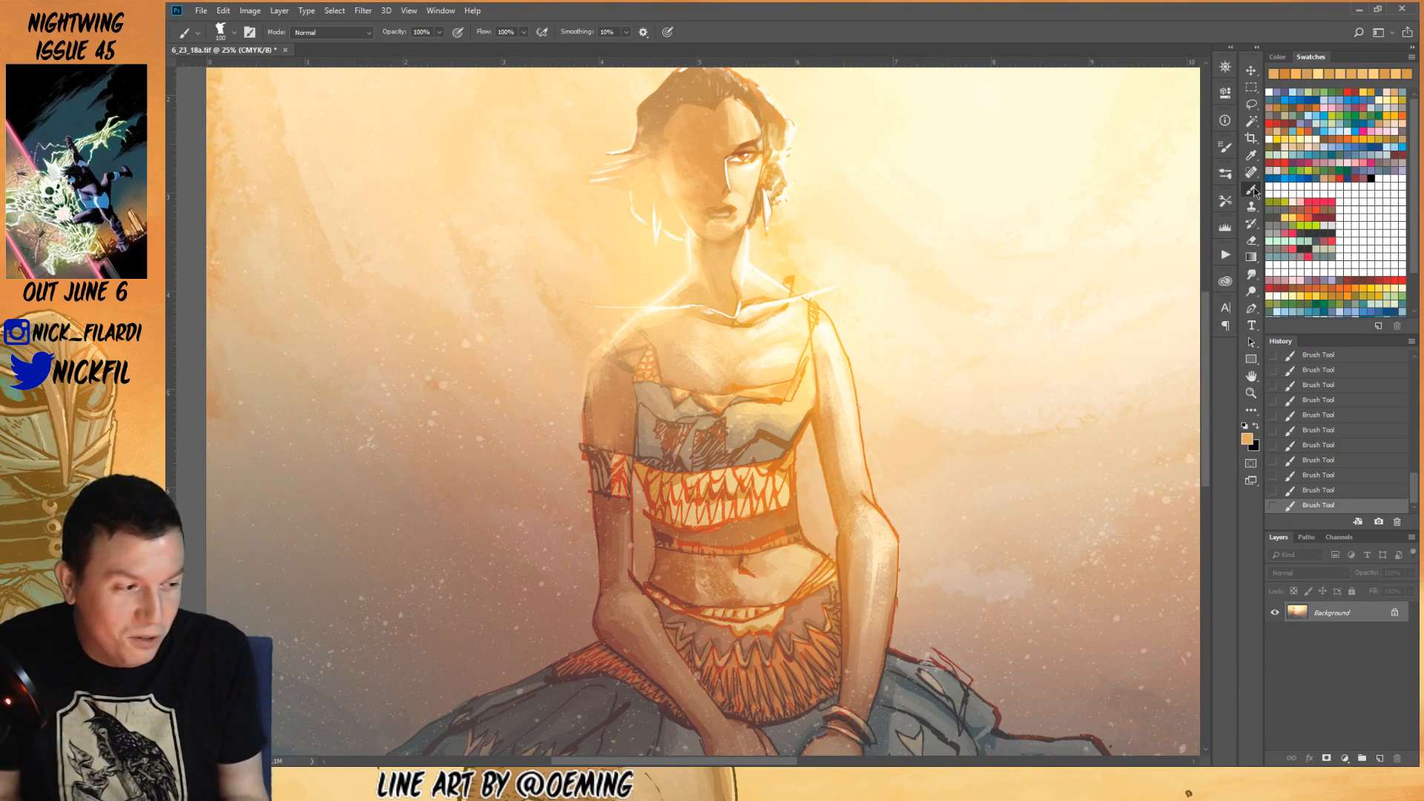
pyautogui.keyDown('alt'); pyautogui.click(832, 328); pyautogui.keyUp('alt')
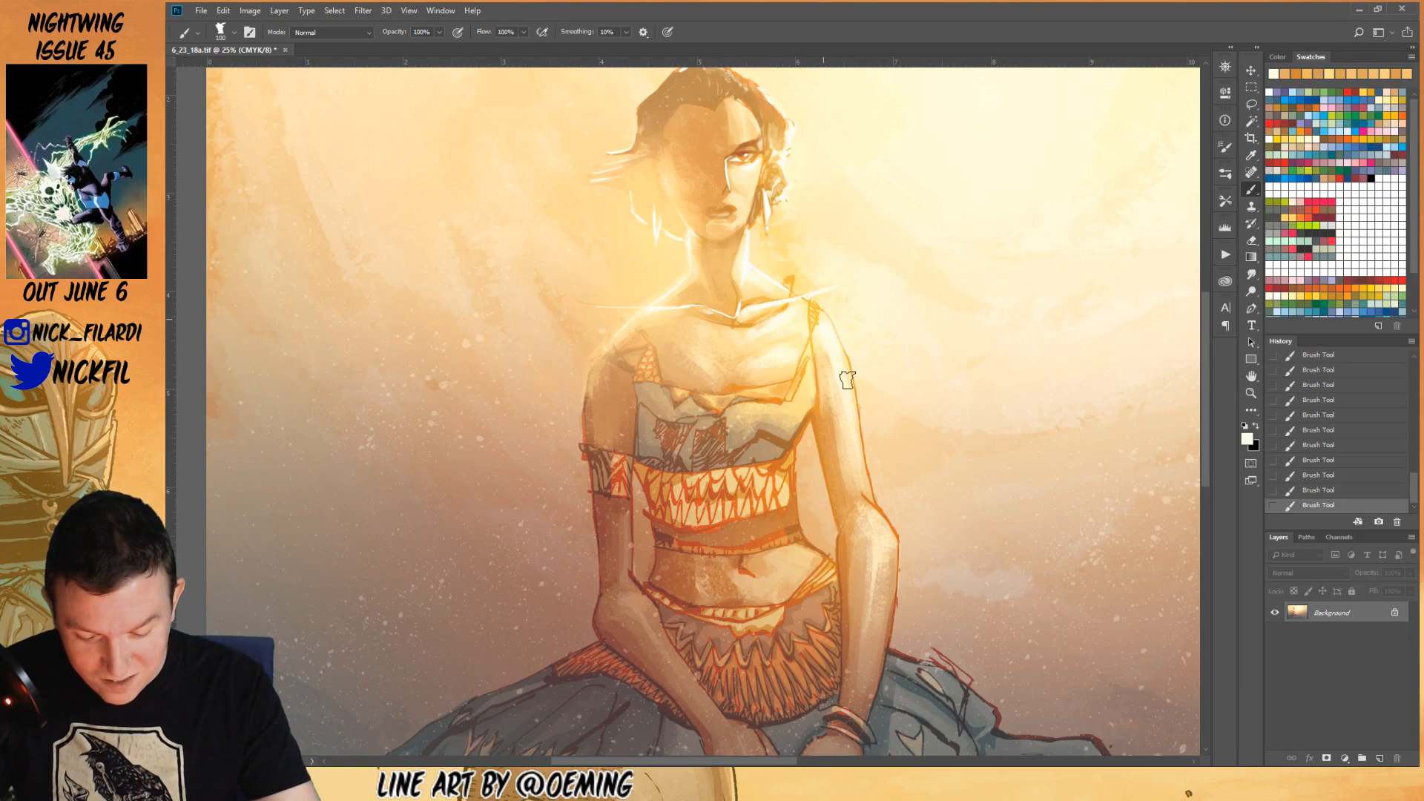
pyautogui.press('[')
pyautogui.press('[')
pyautogui.press('[')
pyautogui.press('[')
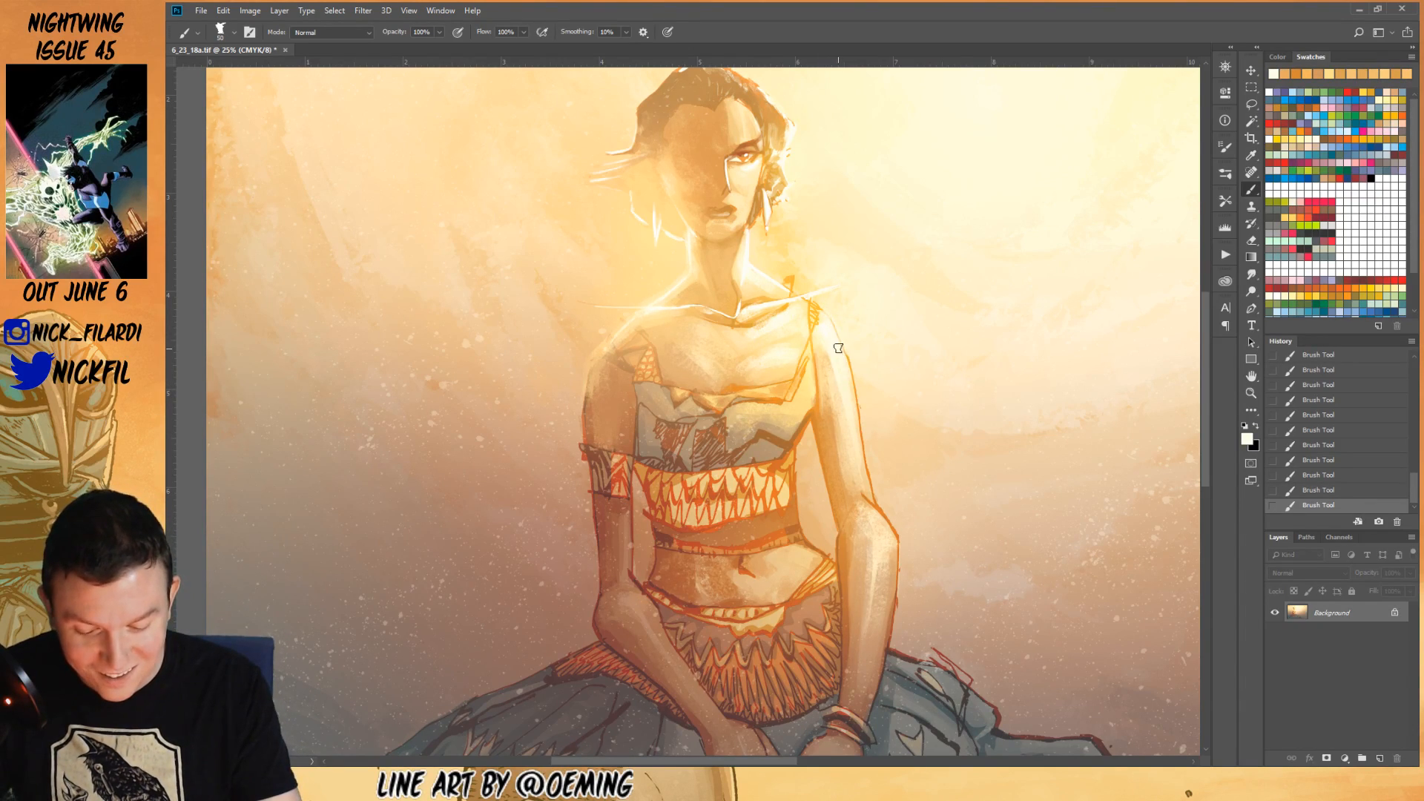
pyautogui.moveTo(858, 430)
pyautogui.mouseDown()
pyautogui.moveTo(861, 479)
pyautogui.moveTo(846, 356)
pyautogui.mouseUp()
# - Paint over the lit upper arm's orange outline with sampled background peach, and extend its cream highlight toward the elbow
pyautogui.keyDown('alt'); pyautogui.click(873, 482); pyautogui.keyUp('alt')
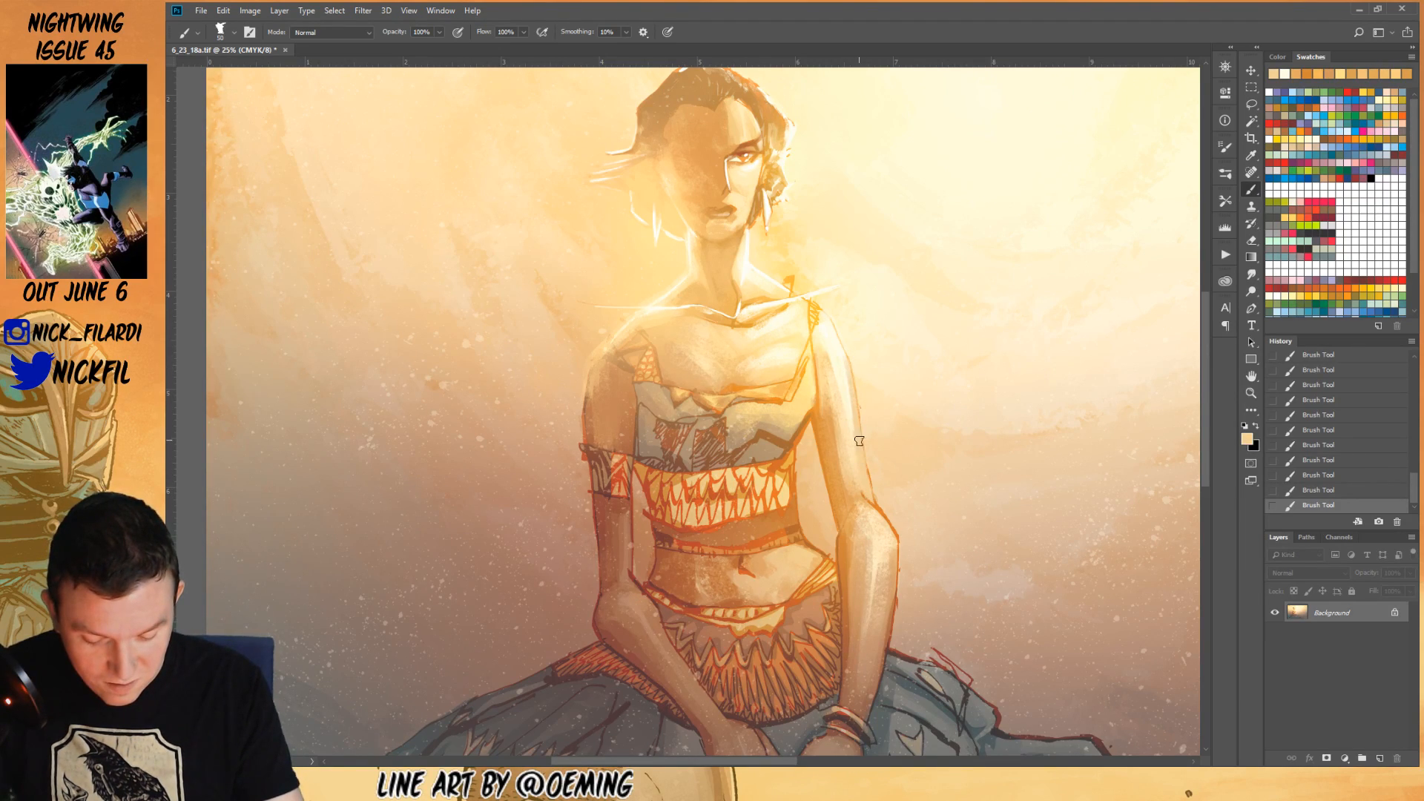
pyautogui.keyDown('alt'); pyautogui.click(865, 392); pyautogui.keyUp('alt')
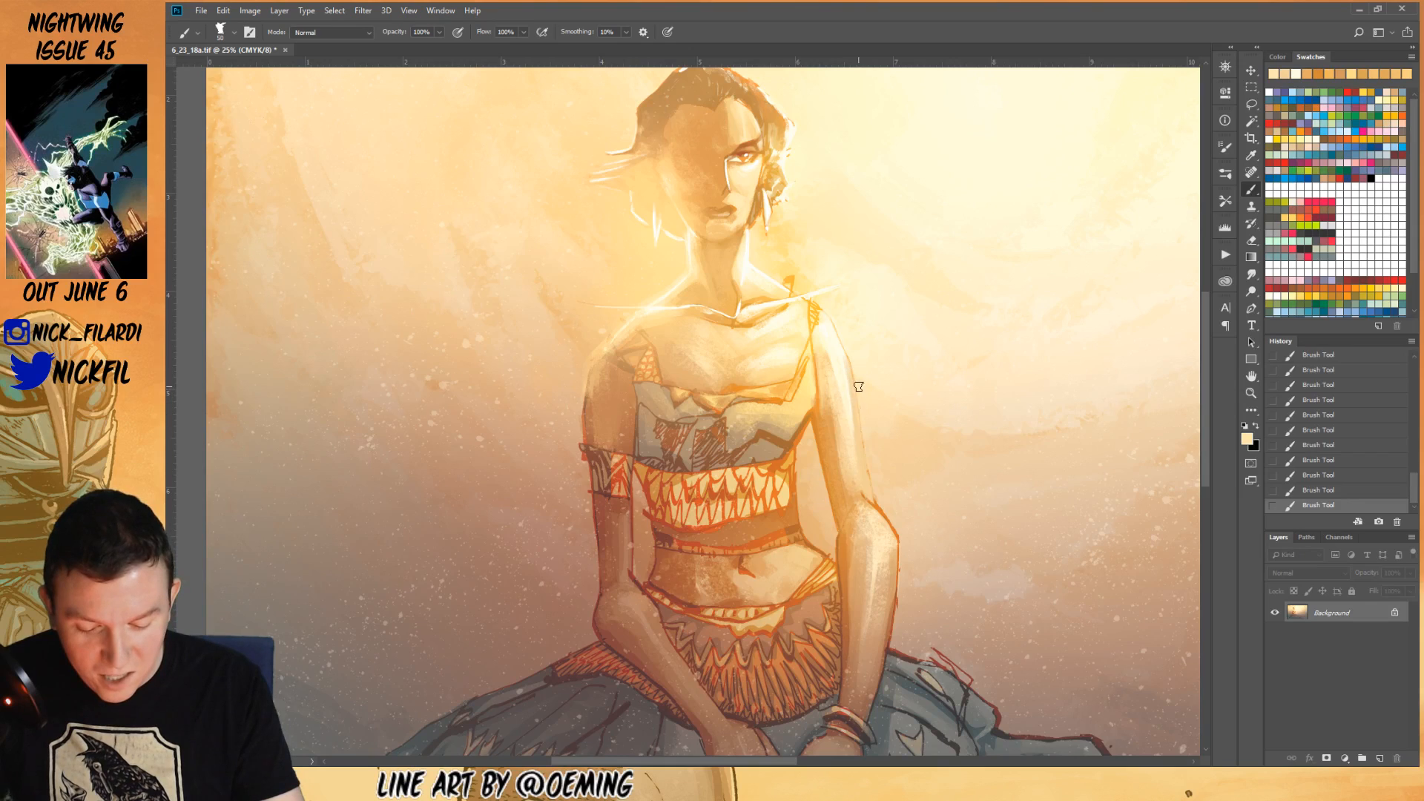
pyautogui.keyDown('alt'); pyautogui.click(860, 436); pyautogui.keyUp('alt')
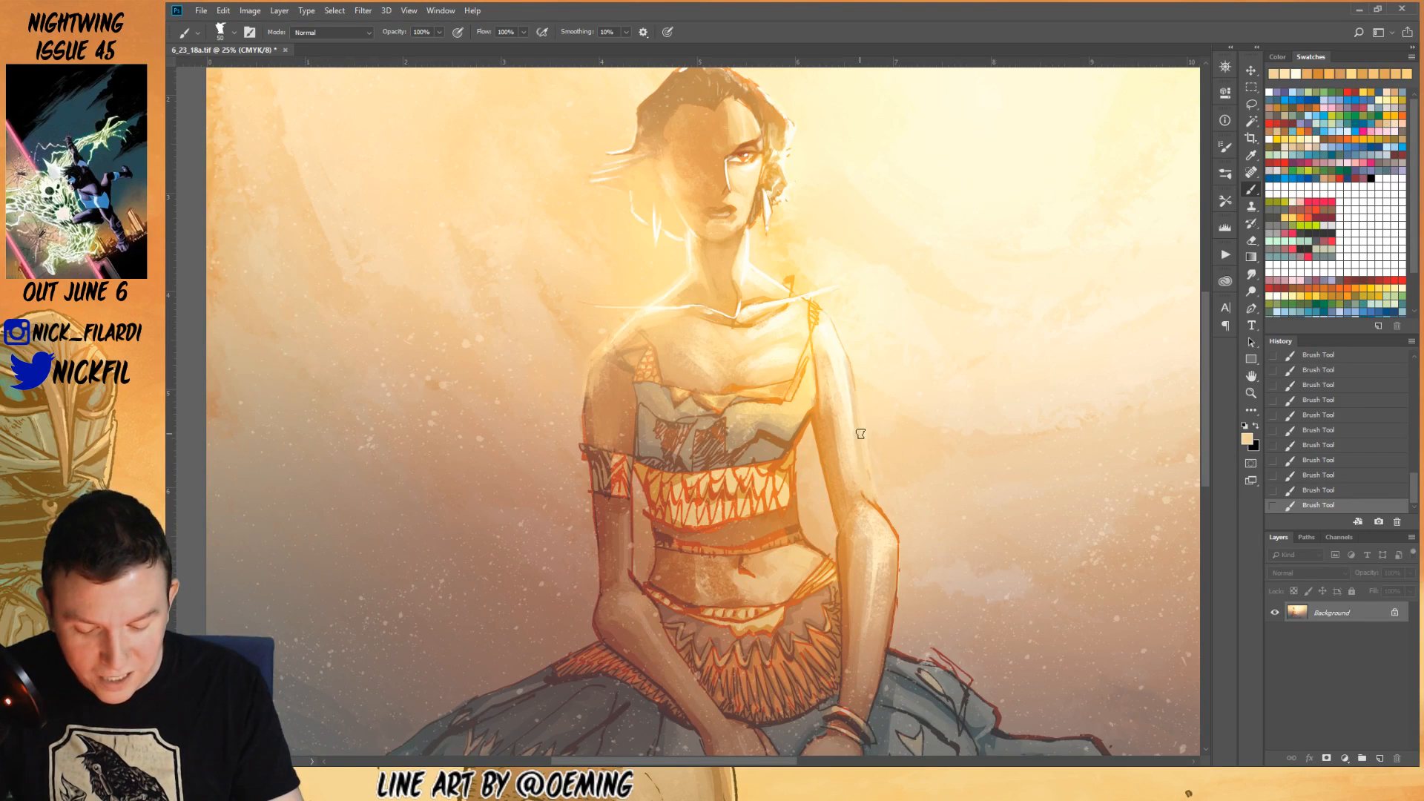
pyautogui.keyDown('alt'); pyautogui.click(836, 349); pyautogui.keyUp('alt')
pyautogui.moveTo(844, 353); pyautogui.dragTo(854, 447)
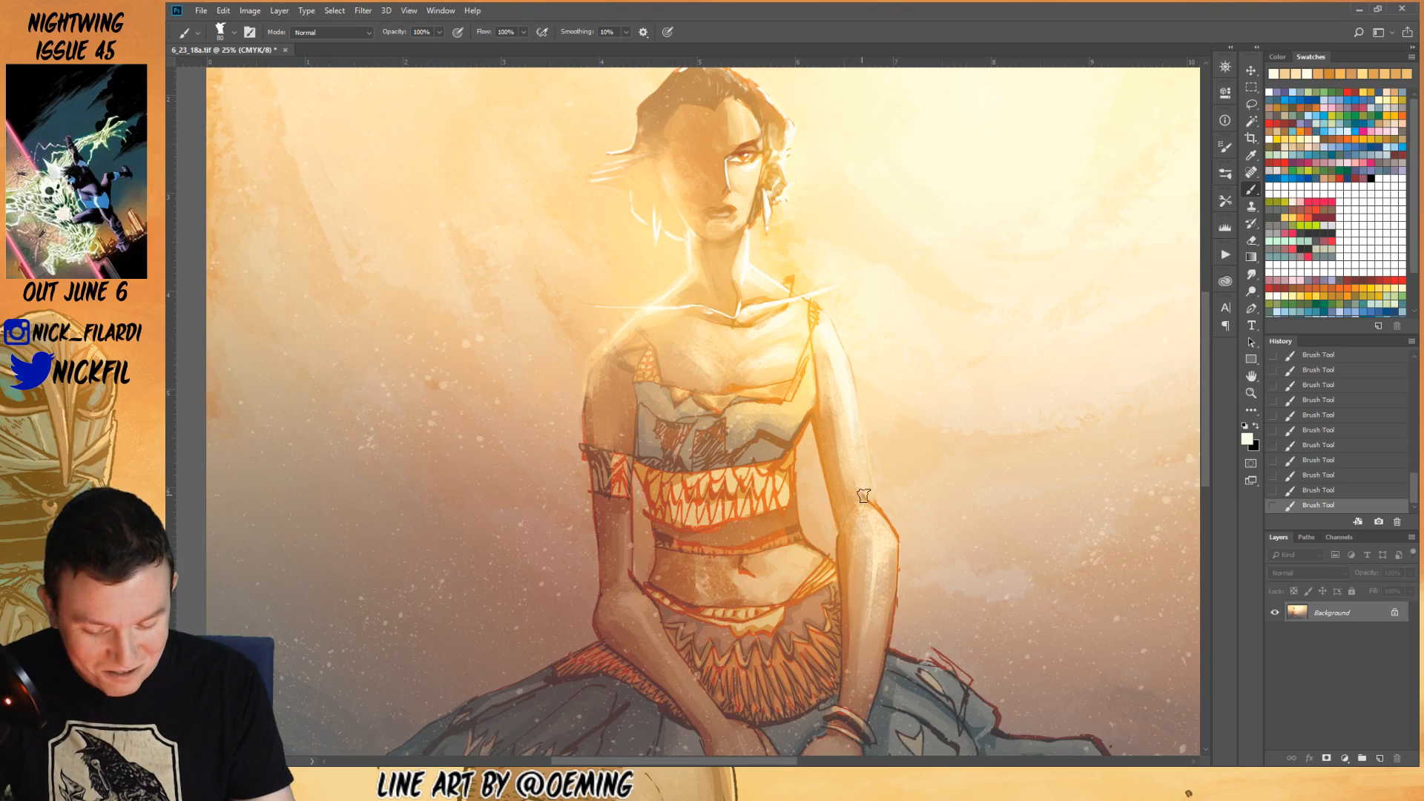
# - Examine the lit shoulder and arm up close and within the whole figure
pyautogui.click(1250, 393)
pyautogui.keyDown('alt'); pyautogui.click(917, 504); pyautogui.keyUp('alt')
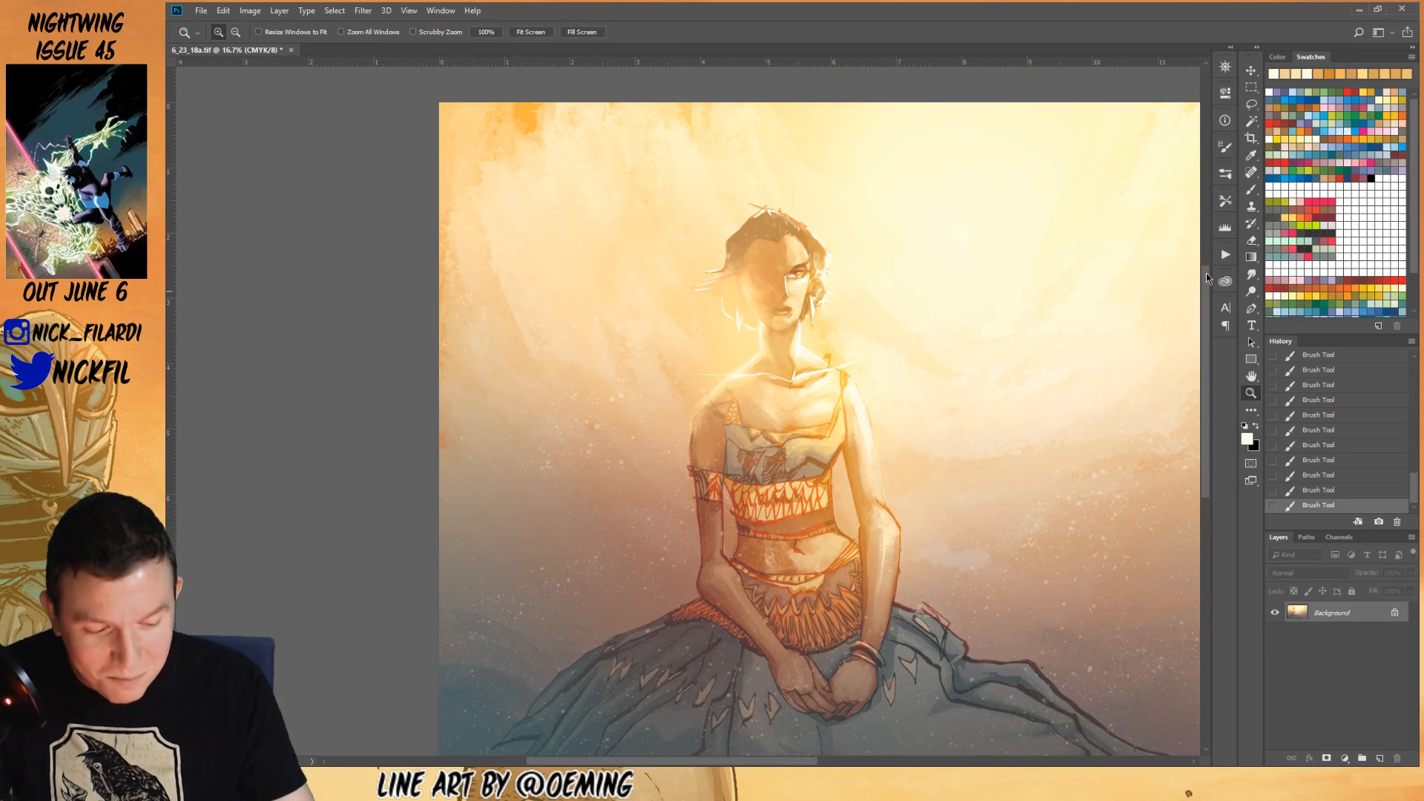
pyautogui.click(1252, 190)
pyautogui.click(1251, 393)
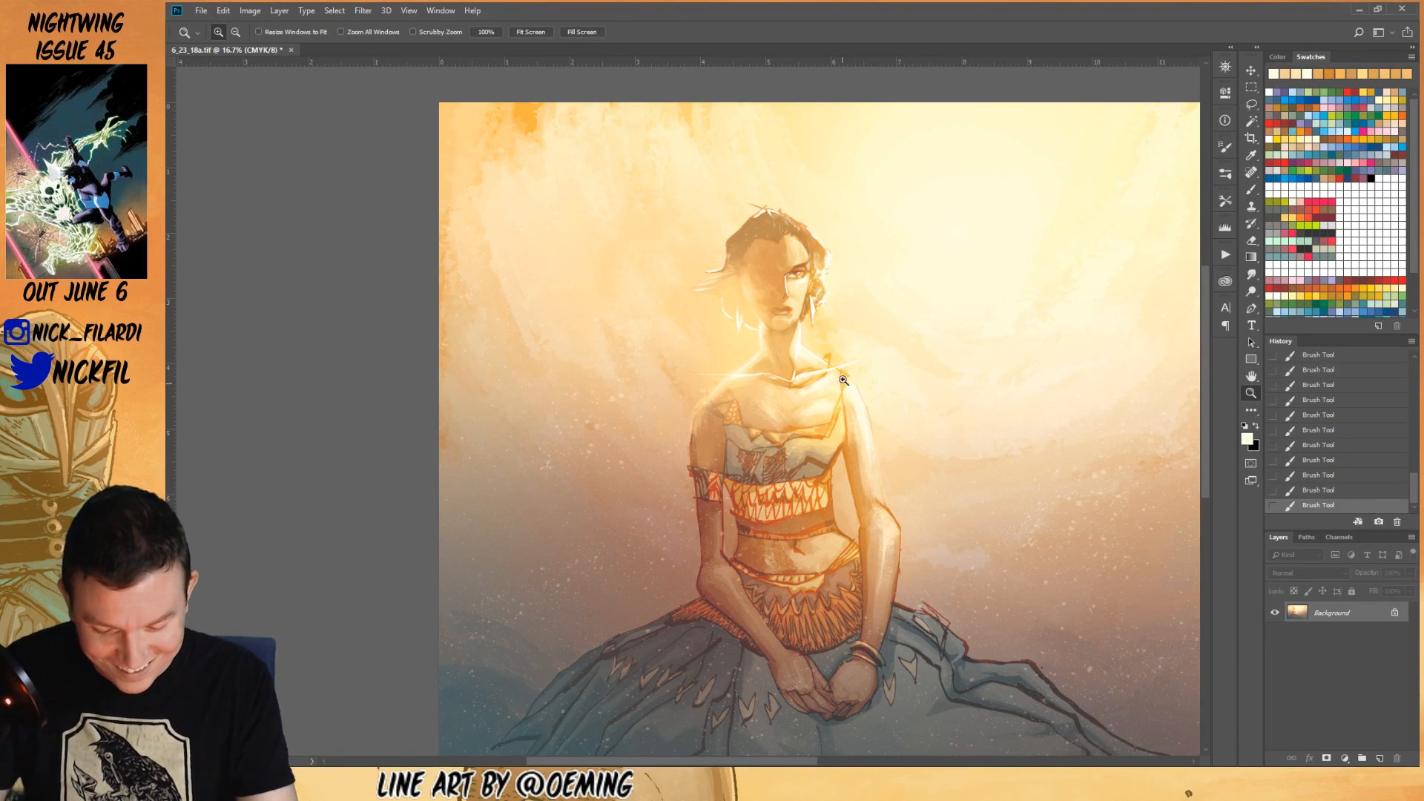
pyautogui.click(843, 384)
pyautogui.click(1251, 190)
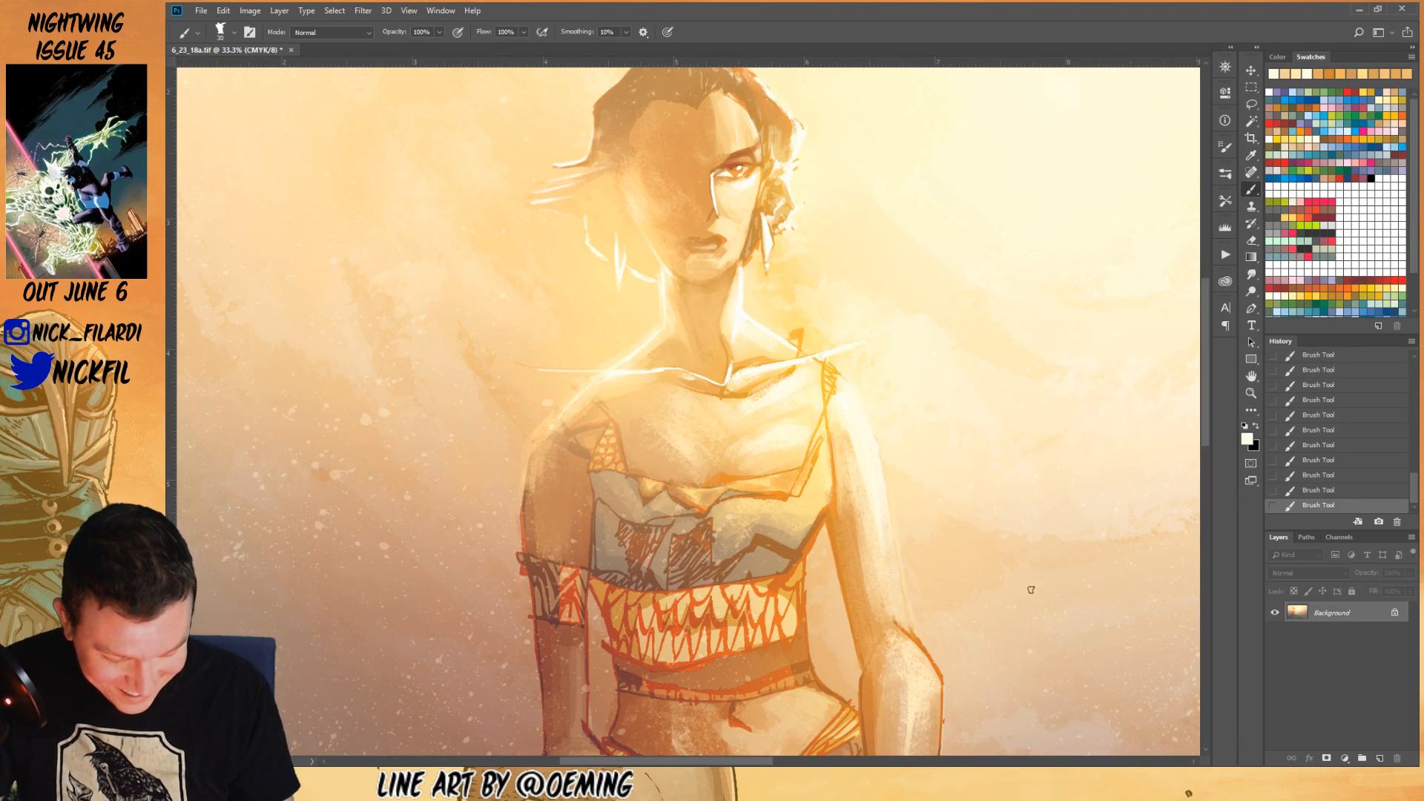
pyautogui.click(1252, 376)
pyautogui.scroll(-3, 976, 436)
pyautogui.click(1251, 393)
pyautogui.keyDown('alt'); pyautogui.click(935, 552); pyautogui.keyUp('alt')
pyautogui.keyDown('alt'); pyautogui.click(935, 552); pyautogui.keyUp('alt')
pyautogui.keyDown('alt'); pyautogui.click(935, 552); pyautogui.keyUp('alt')
pyautogui.moveTo(823, 623); pyautogui.dragTo(743, 631)
pyautogui.keyDown('alt'); pyautogui.click(906, 595); pyautogui.keyUp('alt')
pyautogui.keyDown('alt'); pyautogui.click(908, 595); pyautogui.keyUp('alt')
pyautogui.keyDown('alt'); pyautogui.click(913, 593); pyautogui.keyUp('alt')
pyautogui.keyDown('alt'); pyautogui.click(916, 592); pyautogui.keyUp('alt')
pyautogui.keyDown('alt'); pyautogui.click(920, 589); pyautogui.keyUp('alt')
pyautogui.keyDown('alt'); pyautogui.click(925, 588); pyautogui.keyUp('alt')
pyautogui.click(1252, 376)
pyautogui.moveTo(1181, 400); pyautogui.dragTo(1017, 518)
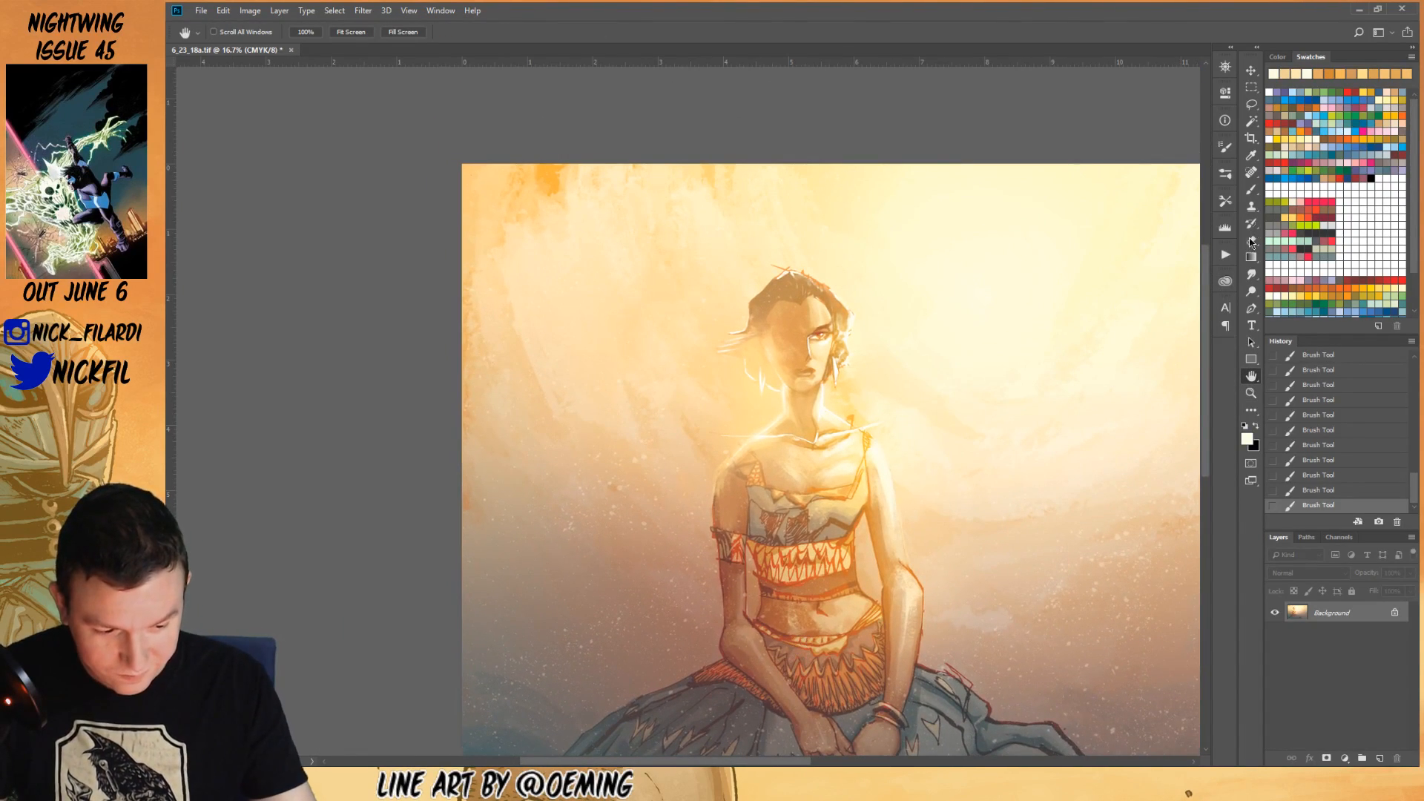
# - Brush sampled cream, orange, brown and peach tones along the lit arm's inner edge toward the forearm, lowering the opacity to 50%
pyautogui.click(1251, 190)
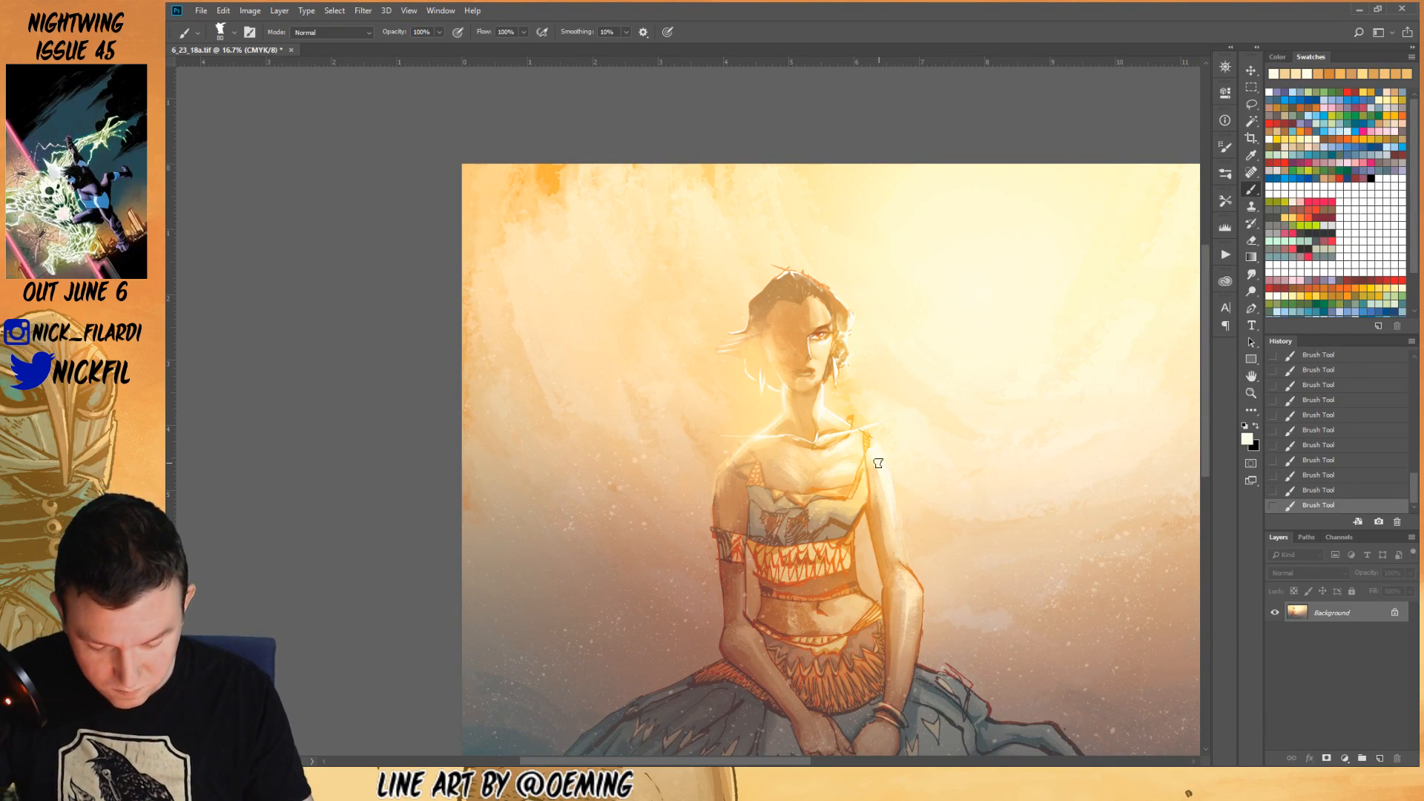
pyautogui.keyDown('alt'); pyautogui.click(896, 534); pyautogui.keyUp('alt')
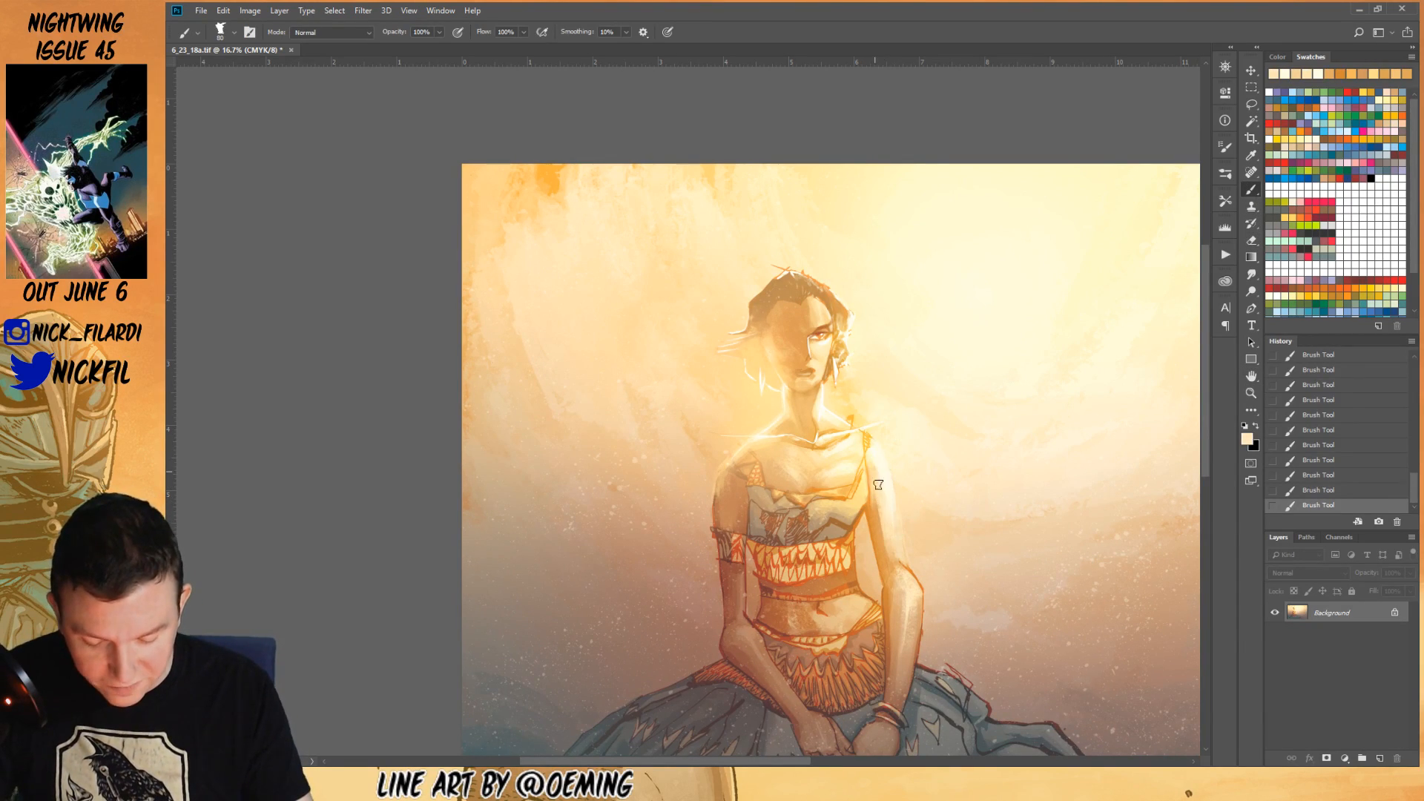
pyautogui.keyDown('alt'); pyautogui.click(879, 522); pyautogui.keyUp('alt')
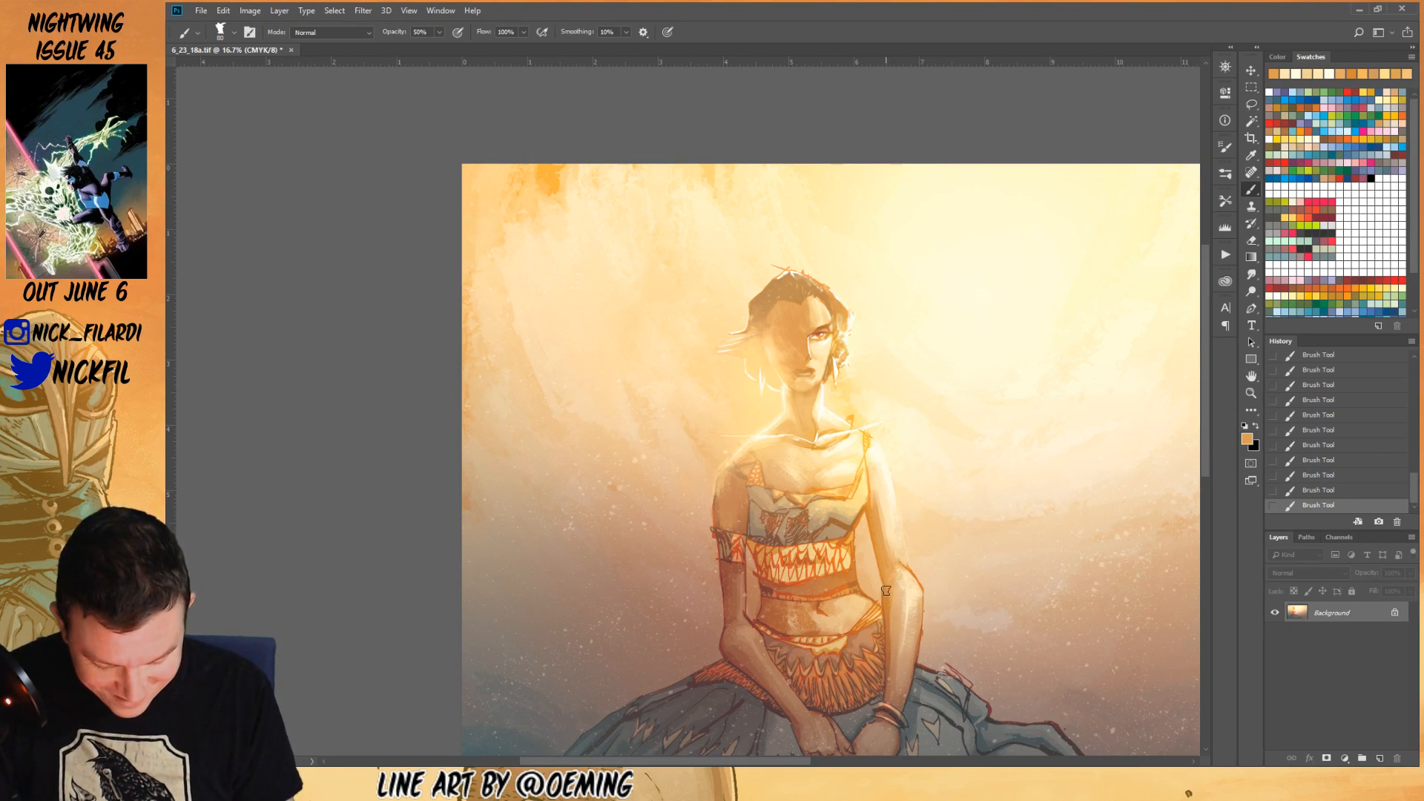
pyautogui.keyDown('alt'); pyautogui.click(888, 649); pyautogui.keyUp('alt')
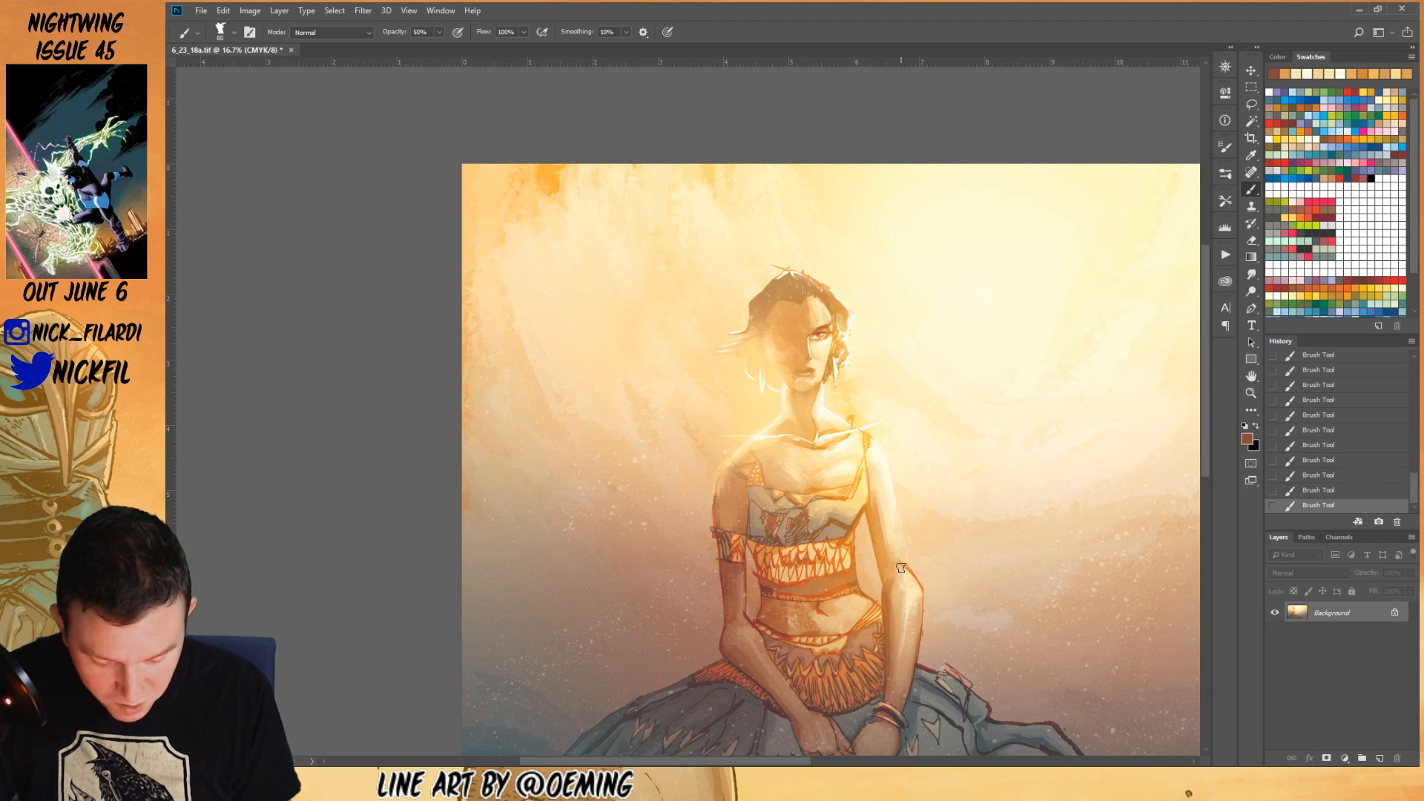
pyautogui.keyDown('alt'); pyautogui.click(892, 592); pyautogui.keyUp('alt')
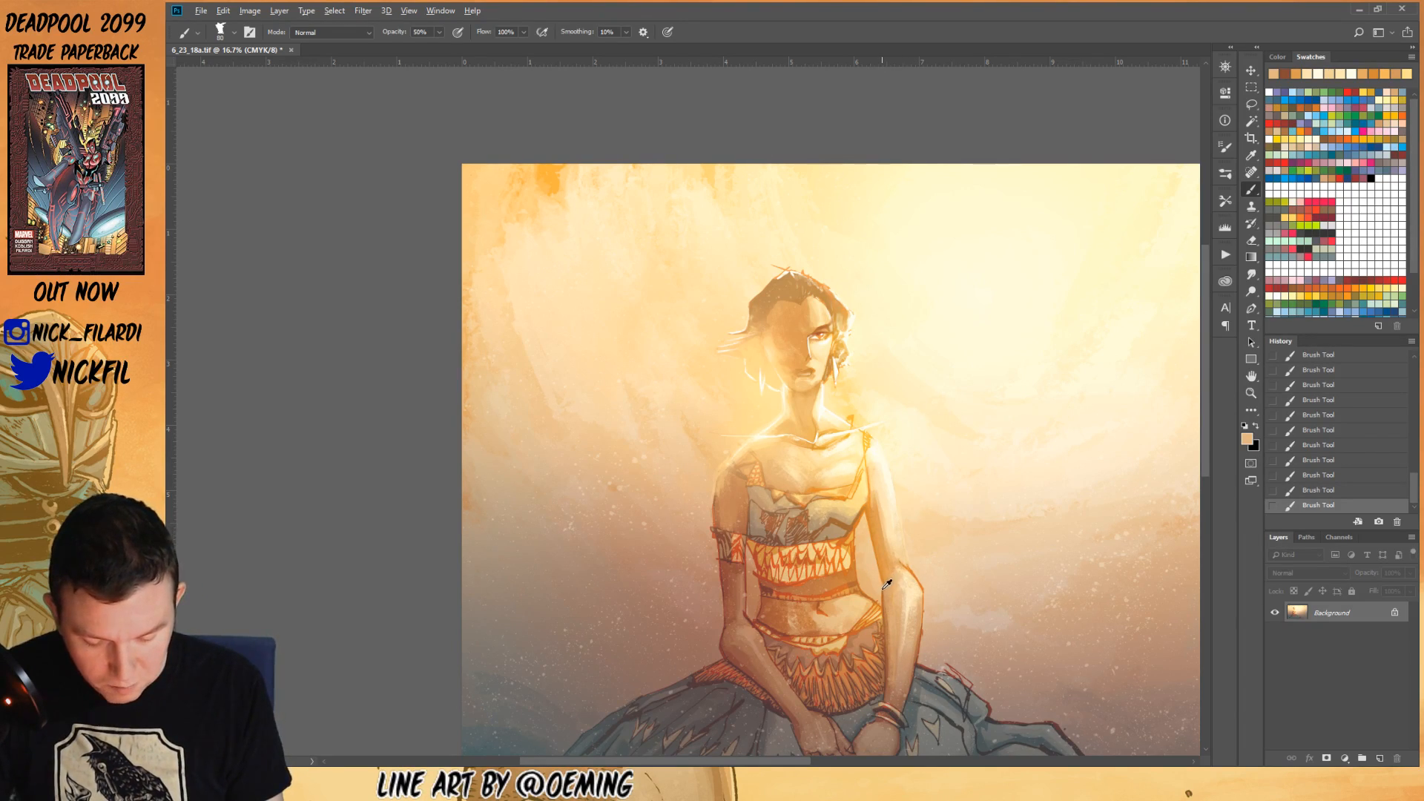
pyautogui.keyDown('alt'); pyautogui.click(886, 585); pyautogui.keyUp('alt')
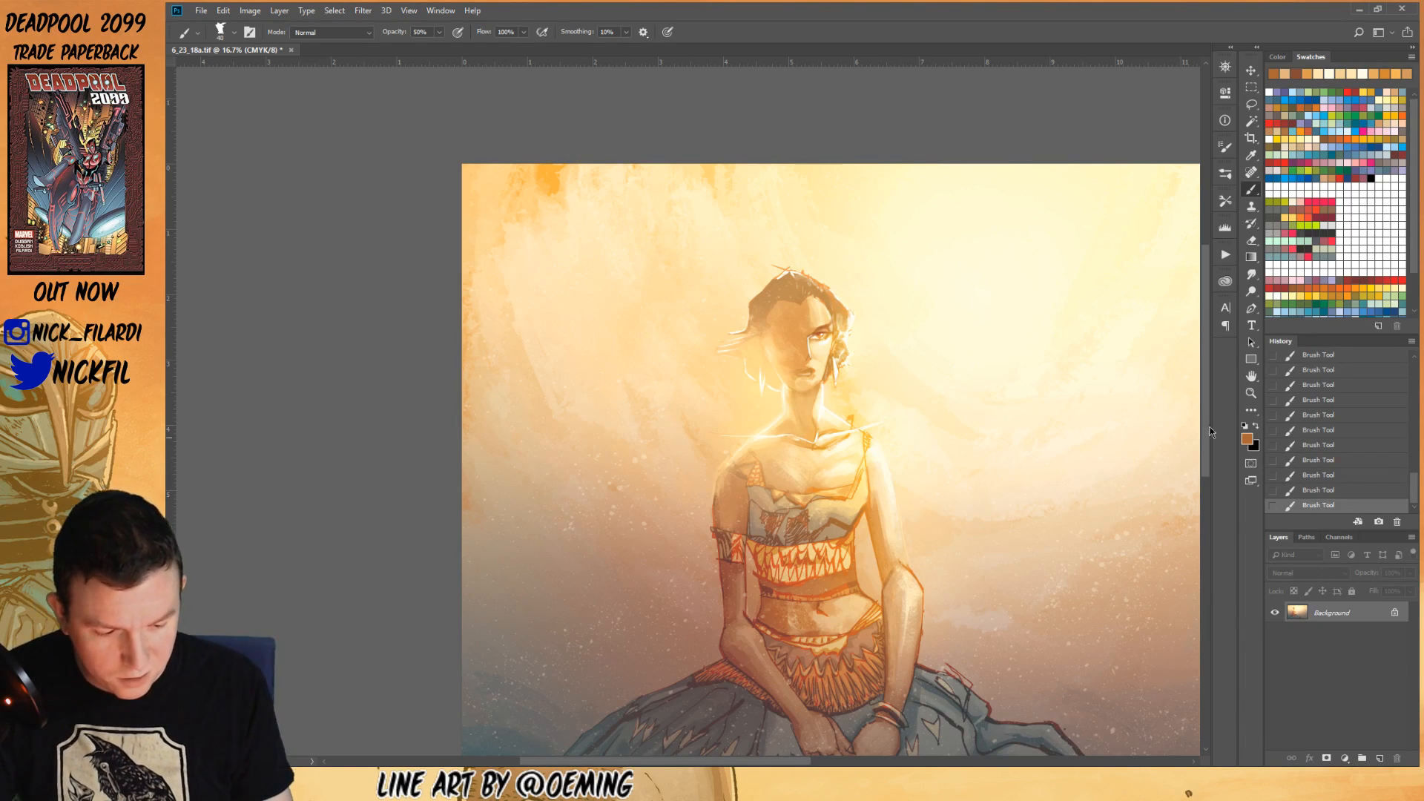
# - Shade the toothed pattern on the chest band with sampled golden and red-orange tones, using a smaller Brush at 100% opacity
pyautogui.click(1251, 377)
pyautogui.moveTo(938, 574)
pyautogui.mouseDown()
pyautogui.moveTo(897, 500)
pyautogui.moveTo(898, 513)
pyautogui.mouseUp()
pyautogui.click(1254, 193)
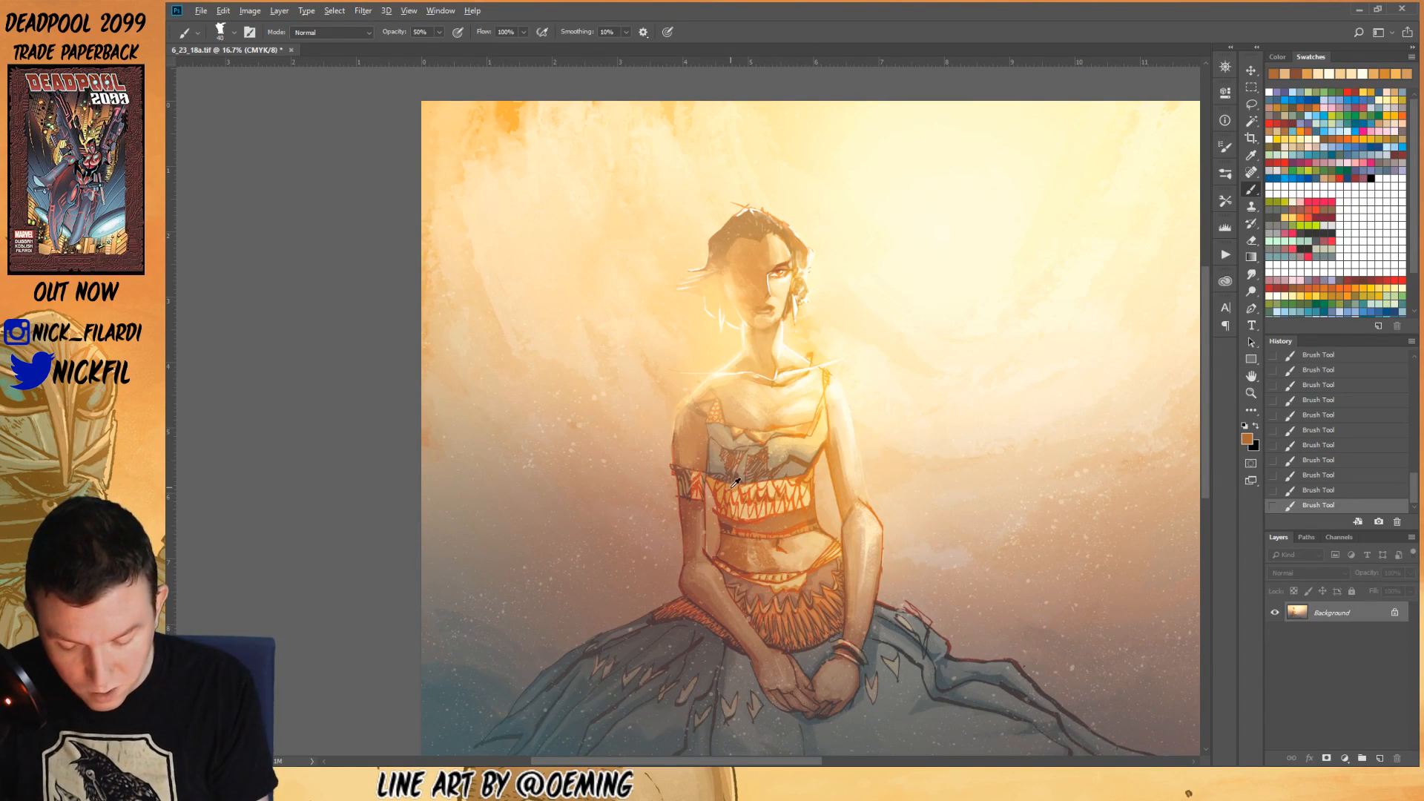
pyautogui.moveTo(730, 490); pyautogui.dragTo(736, 490)
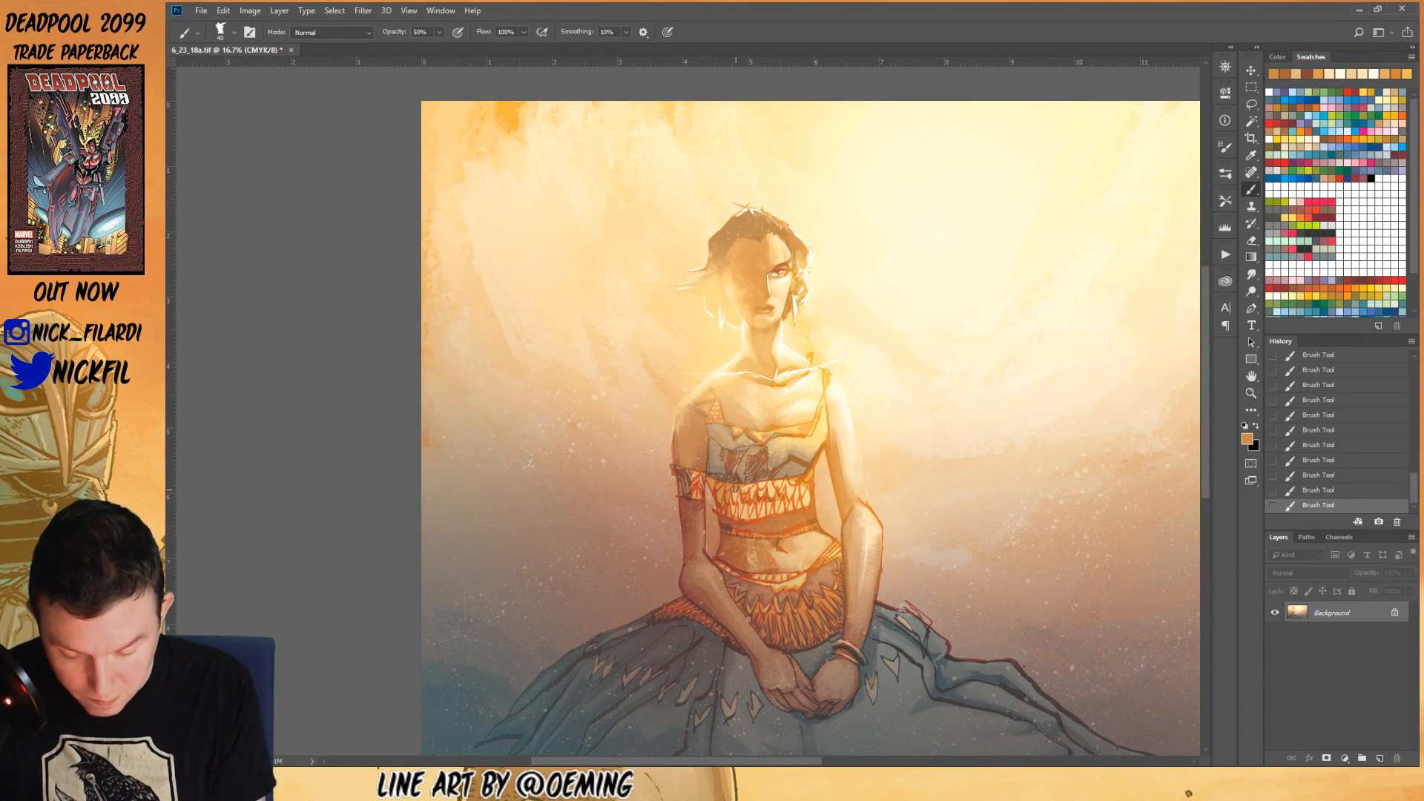
pyautogui.press('0')
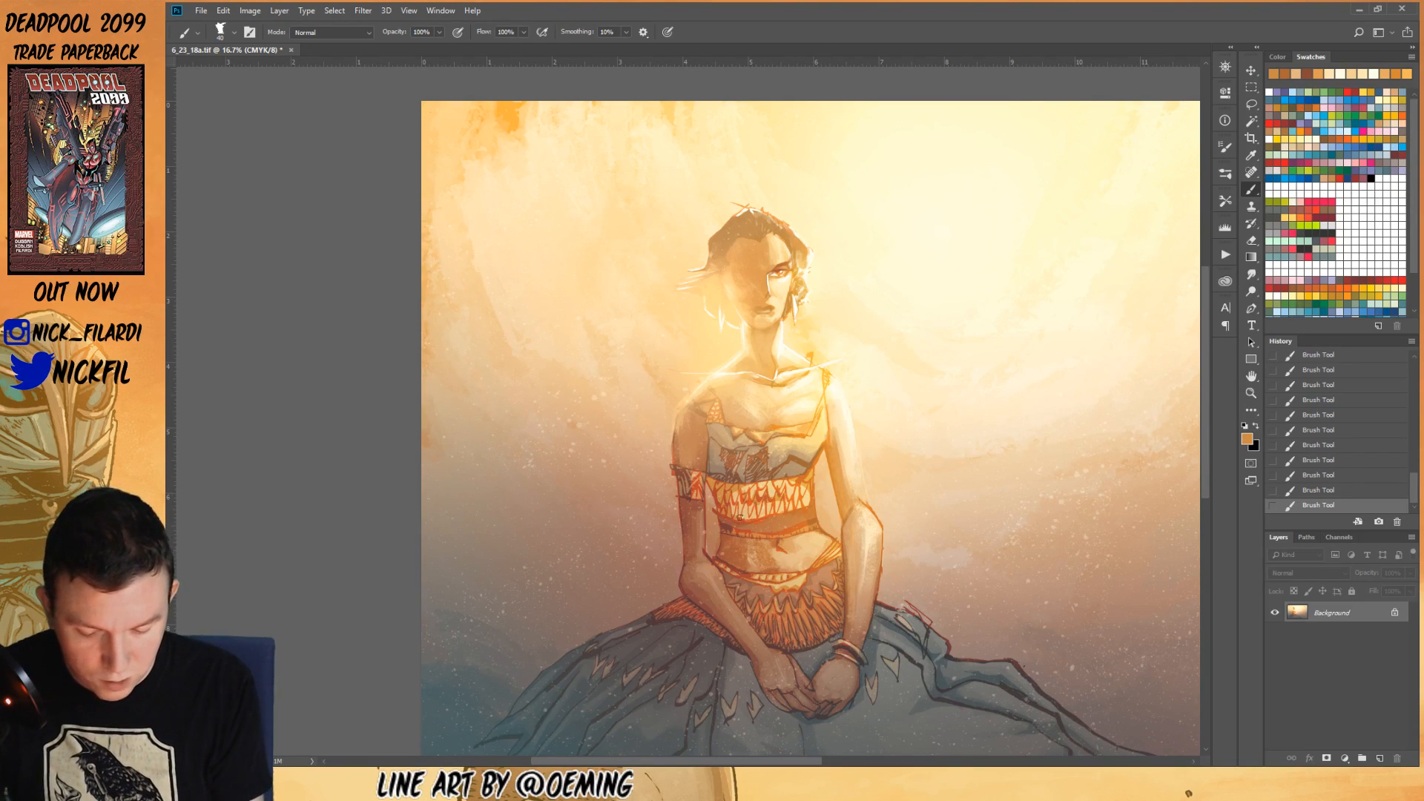
pyautogui.click(1251, 393)
pyautogui.click(740, 524)
pyautogui.click(742, 523)
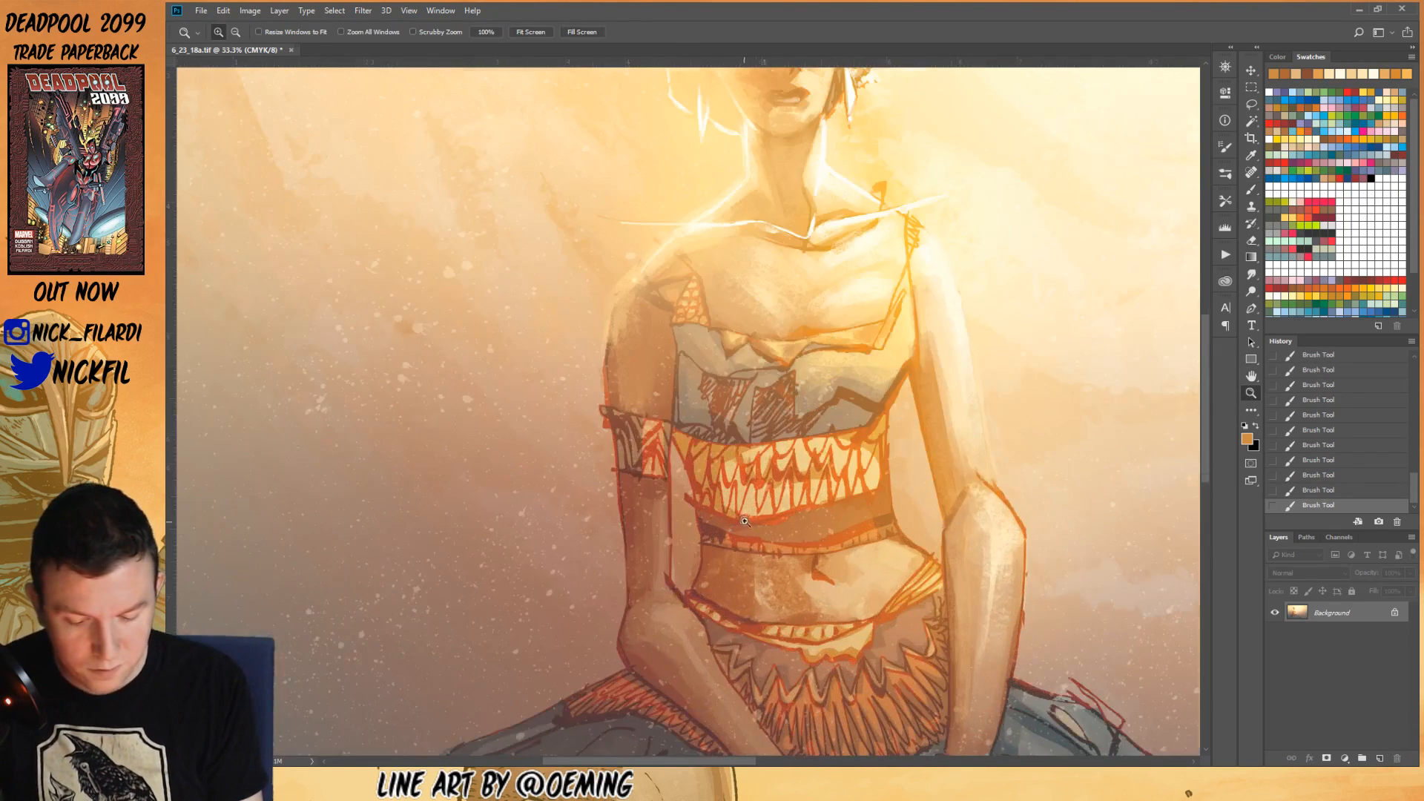
pyautogui.click(755, 520)
pyautogui.press('b')
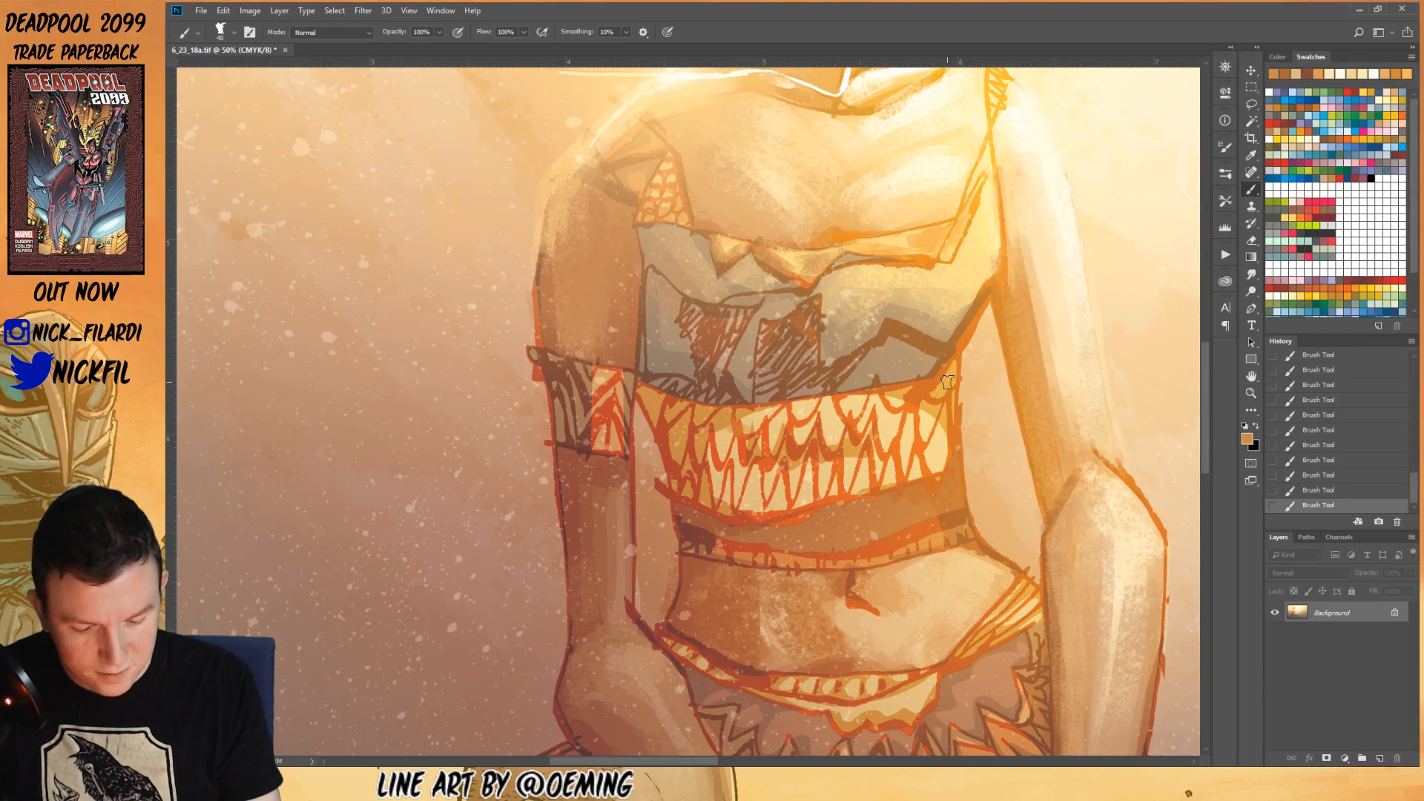
pyautogui.press('[')
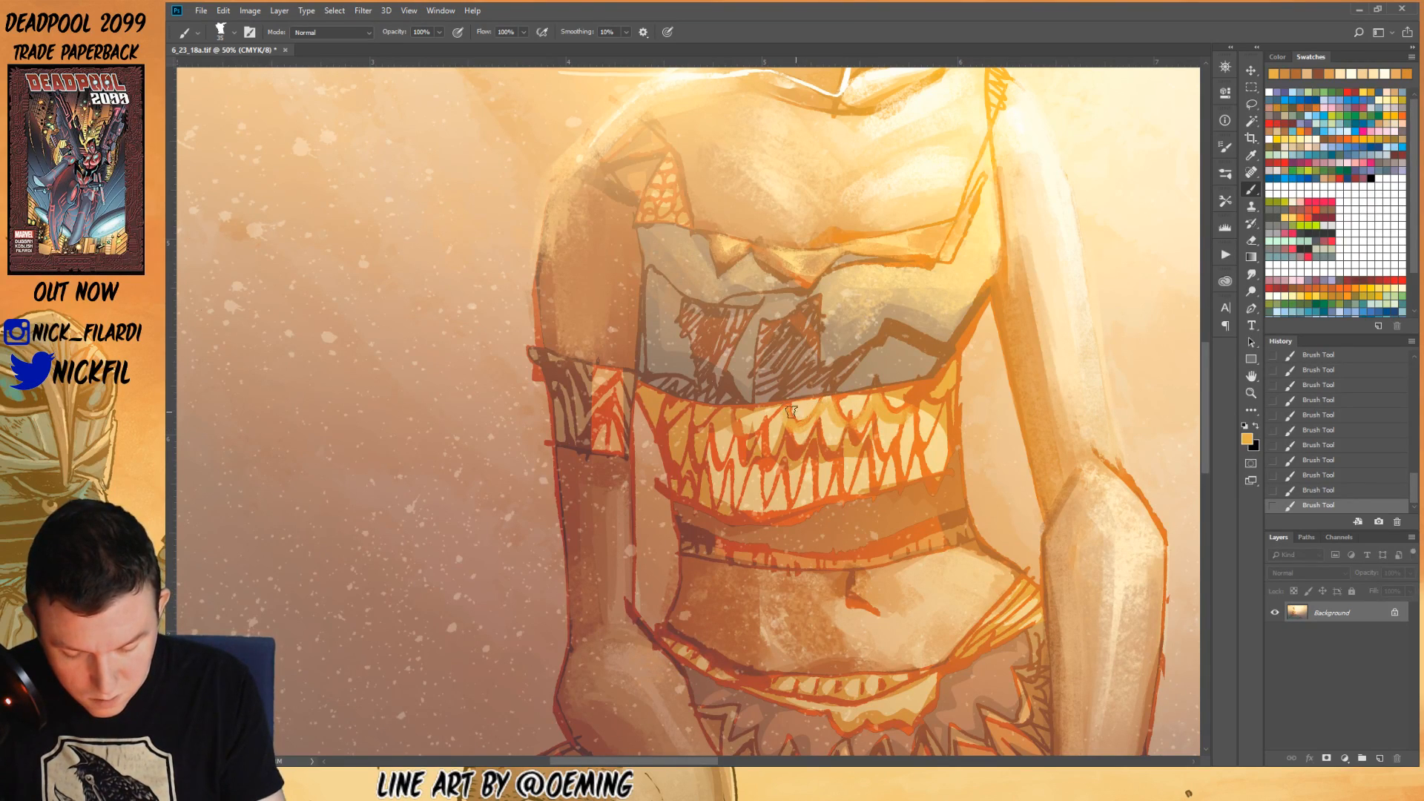
pyautogui.moveTo(732, 420); pyautogui.dragTo(755, 444)
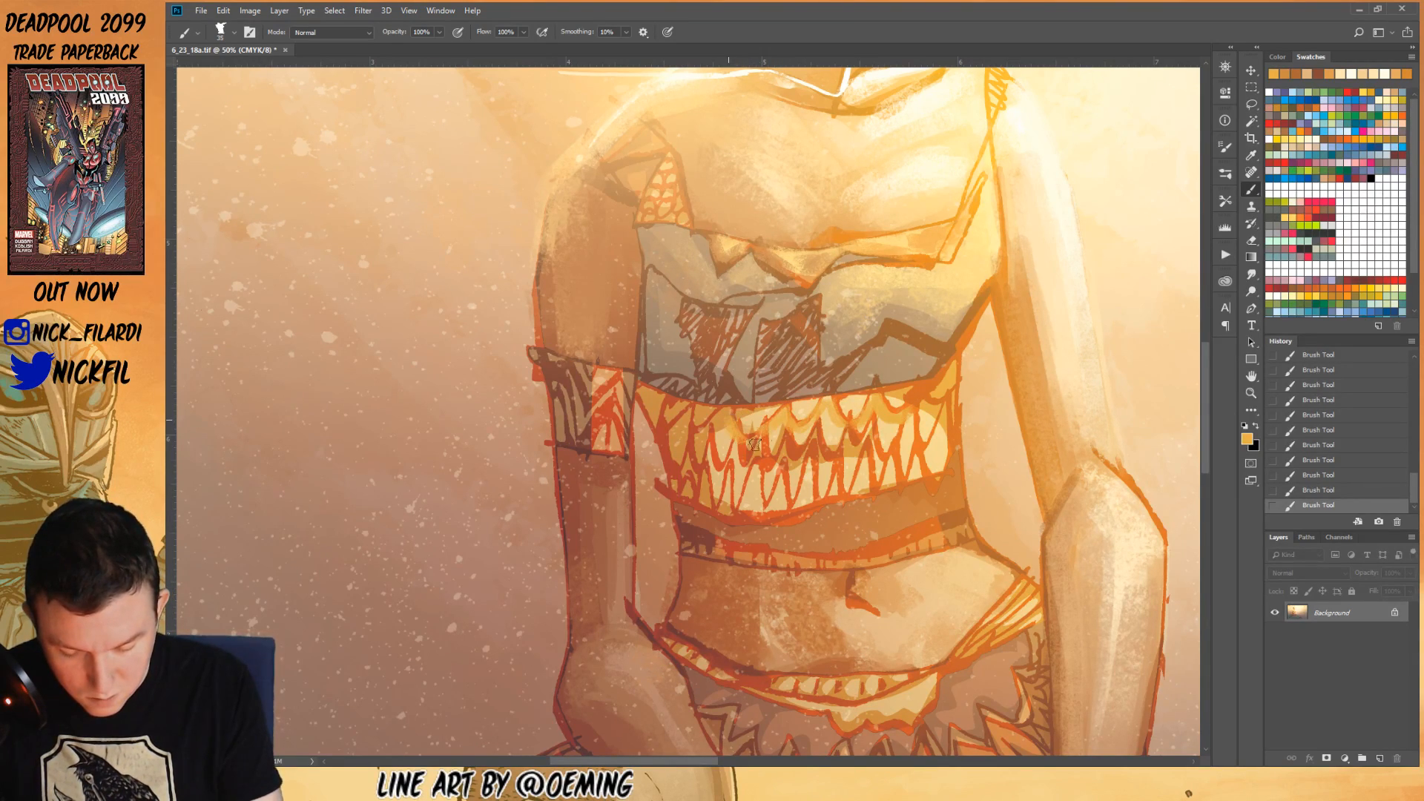
pyautogui.keyDown('alt'); pyautogui.click(707, 454); pyautogui.keyUp('alt')
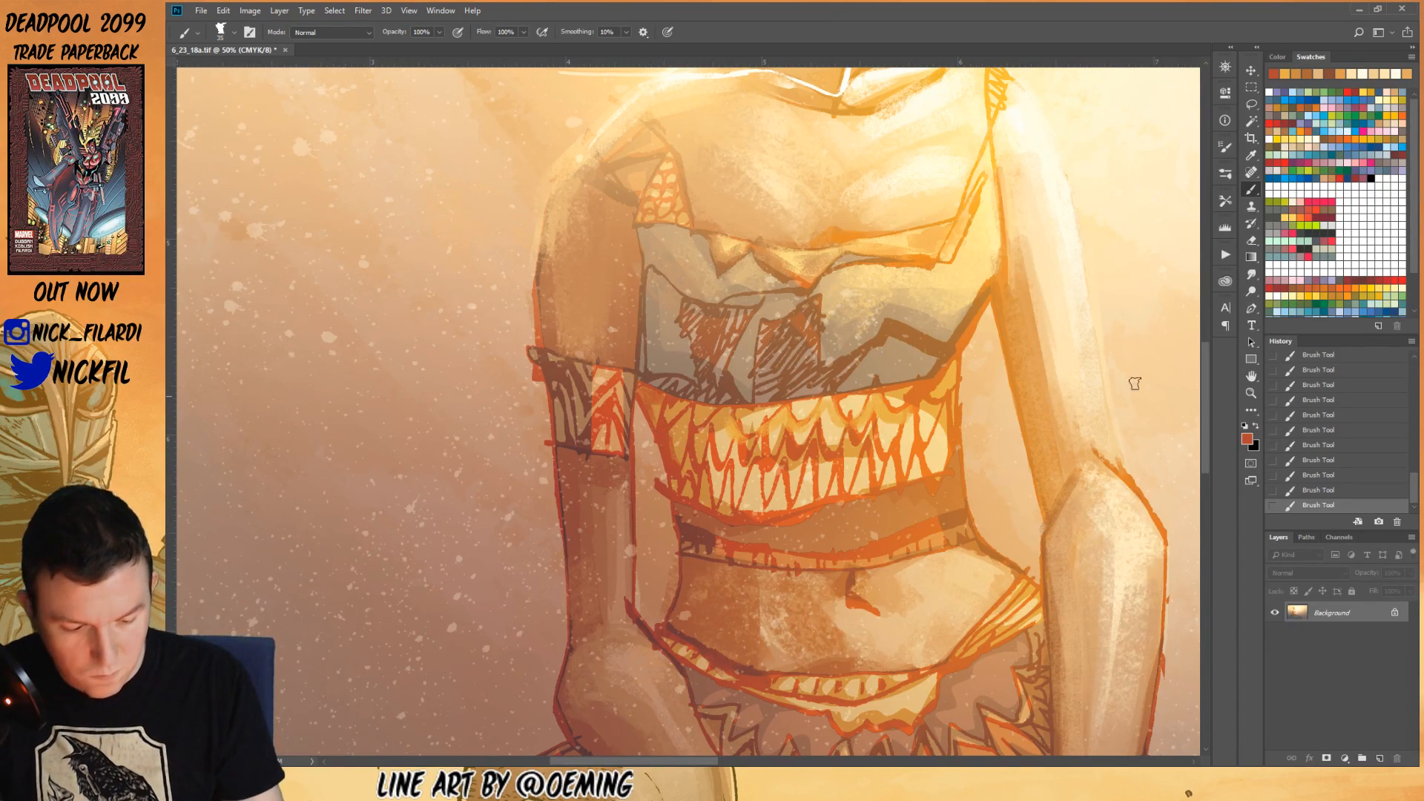
# - Select the individual cream tooth shapes across the chest band with the Lasso
pyautogui.click(1252, 393)
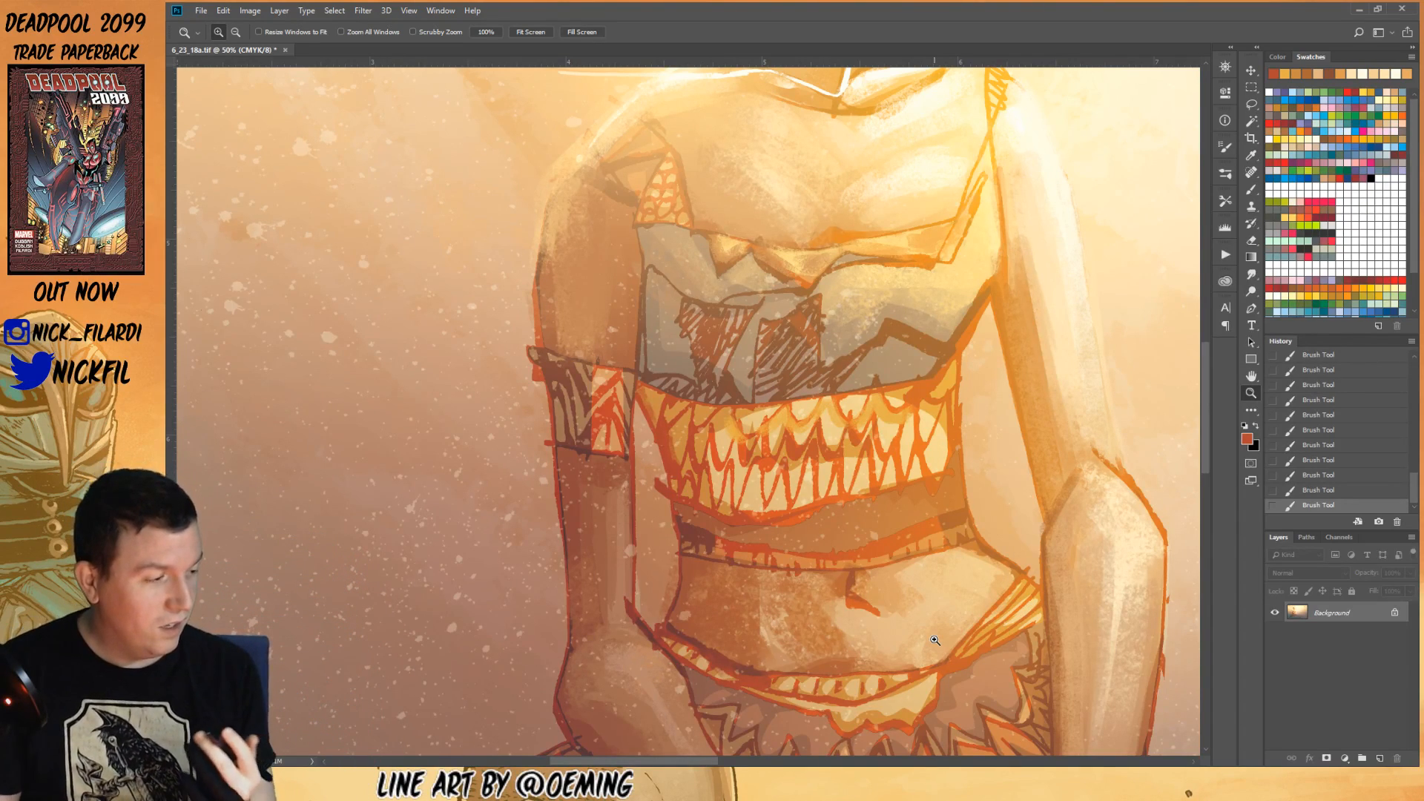
pyautogui.click(1251, 104)
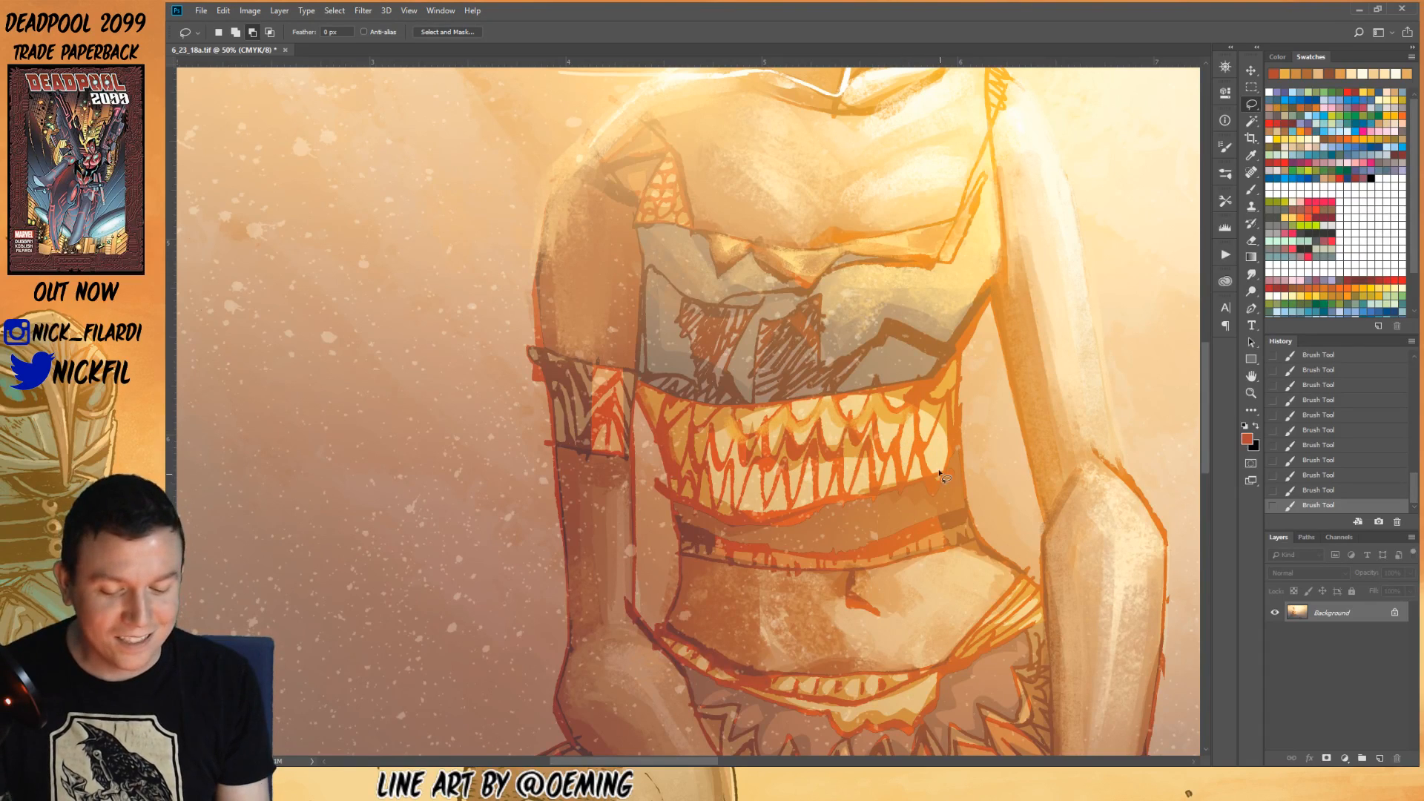
pyautogui.moveTo(884, 399)
pyautogui.mouseDown()
pyautogui.moveTo(750, 414)
pyautogui.moveTo(751, 430)
pyautogui.moveTo(805, 404)
pyautogui.moveTo(779, 421)
pyautogui.moveTo(841, 429)
pyautogui.moveTo(825, 412)
pyautogui.moveTo(869, 432)
pyautogui.moveTo(853, 410)
pyautogui.moveTo(879, 433)
pyautogui.moveTo(881, 408)
pyautogui.moveTo(924, 436)
pyautogui.moveTo(936, 399)
pyautogui.moveTo(945, 454)
pyautogui.moveTo(933, 472)
pyautogui.moveTo(923, 408)
pyautogui.moveTo(903, 474)
pyautogui.moveTo(917, 454)
pyautogui.mouseUp()
pyautogui.moveTo(895, 462)
pyautogui.mouseDown()
pyautogui.moveTo(844, 368)
pyautogui.moveTo(856, 485)
pyautogui.moveTo(859, 443)
pyautogui.moveTo(825, 453)
pyautogui.moveTo(820, 498)
pyautogui.moveTo(836, 433)
pyautogui.moveTo(831, 477)
pyautogui.moveTo(826, 456)
pyautogui.moveTo(844, 450)
pyautogui.moveTo(837, 492)
pyautogui.moveTo(829, 427)
pyautogui.moveTo(794, 464)
pyautogui.moveTo(808, 462)
pyautogui.moveTo(810, 503)
pyautogui.moveTo(800, 403)
pyautogui.moveTo(780, 510)
pyautogui.moveTo(780, 461)
pyautogui.moveTo(767, 493)
pyautogui.moveTo(781, 398)
pyautogui.moveTo(736, 470)
pyautogui.moveTo(750, 473)
pyautogui.moveTo(716, 428)
pyautogui.moveTo(733, 442)
pyautogui.moveTo(725, 410)
pyautogui.moveTo(747, 484)
pyautogui.moveTo(710, 463)
pyautogui.moveTo(716, 502)
pyautogui.moveTo(697, 461)
pyautogui.moveTo(705, 417)
pyautogui.moveTo(672, 432)
pyautogui.moveTo(681, 462)
pyautogui.mouseUp()
pyautogui.moveTo(684, 406); pyautogui.dragTo(659, 420)
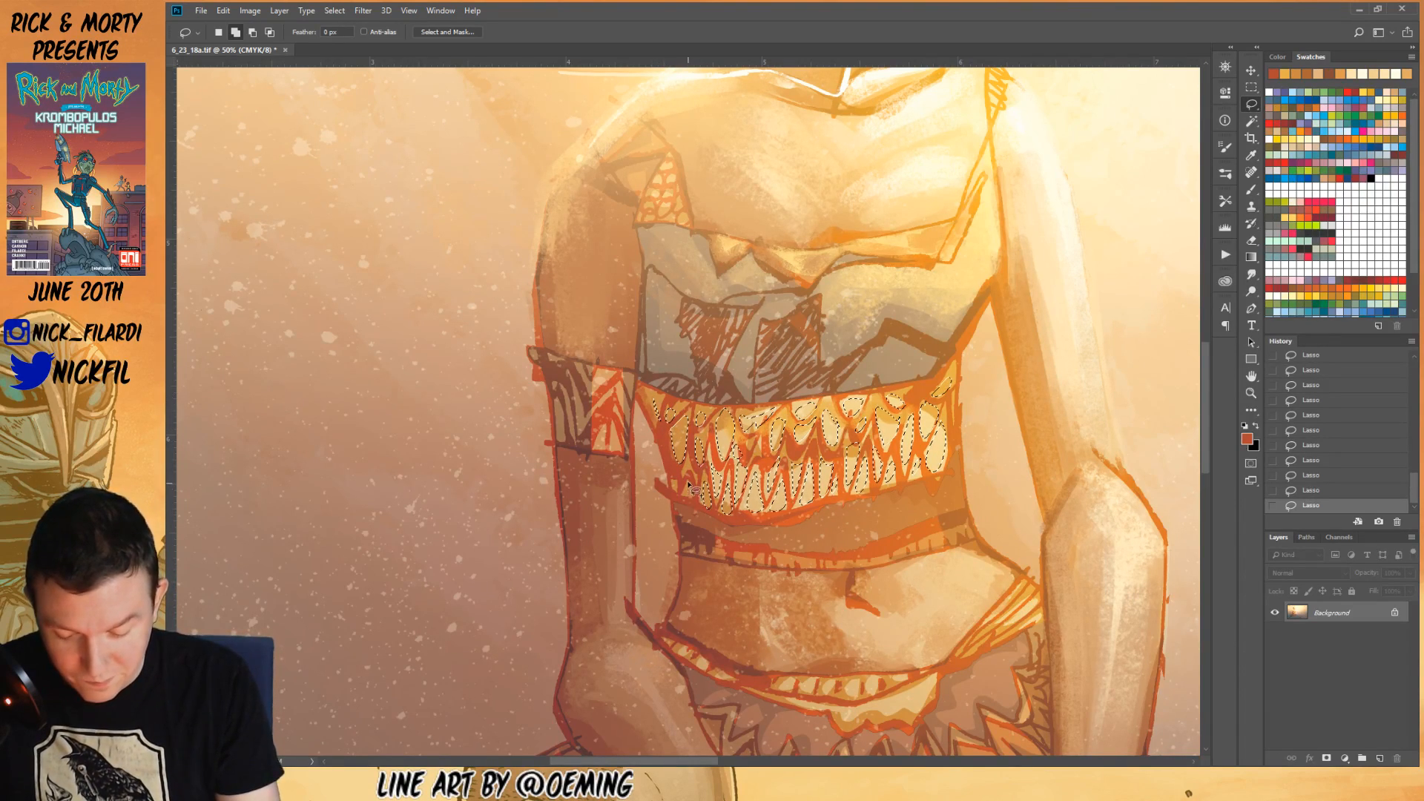
# - Lighten the selected teeth with sampled light peach radial gradients in Screen mode, raising the opacity to 100%, and clear the selection
pyautogui.press('g')
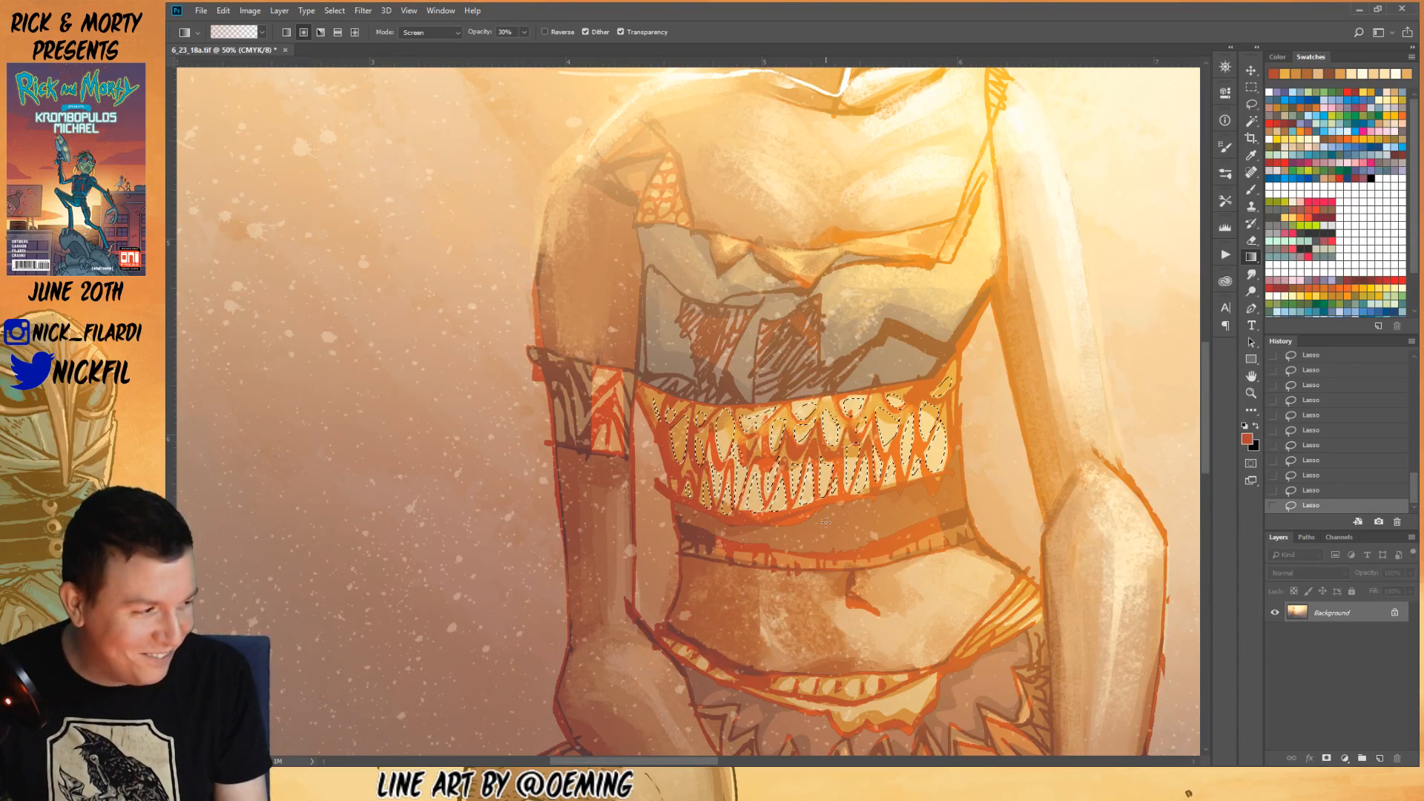
pyautogui.keyDown('alt'); pyautogui.click(866, 470); pyautogui.keyUp('alt')
pyautogui.moveTo(866, 470); pyautogui.dragTo(853, 415)
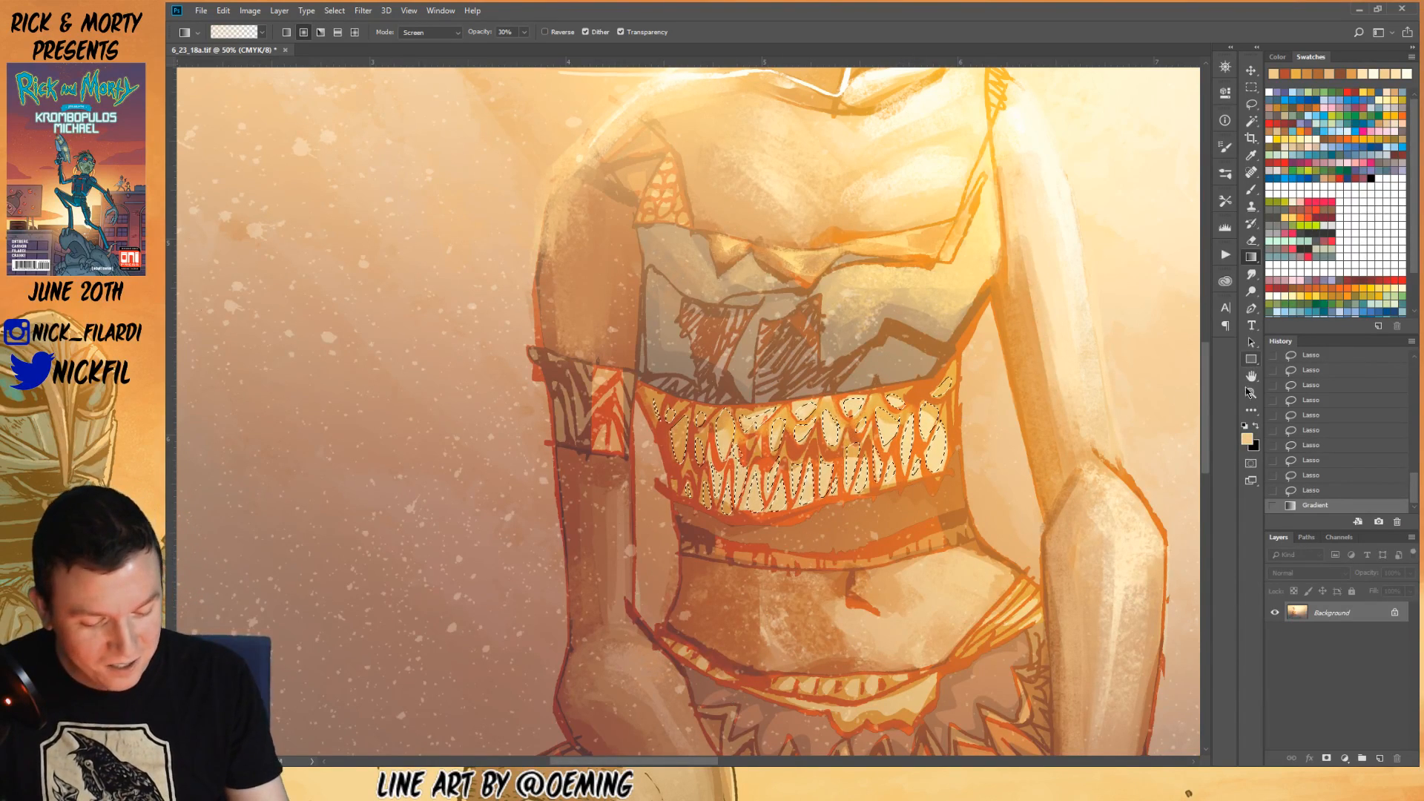
pyautogui.hotkey('ctrl', '-')
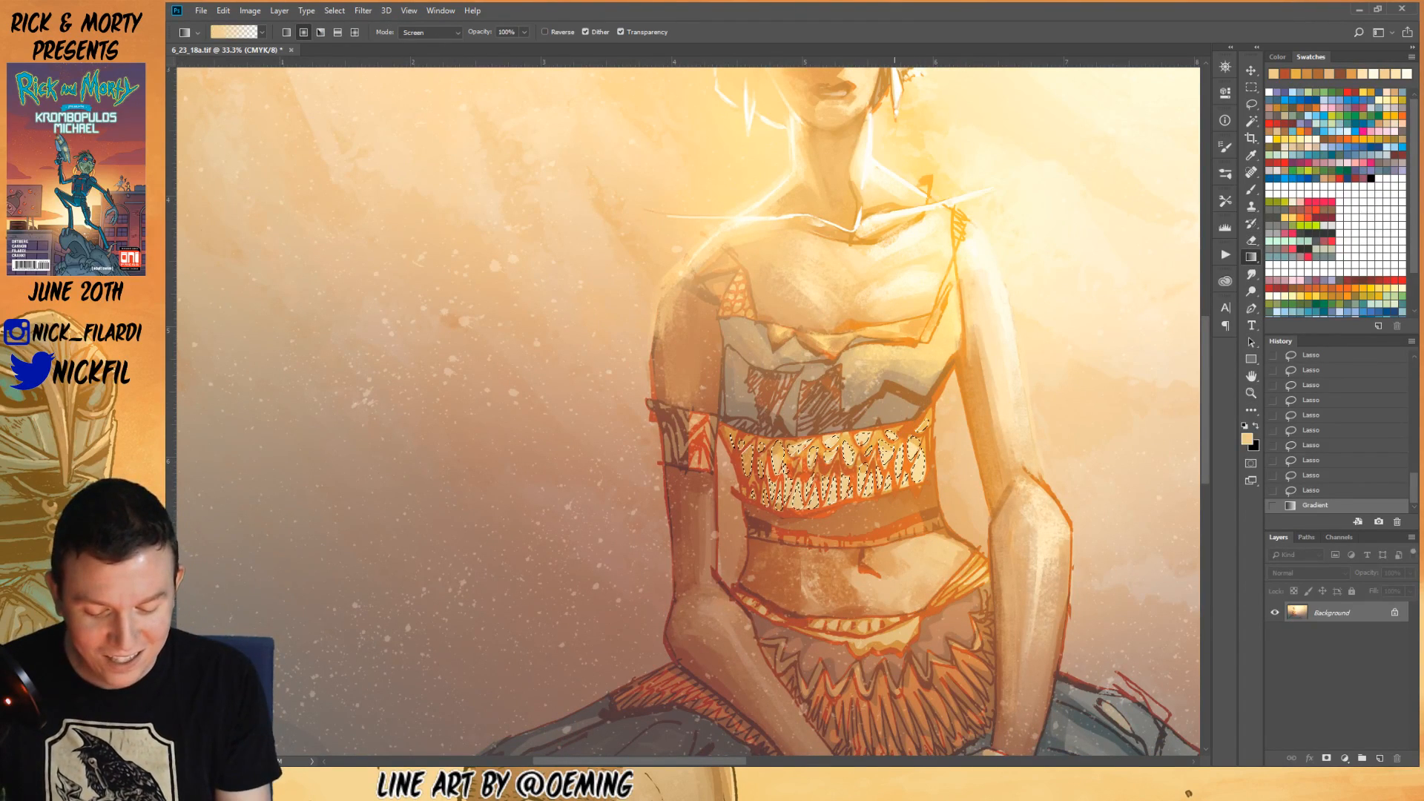
pyautogui.moveTo(849, 523); pyautogui.dragTo(864, 471)
pyautogui.hotkey('ctrl', 'd')
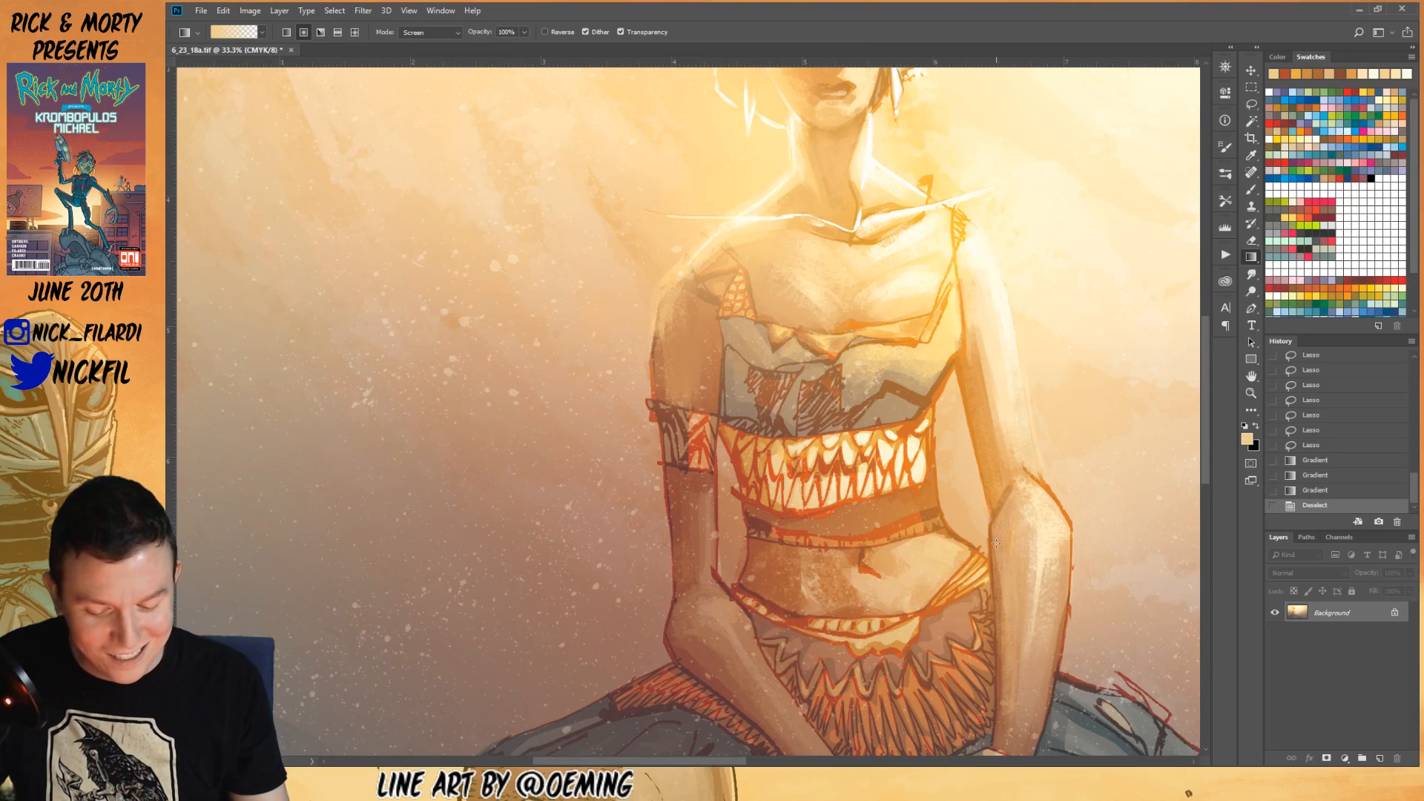
# - Add an orange glow over the chest band and its surroundings with radial Screen gradients at 100% opacity
pyautogui.click(1251, 390)
pyautogui.hotkey('ctrl', '-')
pyautogui.click(1251, 192)
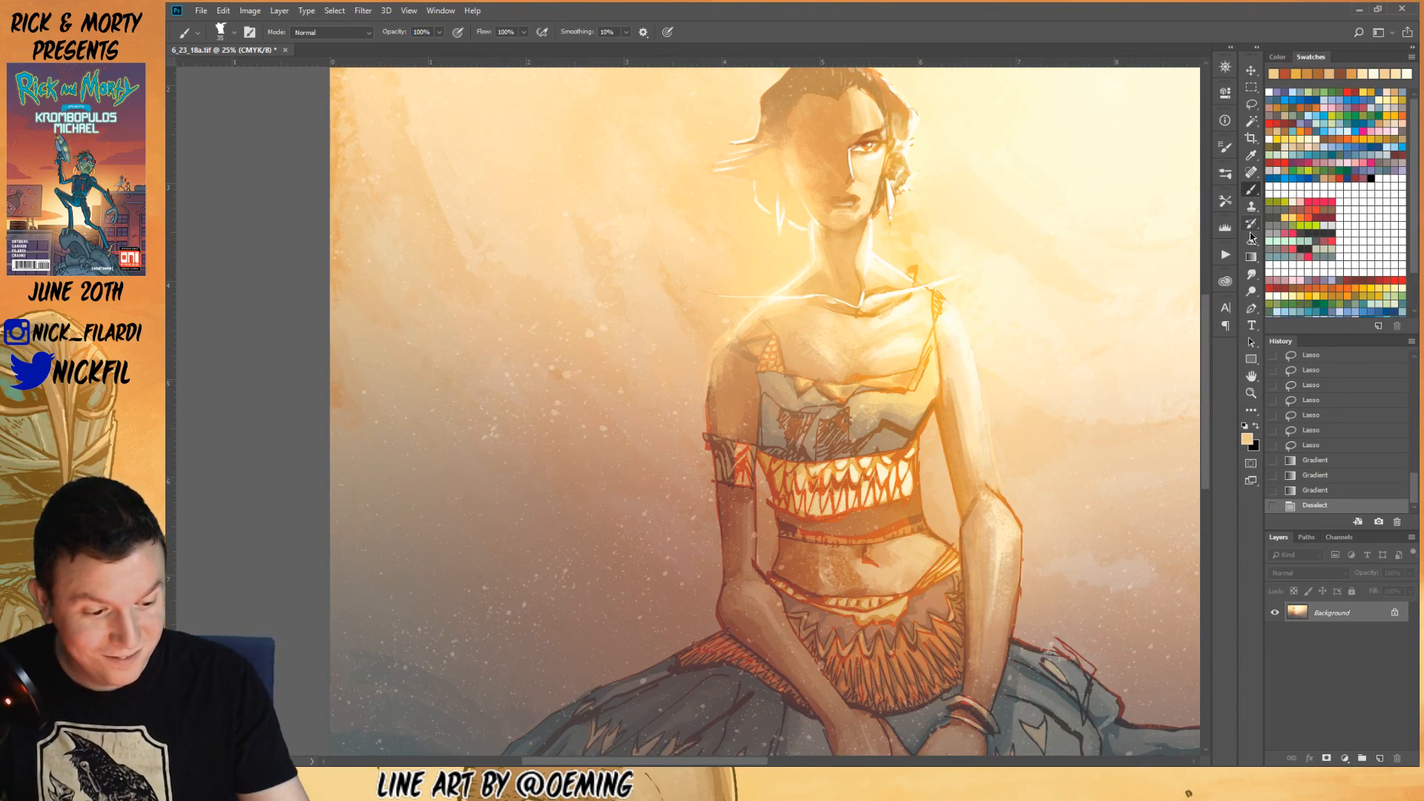
pyautogui.click(1251, 257)
pyautogui.click(1308, 120)
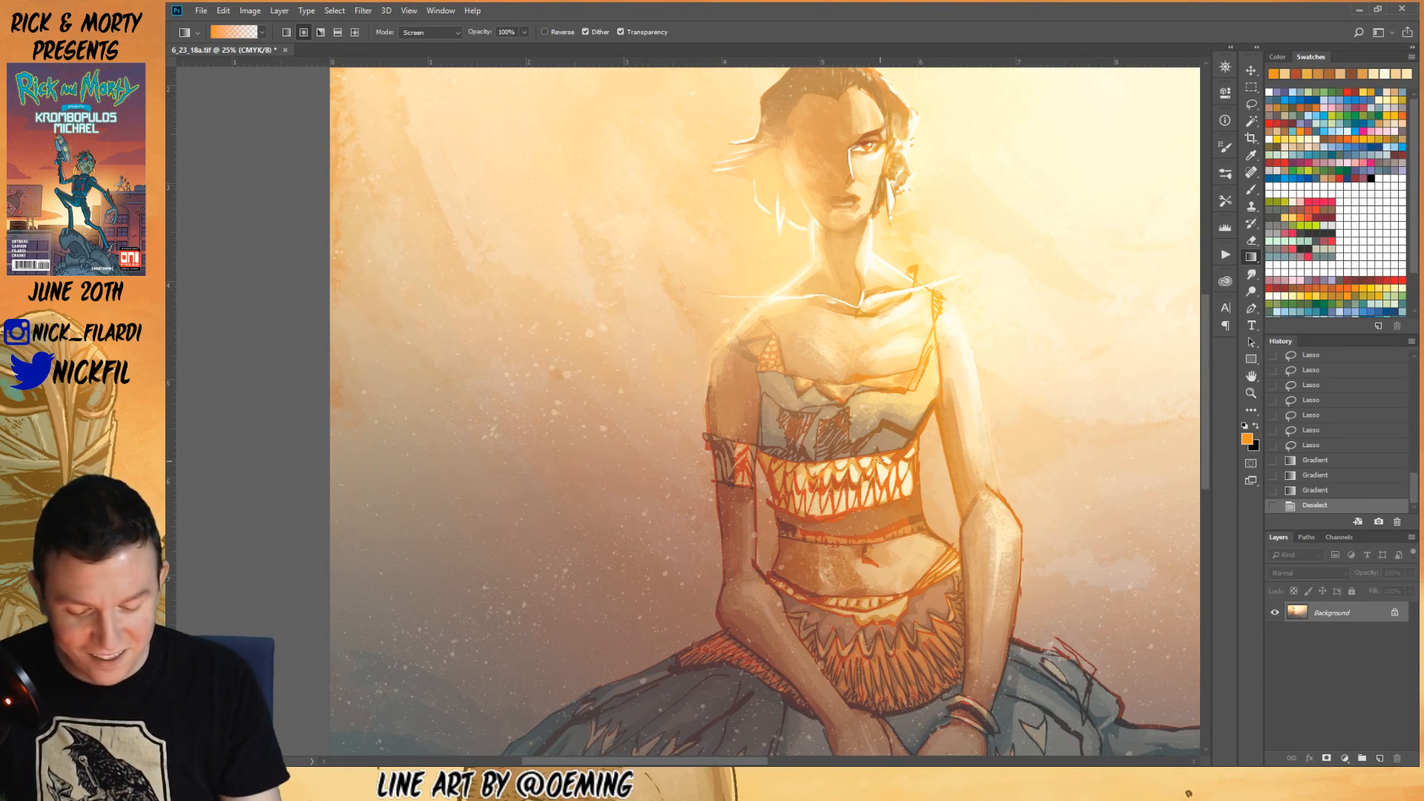
pyautogui.moveTo(918, 401); pyautogui.dragTo(905, 461)
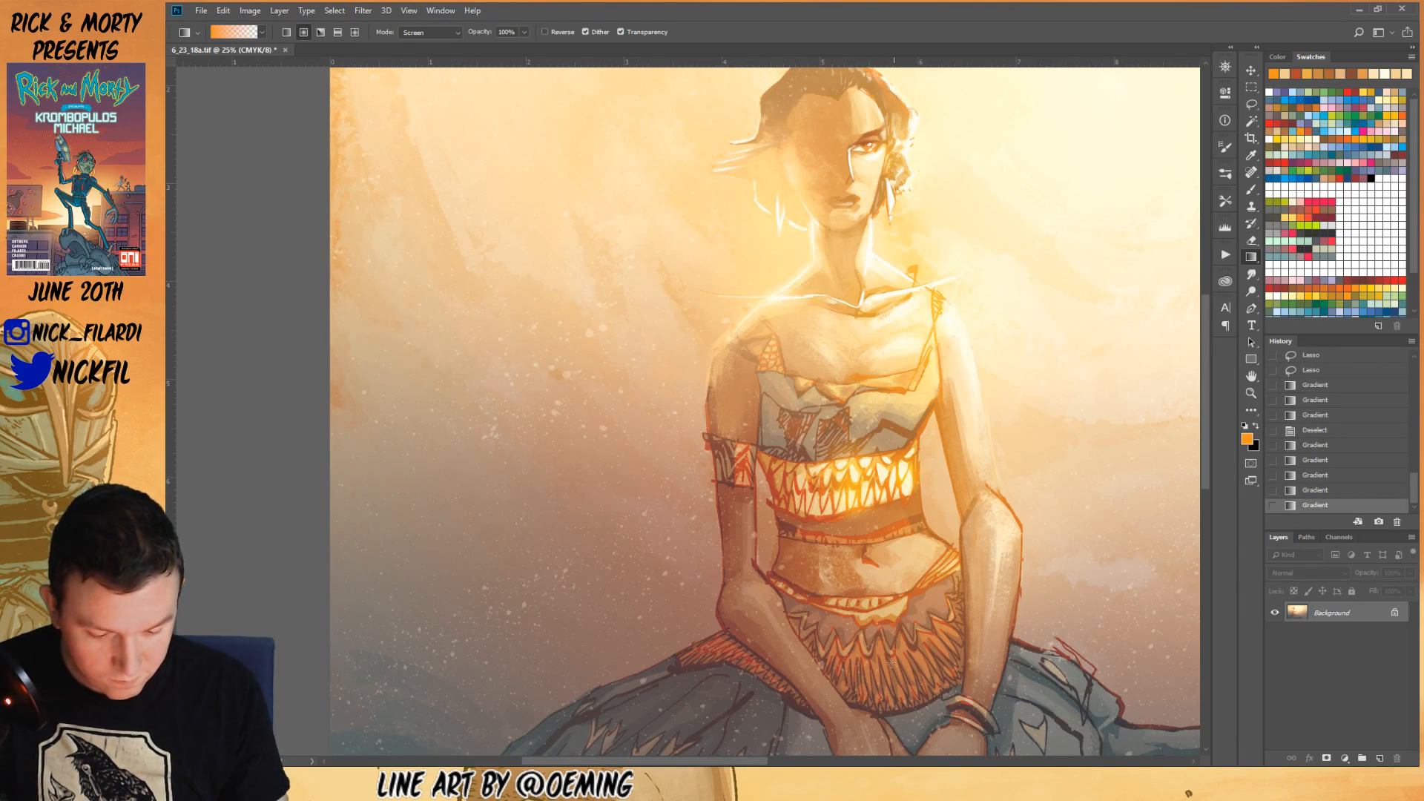
# - Lasso the whole toothed chest band and ready the Gradient tool for it
pyautogui.click(1252, 376)
pyautogui.click(1251, 394)
pyautogui.hotkey('ctrl', '-')
pyautogui.click(1252, 103)
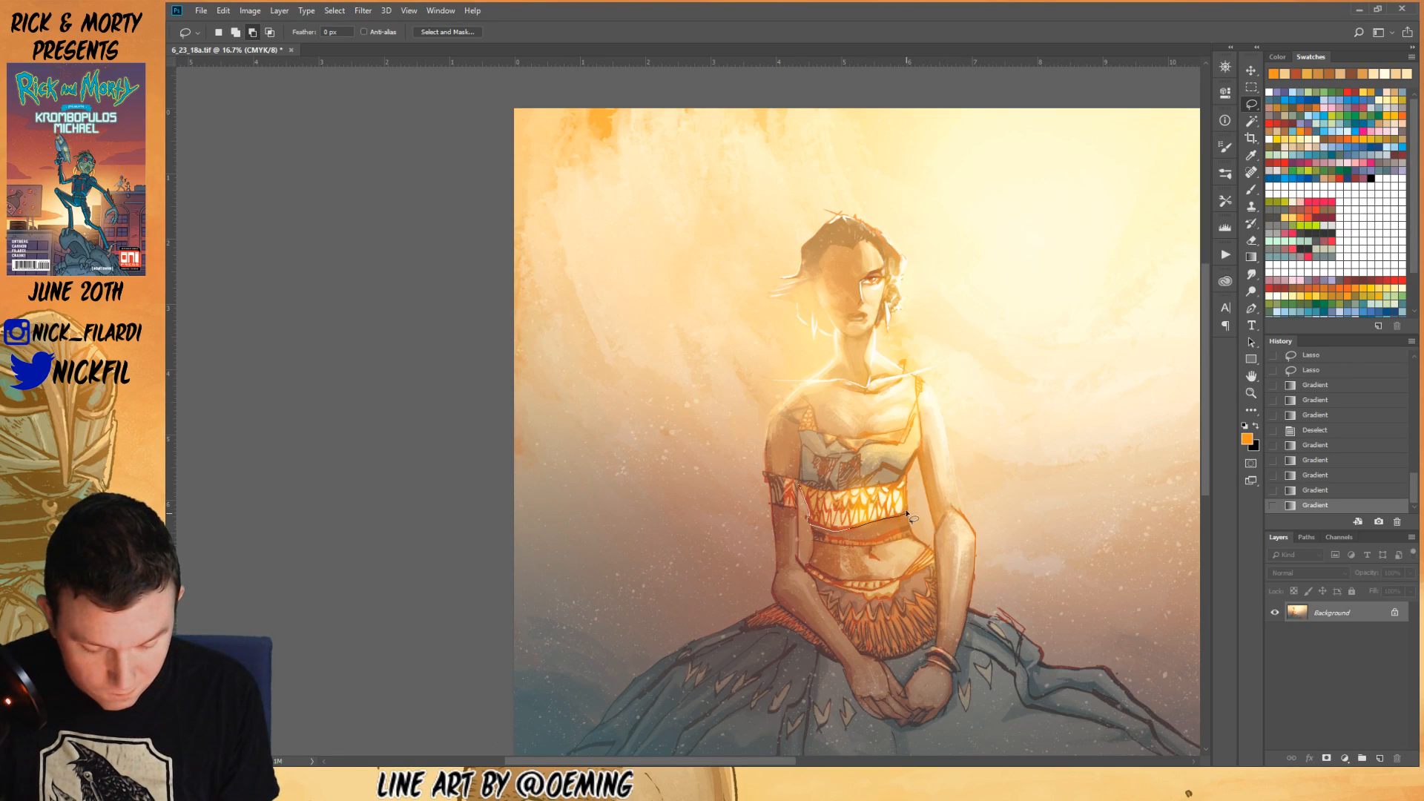
pyautogui.moveTo(906, 475); pyautogui.dragTo(845, 497)
pyautogui.moveTo(813, 477); pyautogui.dragTo(804, 483)
pyautogui.press('g')
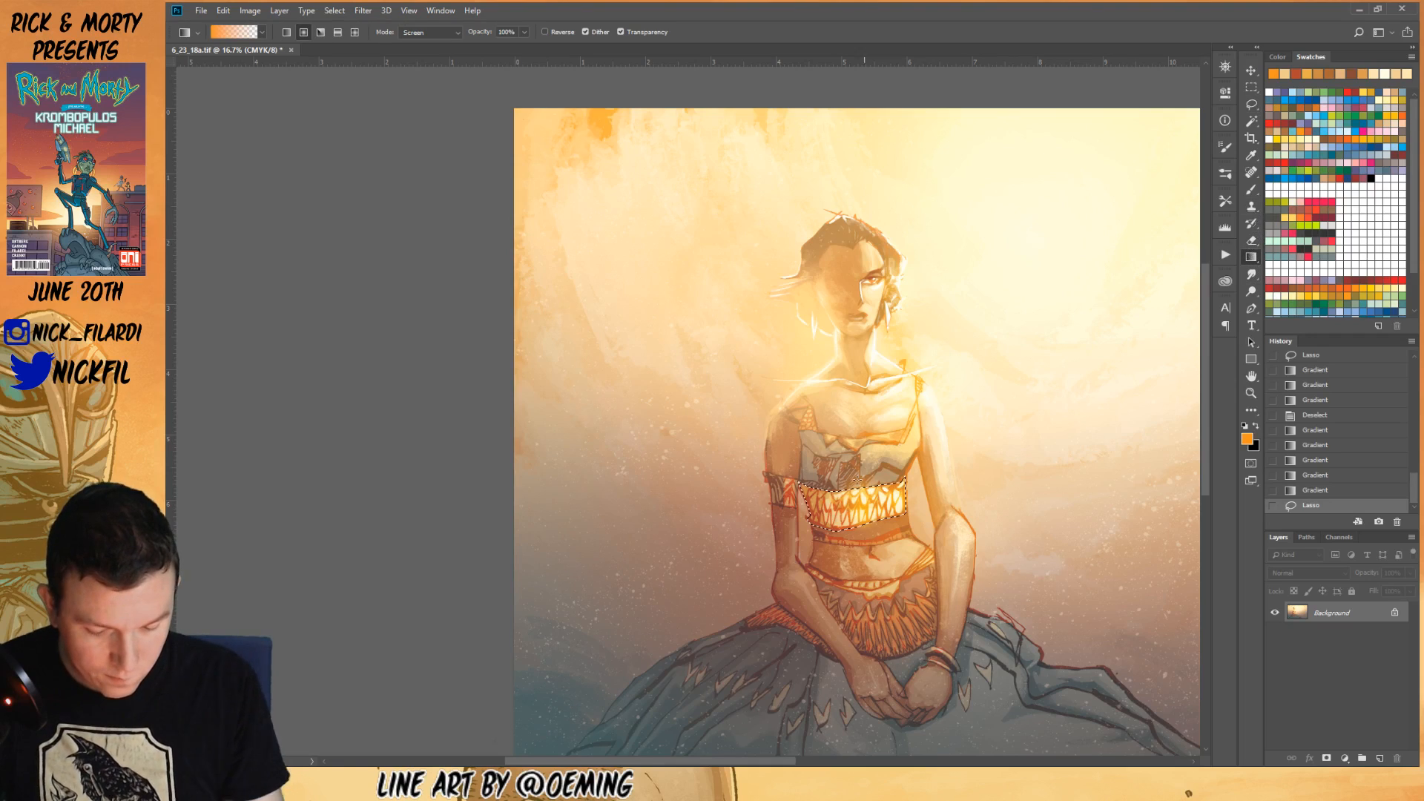
# - Tint the selected chest band from its shadowed side with a sampled red-orange gradient in another blending mode, and clear the selection
pyautogui.keyDown('alt'); pyautogui.click(786, 500); pyautogui.keyUp('alt')
pyautogui.moveTo(813, 527); pyautogui.dragTo(848, 502)
pyautogui.hotkey('ctrl', 'z')
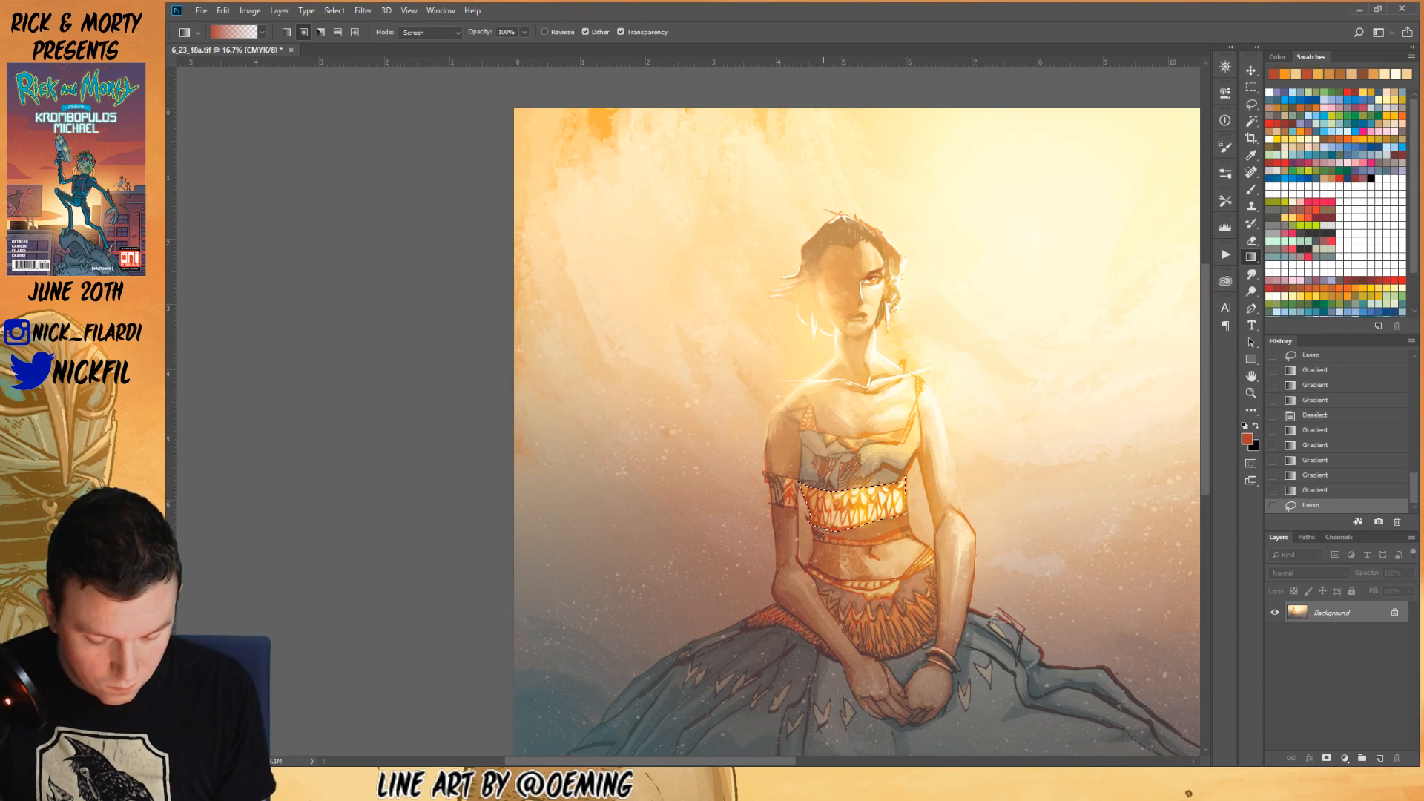
pyautogui.click(430, 31)
pyautogui.click(426, 46)
pyautogui.moveTo(768, 517); pyautogui.dragTo(901, 490)
pyautogui.hotkey('ctrl', 'z')
pyautogui.hotkey('ctrl', 'd')
# - Sample pale cream from the chest band and brush a small highlight onto the lit side of her face
pyautogui.click(1251, 392)
pyautogui.keyDown('alt'); pyautogui.click(1190, 439); pyautogui.keyUp('alt')
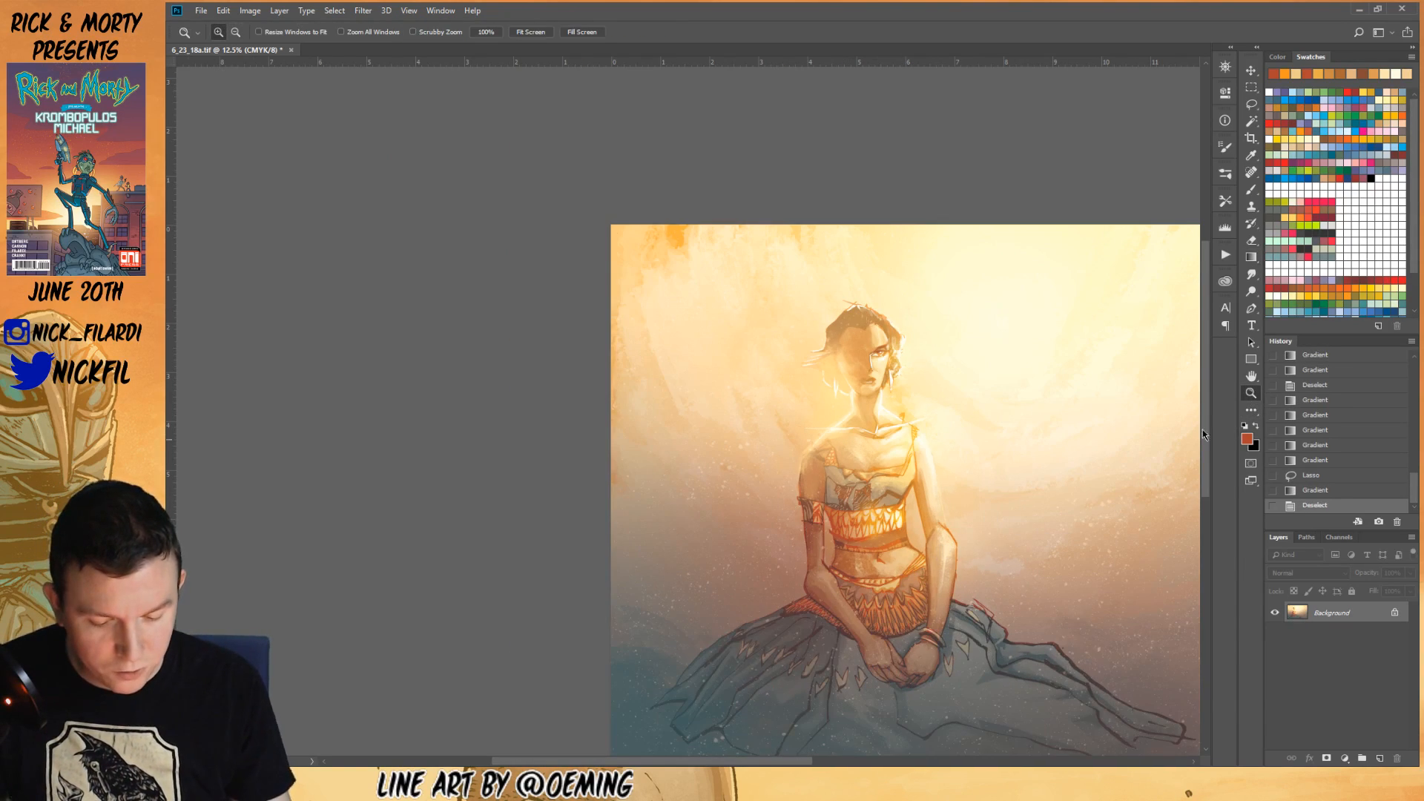
pyautogui.click(1251, 376)
pyautogui.moveTo(959, 543); pyautogui.dragTo(858, 522)
pyautogui.click(1251, 189)
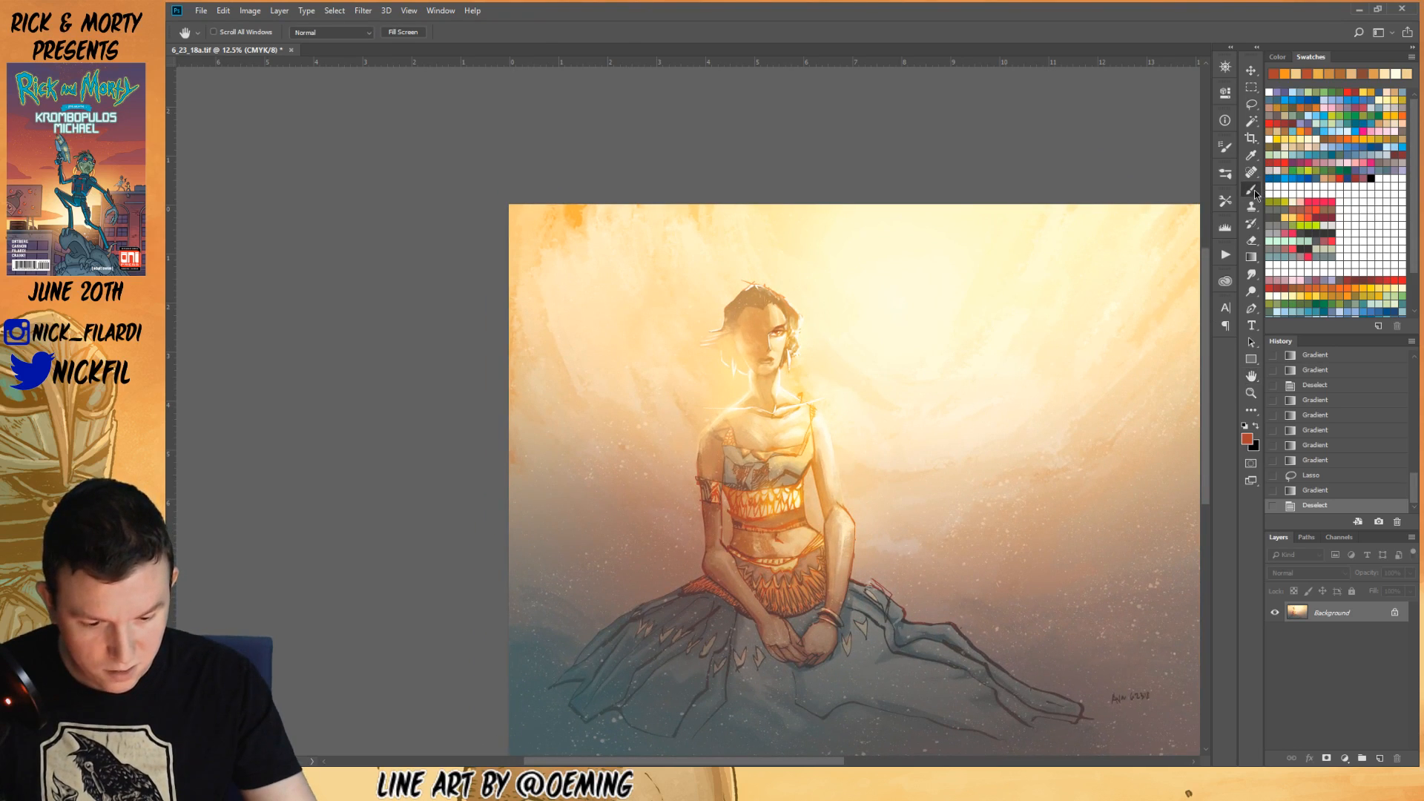
pyautogui.keyDown('alt'); pyautogui.click(798, 492); pyautogui.keyUp('alt')
pyautogui.moveTo(775, 331); pyautogui.dragTo(778, 324)
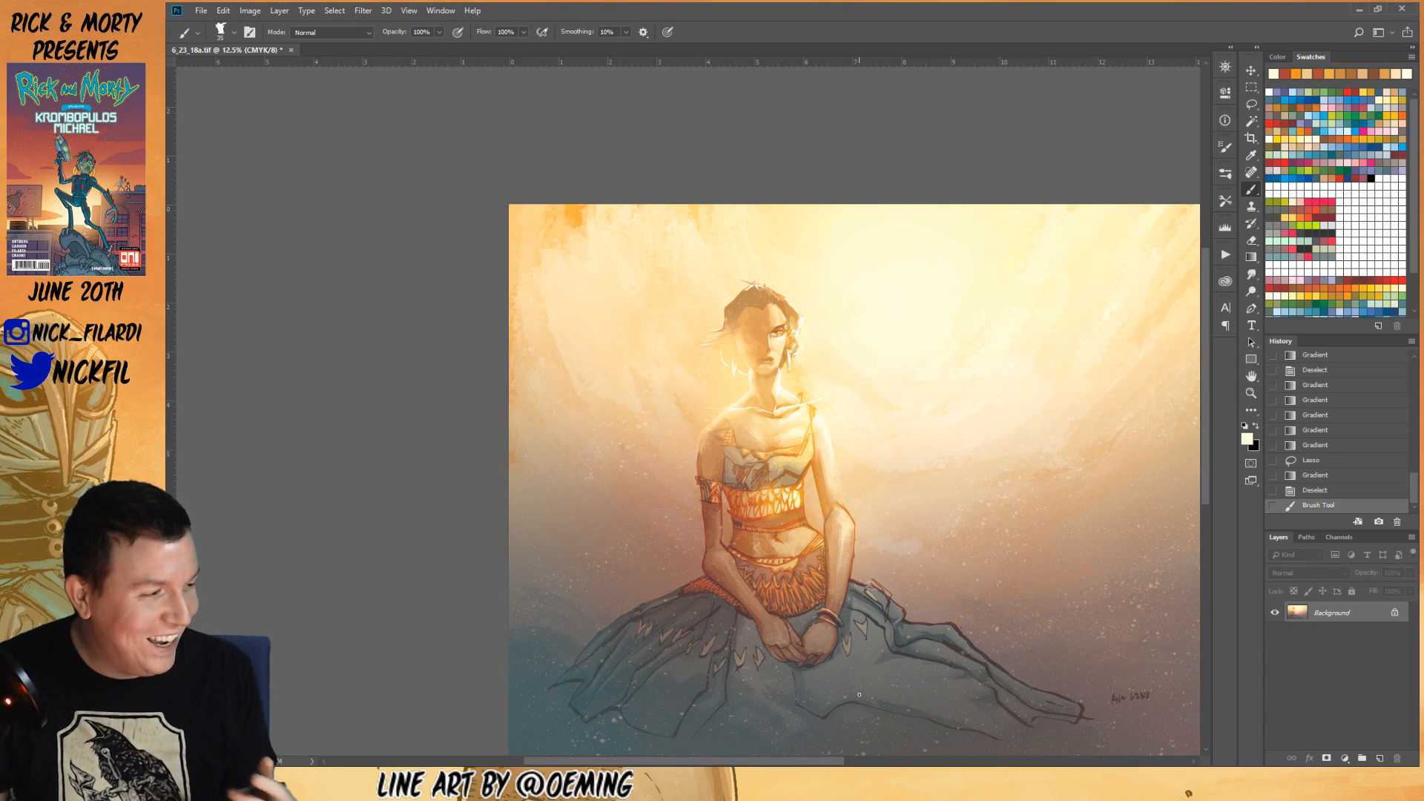
# - Examine the overall light and colour balance of the whole illustration at a reduced view
pyautogui.press('h')
pyautogui.moveTo(890, 575); pyautogui.dragTo(898, 501)
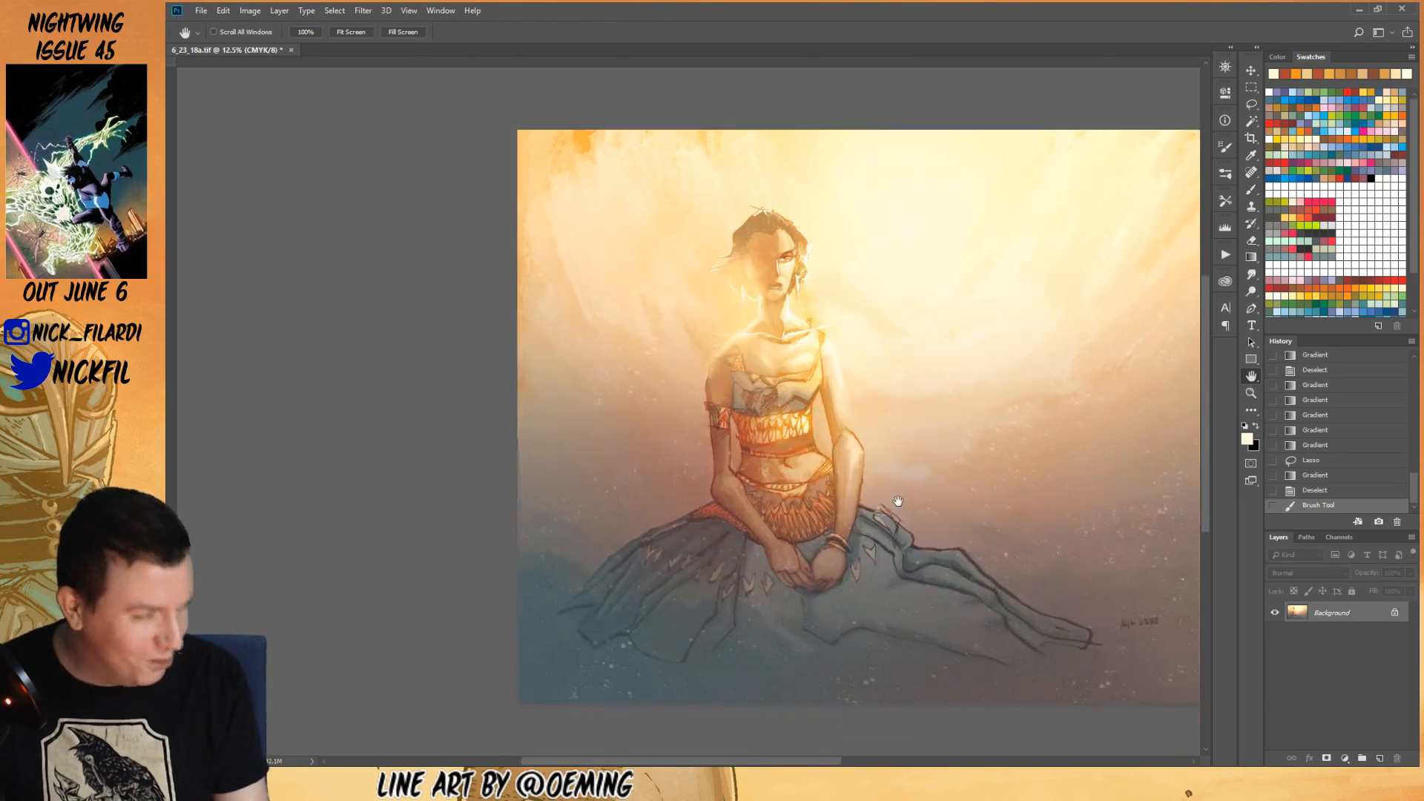
pyautogui.hotkey('ctrl', 'r')
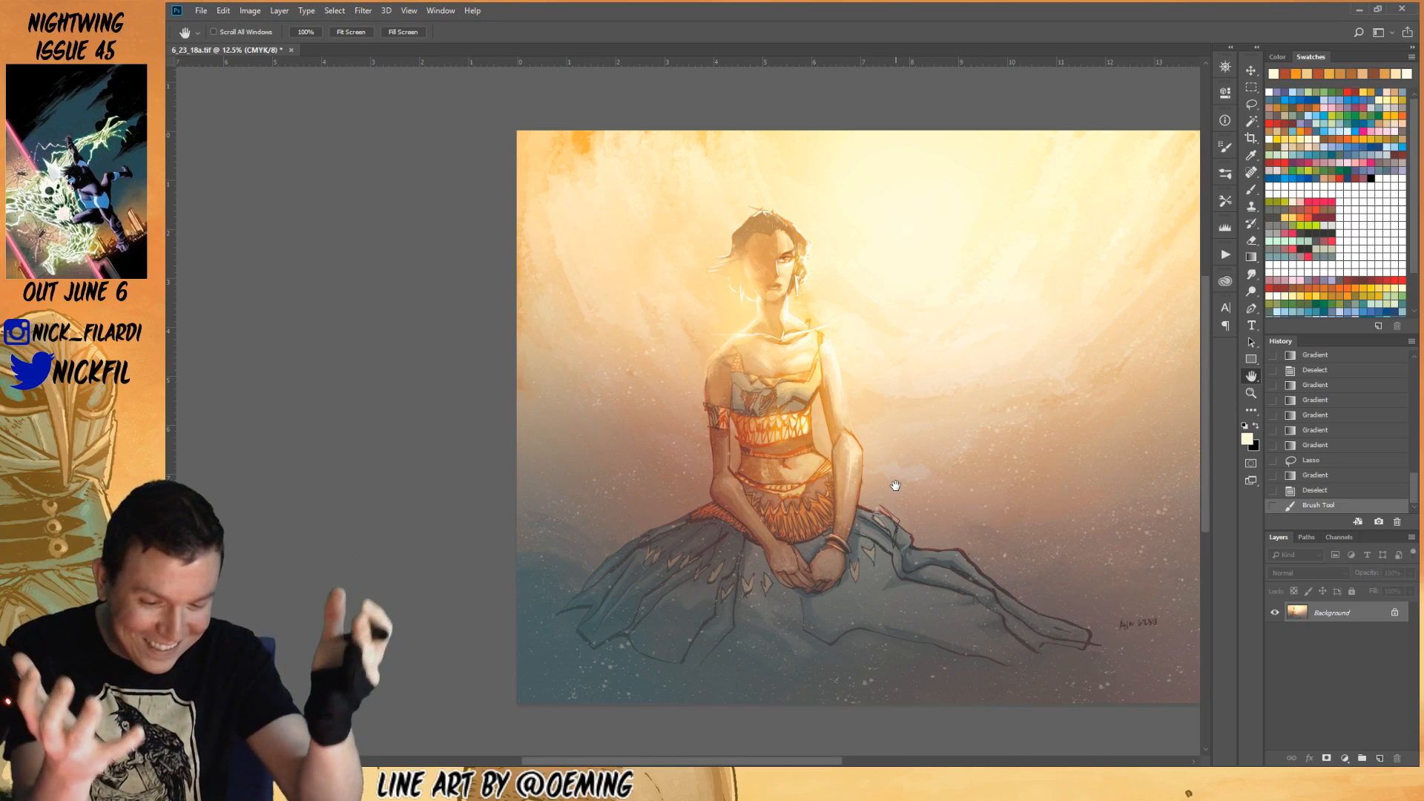
pyautogui.moveTo(874, 496); pyautogui.dragTo(876, 601)
pyautogui.press('z')
pyautogui.keyDown('alt'); pyautogui.click(874, 569); pyautogui.keyUp('alt')
pyautogui.click(1251, 377)
pyautogui.moveTo(1005, 577); pyautogui.dragTo(892, 489)
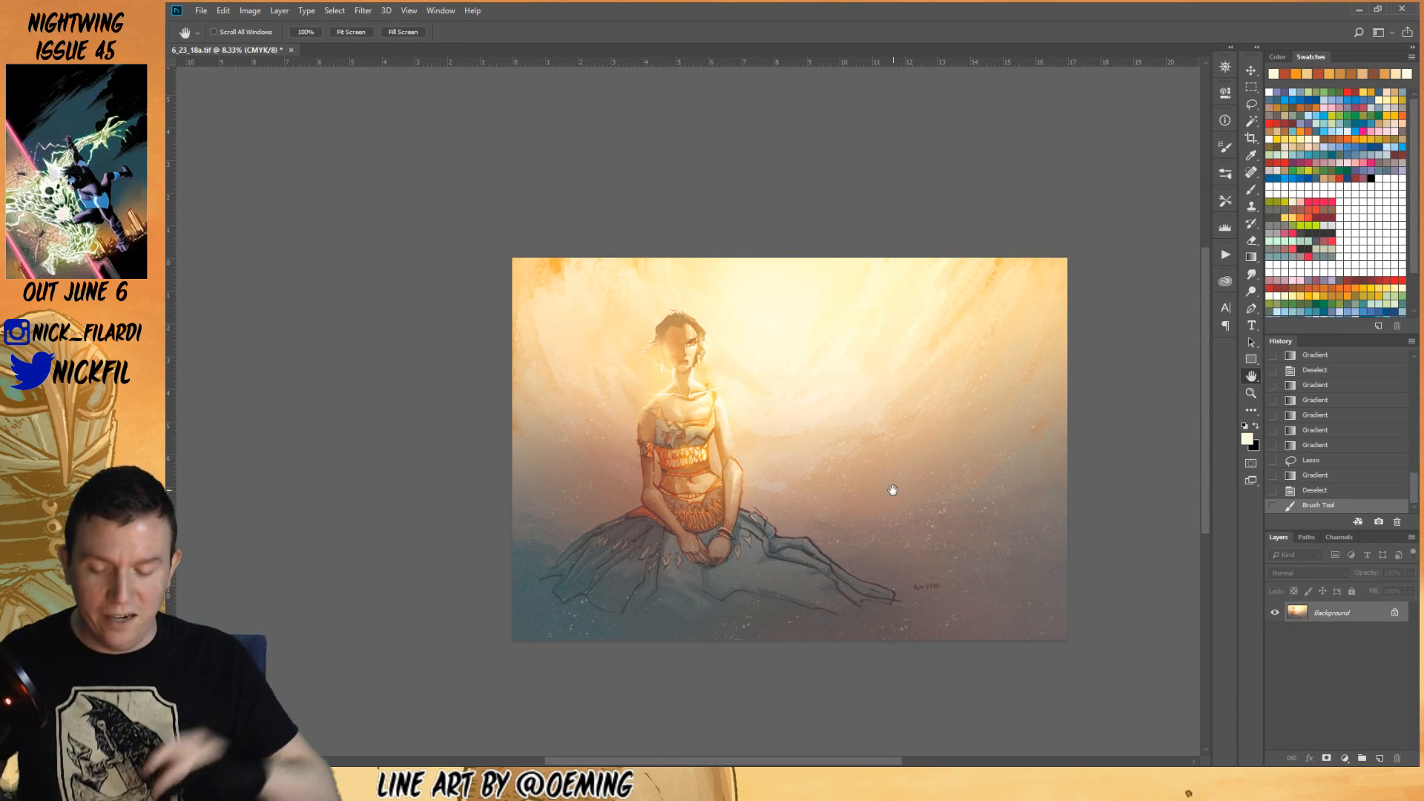